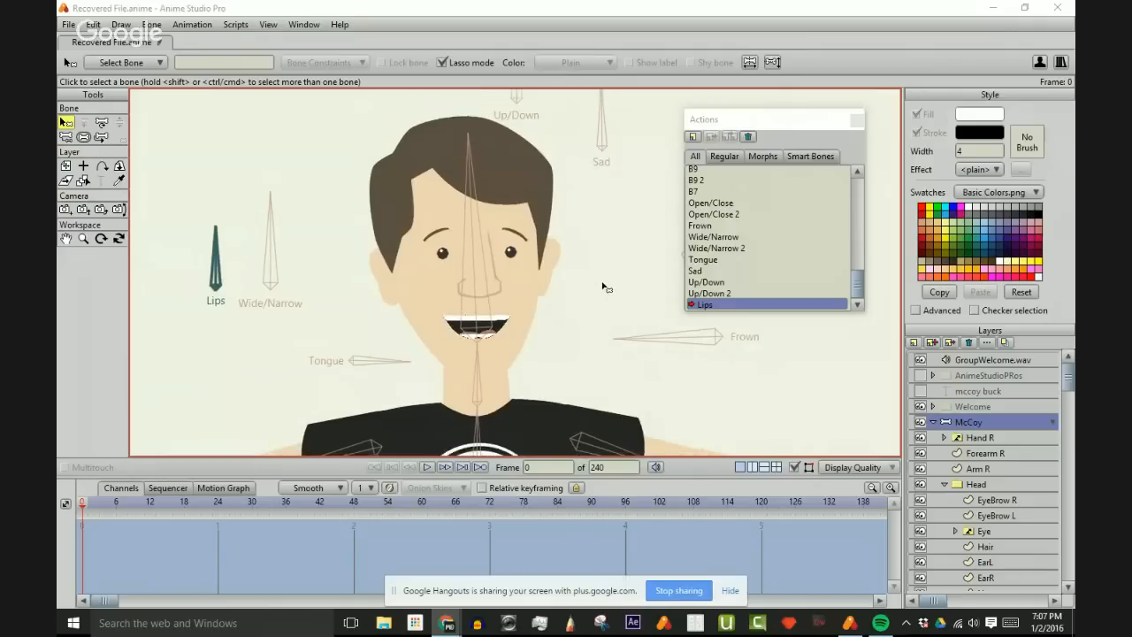
- Create a new blank document and close the Actions window
{"action": "left_click", "coordinate": [546, 9]}
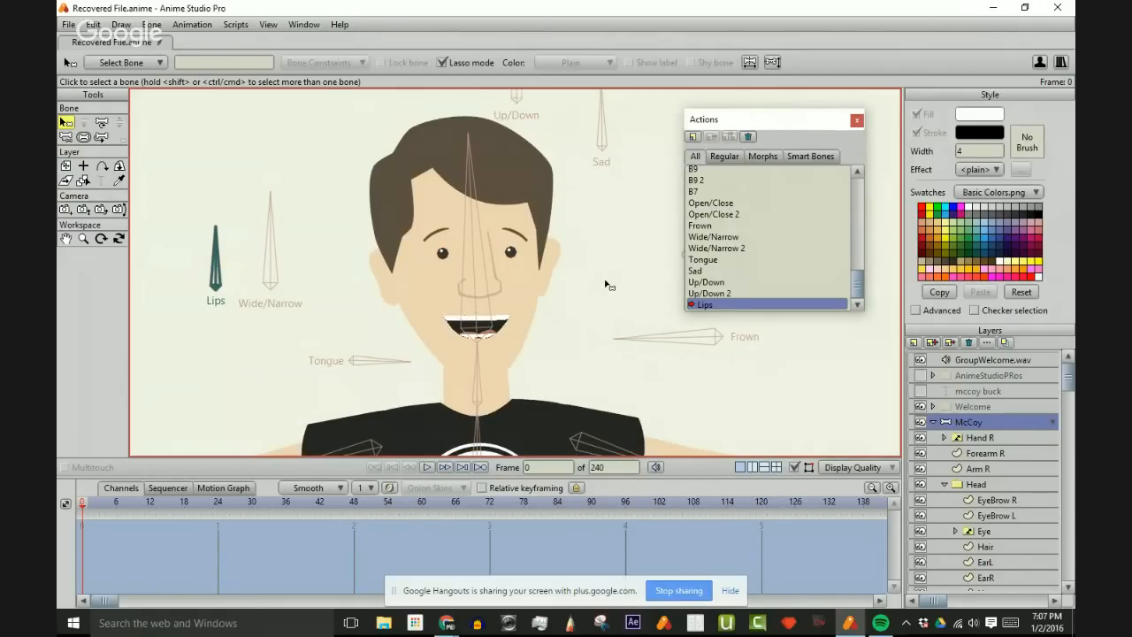
{"action": "left_click", "coordinate": [69, 24]}
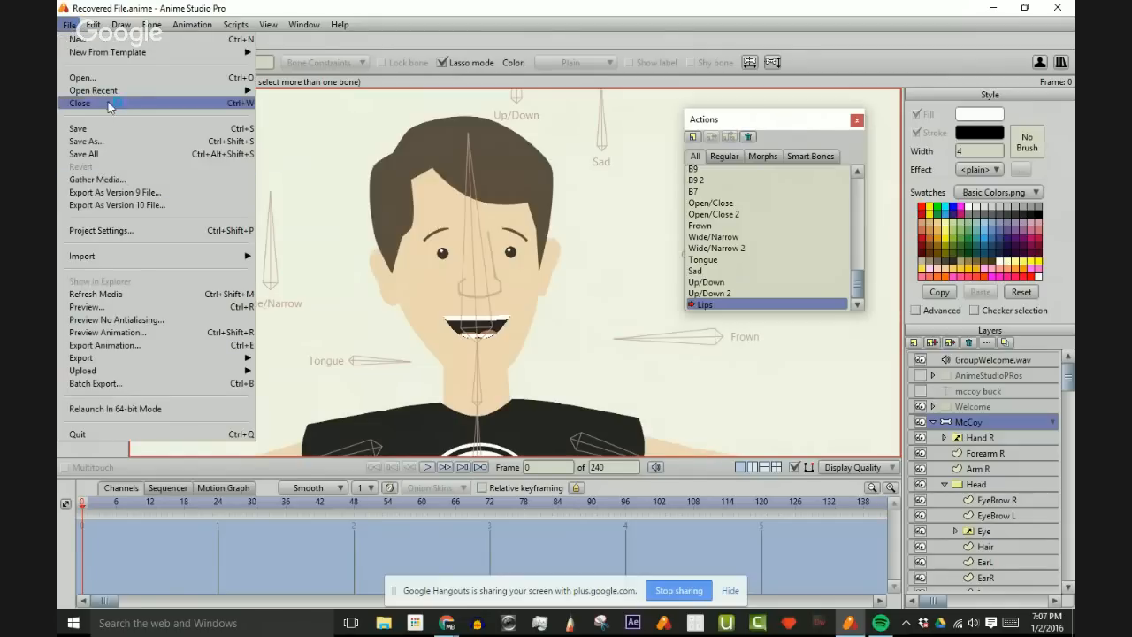
{"action": "left_click", "coordinate": [141, 39]}
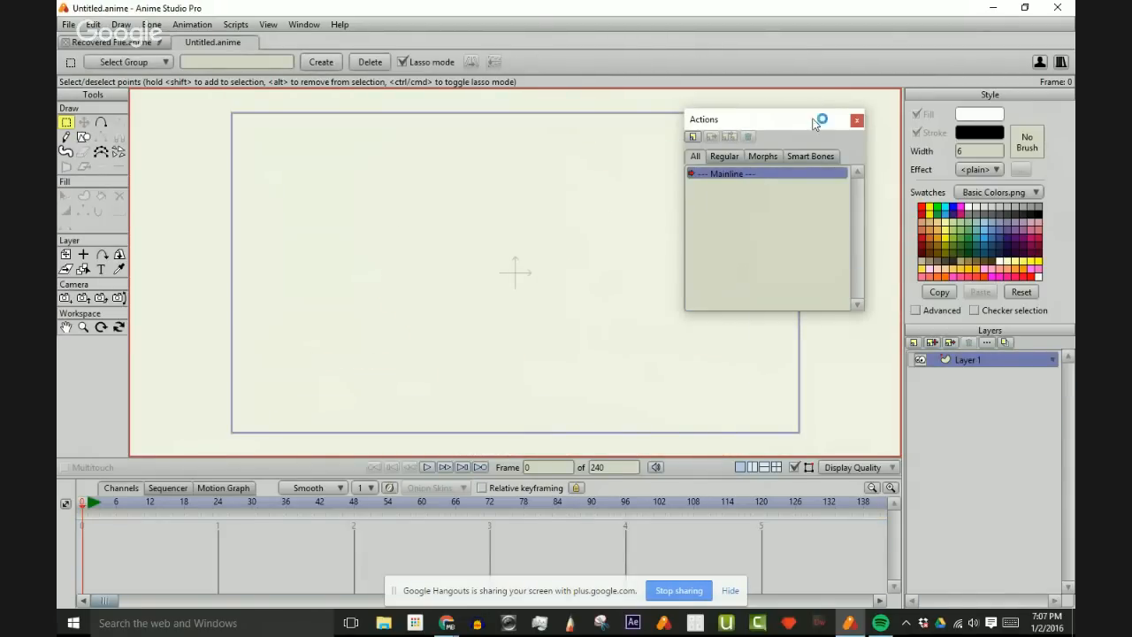
{"action": "left_click", "coordinate": [856, 120]}
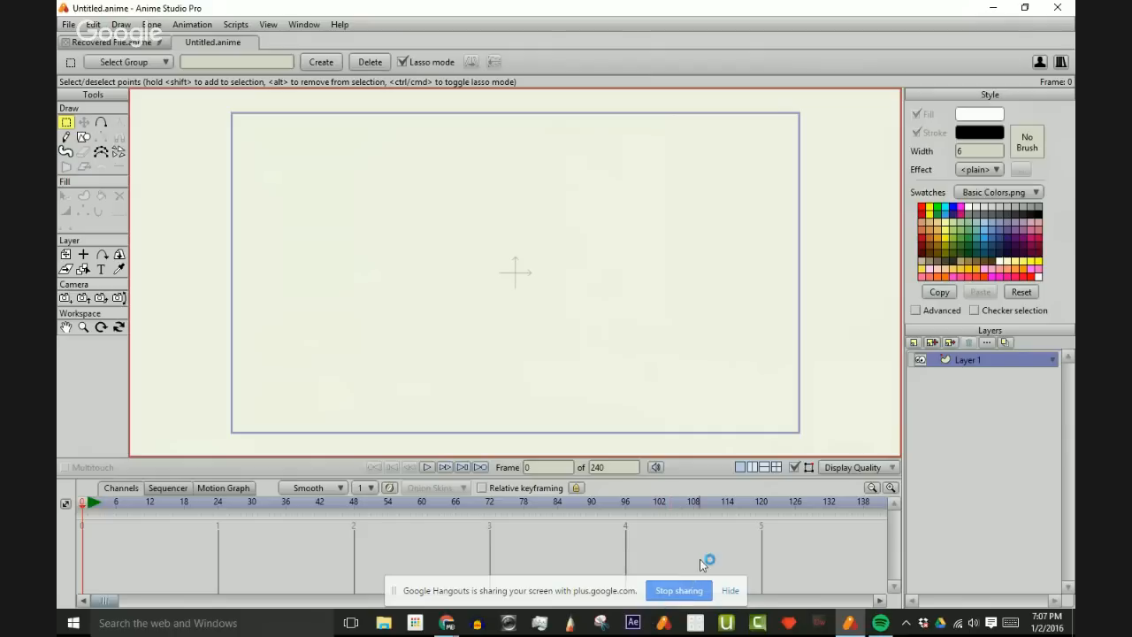
- Examine the finished character's face and mouth at frame 15 in the Recovered File.anime document
{"action": "left_click", "coordinate": [114, 41]}
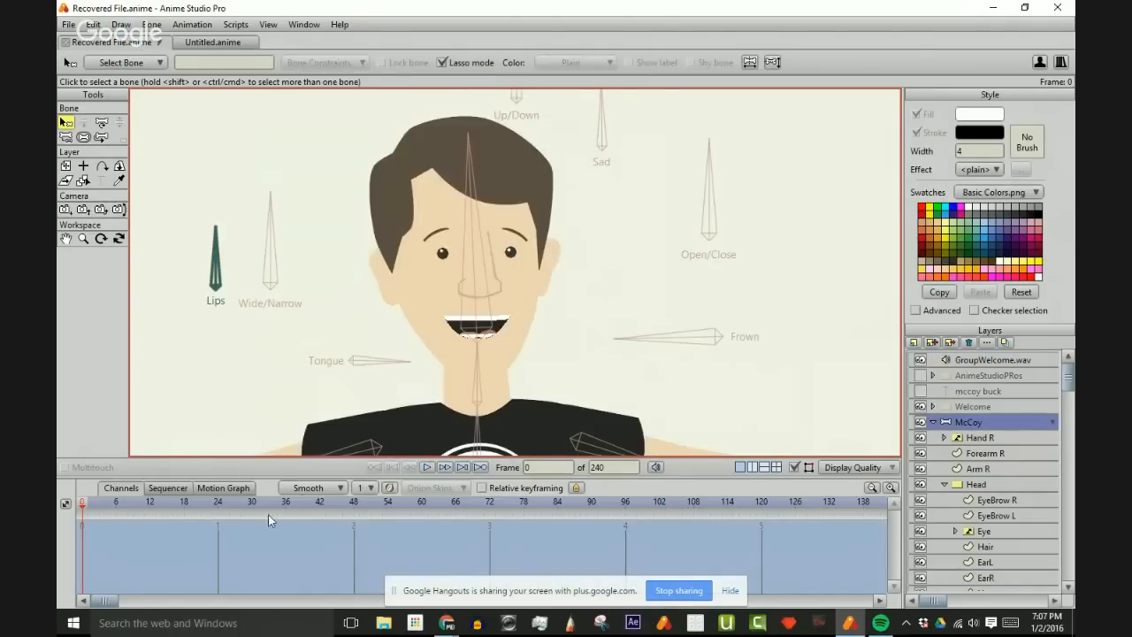
{"action": "left_click_drag", "start_coordinate": [270, 504], "coordinate": [168, 502]}
{"action": "scroll", "coordinate": [477, 270], "scroll_direction": "down", "scroll_amount": 3}
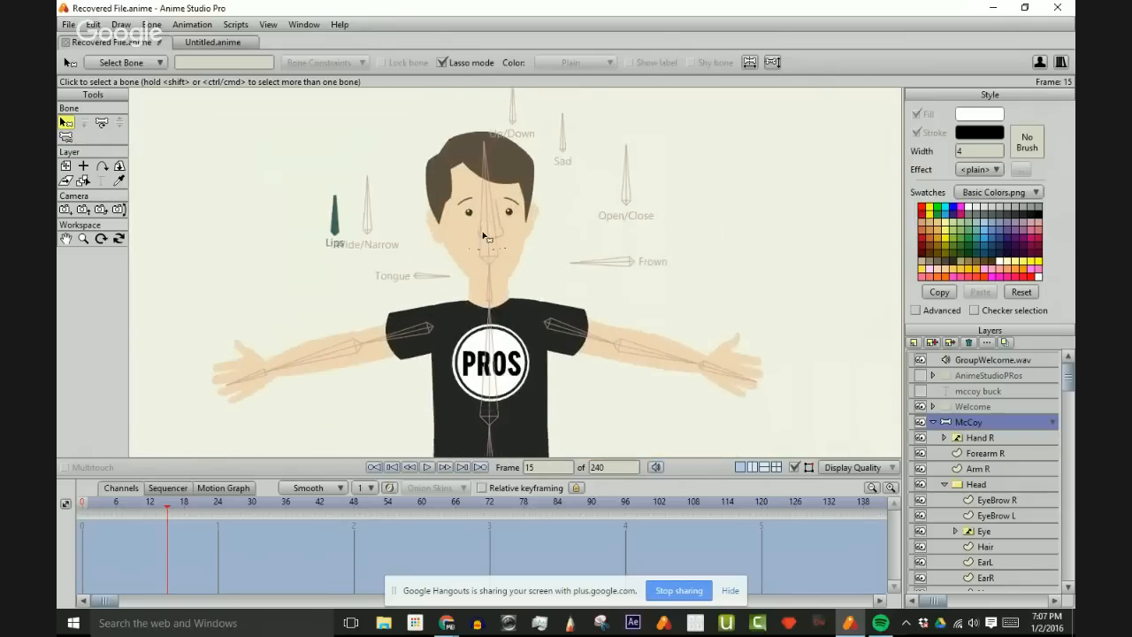
{"action": "scroll", "coordinate": [484, 237], "scroll_direction": "up", "scroll_amount": 3}
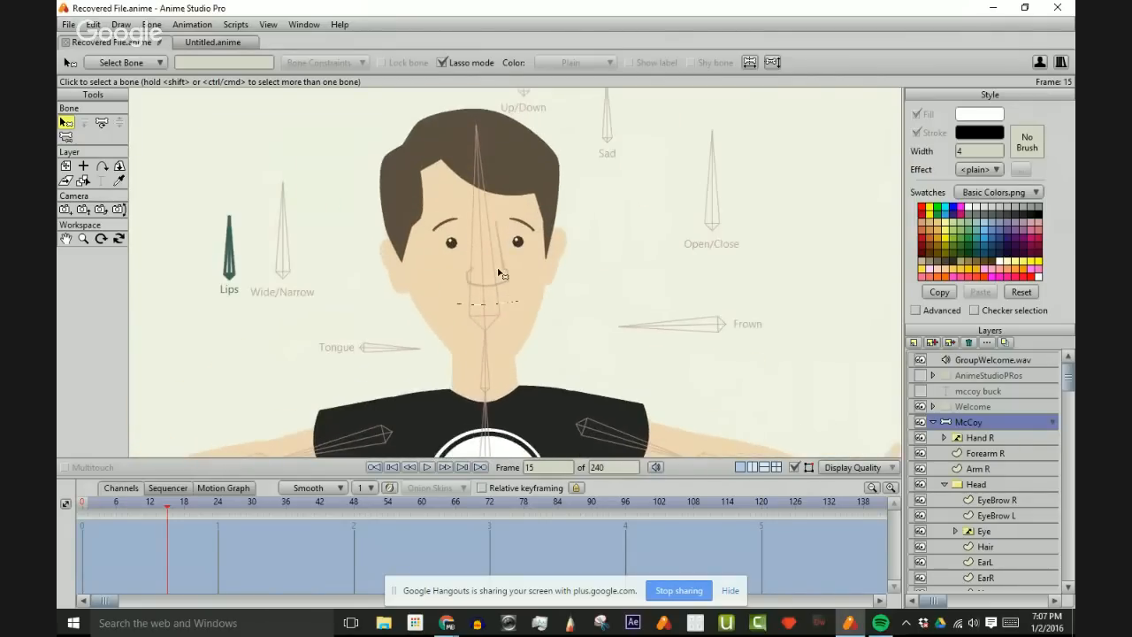
- In the Untitled.anime document, set the fill to a light orange skin tone and rename Layer 1 as Face
{"action": "left_click", "coordinate": [211, 43]}
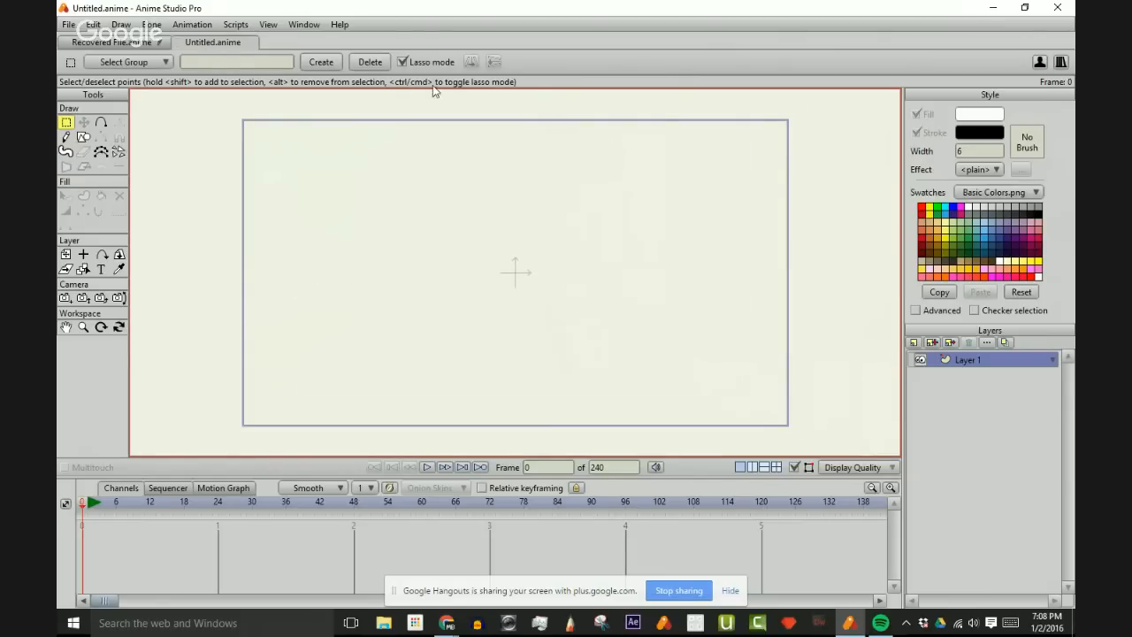
{"action": "left_click", "coordinate": [83, 137]}
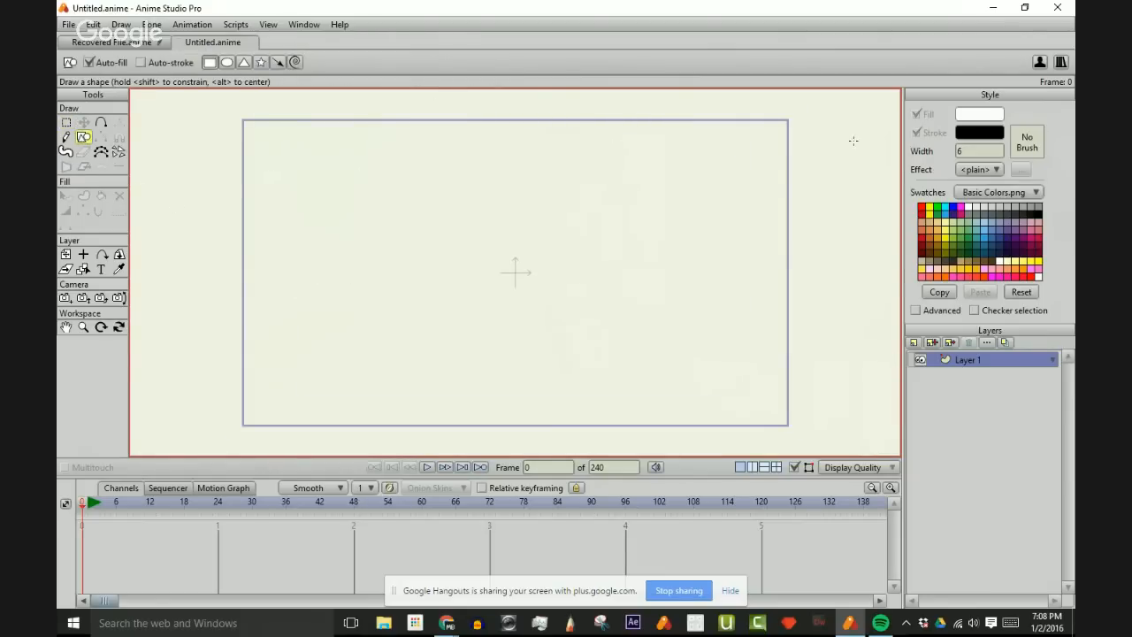
{"action": "left_click", "coordinate": [932, 226]}
{"action": "double_click", "coordinate": [968, 360]}
{"action": "type", "text": "Face"}
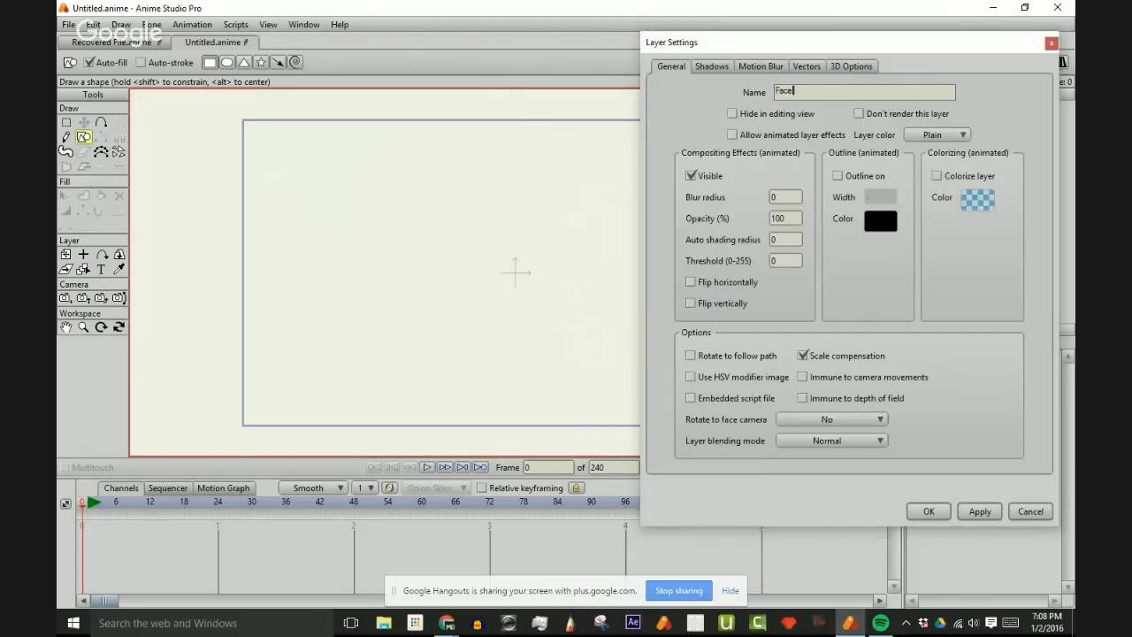
{"action": "key", "text": "Return"}
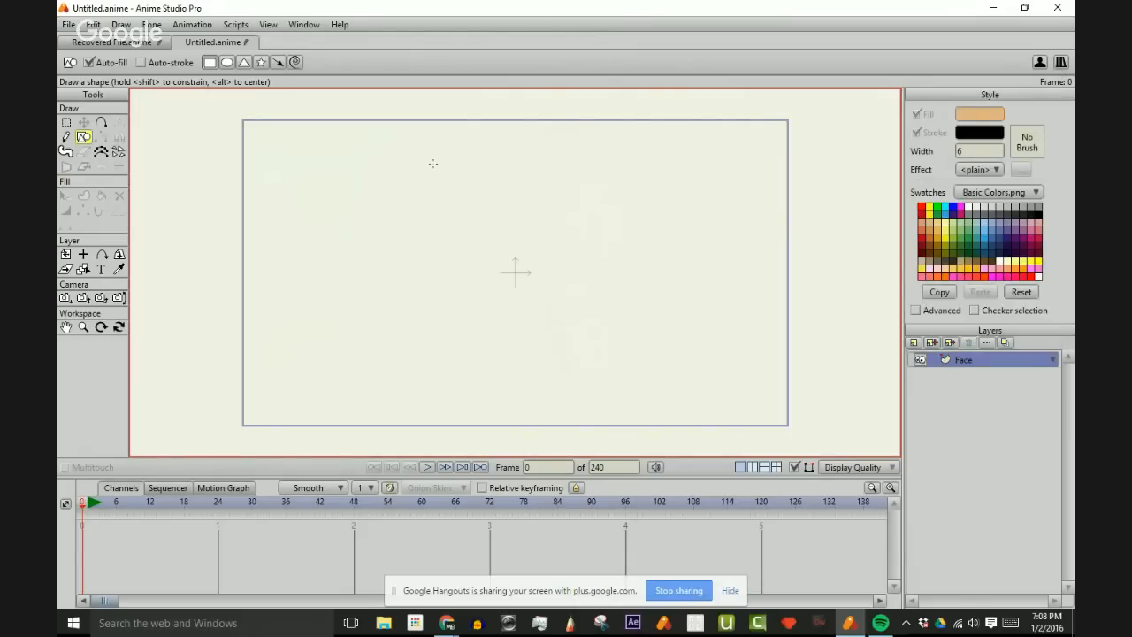
- Draw a tall skin-coloured oval on the Face layer and move it to the centre of the canvas
{"action": "left_click_drag", "start_coordinate": [413, 134], "coordinate": [538, 345]}
{"action": "key", "text": "ctrl+z"}
{"action": "left_click_drag", "start_coordinate": [438, 129], "coordinate": [611, 397]}
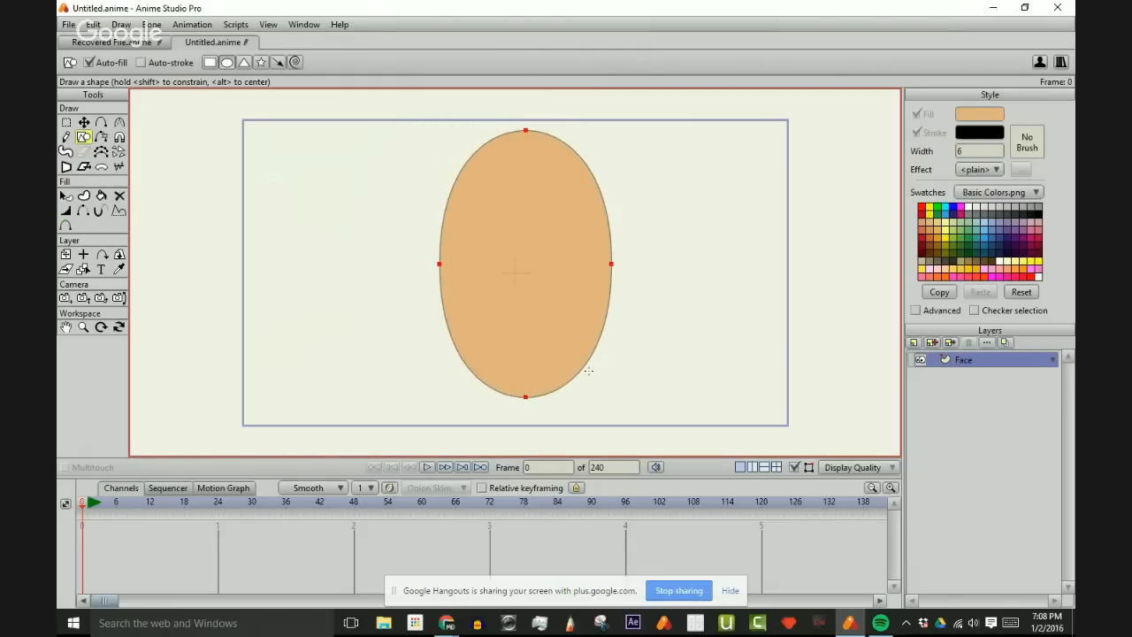
{"action": "key", "text": "t"}
{"action": "mouse_move", "coordinate": [546, 308]}
{"action": "left_mouse_down"}
{"action": "mouse_move", "coordinate": [511, 309]}
{"action": "mouse_move", "coordinate": [538, 311]}
{"action": "left_mouse_up"}
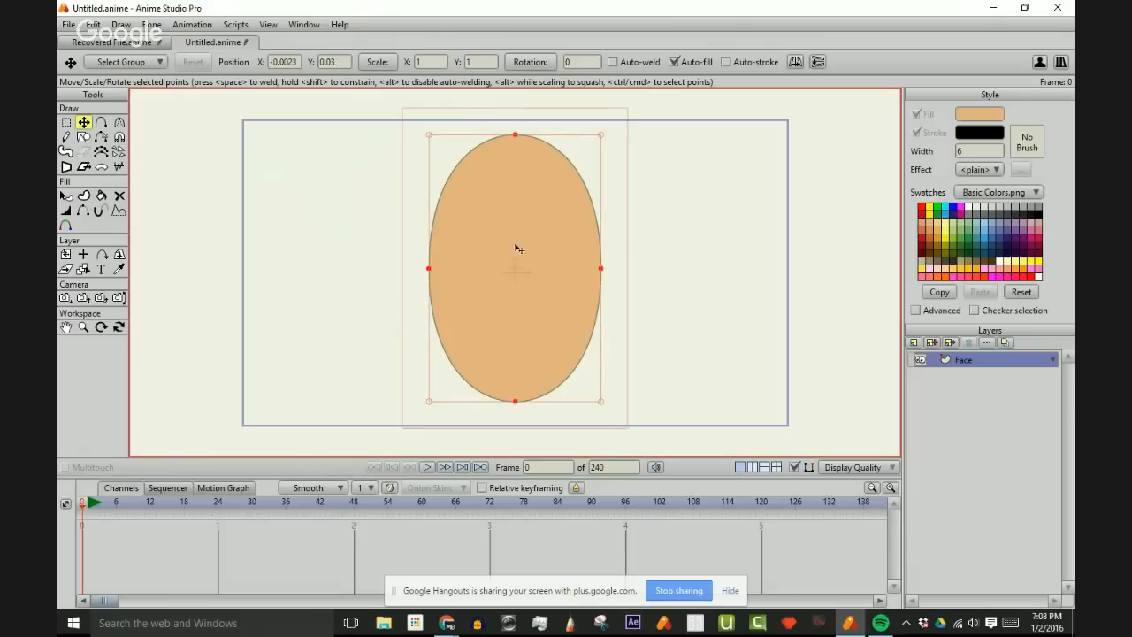
{"action": "scroll", "coordinate": [529, 252], "scroll_direction": "down", "scroll_amount": 1}
{"action": "scroll", "coordinate": [539, 256], "scroll_direction": "up", "scroll_amount": 2}
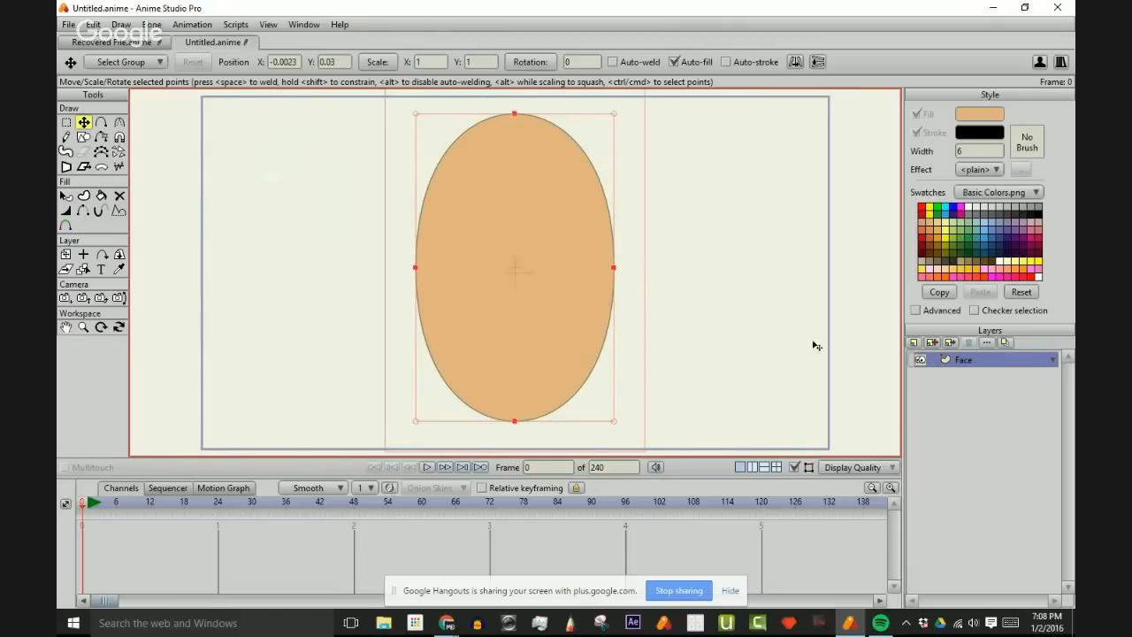
- Add a vector layer named Mouth above the Face layer
{"action": "left_click", "coordinate": [949, 345]}
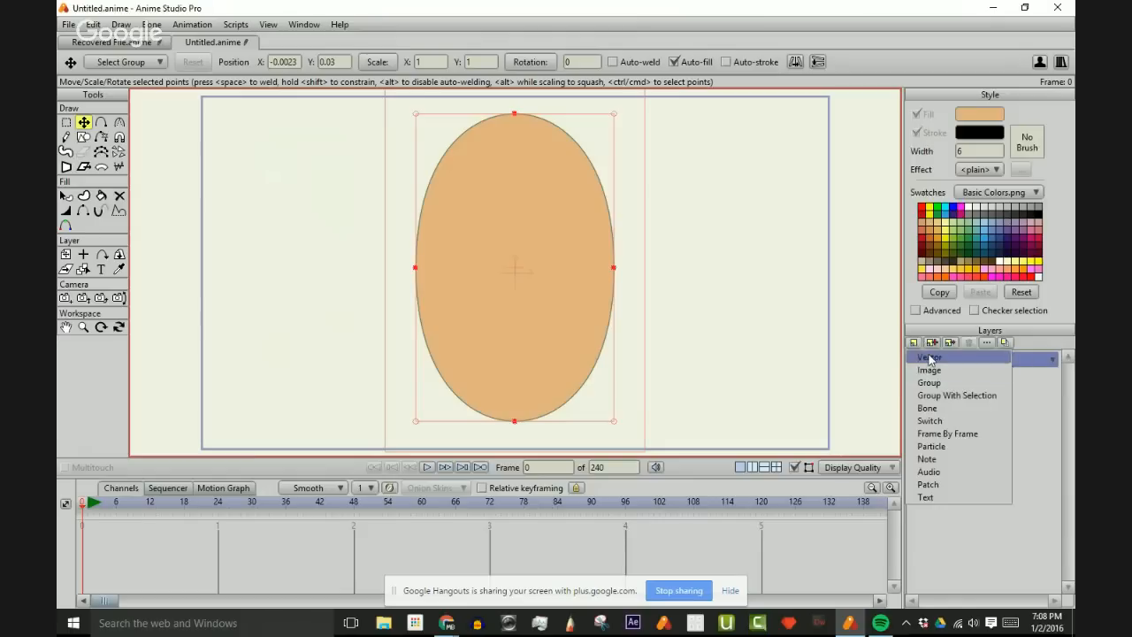
{"action": "left_click", "coordinate": [951, 352]}
{"action": "type", "text": "Mouth"}
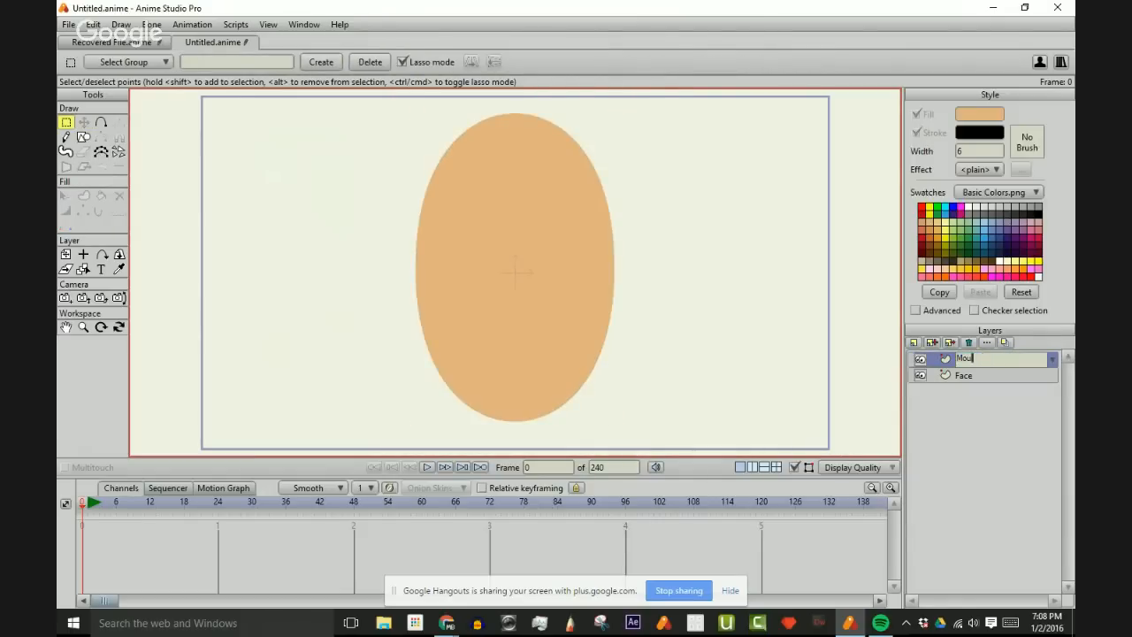
{"action": "key", "text": "Return"}
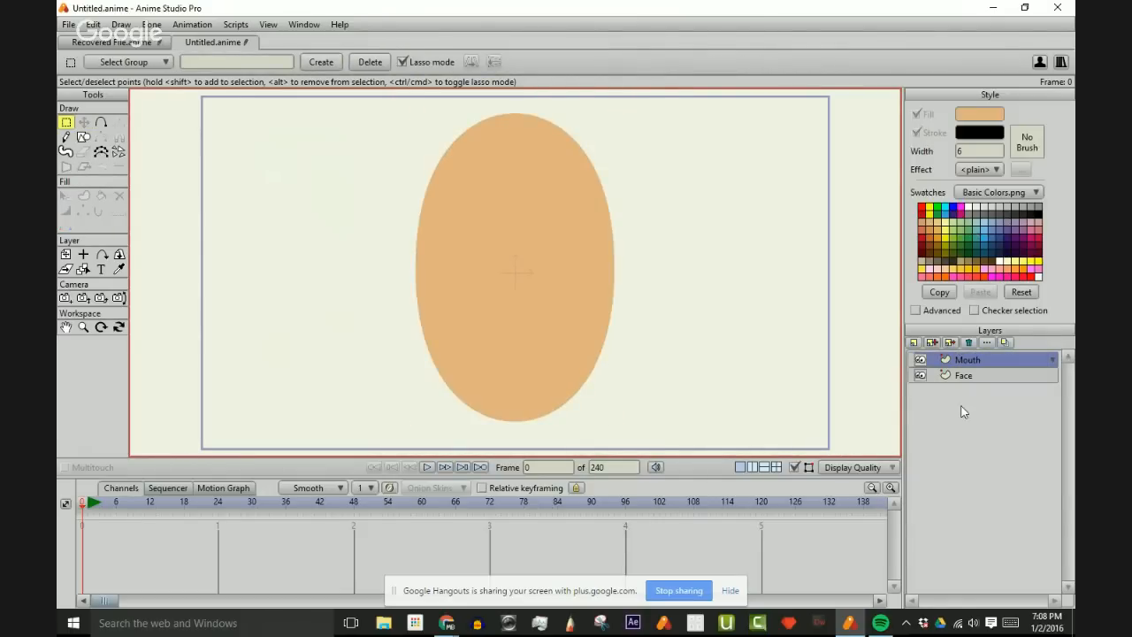
- Add a vector layer named Teeth above the Mouth layer
{"action": "left_click", "coordinate": [916, 343]}
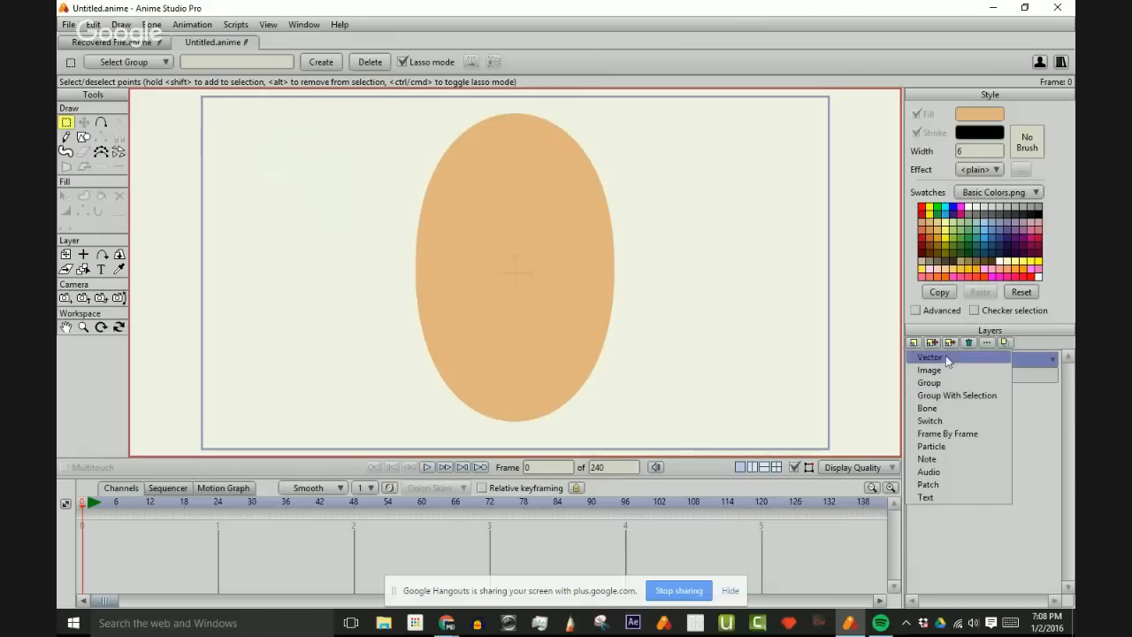
{"action": "left_click", "coordinate": [945, 357]}
{"action": "type", "text": "Teeth"}
{"action": "key", "text": "Return"}
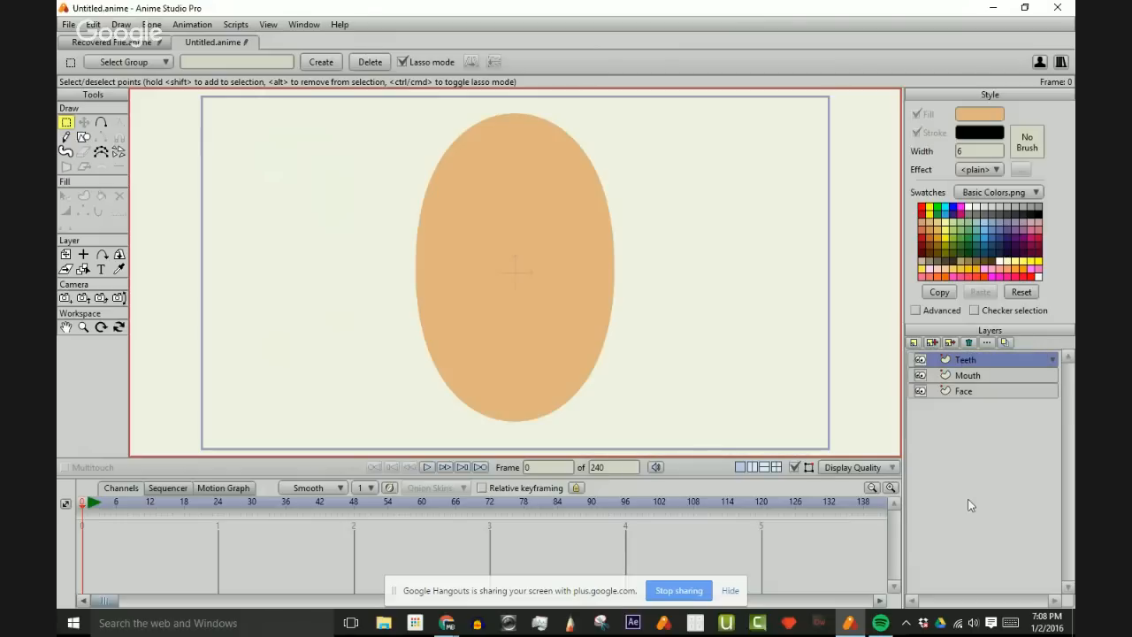
- Add a vector layer named Tongue above the Teeth layer
{"action": "left_click", "coordinate": [915, 343]}
{"action": "left_click", "coordinate": [933, 357]}
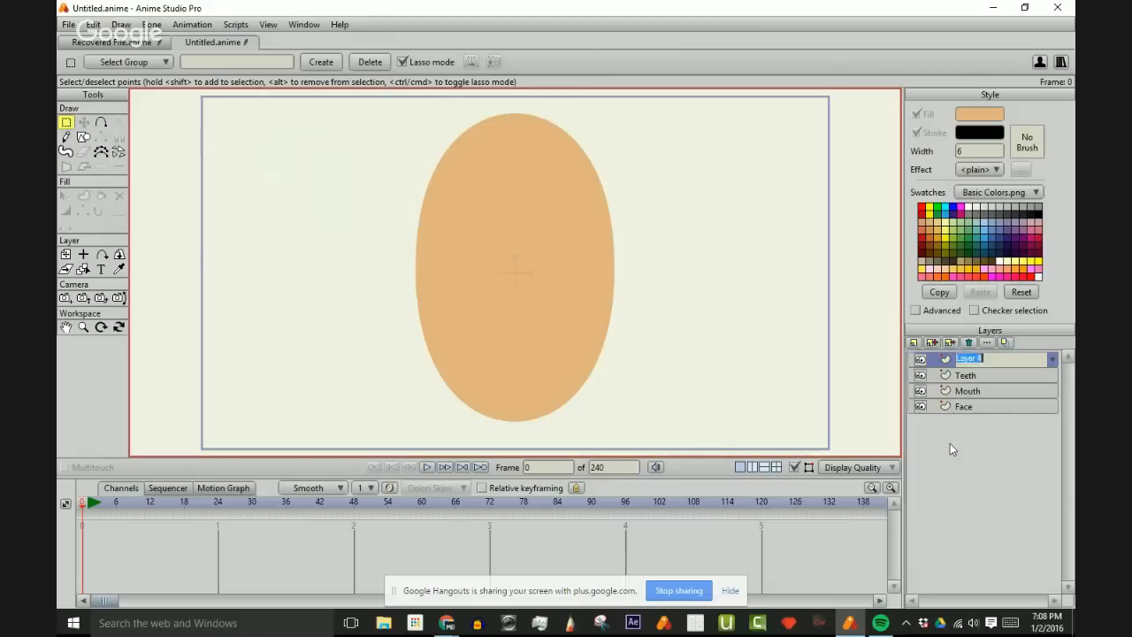
{"action": "type", "text": "Tongue"}
{"action": "key", "text": "Return"}
{"action": "left_click", "coordinate": [931, 343]}
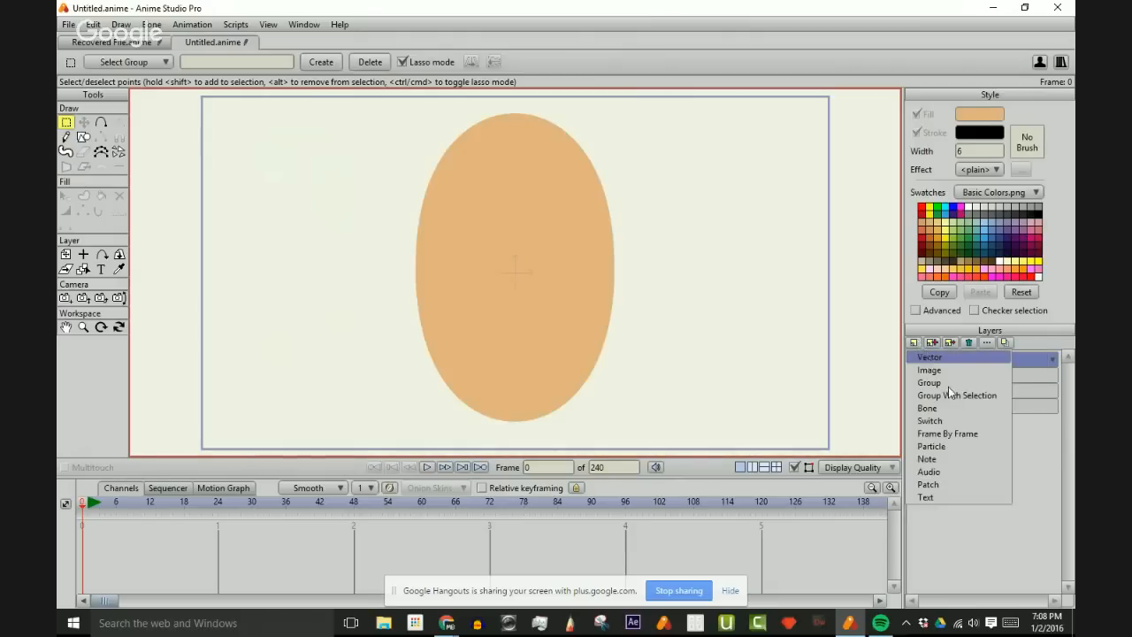
{"action": "left_click", "coordinate": [933, 357]}
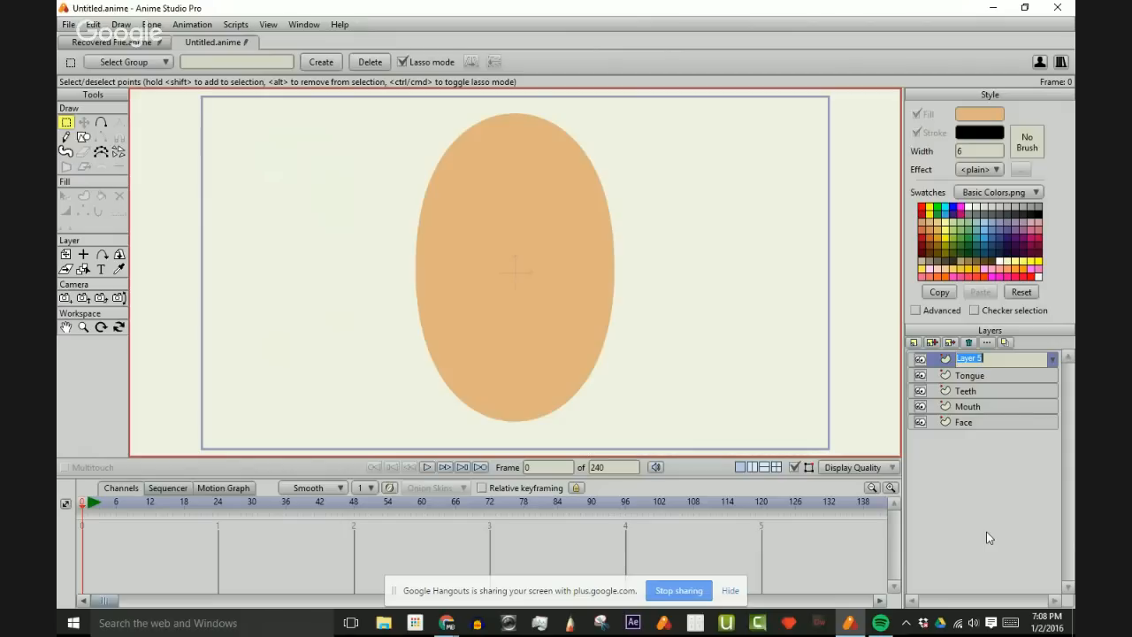
{"action": "left_click", "coordinate": [969, 344]}
- On the Face layer, add one point on each lower side of the oval to form jaw corners
{"action": "left_click", "coordinate": [980, 394]}
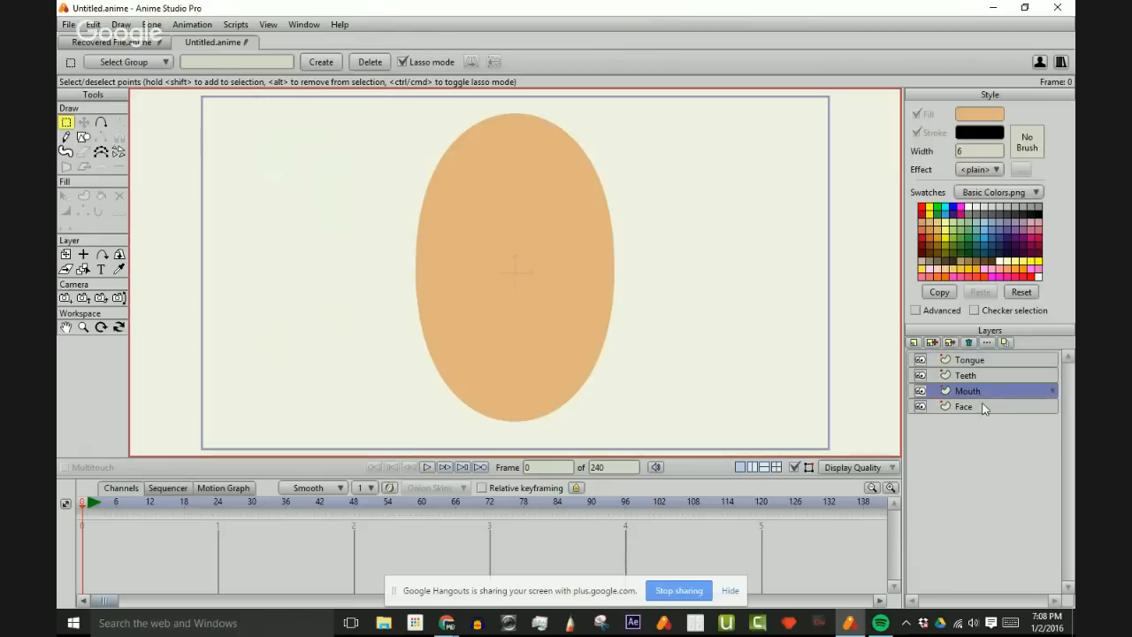
{"action": "left_click", "coordinate": [982, 407]}
{"action": "left_click", "coordinate": [982, 394]}
{"action": "left_click", "coordinate": [983, 378]}
{"action": "left_click", "coordinate": [981, 408]}
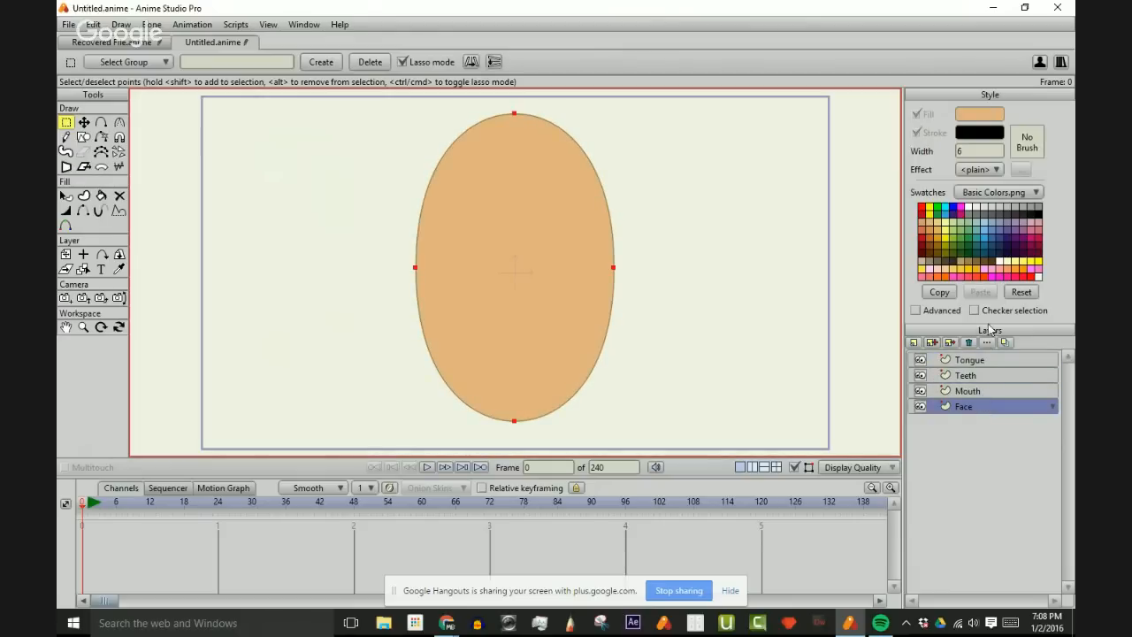
{"action": "key", "text": "a"}
{"action": "left_click_drag", "start_coordinate": [457, 370], "coordinate": [440, 379]}
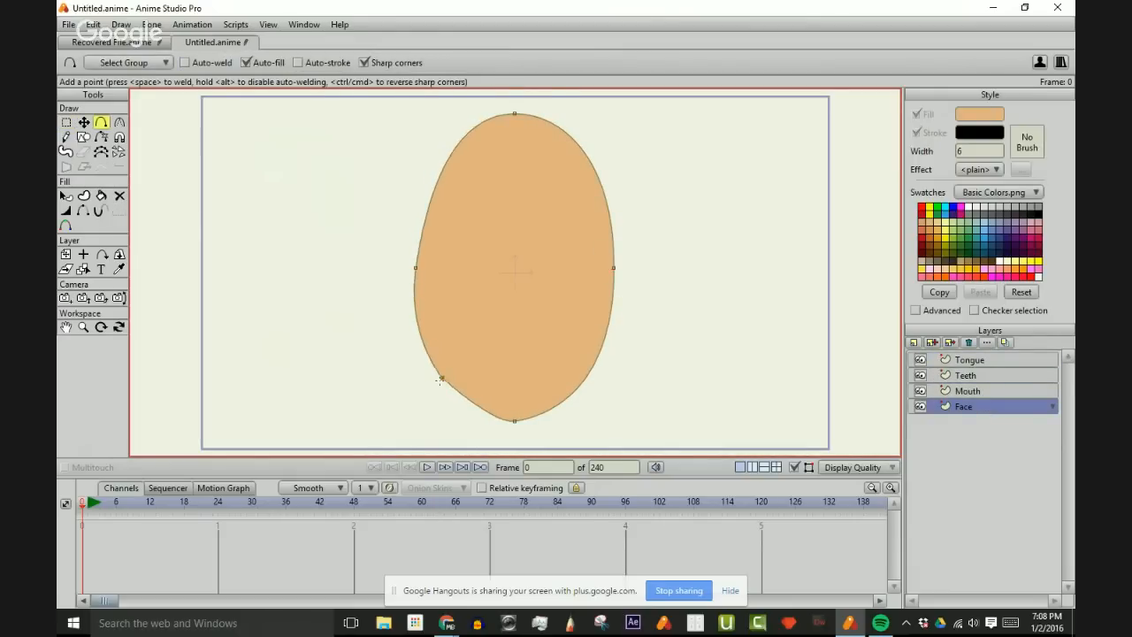
{"action": "left_click", "coordinate": [590, 376]}
- Raise the oval's bottom point level with the jaw corners and pull its left middle point inward
{"action": "key", "text": "t"}
{"action": "left_click_drag", "start_coordinate": [515, 421], "coordinate": [506, 379]}
{"action": "left_click_drag", "start_coordinate": [416, 265], "coordinate": [445, 262]}
- Add a point on each upper side of the face outline and move both points upward to widen the forehead
{"action": "key", "text": "a"}
{"action": "left_click", "coordinate": [460, 188]}
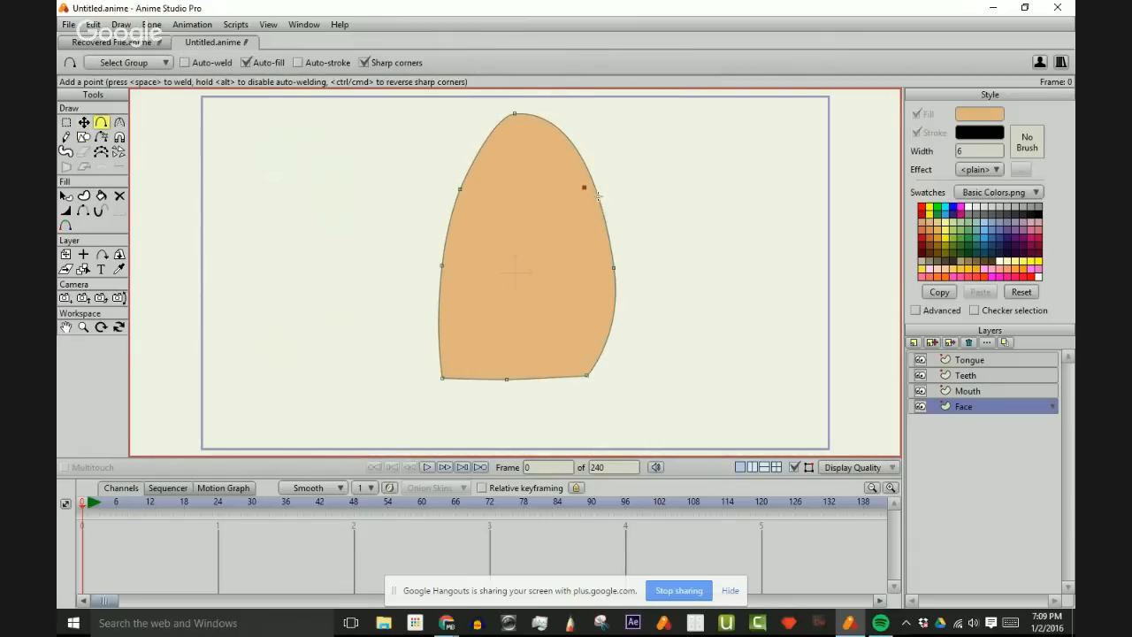
{"action": "left_click", "coordinate": [595, 189]}
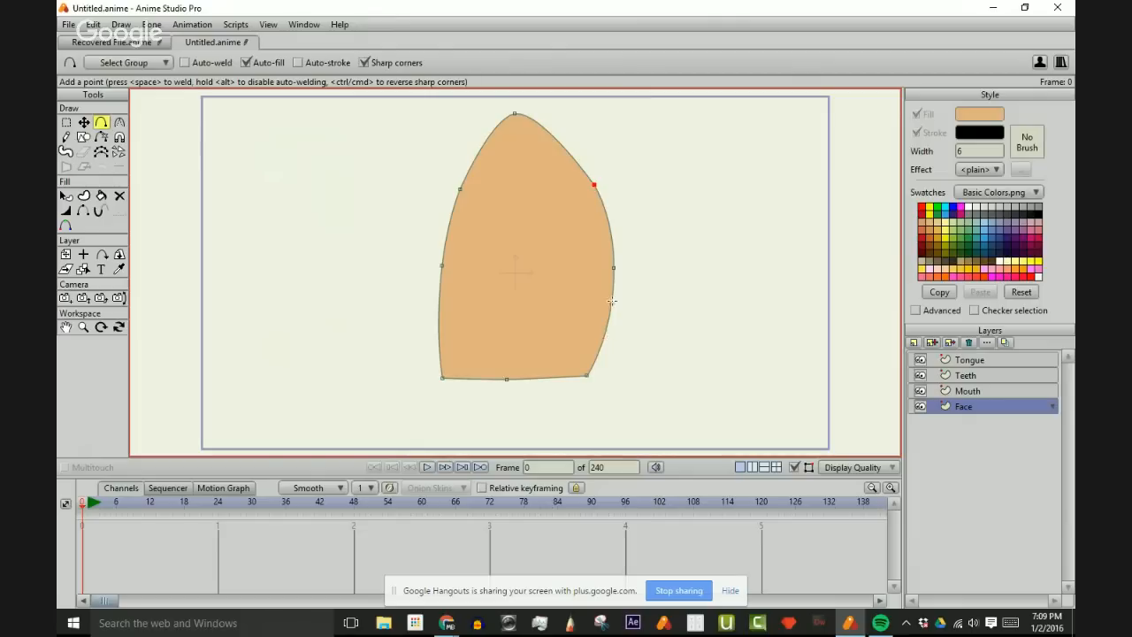
{"action": "key", "text": "t"}
{"action": "left_click_drag", "start_coordinate": [462, 190], "coordinate": [452, 147]}
{"action": "key", "text": "c"}
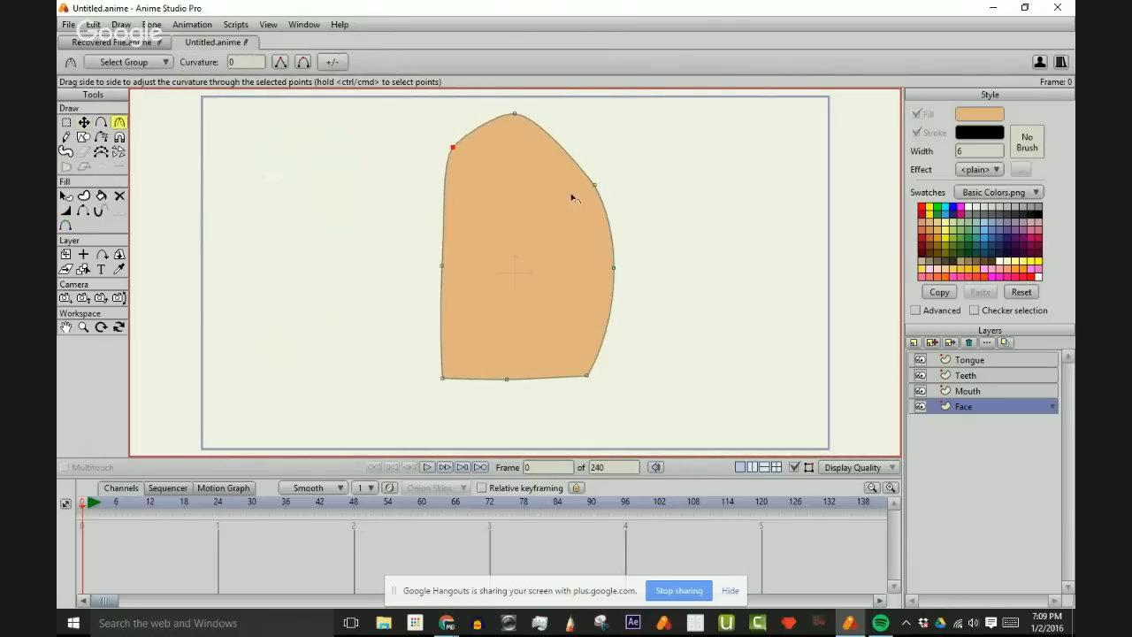
{"action": "key", "text": "t"}
{"action": "left_click_drag", "start_coordinate": [594, 185], "coordinate": [587, 152]}
{"action": "key", "text": "c"}
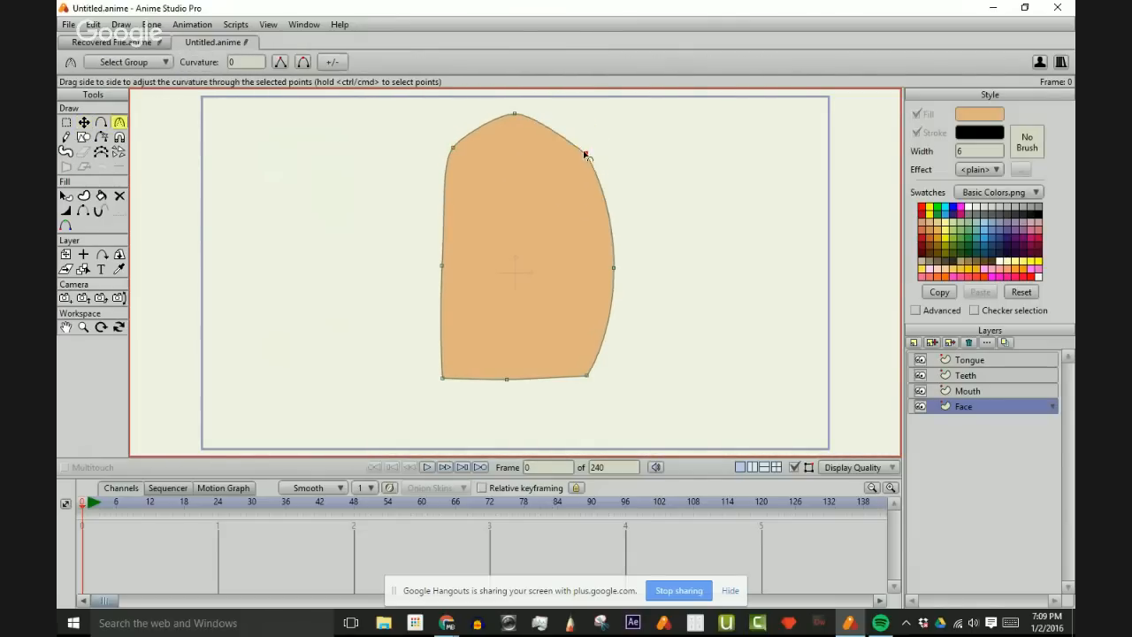
- Straighten the face outline by moving the right middle point inward and adjusting the bottom and left side points to match
{"action": "key", "text": "t"}
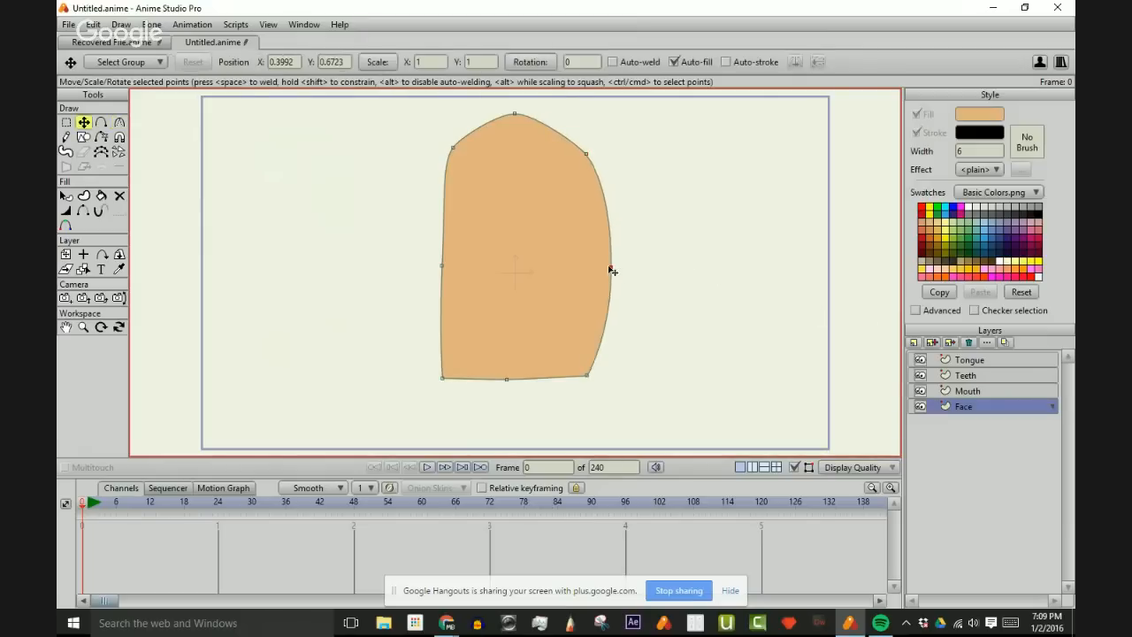
{"action": "left_click_drag", "start_coordinate": [612, 266], "coordinate": [597, 270]}
{"action": "left_click_drag", "start_coordinate": [581, 386], "coordinate": [595, 388]}
{"action": "left_click_drag", "start_coordinate": [516, 385], "coordinate": [530, 388]}
{"action": "left_click_drag", "start_coordinate": [447, 383], "coordinate": [449, 390]}
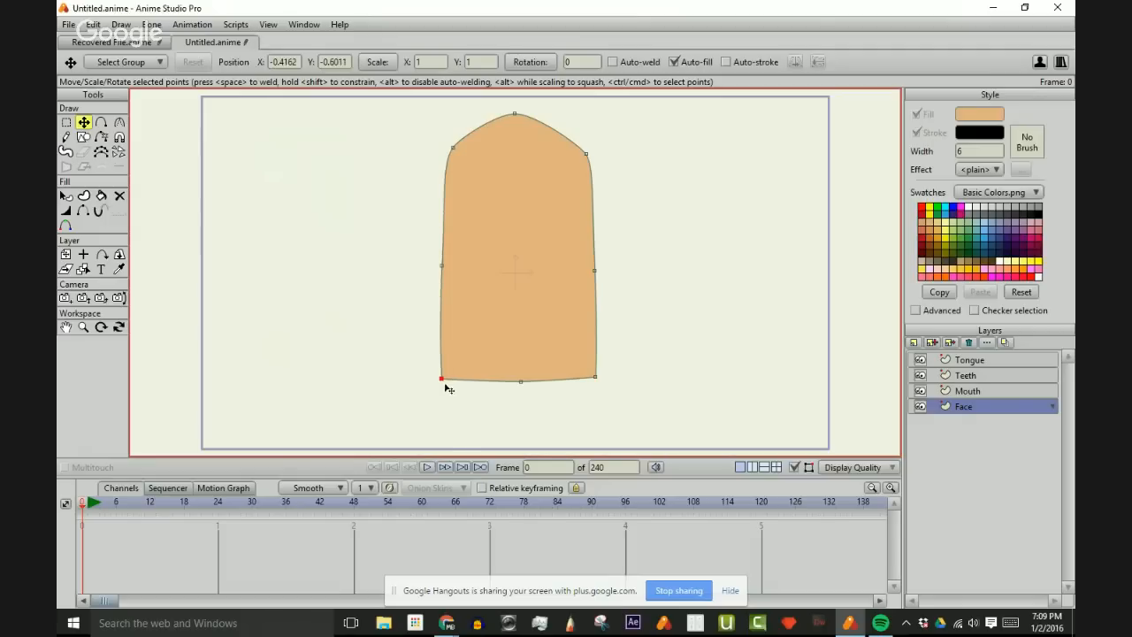
{"action": "left_click_drag", "start_coordinate": [439, 262], "coordinate": [438, 264]}
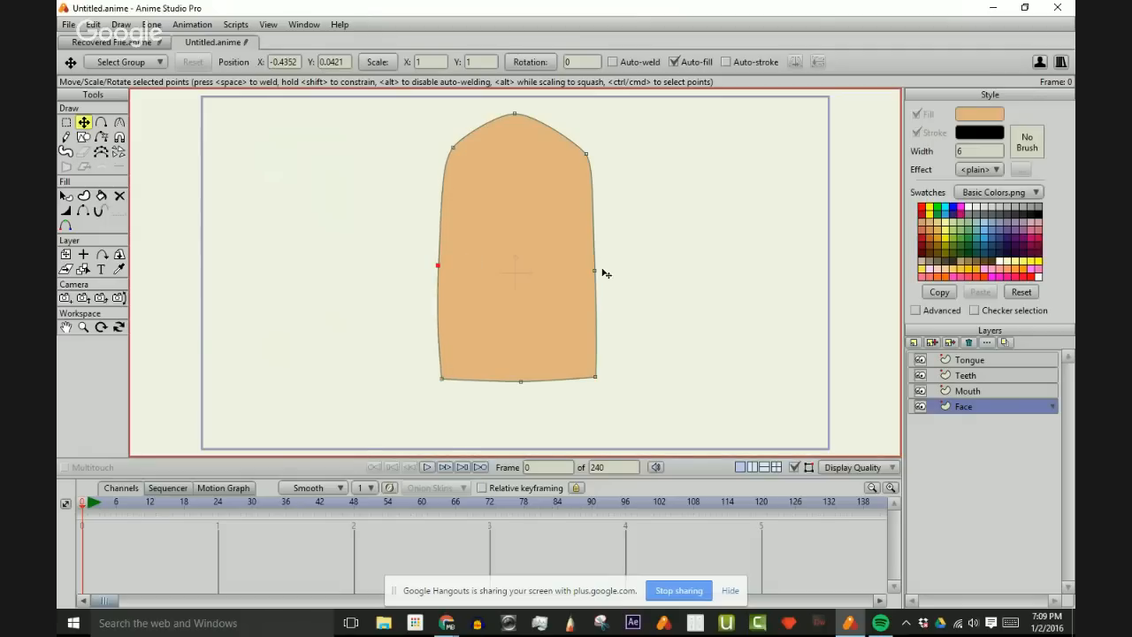
{"action": "left_click_drag", "start_coordinate": [596, 271], "coordinate": [598, 271]}
- Round the top of the head by setting the top point's curvature to about 0.43
{"action": "scroll", "coordinate": [646, 221], "scroll_direction": "down", "scroll_amount": 2}
{"action": "scroll", "coordinate": [647, 221], "scroll_direction": "up", "scroll_amount": 3}
{"action": "left_click_drag", "start_coordinate": [647, 220], "coordinate": [649, 253]}
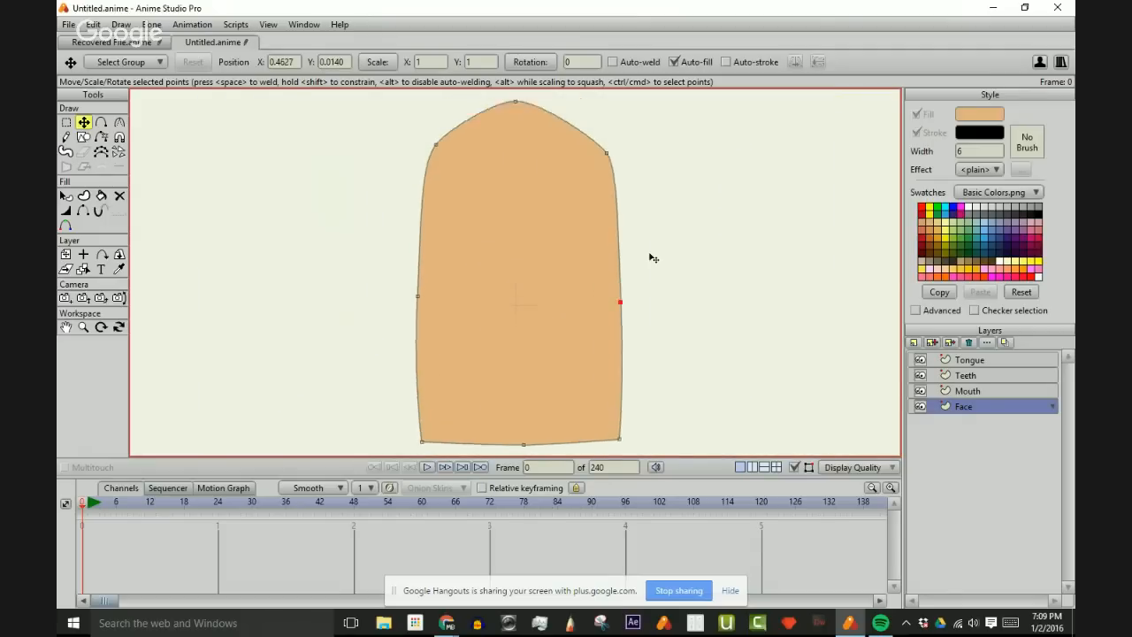
{"action": "scroll", "coordinate": [653, 266], "scroll_direction": "down", "scroll_amount": 1}
{"action": "key", "text": "c"}
{"action": "left_click_drag", "start_coordinate": [516, 115], "coordinate": [650, 152]}
{"action": "scroll", "coordinate": [695, 250], "scroll_direction": "down", "scroll_amount": 3}
{"action": "scroll", "coordinate": [693, 252], "scroll_direction": "up", "scroll_amount": 2}
{"action": "left_click_drag", "start_coordinate": [689, 277], "coordinate": [667, 262]}
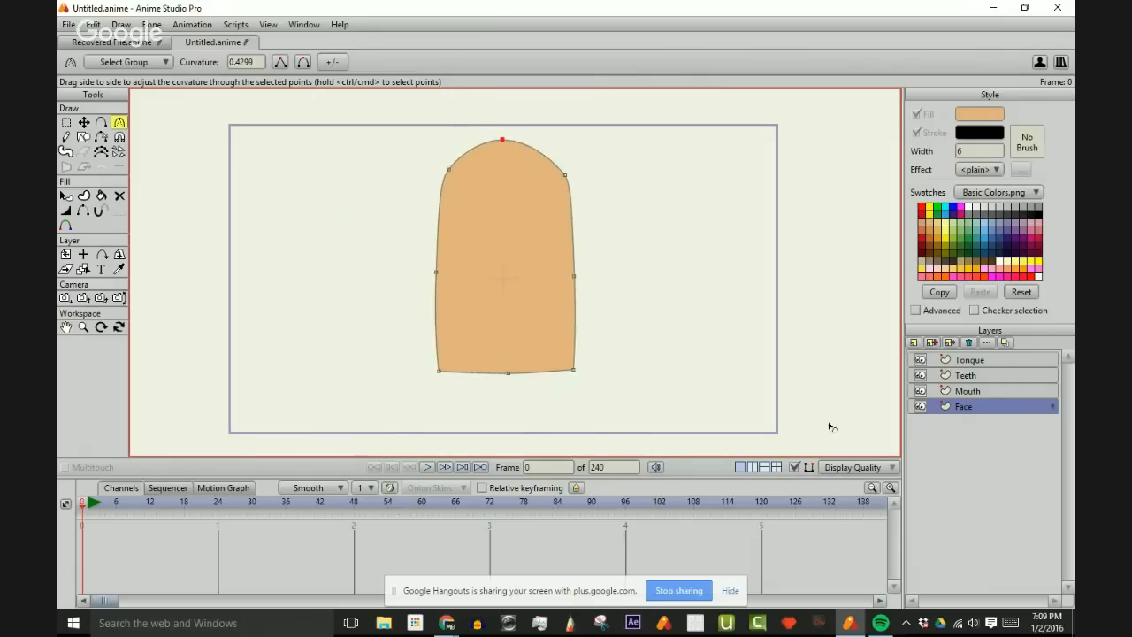
- On the Mouth layer, draw a dark grey three-point mouth shape with a flat upper edge across the lower face
{"action": "left_click", "coordinate": [985, 391]}
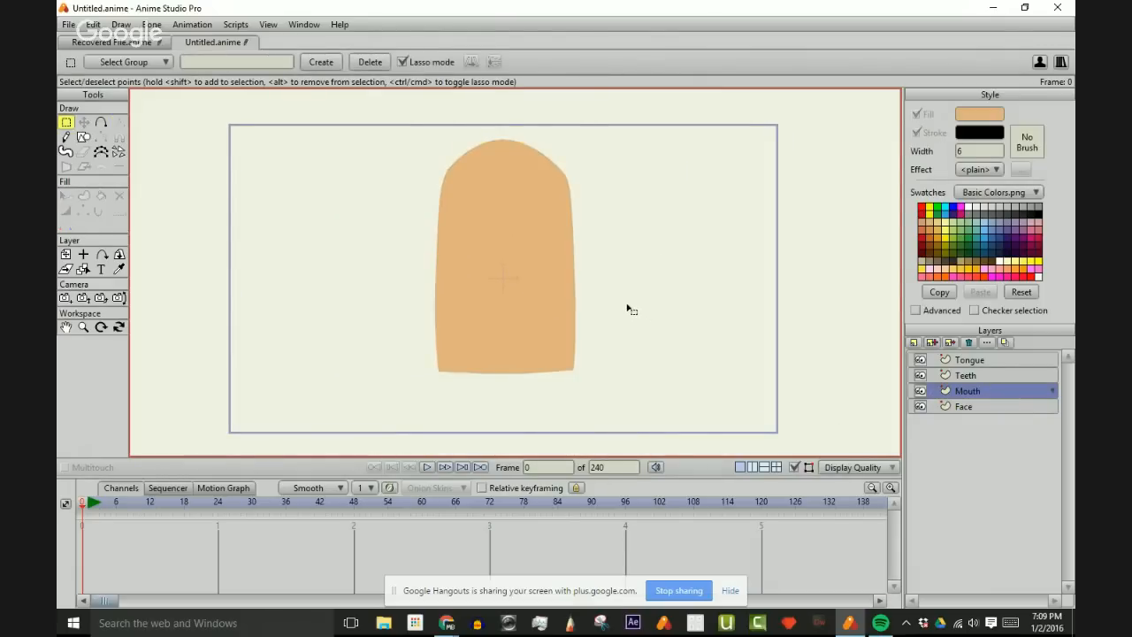
{"action": "key", "text": "a"}
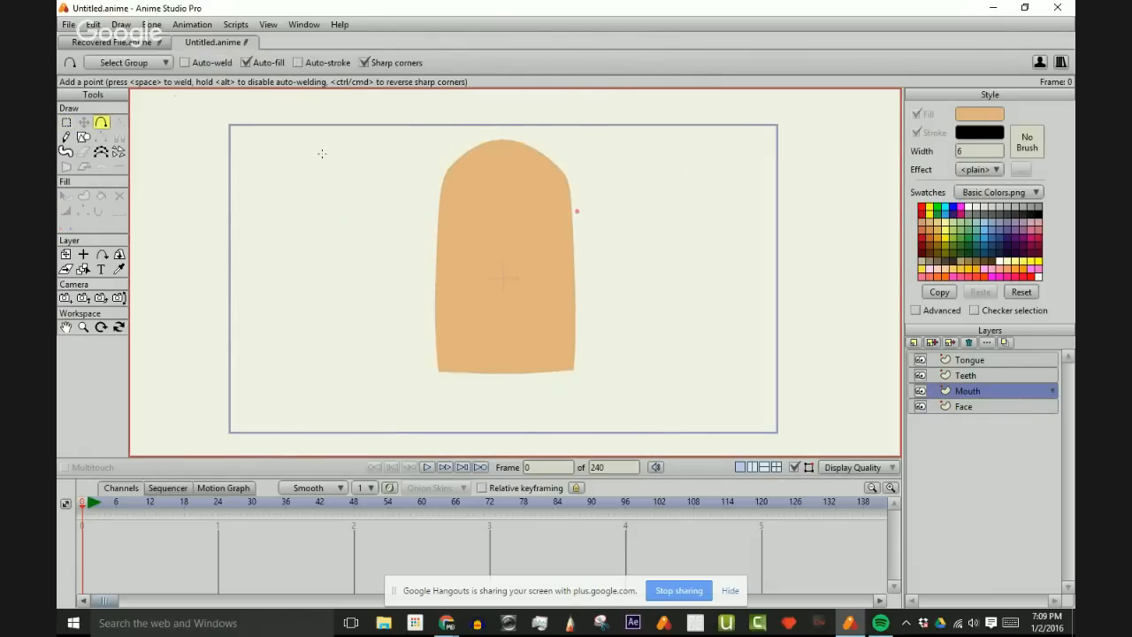
{"action": "left_click", "coordinate": [86, 137]}
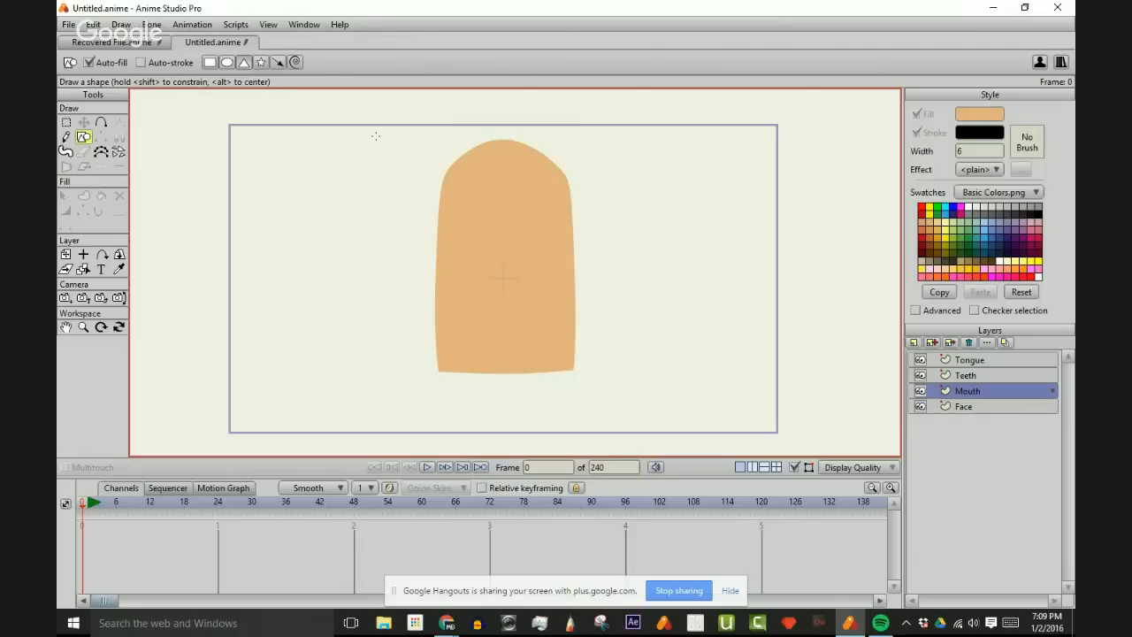
{"action": "left_click", "coordinate": [1016, 221]}
{"action": "mouse_move", "coordinate": [452, 286]}
{"action": "left_mouse_down"}
{"action": "mouse_move", "coordinate": [536, 299]}
{"action": "mouse_move", "coordinate": [569, 350]}
{"action": "mouse_move", "coordinate": [518, 324]}
{"action": "mouse_move", "coordinate": [519, 296]}
{"action": "left_mouse_up"}
{"action": "key", "text": "t"}
{"action": "left_click_drag", "start_coordinate": [506, 258], "coordinate": [672, 363]}
- Round the mouth's bottom point into a wide curve, keeping the two upper corners sharp
{"action": "key", "text": "c"}
{"action": "key", "text": "t"}
{"action": "key", "text": "c"}
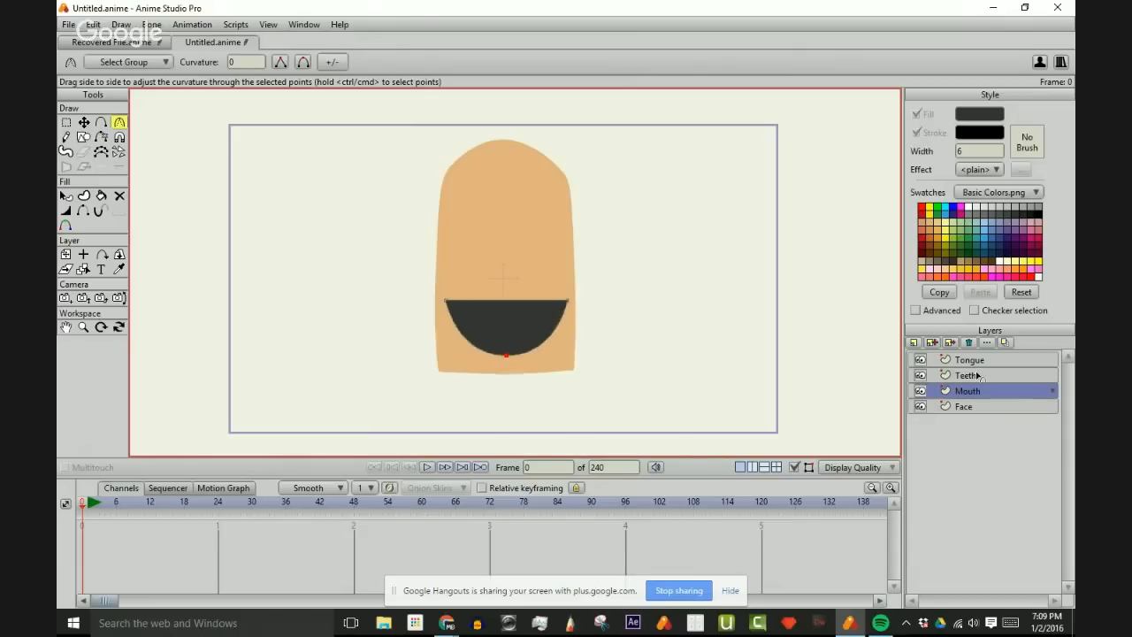
{"action": "left_click_drag", "start_coordinate": [518, 361], "coordinate": [551, 329]}
- Add a point at the middle of the mouth's straight upper edge
{"action": "scroll", "coordinate": [551, 328], "scroll_direction": "up", "scroll_amount": 5}
{"action": "key", "text": "a"}
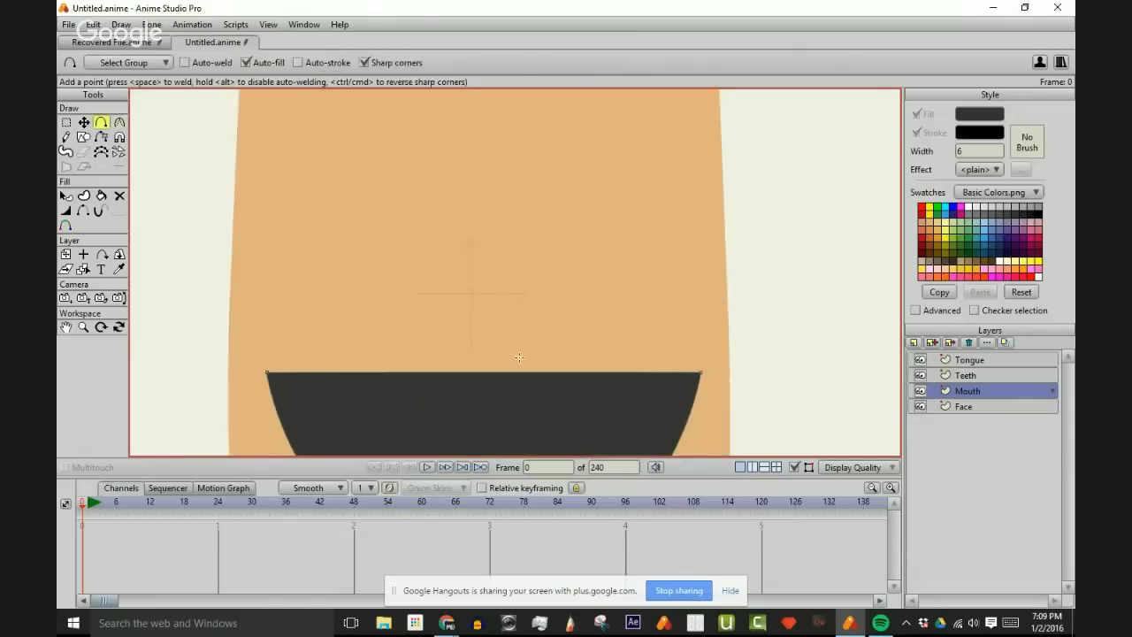
{"action": "left_click", "coordinate": [487, 372]}
{"action": "scroll", "coordinate": [552, 329], "scroll_direction": "down", "scroll_amount": 5}
{"action": "key", "text": "t"}
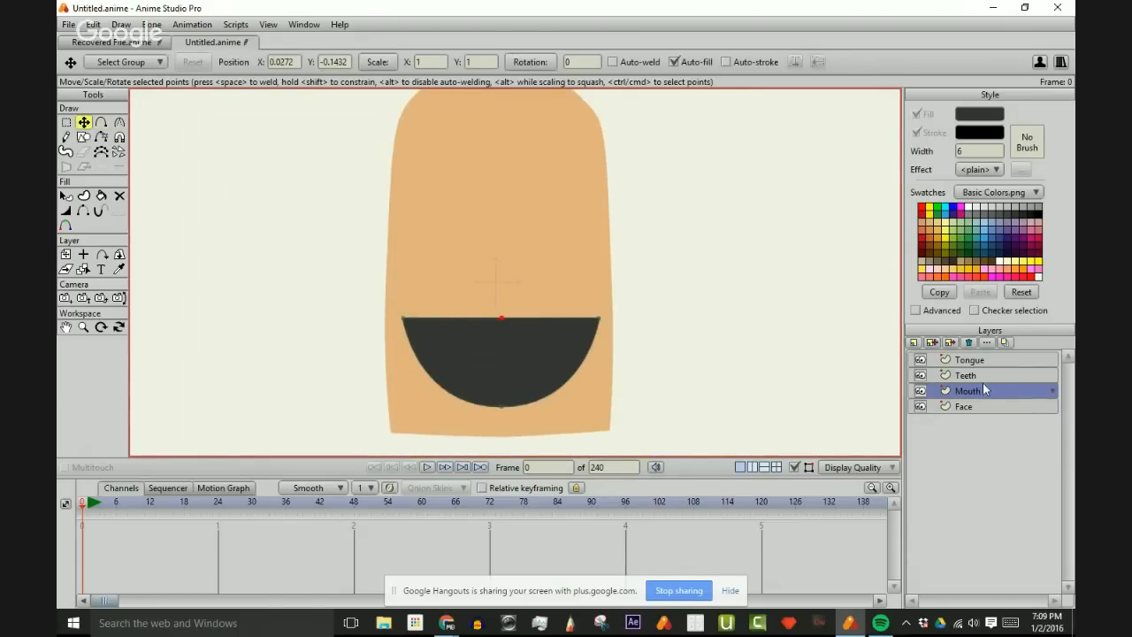
{"action": "scroll", "coordinate": [488, 337], "scroll_direction": "up", "scroll_amount": 1}
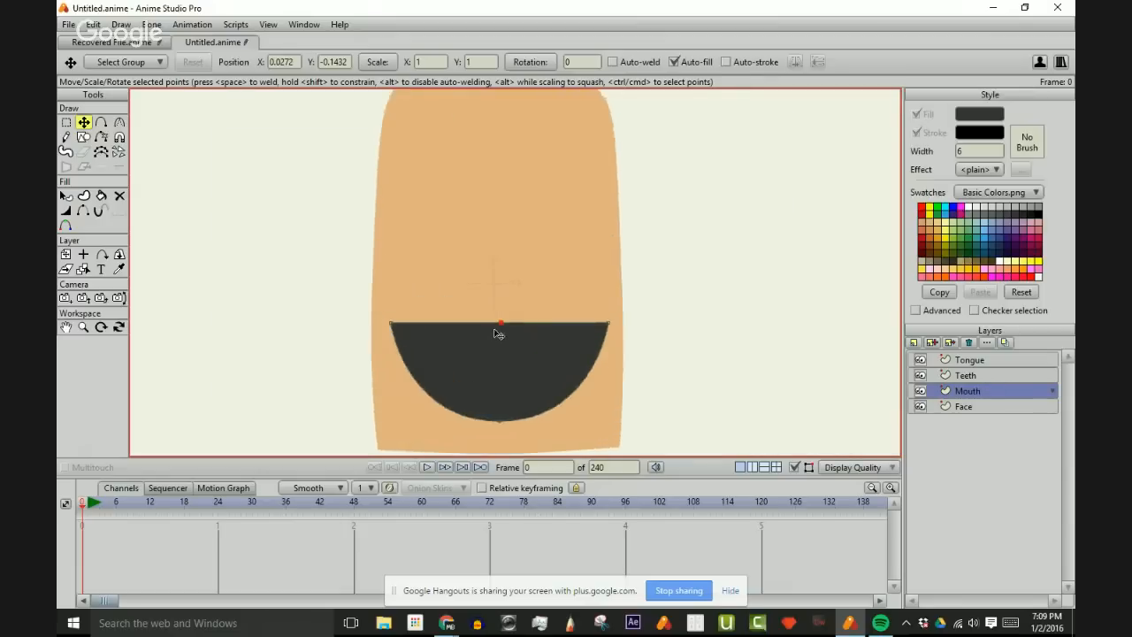
{"action": "scroll", "coordinate": [498, 334], "scroll_direction": "down", "scroll_amount": 1}
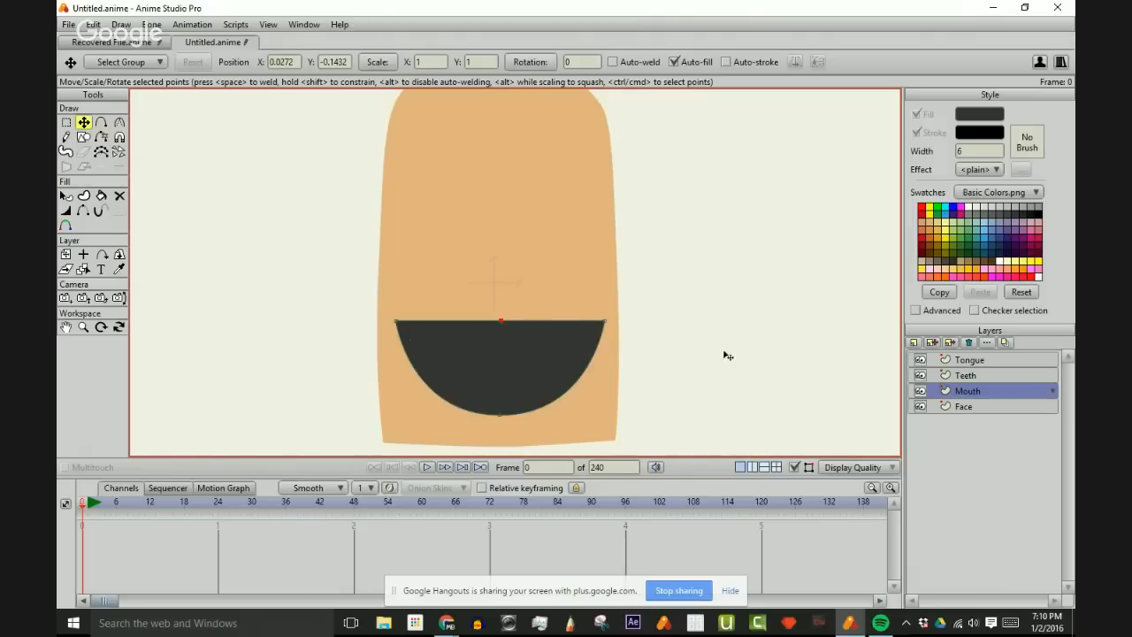
{"action": "left_click", "coordinate": [994, 375]}
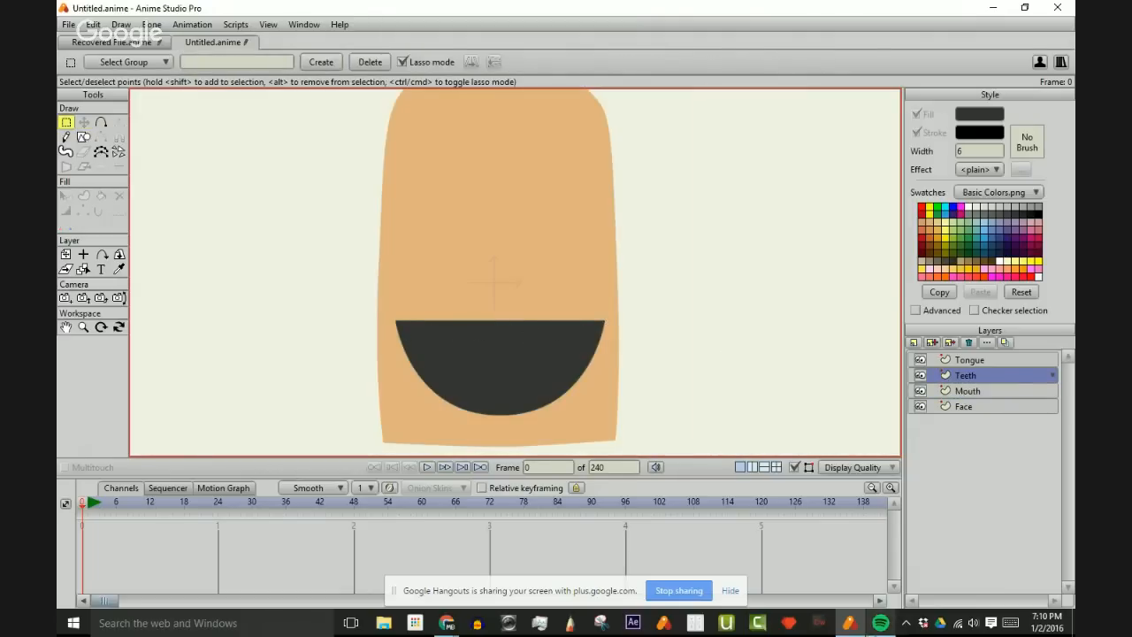
{"action": "left_click", "coordinate": [880, 623]}
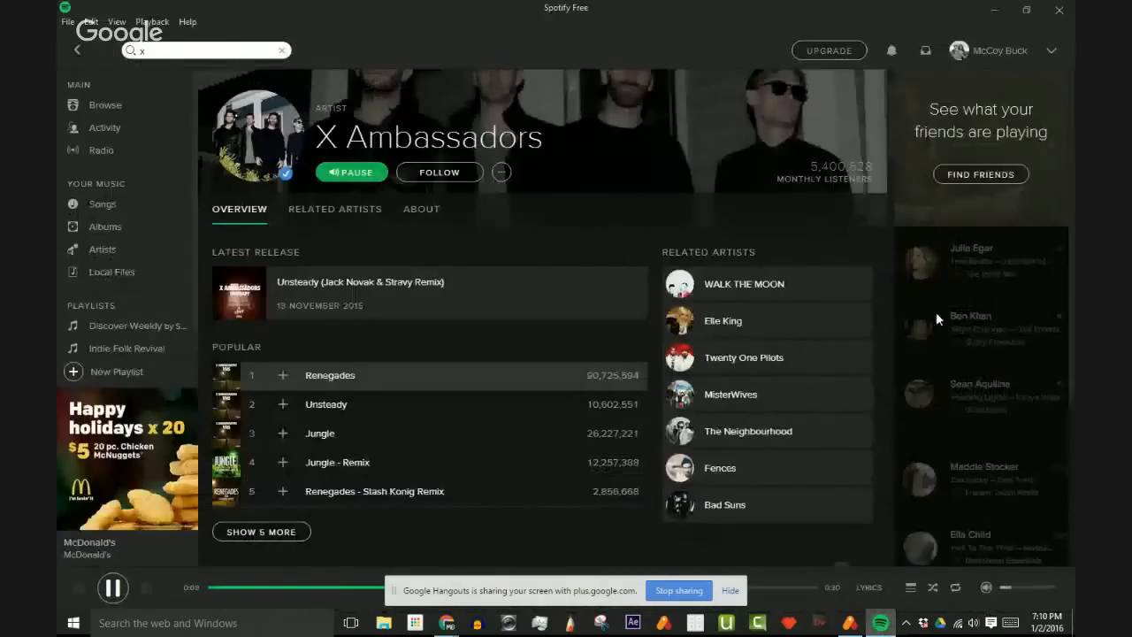
{"action": "left_click", "coordinate": [994, 10]}
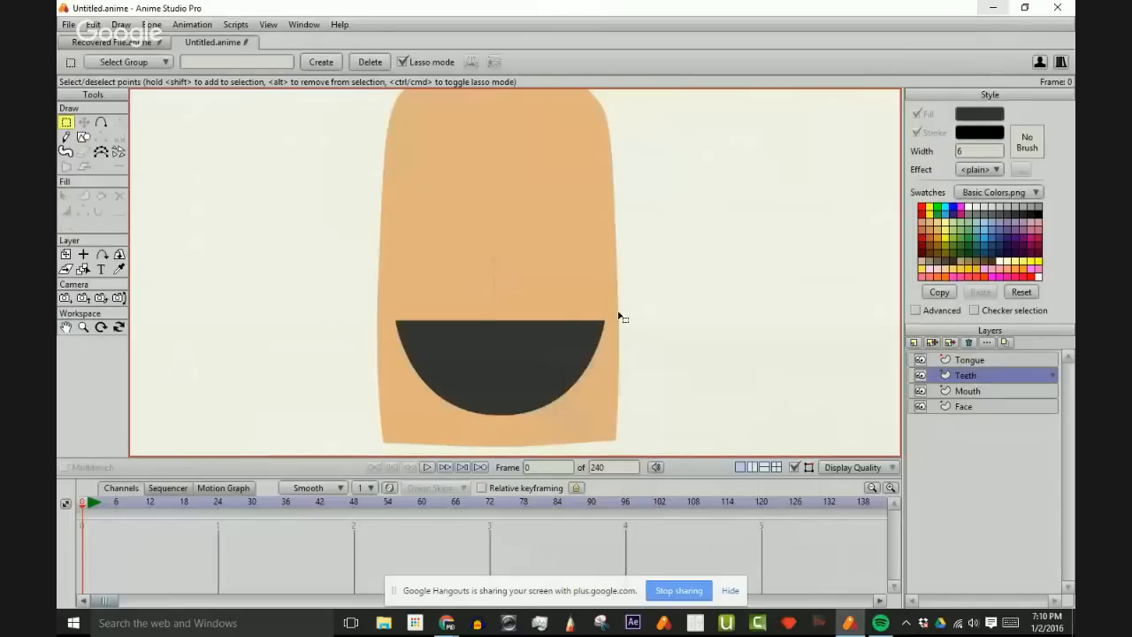
- On the Tongue layer, outline a six-point tongue with two upper peaks, overlapping the bottom of the mouth
{"action": "scroll", "coordinate": [619, 316], "scroll_direction": "up", "scroll_amount": 2}
{"action": "left_click", "coordinate": [985, 366]}
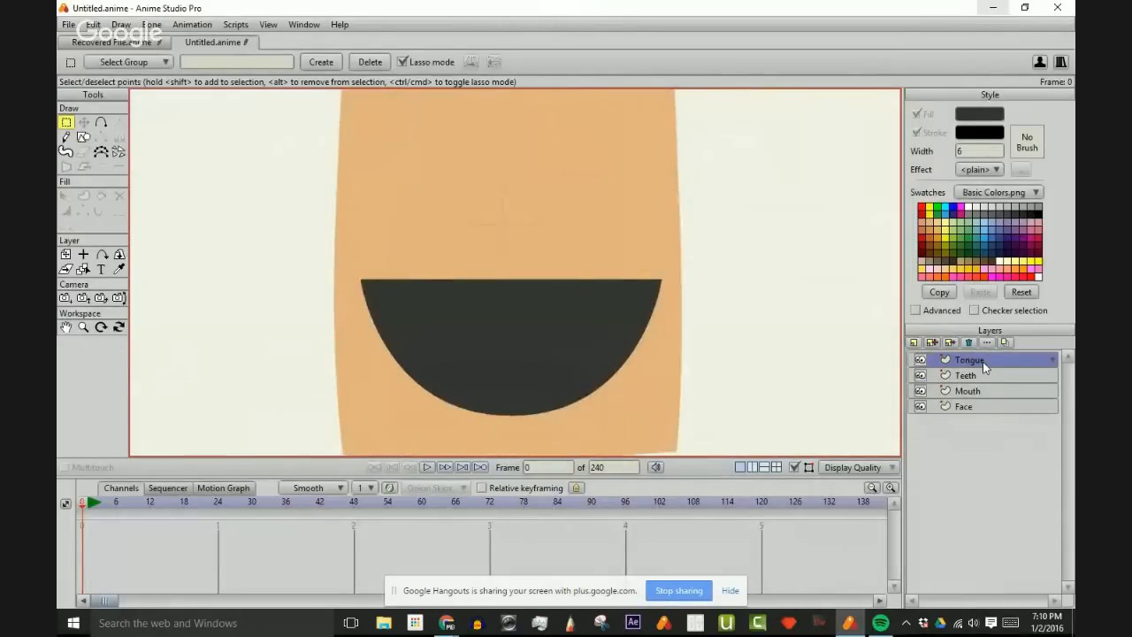
{"action": "left_click", "coordinate": [101, 124]}
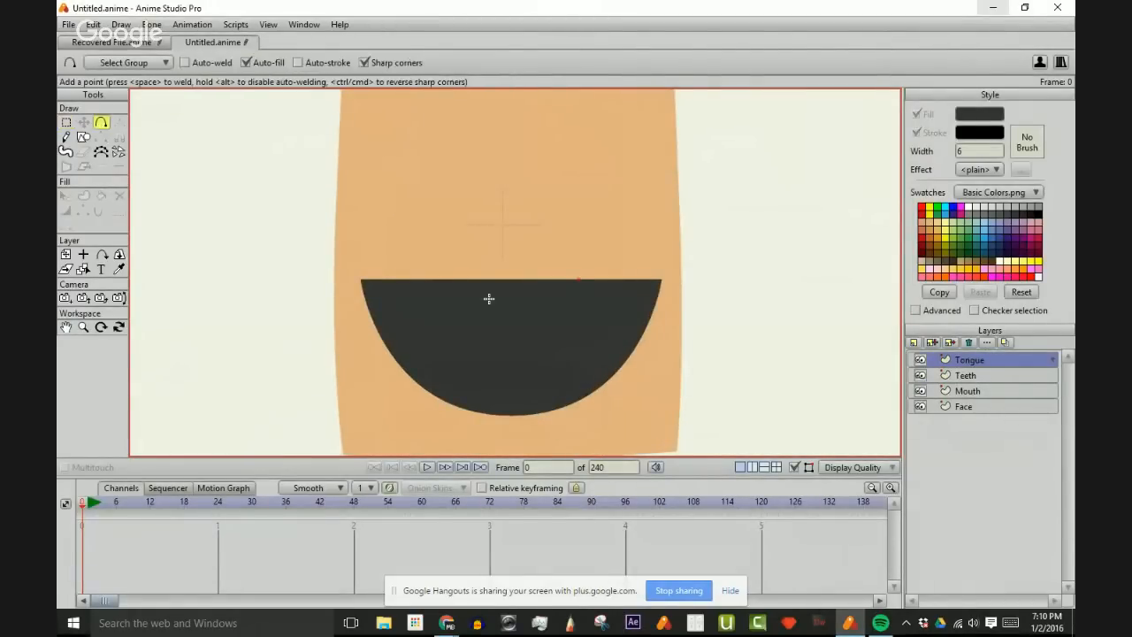
{"action": "mouse_move", "coordinate": [432, 418]}
{"action": "left_mouse_down"}
{"action": "mouse_move", "coordinate": [484, 365]}
{"action": "mouse_move", "coordinate": [607, 417]}
{"action": "mouse_move", "coordinate": [592, 395]}
{"action": "mouse_move", "coordinate": [511, 449]}
{"action": "mouse_move", "coordinate": [433, 418]}
{"action": "left_mouse_up"}
{"action": "key", "text": "t"}
{"action": "left_click", "coordinate": [594, 400]}
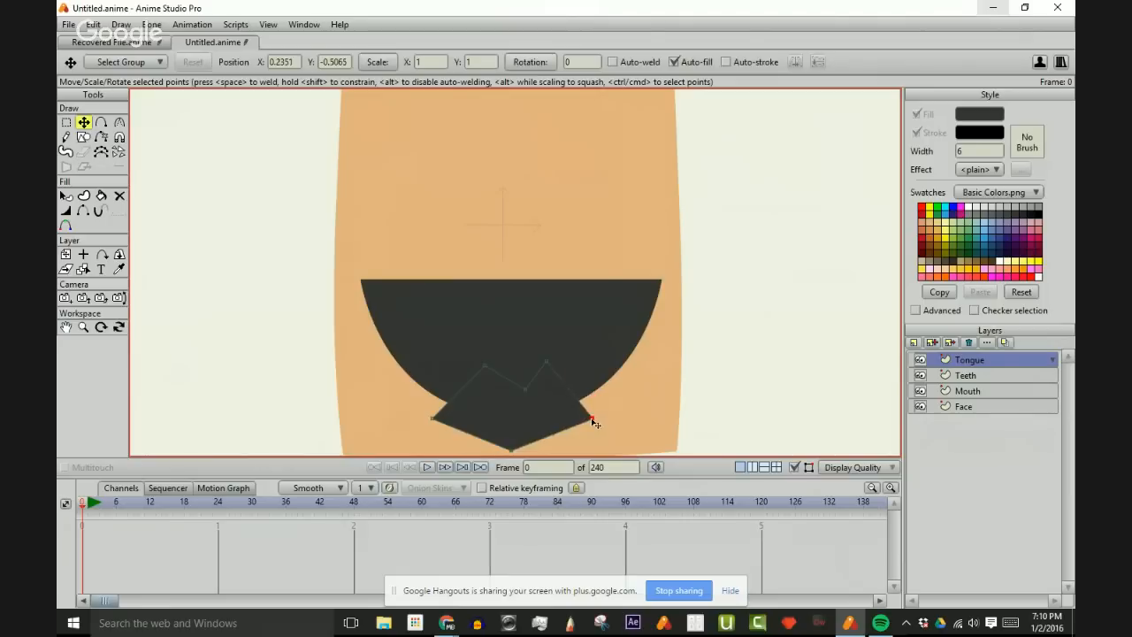
- Round the tongue's two upper peaks and bottom point into smooth curves, leaving the side corners and center notch sharp
{"action": "key", "text": "c"}
{"action": "left_click_drag", "start_coordinate": [484, 366], "coordinate": [690, 392]}
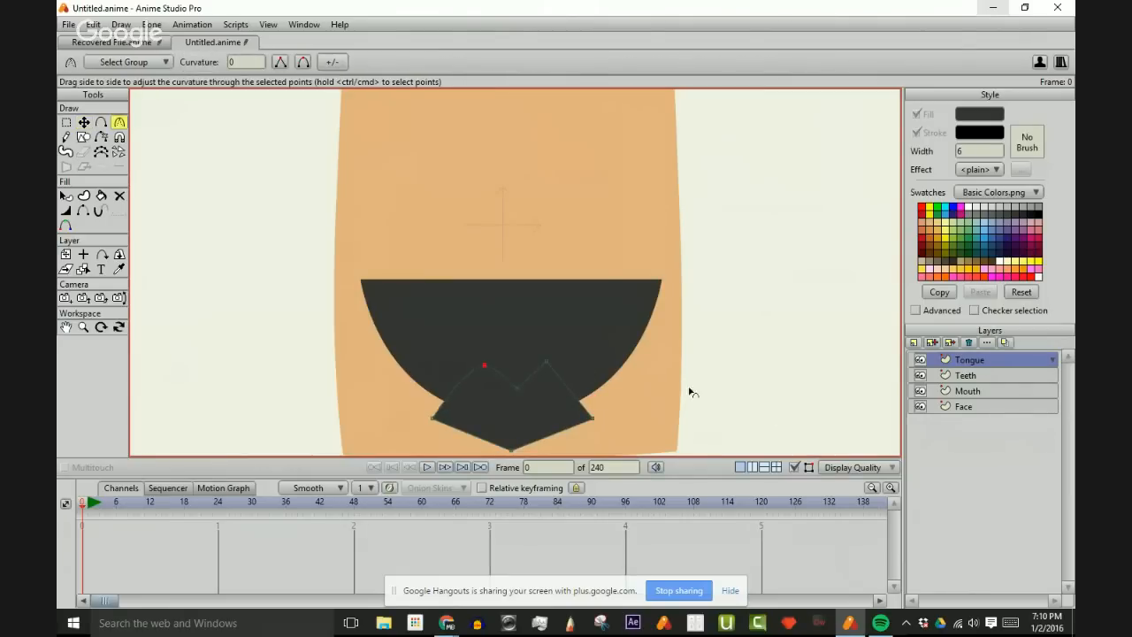
{"action": "left_click_drag", "start_coordinate": [547, 362], "coordinate": [912, 485]}
{"action": "key", "text": "t"}
{"action": "left_click_drag", "start_coordinate": [513, 448], "coordinate": [973, 436]}
{"action": "key", "text": "c"}
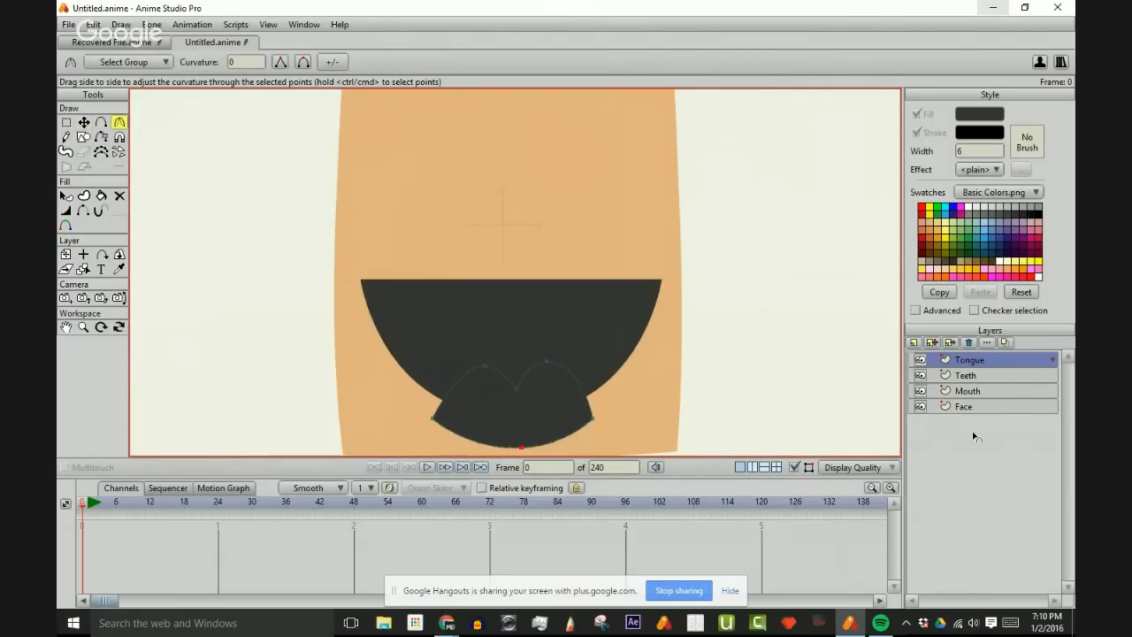
- Change the tongue shape's fill to a muted red, A85B5B
{"action": "key", "text": "q"}
{"action": "left_click", "coordinate": [541, 414]}
{"action": "scroll", "coordinate": [847, 231], "scroll_direction": "up", "scroll_amount": 1}
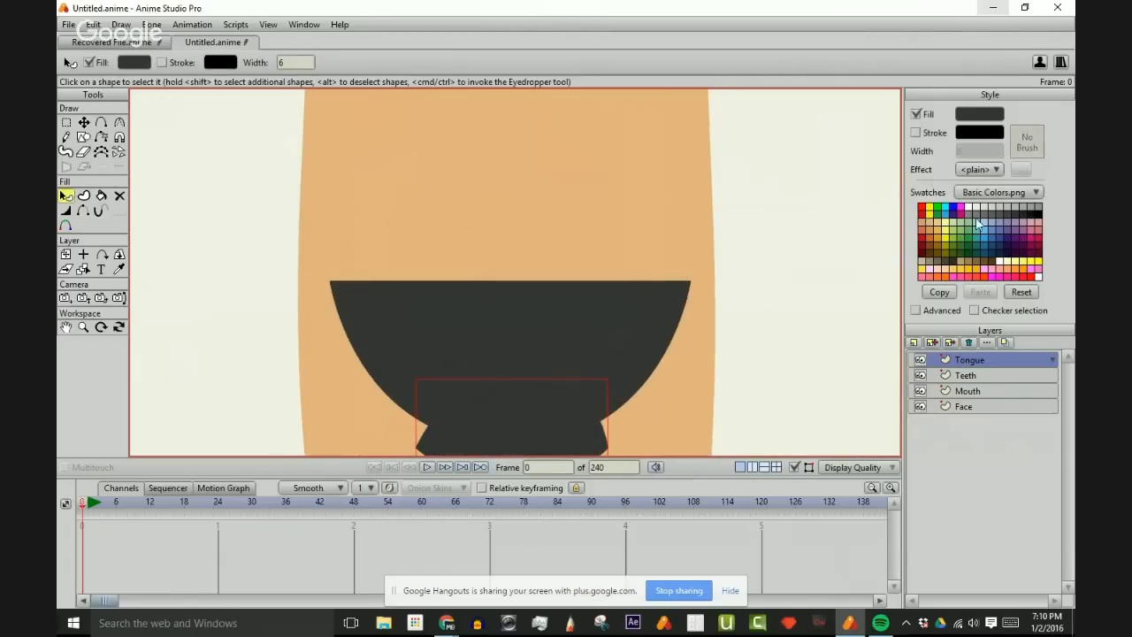
{"action": "left_click", "coordinate": [968, 113]}
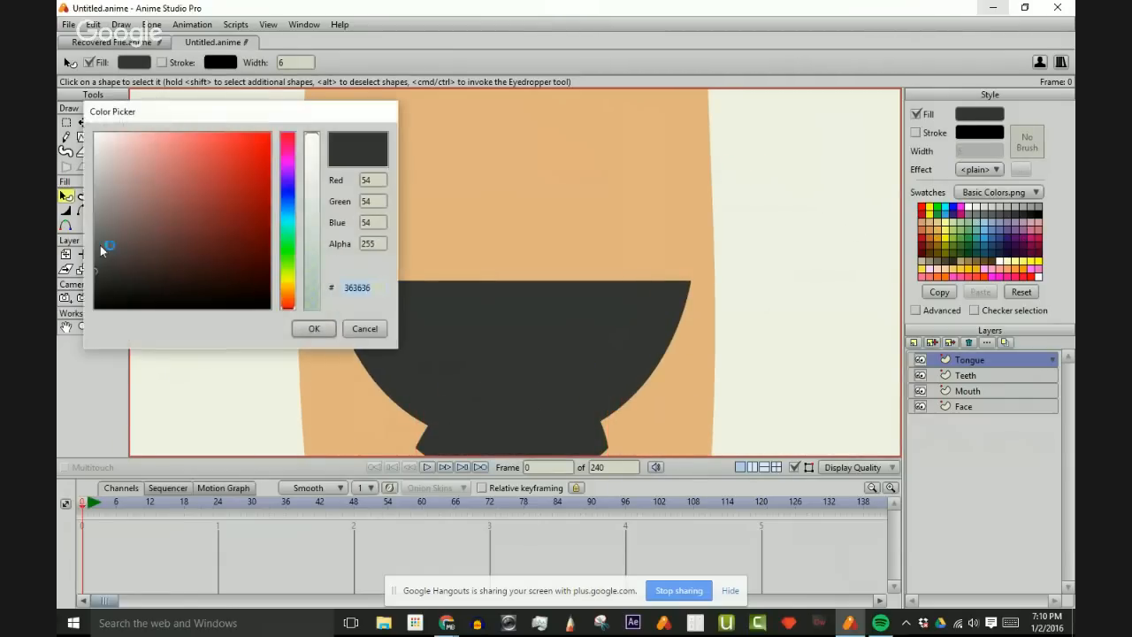
{"action": "left_click_drag", "start_coordinate": [124, 259], "coordinate": [176, 193]}
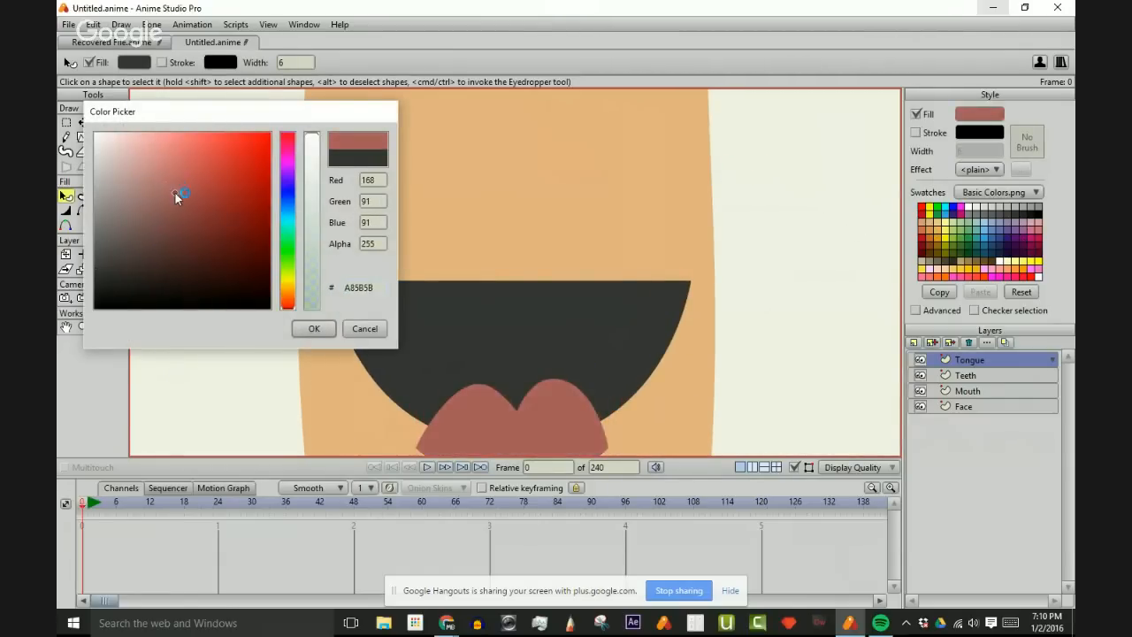
{"action": "left_click", "coordinate": [309, 329]}
{"action": "scroll", "coordinate": [419, 283], "scroll_direction": "down", "scroll_amount": 5}
{"action": "scroll", "coordinate": [423, 251], "scroll_direction": "up", "scroll_amount": 2}
{"action": "scroll", "coordinate": [449, 285], "scroll_direction": "up", "scroll_amount": 2}
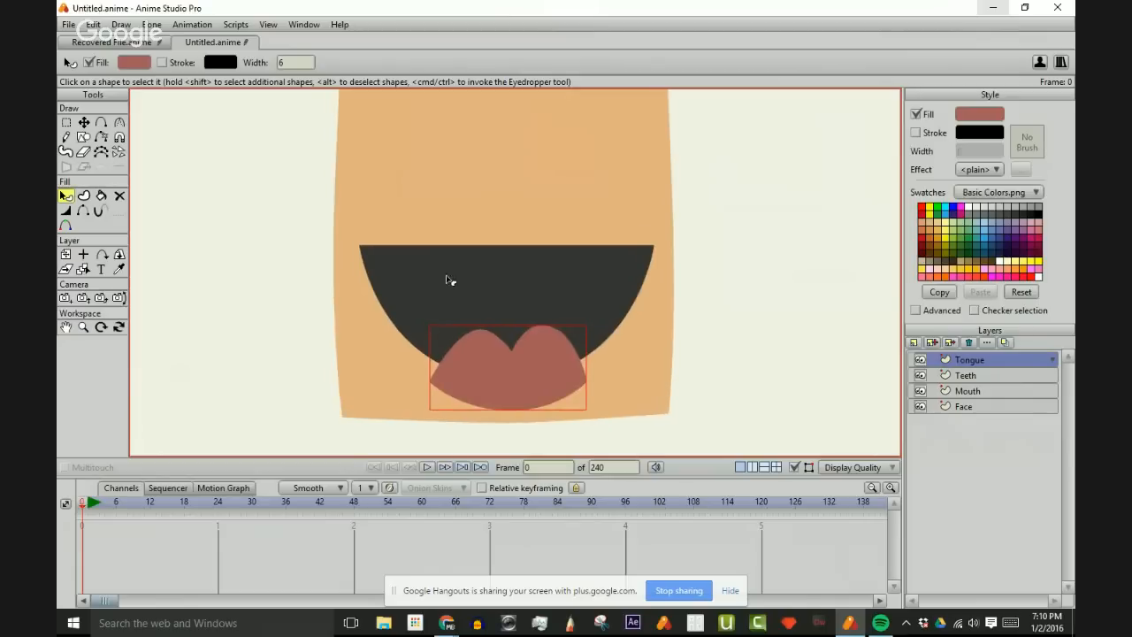
- On the Teeth layer, draw two white rectangles wider than the mouth, one over its upper edge and one across its lower part
{"action": "left_click", "coordinate": [984, 372]}
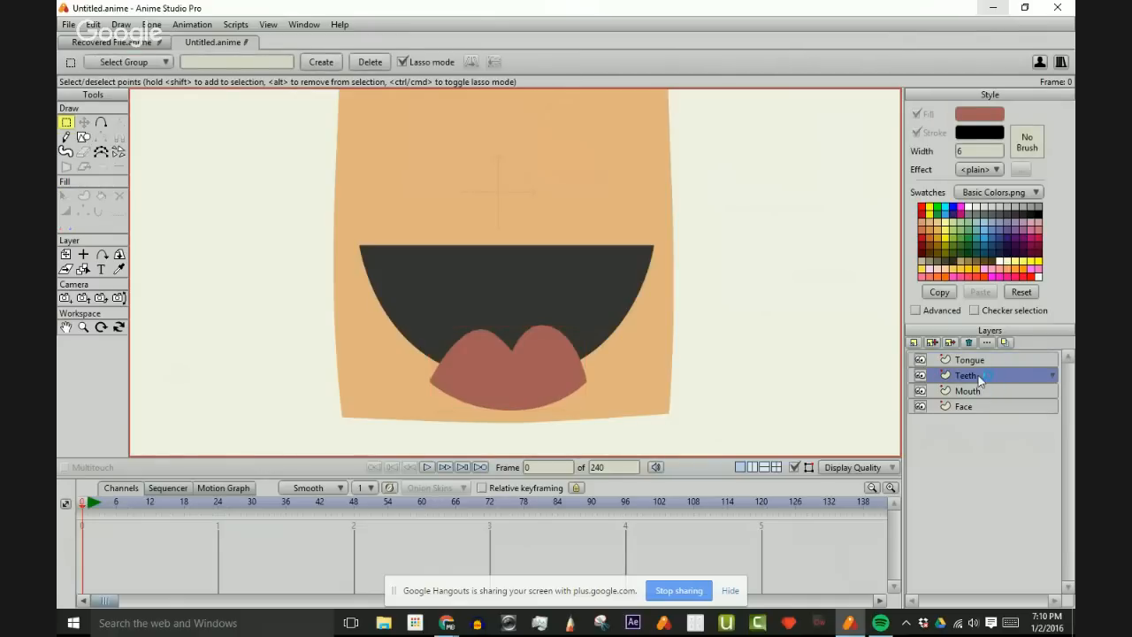
{"action": "left_click", "coordinate": [84, 138]}
{"action": "scroll", "coordinate": [828, 299], "scroll_direction": "down", "scroll_amount": 1}
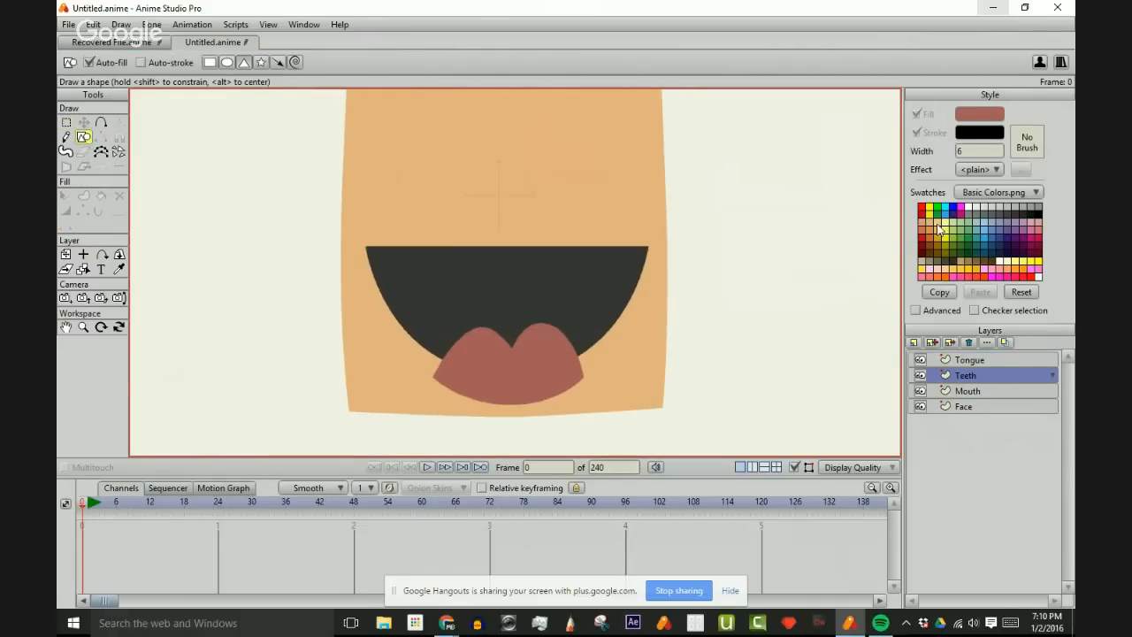
{"action": "left_click", "coordinate": [969, 209]}
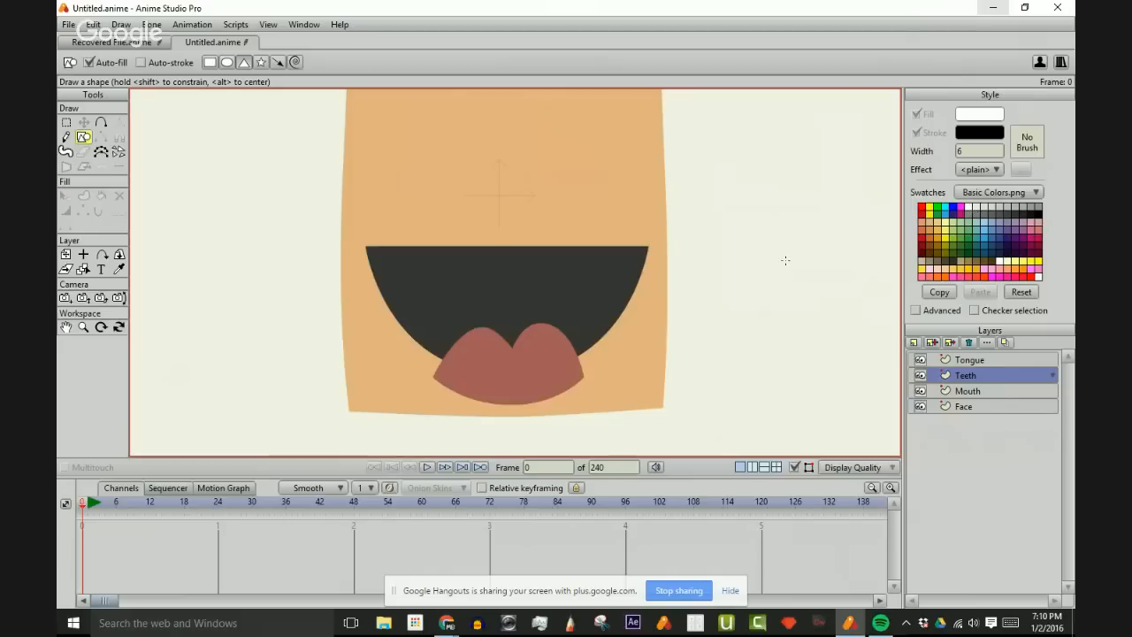
{"action": "scroll", "coordinate": [787, 255], "scroll_direction": "down", "scroll_amount": 1}
{"action": "scroll", "coordinate": [618, 253], "scroll_direction": "up", "scroll_amount": 1}
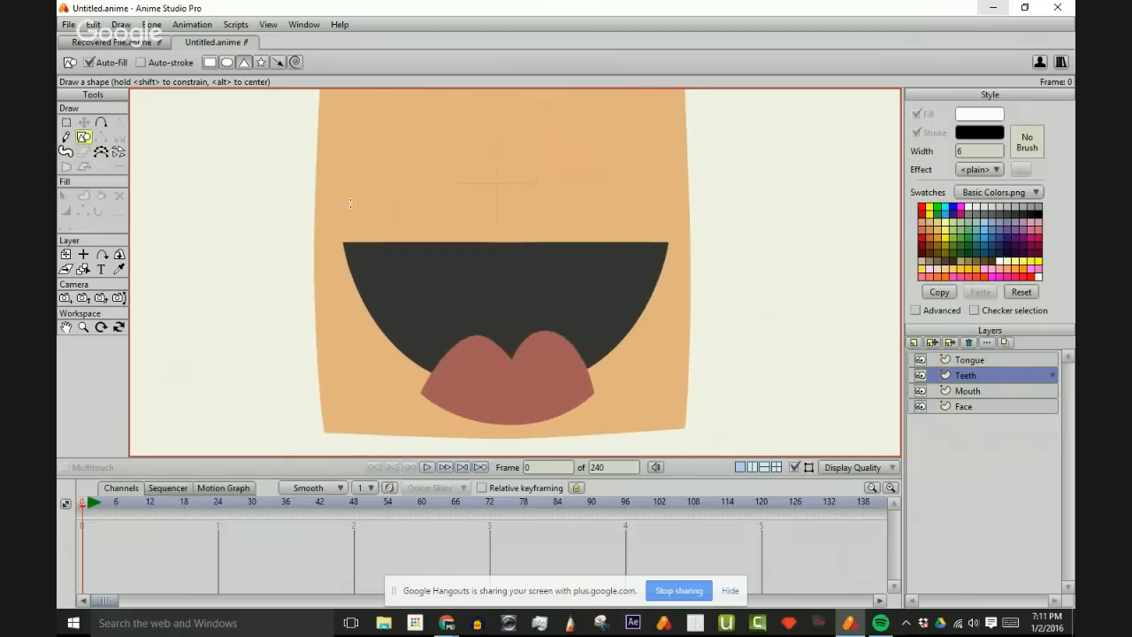
{"action": "left_click", "coordinate": [211, 62]}
{"action": "left_click_drag", "start_coordinate": [334, 233], "coordinate": [684, 288]}
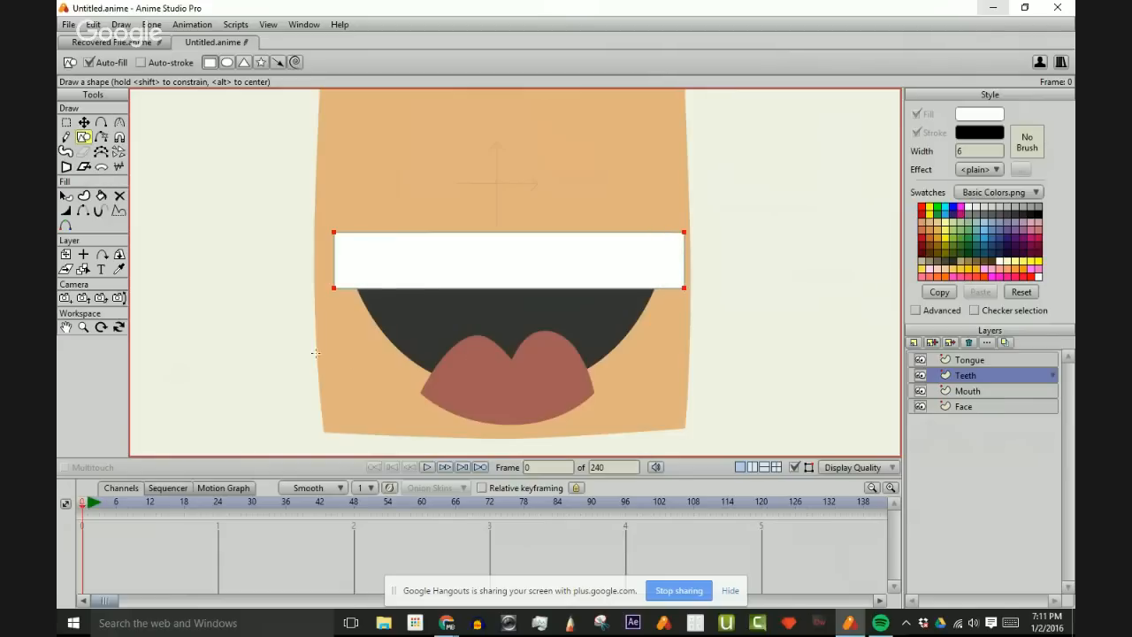
{"action": "left_click_drag", "start_coordinate": [337, 352], "coordinate": [685, 406]}
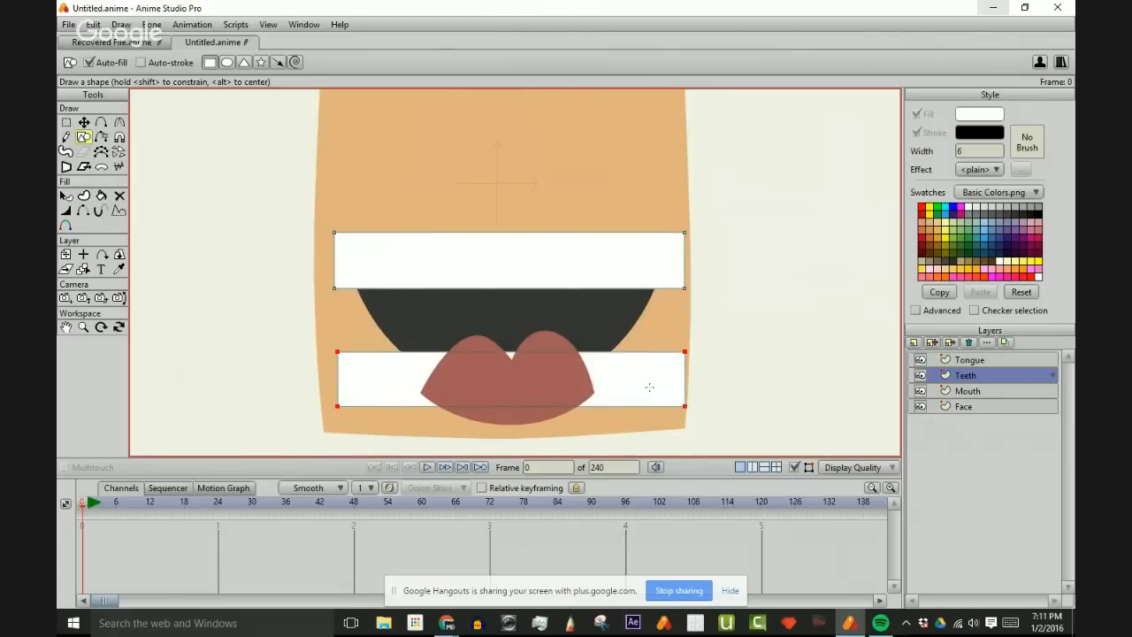
{"action": "scroll", "coordinate": [632, 359], "scroll_direction": "down", "scroll_amount": 1}
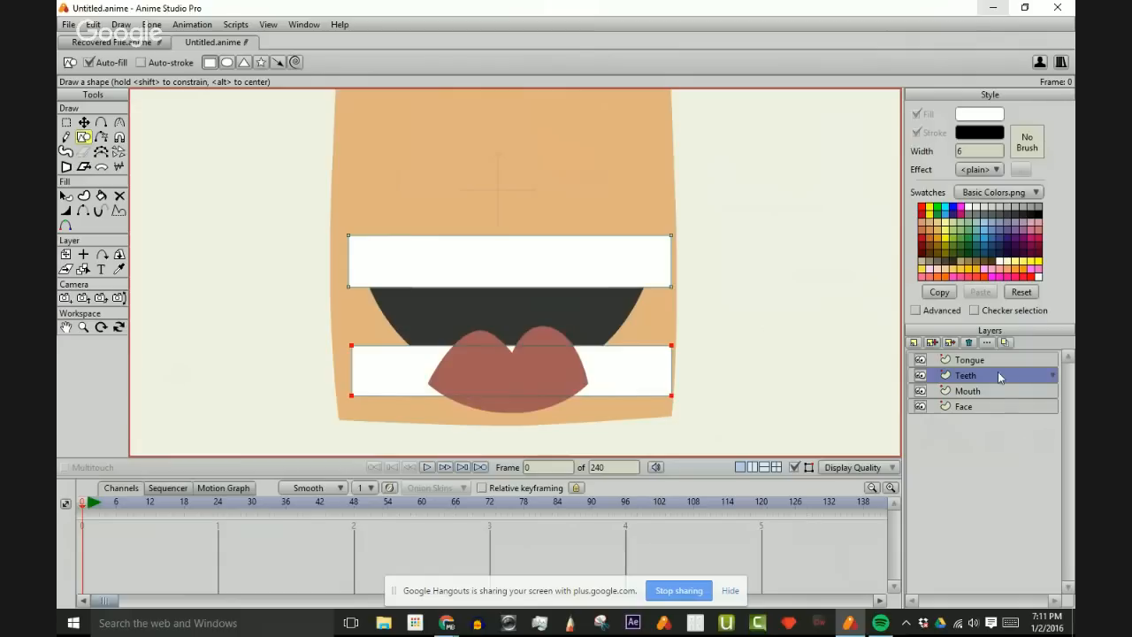
- Group the Tongue, Teeth and Mouth layers in a new group layer named Mouth
{"action": "left_click", "coordinate": [984, 391]}
{"action": "left_click", "coordinate": [980, 359], "text": "shift"}
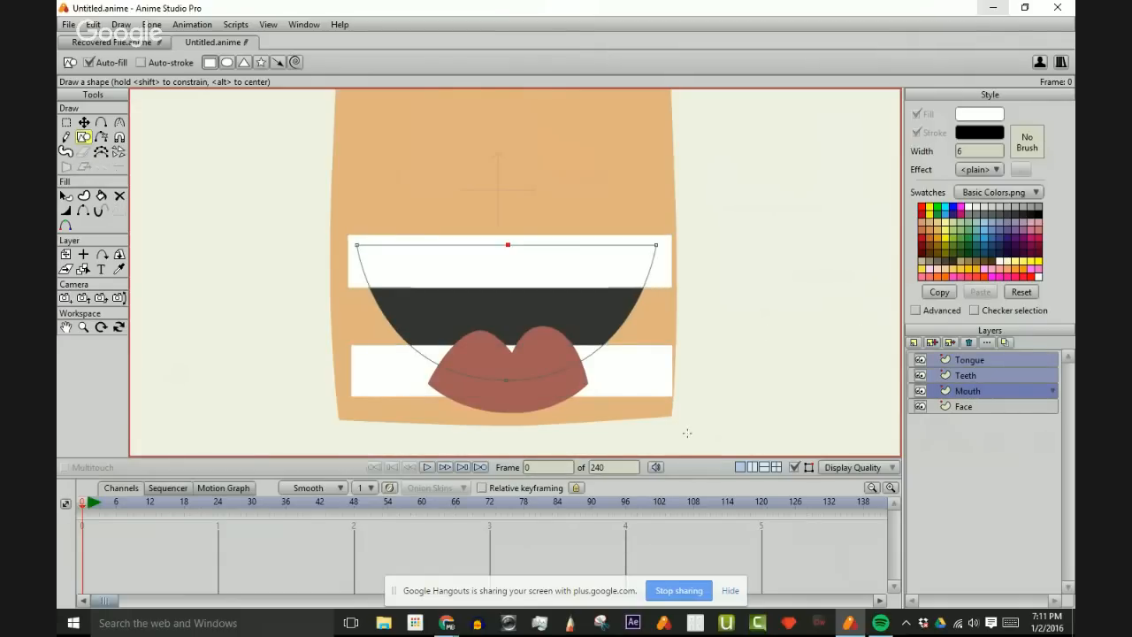
{"action": "left_click", "coordinate": [914, 342]}
{"action": "left_click", "coordinate": [941, 397]}
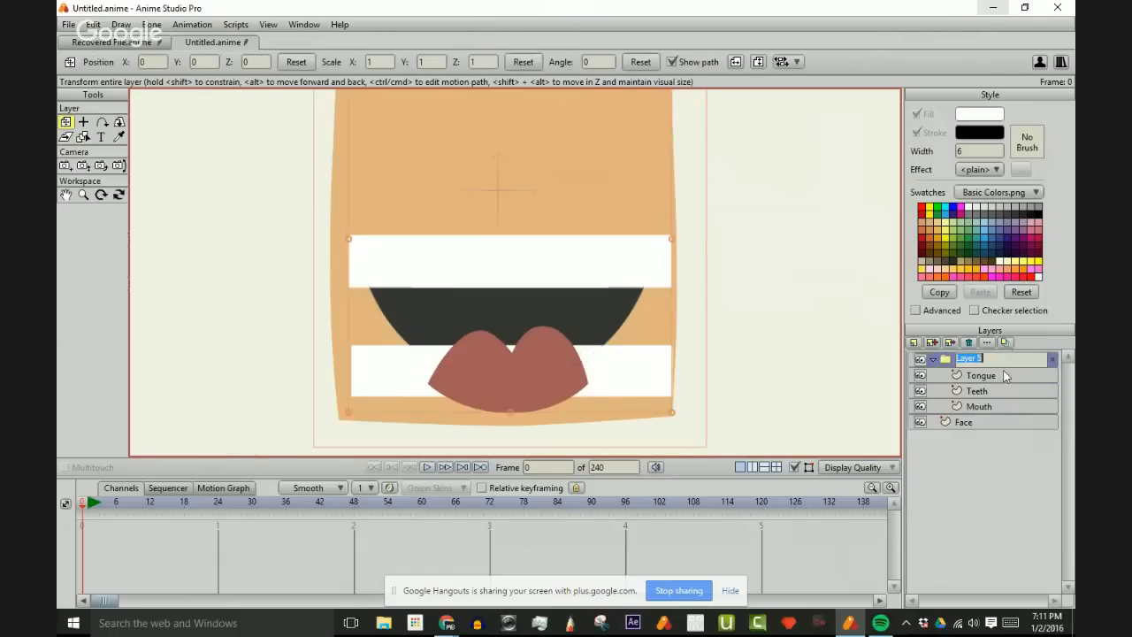
{"action": "type", "text": "Mouth"}
{"action": "key", "text": "Return"}
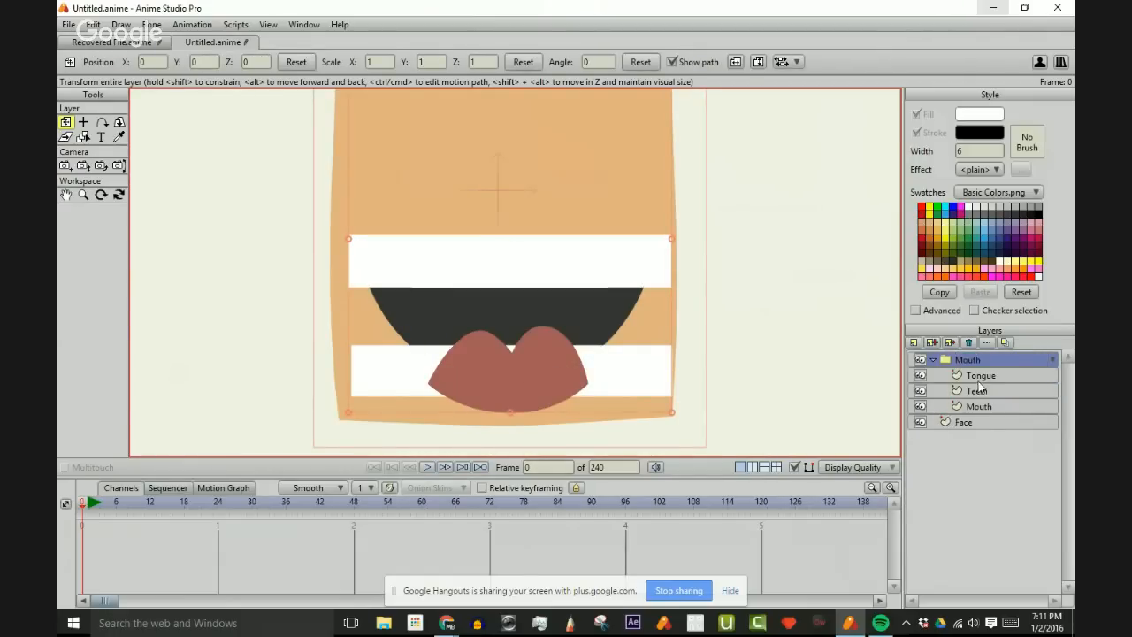
- Set the Mouth group's group mask to Hide all so the teeth and tongue are clipped to the mouth shape
{"action": "left_click", "coordinate": [933, 360]}
{"action": "double_click", "coordinate": [984, 362]}
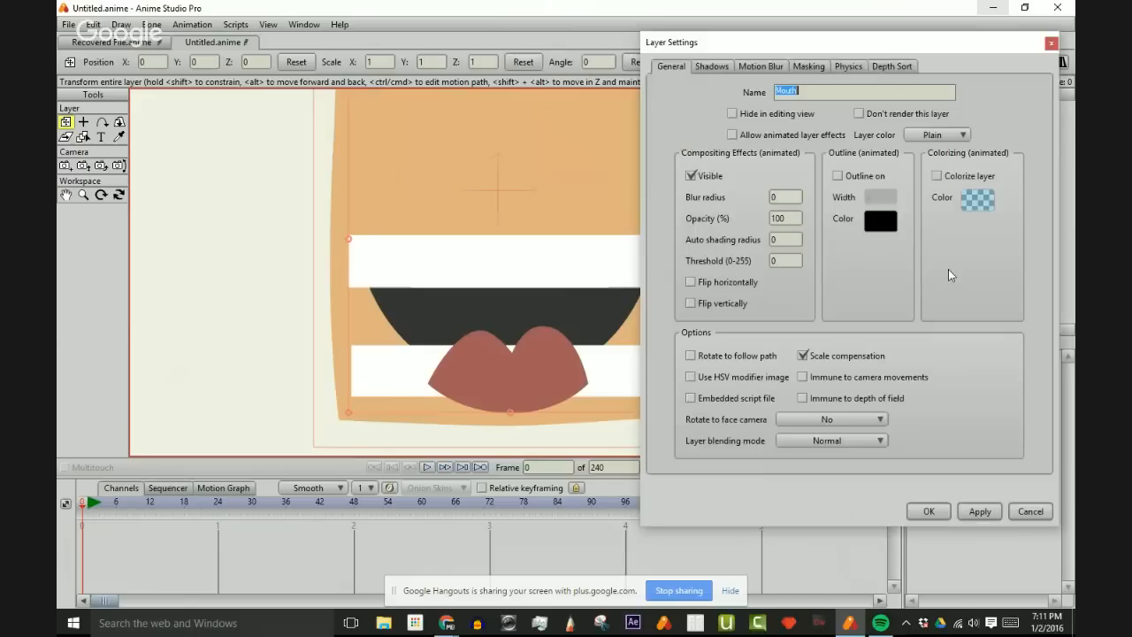
{"action": "left_click", "coordinate": [819, 67]}
{"action": "left_click", "coordinate": [754, 155]}
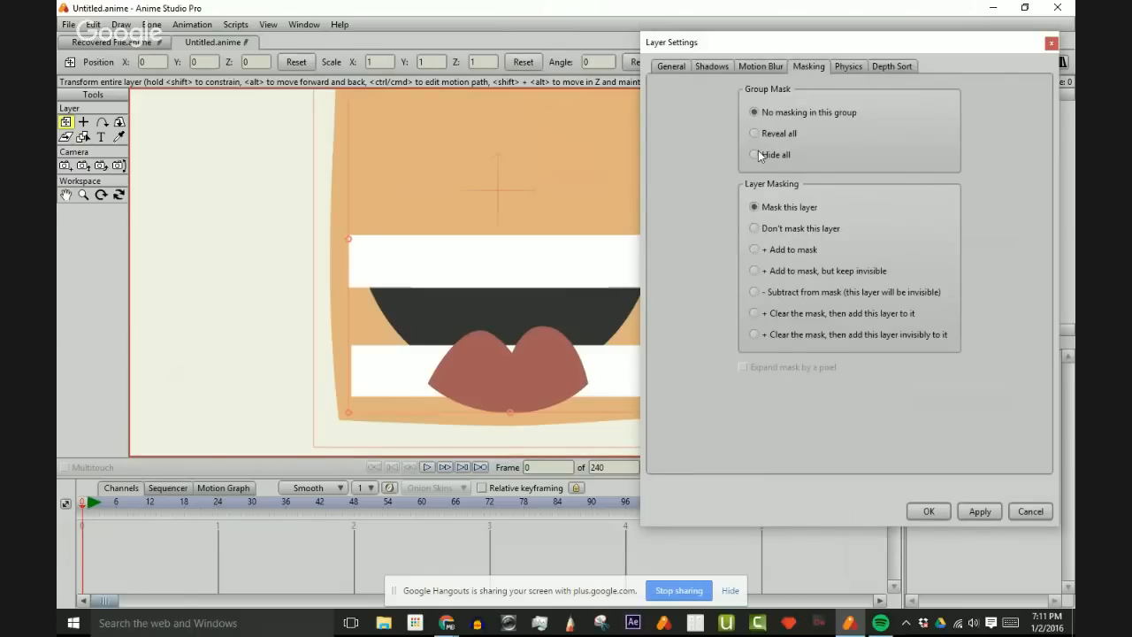
{"action": "left_click", "coordinate": [976, 511]}
{"action": "left_click", "coordinate": [931, 511]}
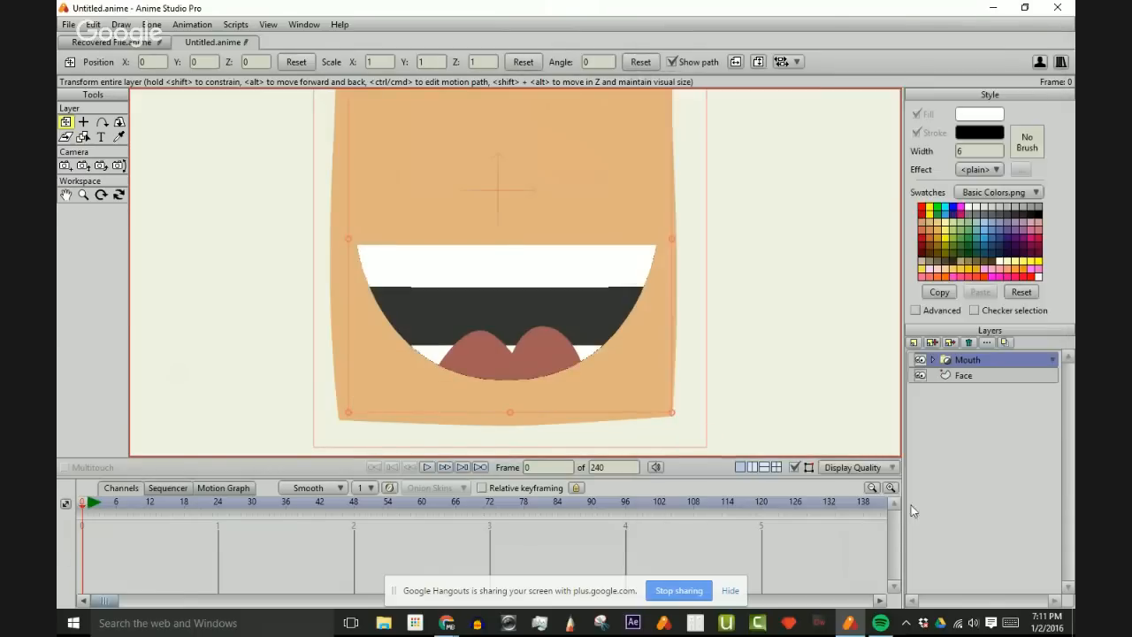
- Expand the Mouth group and move the Teeth layer above the Tongue layer
{"action": "left_click", "coordinate": [932, 360]}
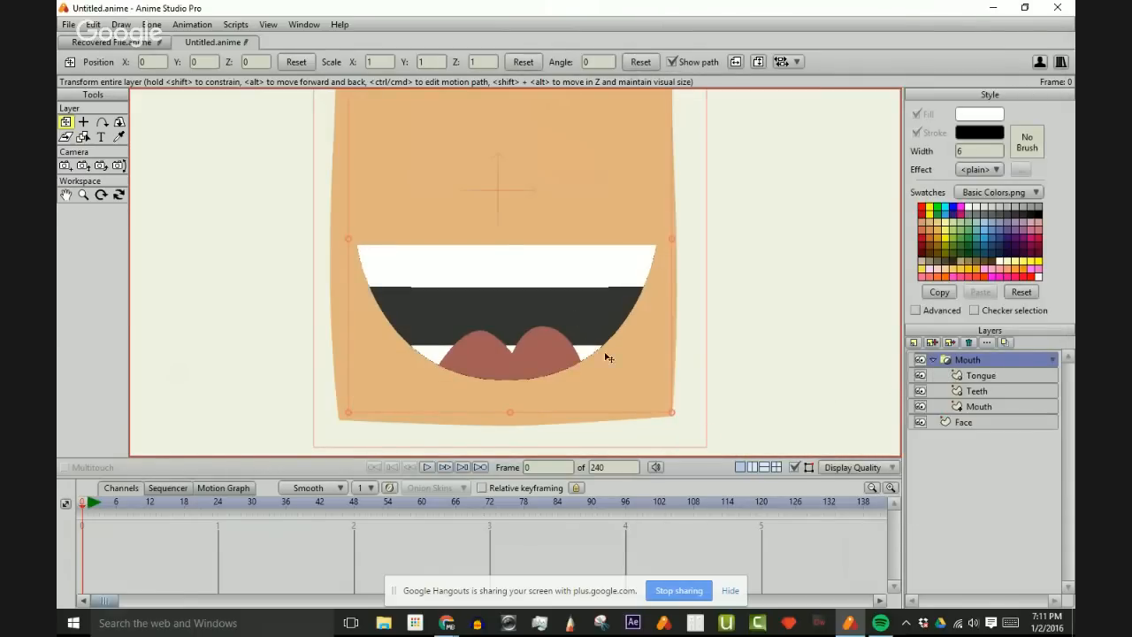
{"action": "left_click_drag", "start_coordinate": [989, 390], "coordinate": [989, 372]}
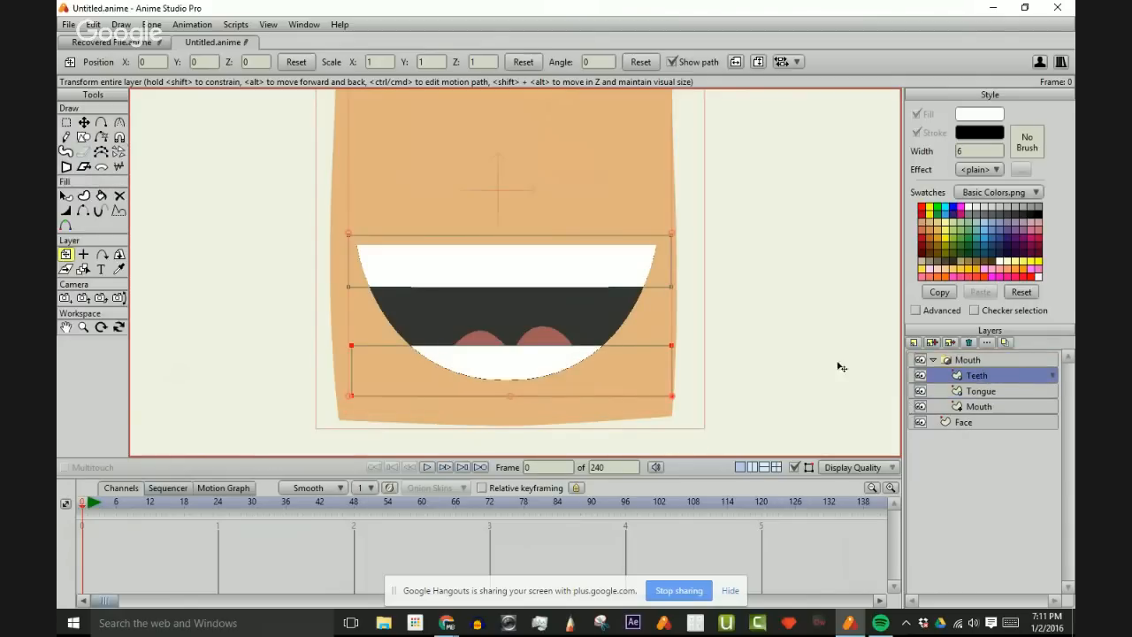
- On the Tongue layer, raise the notch point between the tongue's two bumps slightly above the lower teeth's edge
{"action": "left_click", "coordinate": [957, 392]}
{"action": "key", "text": "t"}
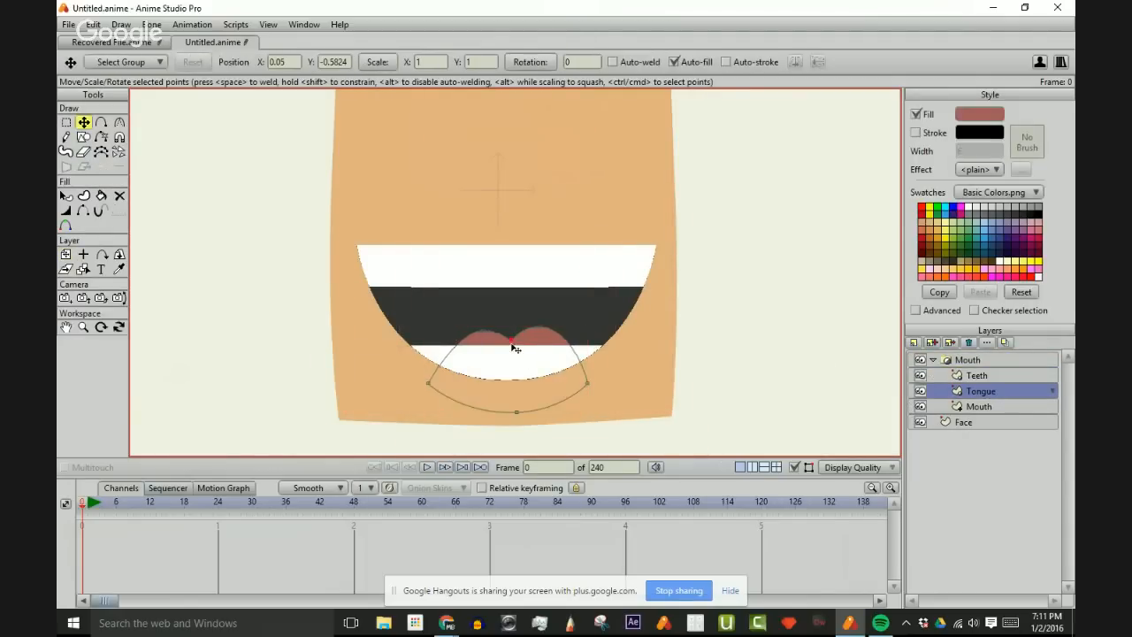
{"action": "left_click", "coordinate": [512, 344]}
{"action": "scroll", "coordinate": [556, 294], "scroll_direction": "down", "scroll_amount": 4}
{"action": "scroll", "coordinate": [587, 285], "scroll_direction": "up", "scroll_amount": 1}
{"action": "left_click_drag", "start_coordinate": [591, 281], "coordinate": [685, 328]}
{"action": "scroll", "coordinate": [648, 327], "scroll_direction": "up", "scroll_amount": 1}
{"action": "scroll", "coordinate": [689, 353], "scroll_direction": "down", "scroll_amount": 1}
{"action": "scroll", "coordinate": [701, 359], "scroll_direction": "up", "scroll_amount": 2}
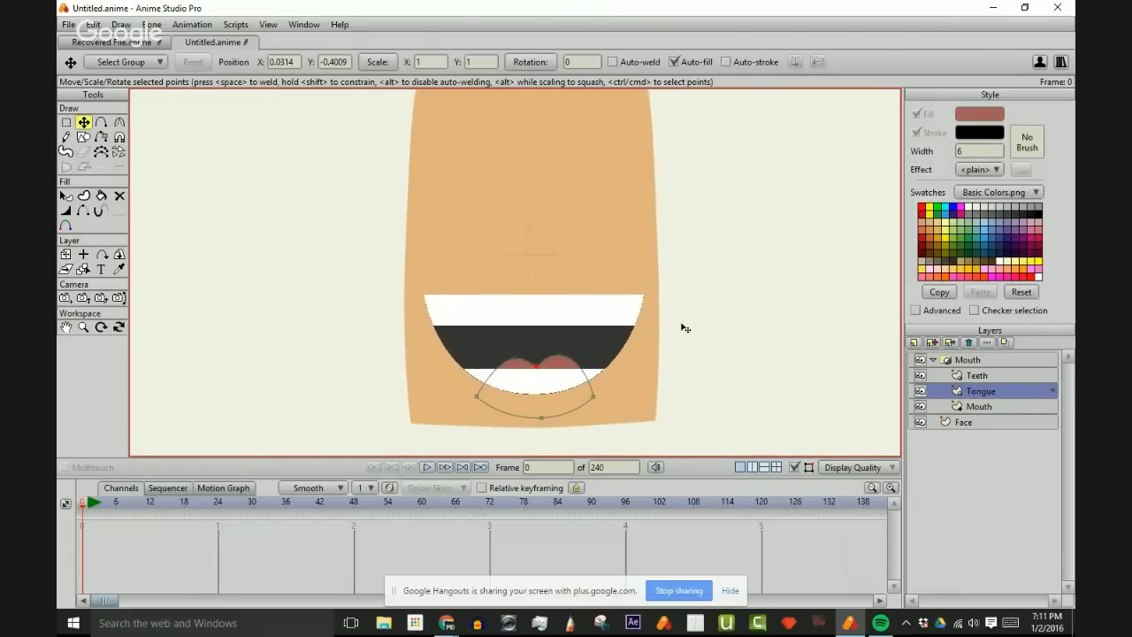
{"action": "scroll", "coordinate": [682, 326], "scroll_direction": "down", "scroll_amount": 1}
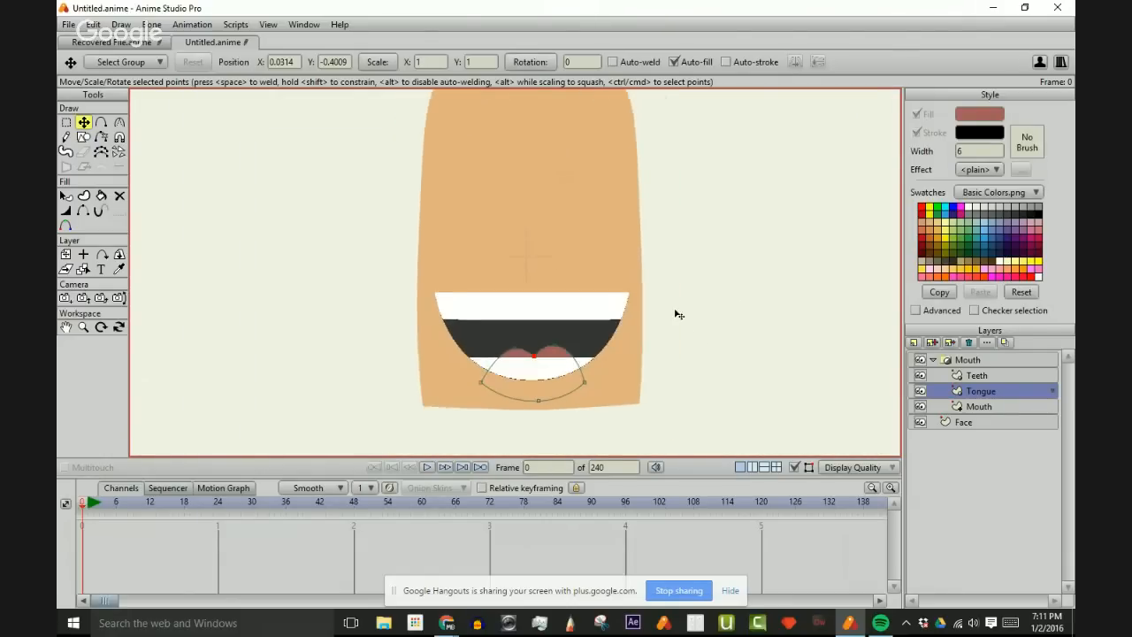
{"action": "scroll", "coordinate": [677, 334], "scroll_direction": "down", "scroll_amount": 1}
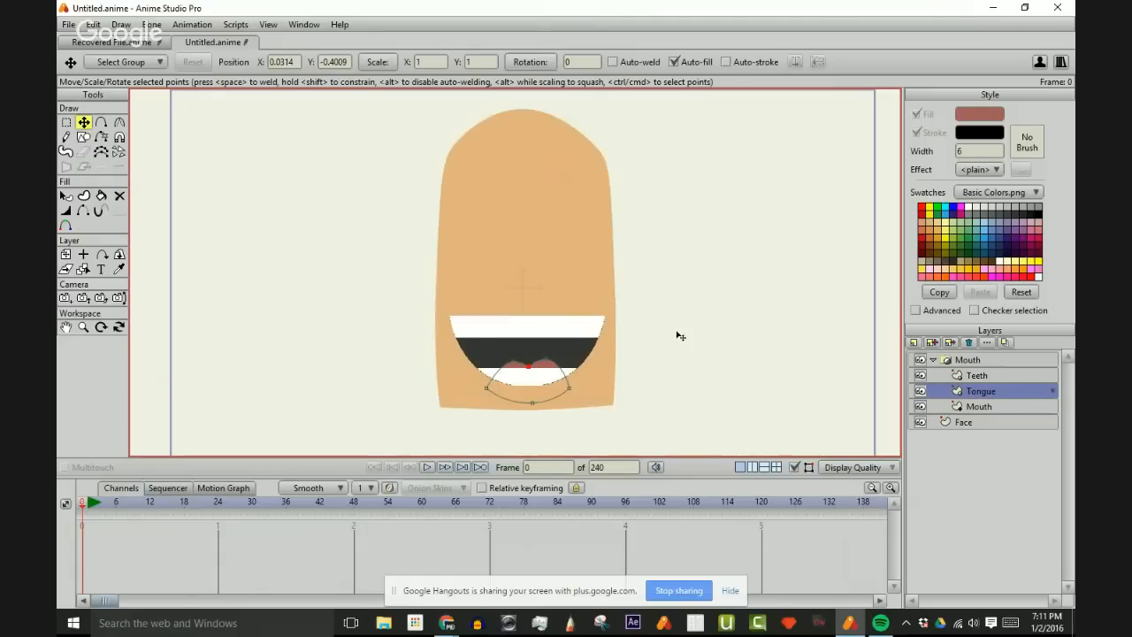
{"action": "scroll", "coordinate": [684, 336], "scroll_direction": "down", "scroll_amount": 1}
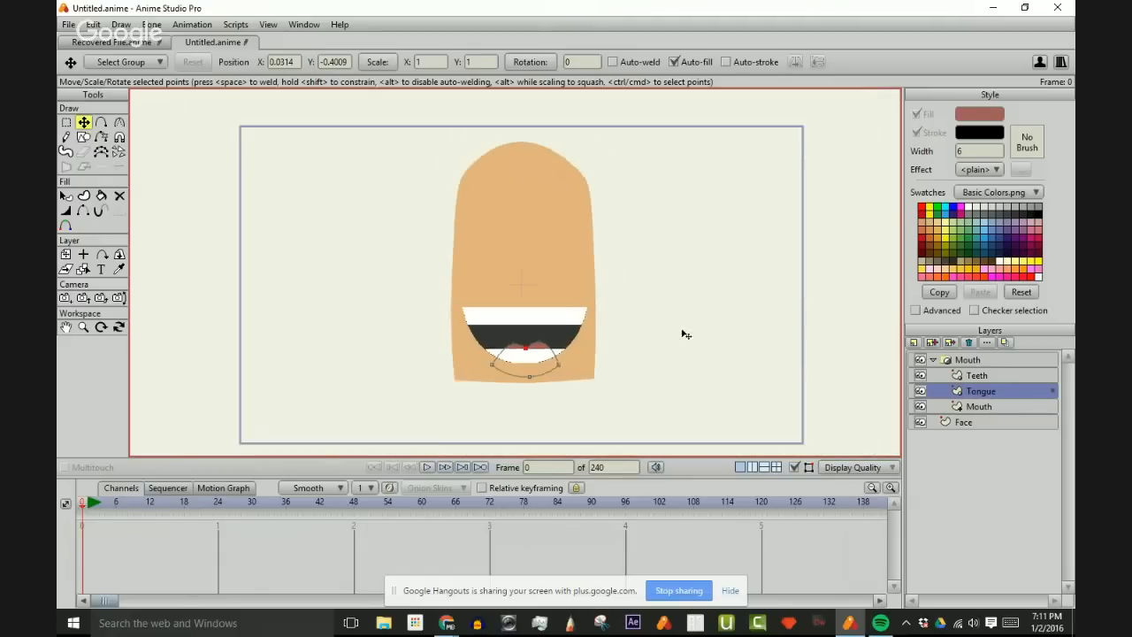
- Collapse the Mouth group and create a bone layer named Head above it
{"action": "left_click", "coordinate": [934, 360]}
{"action": "scroll", "coordinate": [805, 359], "scroll_direction": "up", "scroll_amount": 2}
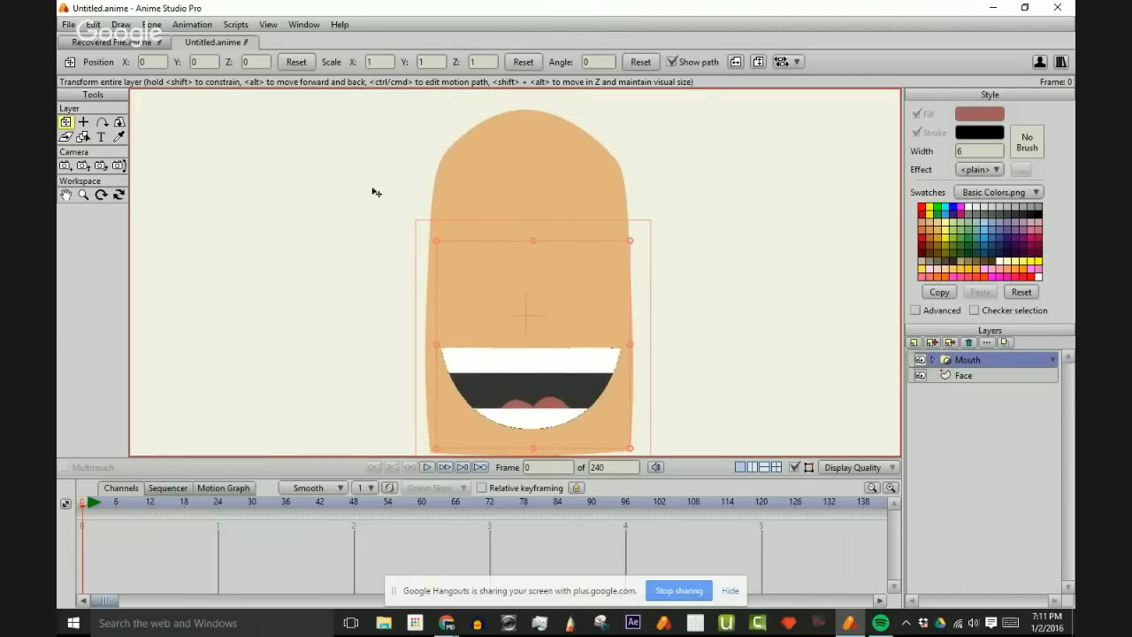
{"action": "left_click", "coordinate": [914, 342]}
{"action": "left_click", "coordinate": [946, 410]}
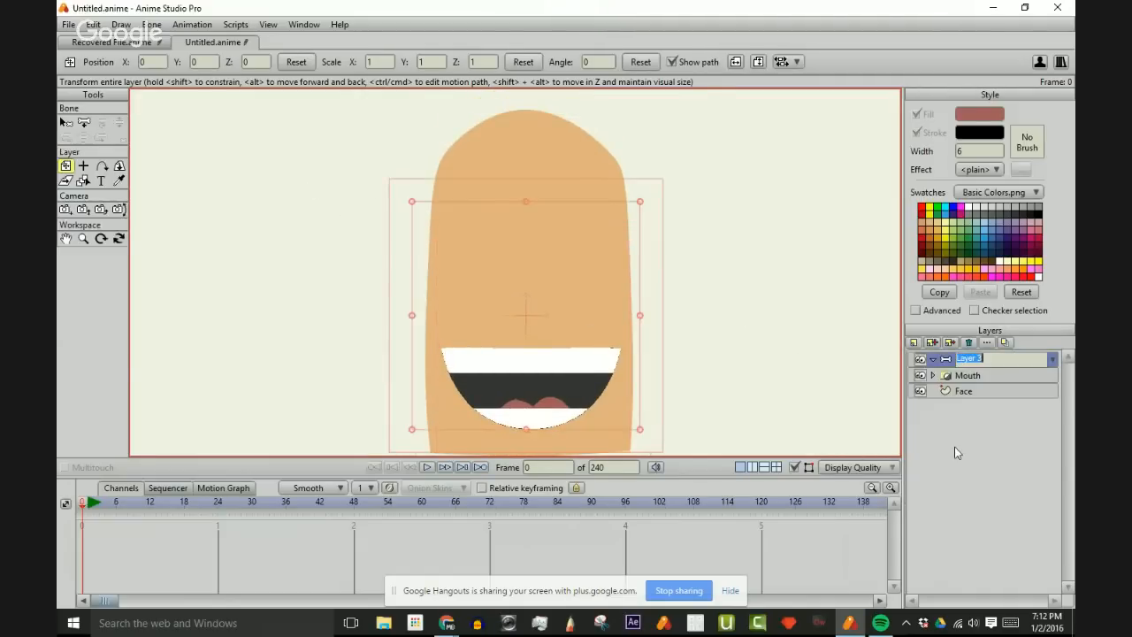
{"action": "type", "text": "Head"}
{"action": "key", "text": "Return"}
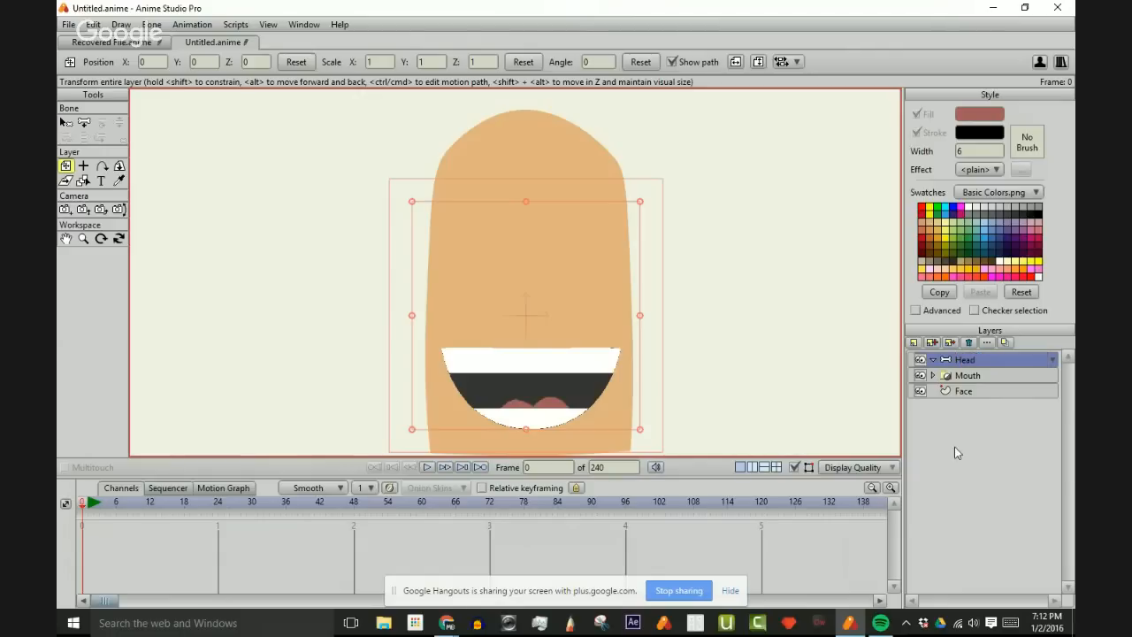
- Move the Mouth group and Face layer into the Head bone layer and collapse it
{"action": "left_click", "coordinate": [966, 375]}
{"action": "left_click", "coordinate": [966, 391], "text": "shift"}
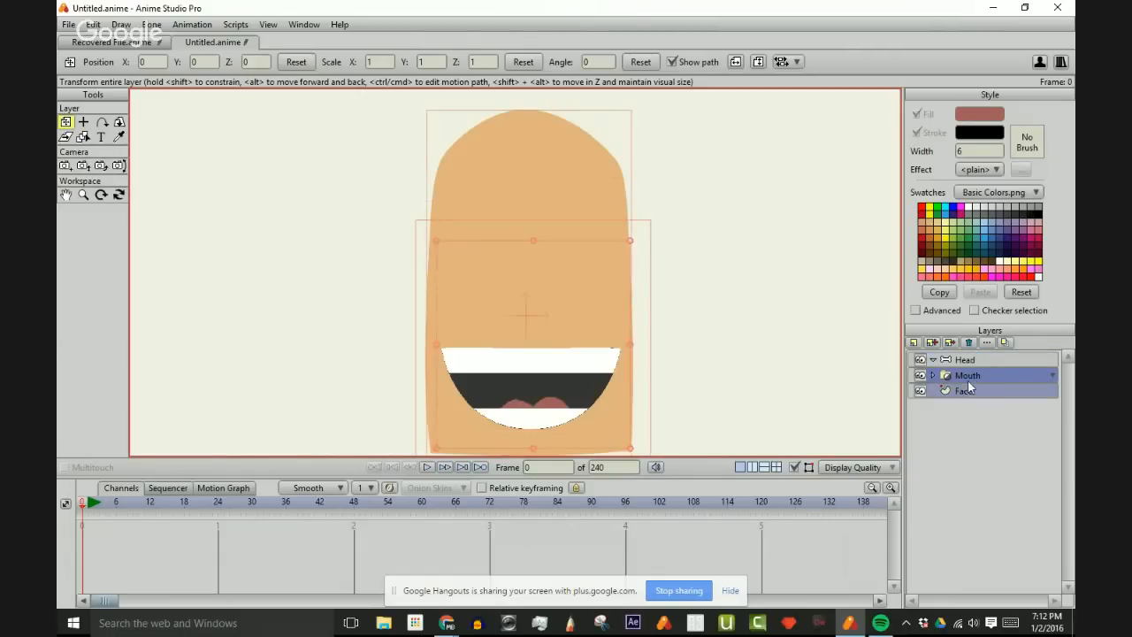
{"action": "left_click_drag", "start_coordinate": [968, 380], "coordinate": [946, 361]}
{"action": "left_click", "coordinate": [934, 360]}
{"action": "scroll", "coordinate": [672, 301], "scroll_direction": "down", "scroll_amount": 4}
{"action": "scroll", "coordinate": [619, 268], "scroll_direction": "up", "scroll_amount": 4}
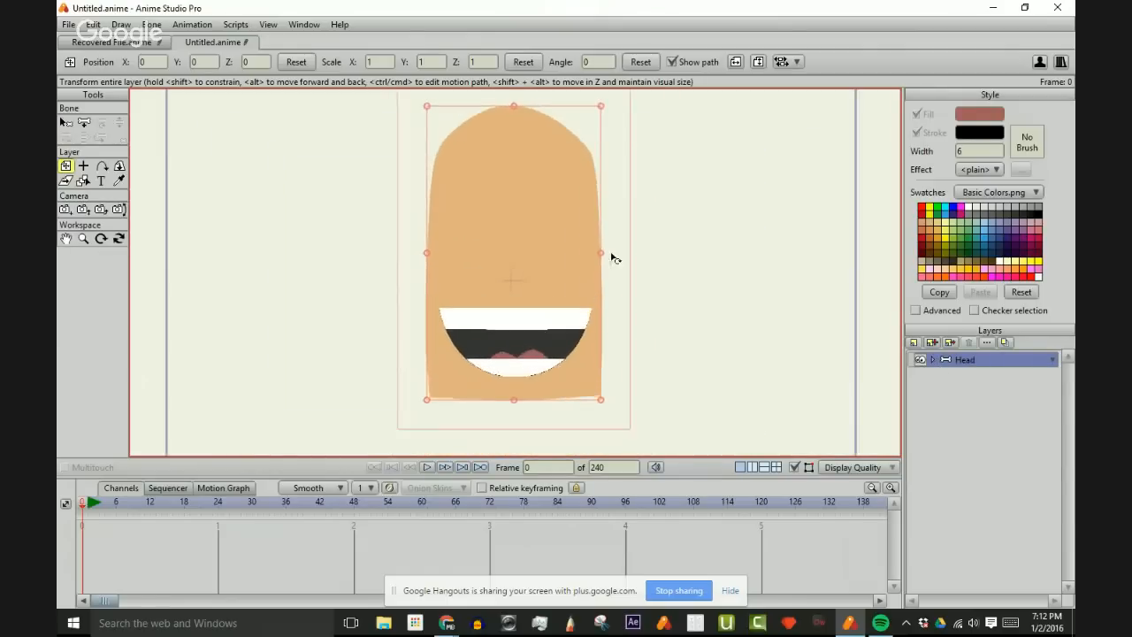
- Close the Recovered File.anime document without saving its changes
{"action": "key", "text": "a"}
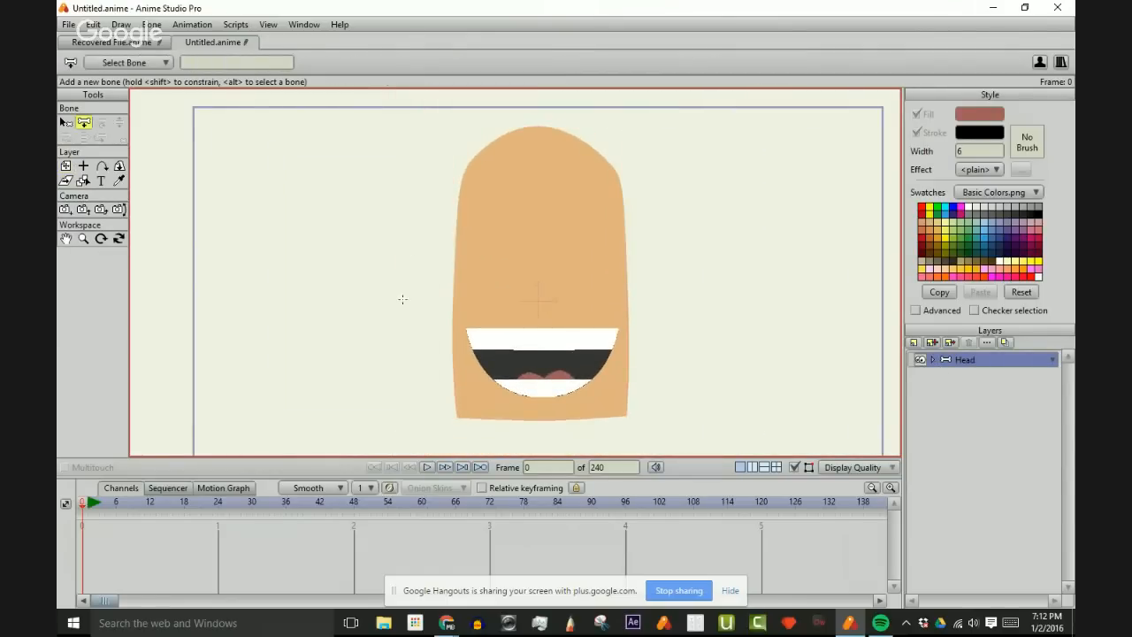
{"action": "left_click", "coordinate": [113, 42]}
{"action": "left_click", "coordinate": [68, 43]}
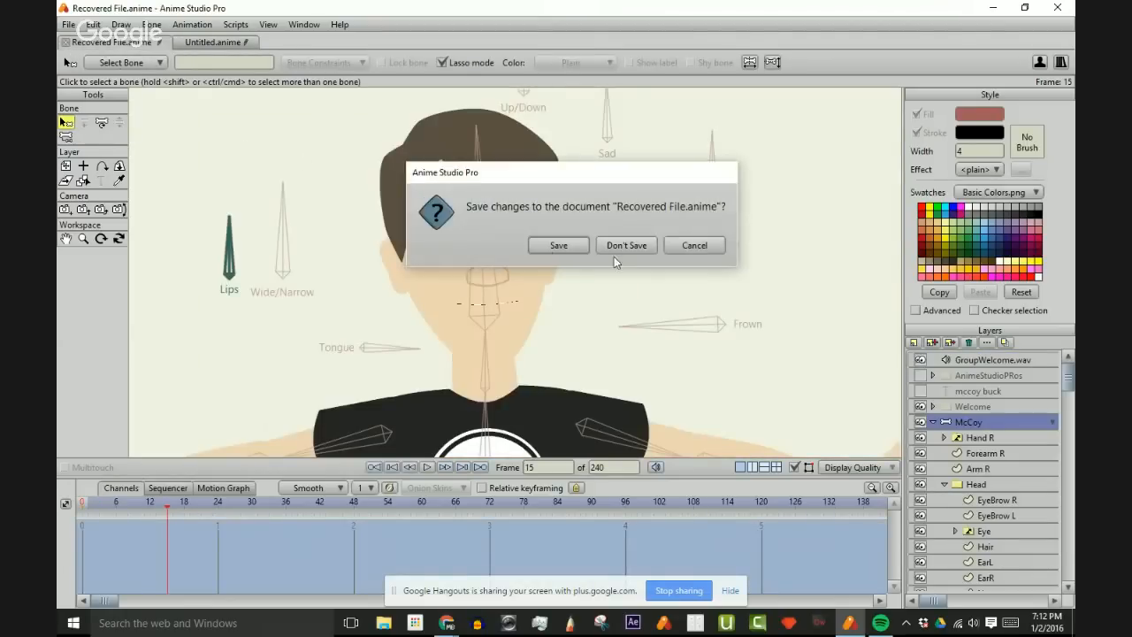
{"action": "left_click", "coordinate": [615, 246]}
- Open the Birthday Girl 2 (2015_03_26 00_35_07 UTC) character file, declining to locate its missing file manually
{"action": "left_click", "coordinate": [69, 23]}
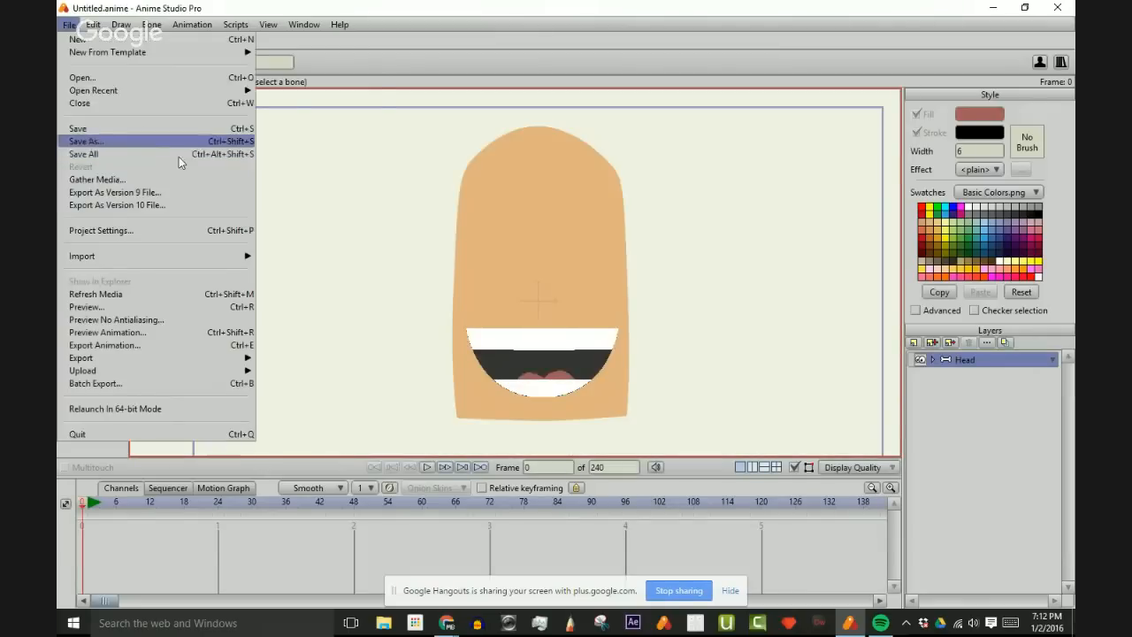
{"action": "mouse_move", "coordinate": [177, 90]}
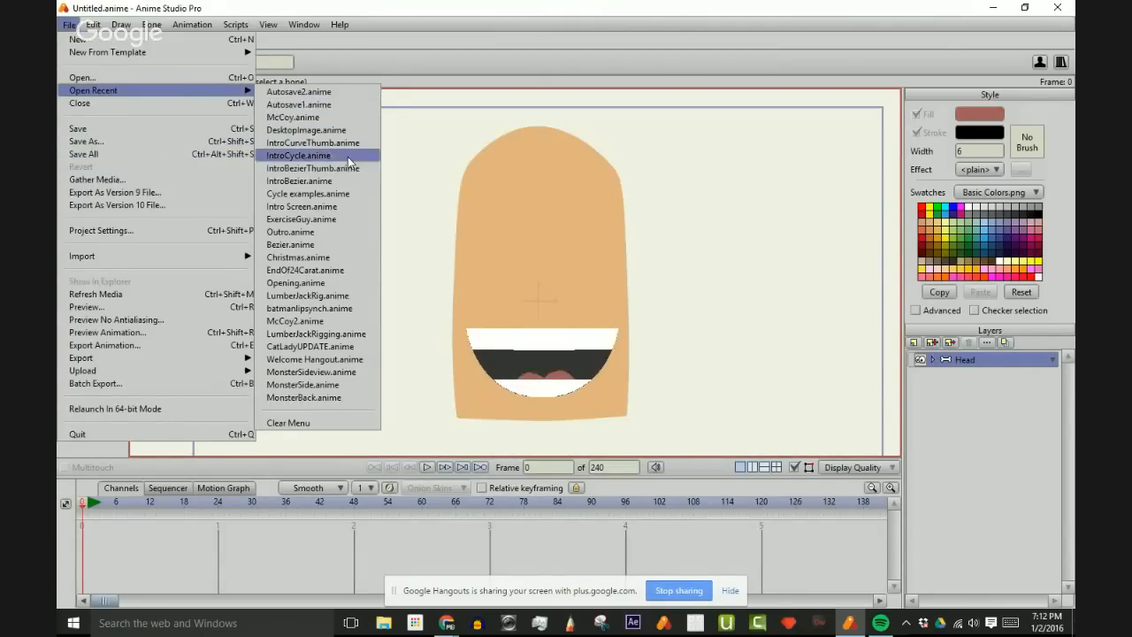
{"action": "left_click", "coordinate": [157, 77]}
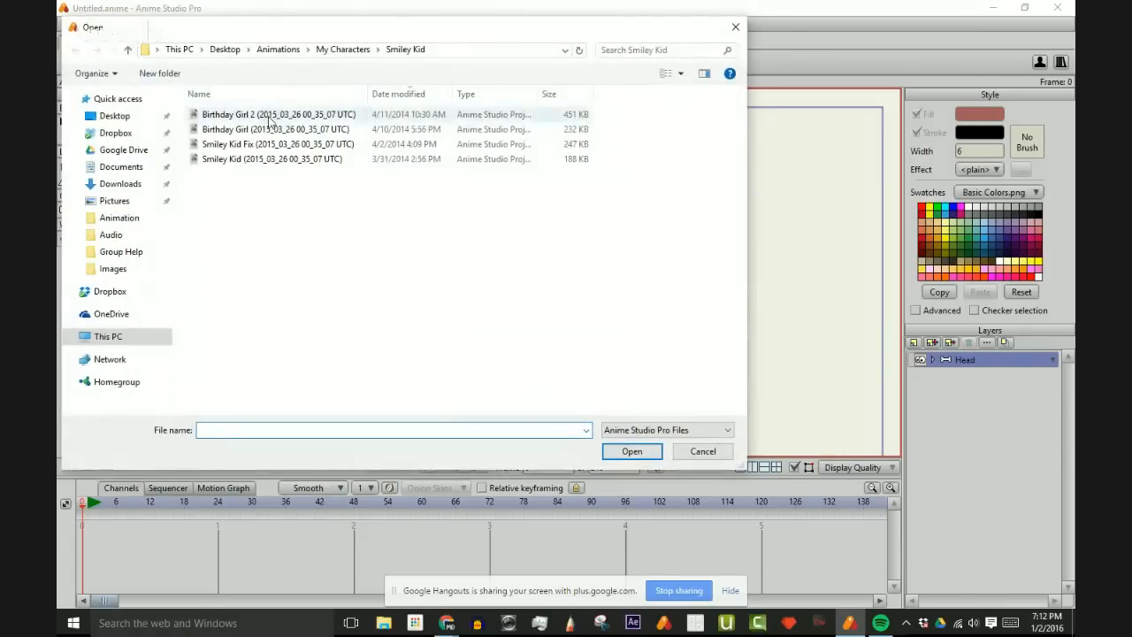
{"action": "double_click", "coordinate": [273, 115]}
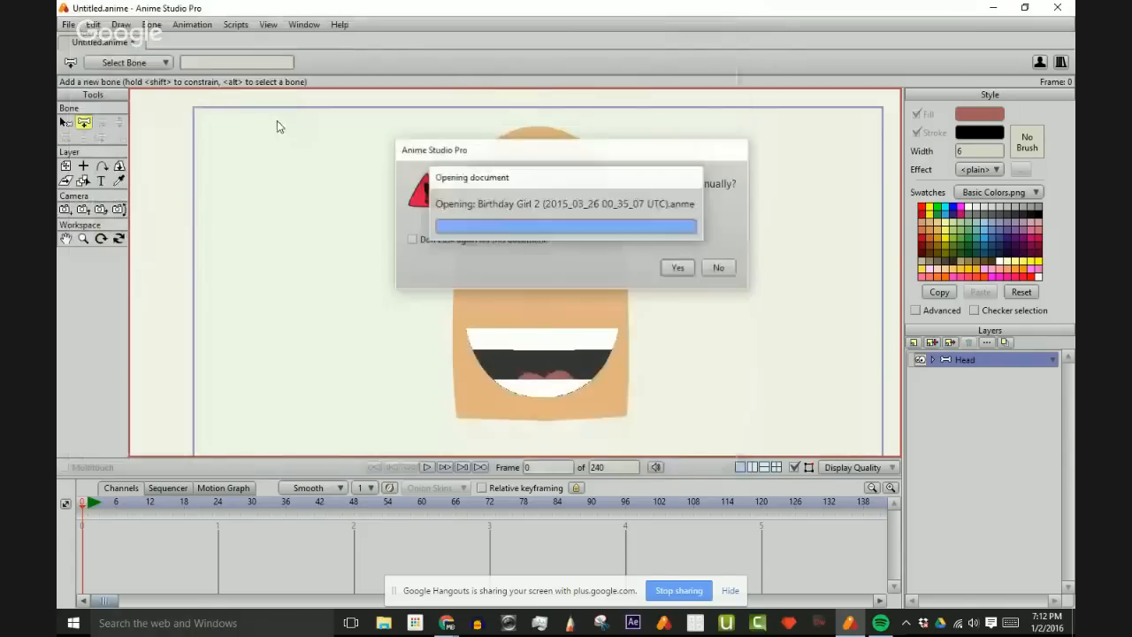
{"action": "left_click", "coordinate": [720, 267]}
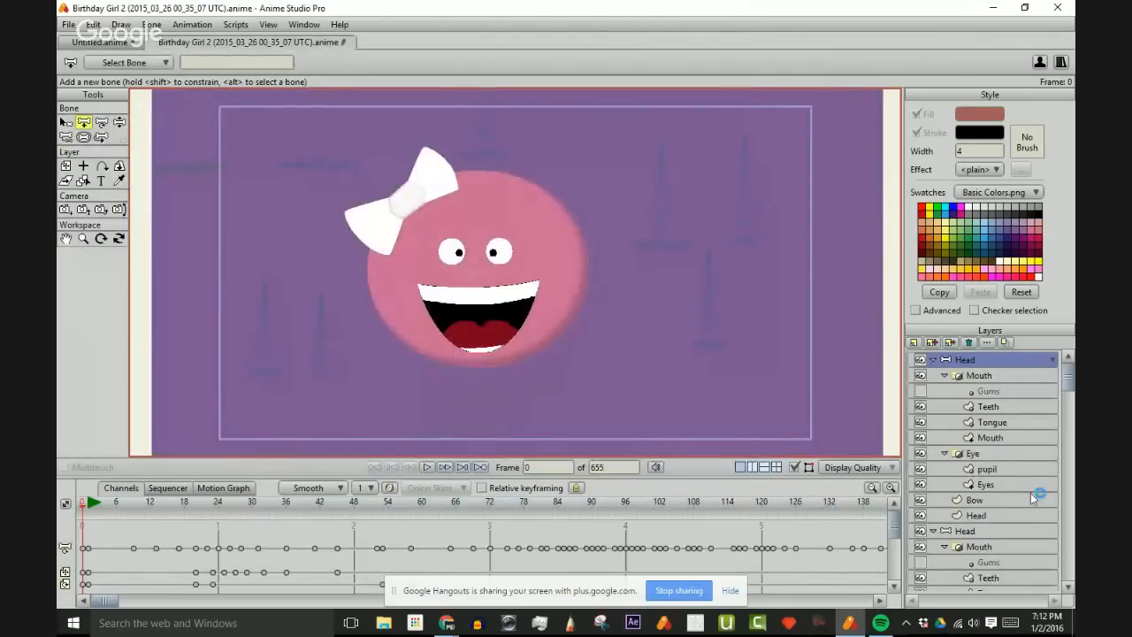
- Delete the first of the two Head bone layers and collapse the remaining one
{"action": "scroll", "coordinate": [995, 446], "scroll_direction": "down", "scroll_amount": 3}
{"action": "scroll", "coordinate": [994, 447], "scroll_direction": "up", "scroll_amount": 3}
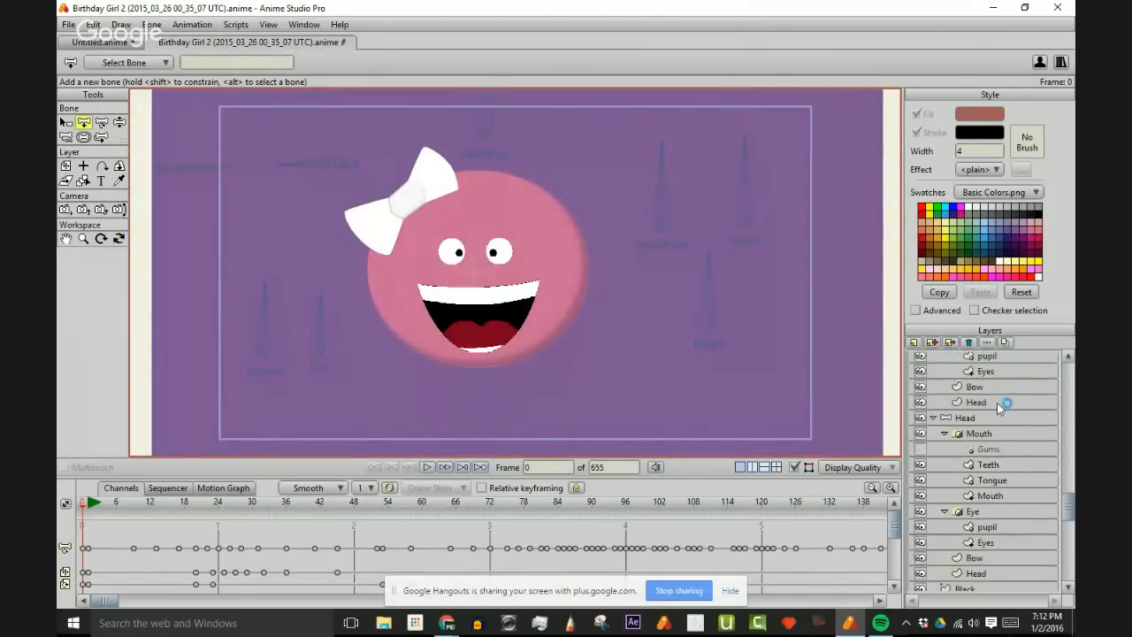
{"action": "left_click", "coordinate": [969, 342]}
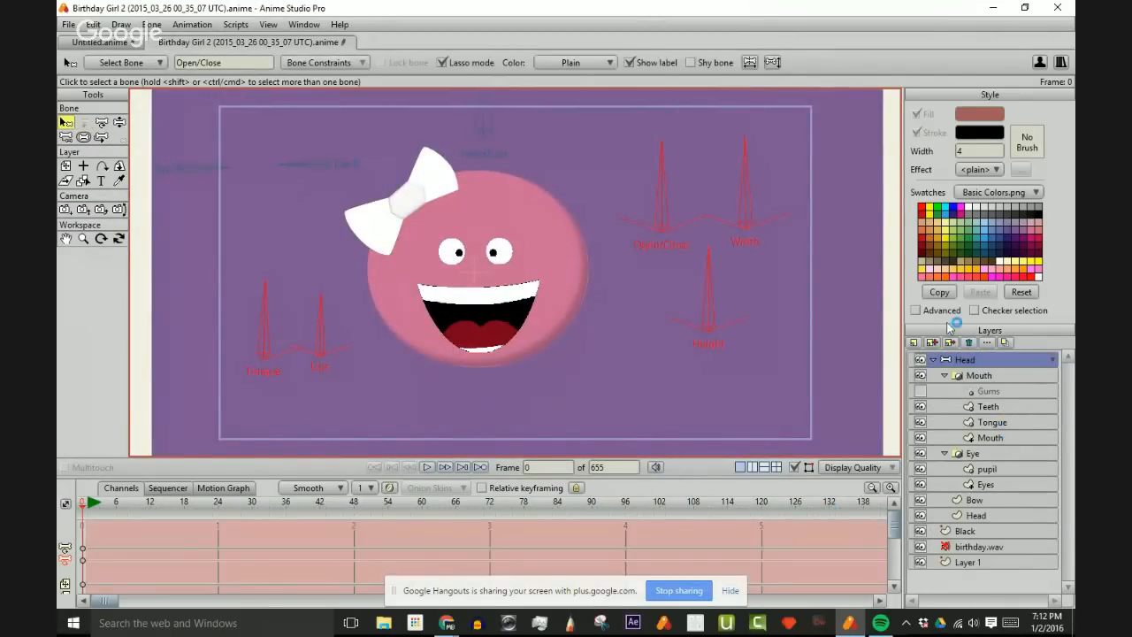
{"action": "left_click", "coordinate": [933, 359]}
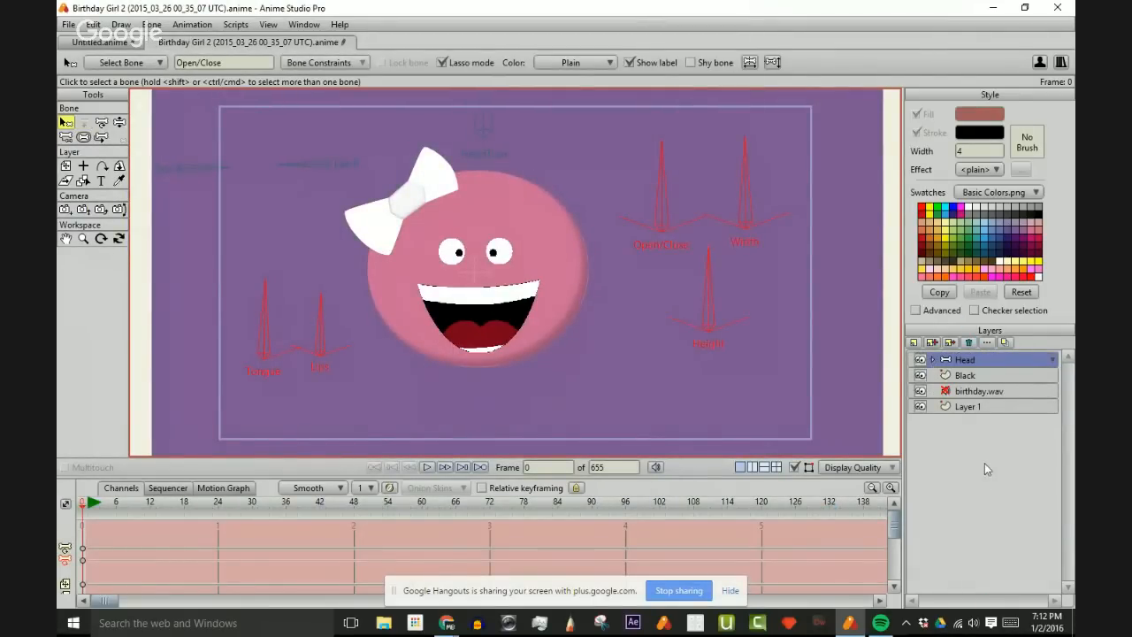
- Hide the Black, birthday.wav and Layer 1 layers so only the Head rig is shown
{"action": "left_click", "coordinate": [920, 375]}
{"action": "left_click", "coordinate": [920, 406]}
{"action": "left_click", "coordinate": [920, 391]}
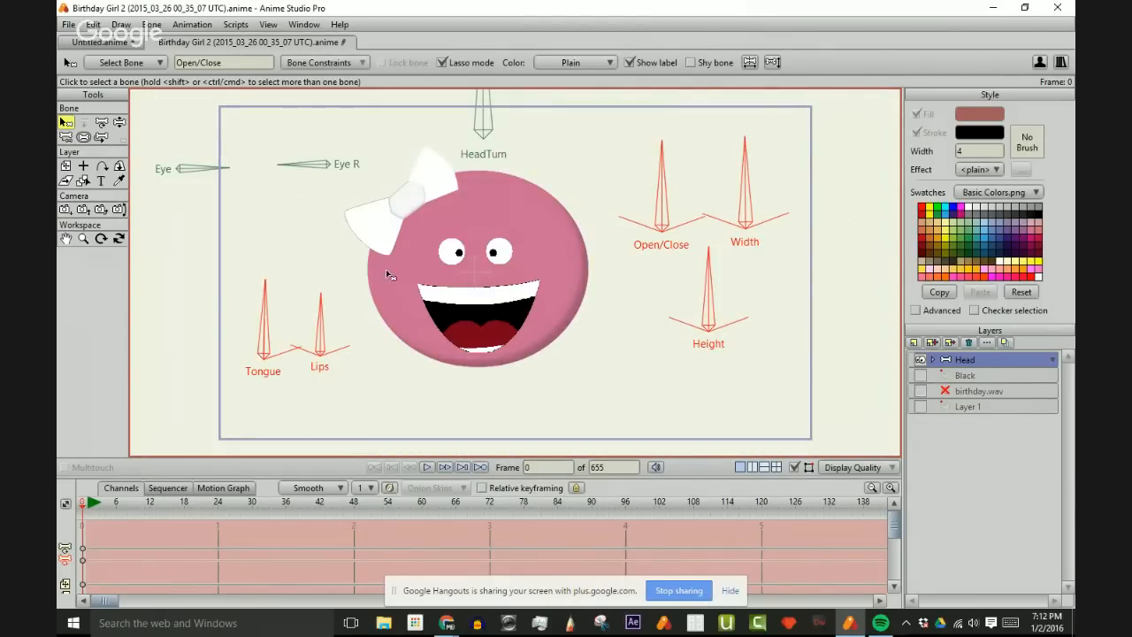
- Test the HeadTurn control bone of the character rig with Manipulate Bones
{"action": "scroll", "coordinate": [385, 269], "scroll_direction": "down", "scroll_amount": 1}
{"action": "key", "text": "z"}
{"action": "left_click_drag", "start_coordinate": [249, 181], "coordinate": [239, 253]}
{"action": "scroll", "coordinate": [496, 159], "scroll_direction": "down", "scroll_amount": 2}
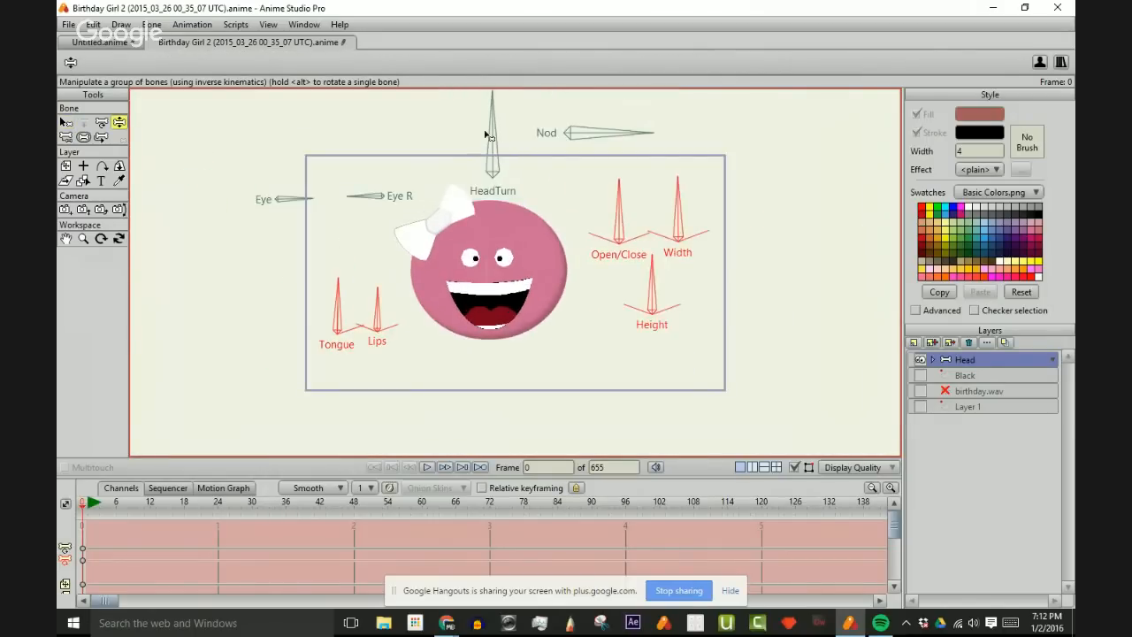
{"action": "left_click_drag", "start_coordinate": [485, 134], "coordinate": [549, 132]}
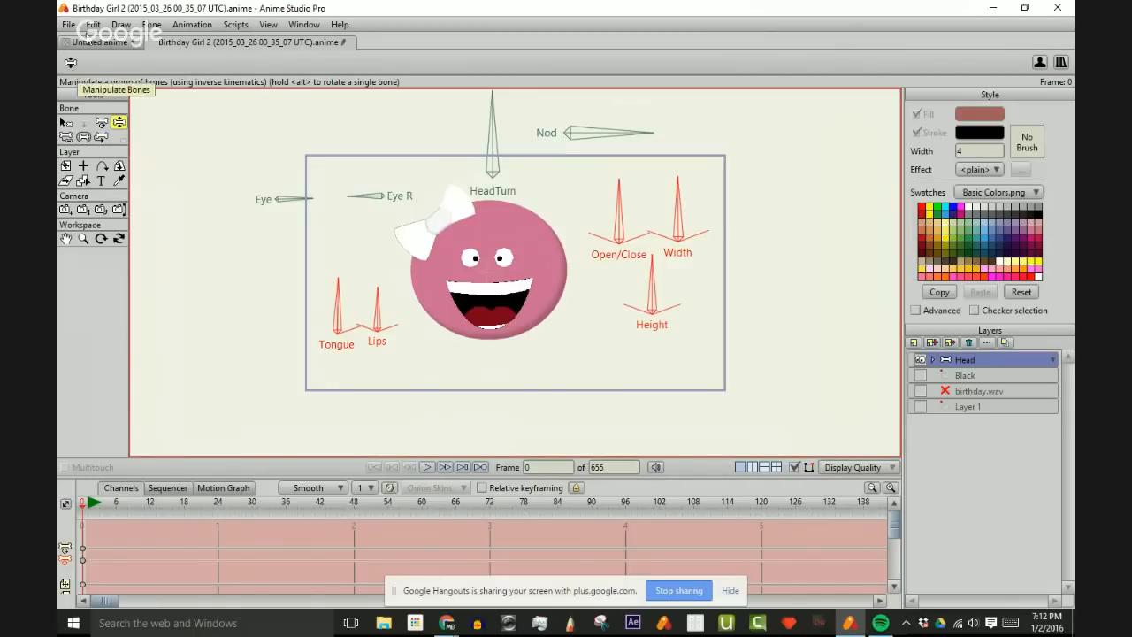
- Return to Untitled.anime and draw two separate upright control bones side by side next to the face on the Head layer
{"action": "left_click", "coordinate": [95, 41]}
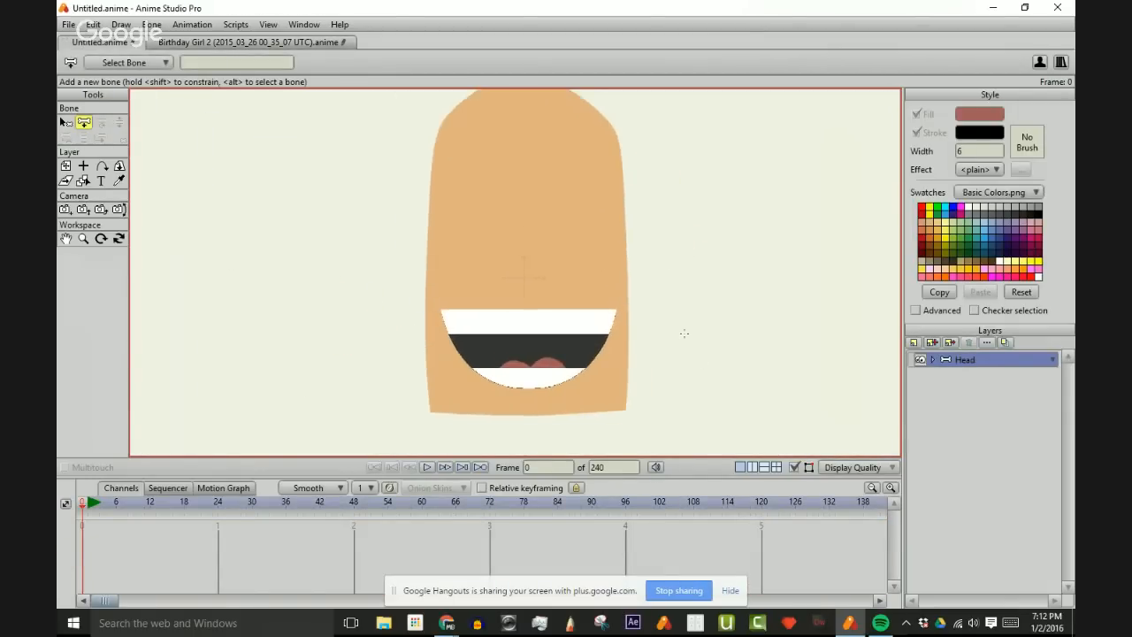
{"action": "scroll", "coordinate": [684, 333], "scroll_direction": "up", "scroll_amount": 1}
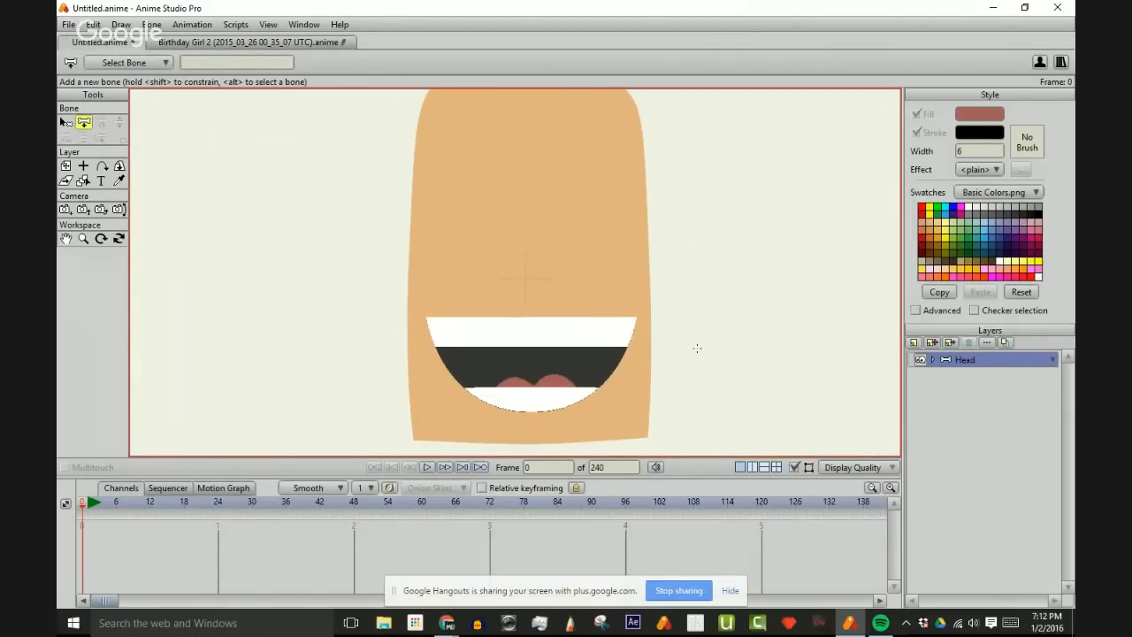
{"action": "scroll", "coordinate": [682, 311], "scroll_direction": "down", "scroll_amount": 1}
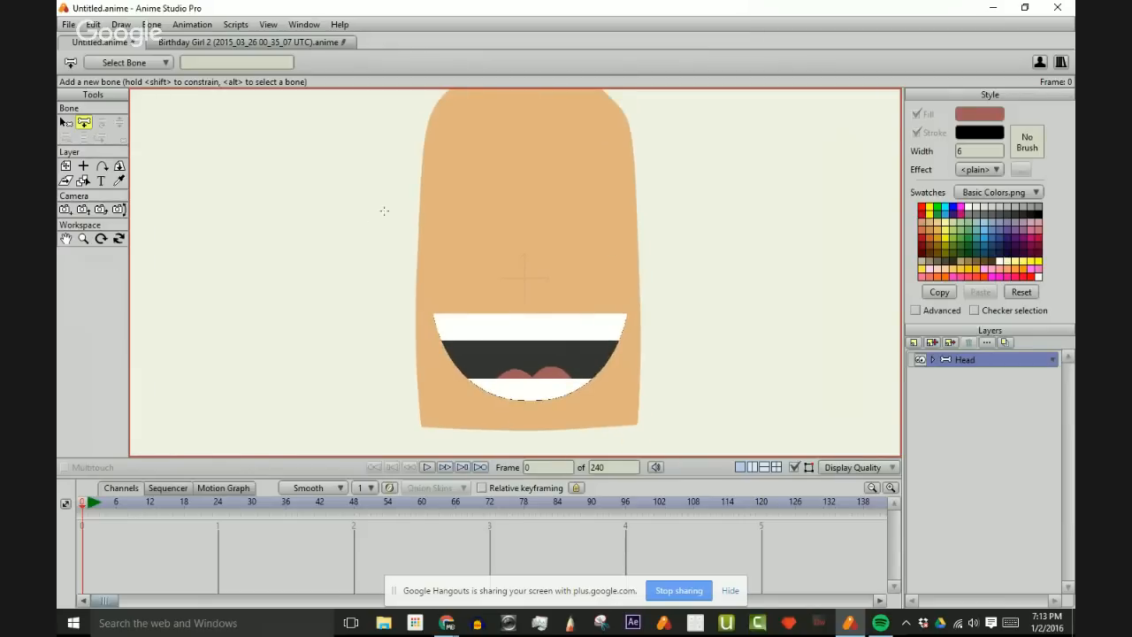
{"action": "left_click_drag", "start_coordinate": [670, 284], "coordinate": [669, 192]}
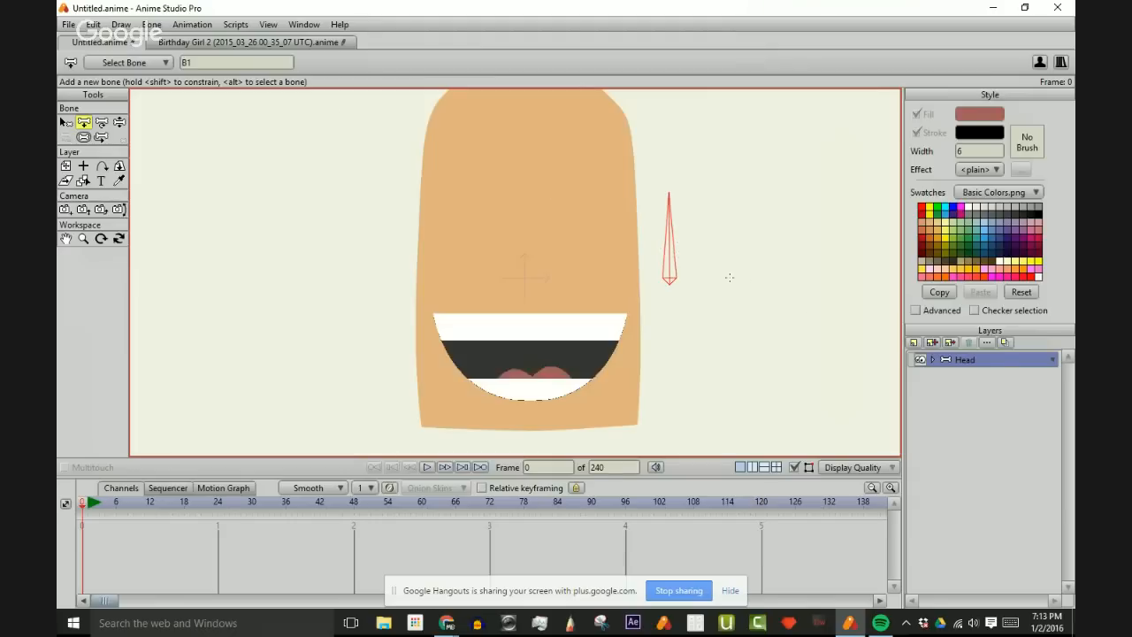
{"action": "left_click_drag", "start_coordinate": [729, 280], "coordinate": [726, 186]}
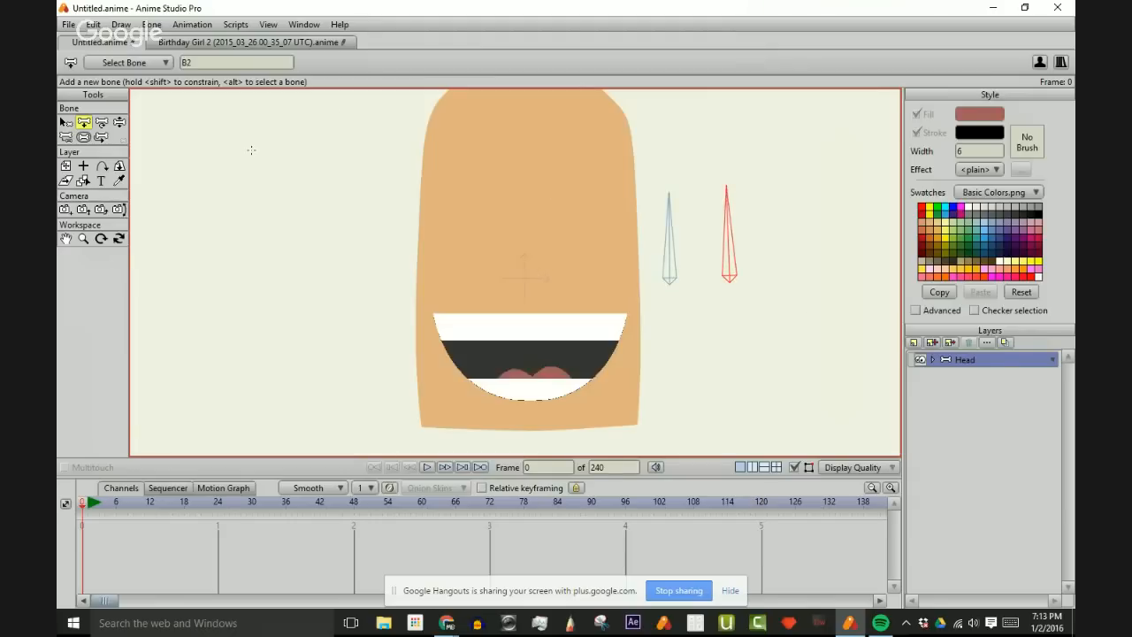
- Unparent the second control bone from the first one
{"action": "left_click", "coordinate": [65, 137]}
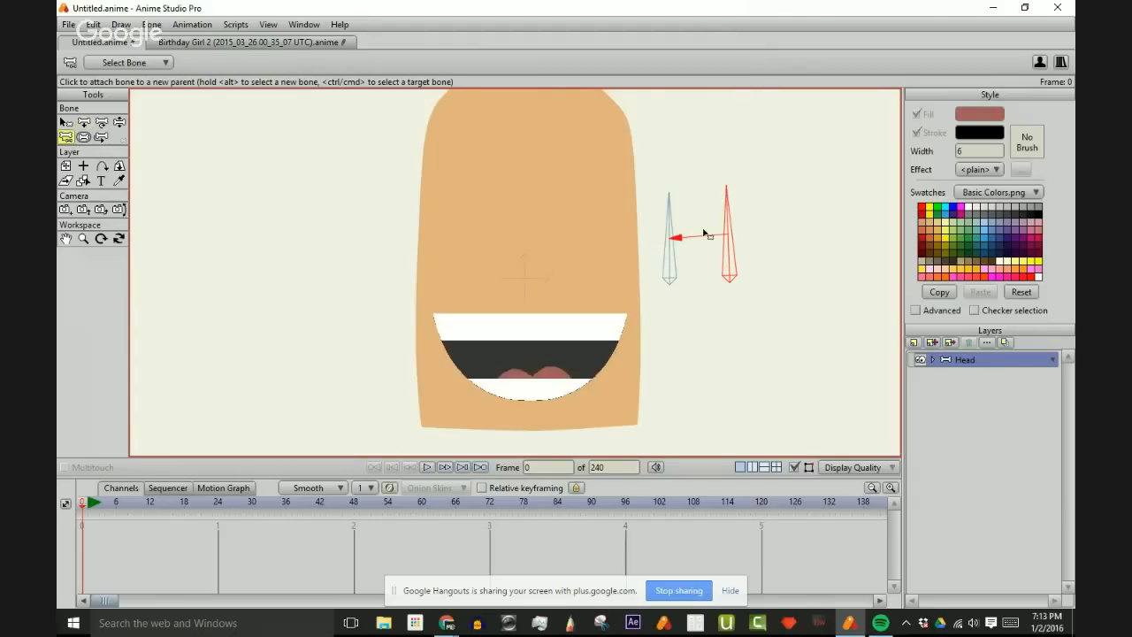
{"action": "left_click", "coordinate": [729, 245]}
{"action": "left_click", "coordinate": [738, 362]}
- Rename the control bone nearest the face as Open/Close
{"action": "scroll", "coordinate": [702, 228], "scroll_direction": "down", "scroll_amount": 1}
{"action": "key", "text": "z"}
{"action": "left_click", "coordinate": [657, 265]}
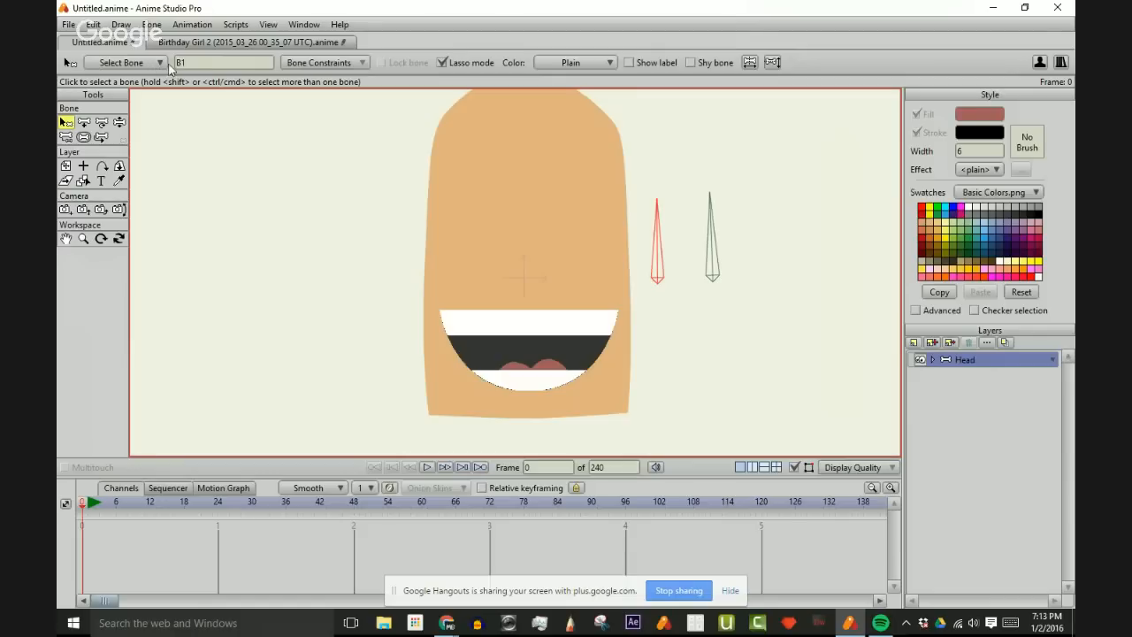
{"action": "left_click_drag", "start_coordinate": [187, 63], "coordinate": [72, 68]}
{"action": "type", "text": "Open/Close"}
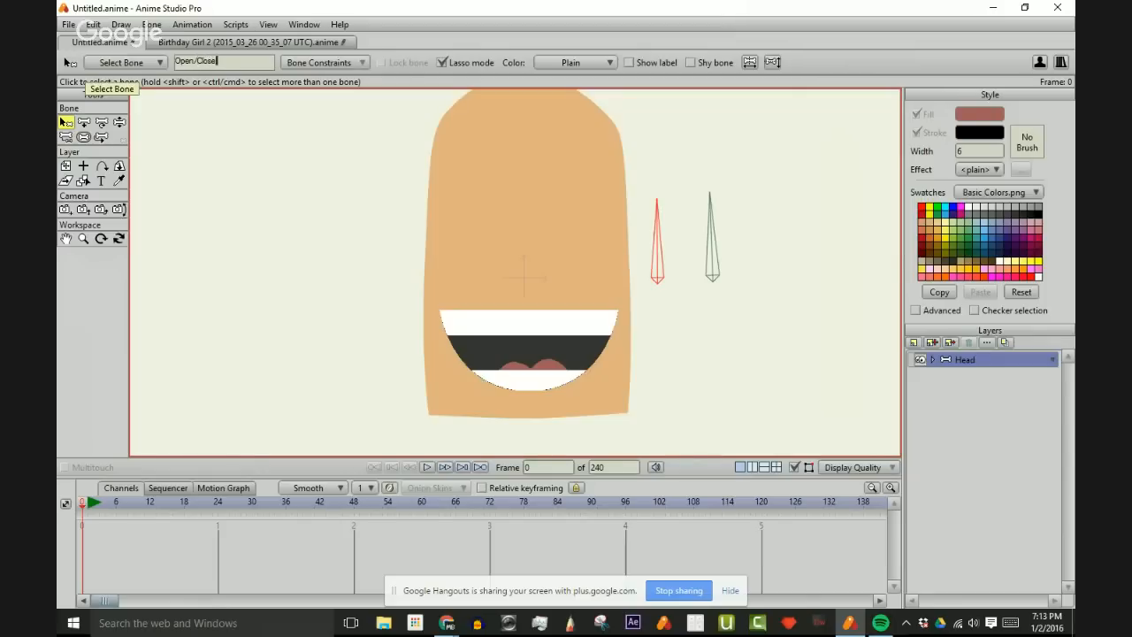
{"action": "key", "text": "Return"}
{"action": "left_click", "coordinate": [697, 337]}
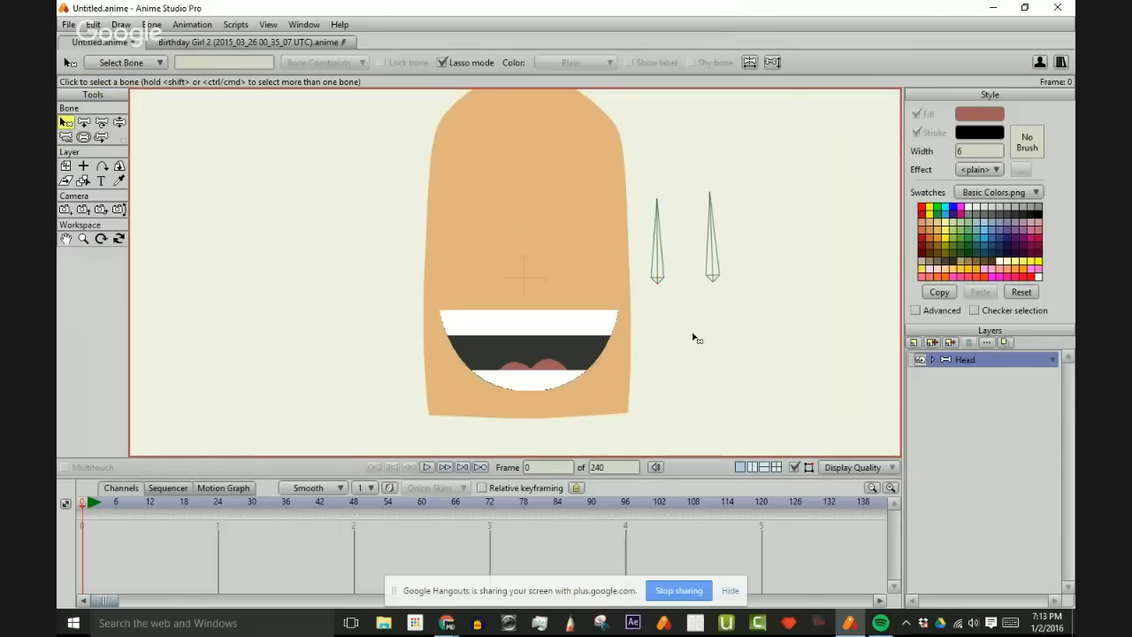
- Move the unnamed control bone farther away from the Open/Close bone, keeping it upright at about the same height
{"action": "left_click", "coordinate": [664, 276]}
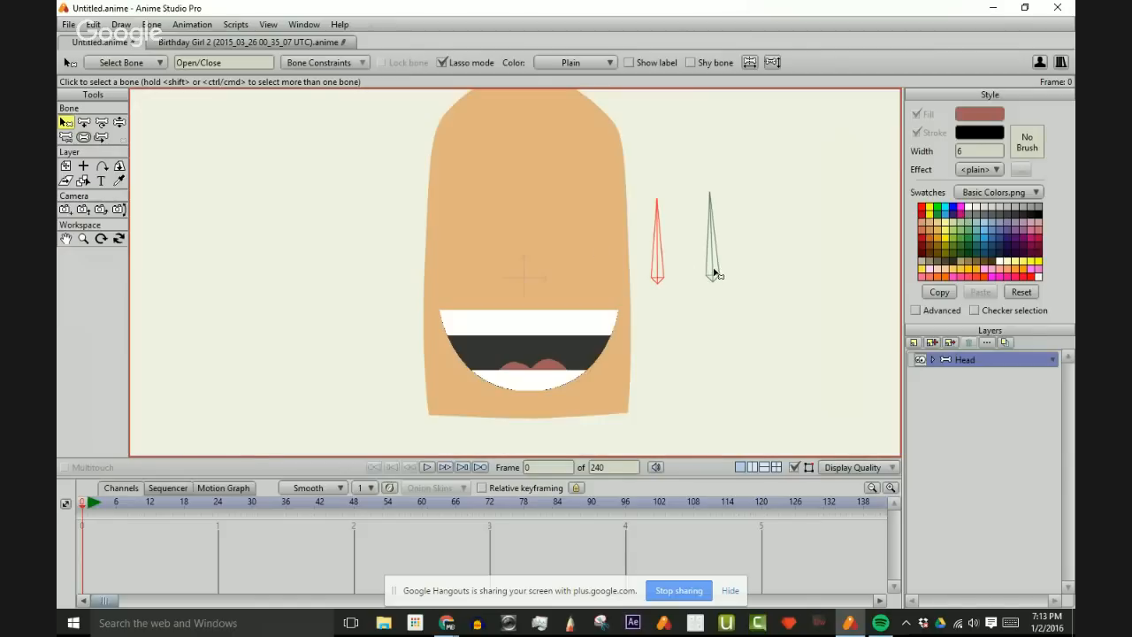
{"action": "key", "text": "t"}
{"action": "left_click_drag", "start_coordinate": [714, 273], "coordinate": [773, 280]}
{"action": "left_click_drag", "start_coordinate": [834, 253], "coordinate": [749, 281]}
{"action": "scroll", "coordinate": [784, 272], "scroll_direction": "down", "scroll_amount": 2}
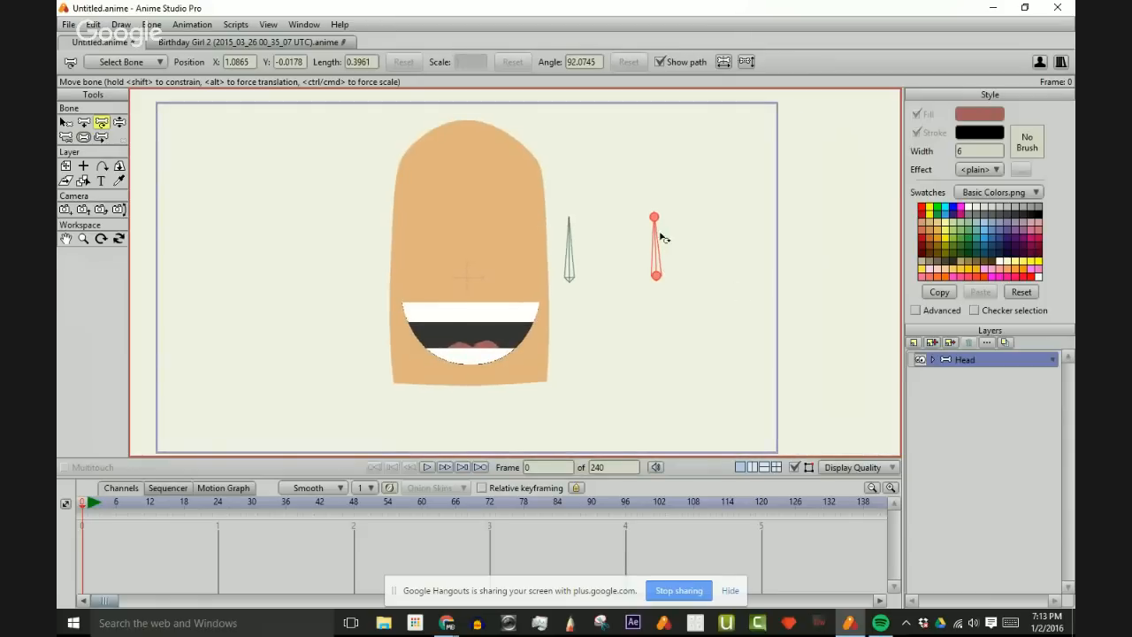
- Examine the mouth control bones beside the face in the Birthday Girl 2 file, then return to Untitled.anime
{"action": "left_click", "coordinate": [256, 42]}
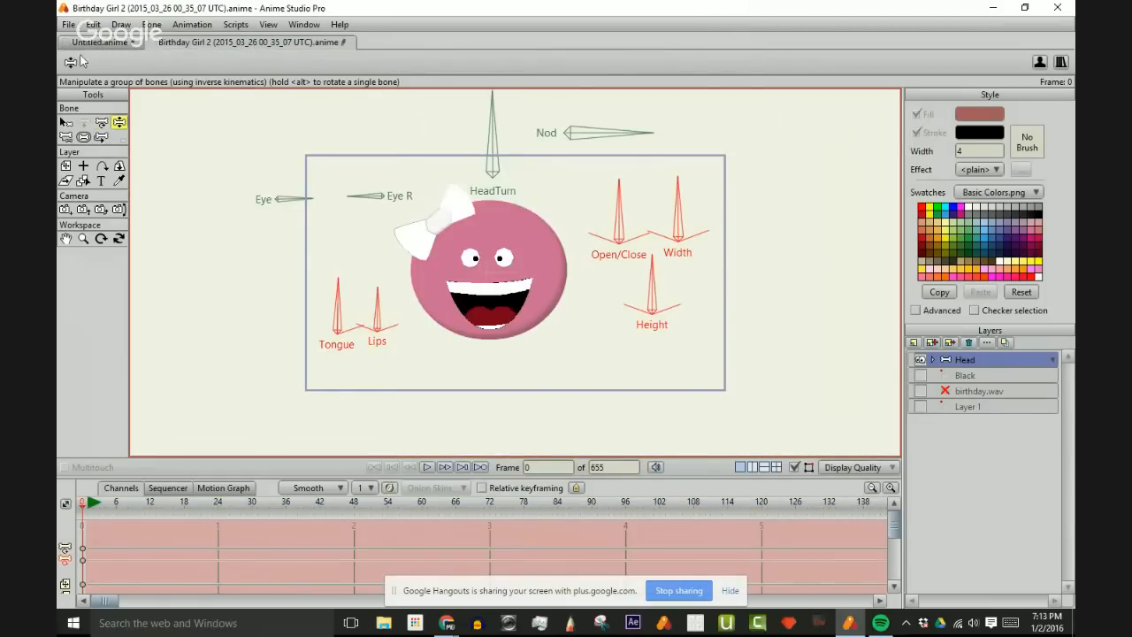
{"action": "scroll", "coordinate": [647, 335], "scroll_direction": "up", "scroll_amount": 2}
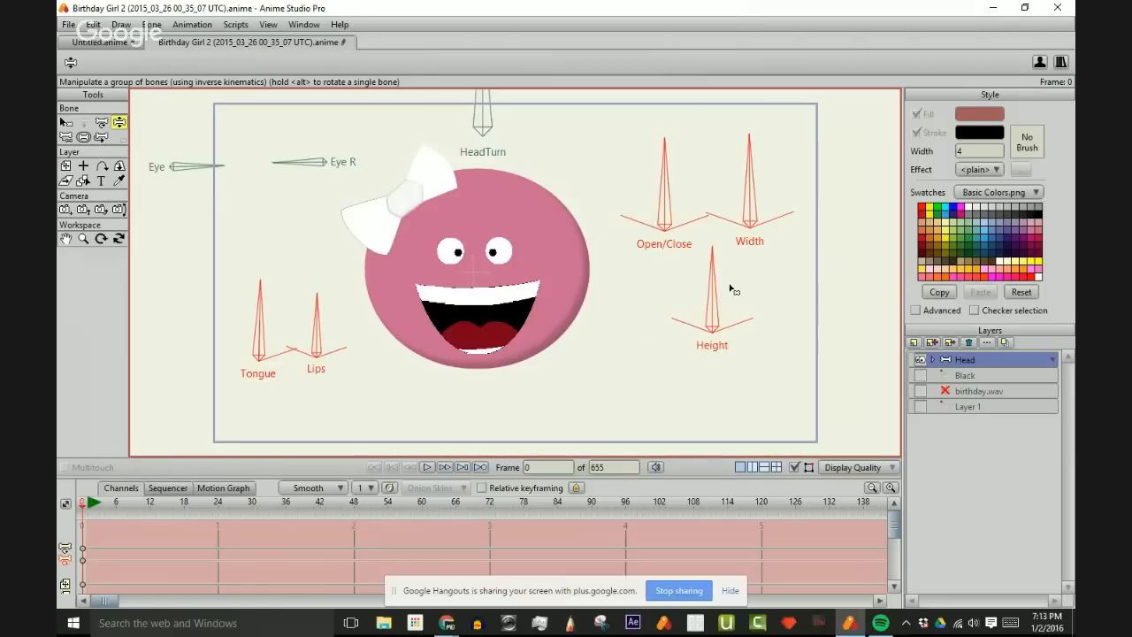
{"action": "left_click_drag", "start_coordinate": [716, 286], "coordinate": [583, 192]}
{"action": "key", "text": "t"}
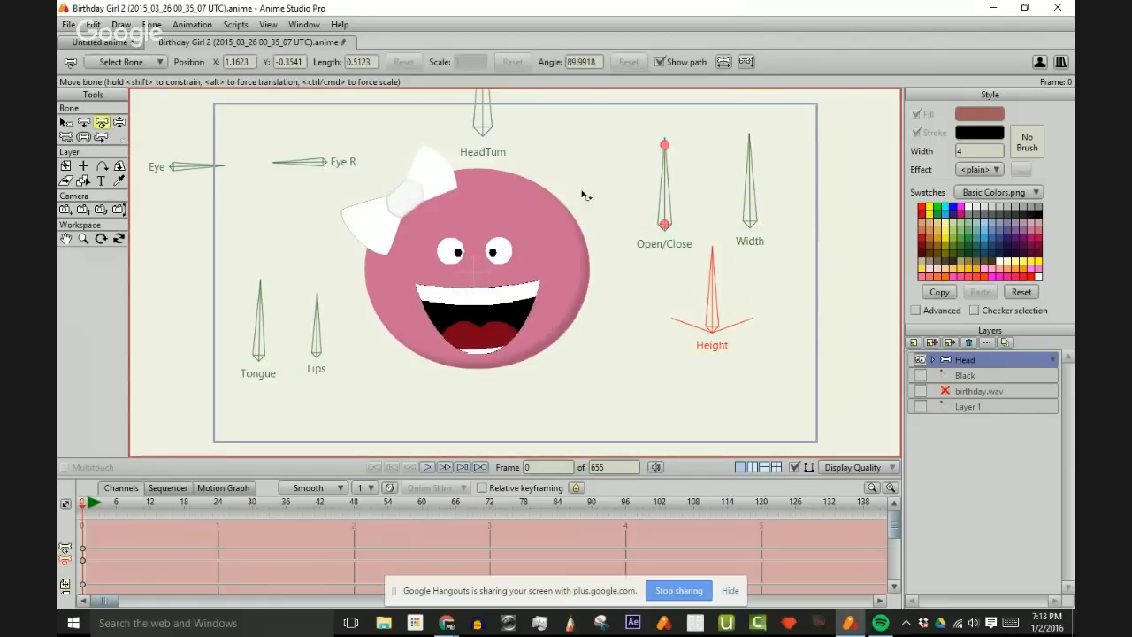
{"action": "left_click", "coordinate": [88, 44]}
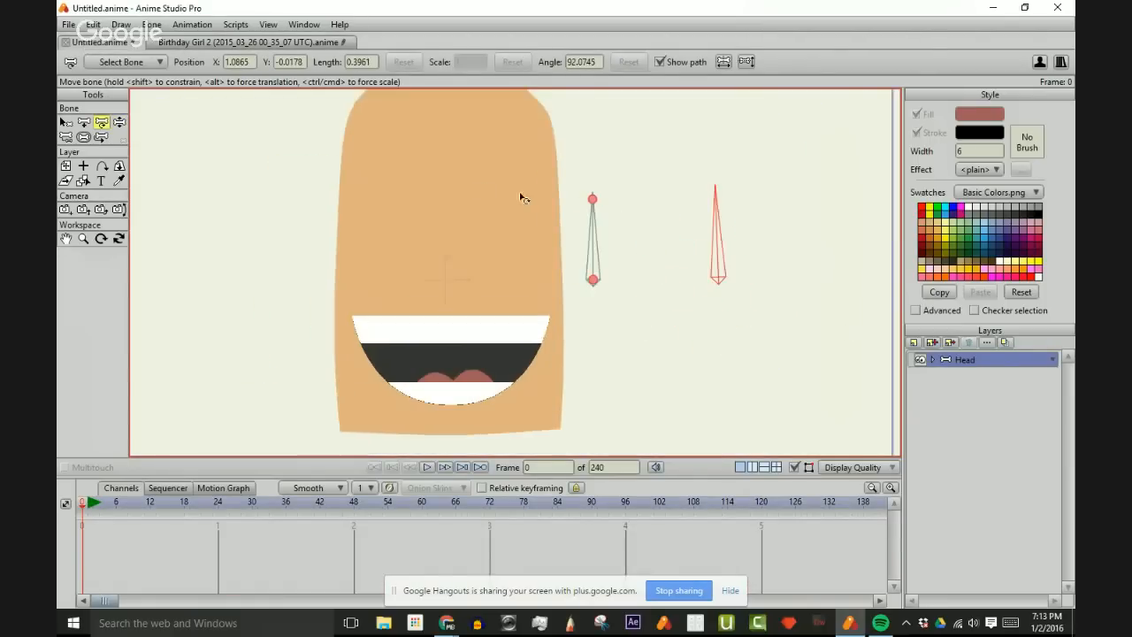
- Try to rename the control bone farther from the face as Narrow/Wide
{"action": "key", "text": "s"}
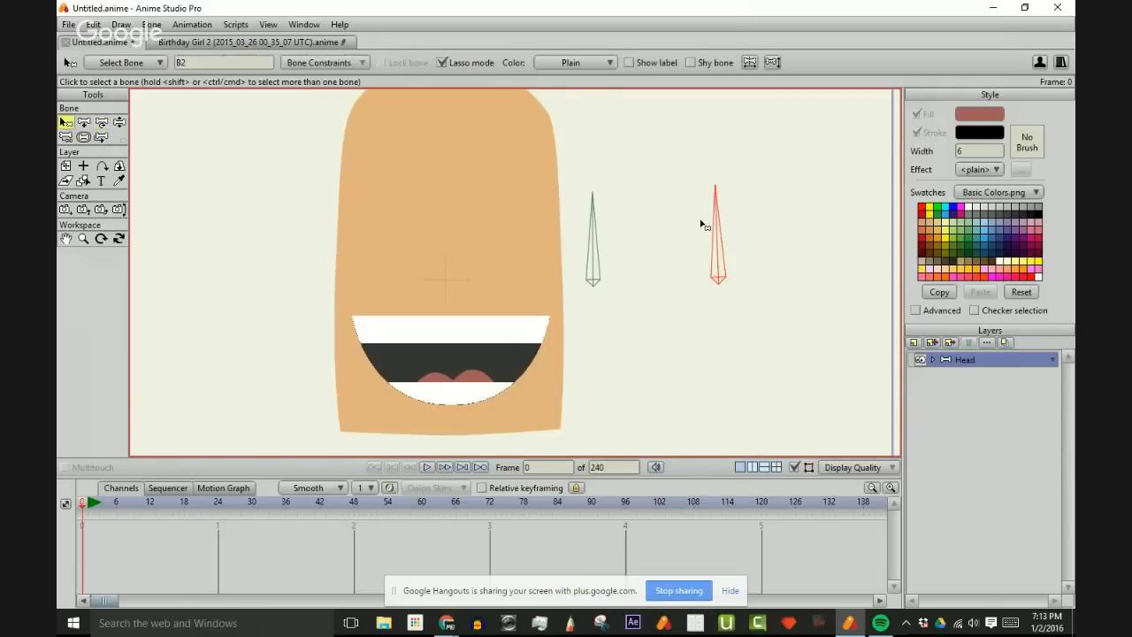
{"action": "left_click", "coordinate": [220, 65]}
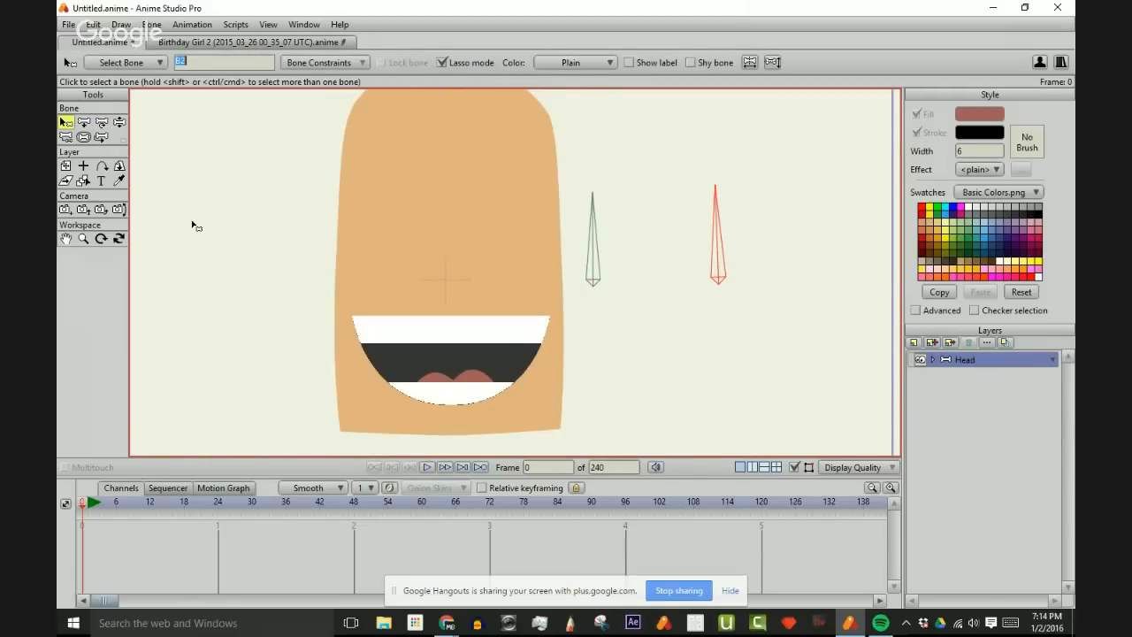
{"action": "type", "text": "Narrow/Wide"}
{"action": "left_click", "coordinate": [643, 357]}
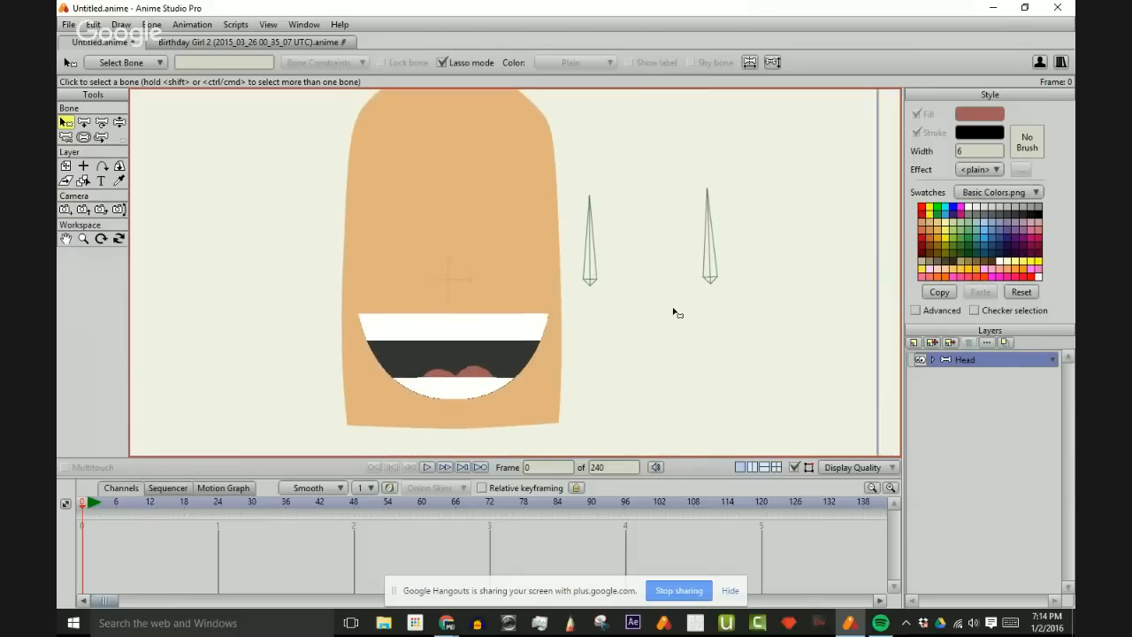
- Consult the Birthday Girl 2 rig again and try to enter Happy/Frown as a bone name in Untitled.anime with no bone selected
{"action": "scroll", "coordinate": [665, 302], "scroll_direction": "down", "scroll_amount": 2}
{"action": "scroll", "coordinate": [662, 301], "scroll_direction": "up", "scroll_amount": 3}
{"action": "scroll", "coordinate": [663, 302], "scroll_direction": "down", "scroll_amount": 2}
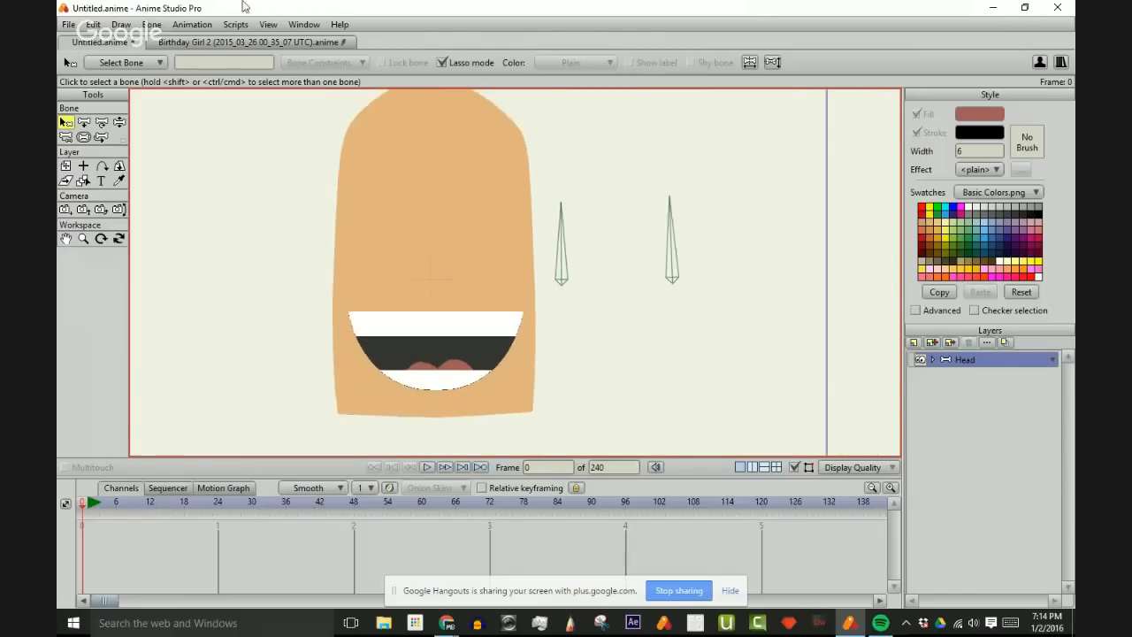
{"action": "left_click", "coordinate": [219, 44]}
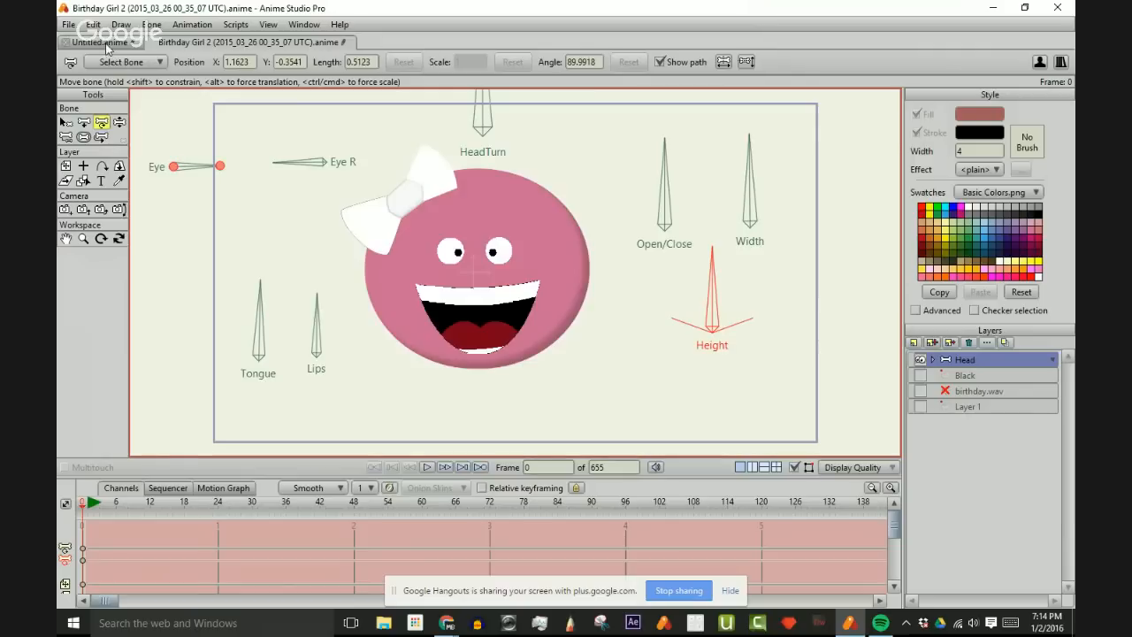
{"action": "left_click", "coordinate": [70, 41]}
{"action": "scroll", "coordinate": [511, 287], "scroll_direction": "down", "scroll_amount": 3}
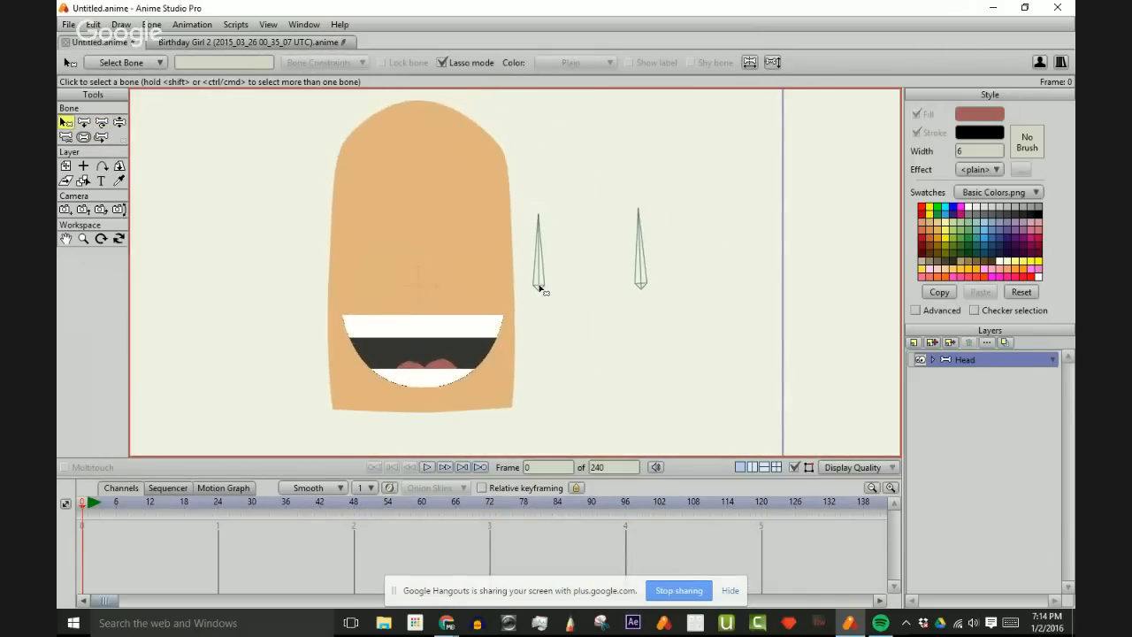
{"action": "left_click", "coordinate": [202, 61]}
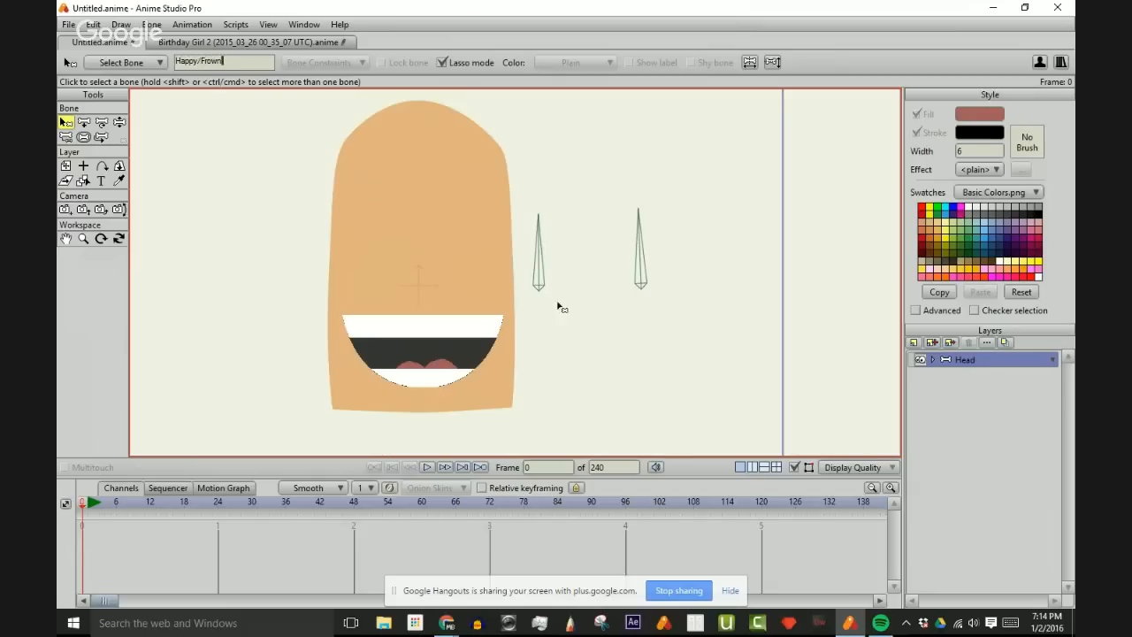
{"action": "left_click", "coordinate": [654, 351]}
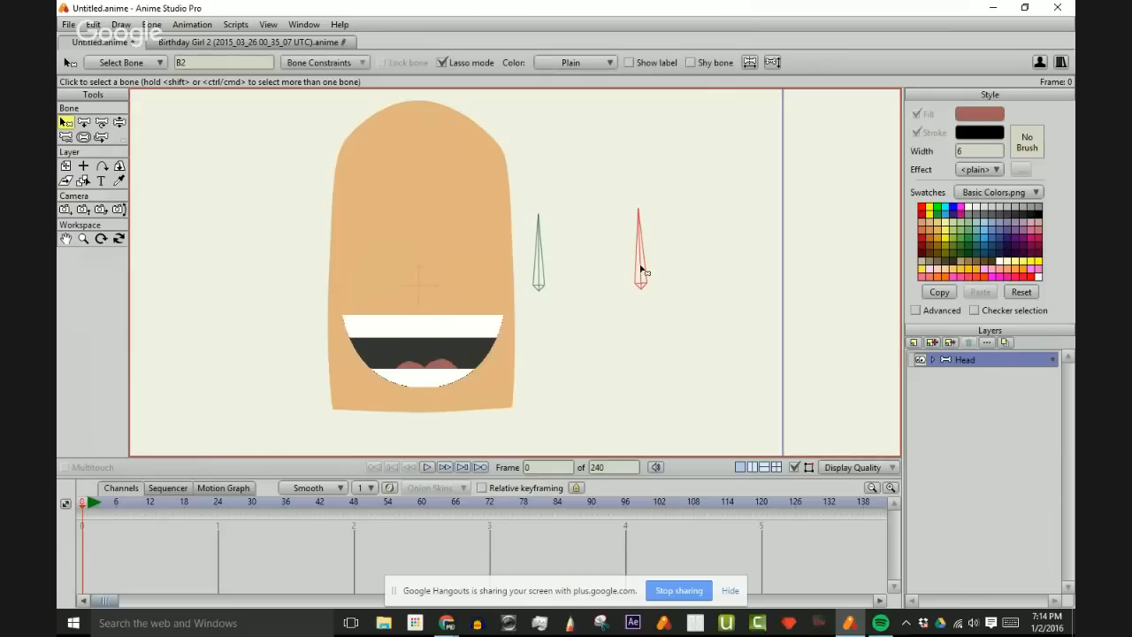
- Rename the control bone farther from the face as Narrow/Wide and deselect it
{"action": "left_click", "coordinate": [217, 62]}
{"action": "type", "text": "Widt"}
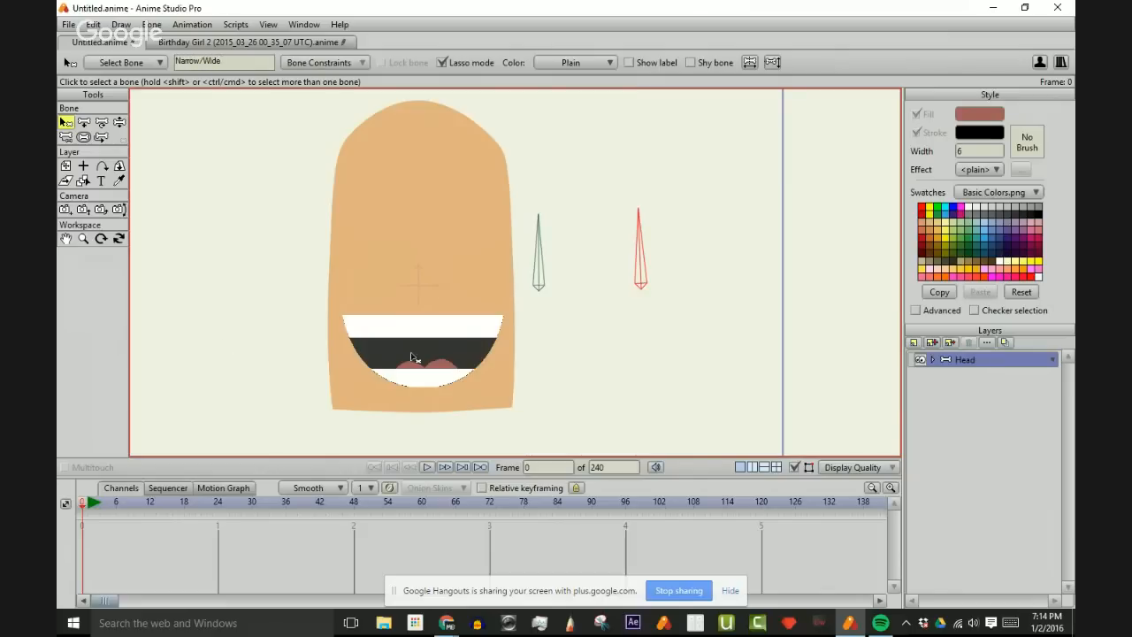
{"action": "type", "text": "B"}
{"action": "left_click", "coordinate": [573, 281]}
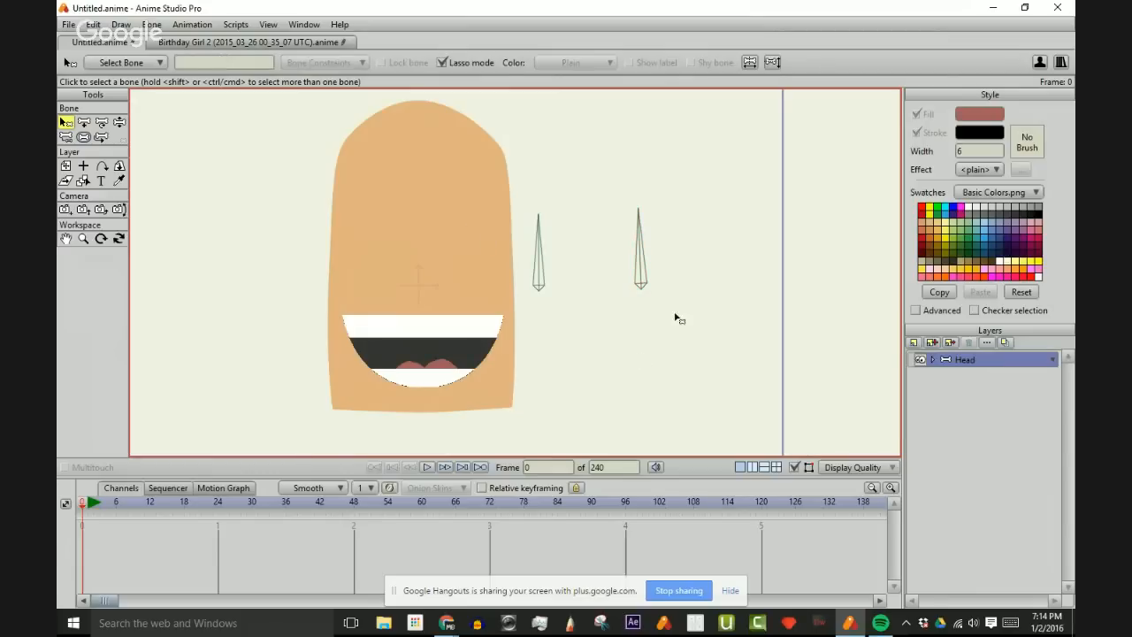
- Draw a third upright control bone below and midway between the other two, and name it Happy/Frown
{"action": "left_click", "coordinate": [84, 122]}
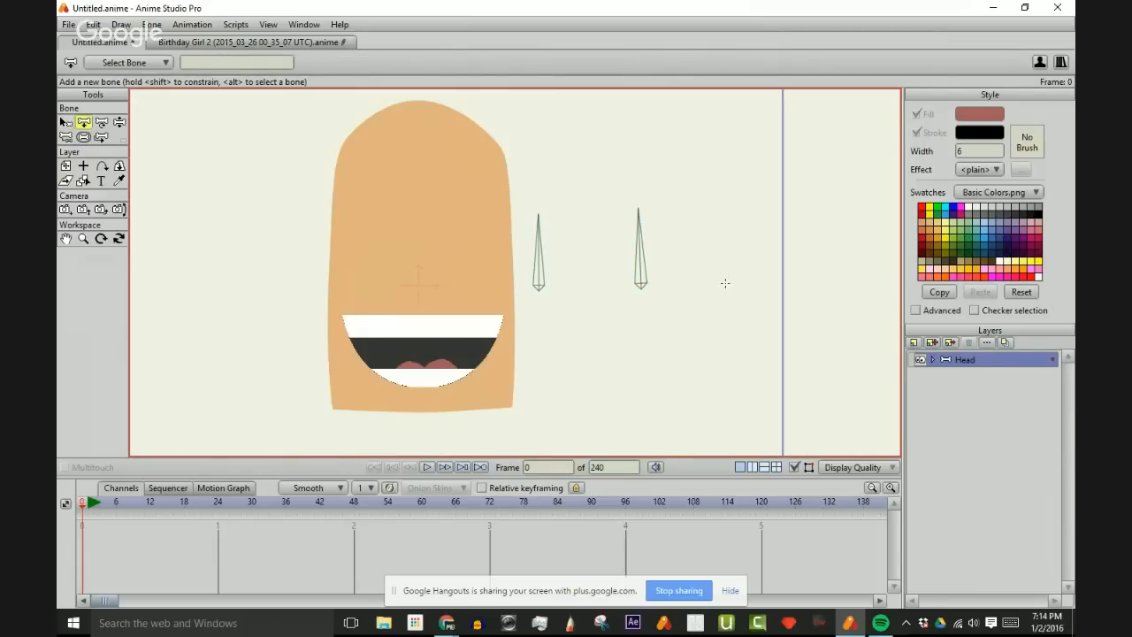
{"action": "left_click_drag", "start_coordinate": [589, 379], "coordinate": [588, 300]}
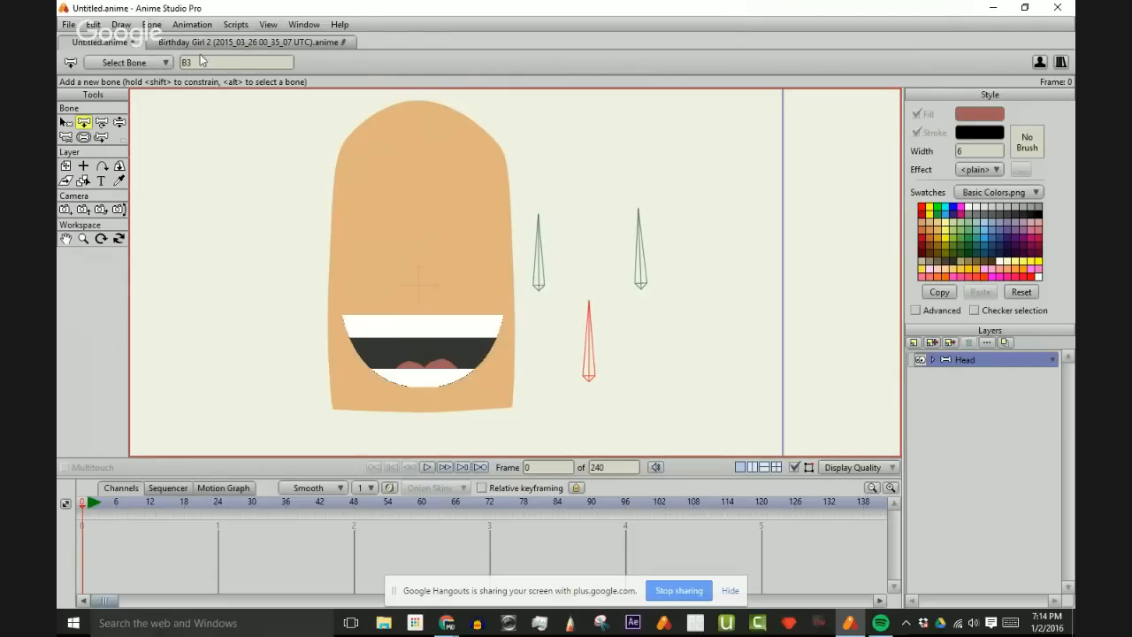
{"action": "left_click_drag", "start_coordinate": [202, 62], "coordinate": [132, 63]}
{"action": "key", "text": "BackSpace"}
{"action": "left_click", "coordinate": [175, 44]}
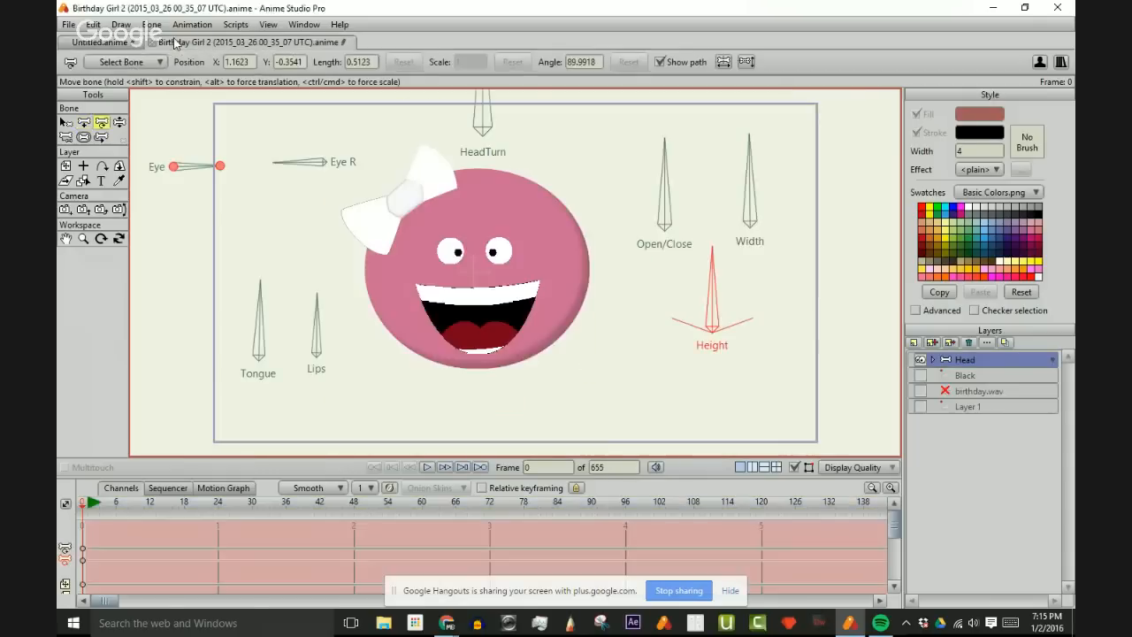
{"action": "left_click", "coordinate": [101, 42]}
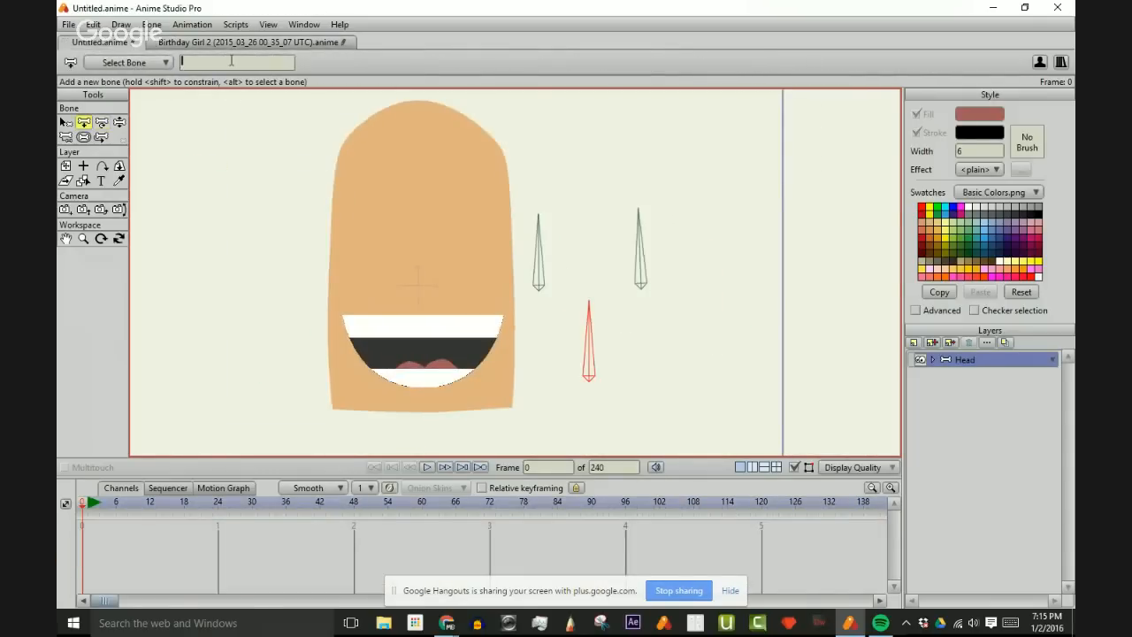
{"action": "type", "text": "Happy/Frown"}
{"action": "left_click", "coordinate": [692, 364]}
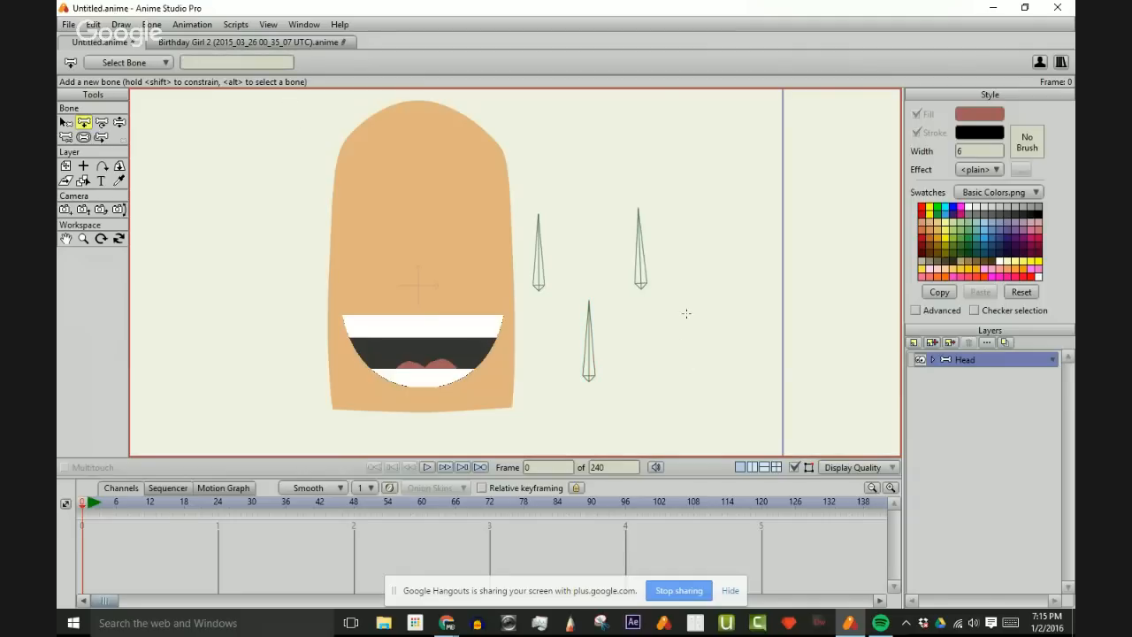
- Select each of the three control bones in turn to check their names
{"action": "key", "text": "b"}
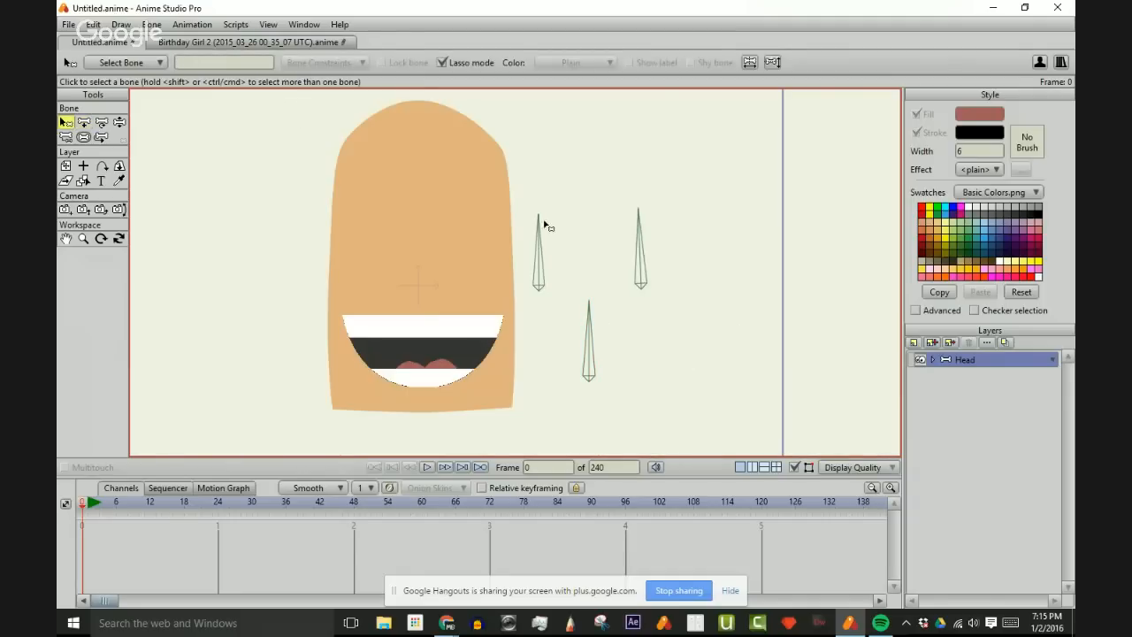
{"action": "left_click", "coordinate": [540, 252]}
{"action": "left_click", "coordinate": [642, 263]}
{"action": "left_click", "coordinate": [589, 356]}
{"action": "left_click", "coordinate": [532, 251]}
{"action": "left_click", "coordinate": [657, 247]}
{"action": "left_click", "coordinate": [549, 276]}
{"action": "left_click", "coordinate": [557, 295]}
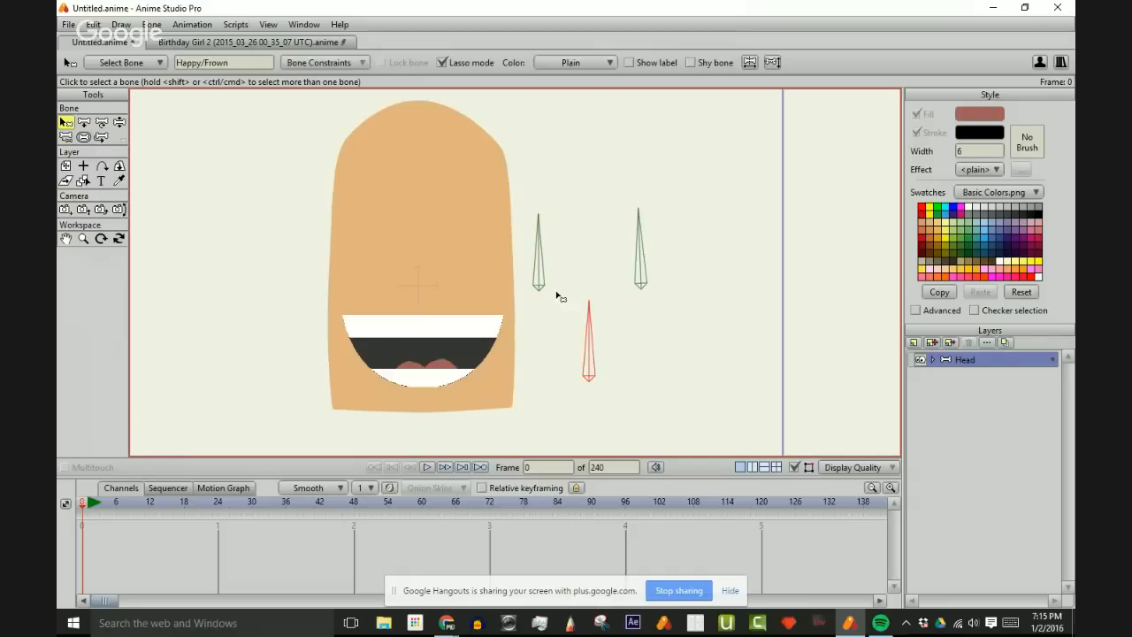
- Make the Open/Close bone a smart bone dial from -50 to 50 degrees over 24 frames with separate actions, then return to Mainline
{"action": "left_click", "coordinate": [544, 257]}
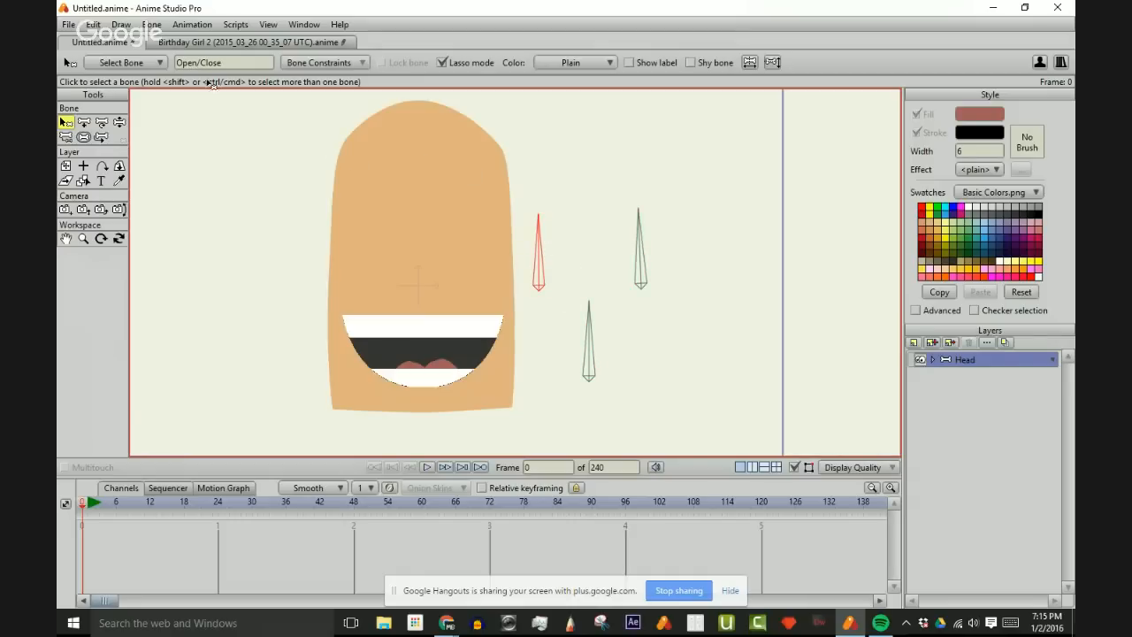
{"action": "left_click", "coordinate": [153, 23]}
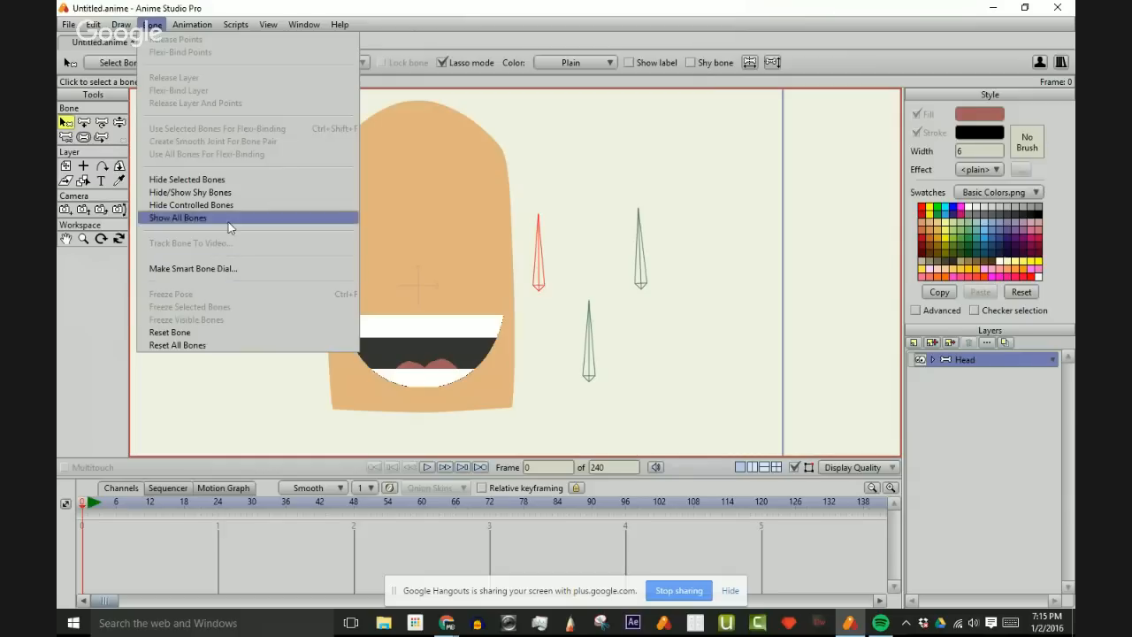
{"action": "left_click", "coordinate": [234, 271]}
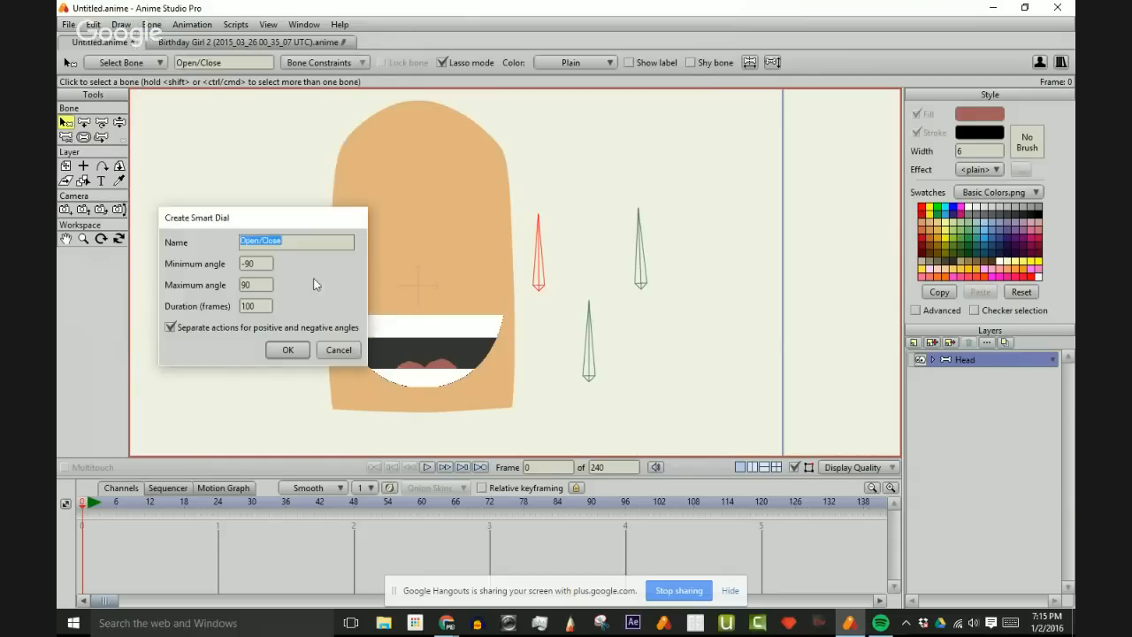
{"action": "left_click", "coordinate": [254, 264]}
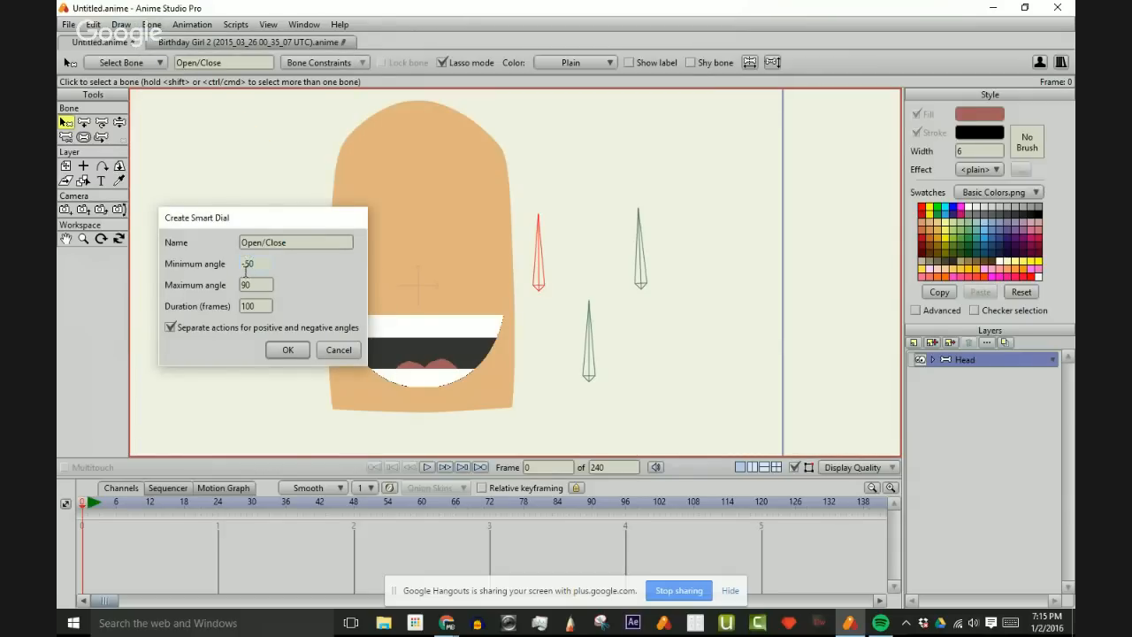
{"action": "key", "text": "Tab"}
{"action": "left_click", "coordinate": [288, 350]}
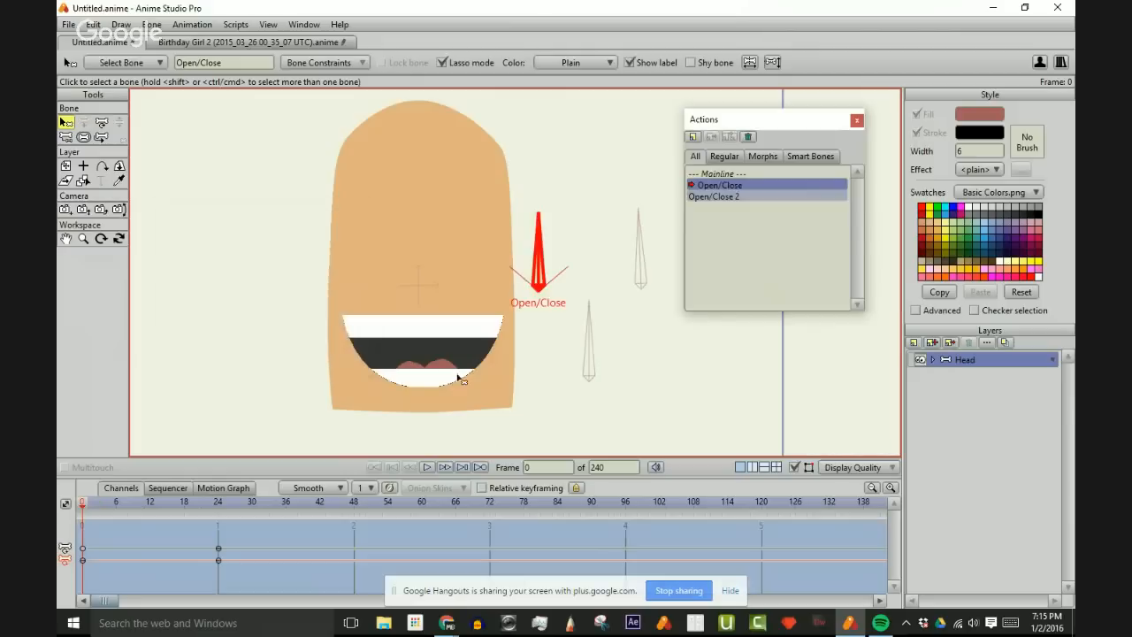
{"action": "left_click", "coordinate": [762, 174]}
{"action": "left_click", "coordinate": [856, 120]}
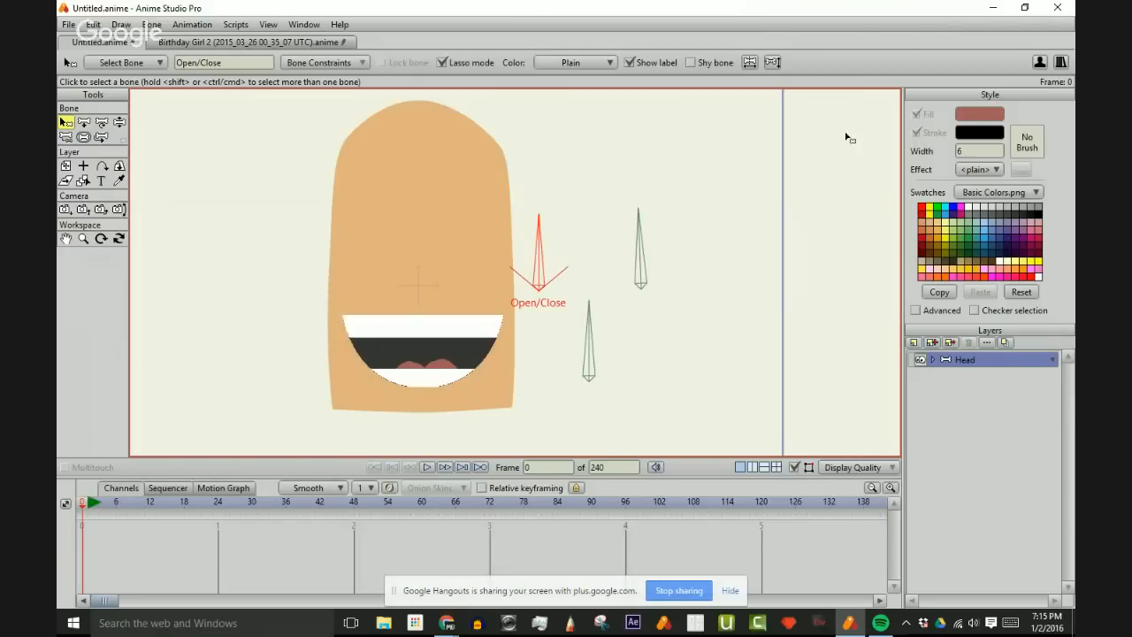
- Make the Narrow/Wide bone a smart bone dial from -50 to 50 degrees over 24 frames, then return to Mainline
{"action": "left_click", "coordinate": [642, 256]}
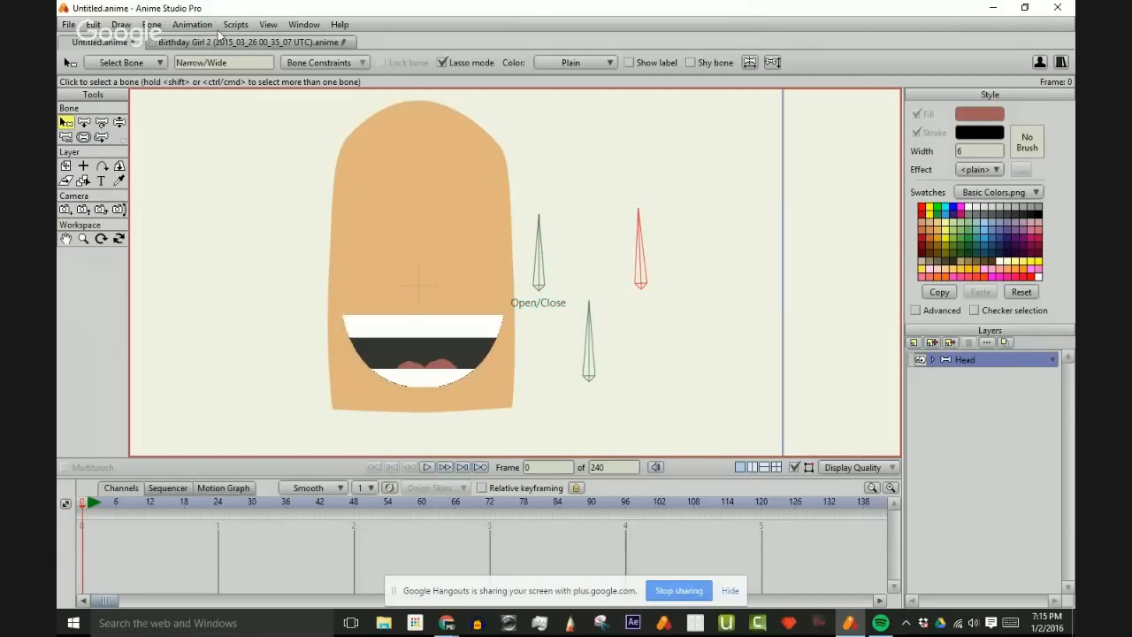
{"action": "left_click", "coordinate": [153, 24]}
{"action": "left_click", "coordinate": [214, 263]}
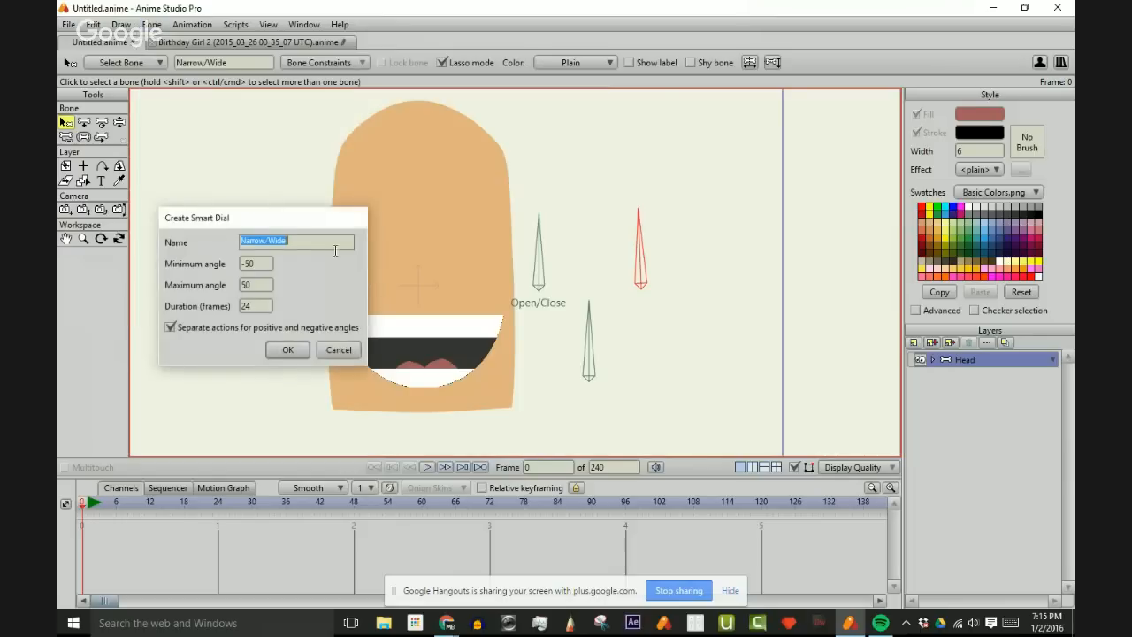
{"action": "left_click", "coordinate": [292, 350]}
{"action": "left_click", "coordinate": [789, 174]}
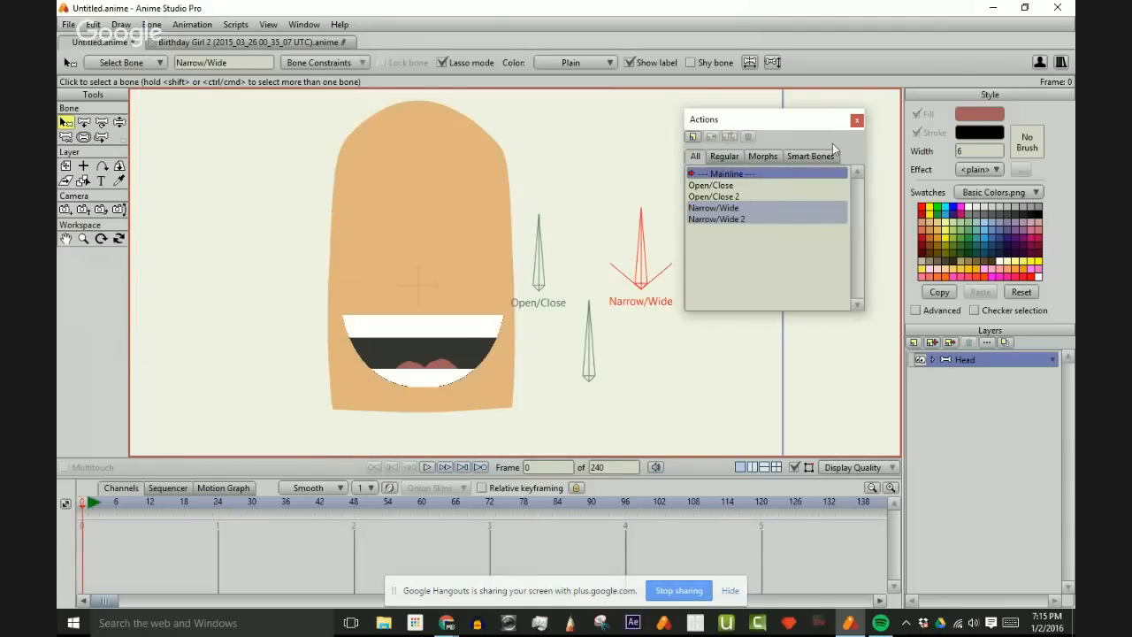
{"action": "left_click", "coordinate": [856, 119]}
- Make the Happy/Frown bone a smart bone dial and return to the Mainline action
{"action": "left_click", "coordinate": [590, 349]}
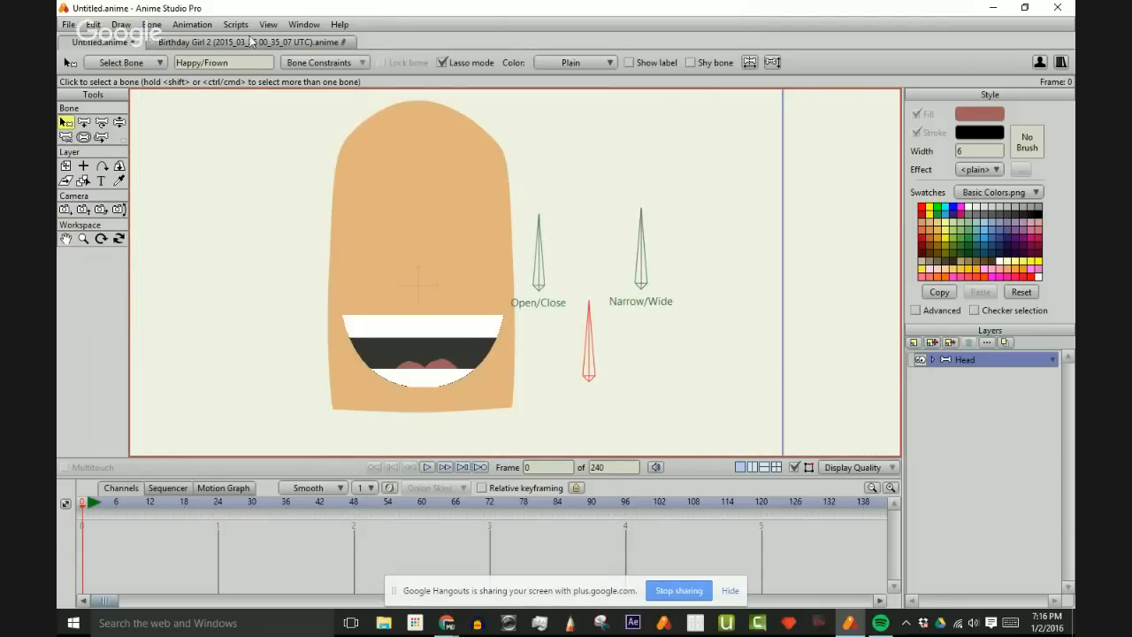
{"action": "left_click", "coordinate": [151, 24]}
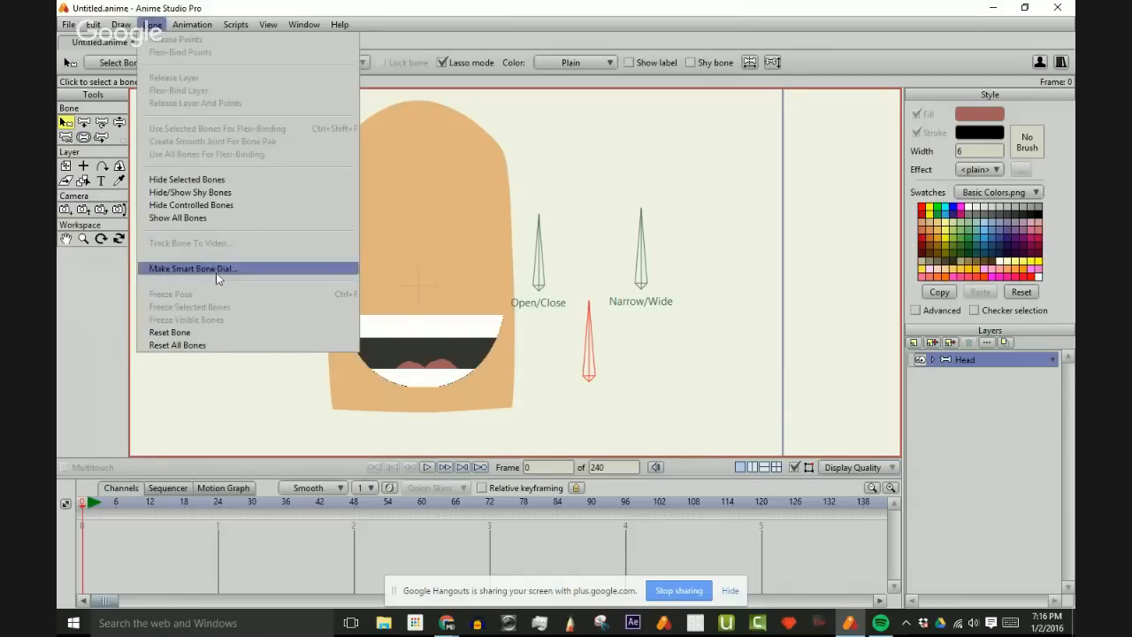
{"action": "left_click", "coordinate": [216, 270]}
{"action": "left_click", "coordinate": [287, 350]}
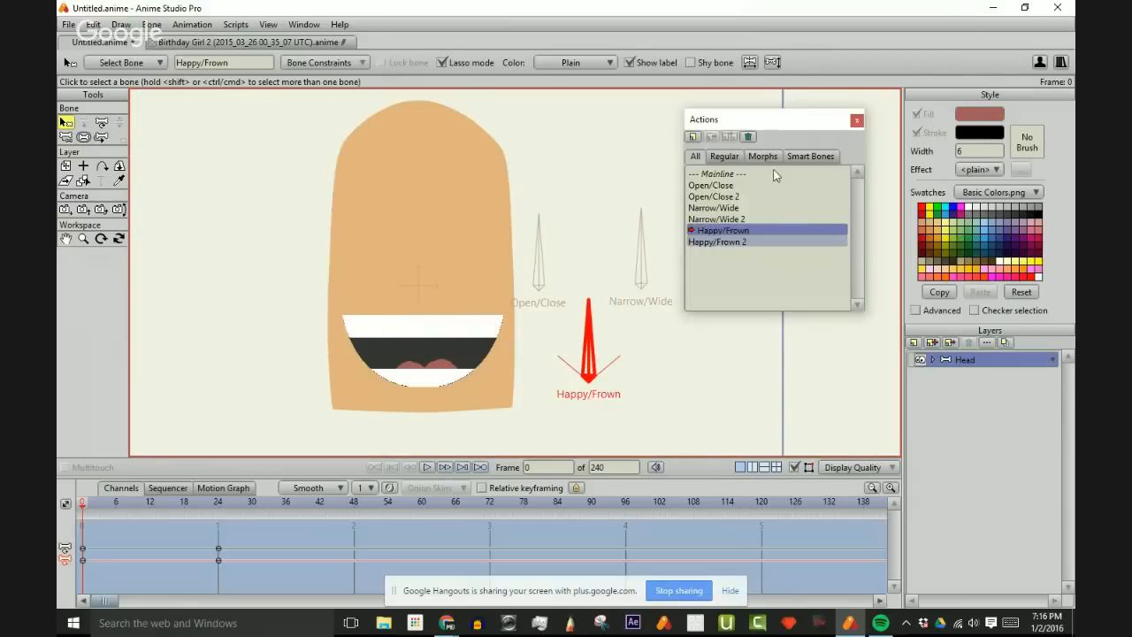
{"action": "left_click", "coordinate": [739, 174]}
{"action": "left_click", "coordinate": [857, 119]}
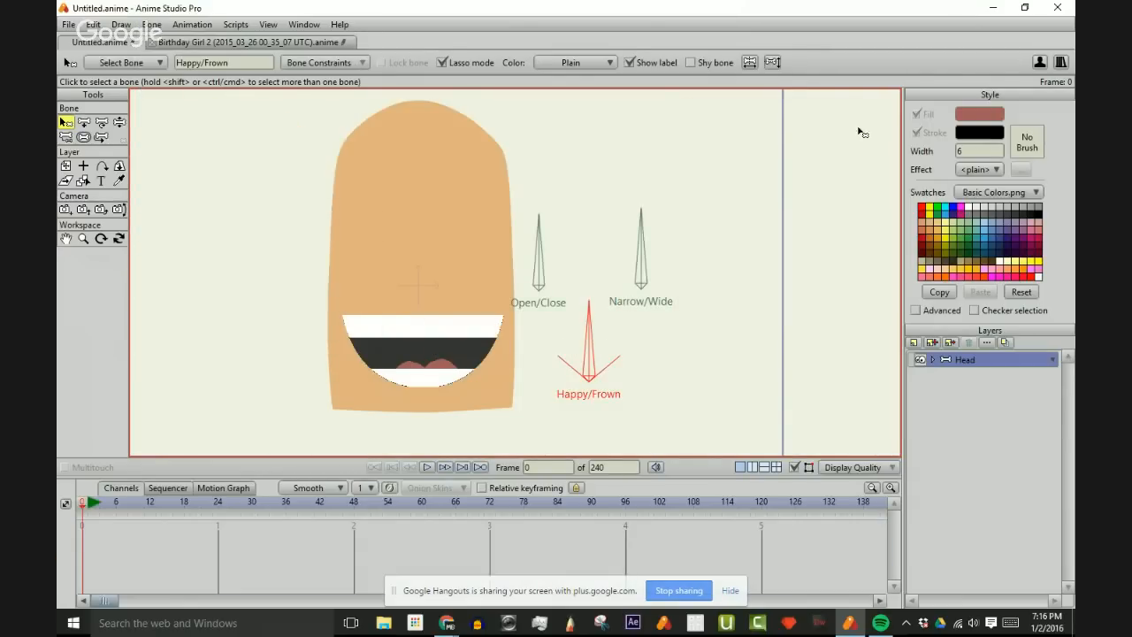
- Swing the Open/Close, Narrow/Wide and Happy/Frown bones in turn to test their dial ranges
{"action": "key", "text": "z"}
{"action": "left_click_drag", "start_coordinate": [554, 253], "coordinate": [376, 206]}
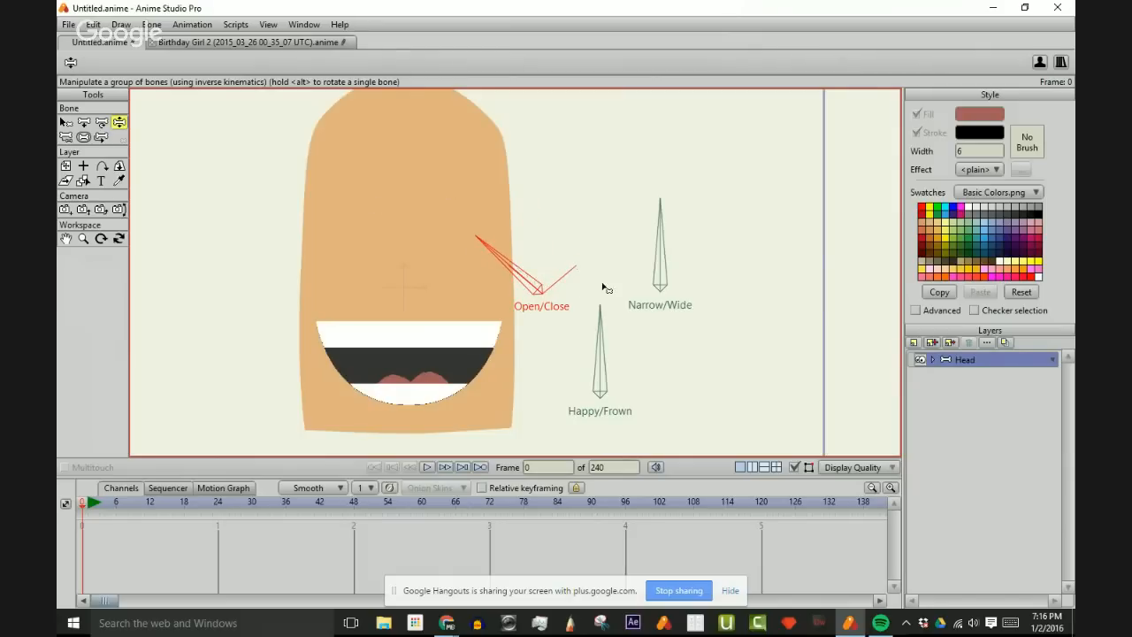
{"action": "left_click_drag", "start_coordinate": [670, 254], "coordinate": [739, 226]}
{"action": "left_click_drag", "start_coordinate": [640, 391], "coordinate": [796, 275]}
{"action": "key", "text": "t"}
{"action": "scroll", "coordinate": [763, 253], "scroll_direction": "down", "scroll_amount": 3}
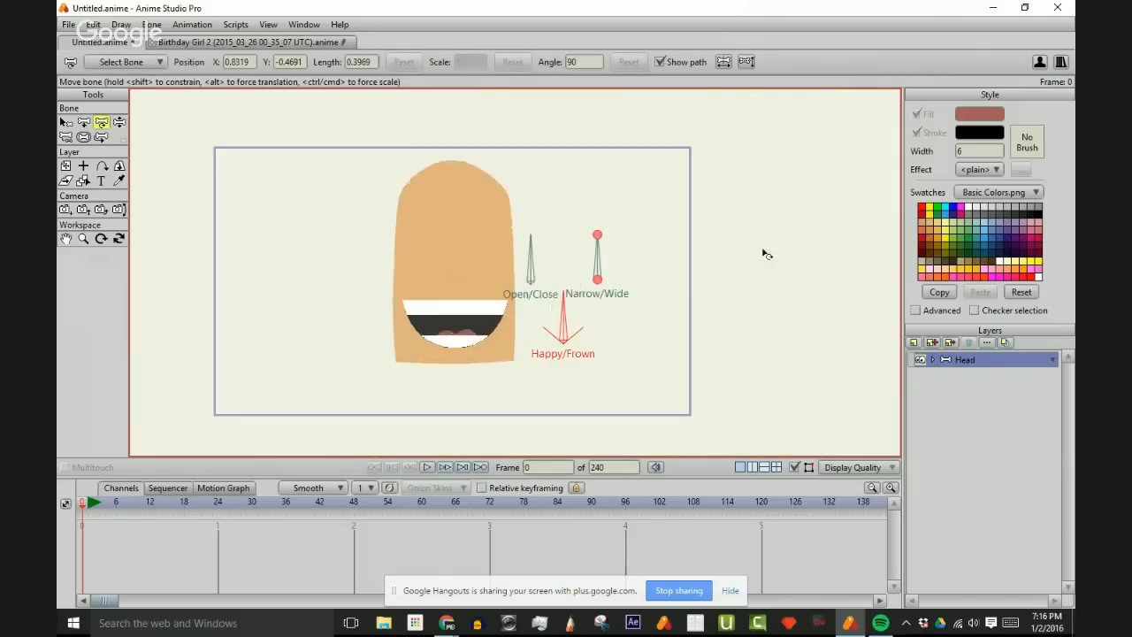
{"action": "scroll", "coordinate": [701, 263], "scroll_direction": "up", "scroll_amount": 2}
{"action": "scroll", "coordinate": [720, 240], "scroll_direction": "up", "scroll_amount": 1}
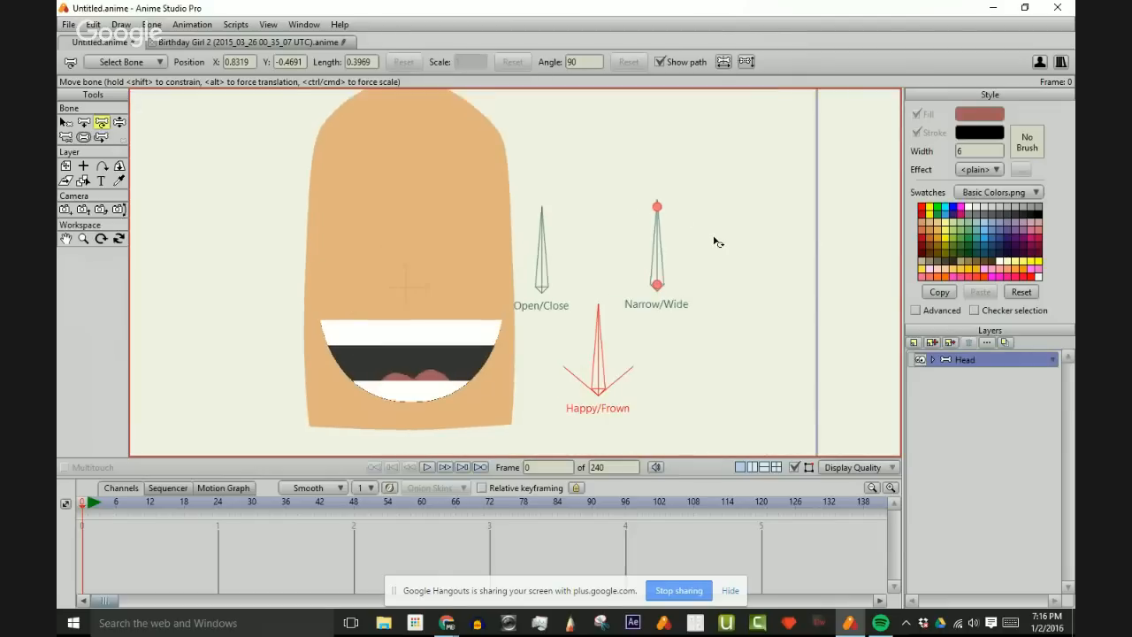
{"action": "scroll", "coordinate": [722, 239], "scroll_direction": "down", "scroll_amount": 3}
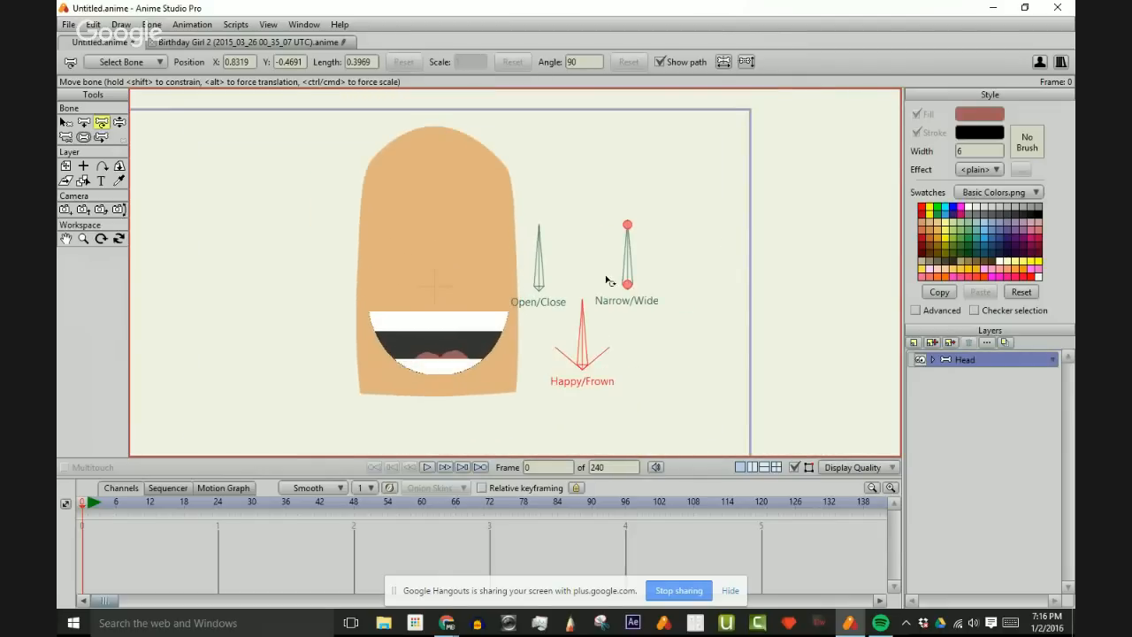
{"action": "scroll", "coordinate": [601, 265], "scroll_direction": "up", "scroll_amount": 2}
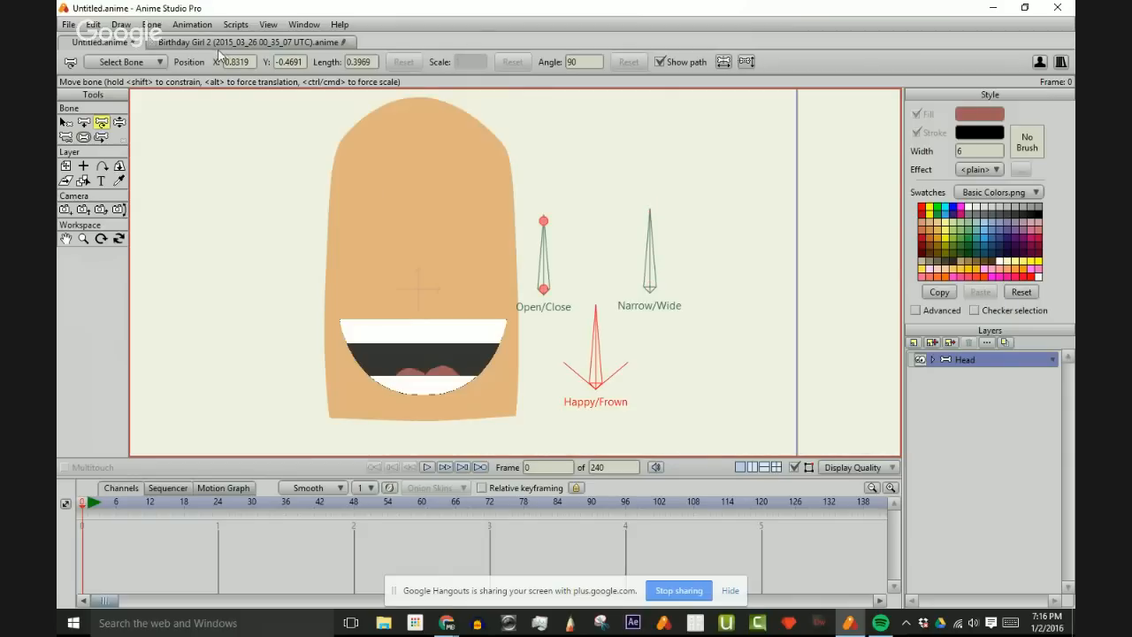
- Add an upright bone in the empty space to the left of the face and name it Lips
{"action": "left_click_drag", "start_coordinate": [378, 304], "coordinate": [519, 293]}
{"action": "key", "text": "z"}
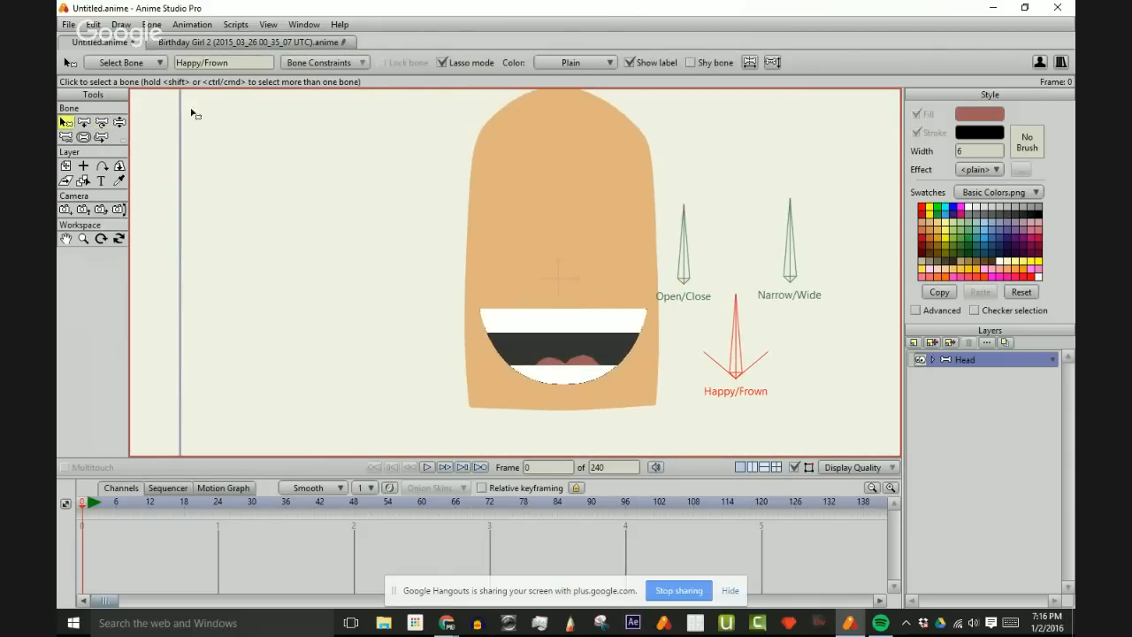
{"action": "left_click", "coordinate": [356, 344]}
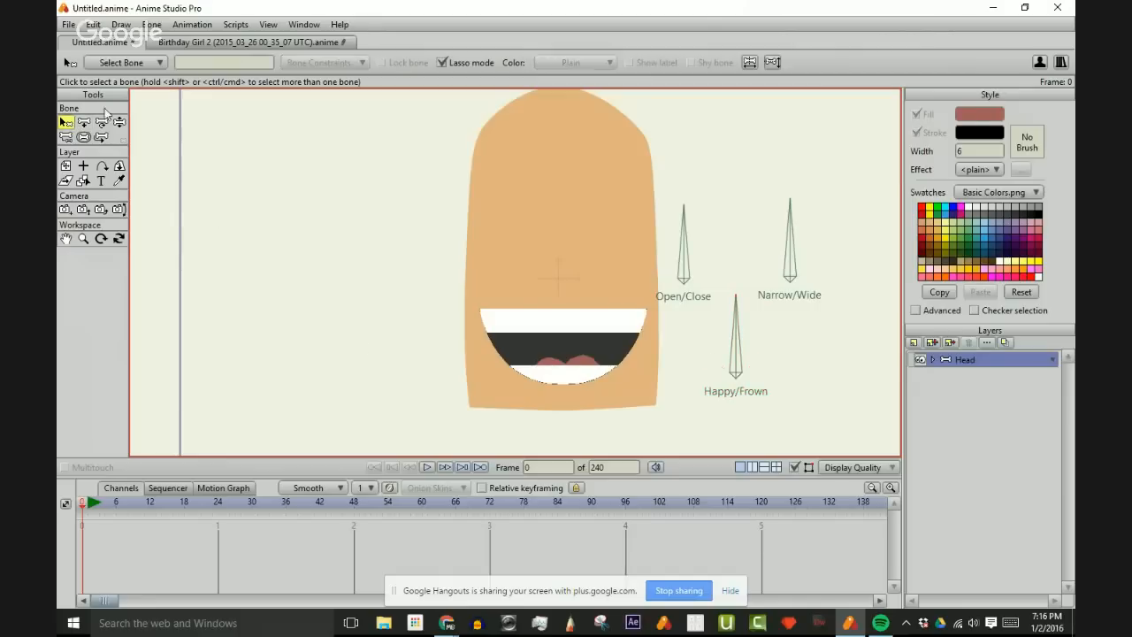
{"action": "key", "text": "a"}
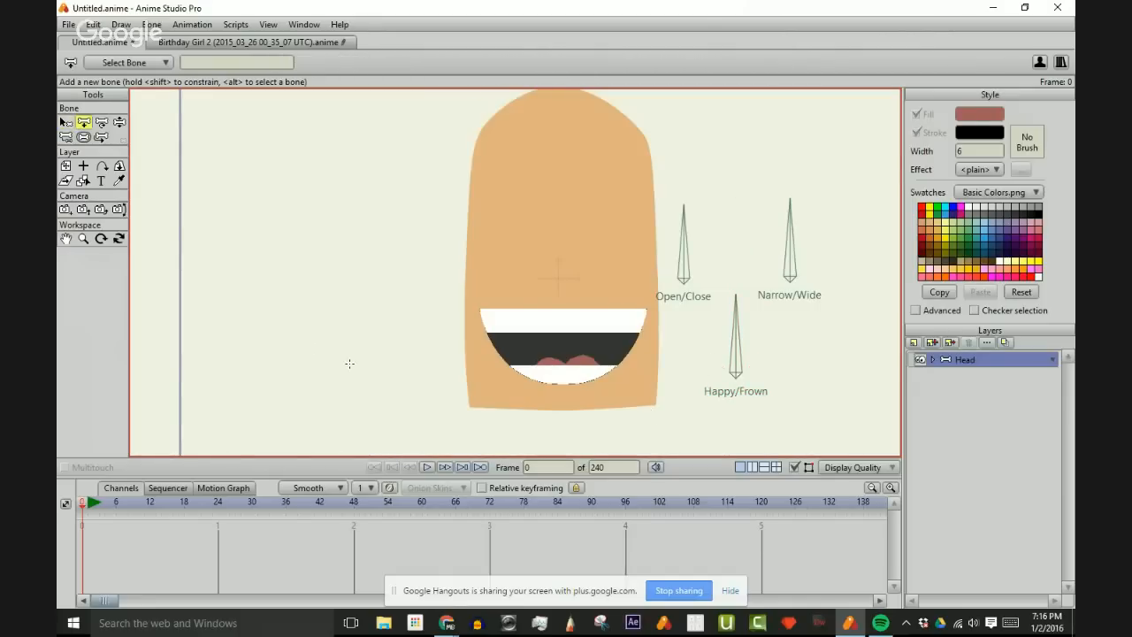
{"action": "left_click_drag", "start_coordinate": [341, 350], "coordinate": [338, 259]}
{"action": "key", "text": "b"}
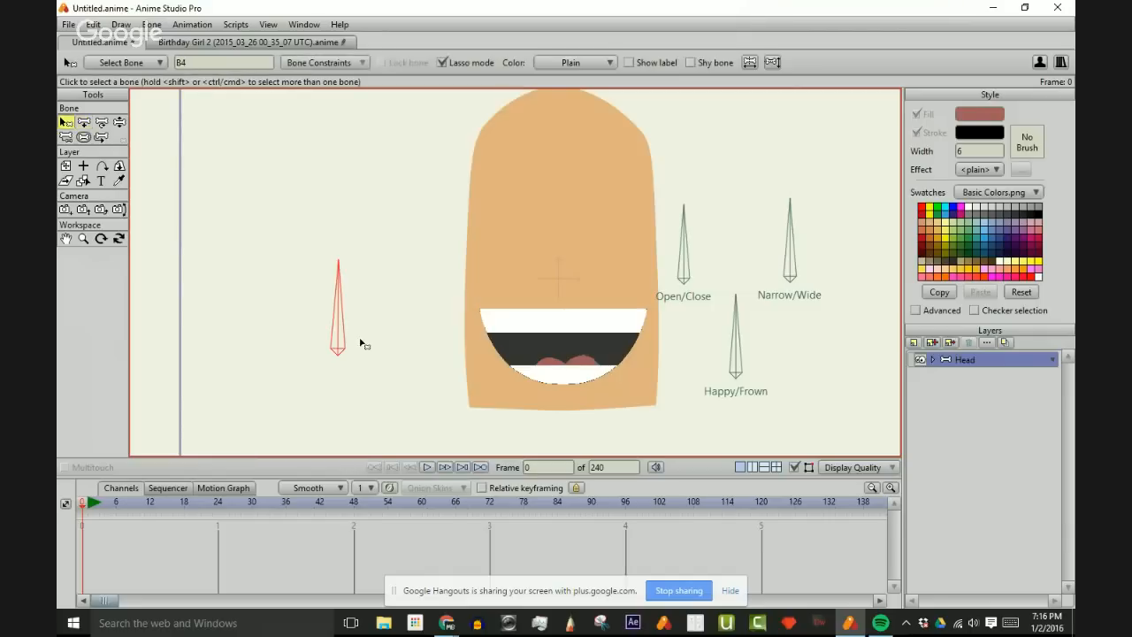
{"action": "left_click", "coordinate": [339, 328]}
{"action": "type", "text": "Lips"}
{"action": "left_click", "coordinate": [391, 248]}
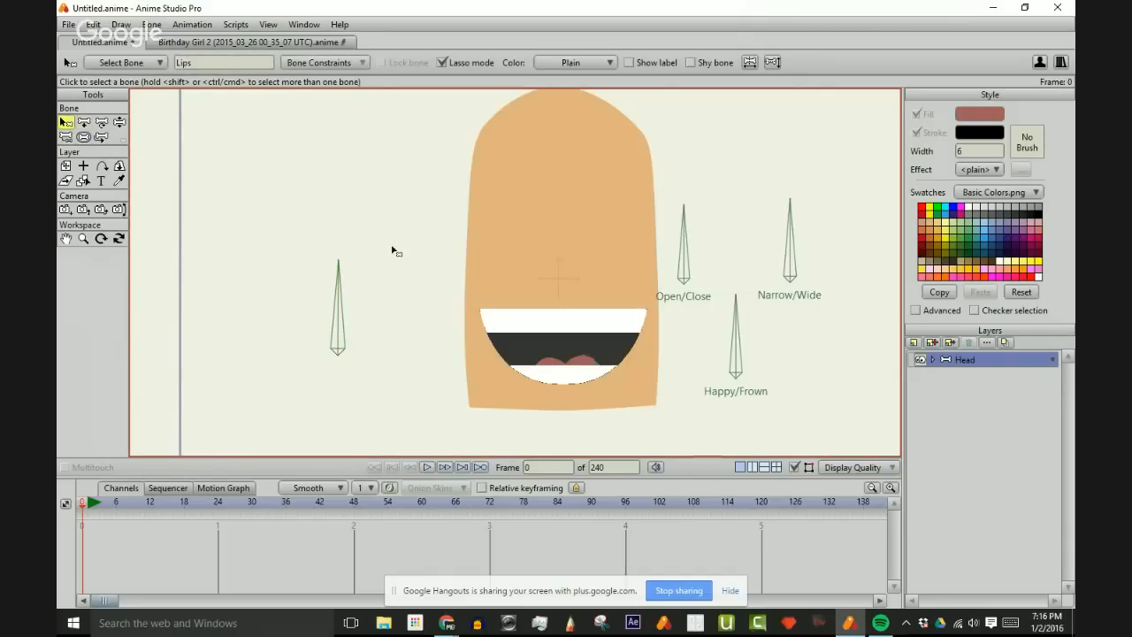
- Make the Lips bone a smart bone dial from -50 to 50 degrees over 24 frames with separate actions
{"action": "left_click", "coordinate": [340, 323]}
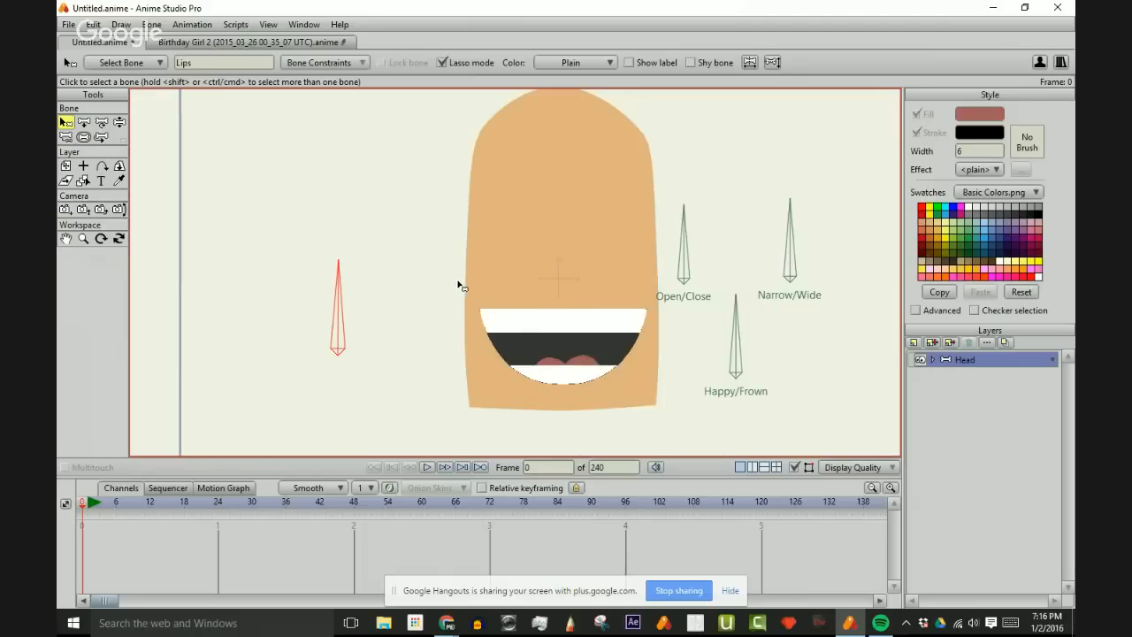
{"action": "left_click", "coordinate": [155, 25]}
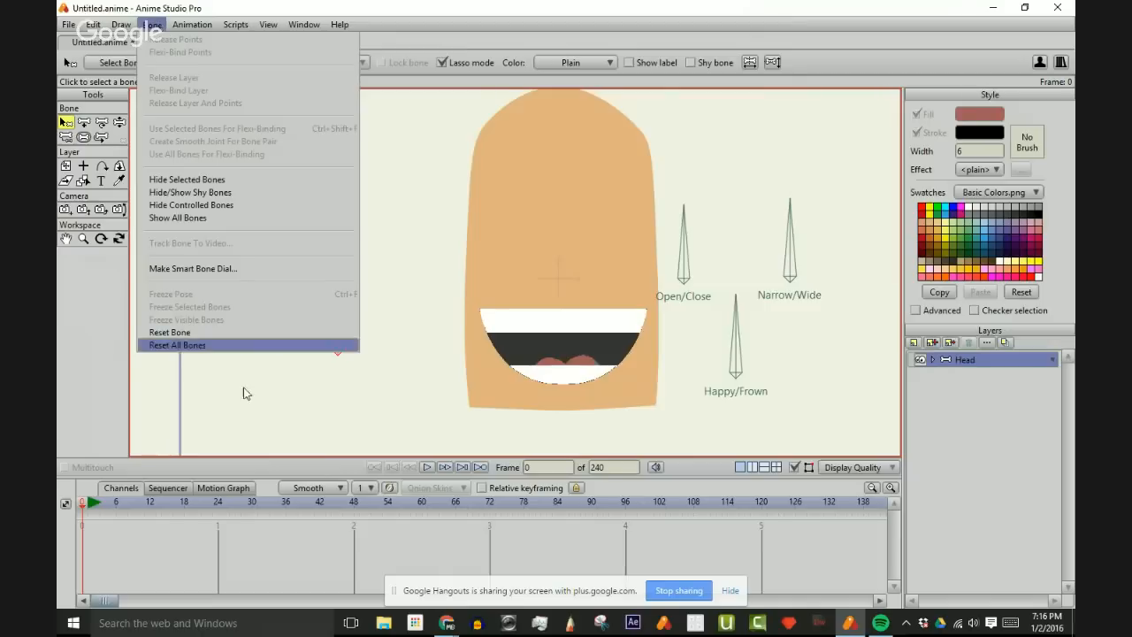
{"action": "left_click", "coordinate": [265, 268]}
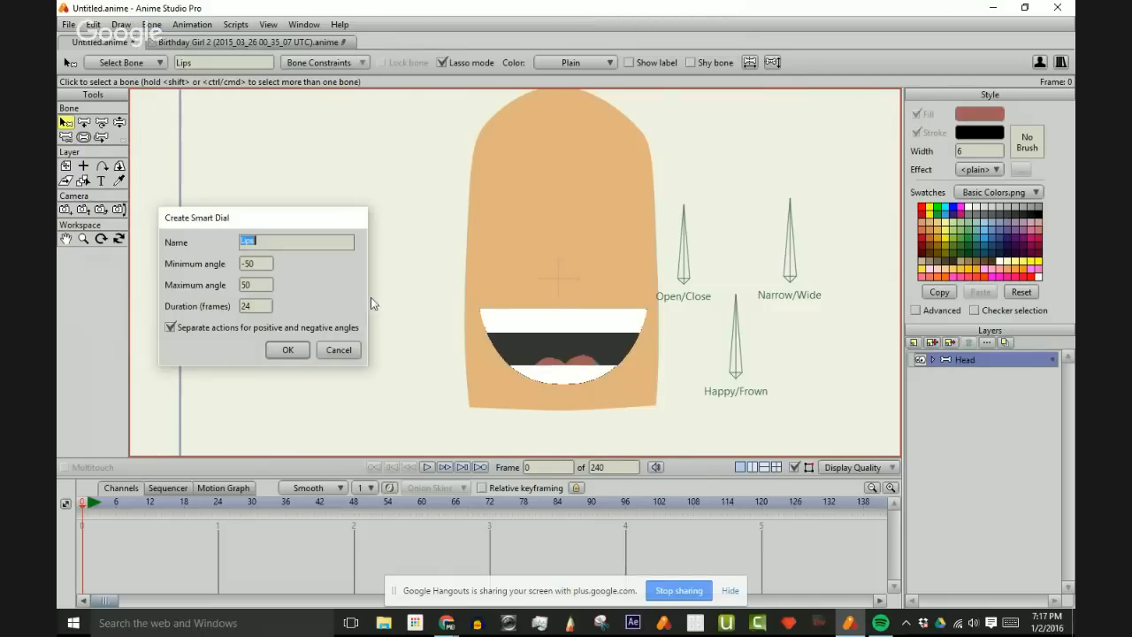
{"action": "left_click", "coordinate": [287, 350]}
{"action": "left_click", "coordinate": [856, 119]}
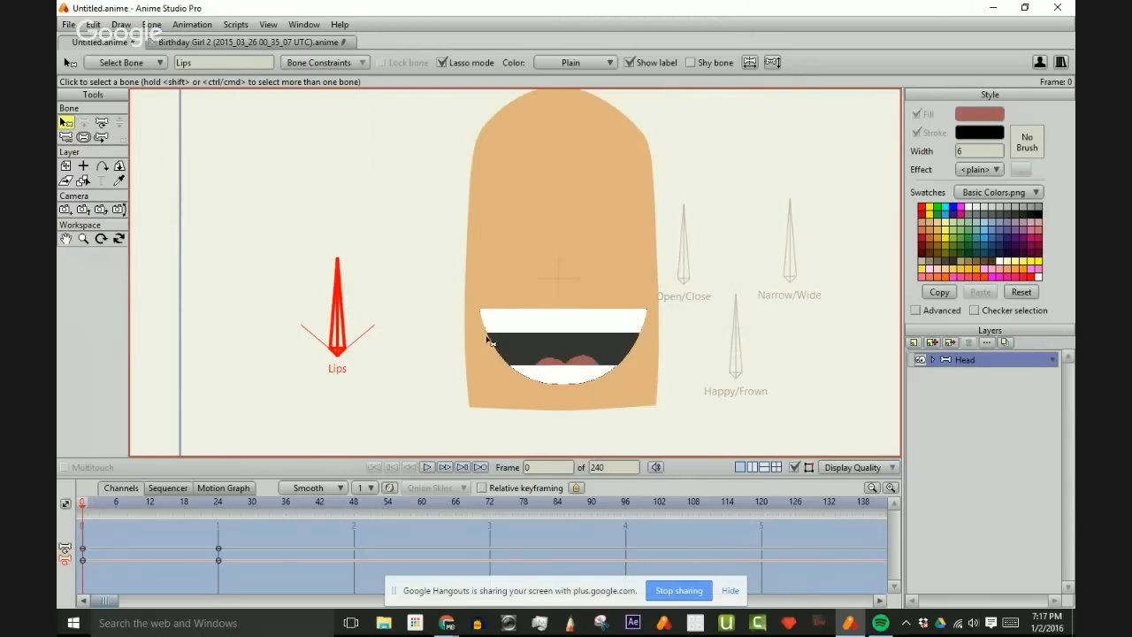
{"action": "left_click", "coordinate": [430, 374]}
- Expand the Head and Mouth layer groups and select the Teeth layer
{"action": "scroll", "coordinate": [428, 351], "scroll_direction": "up", "scroll_amount": 1}
{"action": "scroll", "coordinate": [420, 356], "scroll_direction": "up", "scroll_amount": 2}
{"action": "left_click_drag", "start_coordinate": [420, 357], "coordinate": [386, 337]}
{"action": "scroll", "coordinate": [398, 334], "scroll_direction": "down", "scroll_amount": 1}
{"action": "left_click_drag", "start_coordinate": [456, 321], "coordinate": [441, 347]}
{"action": "scroll", "coordinate": [441, 347], "scroll_direction": "down", "scroll_amount": 1}
{"action": "left_click_drag", "start_coordinate": [614, 315], "coordinate": [603, 326]}
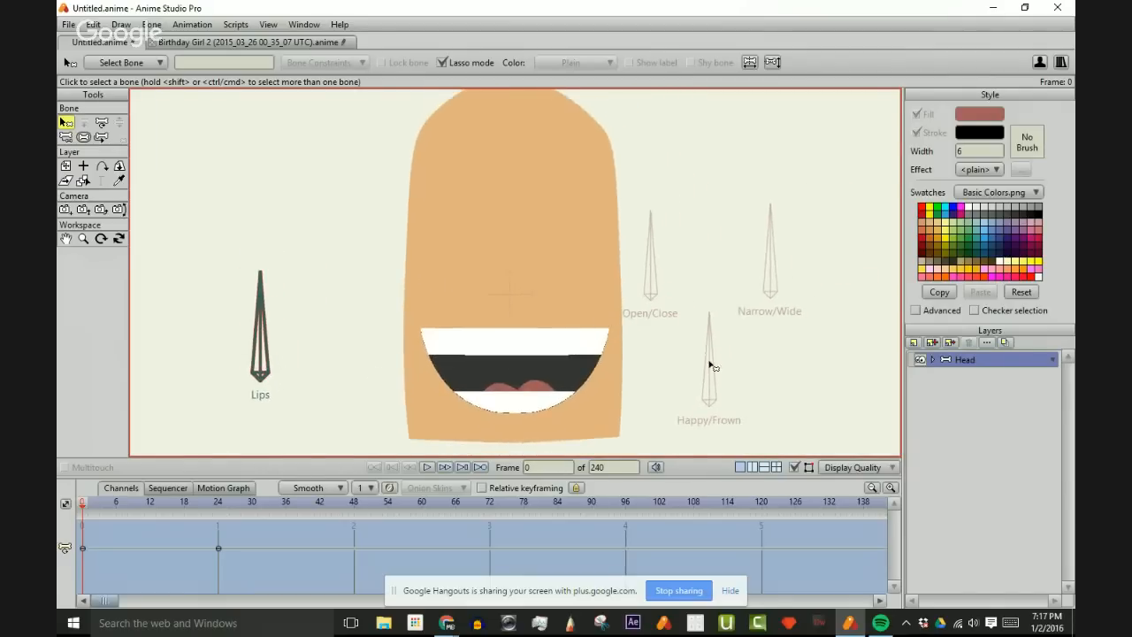
{"action": "left_click", "coordinate": [935, 359]}
{"action": "left_click", "coordinate": [975, 375]}
{"action": "left_click", "coordinate": [945, 375]}
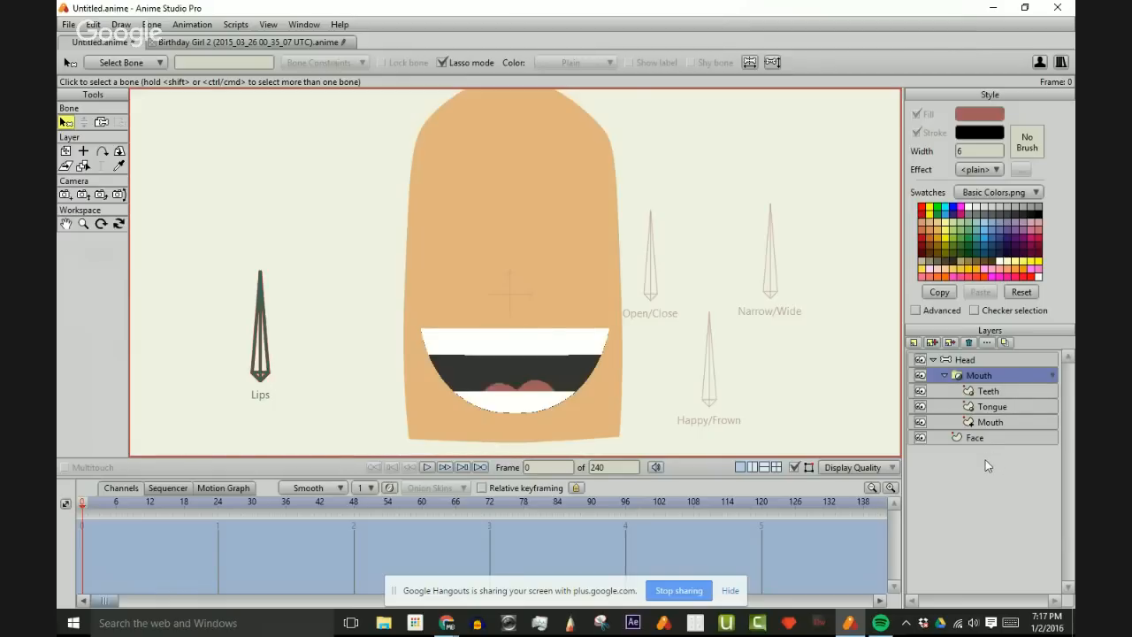
{"action": "left_click", "coordinate": [988, 391]}
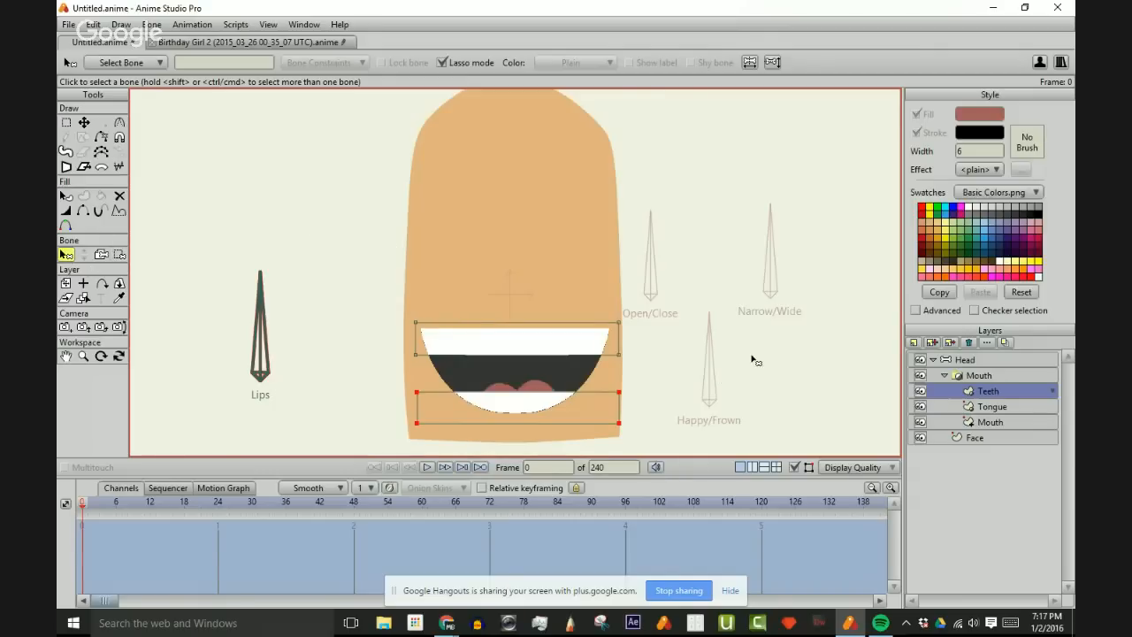
- Add a vector layer above the Teeth layer inside the Mouth group and name it Gums
{"action": "scroll", "coordinate": [655, 318], "scroll_direction": "up", "scroll_amount": 3}
{"action": "left_click_drag", "start_coordinate": [610, 328], "coordinate": [657, 264]}
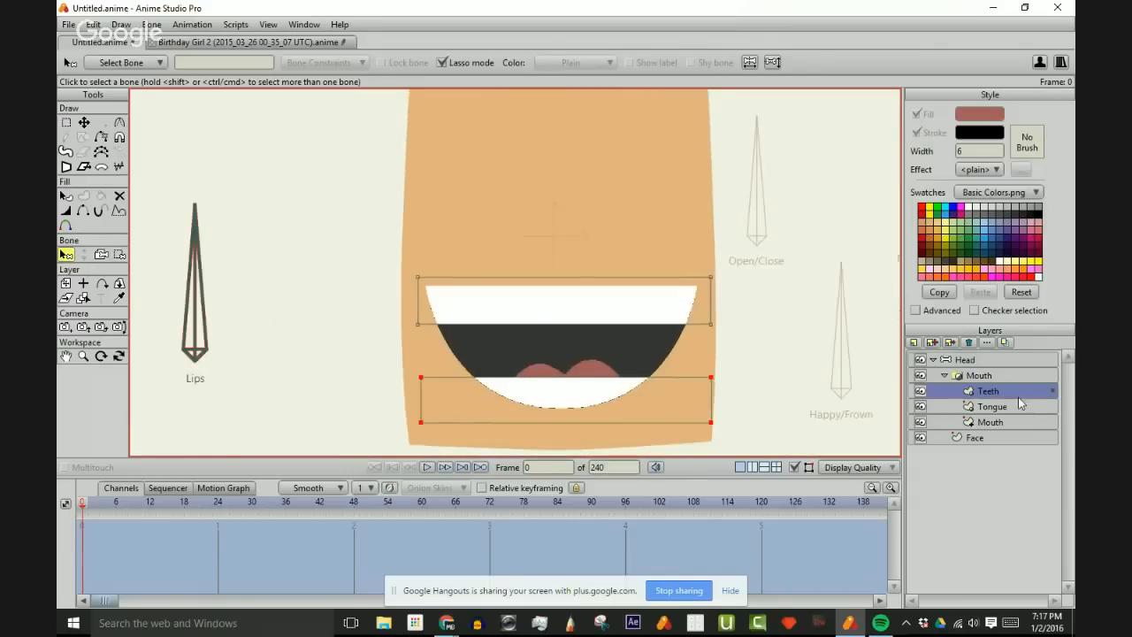
{"action": "left_click", "coordinate": [915, 342]}
{"action": "left_click", "coordinate": [929, 357]}
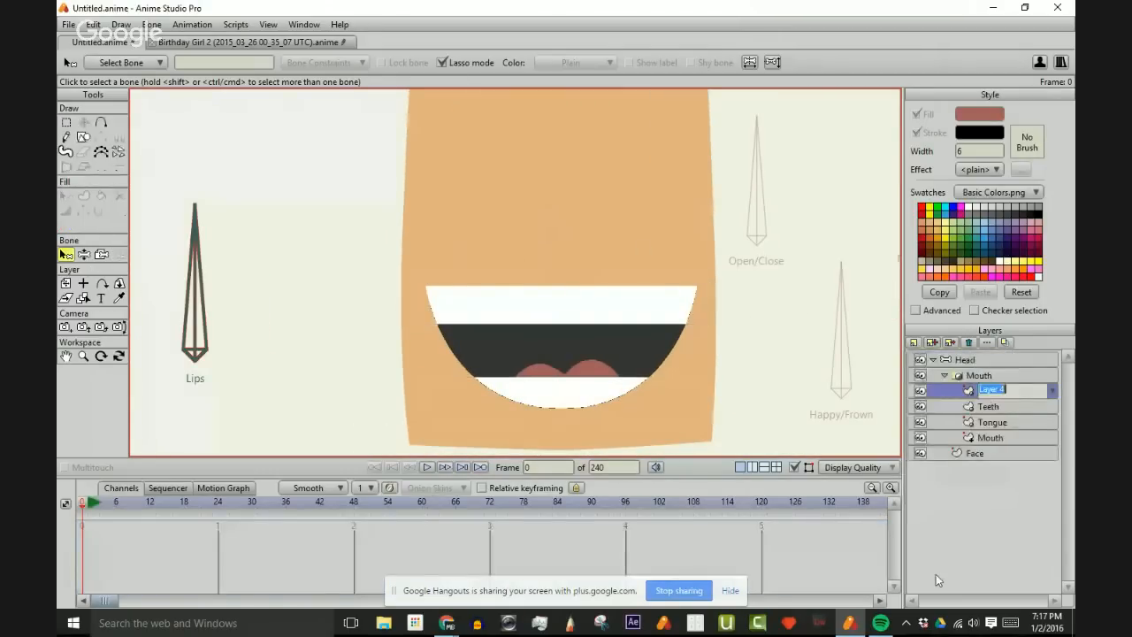
{"action": "type", "text": "Gums"}
{"action": "key", "text": "Return"}
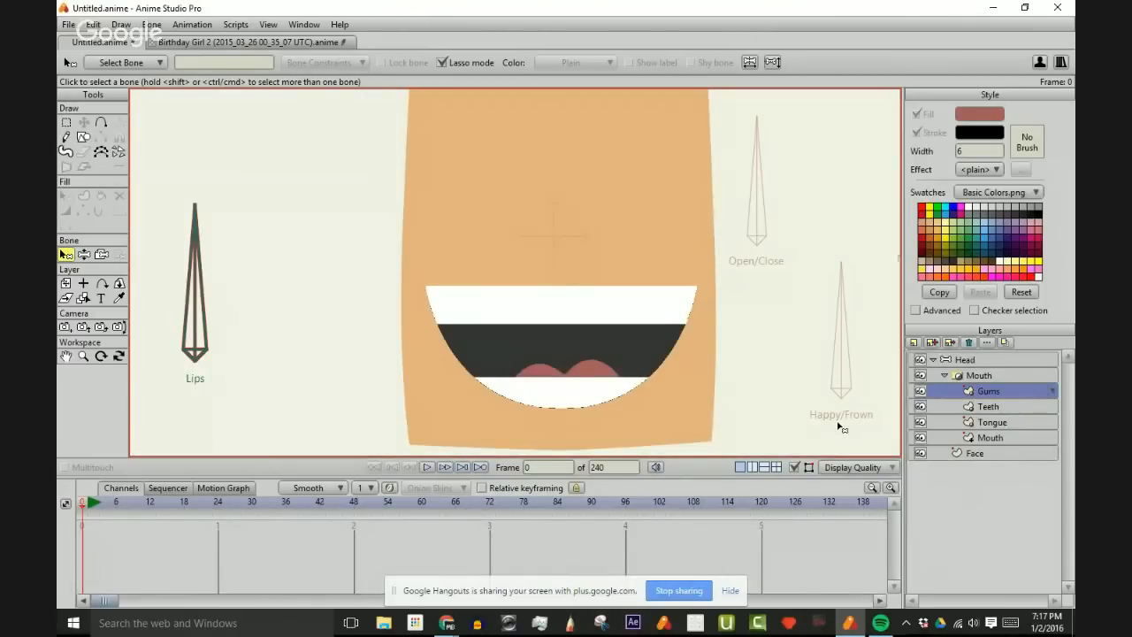
- Draw a zigzag line of points across the full upper edge of the top teeth on the Gums layer
{"action": "key", "text": "a"}
{"action": "scroll", "coordinate": [531, 354], "scroll_direction": "up", "scroll_amount": 3}
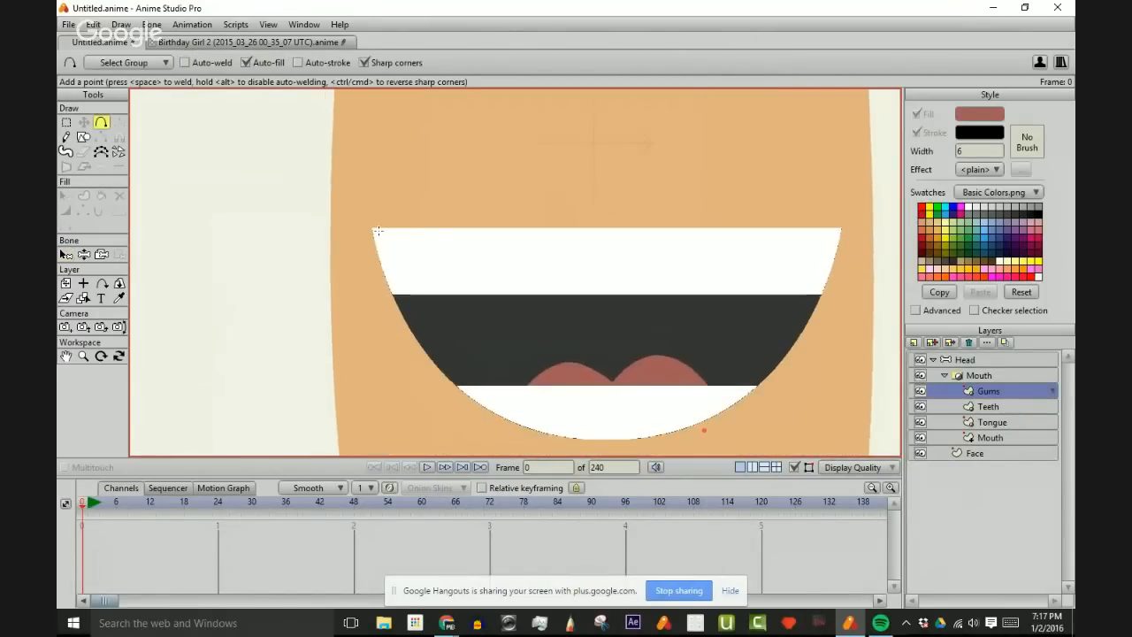
{"action": "left_click_drag", "start_coordinate": [397, 244], "coordinate": [424, 221]}
{"action": "left_click_drag", "start_coordinate": [449, 241], "coordinate": [449, 244]}
{"action": "left_click", "coordinate": [467, 225]}
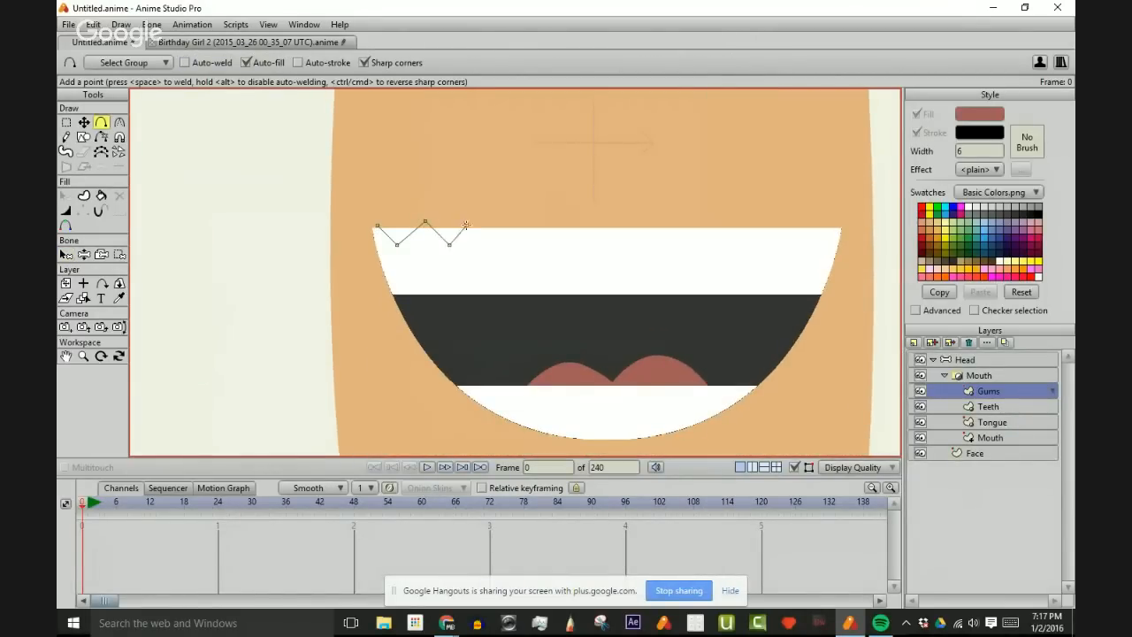
{"action": "left_click", "coordinate": [506, 242]}
{"action": "left_click", "coordinate": [529, 217]}
{"action": "left_click", "coordinate": [555, 245]}
{"action": "left_click", "coordinate": [573, 215]}
{"action": "left_click", "coordinate": [611, 242]}
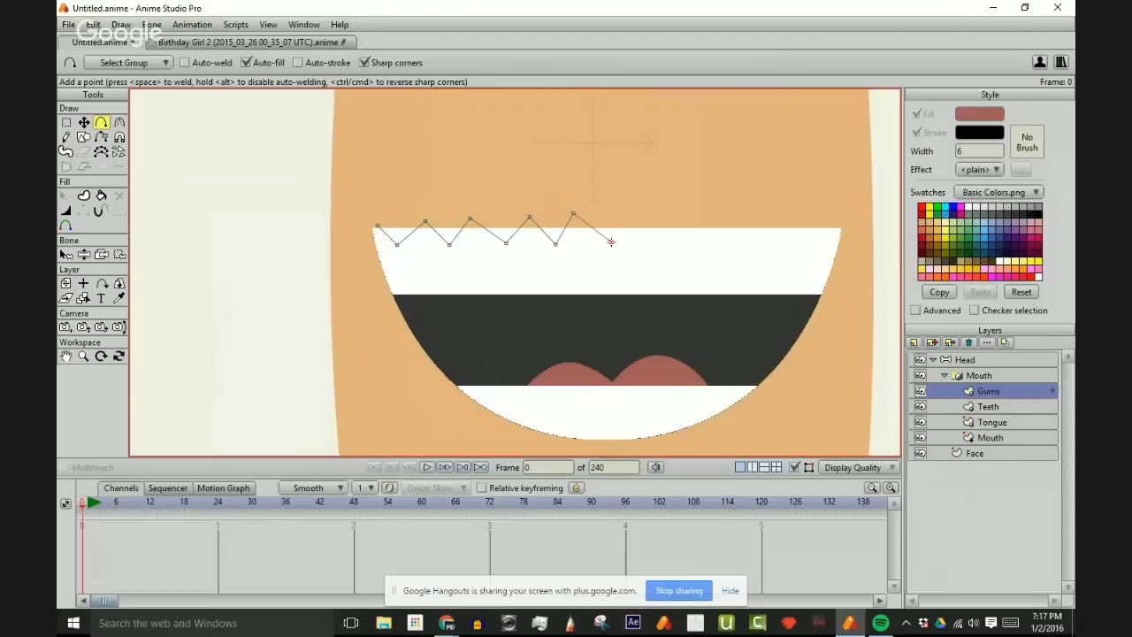
{"action": "left_click", "coordinate": [640, 208]}
{"action": "left_click", "coordinate": [658, 234]}
{"action": "left_click", "coordinate": [686, 205]}
{"action": "left_click", "coordinate": [724, 242]}
{"action": "left_click", "coordinate": [738, 204]}
{"action": "left_click_drag", "start_coordinate": [737, 204], "coordinate": [851, 239]}
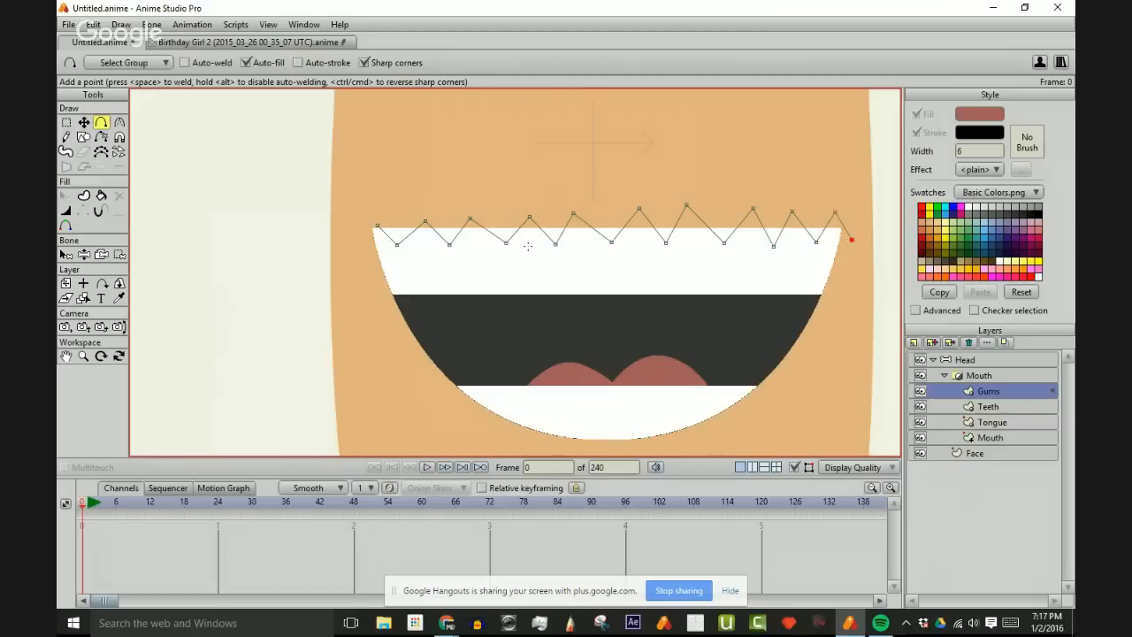
- Close the gum outline with points above the mouth to form a filled shape ending at the zigzag's right end
{"action": "left_click_drag", "start_coordinate": [365, 248], "coordinate": [362, 205]}
{"action": "left_click_drag", "start_coordinate": [362, 205], "coordinate": [579, 195]}
{"action": "left_click_drag", "start_coordinate": [579, 194], "coordinate": [852, 241]}
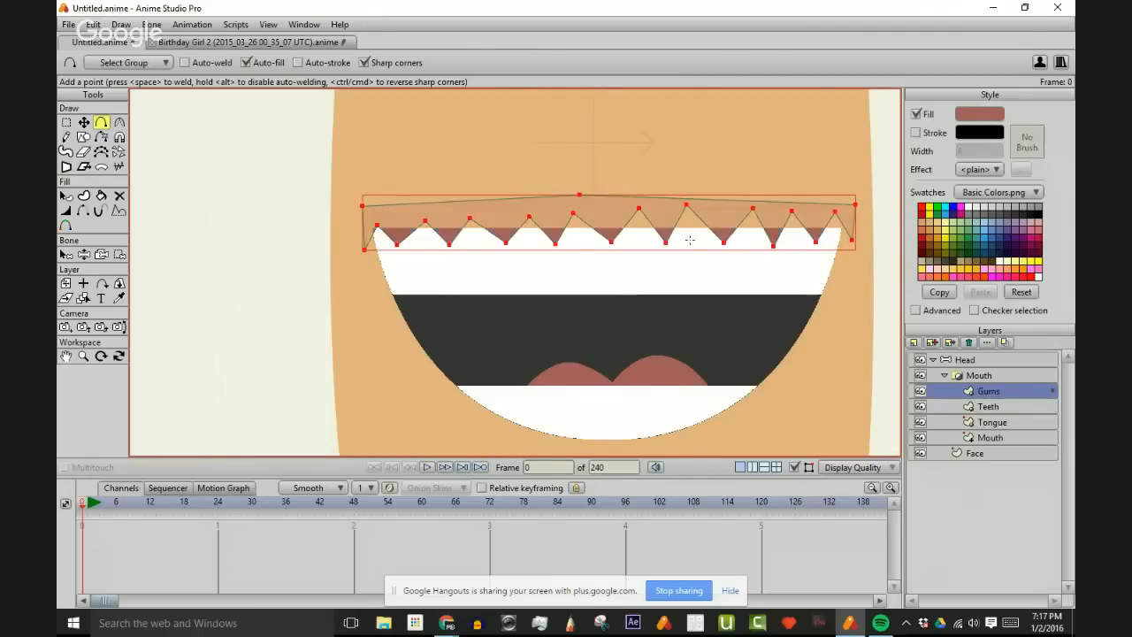
- Round the first five zigzag peaks from the left end of the gum outline with the Curvature tool
{"action": "scroll", "coordinate": [637, 249], "scroll_direction": "up", "scroll_amount": 3}
{"action": "scroll", "coordinate": [620, 235], "scroll_direction": "down", "scroll_amount": 2}
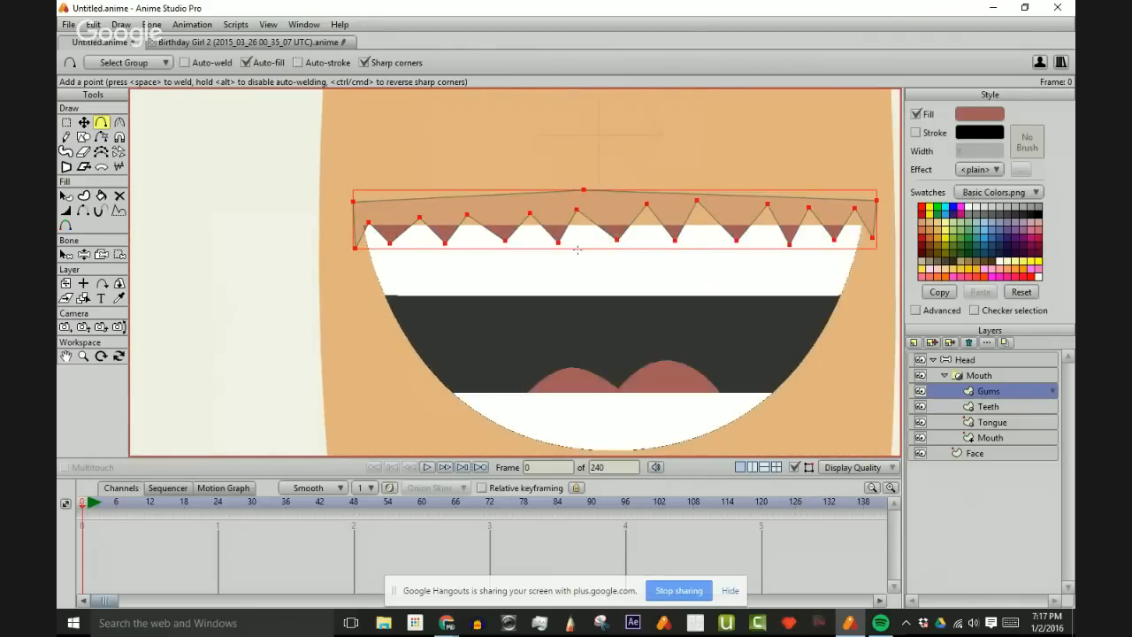
{"action": "scroll", "coordinate": [508, 270], "scroll_direction": "up", "scroll_amount": 2}
{"action": "key", "text": "t"}
{"action": "left_click", "coordinate": [303, 203]}
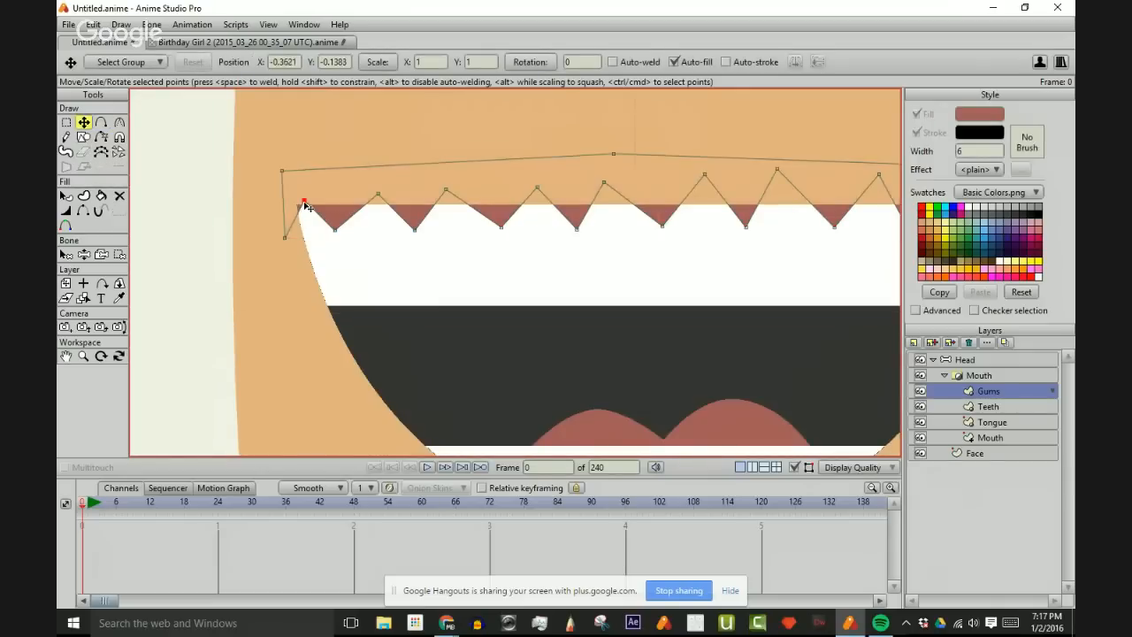
{"action": "key", "text": "c"}
{"action": "left_click_drag", "start_coordinate": [303, 203], "coordinate": [614, 207]}
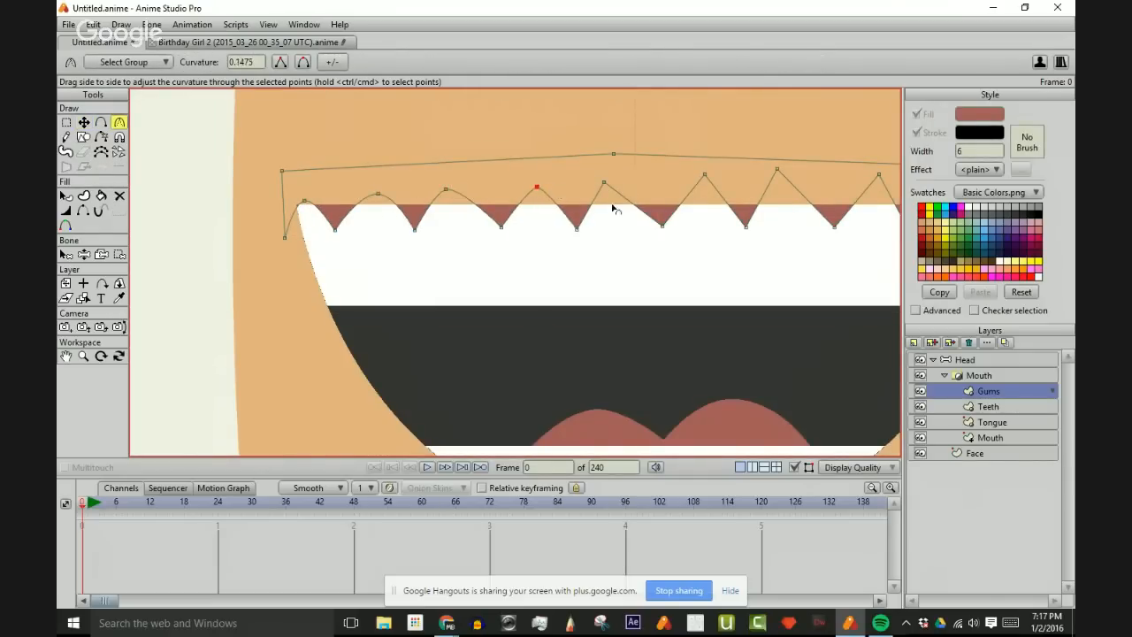
{"action": "left_click_drag", "start_coordinate": [547, 193], "coordinate": [605, 198]}
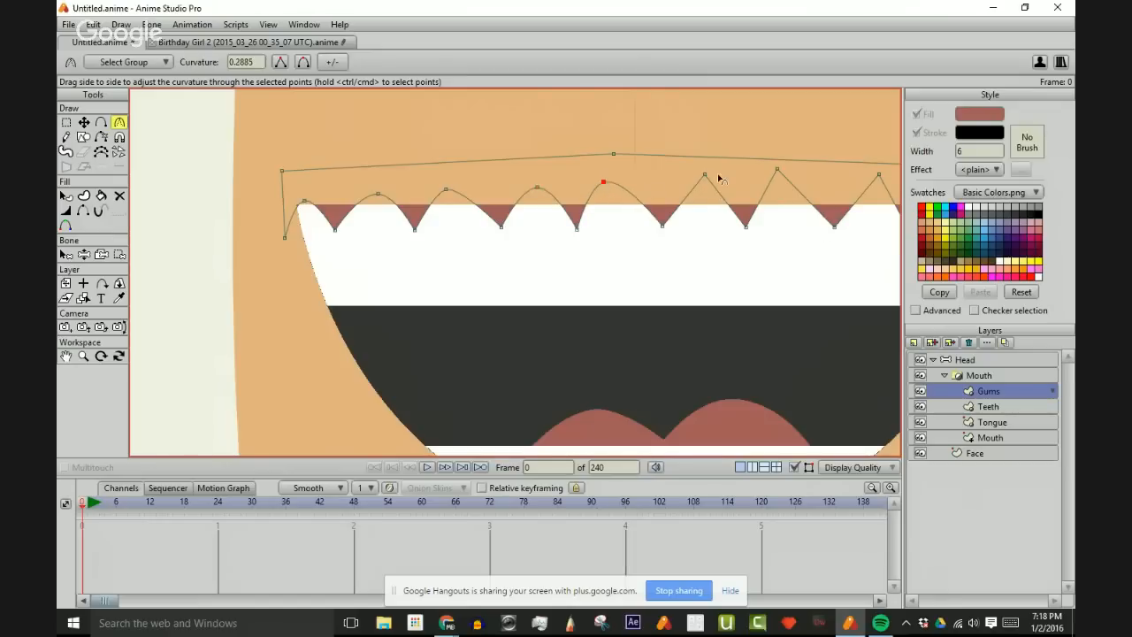
- Round the next four gum peaks towards the right, nudging the second of them slightly down and right to even the scallops
{"action": "left_click_drag", "start_coordinate": [712, 176], "coordinate": [808, 212]}
{"action": "left_click_drag", "start_coordinate": [764, 244], "coordinate": [627, 253]}
{"action": "left_click_drag", "start_coordinate": [558, 196], "coordinate": [689, 211]}
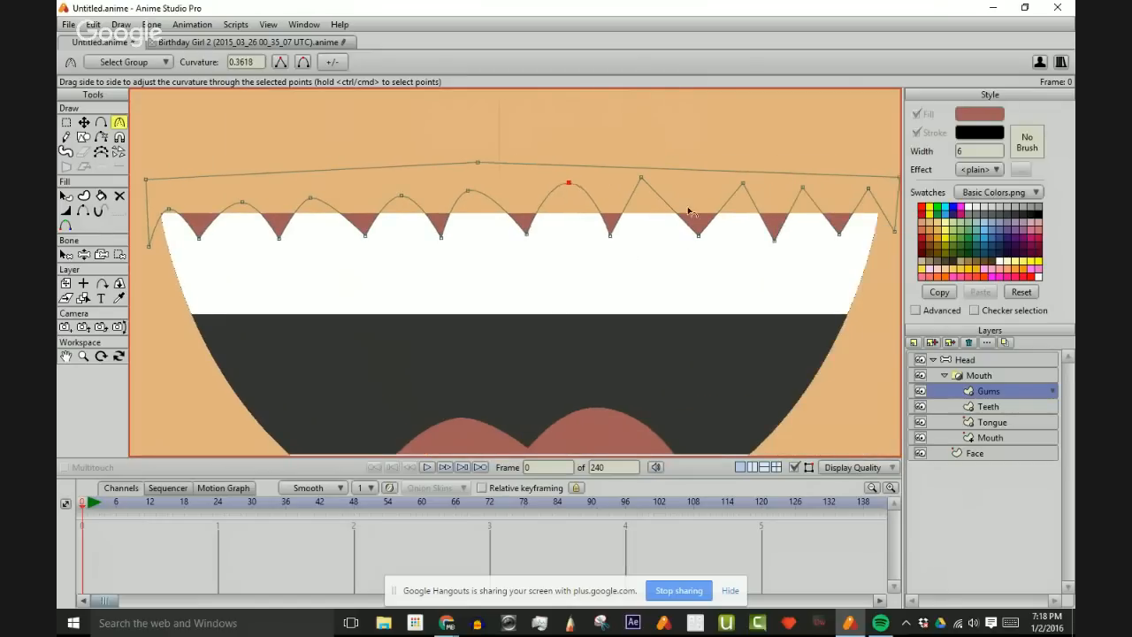
{"action": "left_click_drag", "start_coordinate": [626, 183], "coordinate": [814, 218]}
{"action": "key", "text": "t"}
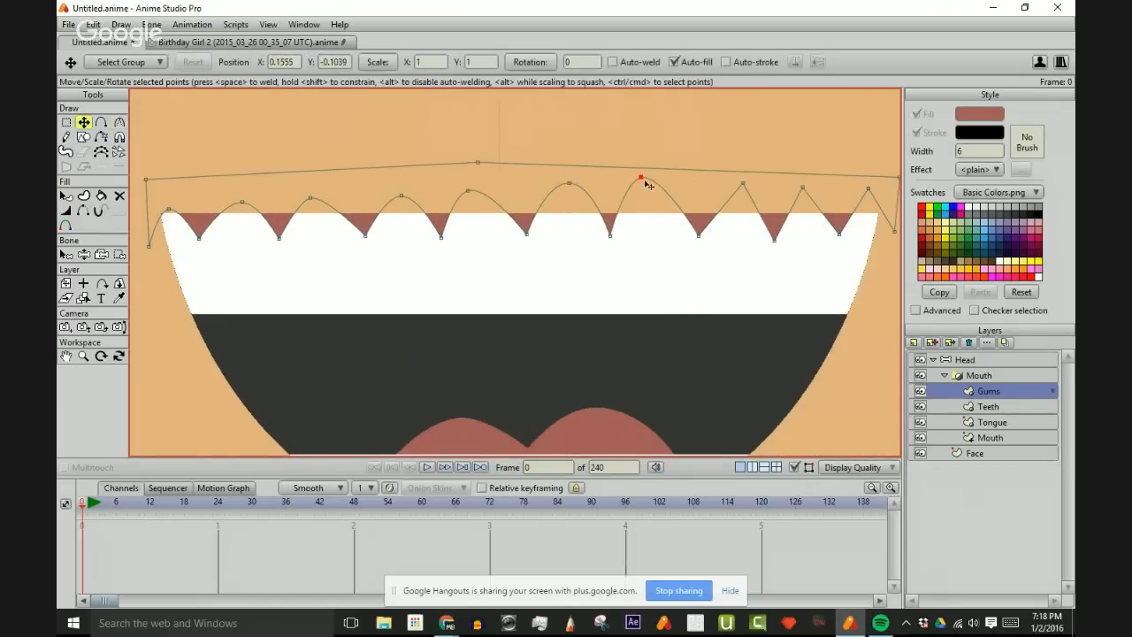
{"action": "left_click_drag", "start_coordinate": [643, 181], "coordinate": [656, 190]}
{"action": "key", "text": "c"}
{"action": "left_click_drag", "start_coordinate": [738, 185], "coordinate": [1026, 260]}
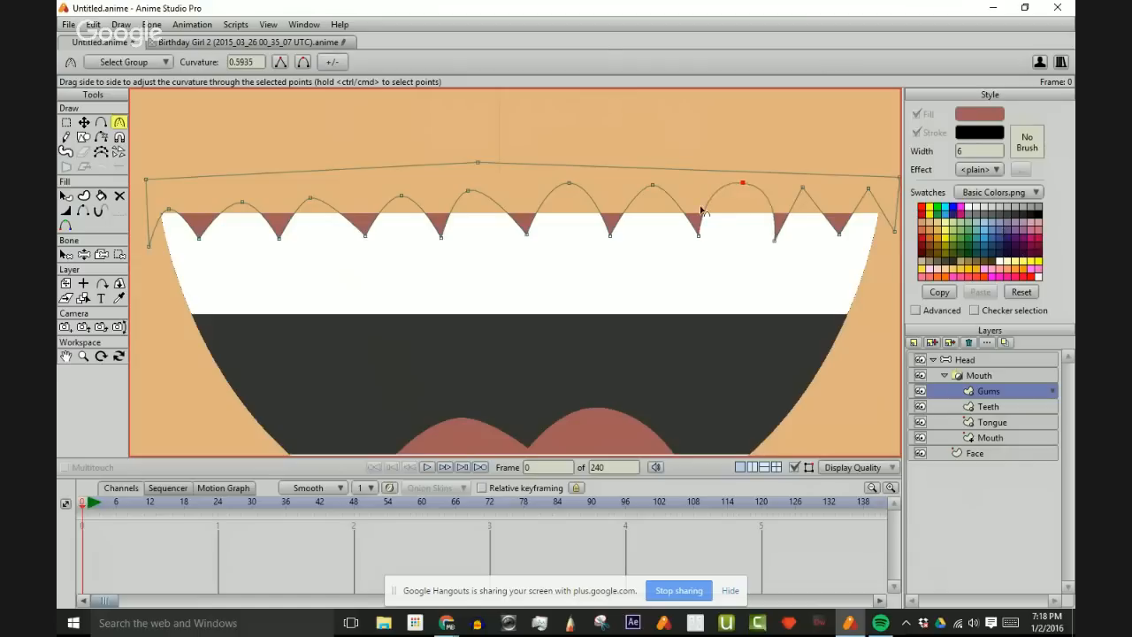
{"action": "left_click_drag", "start_coordinate": [743, 185], "coordinate": [649, 192]}
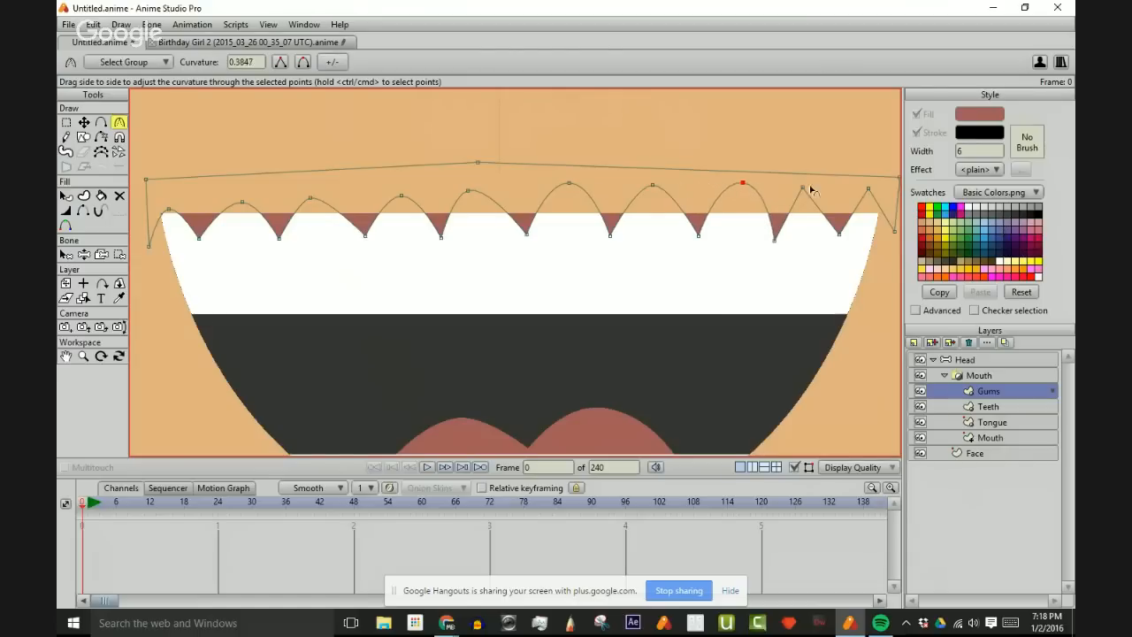
{"action": "left_click_drag", "start_coordinate": [815, 193], "coordinate": [828, 202]}
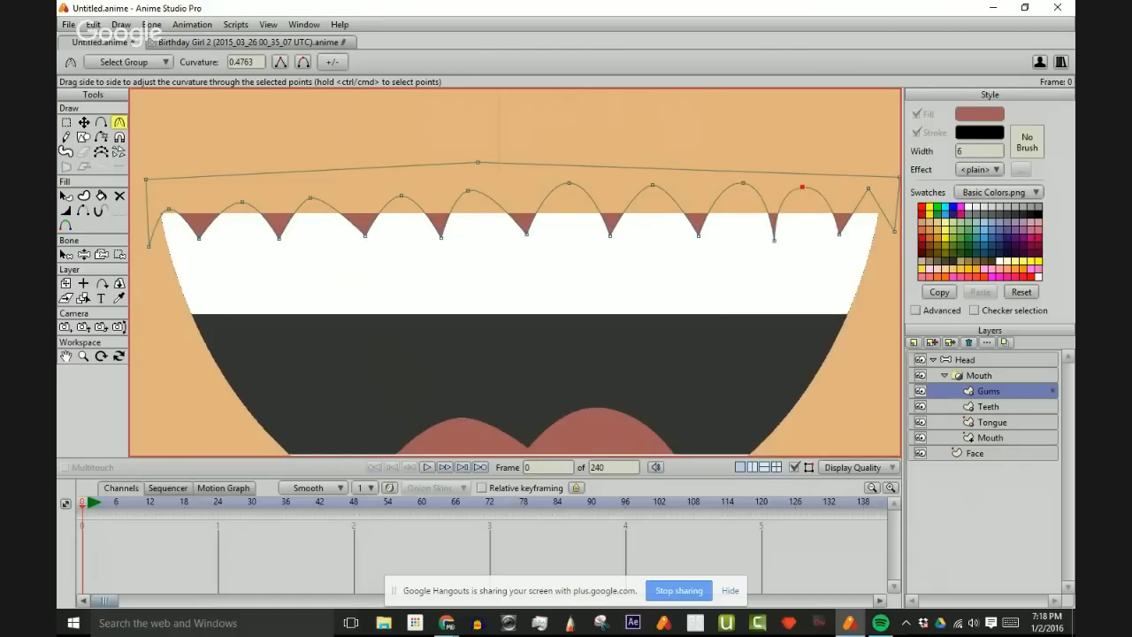
{"action": "left_click", "coordinate": [873, 623]}
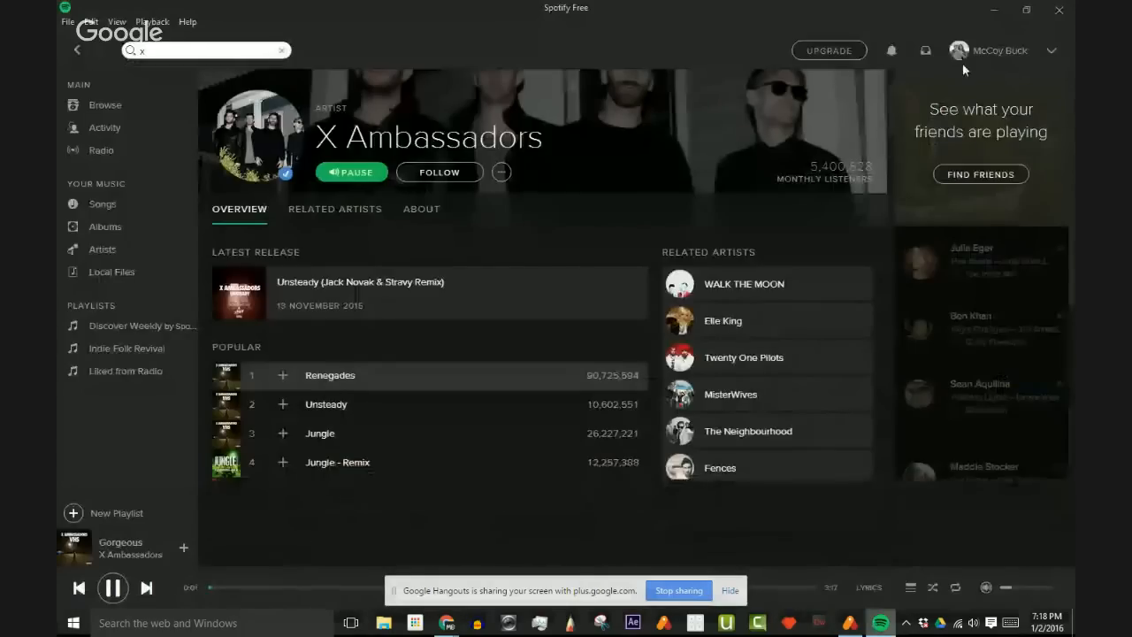
{"action": "left_click", "coordinate": [995, 10]}
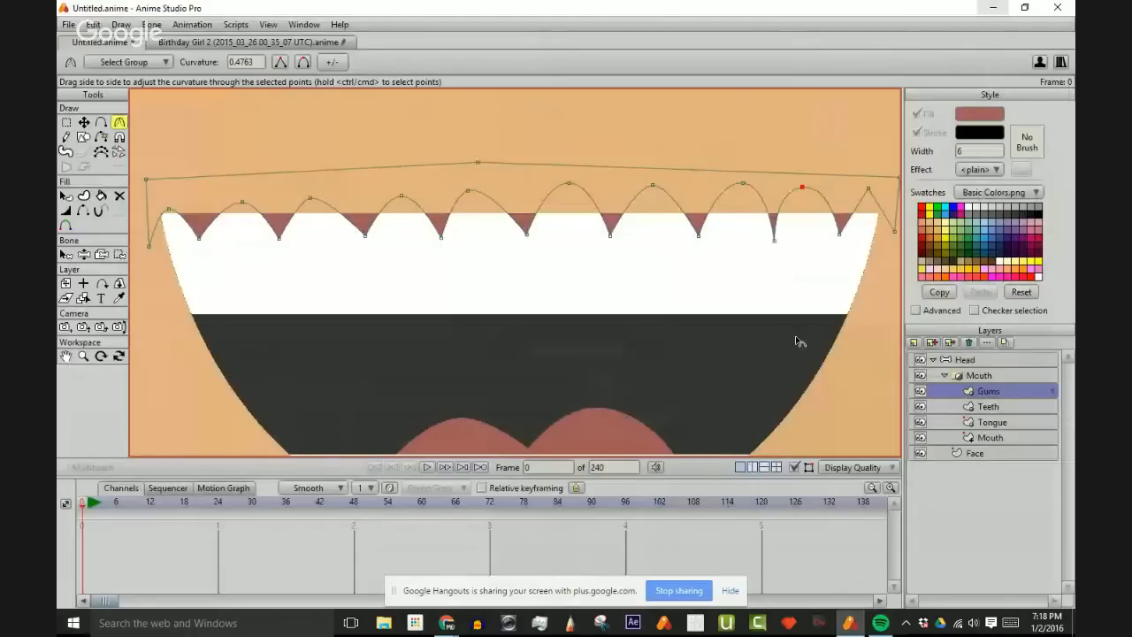
- Round the rightmost peak of the gum outline and nudge the outline's lower right end point slightly
{"action": "scroll", "coordinate": [796, 340], "scroll_direction": "down", "scroll_amount": 1}
{"action": "left_click_drag", "start_coordinate": [778, 199], "coordinate": [875, 221]}
{"action": "key", "text": "t"}
{"action": "left_click_drag", "start_coordinate": [801, 239], "coordinate": [800, 248]}
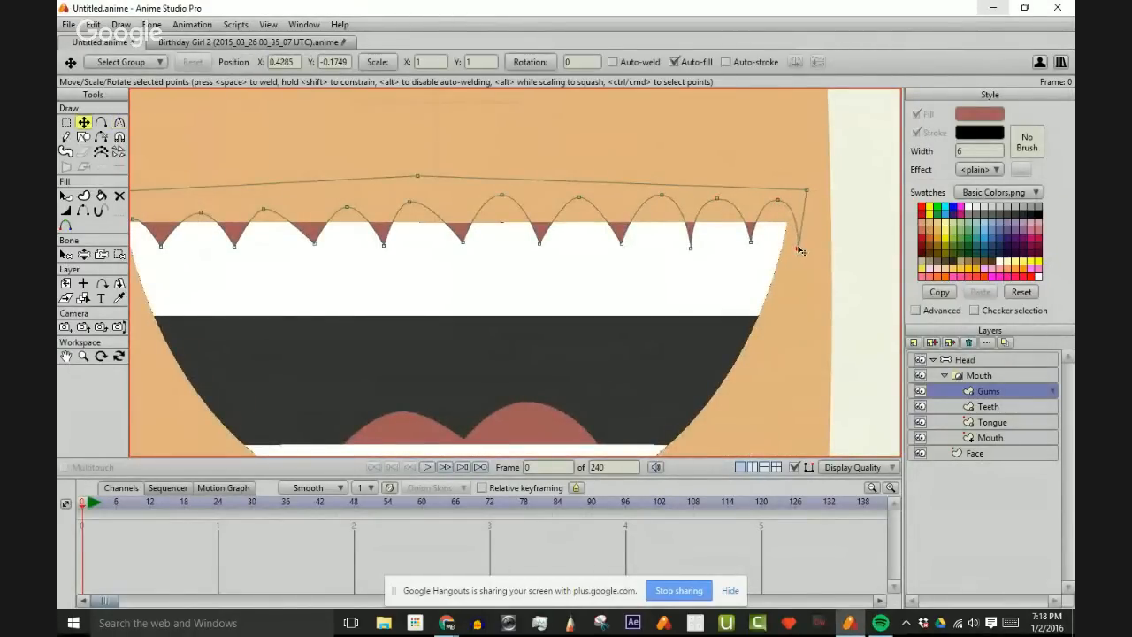
{"action": "scroll", "coordinate": [614, 274], "scroll_direction": "down", "scroll_amount": 1}
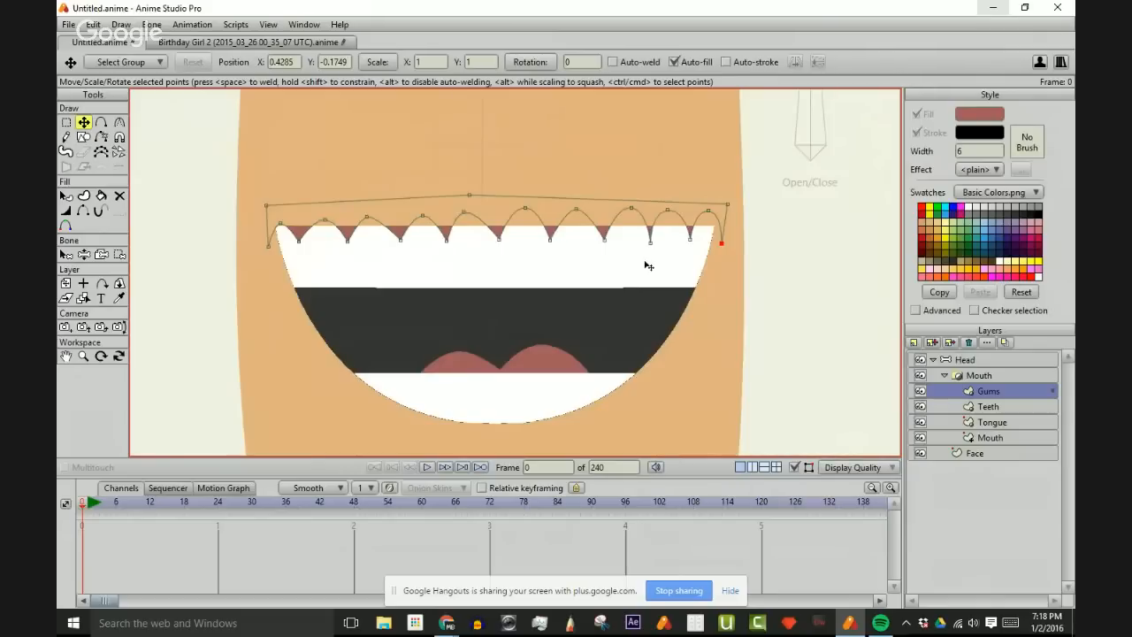
- Duplicate the entire gum shape and flip the copy vertically for the bottom teeth
{"action": "key", "text": "ctrl+a"}
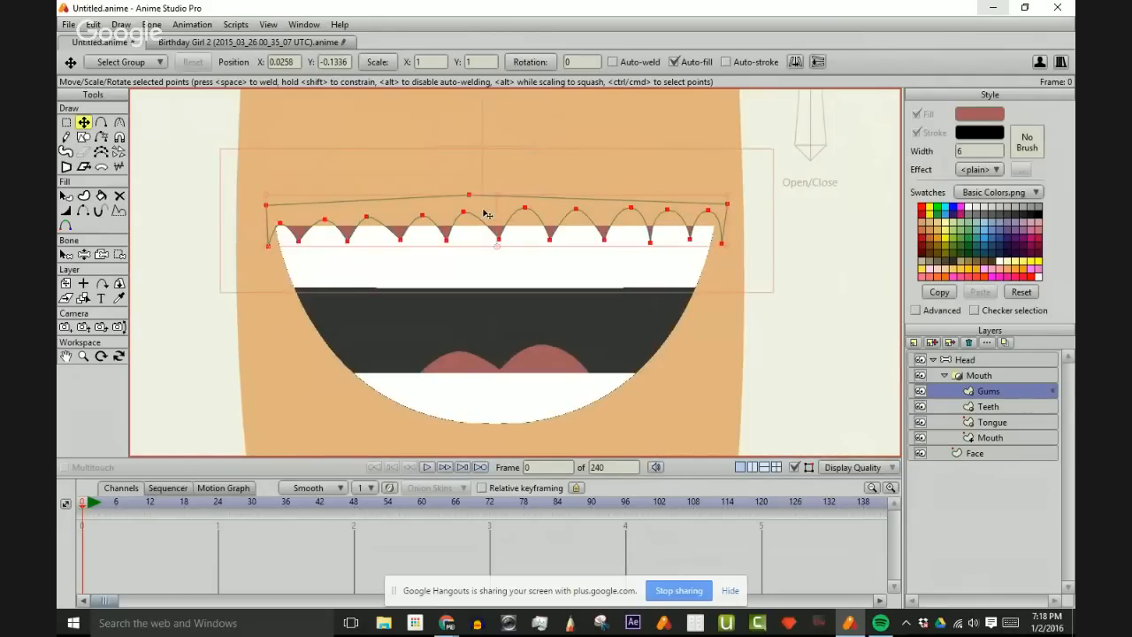
{"action": "key", "text": "Delete"}
{"action": "key", "text": "ctrl+z"}
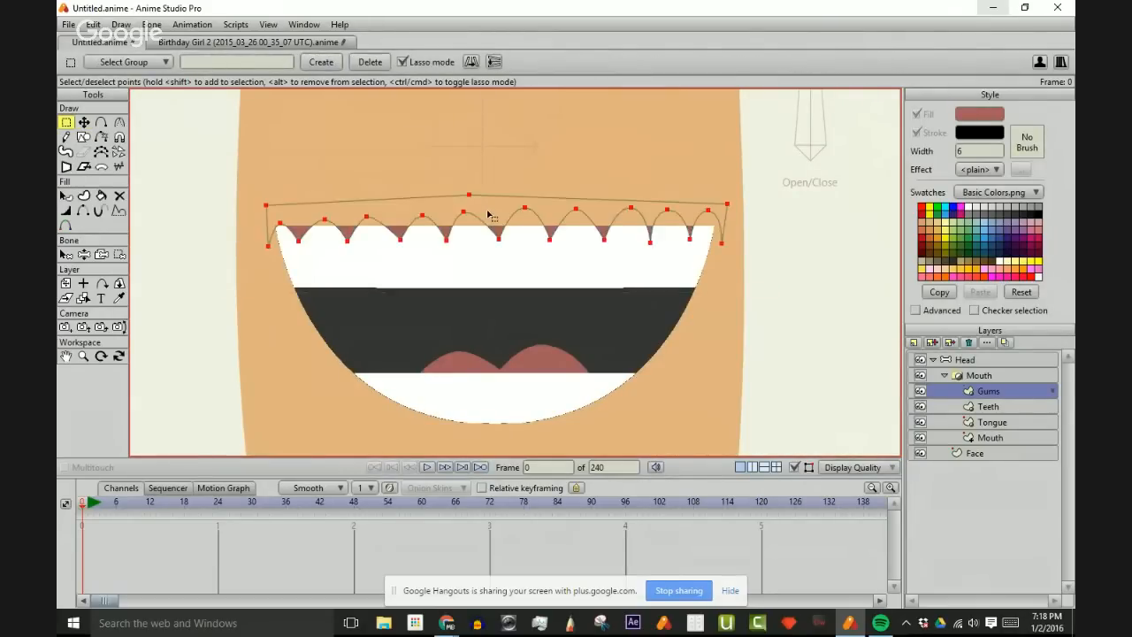
{"action": "key", "text": "t"}
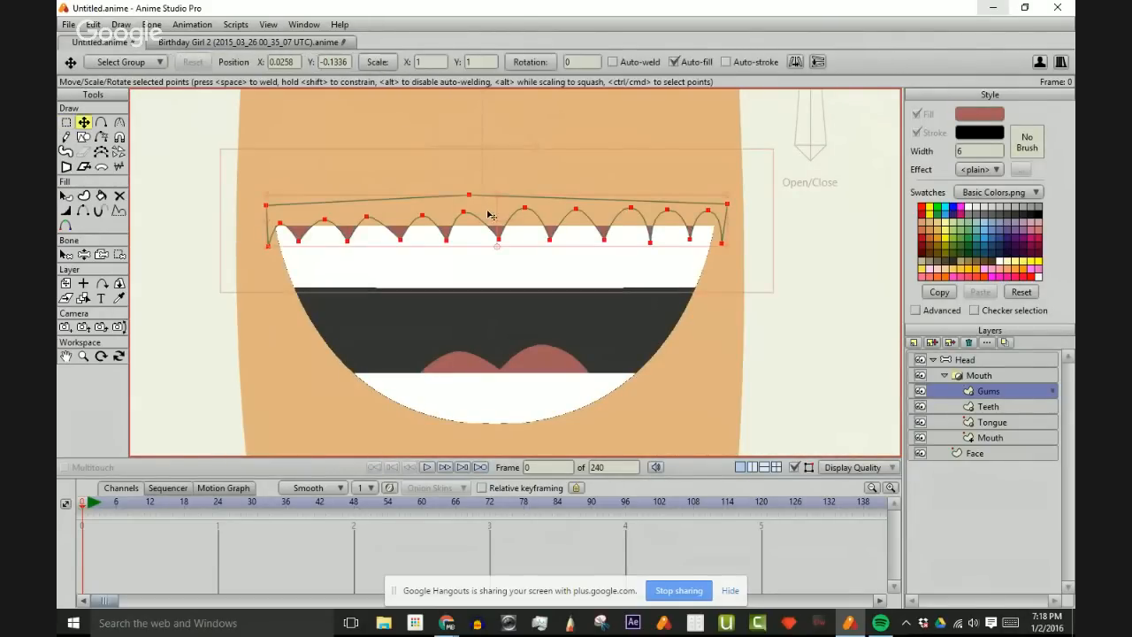
{"action": "left_click", "coordinate": [796, 62]}
{"action": "left_click", "coordinate": [817, 61]}
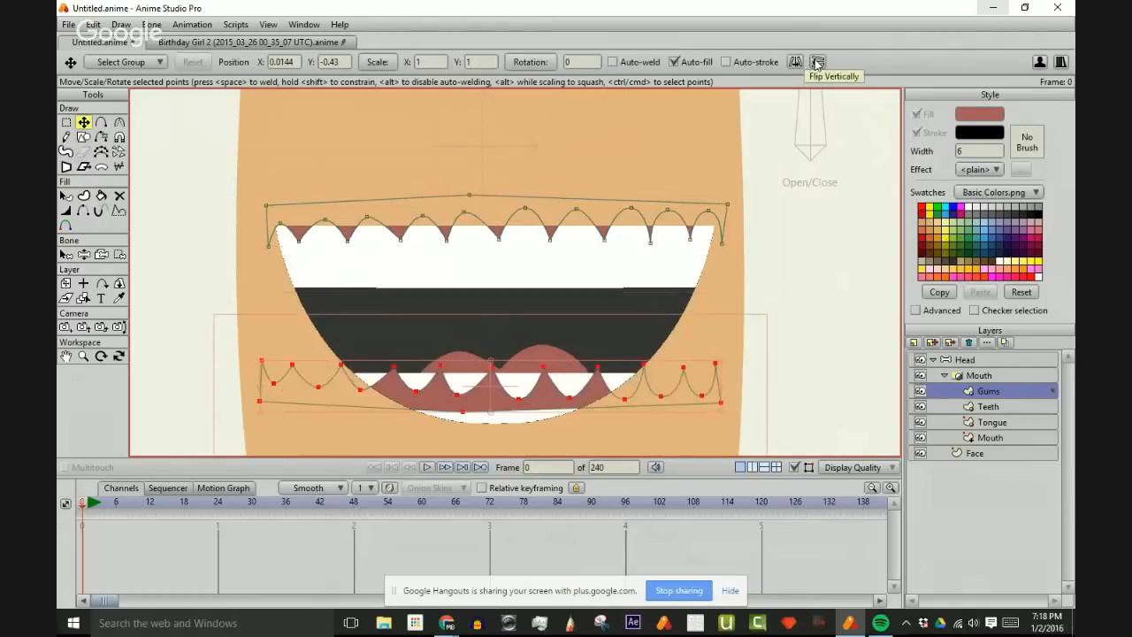
- Flip the copied gums horizontally and position them along the lower edge of the bottom teeth
{"action": "left_click_drag", "start_coordinate": [486, 400], "coordinate": [492, 430]}
{"action": "left_click", "coordinate": [796, 62]}
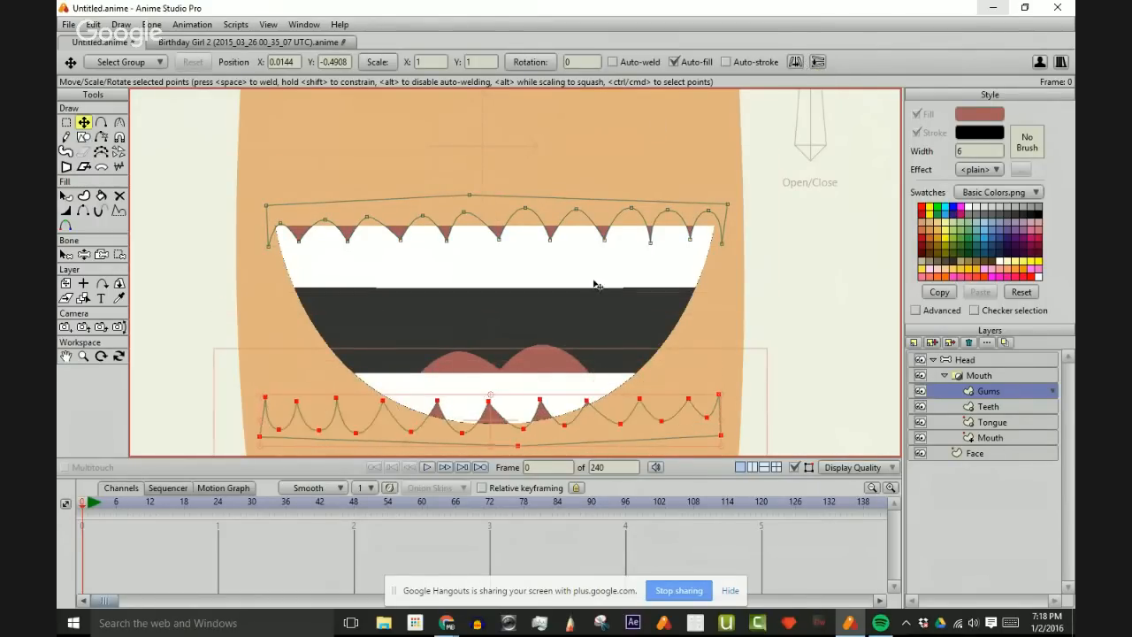
{"action": "left_click_drag", "start_coordinate": [495, 412], "coordinate": [502, 404]}
- Nudge three neighbouring tips of the lower gums, from the middle towards the right, to even them out
{"action": "left_click", "coordinate": [495, 402]}
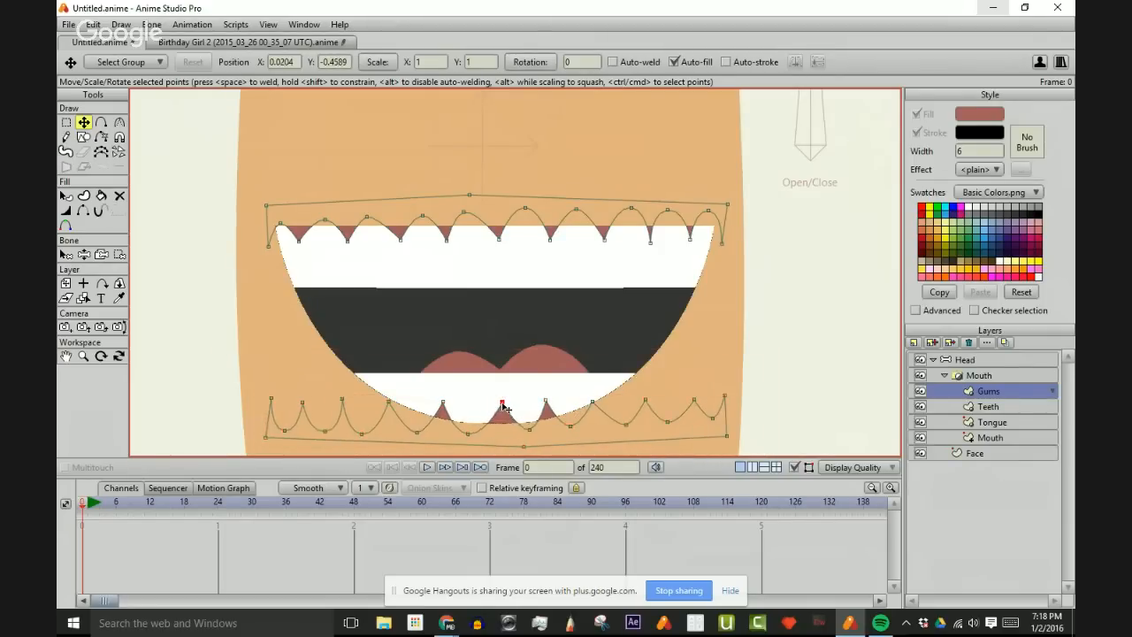
{"action": "left_click", "coordinate": [548, 404]}
{"action": "left_click", "coordinate": [592, 402]}
- Render the current frame with the Mouth layer selected to check the upper and lower gums
{"action": "scroll", "coordinate": [526, 392], "scroll_direction": "down", "scroll_amount": 1}
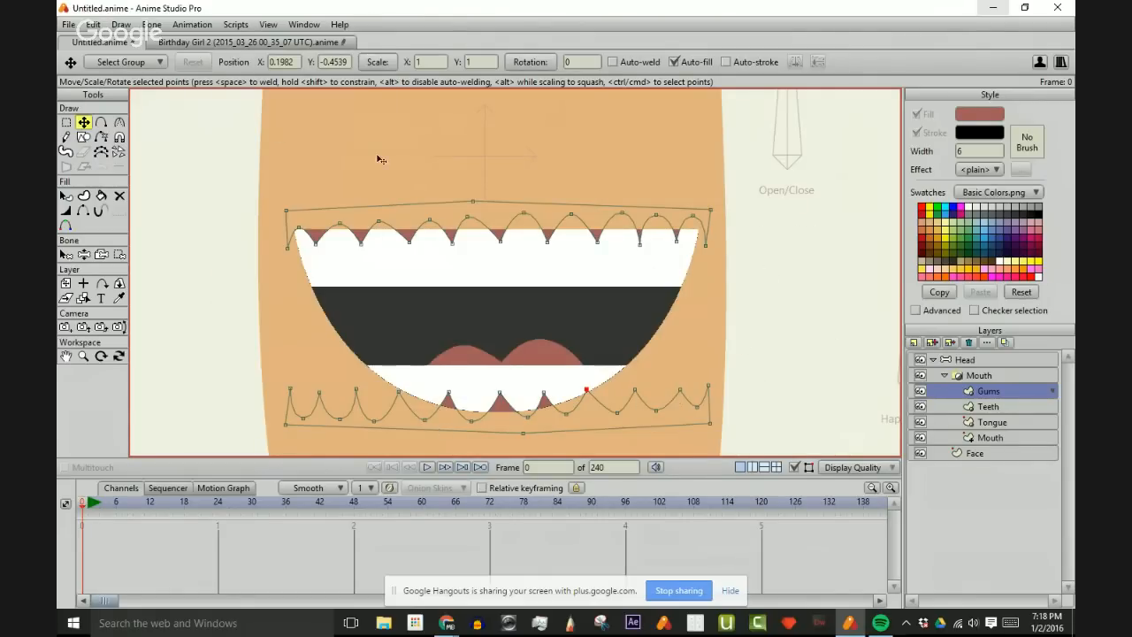
{"action": "scroll", "coordinate": [424, 185], "scroll_direction": "down", "scroll_amount": 1}
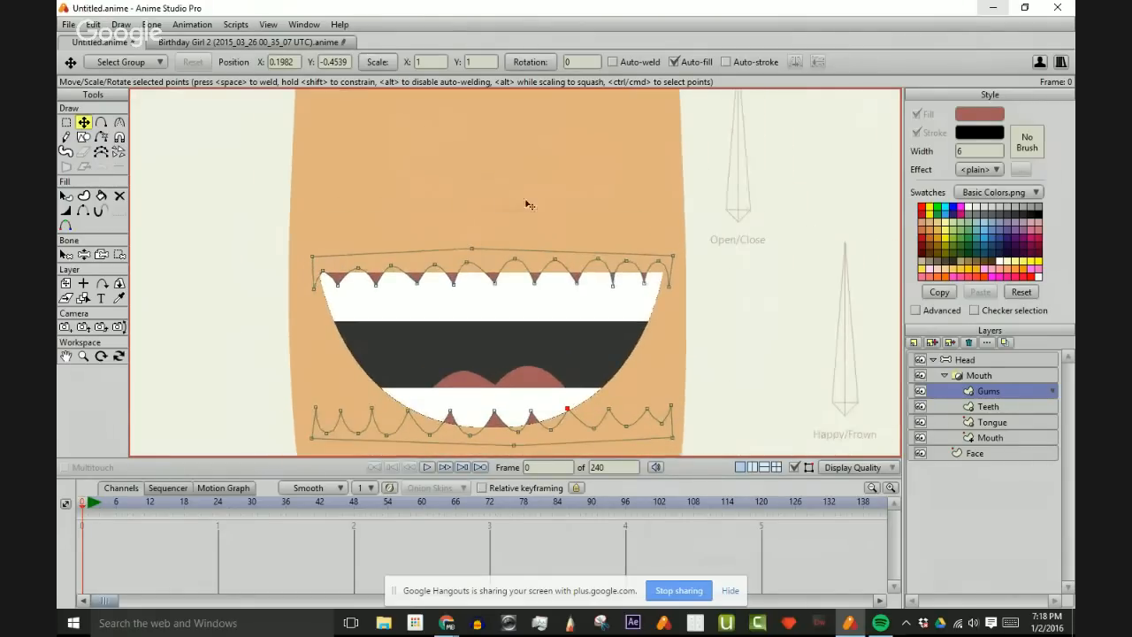
{"action": "scroll", "coordinate": [556, 223], "scroll_direction": "down", "scroll_amount": 2}
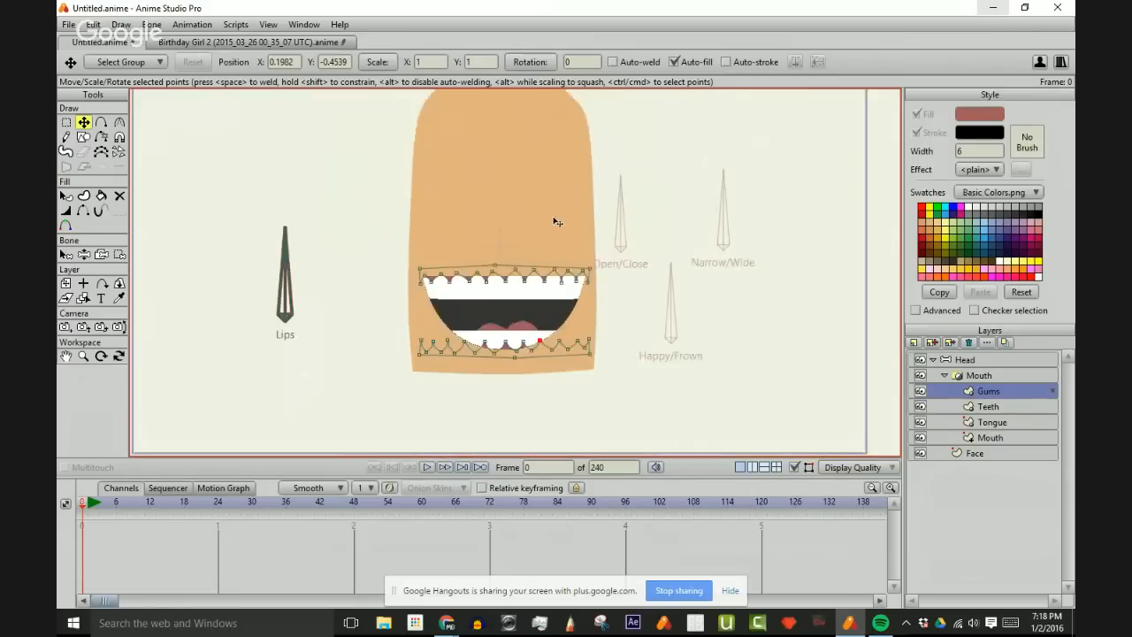
{"action": "scroll", "coordinate": [556, 222], "scroll_direction": "up", "scroll_amount": 1}
{"action": "scroll", "coordinate": [557, 222], "scroll_direction": "up", "scroll_amount": 1}
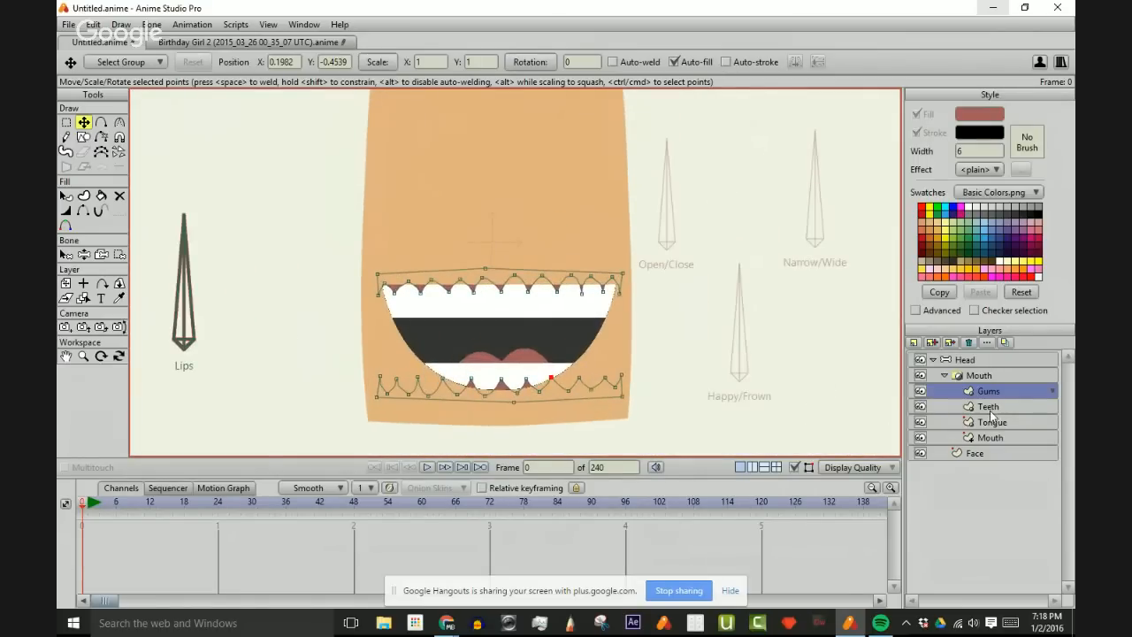
{"action": "left_click", "coordinate": [979, 375]}
{"action": "scroll", "coordinate": [689, 283], "scroll_direction": "down", "scroll_amount": 1}
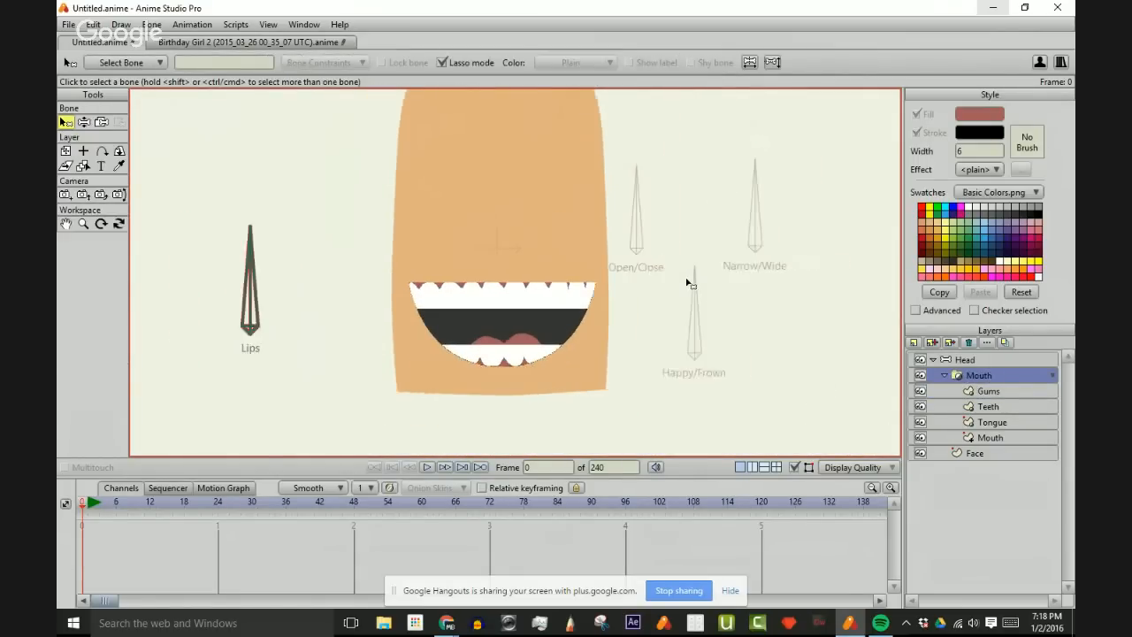
{"action": "scroll", "coordinate": [687, 280], "scroll_direction": "up", "scroll_amount": 1}
{"action": "key", "text": "ctrl+r"}
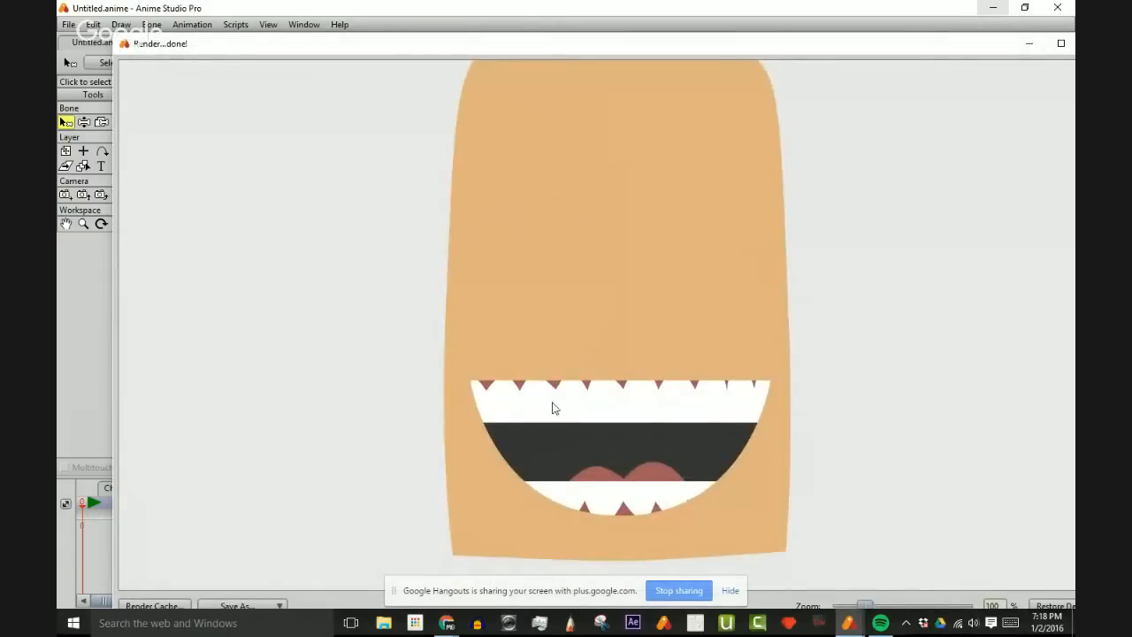
{"action": "double_click", "coordinate": [911, 49]}
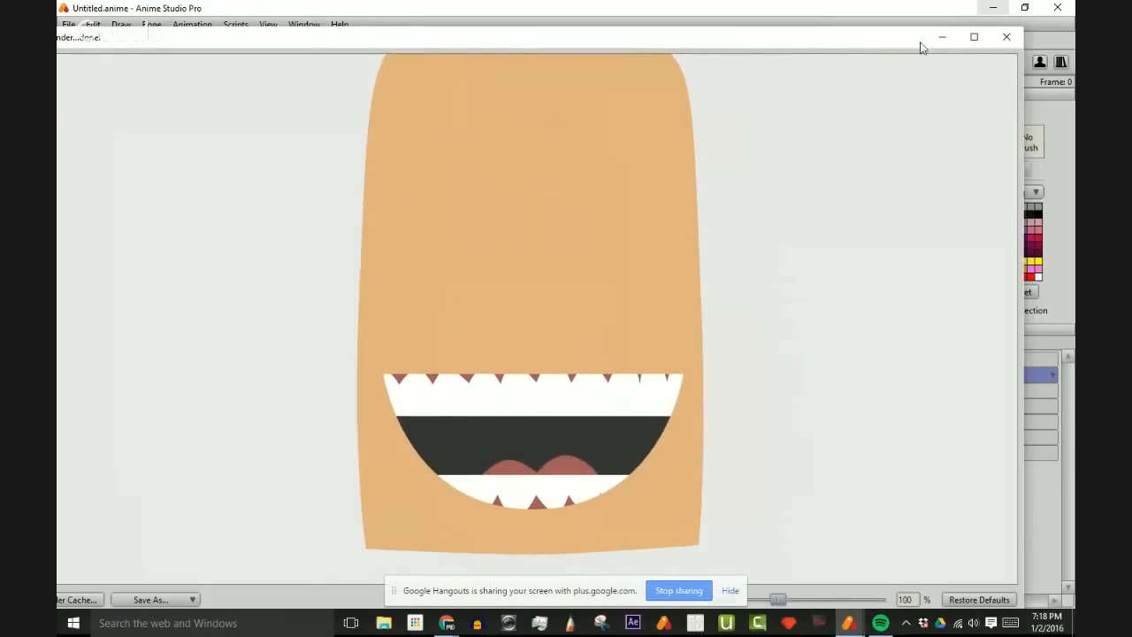
{"action": "left_click", "coordinate": [1005, 35]}
- Examine the bone dials in the Birthday Girl 2 reference file, and return to the untitled face document
{"action": "scroll", "coordinate": [630, 255], "scroll_direction": "up", "scroll_amount": 3}
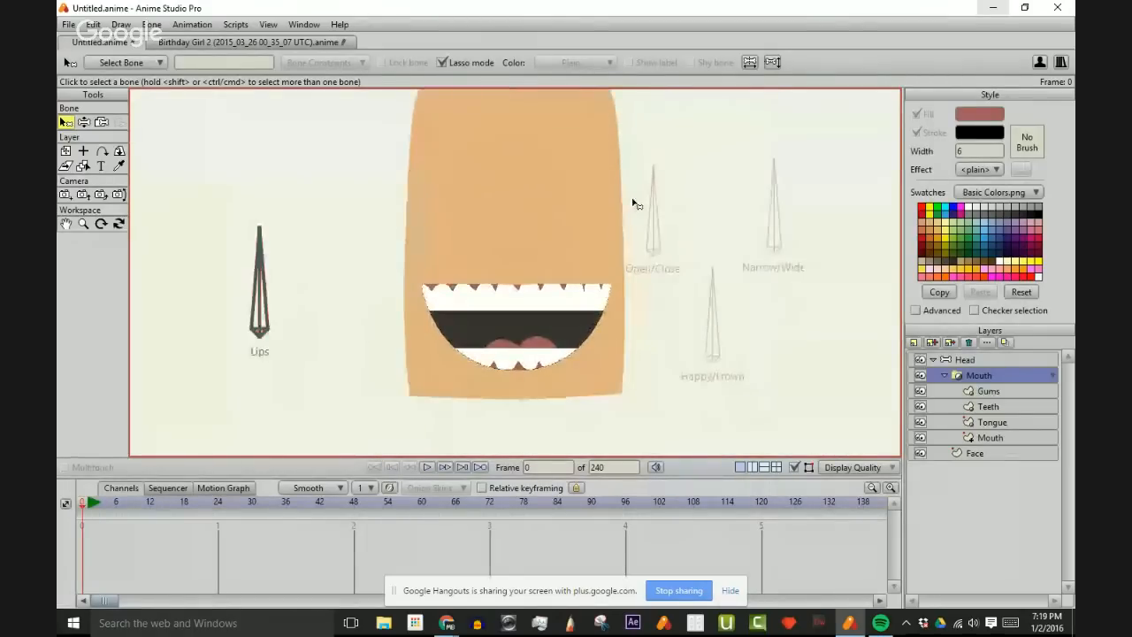
{"action": "left_click", "coordinate": [221, 42]}
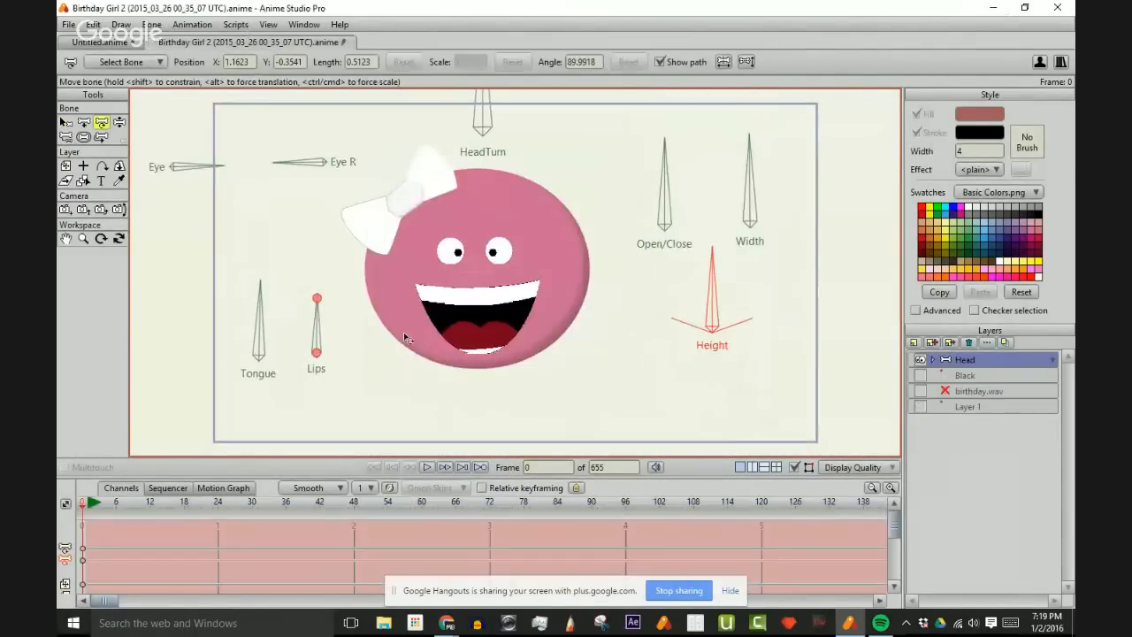
{"action": "left_click", "coordinate": [99, 42]}
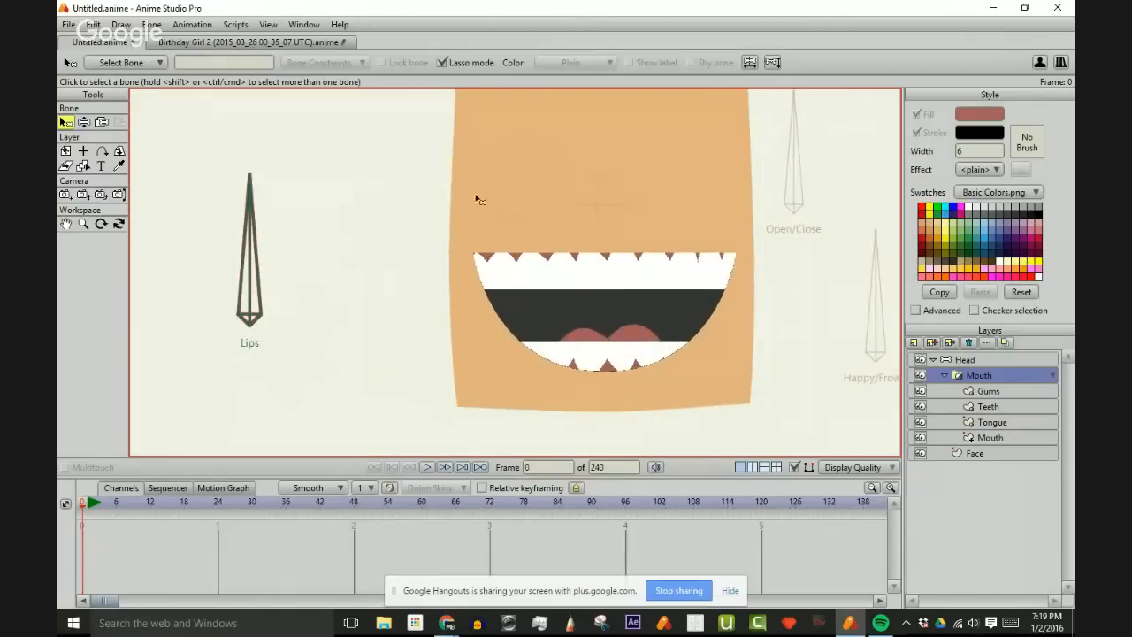
- Add a vertical bone on the Head layer between the Lips dial and the face, and name it tongue
{"action": "left_click", "coordinate": [965, 360]}
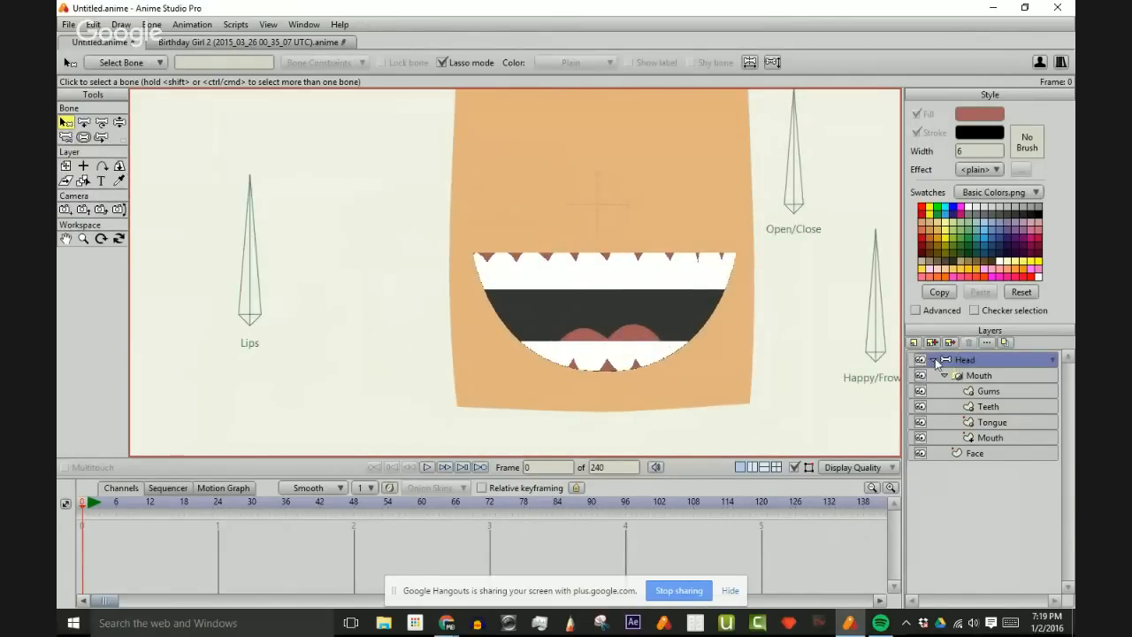
{"action": "left_click", "coordinate": [933, 360]}
{"action": "key", "text": "a"}
{"action": "mouse_move", "coordinate": [348, 319]}
{"action": "left_mouse_down"}
{"action": "mouse_move", "coordinate": [336, 215]}
{"action": "mouse_move", "coordinate": [349, 206]}
{"action": "left_mouse_up"}
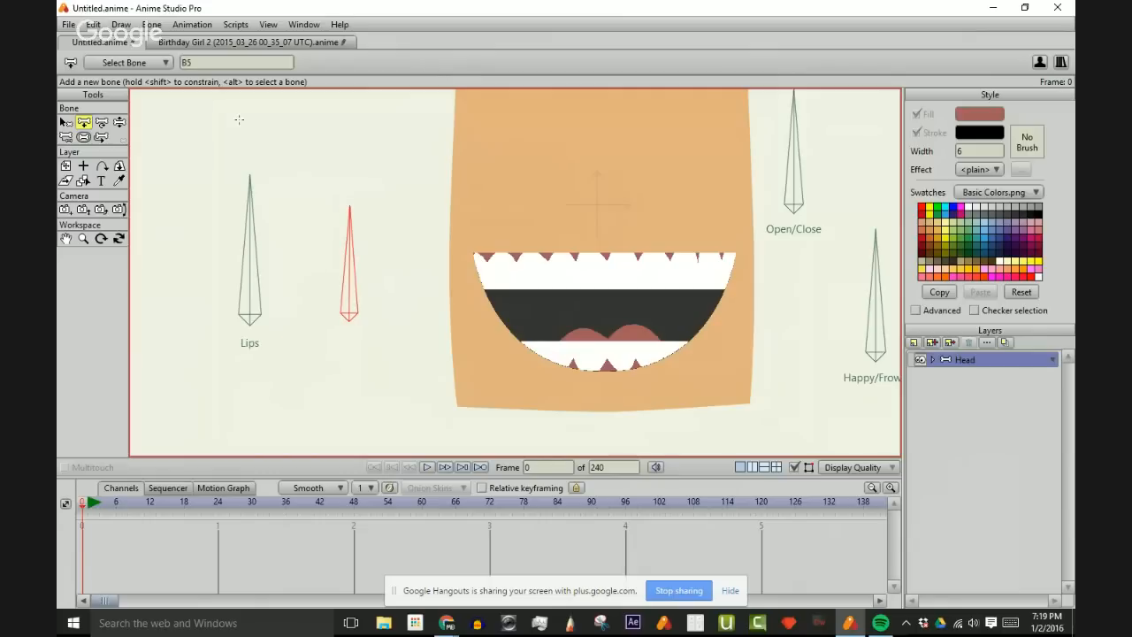
{"action": "double_click", "coordinate": [205, 67]}
{"action": "type", "text": "tongue"}
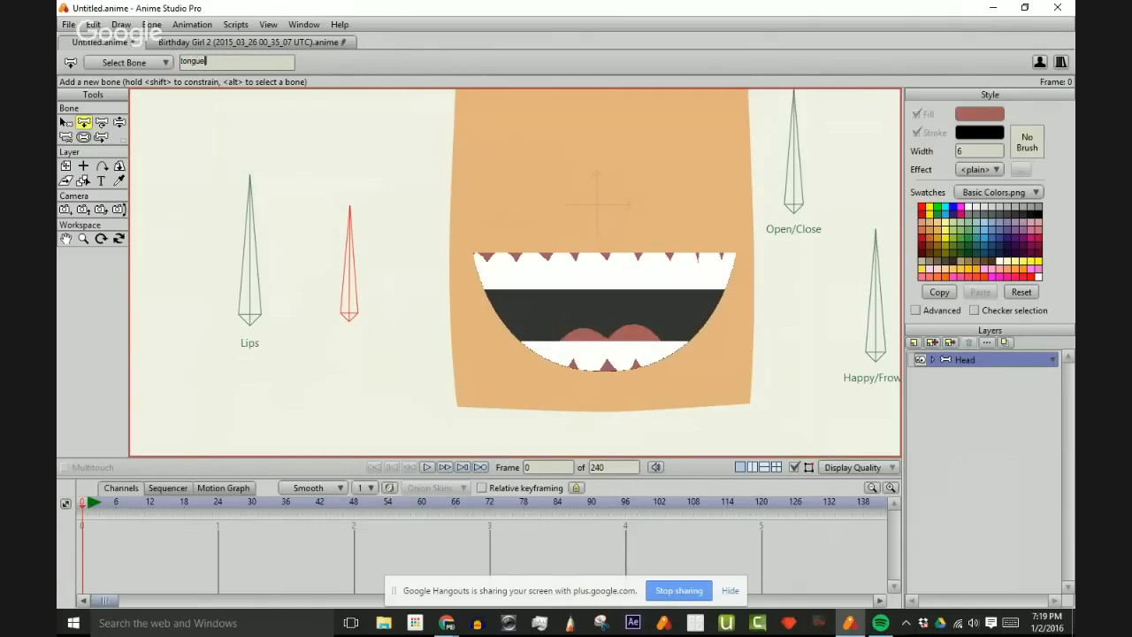
{"action": "key", "text": "Return"}
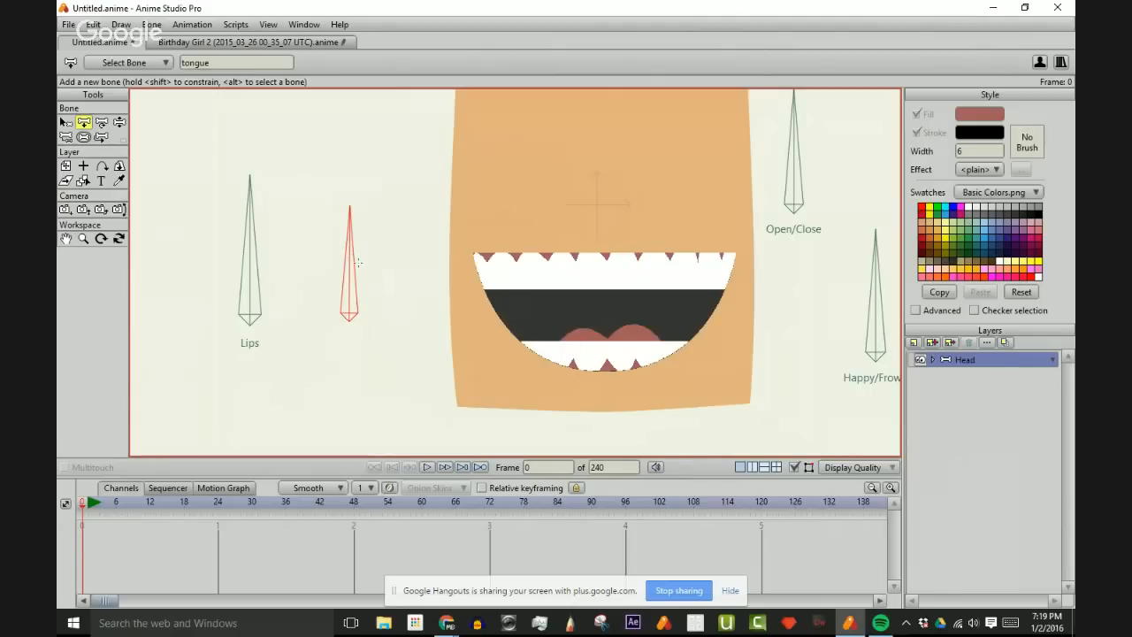
- Make the tongue bone a smart bone dial with the minimum angle cleared, maximum 50 and 24 frames, and return to the Mainline action
{"action": "key", "text": "b"}
{"action": "left_click", "coordinate": [157, 24]}
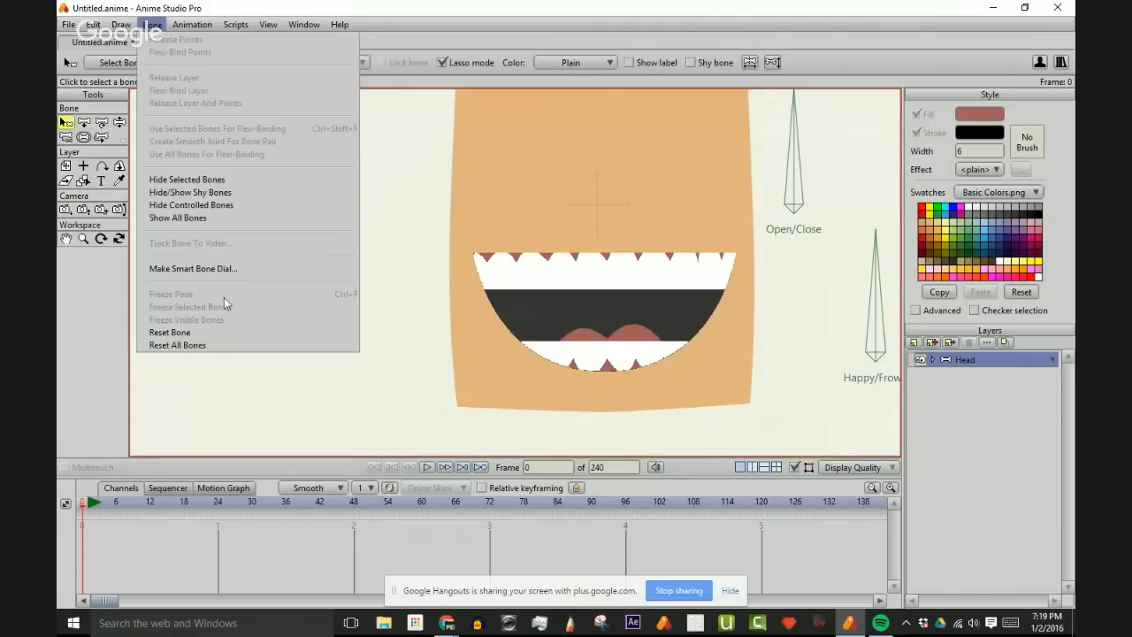
{"action": "left_click", "coordinate": [227, 270]}
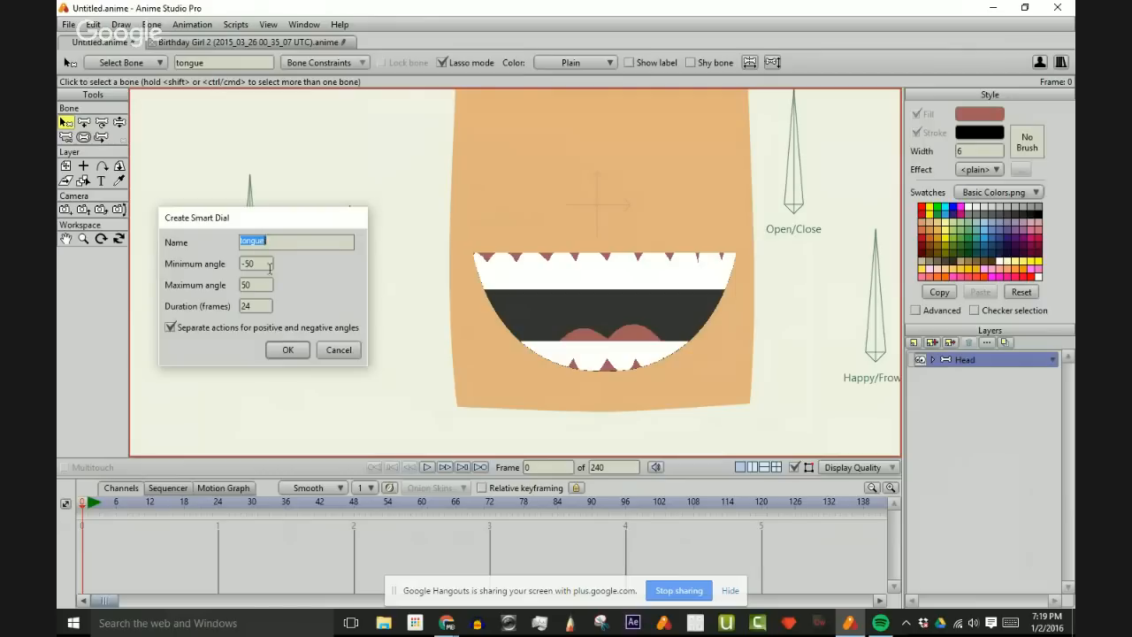
{"action": "left_click_drag", "start_coordinate": [270, 267], "coordinate": [213, 277]}
{"action": "key", "text": "BackSpace"}
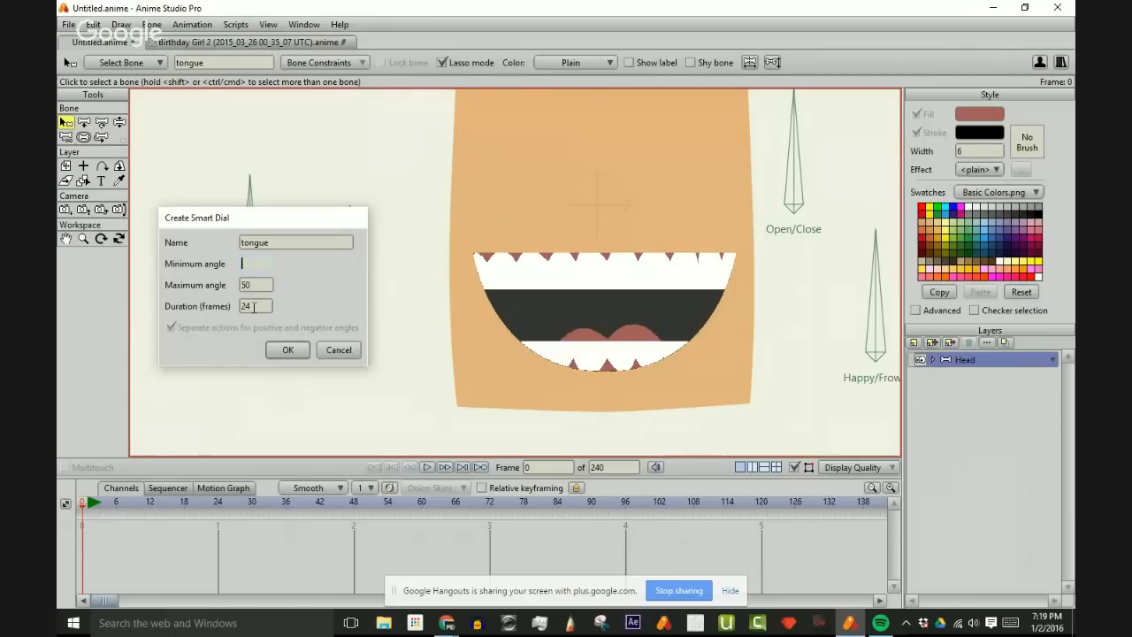
{"action": "left_click", "coordinate": [288, 351]}
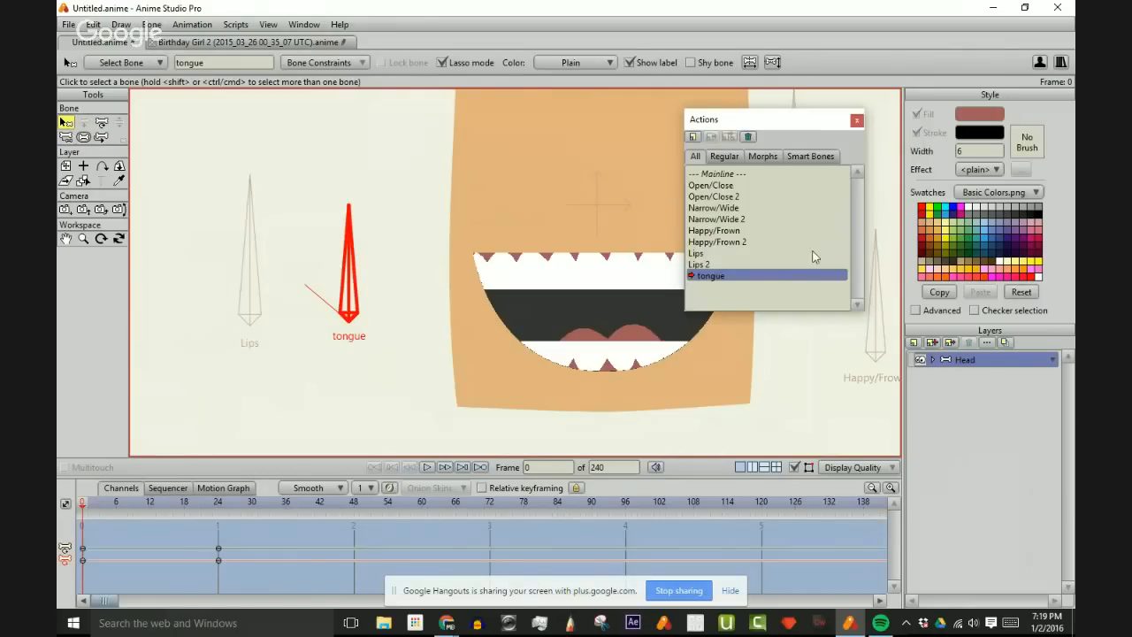
{"action": "left_click", "coordinate": [759, 172]}
{"action": "left_click", "coordinate": [857, 119]}
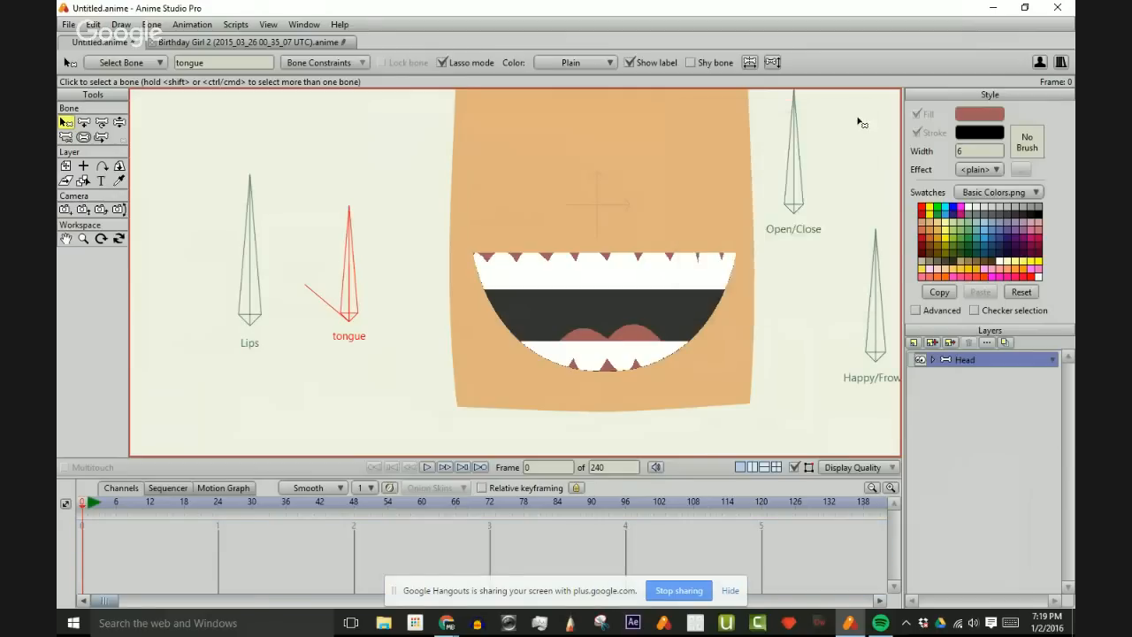
{"action": "scroll", "coordinate": [665, 312], "scroll_direction": "down", "scroll_amount": 3}
{"action": "scroll", "coordinate": [665, 312], "scroll_direction": "up", "scroll_amount": 1}
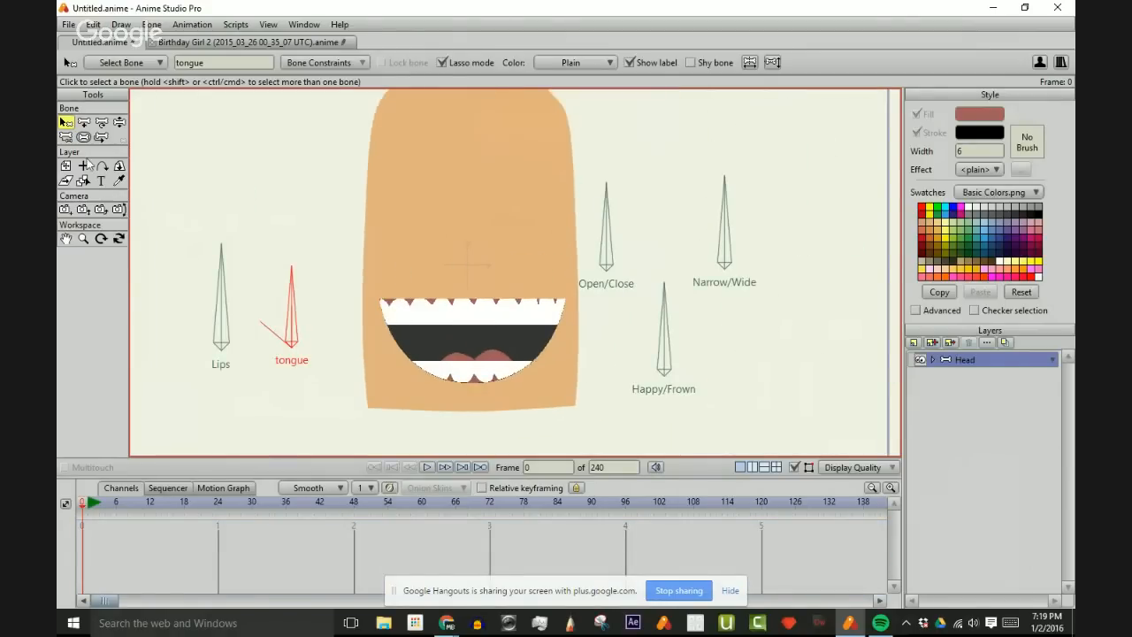
{"action": "left_click", "coordinate": [65, 138]}
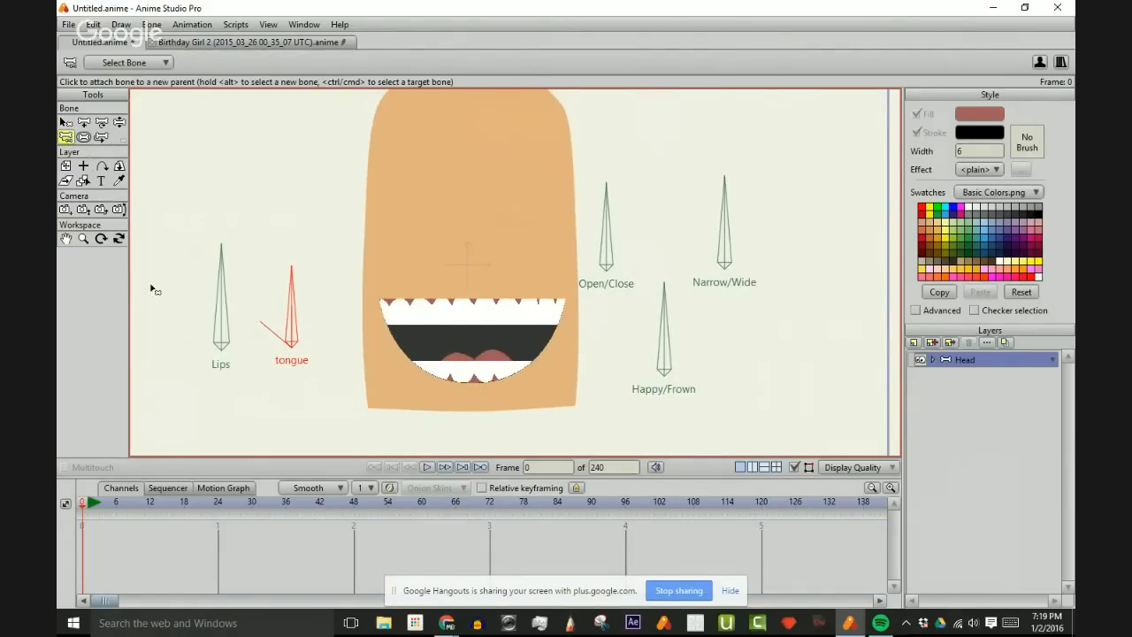
{"action": "left_click", "coordinate": [67, 122]}
{"action": "scroll", "coordinate": [611, 389], "scroll_direction": "down", "scroll_amount": 2}
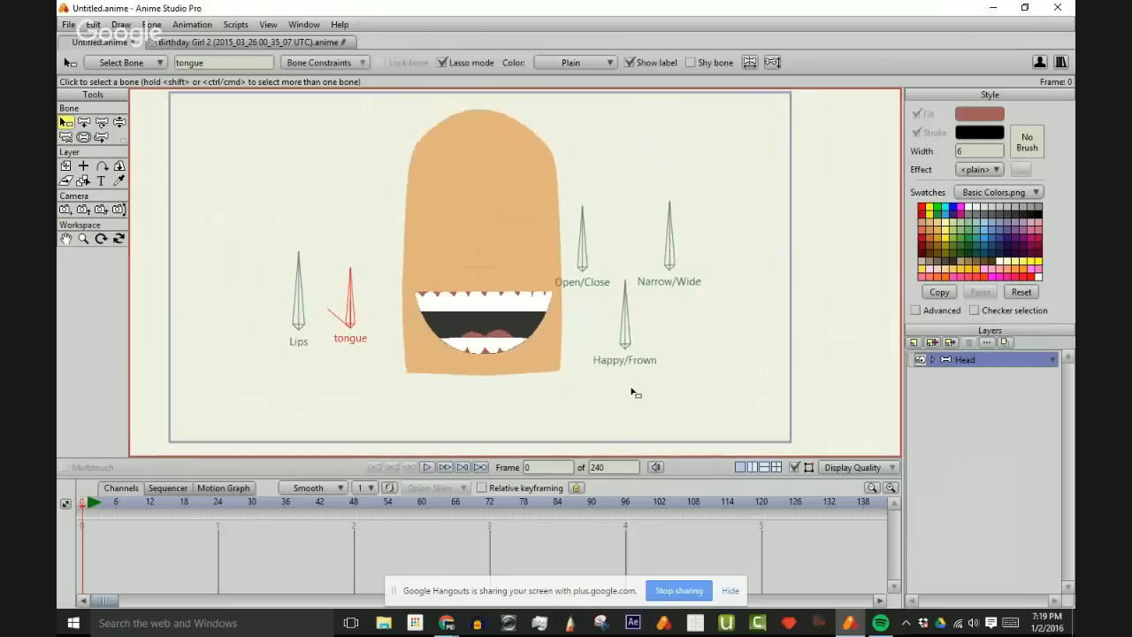
{"action": "scroll", "coordinate": [613, 343], "scroll_direction": "up", "scroll_amount": 1}
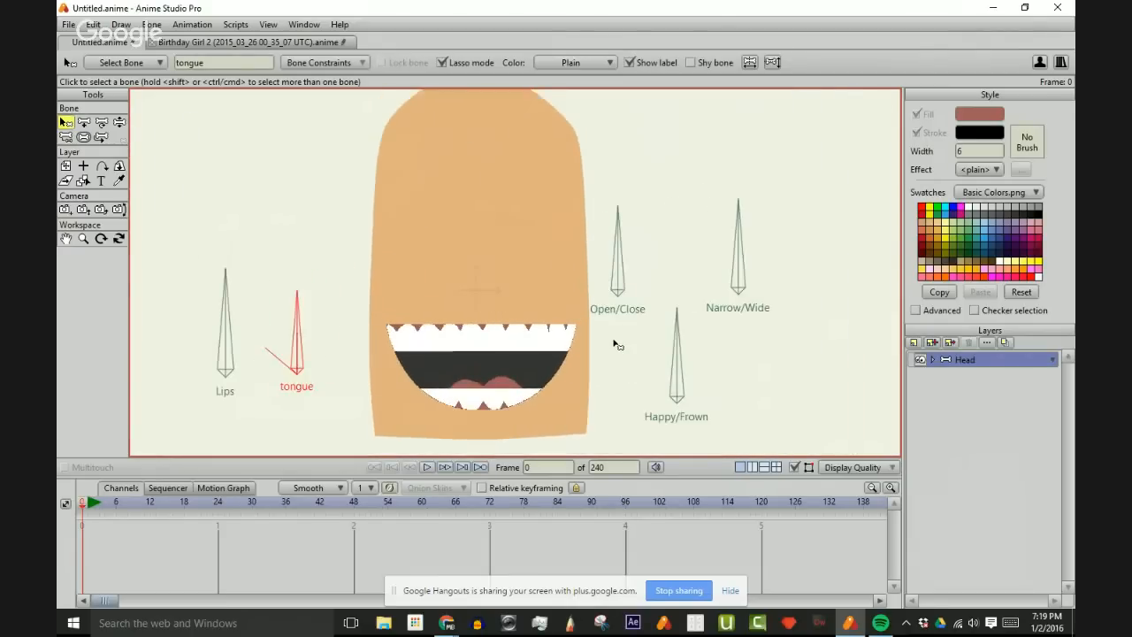
{"action": "scroll", "coordinate": [619, 358], "scroll_direction": "down", "scroll_amount": 1}
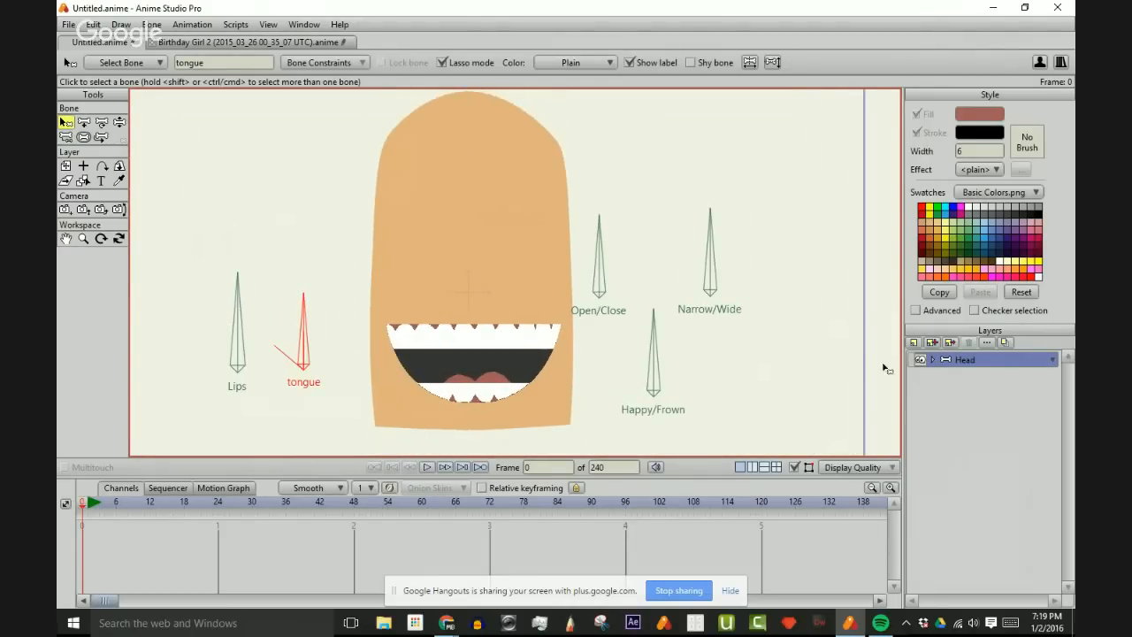
- Draw a small dark grey filled circle as an eye on the Face layer, above one end of the mouth
{"action": "left_click", "coordinate": [930, 360]}
{"action": "left_click", "coordinate": [971, 453]}
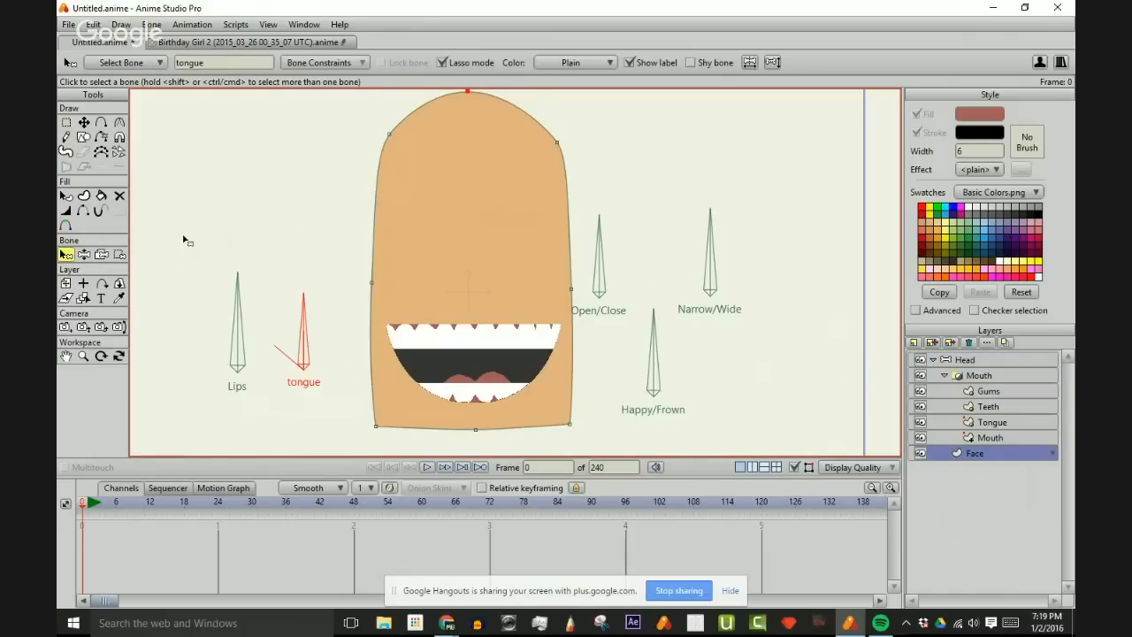
{"action": "left_click", "coordinate": [84, 124]}
{"action": "left_click", "coordinate": [83, 137]}
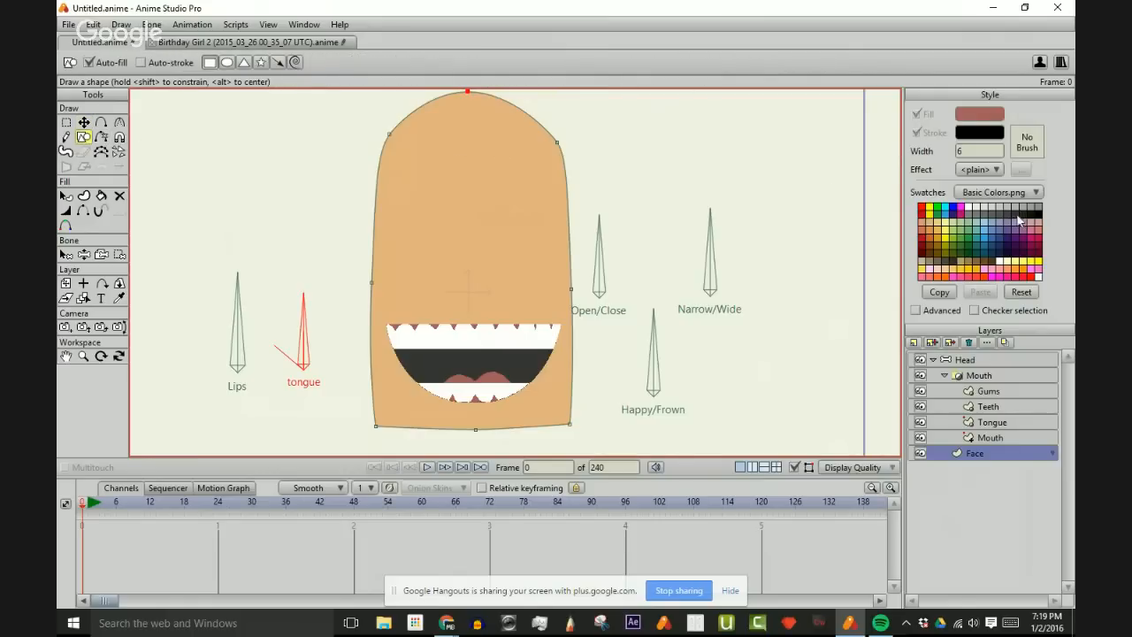
{"action": "left_click", "coordinate": [1017, 217]}
{"action": "left_click", "coordinate": [227, 62]}
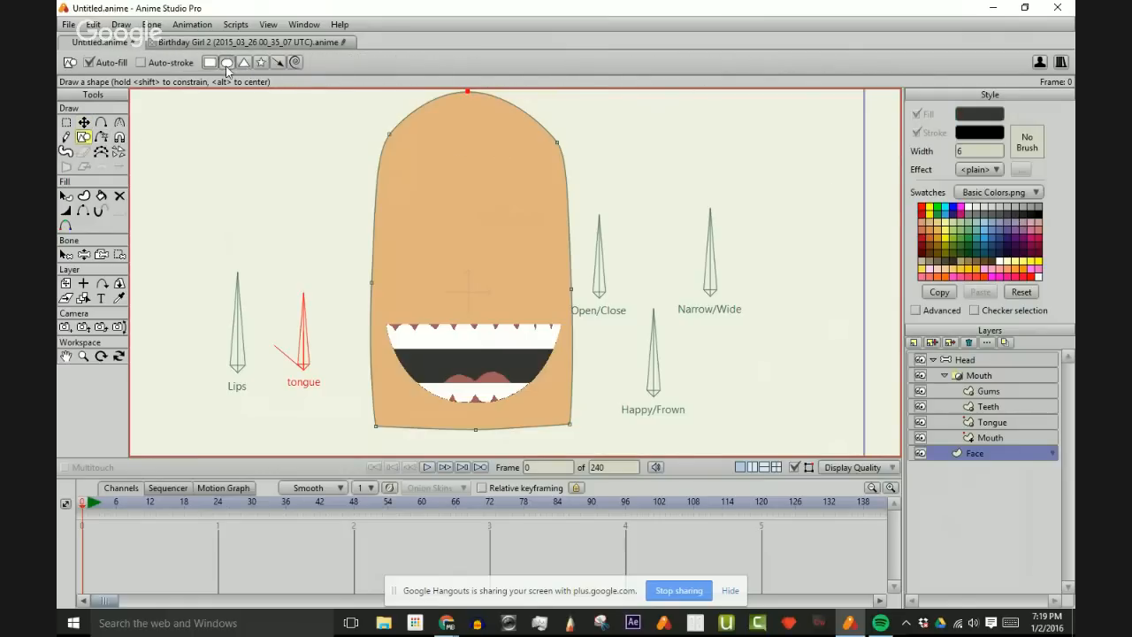
{"action": "left_click_drag", "start_coordinate": [411, 259], "coordinate": [426, 276]}
- Duplicate the dark eye circle and place the copy level with it on the opposite side of the face
{"action": "key", "text": "t"}
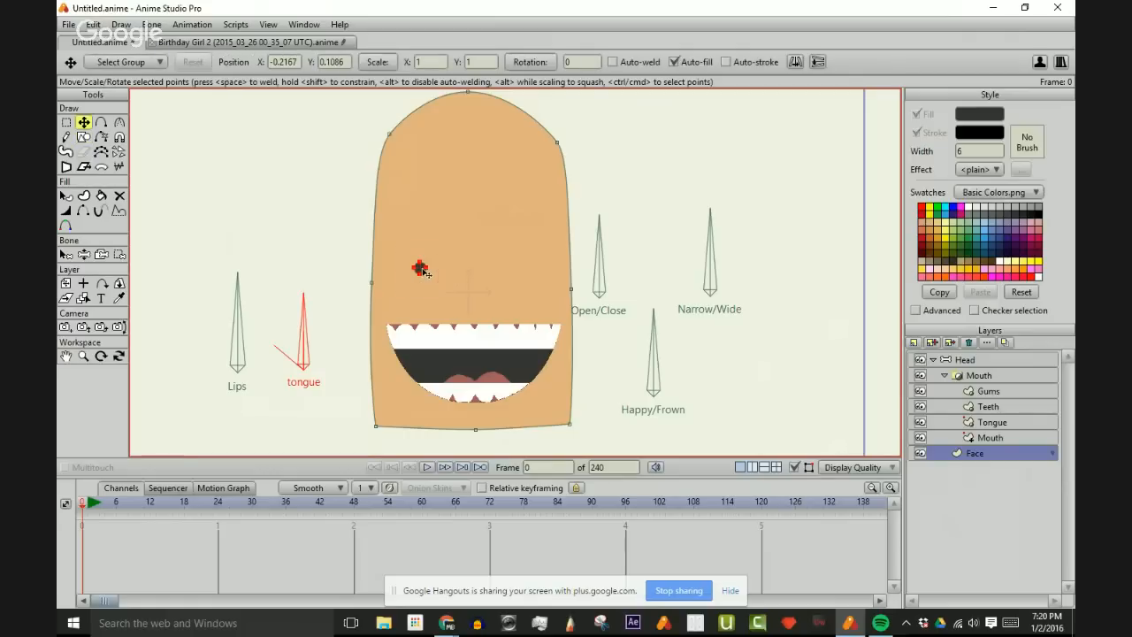
{"action": "left_click", "coordinate": [426, 270]}
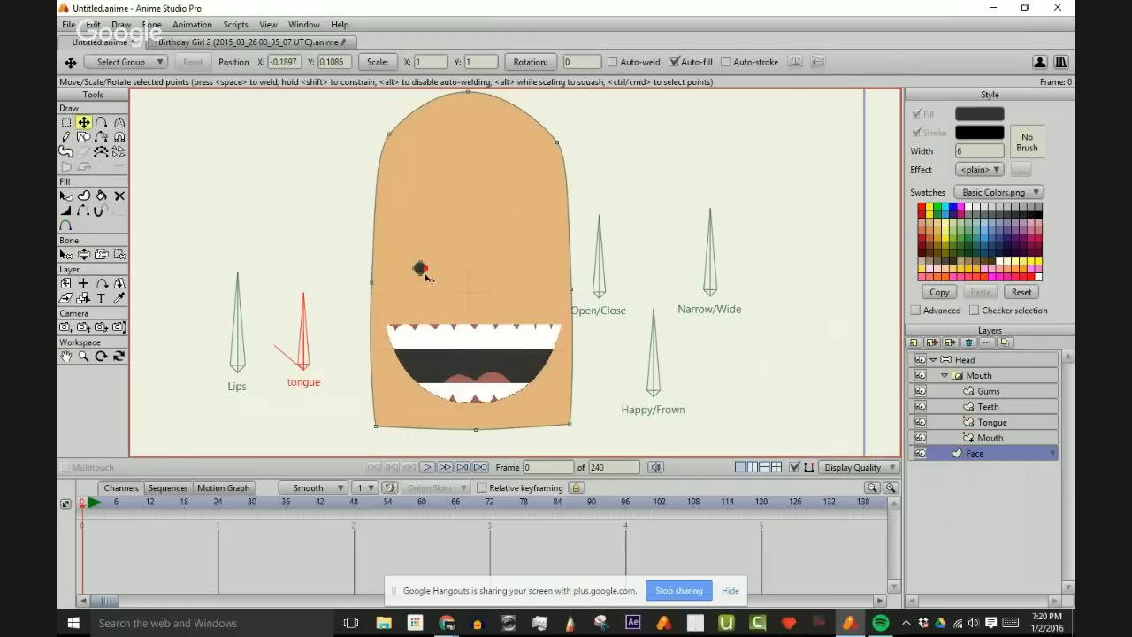
{"action": "left_click_drag", "start_coordinate": [421, 269], "coordinate": [424, 271]}
{"action": "key", "text": "ctrl+z"}
{"action": "left_click_drag", "start_coordinate": [420, 269], "coordinate": [528, 269]}
{"action": "key", "text": "ctrl+v"}
{"action": "key", "text": "Return"}
- Render the current frame to check the face with both eyes, and close the render
{"action": "scroll", "coordinate": [642, 189], "scroll_direction": "down", "scroll_amount": 4}
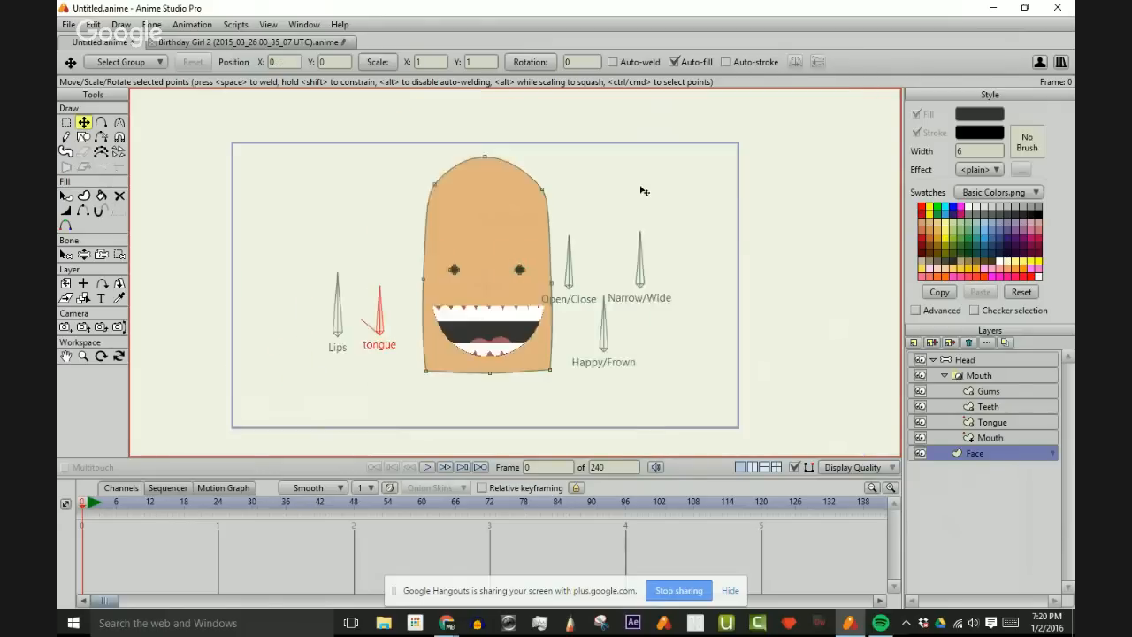
{"action": "scroll", "coordinate": [643, 189], "scroll_direction": "up", "scroll_amount": 5}
{"action": "scroll", "coordinate": [634, 182], "scroll_direction": "down", "scroll_amount": 1}
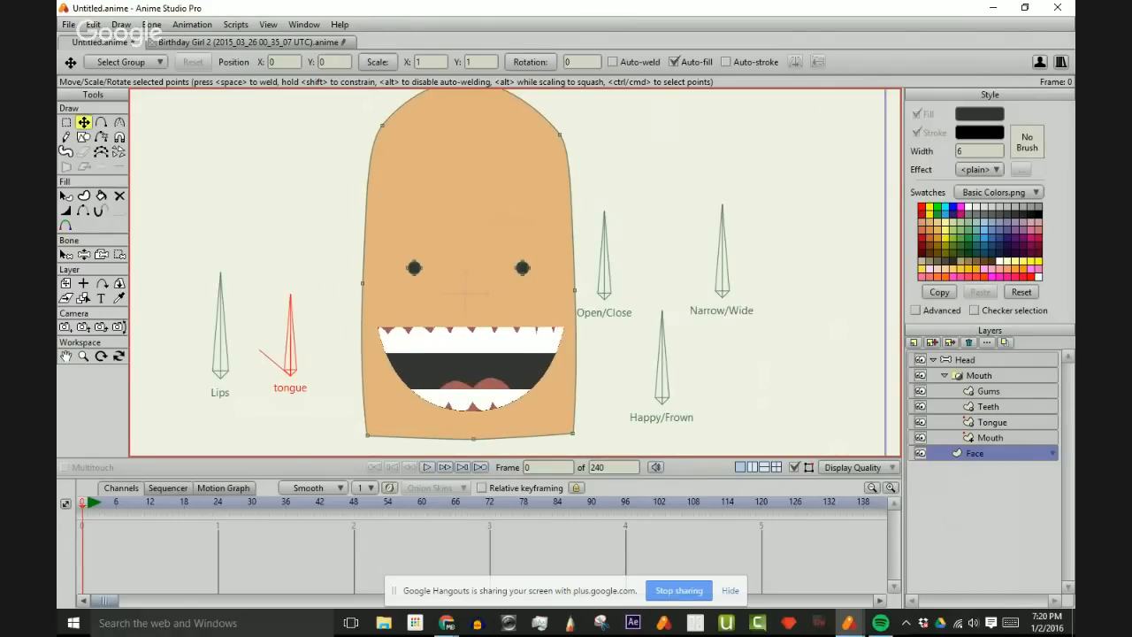
{"action": "left_click_drag", "start_coordinate": [1074, 64], "coordinate": [324, 38]}
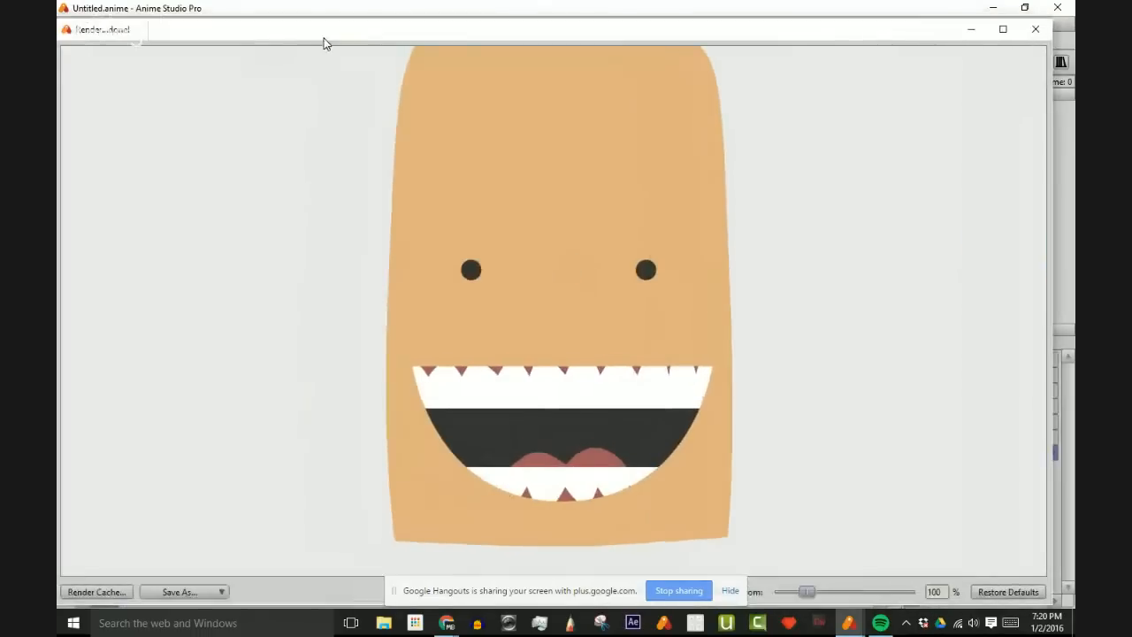
{"action": "left_click", "coordinate": [1028, 33]}
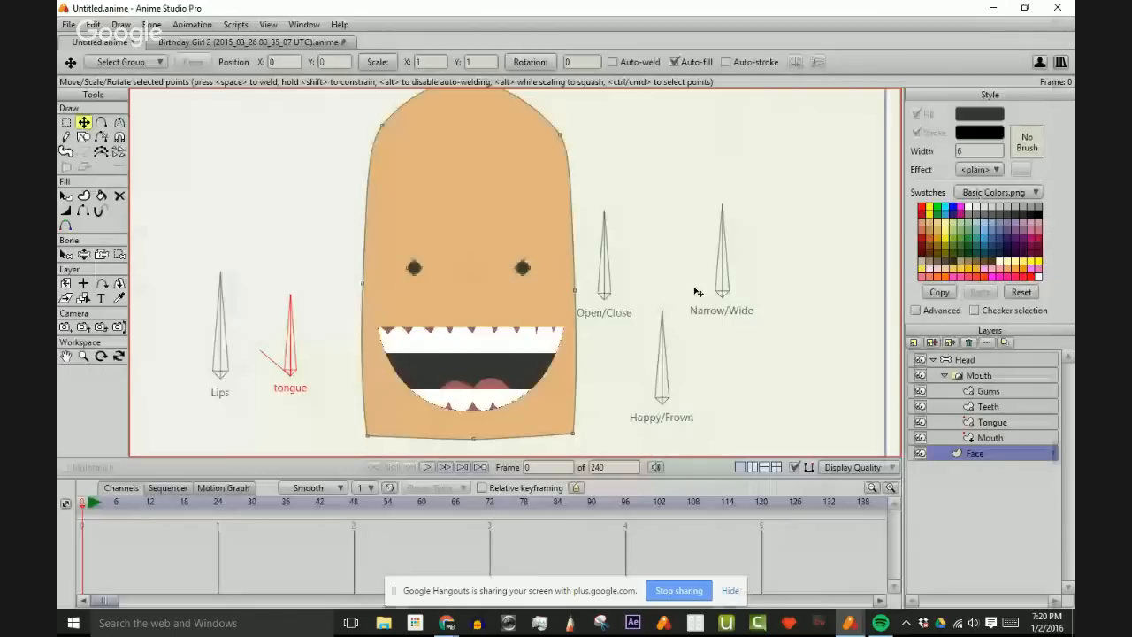
- Try to round the face's lower-left corner by moving it inward, smoothing its curvature and raising the chin point
{"action": "left_click_drag", "start_coordinate": [670, 306], "coordinate": [683, 263]}
{"action": "scroll", "coordinate": [683, 262], "scroll_direction": "down", "scroll_amount": 2}
{"action": "scroll", "coordinate": [678, 257], "scroll_direction": "up", "scroll_amount": 2}
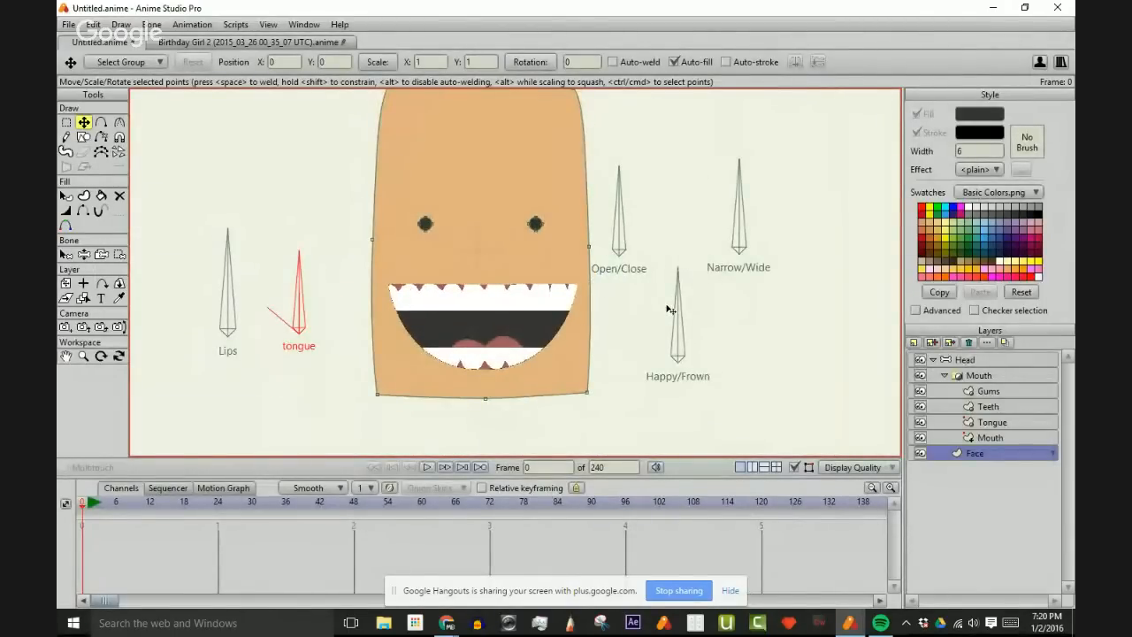
{"action": "scroll", "coordinate": [564, 334], "scroll_direction": "down", "scroll_amount": 1}
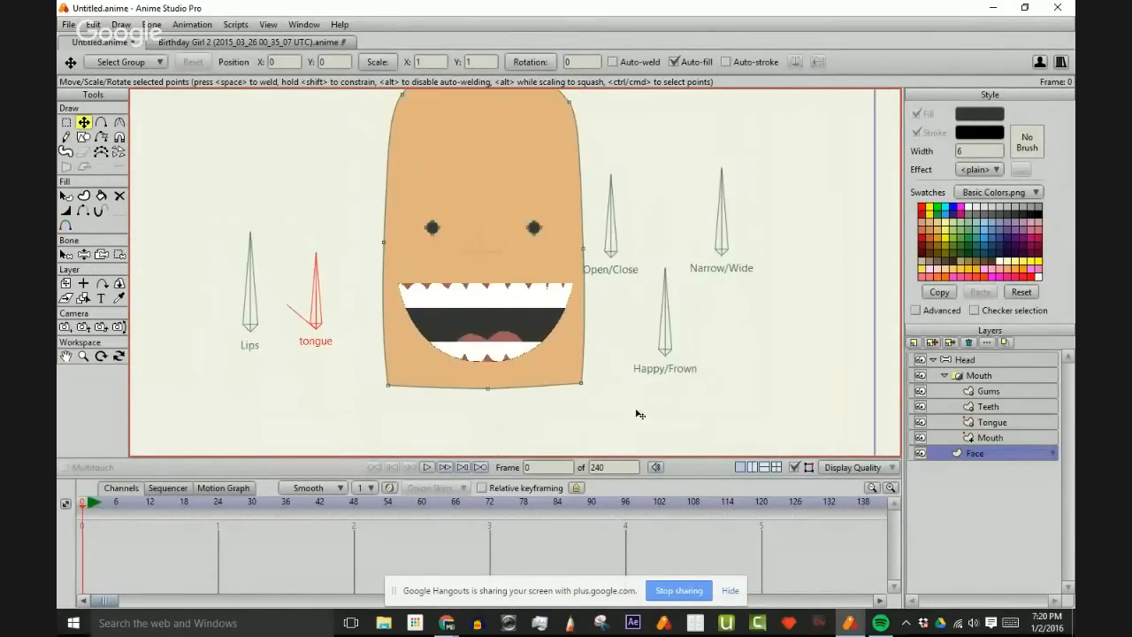
{"action": "left_click", "coordinate": [487, 389]}
{"action": "left_click_drag", "start_coordinate": [392, 391], "coordinate": [413, 359]}
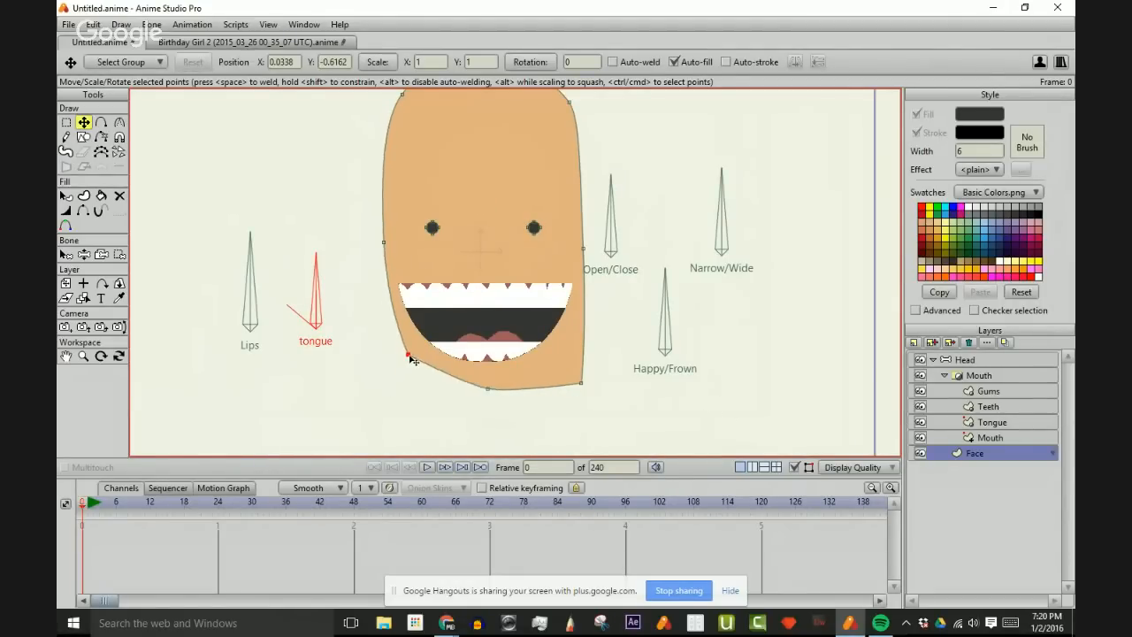
{"action": "key", "text": "c"}
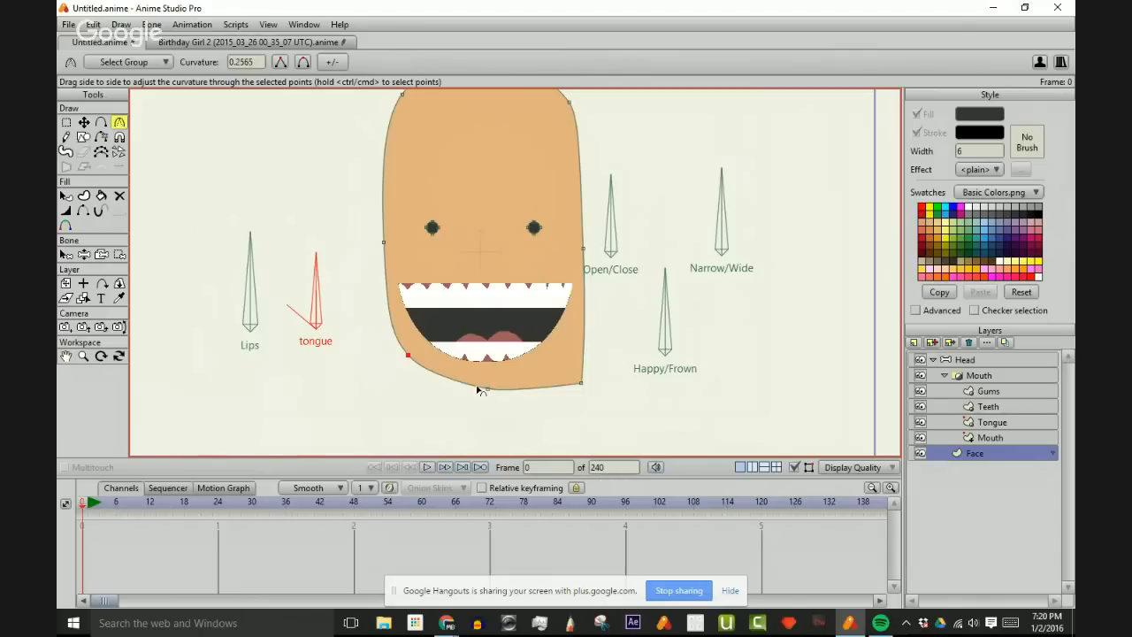
{"action": "key", "text": "t"}
{"action": "left_click_drag", "start_coordinate": [497, 394], "coordinate": [493, 387]}
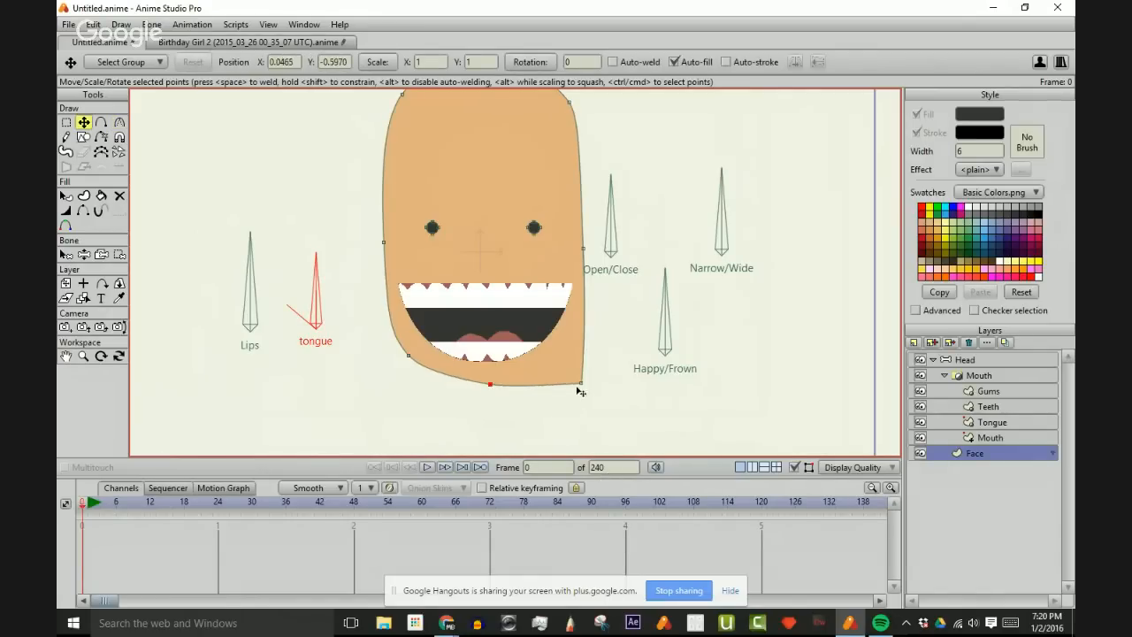
- Try to round the face's lower-right corner to match the other side, fine-tuning both jaw points and the chin
{"action": "left_click_drag", "start_coordinate": [581, 383], "coordinate": [832, 366]}
{"action": "key", "text": "c"}
{"action": "key", "text": "t"}
{"action": "left_click_drag", "start_coordinate": [567, 352], "coordinate": [559, 356]}
{"action": "left_click_drag", "start_coordinate": [492, 383], "coordinate": [493, 378]}
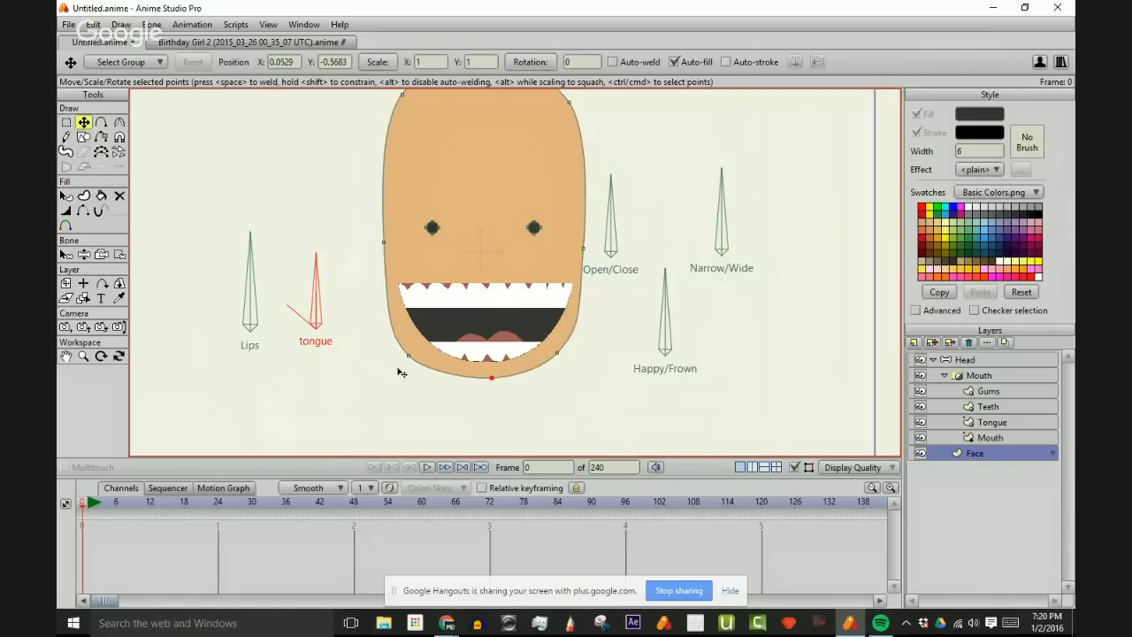
{"action": "left_click_drag", "start_coordinate": [402, 361], "coordinate": [410, 356]}
{"action": "left_click_drag", "start_coordinate": [492, 378], "coordinate": [490, 378]}
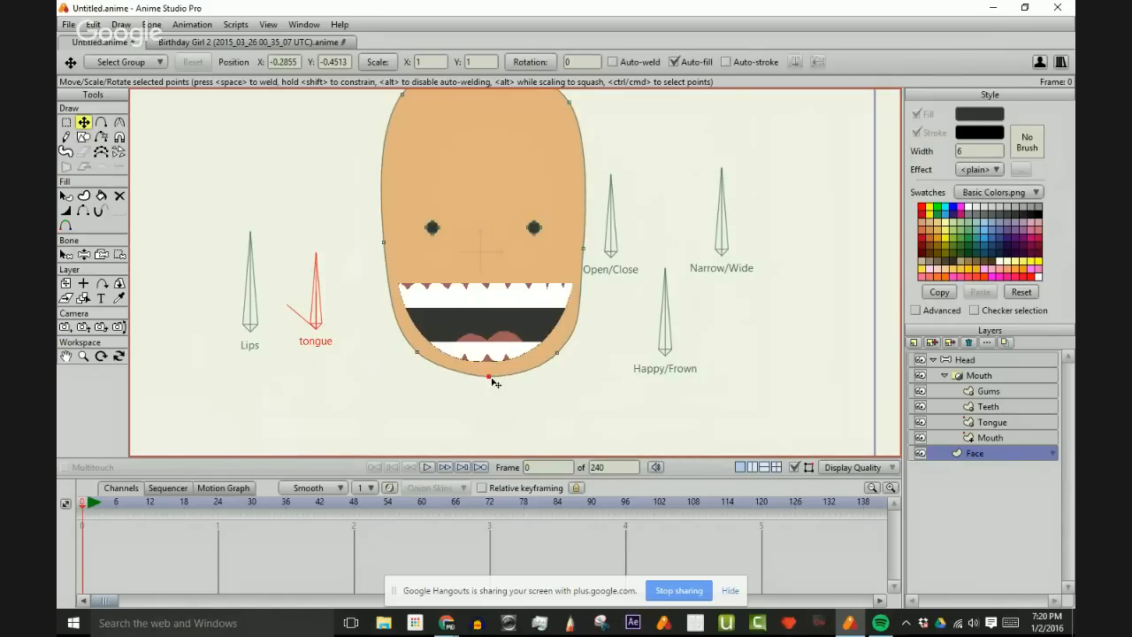
{"action": "left_click_drag", "start_coordinate": [557, 352], "coordinate": [556, 353]}
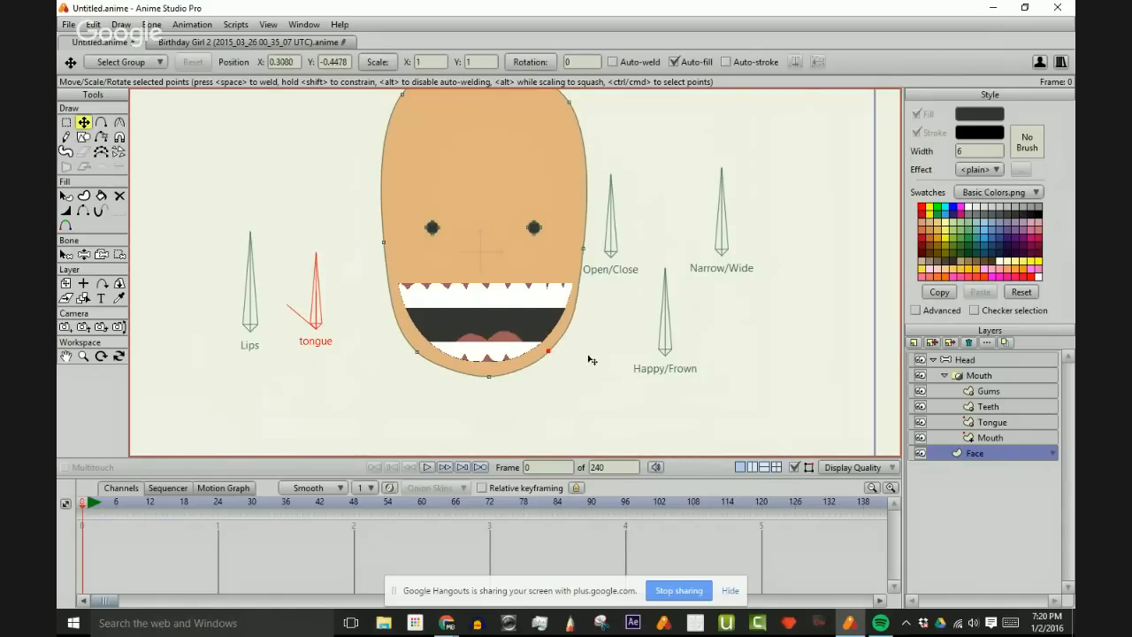
{"action": "scroll", "coordinate": [501, 353], "scroll_direction": "up", "scroll_amount": 3}
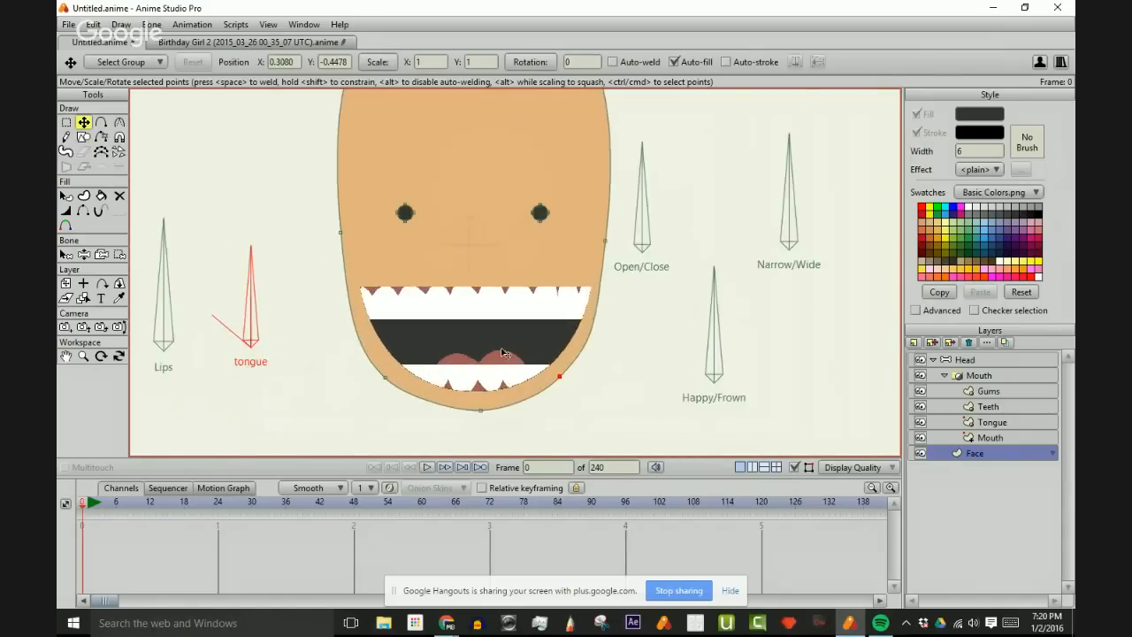
{"action": "left_click", "coordinate": [386, 378]}
{"action": "scroll", "coordinate": [584, 354], "scroll_direction": "down", "scroll_amount": 3}
{"action": "scroll", "coordinate": [597, 356], "scroll_direction": "down", "scroll_amount": 5}
{"action": "scroll", "coordinate": [578, 386], "scroll_direction": "up", "scroll_amount": 7}
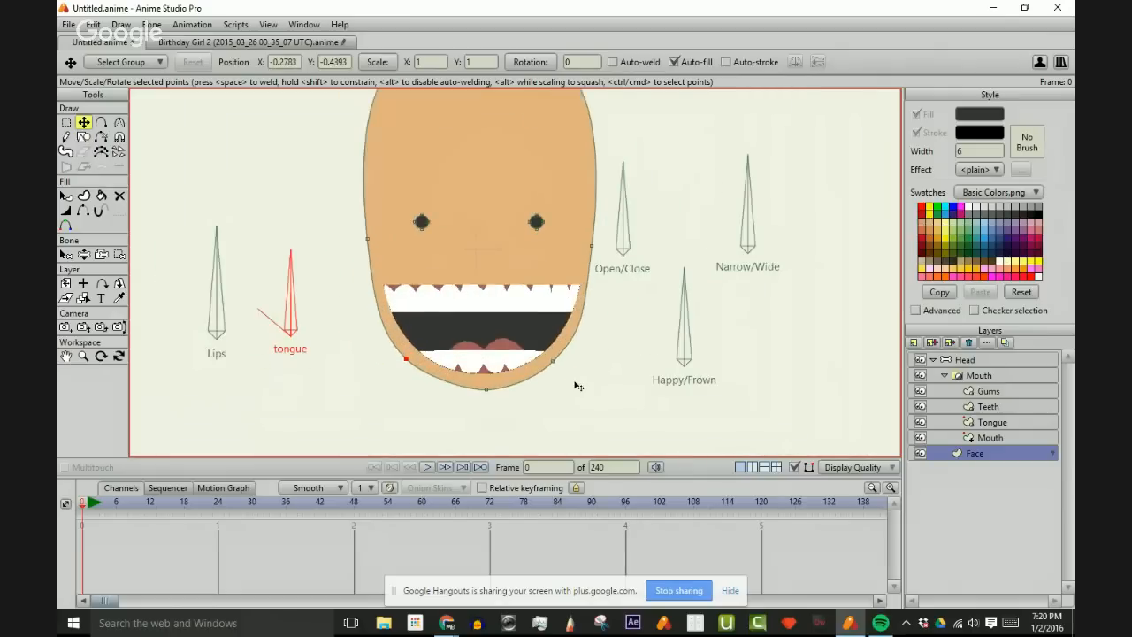
- Undo the jaw and chin reshaping to restore the face's flat lower edge and square corners
{"action": "left_click_drag", "start_coordinate": [485, 390], "coordinate": [537, 396]}
{"action": "key", "text": "ctrl+z"}
{"action": "key", "text": "ctrl+z"}
{"action": "key", "text": "ctrl+z"}
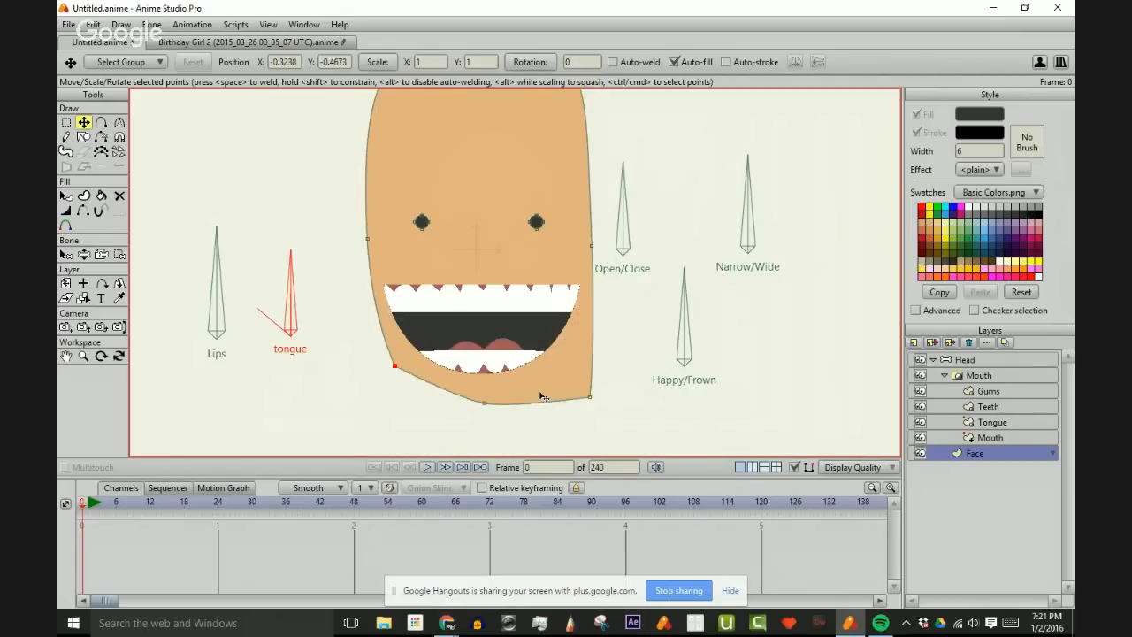
{"action": "scroll", "coordinate": [569, 379], "scroll_direction": "down", "scroll_amount": 3}
{"action": "scroll", "coordinate": [577, 368], "scroll_direction": "up", "scroll_amount": 2}
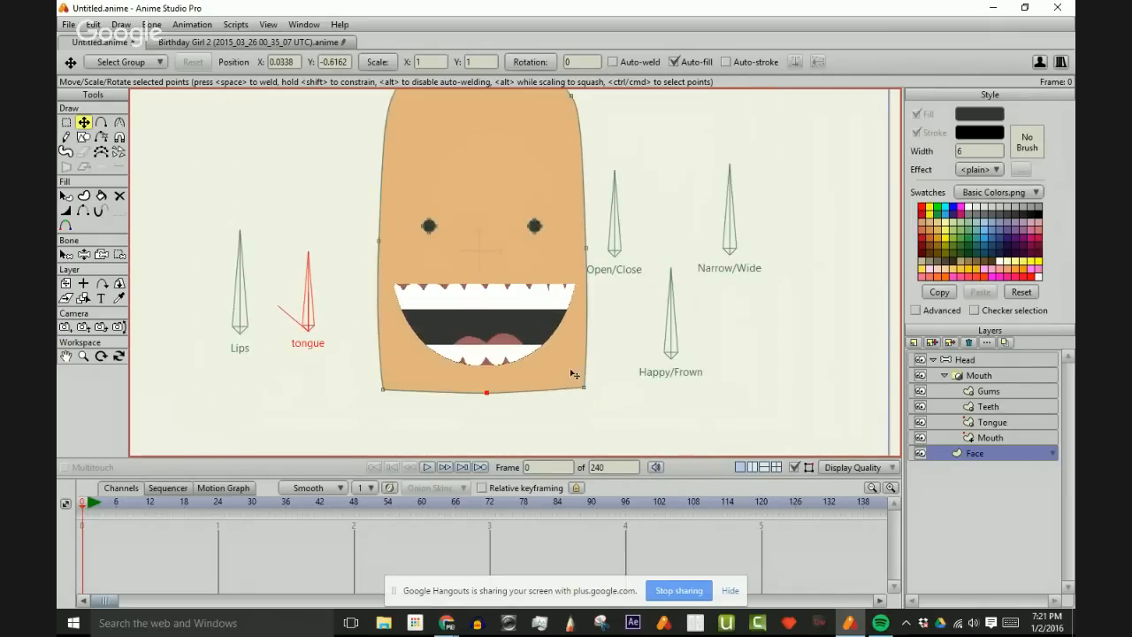
{"action": "scroll", "coordinate": [629, 366], "scroll_direction": "down", "scroll_amount": 1}
{"action": "scroll", "coordinate": [627, 354], "scroll_direction": "up", "scroll_amount": 1}
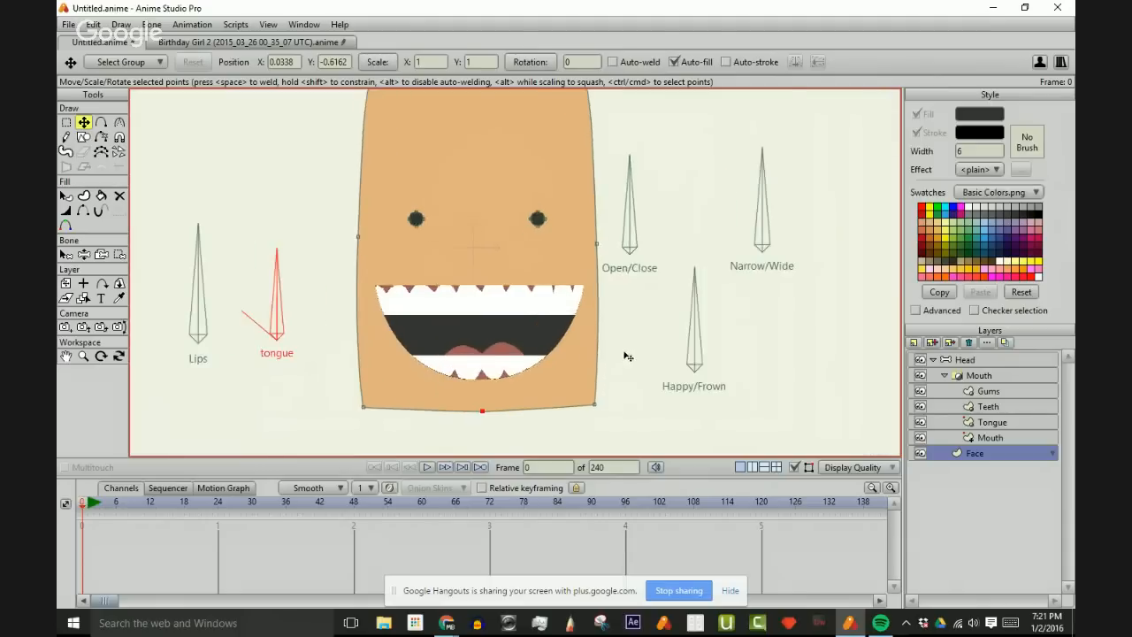
{"action": "scroll", "coordinate": [627, 348], "scroll_direction": "down", "scroll_amount": 2}
{"action": "scroll", "coordinate": [626, 349], "scroll_direction": "up", "scroll_amount": 2}
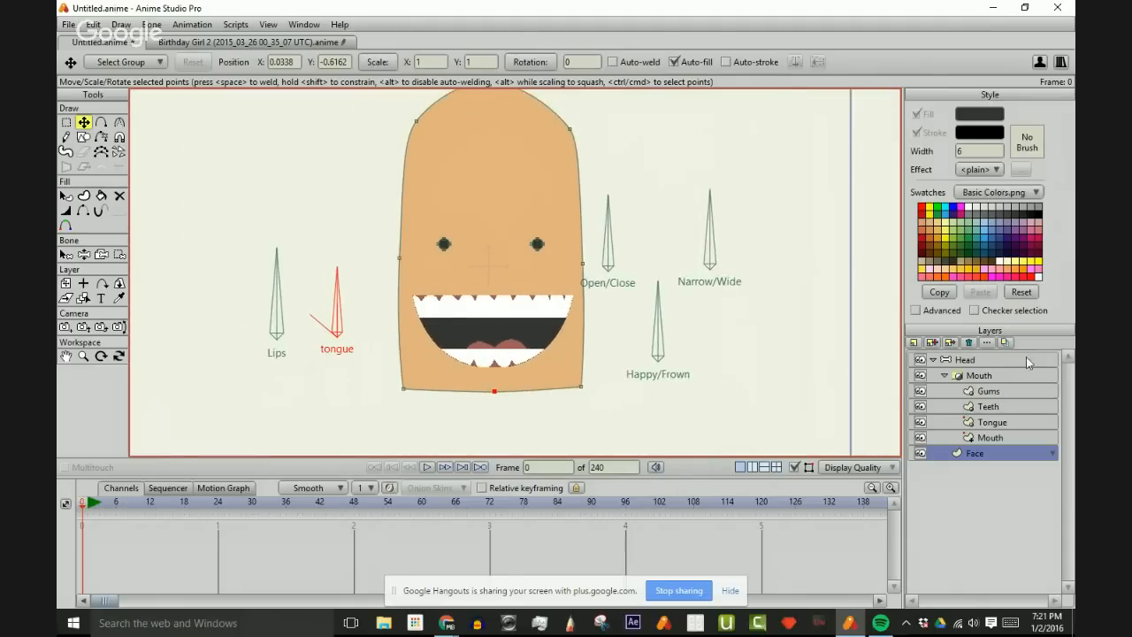
- Select the Open/Close bone on the Head layer, activate its Open/Close action and go to frame 24
{"action": "left_click", "coordinate": [945, 375]}
{"action": "left_click", "coordinate": [934, 359]}
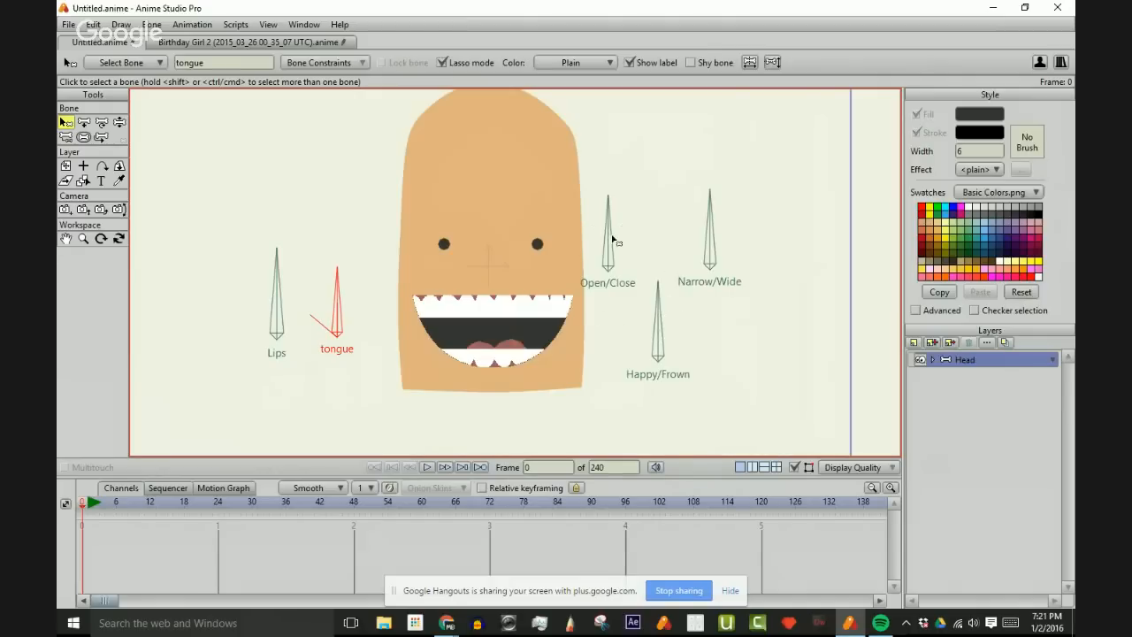
{"action": "left_click", "coordinate": [614, 241]}
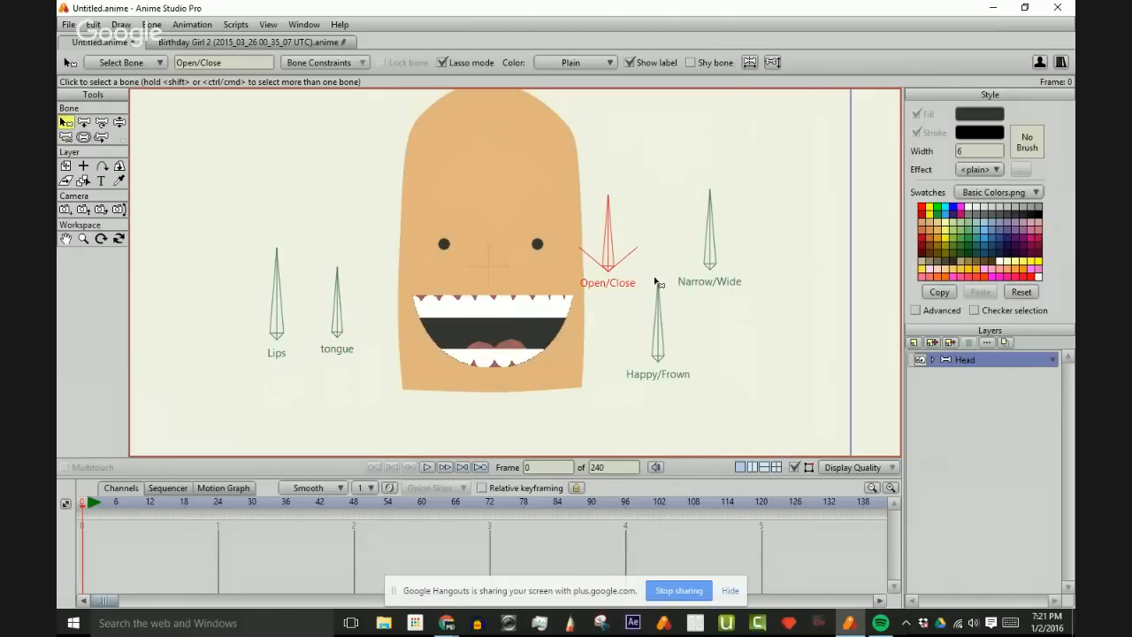
{"action": "key", "text": "ctrl+k"}
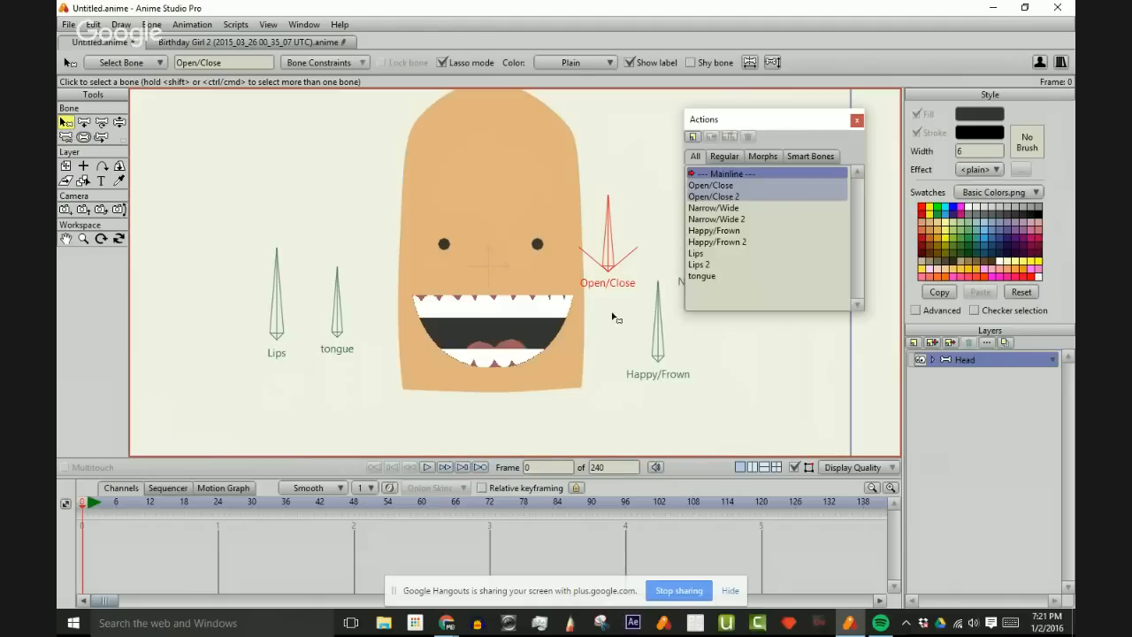
{"action": "left_click", "coordinate": [305, 27]}
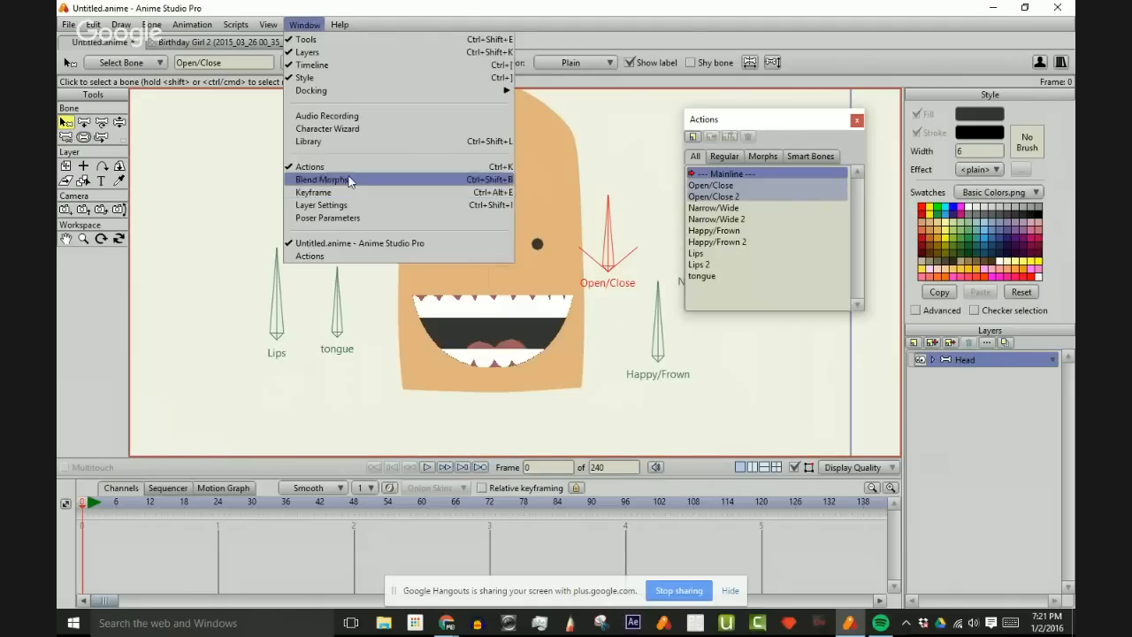
{"action": "double_click", "coordinate": [732, 188]}
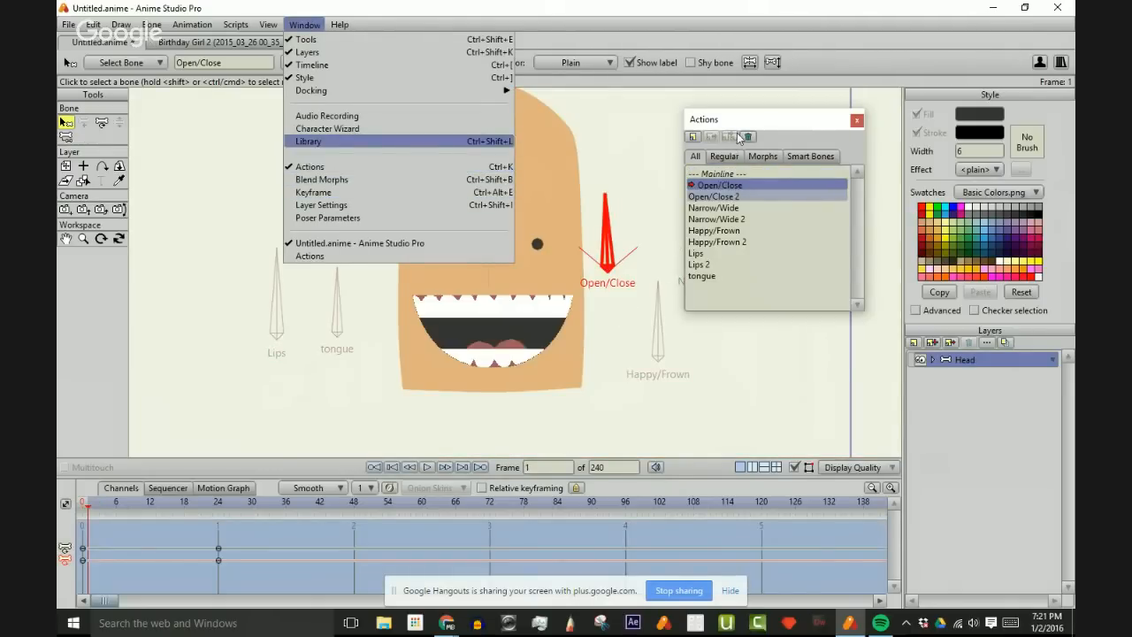
{"action": "left_click", "coordinate": [621, 417]}
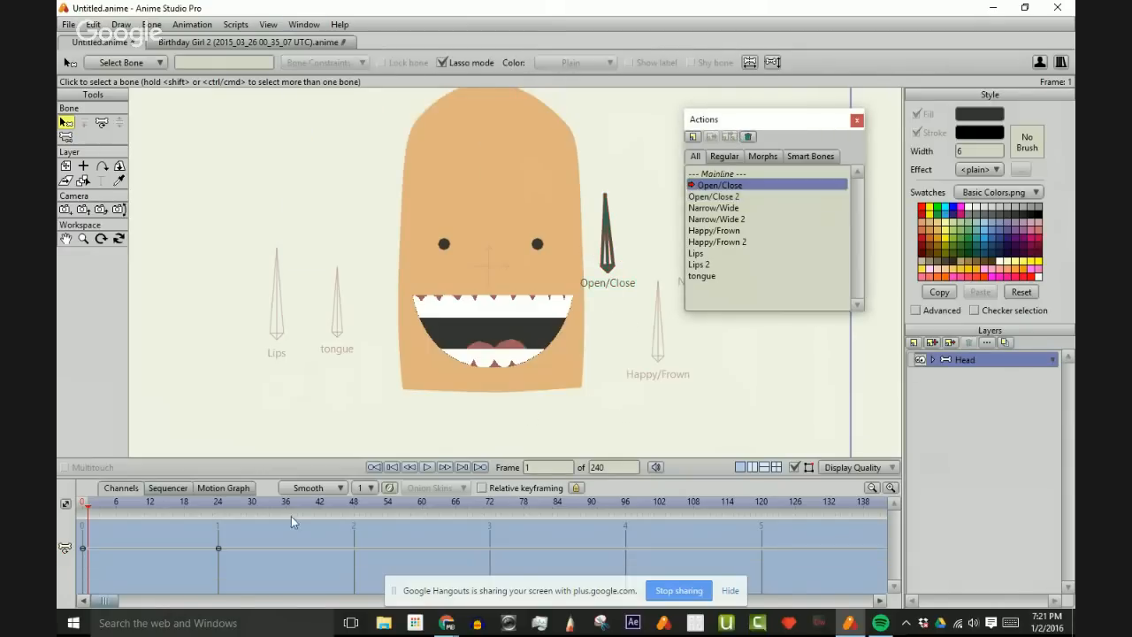
{"action": "left_click", "coordinate": [218, 503]}
- At frame 24 of Open/Close, lower the Mouth layer's bottom point to about Y -0.68 to widen the mouth opening
{"action": "scroll", "coordinate": [549, 253], "scroll_direction": "up", "scroll_amount": 3}
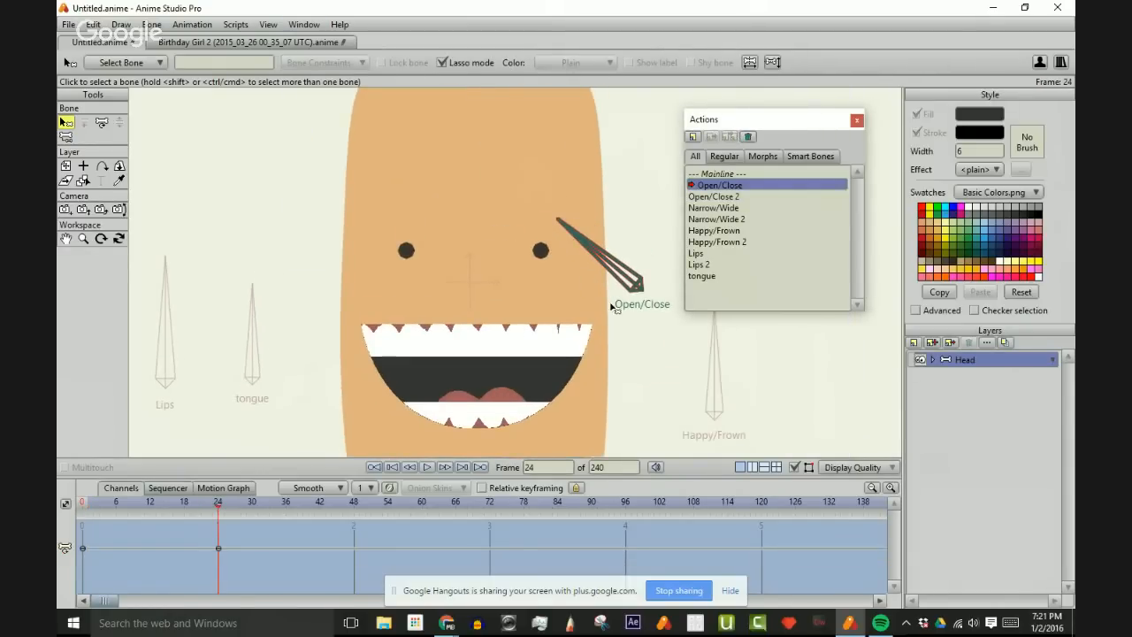
{"action": "scroll", "coordinate": [613, 305], "scroll_direction": "down", "scroll_amount": 1}
{"action": "scroll", "coordinate": [620, 310], "scroll_direction": "down", "scroll_amount": 1}
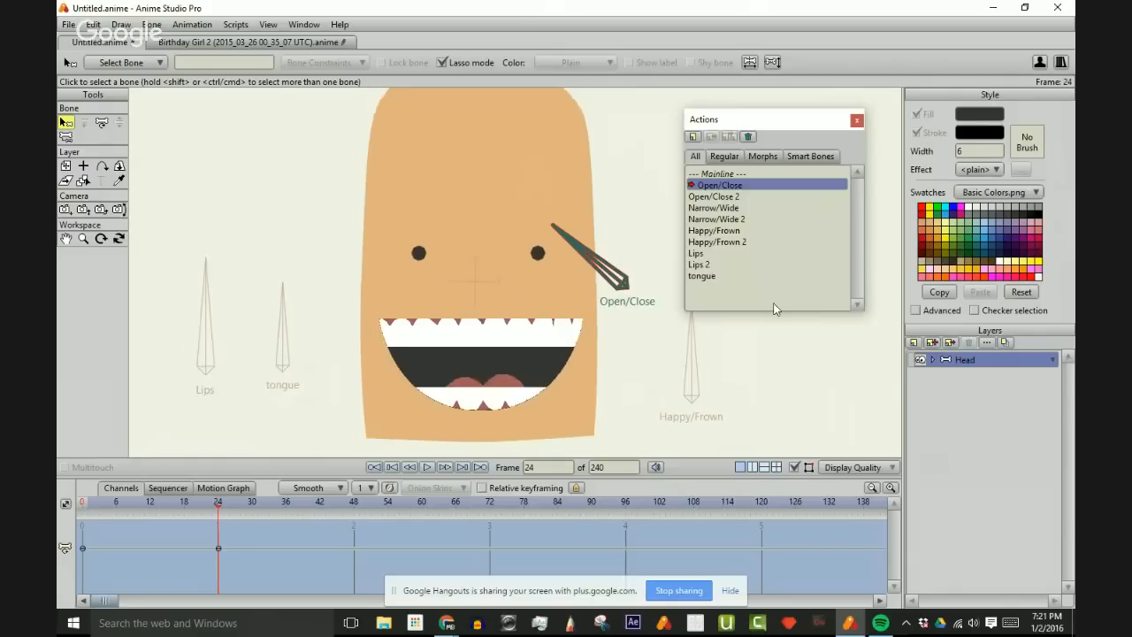
{"action": "left_click_drag", "start_coordinate": [584, 392], "coordinate": [585, 356]}
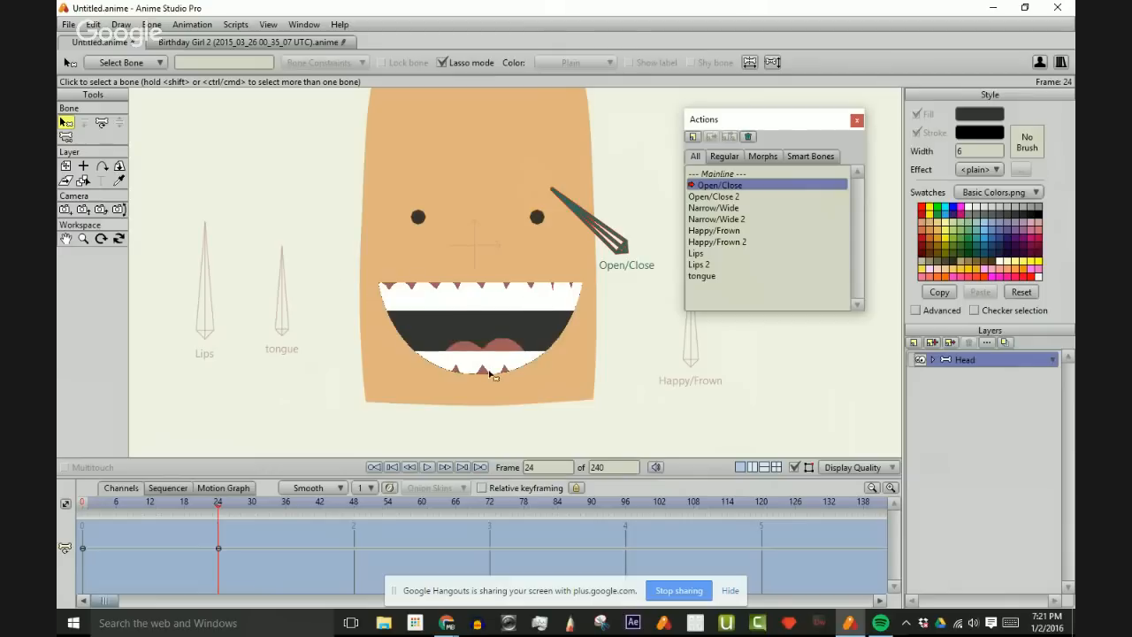
{"action": "left_click", "coordinate": [932, 360]}
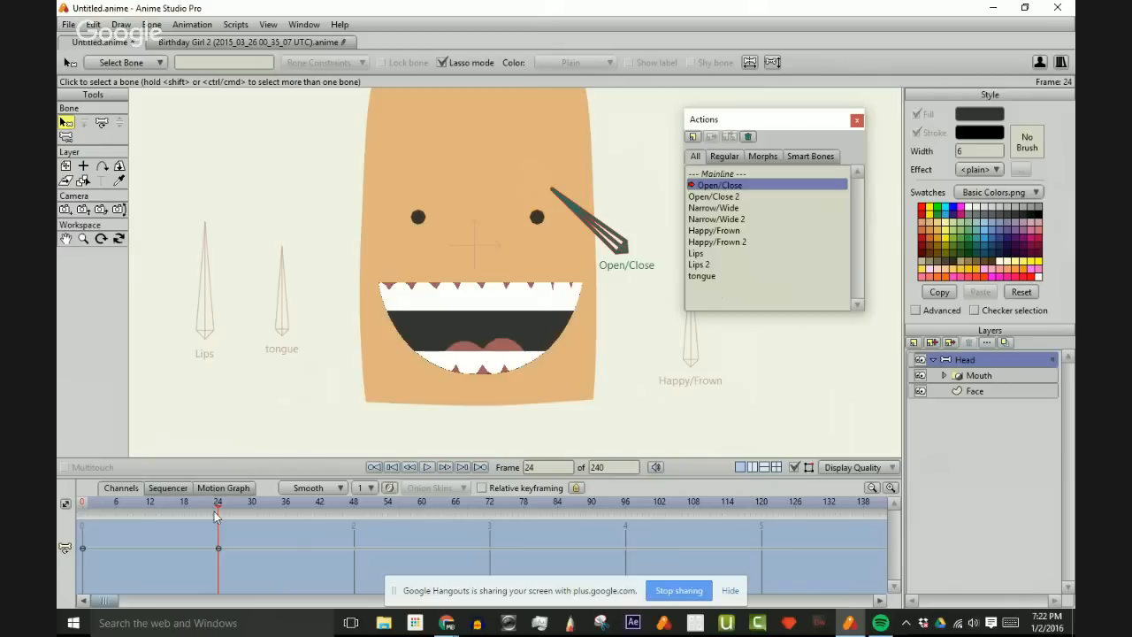
{"action": "mouse_move", "coordinate": [218, 517]}
{"action": "left_mouse_down"}
{"action": "mouse_move", "coordinate": [94, 517]}
{"action": "mouse_move", "coordinate": [215, 513]}
{"action": "left_mouse_up"}
{"action": "left_click", "coordinate": [955, 375]}
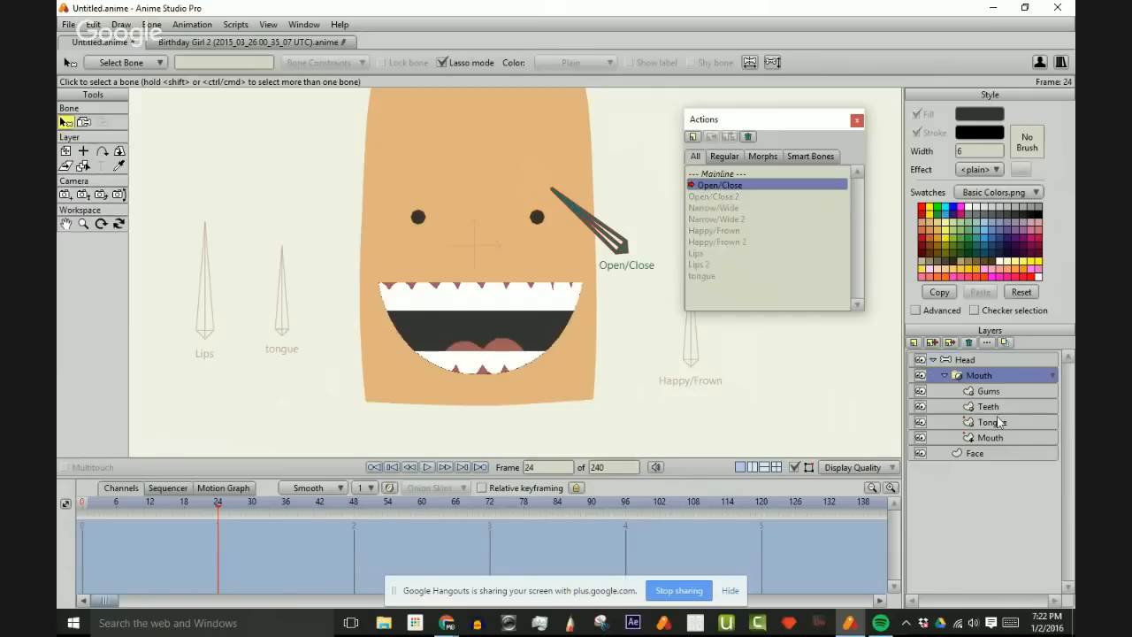
{"action": "left_click", "coordinate": [991, 437]}
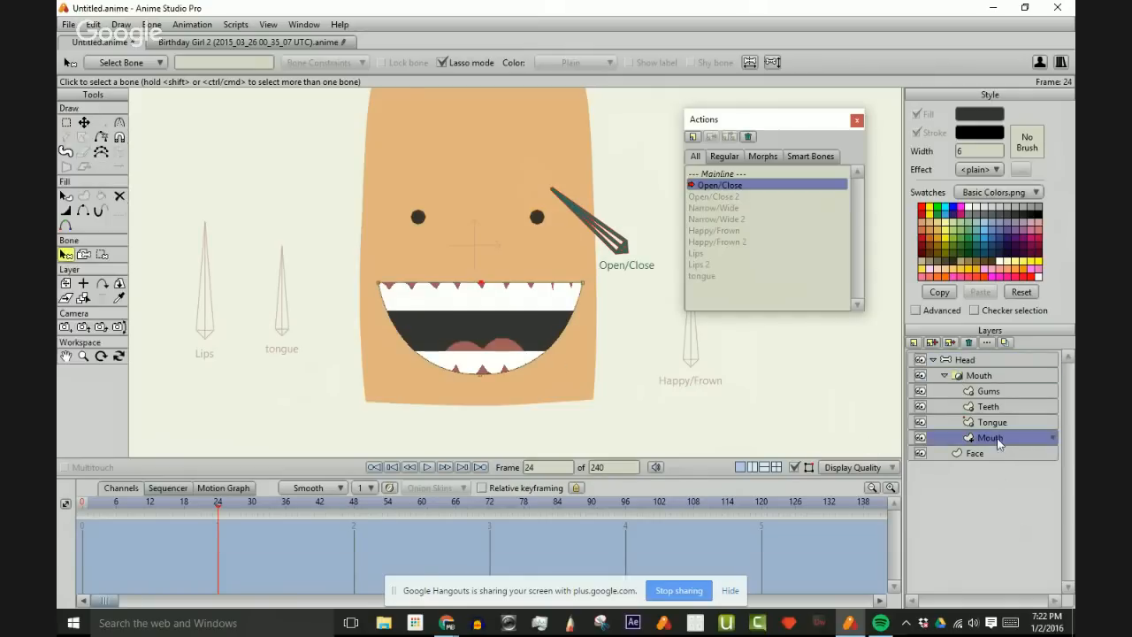
{"action": "key", "text": "t"}
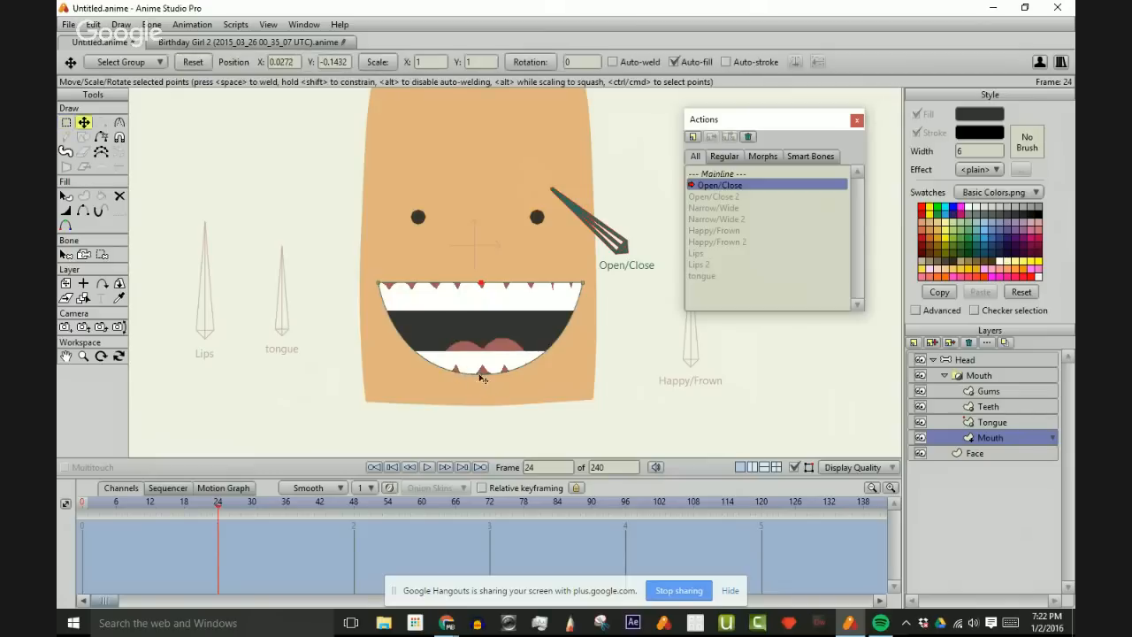
{"action": "left_click", "coordinate": [481, 373]}
{"action": "left_click_drag", "start_coordinate": [481, 378], "coordinate": [488, 428]}
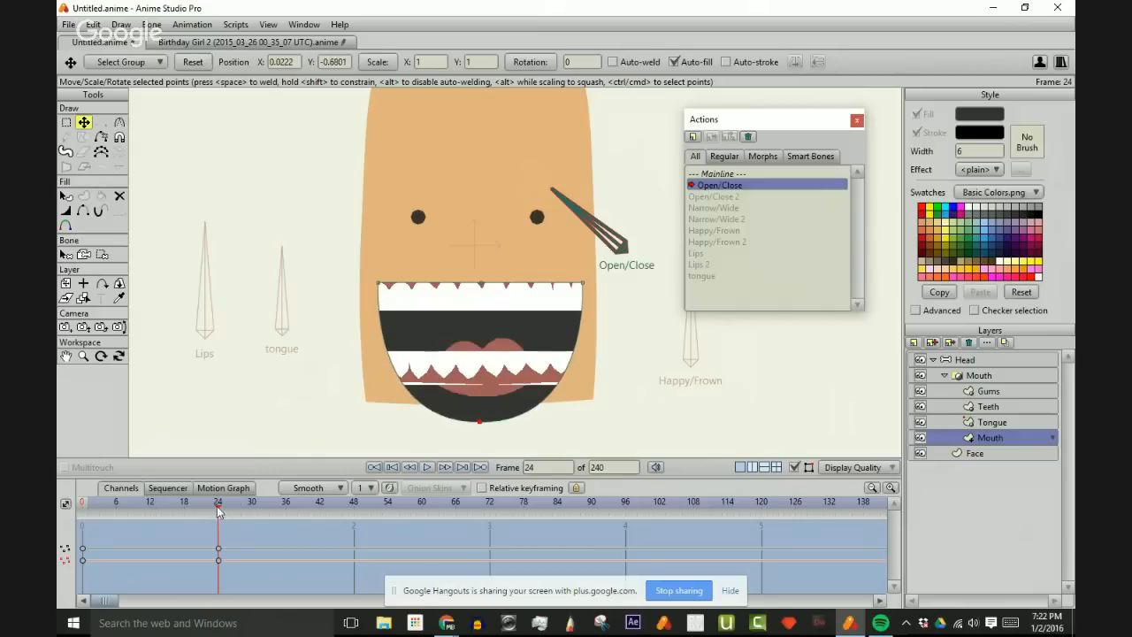
{"action": "left_click", "coordinate": [94, 525]}
{"action": "left_click", "coordinate": [219, 526]}
- Try to lower the Face layer's chin point to about Y -0.78 at frame 24 and smooth its curvature
{"action": "left_click", "coordinate": [984, 454]}
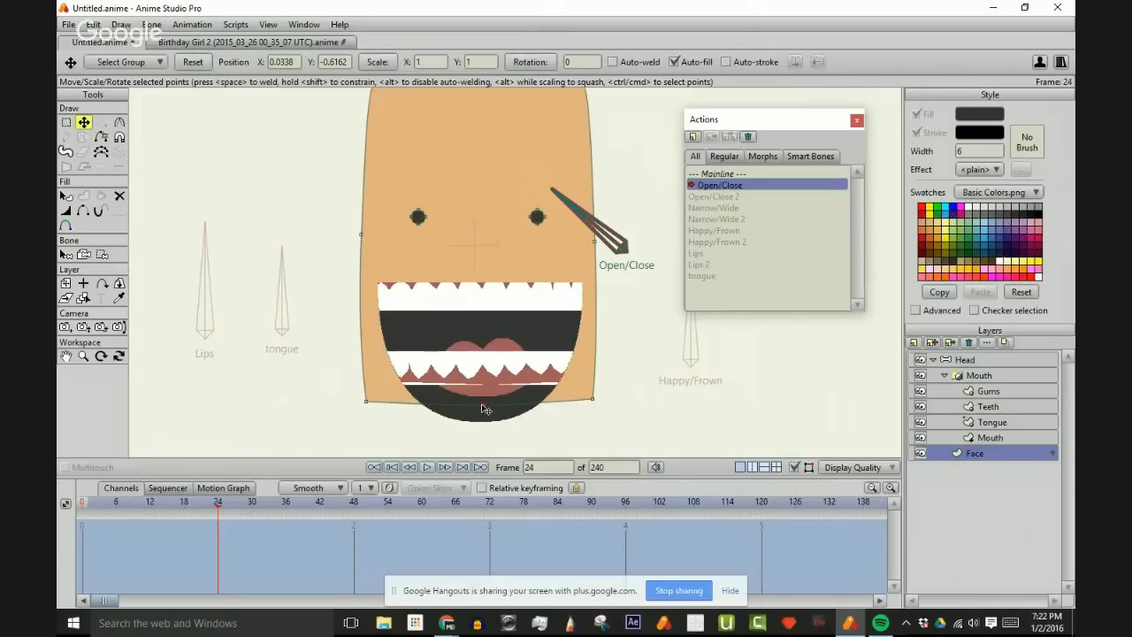
{"action": "mouse_move", "coordinate": [218, 507]}
{"action": "left_mouse_down"}
{"action": "mouse_move", "coordinate": [70, 521]}
{"action": "mouse_move", "coordinate": [254, 505]}
{"action": "mouse_move", "coordinate": [219, 509]}
{"action": "left_mouse_up"}
{"action": "left_click_drag", "start_coordinate": [484, 407], "coordinate": [856, 446]}
{"action": "key", "text": "c"}
{"action": "left_click_drag", "start_coordinate": [220, 508], "coordinate": [66, 549]}
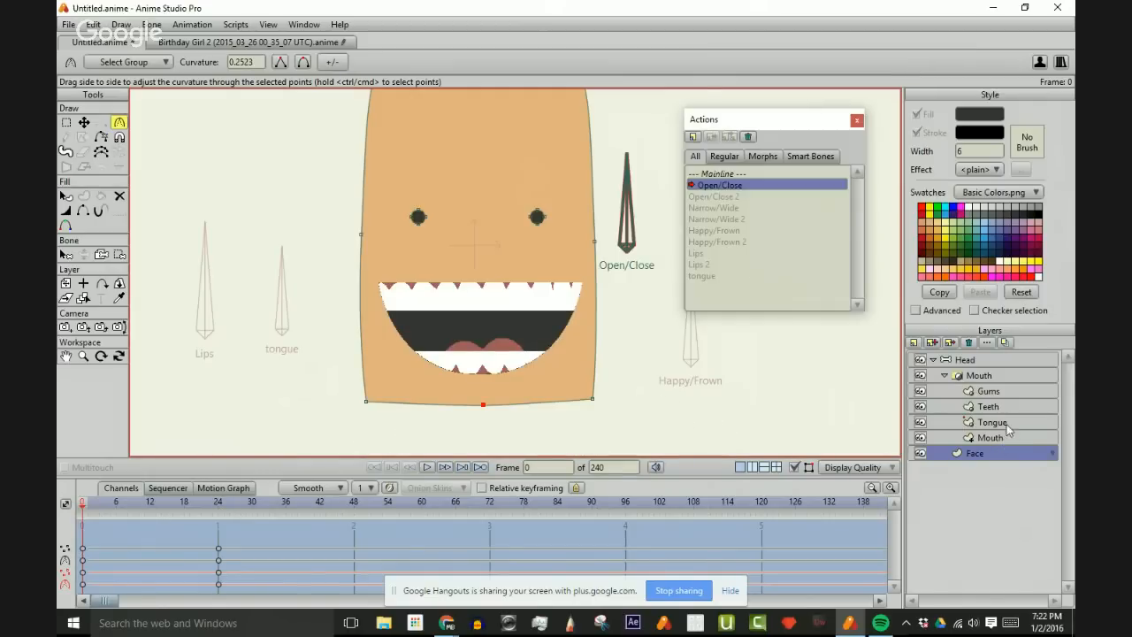
- Try to move the Gums and Teeth layers down together at frame 24
{"action": "left_click", "coordinate": [979, 422]}
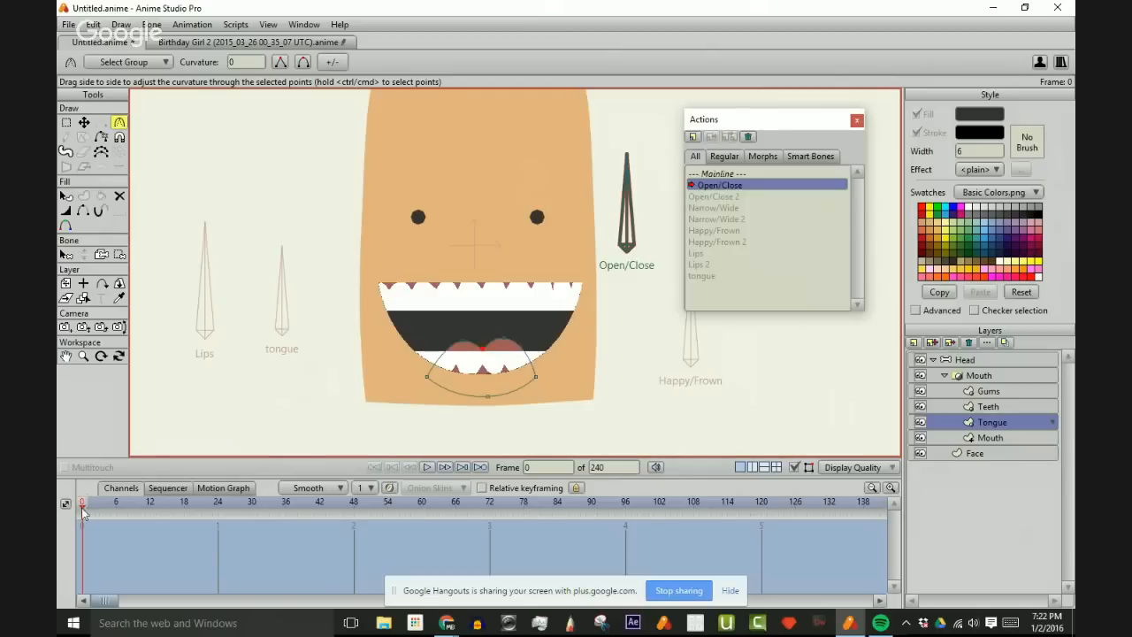
{"action": "left_click_drag", "start_coordinate": [83, 506], "coordinate": [89, 529]}
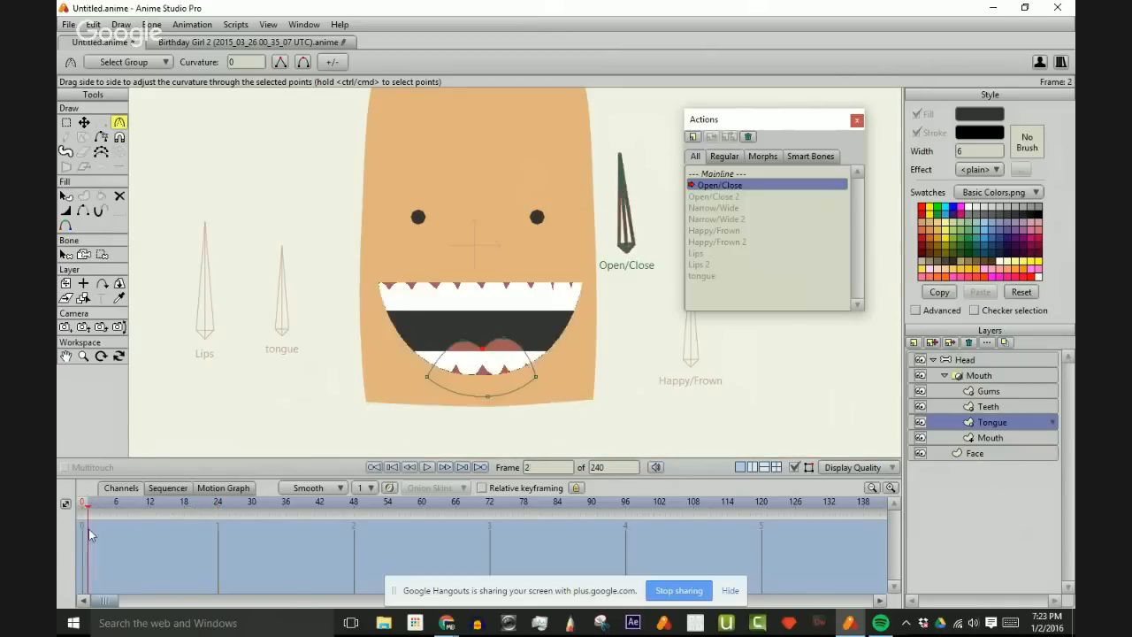
{"action": "left_click", "coordinate": [1022, 409]}
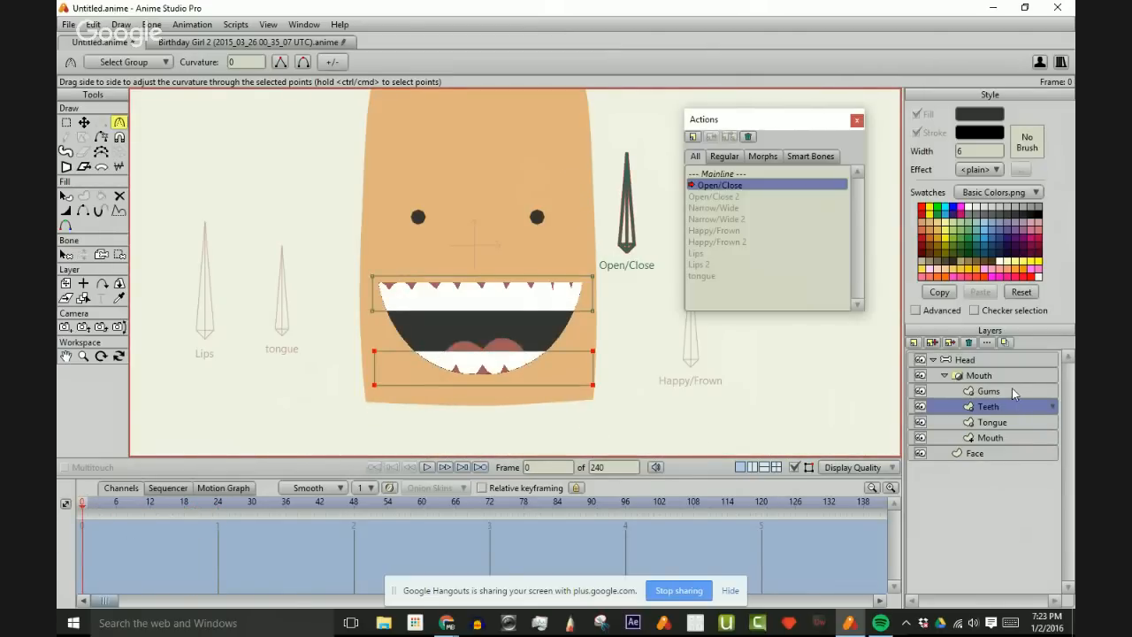
{"action": "left_click", "coordinate": [1012, 391], "text": "ctrl"}
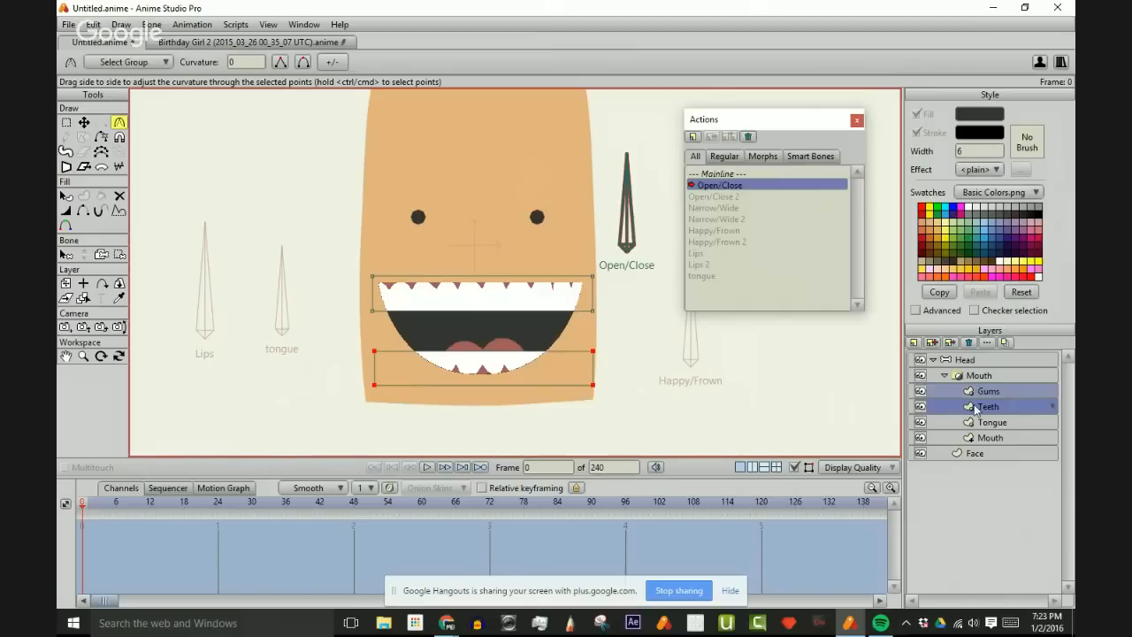
{"action": "left_click", "coordinate": [213, 511]}
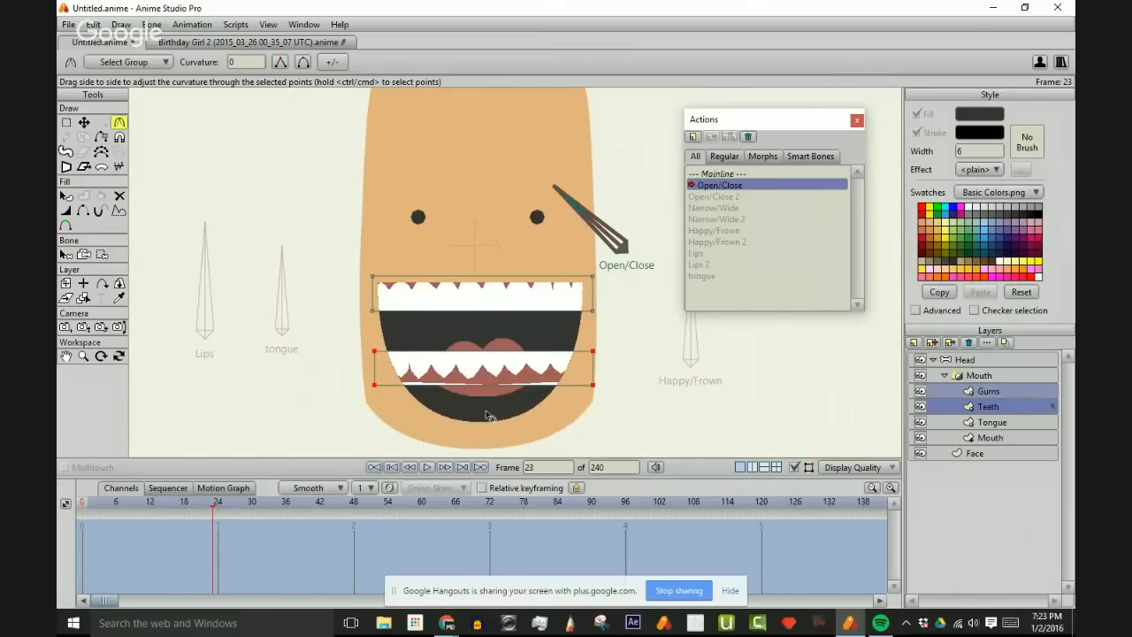
{"action": "left_click", "coordinate": [216, 507]}
{"action": "key", "text": "m"}
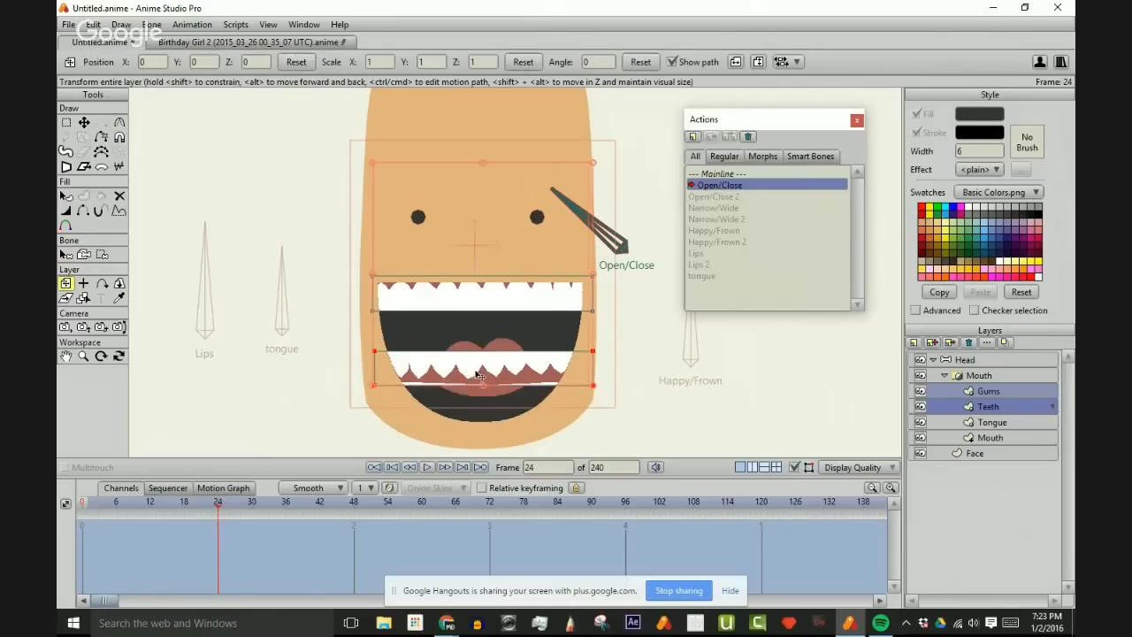
{"action": "left_click_drag", "start_coordinate": [476, 374], "coordinate": [483, 411]}
{"action": "key", "text": "ctrl+z"}
- Move the lower teeth shape on the Teeth layer down to about Y -0.63 at frame 24
{"action": "left_click", "coordinate": [990, 412]}
{"action": "key", "text": "t"}
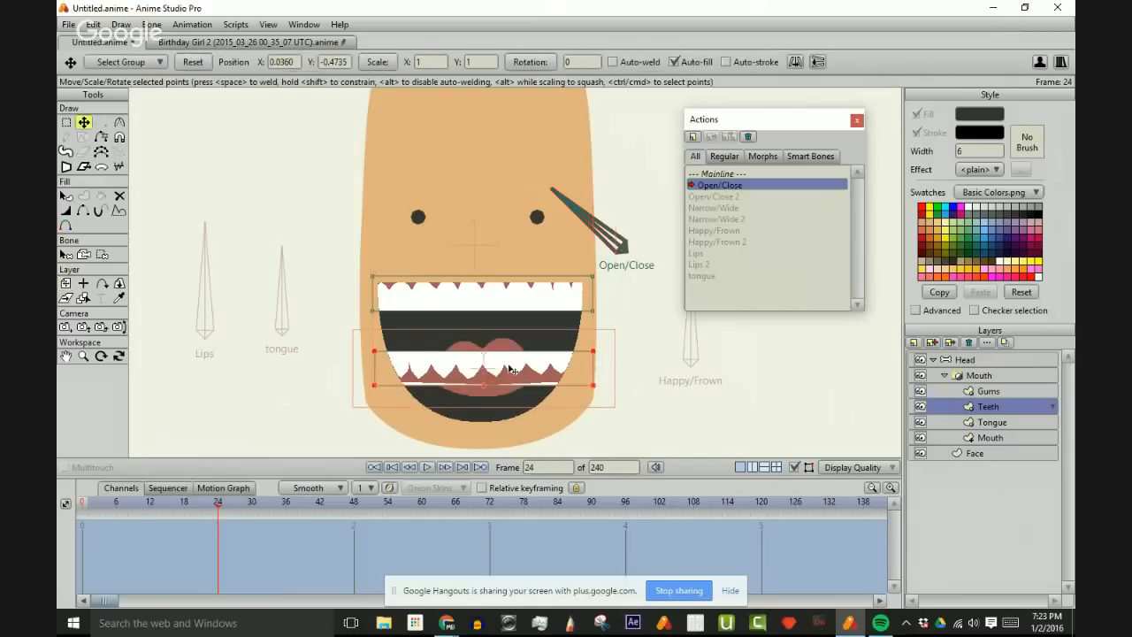
{"action": "left_click", "coordinate": [507, 368]}
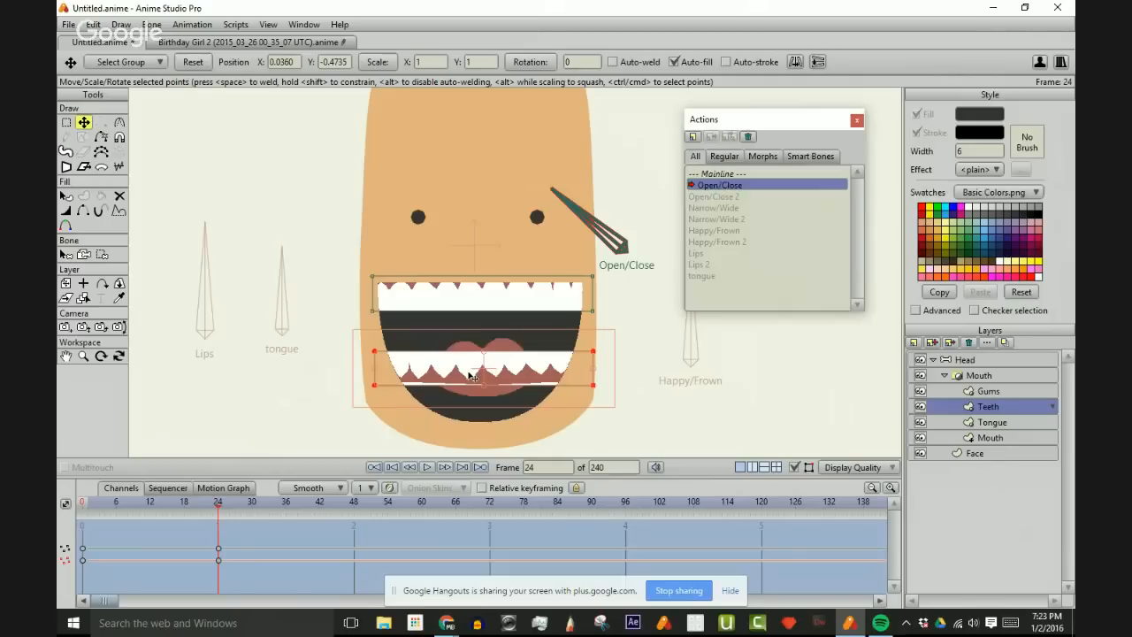
{"action": "left_click_drag", "start_coordinate": [471, 372], "coordinate": [473, 411]}
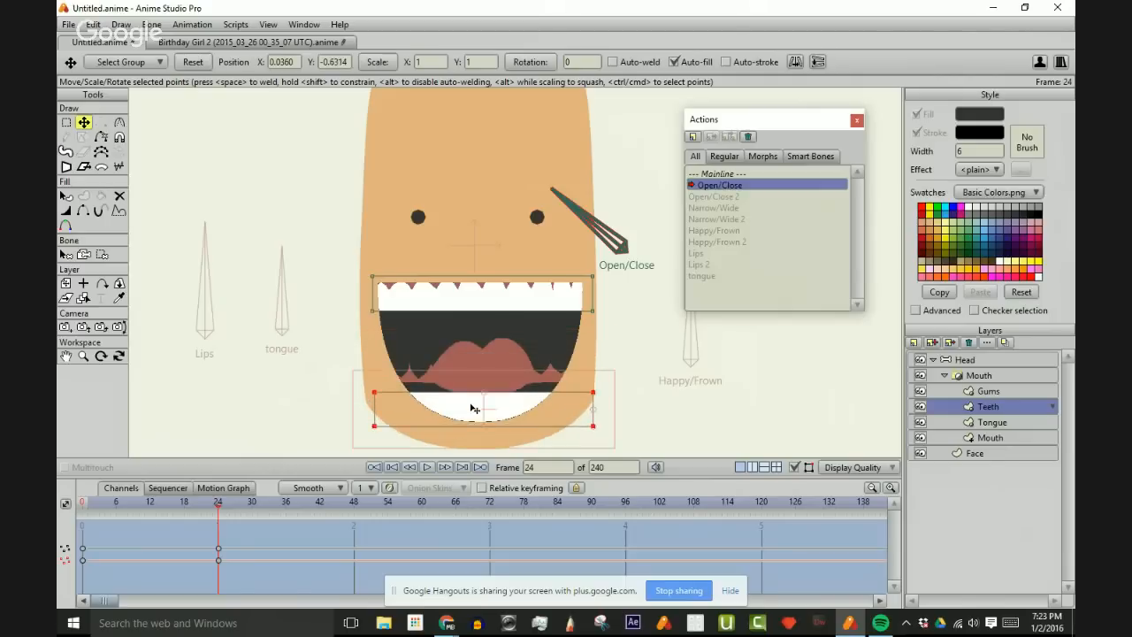
{"action": "mouse_move", "coordinate": [221, 514]}
{"action": "left_mouse_down"}
{"action": "mouse_move", "coordinate": [71, 522]}
{"action": "mouse_move", "coordinate": [220, 515]}
{"action": "left_mouse_up"}
- Move the lower gum shape on the Gums layer down at frame 24 to meet the lower teeth
{"action": "left_click", "coordinate": [982, 391]}
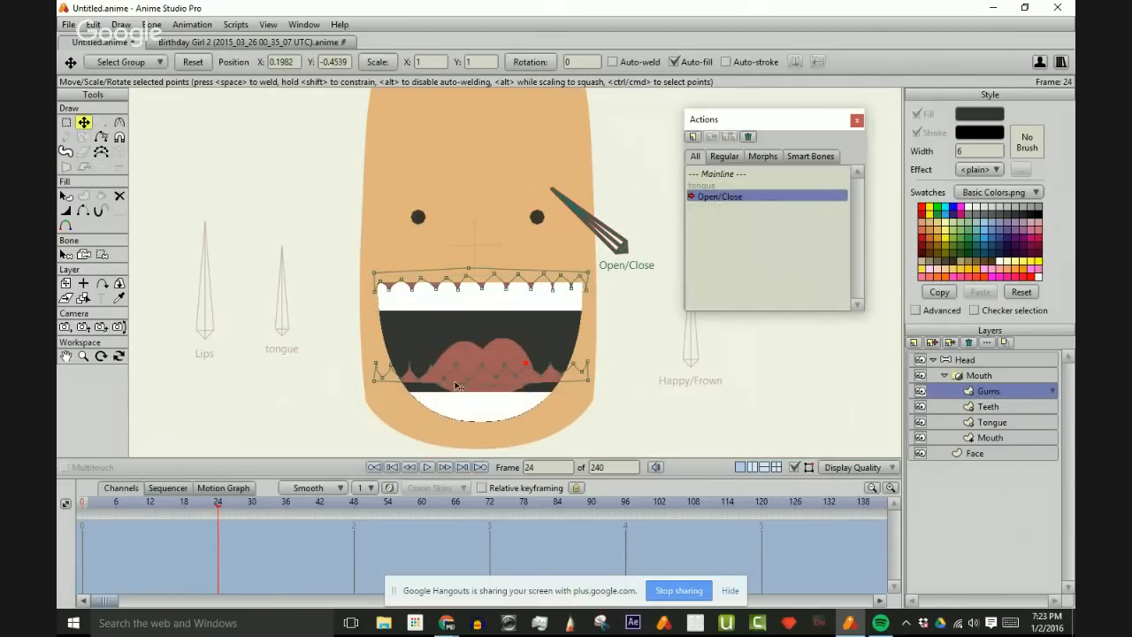
{"action": "left_click_drag", "start_coordinate": [458, 386], "coordinate": [460, 435]}
{"action": "left_click_drag", "start_coordinate": [204, 506], "coordinate": [63, 531]}
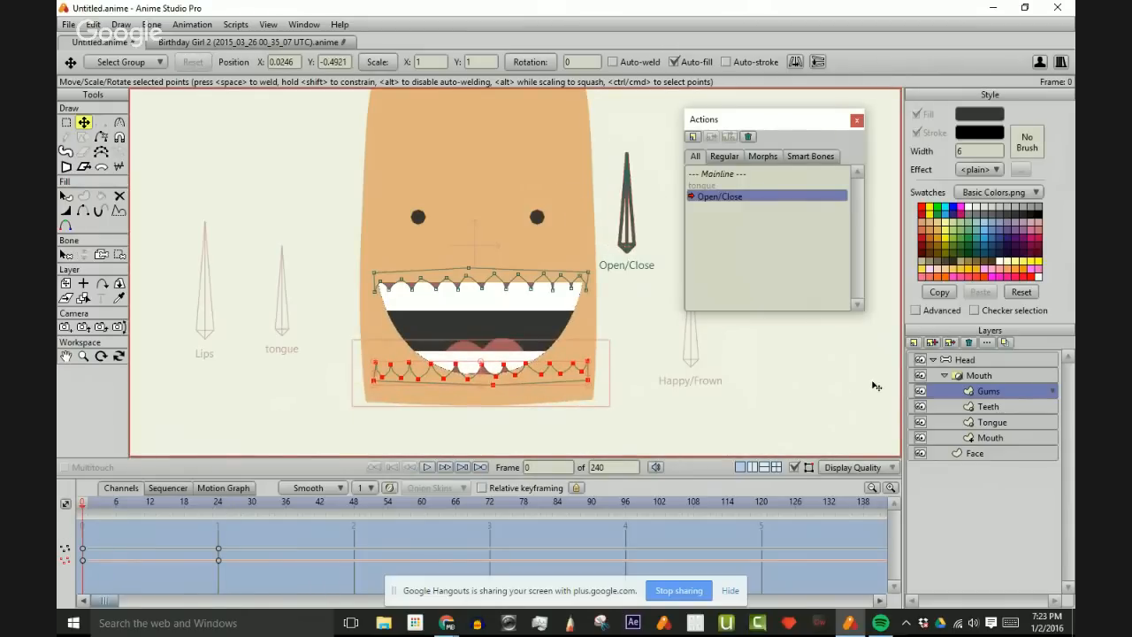
- Move the tongue shape on the Tongue layer down to about Y -0.60 at frame 24
{"action": "left_click", "coordinate": [992, 422]}
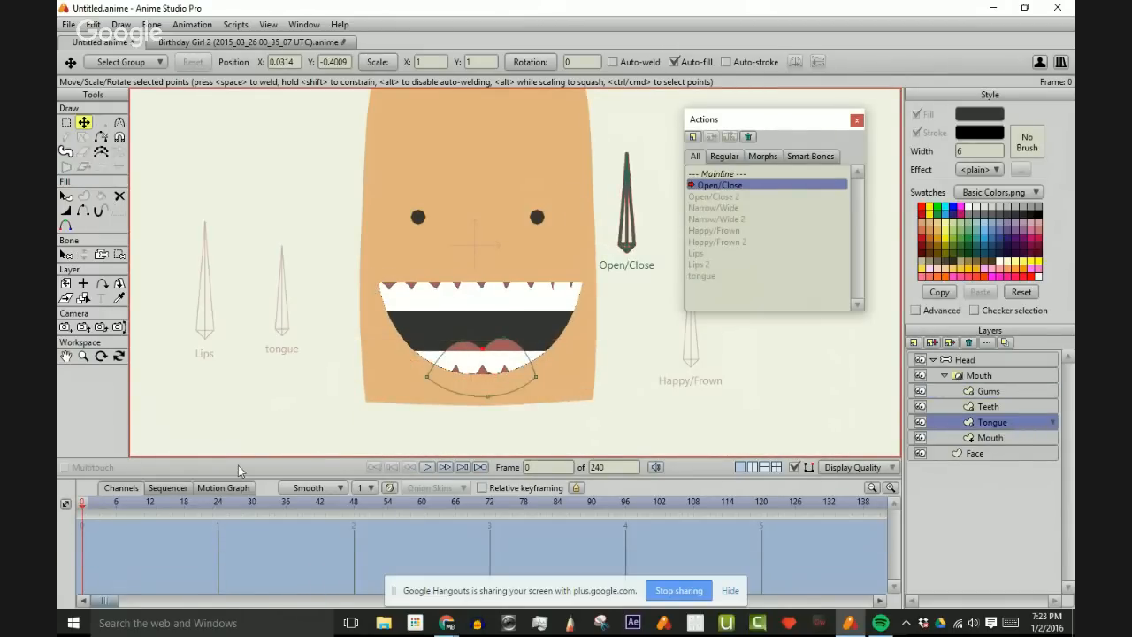
{"action": "left_click", "coordinate": [219, 509]}
{"action": "left_click_drag", "start_coordinate": [499, 362], "coordinate": [499, 407]}
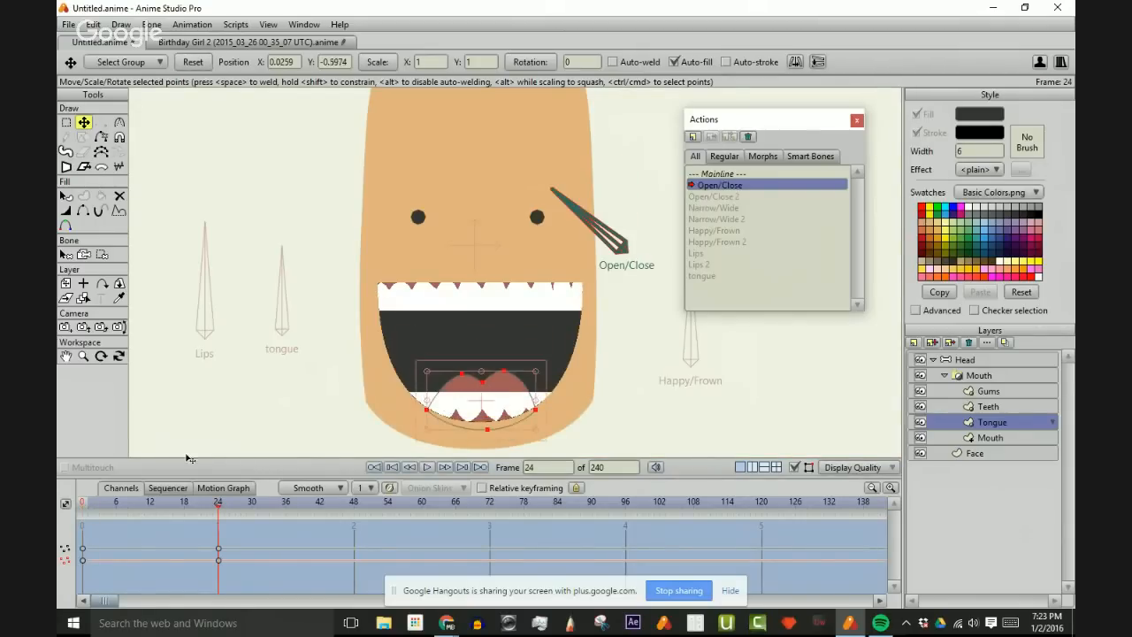
{"action": "left_click_drag", "start_coordinate": [211, 510], "coordinate": [82, 502]}
{"action": "scroll", "coordinate": [404, 336], "scroll_direction": "down", "scroll_amount": 2}
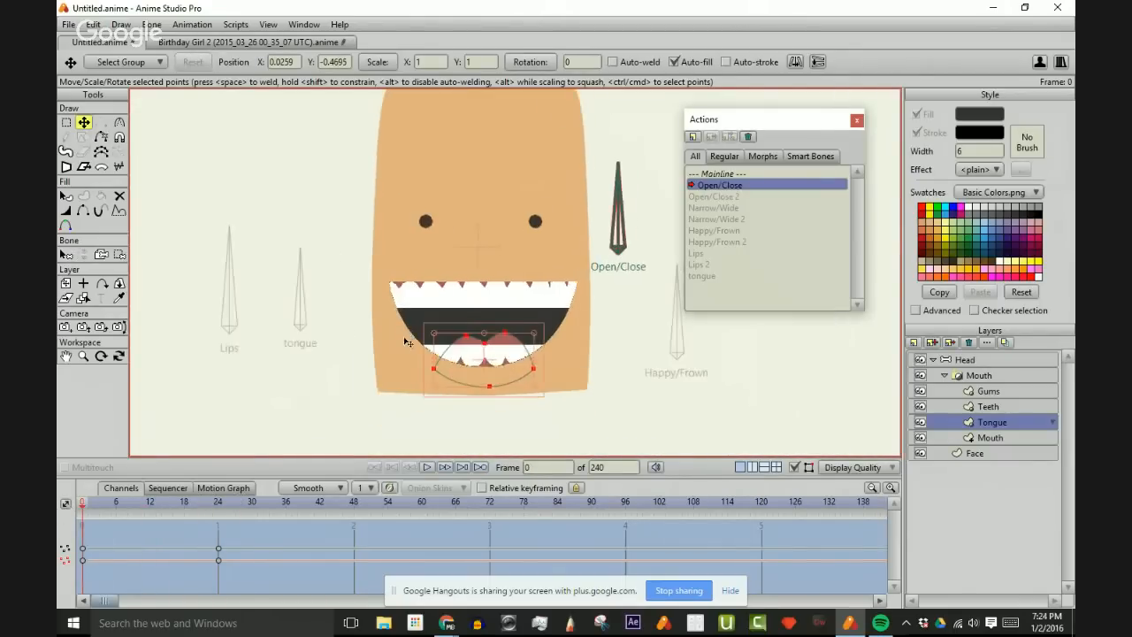
{"action": "left_click_drag", "start_coordinate": [368, 228], "coordinate": [360, 239]}
{"action": "left_click", "coordinate": [208, 42]}
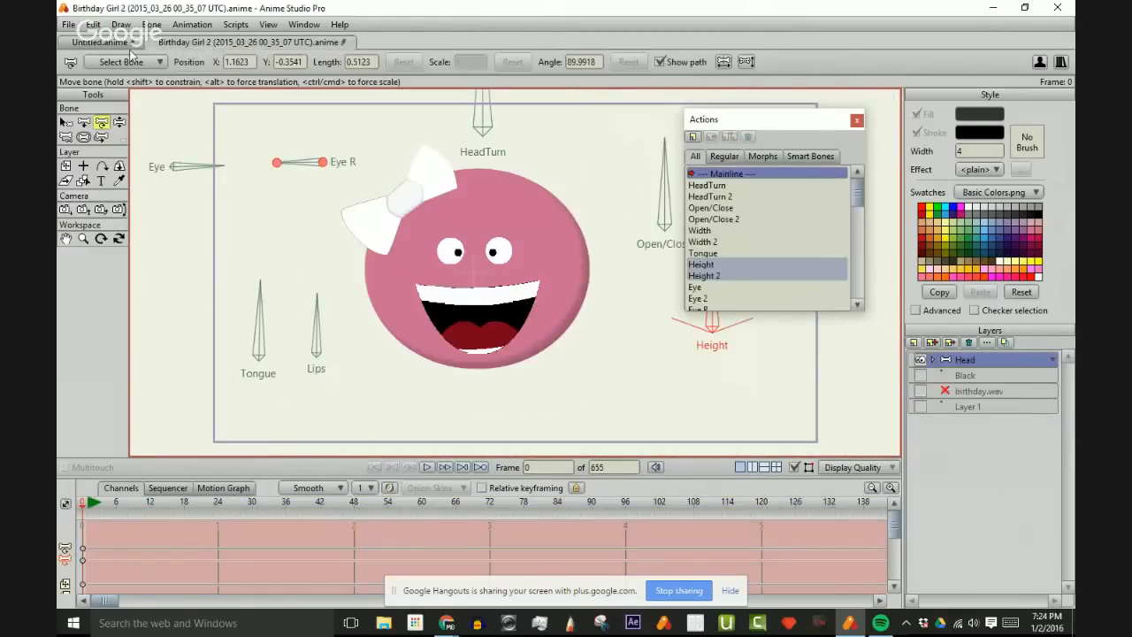
{"action": "left_click", "coordinate": [117, 43]}
{"action": "scroll", "coordinate": [380, 346], "scroll_direction": "up", "scroll_amount": 2}
{"action": "scroll", "coordinate": [380, 346], "scroll_direction": "down", "scroll_amount": 3}
{"action": "scroll", "coordinate": [379, 346], "scroll_direction": "up", "scroll_amount": 4}
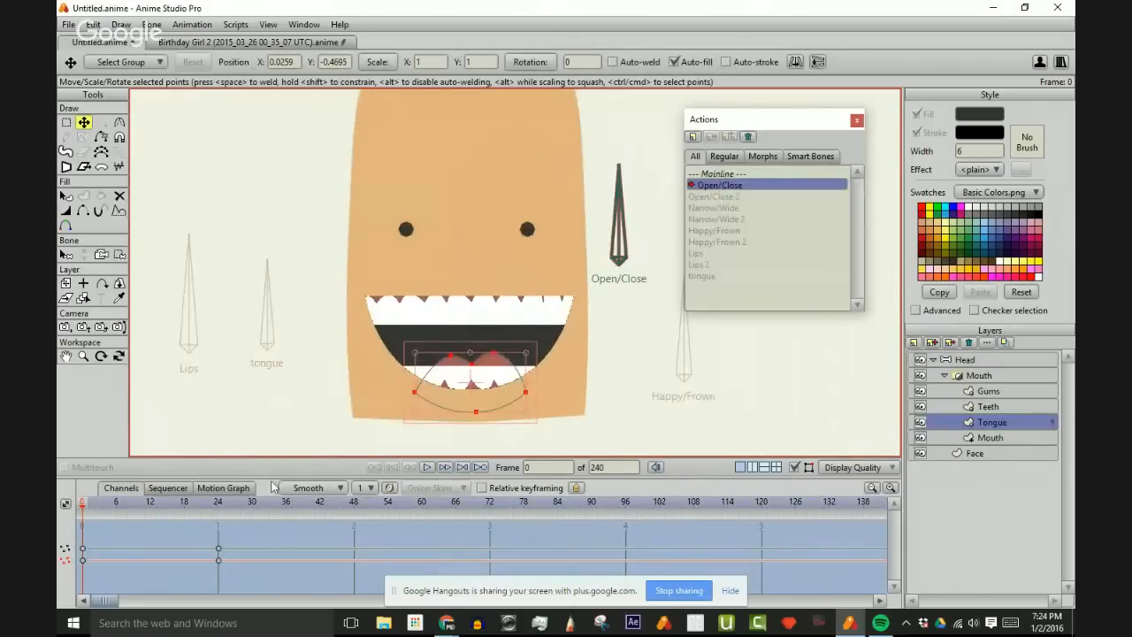
- Raise the tongue shape to about Y -0.54 at frame 24 of the Open/Close action
{"action": "left_click_drag", "start_coordinate": [82, 504], "coordinate": [148, 498]}
{"action": "left_click_drag", "start_coordinate": [148, 498], "coordinate": [221, 496]}
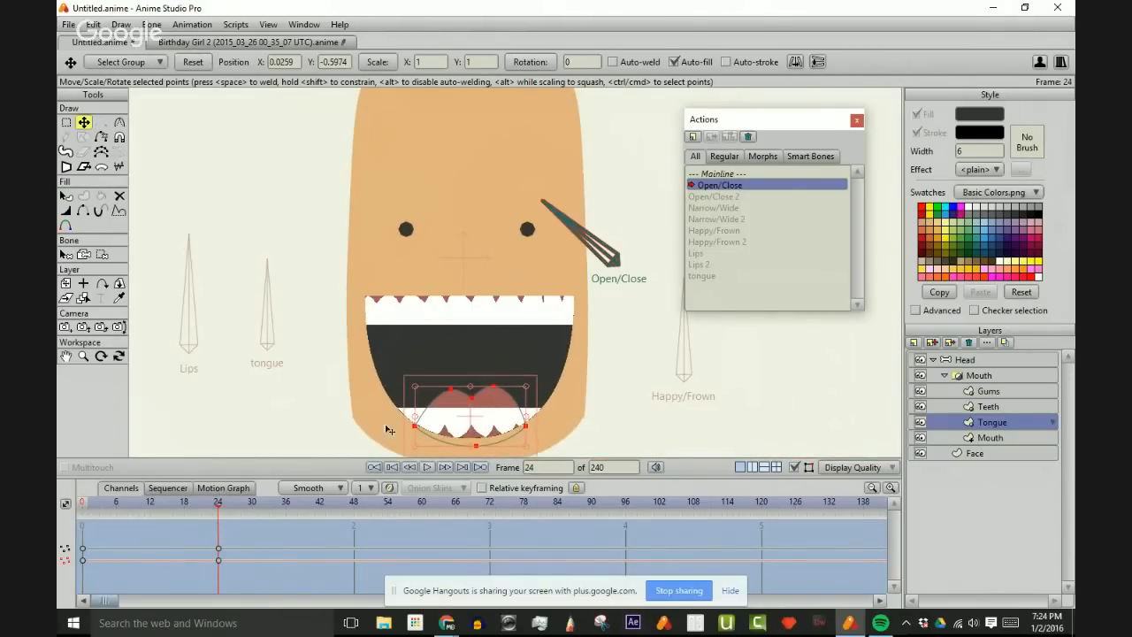
{"action": "left_click_drag", "start_coordinate": [387, 429], "coordinate": [387, 413]}
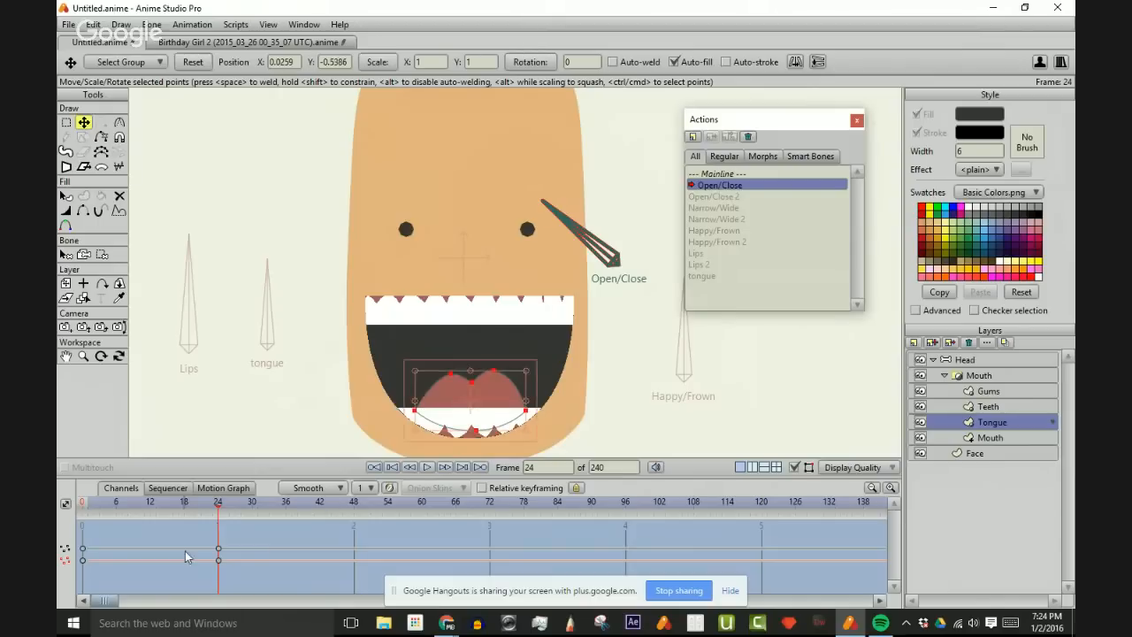
- Preview the mouth opening and the whole face by scrubbing the Open/Close action between frames 0 and 24
{"action": "left_click_drag", "start_coordinate": [218, 509], "coordinate": [82, 515]}
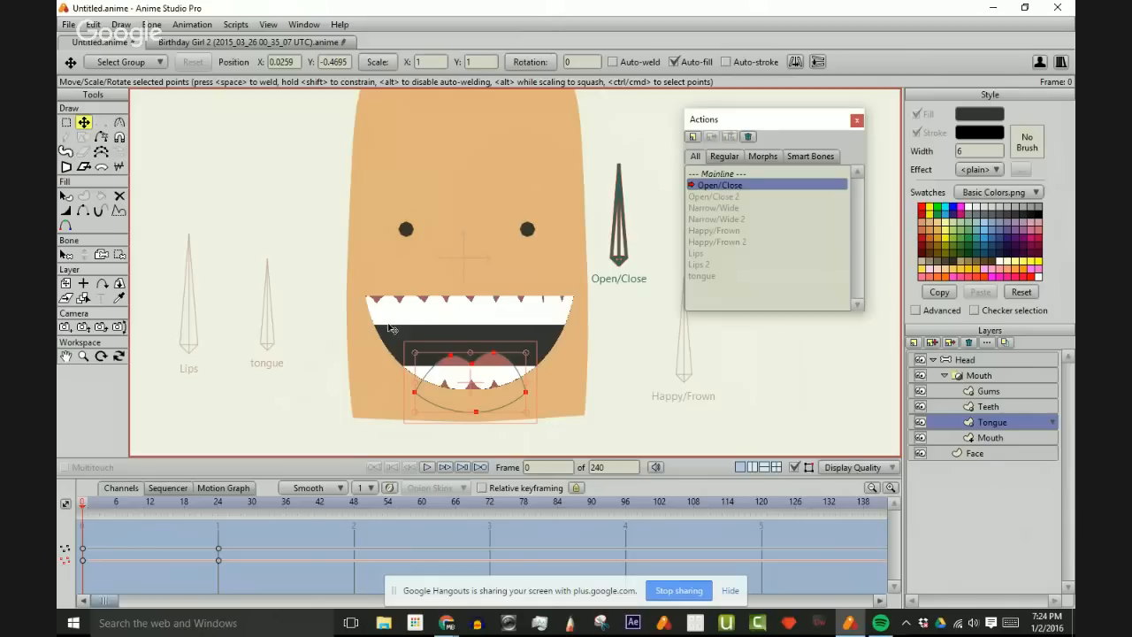
{"action": "left_click_drag", "start_coordinate": [81, 510], "coordinate": [60, 522]}
{"action": "mouse_move", "coordinate": [81, 504]}
{"action": "left_mouse_down"}
{"action": "mouse_move", "coordinate": [249, 501]}
{"action": "mouse_move", "coordinate": [84, 518]}
{"action": "left_mouse_up"}
{"action": "left_click_drag", "start_coordinate": [83, 510], "coordinate": [207, 502]}
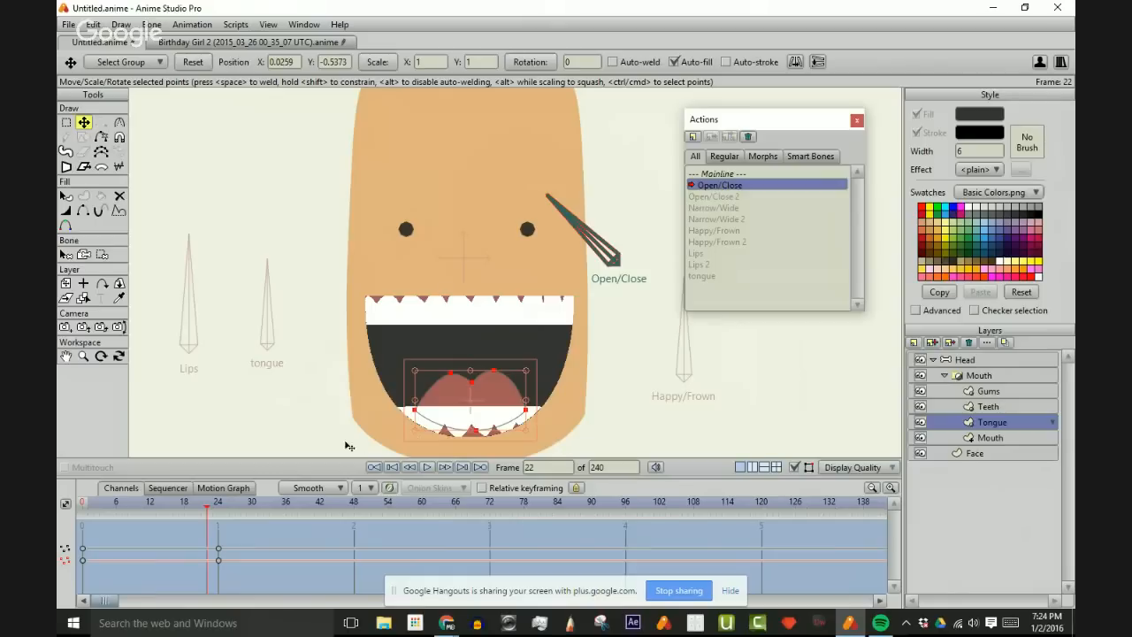
{"action": "scroll", "coordinate": [374, 344], "scroll_direction": "down", "scroll_amount": 4}
{"action": "scroll", "coordinate": [374, 344], "scroll_direction": "up", "scroll_amount": 1}
{"action": "mouse_move", "coordinate": [207, 504]}
{"action": "left_mouse_down"}
{"action": "mouse_move", "coordinate": [234, 507]}
{"action": "mouse_move", "coordinate": [220, 507]}
{"action": "left_mouse_up"}
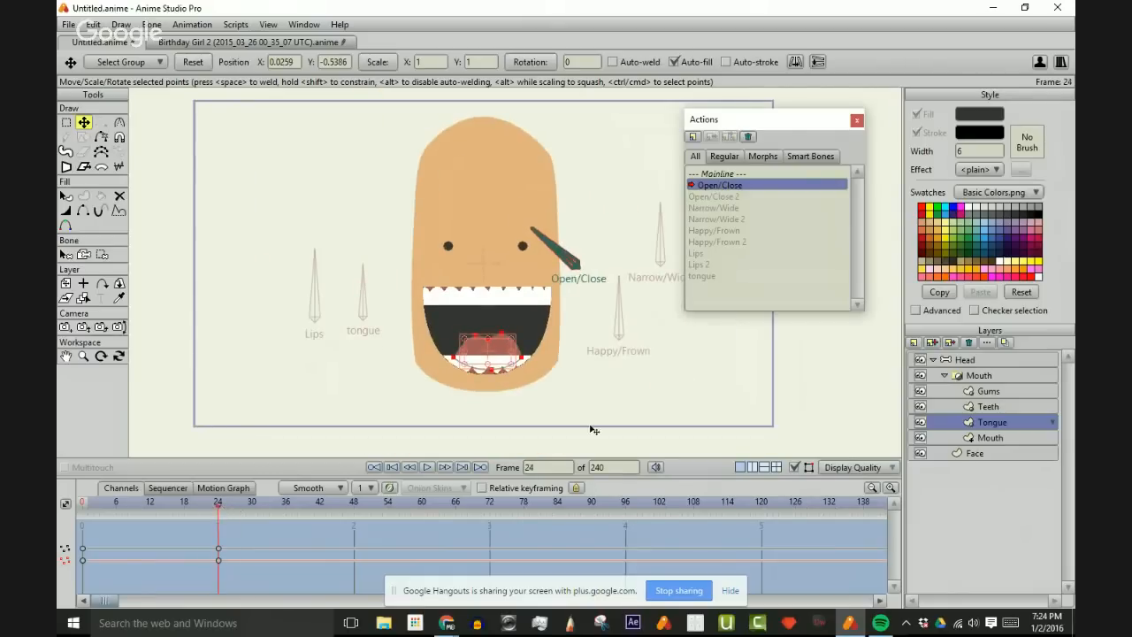
- Delete the Face layer's keyframes at frame 24 to remove the chin reshaping
{"action": "left_click", "coordinate": [959, 437]}
{"action": "left_click", "coordinate": [994, 453]}
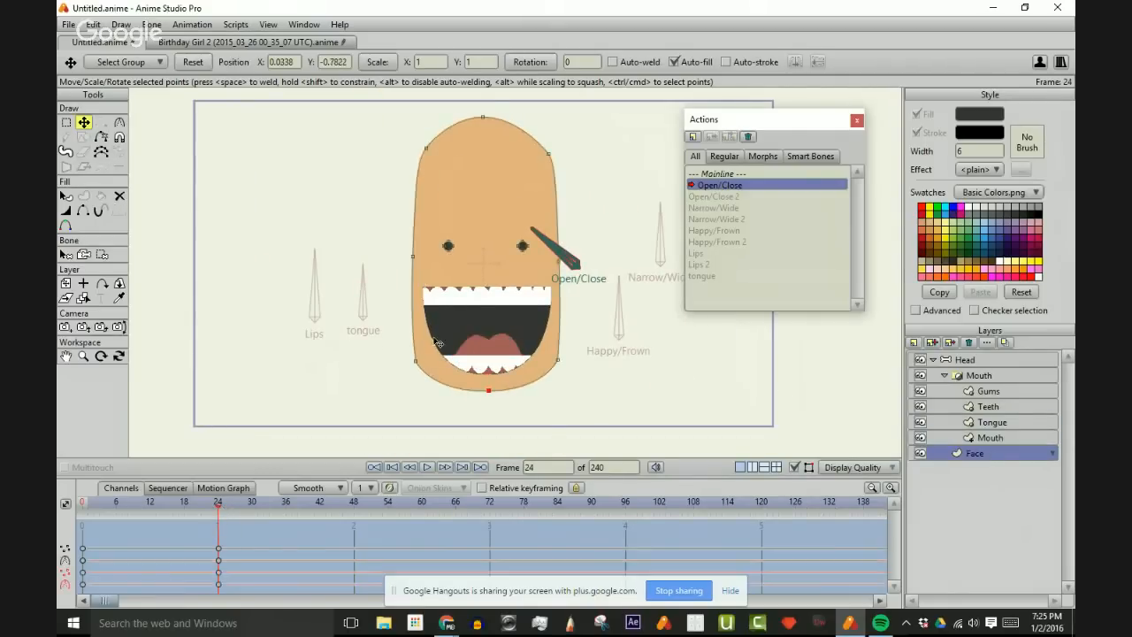
{"action": "scroll", "coordinate": [437, 343], "scroll_direction": "up", "scroll_amount": 2}
{"action": "left_click_drag", "start_coordinate": [207, 540], "coordinate": [234, 590]}
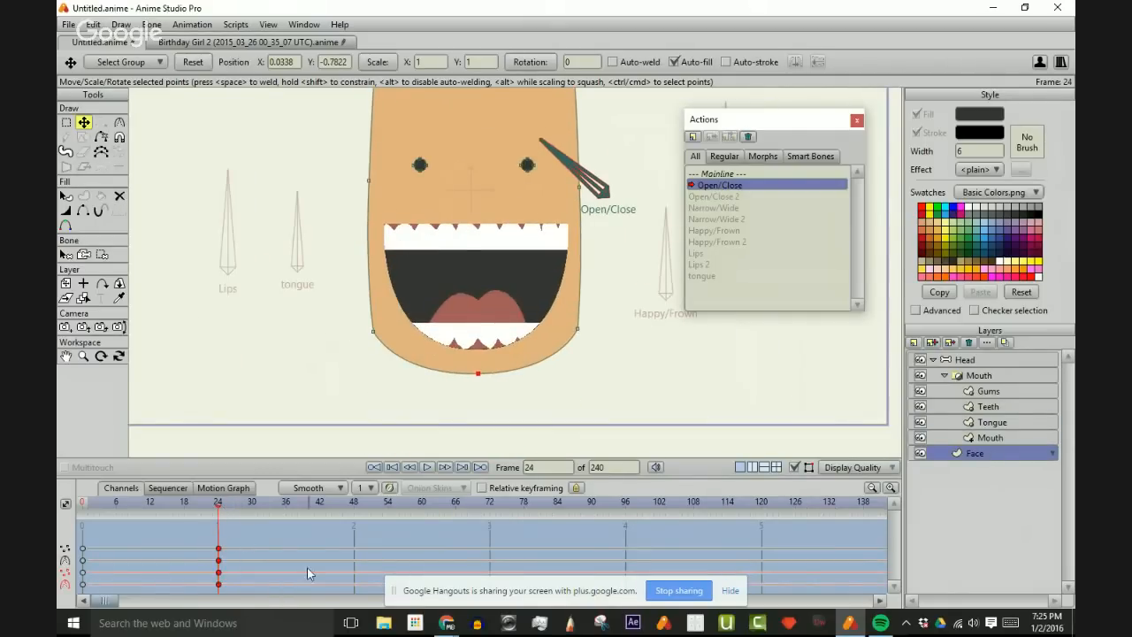
{"action": "key", "text": "Delete"}
- At frame 25 of the Open/Close action, select the Face layer's three chin points and move them down to about Y -0.68
{"action": "mouse_move", "coordinate": [216, 504]}
{"action": "left_mouse_down"}
{"action": "mouse_move", "coordinate": [175, 500]}
{"action": "mouse_move", "coordinate": [224, 503]}
{"action": "left_mouse_up"}
{"action": "scroll", "coordinate": [514, 335], "scroll_direction": "down", "scroll_amount": 3}
{"action": "scroll", "coordinate": [514, 334], "scroll_direction": "up", "scroll_amount": 6}
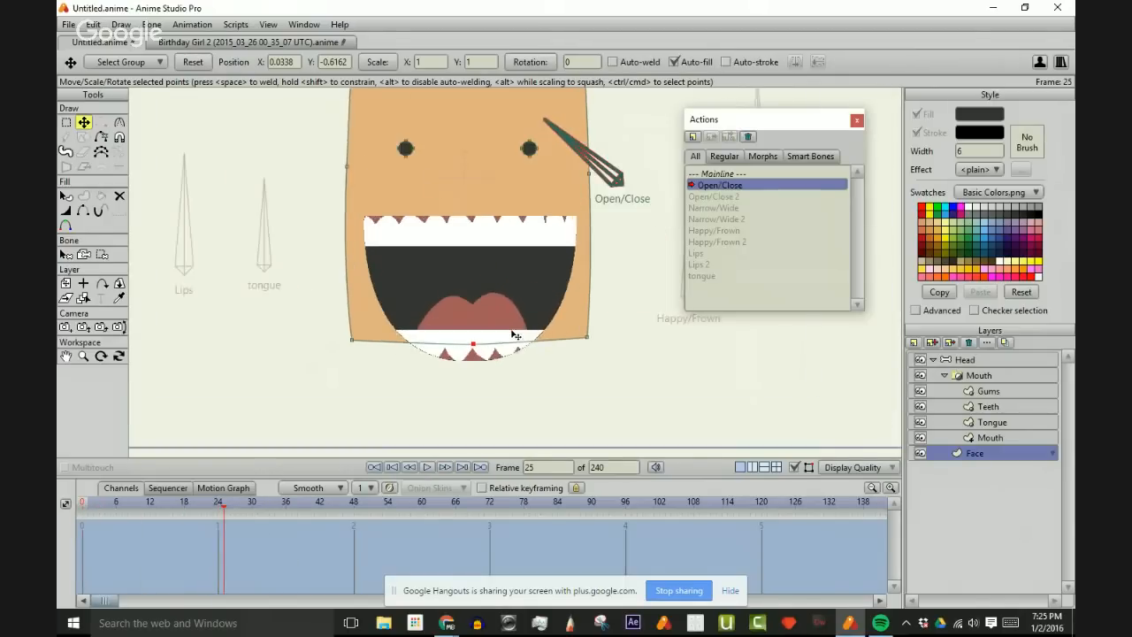
{"action": "scroll", "coordinate": [515, 343], "scroll_direction": "down", "scroll_amount": 1}
{"action": "key", "text": "g"}
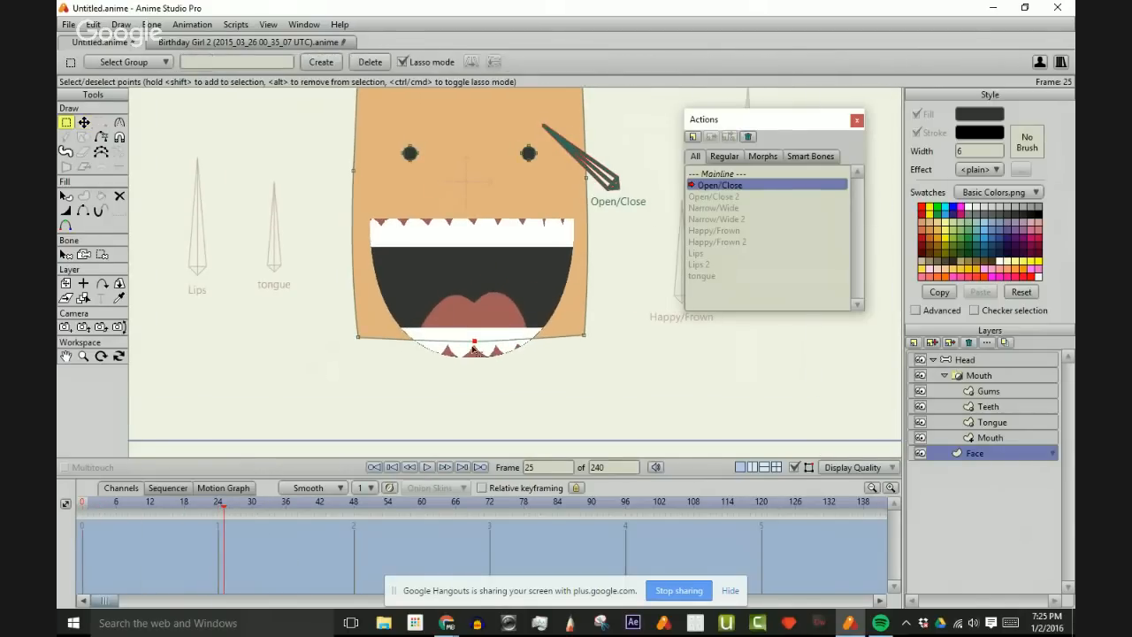
{"action": "mouse_move", "coordinate": [403, 320]}
{"action": "left_mouse_down"}
{"action": "mouse_move", "coordinate": [619, 318]}
{"action": "mouse_move", "coordinate": [372, 320]}
{"action": "left_mouse_up"}
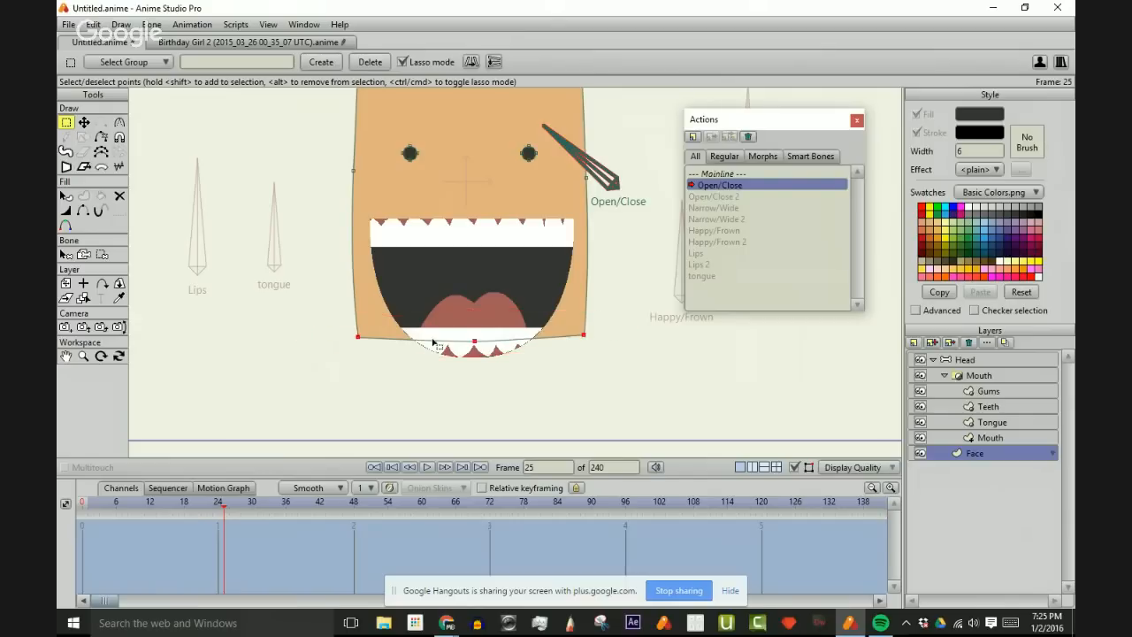
{"action": "key", "text": "t"}
{"action": "mouse_move", "coordinate": [449, 344]}
{"action": "left_mouse_down"}
{"action": "mouse_move", "coordinate": [448, 372]}
{"action": "mouse_move", "coordinate": [448, 358]}
{"action": "left_mouse_up"}
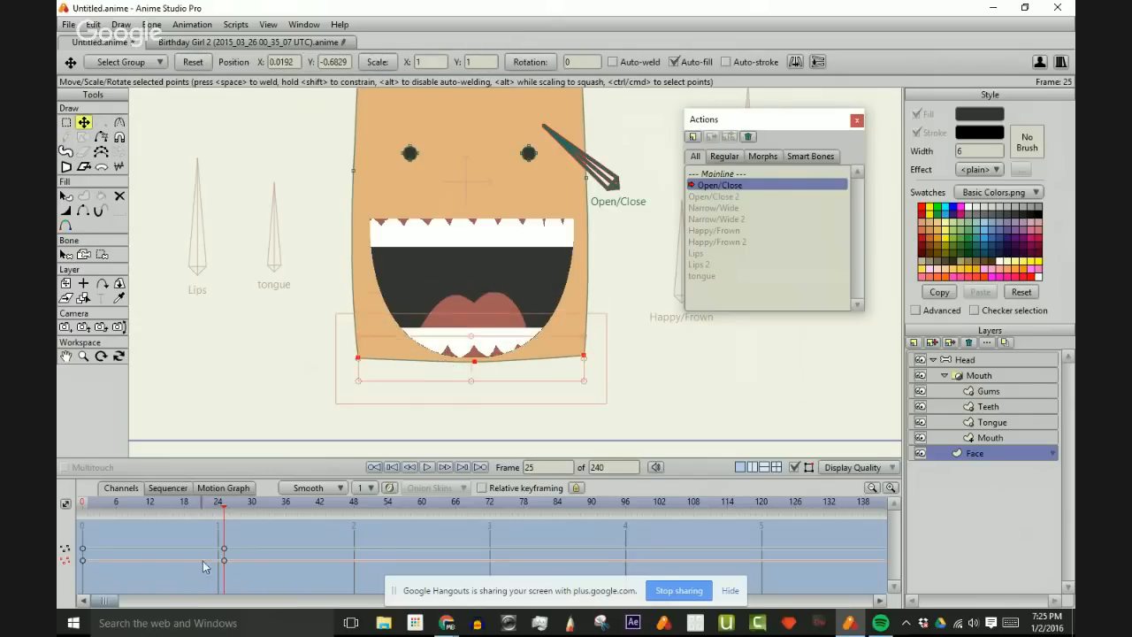
- Shift the new chin keyframes from frame 25 to frame 24, scrub back to frame 0 and return to the Mainline
{"action": "mouse_move", "coordinate": [217, 536]}
{"action": "left_mouse_down"}
{"action": "mouse_move", "coordinate": [235, 583]}
{"action": "mouse_move", "coordinate": [219, 549]}
{"action": "left_mouse_up"}
{"action": "left_click_drag", "start_coordinate": [223, 501], "coordinate": [82, 522]}
{"action": "scroll", "coordinate": [477, 368], "scroll_direction": "down", "scroll_amount": 3}
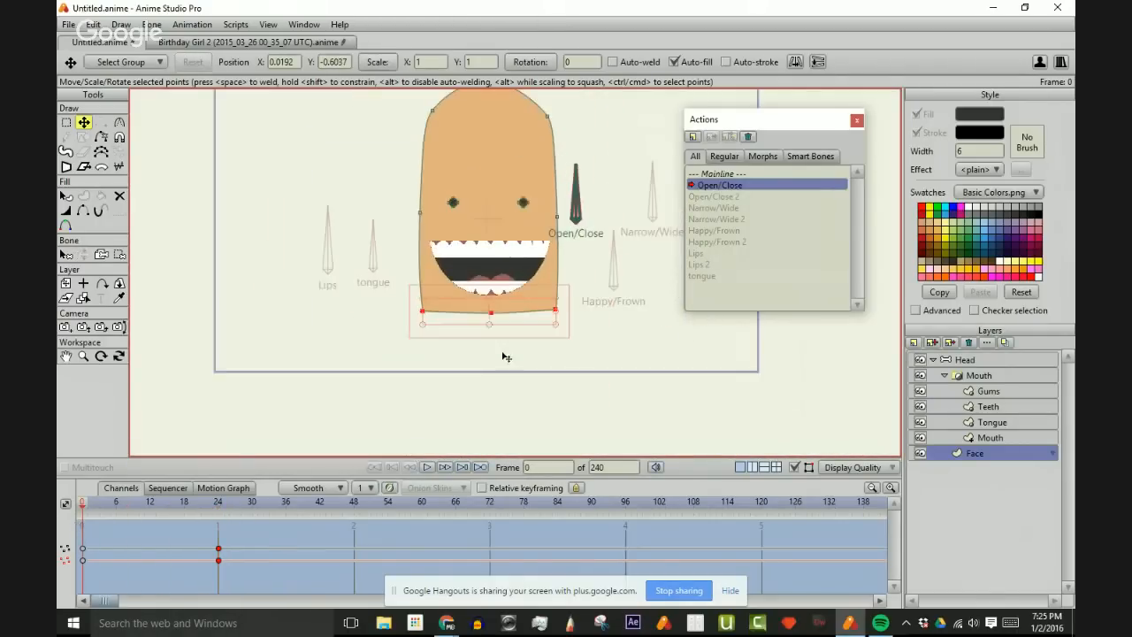
{"action": "left_click", "coordinate": [748, 175]}
{"action": "scroll", "coordinate": [566, 265], "scroll_direction": "up", "scroll_amount": 3}
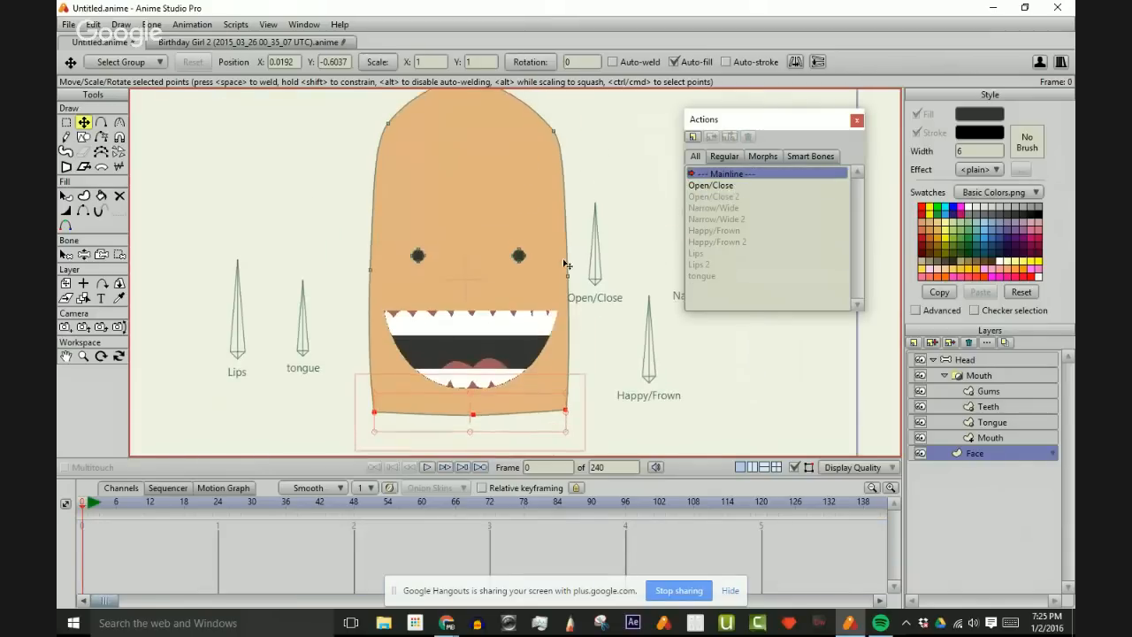
{"action": "left_click", "coordinate": [884, 625]}
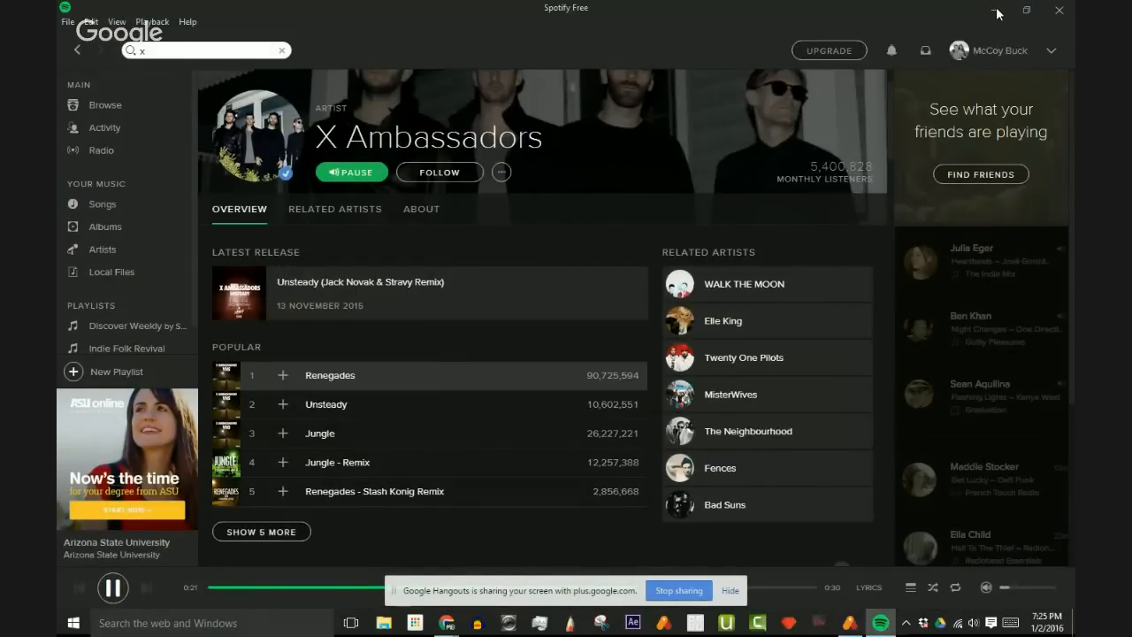
{"action": "left_click", "coordinate": [996, 12]}
- Open the Open/Close 2 action for editing and go to frame 24
{"action": "left_click_drag", "start_coordinate": [189, 513], "coordinate": [217, 511]}
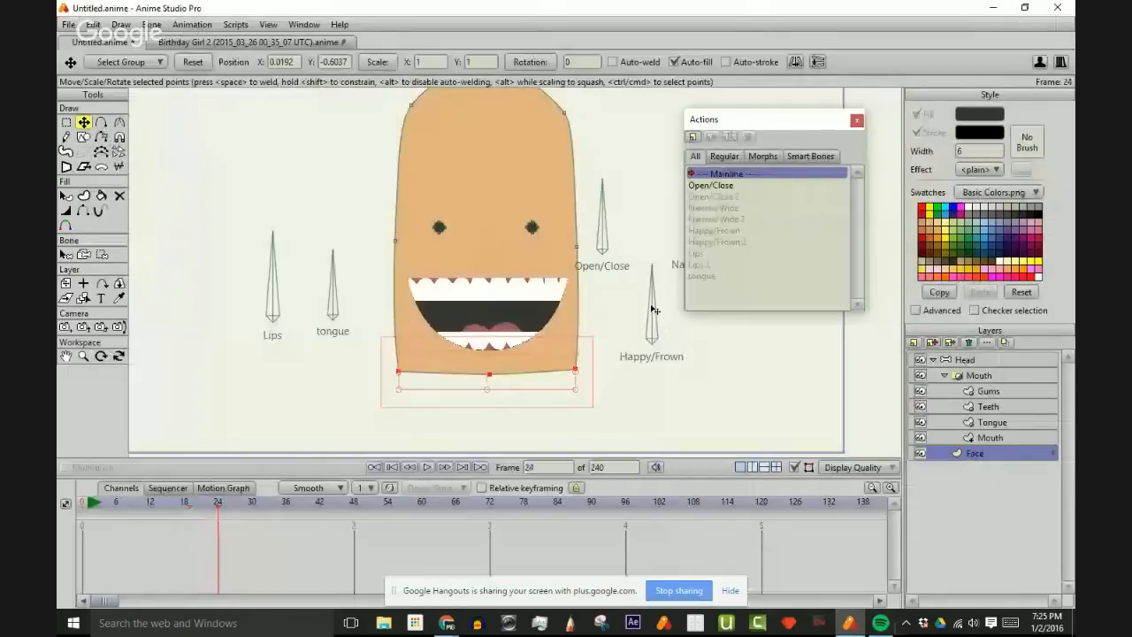
{"action": "left_click", "coordinate": [758, 184]}
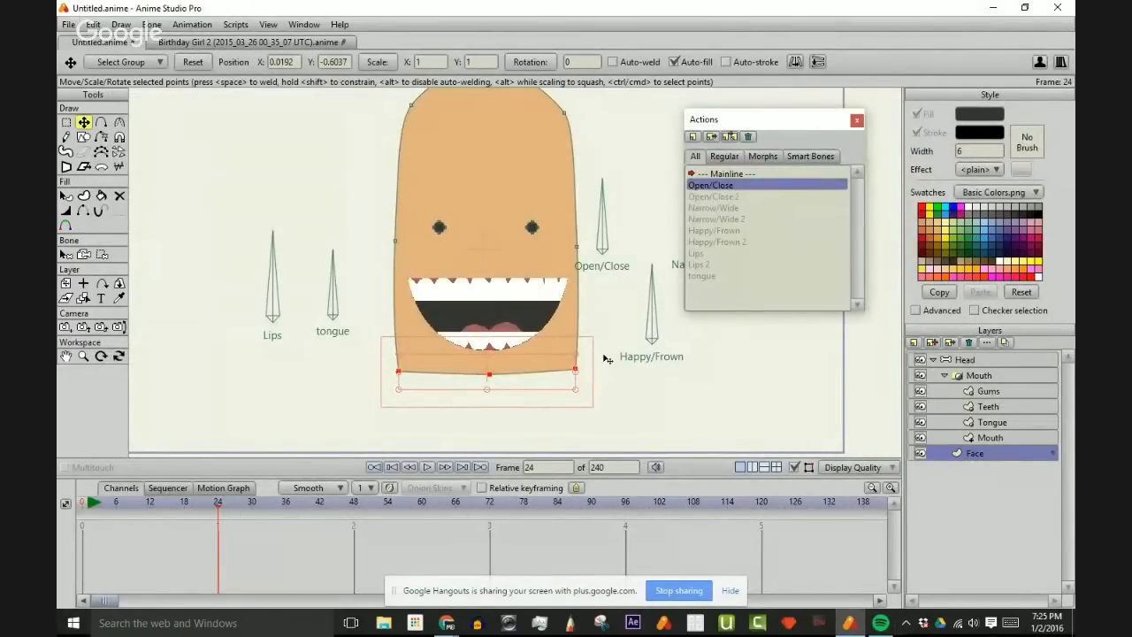
{"action": "double_click", "coordinate": [712, 196]}
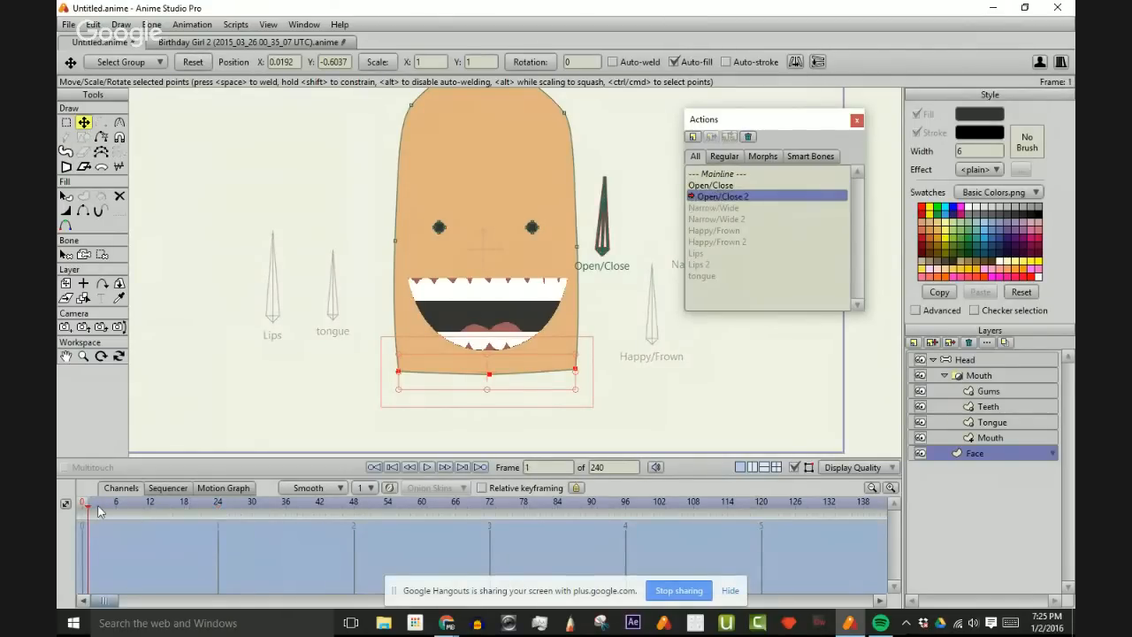
{"action": "left_click_drag", "start_coordinate": [99, 511], "coordinate": [221, 508]}
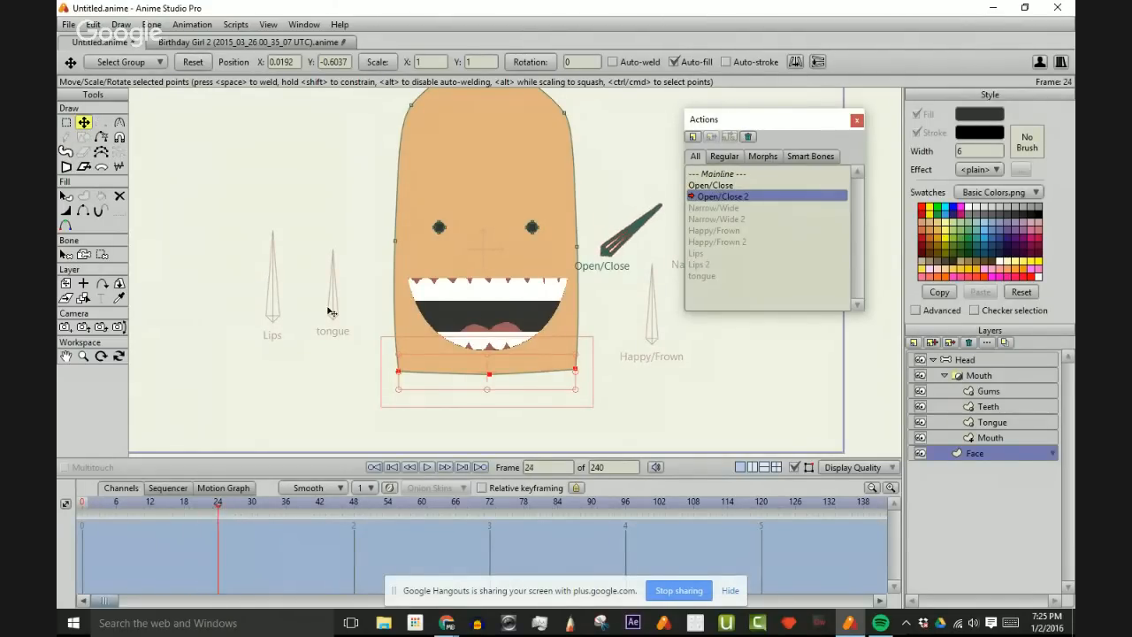
{"action": "scroll", "coordinate": [417, 265], "scroll_direction": "up", "scroll_amount": 3}
{"action": "scroll", "coordinate": [442, 301], "scroll_direction": "down", "scroll_amount": 2}
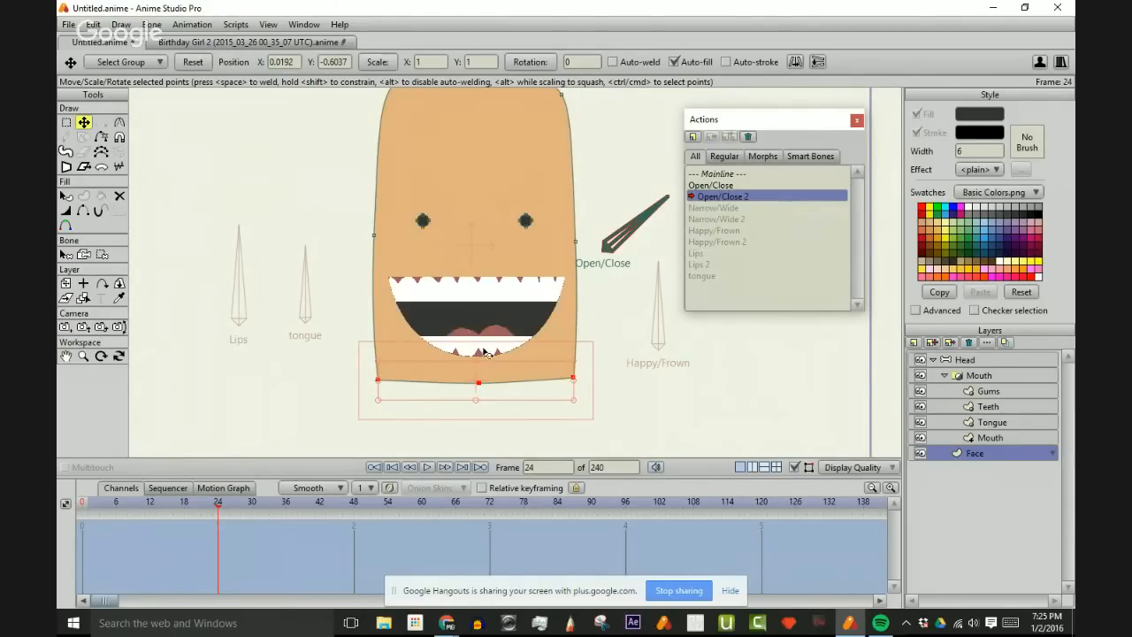
{"action": "scroll", "coordinate": [549, 325], "scroll_direction": "up", "scroll_amount": 1}
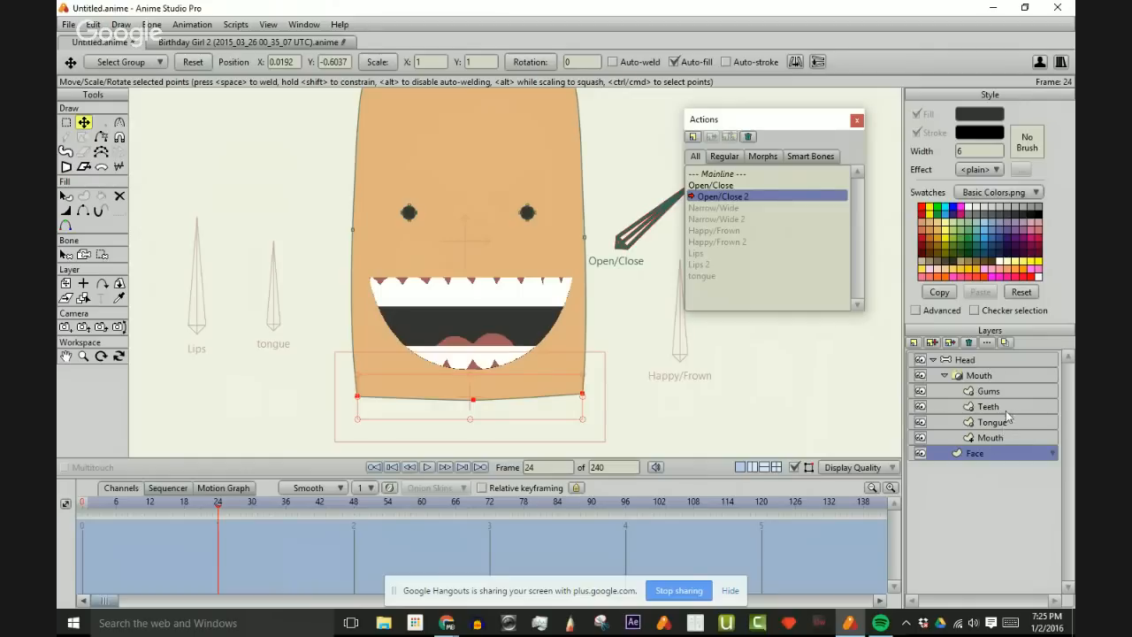
- Raise the lower teeth on the Teeth layer to about Y -0.32 so they nearly meet the upper teeth at frame 24
{"action": "left_click", "coordinate": [1016, 406]}
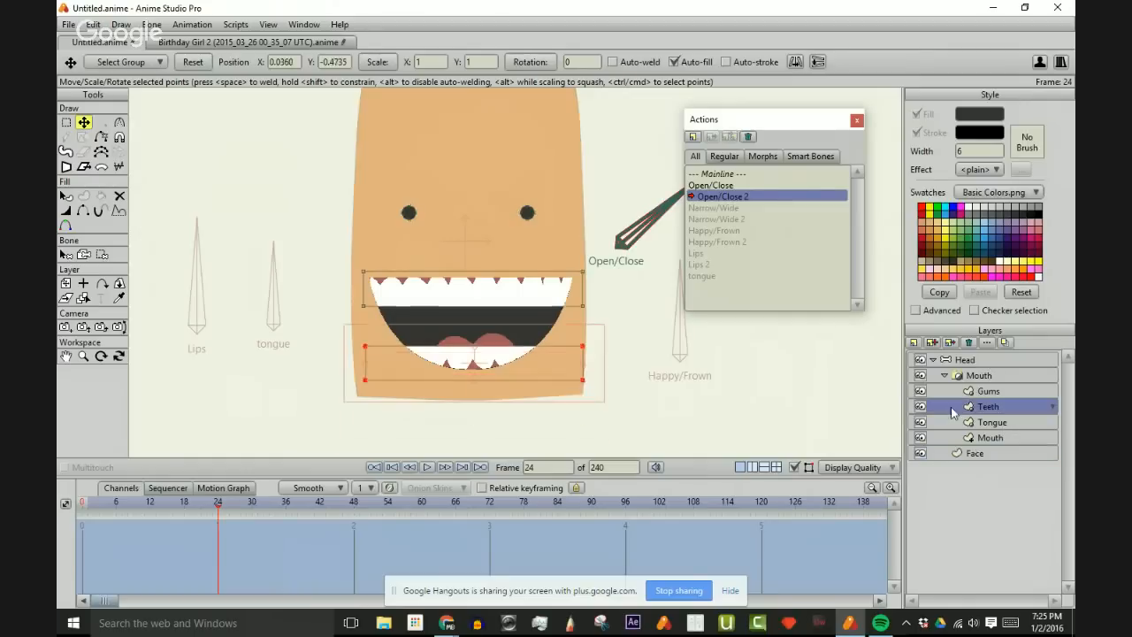
{"action": "left_click", "coordinate": [494, 357]}
{"action": "left_click_drag", "start_coordinate": [494, 360], "coordinate": [488, 321]}
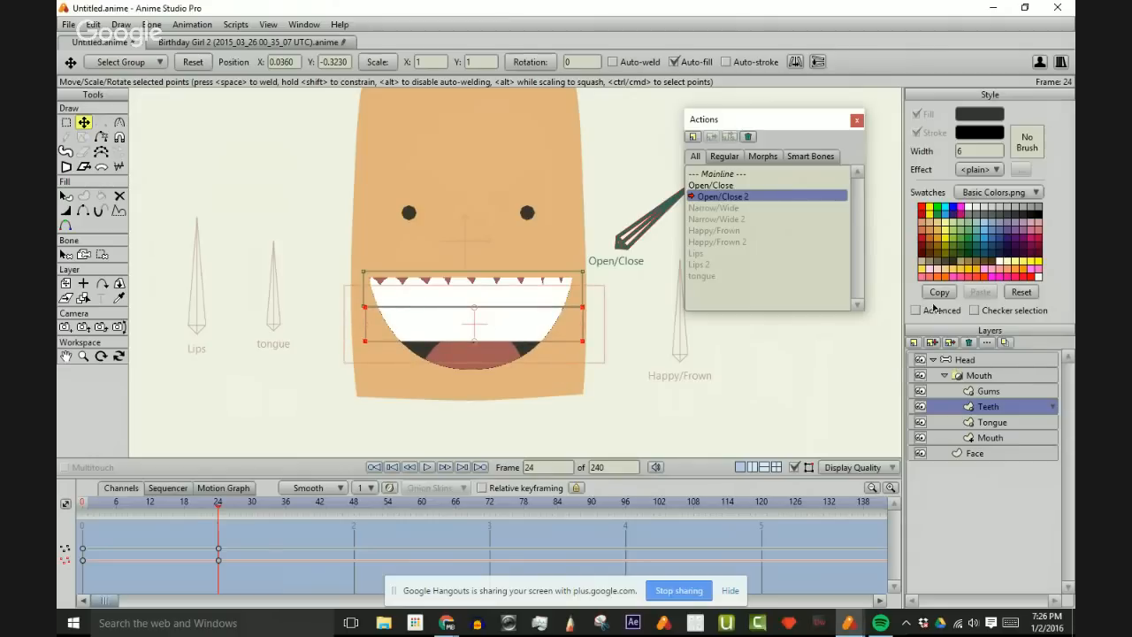
- Render a preview of frame 24 to inspect the closed teeth, and close the render window
{"action": "key", "text": "ctrl+r"}
{"action": "left_click_drag", "start_coordinate": [623, 106], "coordinate": [195, 22]}
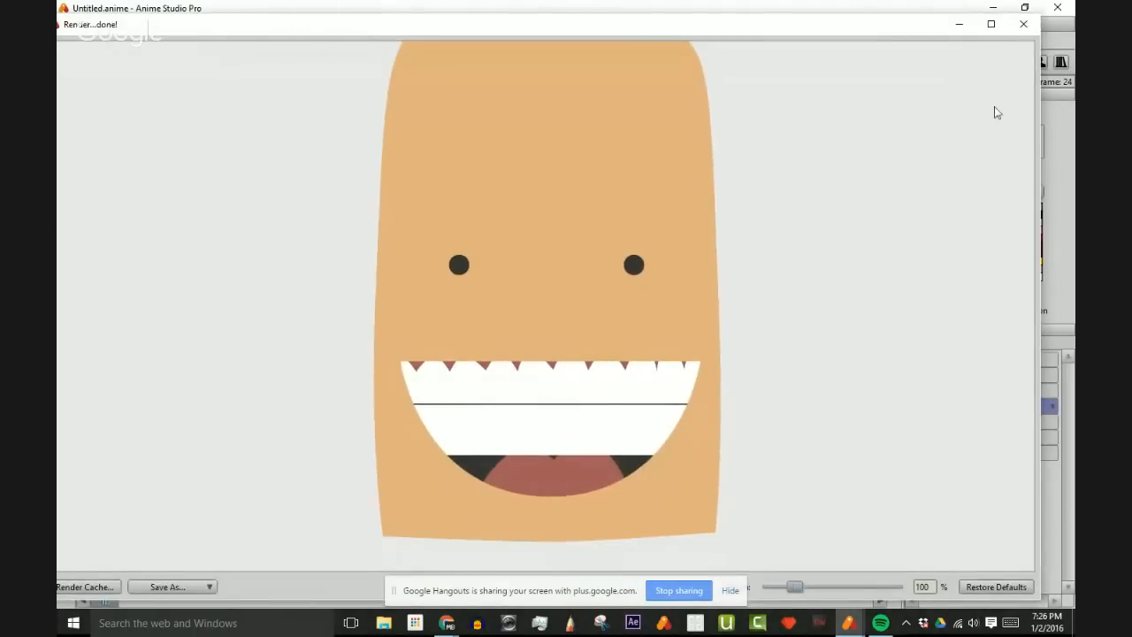
{"action": "left_click", "coordinate": [1023, 25]}
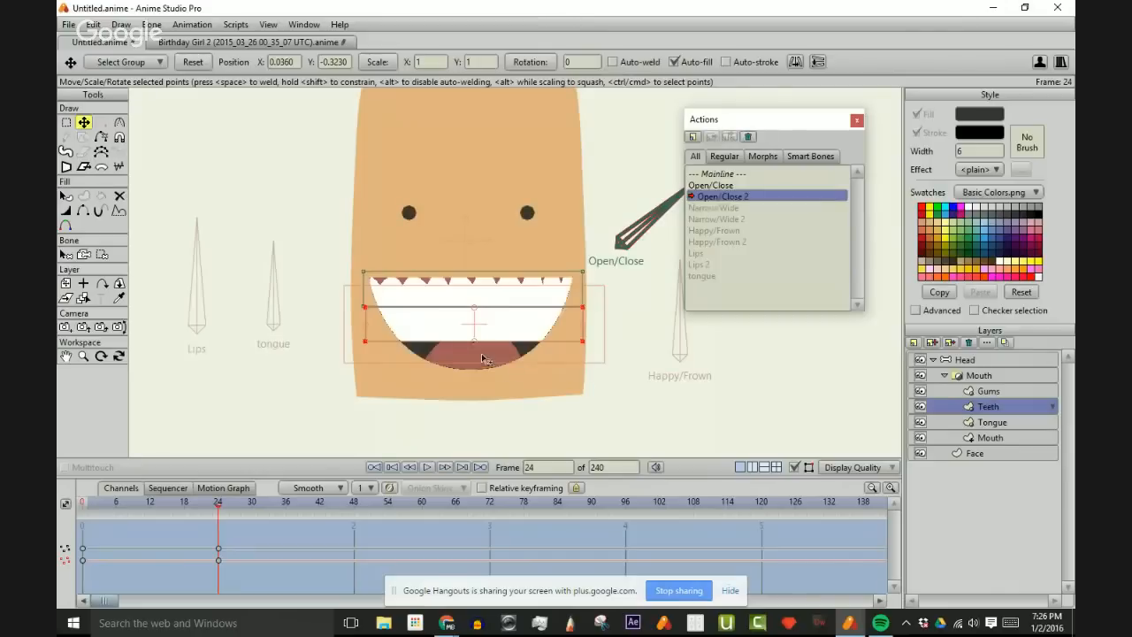
- Raise the lower gums on the Gums layer to about Y -0.38 at frame 24
{"action": "left_click", "coordinate": [987, 392]}
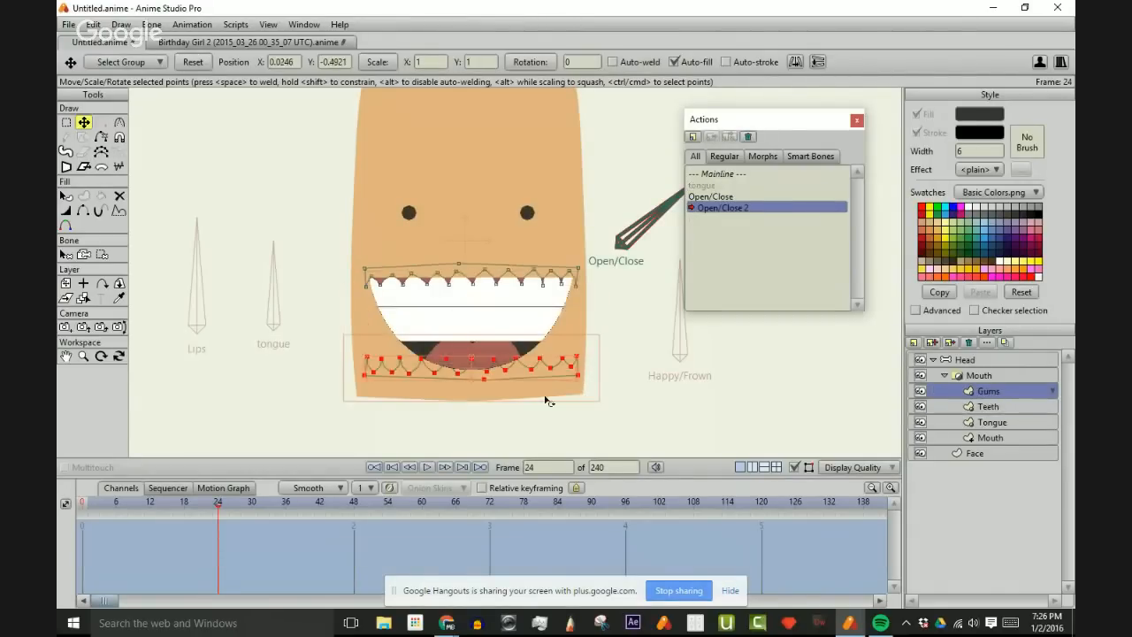
{"action": "left_click_drag", "start_coordinate": [502, 381], "coordinate": [475, 352]}
{"action": "scroll", "coordinate": [443, 359], "scroll_direction": "up", "scroll_amount": 3}
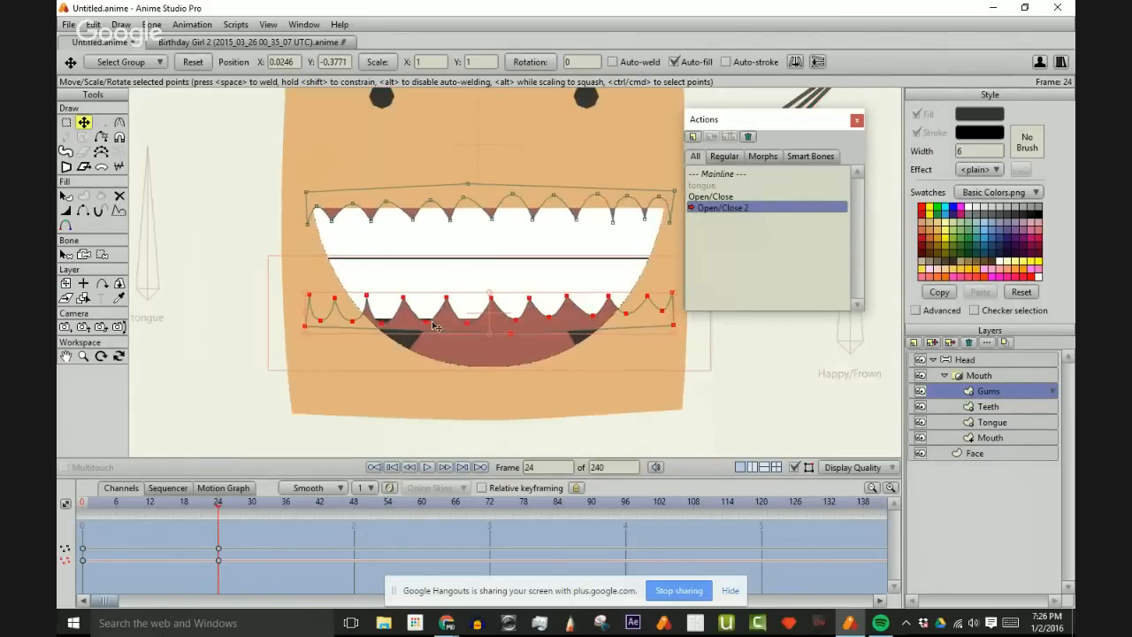
- Select the three points along the lower gums' bottom edge and pull them down to about Y -0.52
{"action": "key", "text": "g"}
{"action": "left_click", "coordinate": [309, 337]}
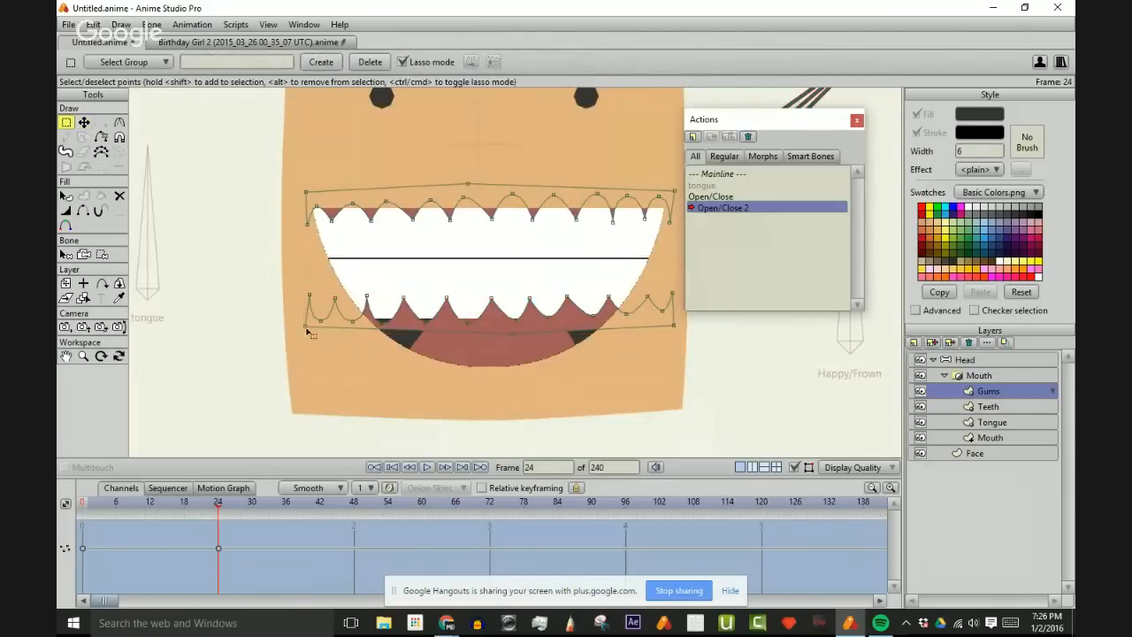
{"action": "left_click", "coordinate": [306, 327]}
{"action": "left_click", "coordinate": [511, 332], "text": "shift"}
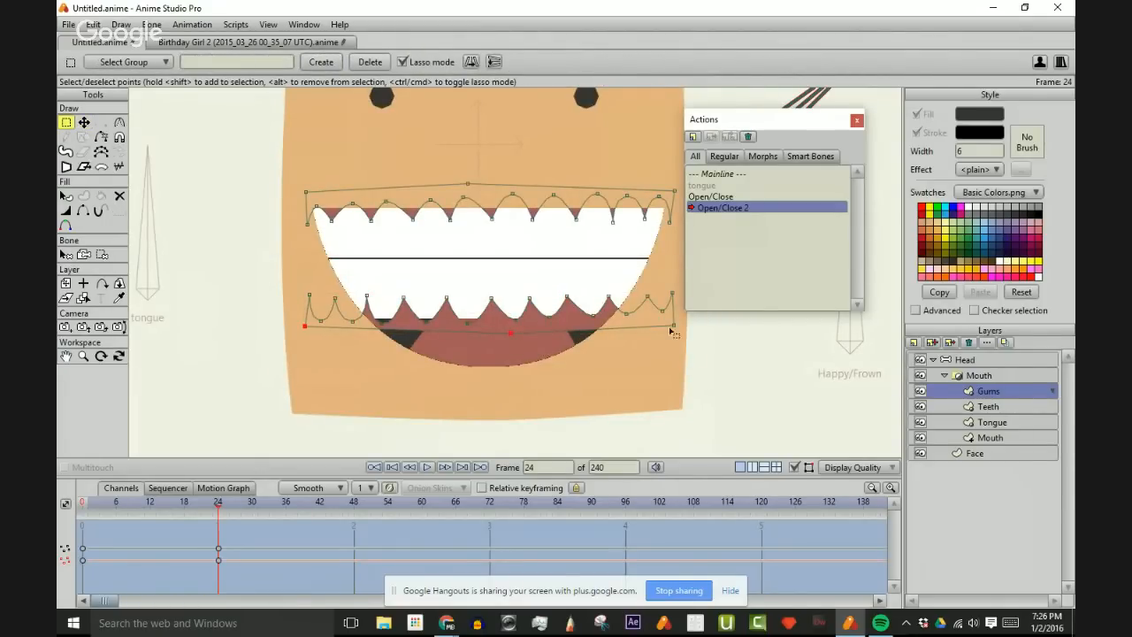
{"action": "key", "text": "t"}
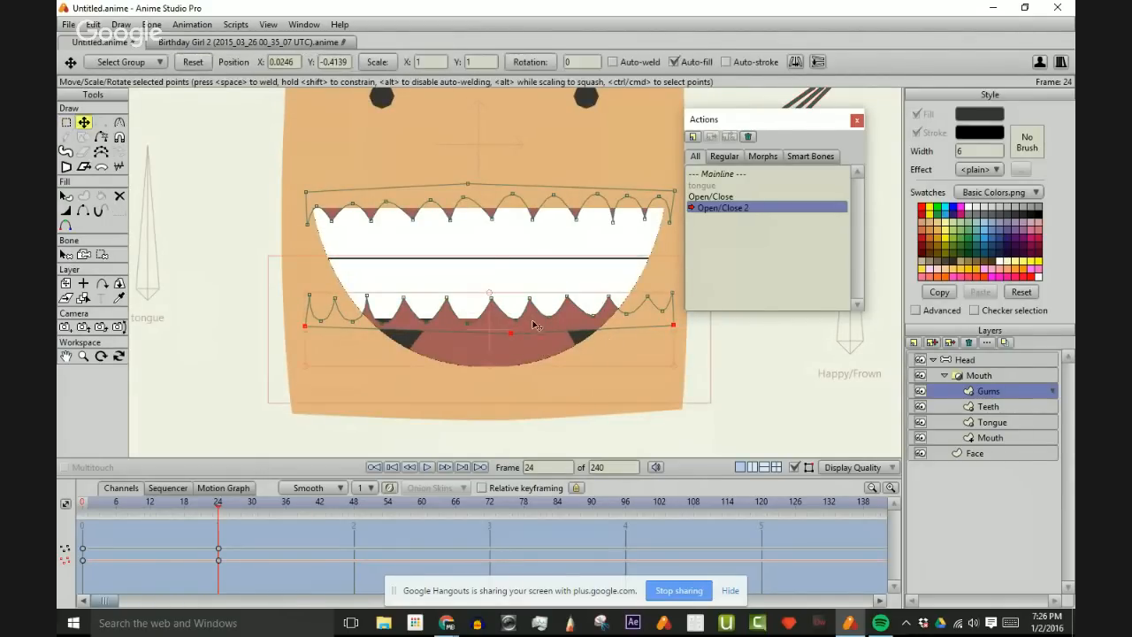
{"action": "left_click_drag", "start_coordinate": [534, 325], "coordinate": [535, 371]}
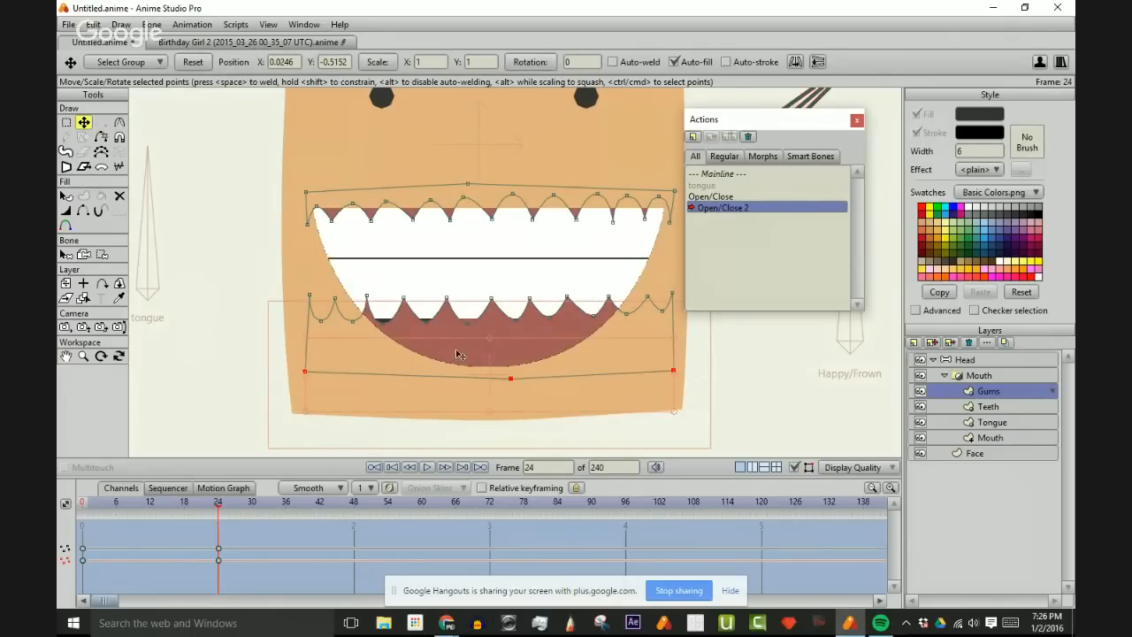
- Select the whole lower gum shape and raise it slightly to about Y -0.41 at frame 24
{"action": "left_click", "coordinate": [457, 351]}
{"action": "left_click_drag", "start_coordinate": [458, 351], "coordinate": [457, 341]}
{"action": "scroll", "coordinate": [540, 326], "scroll_direction": "down", "scroll_amount": 2}
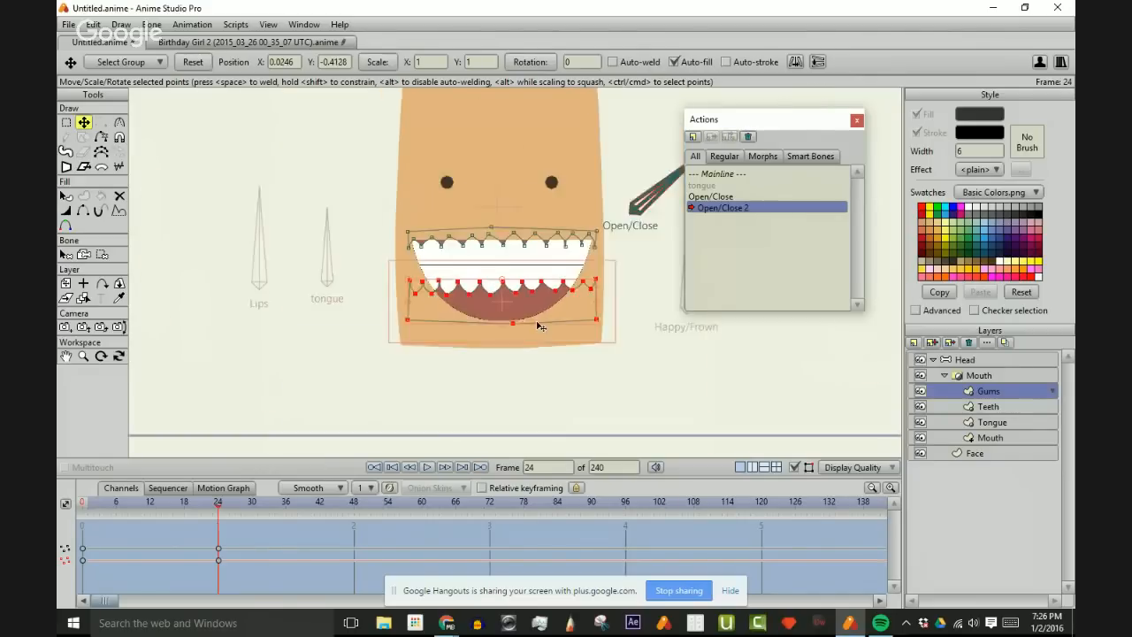
{"action": "scroll", "coordinate": [539, 326], "scroll_direction": "up", "scroll_amount": 4}
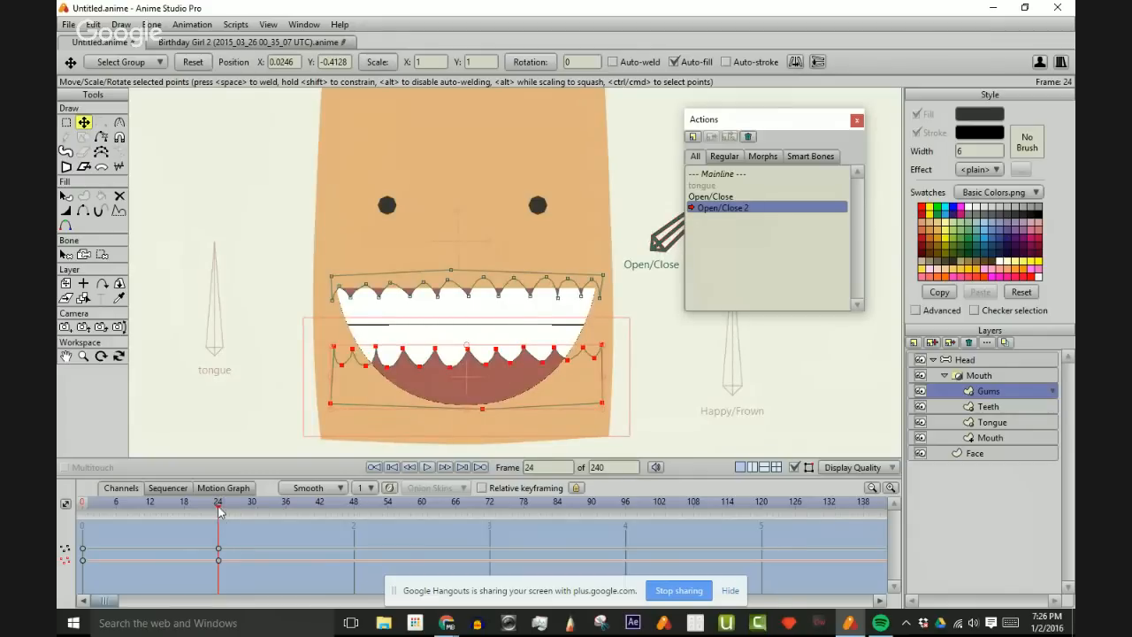
- Preview the Open/Close 2 mouth closing by scrubbing from frame 24 back to frame 0
{"action": "left_click", "coordinate": [146, 520]}
{"action": "left_click_drag", "start_coordinate": [144, 517], "coordinate": [66, 525]}
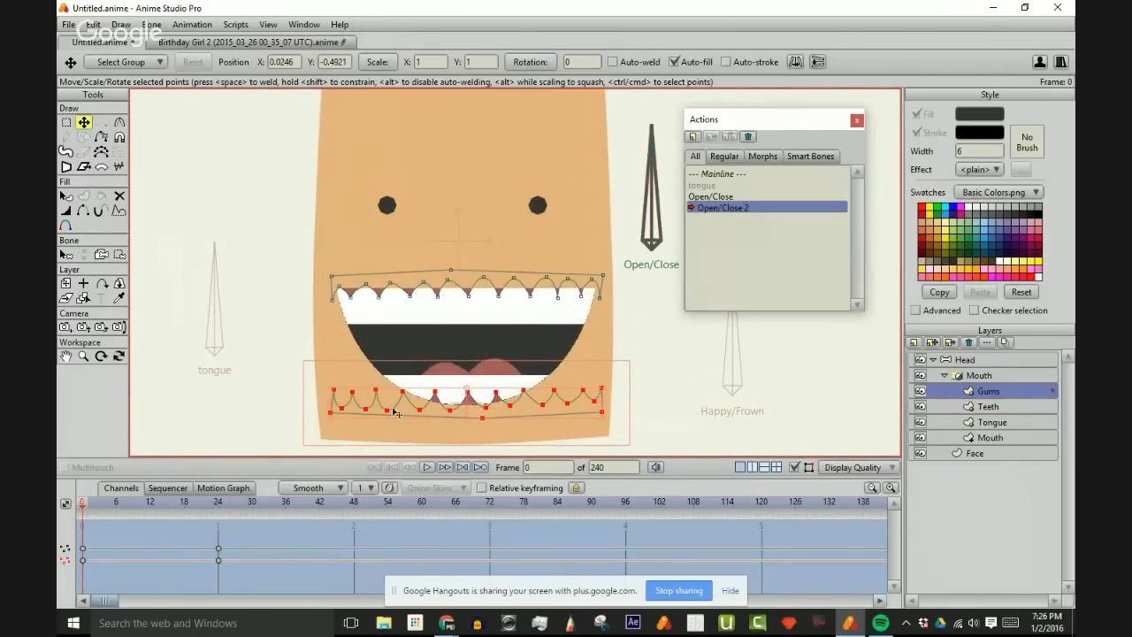
{"action": "scroll", "coordinate": [307, 404], "scroll_direction": "down", "scroll_amount": 2}
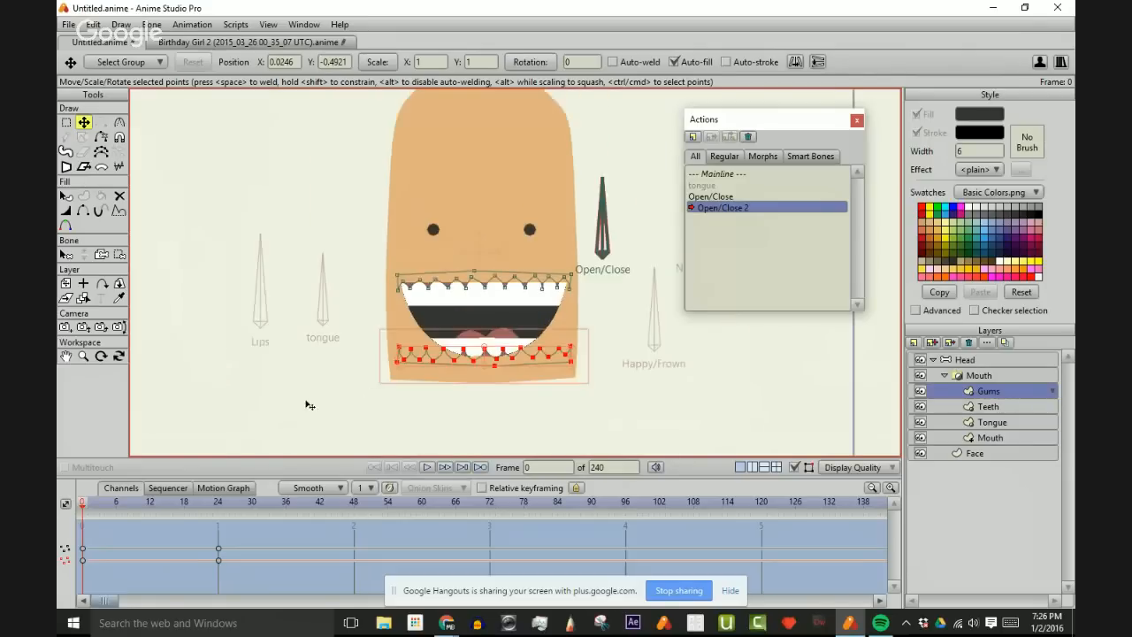
{"action": "scroll", "coordinate": [339, 323], "scroll_direction": "up", "scroll_amount": 2}
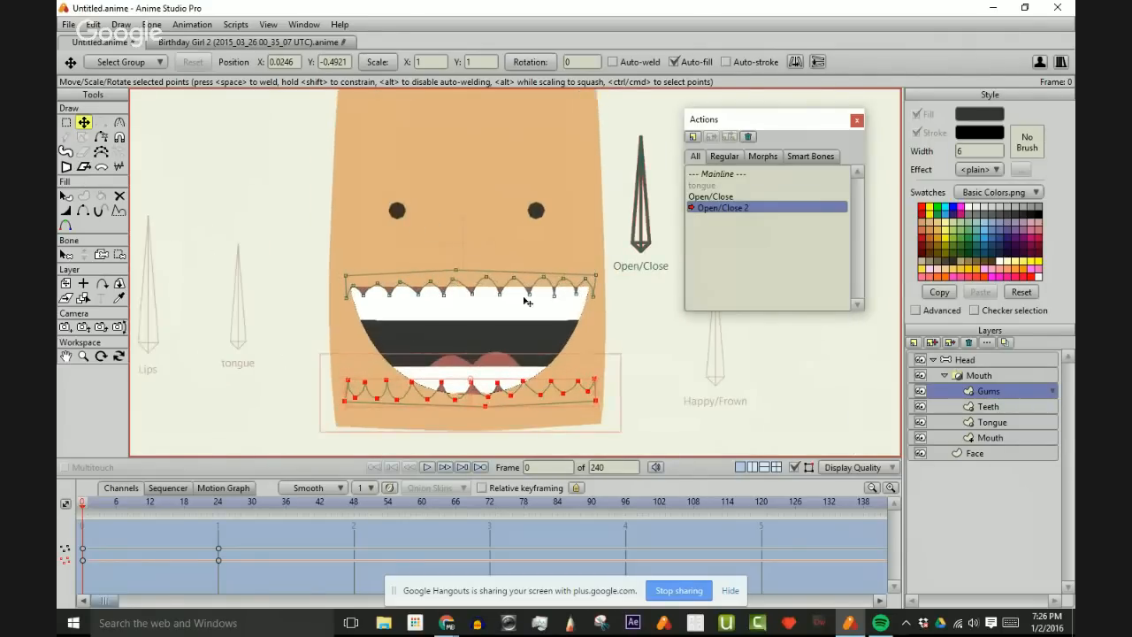
- Select the Head layer and return to the Mainline
{"action": "left_click", "coordinate": [956, 357]}
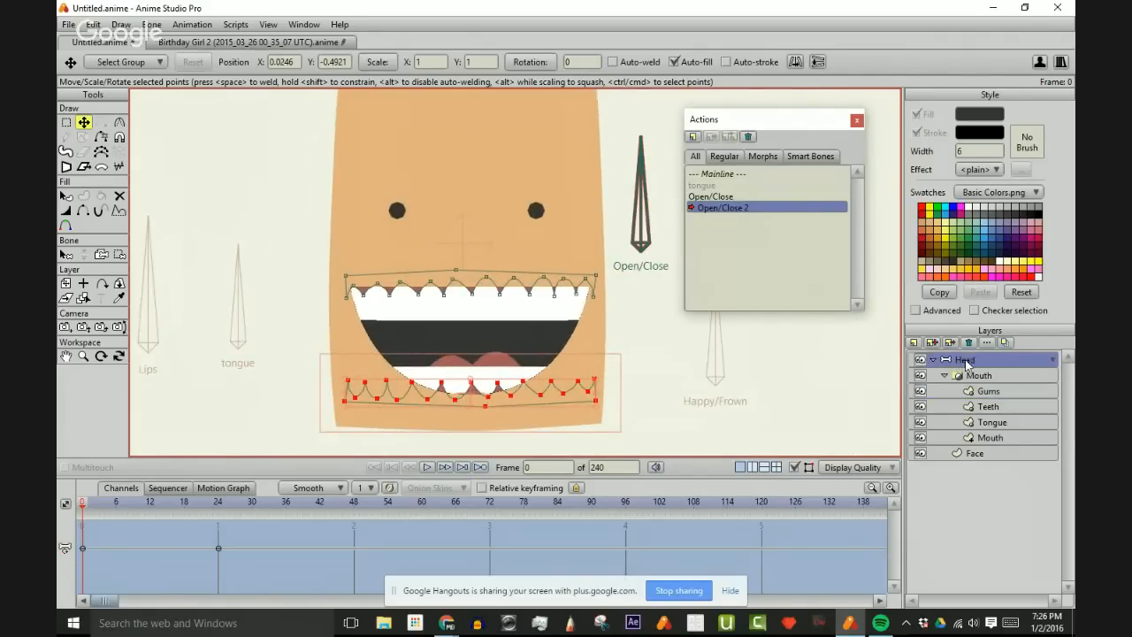
{"action": "left_click", "coordinate": [750, 174]}
{"action": "double_click", "coordinate": [749, 176]}
{"action": "scroll", "coordinate": [449, 275], "scroll_direction": "down", "scroll_amount": 3}
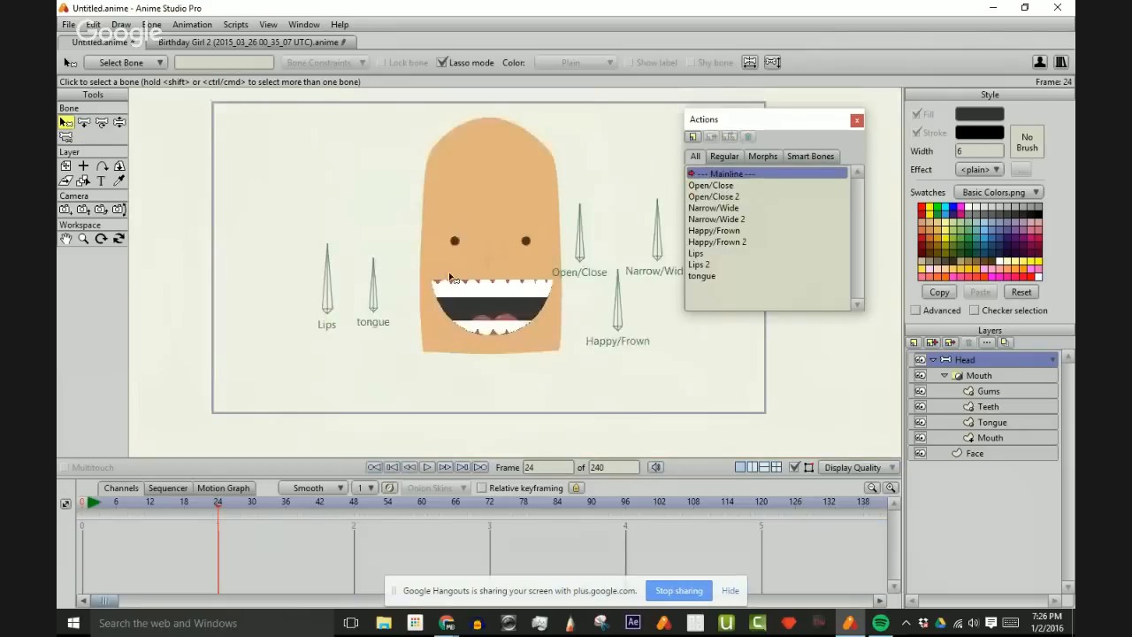
- Rotate the Open/Close bone dial to an angle of about 78.7 at frame 24 of the Mainline
{"action": "left_click_drag", "start_coordinate": [569, 269], "coordinate": [481, 301]}
{"action": "scroll", "coordinate": [504, 263], "scroll_direction": "up", "scroll_amount": 2}
{"action": "key", "text": "z"}
{"action": "left_click_drag", "start_coordinate": [525, 260], "coordinate": [543, 189]}
{"action": "key", "text": "t"}
{"action": "scroll", "coordinate": [513, 186], "scroll_direction": "down", "scroll_amount": 5}
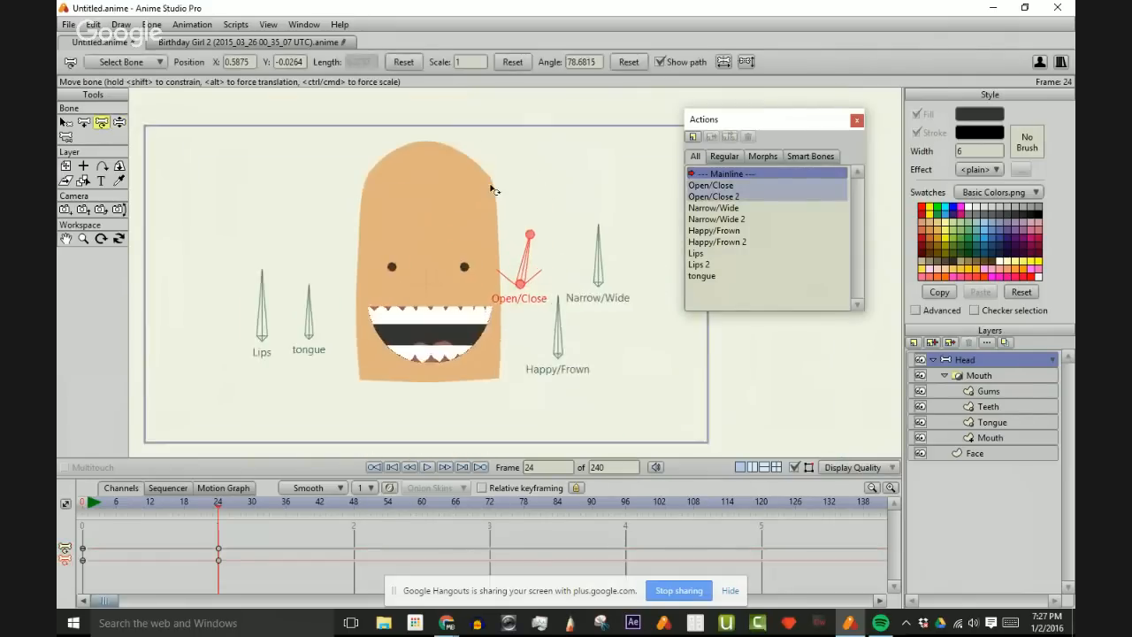
- Compare the mouth at frames 0 and 24 of the Mainline to check the Open/Close dial's effect
{"action": "left_click_drag", "start_coordinate": [440, 201], "coordinate": [502, 188]}
{"action": "left_click_drag", "start_coordinate": [219, 504], "coordinate": [81, 506]}
{"action": "double_click", "coordinate": [744, 177]}
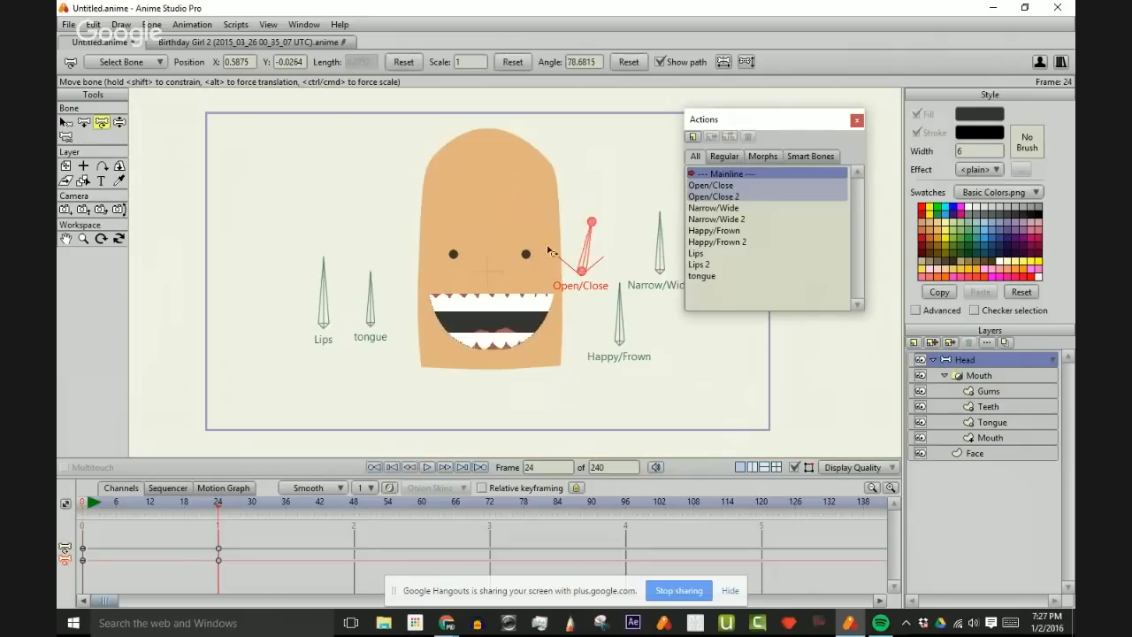
{"action": "scroll", "coordinate": [548, 251], "scroll_direction": "up", "scroll_amount": 4}
{"action": "left_click_drag", "start_coordinate": [478, 341], "coordinate": [369, 331]}
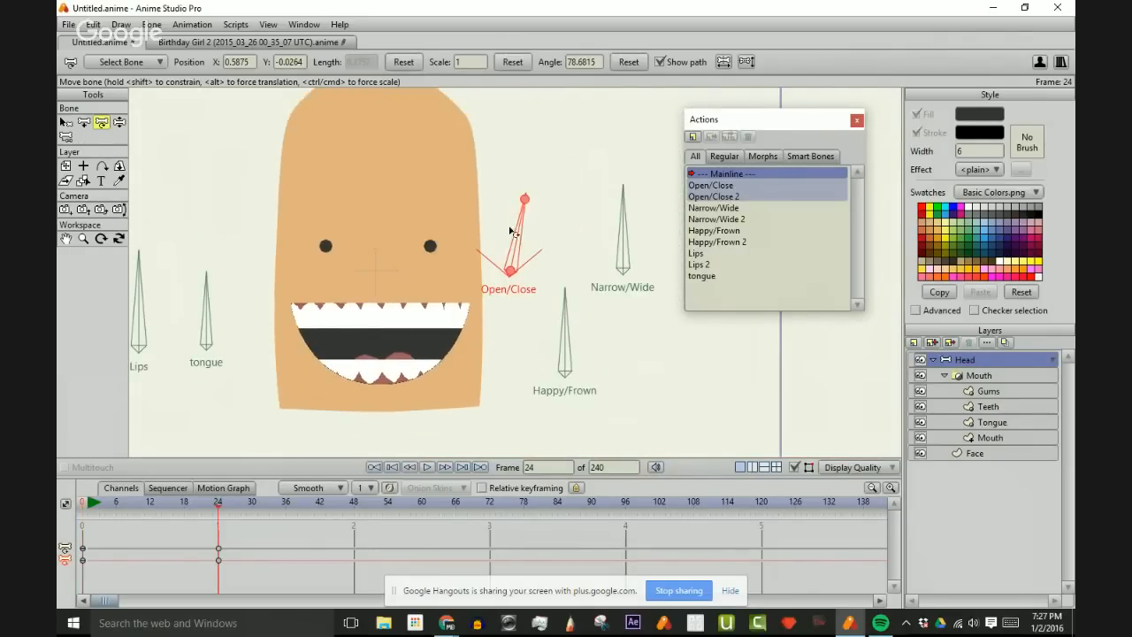
{"action": "left_click_drag", "start_coordinate": [221, 511], "coordinate": [82, 515]}
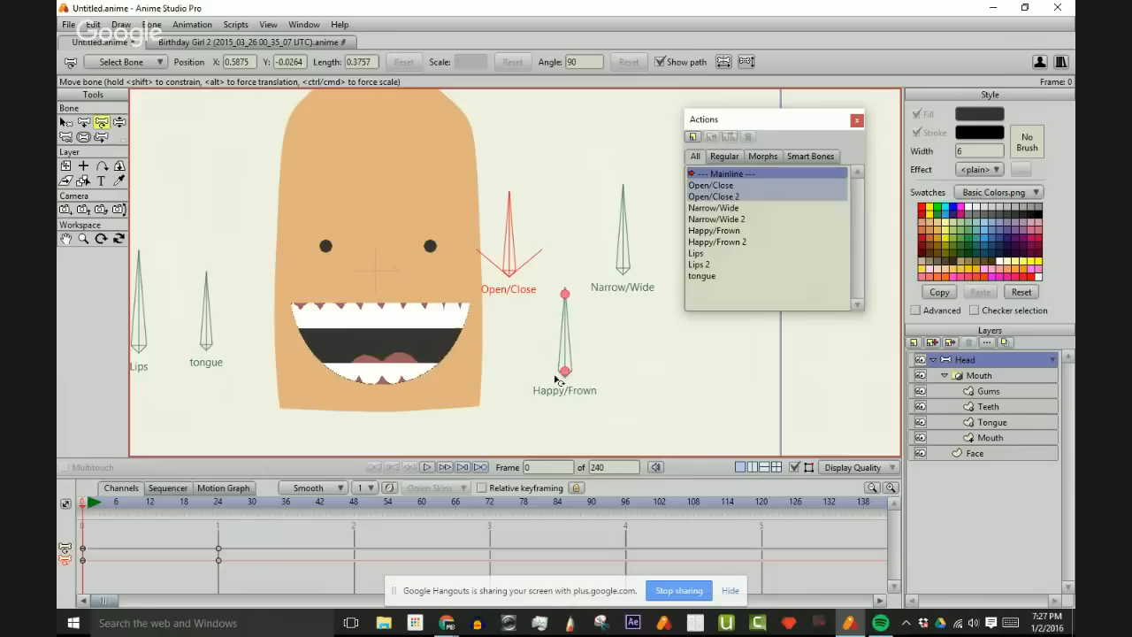
{"action": "double_click", "coordinate": [730, 175]}
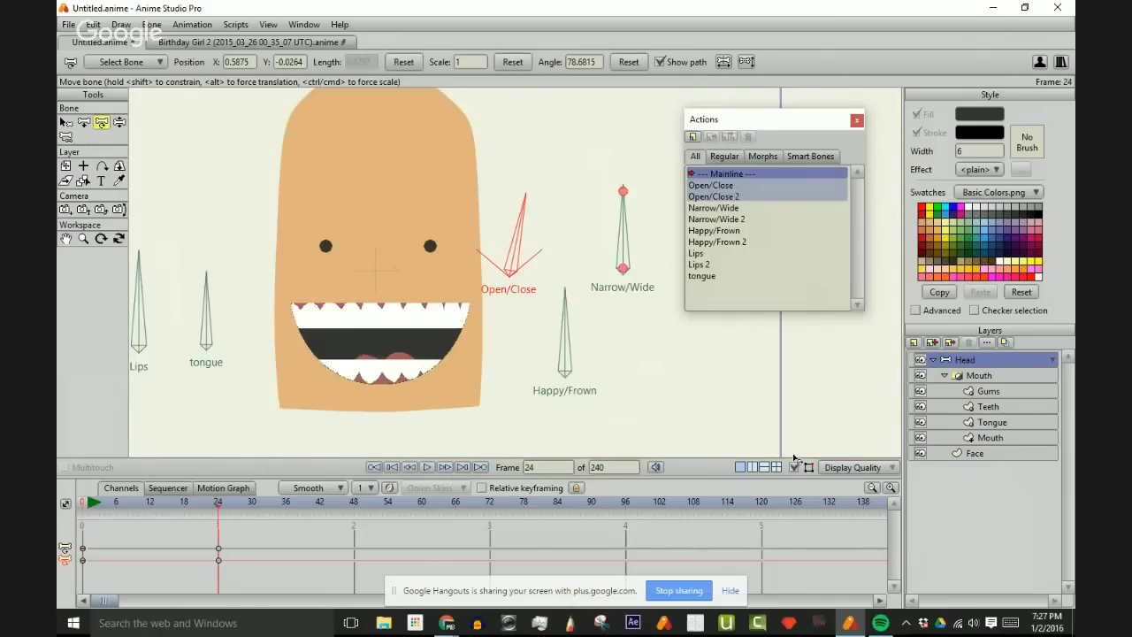
{"action": "left_click", "coordinate": [932, 359]}
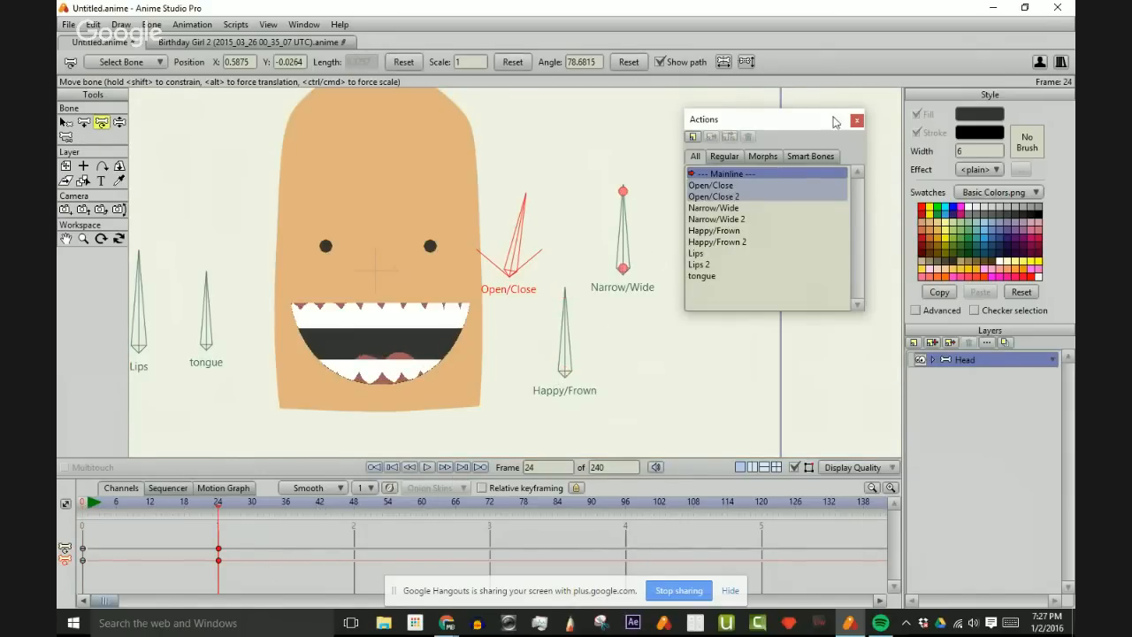
{"action": "key", "text": "Delete"}
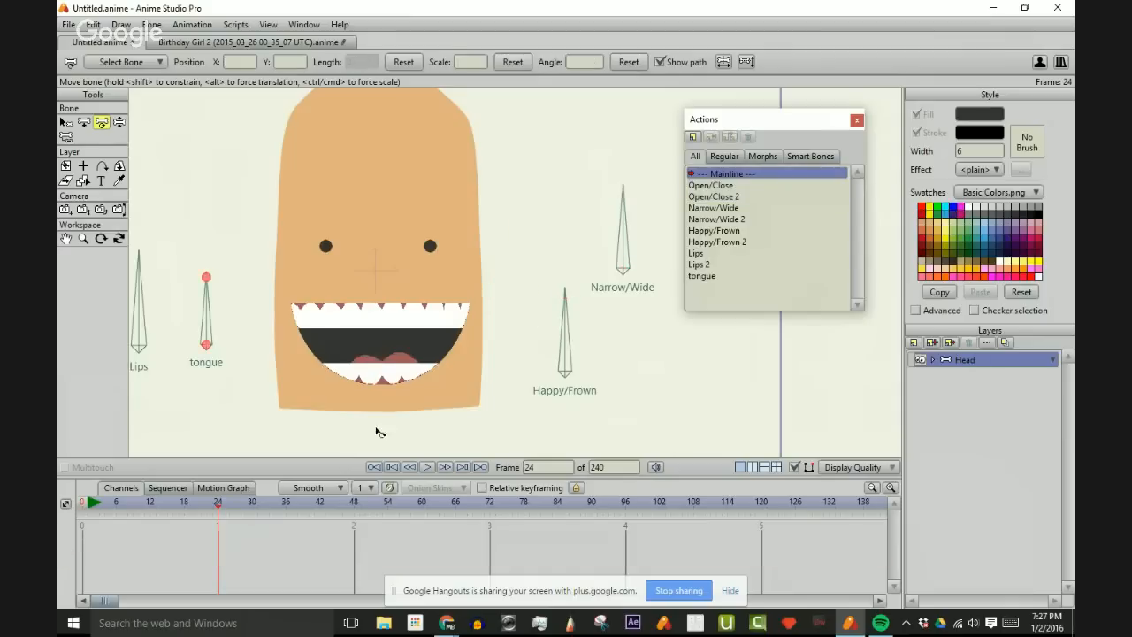
{"action": "left_click", "coordinate": [390, 466]}
{"action": "scroll", "coordinate": [584, 244], "scroll_direction": "down", "scroll_amount": 2}
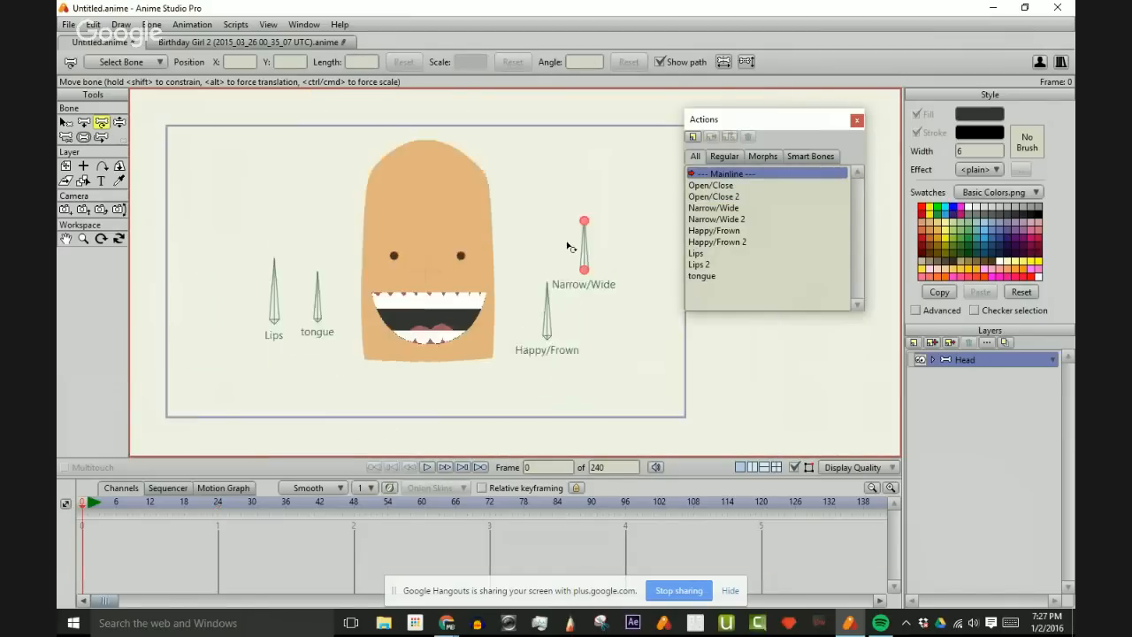
{"action": "scroll", "coordinate": [571, 245], "scroll_direction": "up", "scroll_amount": 1}
{"action": "key", "text": "ctrl+z"}
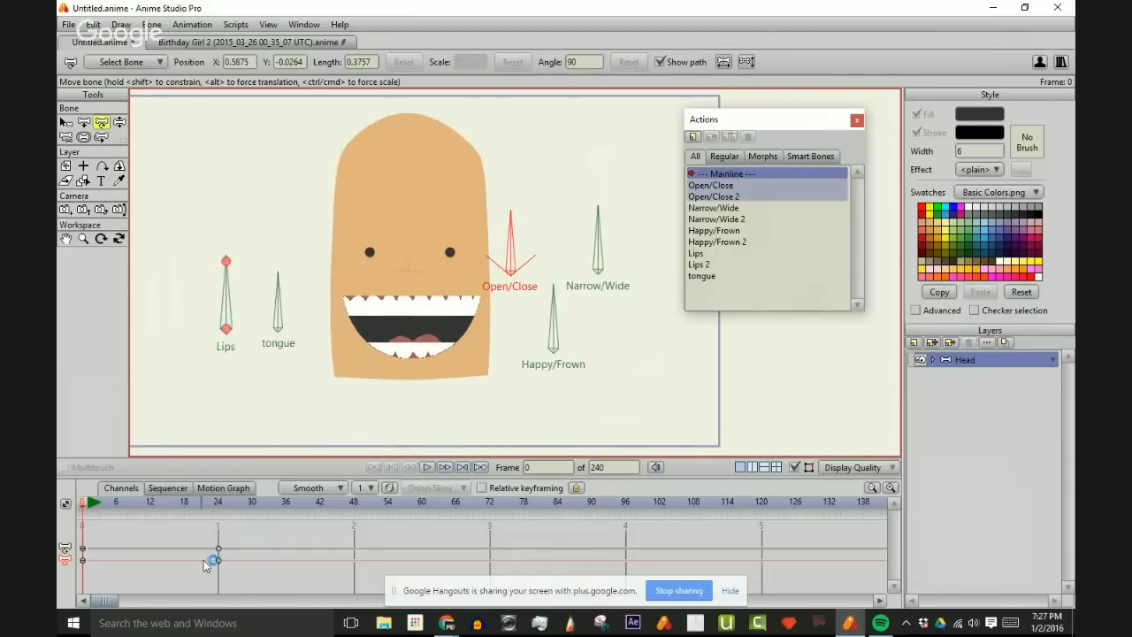
- Deselect all bones and delete the keyframes at frame 24 of the Mainline
{"action": "left_click_drag", "start_coordinate": [205, 536], "coordinate": [228, 564]}
{"action": "mouse_move", "coordinate": [83, 506]}
{"action": "left_mouse_down"}
{"action": "mouse_move", "coordinate": [217, 519]}
{"action": "mouse_move", "coordinate": [82, 522]}
{"action": "left_mouse_up"}
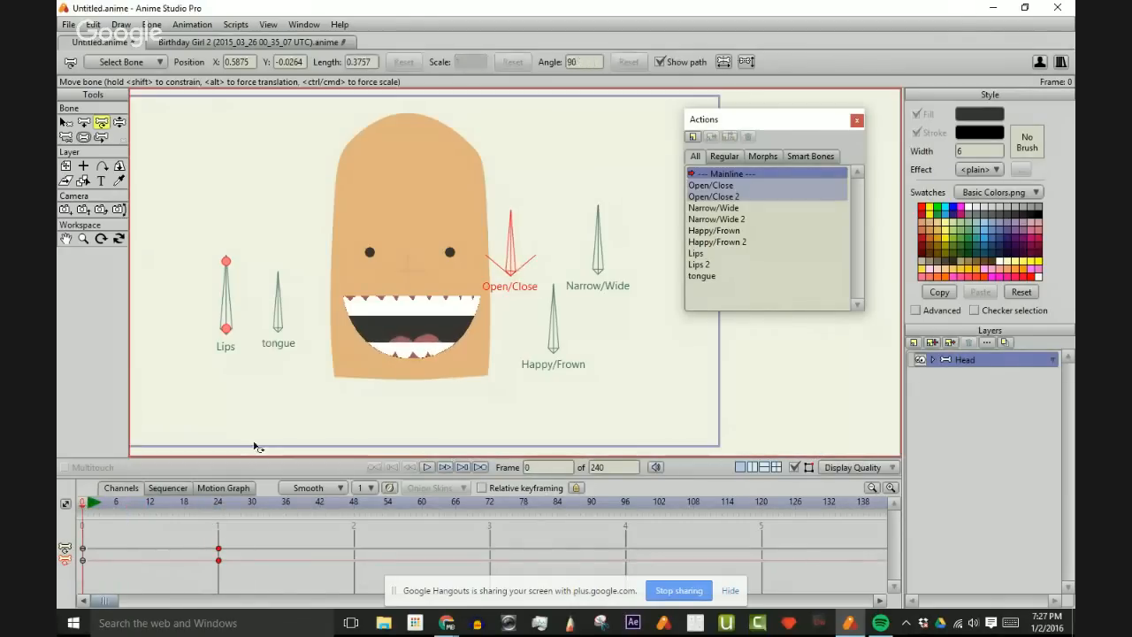
{"action": "key", "text": "b"}
{"action": "key", "text": "Return"}
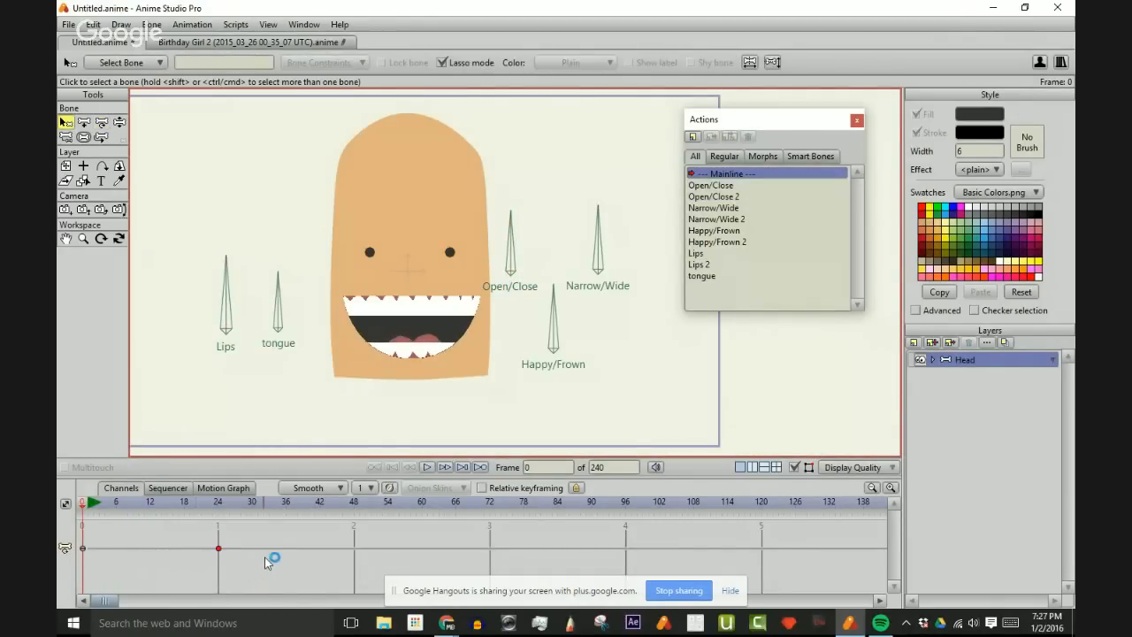
{"action": "key", "text": "Delete"}
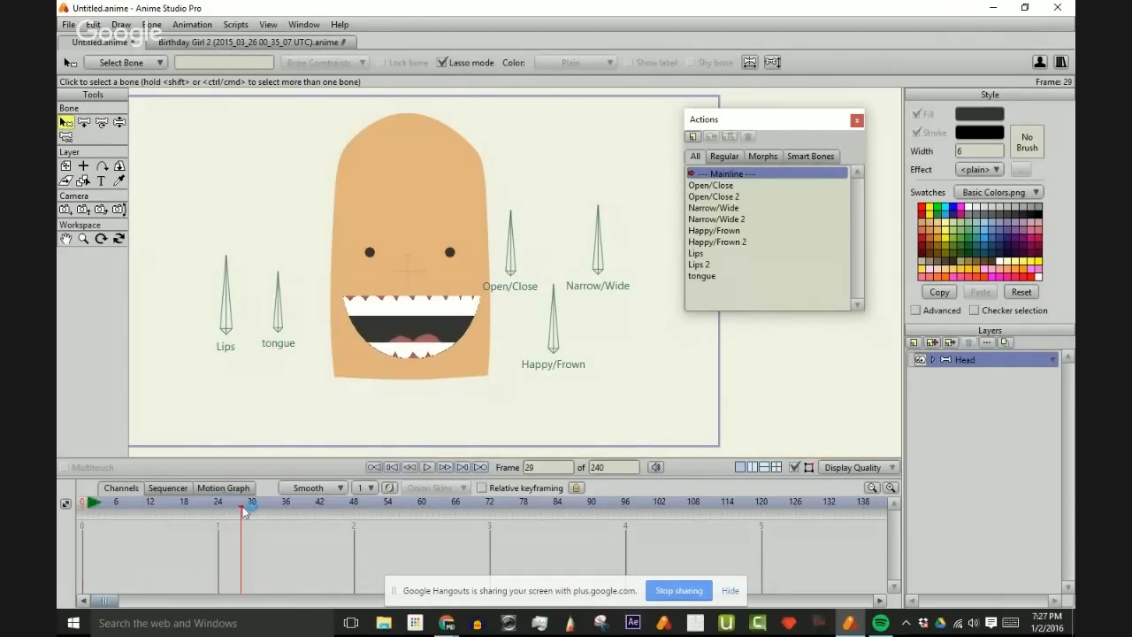
- Examine the mouth and its corners at frame 0, selecting the Open/Close and Narrow/Wide bones in turn
{"action": "key", "text": "z"}
{"action": "left_click_drag", "start_coordinate": [505, 236], "coordinate": [531, 245]}
{"action": "key", "text": "t"}
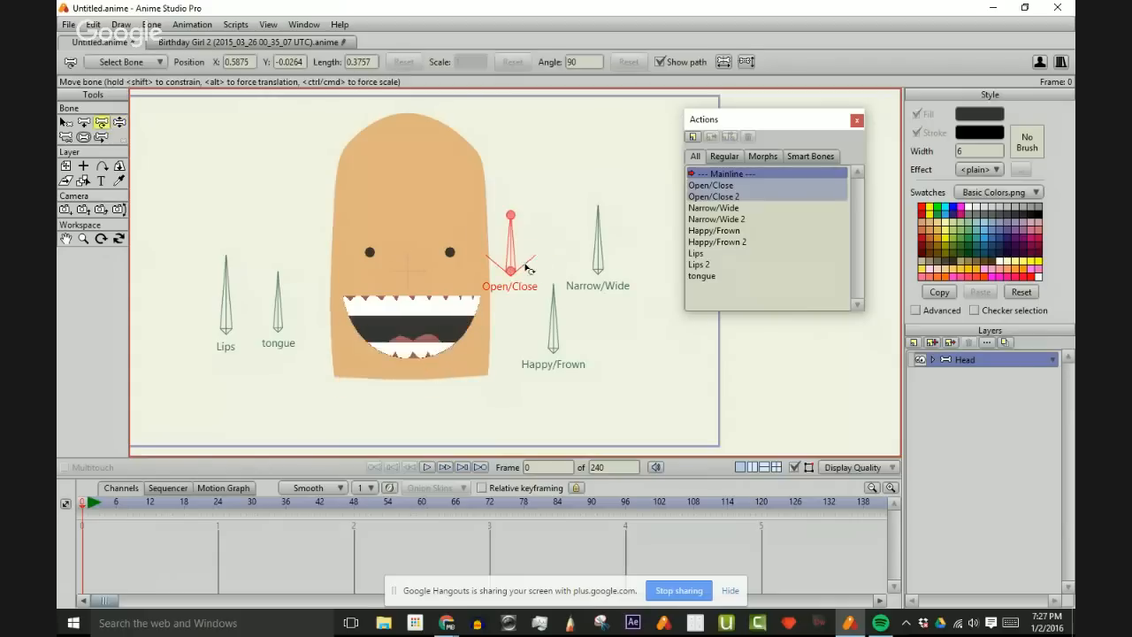
{"action": "scroll", "coordinate": [434, 358], "scroll_direction": "down", "scroll_amount": 3}
{"action": "scroll", "coordinate": [435, 344], "scroll_direction": "up", "scroll_amount": 2}
{"action": "left_click_drag", "start_coordinate": [483, 333], "coordinate": [502, 331]}
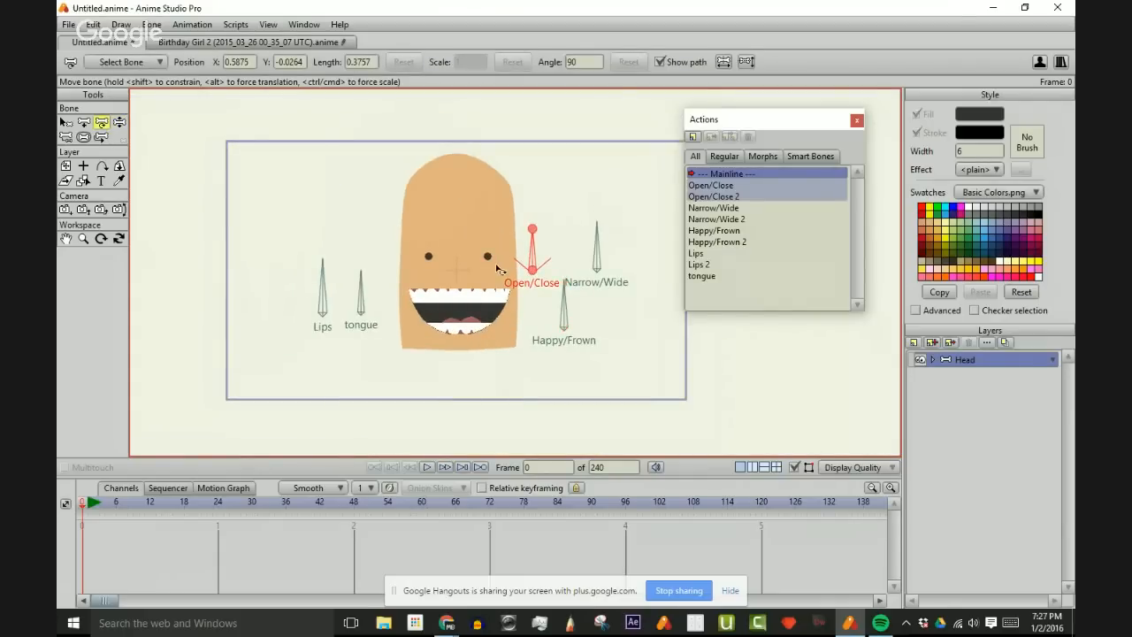
{"action": "scroll", "coordinate": [509, 269], "scroll_direction": "up", "scroll_amount": 3}
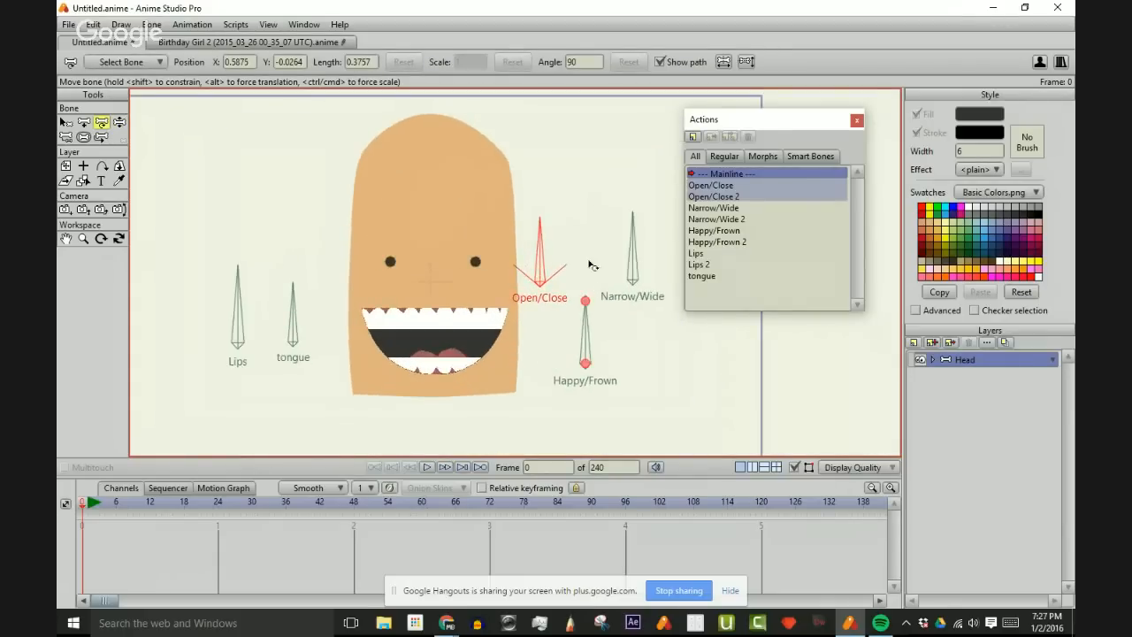
{"action": "left_click", "coordinate": [632, 255]}
{"action": "scroll", "coordinate": [434, 316], "scroll_direction": "up", "scroll_amount": 3}
{"action": "scroll", "coordinate": [473, 279], "scroll_direction": "down", "scroll_amount": 2}
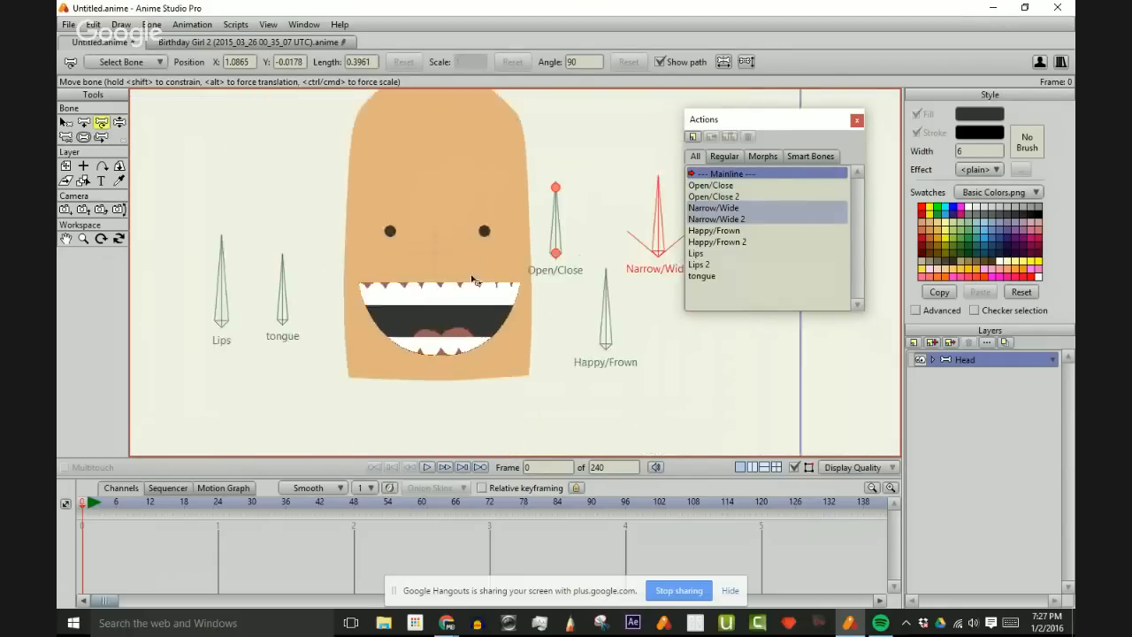
{"action": "scroll", "coordinate": [495, 281], "scroll_direction": "down", "scroll_amount": 1}
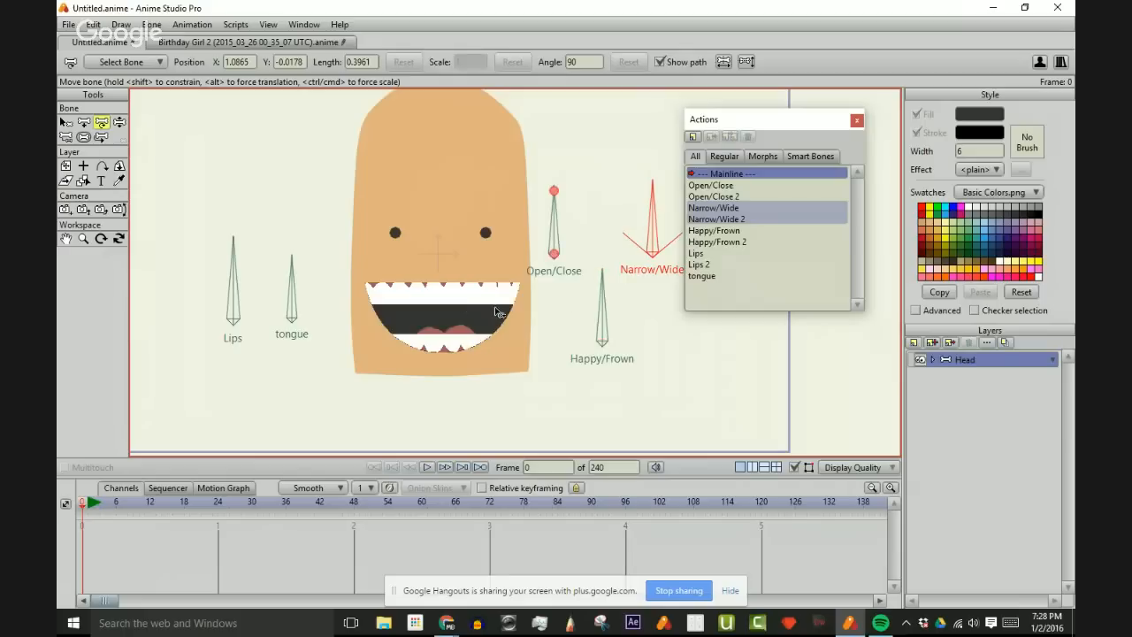
{"action": "scroll", "coordinate": [603, 278], "scroll_direction": "down", "scroll_amount": 1}
{"action": "left_click_drag", "start_coordinate": [616, 288], "coordinate": [606, 284]}
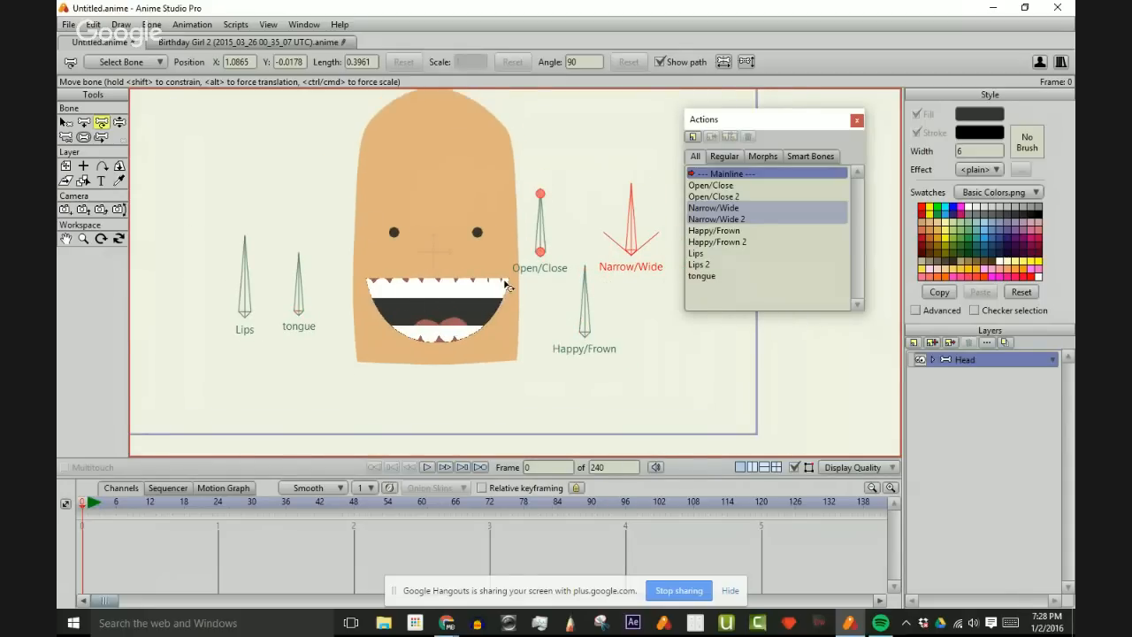
{"action": "scroll", "coordinate": [509, 288], "scroll_direction": "up", "scroll_amount": 1}
{"action": "scroll", "coordinate": [531, 292], "scroll_direction": "up", "scroll_amount": 2}
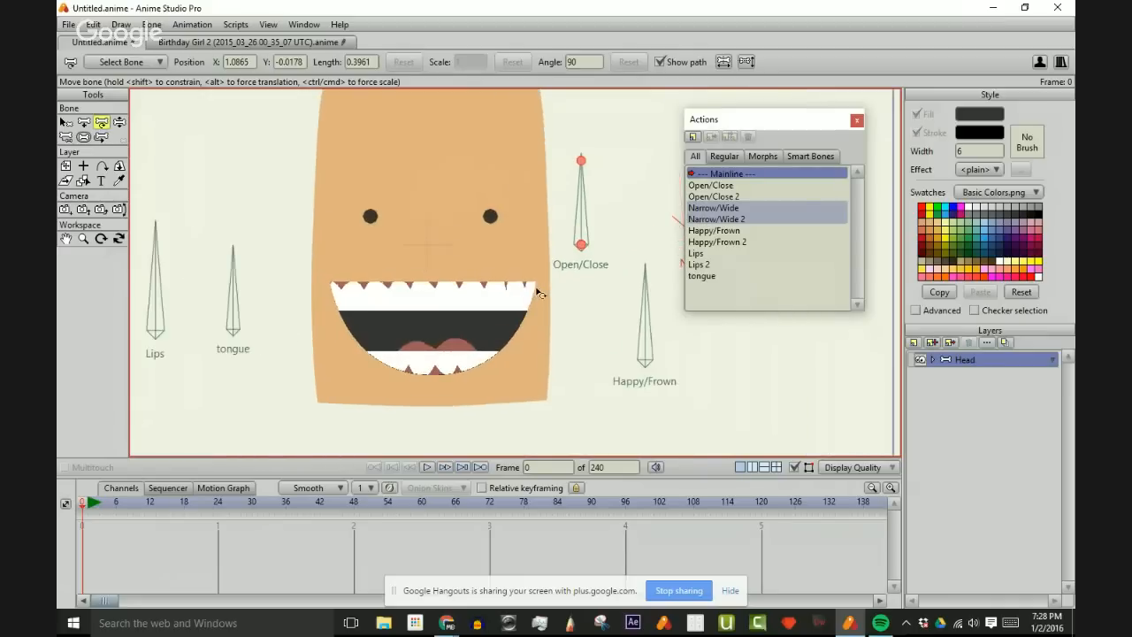
{"action": "scroll", "coordinate": [550, 290], "scroll_direction": "down", "scroll_amount": 1}
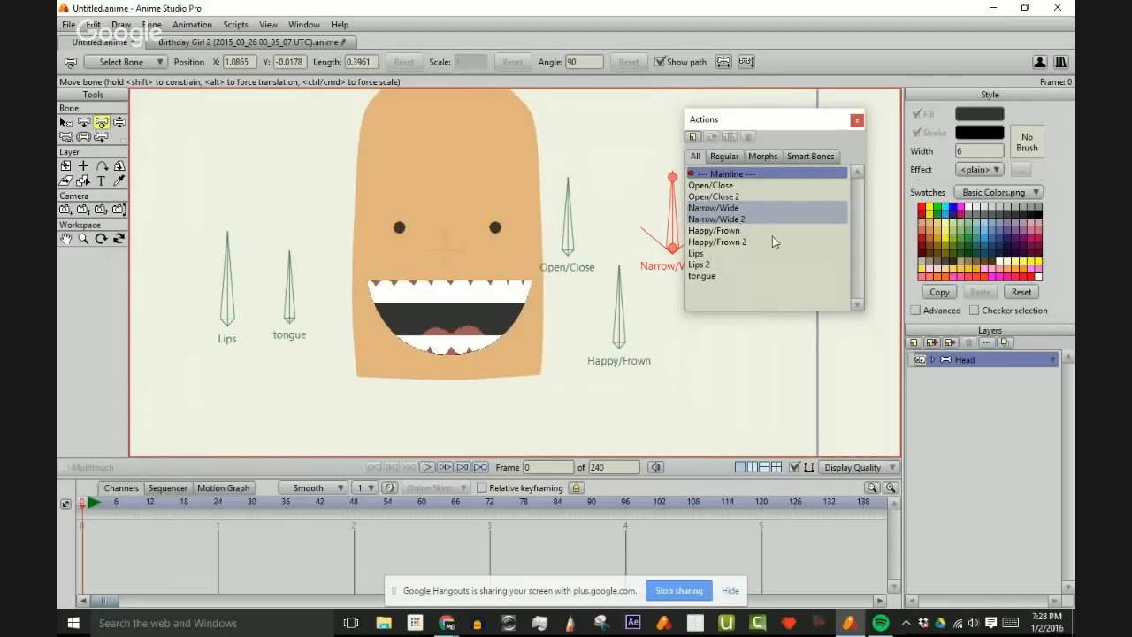
- Add points along both sides of the Face layer's outline beside the mouth at frame 24 of the Mainline
{"action": "double_click", "coordinate": [724, 175]}
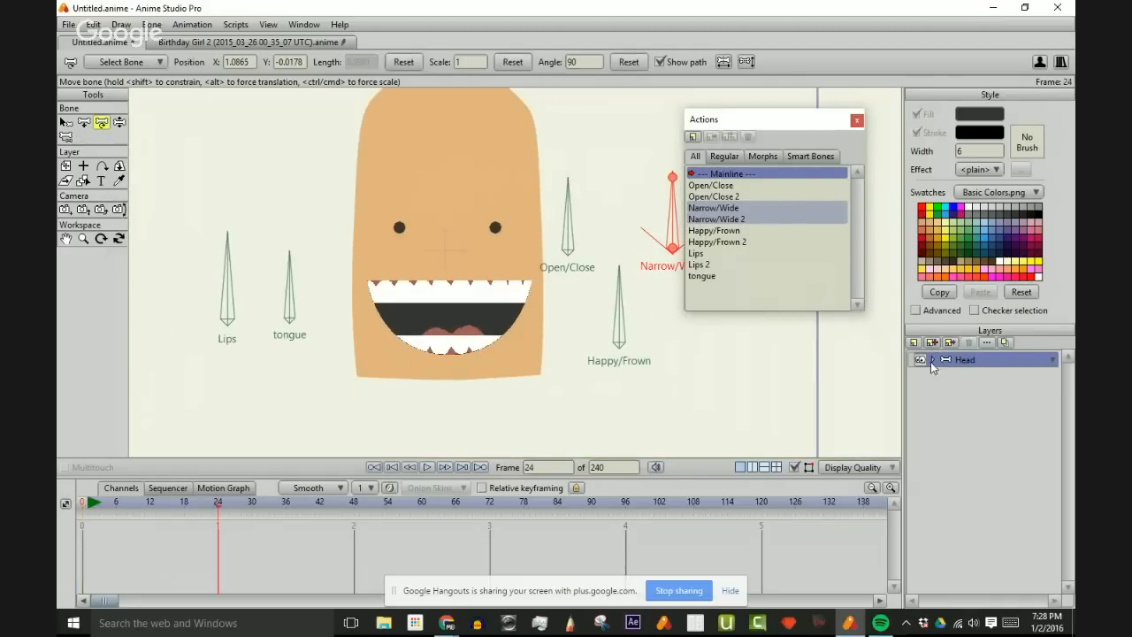
{"action": "left_click", "coordinate": [933, 360]}
{"action": "left_click", "coordinate": [973, 453]}
{"action": "scroll", "coordinate": [546, 260], "scroll_direction": "up", "scroll_amount": 2}
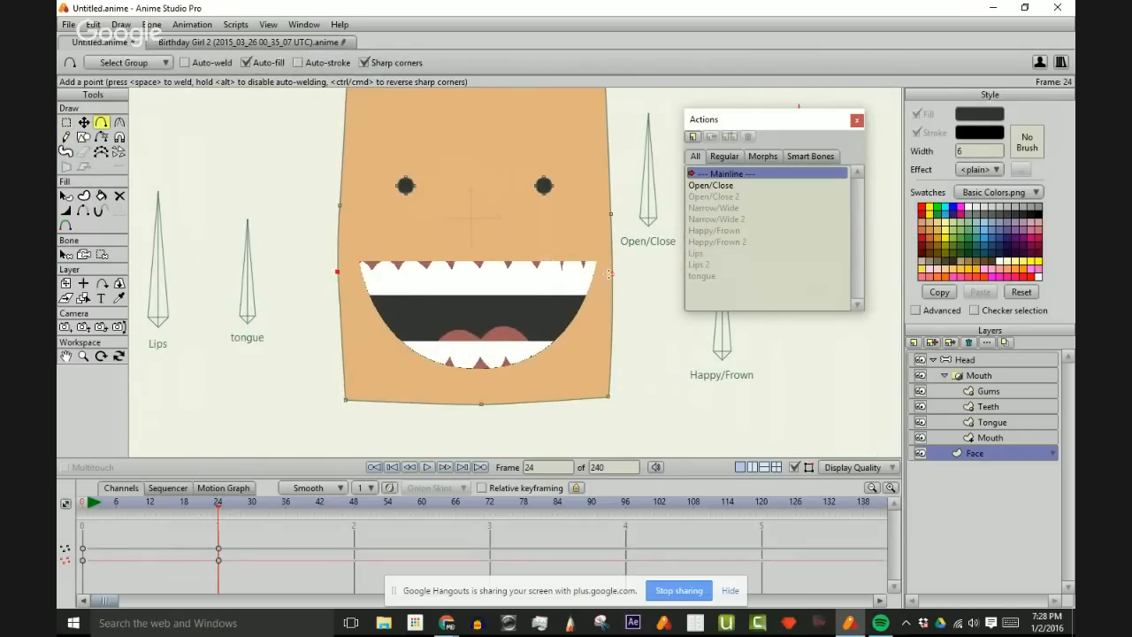
{"action": "left_click", "coordinate": [609, 274]}
{"action": "left_click", "coordinate": [280, 540]}
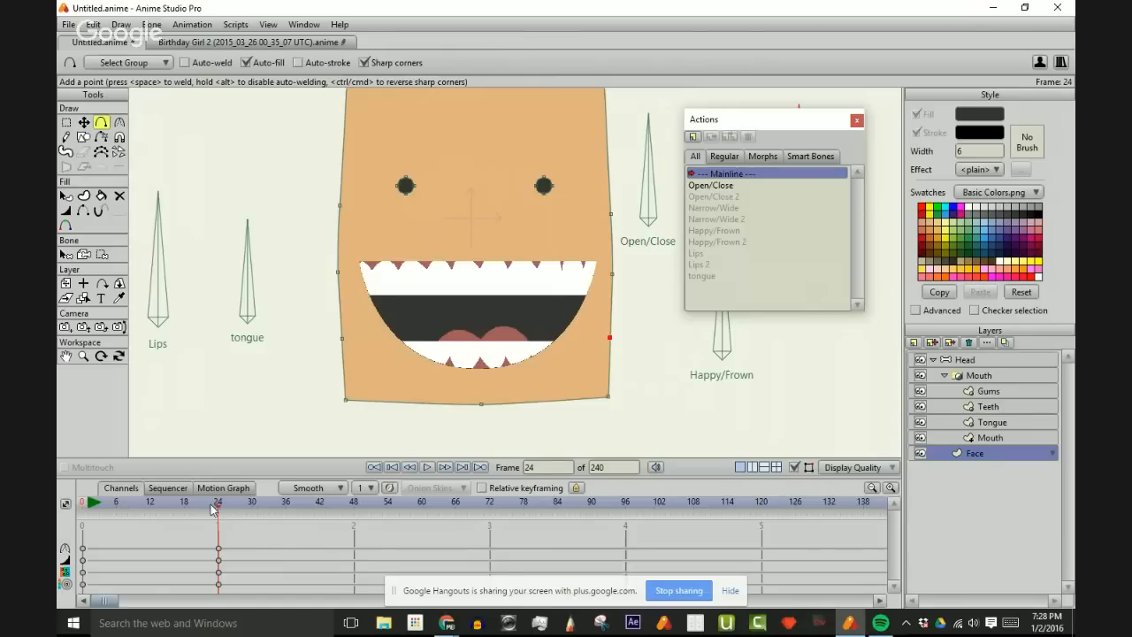
- Undo the points added to the Face outline at frame 24 and return to frame 0 with the Actions window closed
{"action": "left_click_drag", "start_coordinate": [211, 509], "coordinate": [62, 514]}
{"action": "left_click_drag", "start_coordinate": [203, 536], "coordinate": [266, 592]}
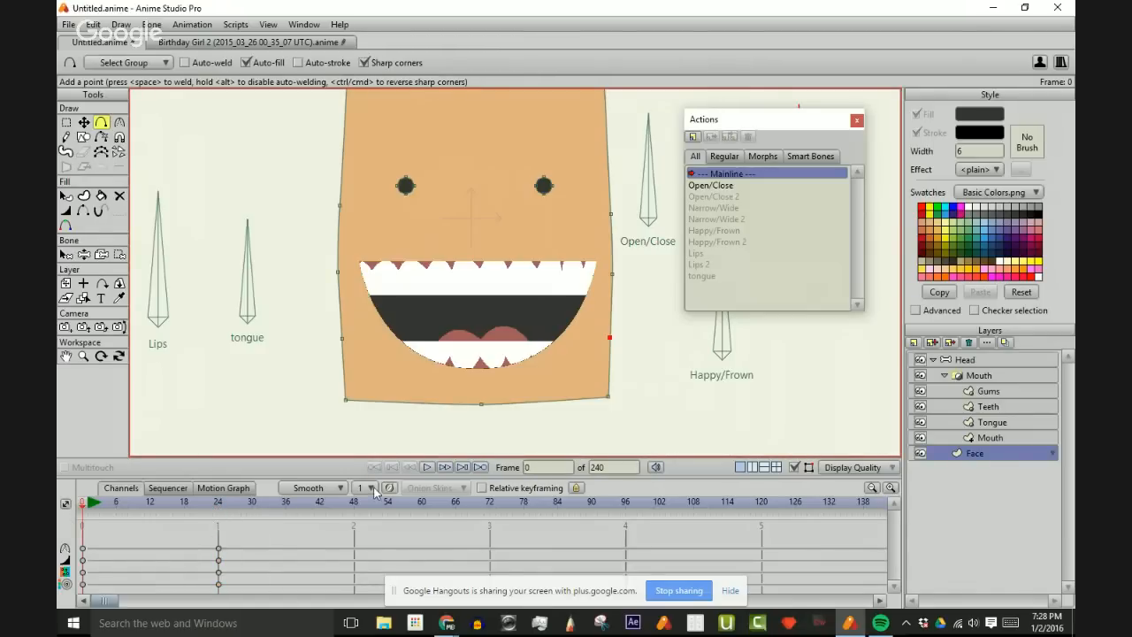
{"action": "left_click_drag", "start_coordinate": [203, 535], "coordinate": [243, 592]}
{"action": "double_click", "coordinate": [741, 176]}
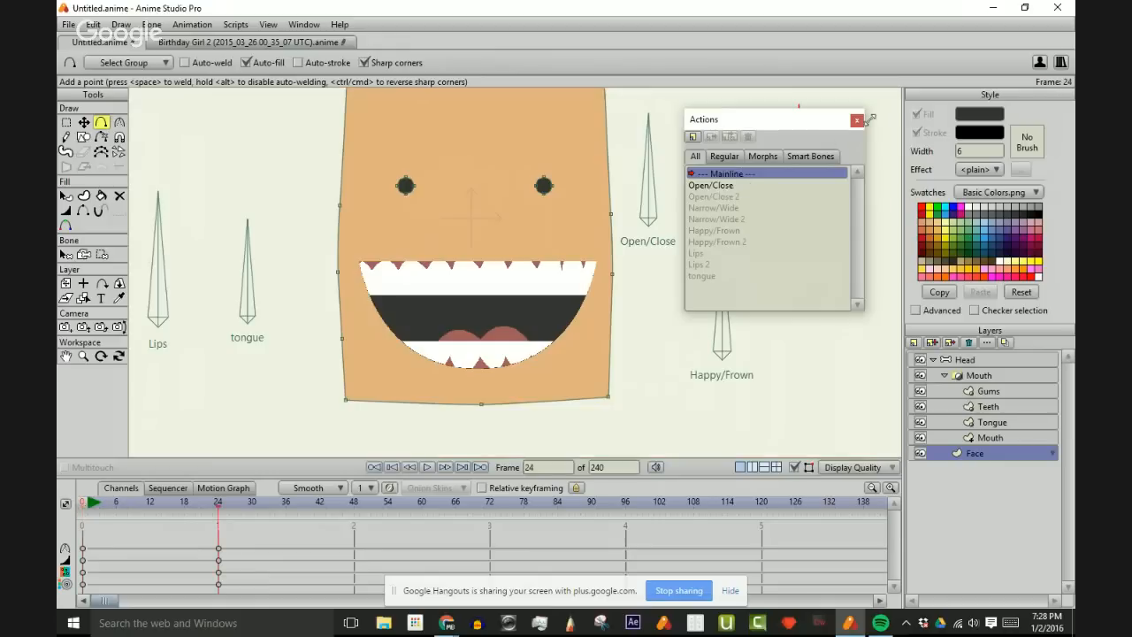
{"action": "left_click", "coordinate": [857, 121]}
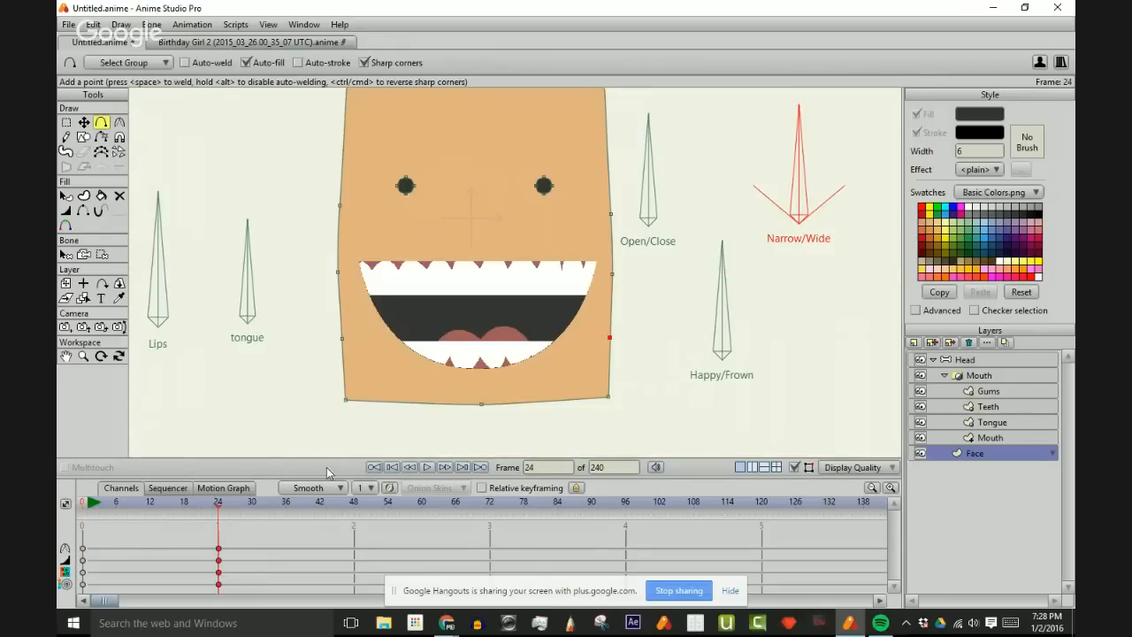
{"action": "key", "text": "ctrl+z"}
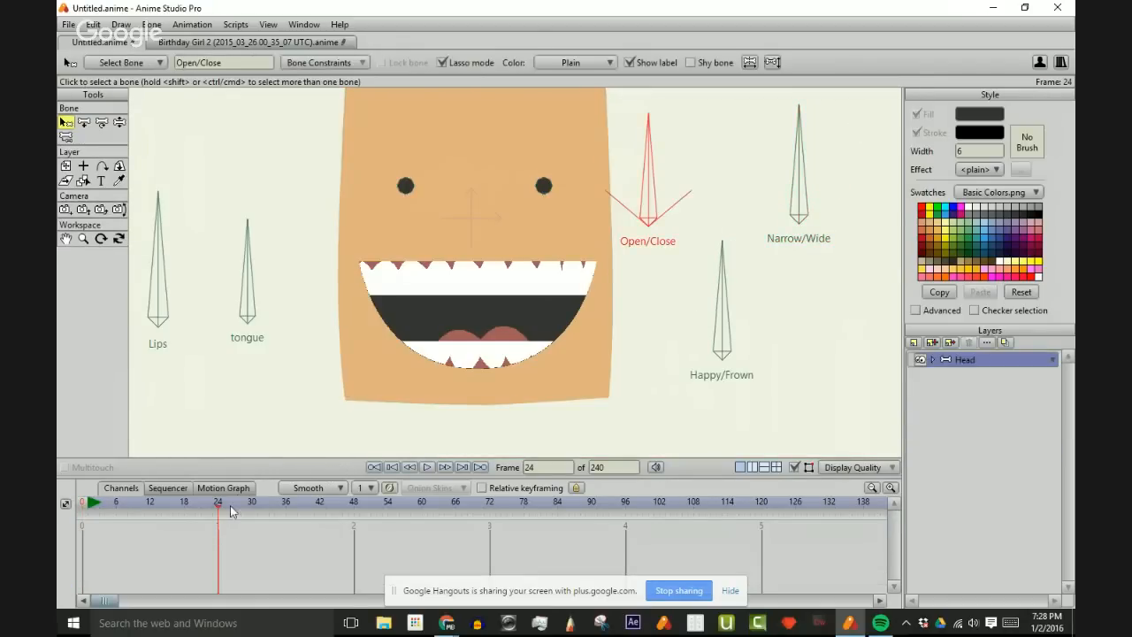
{"action": "left_click_drag", "start_coordinate": [218, 511], "coordinate": [57, 529]}
{"action": "scroll", "coordinate": [481, 379], "scroll_direction": "down", "scroll_amount": 3}
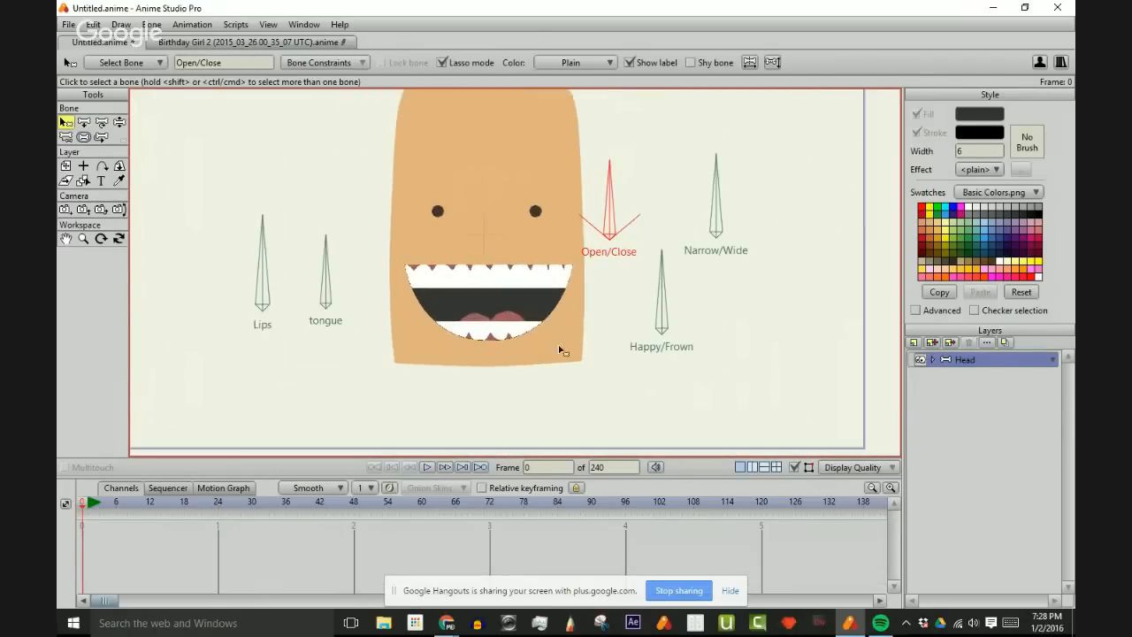
{"action": "key", "text": "ctrl+shift+a"}
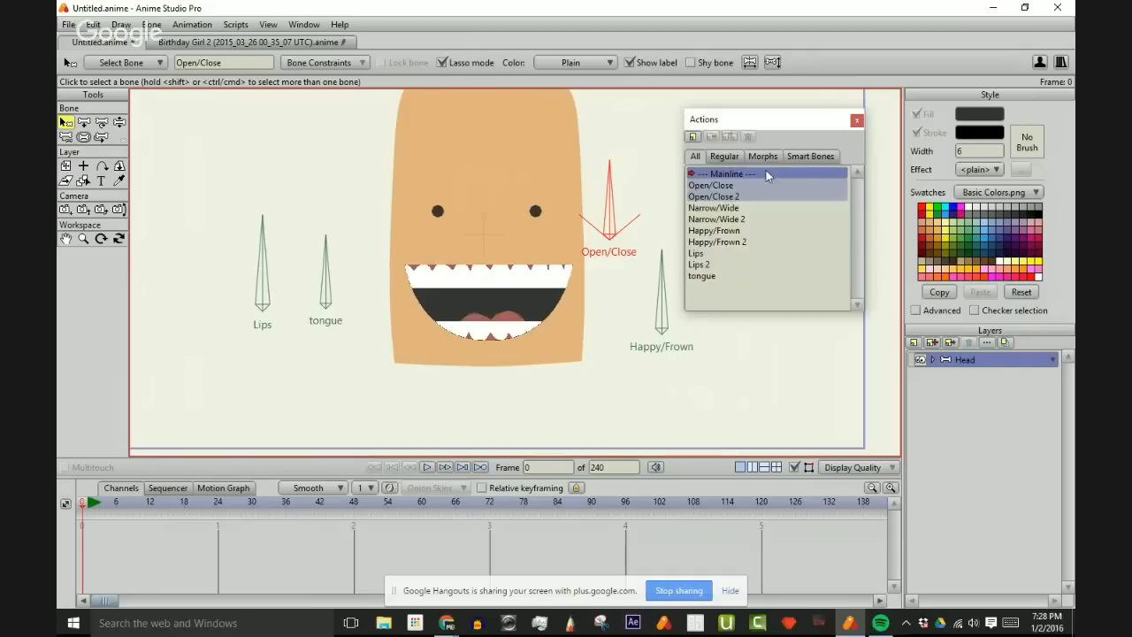
{"action": "left_click", "coordinate": [856, 120]}
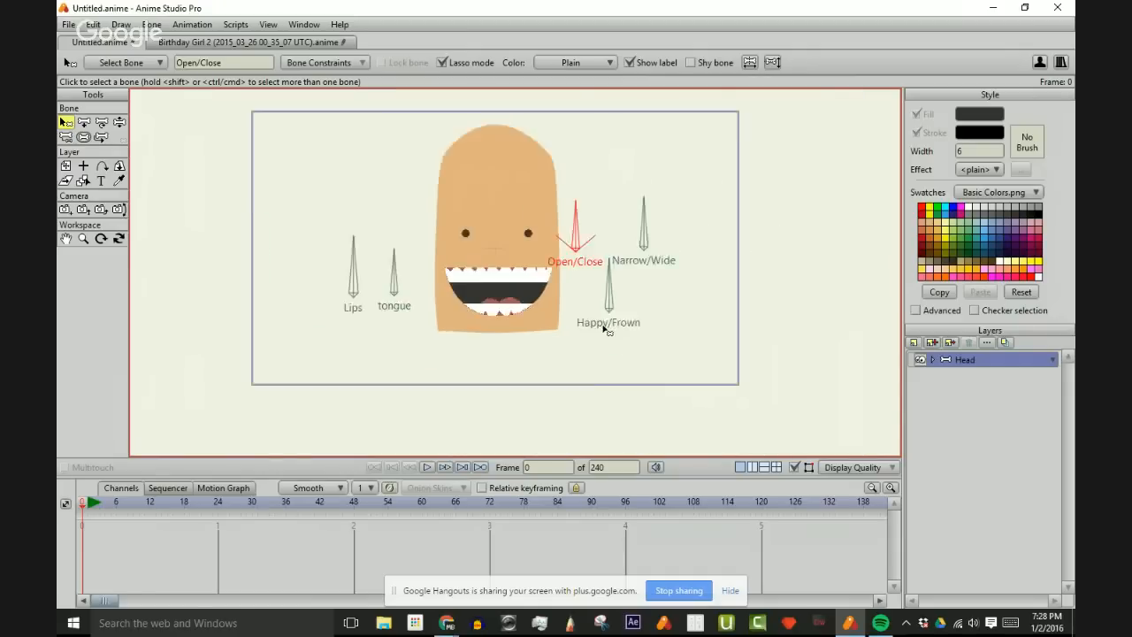
{"action": "left_click_drag", "start_coordinate": [618, 280], "coordinate": [620, 309]}
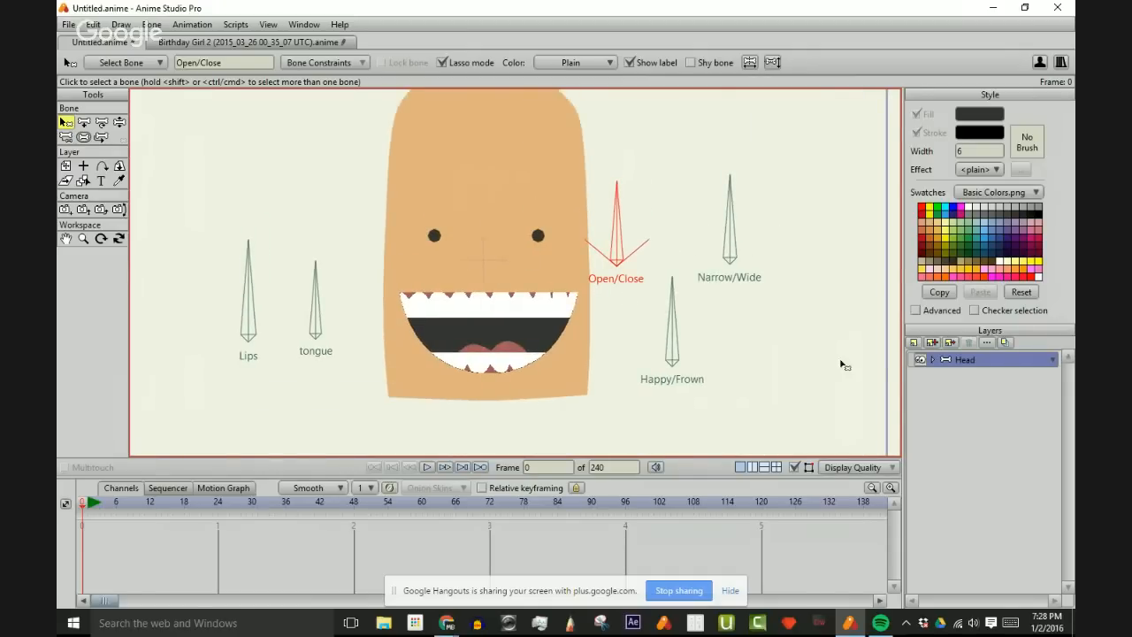
- Add one point on each side of the Face layer's outline beside the mouth at frame 0
{"action": "left_click", "coordinate": [933, 360]}
{"action": "left_click", "coordinate": [973, 452]}
{"action": "scroll", "coordinate": [602, 354], "scroll_direction": "up", "scroll_amount": 1}
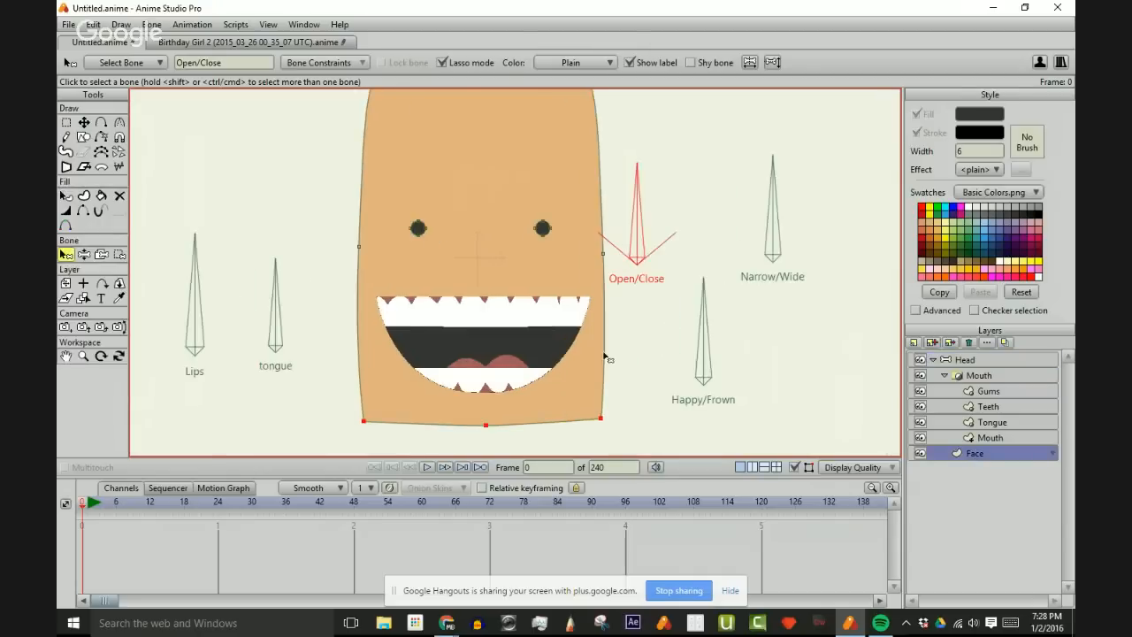
{"action": "left_click", "coordinate": [358, 303]}
{"action": "key", "text": "ctrl+z"}
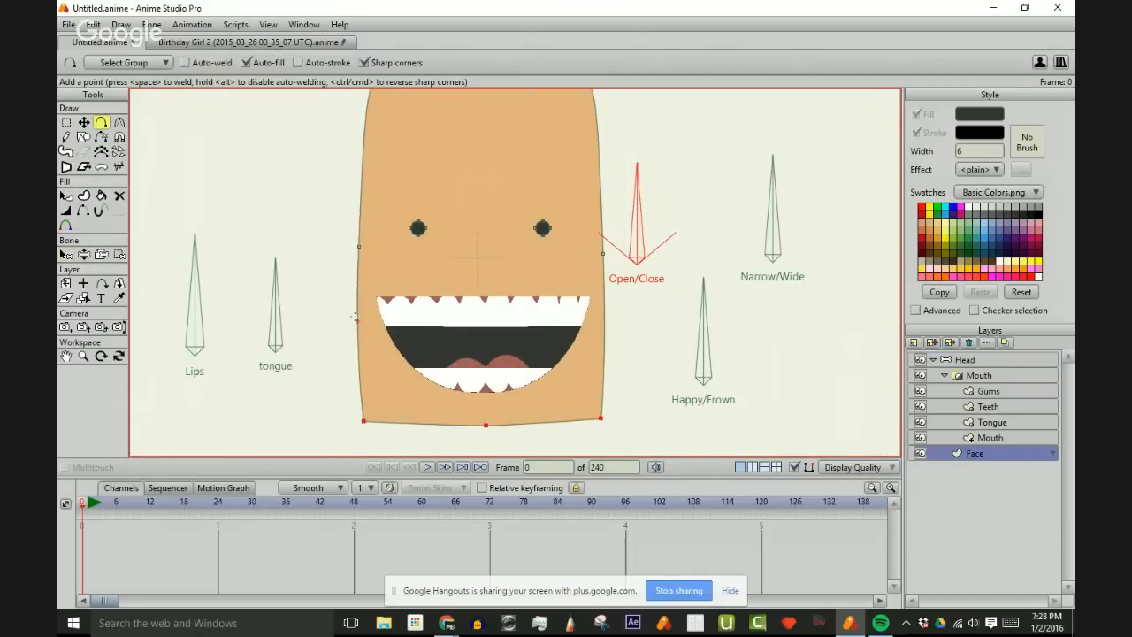
{"action": "left_click", "coordinate": [353, 346]}
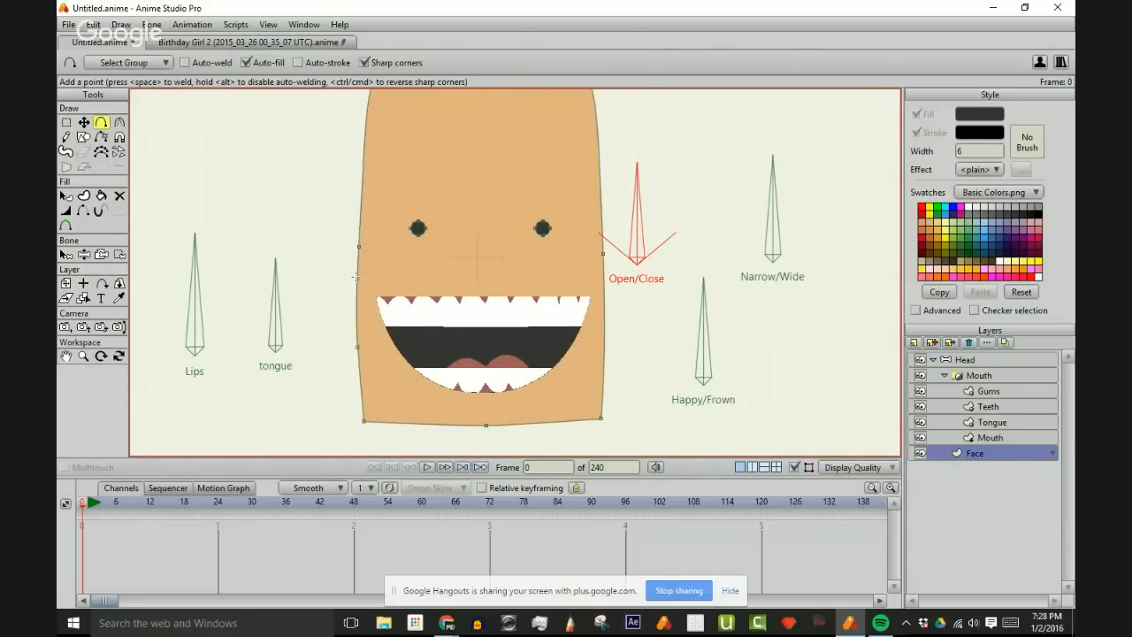
{"action": "left_click", "coordinate": [605, 340]}
{"action": "scroll", "coordinate": [648, 304], "scroll_direction": "down", "scroll_amount": 1}
{"action": "scroll", "coordinate": [648, 305], "scroll_direction": "up", "scroll_amount": 1}
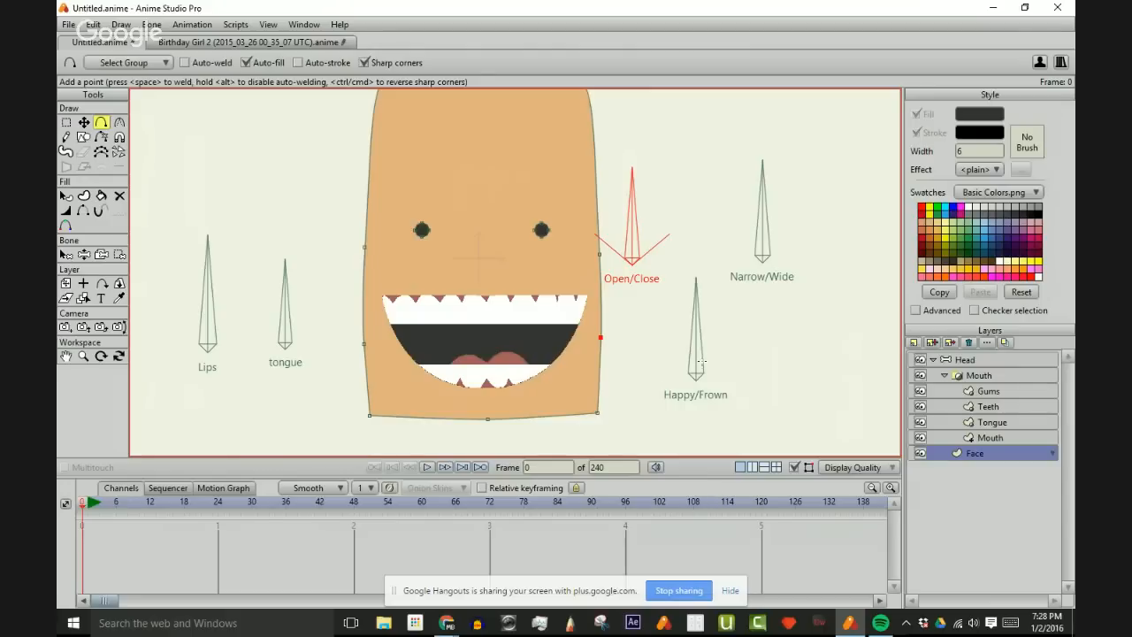
- Select the Narrow/Wide bone, collapse the Head layer, and open the Narrow/Wide action at frame 24
{"action": "key", "text": "b"}
{"action": "left_click", "coordinate": [765, 237]}
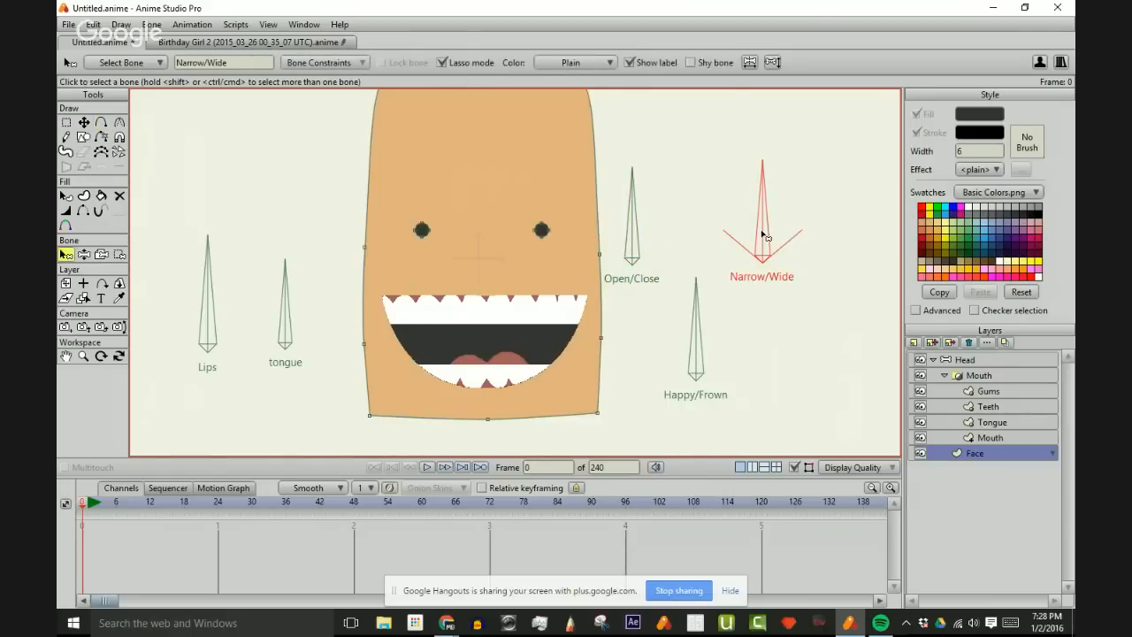
{"action": "left_click", "coordinate": [1002, 363]}
{"action": "left_click", "coordinate": [932, 359]}
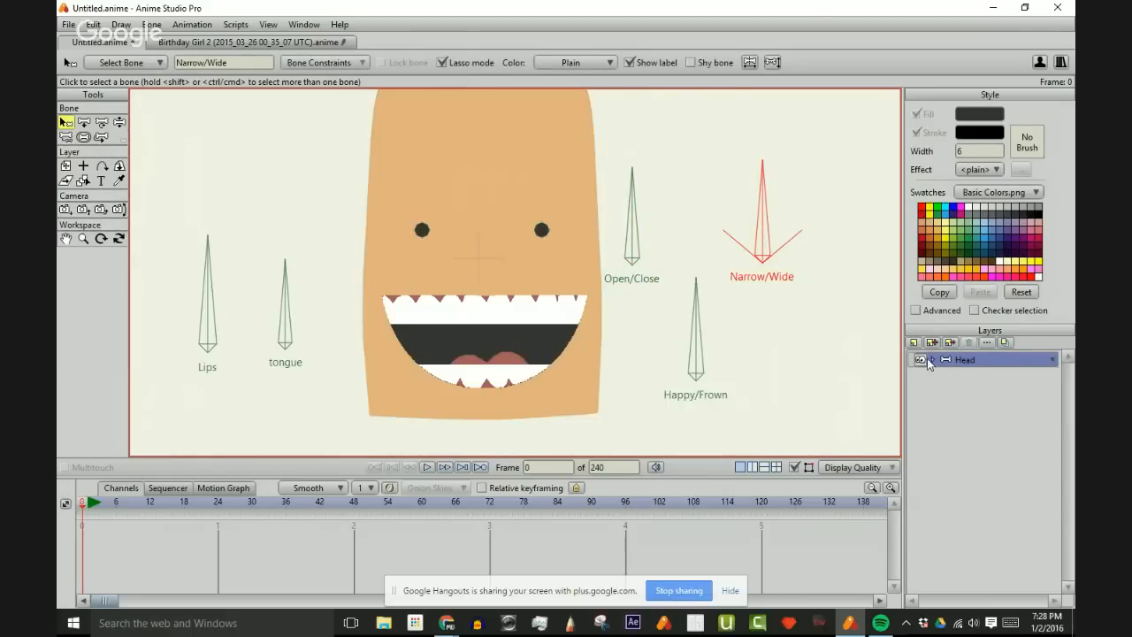
{"action": "key", "text": "ctrl+shift+a"}
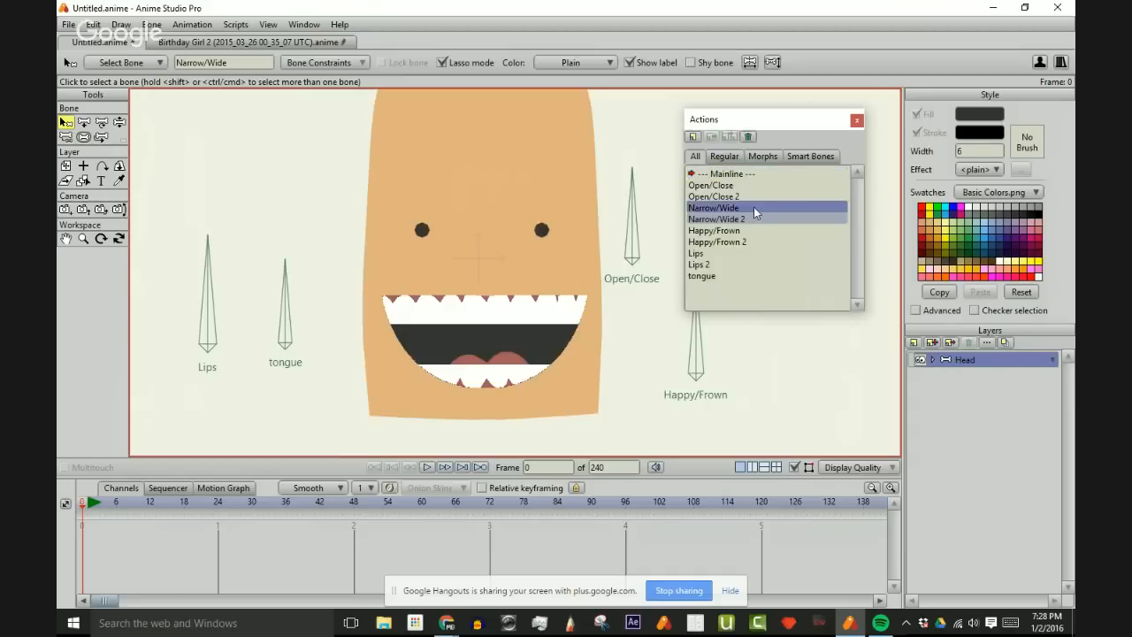
{"action": "double_click", "coordinate": [754, 207]}
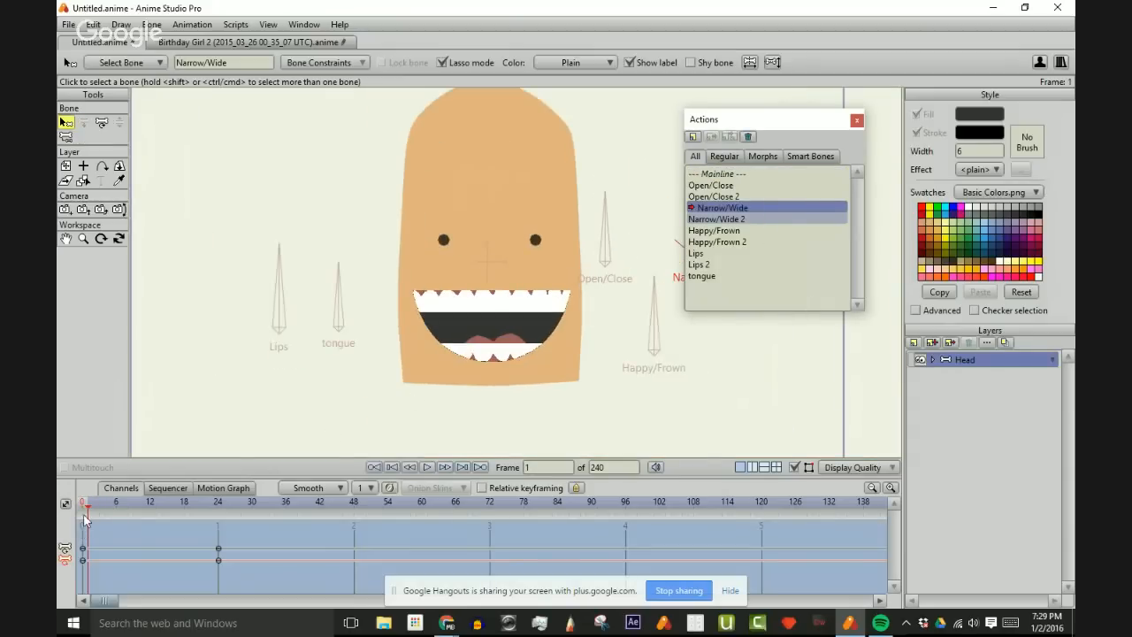
{"action": "left_click_drag", "start_coordinate": [84, 506], "coordinate": [220, 511]}
{"action": "scroll", "coordinate": [389, 303], "scroll_direction": "down", "scroll_amount": 3}
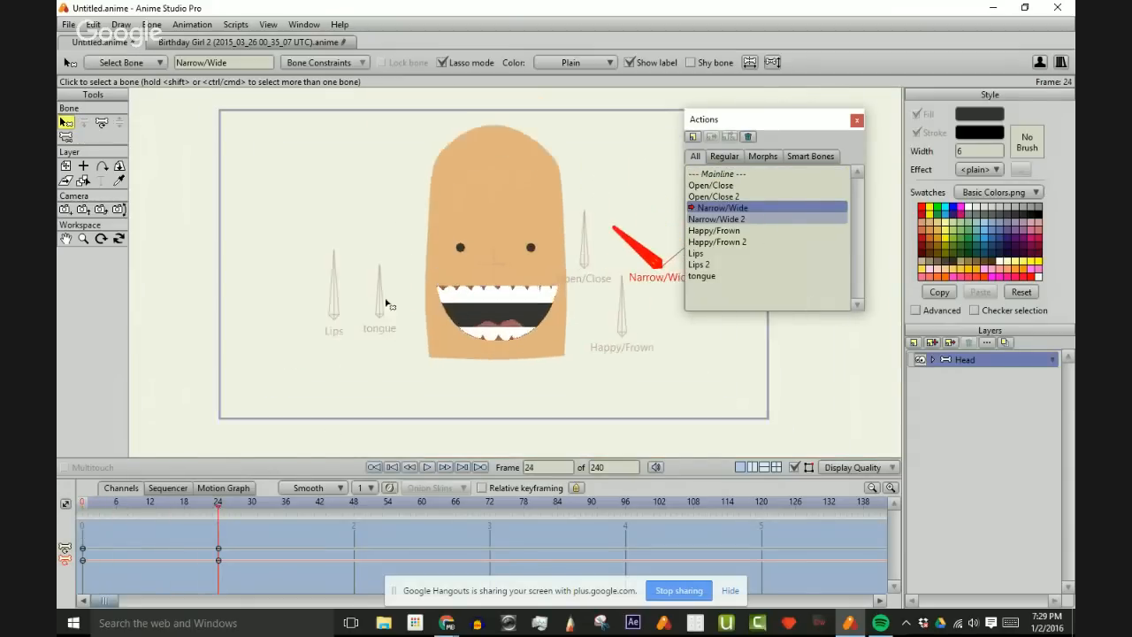
- On the Mouth layer, move both upper corner points inward near the centre at frame 24 of the Narrow/Wide action
{"action": "left_click_drag", "start_coordinate": [480, 318], "coordinate": [450, 291]}
{"action": "scroll", "coordinate": [386, 303], "scroll_direction": "up", "scroll_amount": 4}
{"action": "scroll", "coordinate": [451, 292], "scroll_direction": "up", "scroll_amount": 2}
{"action": "scroll", "coordinate": [451, 293], "scroll_direction": "up", "scroll_amount": 1}
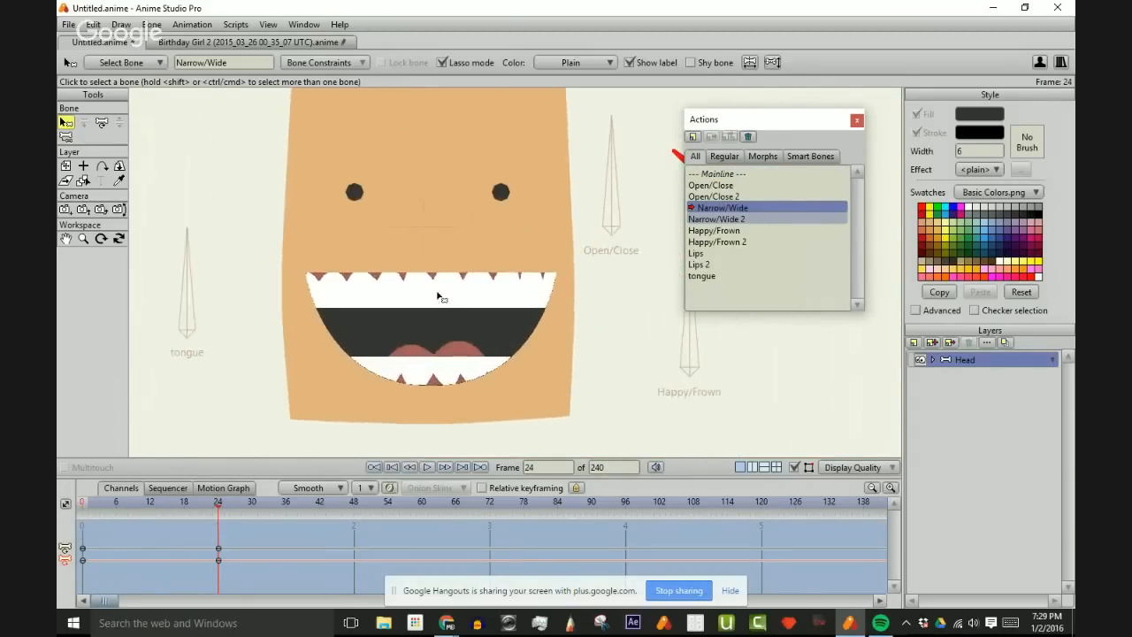
{"action": "left_click", "coordinate": [932, 360]}
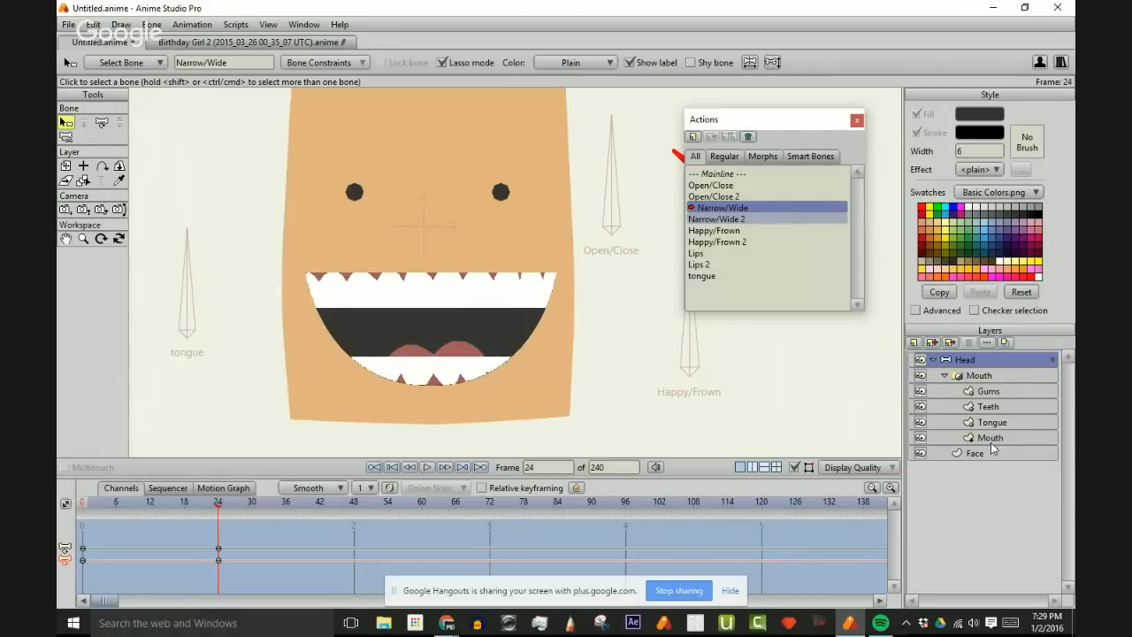
{"action": "left_click", "coordinate": [988, 438]}
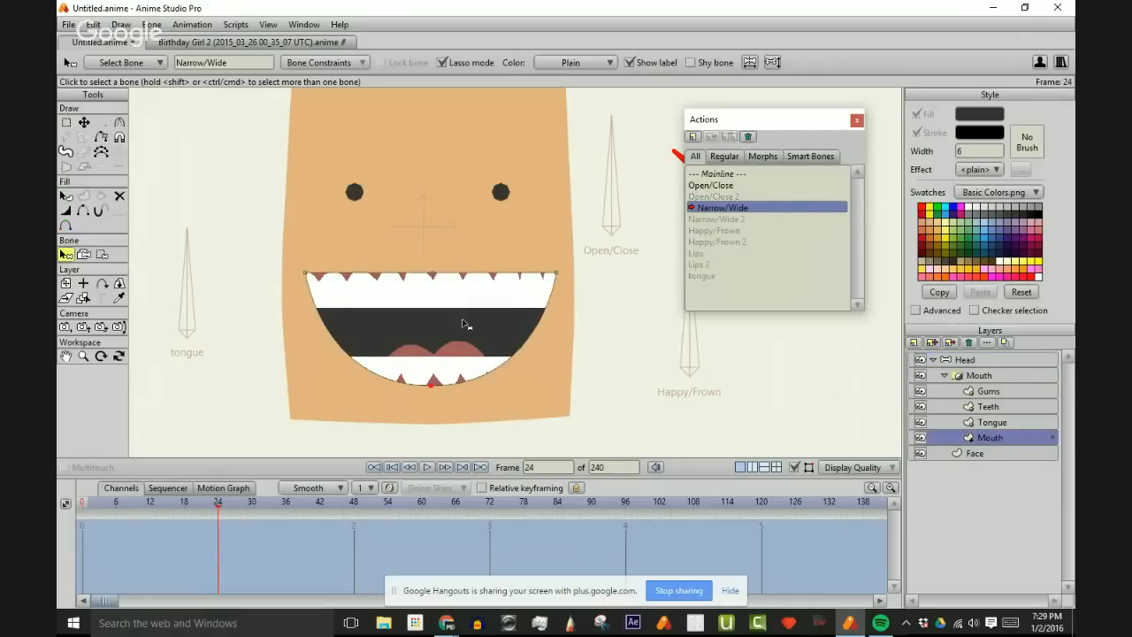
{"action": "key", "text": "t"}
{"action": "left_click_drag", "start_coordinate": [309, 277], "coordinate": [428, 273]}
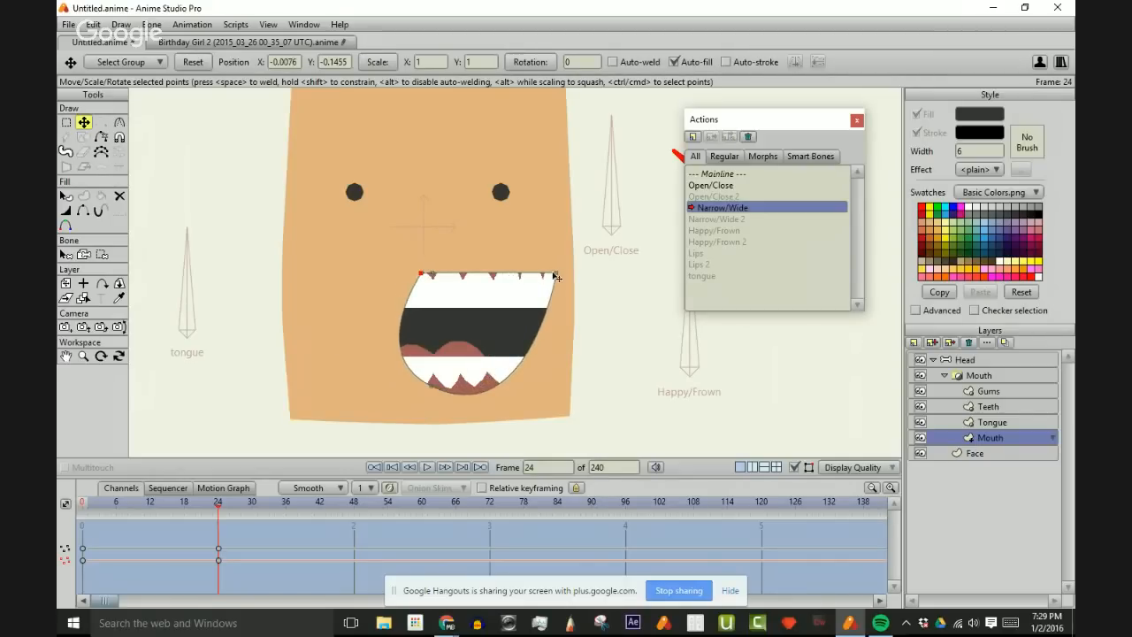
{"action": "left_click_drag", "start_coordinate": [563, 276], "coordinate": [448, 283]}
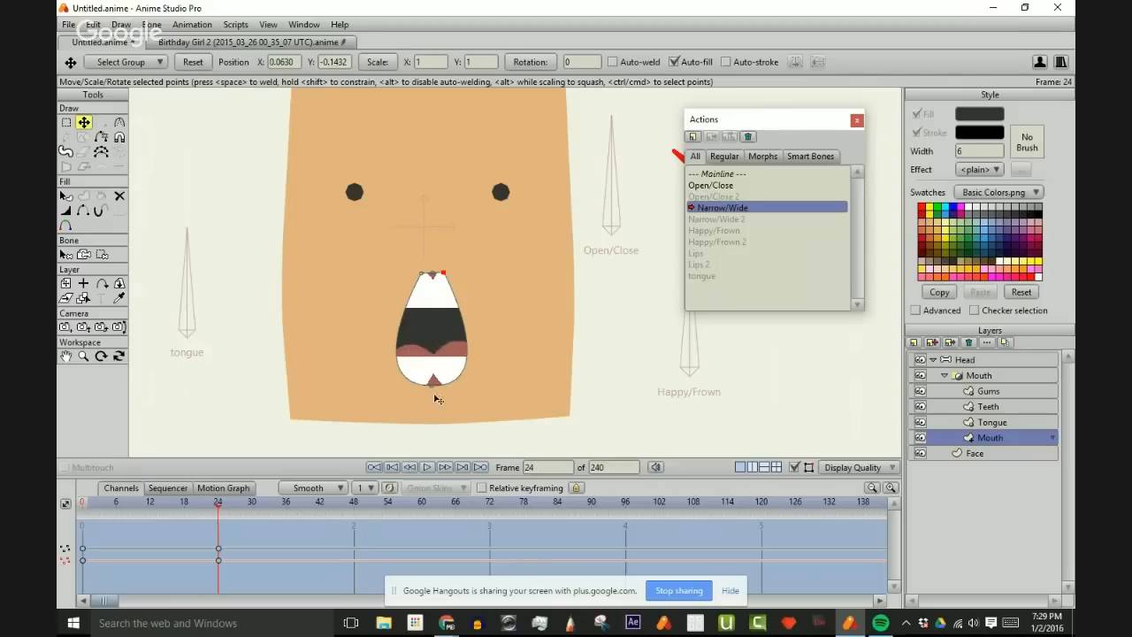
- Reduce the curvature of the mouth's bottom point to about 0.18 to slim the narrow pose, and preview it across the frames
{"action": "key", "text": "c"}
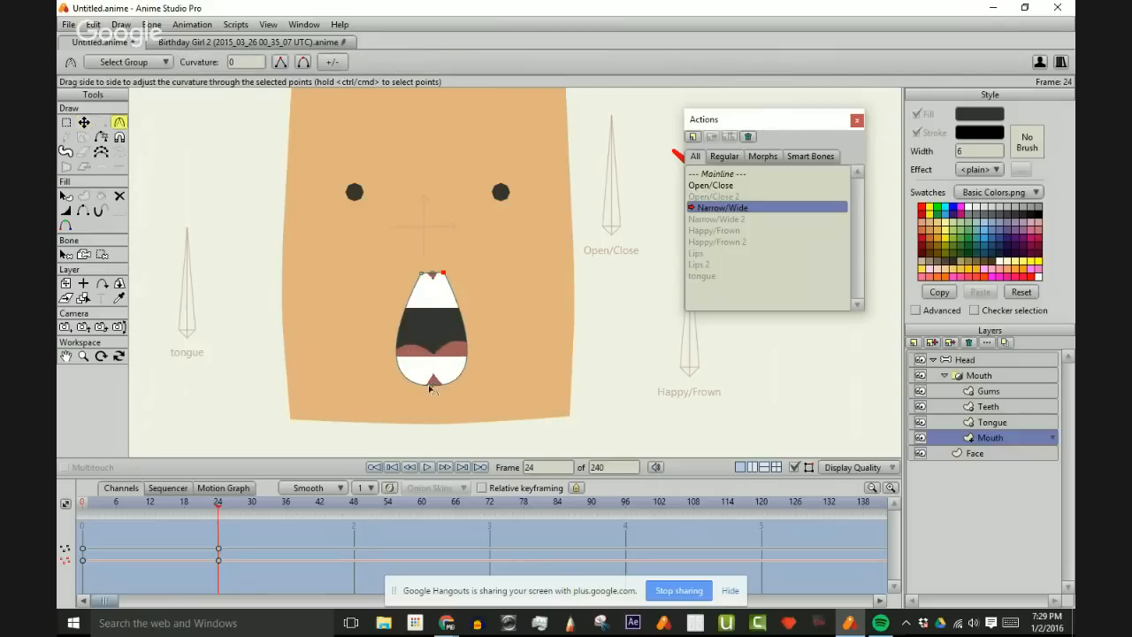
{"action": "left_click_drag", "start_coordinate": [430, 390], "coordinate": [82, 391]}
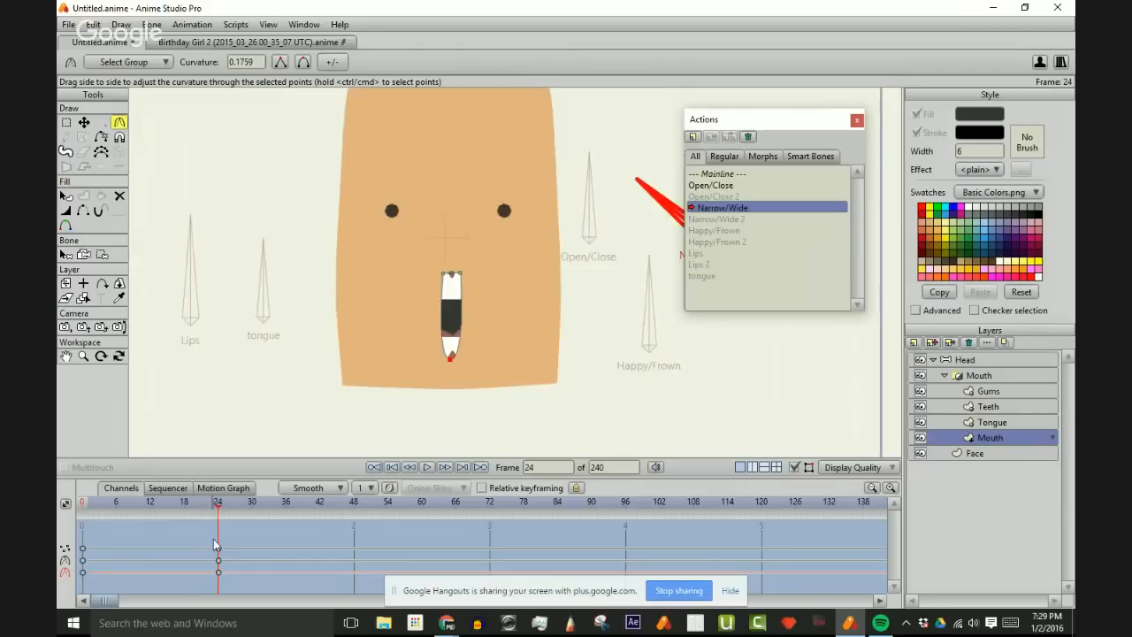
{"action": "left_click", "coordinate": [130, 513]}
{"action": "left_click", "coordinate": [218, 517]}
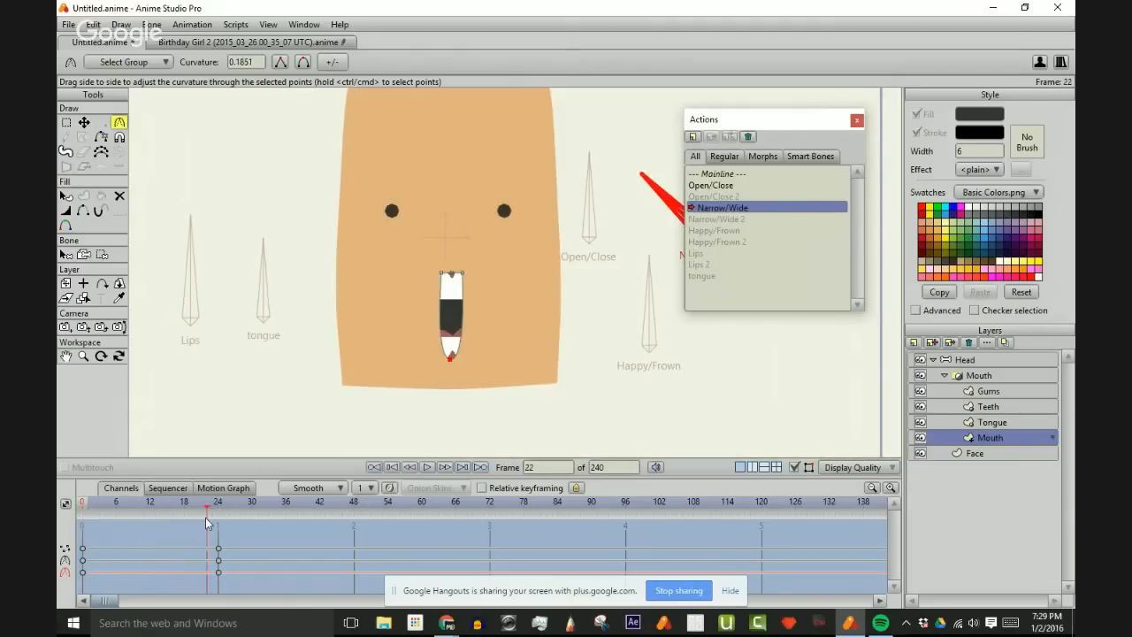
{"action": "scroll", "coordinate": [434, 313], "scroll_direction": "down", "scroll_amount": 4}
{"action": "left_click_drag", "start_coordinate": [493, 302], "coordinate": [421, 314]}
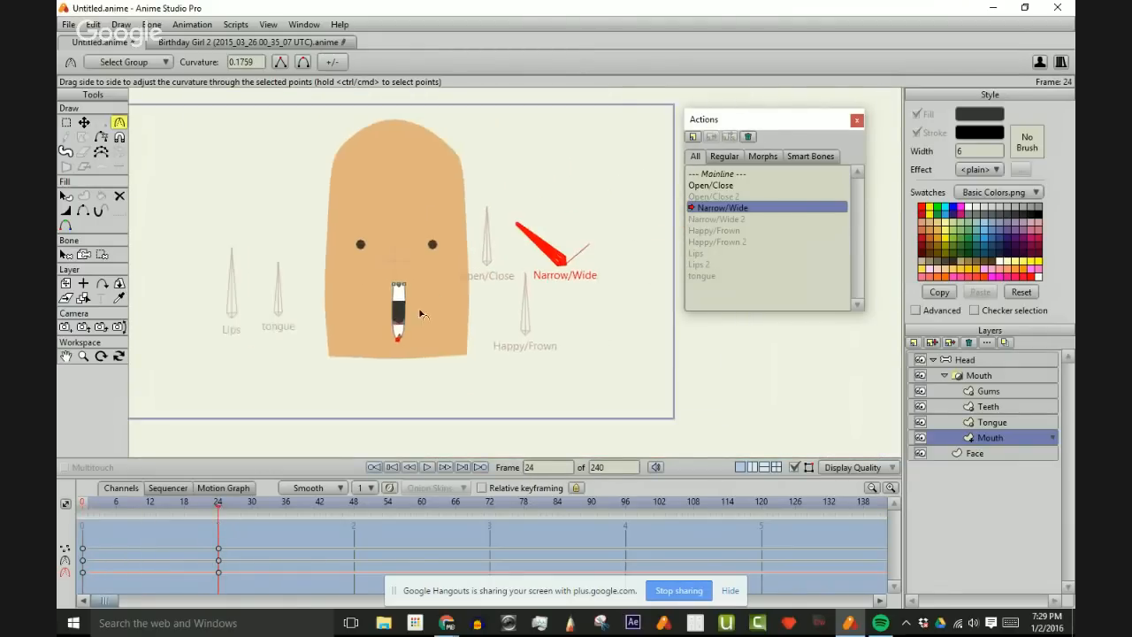
{"action": "scroll", "coordinate": [436, 296], "scroll_direction": "up", "scroll_amount": 2}
{"action": "scroll", "coordinate": [462, 294], "scroll_direction": "up", "scroll_amount": 3}
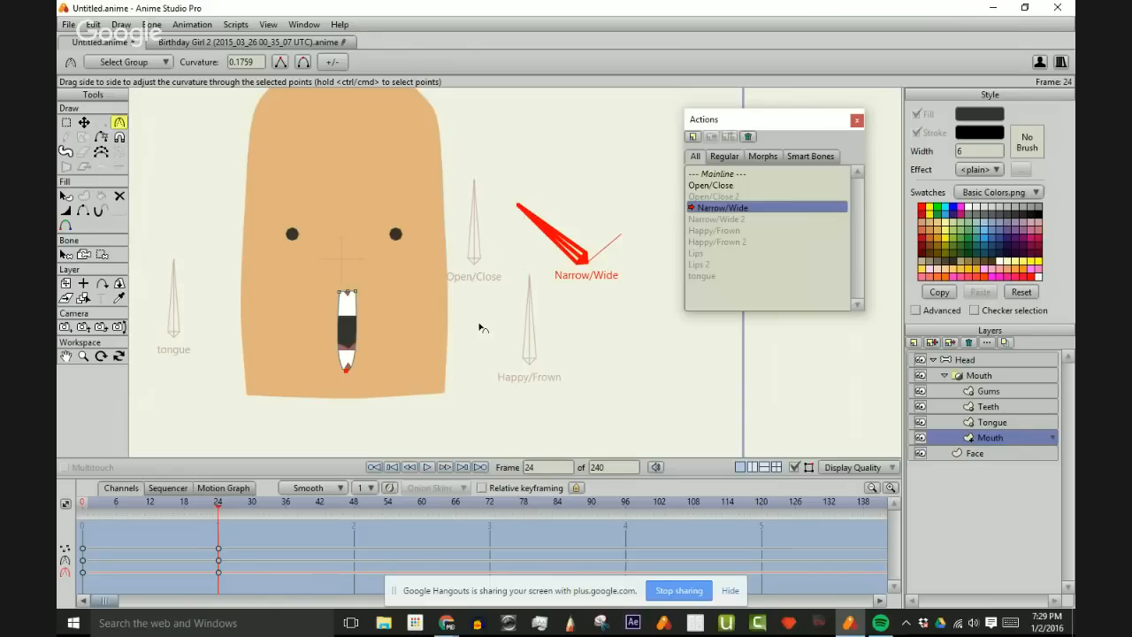
{"action": "left_click_drag", "start_coordinate": [382, 352], "coordinate": [400, 368]}
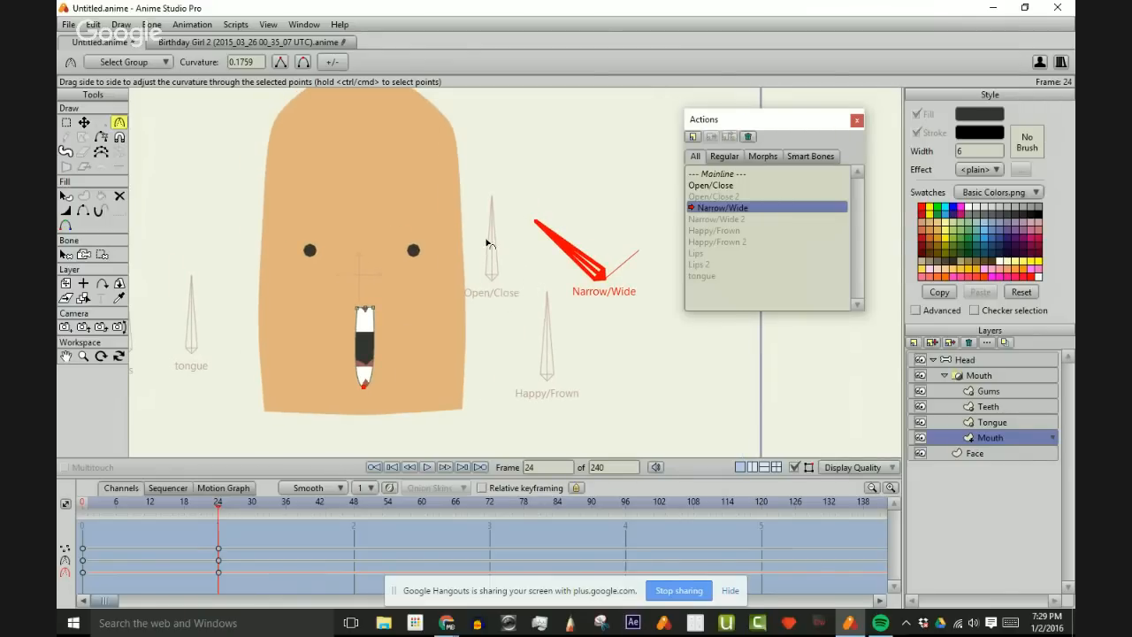
- Select the Head bone layer and collapse its group
{"action": "key", "text": "t"}
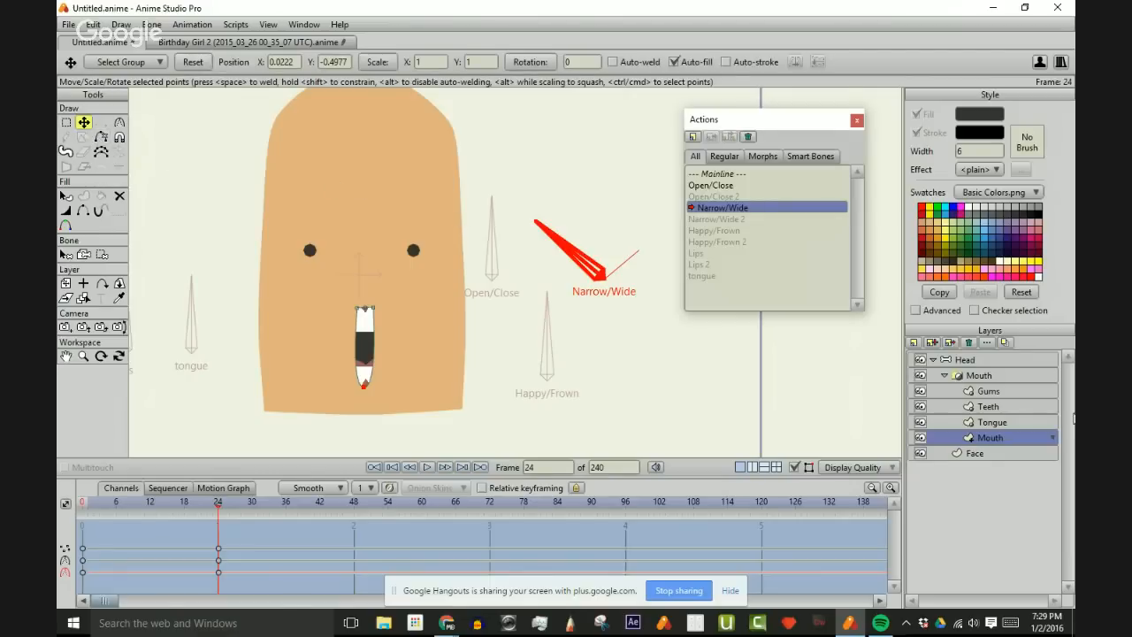
{"action": "left_click", "coordinate": [1018, 362]}
{"action": "left_click", "coordinate": [933, 360]}
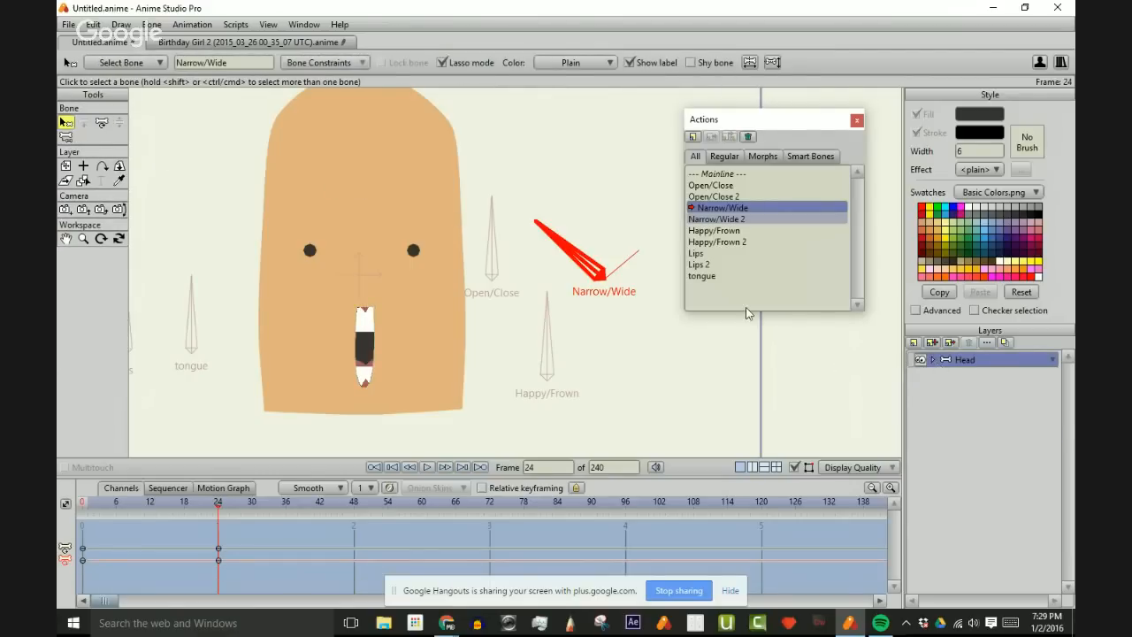
- Test rotating the Open/Close bone on the narrow mouth at frame 24, and delete the bone keyframes at that frame
{"action": "key", "text": "t"}
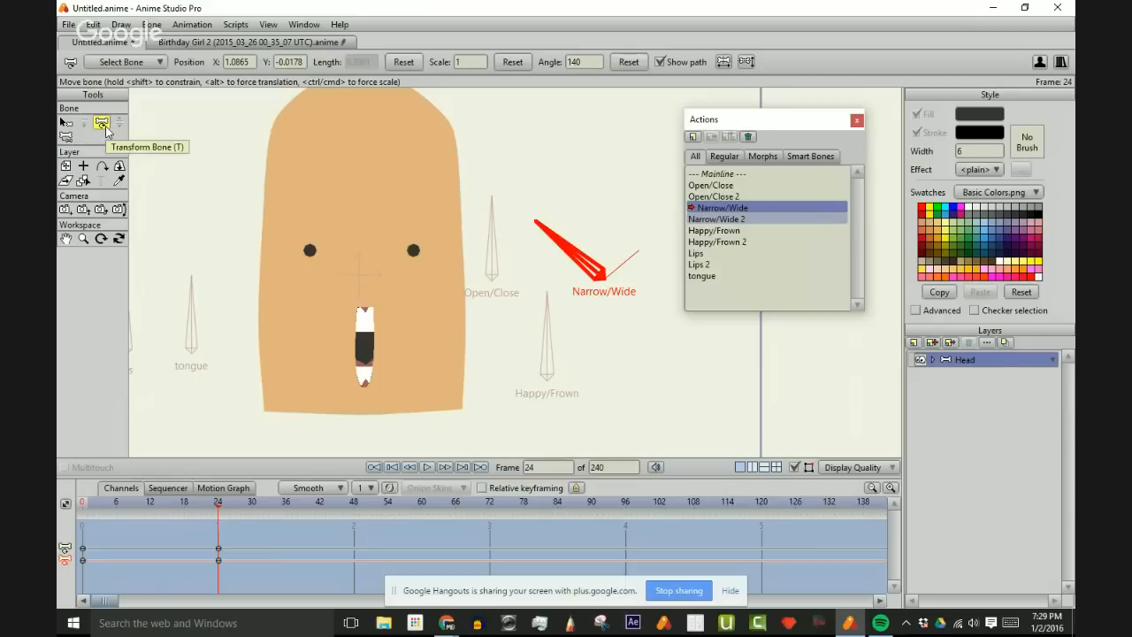
{"action": "left_click_drag", "start_coordinate": [489, 223], "coordinate": [551, 226]}
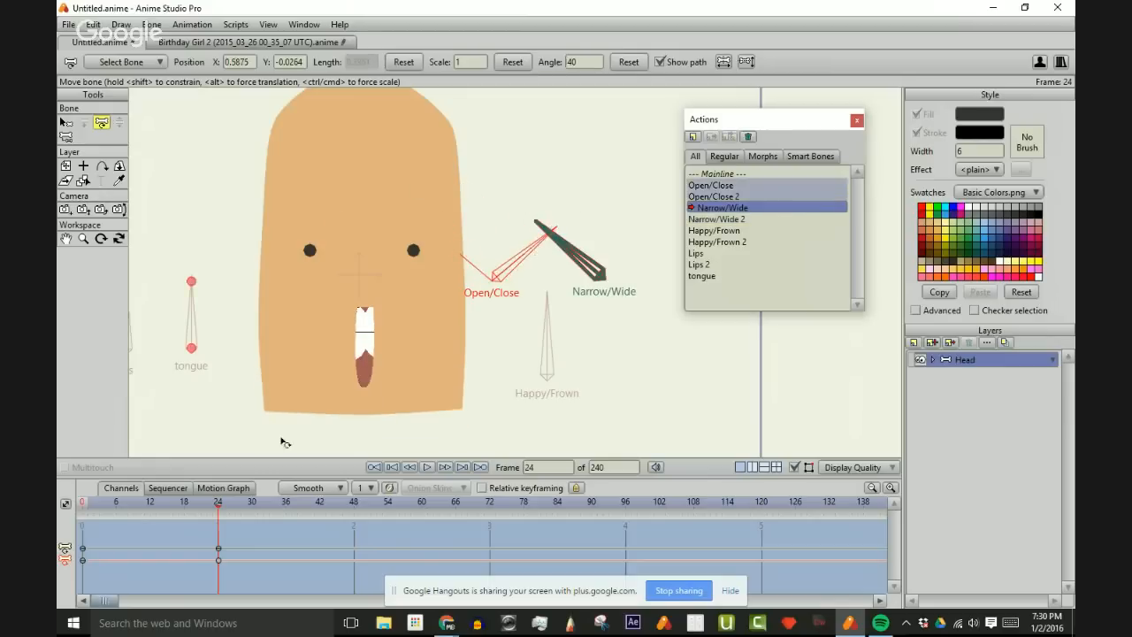
{"action": "left_click", "coordinate": [218, 550]}
{"action": "key", "text": "Delete"}
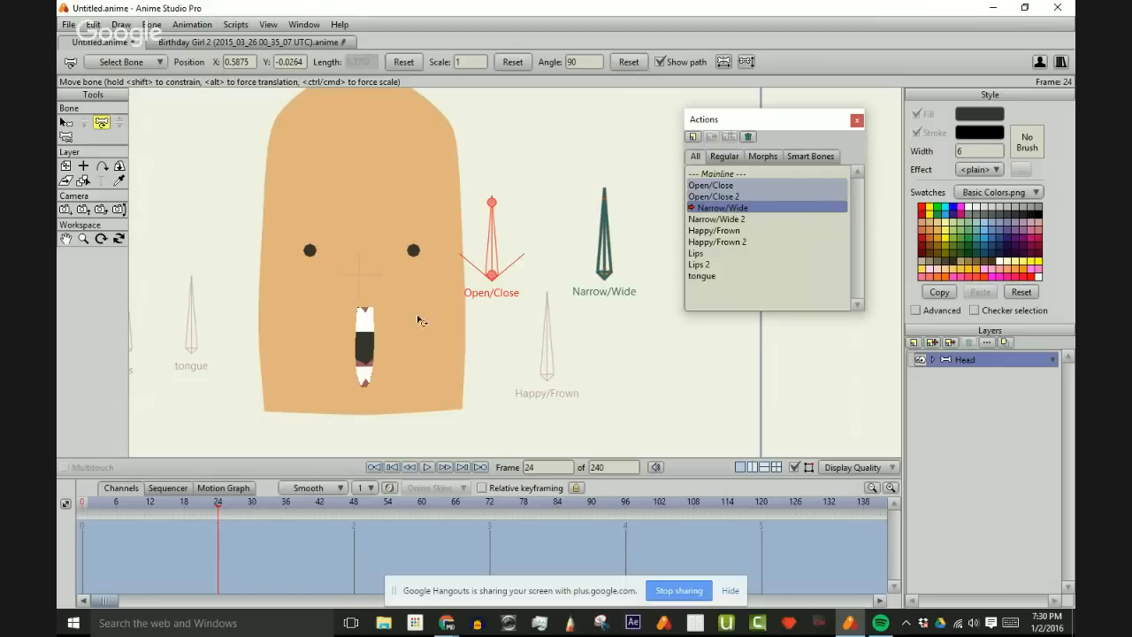
{"action": "left_click_drag", "start_coordinate": [494, 233], "coordinate": [535, 200]}
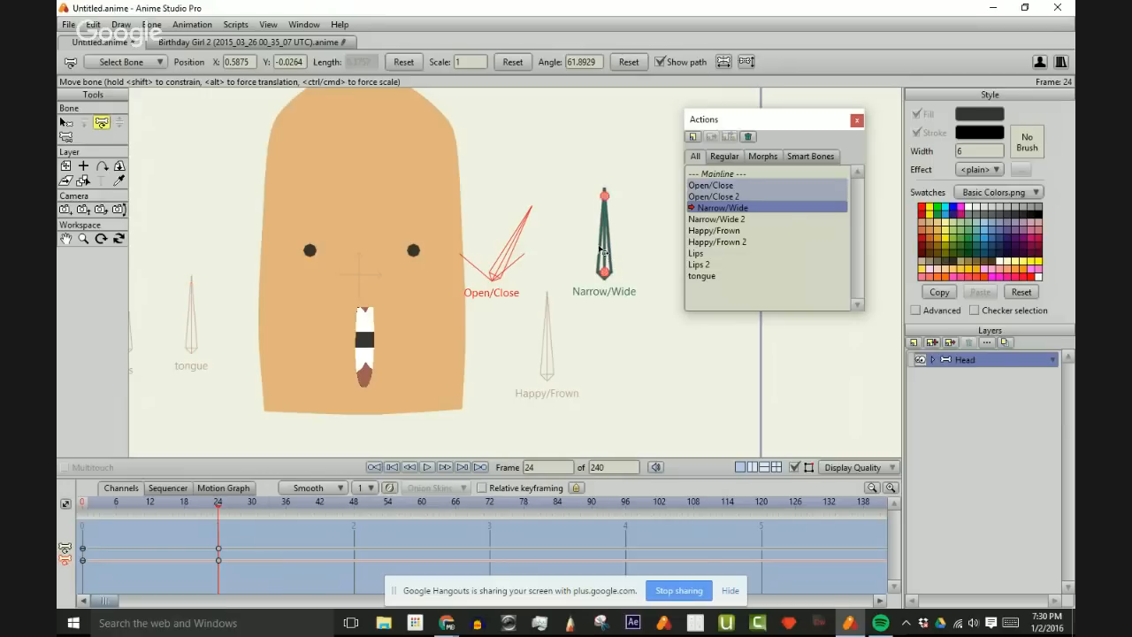
{"action": "left_click_drag", "start_coordinate": [218, 511], "coordinate": [242, 564]}
{"action": "key", "text": "Delete"}
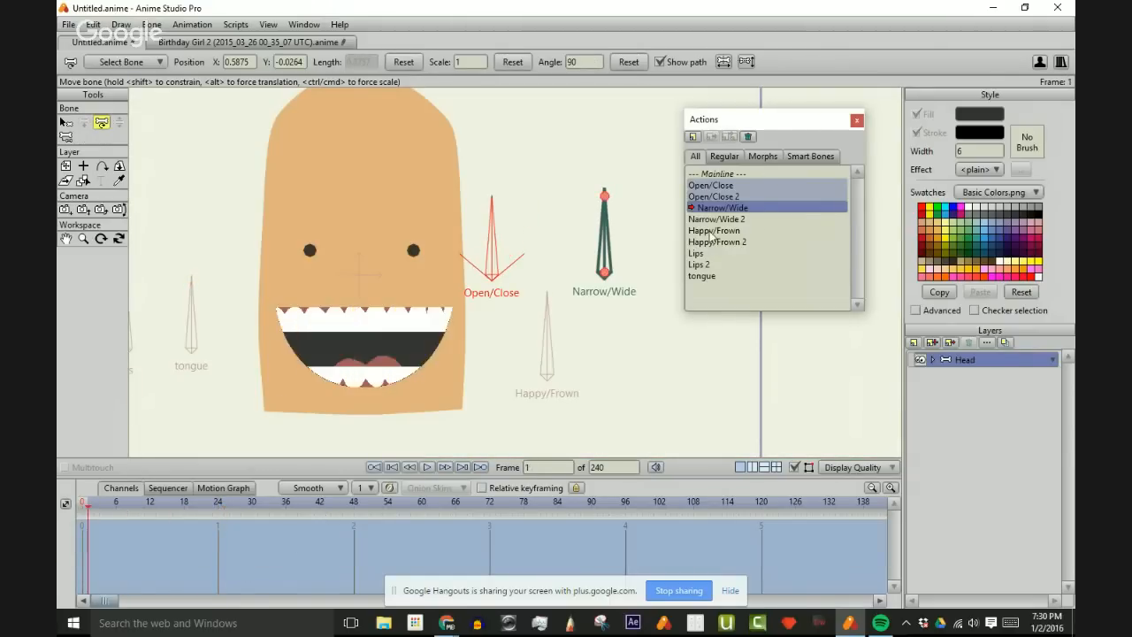
- Rotate the Narrow/Wide bone to 140° at frame 24 of the Narrow/Wide action and preview the motion
{"action": "left_click", "coordinate": [84, 509]}
{"action": "left_click_drag", "start_coordinate": [85, 509], "coordinate": [219, 504]}
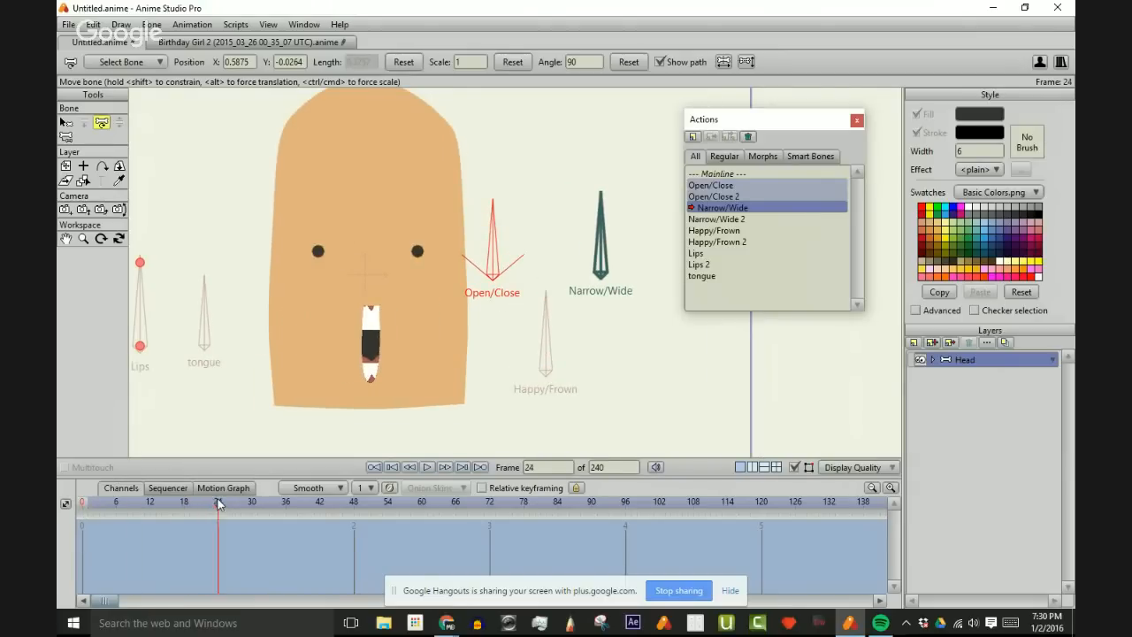
{"action": "left_click", "coordinate": [656, 314]}
{"action": "double_click", "coordinate": [727, 210]}
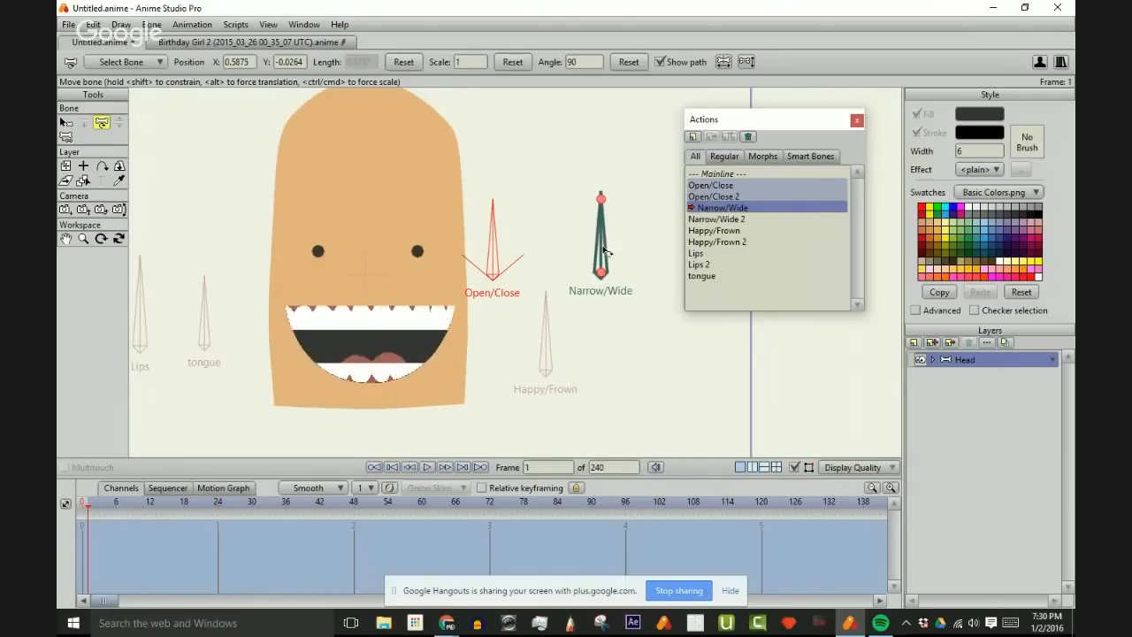
{"action": "left_click", "coordinate": [217, 506]}
{"action": "left_click_drag", "start_coordinate": [605, 231], "coordinate": [506, 246]}
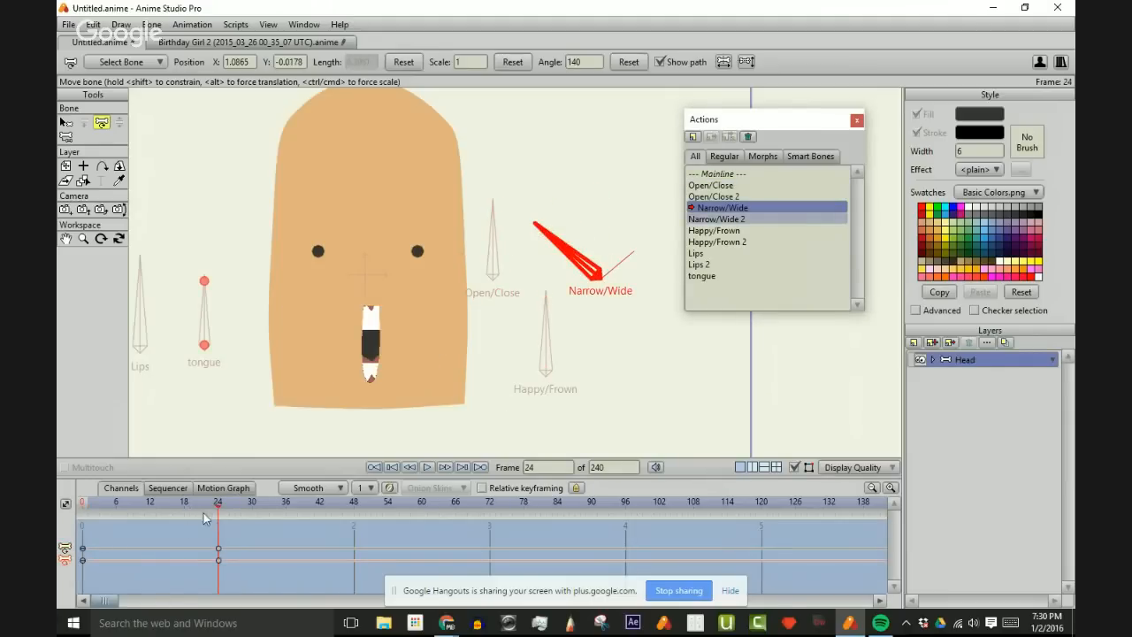
{"action": "mouse_move", "coordinate": [218, 506]}
{"action": "left_mouse_down"}
{"action": "mouse_move", "coordinate": [85, 508]}
{"action": "mouse_move", "coordinate": [232, 513]}
{"action": "mouse_move", "coordinate": [218, 516]}
{"action": "left_mouse_up"}
- Open the Narrow/Wide 2 action and go to frame 24
{"action": "double_click", "coordinate": [730, 220]}
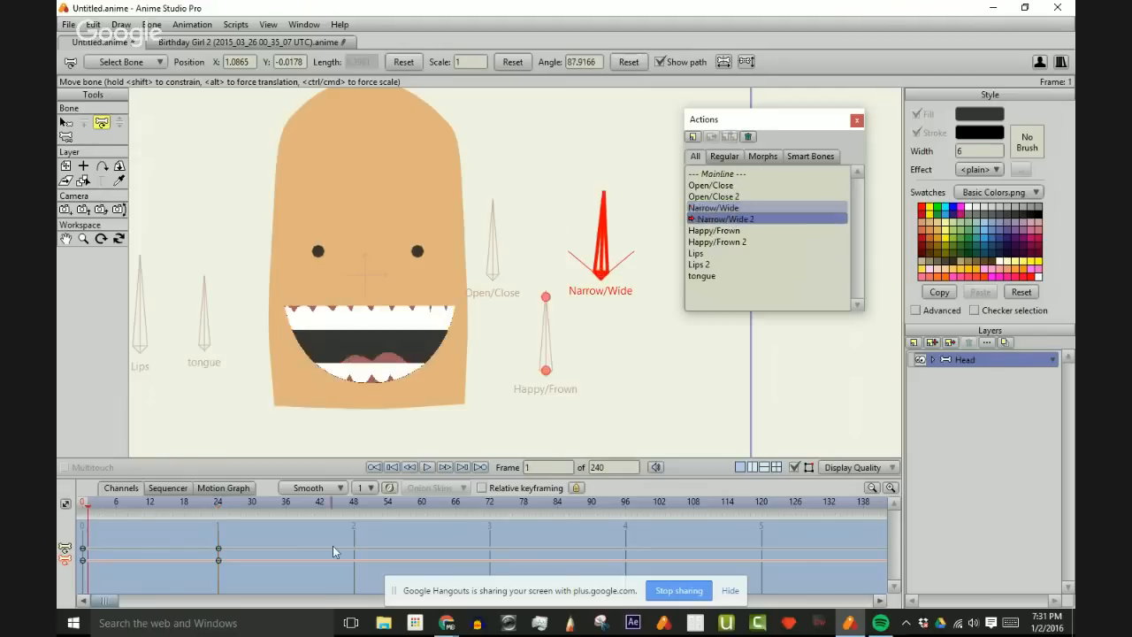
{"action": "left_click_drag", "start_coordinate": [96, 508], "coordinate": [217, 506]}
{"action": "scroll", "coordinate": [379, 377], "scroll_direction": "up", "scroll_amount": 4}
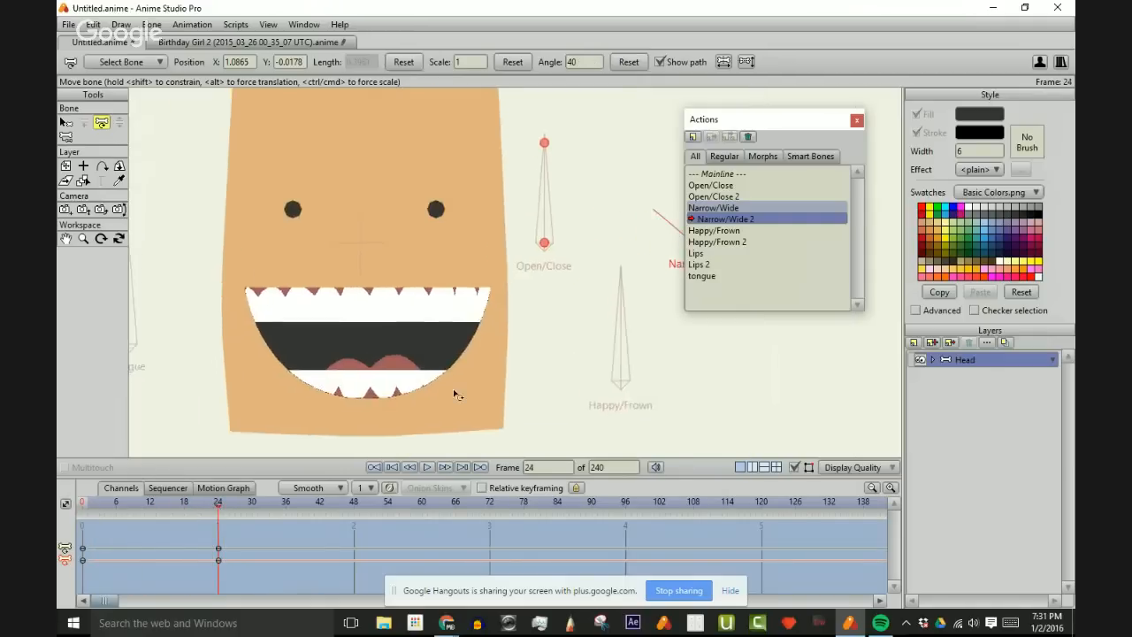
{"action": "scroll", "coordinate": [458, 395], "scroll_direction": "down", "scroll_amount": 5}
{"action": "scroll", "coordinate": [478, 378], "scroll_direction": "up", "scroll_amount": 2}
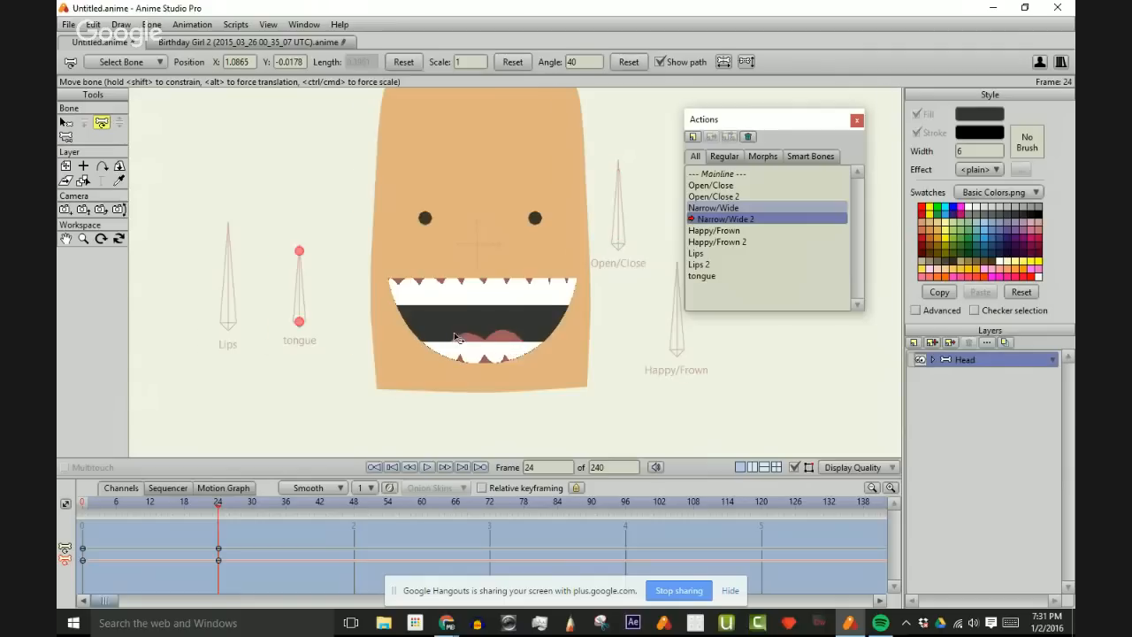
{"action": "scroll", "coordinate": [461, 336], "scroll_direction": "up", "scroll_amount": 1}
- On the Mouth layer, select both upper corner points and scale them outward past the face's sides for the wide pose
{"action": "left_click", "coordinate": [932, 360]}
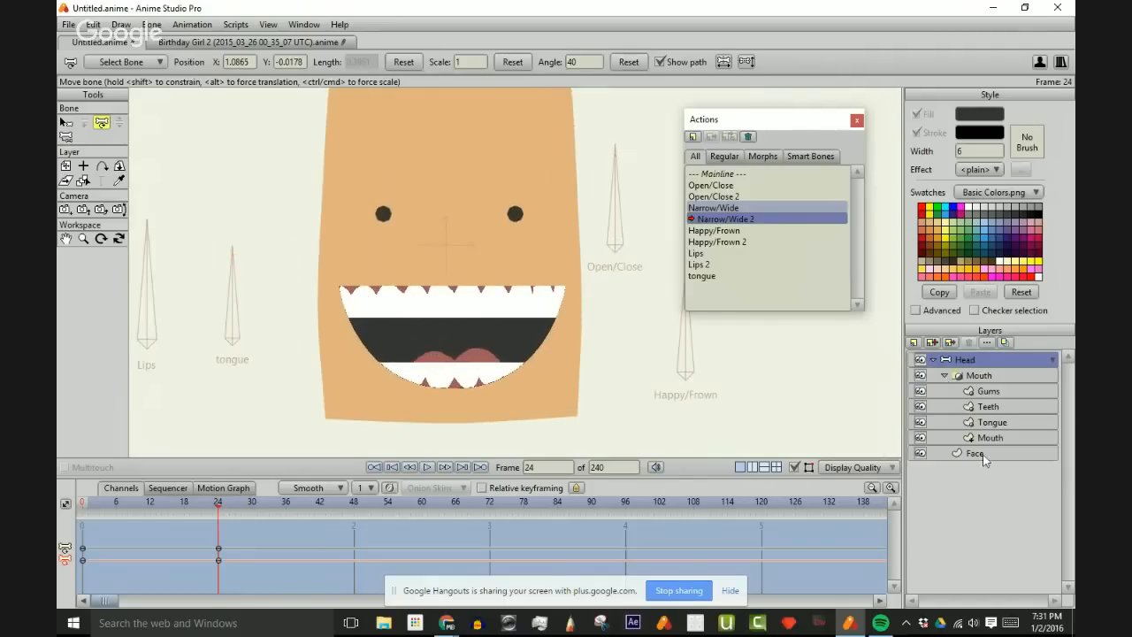
{"action": "left_click", "coordinate": [991, 437]}
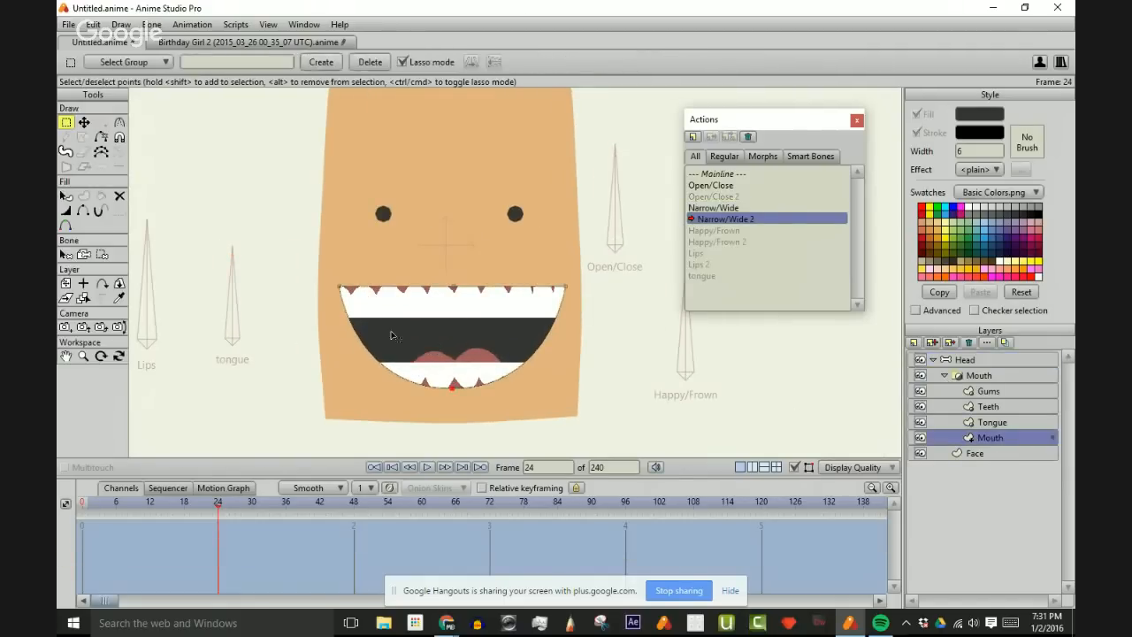
{"action": "left_click", "coordinate": [343, 290]}
{"action": "key", "text": "g"}
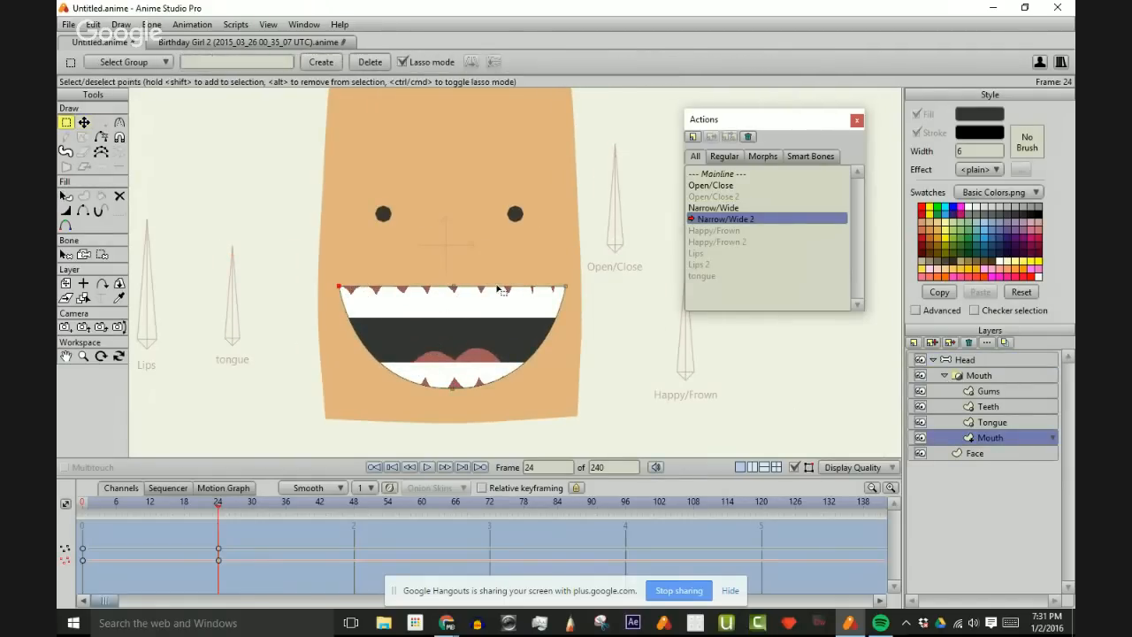
{"action": "left_click", "coordinate": [568, 288], "text": "shift"}
{"action": "key", "text": "t"}
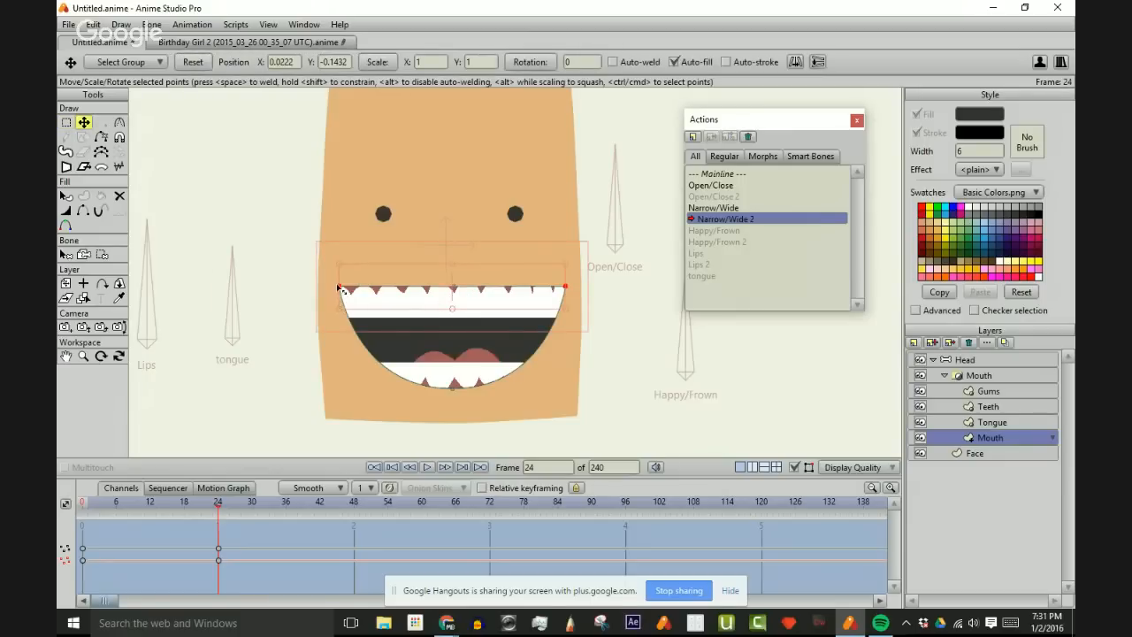
{"action": "left_click_drag", "start_coordinate": [339, 289], "coordinate": [302, 293]}
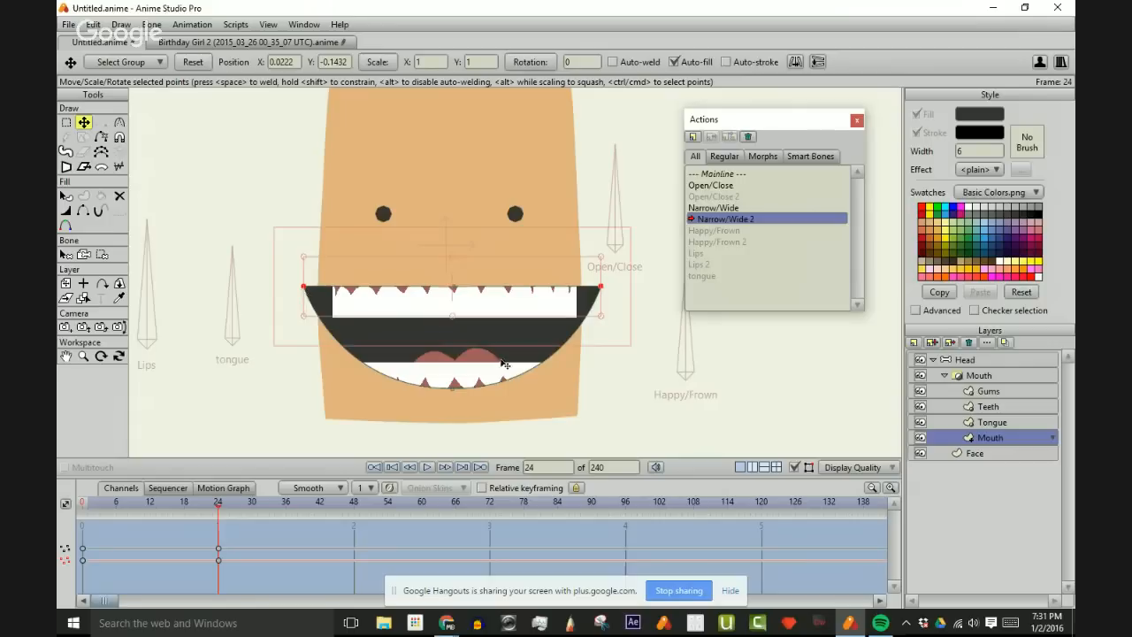
- On the Face layer, move the outline points on both sides of the mouth outward so the cheeks enclose the wide mouth
{"action": "left_click", "coordinate": [971, 454]}
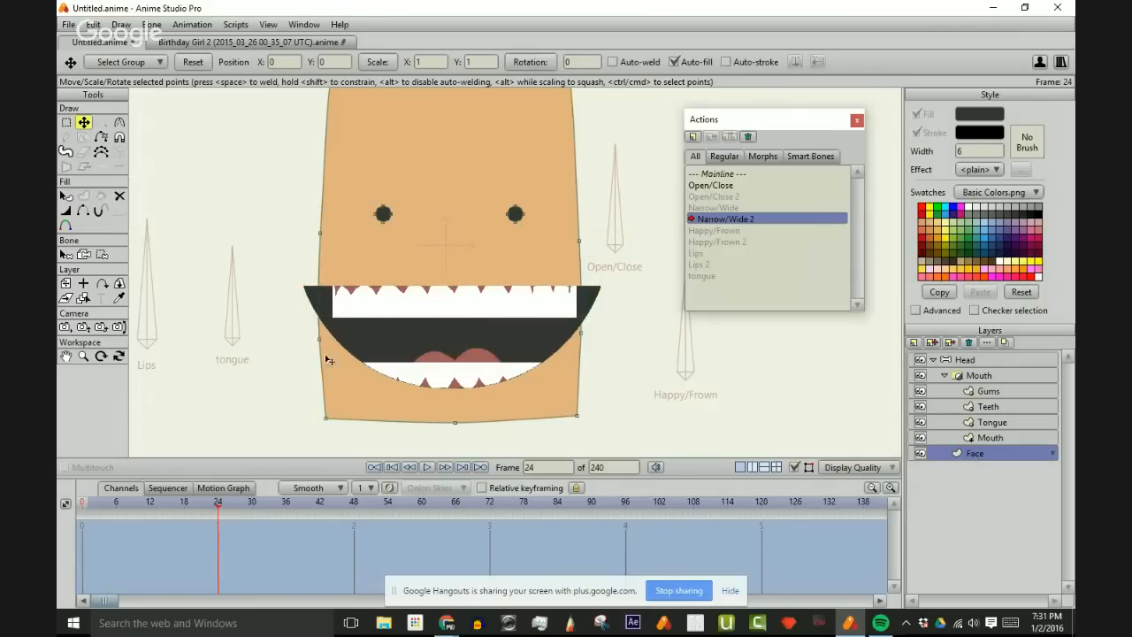
{"action": "left_click_drag", "start_coordinate": [321, 343], "coordinate": [289, 297]}
{"action": "key", "text": "ctrl+z"}
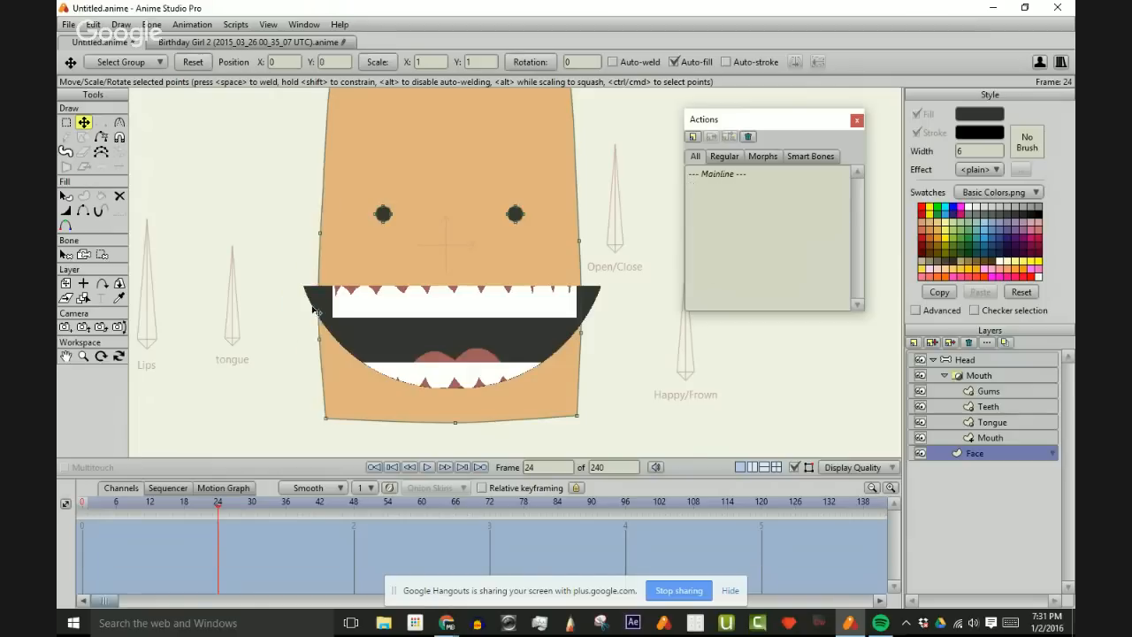
{"action": "left_click_drag", "start_coordinate": [322, 342], "coordinate": [272, 343]}
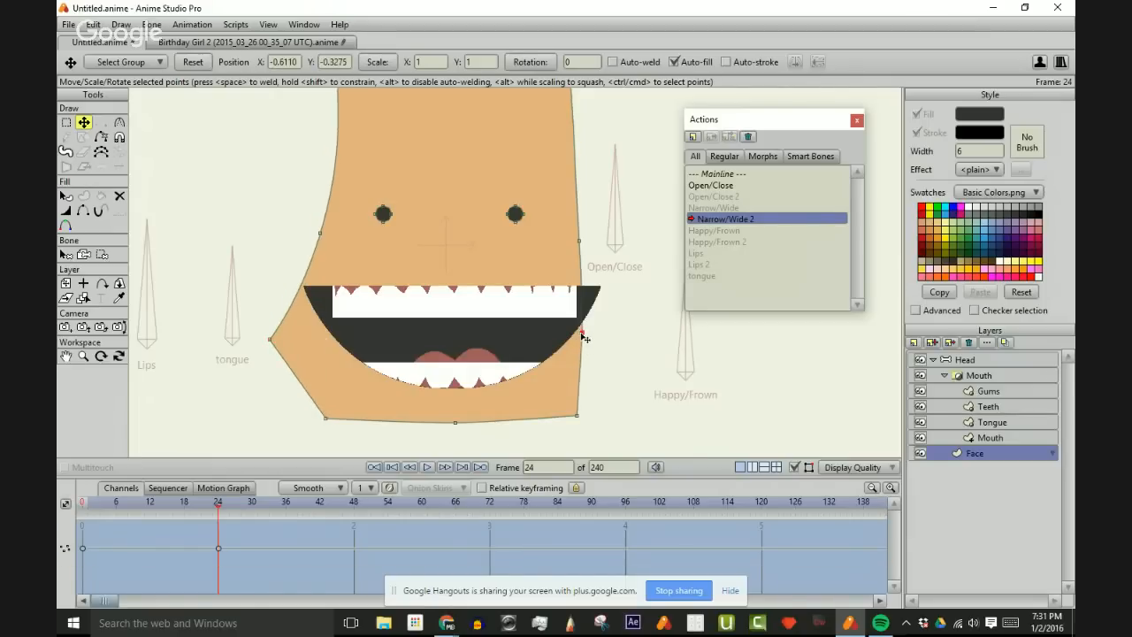
{"action": "left_click_drag", "start_coordinate": [584, 341], "coordinate": [634, 339]}
{"action": "scroll", "coordinate": [569, 305], "scroll_direction": "down", "scroll_amount": 2}
{"action": "scroll", "coordinate": [523, 245], "scroll_direction": "up", "scroll_amount": 2}
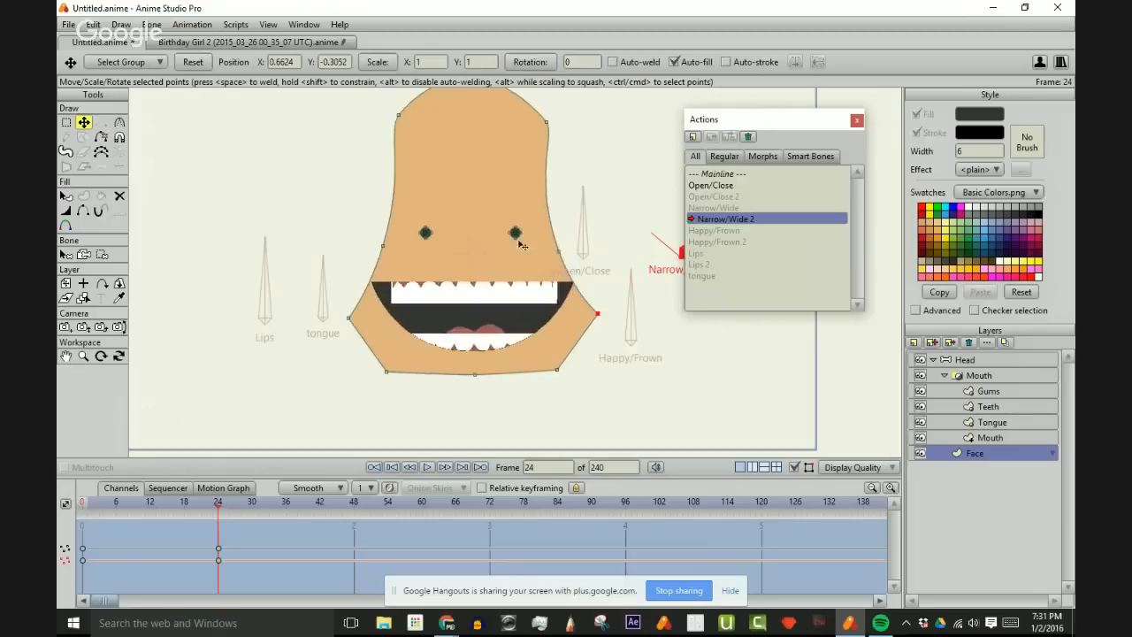
{"action": "scroll", "coordinate": [424, 205], "scroll_direction": "up", "scroll_amount": 3}
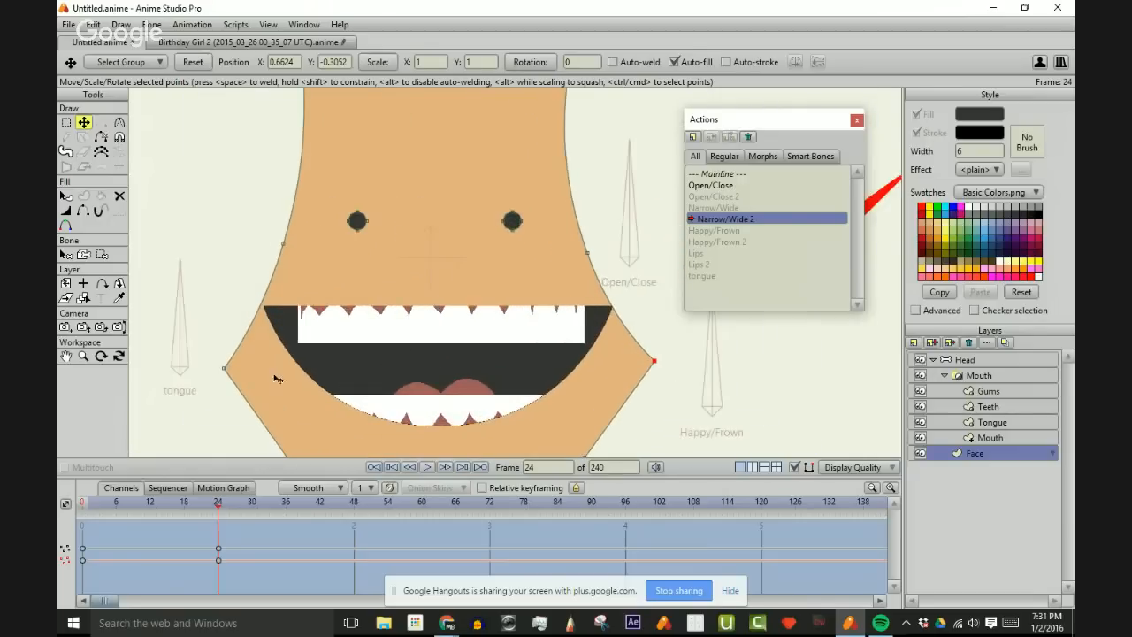
- At frame 24 of Narrow/Wide 2, raise the face's left cheek point toward the mouth corner and sharpen the outline point above it to nearly zero curvature
{"action": "left_click_drag", "start_coordinate": [224, 370], "coordinate": [336, 304]}
{"action": "key", "text": "c"}
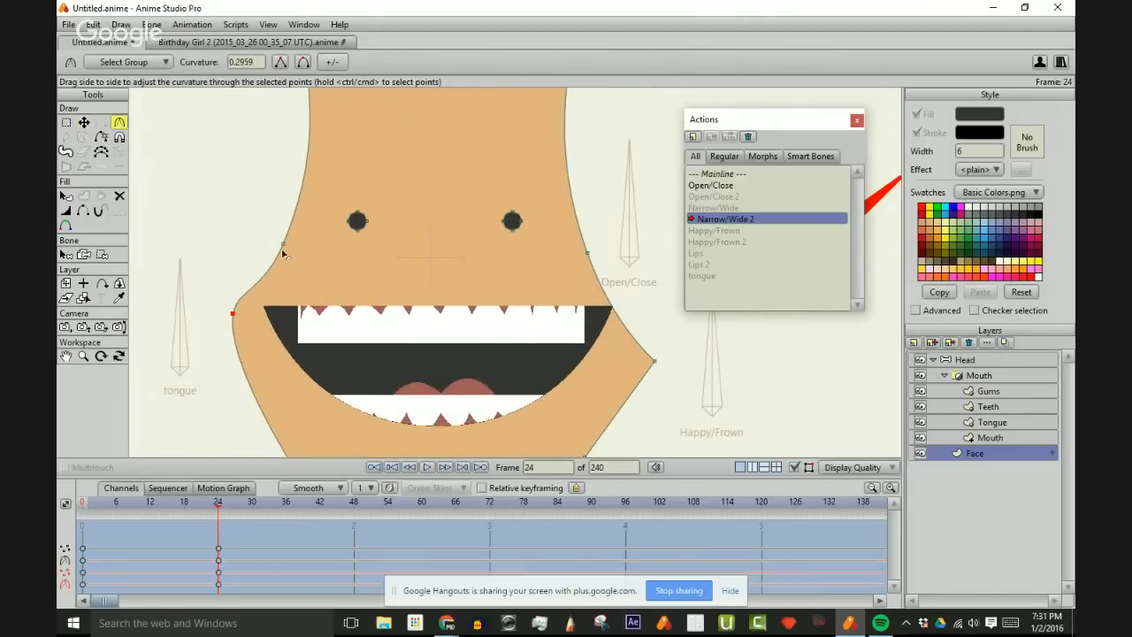
{"action": "left_click_drag", "start_coordinate": [286, 246], "coordinate": [58, 245]}
{"action": "left_click_drag", "start_coordinate": [322, 250], "coordinate": [185, 214]}
{"action": "left_click_drag", "start_coordinate": [286, 254], "coordinate": [62, 239]}
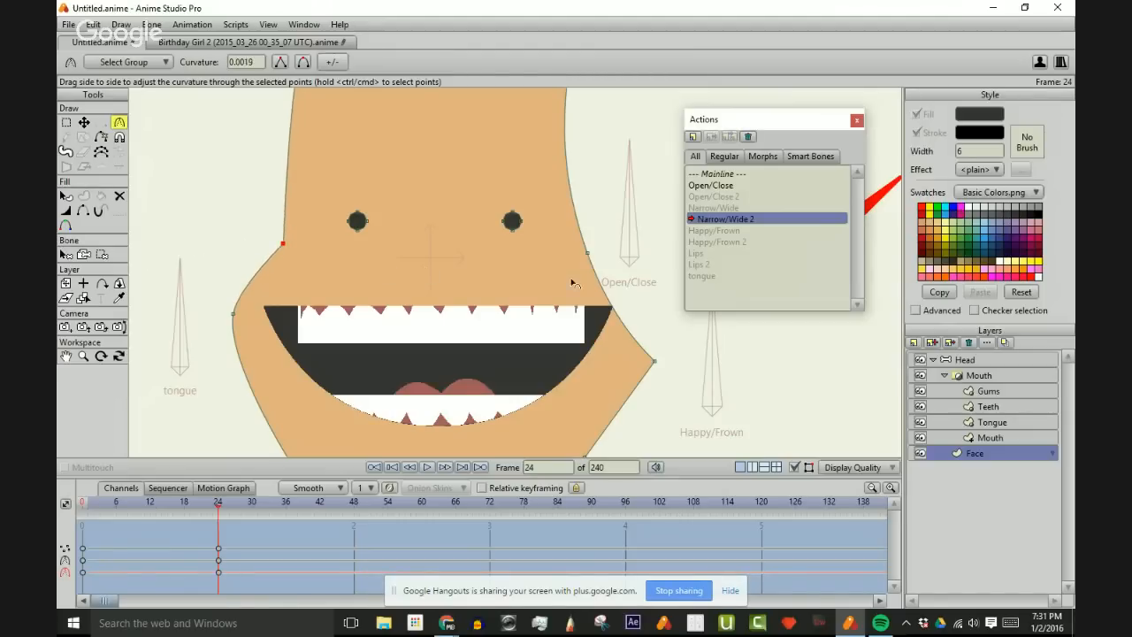
- Raise the face's right cheek point to mouth-corner level, sharpening the outline point above it and rounding the cheek to about 0.30 curvature
{"action": "key", "text": "t"}
{"action": "left_click_drag", "start_coordinate": [655, 361], "coordinate": [828, 400]}
{"action": "key", "text": "c"}
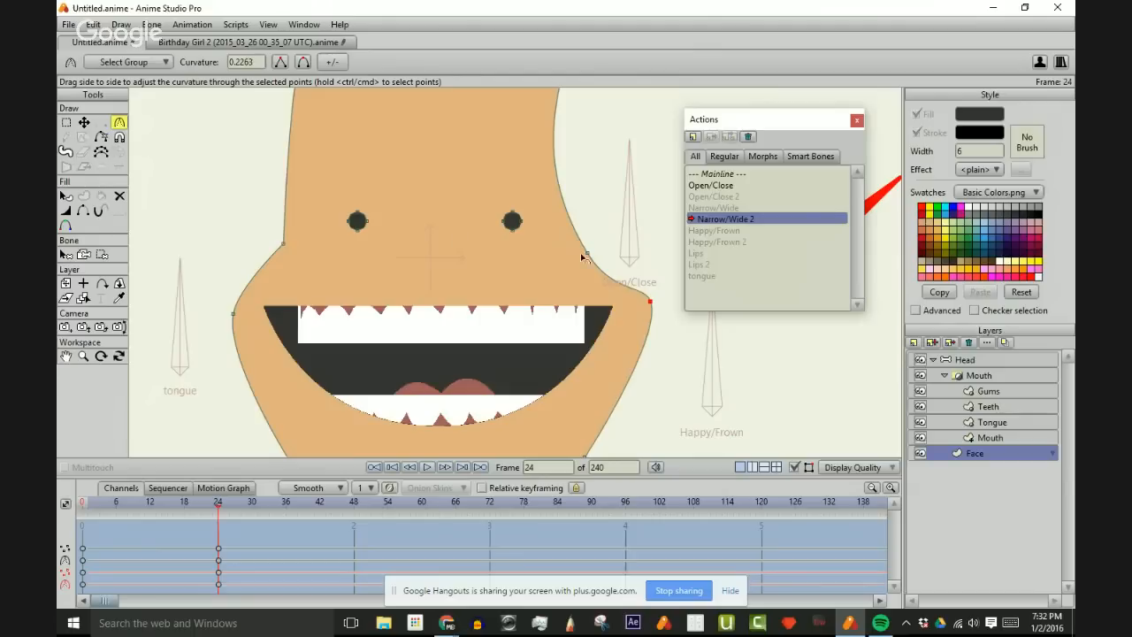
{"action": "left_click_drag", "start_coordinate": [587, 257], "coordinate": [515, 332]}
{"action": "left_click_drag", "start_coordinate": [650, 303], "coordinate": [708, 328]}
- Move the left and right cheek points slightly inward so they sit closer to the mouth corners
{"action": "scroll", "coordinate": [480, 237], "scroll_direction": "down", "scroll_amount": 5}
{"action": "scroll", "coordinate": [465, 275], "scroll_direction": "up", "scroll_amount": 1}
{"action": "scroll", "coordinate": [531, 371], "scroll_direction": "up", "scroll_amount": 2}
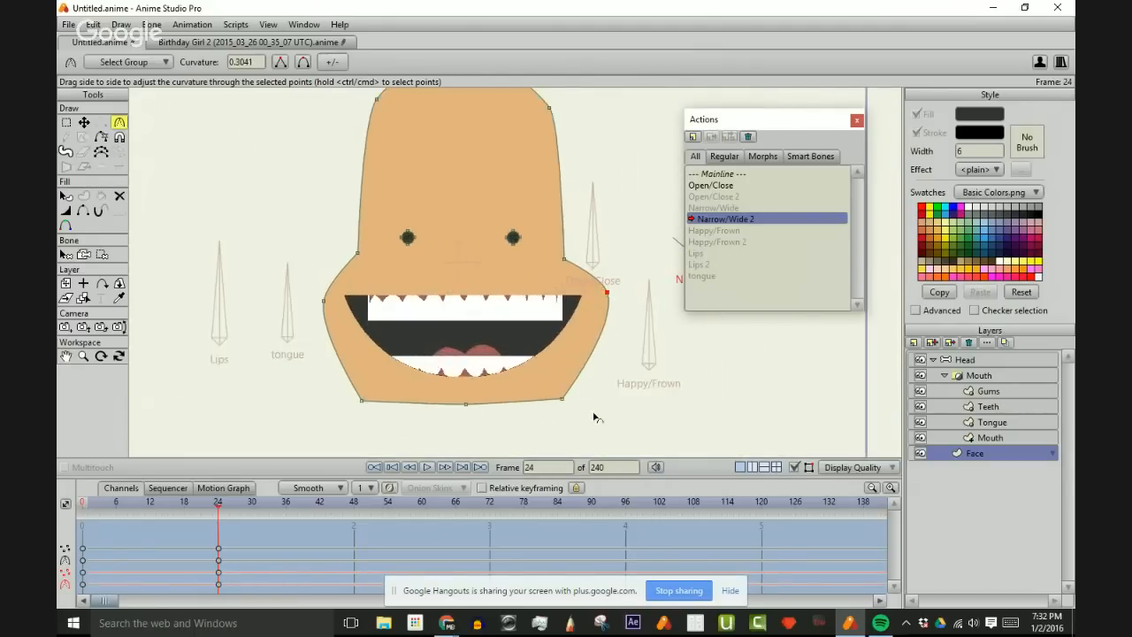
{"action": "scroll", "coordinate": [567, 310], "scroll_direction": "up", "scroll_amount": 1}
{"action": "key", "text": "t"}
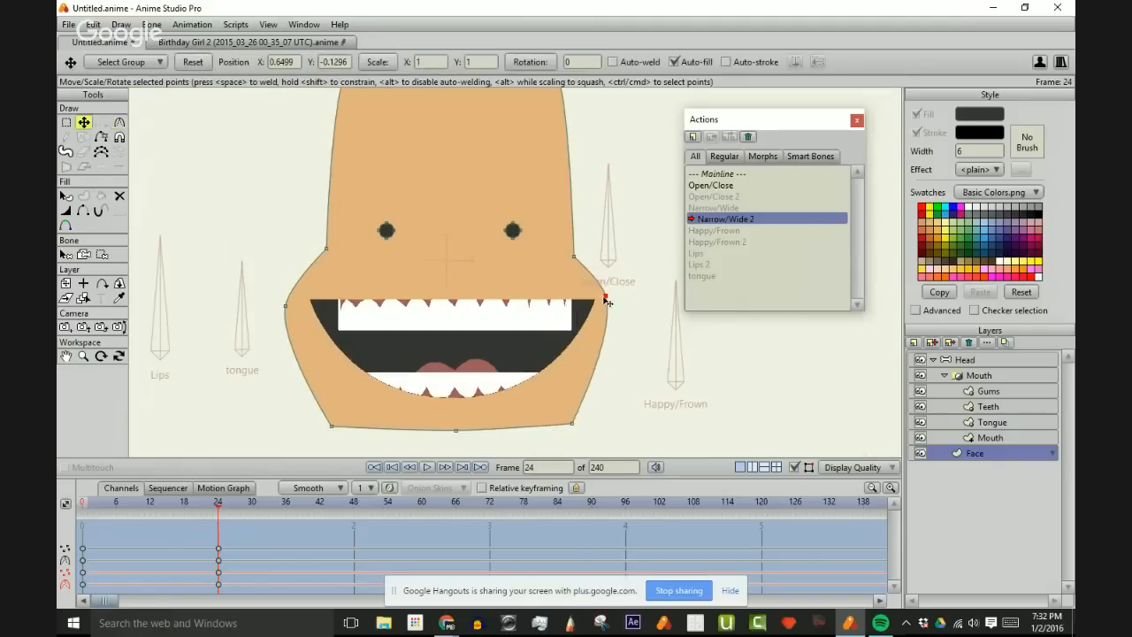
{"action": "left_click_drag", "start_coordinate": [289, 308], "coordinate": [299, 306]}
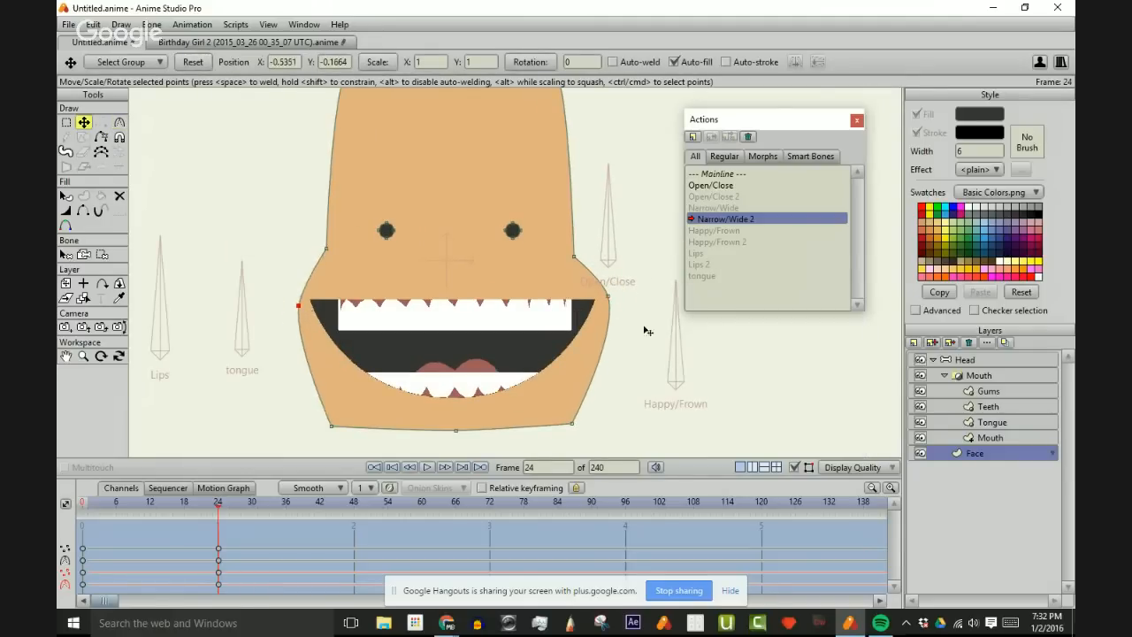
{"action": "left_click_drag", "start_coordinate": [607, 296], "coordinate": [604, 300]}
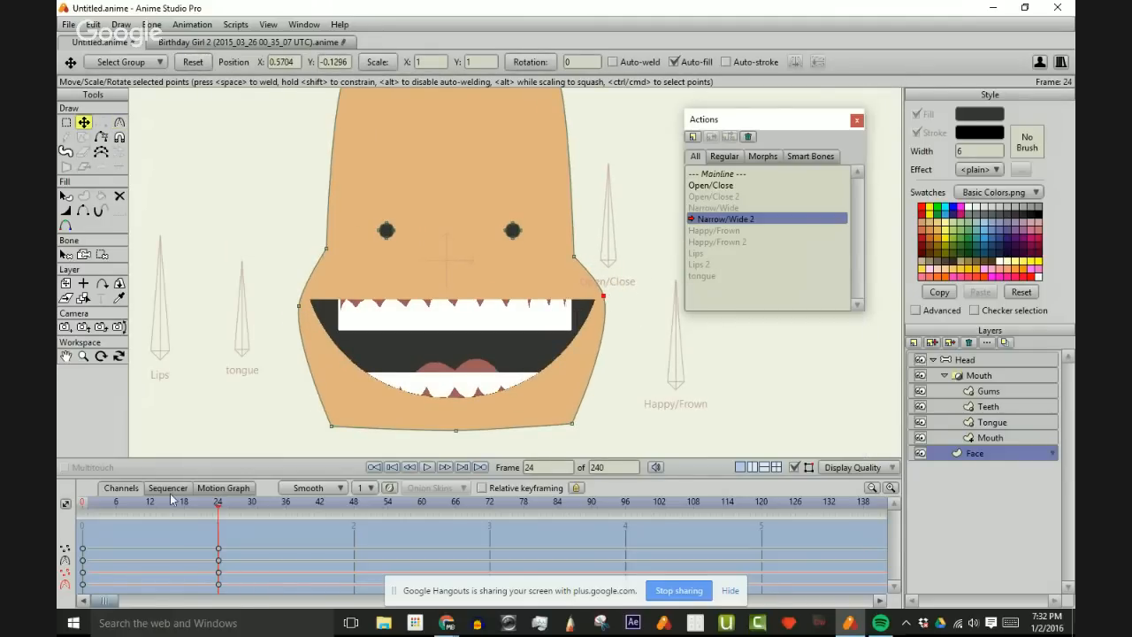
- Scrub the Narrow/Wide 2 action back to frame 0, return to the mainline and close the Actions window
{"action": "left_click_drag", "start_coordinate": [222, 511], "coordinate": [59, 503]}
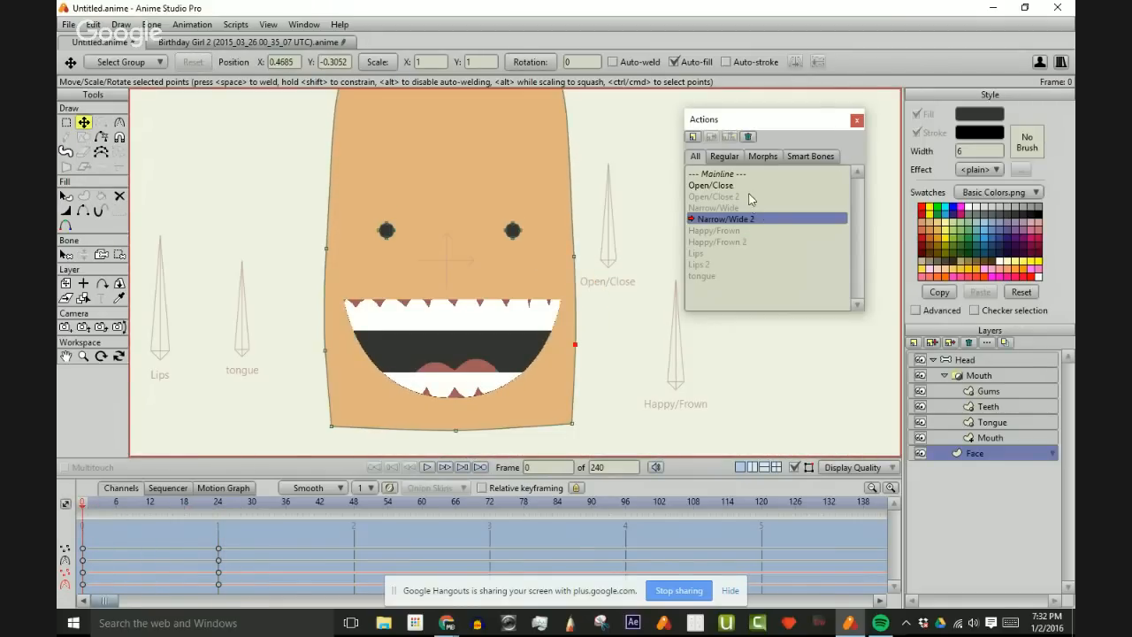
{"action": "left_click", "coordinate": [719, 174]}
{"action": "left_click", "coordinate": [857, 119]}
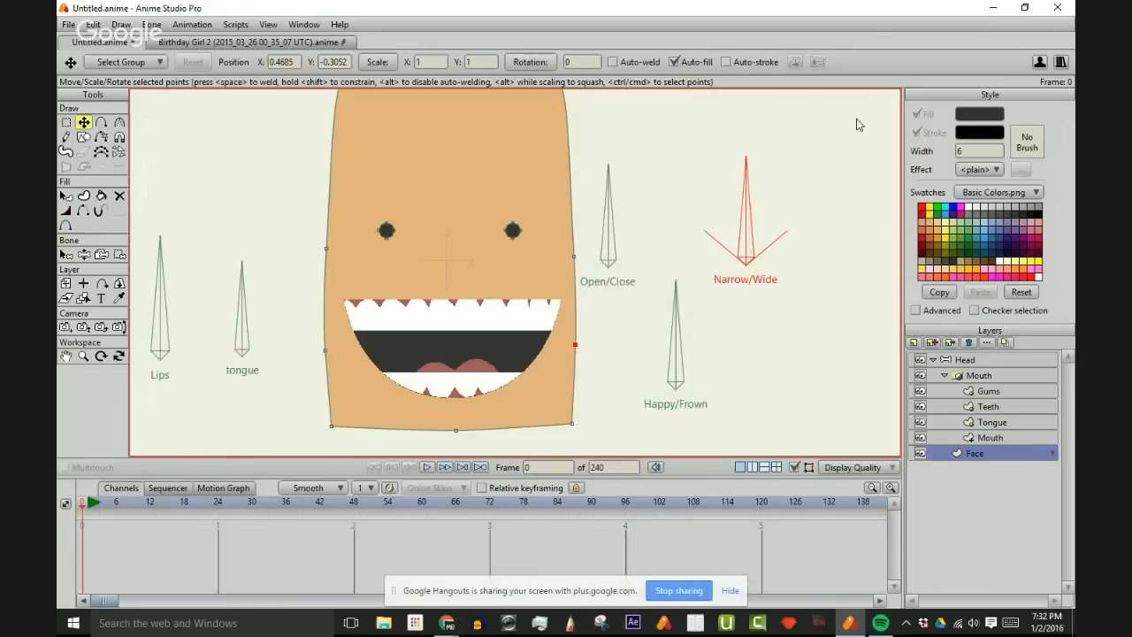
- Select the Head bone layer and collapse its sublayers
{"action": "scroll", "coordinate": [721, 236], "scroll_direction": "down", "scroll_amount": 5}
{"action": "scroll", "coordinate": [730, 212], "scroll_direction": "up", "scroll_amount": 3}
{"action": "left_click", "coordinate": [963, 359]}
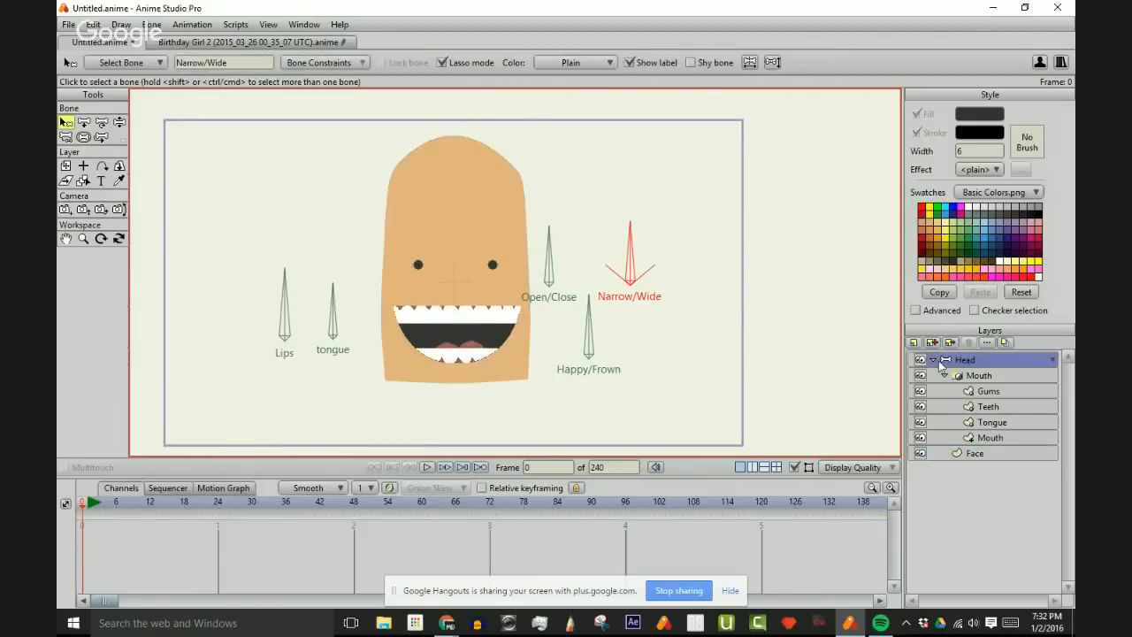
{"action": "left_click", "coordinate": [933, 359]}
- Test the rig by rotating the Open/Close, Narrow/Wide and Happy/Frown bones, and check how the mouth and cheeks deform
{"action": "scroll", "coordinate": [601, 232], "scroll_direction": "up", "scroll_amount": 2}
{"action": "key", "text": "z"}
{"action": "left_click_drag", "start_coordinate": [566, 242], "coordinate": [654, 276]}
{"action": "left_click_drag", "start_coordinate": [646, 190], "coordinate": [831, 248]}
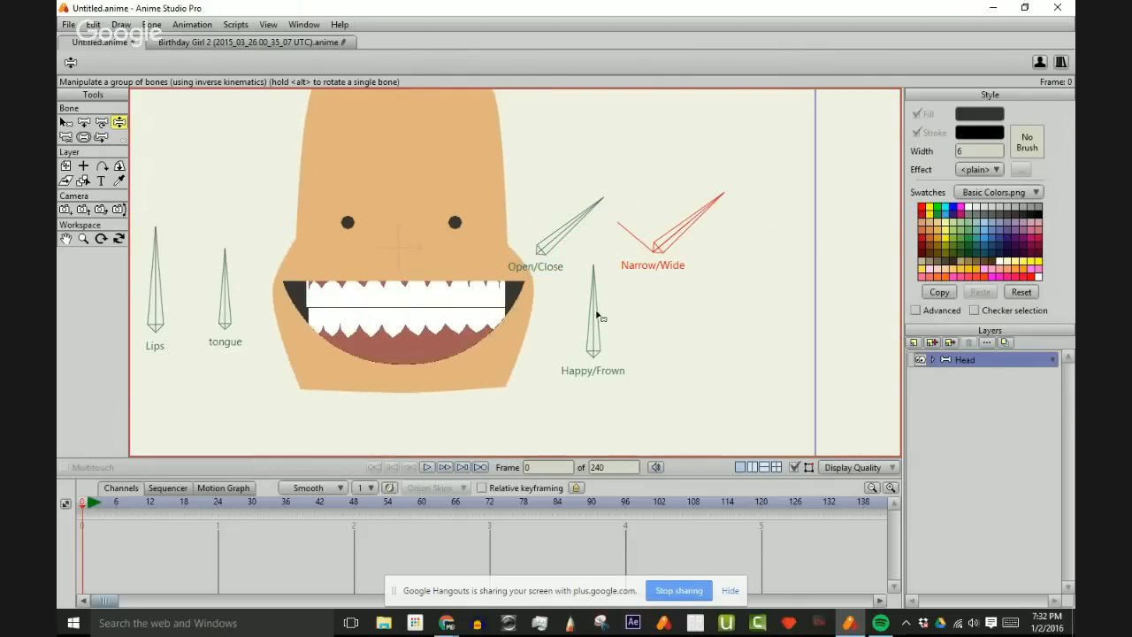
{"action": "left_click_drag", "start_coordinate": [598, 315], "coordinate": [515, 266]}
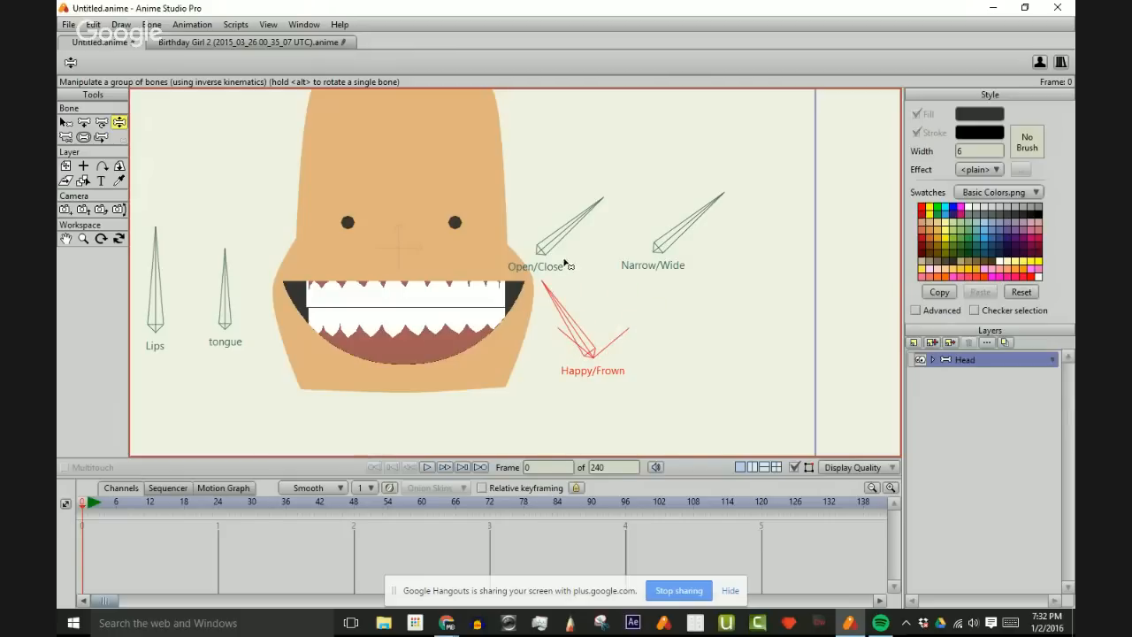
{"action": "key", "text": "ctrl+z"}
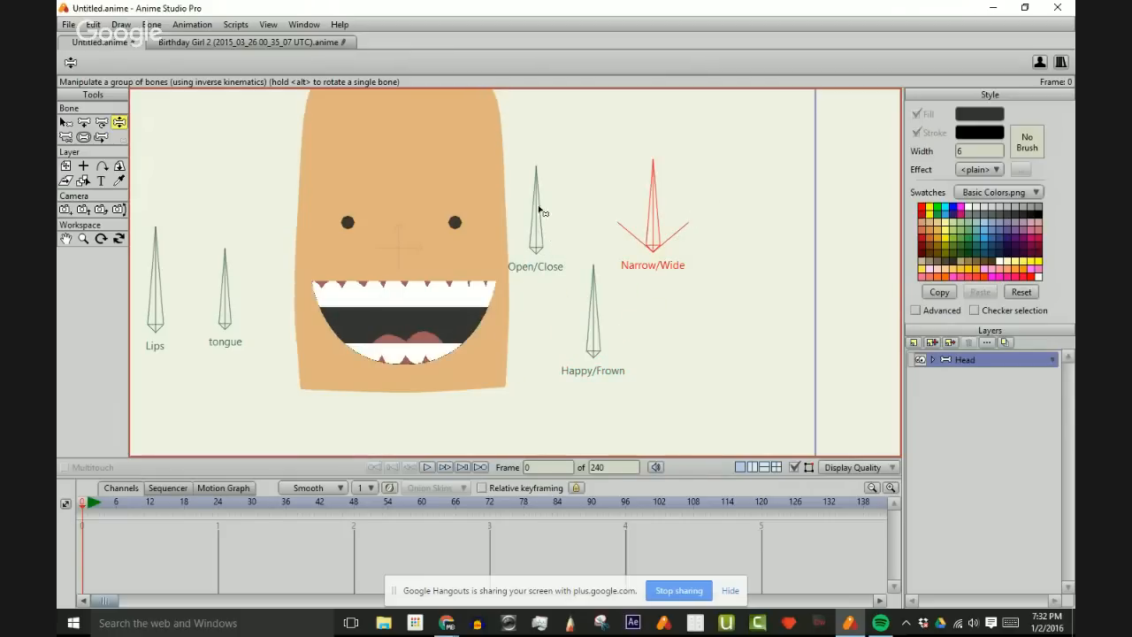
{"action": "left_click_drag", "start_coordinate": [542, 212], "coordinate": [586, 189]}
{"action": "mouse_move", "coordinate": [659, 197]}
{"action": "left_mouse_down"}
{"action": "mouse_move", "coordinate": [715, 245]}
{"action": "mouse_move", "coordinate": [546, 191]}
{"action": "mouse_move", "coordinate": [592, 189]}
{"action": "mouse_move", "coordinate": [528, 200]}
{"action": "mouse_move", "coordinate": [628, 262]}
{"action": "mouse_move", "coordinate": [625, 235]}
{"action": "mouse_move", "coordinate": [589, 189]}
{"action": "mouse_move", "coordinate": [741, 197]}
{"action": "mouse_move", "coordinate": [669, 199]}
{"action": "left_mouse_up"}
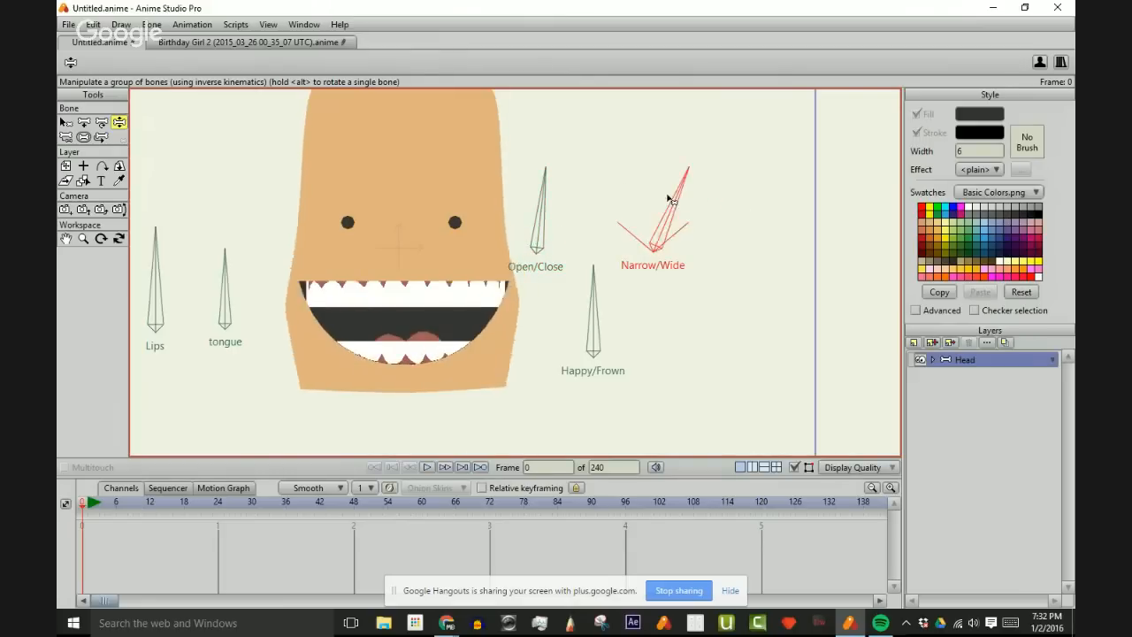
{"action": "key", "text": "t"}
{"action": "scroll", "coordinate": [513, 256], "scroll_direction": "down", "scroll_amount": 3}
{"action": "scroll", "coordinate": [515, 258], "scroll_direction": "up", "scroll_amount": 2}
{"action": "left_click_drag", "start_coordinate": [384, 224], "coordinate": [478, 256]}
{"action": "scroll", "coordinate": [425, 241], "scroll_direction": "up", "scroll_amount": 3}
{"action": "scroll", "coordinate": [482, 274], "scroll_direction": "down", "scroll_amount": 2}
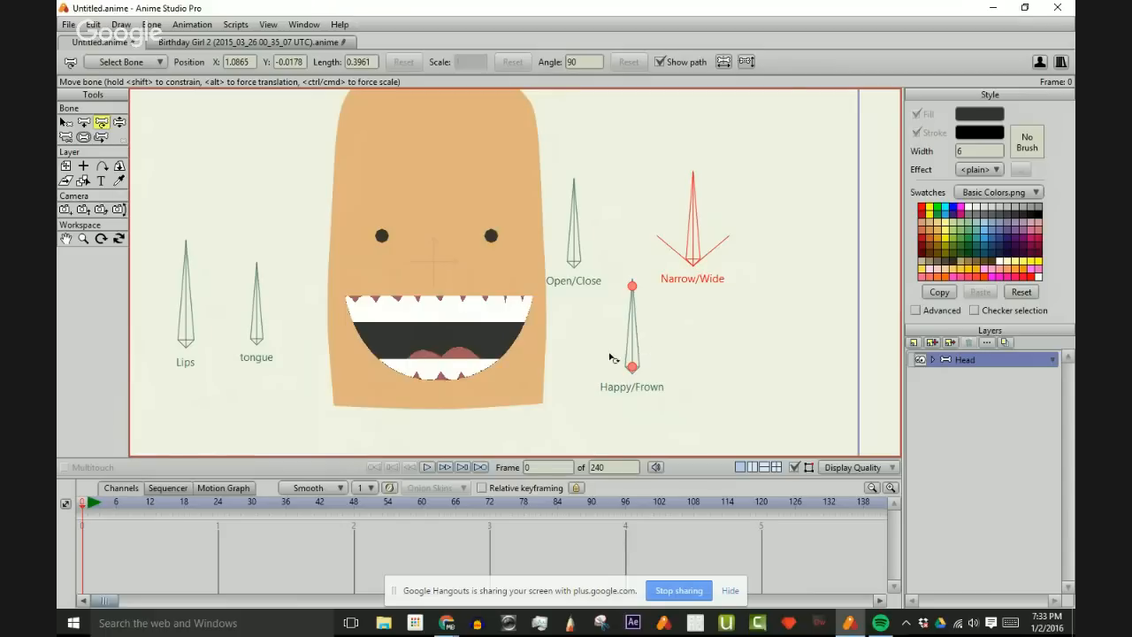
{"action": "scroll", "coordinate": [609, 357], "scroll_direction": "up", "scroll_amount": 1}
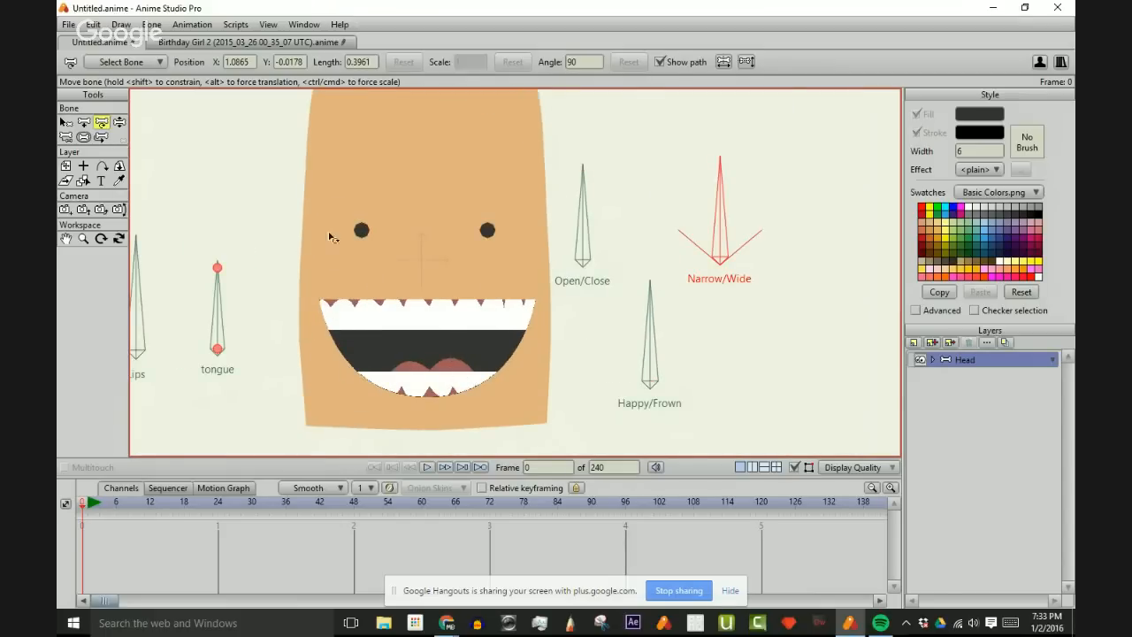
{"action": "scroll", "coordinate": [426, 336], "scroll_direction": "down", "scroll_amount": 1}
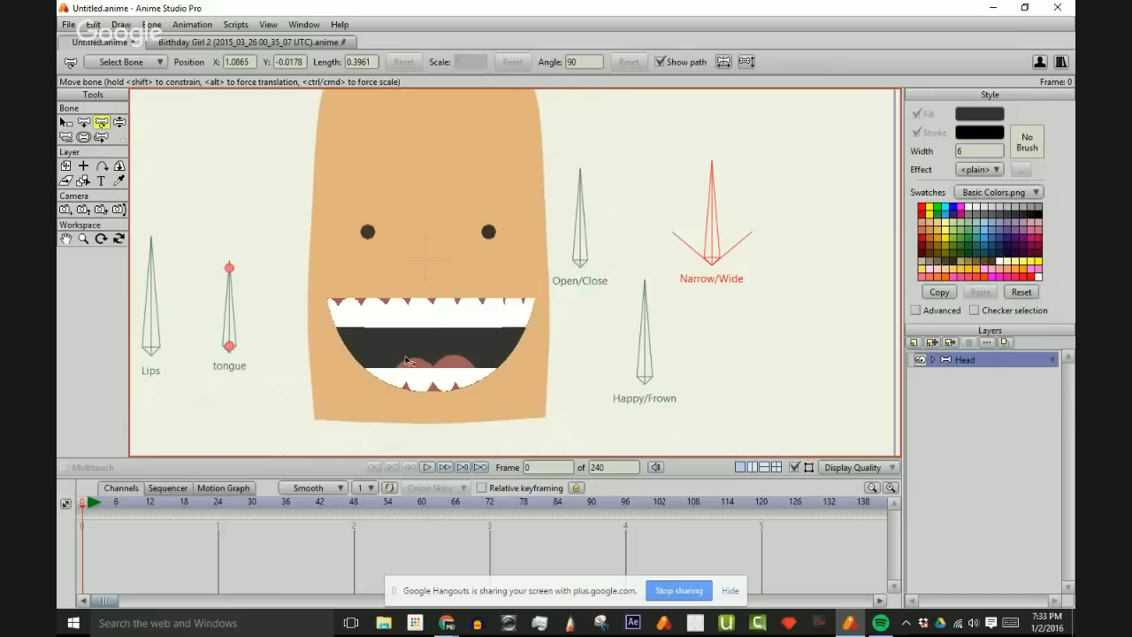
- Select the Happy/Frown bone, open its Happy/Frown action for editing and go to frame 24
{"action": "key", "text": "b"}
{"action": "left_click", "coordinate": [644, 338]}
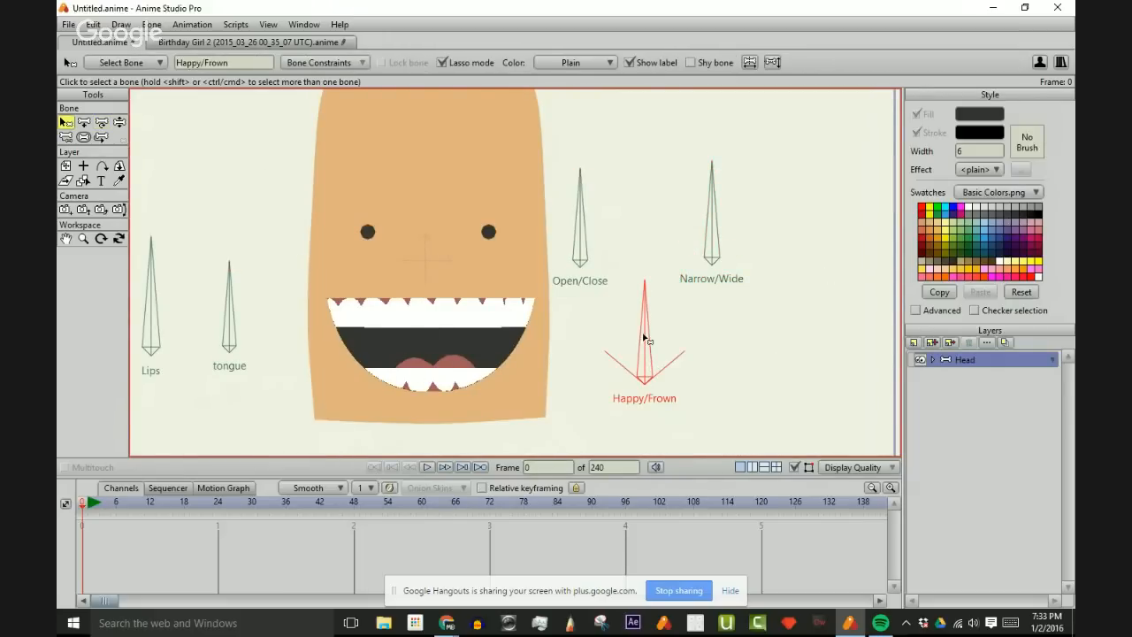
{"action": "key", "text": "ctrl+shift+a"}
{"action": "double_click", "coordinate": [734, 231]}
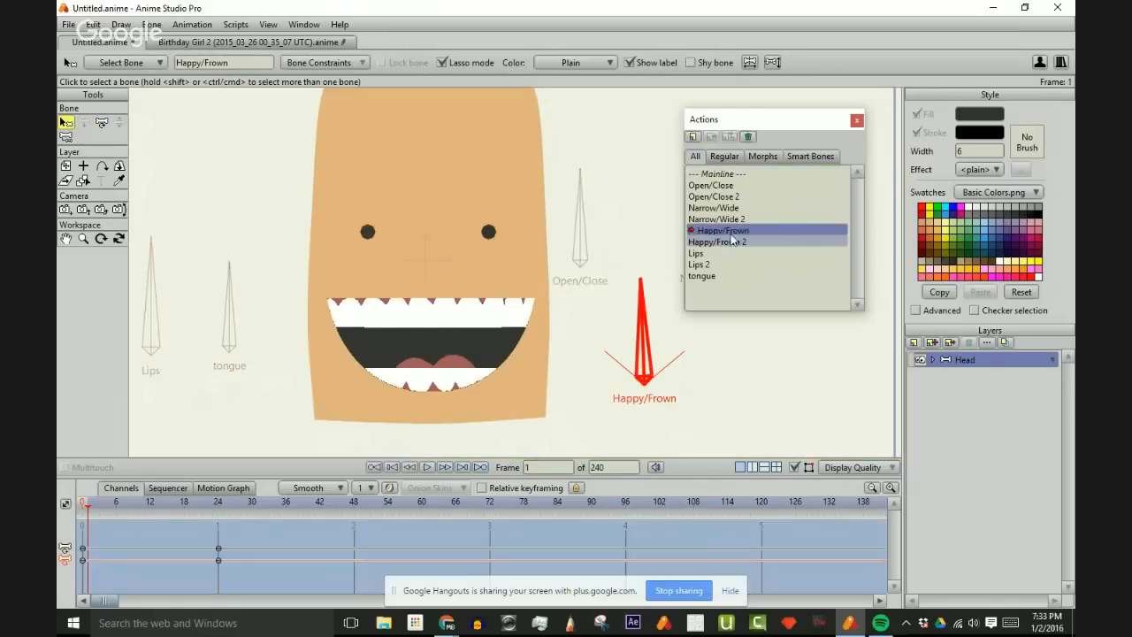
{"action": "left_click_drag", "start_coordinate": [92, 511], "coordinate": [219, 514]}
- Expand the Head group and, in the Mouth shape layer, raise both mouth corner points into a smile
{"action": "scroll", "coordinate": [360, 218], "scroll_direction": "down", "scroll_amount": 1}
{"action": "scroll", "coordinate": [379, 296], "scroll_direction": "up", "scroll_amount": 1}
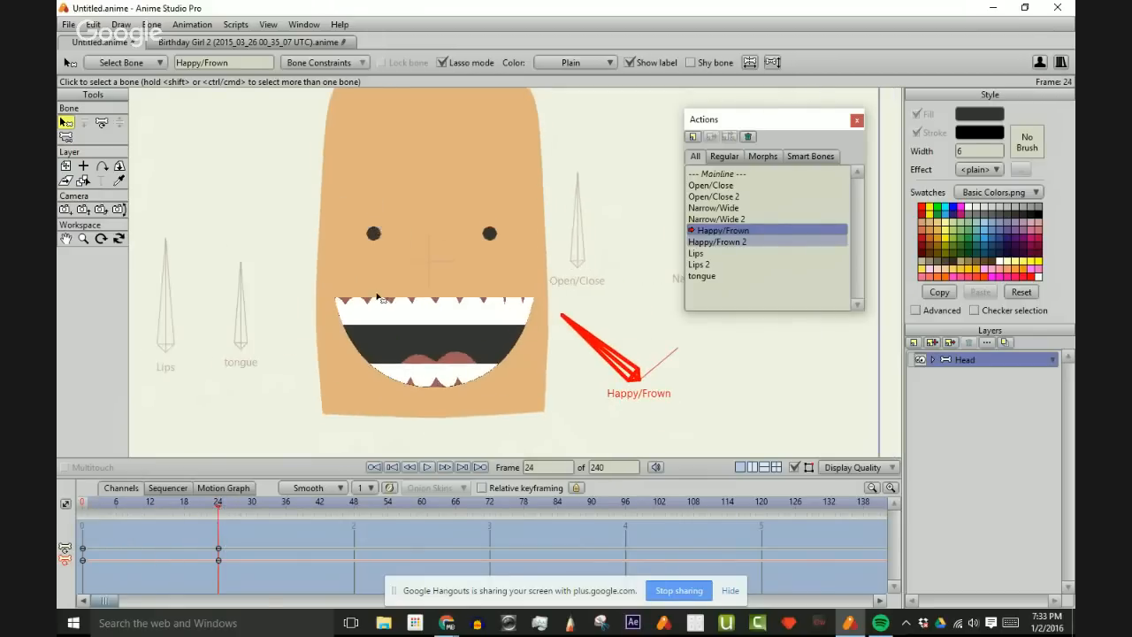
{"action": "left_click_drag", "start_coordinate": [378, 296], "coordinate": [387, 283]}
{"action": "scroll", "coordinate": [387, 283], "scroll_direction": "up", "scroll_amount": 1}
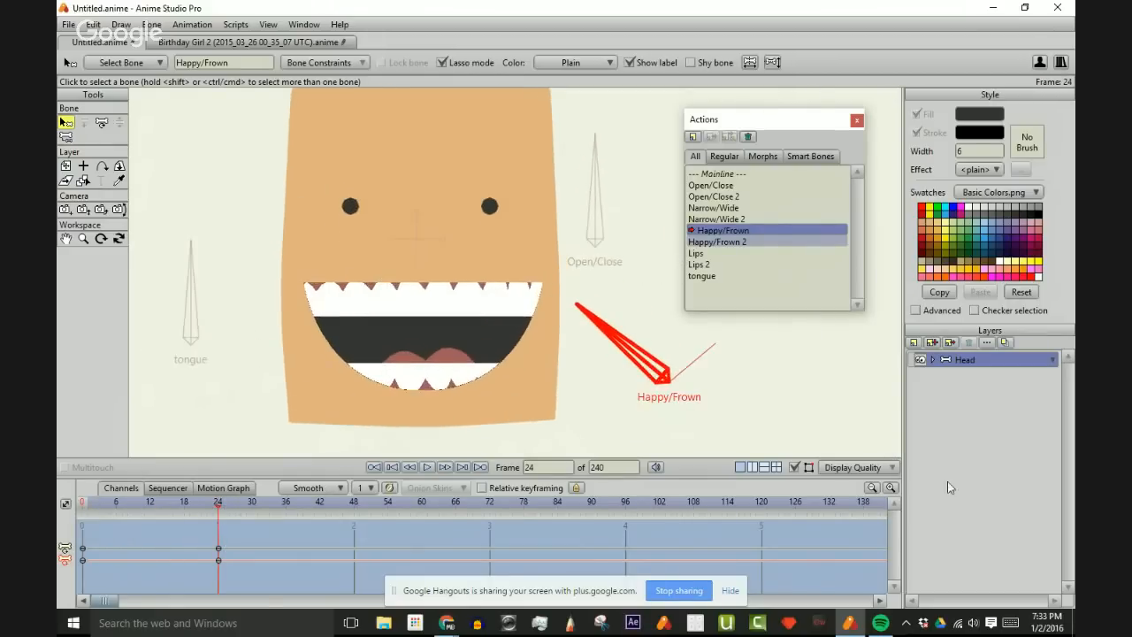
{"action": "left_click", "coordinate": [934, 359]}
{"action": "left_click", "coordinate": [997, 440]}
{"action": "scroll", "coordinate": [577, 354], "scroll_direction": "up", "scroll_amount": 2}
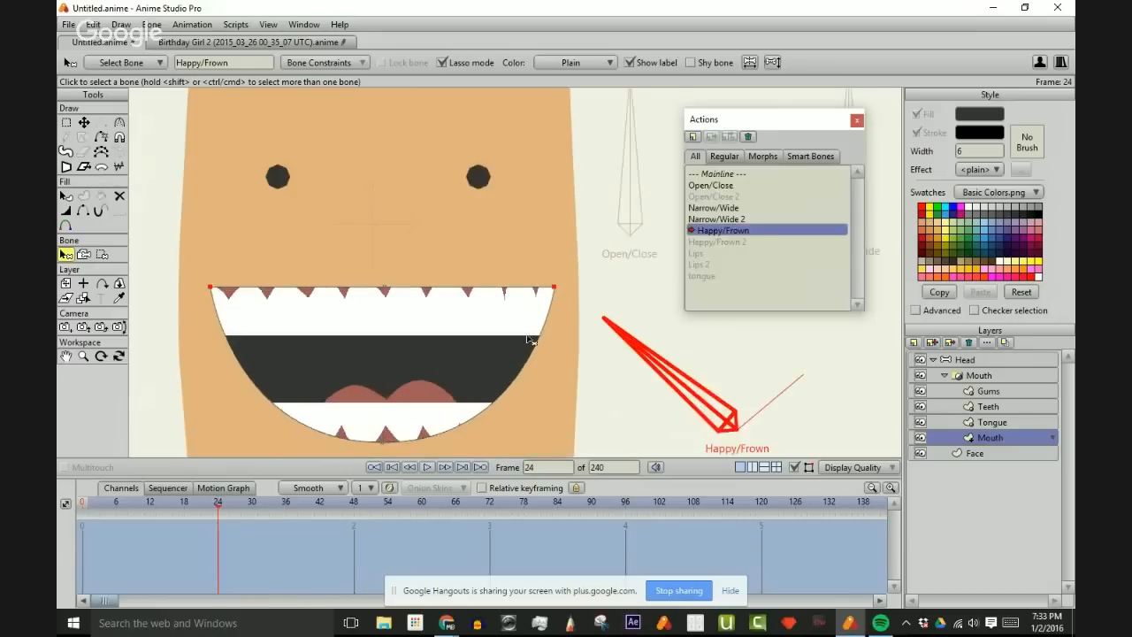
{"action": "key", "text": "t"}
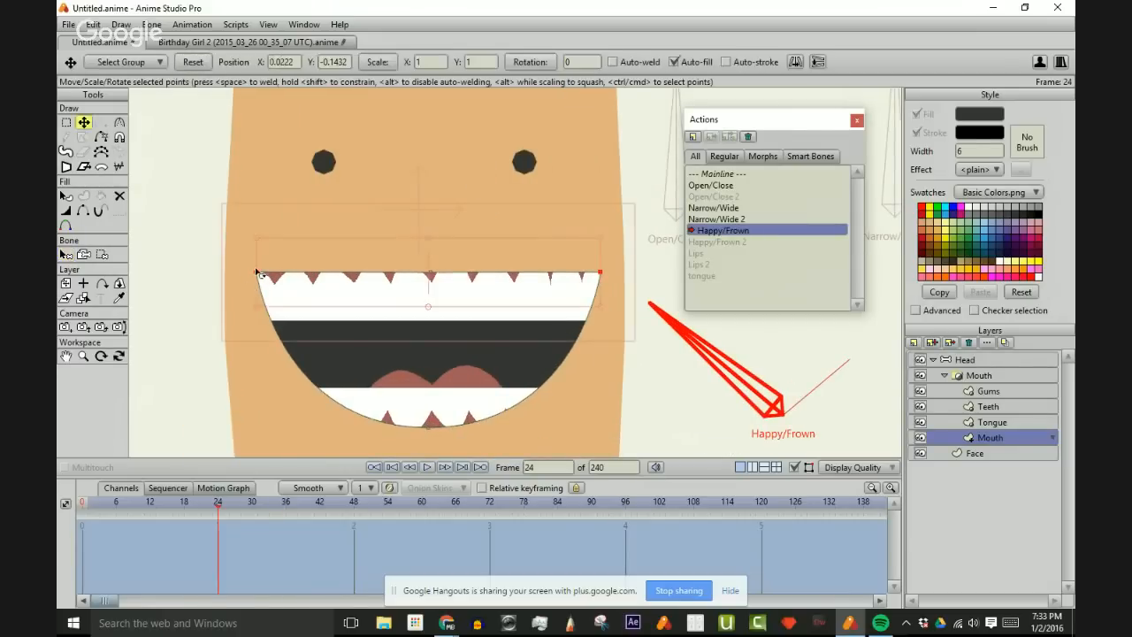
{"action": "left_click_drag", "start_coordinate": [428, 280], "coordinate": [436, 236]}
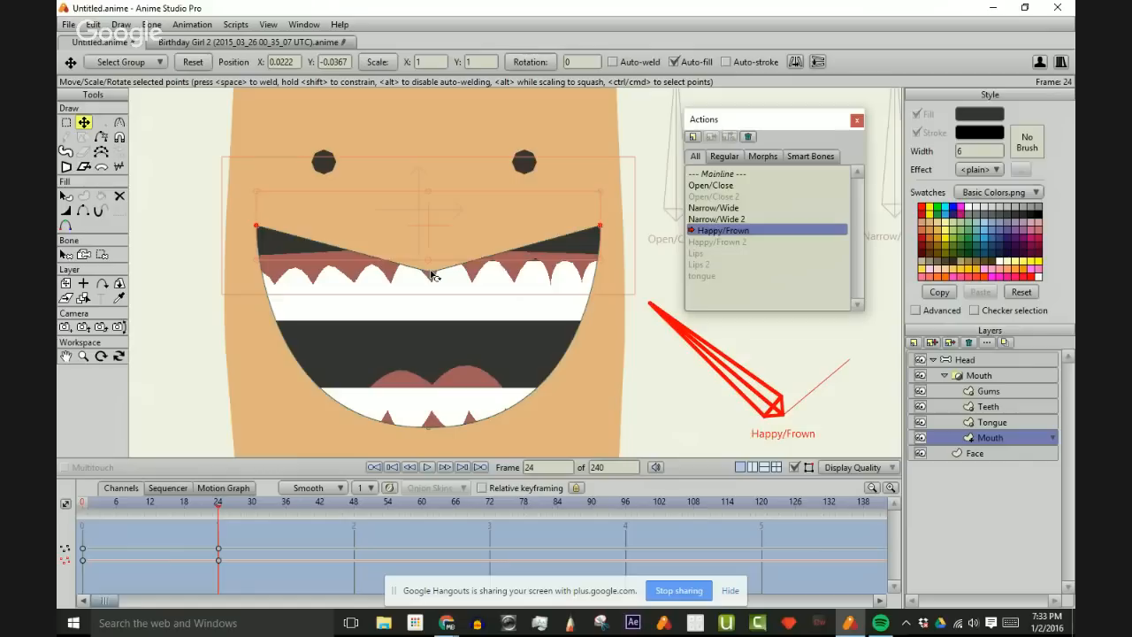
- Smooth the centre point of the mouth's upper edge to a curvature of about 0.58 and check frame 24
{"action": "left_click", "coordinate": [431, 272]}
{"action": "key", "text": "c"}
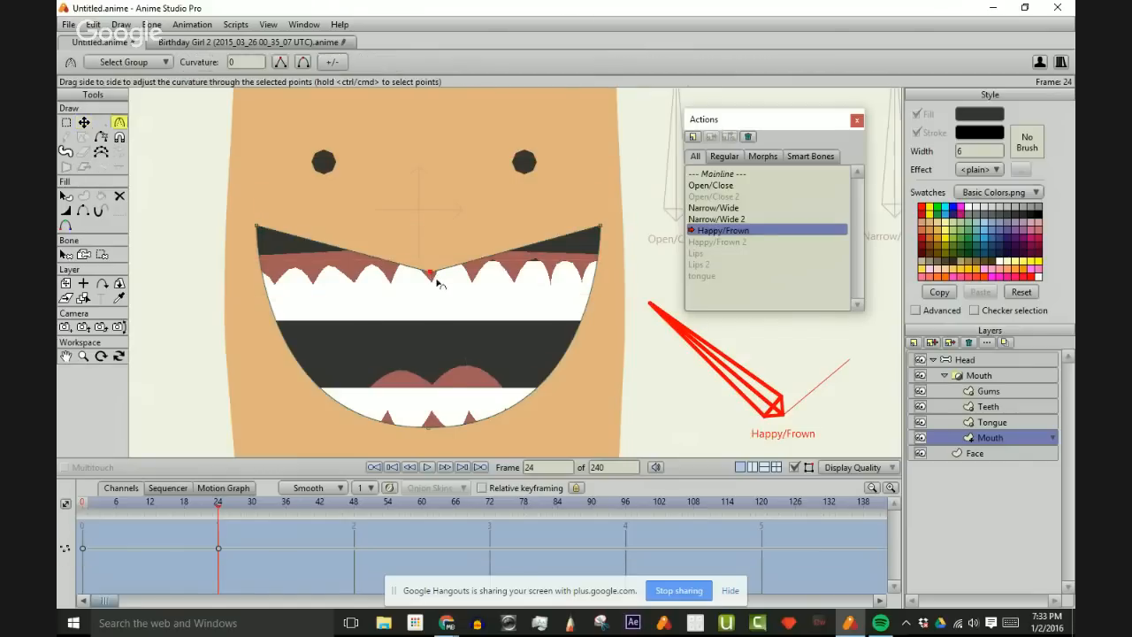
{"action": "left_click_drag", "start_coordinate": [431, 274], "coordinate": [878, 282]}
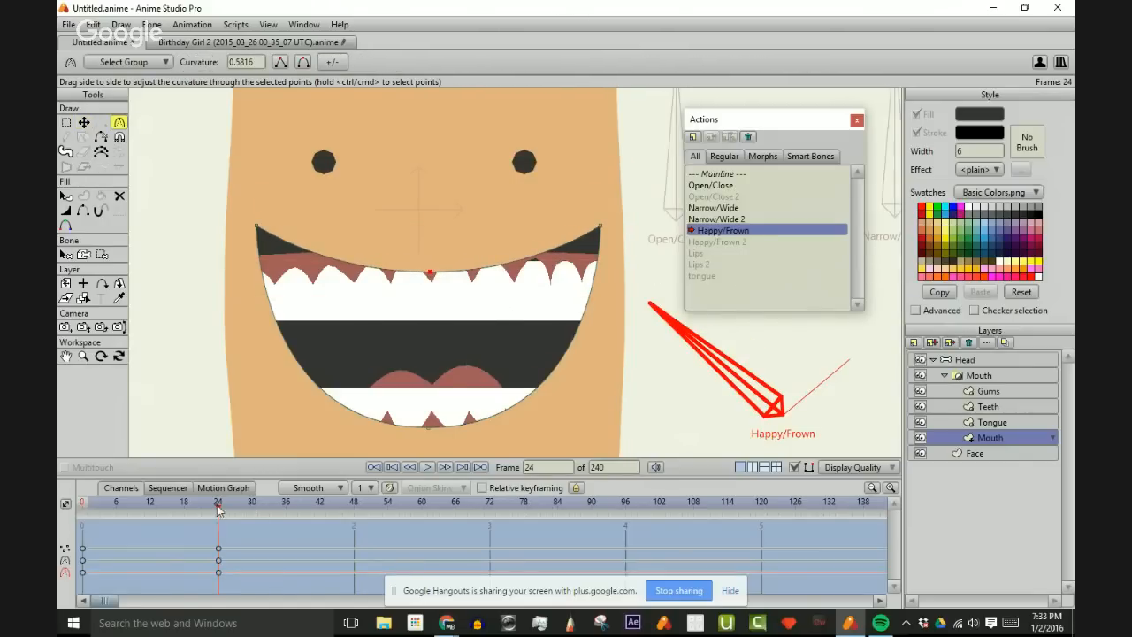
{"action": "mouse_move", "coordinate": [219, 508]}
{"action": "left_mouse_down"}
{"action": "mouse_move", "coordinate": [57, 519]}
{"action": "mouse_move", "coordinate": [229, 511]}
{"action": "mouse_move", "coordinate": [219, 509]}
{"action": "left_mouse_up"}
- In the Gums layer, select the points along the top edge of the upper gums
{"action": "left_click", "coordinate": [995, 391]}
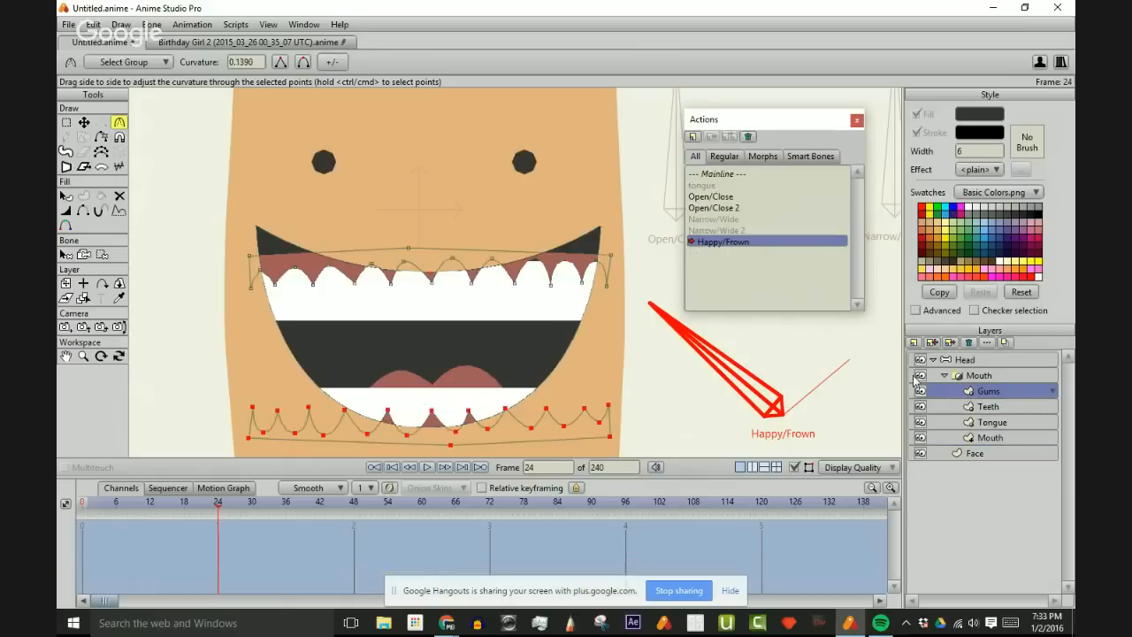
{"action": "key", "text": "g"}
{"action": "mouse_move", "coordinate": [241, 236]}
{"action": "left_mouse_down"}
{"action": "mouse_move", "coordinate": [230, 266]}
{"action": "mouse_move", "coordinate": [499, 255]}
{"action": "mouse_move", "coordinate": [610, 270]}
{"action": "mouse_move", "coordinate": [329, 204]}
{"action": "mouse_move", "coordinate": [232, 252]}
{"action": "left_mouse_up"}
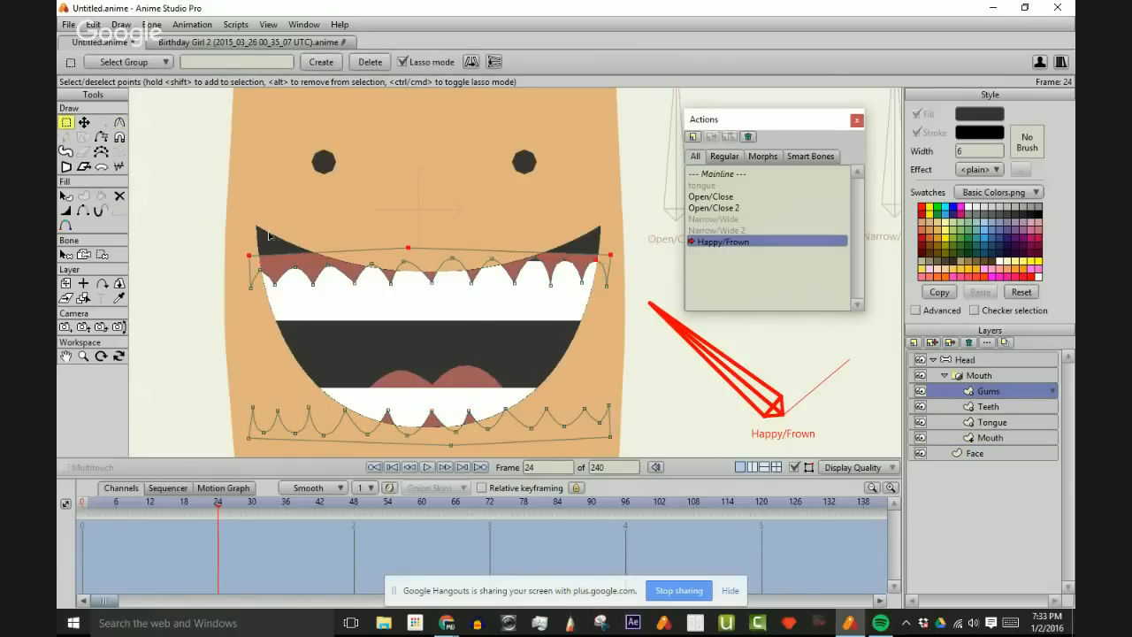
{"action": "key", "text": "t"}
{"action": "left_click_drag", "start_coordinate": [411, 249], "coordinate": [414, 211]}
{"action": "key", "text": "ctrl+z"}
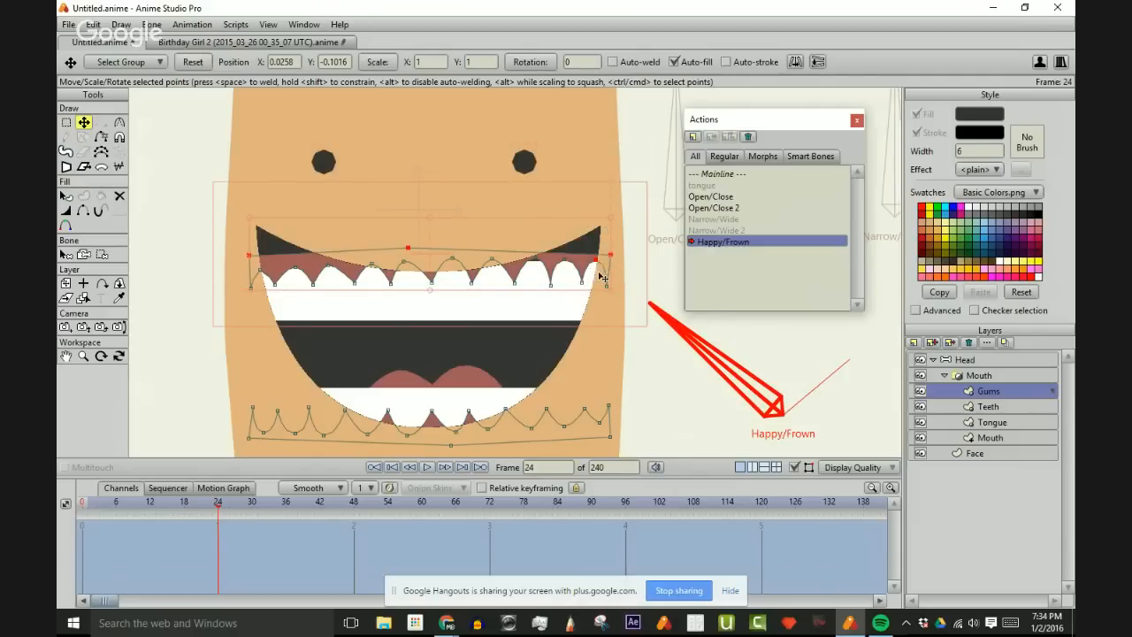
- Remove the stray tooth-curve point from the selection and raise the upper gums' top edge to fill the smiling mouth corners
{"action": "key", "text": "g"}
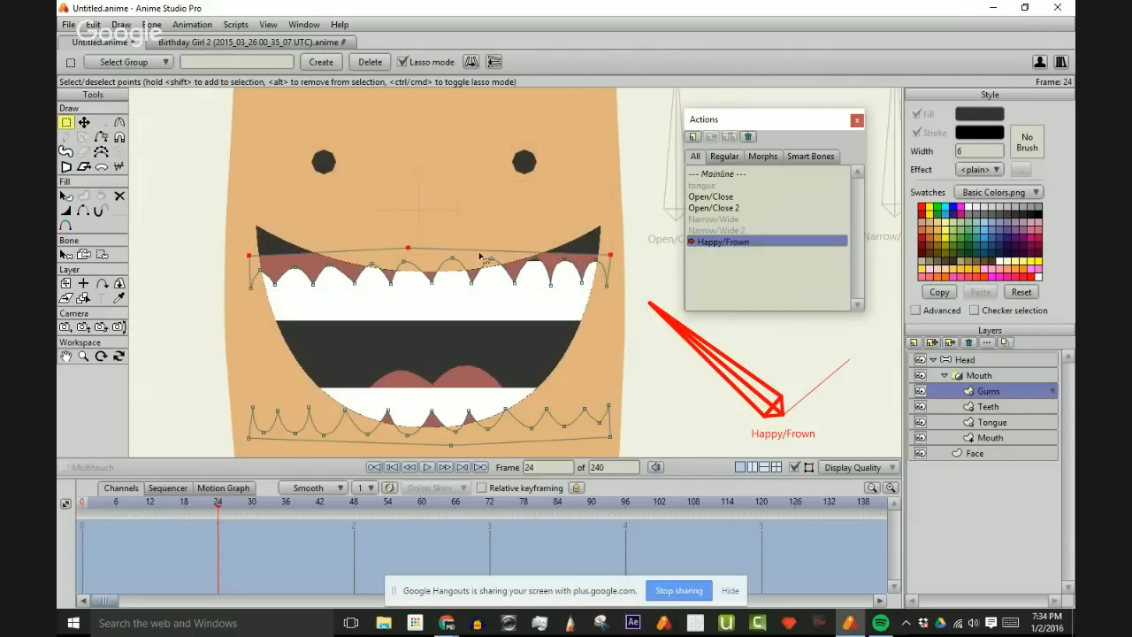
{"action": "key", "text": "t"}
{"action": "left_click_drag", "start_coordinate": [411, 251], "coordinate": [416, 218]}
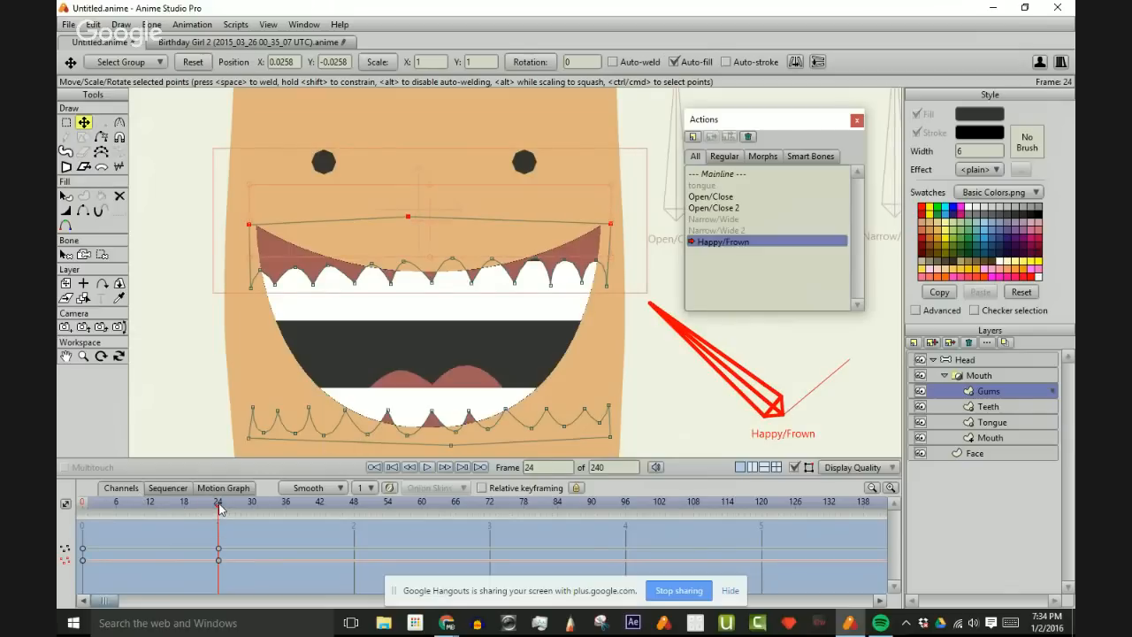
- Scrub the Happy/Frown action back to frame 0 to check the smile, and return to the mainline
{"action": "left_click_drag", "start_coordinate": [220, 505], "coordinate": [139, 513]}
{"action": "double_click", "coordinate": [728, 241]}
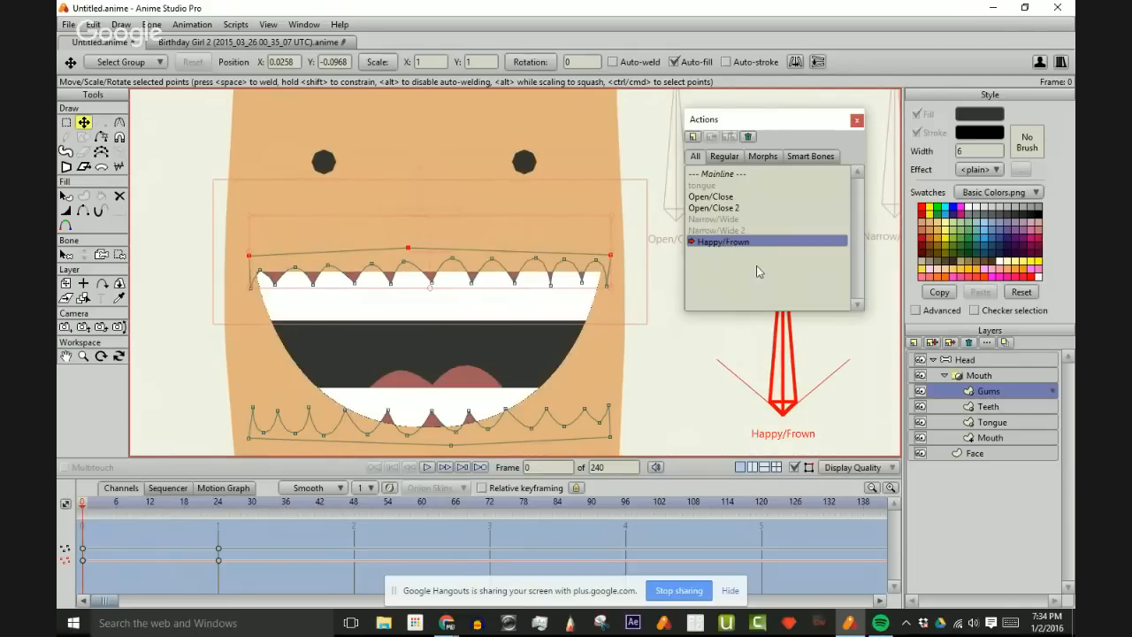
{"action": "double_click", "coordinate": [761, 174]}
- Select and collapse the Head layer, and open the Happy/Frown 2 action for editing
{"action": "left_click", "coordinate": [939, 361]}
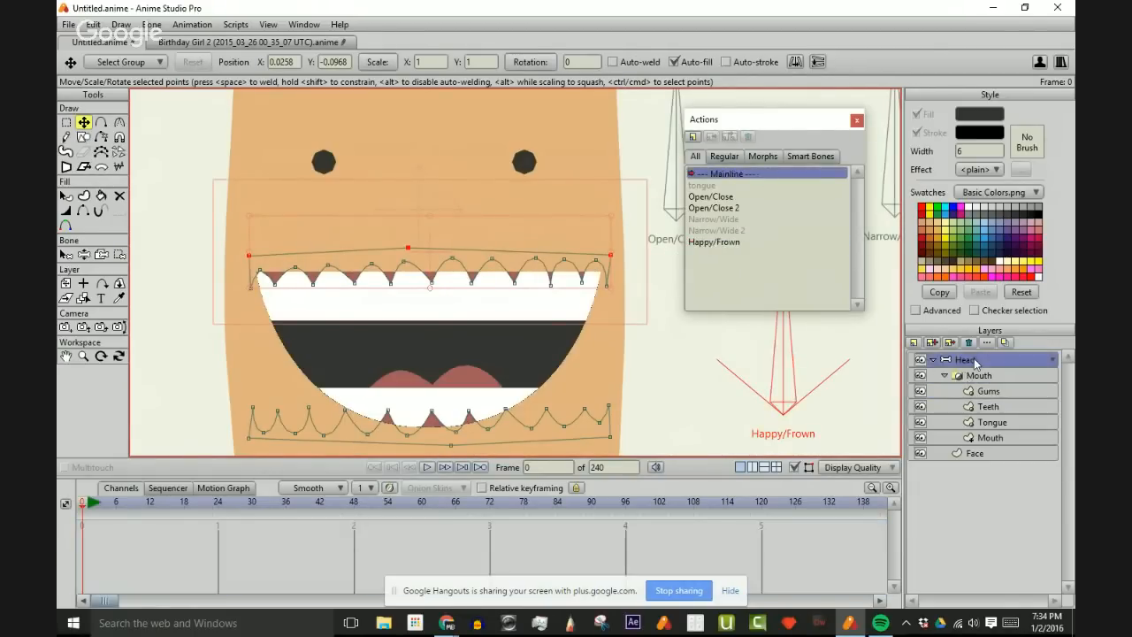
{"action": "left_click", "coordinate": [931, 361]}
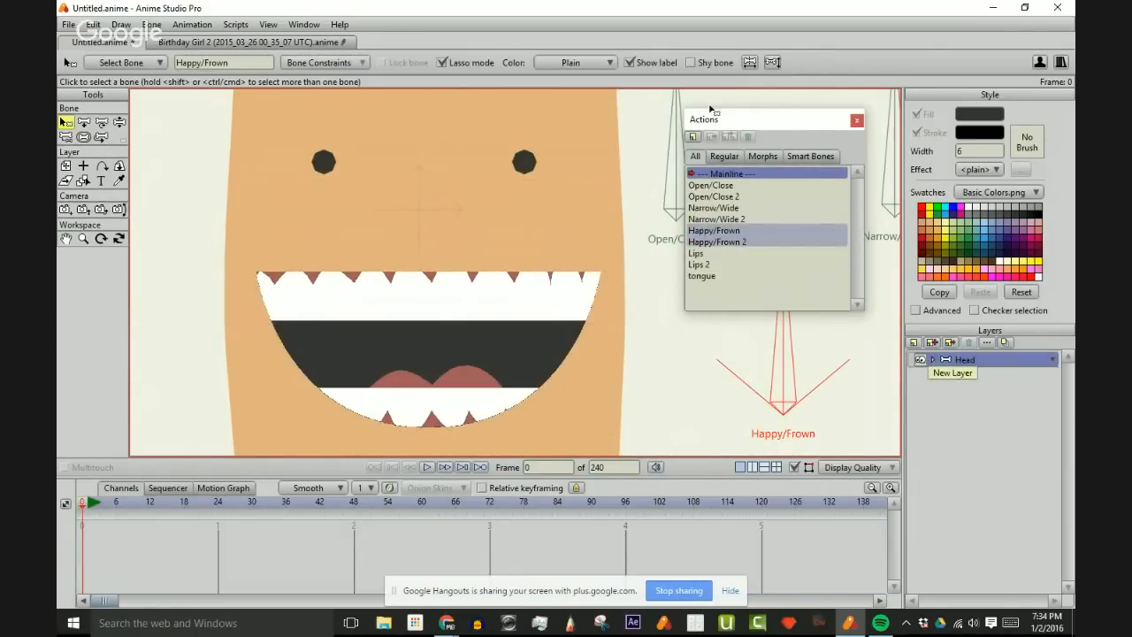
{"action": "double_click", "coordinate": [734, 241]}
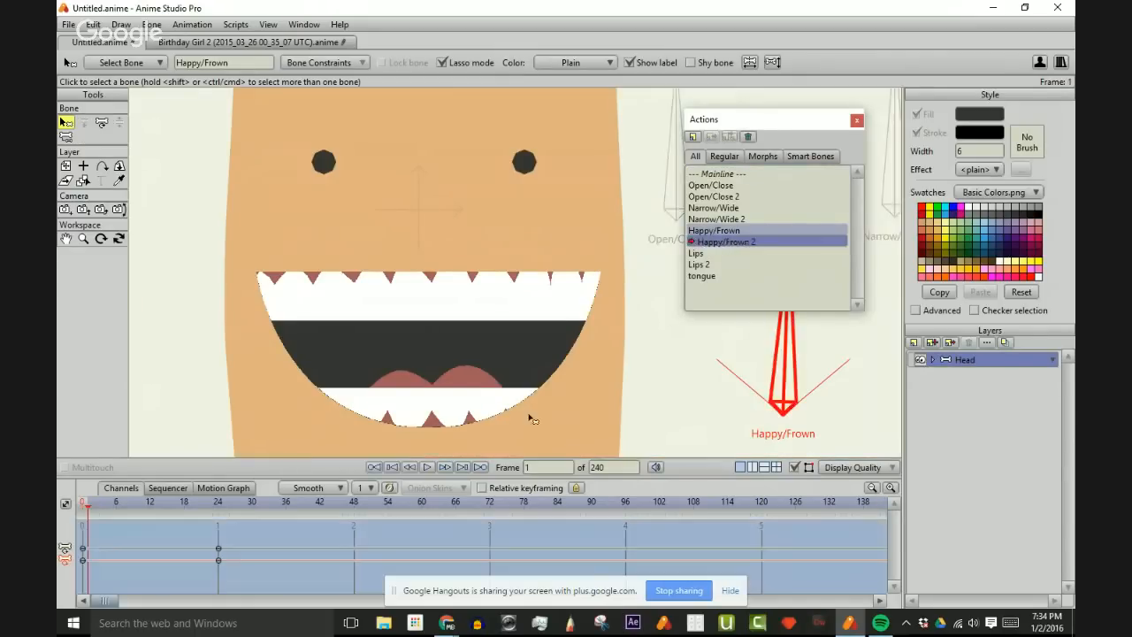
- At frame 24 of the Happy/Frown 2 action, select the two upper corner points of the Mouth layer's shape
{"action": "left_click_drag", "start_coordinate": [82, 505], "coordinate": [221, 519]}
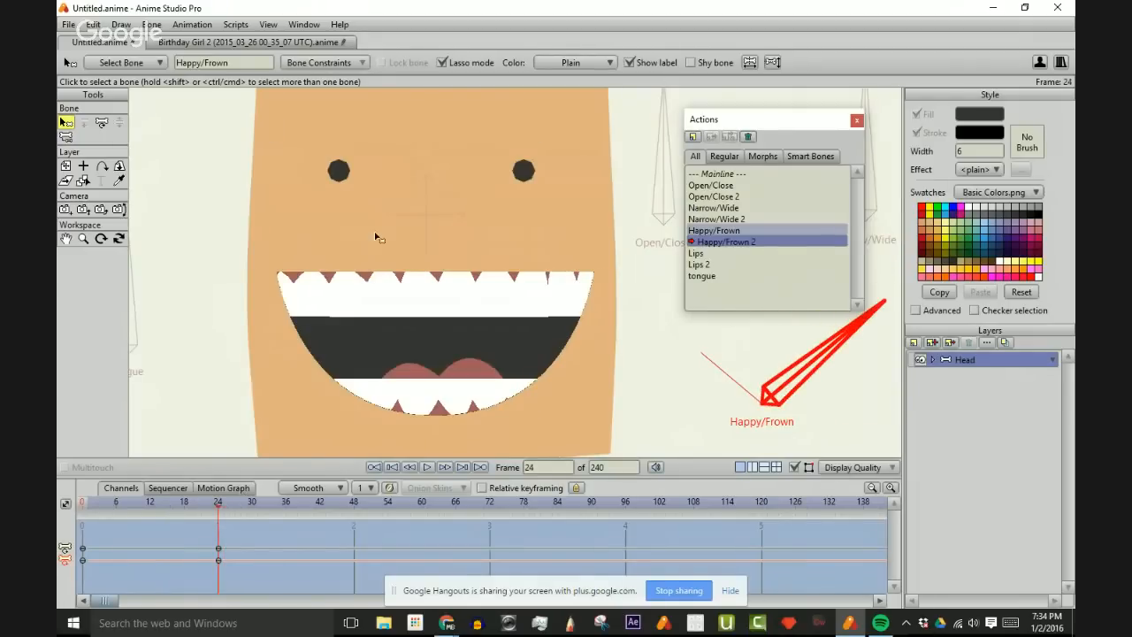
{"action": "scroll", "coordinate": [381, 232], "scroll_direction": "up", "scroll_amount": 3}
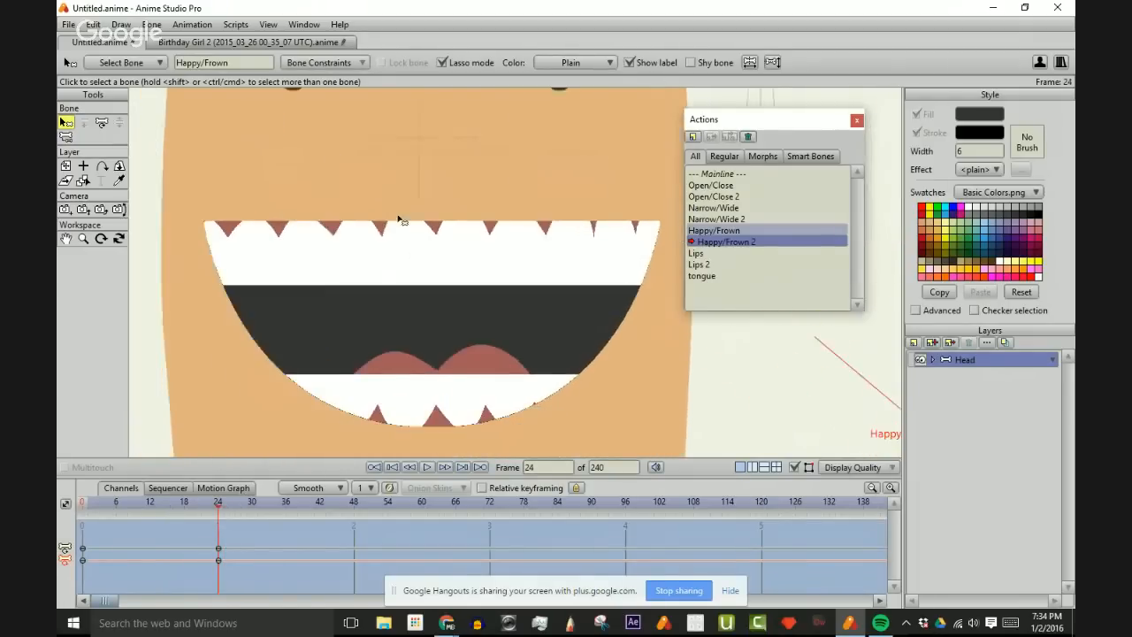
{"action": "left_click", "coordinate": [932, 360]}
{"action": "left_click", "coordinate": [990, 438]}
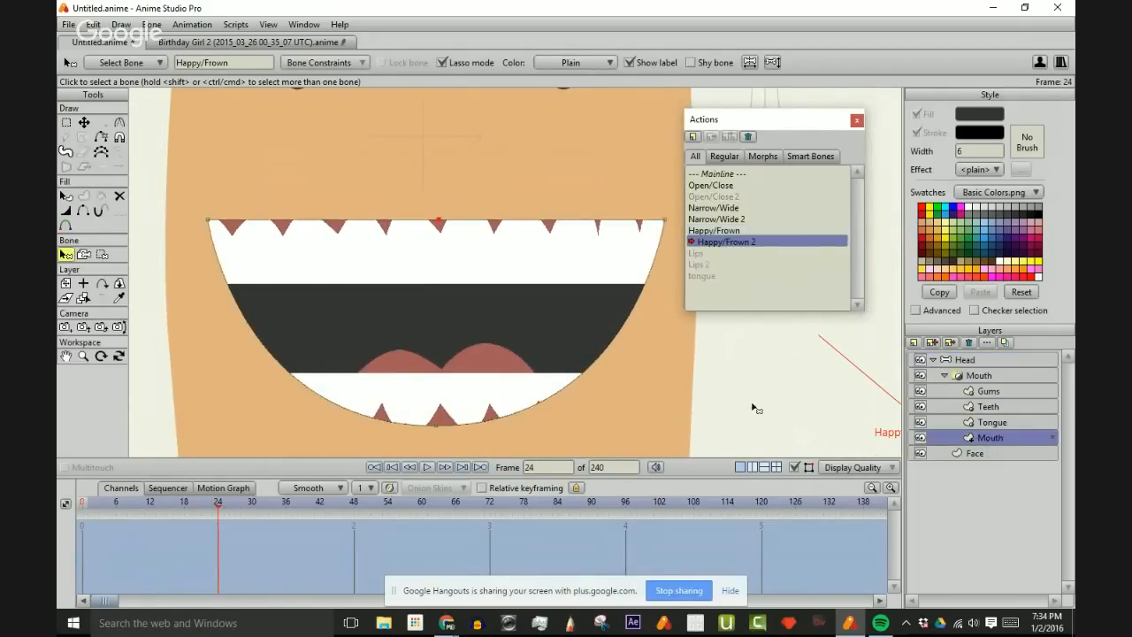
{"action": "key", "text": "t"}
{"action": "left_click", "coordinate": [209, 220]}
{"action": "key", "text": "g"}
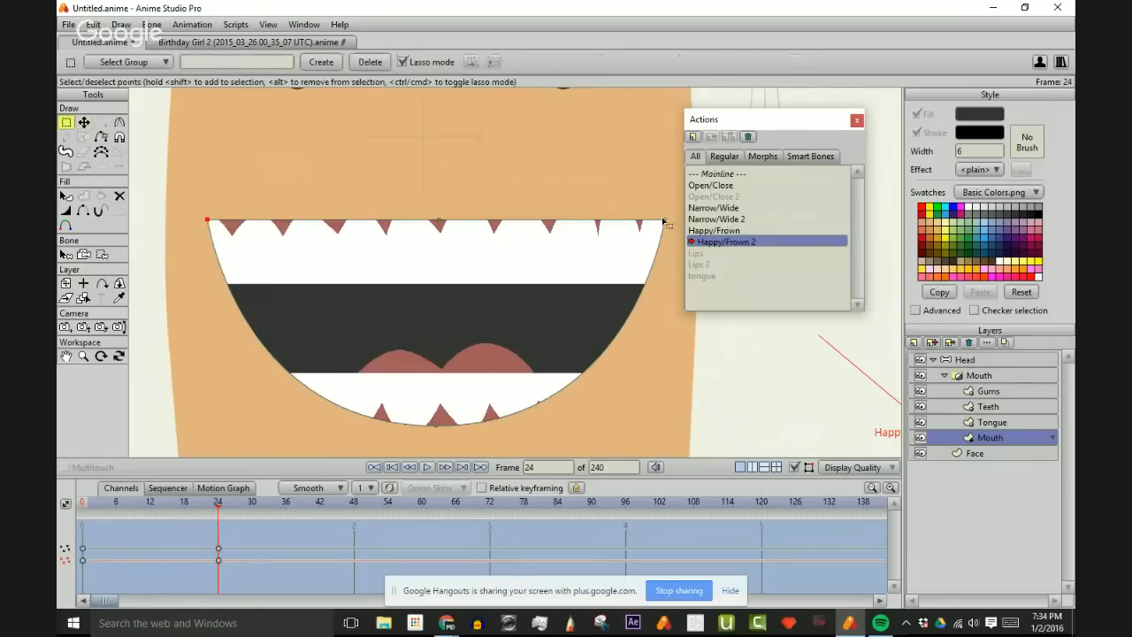
{"action": "left_click", "coordinate": [665, 220], "text": "shift"}
{"action": "key", "text": "t"}
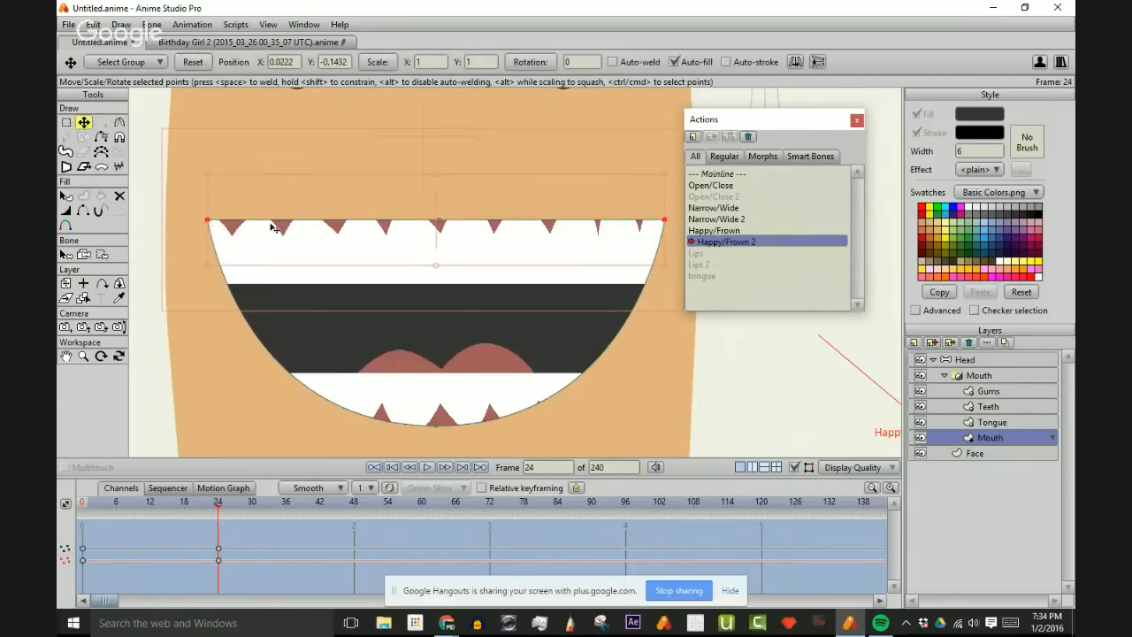
- Lower the selected mouth corners to form a frown, positioned at about X 0.017 and Y -0.566
{"action": "left_click_drag", "start_coordinate": [434, 233], "coordinate": [429, 474]}
{"action": "scroll", "coordinate": [442, 250], "scroll_direction": "down", "scroll_amount": 3}
{"action": "mouse_move", "coordinate": [448, 257]}
{"action": "left_mouse_down"}
{"action": "mouse_move", "coordinate": [451, 196]}
{"action": "mouse_move", "coordinate": [449, 257]}
{"action": "left_mouse_up"}
{"action": "scroll", "coordinate": [451, 198], "scroll_direction": "up", "scroll_amount": 1}
{"action": "scroll", "coordinate": [451, 261], "scroll_direction": "up", "scroll_amount": 1}
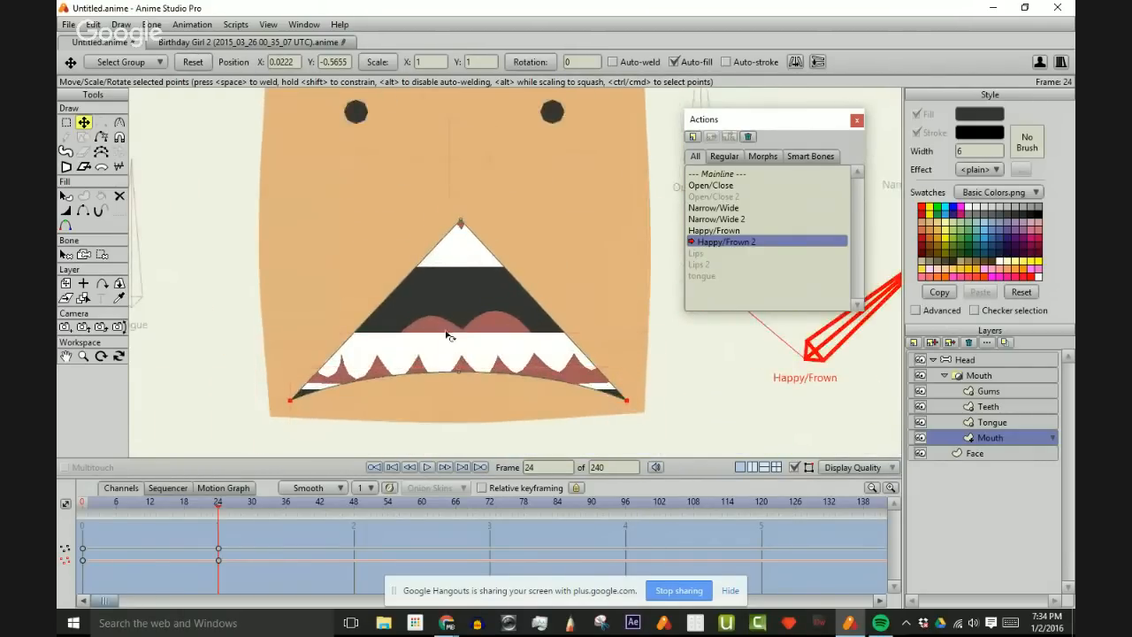
{"action": "mouse_move", "coordinate": [449, 400]}
{"action": "left_mouse_down"}
{"action": "mouse_move", "coordinate": [450, 386]}
{"action": "mouse_move", "coordinate": [449, 401]}
{"action": "left_mouse_up"}
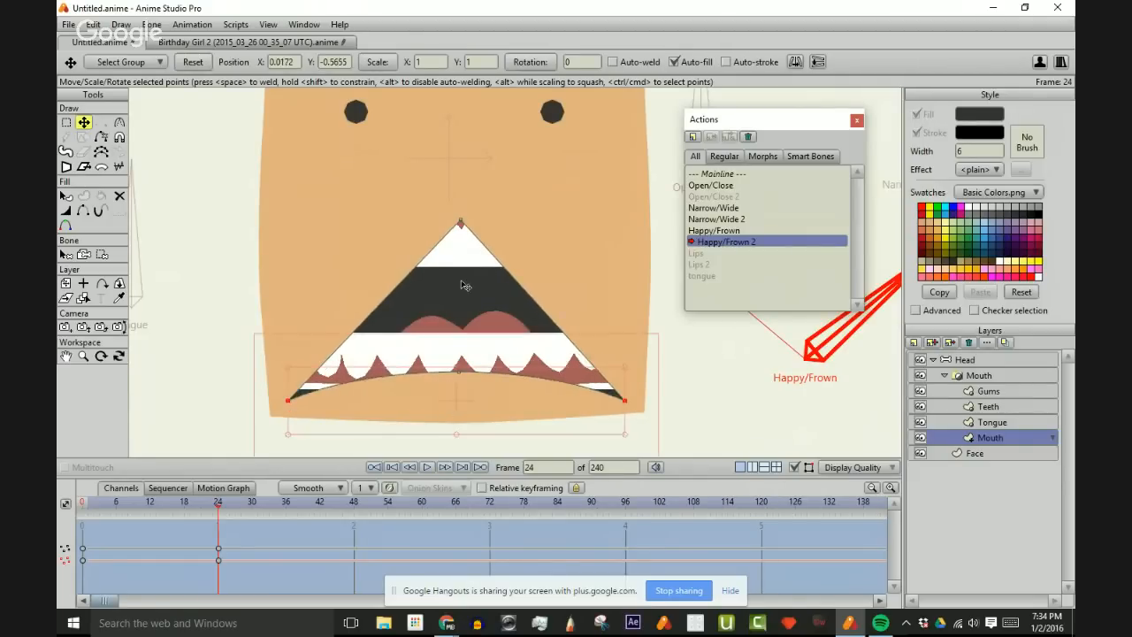
- Round the peak of the frowning mouth by raising the top centre point's curvature to about 0.675
{"action": "left_click", "coordinate": [461, 221]}
{"action": "key", "text": "c"}
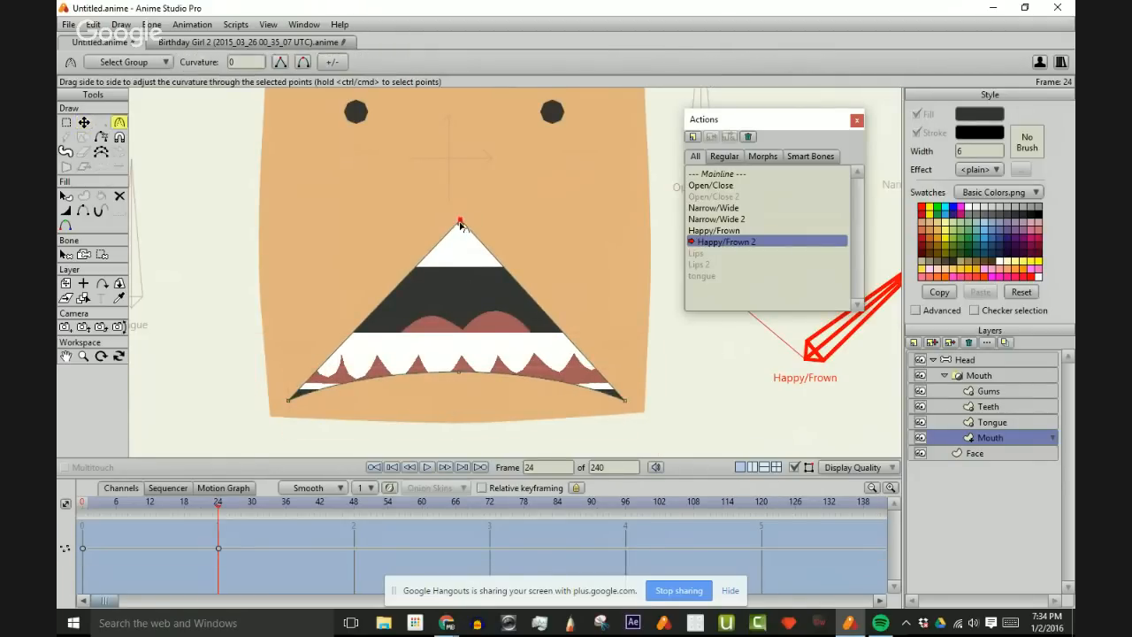
{"action": "left_click_drag", "start_coordinate": [461, 227], "coordinate": [980, 320]}
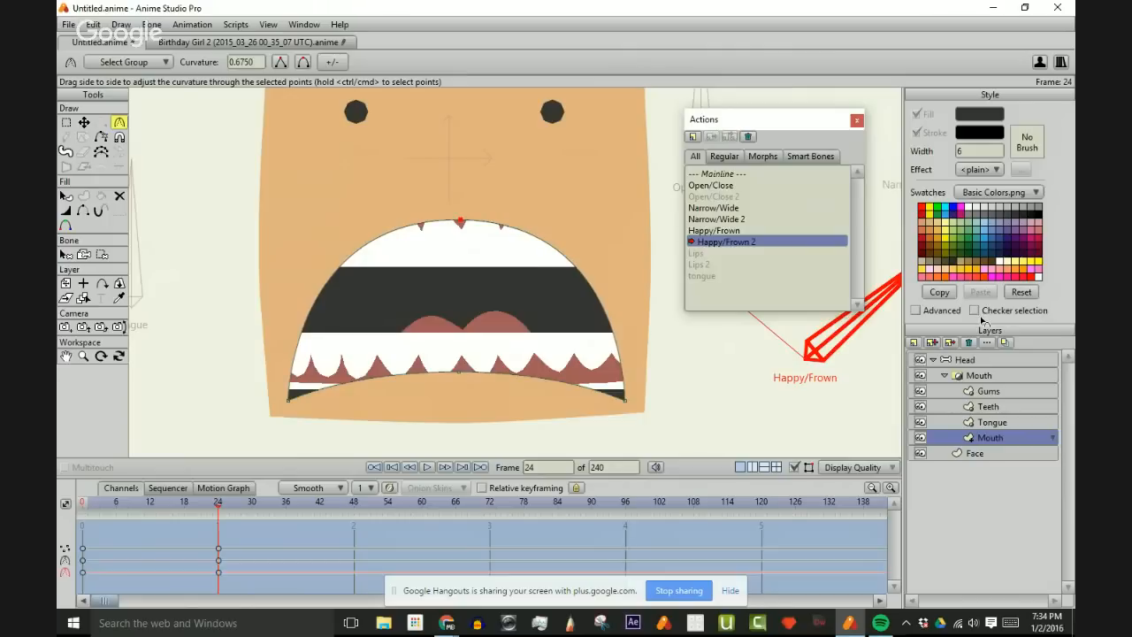
{"action": "scroll", "coordinate": [440, 314], "scroll_direction": "down", "scroll_amount": 2}
{"action": "scroll", "coordinate": [439, 314], "scroll_direction": "up", "scroll_amount": 3}
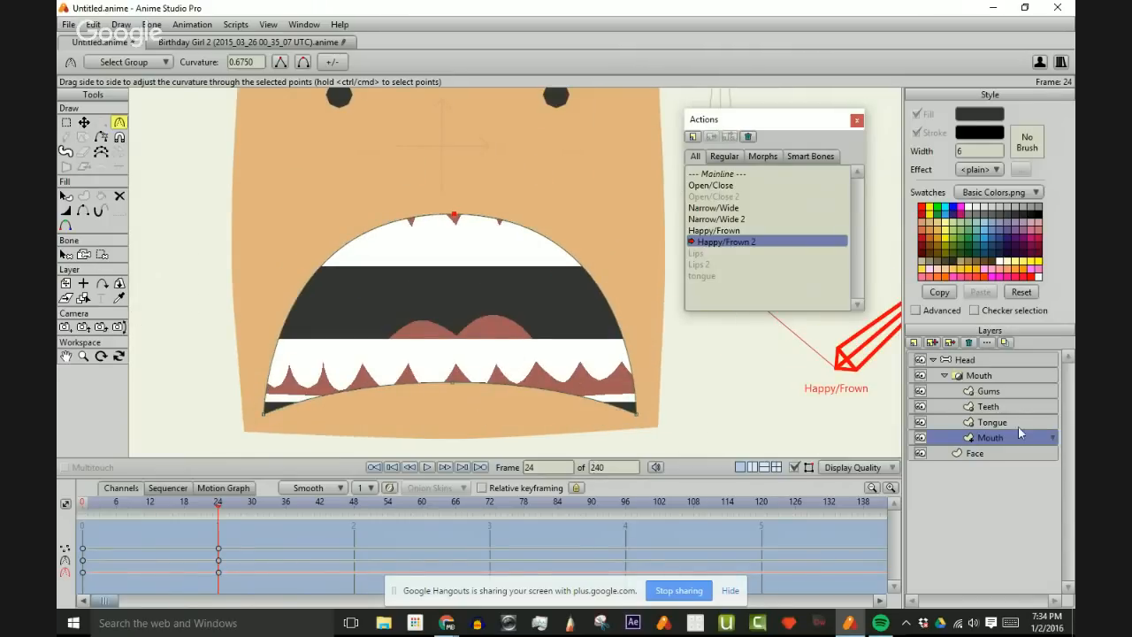
- In the Gums layer, lower the three points along the lower gums' bottom edge to about Y -0.596, filling the frown's corners
{"action": "left_click", "coordinate": [1008, 391]}
{"action": "key", "text": "t"}
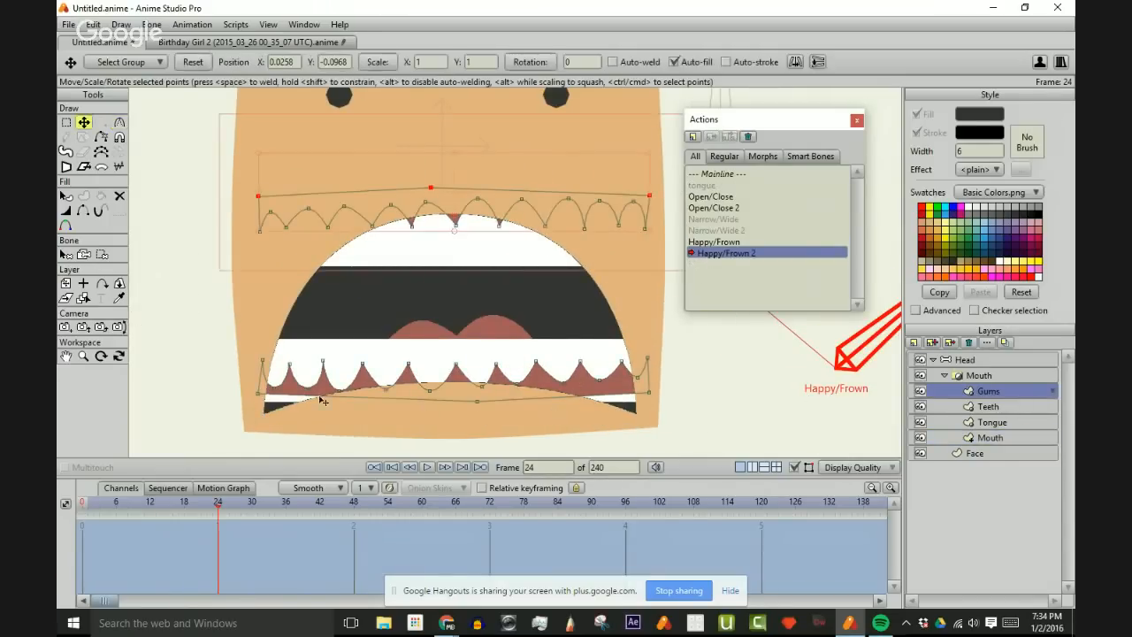
{"action": "key", "text": "g"}
{"action": "left_click", "coordinate": [258, 393]}
{"action": "left_click", "coordinate": [476, 403], "text": "shift"}
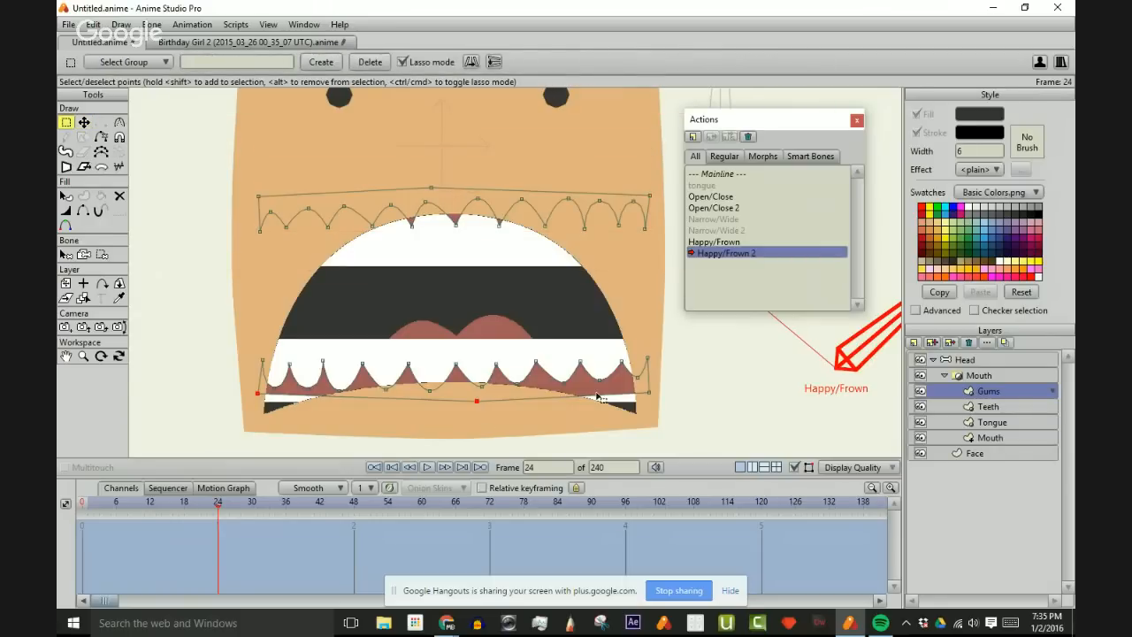
{"action": "left_click", "coordinate": [648, 393], "text": "shift"}
{"action": "key", "text": "t"}
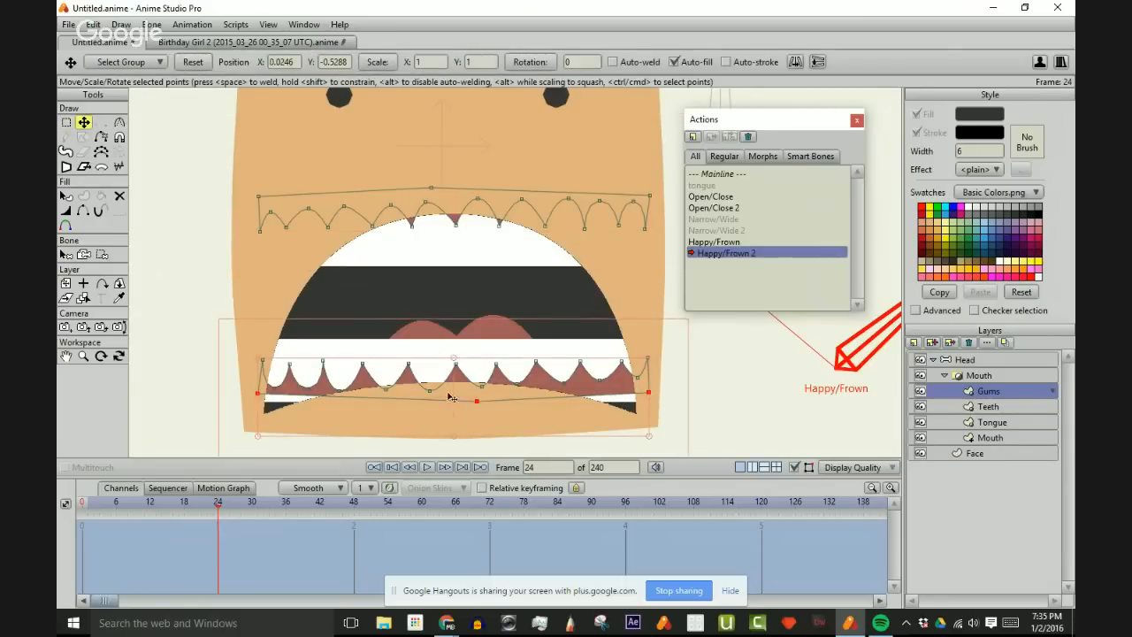
{"action": "left_click_drag", "start_coordinate": [452, 398], "coordinate": [453, 430]}
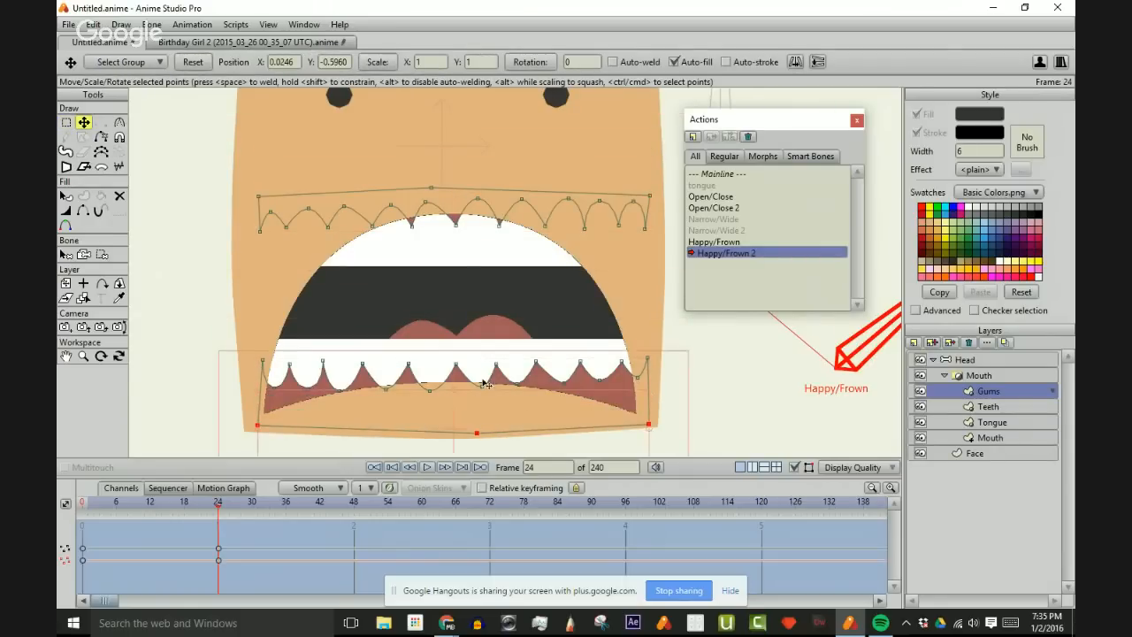
- Scrub the Happy/Frown 2 action back to frame 0, return to the mainline and close the Actions window
{"action": "scroll", "coordinate": [548, 372], "scroll_direction": "down", "scroll_amount": 2}
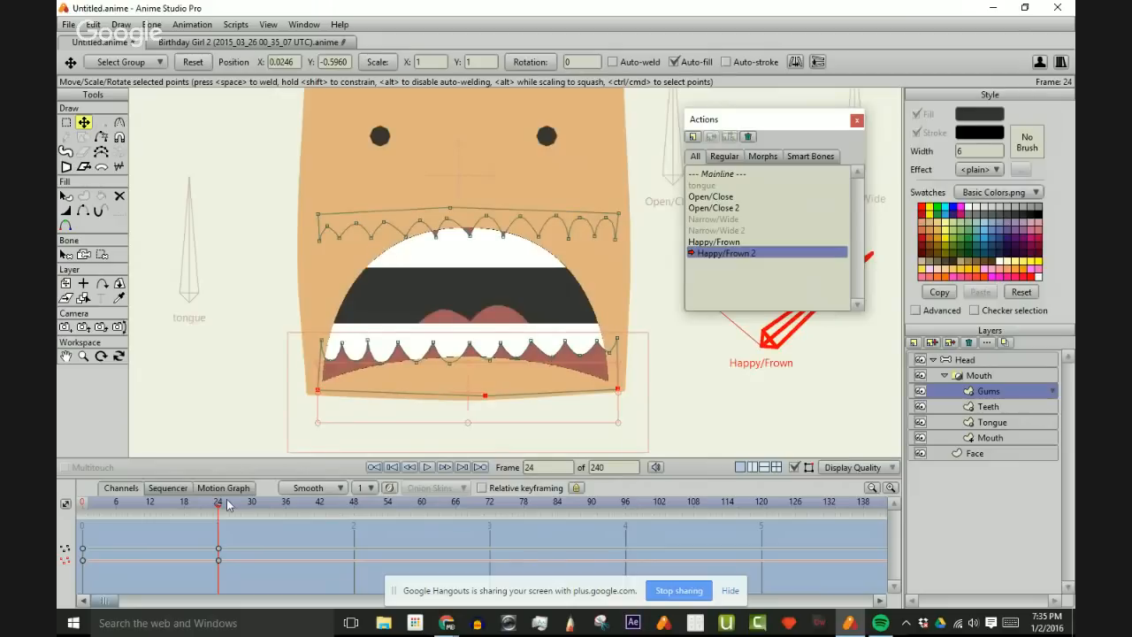
{"action": "left_click_drag", "start_coordinate": [218, 504], "coordinate": [57, 515]}
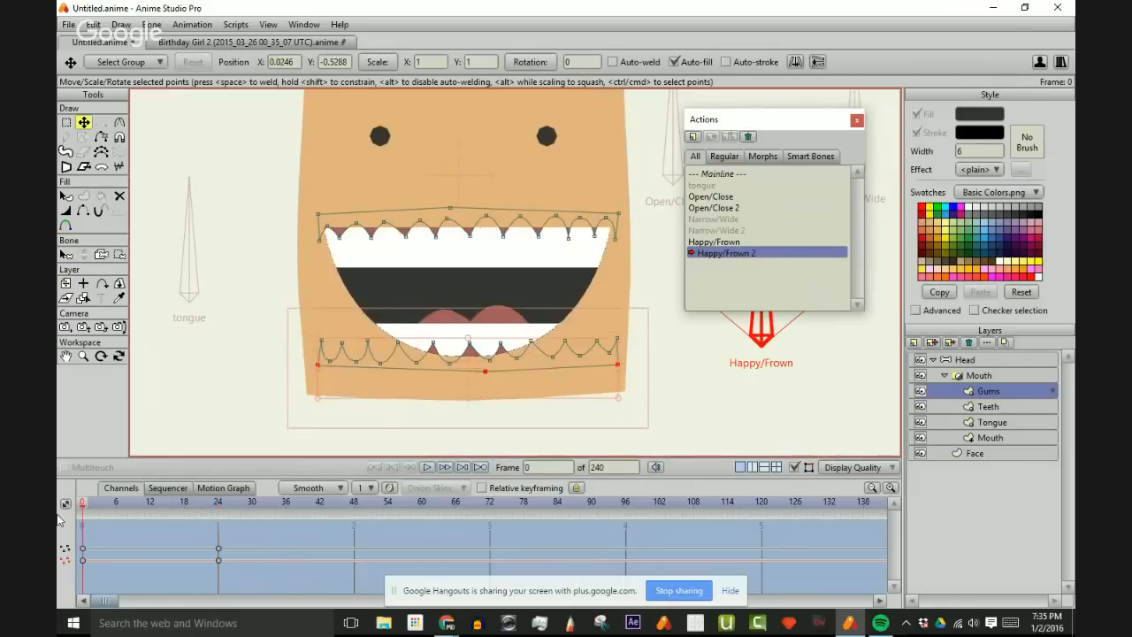
{"action": "left_click", "coordinate": [717, 173]}
{"action": "left_click", "coordinate": [857, 119]}
{"action": "scroll", "coordinate": [717, 239], "scroll_direction": "down", "scroll_amount": 1}
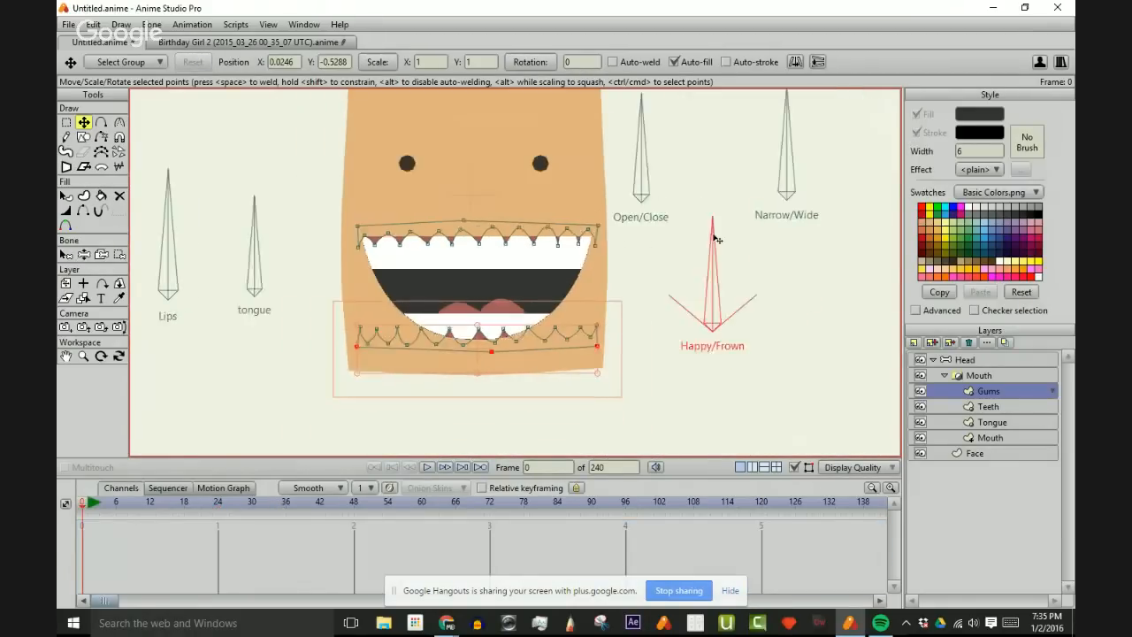
- Test the frown by rotating the Happy/Frown bone together with both directions of the Open/Close bone
{"action": "scroll", "coordinate": [713, 235], "scroll_direction": "down", "scroll_amount": 3}
{"action": "left_click_drag", "start_coordinate": [687, 225], "coordinate": [681, 303]}
{"action": "scroll", "coordinate": [681, 302], "scroll_direction": "up", "scroll_amount": 3}
{"action": "left_click_drag", "start_coordinate": [623, 380], "coordinate": [622, 272]}
{"action": "scroll", "coordinate": [643, 202], "scroll_direction": "up", "scroll_amount": 1}
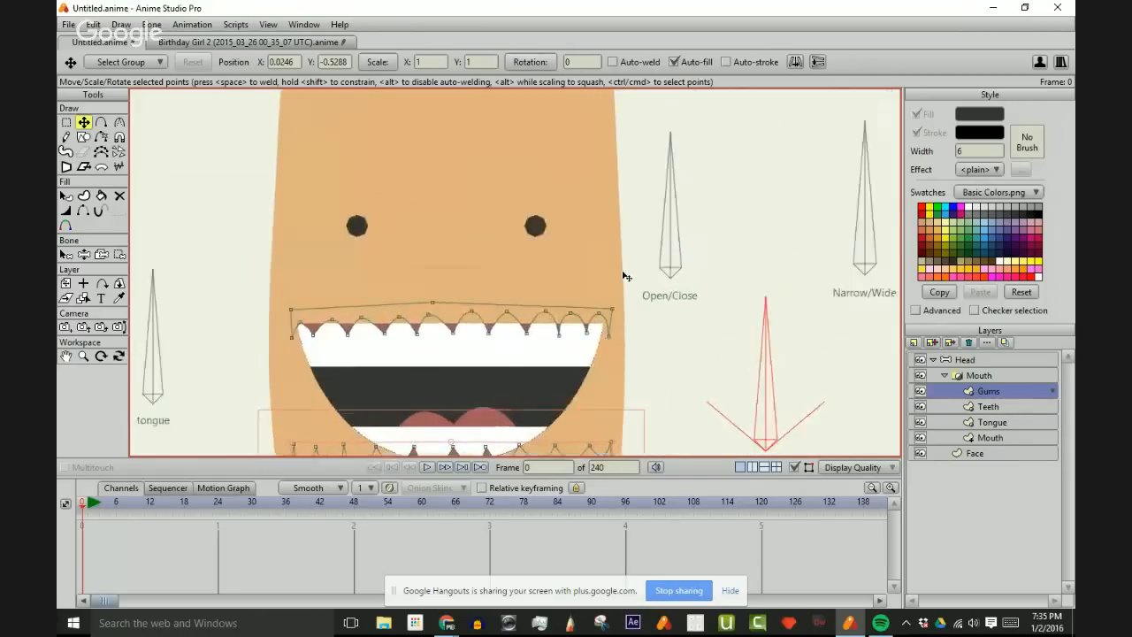
{"action": "scroll", "coordinate": [623, 277], "scroll_direction": "down", "scroll_amount": 2}
{"action": "key", "text": "z"}
{"action": "mouse_move", "coordinate": [667, 306]}
{"action": "left_mouse_down"}
{"action": "mouse_move", "coordinate": [555, 342]}
{"action": "mouse_move", "coordinate": [557, 328]}
{"action": "mouse_move", "coordinate": [788, 372]}
{"action": "mouse_move", "coordinate": [728, 316]}
{"action": "mouse_move", "coordinate": [584, 312]}
{"action": "mouse_move", "coordinate": [705, 325]}
{"action": "mouse_move", "coordinate": [632, 303]}
{"action": "mouse_move", "coordinate": [591, 337]}
{"action": "mouse_move", "coordinate": [652, 316]}
{"action": "mouse_move", "coordinate": [690, 323]}
{"action": "mouse_move", "coordinate": [664, 308]}
{"action": "mouse_move", "coordinate": [700, 328]}
{"action": "mouse_move", "coordinate": [674, 326]}
{"action": "mouse_move", "coordinate": [700, 298]}
{"action": "mouse_move", "coordinate": [734, 319]}
{"action": "mouse_move", "coordinate": [720, 296]}
{"action": "mouse_move", "coordinate": [616, 329]}
{"action": "mouse_move", "coordinate": [628, 298]}
{"action": "mouse_move", "coordinate": [655, 310]}
{"action": "left_mouse_up"}
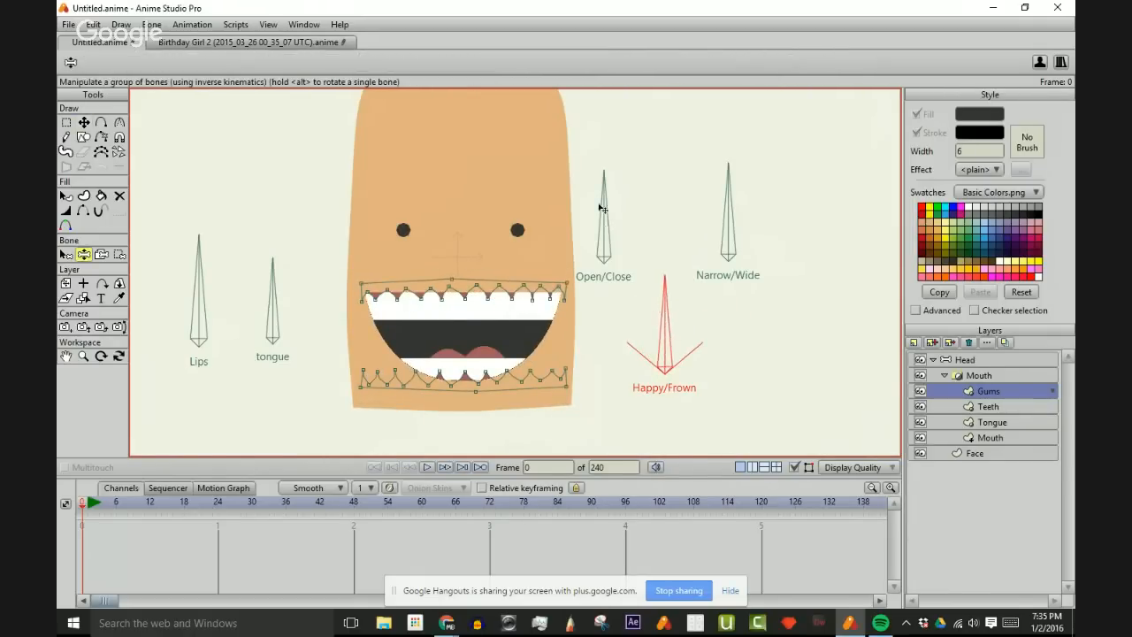
{"action": "left_click_drag", "start_coordinate": [602, 205], "coordinate": [673, 207]}
{"action": "left_click_drag", "start_coordinate": [663, 313], "coordinate": [750, 361]}
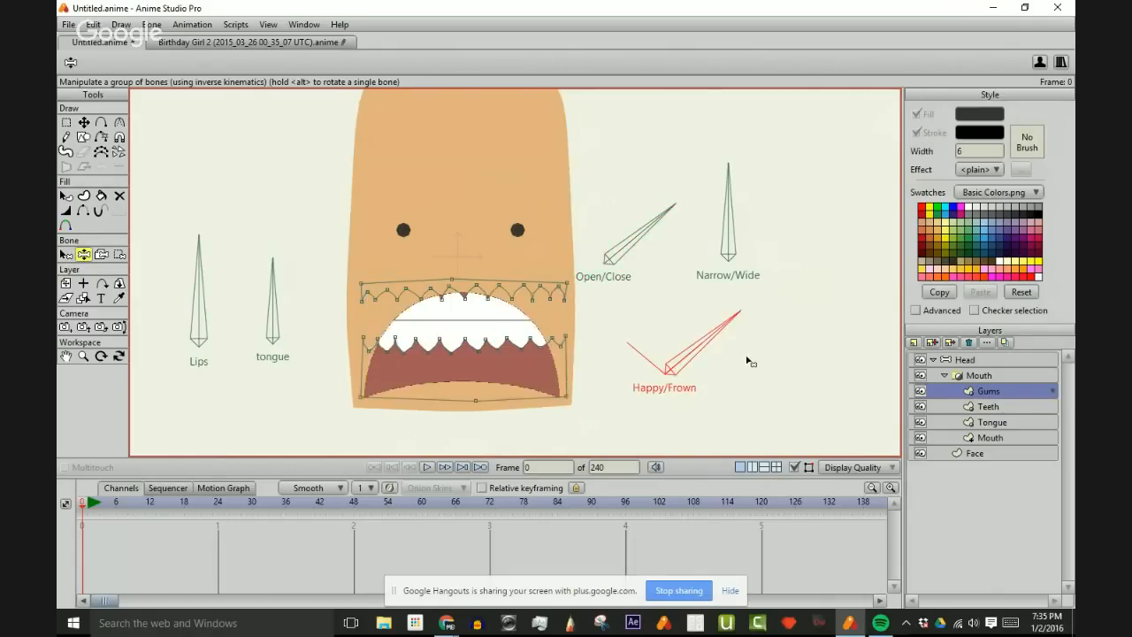
{"action": "scroll", "coordinate": [550, 314], "scroll_direction": "up", "scroll_amount": 1}
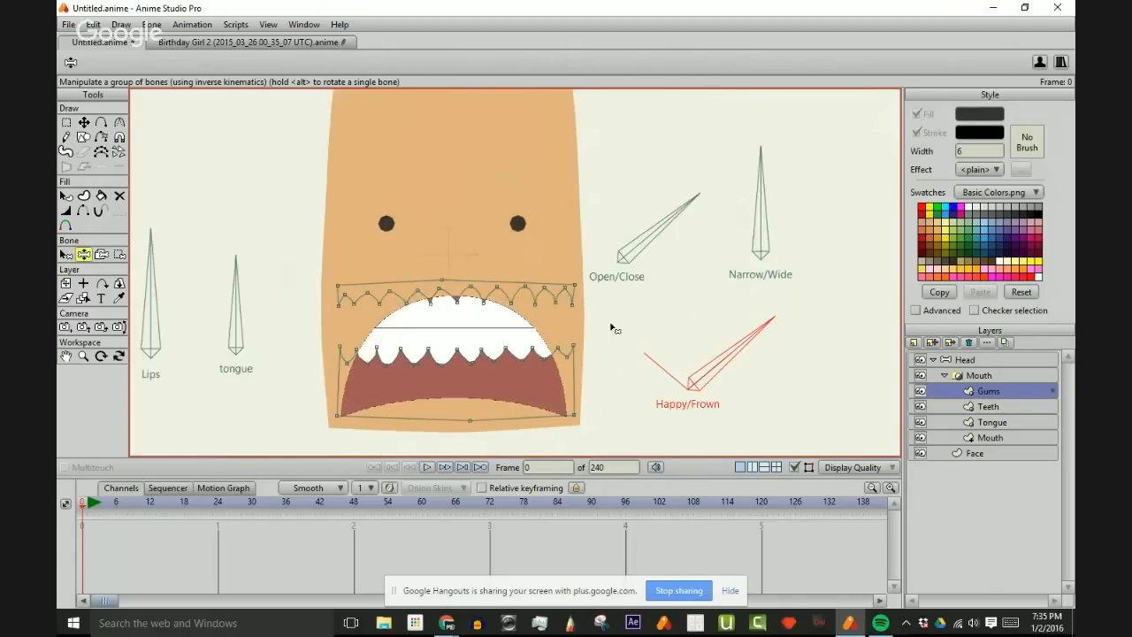
{"action": "left_click_drag", "start_coordinate": [652, 268], "coordinate": [467, 209]}
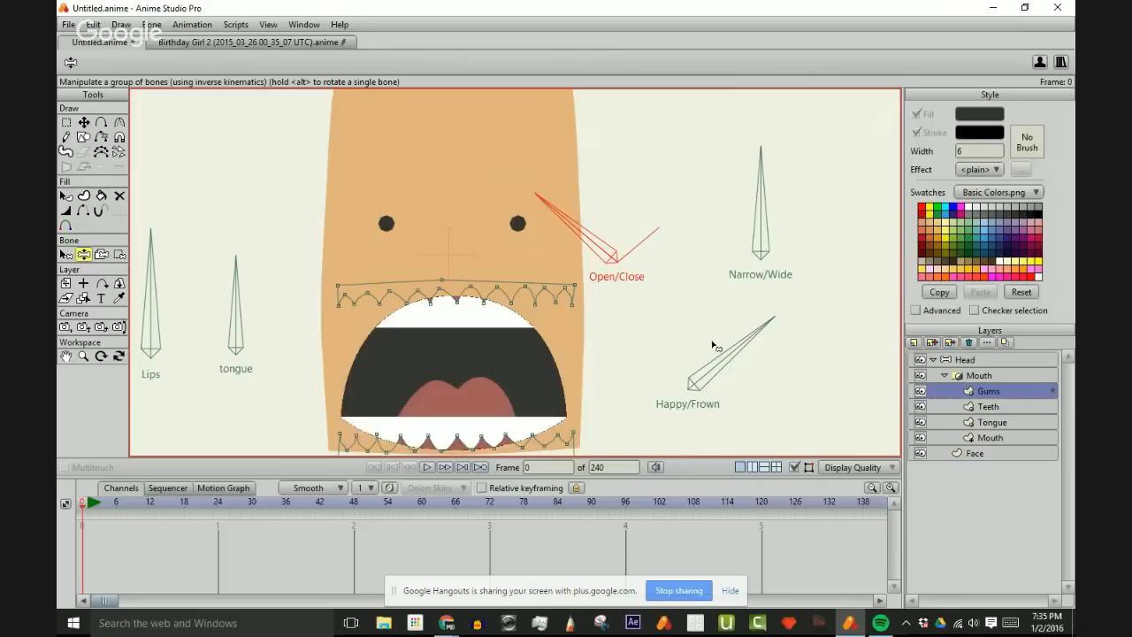
- Return the Happy/Frown and Open/Close bones to their upright neutral positions
{"action": "scroll", "coordinate": [659, 324], "scroll_direction": "down", "scroll_amount": 3}
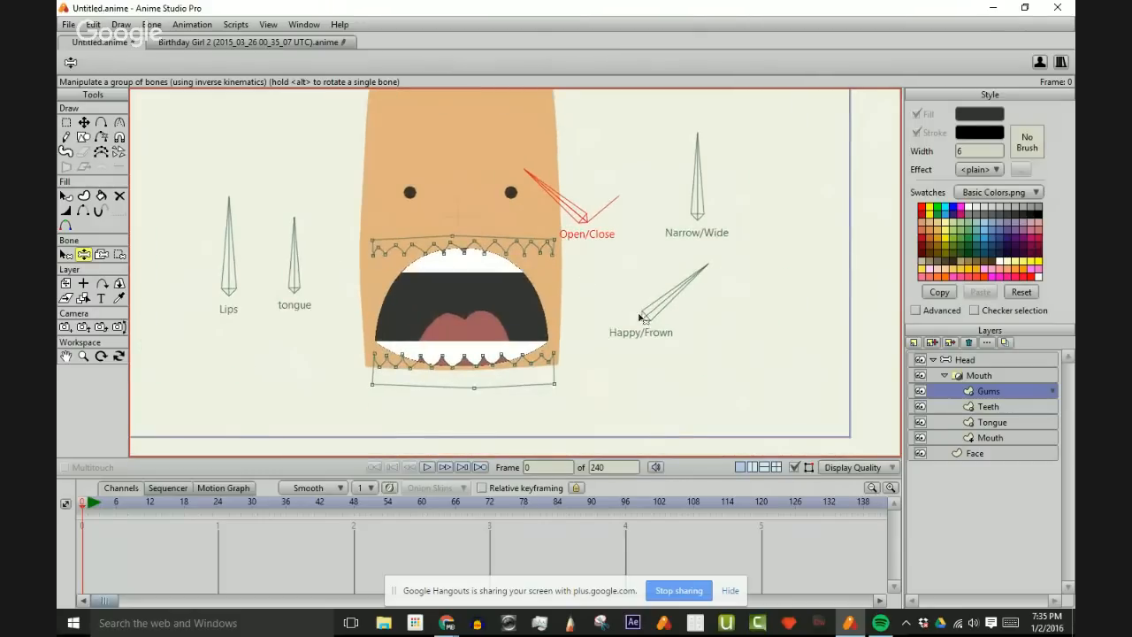
{"action": "left_click_drag", "start_coordinate": [641, 316], "coordinate": [637, 290]}
{"action": "left_click_drag", "start_coordinate": [567, 204], "coordinate": [591, 187]}
{"action": "key", "text": "t"}
{"action": "scroll", "coordinate": [640, 232], "scroll_direction": "down", "scroll_amount": 3}
{"action": "scroll", "coordinate": [629, 286], "scroll_direction": "up", "scroll_amount": 4}
{"action": "scroll", "coordinate": [630, 309], "scroll_direction": "down", "scroll_amount": 1}
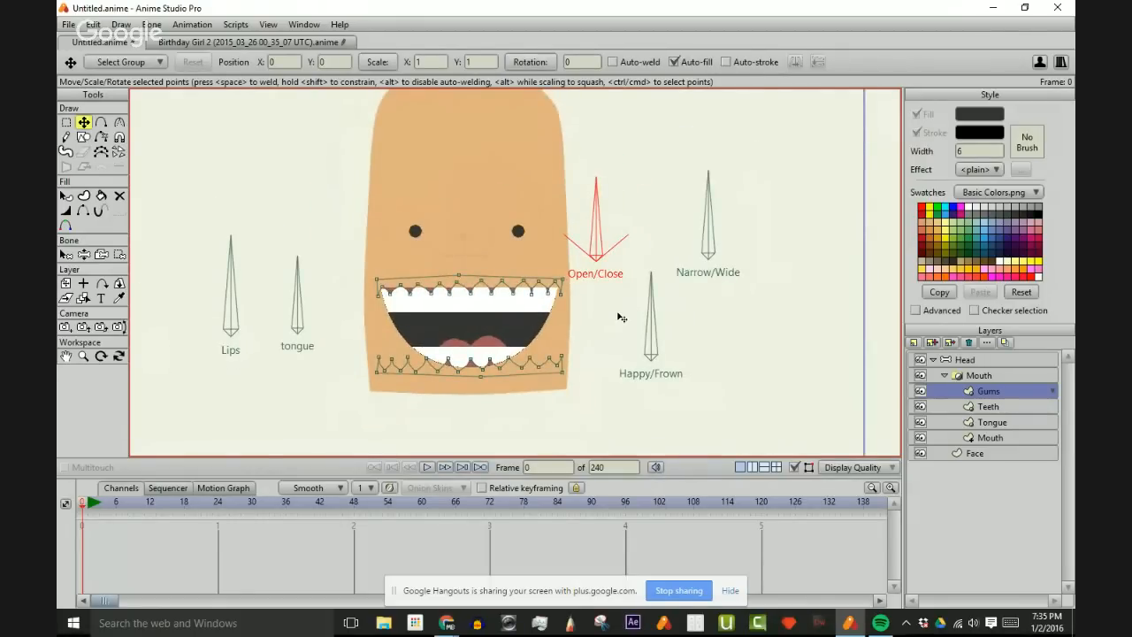
{"action": "scroll", "coordinate": [622, 319], "scroll_direction": "down", "scroll_amount": 1}
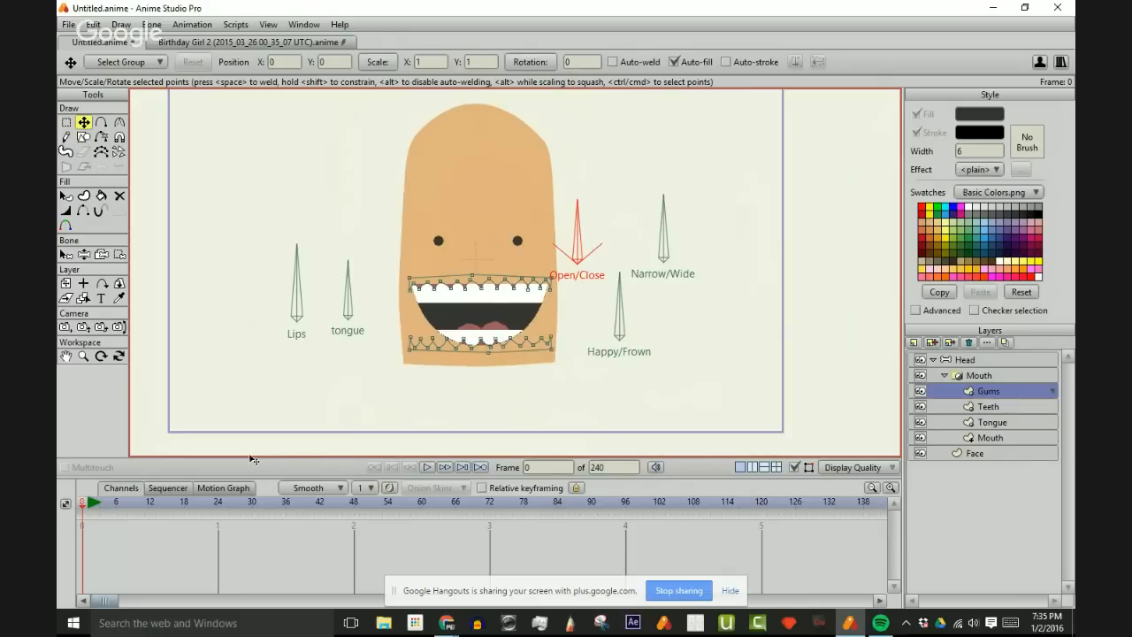
{"action": "scroll", "coordinate": [700, 309], "scroll_direction": "up", "scroll_amount": 2}
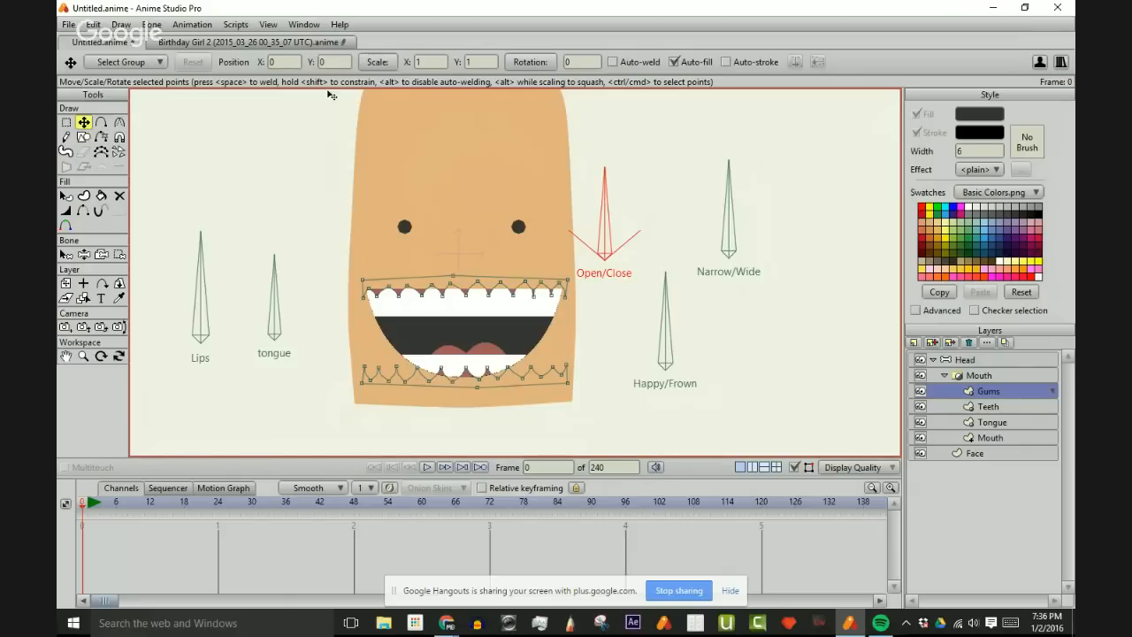
{"action": "scroll", "coordinate": [409, 294], "scroll_direction": "down", "scroll_amount": 1}
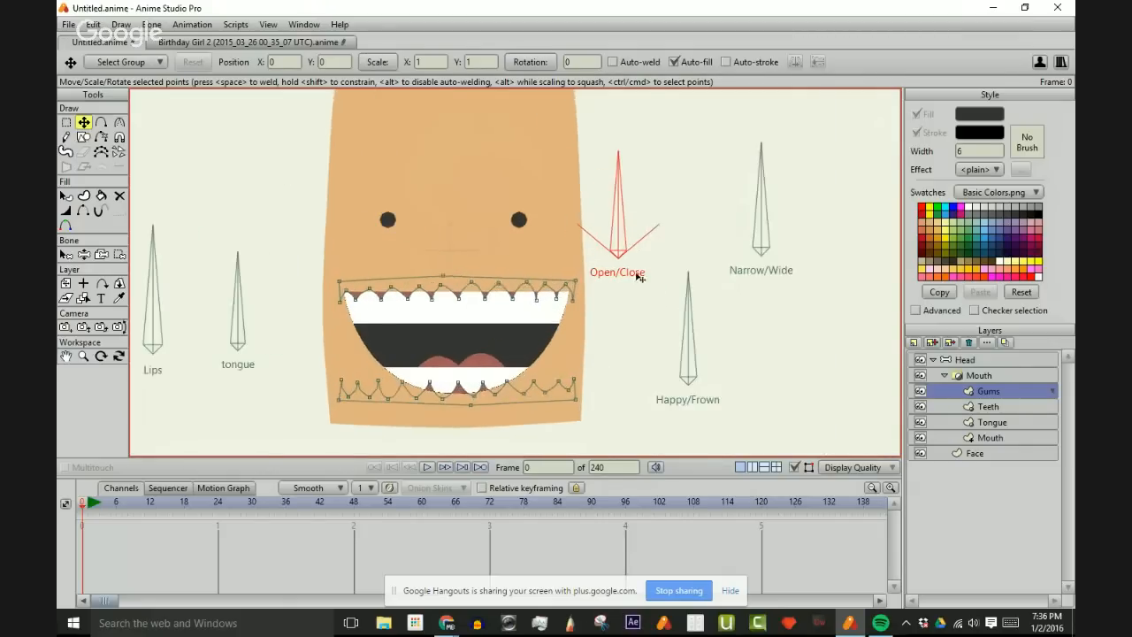
{"action": "scroll", "coordinate": [634, 273], "scroll_direction": "up", "scroll_amount": 2}
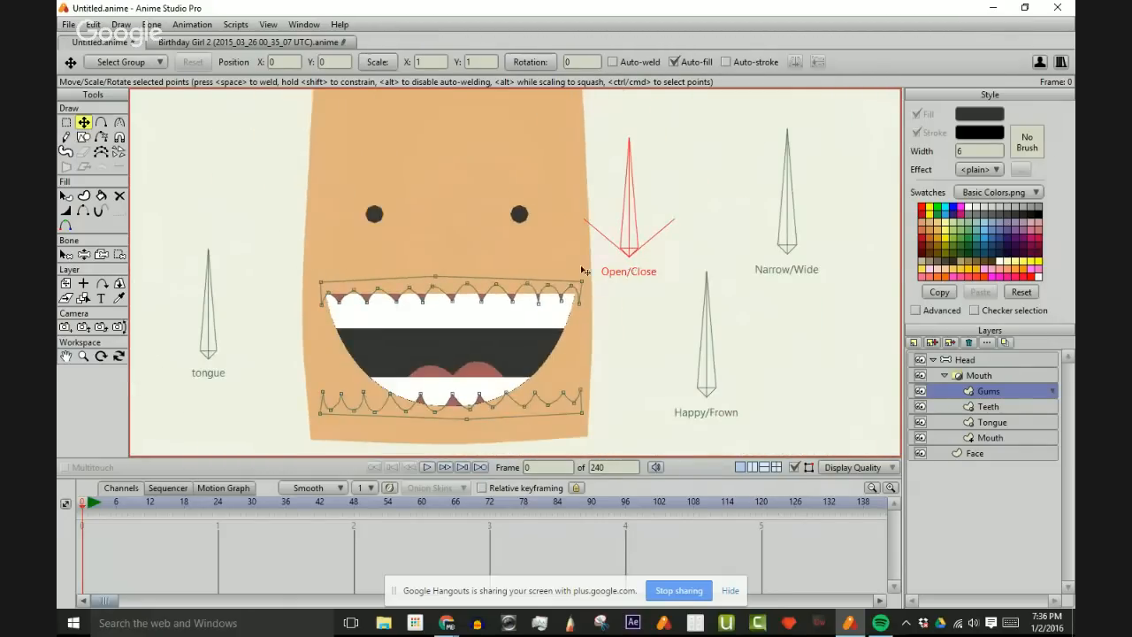
{"action": "scroll", "coordinate": [609, 326], "scroll_direction": "down", "scroll_amount": 2}
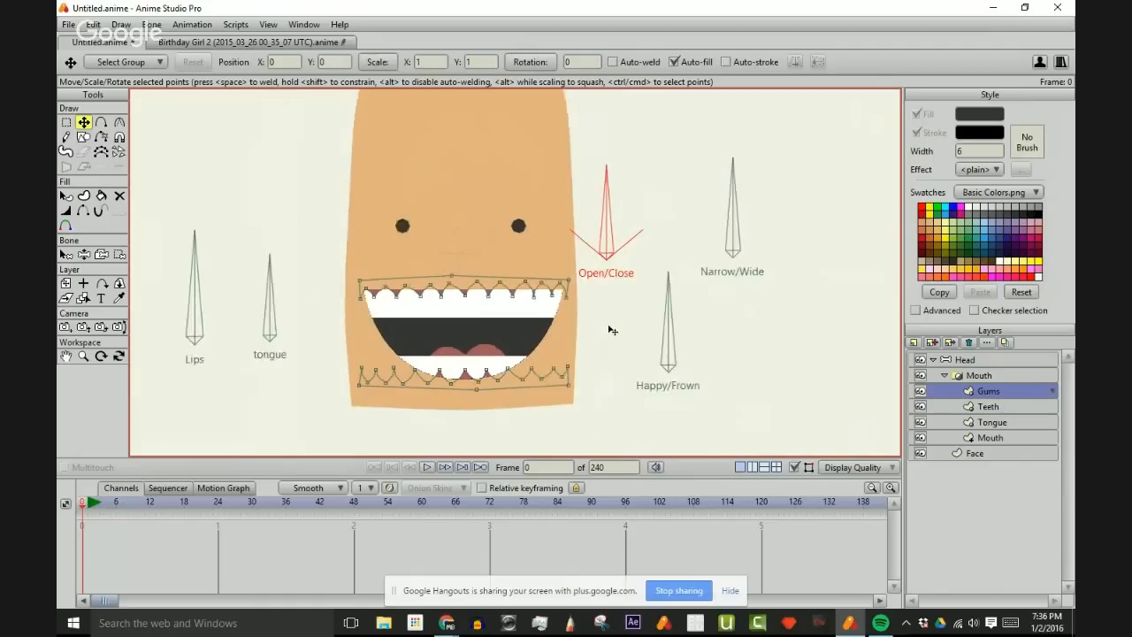
{"action": "scroll", "coordinate": [612, 321], "scroll_direction": "up", "scroll_amount": 1}
{"action": "scroll", "coordinate": [584, 291], "scroll_direction": "down", "scroll_amount": 2}
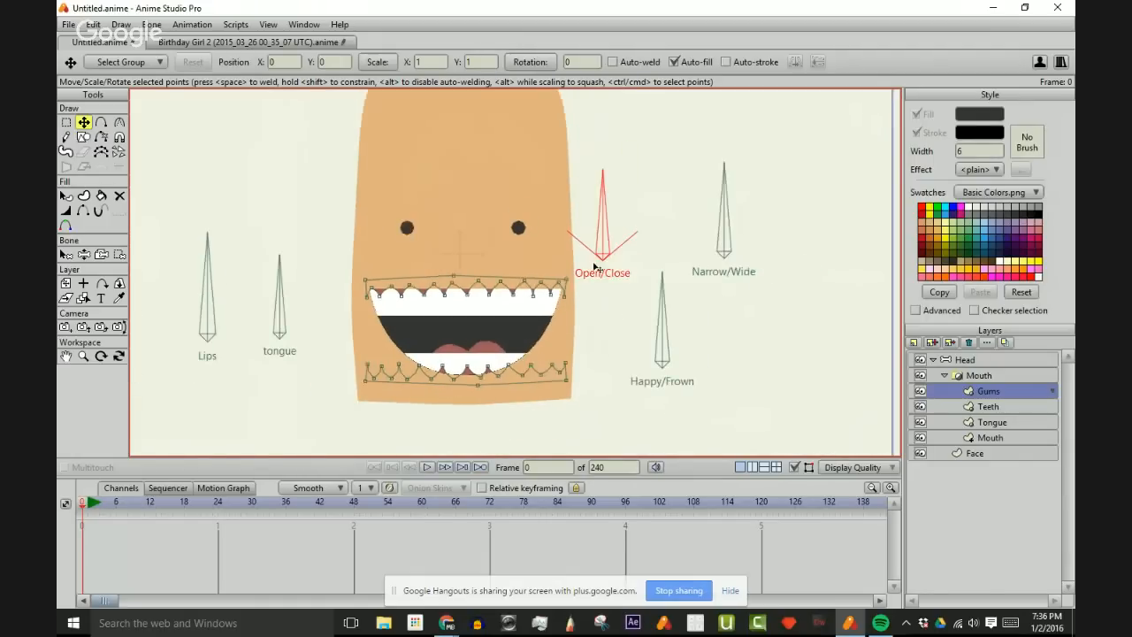
{"action": "scroll", "coordinate": [608, 252], "scroll_direction": "up", "scroll_amount": 1}
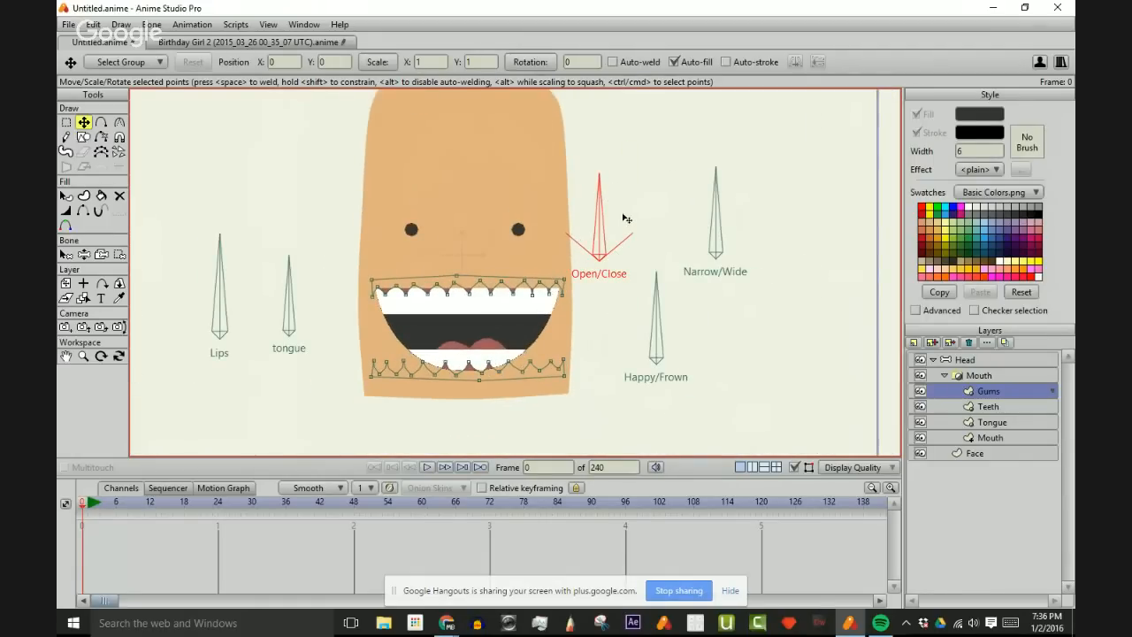
- Swing the Open/Close bone to both sides to check the mouth's motion, and return it to neutral
{"action": "key", "text": "z"}
{"action": "left_click_drag", "start_coordinate": [609, 217], "coordinate": [637, 172]}
{"action": "scroll", "coordinate": [527, 180], "scroll_direction": "down", "scroll_amount": 1}
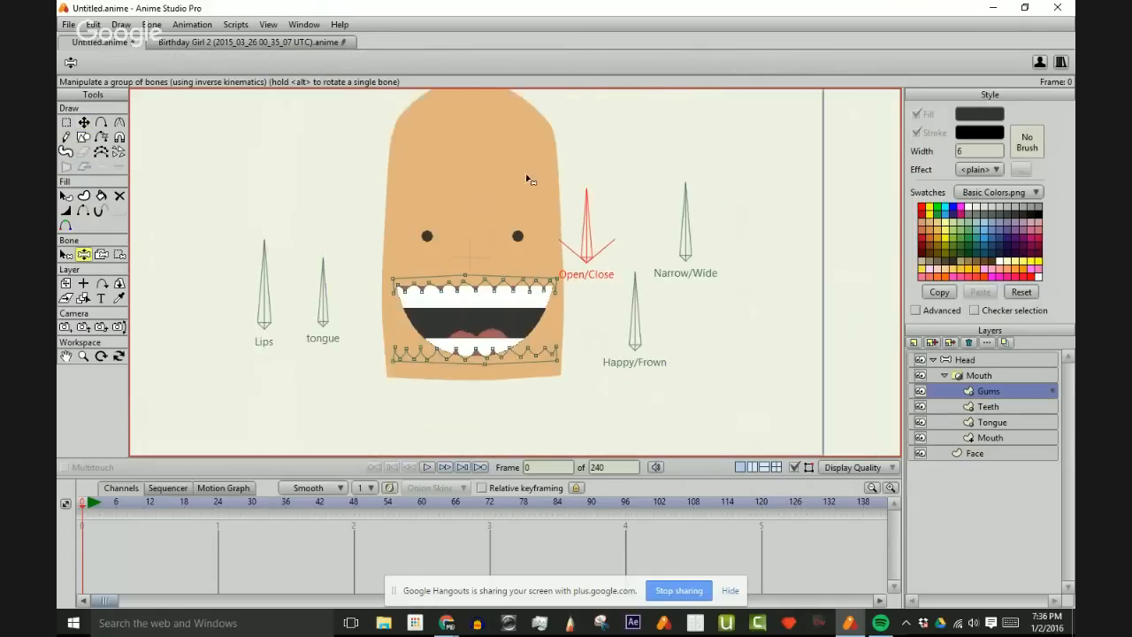
{"action": "left_click_drag", "start_coordinate": [606, 219], "coordinate": [500, 213]}
{"action": "key", "text": "t"}
{"action": "scroll", "coordinate": [493, 216], "scroll_direction": "down", "scroll_amount": 1}
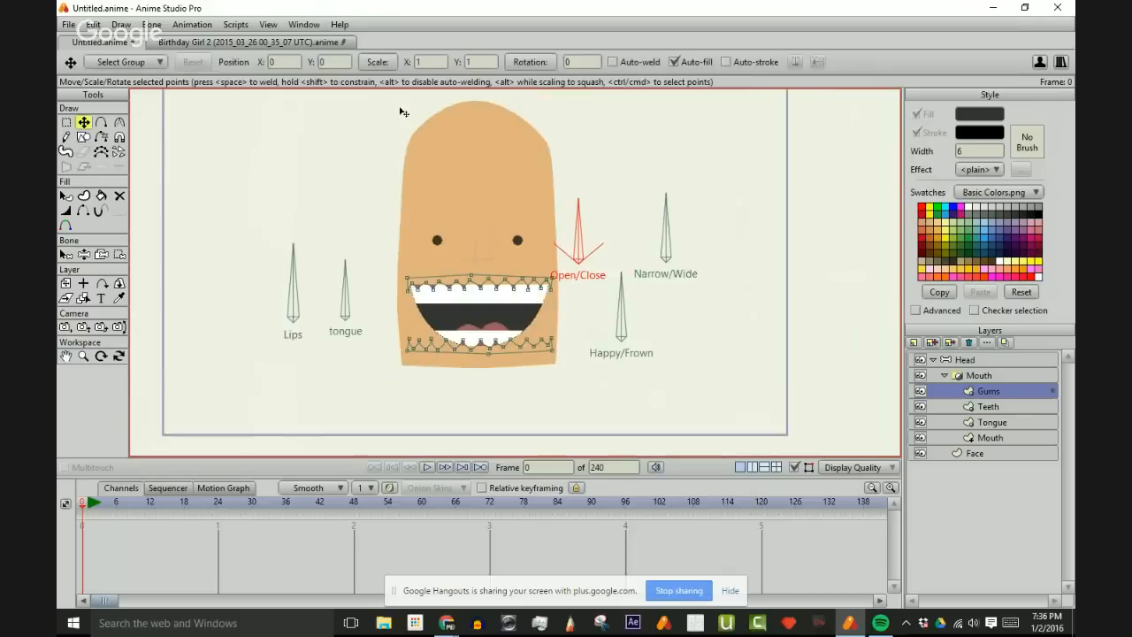
- Test the Narrow/Wide bone's wide pose combined with a slight Open/Close rotation, and return both bones to neutral
{"action": "left_click_drag", "start_coordinate": [591, 220], "coordinate": [781, 298]}
{"action": "key", "text": "z"}
{"action": "scroll", "coordinate": [779, 297], "scroll_direction": "up", "scroll_amount": 3}
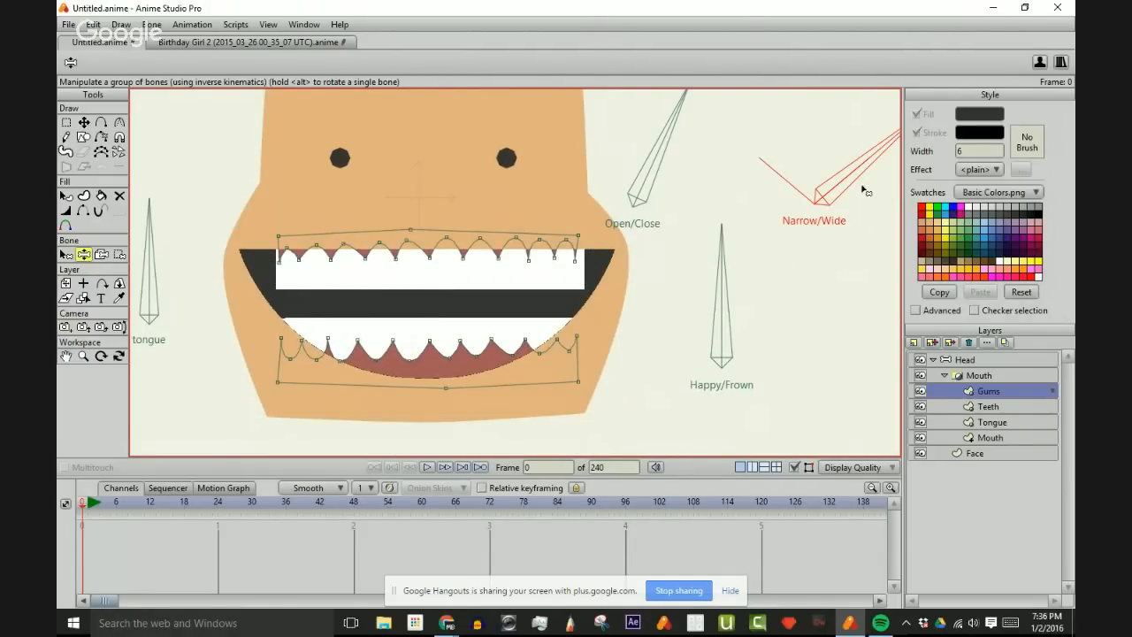
{"action": "scroll", "coordinate": [796, 186], "scroll_direction": "down", "scroll_amount": 3}
{"action": "key", "text": "t"}
{"action": "scroll", "coordinate": [653, 200], "scroll_direction": "up", "scroll_amount": 1}
{"action": "left_click_drag", "start_coordinate": [634, 238], "coordinate": [639, 260]}
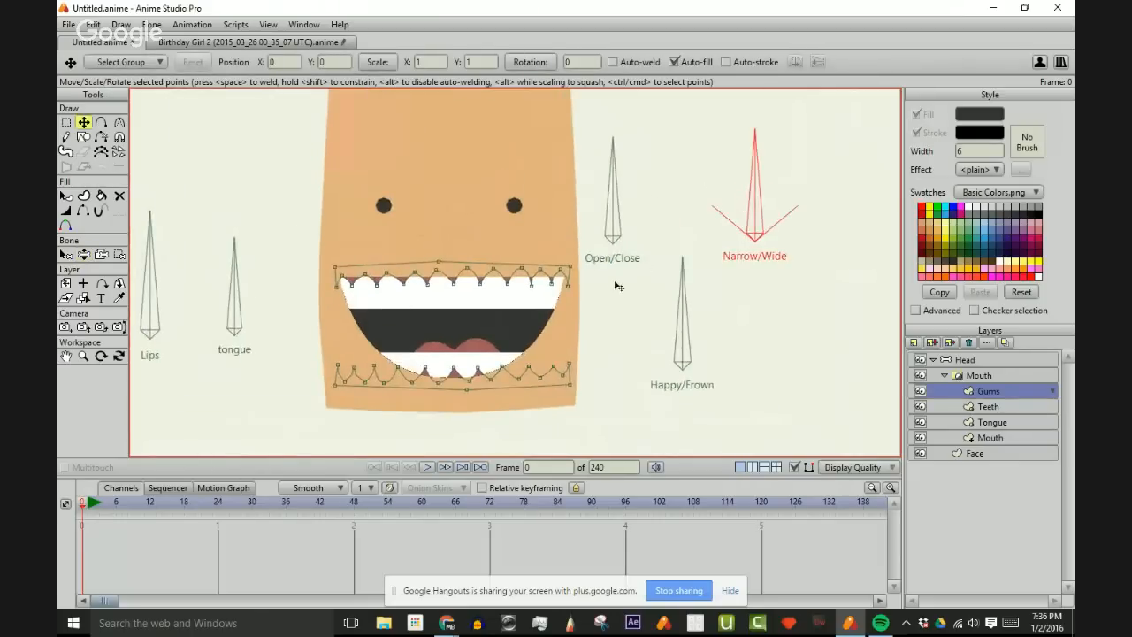
- Test the Happy/Frown, Open/Close and Narrow/Wide bones rotated together, and examine the gums in the narrow mouth pose
{"action": "key", "text": "z"}
{"action": "left_click_drag", "start_coordinate": [686, 315], "coordinate": [653, 279]}
{"action": "left_click_drag", "start_coordinate": [606, 161], "coordinate": [690, 190]}
{"action": "left_click_drag", "start_coordinate": [727, 155], "coordinate": [684, 215]}
{"action": "scroll", "coordinate": [584, 234], "scroll_direction": "up", "scroll_amount": 2}
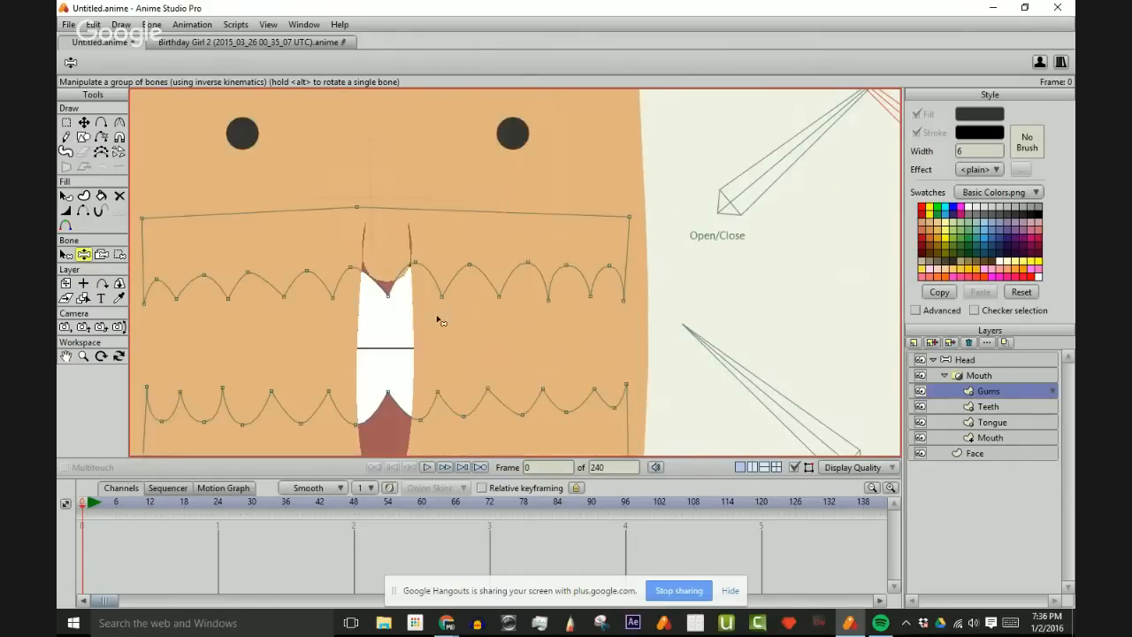
{"action": "scroll", "coordinate": [488, 222], "scroll_direction": "down", "scroll_amount": 1}
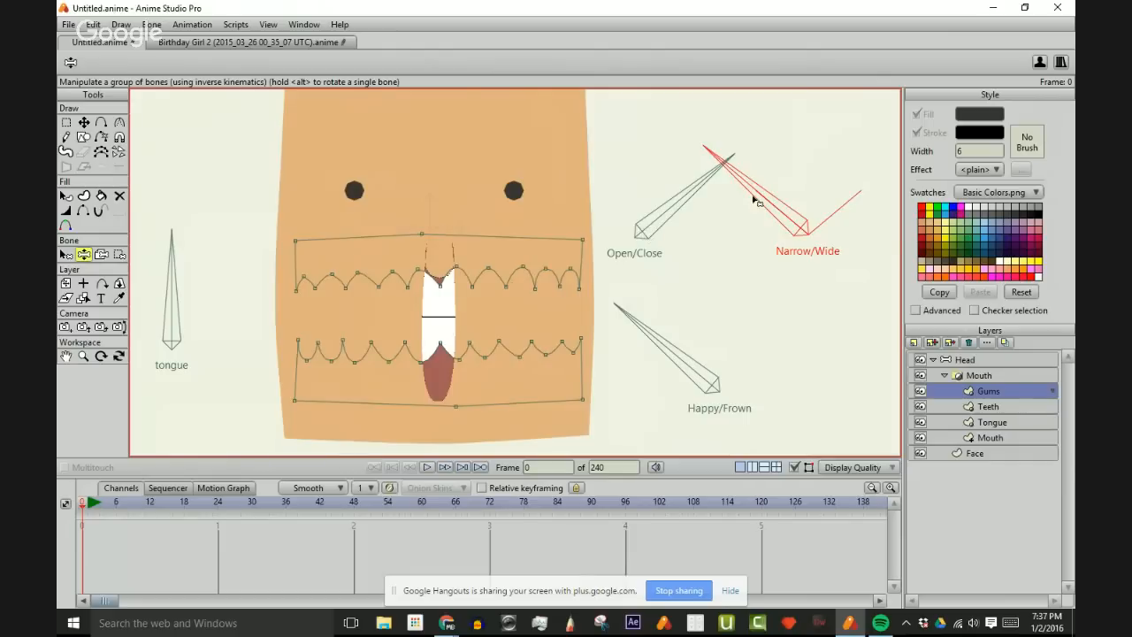
{"action": "scroll", "coordinate": [400, 278], "scroll_direction": "up", "scroll_amount": 3}
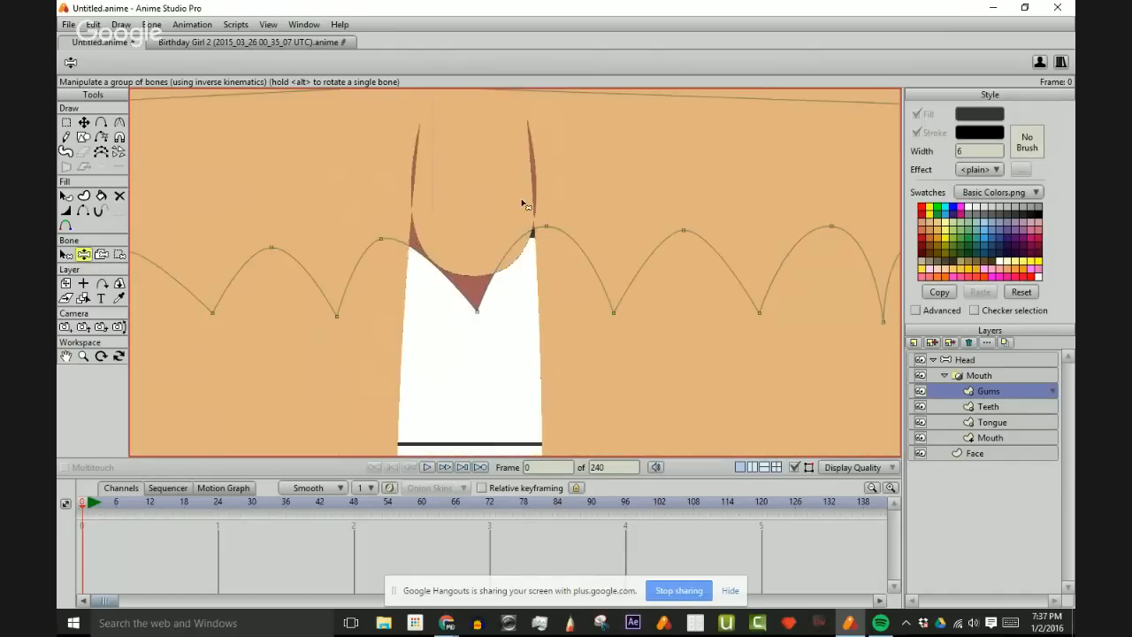
{"action": "scroll", "coordinate": [525, 205], "scroll_direction": "down", "scroll_amount": 3}
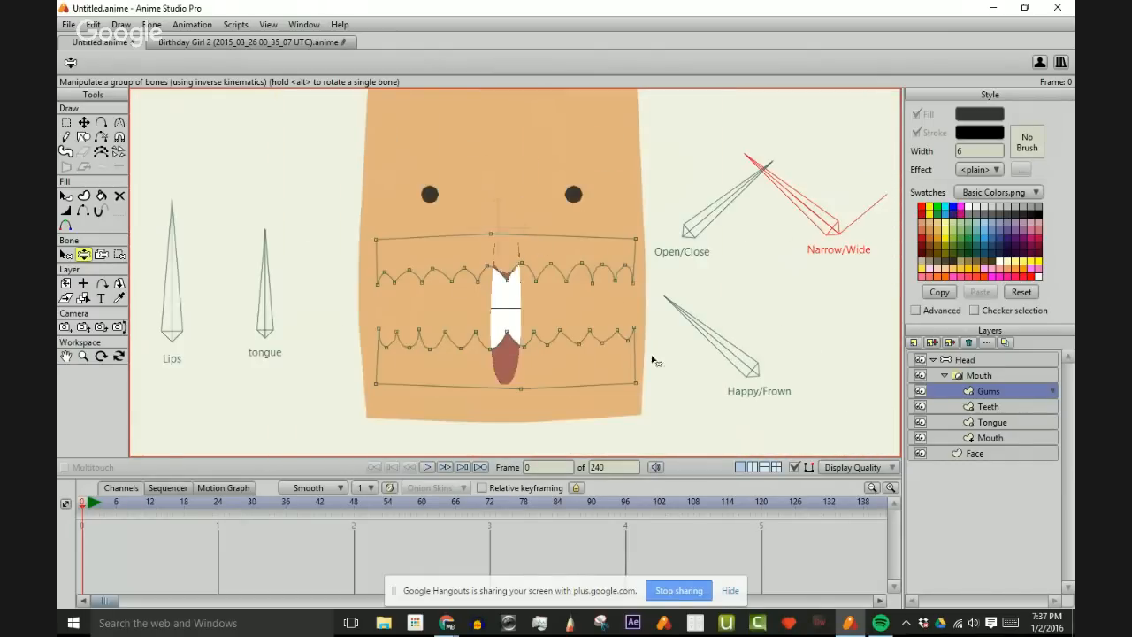
- Check the narrow, closed mouth with the Happy/Frown bone upright, and return all the control bones to neutral
{"action": "left_click_drag", "start_coordinate": [699, 341], "coordinate": [753, 323]}
{"action": "left_click_drag", "start_coordinate": [734, 190], "coordinate": [774, 222]}
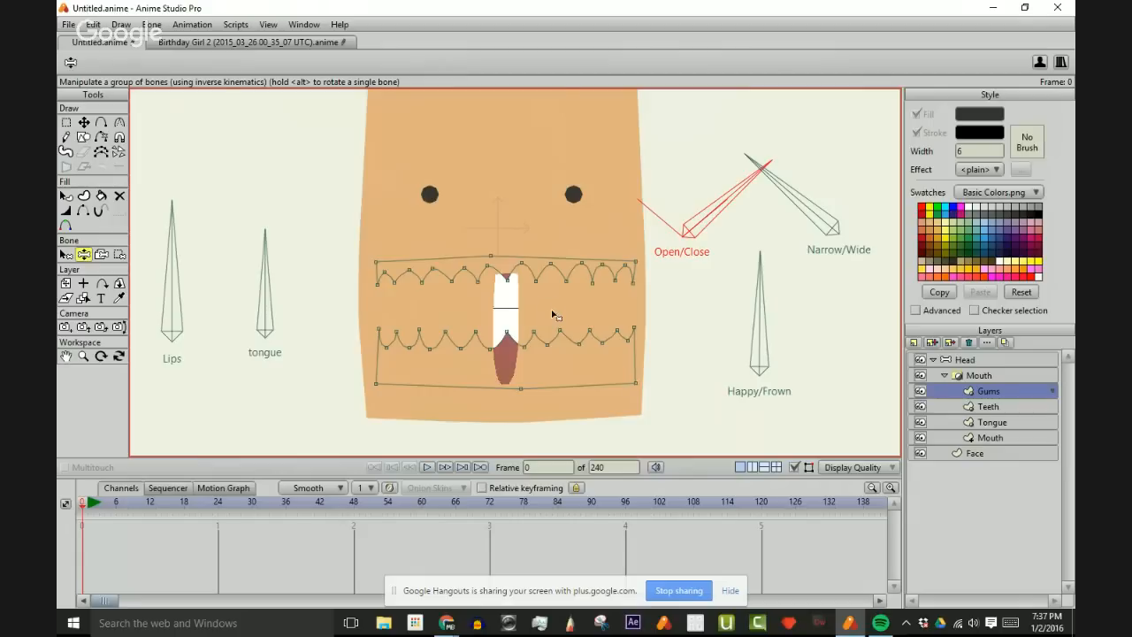
{"action": "key", "text": "t"}
{"action": "scroll", "coordinate": [537, 260], "scroll_direction": "down", "scroll_amount": 5}
{"action": "scroll", "coordinate": [534, 239], "scroll_direction": "up", "scroll_amount": 4}
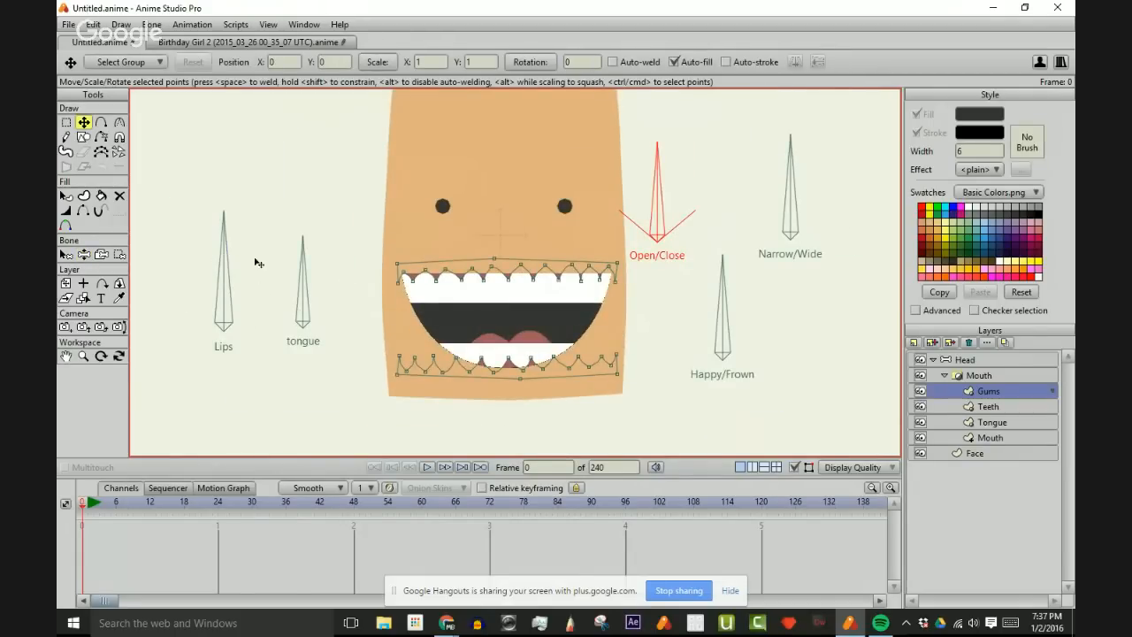
- Test the Open/Close bone alone in its closed-teeth pose, and return it to neutral
{"action": "key", "text": "z"}
{"action": "left_click_drag", "start_coordinate": [677, 193], "coordinate": [731, 212]}
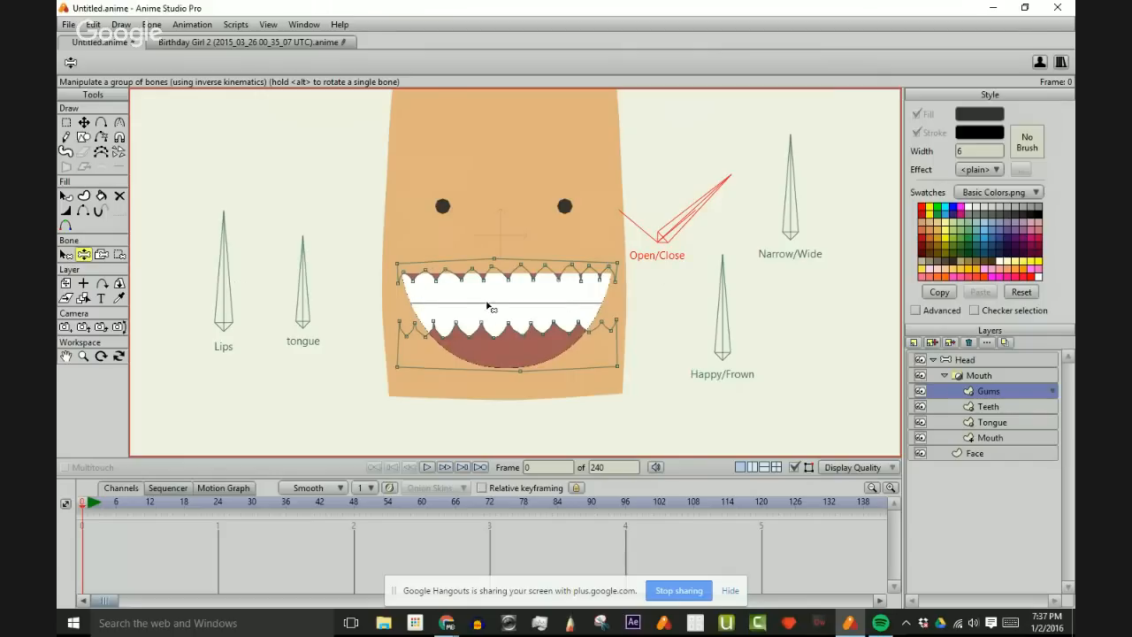
{"action": "key", "text": "t"}
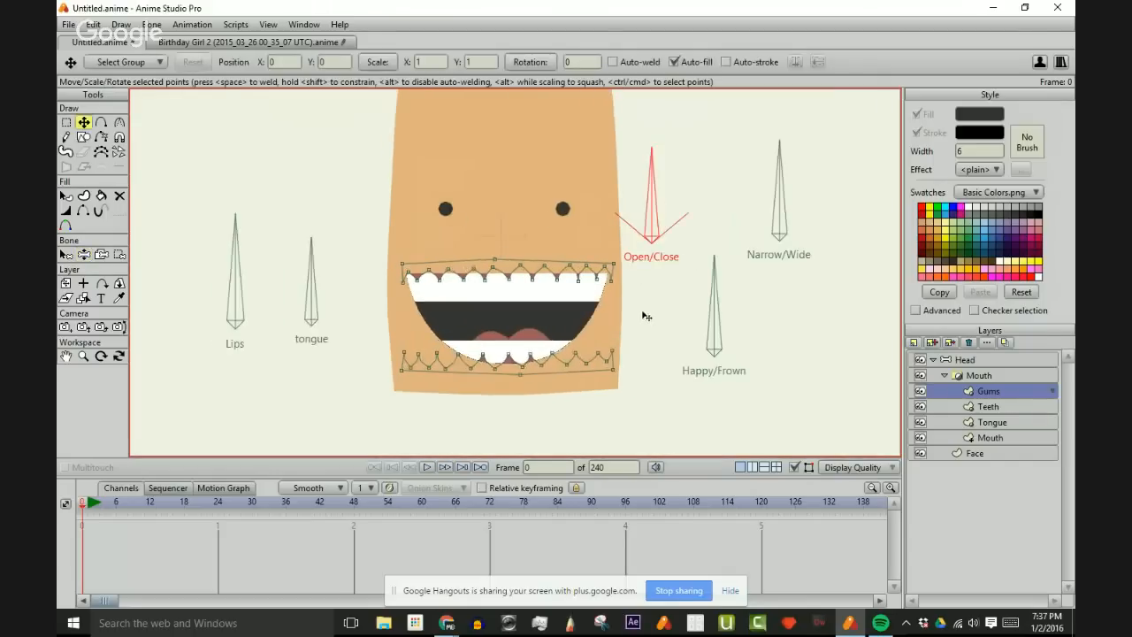
- Select the Lips bone on the collapsed Head layer and show the list of actions
{"action": "key", "text": "b"}
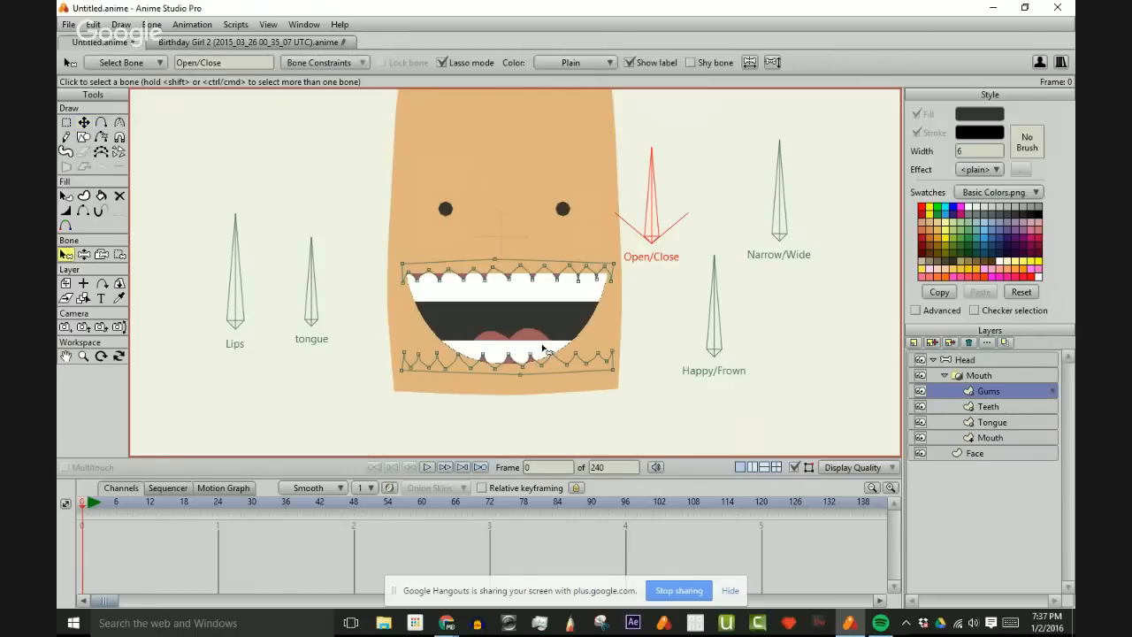
{"action": "left_click", "coordinate": [943, 376]}
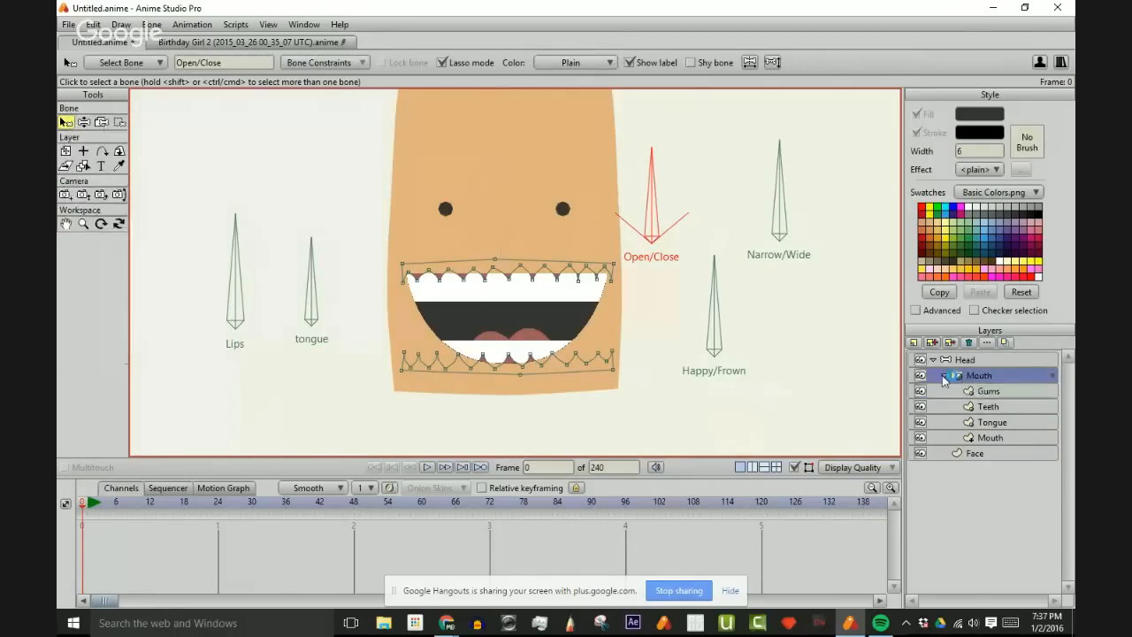
{"action": "left_click", "coordinate": [933, 360]}
{"action": "left_click", "coordinate": [240, 303]}
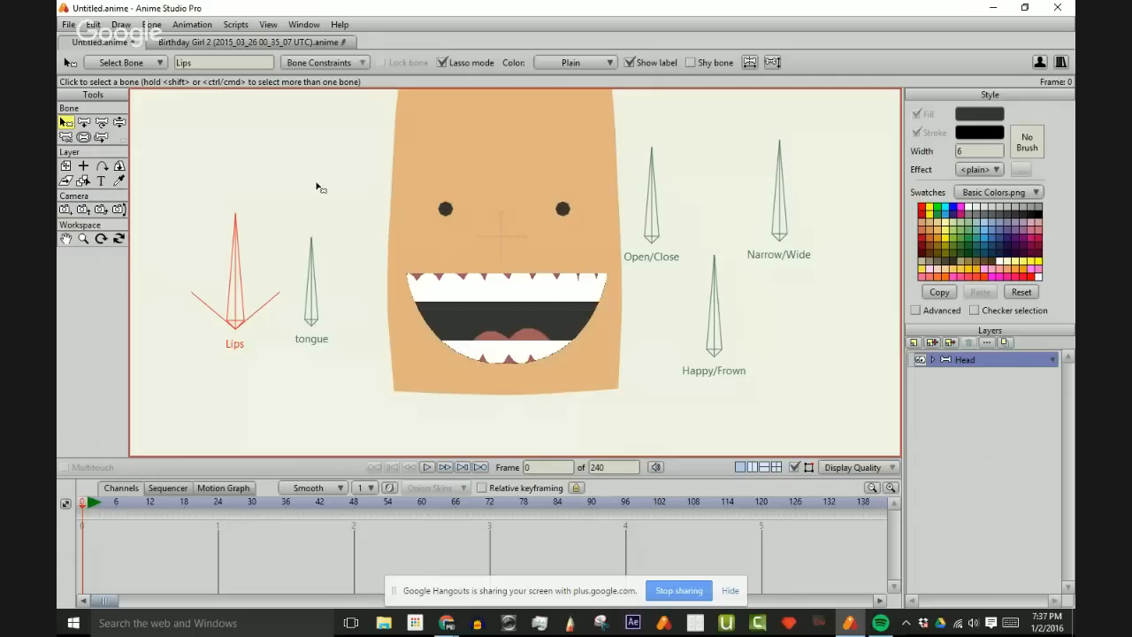
{"action": "key", "text": "ctrl+shift+a"}
- Preview the Lips action up to frame 24, and delete its frame 24 keyframes
{"action": "double_click", "coordinate": [712, 263]}
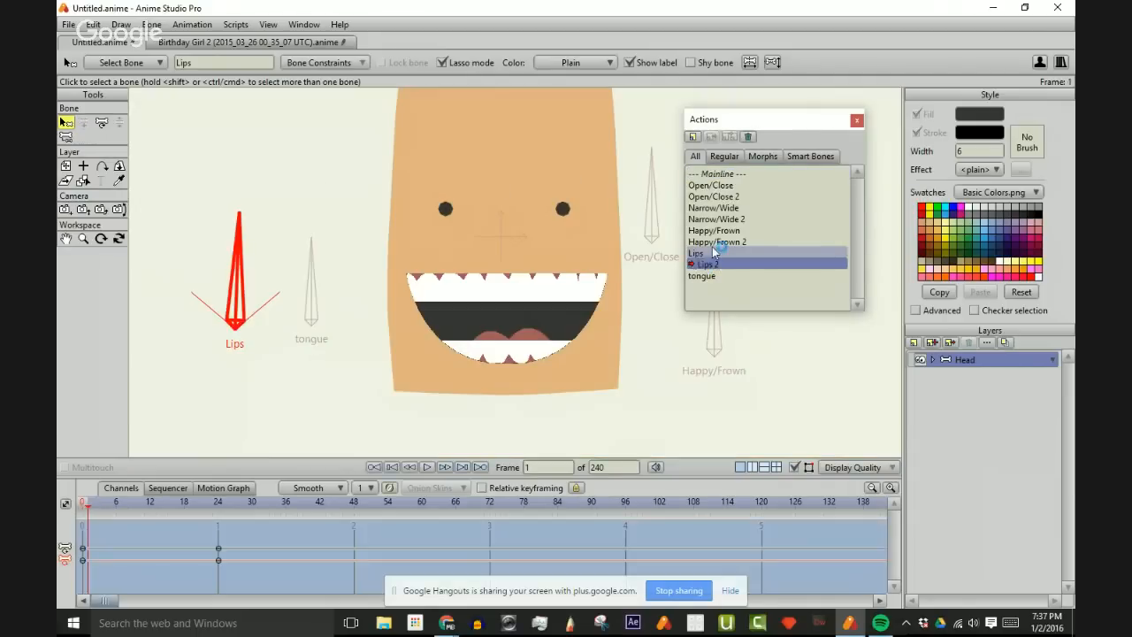
{"action": "double_click", "coordinate": [713, 253]}
{"action": "left_click_drag", "start_coordinate": [89, 511], "coordinate": [218, 522]}
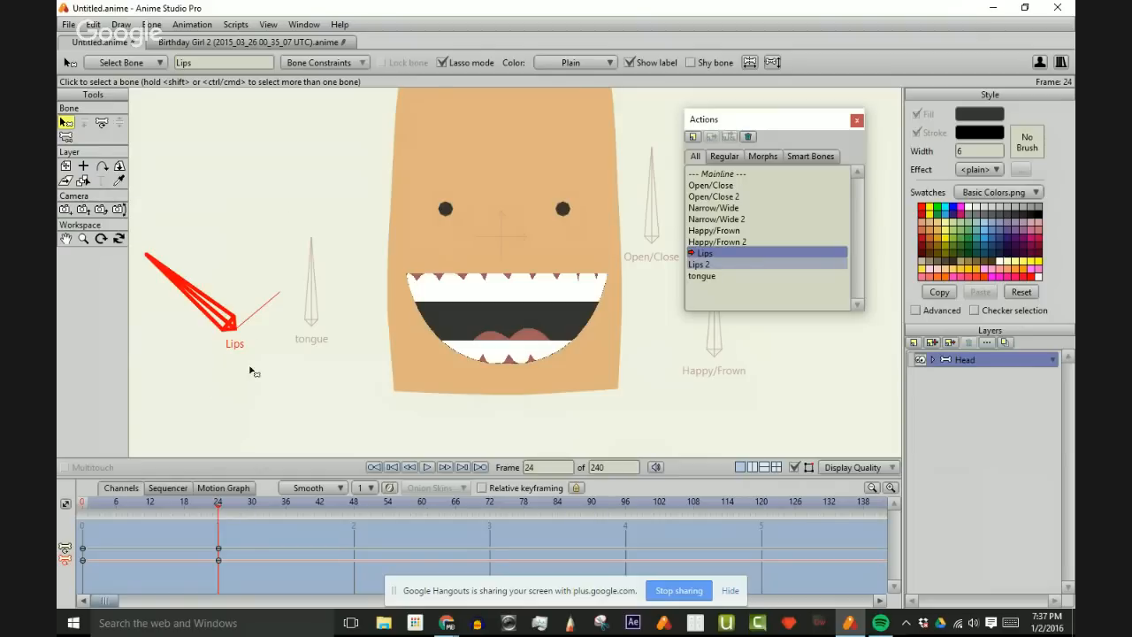
{"action": "scroll", "coordinate": [251, 370], "scroll_direction": "down", "scroll_amount": 3}
{"action": "scroll", "coordinate": [250, 370], "scroll_direction": "up", "scroll_amount": 2}
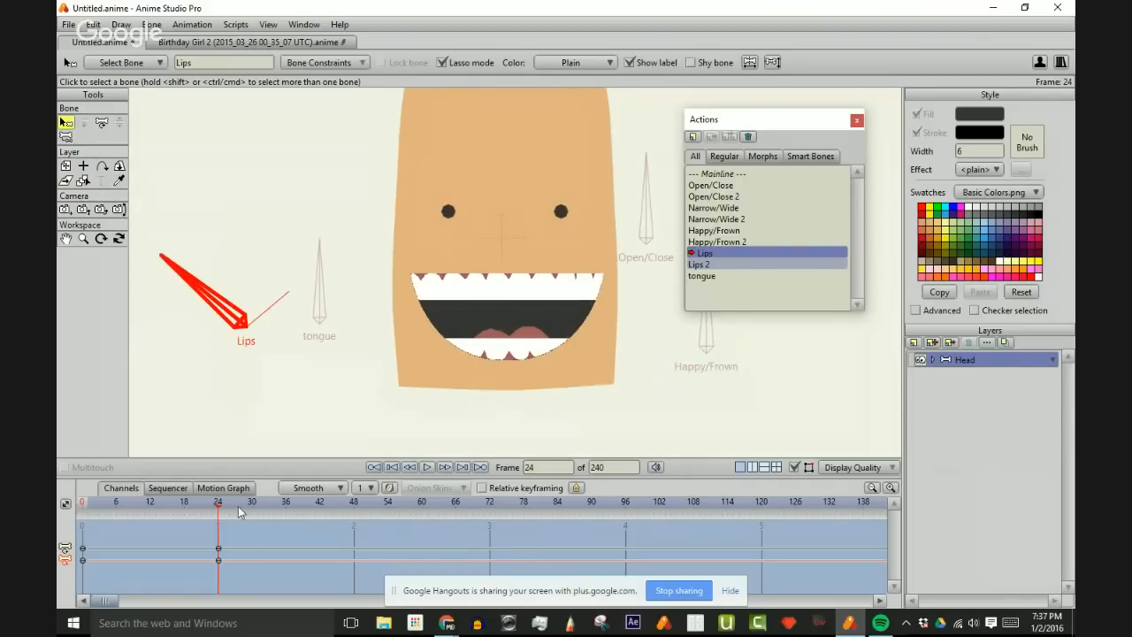
{"action": "left_click_drag", "start_coordinate": [221, 513], "coordinate": [59, 545]}
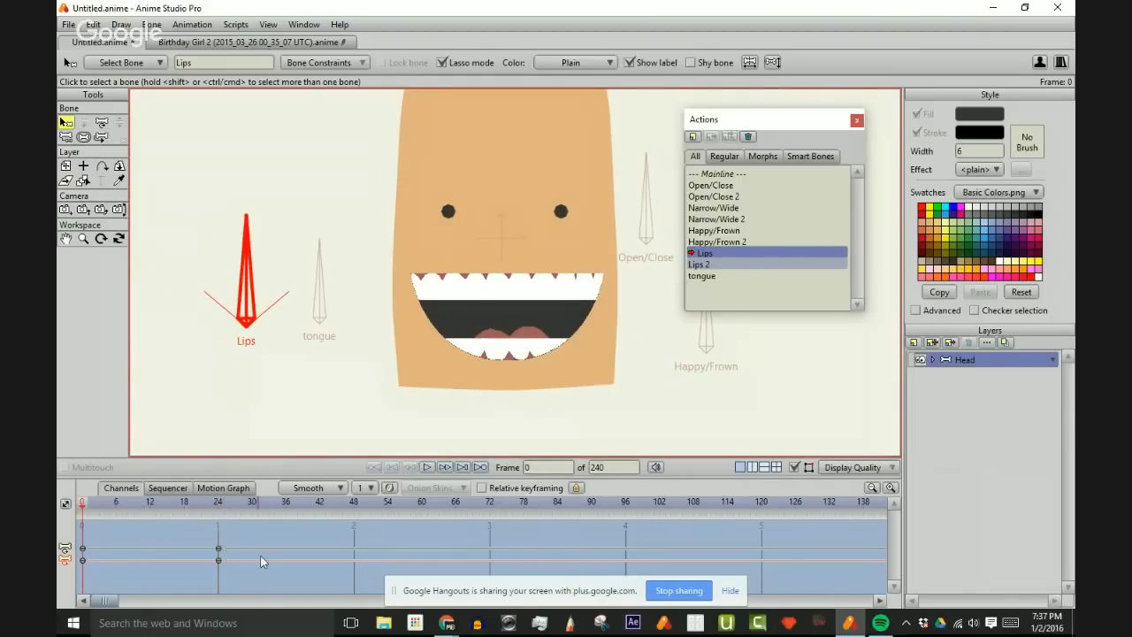
{"action": "left_click_drag", "start_coordinate": [197, 532], "coordinate": [234, 584]}
{"action": "key", "text": "Delete"}
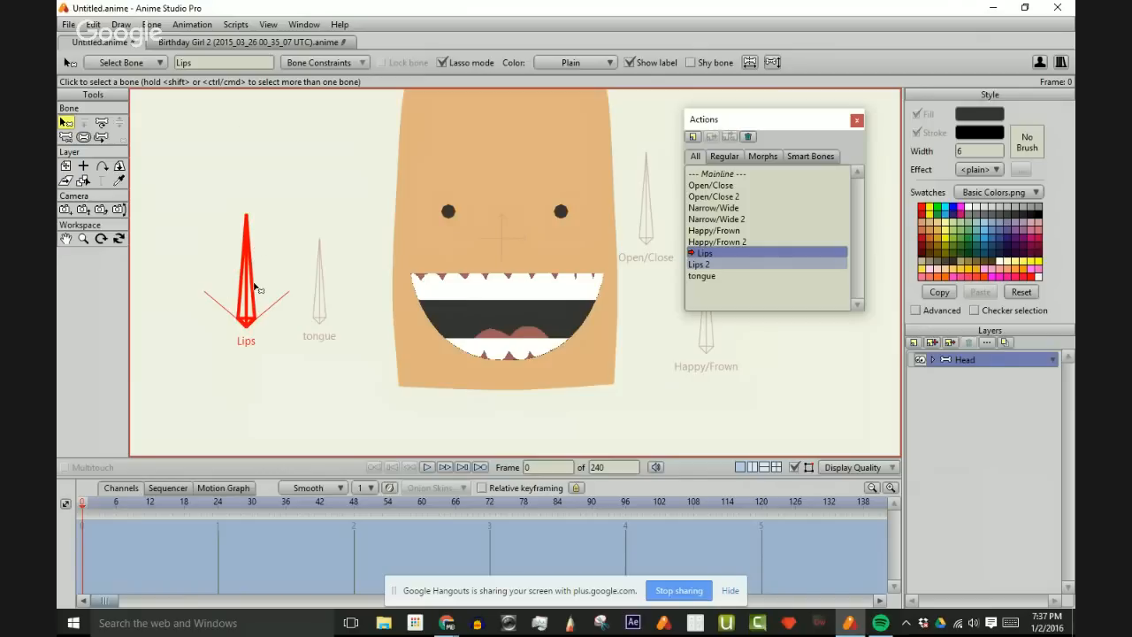
- Change the Lips bone's maximum angle constraint so it can rotate only clockwise from upright
{"action": "left_click", "coordinate": [319, 62]}
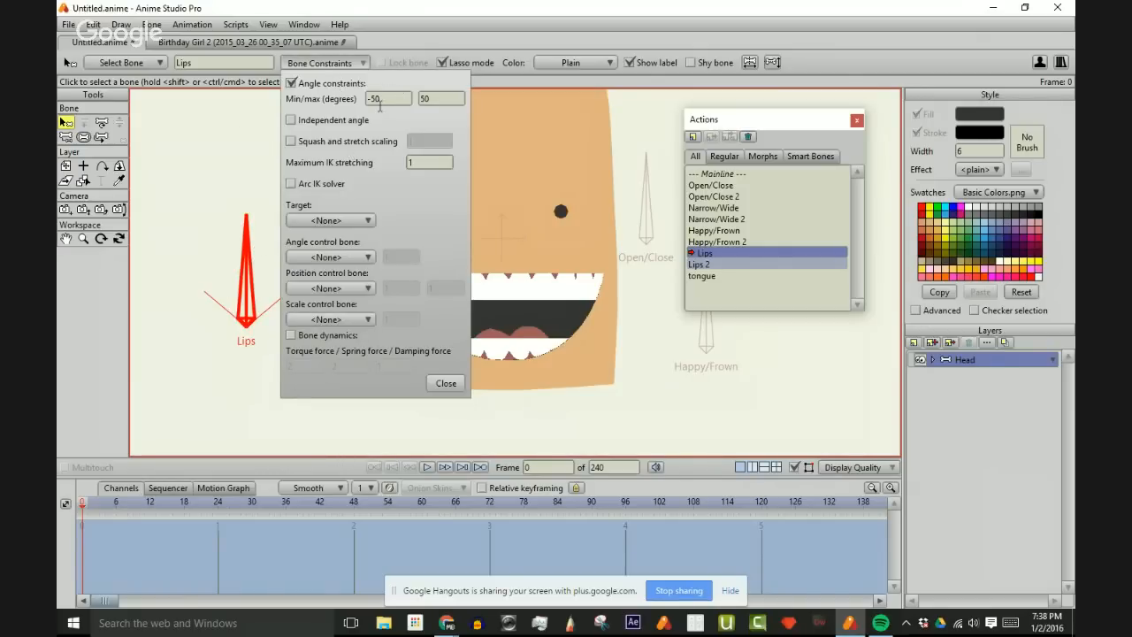
{"action": "double_click", "coordinate": [434, 99]}
{"action": "left_click", "coordinate": [448, 384]}
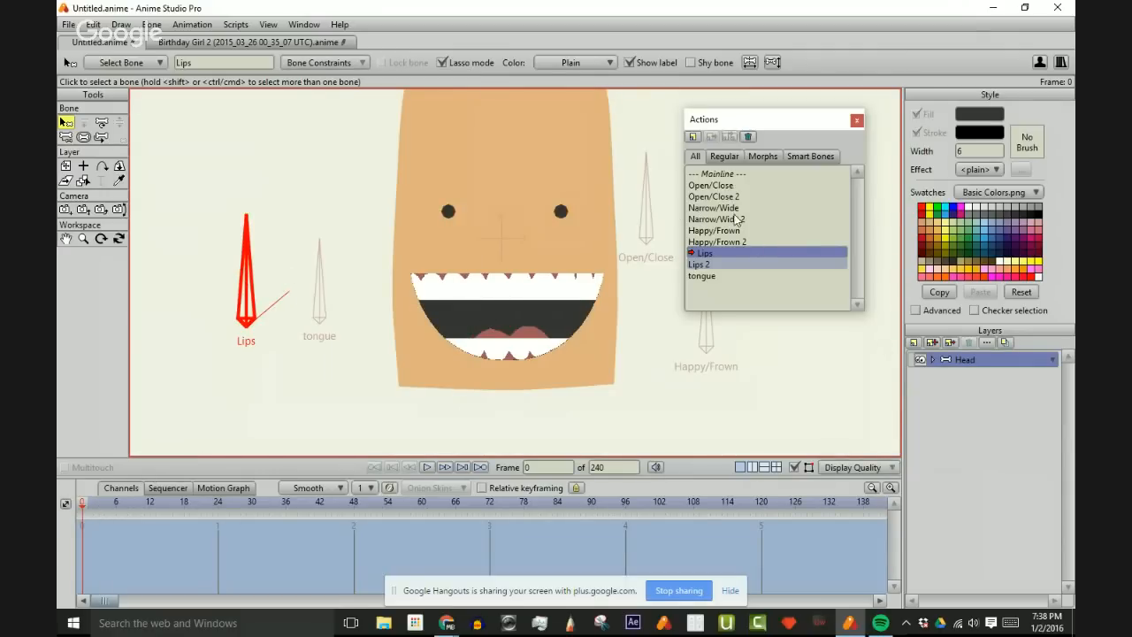
- Compare the Lips 2 and Lips actions, and delete the Lips action
{"action": "double_click", "coordinate": [705, 264]}
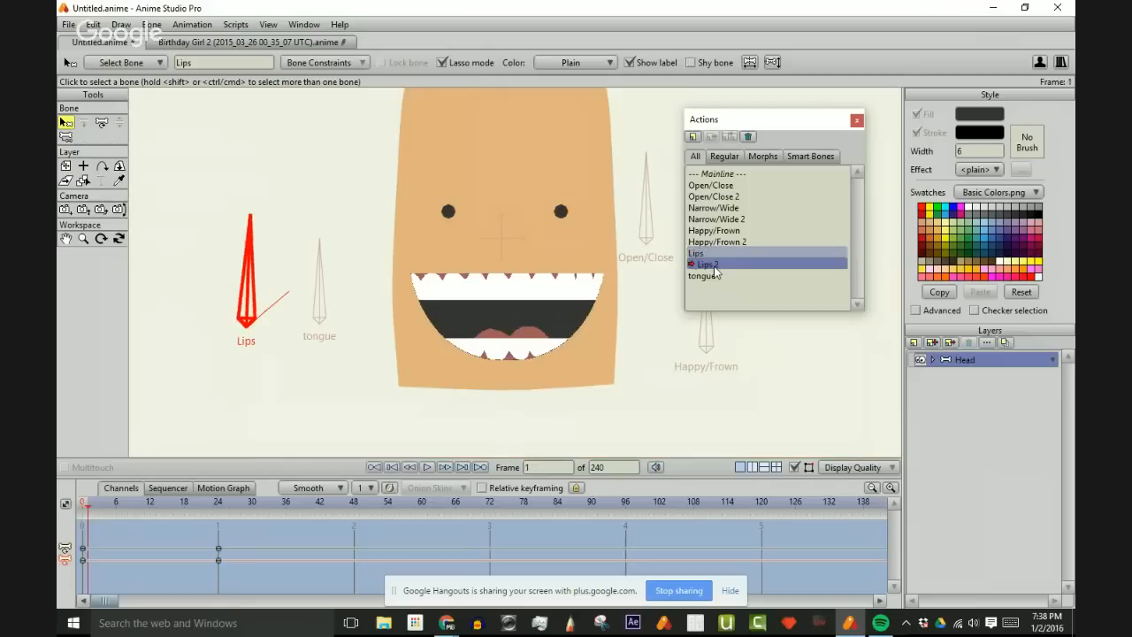
{"action": "mouse_move", "coordinate": [85, 507]}
{"action": "left_mouse_down"}
{"action": "mouse_move", "coordinate": [175, 512]}
{"action": "mouse_move", "coordinate": [82, 509]}
{"action": "left_mouse_up"}
{"action": "double_click", "coordinate": [707, 256]}
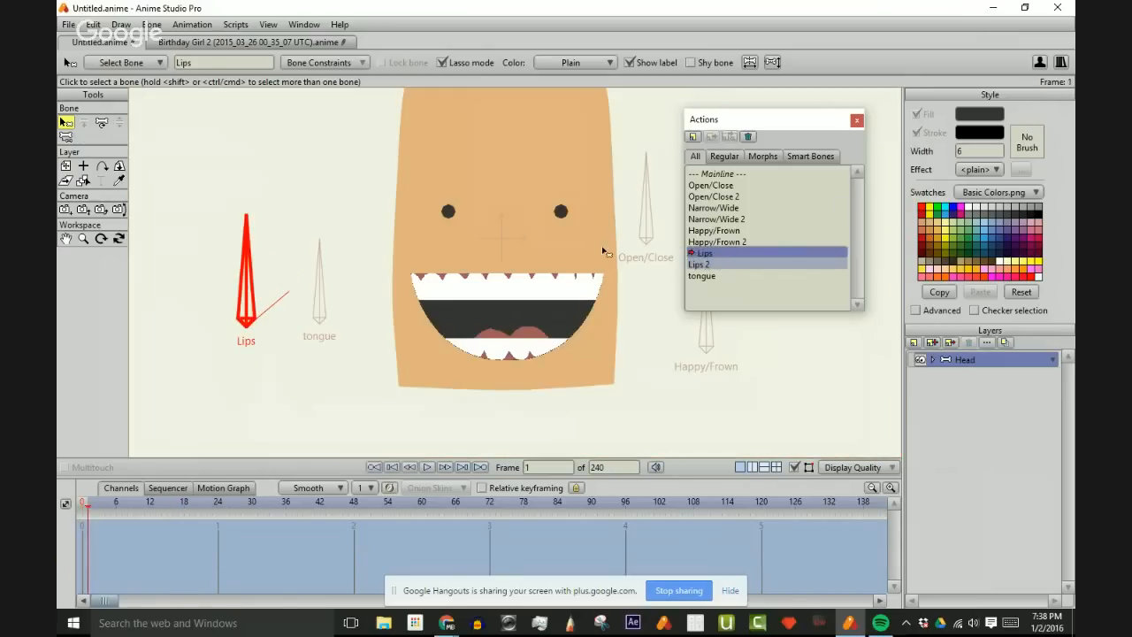
{"action": "left_click", "coordinate": [747, 137]}
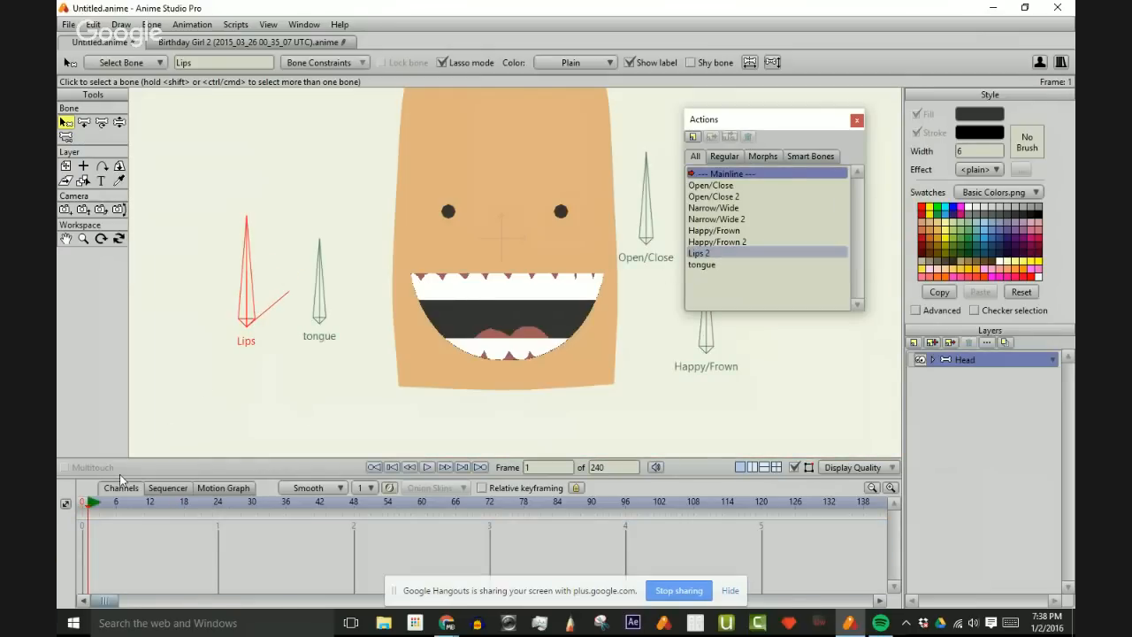
- Check the keyframes of the Lips 2 action, and return to the Mainline
{"action": "left_click", "coordinate": [698, 253]}
{"action": "double_click", "coordinate": [699, 253]}
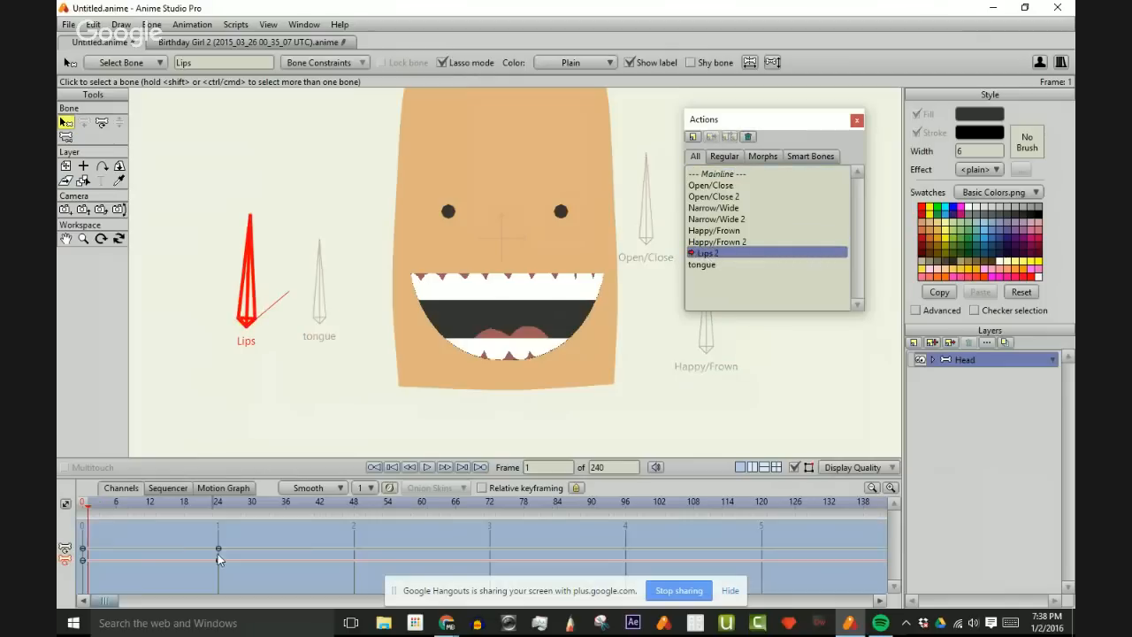
{"action": "mouse_move", "coordinate": [89, 510]}
{"action": "left_mouse_down"}
{"action": "mouse_move", "coordinate": [184, 510]}
{"action": "mouse_move", "coordinate": [81, 510]}
{"action": "left_mouse_up"}
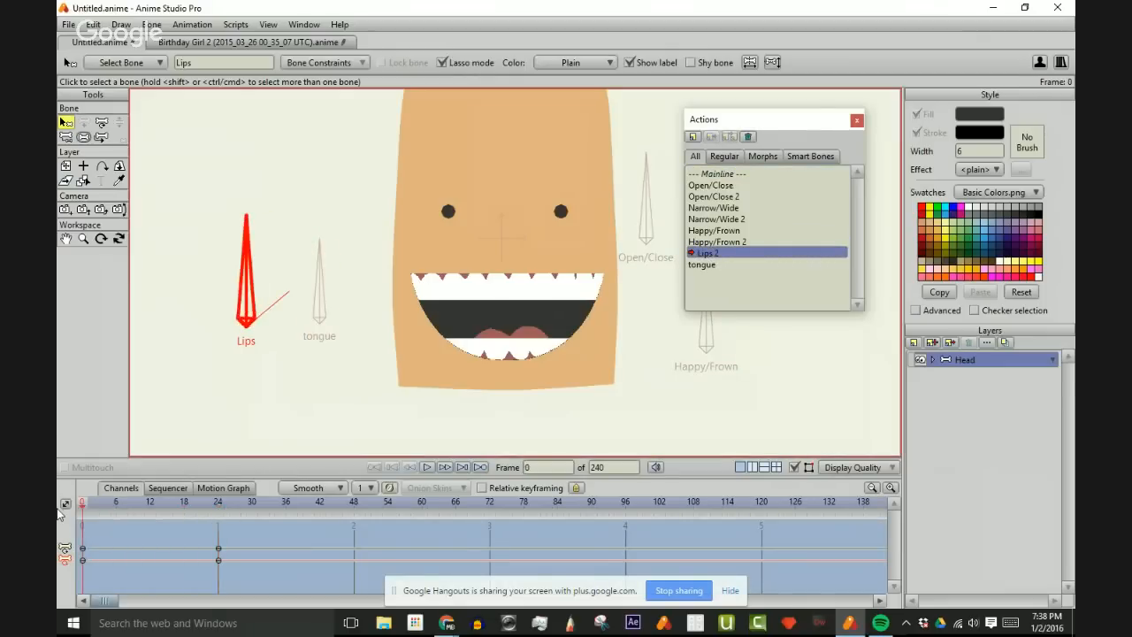
{"action": "double_click", "coordinate": [738, 170]}
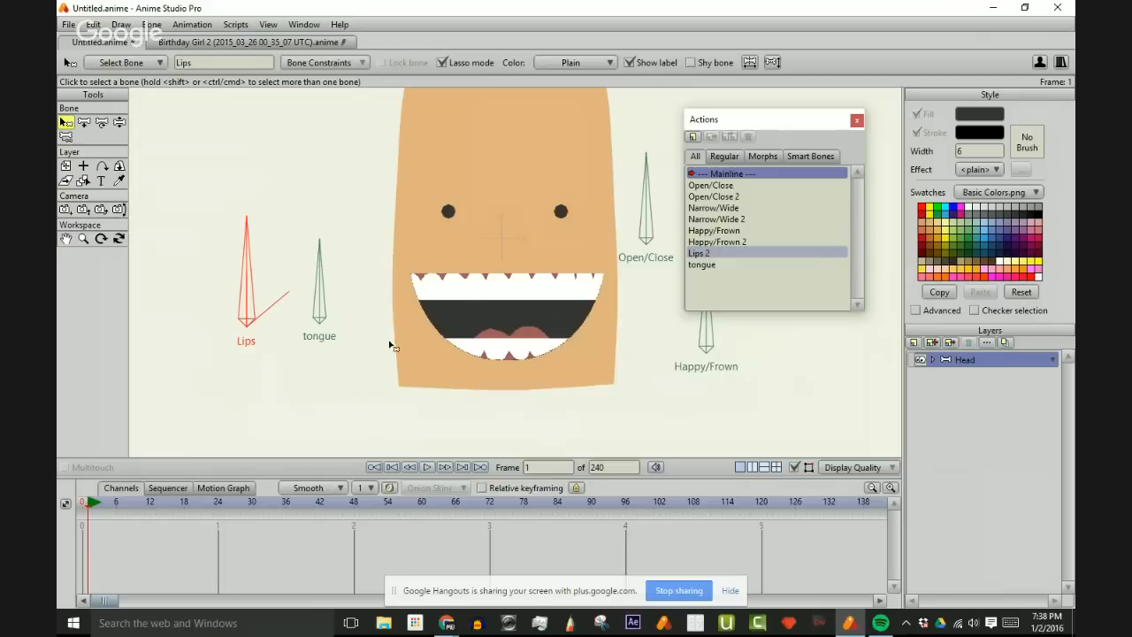
- Reopen the Lips 2 action and move its frame 24 bone keyframes to frame 1
{"action": "double_click", "coordinate": [715, 254]}
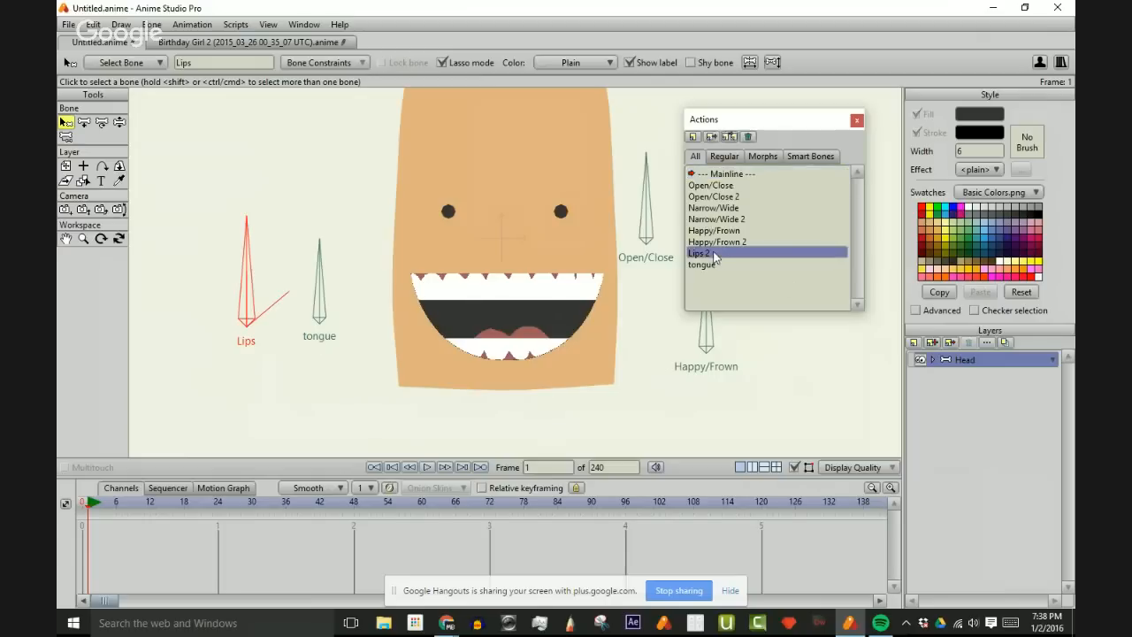
{"action": "left_click_drag", "start_coordinate": [86, 506], "coordinate": [76, 557]}
{"action": "left_click_drag", "start_coordinate": [84, 505], "coordinate": [89, 507]}
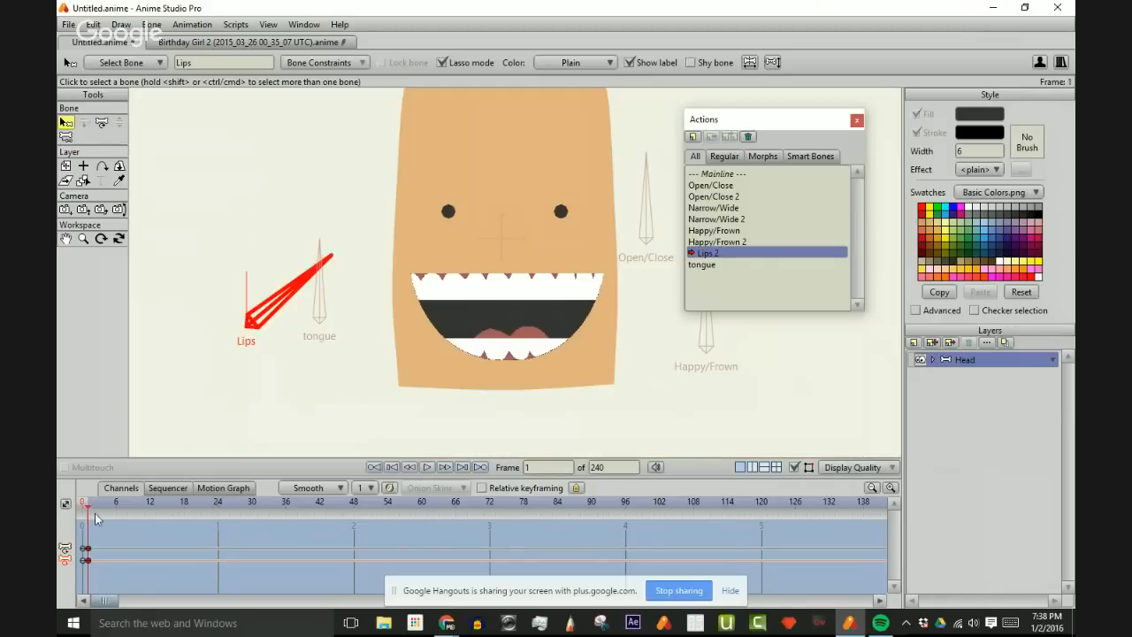
- On the Mouth shape layer, move the lower middle point up onto the upper edge at frame 1 to close the mouth into a line
{"action": "left_click", "coordinate": [933, 360]}
{"action": "left_click", "coordinate": [982, 378]}
{"action": "left_click", "coordinate": [945, 376]}
{"action": "left_click", "coordinate": [990, 437]}
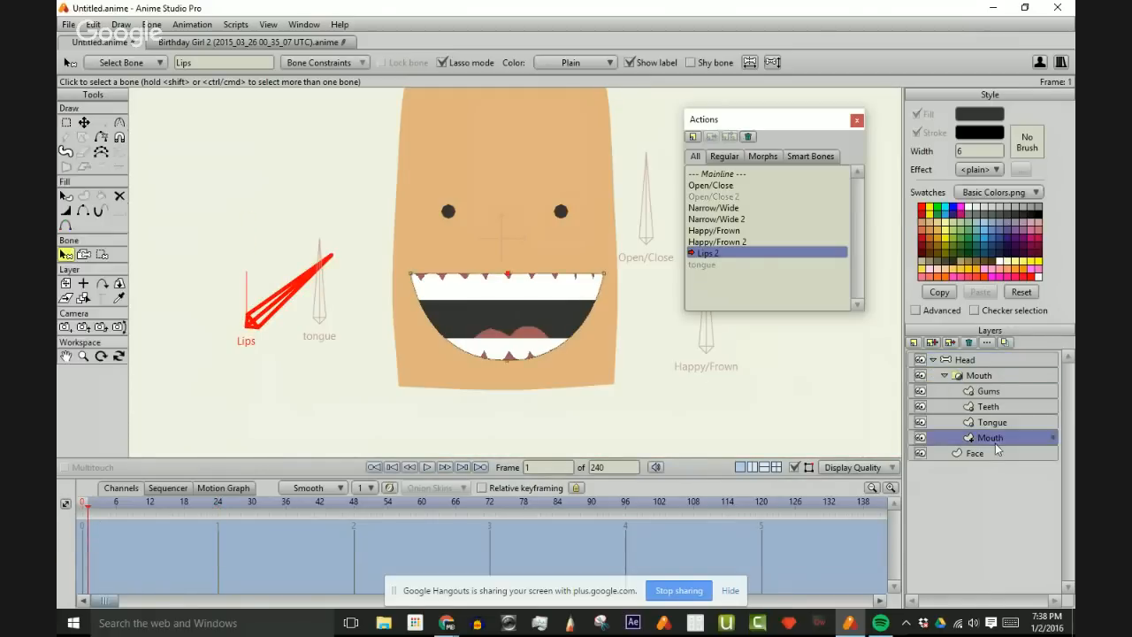
{"action": "scroll", "coordinate": [511, 371], "scroll_direction": "up", "scroll_amount": 3}
{"action": "left_click", "coordinate": [505, 344]}
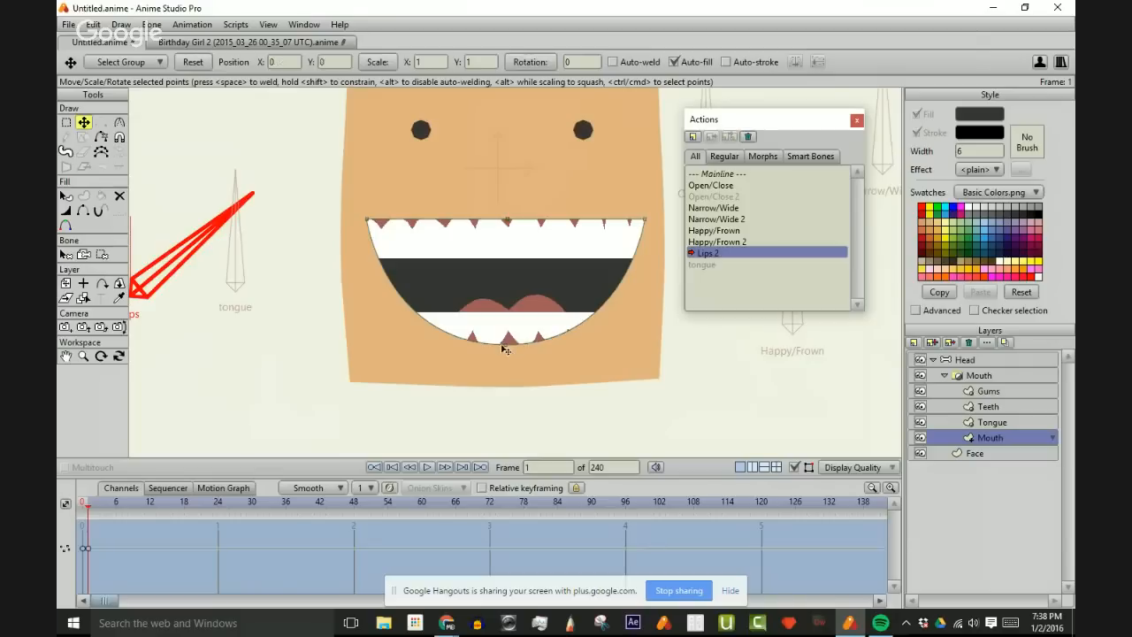
{"action": "left_click_drag", "start_coordinate": [509, 347], "coordinate": [506, 221]}
- Look over the closed mouth line, and switch from the Lips 2 action back to the Mainline
{"action": "scroll", "coordinate": [519, 251], "scroll_direction": "down", "scroll_amount": 2}
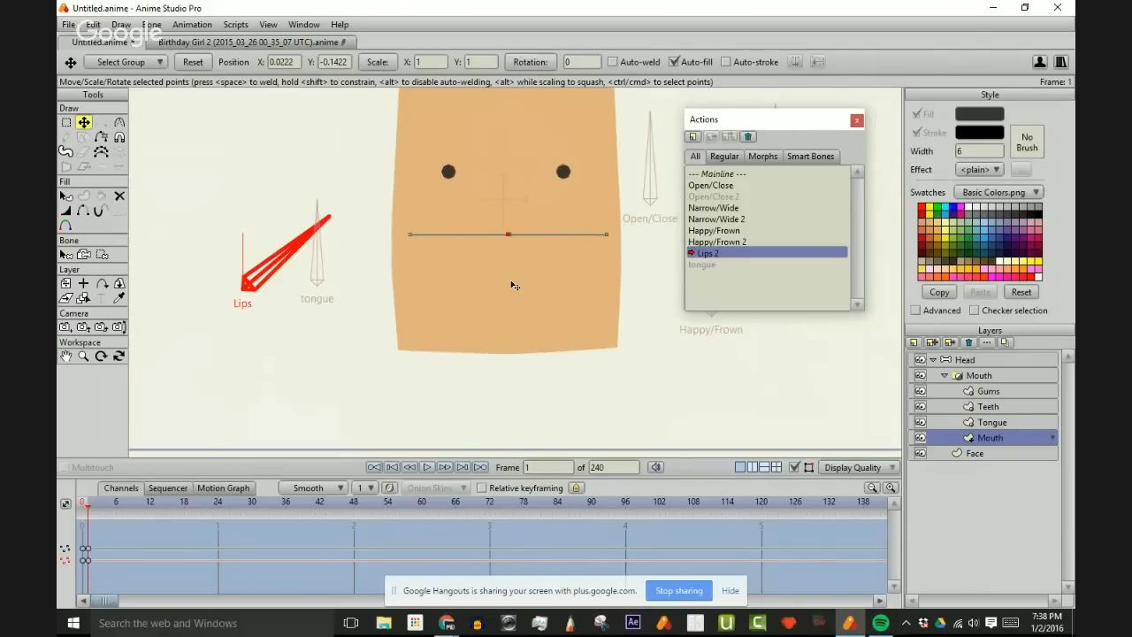
{"action": "scroll", "coordinate": [509, 300], "scroll_direction": "down", "scroll_amount": 1}
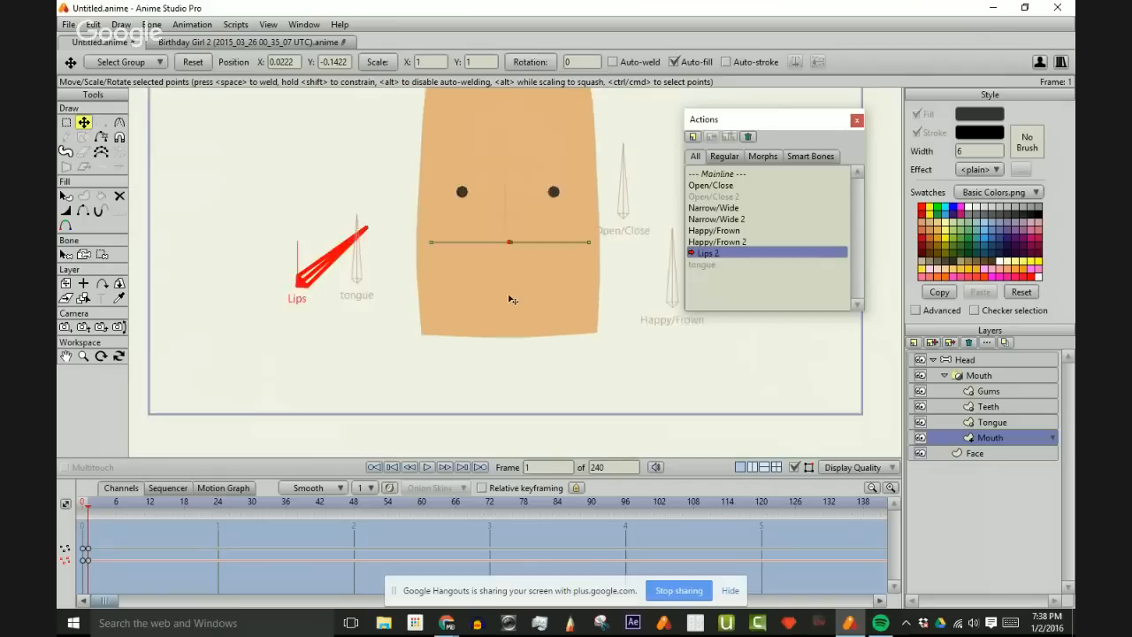
{"action": "scroll", "coordinate": [510, 230], "scroll_direction": "up", "scroll_amount": 1}
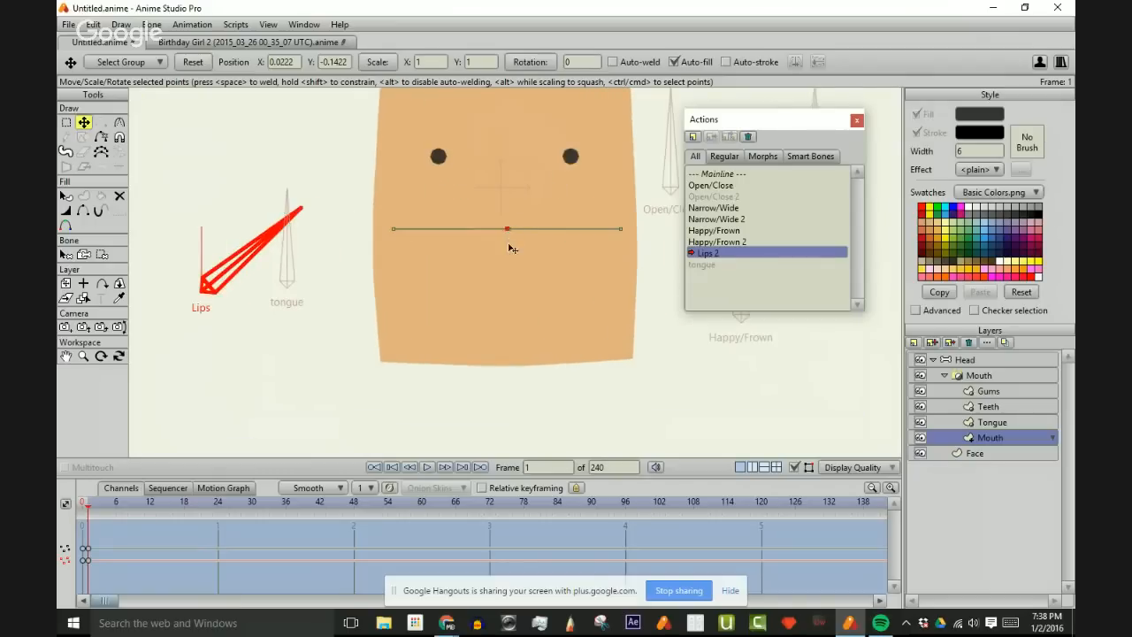
{"action": "scroll", "coordinate": [511, 248], "scroll_direction": "down", "scroll_amount": 1}
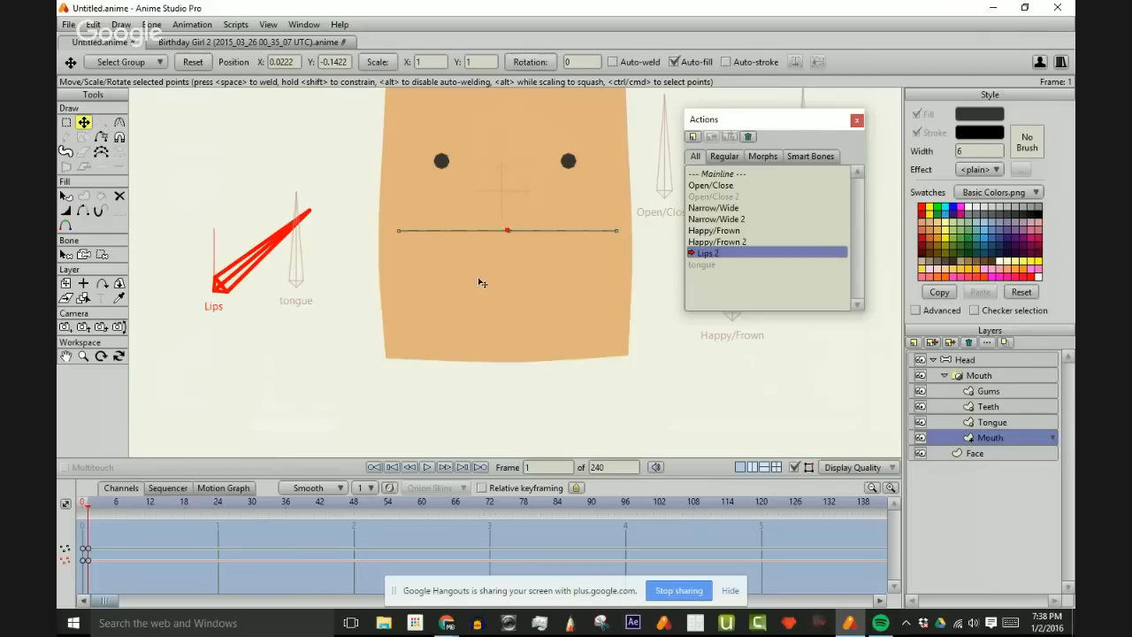
{"action": "scroll", "coordinate": [478, 282], "scroll_direction": "down", "scroll_amount": 2}
{"action": "left_click_drag", "start_coordinate": [480, 283], "coordinate": [463, 334]}
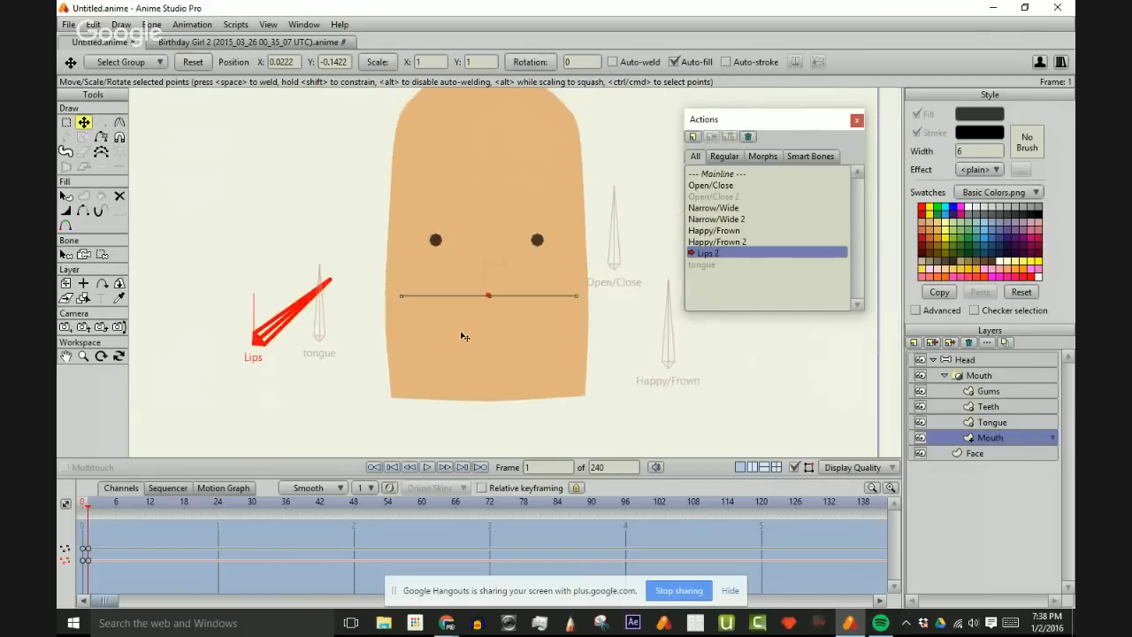
{"action": "scroll", "coordinate": [462, 332], "scroll_direction": "up", "scroll_amount": 1}
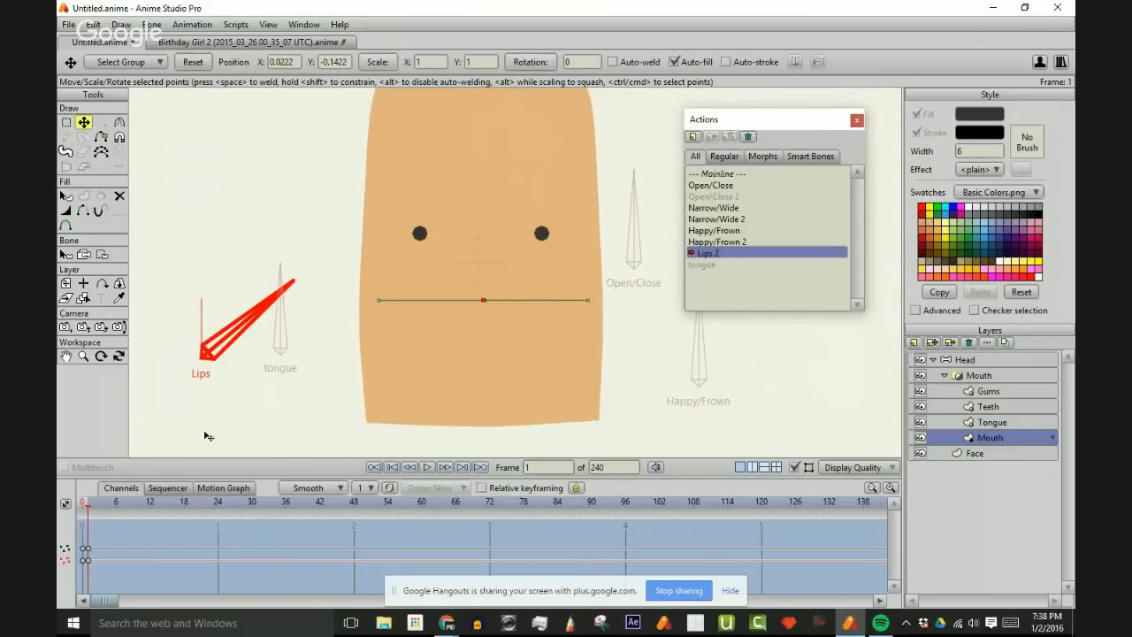
{"action": "left_click", "coordinate": [85, 508]}
{"action": "left_click", "coordinate": [749, 174]}
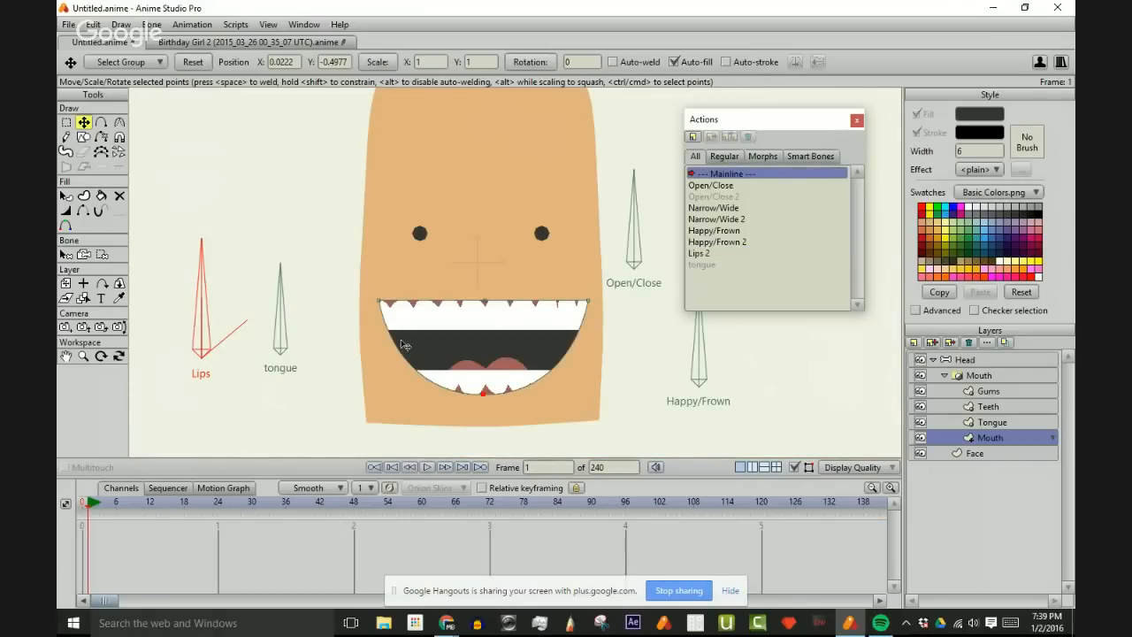
- Open the tongue action at frame 24 and make the Tongue layer active
{"action": "key", "text": "b"}
{"action": "left_click", "coordinate": [714, 263]}
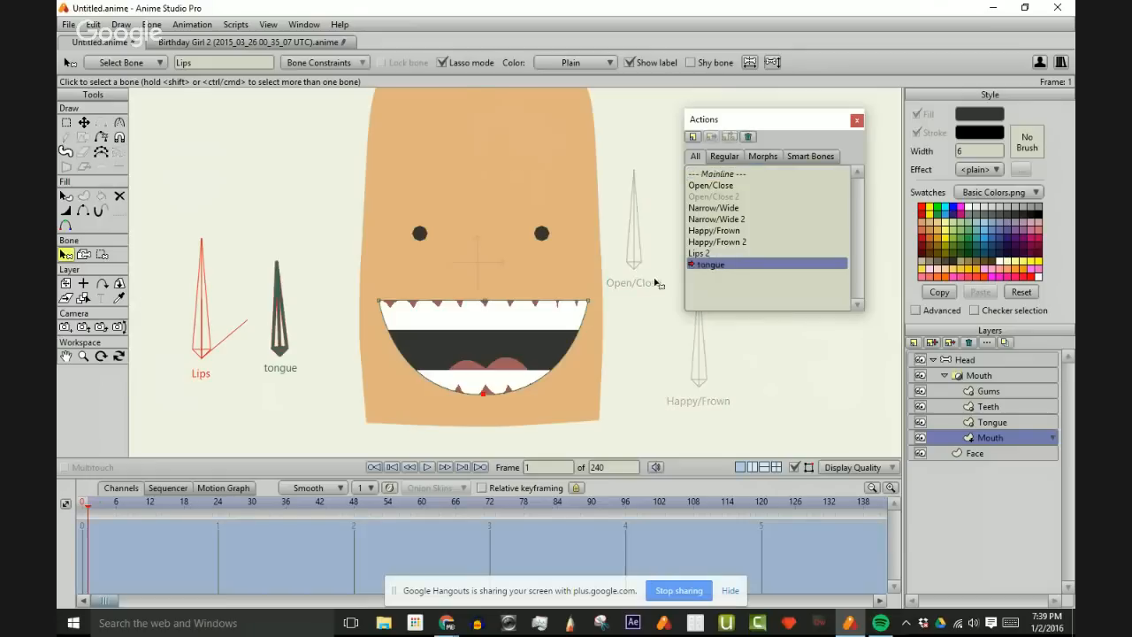
{"action": "left_click_drag", "start_coordinate": [88, 506], "coordinate": [219, 507]}
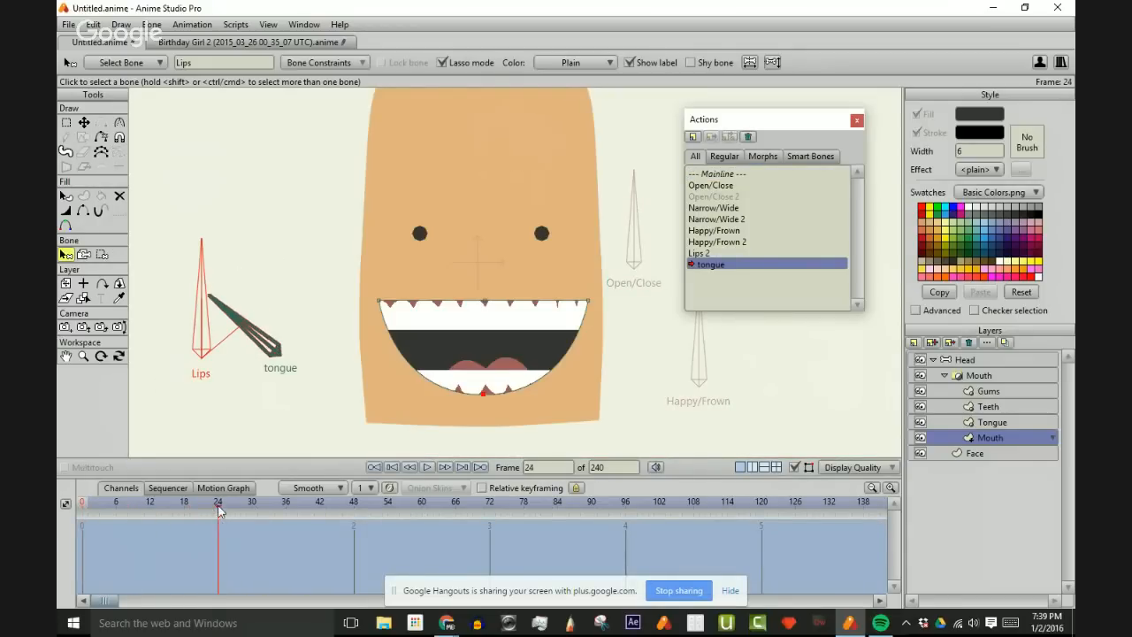
{"action": "scroll", "coordinate": [493, 160], "scroll_direction": "up", "scroll_amount": 3}
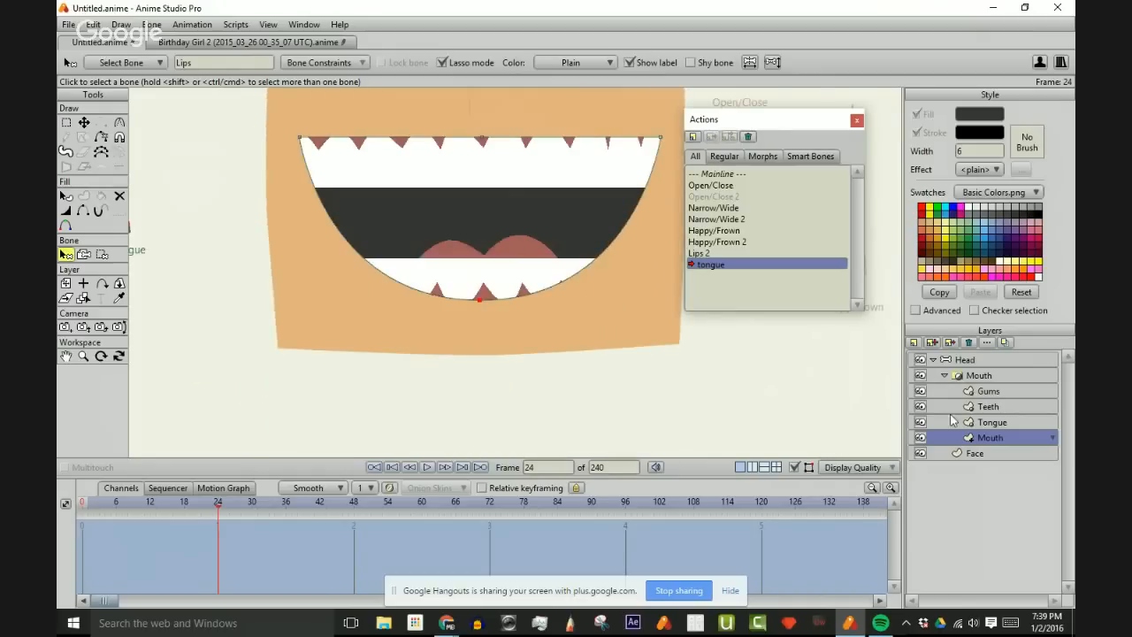
{"action": "right_click", "coordinate": [526, 252], "text": "alt"}
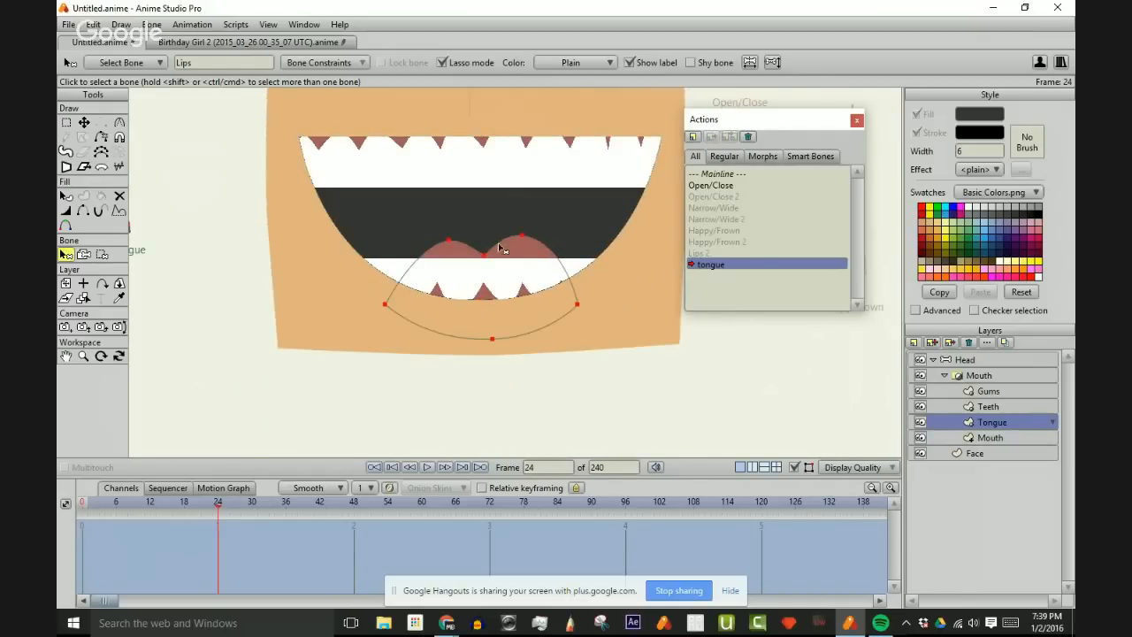
- Raise the tongue's middle point above its two humps at frame 24 and round its curvature into a single tip
{"action": "scroll", "coordinate": [480, 244], "scroll_direction": "down", "scroll_amount": 1}
{"action": "left_click_drag", "start_coordinate": [494, 254], "coordinate": [745, 241]}
{"action": "key", "text": "t"}
{"action": "key", "text": "c"}
{"action": "left_click_drag", "start_coordinate": [484, 227], "coordinate": [575, 232]}
{"action": "key", "text": "t"}
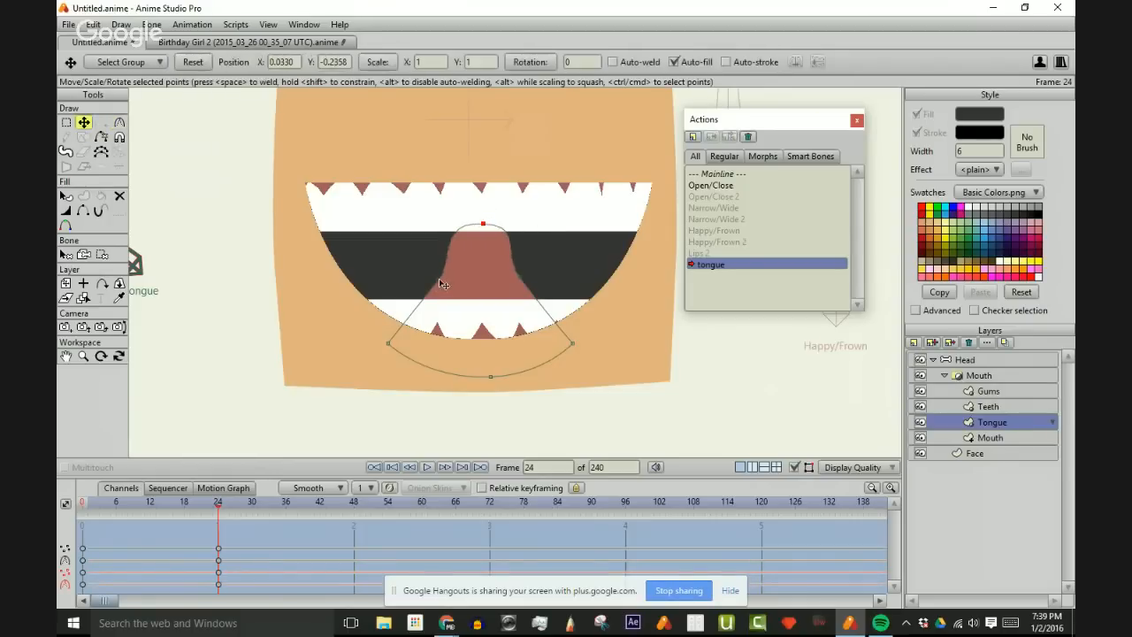
- Nudge the tongue's two side points outward and adjust the tip point's curvature to about 0.37
{"action": "left_click_drag", "start_coordinate": [440, 282], "coordinate": [427, 279]}
{"action": "left_click_drag", "start_coordinate": [519, 276], "coordinate": [527, 276]}
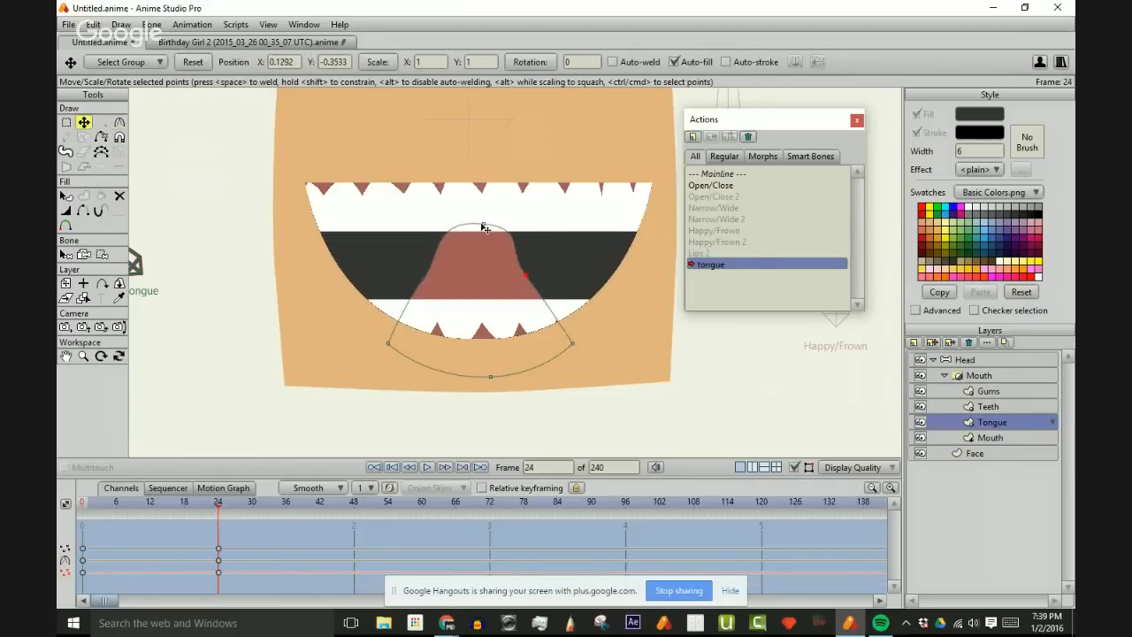
{"action": "key", "text": "c"}
{"action": "left_click_drag", "start_coordinate": [485, 227], "coordinate": [303, 240]}
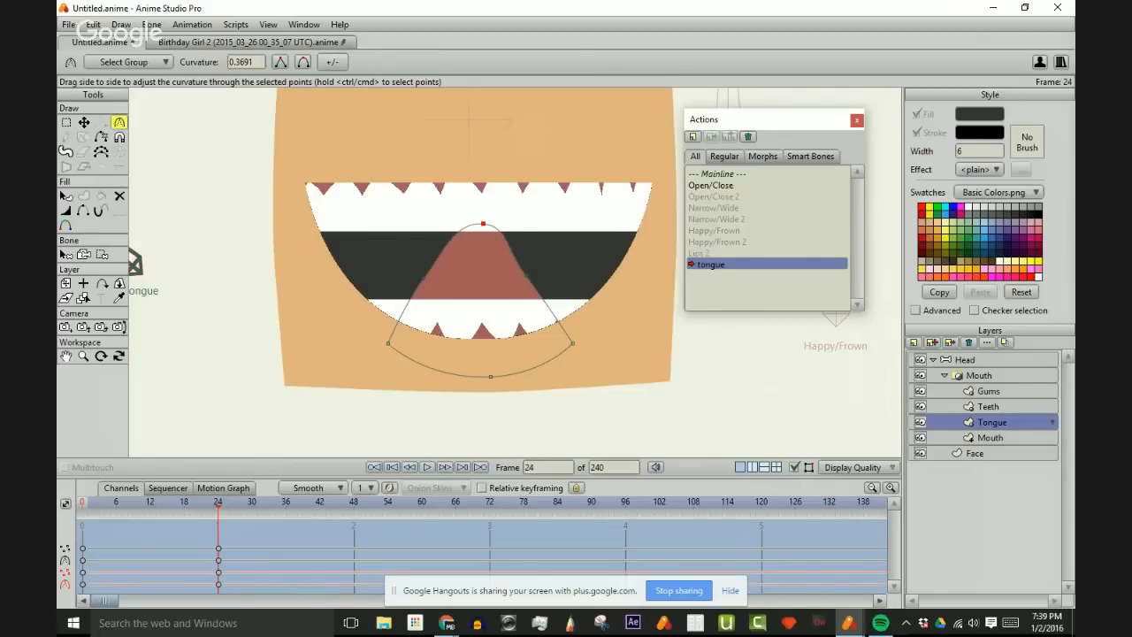
- Render frame 24 to preview the raised tongue, and return to the Mainline
{"action": "key", "text": "ctrl+r"}
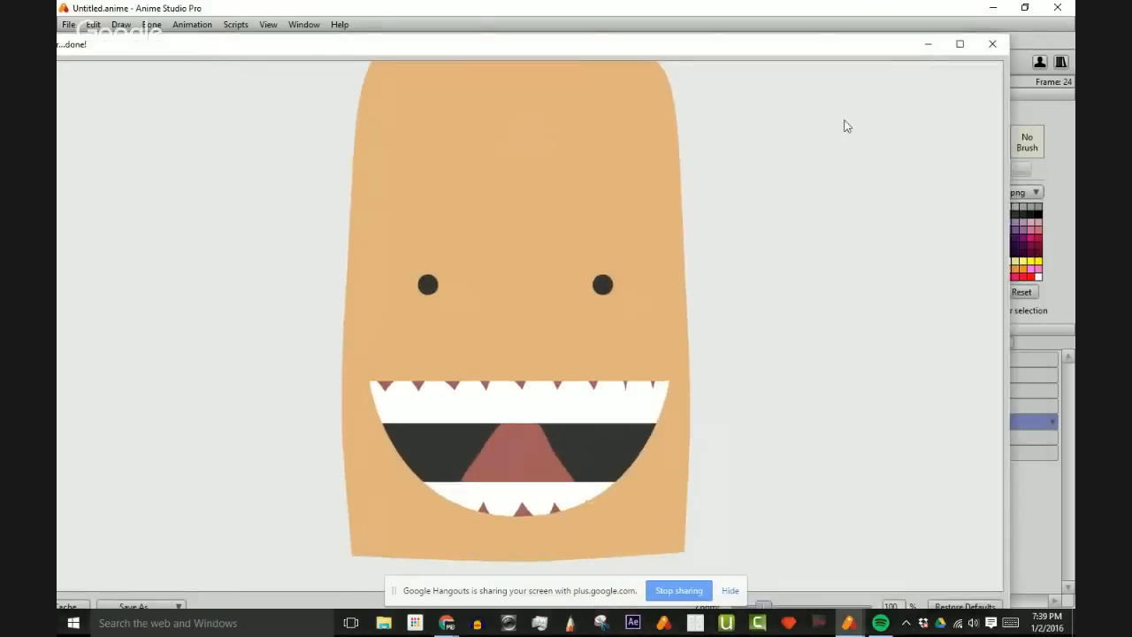
{"action": "left_click", "coordinate": [993, 44]}
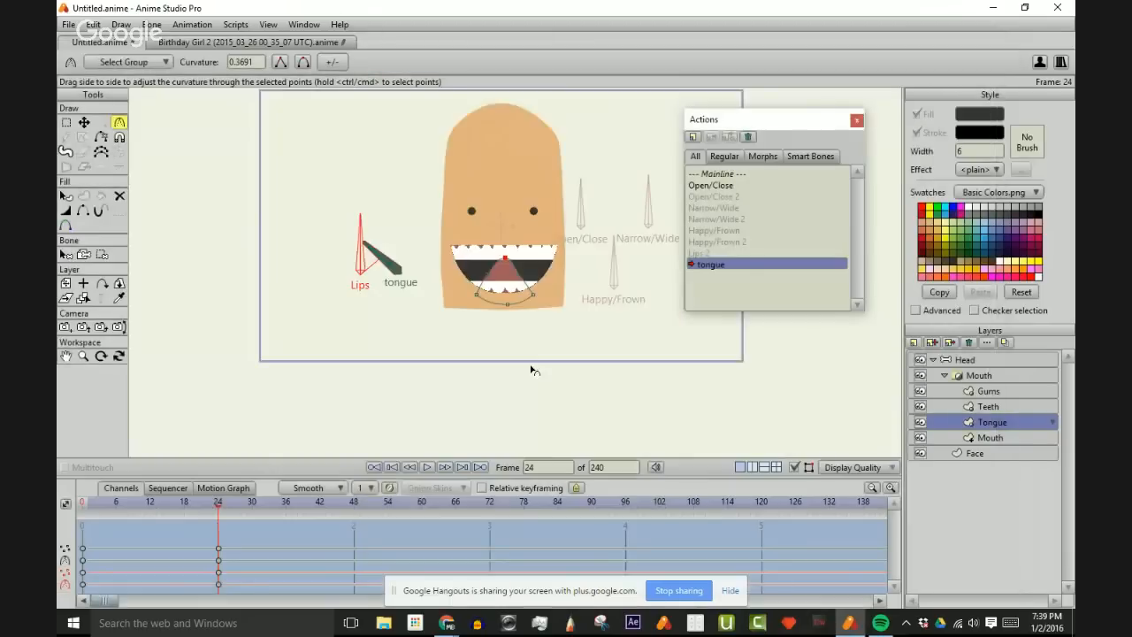
{"action": "left_click", "coordinate": [733, 173]}
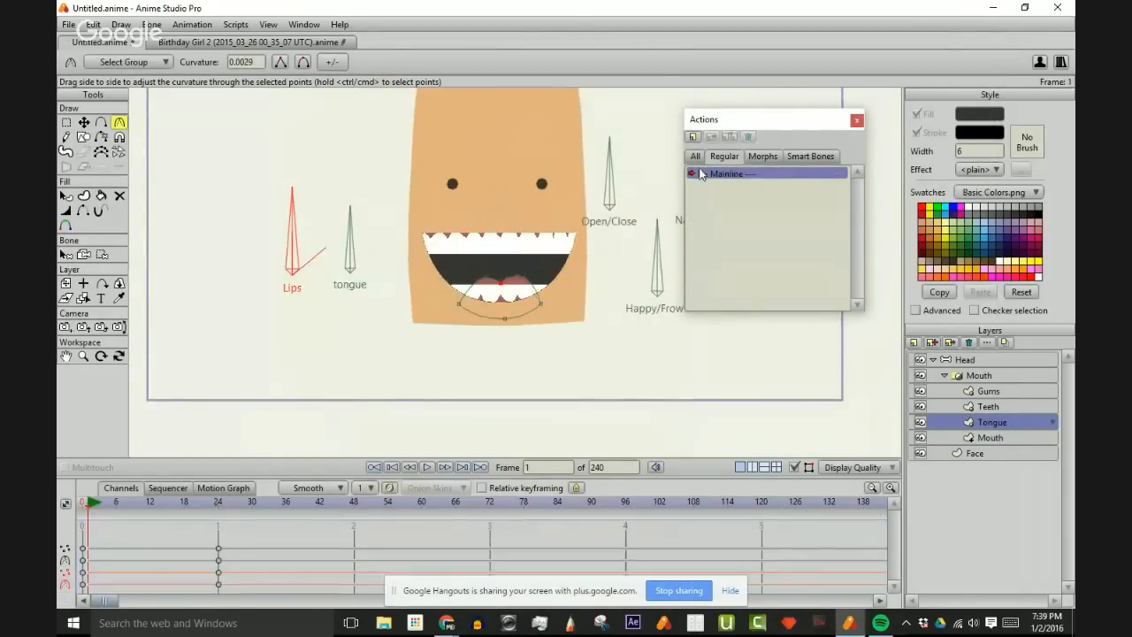
- Cancel creating a new action, select the Head bone layer, and check its full list of actions
{"action": "left_click", "coordinate": [693, 137]}
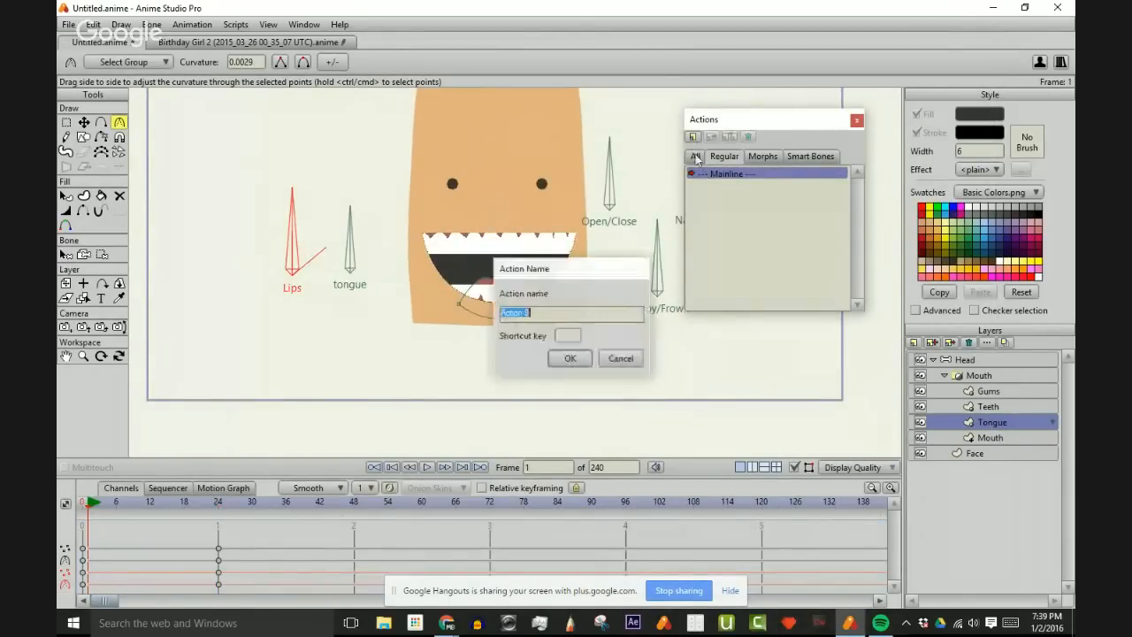
{"action": "left_click", "coordinate": [616, 359]}
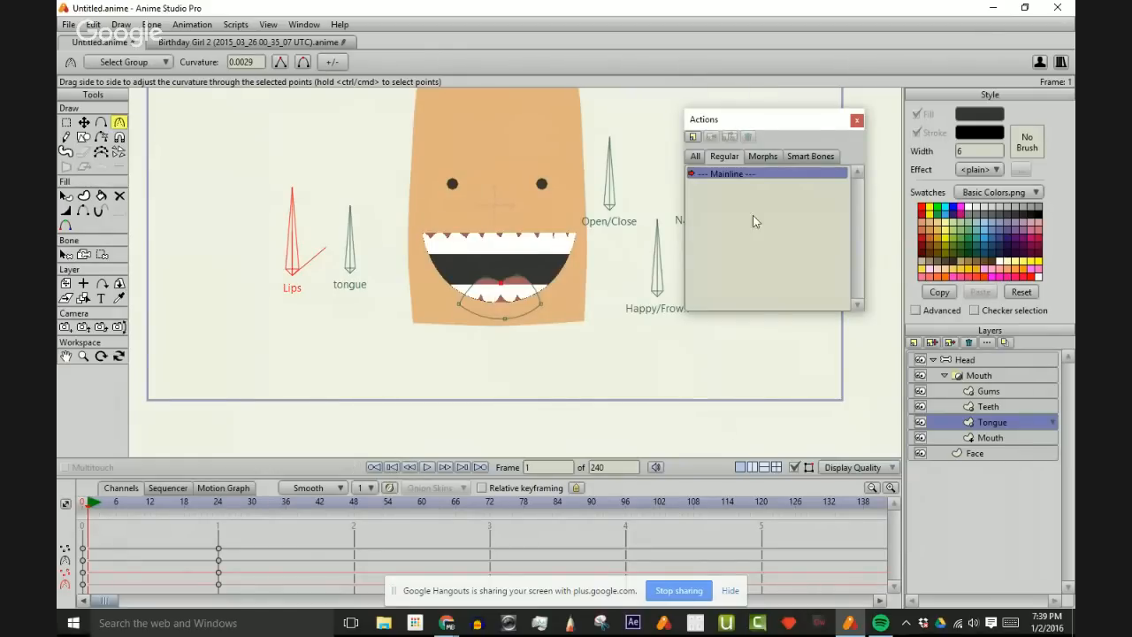
{"action": "left_click", "coordinate": [980, 360]}
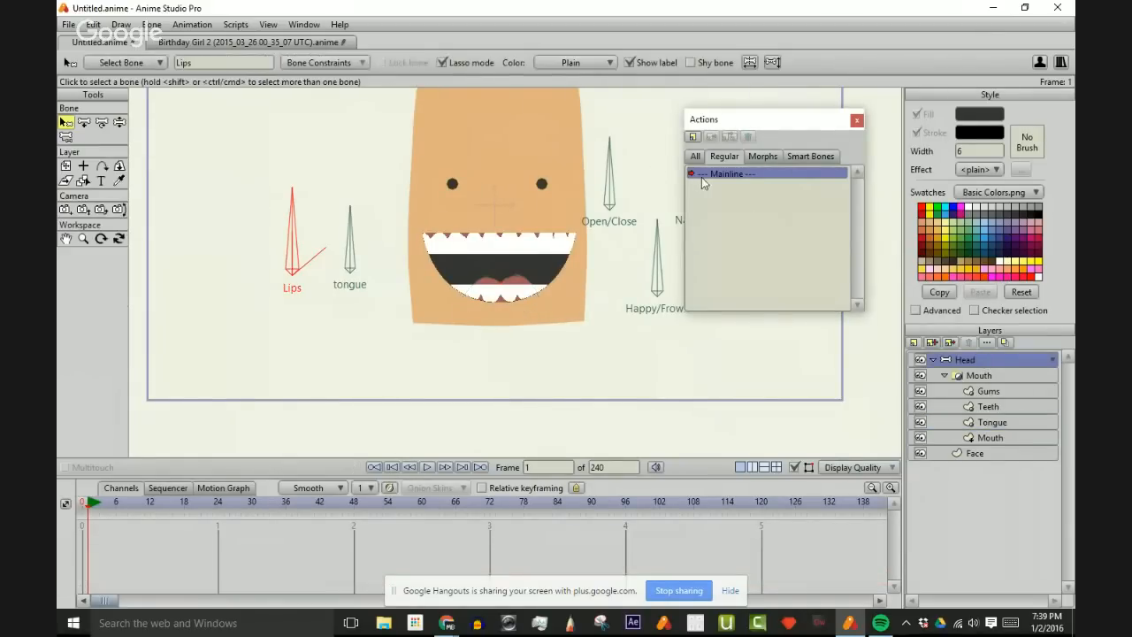
{"action": "left_click", "coordinate": [695, 156]}
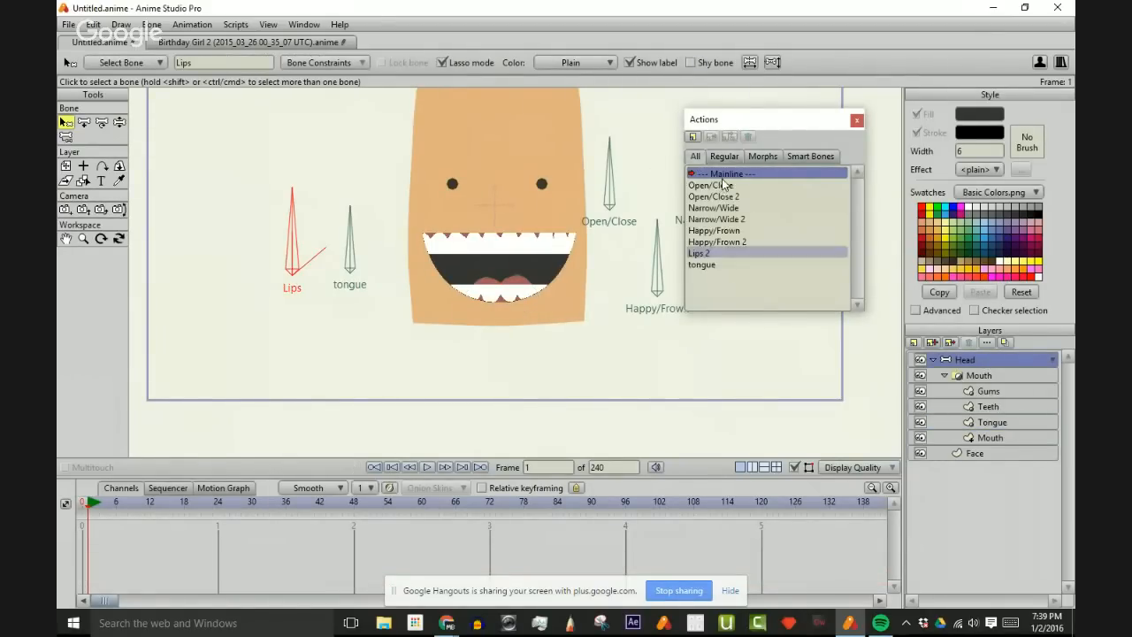
{"action": "left_click", "coordinate": [856, 119]}
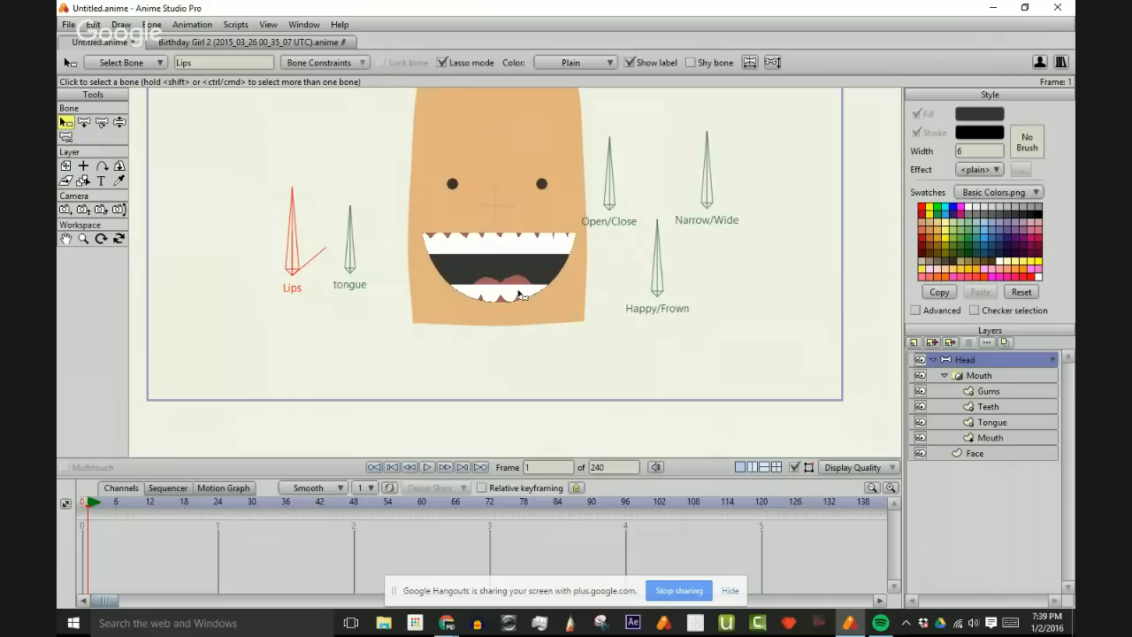
- Go to frame 0 and test the Lips bone with Manipulate Bones
{"action": "scroll", "coordinate": [619, 311], "scroll_direction": "up", "scroll_amount": 1}
{"action": "left_click_drag", "start_coordinate": [608, 237], "coordinate": [602, 306]}
{"action": "key", "text": "z"}
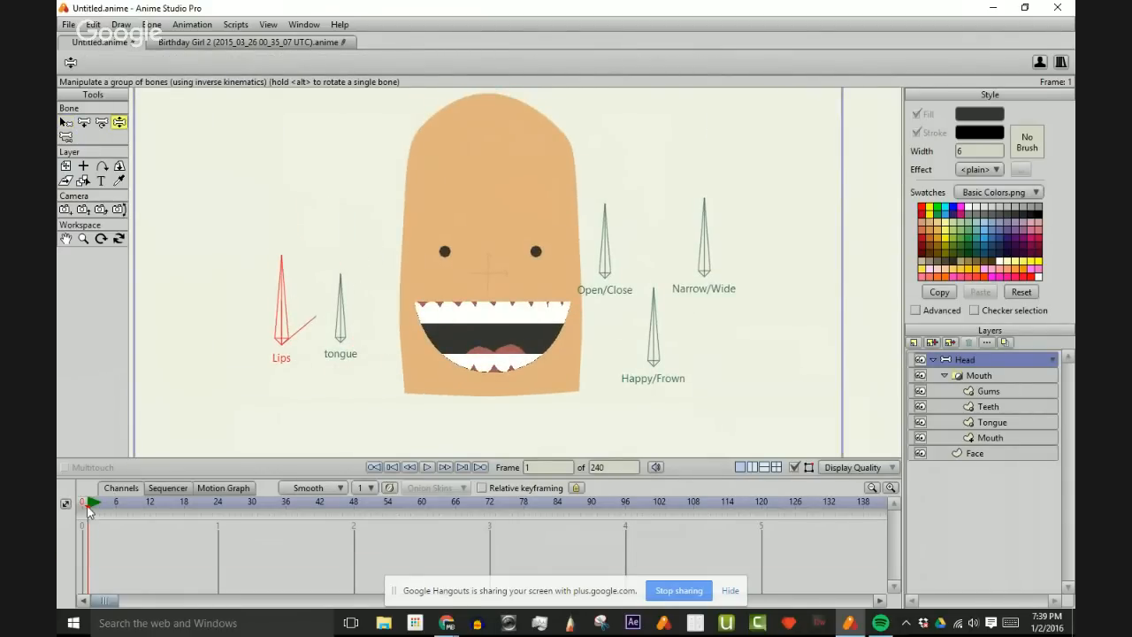
{"action": "left_click", "coordinate": [83, 503]}
{"action": "left_click_drag", "start_coordinate": [304, 324], "coordinate": [324, 343]}
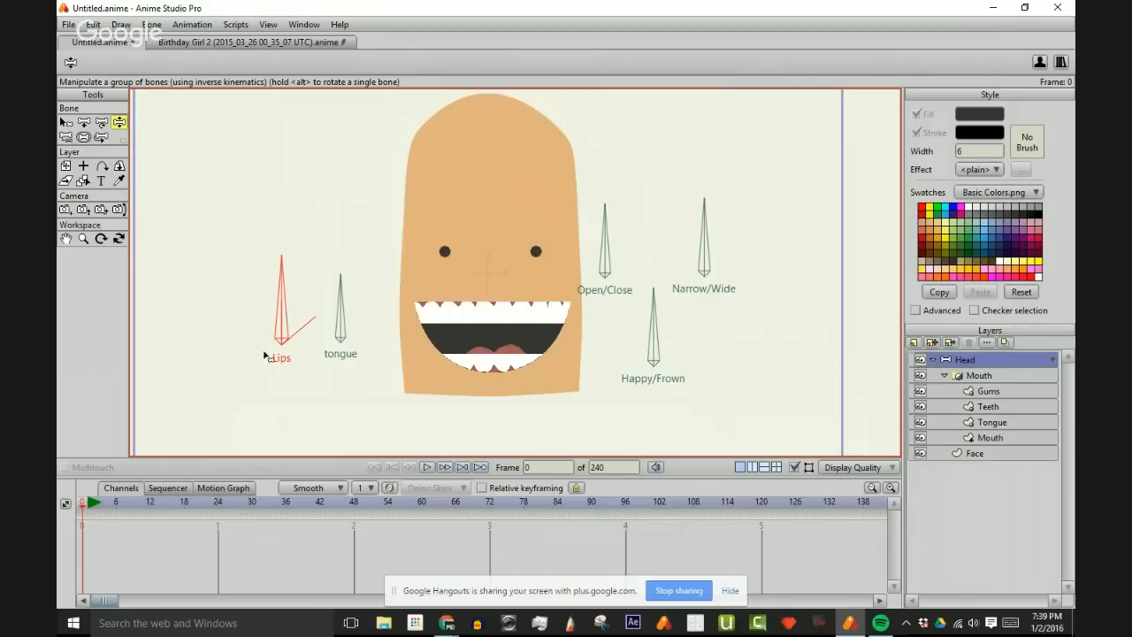
- Inspect the Lips 2 action at frames 1 and 0, and return to the Mainline
{"action": "key", "text": "b"}
{"action": "key", "text": "ctrl+shift+a"}
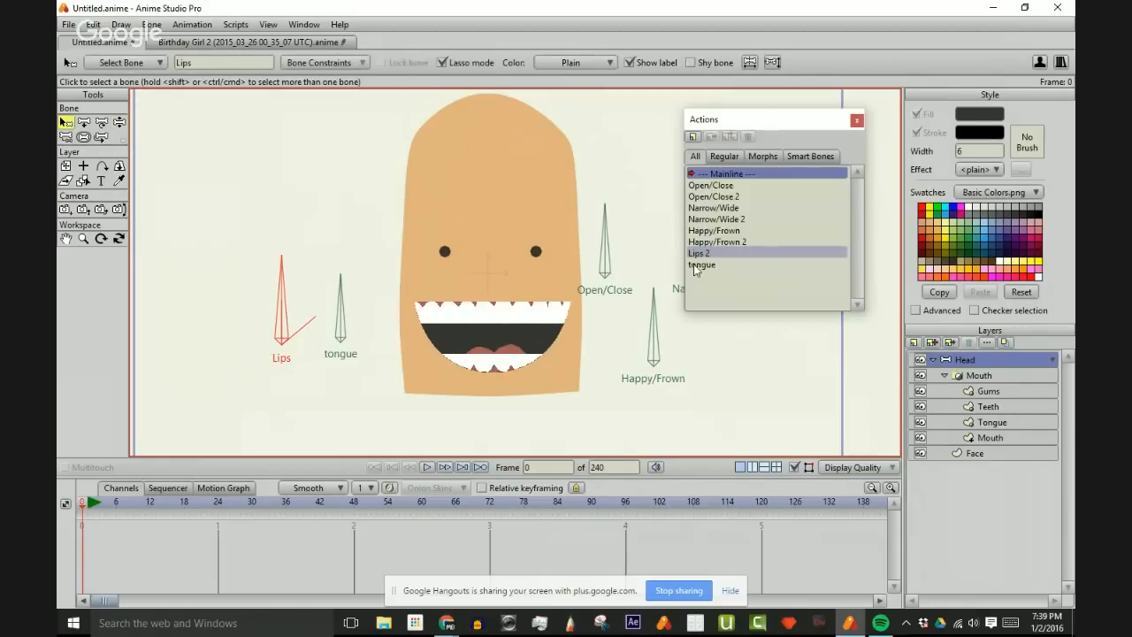
{"action": "double_click", "coordinate": [717, 254]}
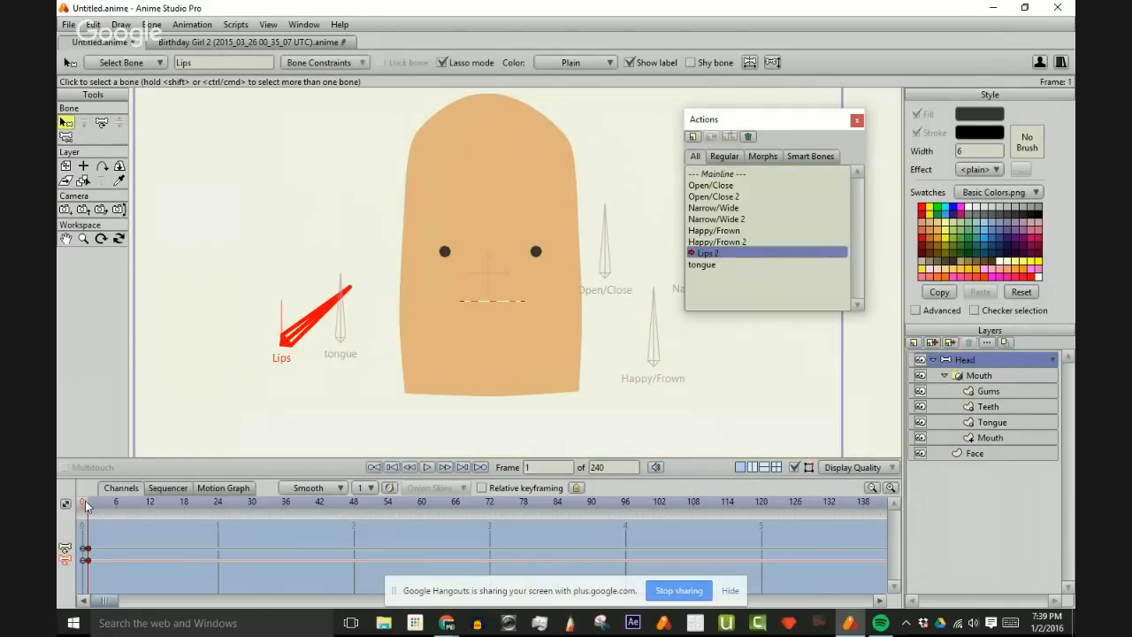
{"action": "left_click", "coordinate": [84, 503]}
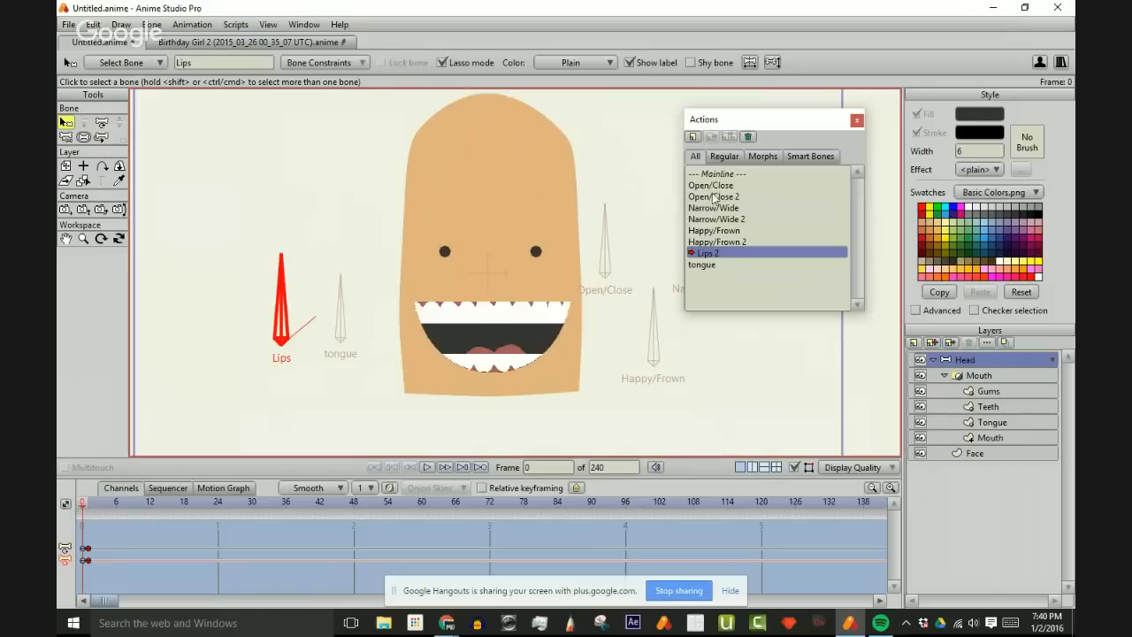
{"action": "double_click", "coordinate": [810, 174]}
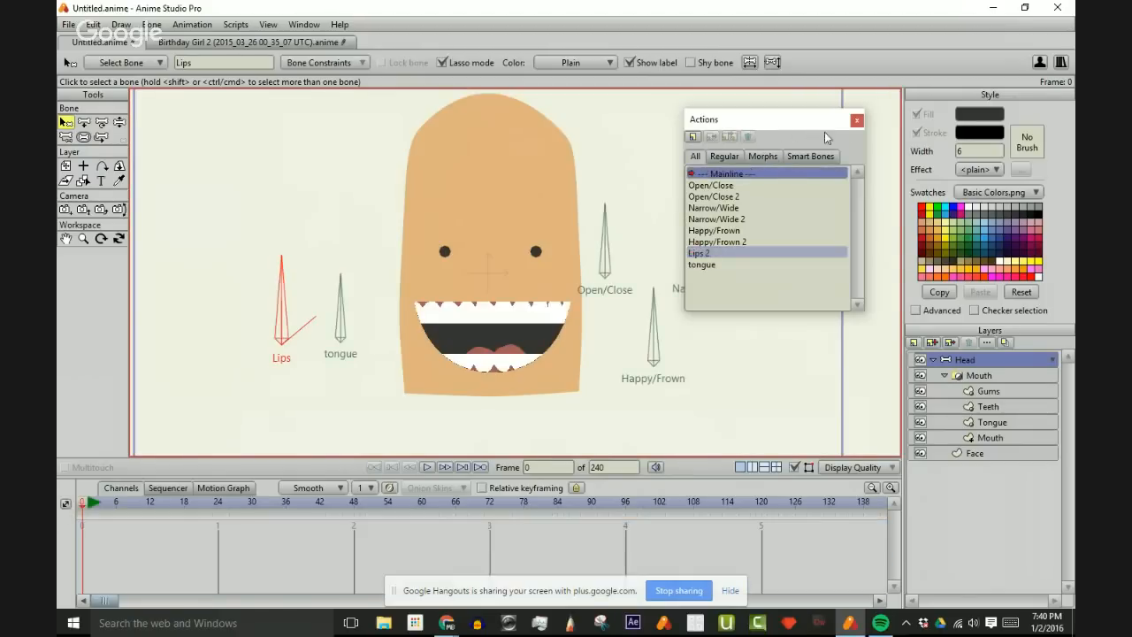
- Test the Lips and tongue bones with Manipulate Bones at frame 0, and check the bones' parenting
{"action": "left_click", "coordinate": [856, 120]}
{"action": "key", "text": "z"}
{"action": "mouse_move", "coordinate": [282, 274]}
{"action": "left_mouse_down"}
{"action": "mouse_move", "coordinate": [326, 289]}
{"action": "mouse_move", "coordinate": [274, 290]}
{"action": "left_mouse_up"}
{"action": "left_click", "coordinate": [66, 137]}
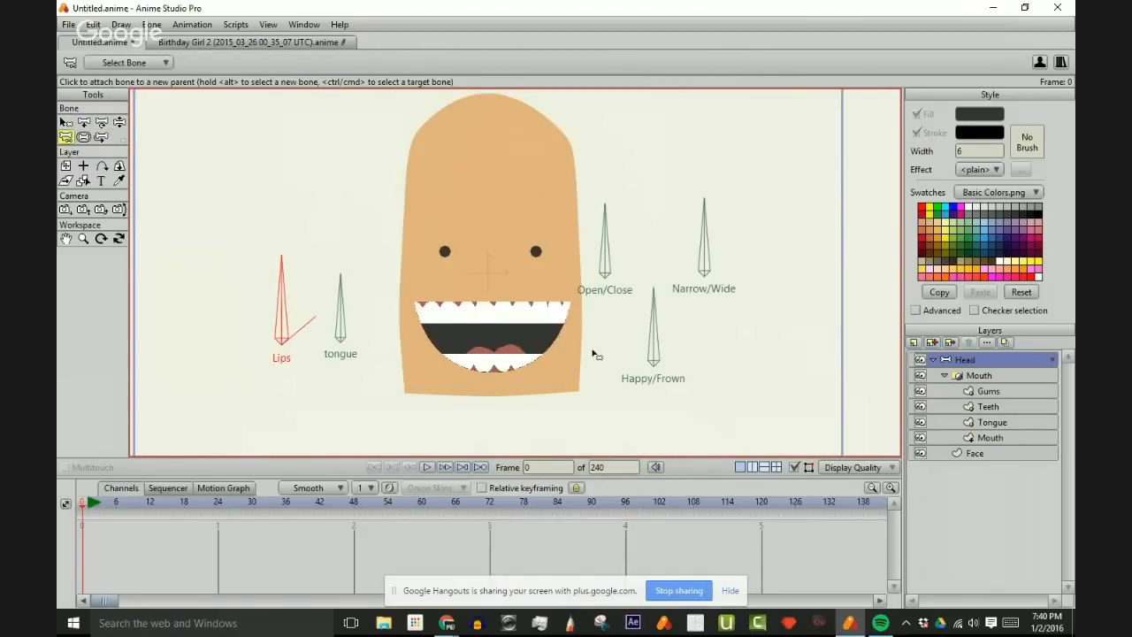
{"action": "key", "text": "z"}
{"action": "left_click_drag", "start_coordinate": [344, 298], "coordinate": [371, 300]}
{"action": "left_click", "coordinate": [292, 311]}
- Try moving the Lips bone away from the tongue bone at frame 0, and undo the bone and layer changes
{"action": "left_click_drag", "start_coordinate": [295, 316], "coordinate": [251, 294]}
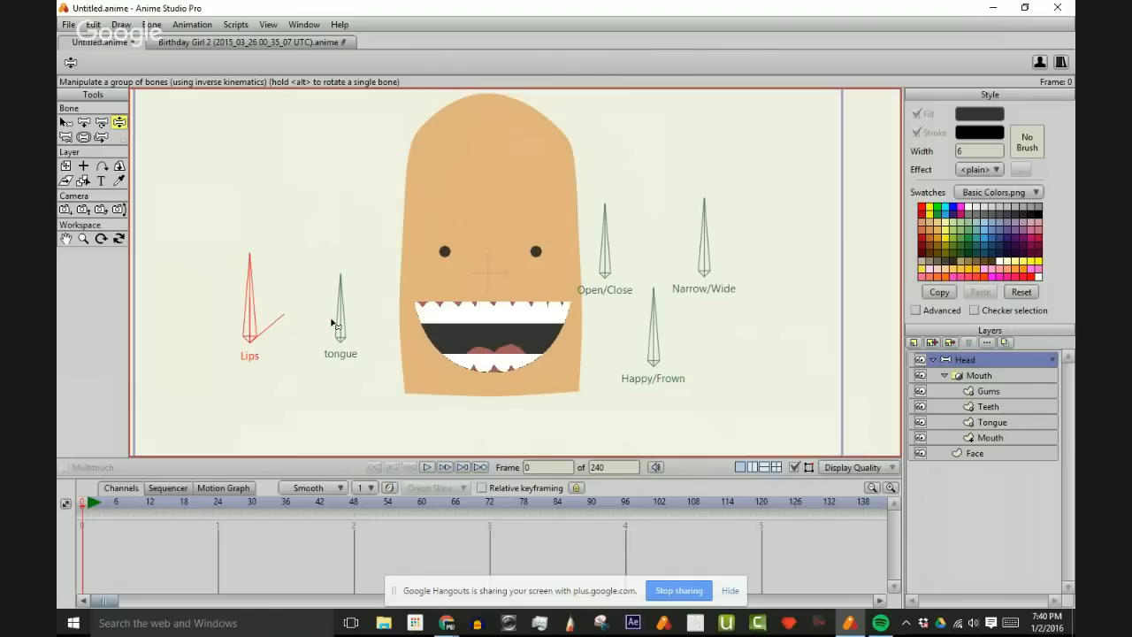
{"action": "key", "text": "ctrl+z"}
{"action": "key", "text": "m"}
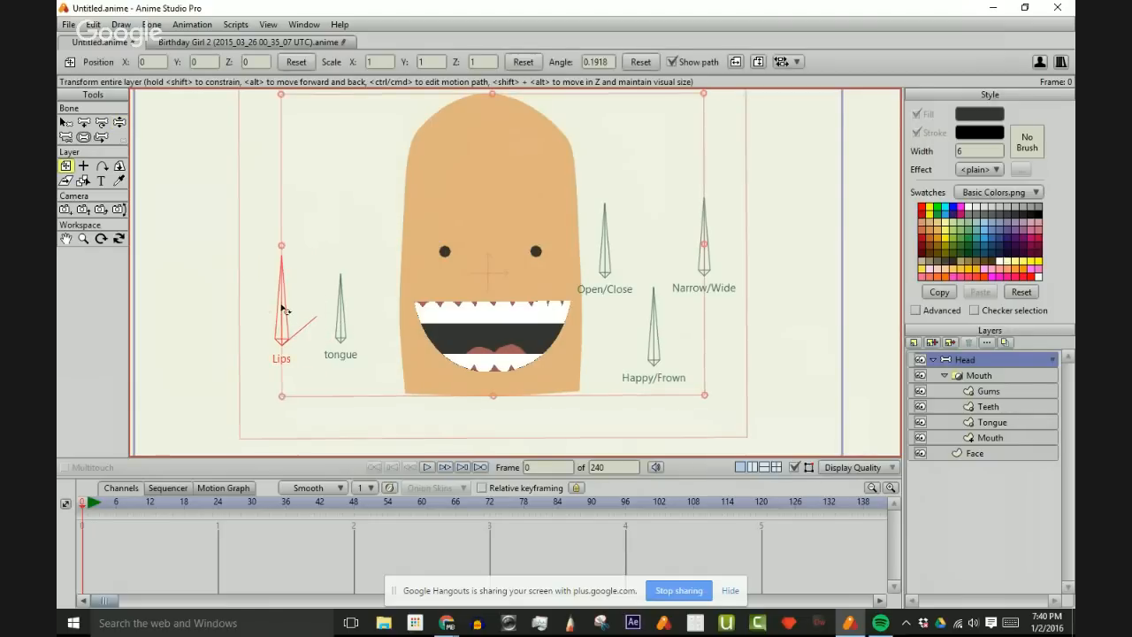
{"action": "key", "text": "ctrl+z"}
- Reopen the Lips 2 action at frame 0 and rename it as Lips
{"action": "key", "text": "ctrl+k"}
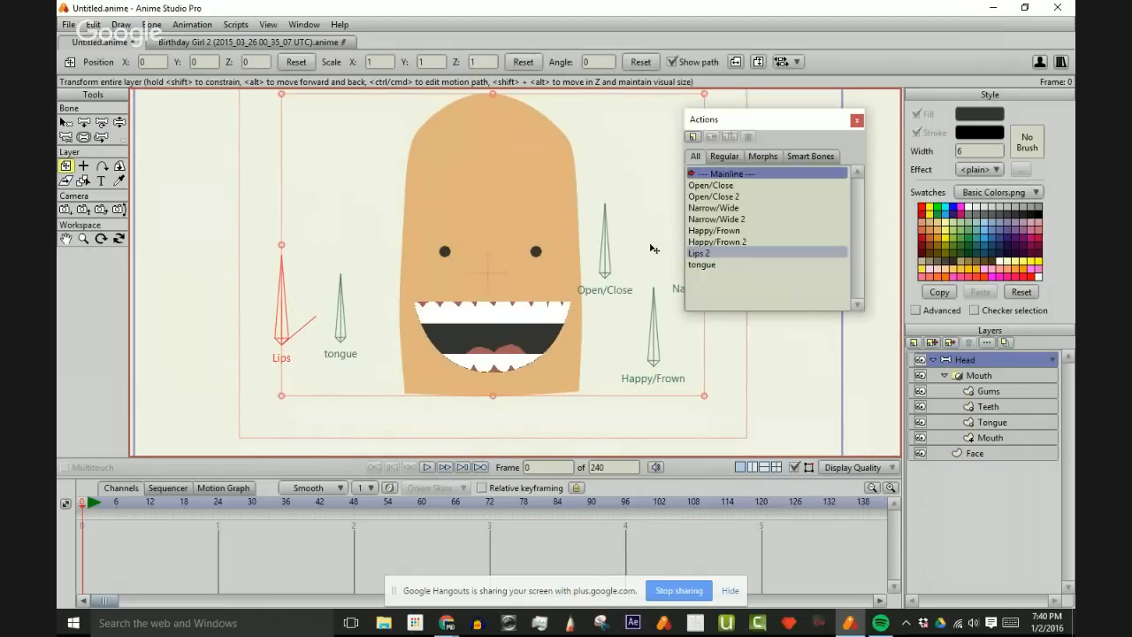
{"action": "double_click", "coordinate": [722, 254]}
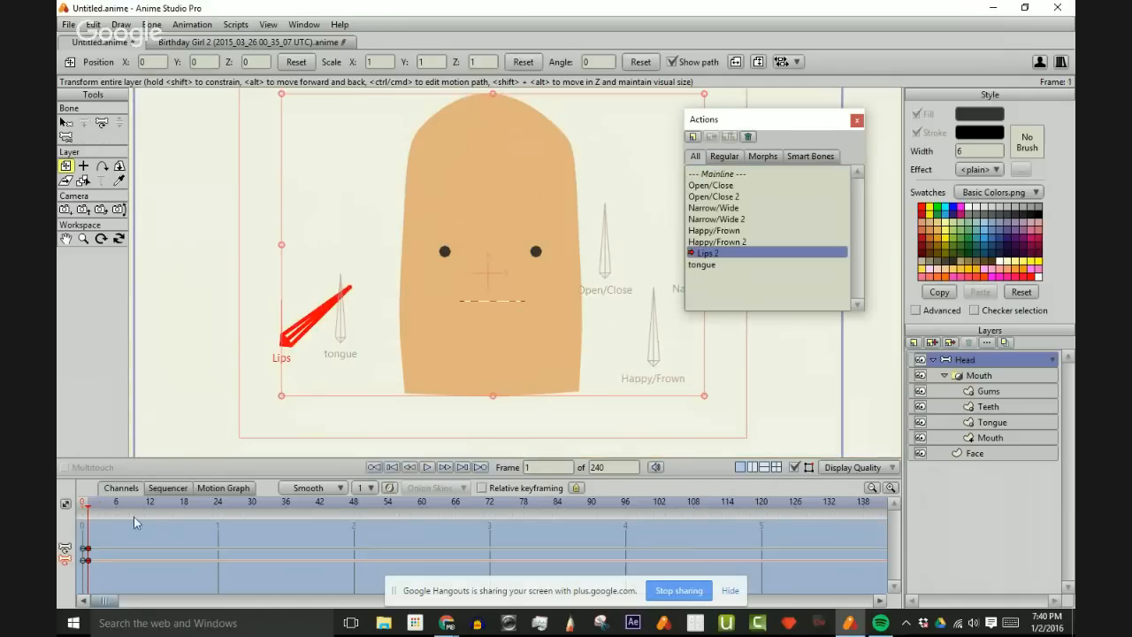
{"action": "left_click", "coordinate": [85, 506]}
{"action": "left_click_drag", "start_coordinate": [85, 506], "coordinate": [83, 508]}
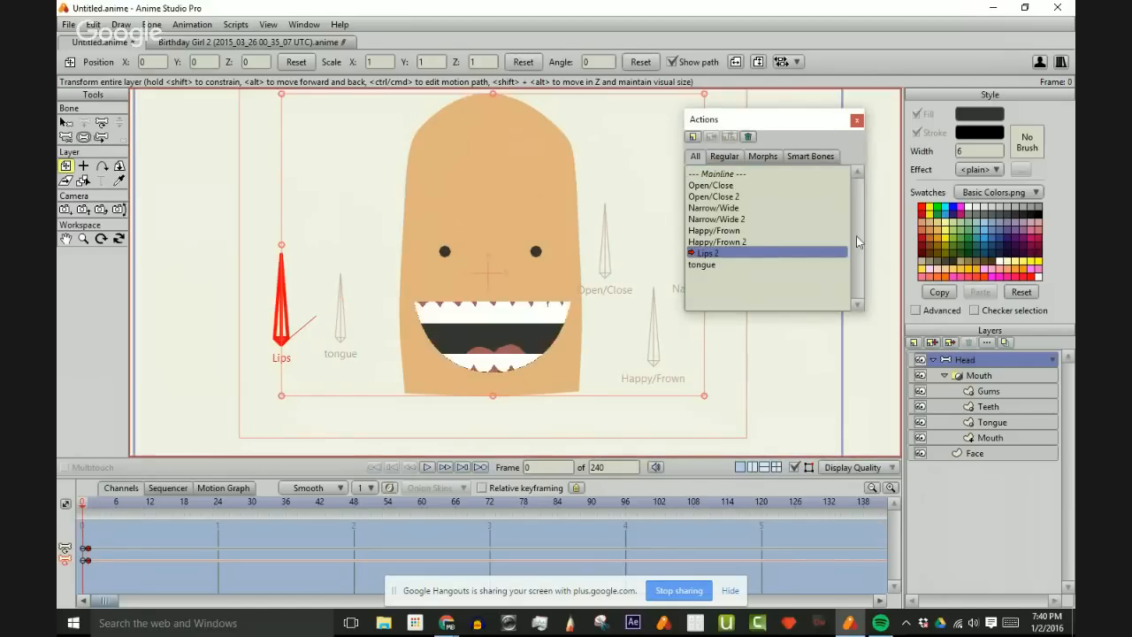
{"action": "right_click", "coordinate": [723, 257]}
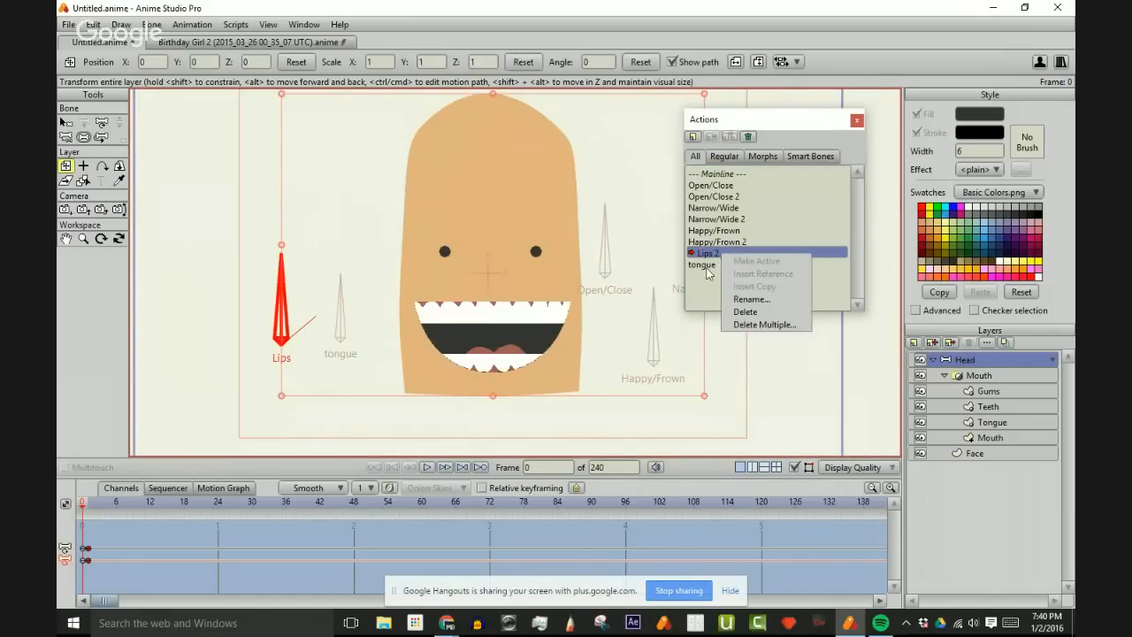
{"action": "left_click", "coordinate": [750, 299]}
{"action": "left_click", "coordinate": [552, 315]}
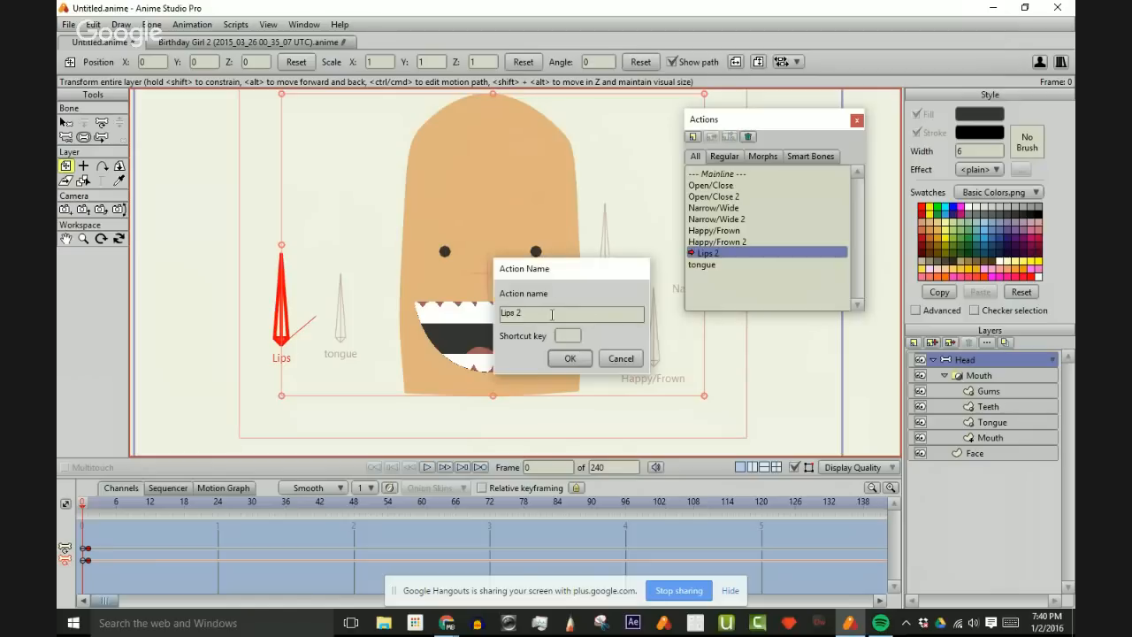
{"action": "left_click", "coordinate": [571, 359]}
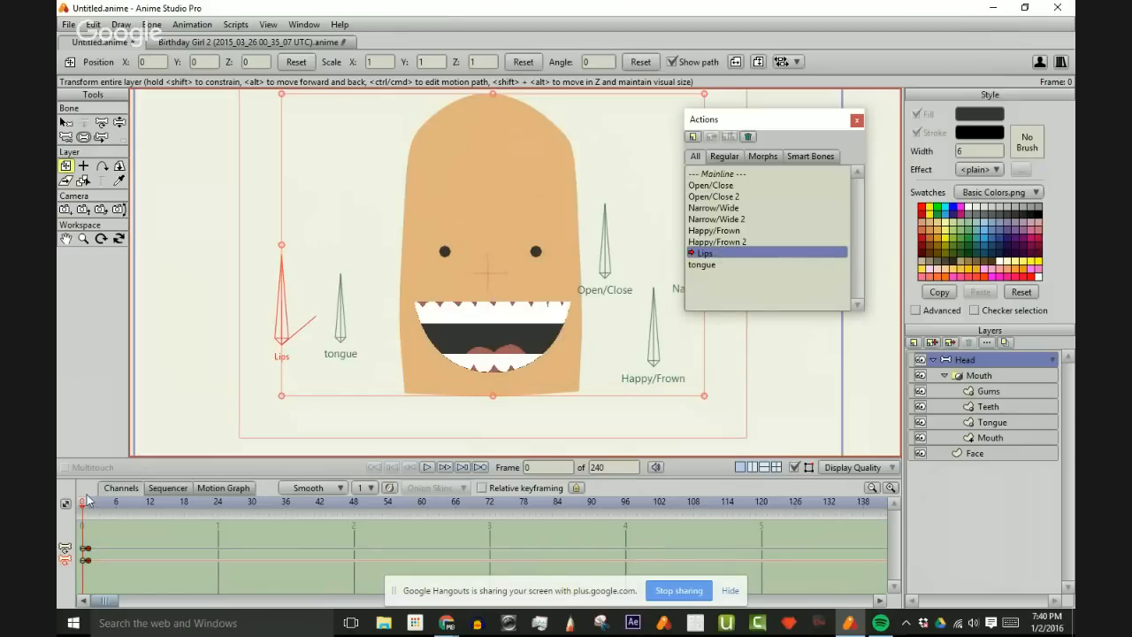
{"action": "left_click_drag", "start_coordinate": [85, 504], "coordinate": [79, 508]}
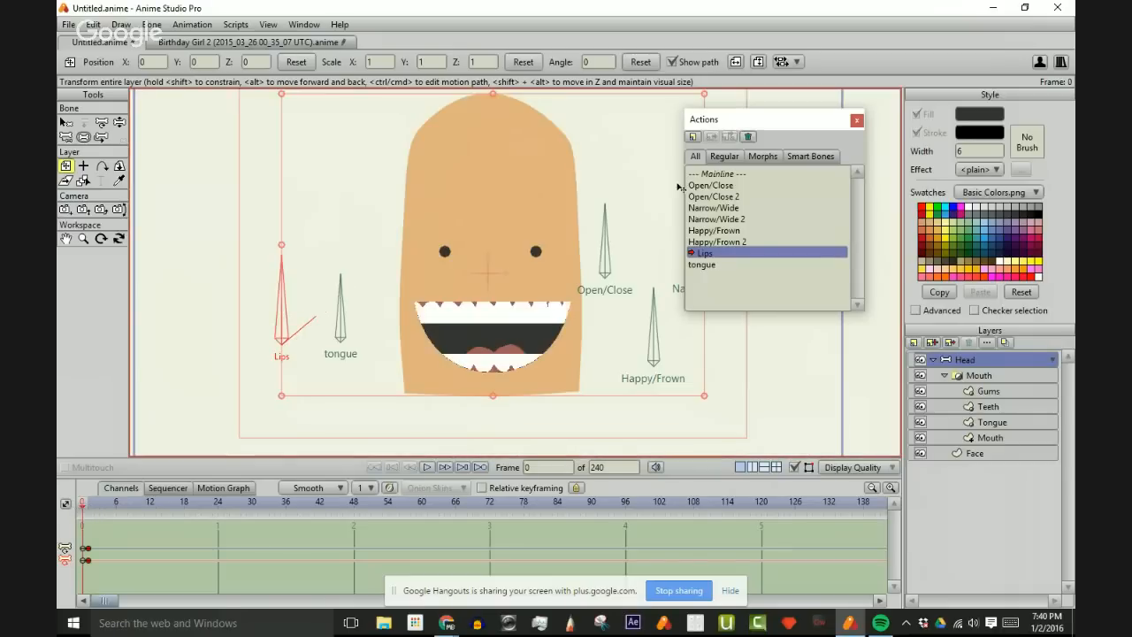
- Switch from the Lips action back to the Mainline and close the action list
{"action": "left_click", "coordinate": [856, 121]}
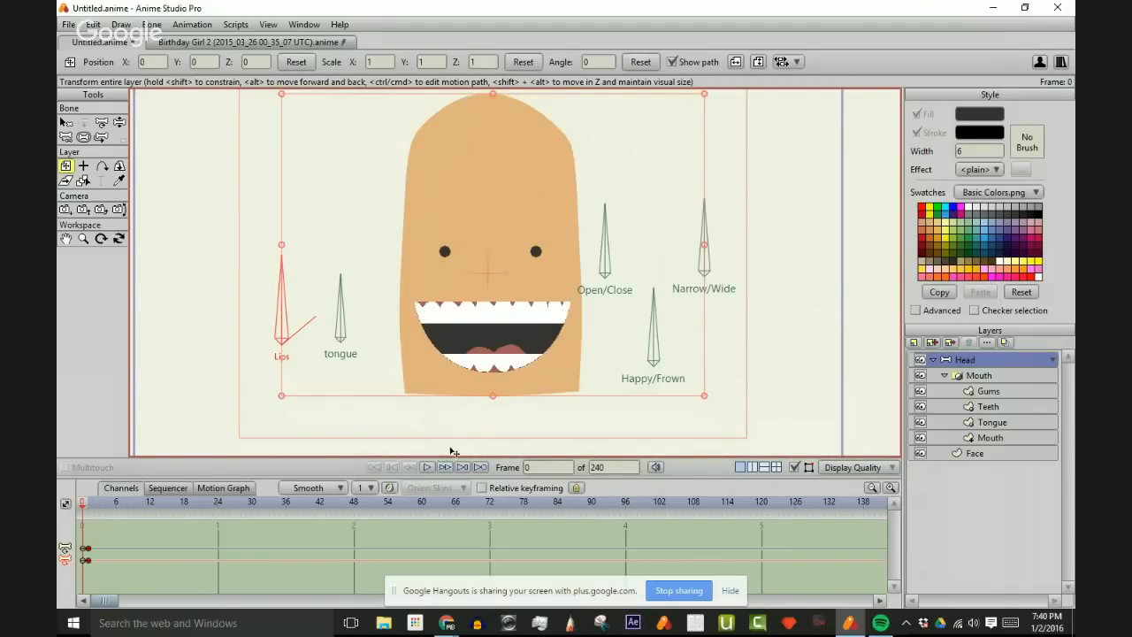
{"action": "key", "text": "ctrl+k"}
{"action": "double_click", "coordinate": [723, 173]}
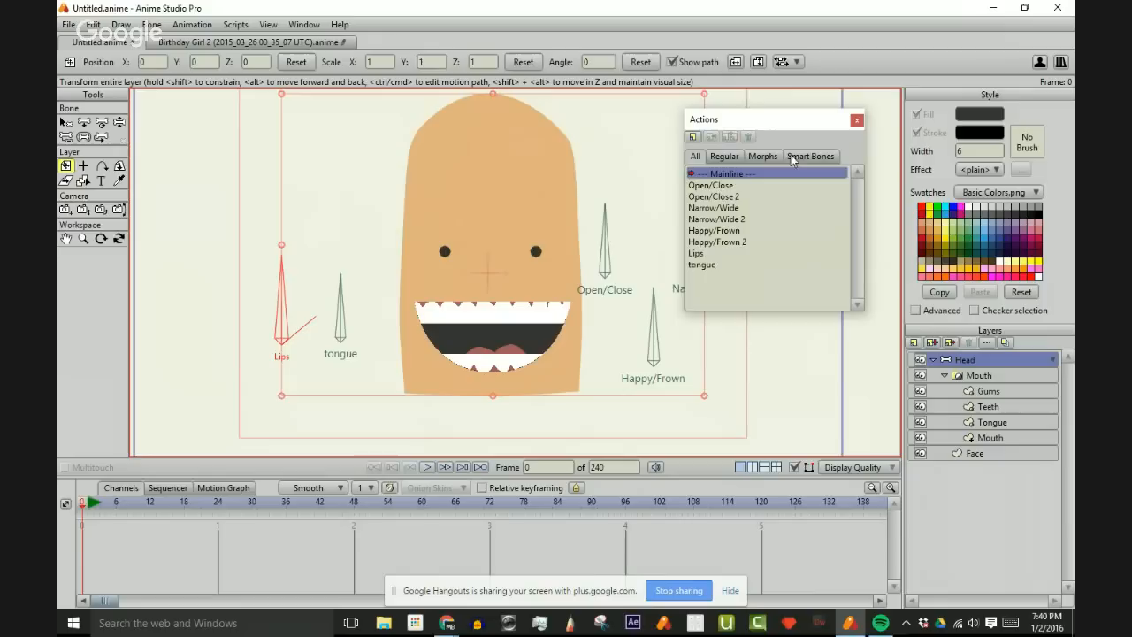
{"action": "left_click", "coordinate": [856, 121]}
- Rename the Lips bone as Lip, and reopen the Lips action
{"action": "key", "text": "b"}
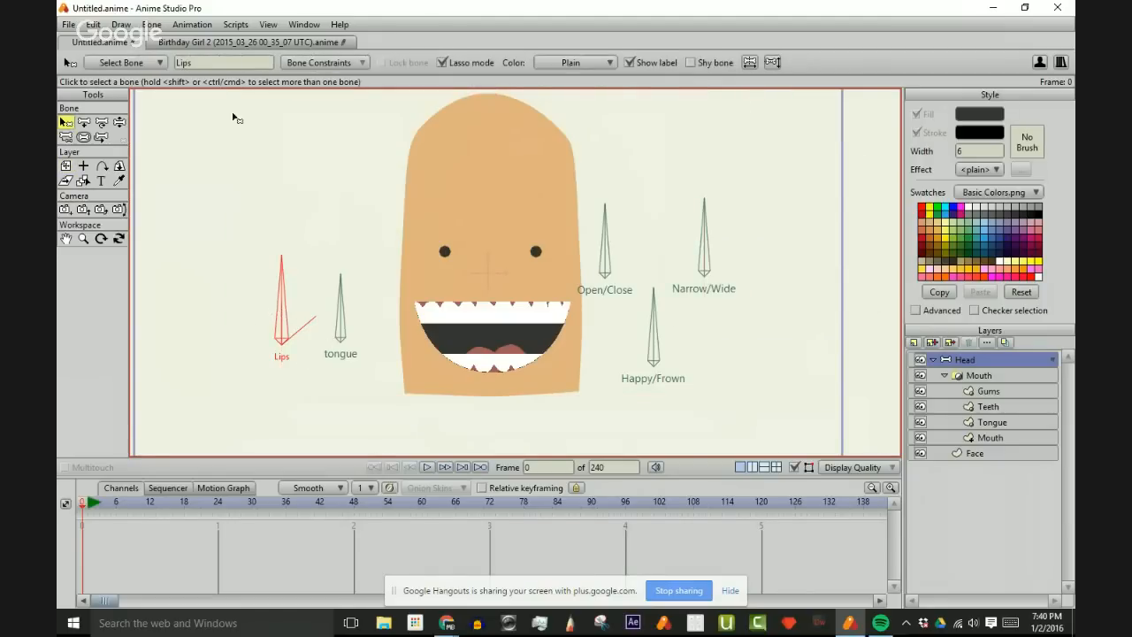
{"action": "double_click", "coordinate": [213, 67]}
{"action": "type", "text": "p"}
{"action": "key", "text": "Return"}
{"action": "key", "text": "ctrl+shift+a"}
{"action": "double_click", "coordinate": [701, 253]}
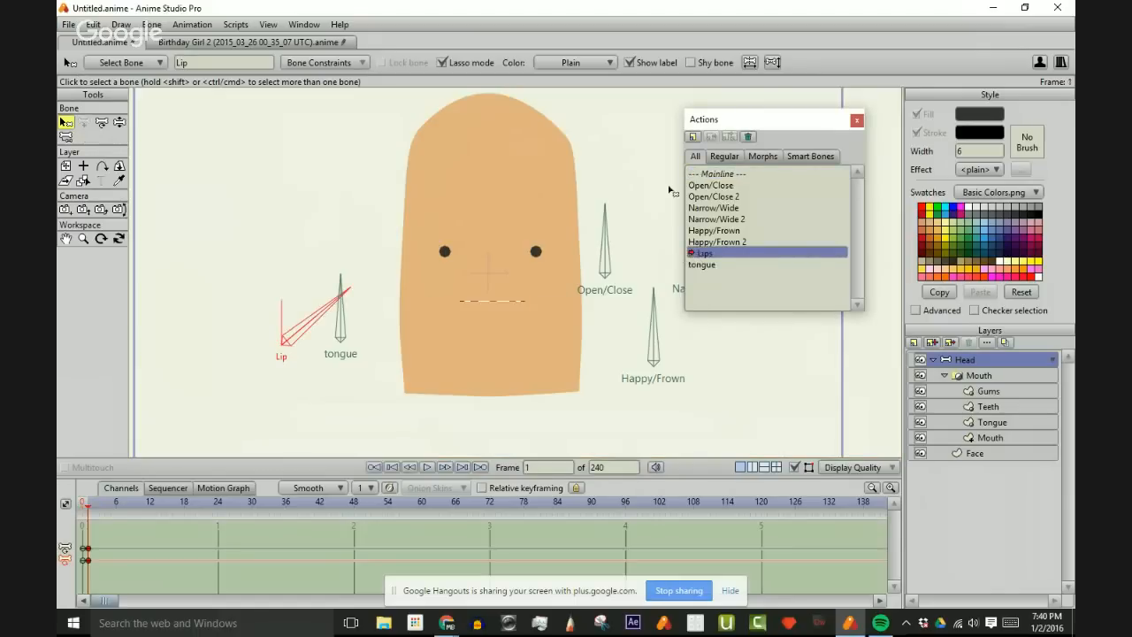
- Rename the Lips action as Lip, switch back to the Mainline, and close the action list
{"action": "right_click", "coordinate": [718, 253]}
{"action": "left_click", "coordinate": [747, 293]}
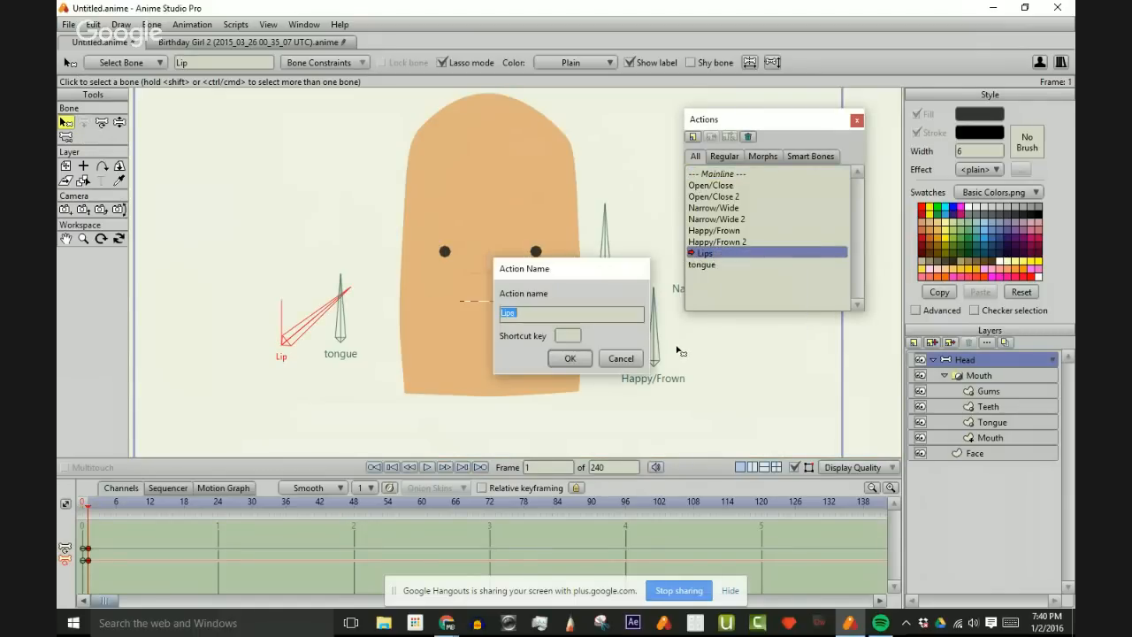
{"action": "type", "text": "Lip"}
{"action": "left_click", "coordinate": [569, 358]}
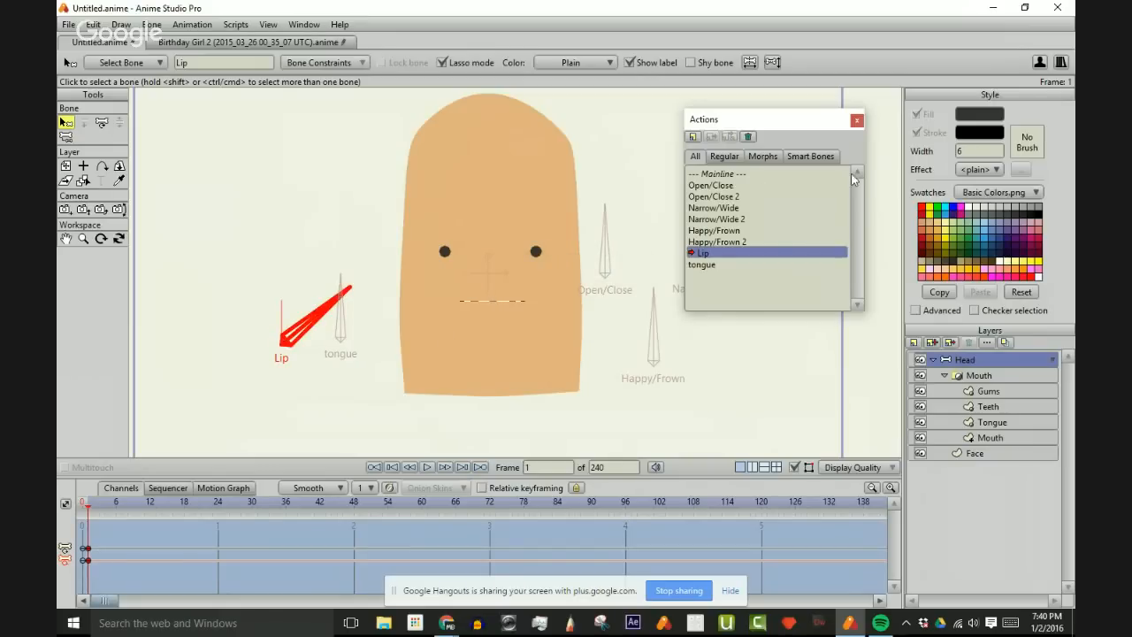
{"action": "left_click", "coordinate": [746, 175]}
{"action": "left_click", "coordinate": [856, 120]}
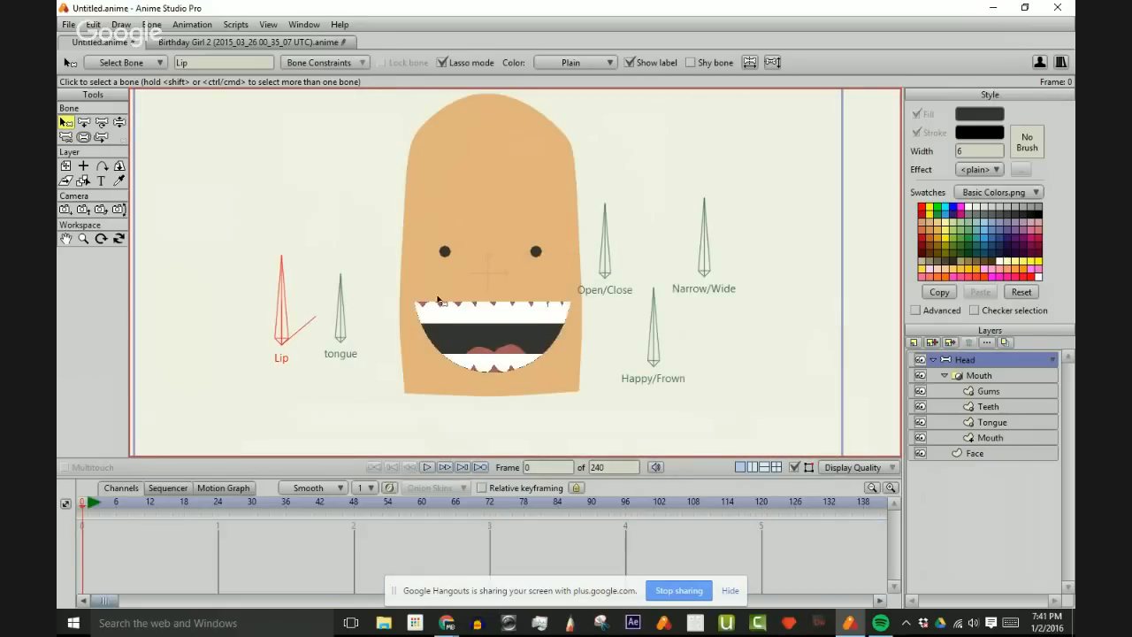
- Test the Lip, tongue and Open/Close bones at frame 0, raising the lower lip on the wide-open mouth, and reset the pose
{"action": "key", "text": "z"}
{"action": "left_click_drag", "start_coordinate": [277, 286], "coordinate": [207, 293]}
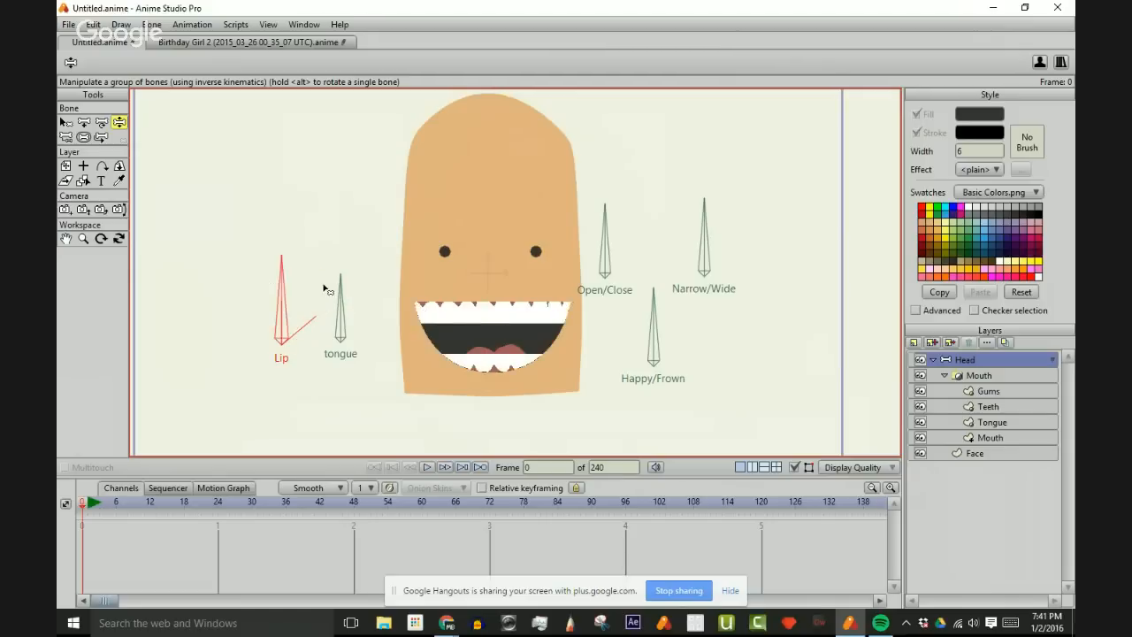
{"action": "mouse_move", "coordinate": [339, 296]}
{"action": "left_mouse_down"}
{"action": "mouse_move", "coordinate": [372, 310]}
{"action": "mouse_move", "coordinate": [292, 308]}
{"action": "mouse_move", "coordinate": [344, 286]}
{"action": "mouse_move", "coordinate": [337, 278]}
{"action": "left_mouse_up"}
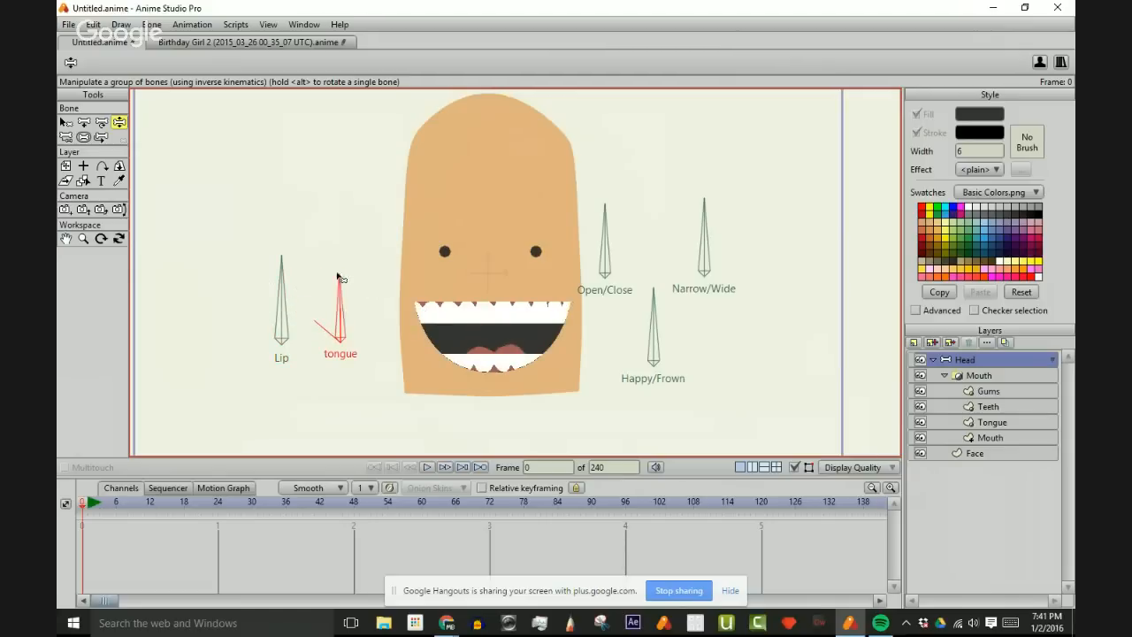
{"action": "left_click_drag", "start_coordinate": [605, 235], "coordinate": [580, 252]}
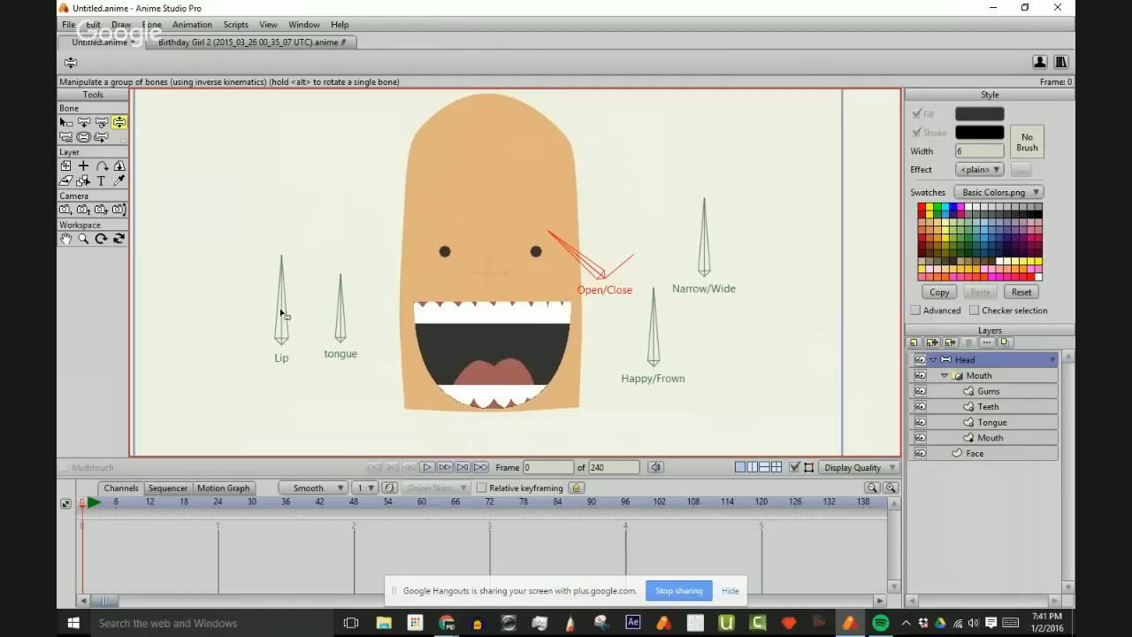
{"action": "left_click_drag", "start_coordinate": [284, 305], "coordinate": [326, 278]}
{"action": "left_click", "coordinate": [549, 247]}
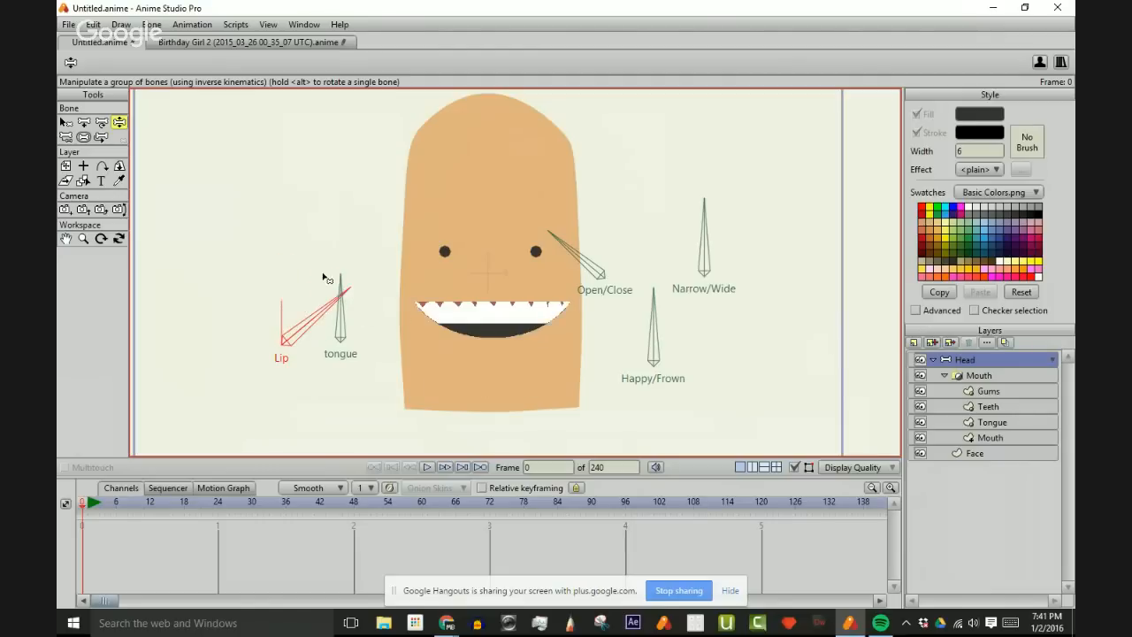
{"action": "key", "text": "t"}
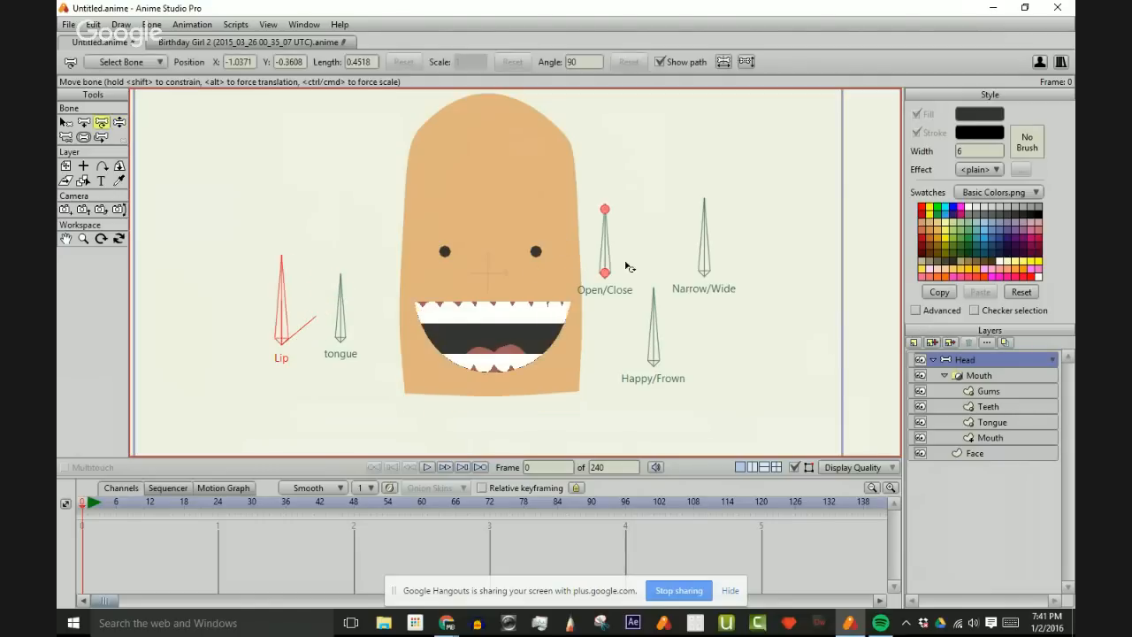
- Rotate the Lip bone to its limit with Open/Close upright to check the closed lips, and reset the bones
{"action": "key", "text": "z"}
{"action": "left_click_drag", "start_coordinate": [271, 314], "coordinate": [338, 301]}
{"action": "left_click", "coordinate": [604, 256]}
{"action": "left_click_drag", "start_coordinate": [604, 256], "coordinate": [607, 231]}
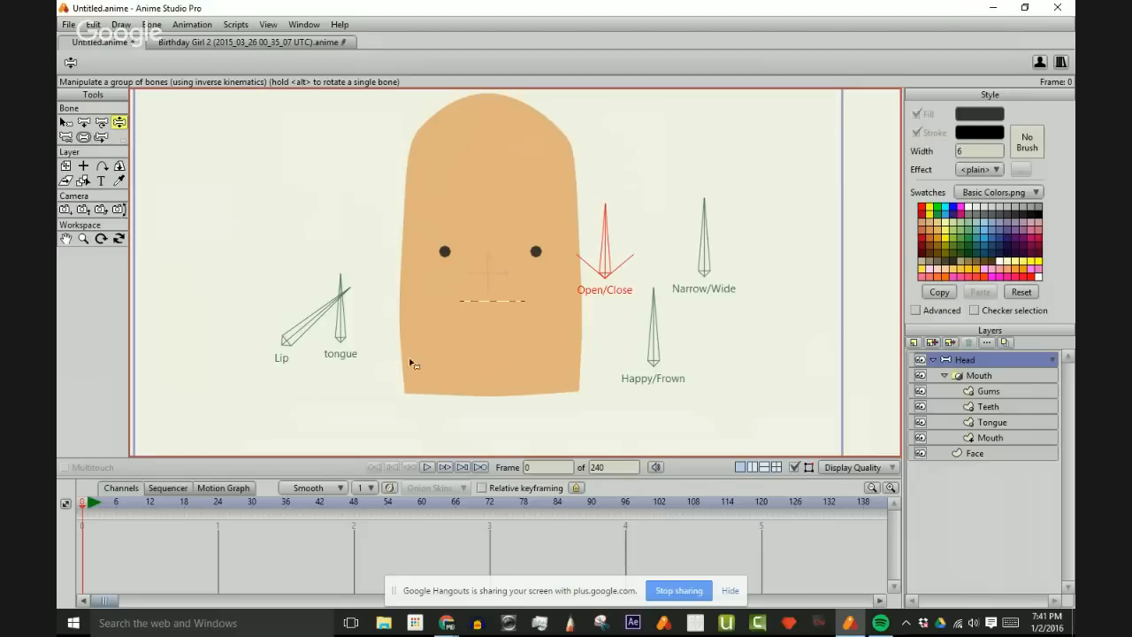
{"action": "key", "text": "b"}
{"action": "left_click", "coordinate": [614, 245]}
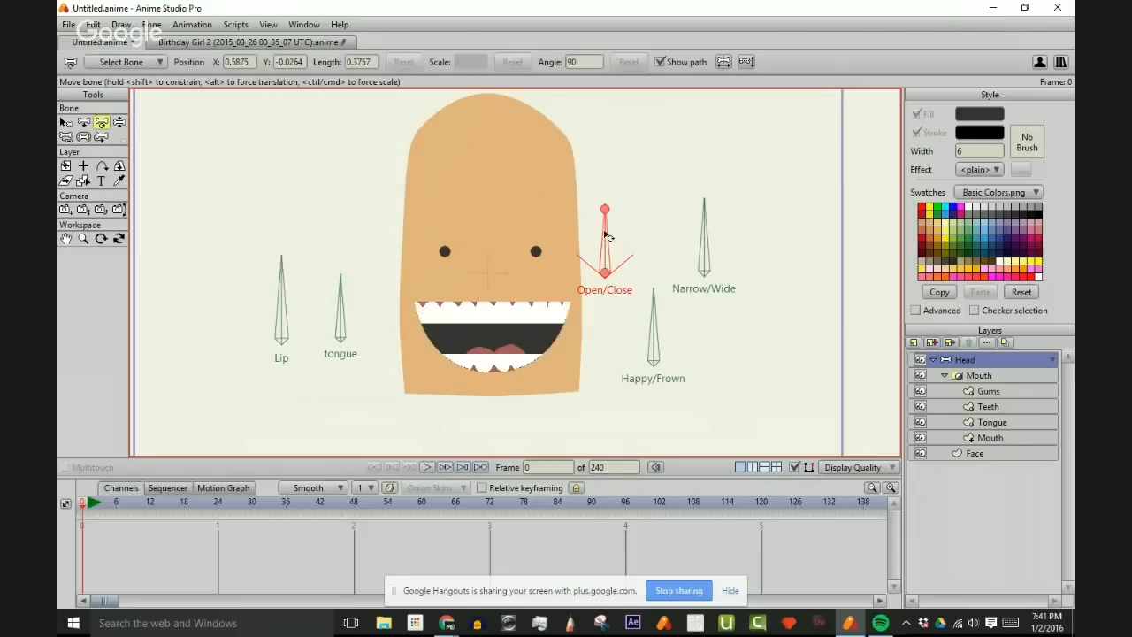
- Compare the Lip bone's effect with the Open/Close bone at its closed and wide-open extremes
{"action": "key", "text": "z"}
{"action": "left_click_drag", "start_coordinate": [606, 235], "coordinate": [662, 232]}
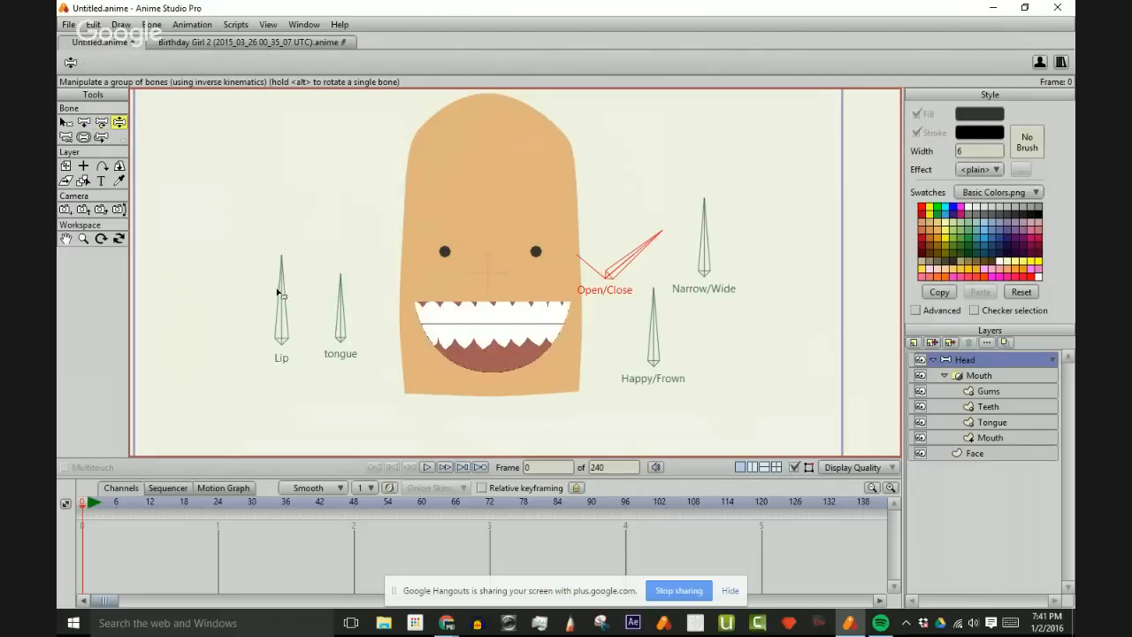
{"action": "mouse_move", "coordinate": [278, 292]}
{"action": "left_mouse_down"}
{"action": "mouse_move", "coordinate": [341, 278]}
{"action": "mouse_move", "coordinate": [310, 265]}
{"action": "mouse_move", "coordinate": [298, 270]}
{"action": "mouse_move", "coordinate": [349, 288]}
{"action": "mouse_move", "coordinate": [291, 283]}
{"action": "left_mouse_up"}
{"action": "left_click_drag", "start_coordinate": [666, 235], "coordinate": [556, 251]}
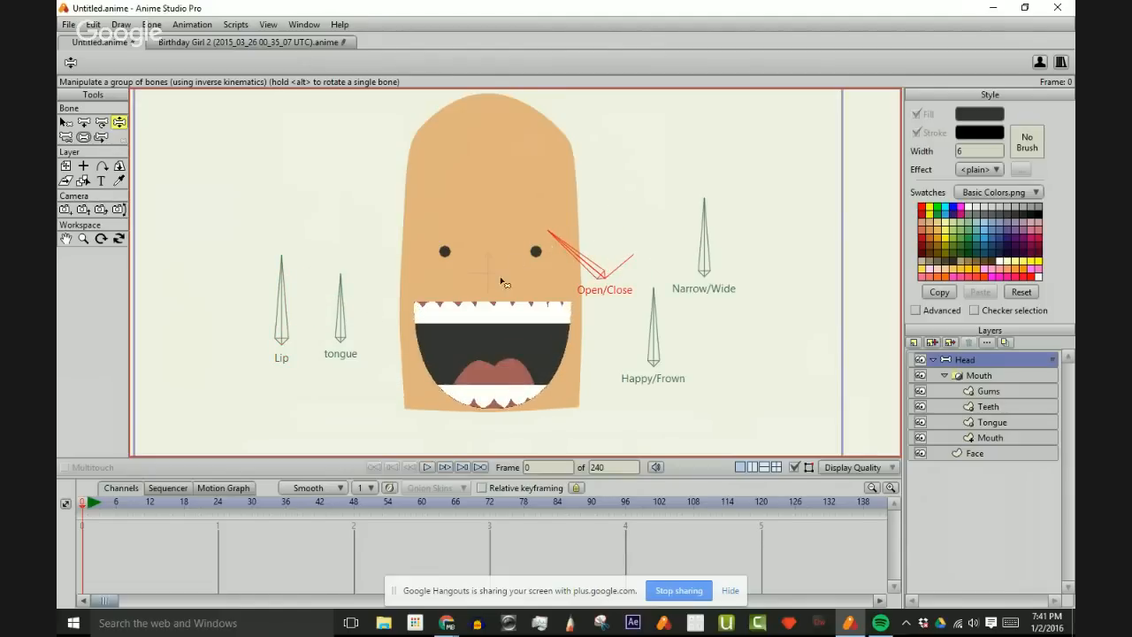
{"action": "left_click_drag", "start_coordinate": [273, 302], "coordinate": [347, 328]}
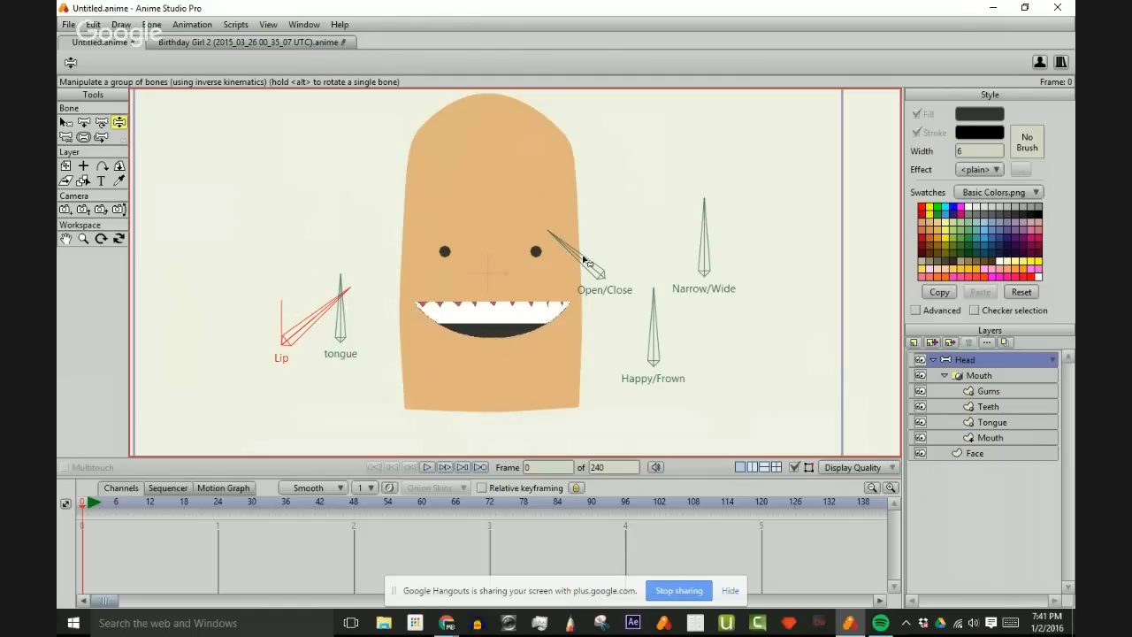
{"action": "mouse_move", "coordinate": [566, 252]}
{"action": "left_mouse_down"}
{"action": "mouse_move", "coordinate": [607, 237]}
{"action": "mouse_move", "coordinate": [559, 251]}
{"action": "left_mouse_up"}
{"action": "left_click_drag", "start_coordinate": [311, 324], "coordinate": [217, 293]}
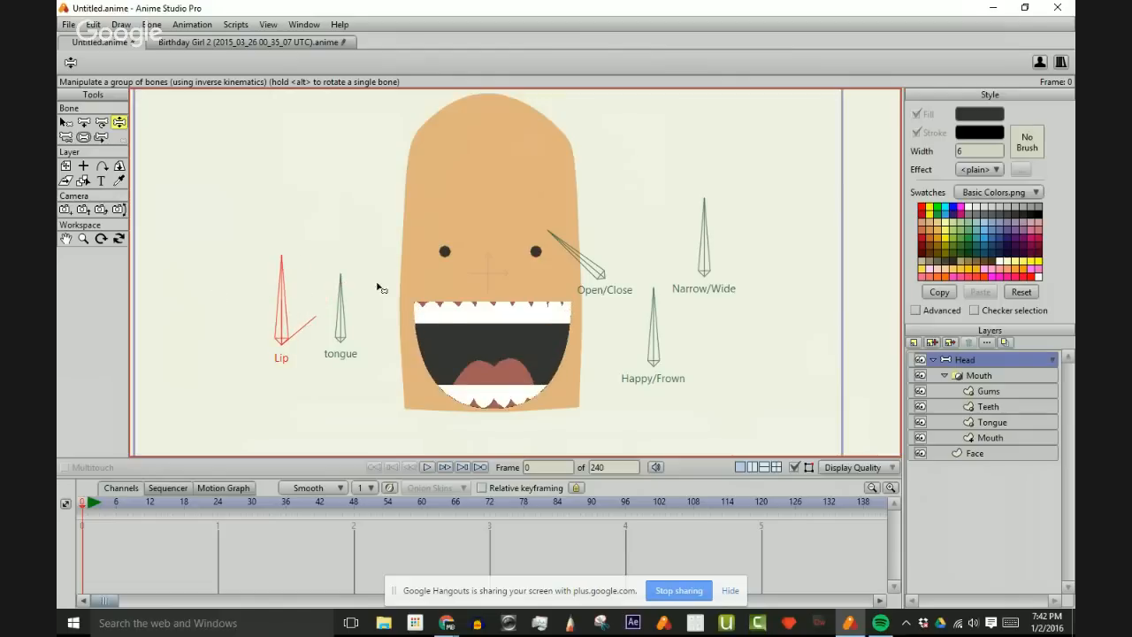
{"action": "mouse_move", "coordinate": [554, 264]}
{"action": "left_mouse_down"}
{"action": "mouse_move", "coordinate": [605, 239]}
{"action": "mouse_move", "coordinate": [550, 261]}
{"action": "left_mouse_up"}
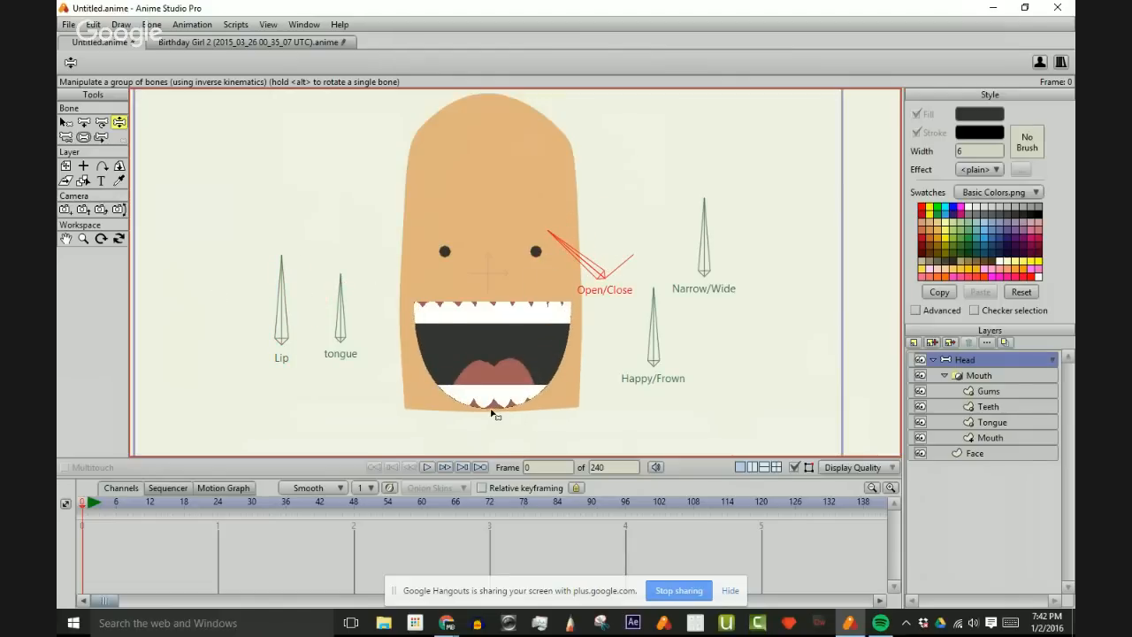
- Select the Mouth layer and check the wide-open mouth's points and the tongue bone up close
{"action": "left_click", "coordinate": [936, 438]}
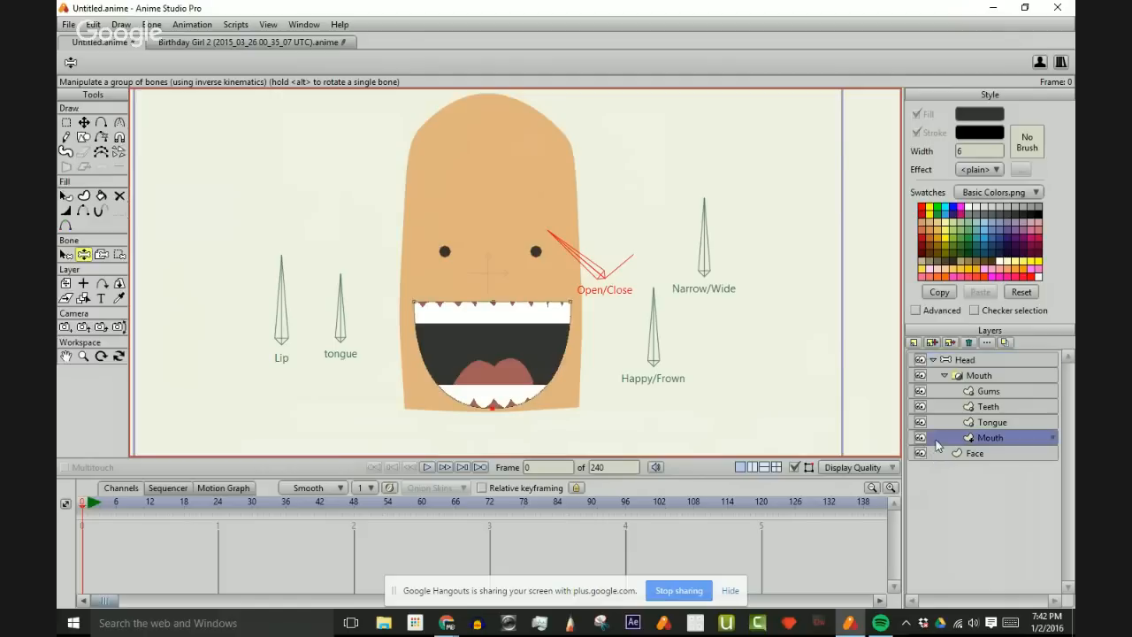
{"action": "scroll", "coordinate": [531, 340], "scroll_direction": "up", "scroll_amount": 3}
{"action": "left_click_drag", "start_coordinate": [536, 381], "coordinate": [544, 241]}
{"action": "scroll", "coordinate": [536, 296], "scroll_direction": "up", "scroll_amount": 1}
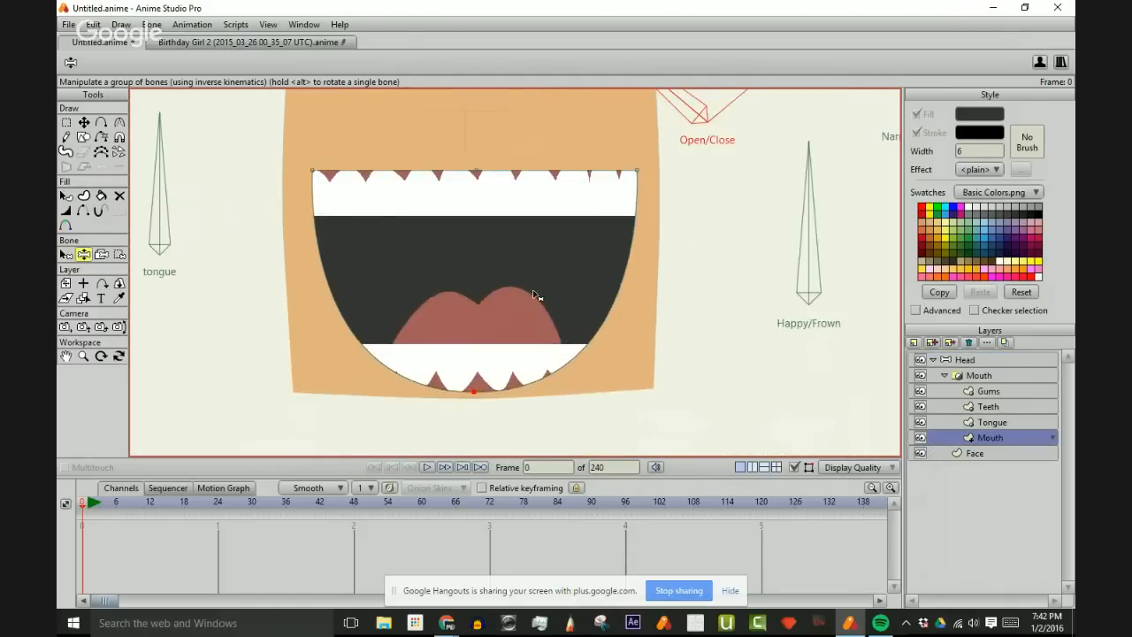
{"action": "left_click", "coordinate": [160, 203]}
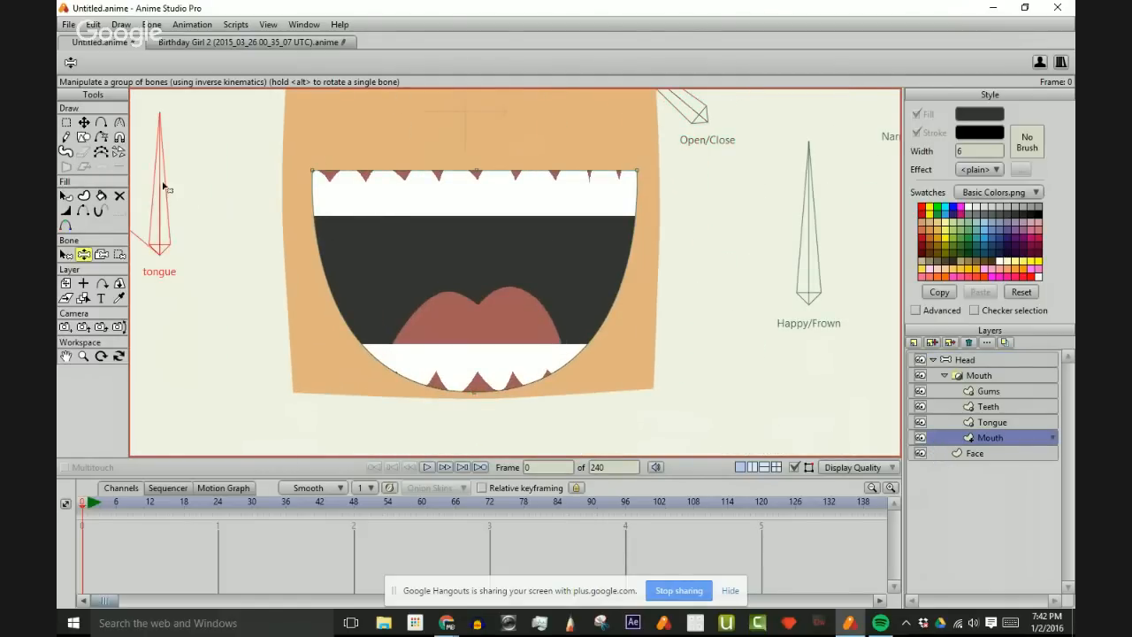
{"action": "left_click_drag", "start_coordinate": [189, 189], "coordinate": [232, 228]}
{"action": "left_click_drag", "start_coordinate": [219, 335], "coordinate": [277, 319]}
{"action": "scroll", "coordinate": [277, 318], "scroll_direction": "down", "scroll_amount": 2}
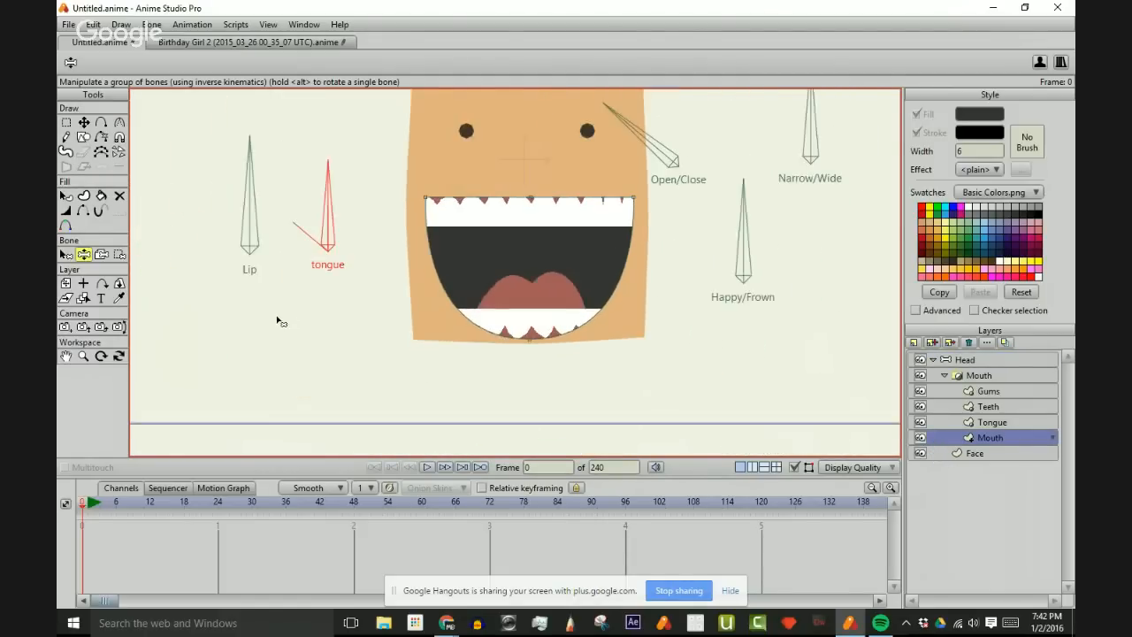
- Test the Lip bone on the wide-open mouth with the Mouth layer selected, and reset the bones to their rest pose
{"action": "left_click_drag", "start_coordinate": [252, 196], "coordinate": [177, 194]}
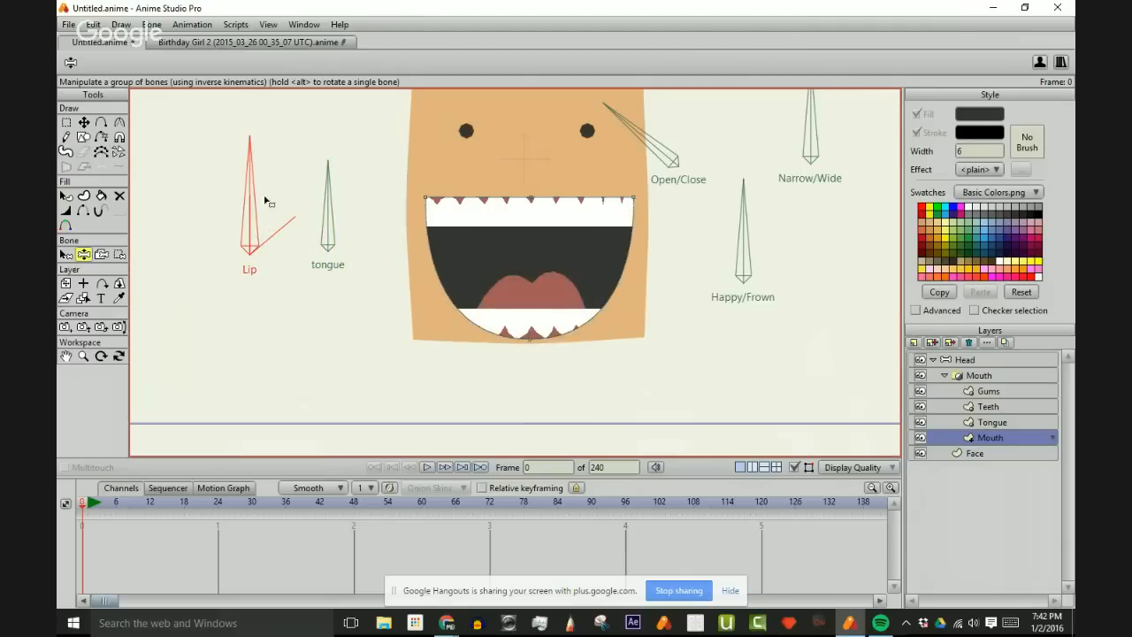
{"action": "left_click_drag", "start_coordinate": [265, 200], "coordinate": [230, 197]}
{"action": "key", "text": "t"}
{"action": "scroll", "coordinate": [431, 271], "scroll_direction": "down", "scroll_amount": 3}
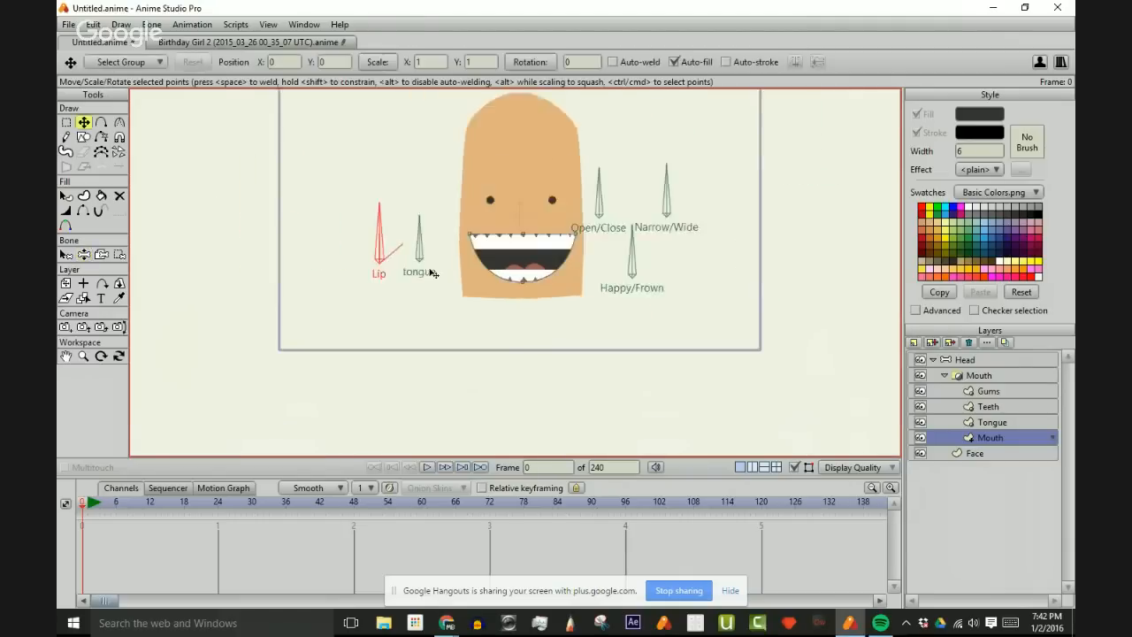
{"action": "scroll", "coordinate": [432, 273], "scroll_direction": "up", "scroll_amount": 3}
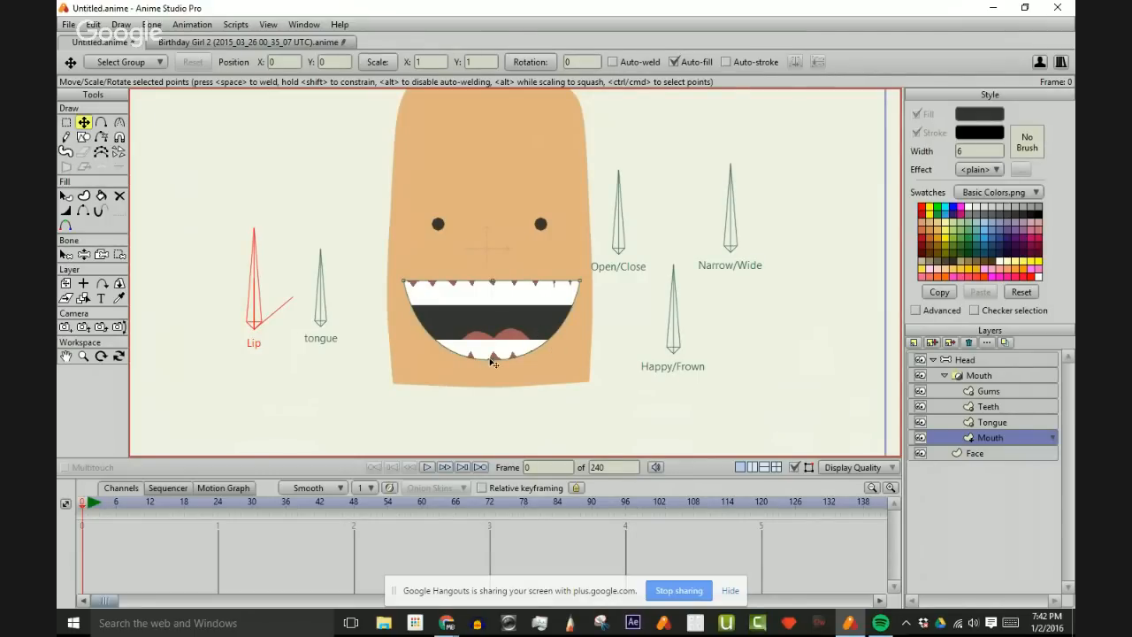
- Test the Open/Close, Narrow/Wide and Lip bones, reset the pose, and examine the mouth's upper edge
{"action": "key", "text": "z"}
{"action": "mouse_move", "coordinate": [618, 210]}
{"action": "left_mouse_down"}
{"action": "mouse_move", "coordinate": [669, 198]}
{"action": "mouse_move", "coordinate": [549, 206]}
{"action": "mouse_move", "coordinate": [686, 223]}
{"action": "mouse_move", "coordinate": [597, 204]}
{"action": "mouse_move", "coordinate": [624, 211]}
{"action": "left_mouse_up"}
{"action": "key", "text": "t"}
{"action": "key", "text": "z"}
{"action": "left_click_drag", "start_coordinate": [738, 212], "coordinate": [672, 202]}
{"action": "left_click_drag", "start_coordinate": [257, 270], "coordinate": [208, 265]}
{"action": "key", "text": "t"}
{"action": "scroll", "coordinate": [225, 296], "scroll_direction": "up", "scroll_amount": 4}
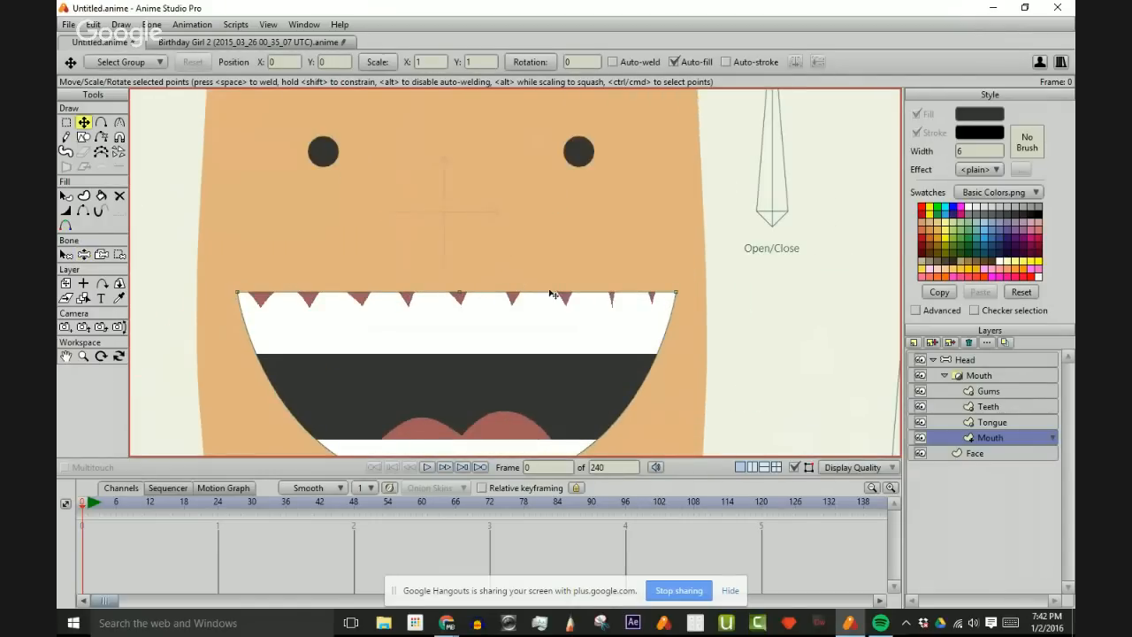
{"action": "scroll", "coordinate": [610, 309], "scroll_direction": "down", "scroll_amount": 3}
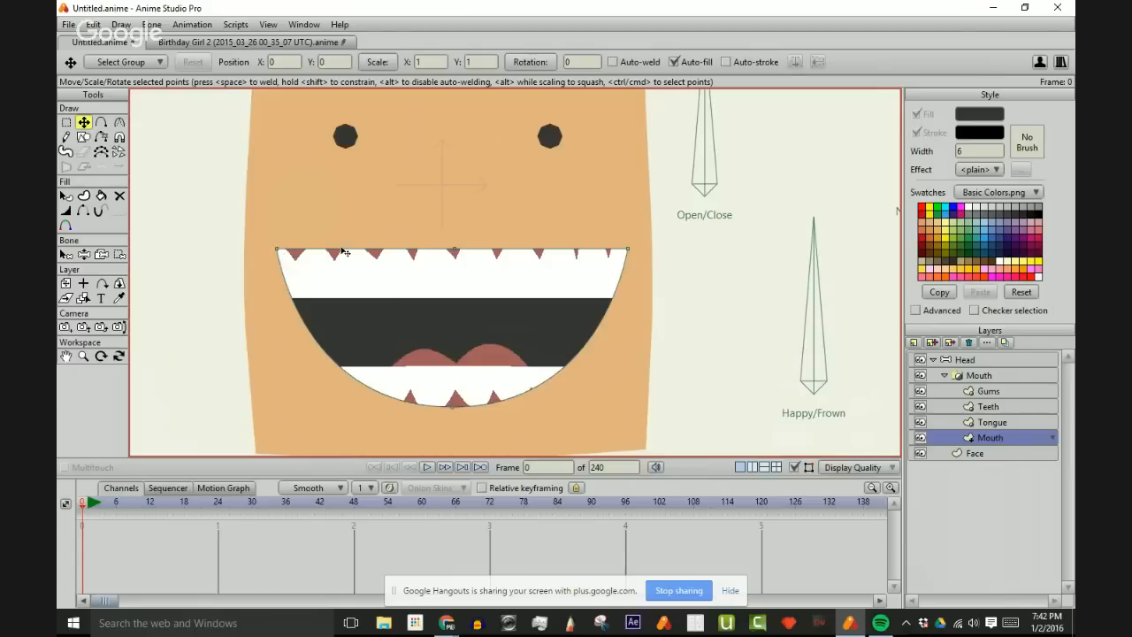
{"action": "scroll", "coordinate": [389, 262], "scroll_direction": "down", "scroll_amount": 2}
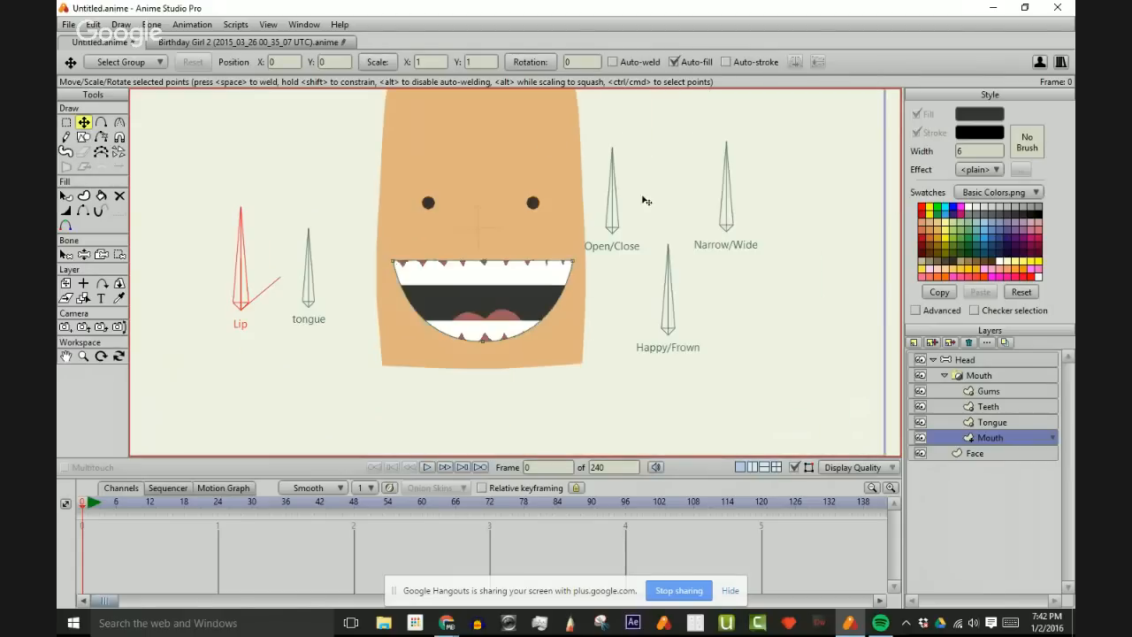
- Test combined frown and smile poses using the Happy/Frown, Narrow/Wide, Open/Close and Lip bones, and reset the pose
{"action": "key", "text": "z"}
{"action": "left_click_drag", "start_coordinate": [669, 260], "coordinate": [756, 289]}
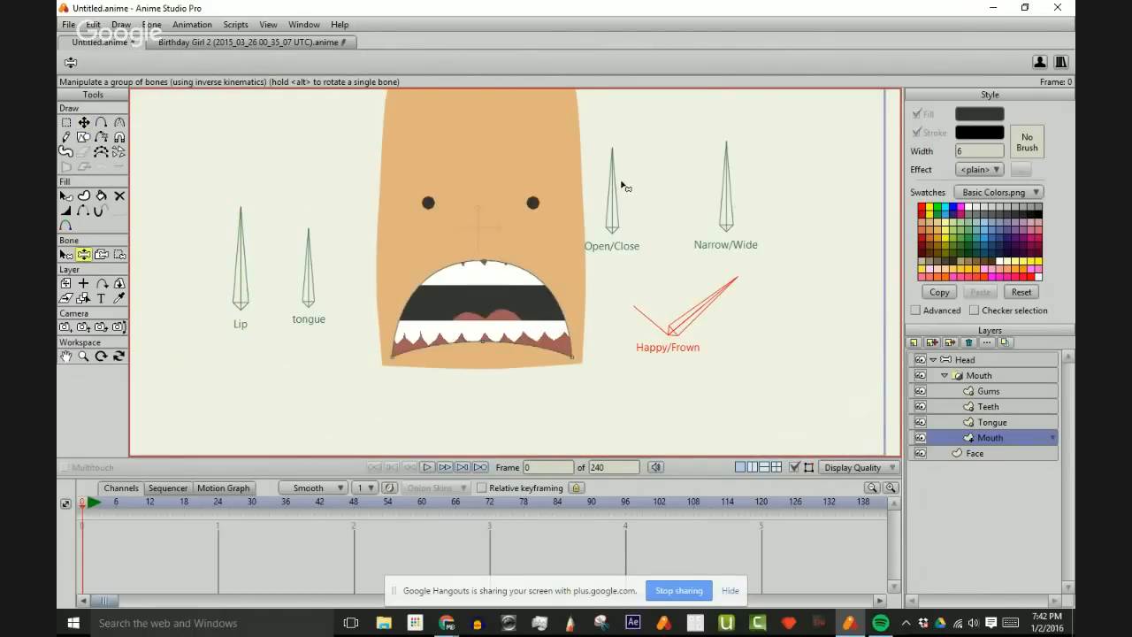
{"action": "left_click_drag", "start_coordinate": [726, 177], "coordinate": [695, 198]}
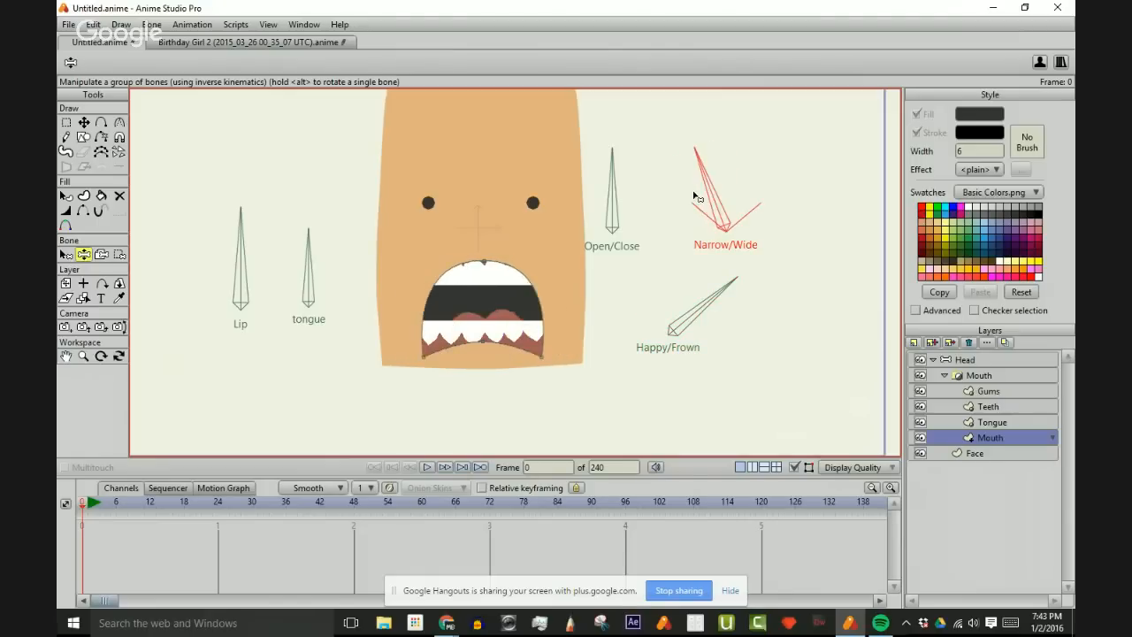
{"action": "left_click_drag", "start_coordinate": [611, 175], "coordinate": [409, 229]}
{"action": "left_click_drag", "start_coordinate": [242, 256], "coordinate": [302, 280]}
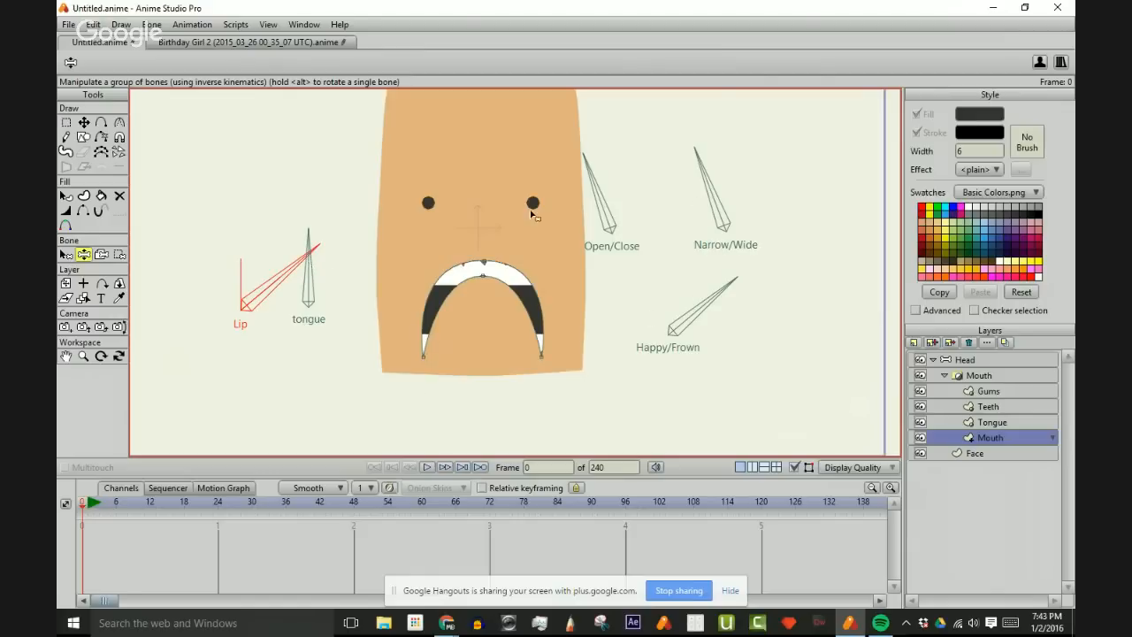
{"action": "left_click_drag", "start_coordinate": [727, 281], "coordinate": [653, 292]}
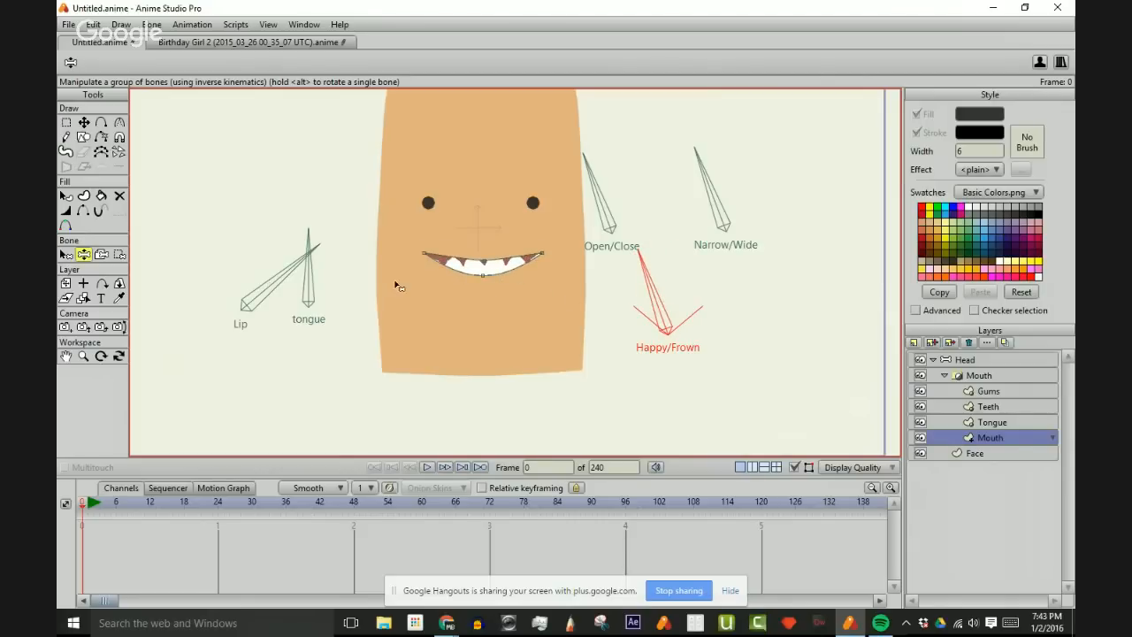
{"action": "left_click_drag", "start_coordinate": [286, 276], "coordinate": [311, 241]}
{"action": "left_click_drag", "start_coordinate": [646, 285], "coordinate": [707, 279]}
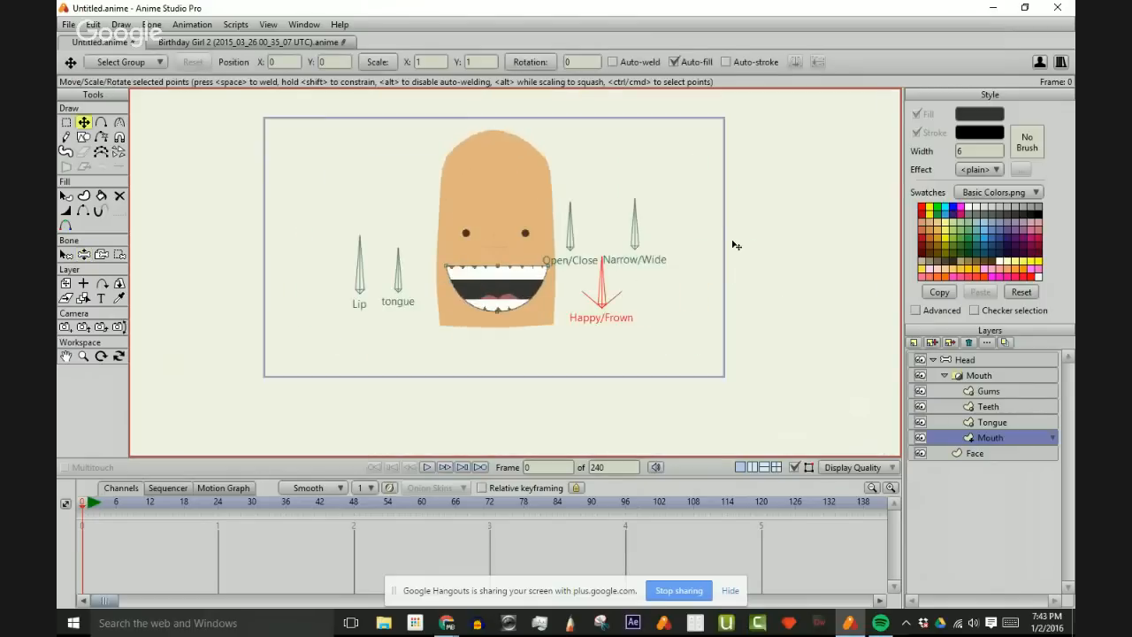
{"action": "scroll", "coordinate": [733, 281], "scroll_direction": "up", "scroll_amount": 2}
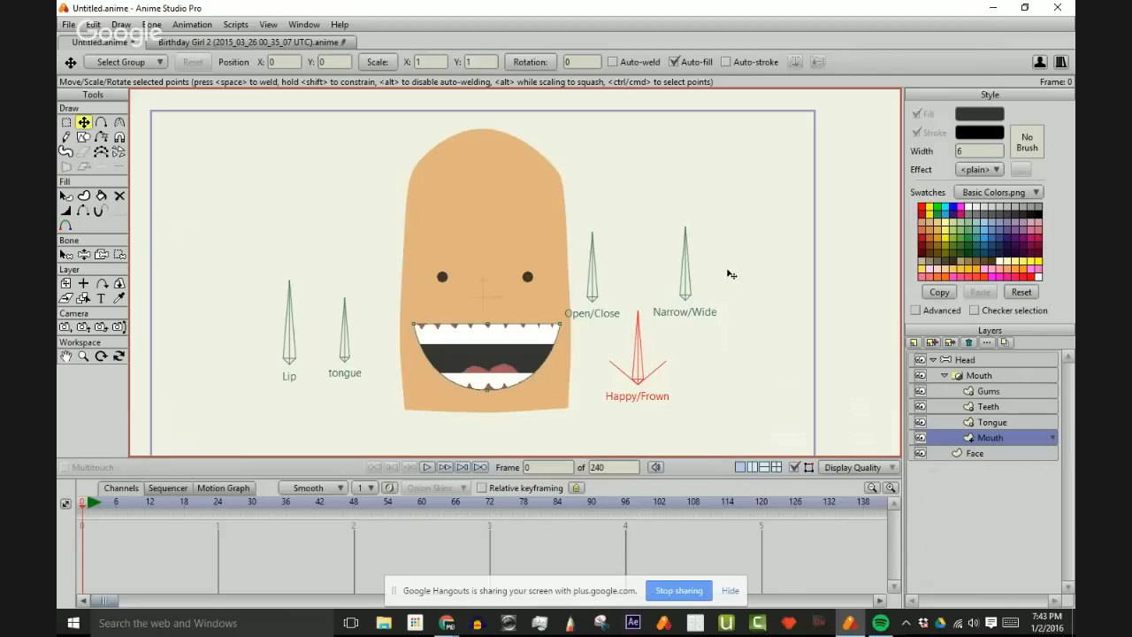
{"action": "scroll", "coordinate": [727, 267], "scroll_direction": "down", "scroll_amount": 1}
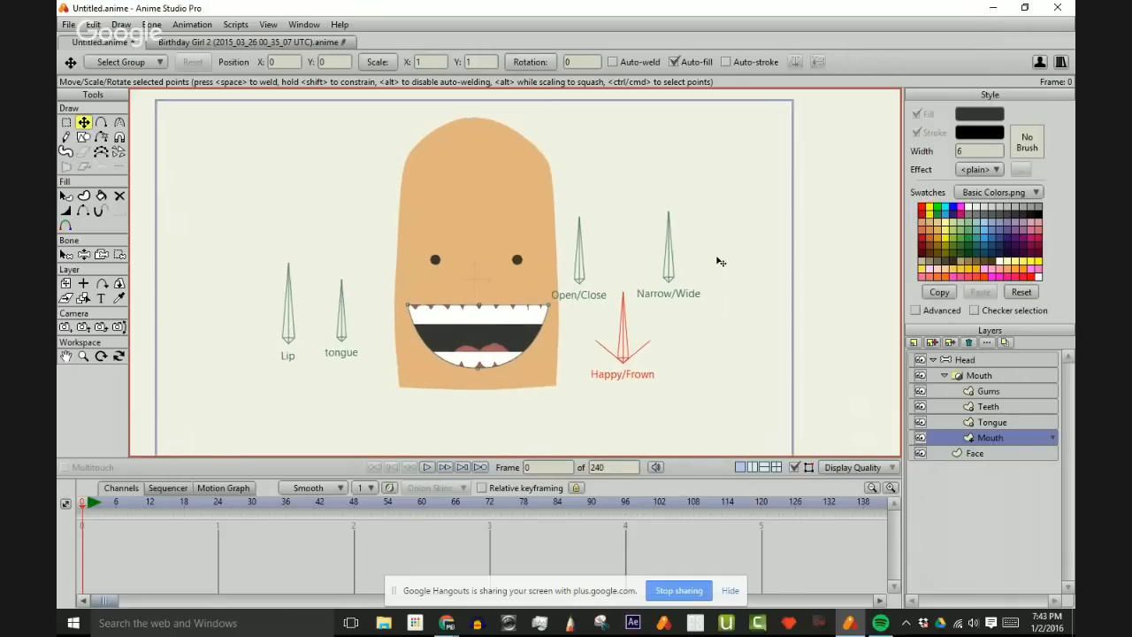
{"action": "left_click_drag", "start_coordinate": [721, 261], "coordinate": [745, 241]}
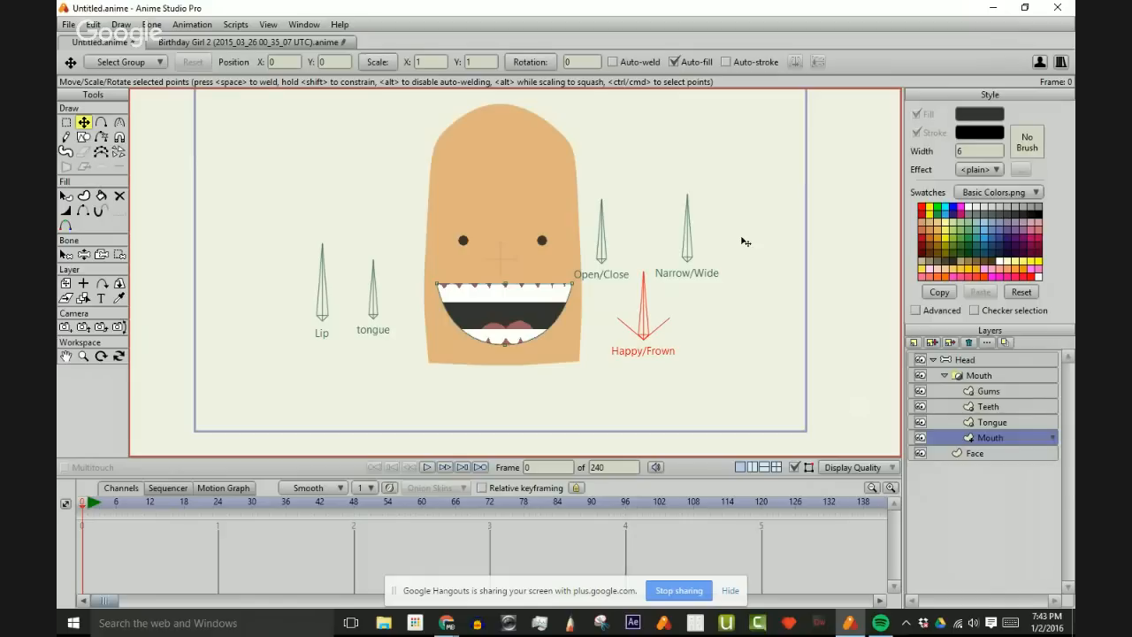
{"action": "scroll", "coordinate": [723, 225], "scroll_direction": "down", "scroll_amount": 4}
{"action": "scroll", "coordinate": [722, 225], "scroll_direction": "up", "scroll_amount": 5}
{"action": "left_click_drag", "start_coordinate": [714, 232], "coordinate": [711, 250]}
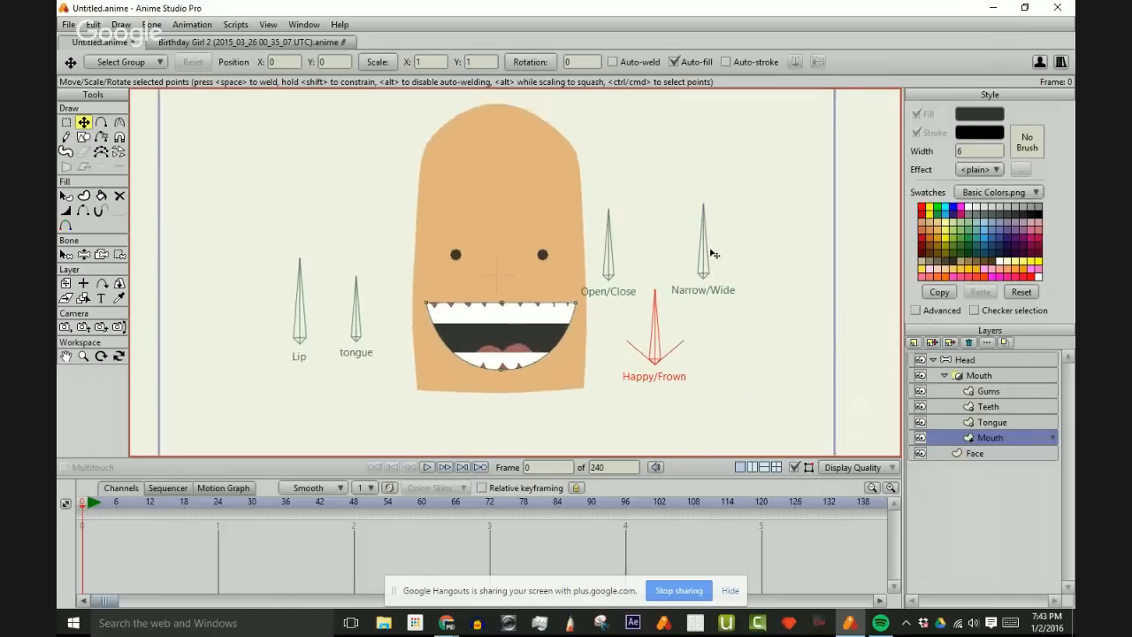
{"action": "scroll", "coordinate": [478, 188], "scroll_direction": "down", "scroll_amount": 3}
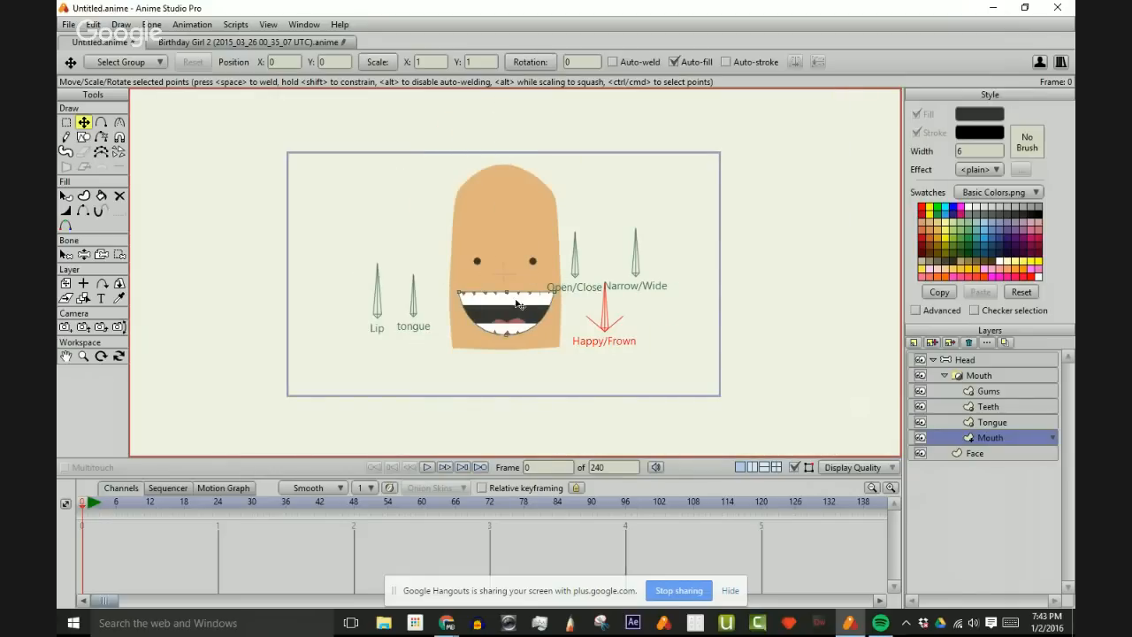
- Test the Lip bone on the wide-open mouth, undo the move, and examine the mouth and teeth at different magnifications
{"action": "left_click_drag", "start_coordinate": [451, 294], "coordinate": [352, 257]}
{"action": "key", "text": "ctrl+z"}
{"action": "key", "text": "z"}
{"action": "key", "text": "t"}
{"action": "scroll", "coordinate": [433, 228], "scroll_direction": "down", "scroll_amount": 3}
{"action": "scroll", "coordinate": [501, 233], "scroll_direction": "up", "scroll_amount": 5}
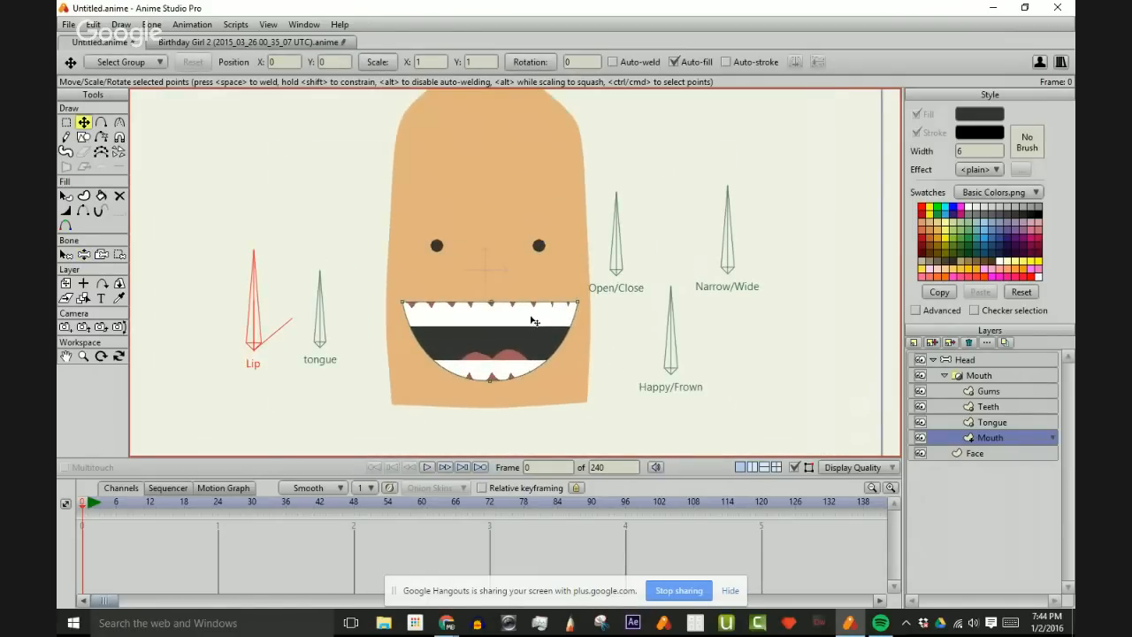
{"action": "scroll", "coordinate": [510, 309], "scroll_direction": "down", "scroll_amount": 1}
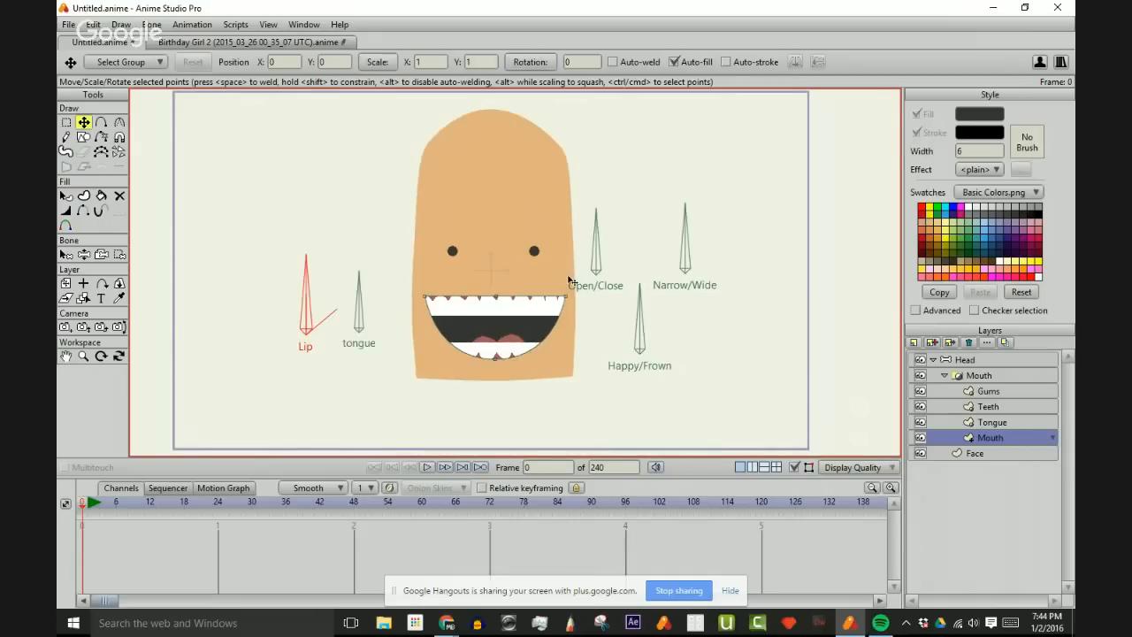
{"action": "scroll", "coordinate": [557, 245], "scroll_direction": "down", "scroll_amount": 1}
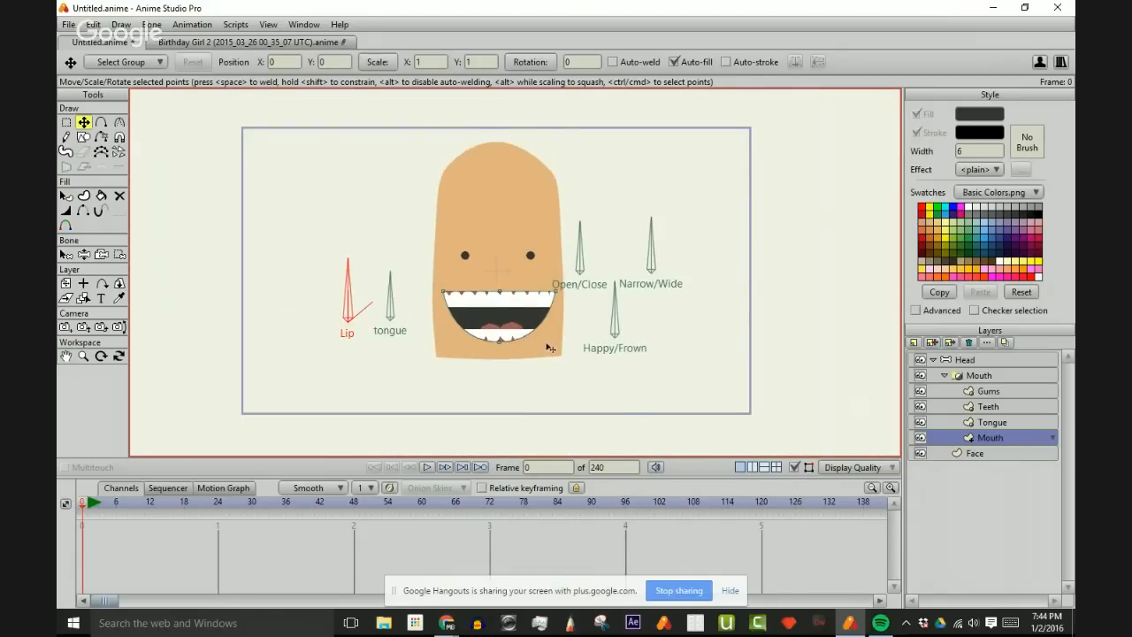
{"action": "scroll", "coordinate": [575, 352], "scroll_direction": "down", "scroll_amount": 1}
{"action": "scroll", "coordinate": [600, 285], "scroll_direction": "up", "scroll_amount": 3}
{"action": "left_click_drag", "start_coordinate": [607, 305], "coordinate": [606, 282]}
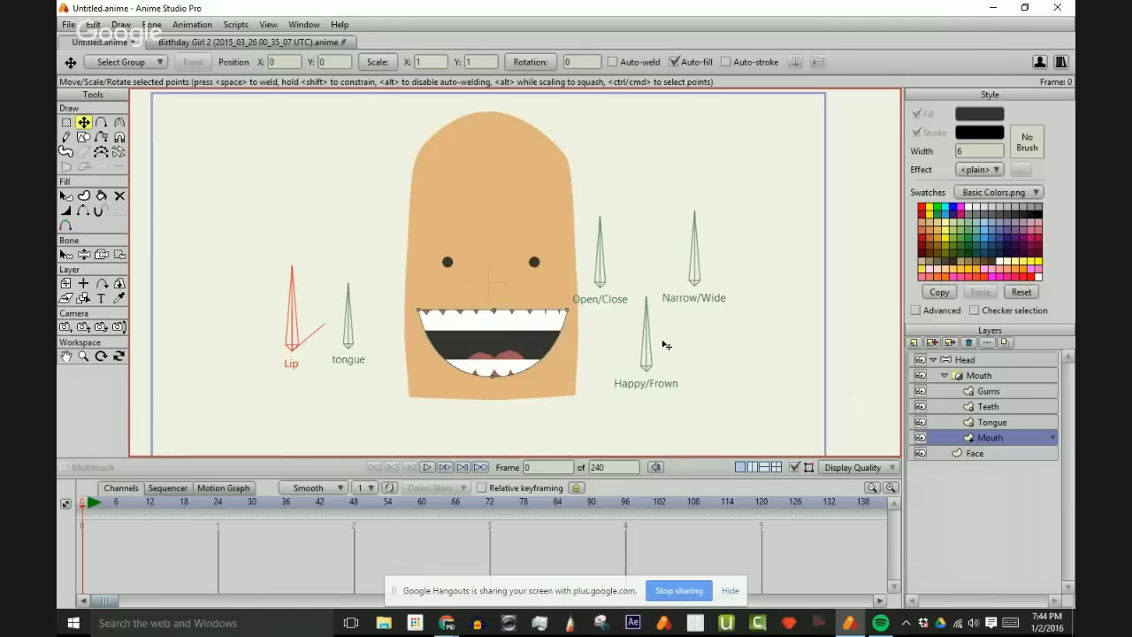
- Collapse the Mouth group and select the Head bone layer, leaving its layer settings unchanged
{"action": "left_click", "coordinate": [959, 374]}
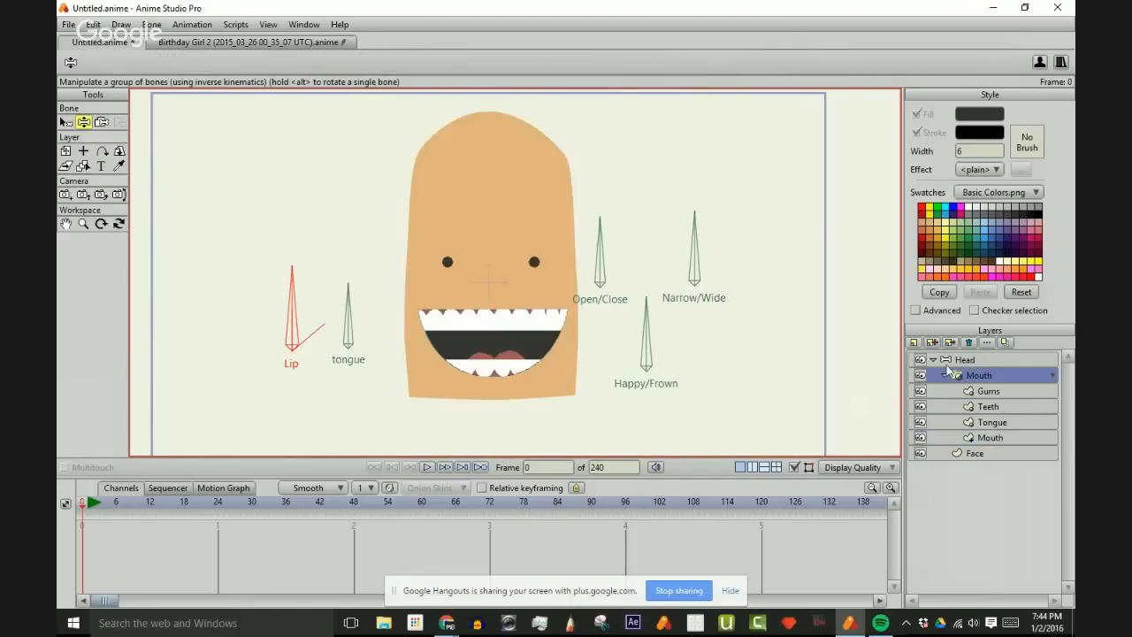
{"action": "left_click", "coordinate": [948, 374]}
{"action": "double_click", "coordinate": [987, 361]}
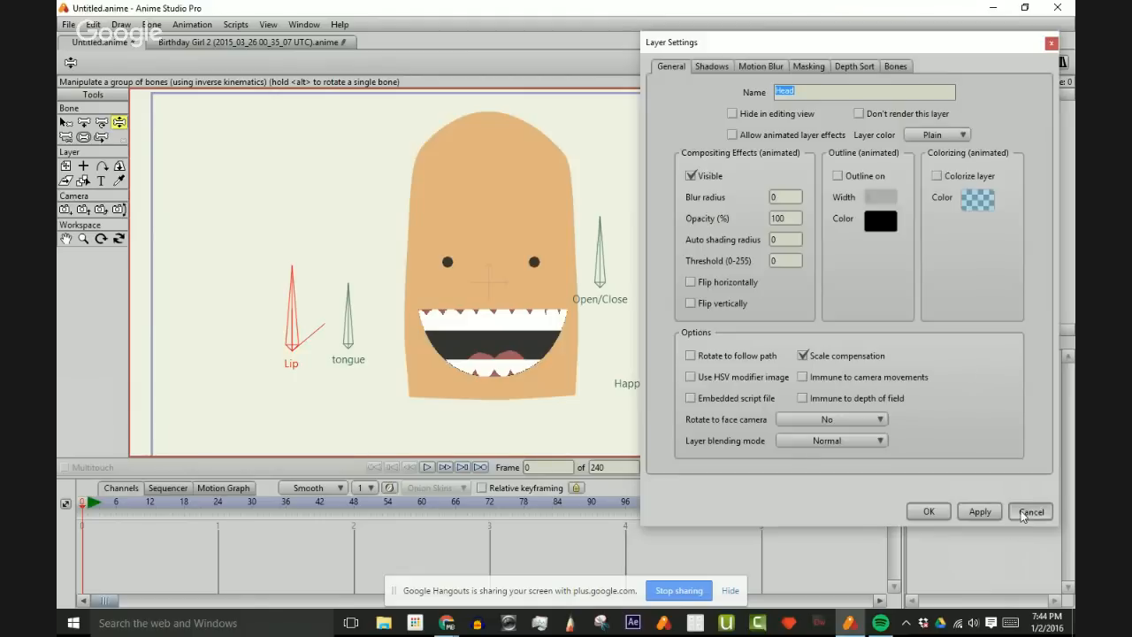
{"action": "left_click", "coordinate": [1029, 511]}
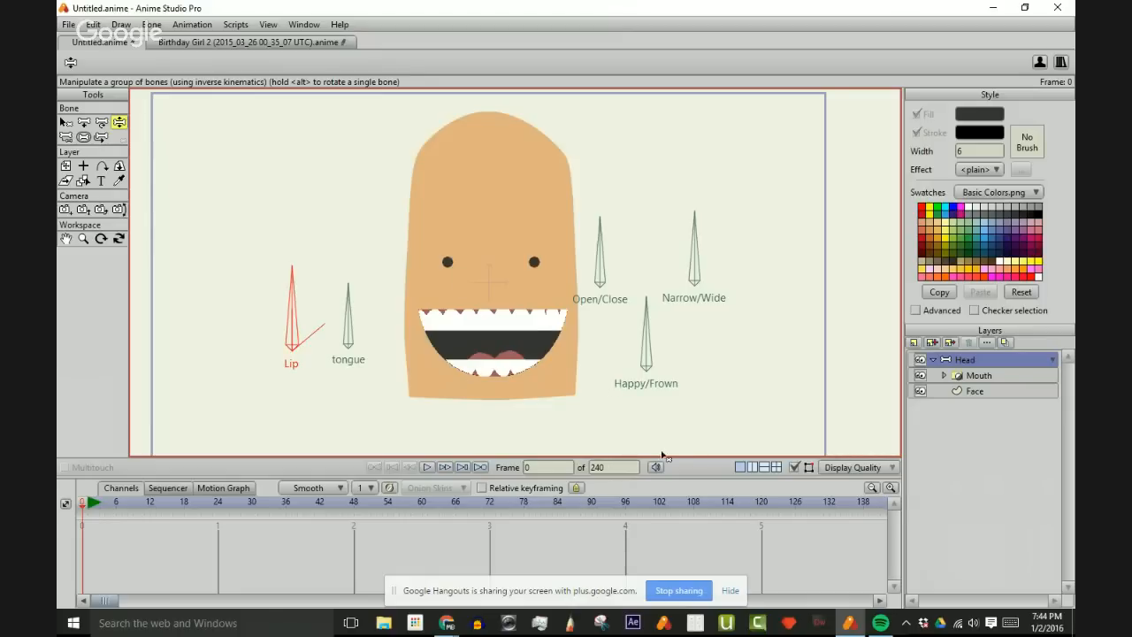
- Play the Birthday Girl 2 animation with and without the birthday.wav layer enabled, and close that document without saving
{"action": "left_click", "coordinate": [220, 42]}
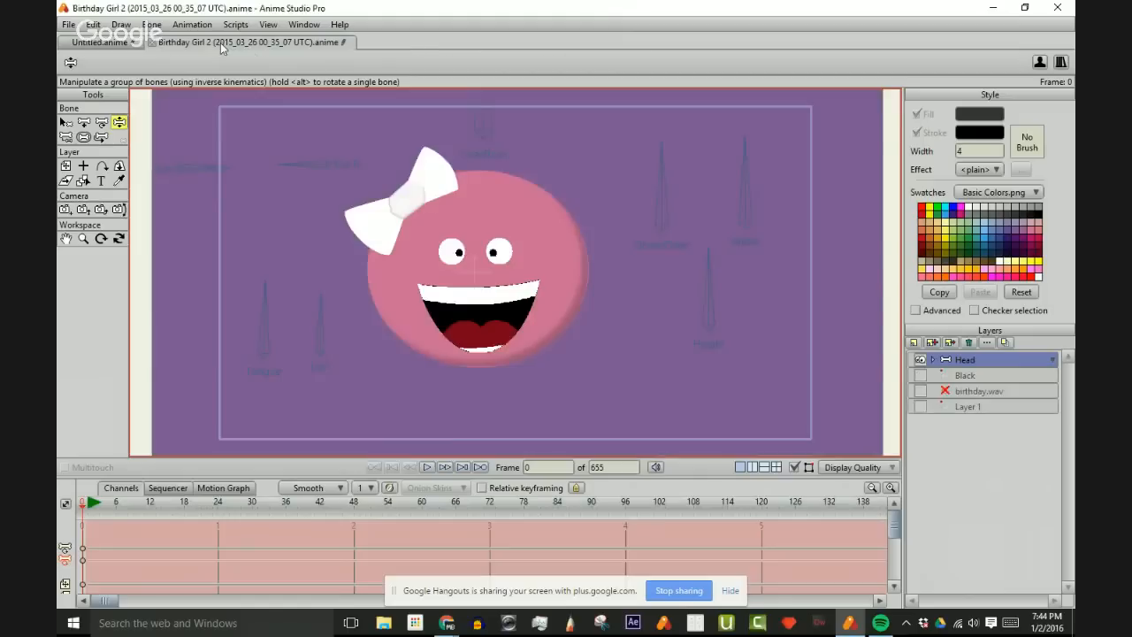
{"action": "left_click", "coordinate": [429, 467]}
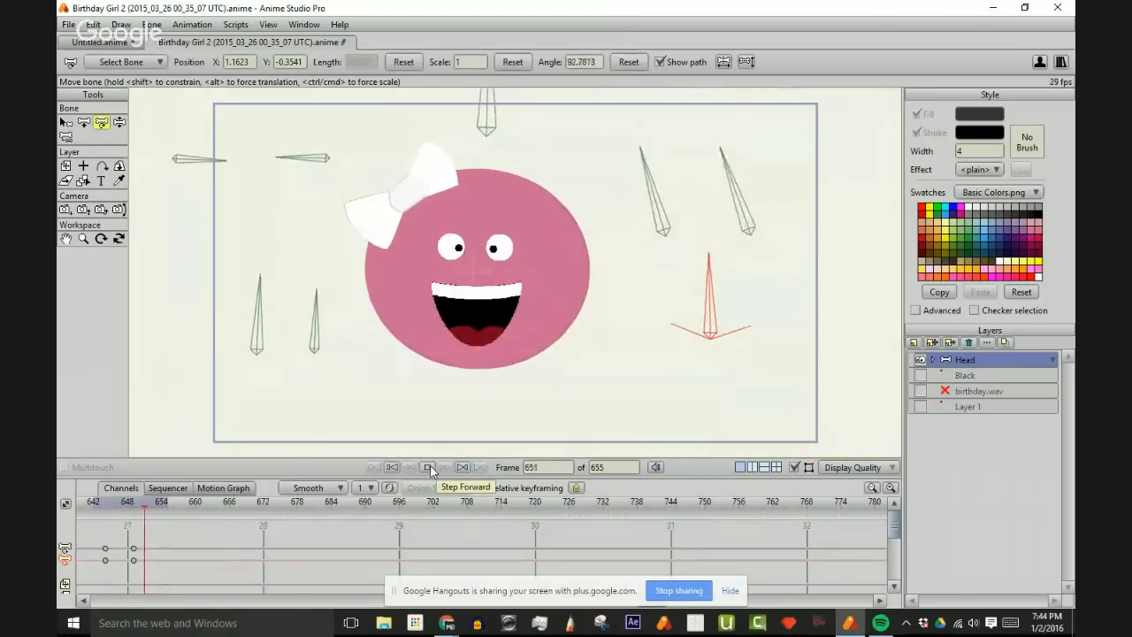
{"action": "left_click", "coordinate": [429, 467]}
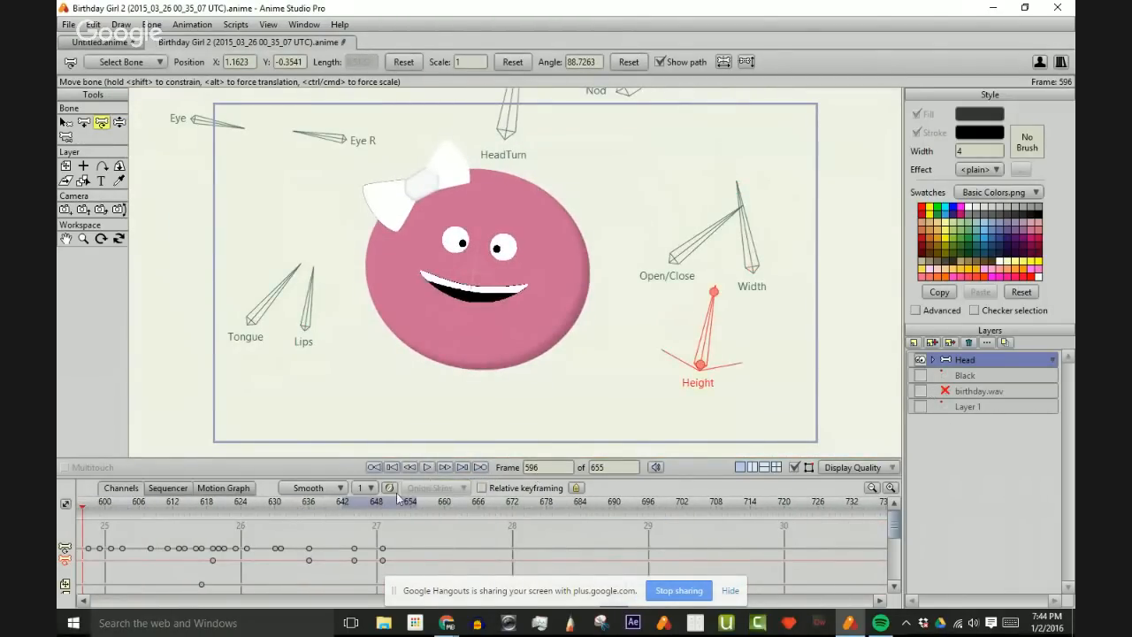
{"action": "left_click", "coordinate": [375, 467]}
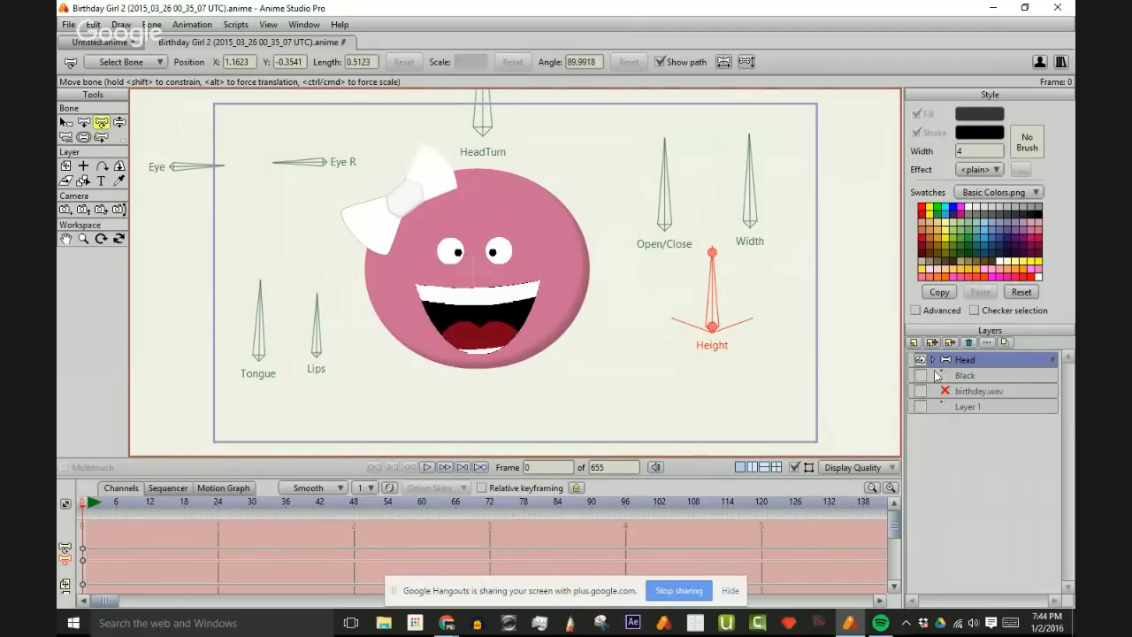
{"action": "left_click", "coordinate": [920, 391]}
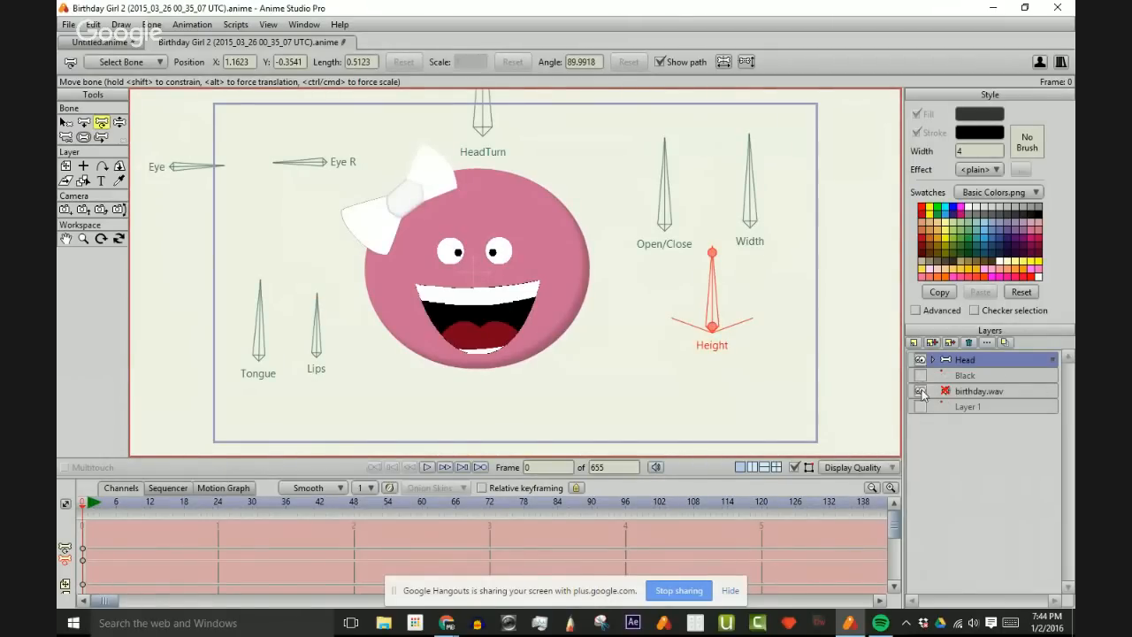
{"action": "left_click", "coordinate": [427, 467]}
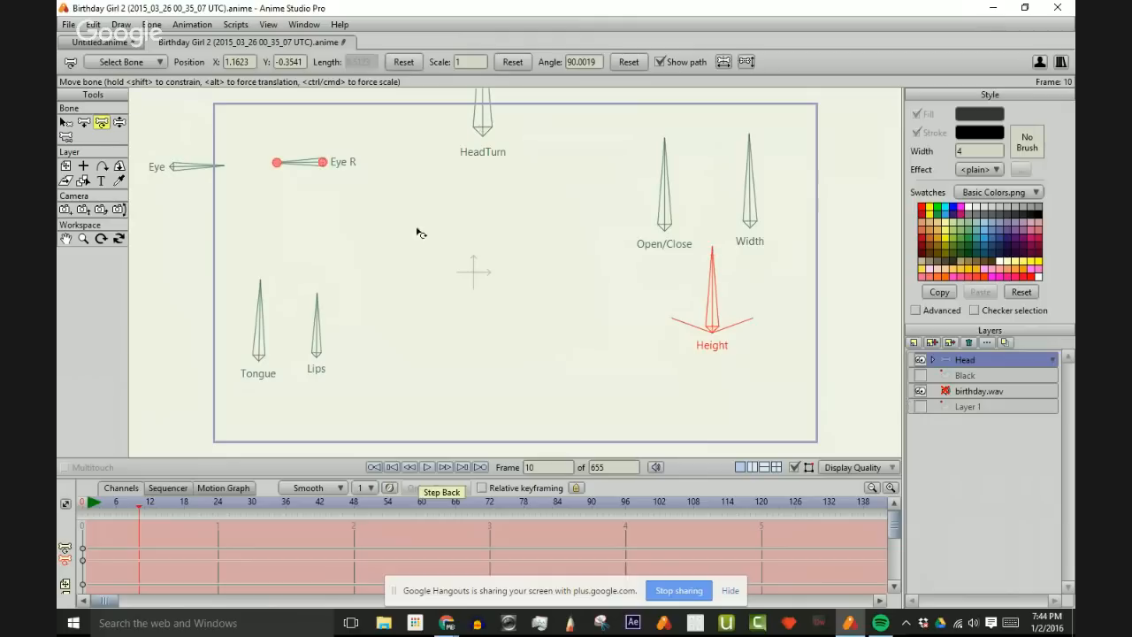
{"action": "left_click", "coordinate": [150, 40]}
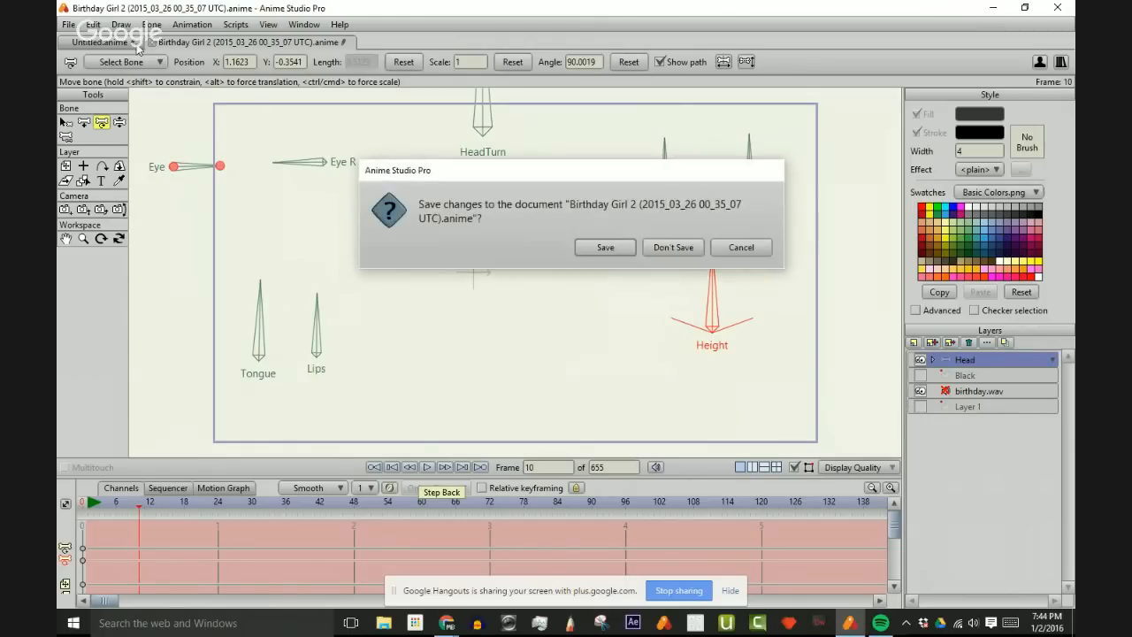
{"action": "left_click", "coordinate": [667, 249]}
- Open the recent project McCoy.anime and play its lip-synced animation
{"action": "left_click", "coordinate": [68, 24]}
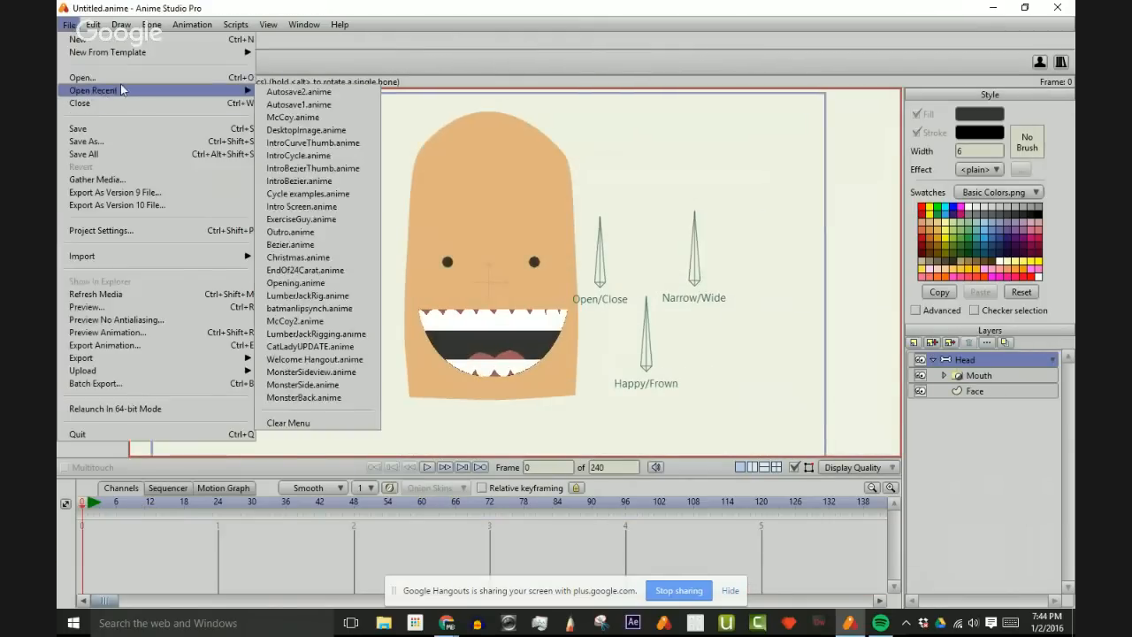
{"action": "mouse_move", "coordinate": [230, 90]}
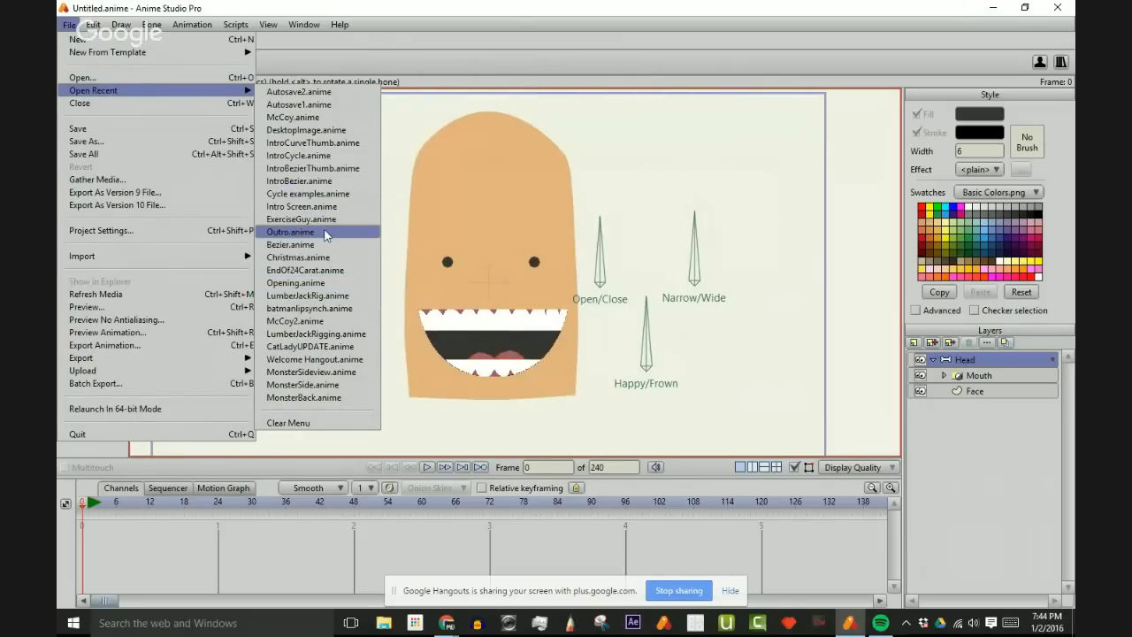
{"action": "left_click", "coordinate": [337, 120]}
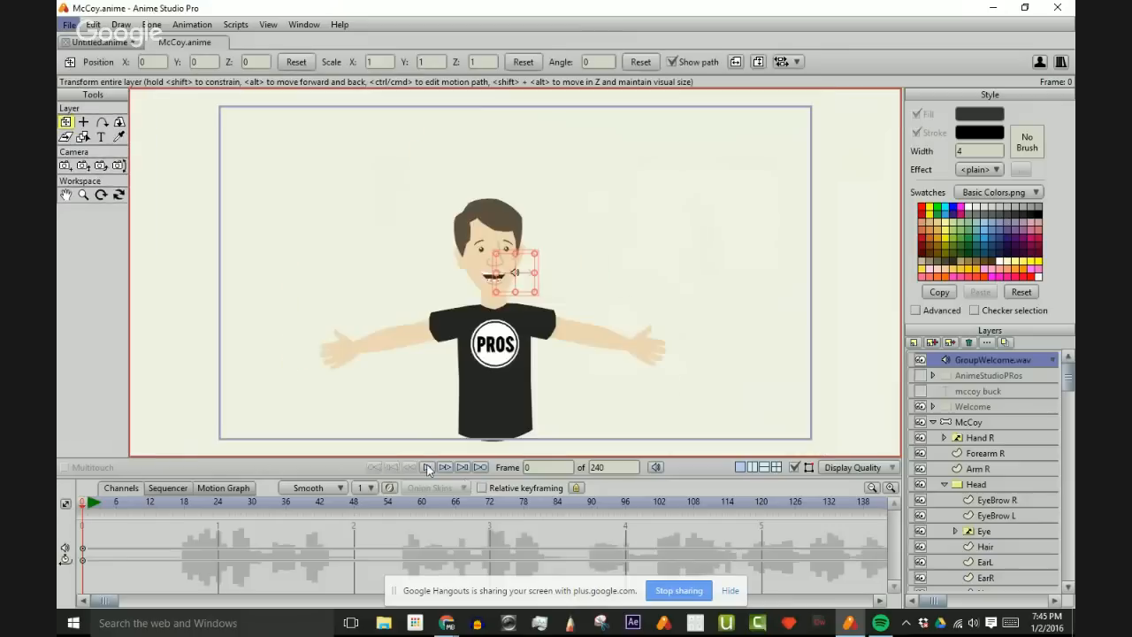
{"action": "left_click", "coordinate": [427, 467]}
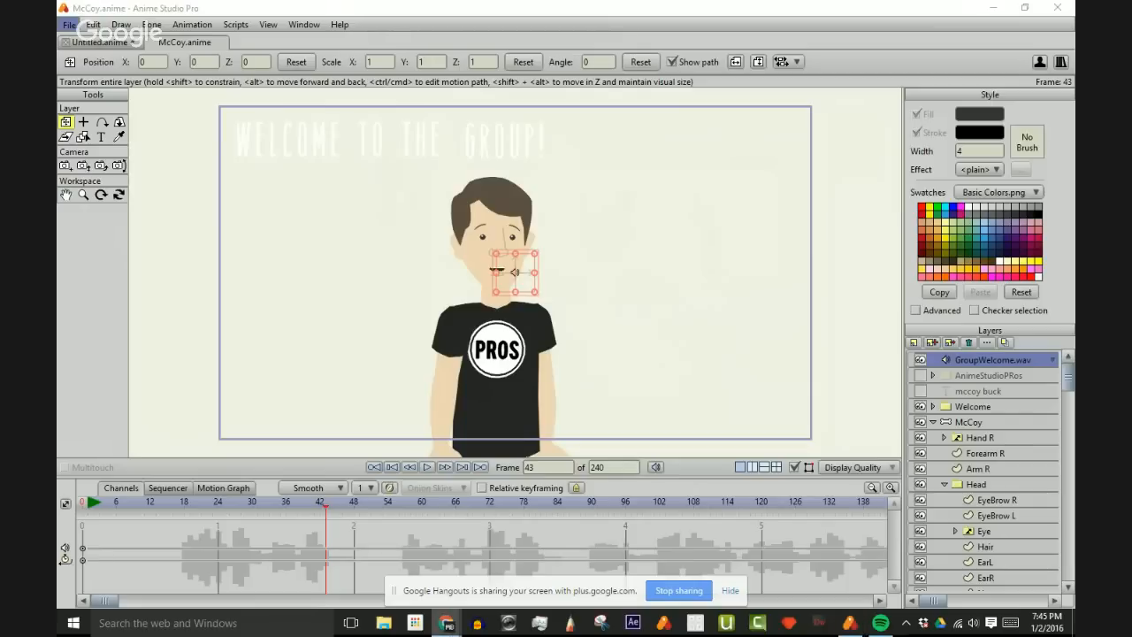
- Switch to Chrome, search Google Images for "terrance and phillip" in a new tab, and close the tab to return to Anime Studio Pro
{"action": "left_click_drag", "start_coordinate": [544, 301], "coordinate": [412, 2]}
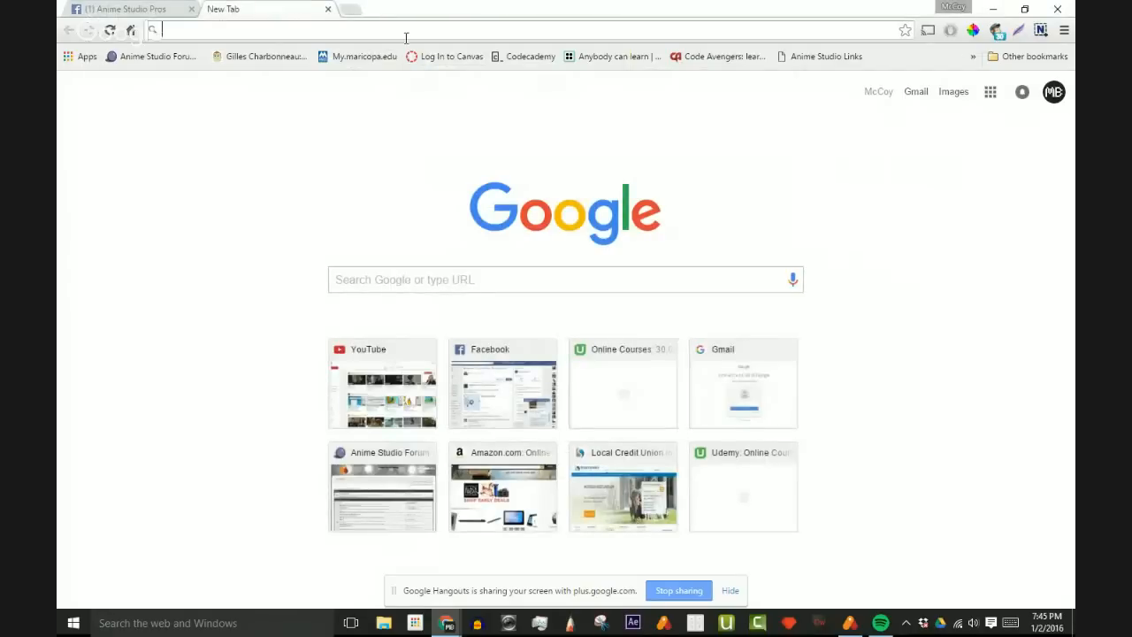
{"action": "type", "text": "terrence and"}
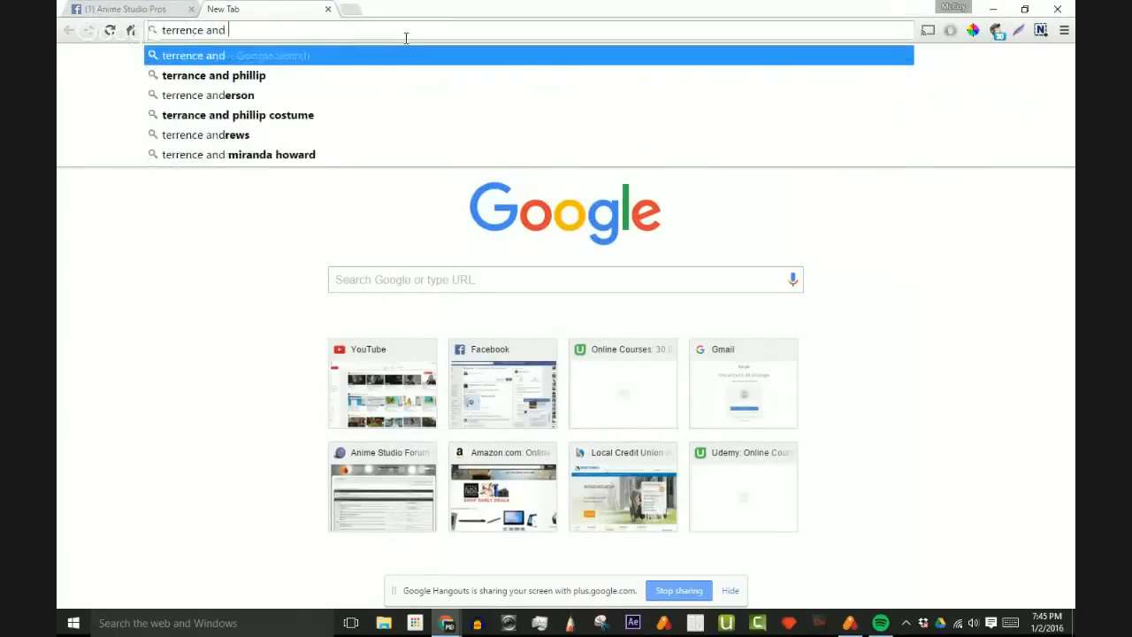
{"action": "key", "text": "Down"}
{"action": "key", "text": "Return"}
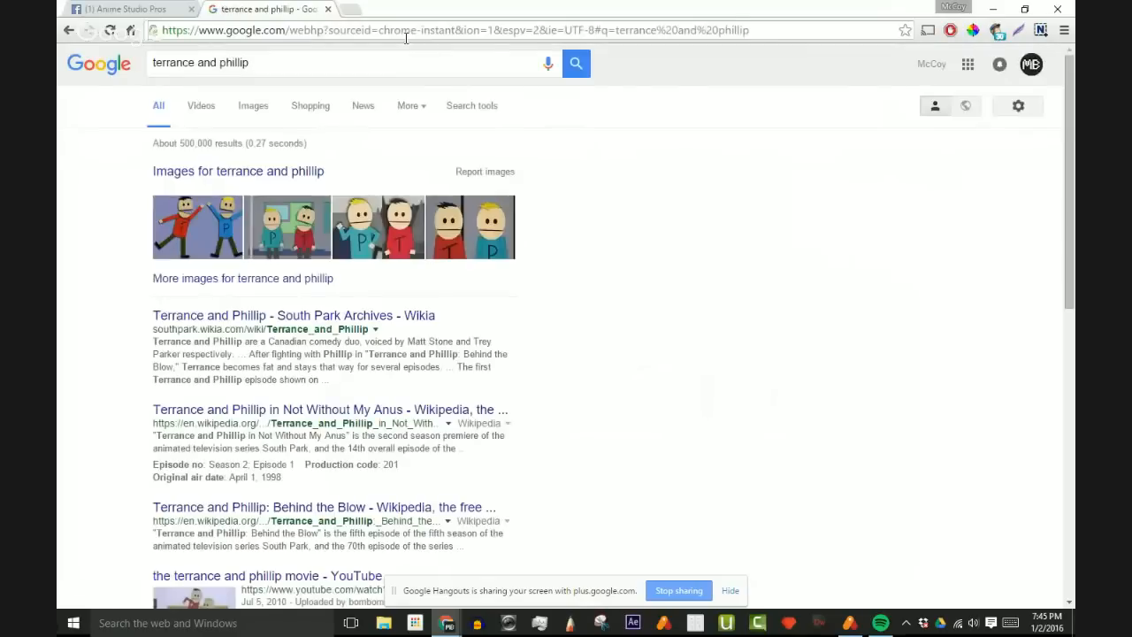
{"action": "left_click", "coordinate": [238, 108]}
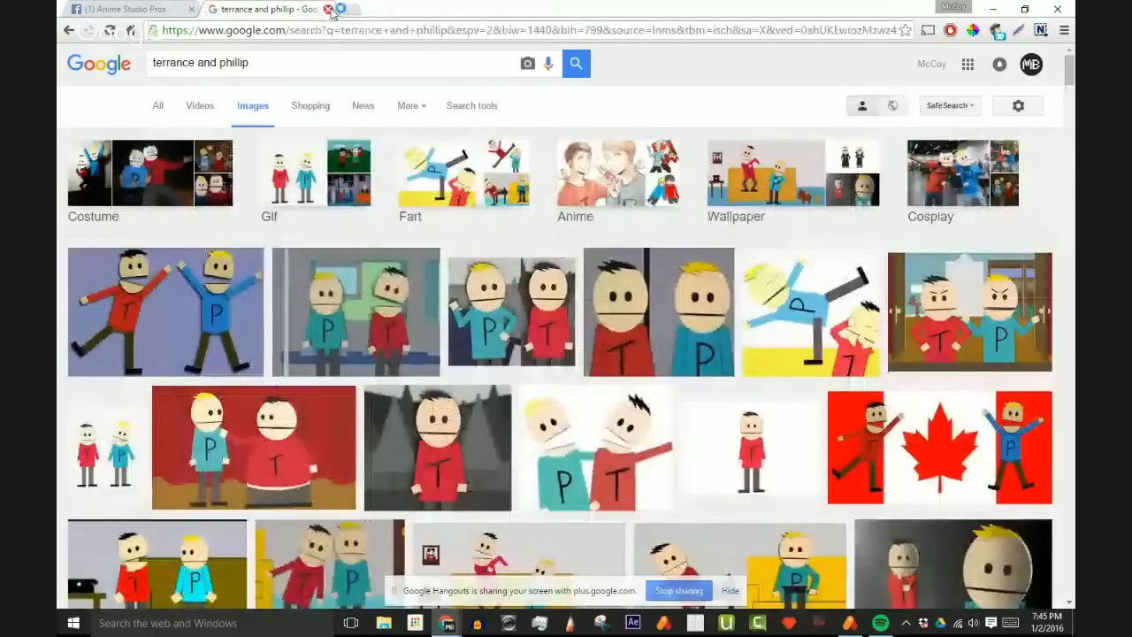
{"action": "left_click", "coordinate": [328, 9]}
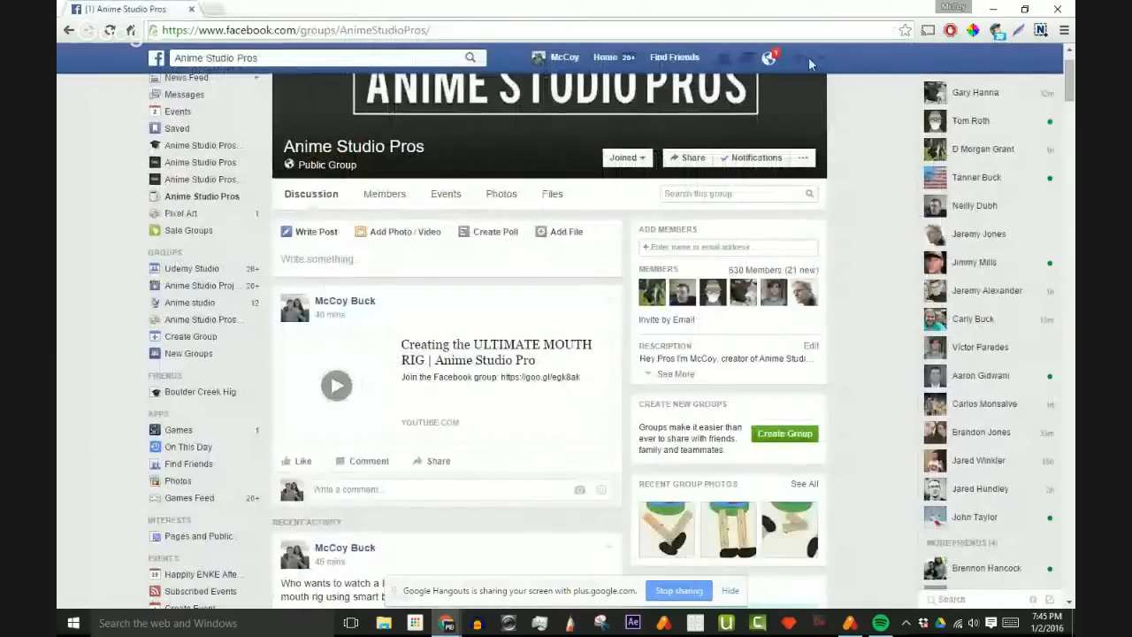
{"action": "left_click", "coordinate": [991, 11]}
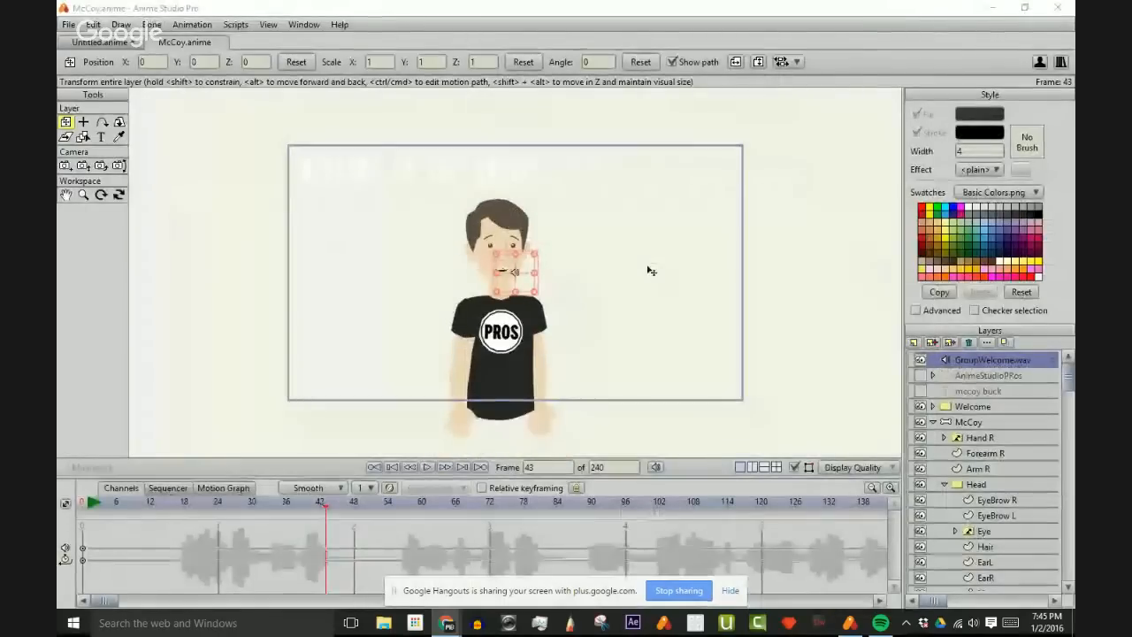
- Return to the Untitled.anime document and record an audio clip of about 5 seconds with Audio Recording from Line (AudioBox USB Audio)
{"action": "left_click", "coordinate": [103, 44]}
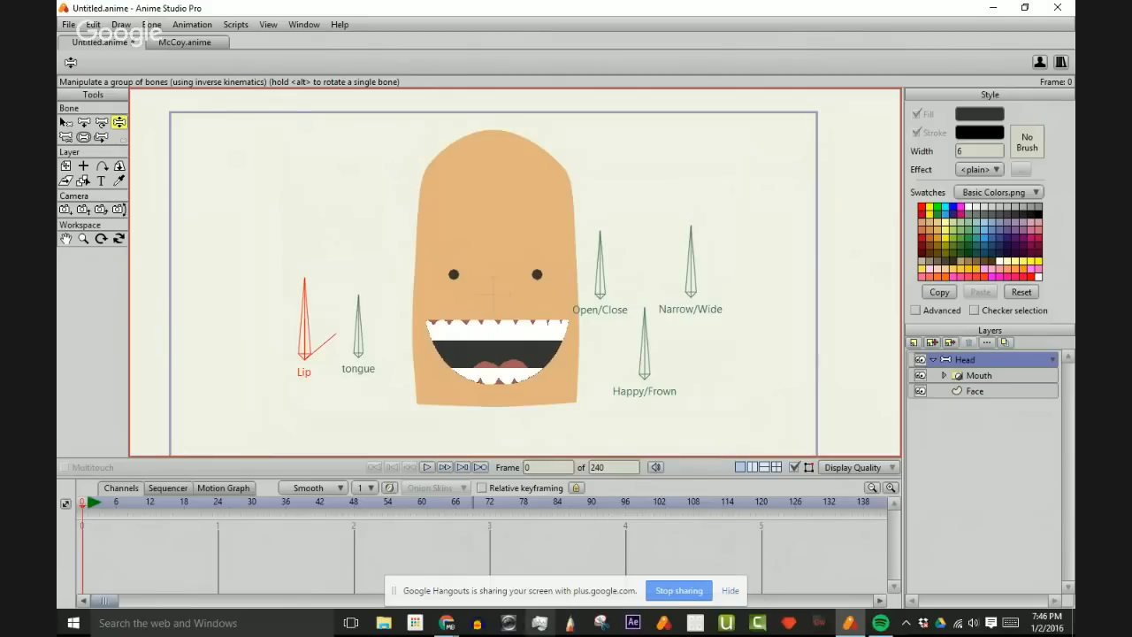
{"action": "left_click", "coordinate": [304, 24]}
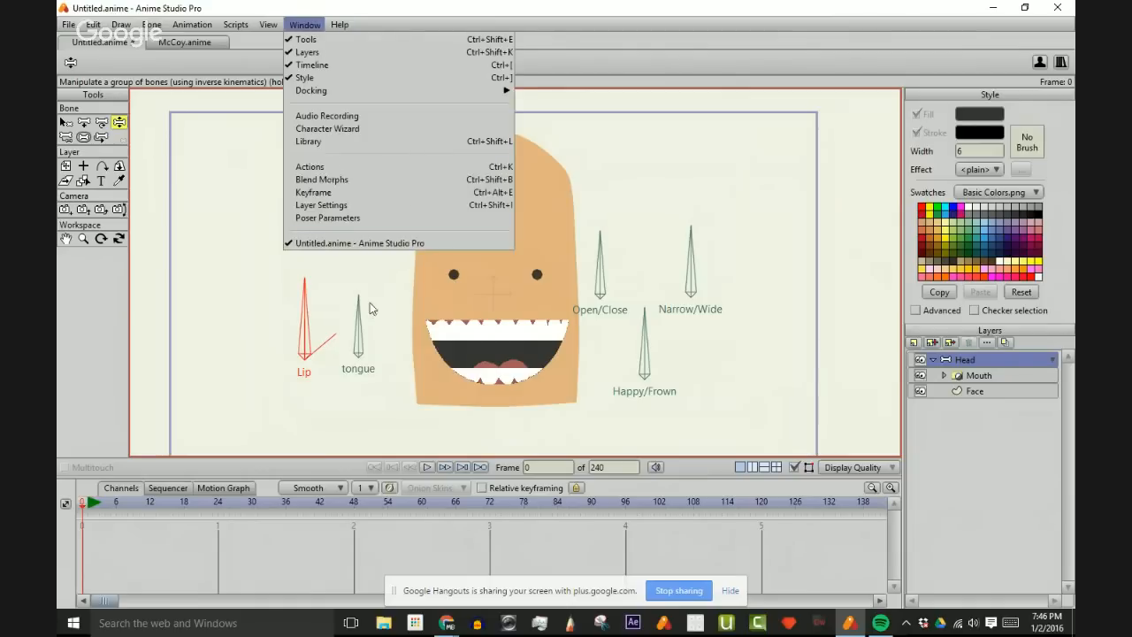
{"action": "left_click", "coordinate": [327, 116]}
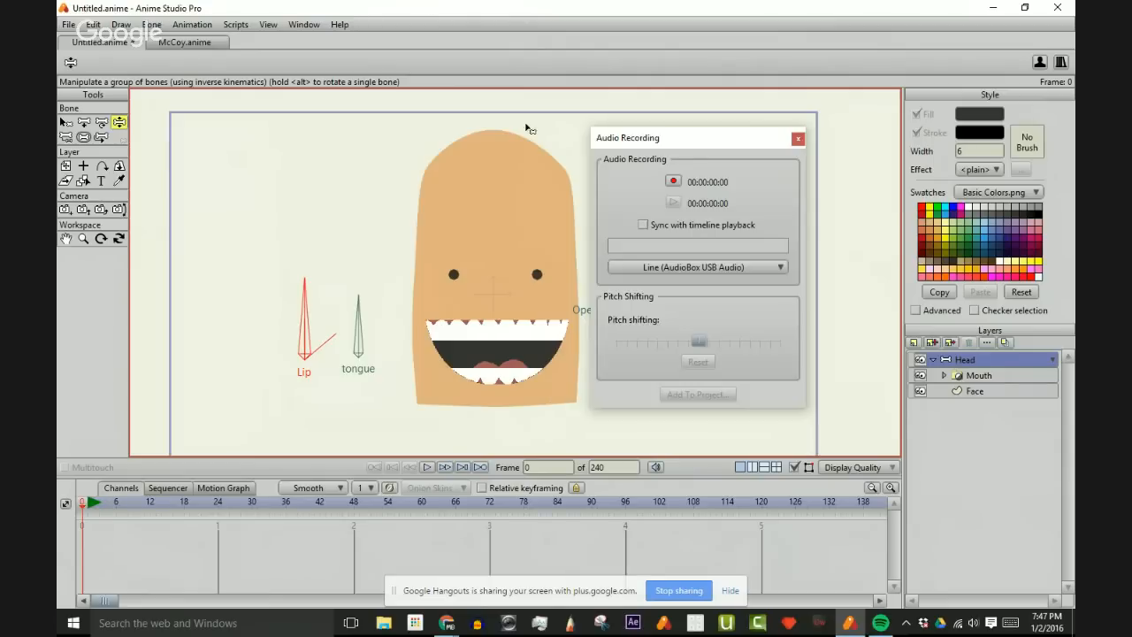
{"action": "left_click", "coordinate": [445, 623]}
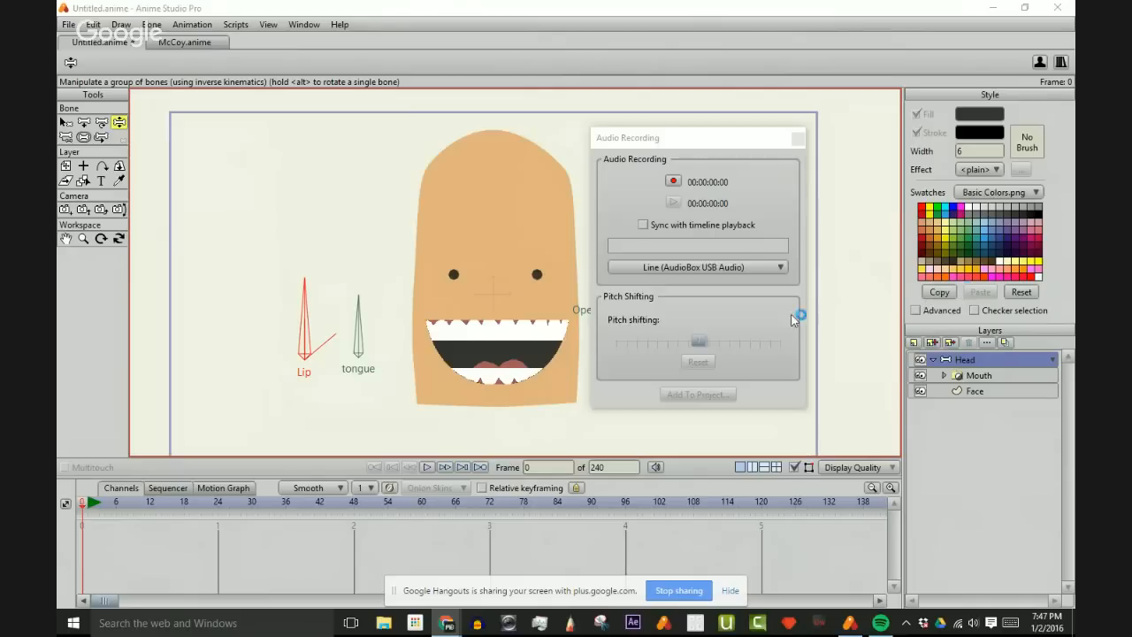
{"action": "left_click", "coordinate": [674, 182]}
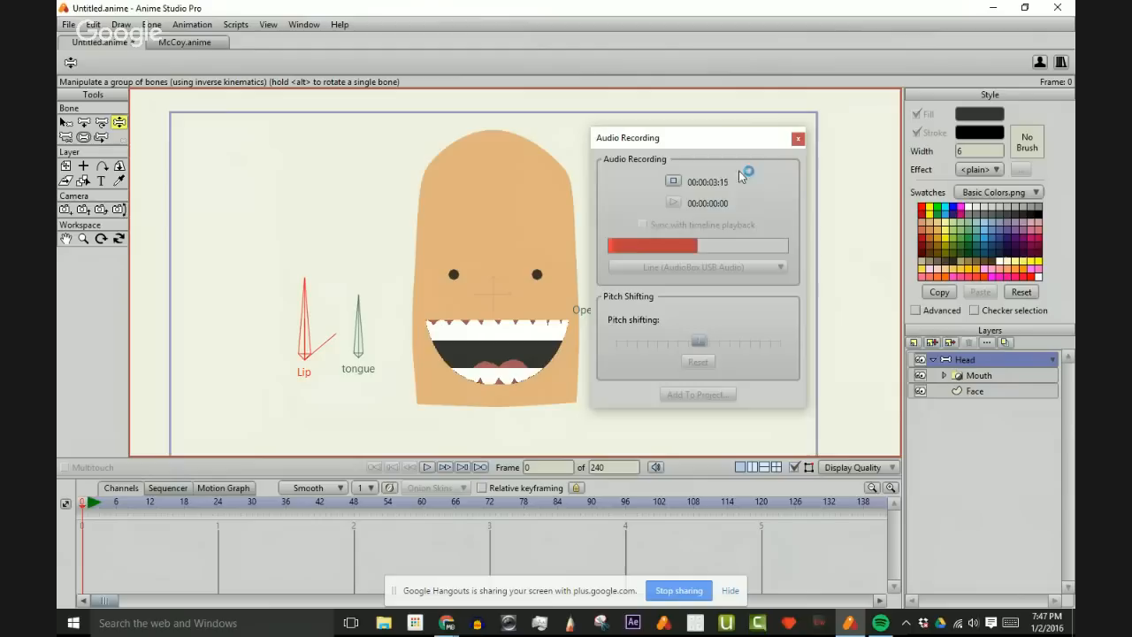
{"action": "left_click", "coordinate": [674, 181]}
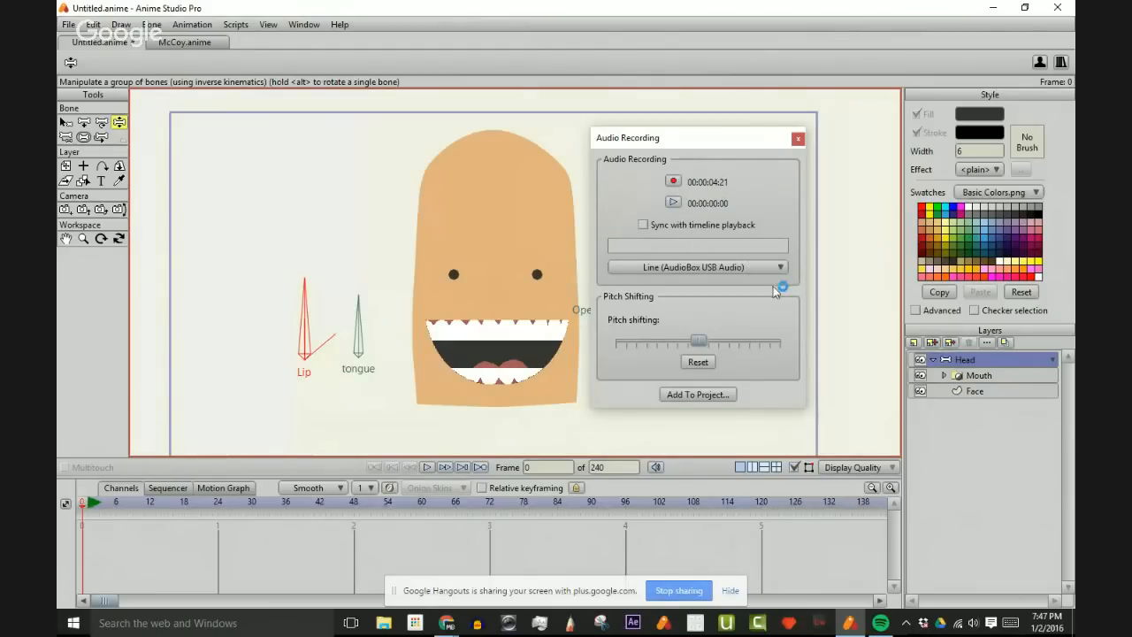
- Add the recorded clip to the project, saving it as vacation in Desktop > ASPChannel > Audio, and close Audio Recording
{"action": "left_click", "coordinate": [705, 398]}
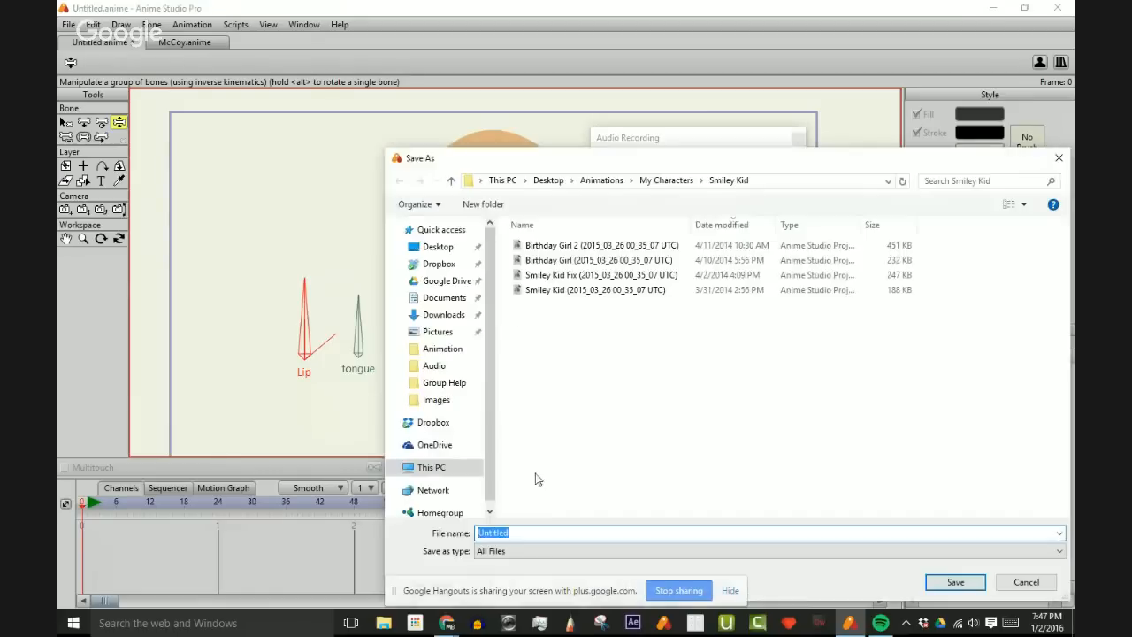
{"action": "left_click", "coordinate": [599, 180]}
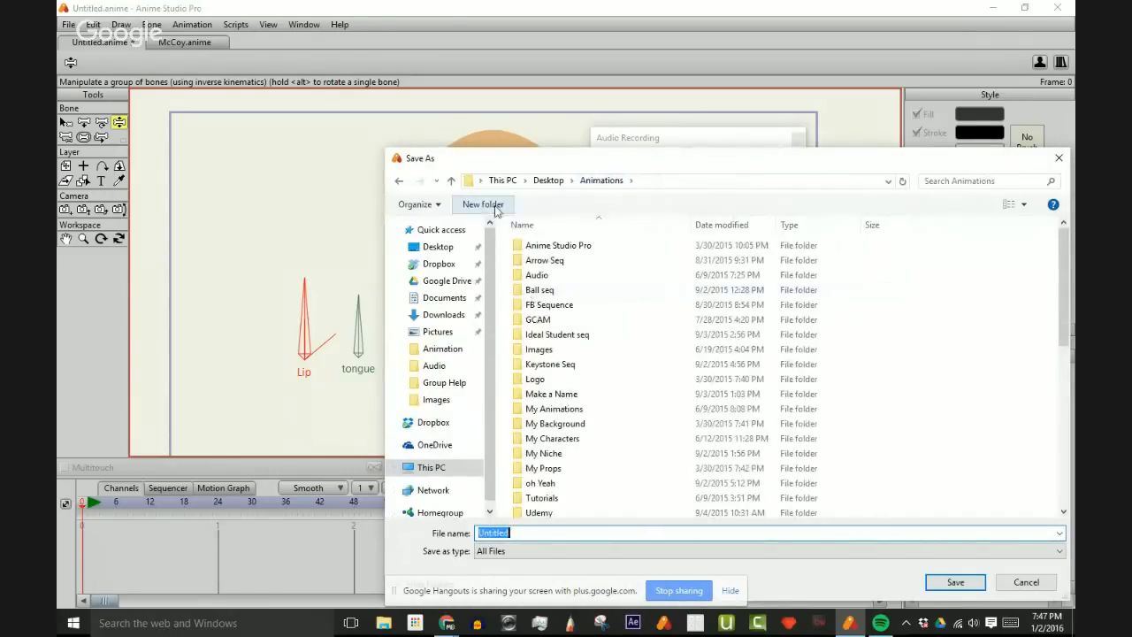
{"action": "left_click", "coordinate": [548, 180]}
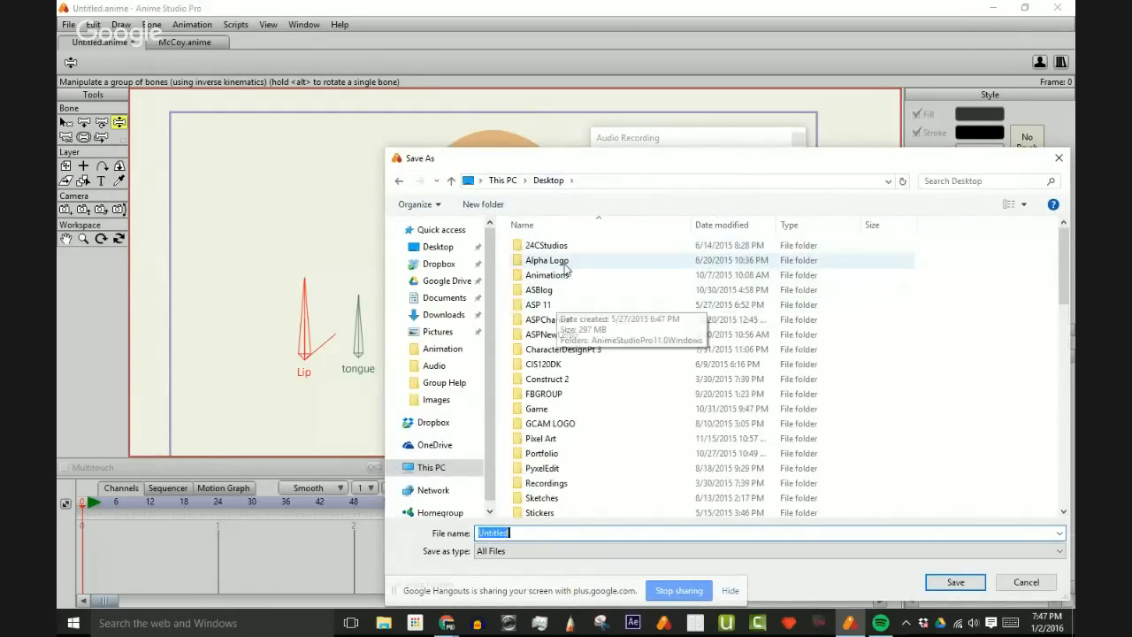
{"action": "double_click", "coordinate": [561, 325]}
{"action": "double_click", "coordinate": [614, 292]}
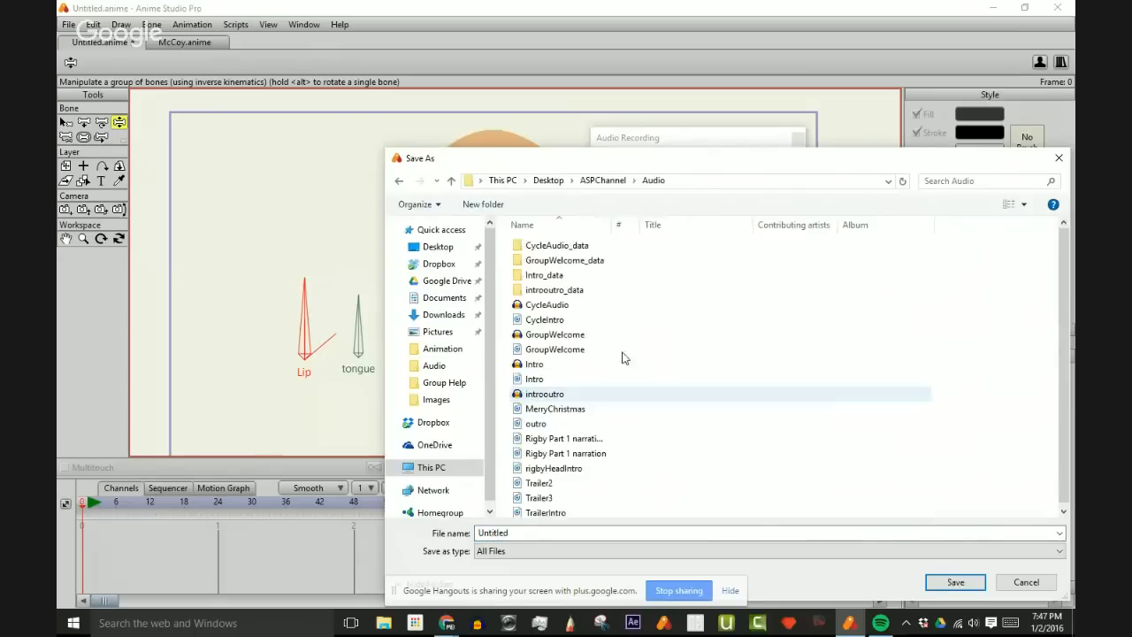
{"action": "type", "text": "narration"}
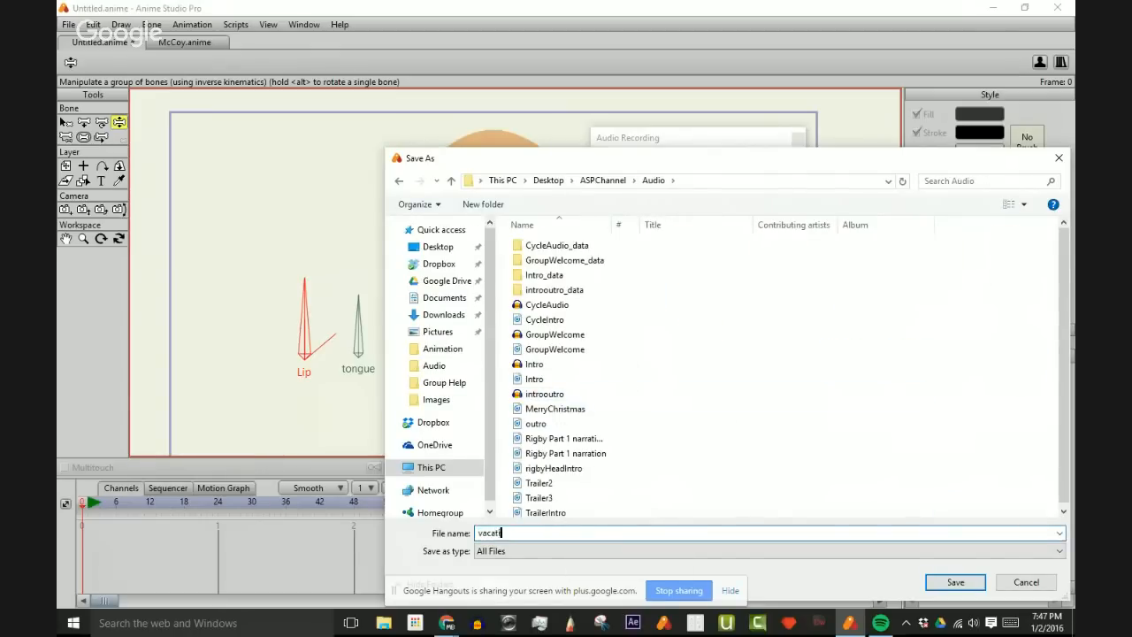
{"action": "key", "text": "Return"}
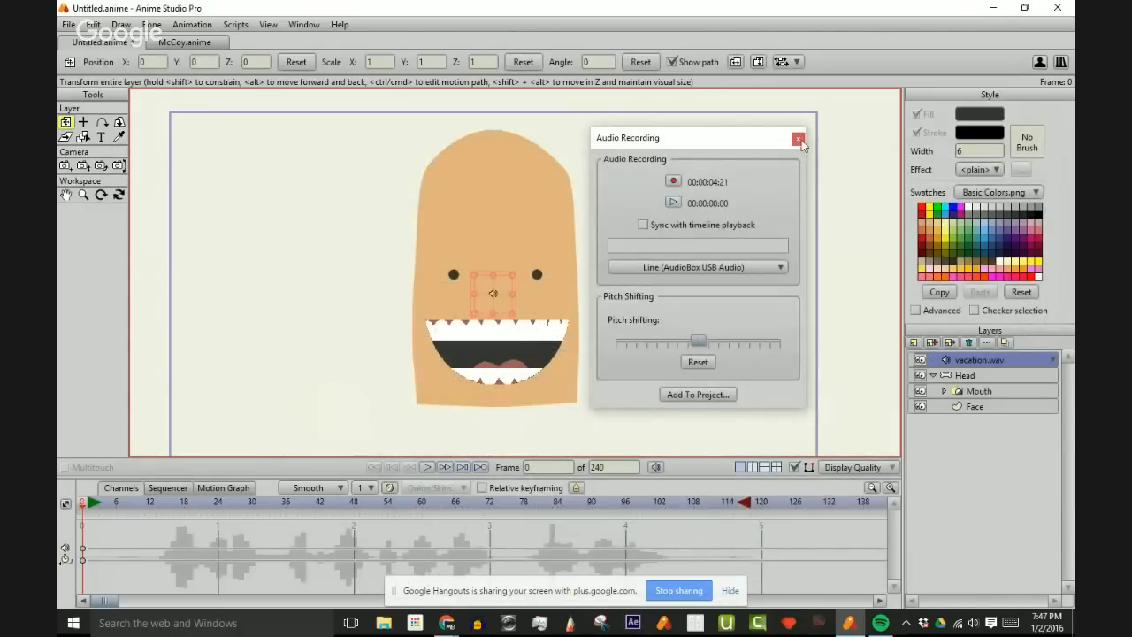
{"action": "left_click", "coordinate": [799, 139]}
- Play the vacation.wav audio, rewind the timeline, and scrub to frame 10 where the speech begins
{"action": "left_click", "coordinate": [428, 467]}
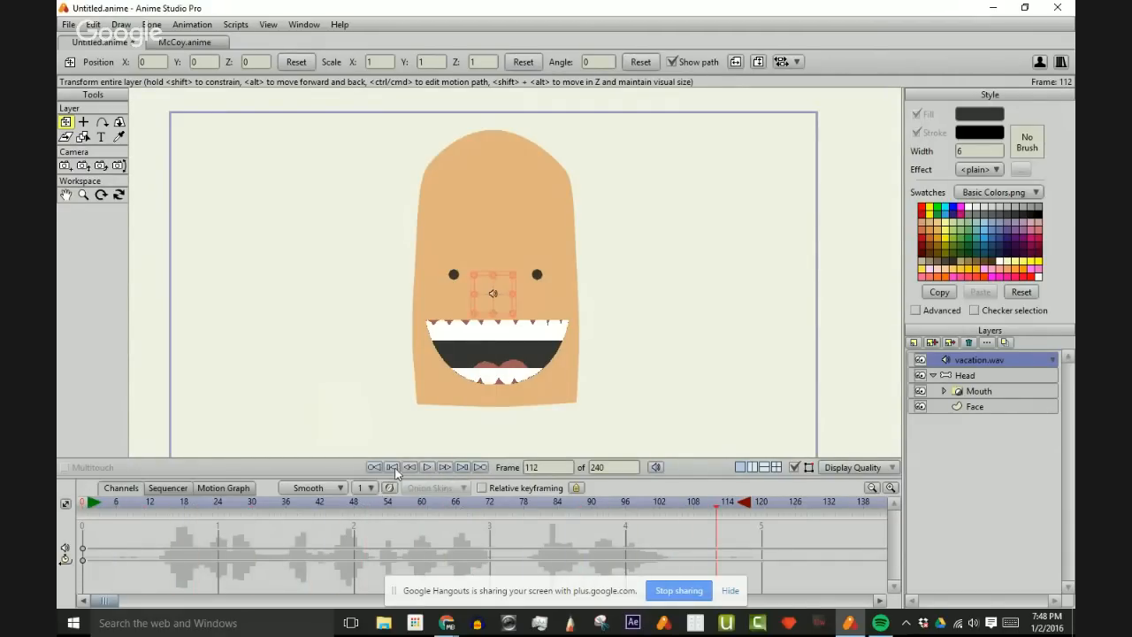
{"action": "left_click", "coordinate": [393, 467]}
{"action": "left_click_drag", "start_coordinate": [83, 503], "coordinate": [139, 503]}
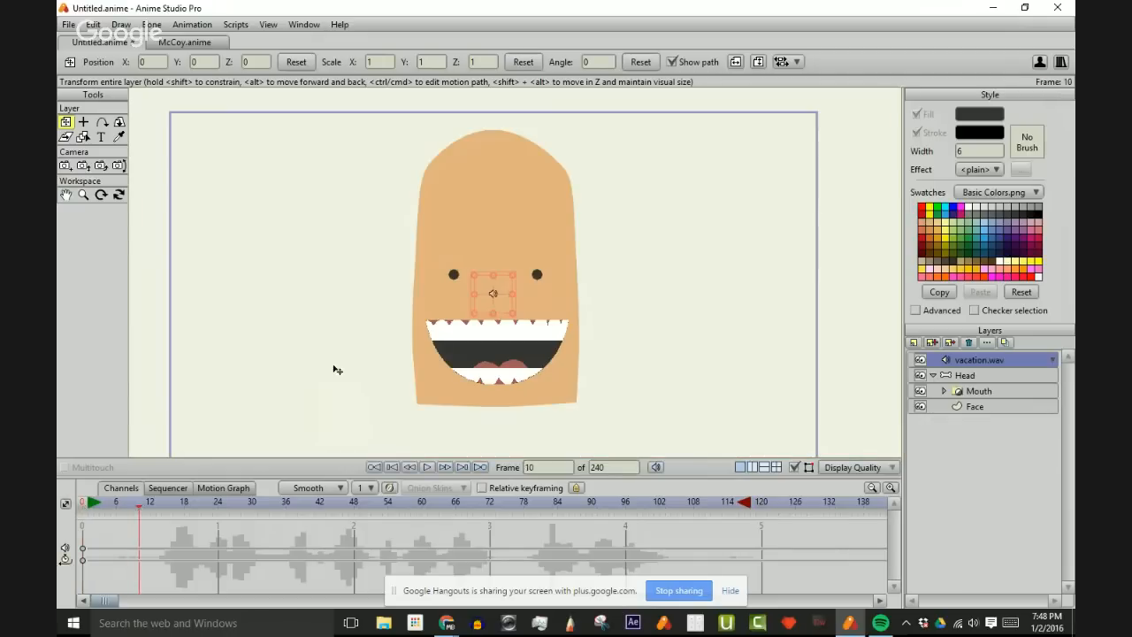
- Select the Head bone layer and scrub through the first words of the audio to frame 25
{"action": "scroll", "coordinate": [337, 368], "scroll_direction": "down", "scroll_amount": 2}
{"action": "scroll", "coordinate": [421, 298], "scroll_direction": "up", "scroll_amount": 1}
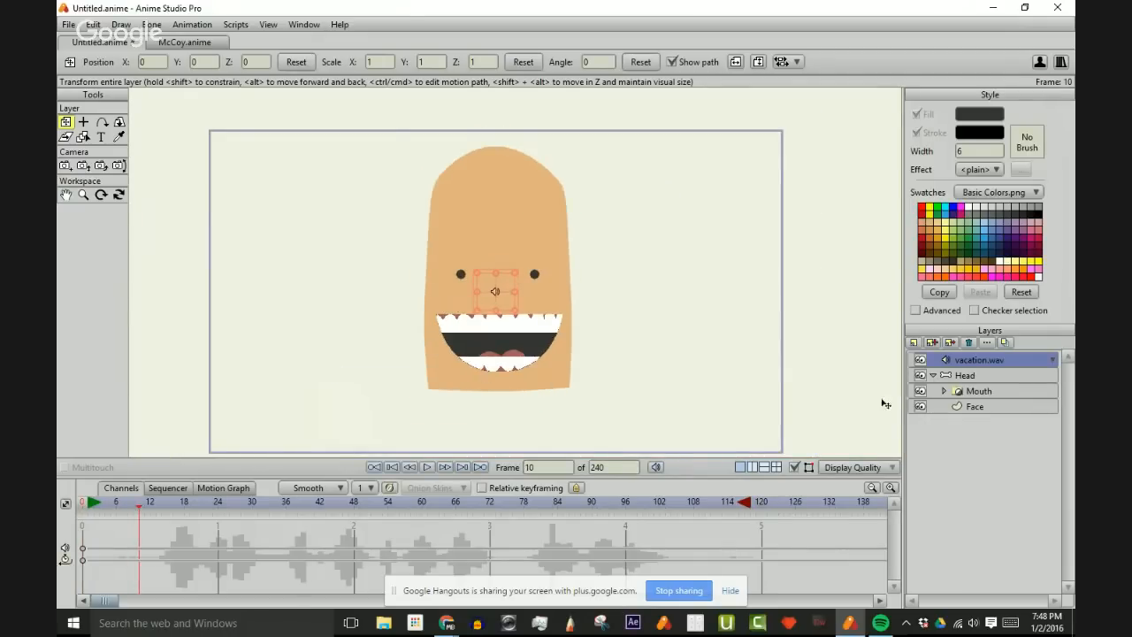
{"action": "left_click", "coordinate": [988, 375]}
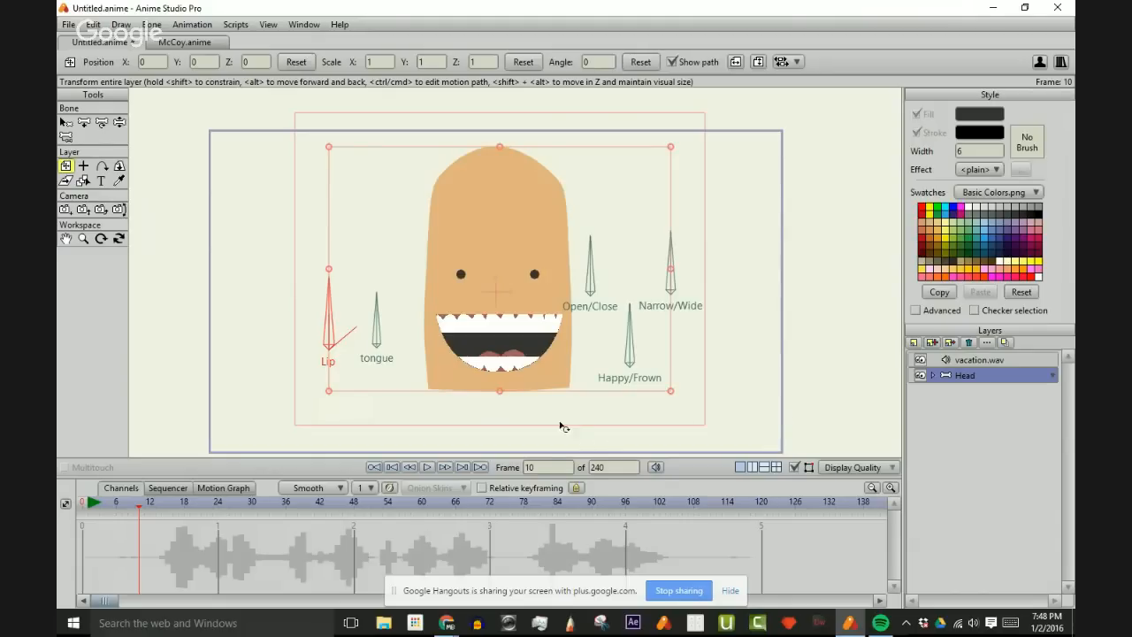
{"action": "scroll", "coordinate": [559, 398], "scroll_direction": "up", "scroll_amount": 1}
{"action": "scroll", "coordinate": [535, 403], "scroll_direction": "up", "scroll_amount": 1}
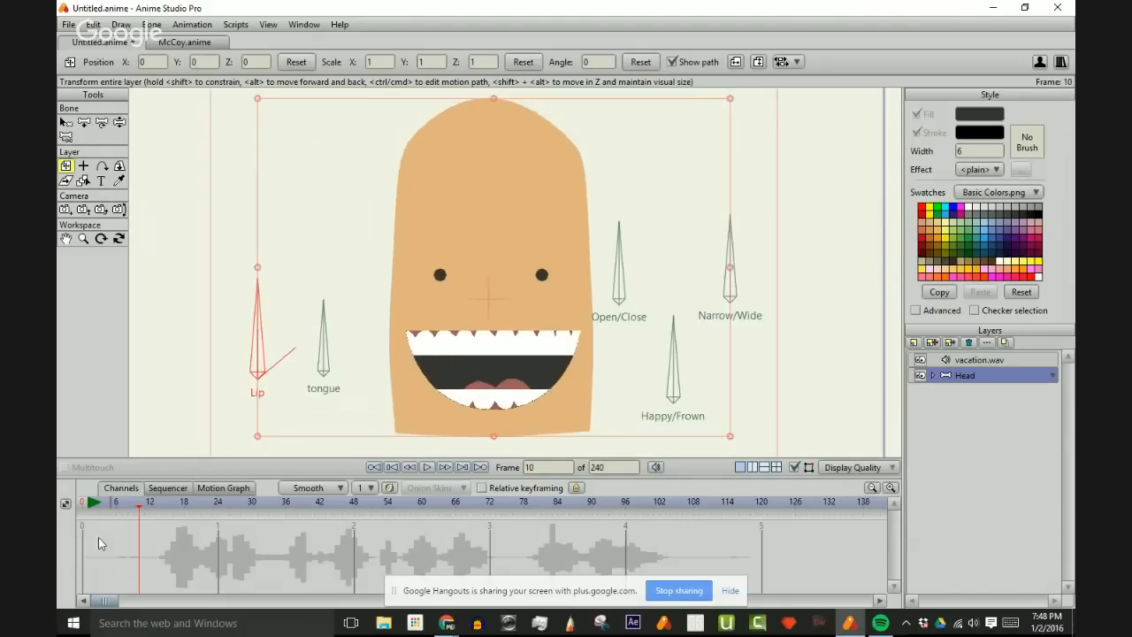
{"action": "left_click_drag", "start_coordinate": [133, 500], "coordinate": [163, 512]}
{"action": "left_click_drag", "start_coordinate": [162, 509], "coordinate": [225, 522]}
- Switch to the Anime Studio Pros Facebook group in Chrome, play the lip-sync intro video muted in full screen, and exit full screen
{"action": "mouse_move", "coordinate": [440, 627]}
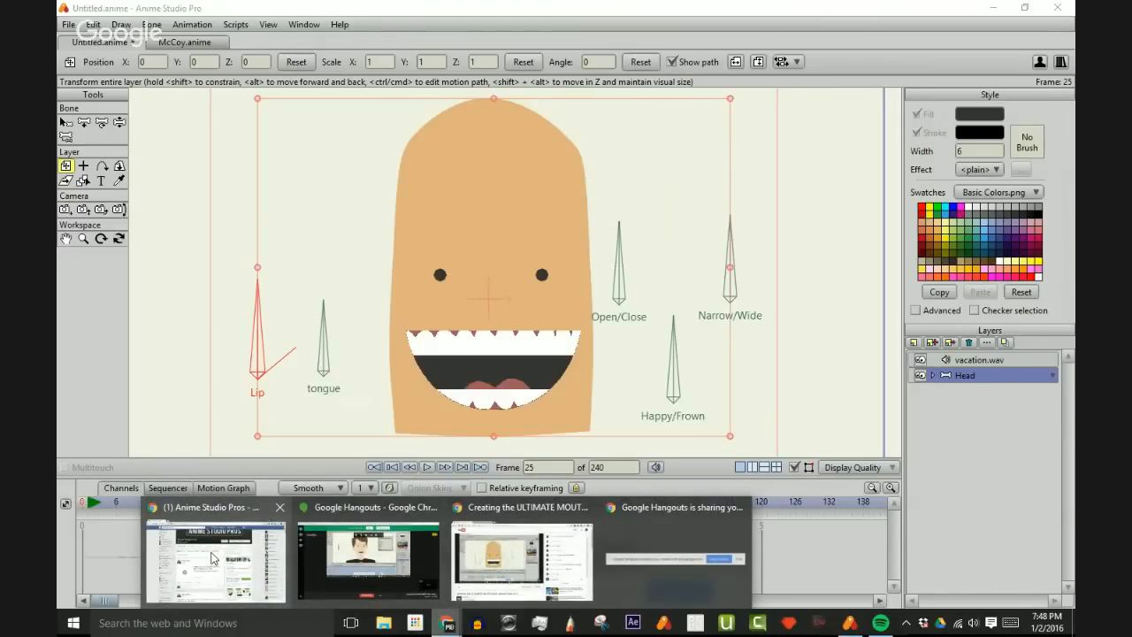
{"action": "mouse_move", "coordinate": [213, 557]}
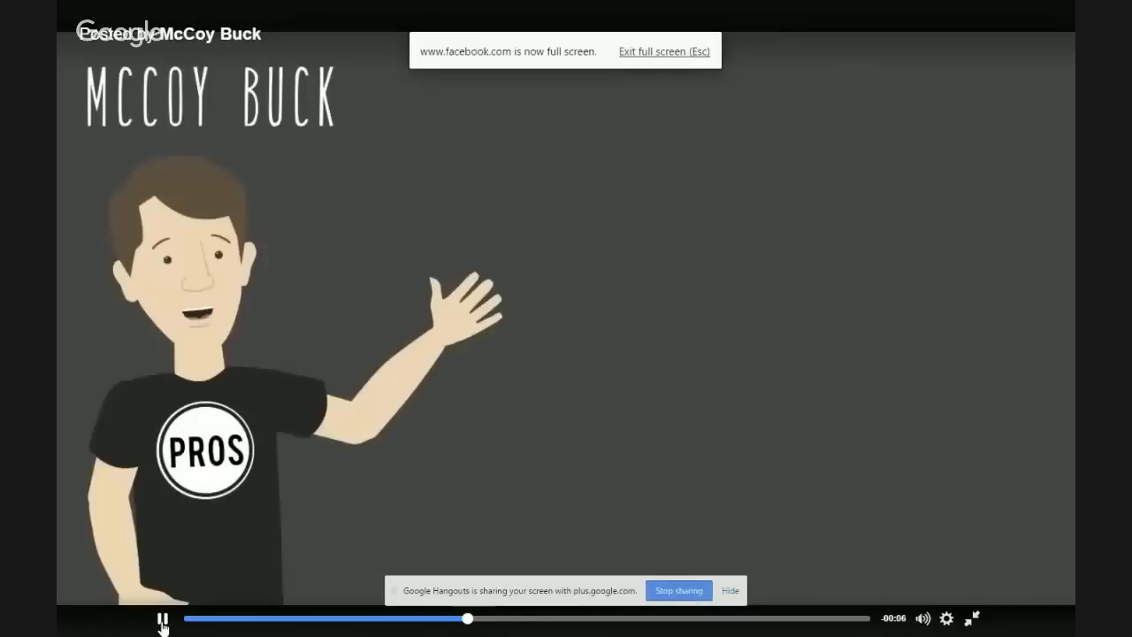
{"action": "left_click", "coordinate": [162, 619]}
{"action": "left_click", "coordinate": [922, 618]}
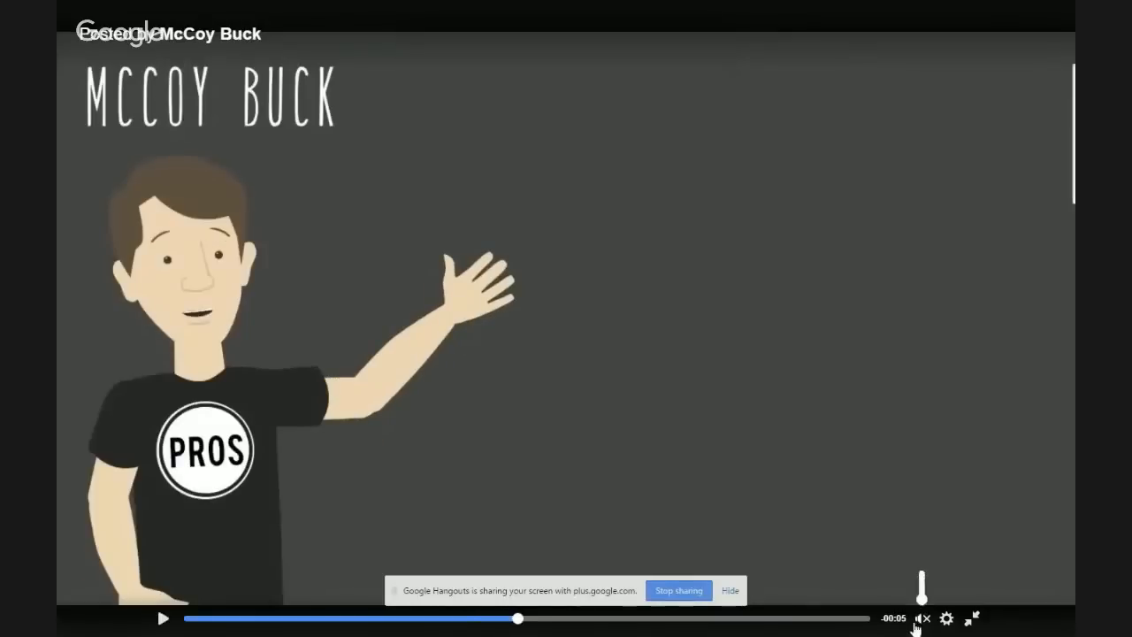
{"action": "left_click", "coordinate": [162, 618]}
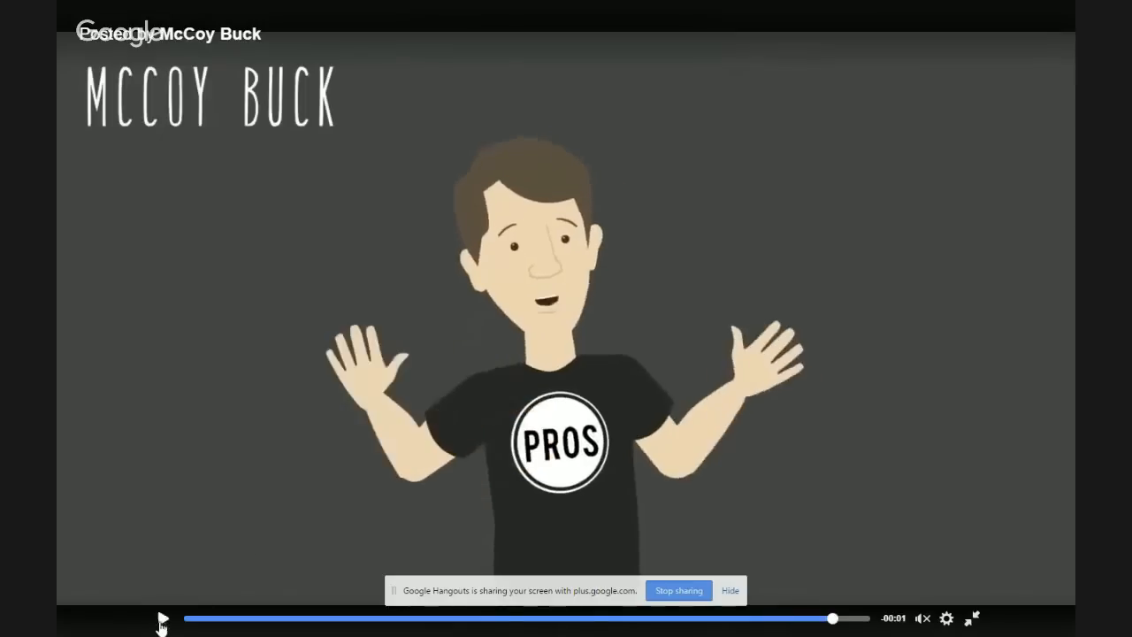
{"action": "left_click", "coordinate": [162, 619]}
{"action": "left_click", "coordinate": [974, 619]}
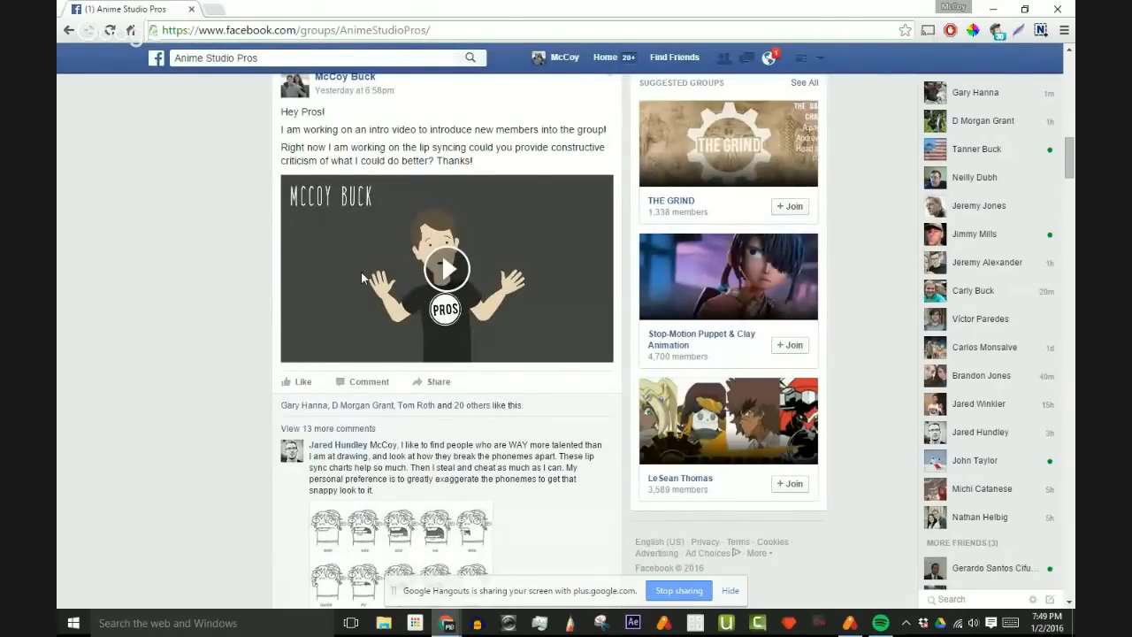
- Read the comments on the lip-sync video, expand the full tips on animating dialog, and return to Anime Studio Pro
{"action": "scroll", "coordinate": [362, 278], "scroll_direction": "down", "scroll_amount": 2}
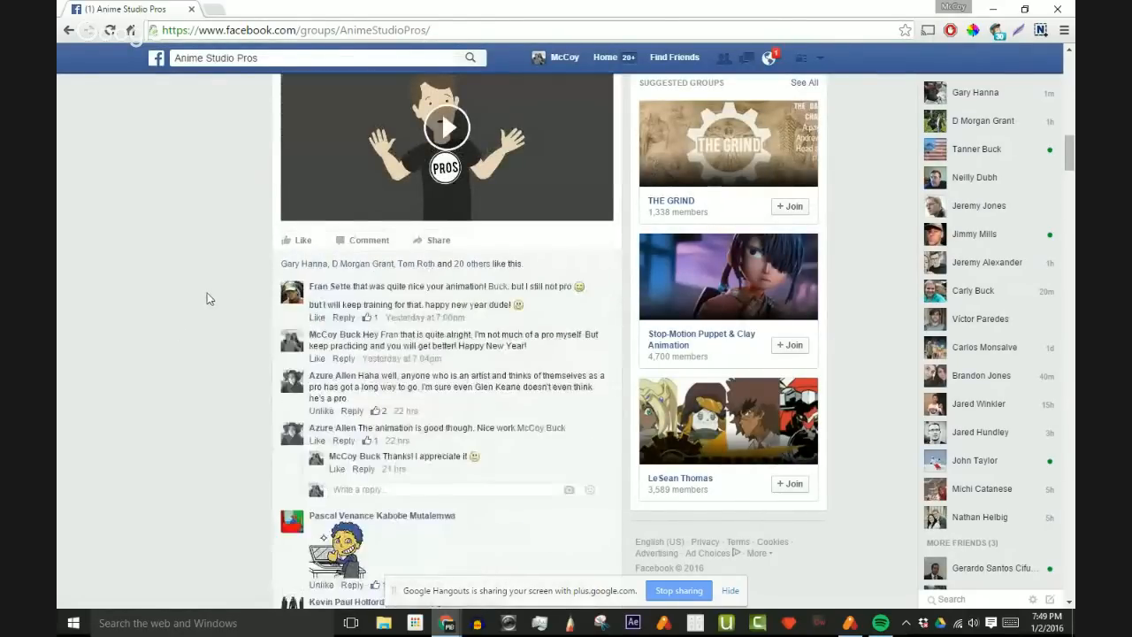
{"action": "scroll", "coordinate": [213, 296], "scroll_direction": "down", "scroll_amount": 10}
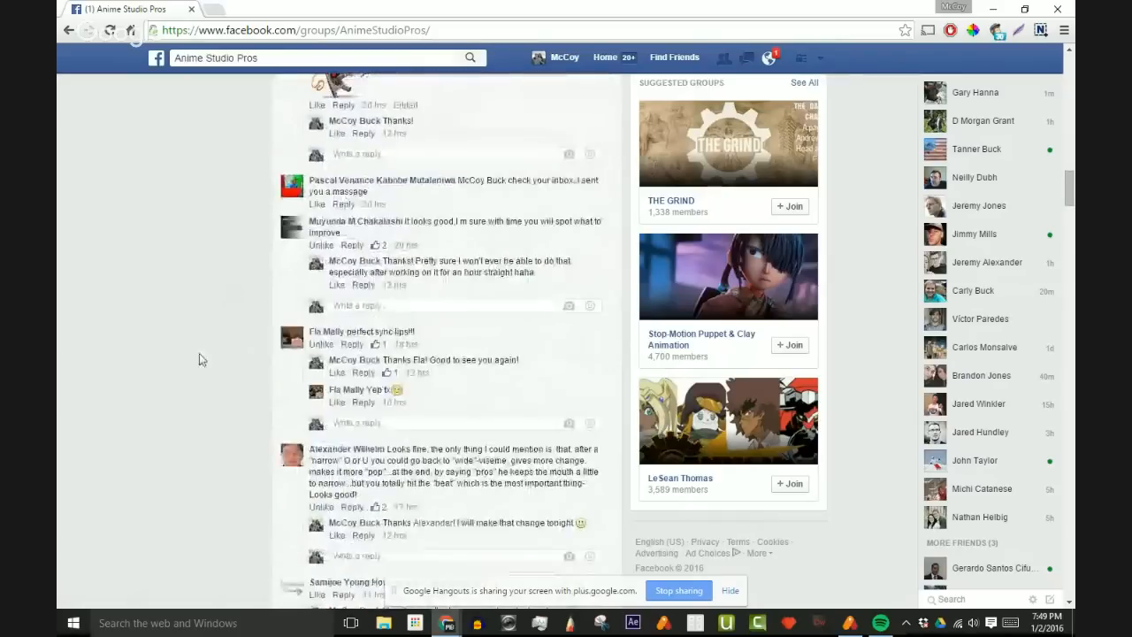
{"action": "scroll", "coordinate": [216, 345], "scroll_direction": "down", "scroll_amount": 4}
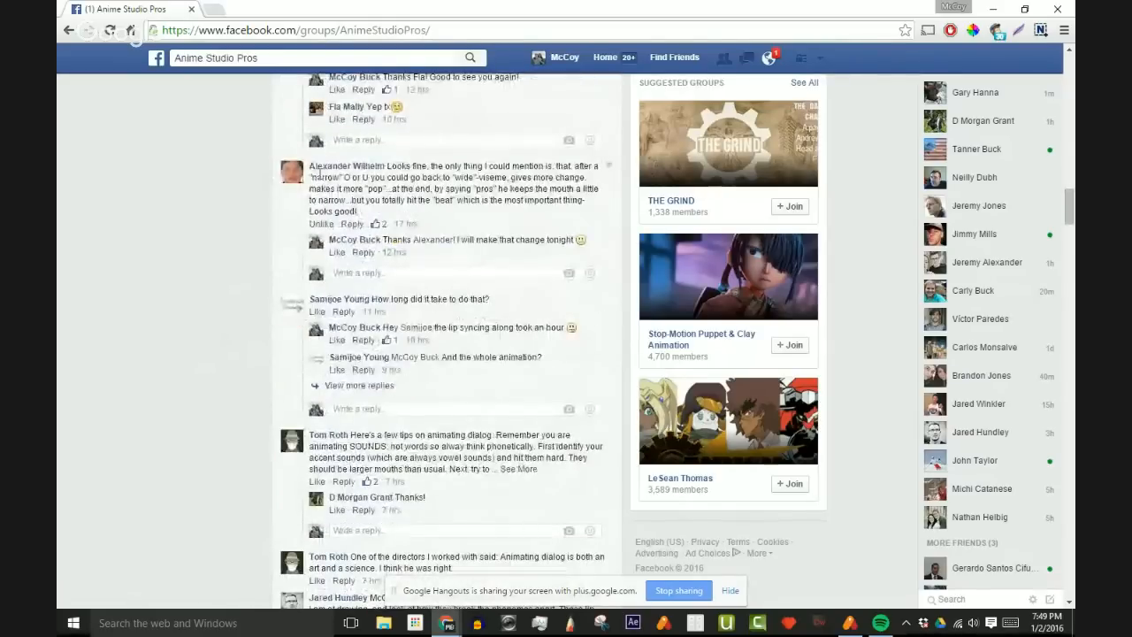
{"action": "scroll", "coordinate": [411, 241], "scroll_direction": "up", "scroll_amount": 1}
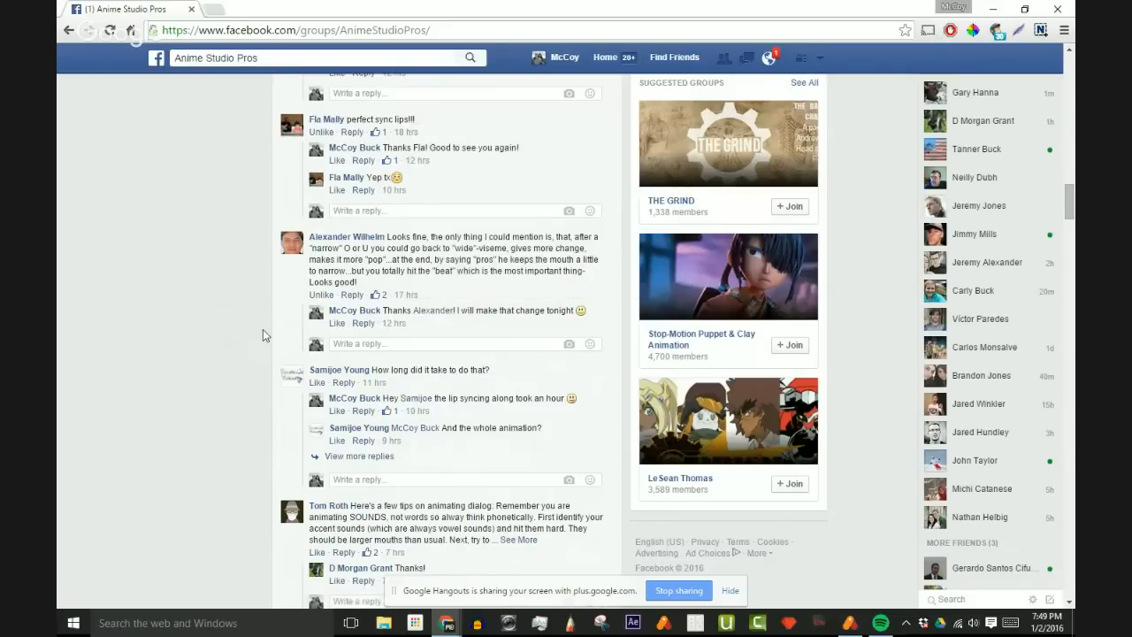
{"action": "scroll", "coordinate": [261, 323], "scroll_direction": "down", "scroll_amount": 3}
{"action": "scroll", "coordinate": [310, 368], "scroll_direction": "down", "scroll_amount": 3}
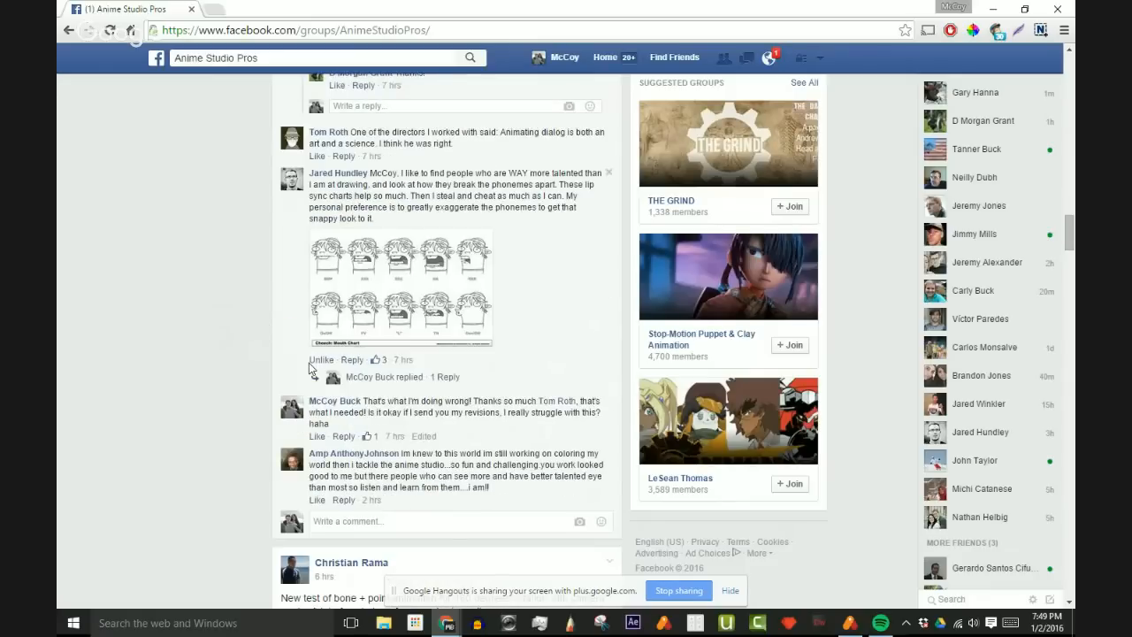
{"action": "scroll", "coordinate": [440, 180], "scroll_direction": "up", "scroll_amount": 1}
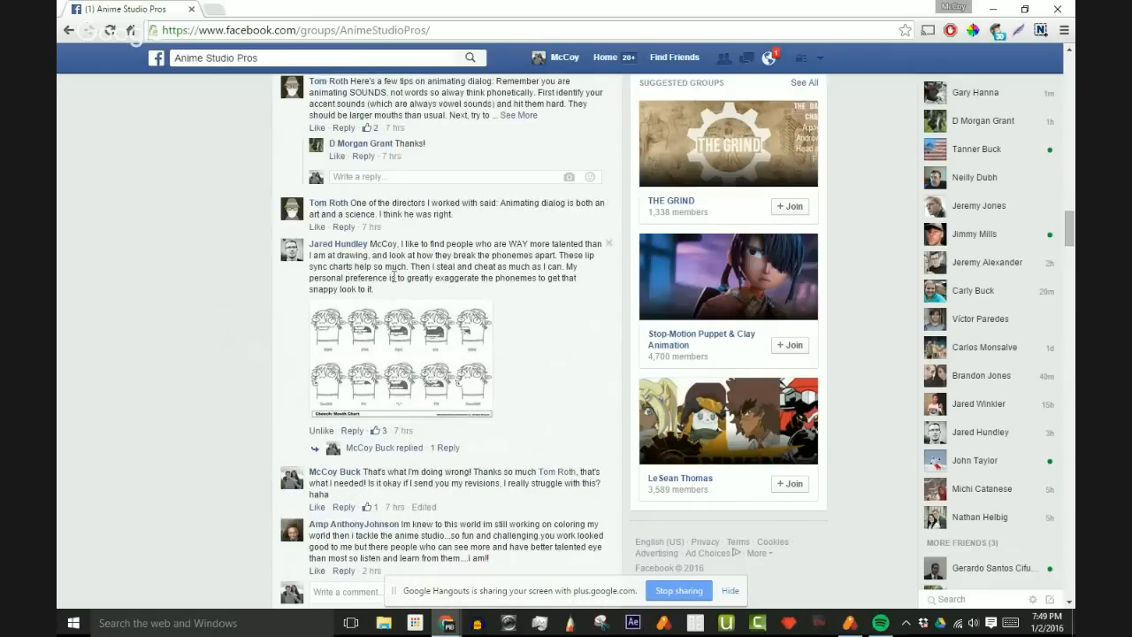
{"action": "scroll", "coordinate": [247, 336], "scroll_direction": "down", "scroll_amount": 3}
{"action": "scroll", "coordinate": [204, 331], "scroll_direction": "up", "scroll_amount": 4}
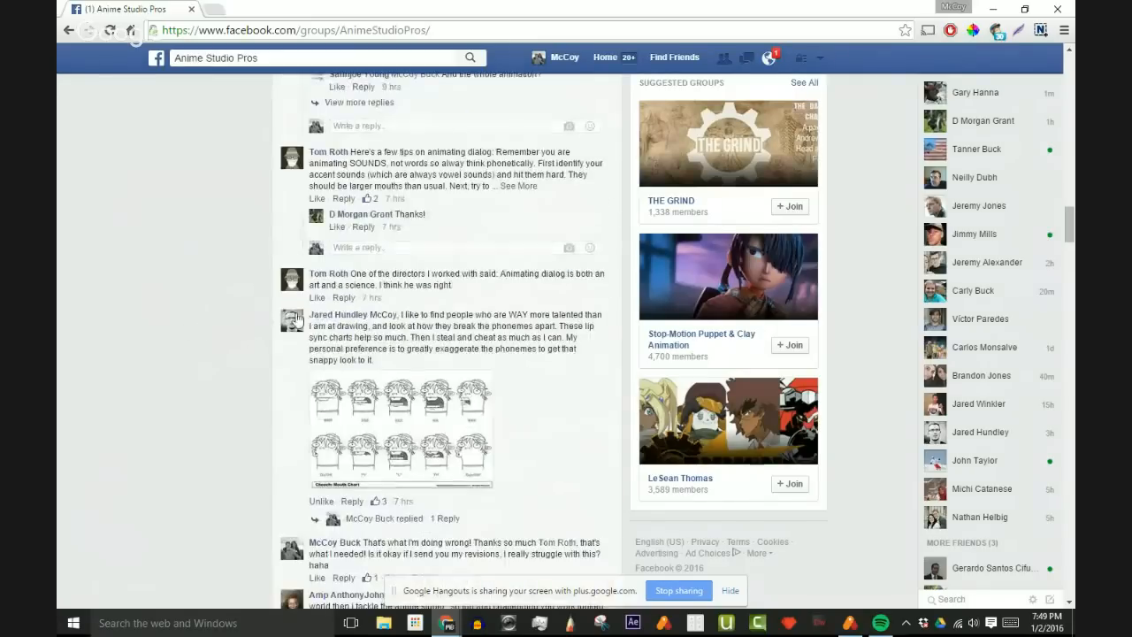
{"action": "scroll", "coordinate": [327, 424], "scroll_direction": "up", "scroll_amount": 2}
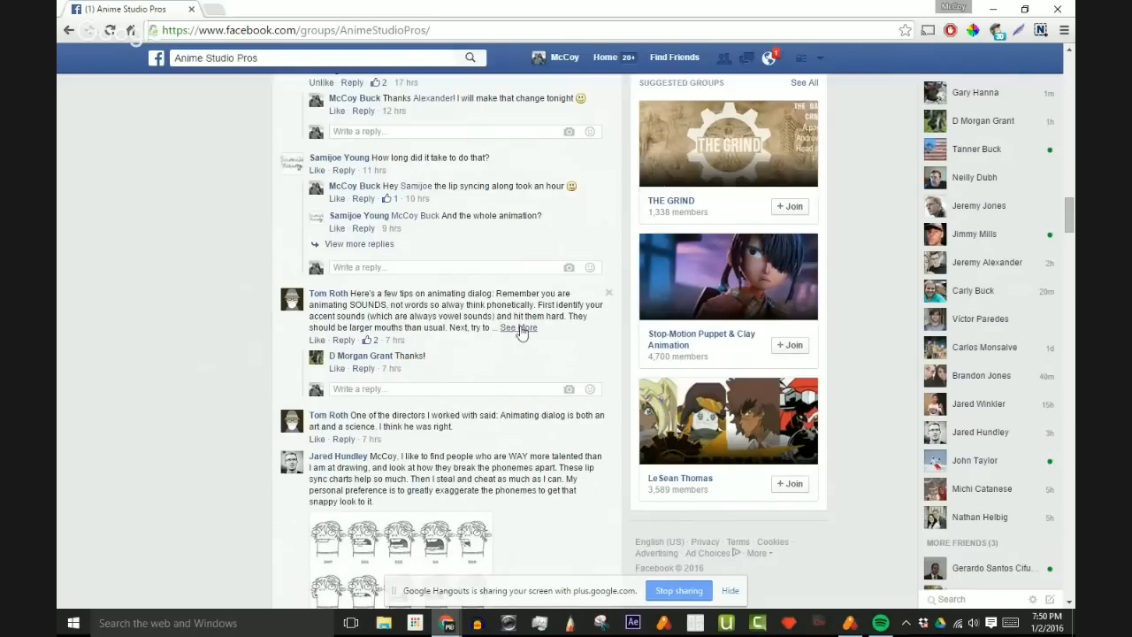
{"action": "left_click", "coordinate": [520, 327]}
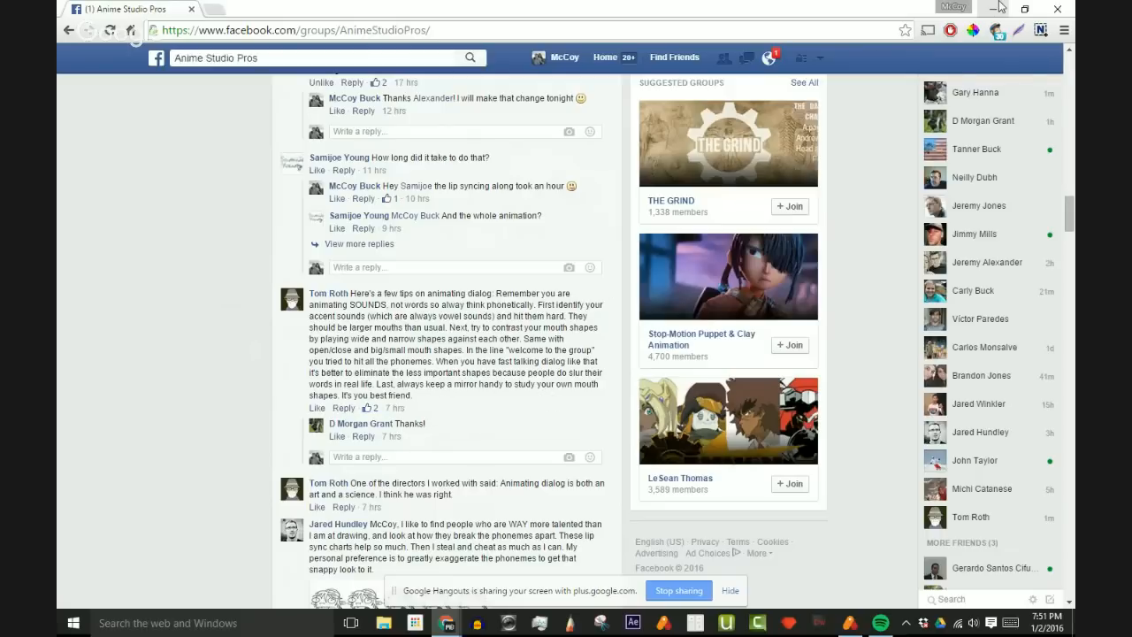
{"action": "left_click", "coordinate": [998, 7]}
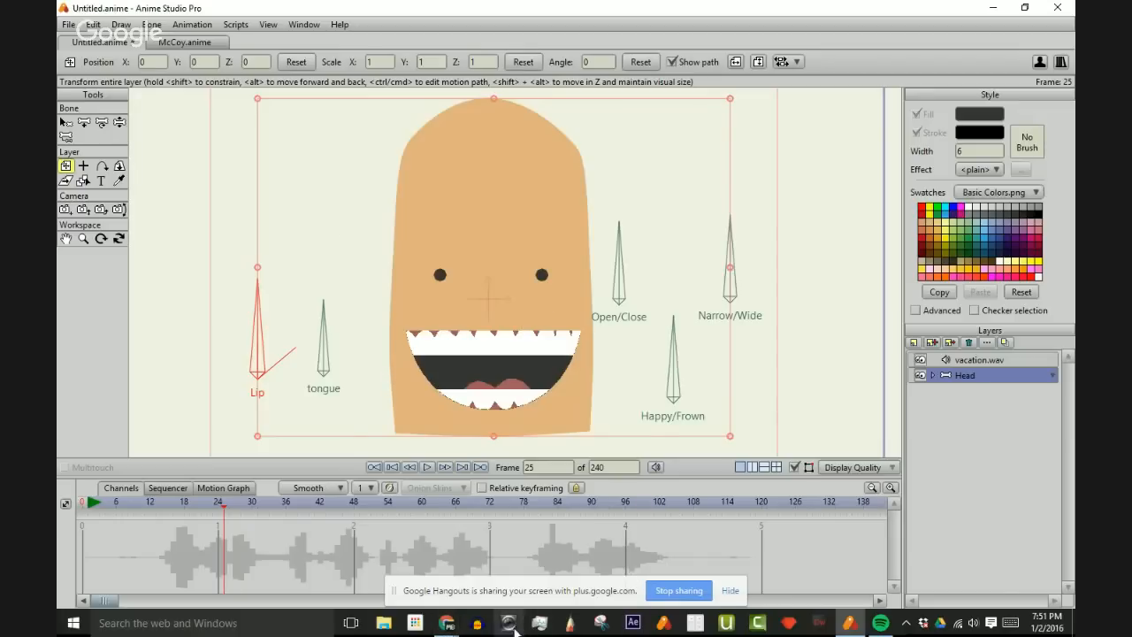
{"action": "left_click", "coordinate": [74, 622]}
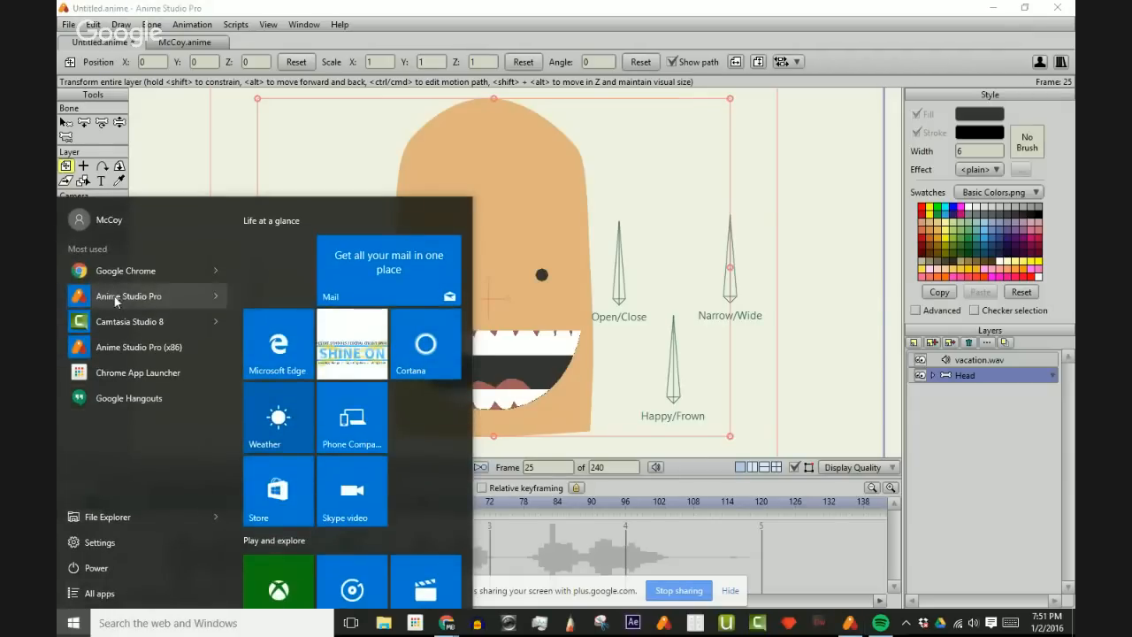
{"action": "type", "text": "f"}
{"action": "left_click", "coordinate": [159, 111]}
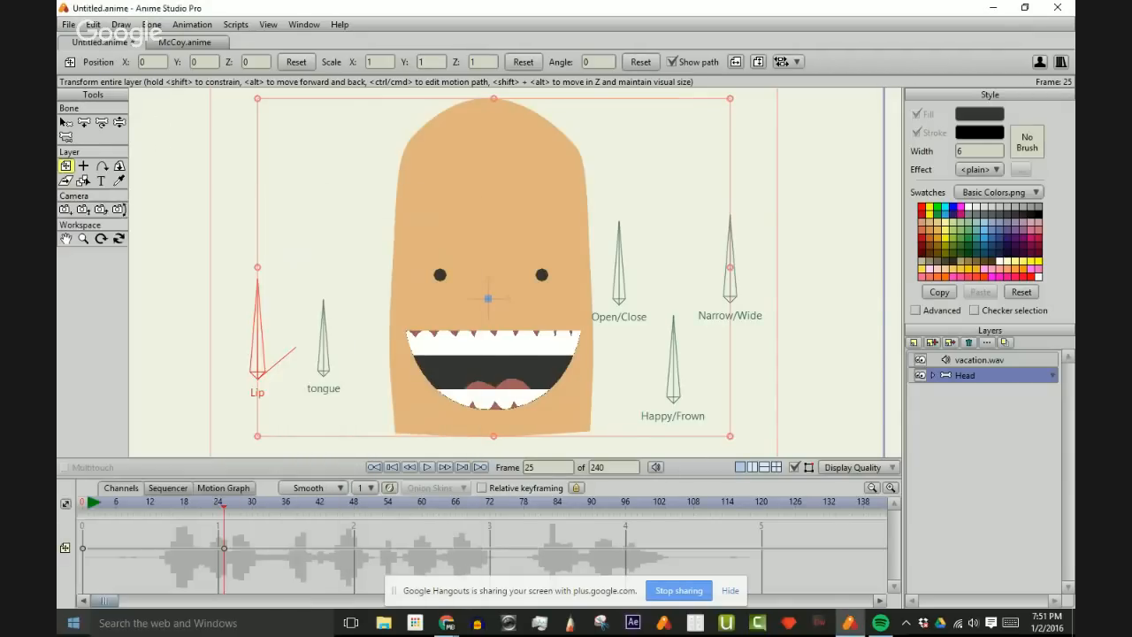
- Launch the Windows Camera app to use as a mirror and move its window off the shared screen
{"action": "left_click", "coordinate": [74, 623]}
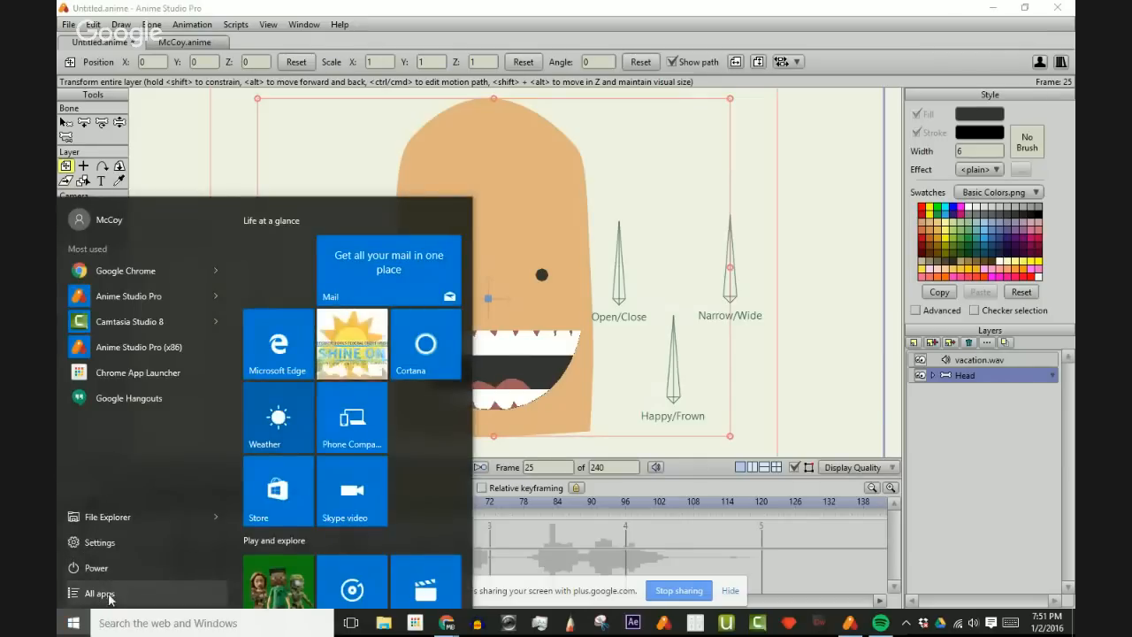
{"action": "left_click", "coordinate": [99, 593]}
{"action": "scroll", "coordinate": [156, 394], "scroll_direction": "down", "scroll_amount": 5}
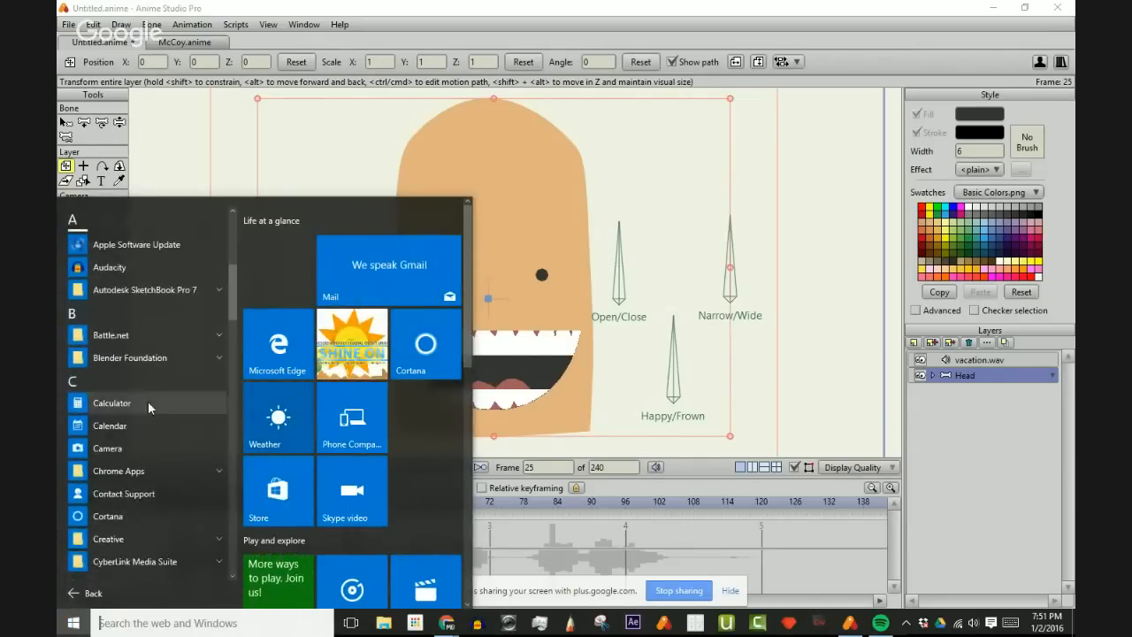
{"action": "left_click", "coordinate": [140, 456]}
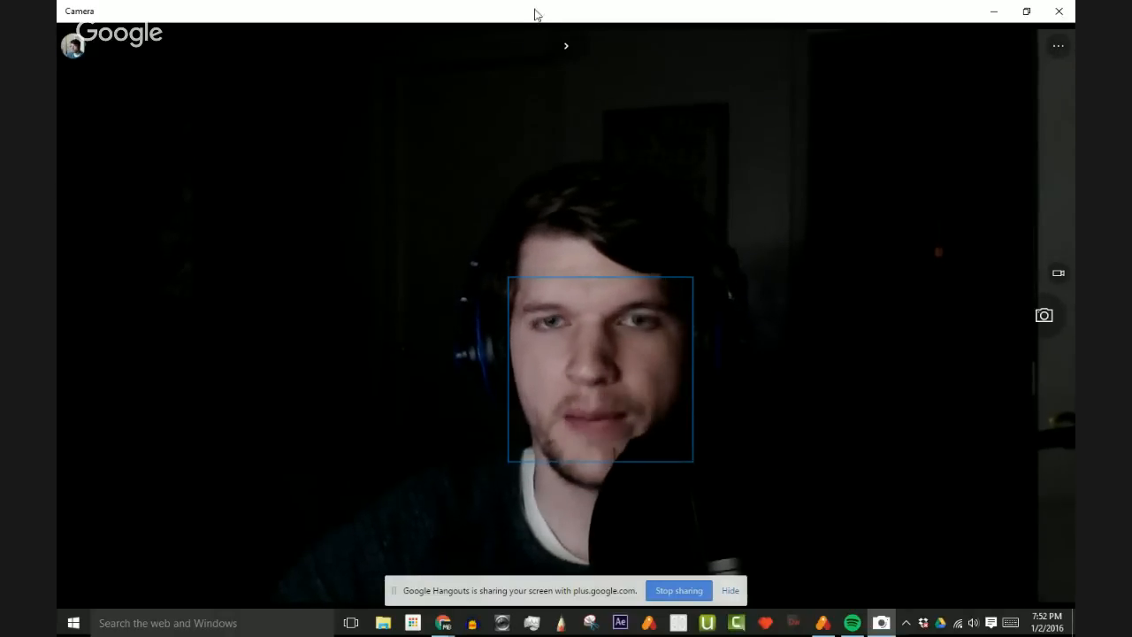
{"action": "left_click_drag", "start_coordinate": [533, 12], "coordinate": [1131, 424]}
{"action": "mouse_move", "coordinate": [1074, 124]}
{"action": "left_mouse_down"}
{"action": "mouse_move", "coordinate": [1075, 214]}
{"action": "mouse_move", "coordinate": [1075, 190]}
{"action": "mouse_move", "coordinate": [990, 203]}
{"action": "mouse_move", "coordinate": [1075, 124]}
{"action": "left_mouse_up"}
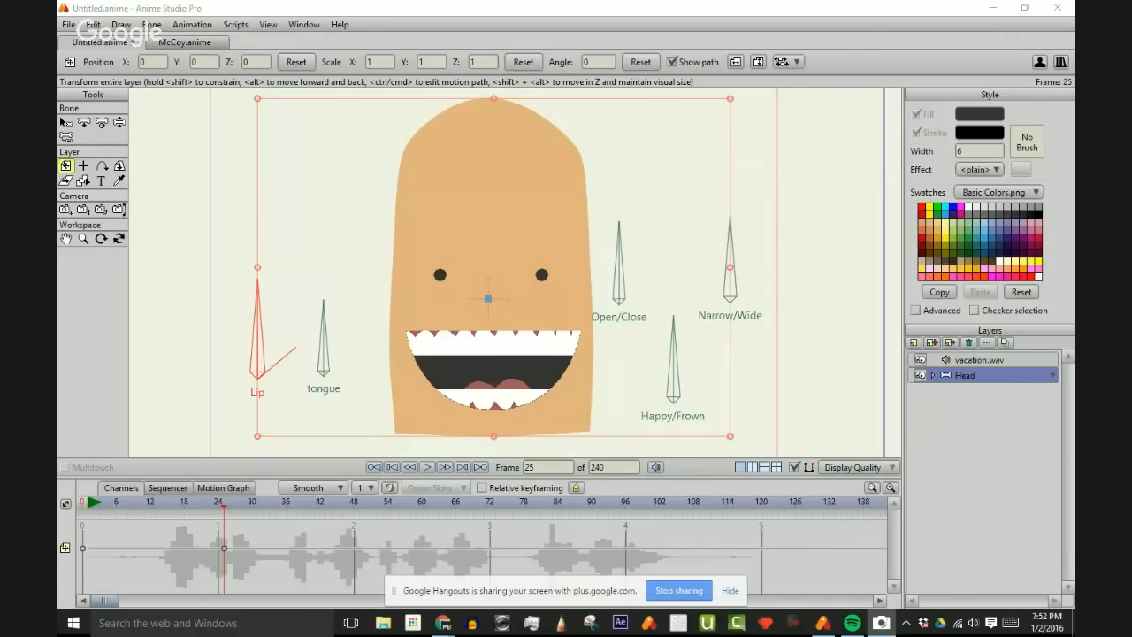
{"action": "left_click_drag", "start_coordinate": [1074, 21], "coordinate": [1074, 80]}
- Play the vacation.wav audio from the timeline, stop it, and play it again to study the mouth shapes
{"action": "left_click", "coordinate": [427, 467]}
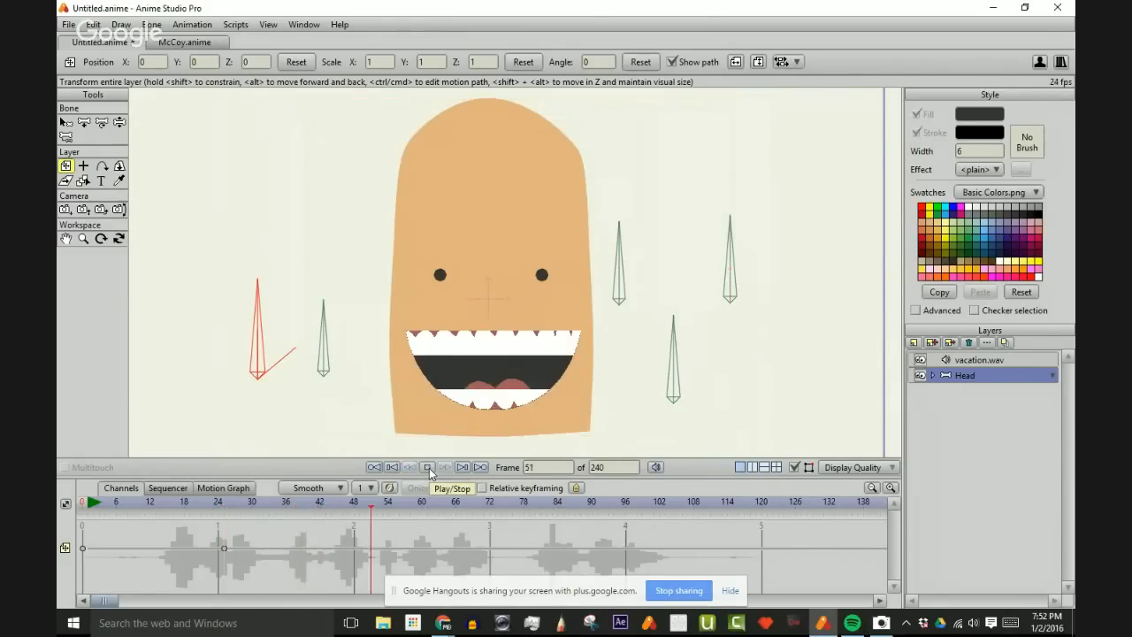
{"action": "left_click", "coordinate": [428, 467]}
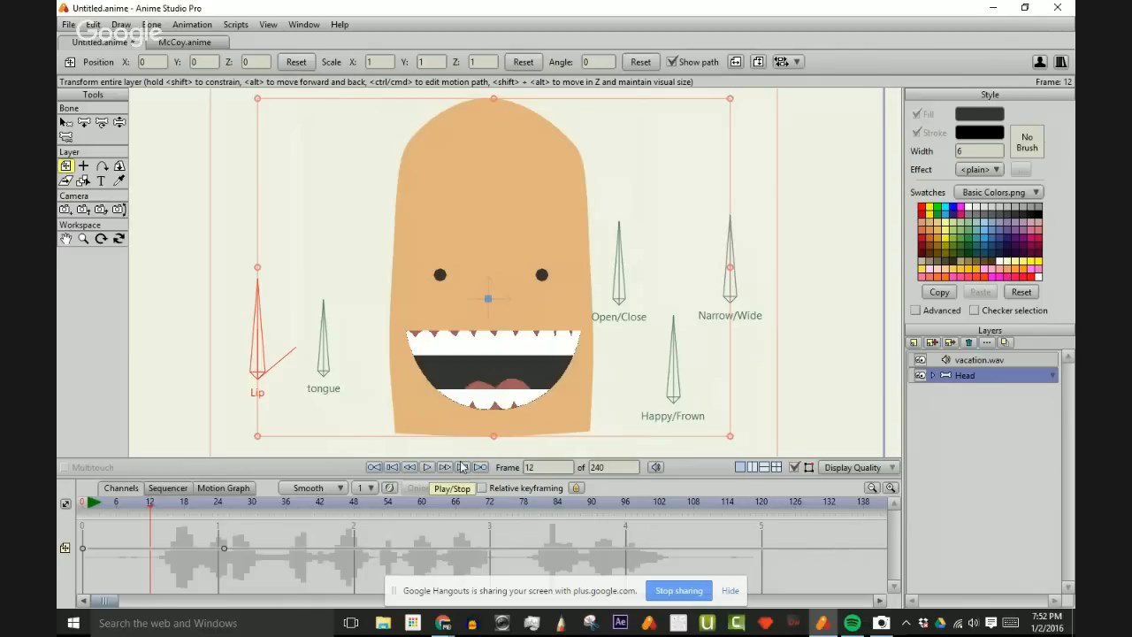
{"action": "left_click", "coordinate": [426, 468]}
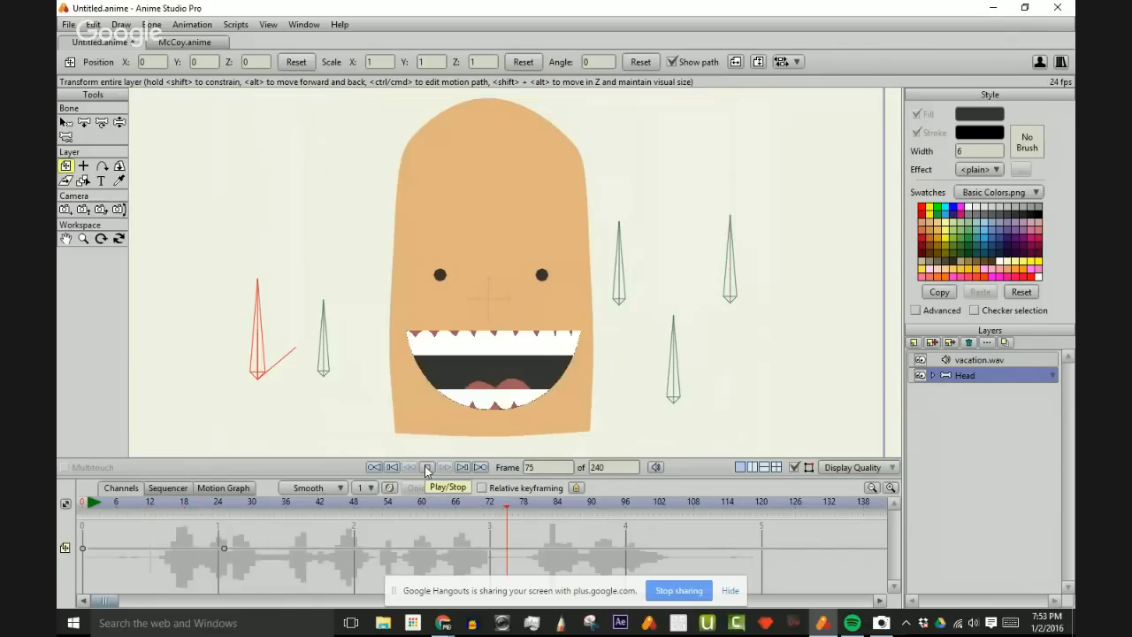
- Stop playback, return to frame 1, and rotate the Happy/Frown bone clockwise to pose the mouth as a frown
{"action": "left_click", "coordinate": [426, 468]}
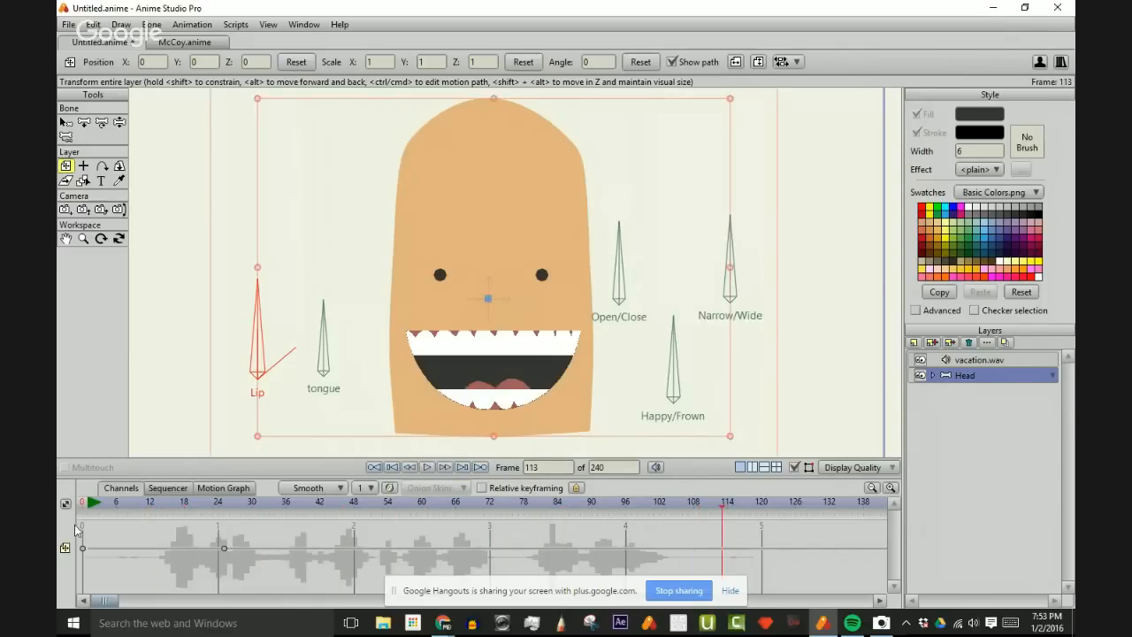
{"action": "left_click", "coordinate": [149, 502]}
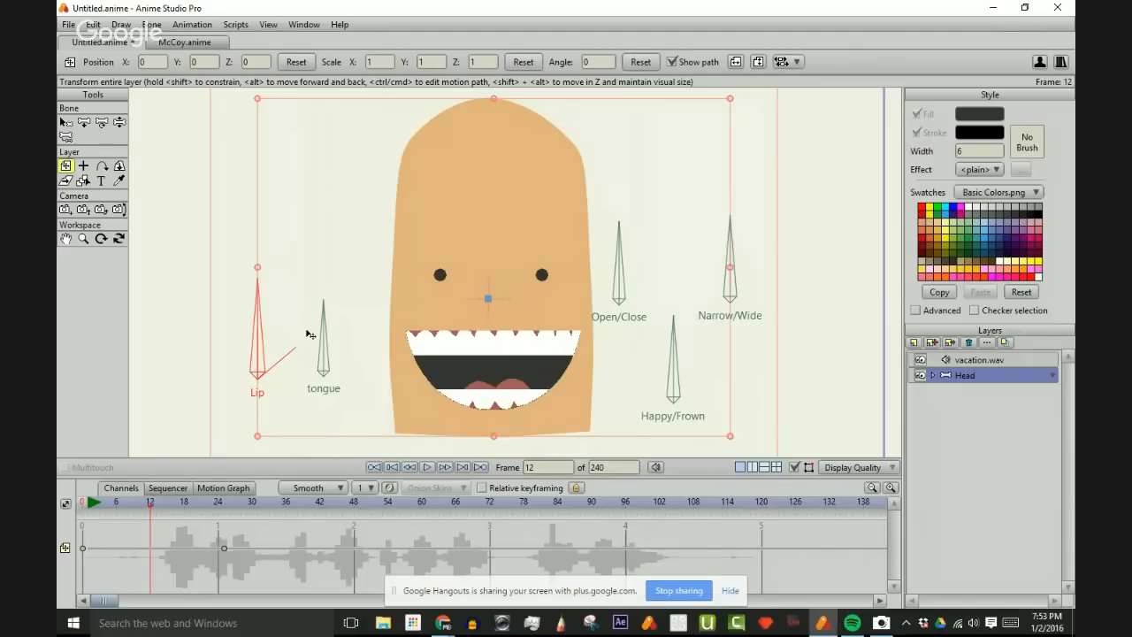
{"action": "left_click_drag", "start_coordinate": [173, 506], "coordinate": [88, 520]}
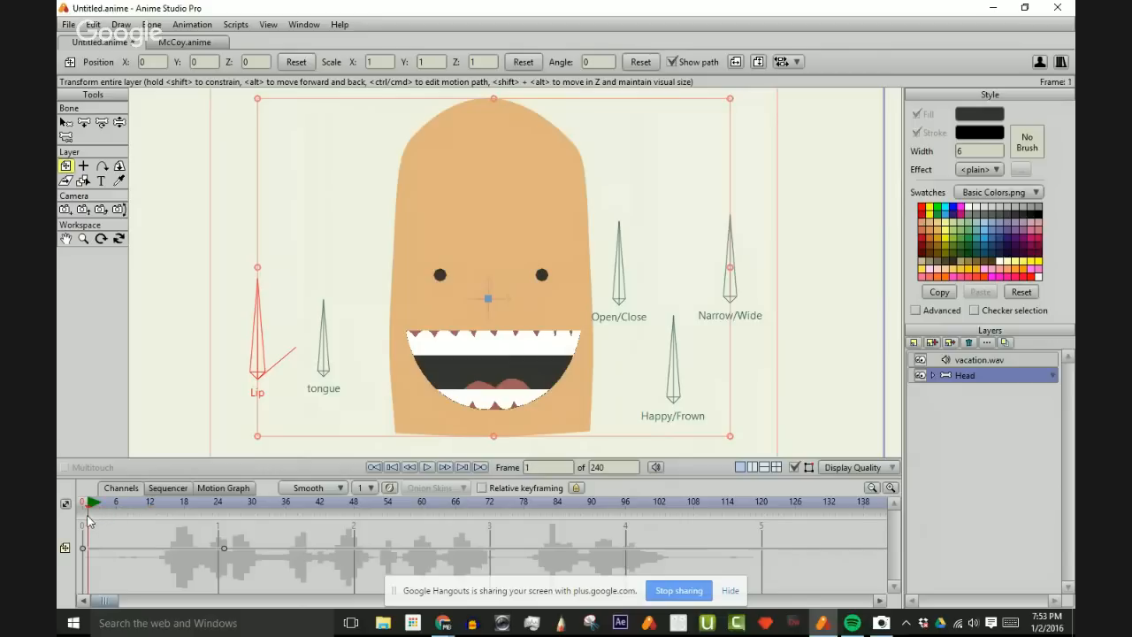
{"action": "key", "text": "z"}
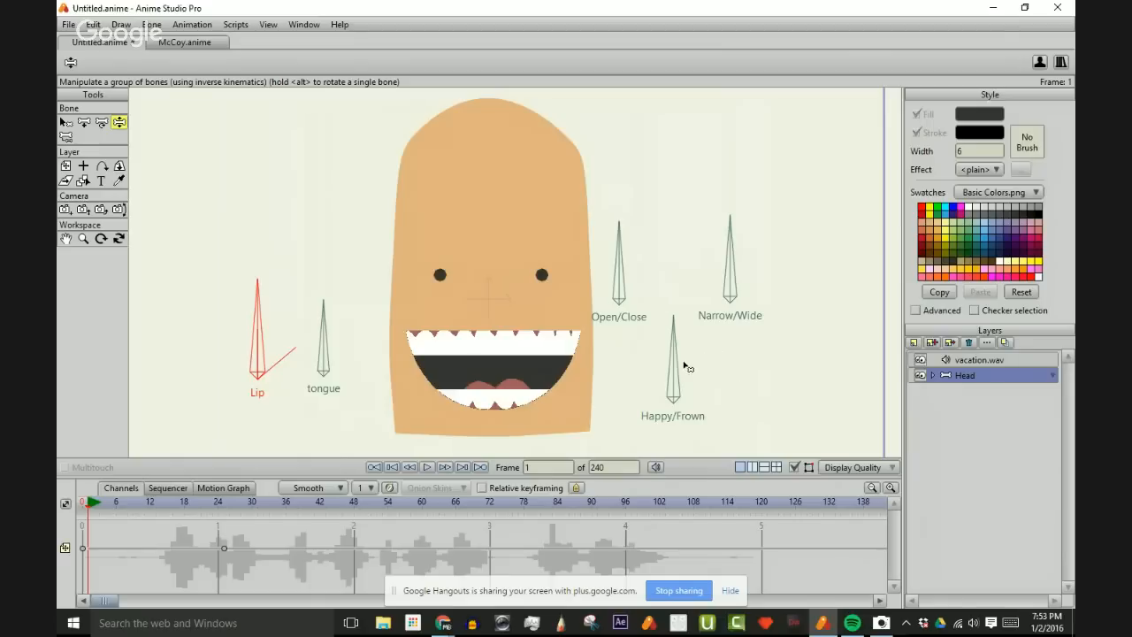
{"action": "left_click_drag", "start_coordinate": [670, 363], "coordinate": [716, 363]}
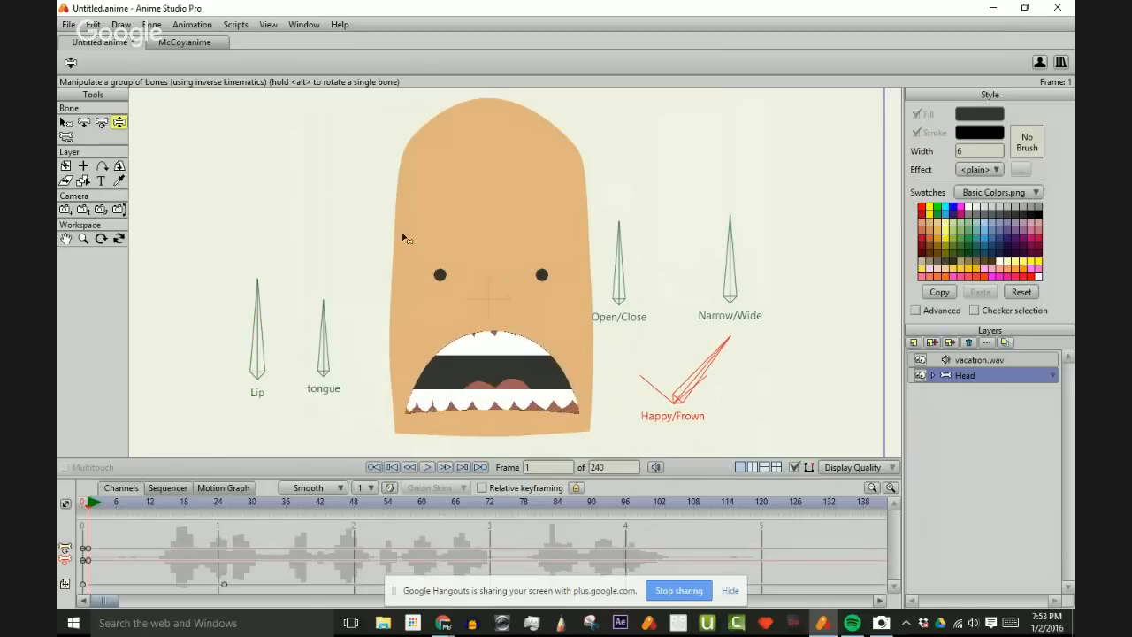
- Save the project as Mouth in the ASPChannel folder on the Desktop
{"action": "right_click", "coordinate": [101, 40]}
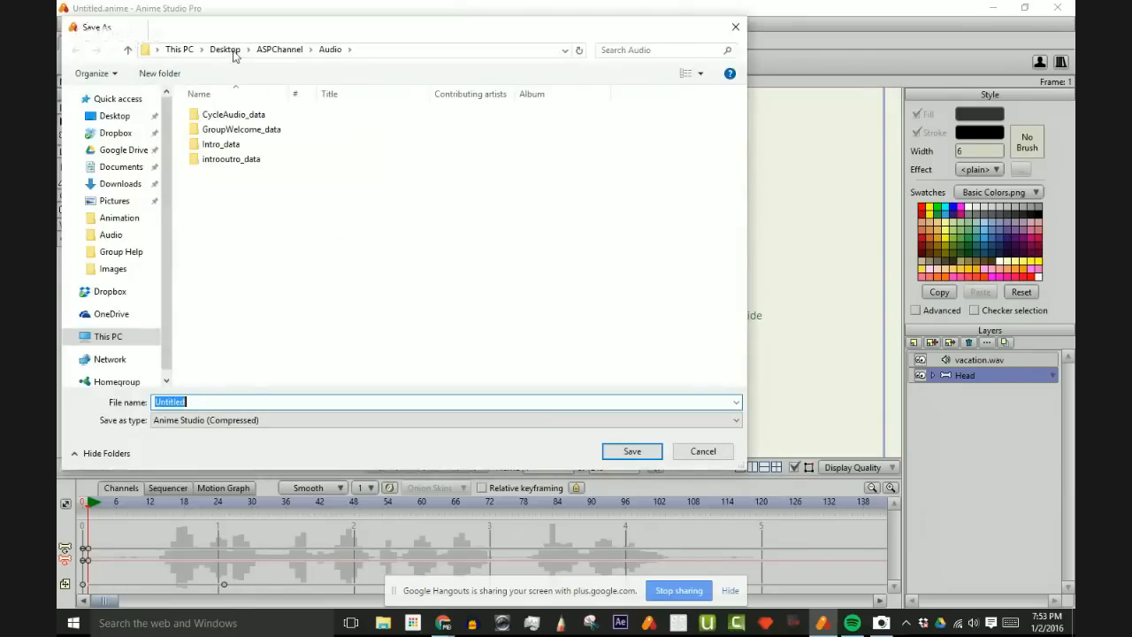
{"action": "left_click", "coordinate": [265, 54]}
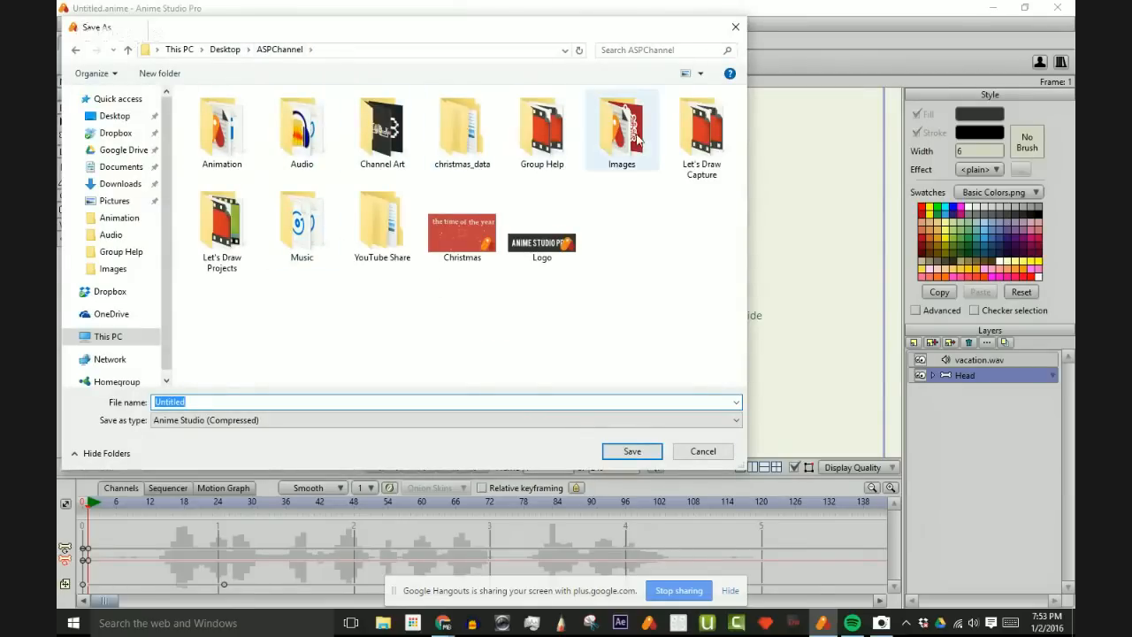
{"action": "key", "text": "BackSpace"}
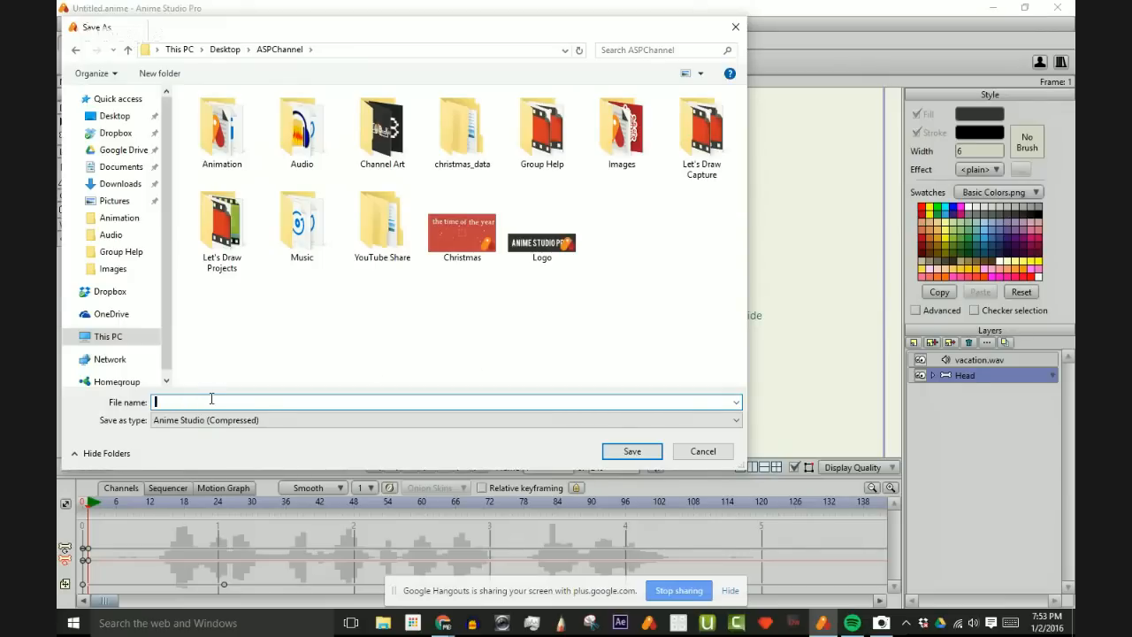
{"action": "type", "text": "Mouth"}
{"action": "key", "text": "Return"}
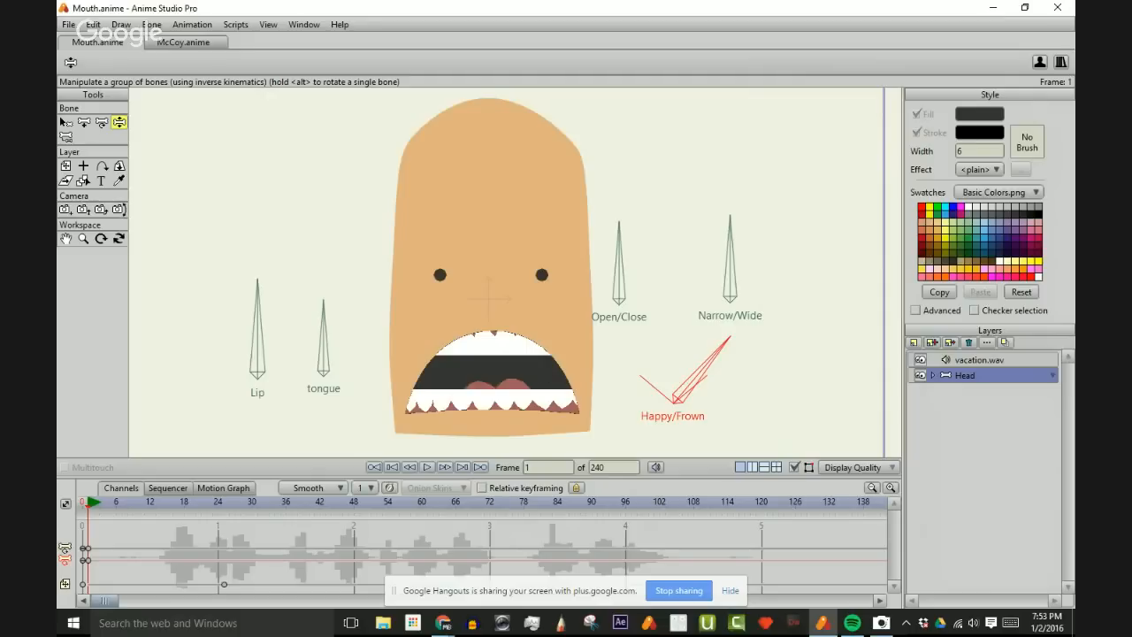
- Arrange the project window and the Camera app side by side, hide the screen-sharing notice, and switch the camera to video mode
{"action": "left_click_drag", "start_coordinate": [1074, 76], "coordinate": [928, 45]}
{"action": "left_click_drag", "start_coordinate": [623, 14], "coordinate": [57, 71]}
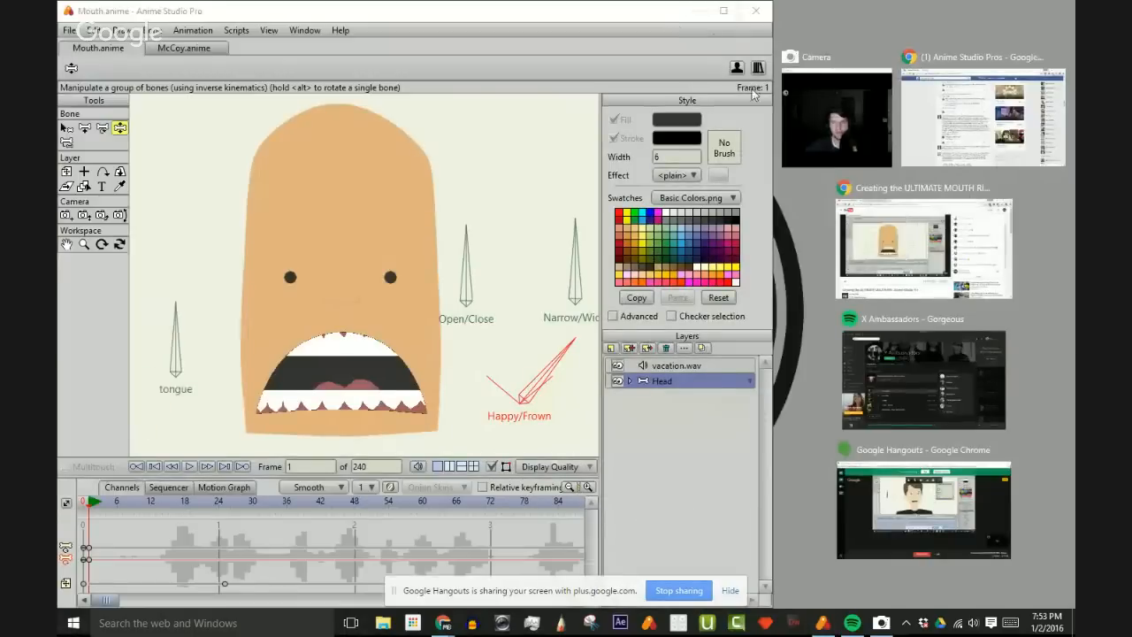
{"action": "left_click", "coordinate": [822, 115]}
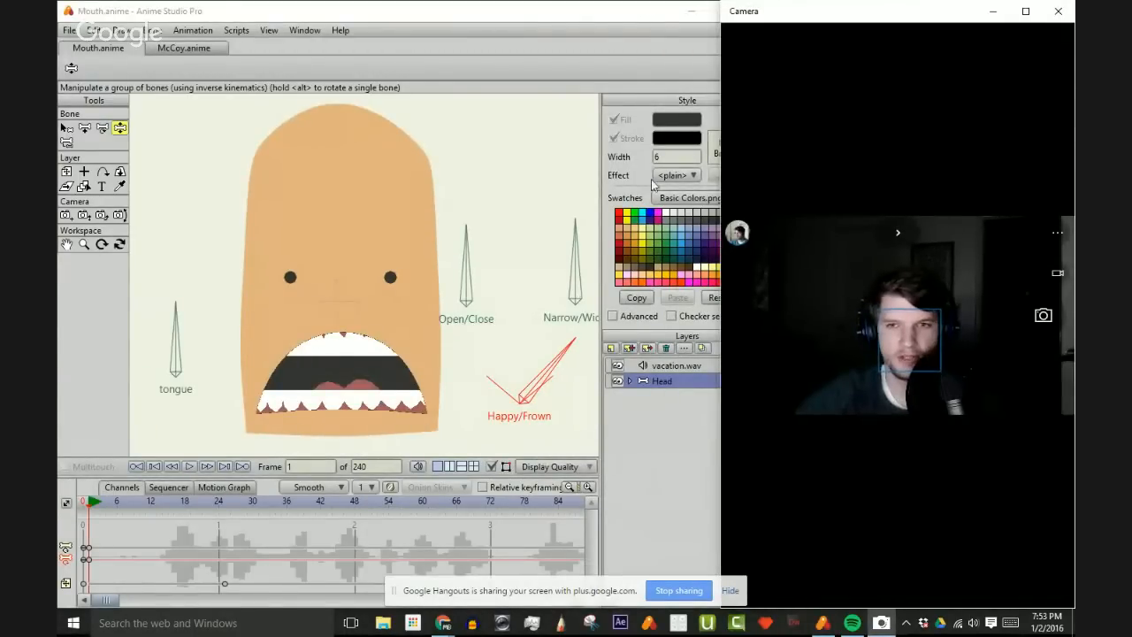
{"action": "left_click", "coordinate": [728, 593]}
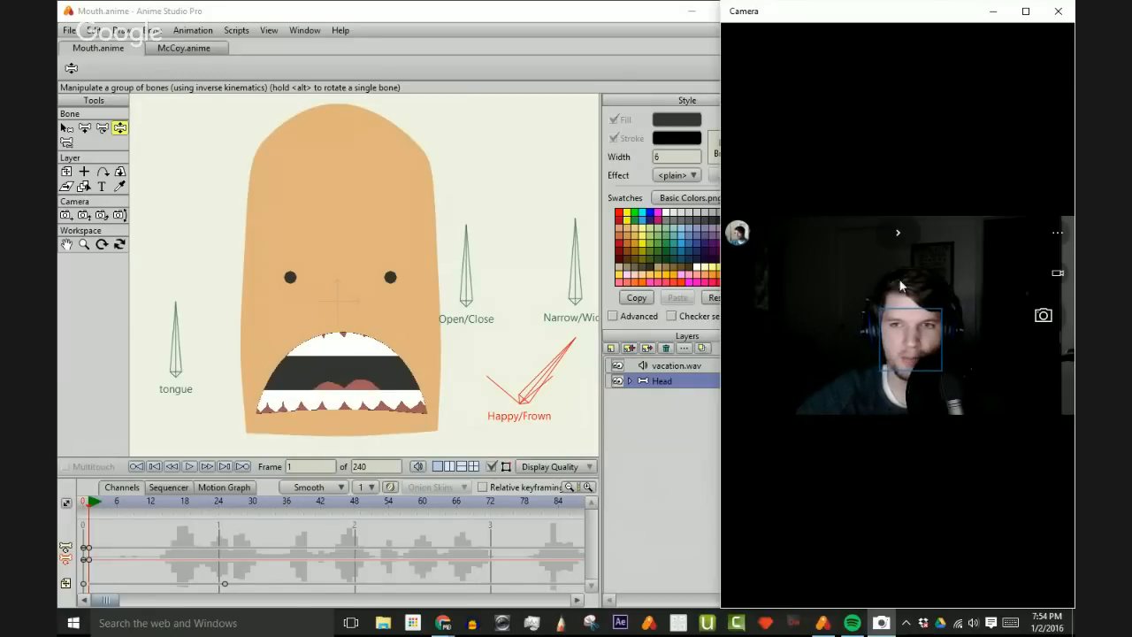
{"action": "left_click", "coordinate": [1058, 273]}
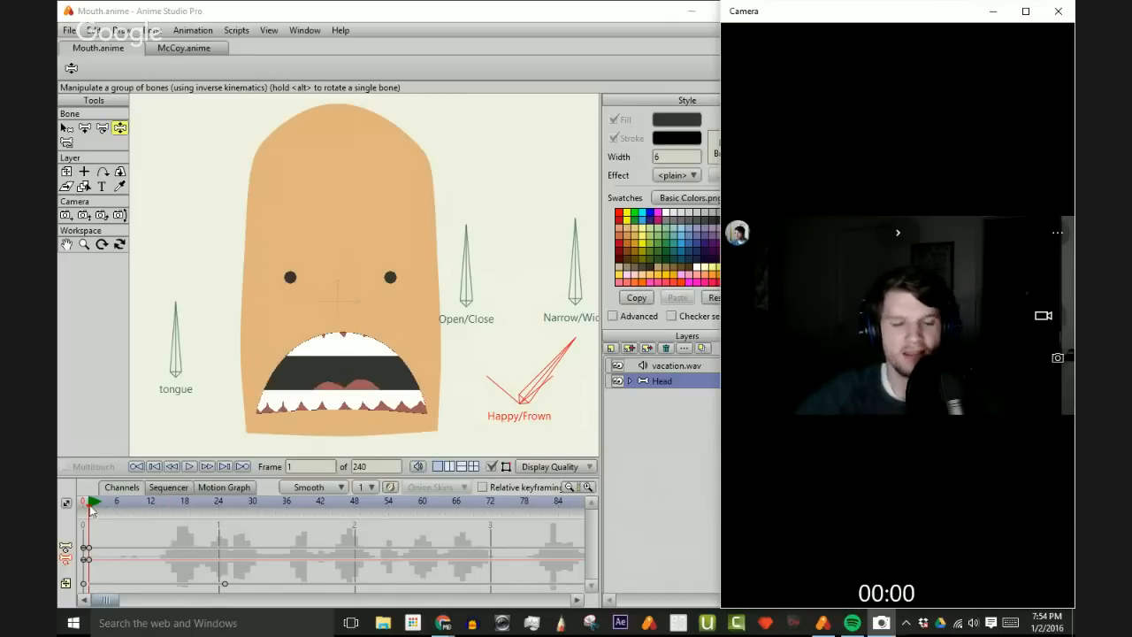
- At frame 1, close the mouth with the Open/Close bone, raise the lower lip with the Lip bone, and ease the Happy/Frown bone
{"action": "left_click_drag", "start_coordinate": [115, 503], "coordinate": [89, 508]}
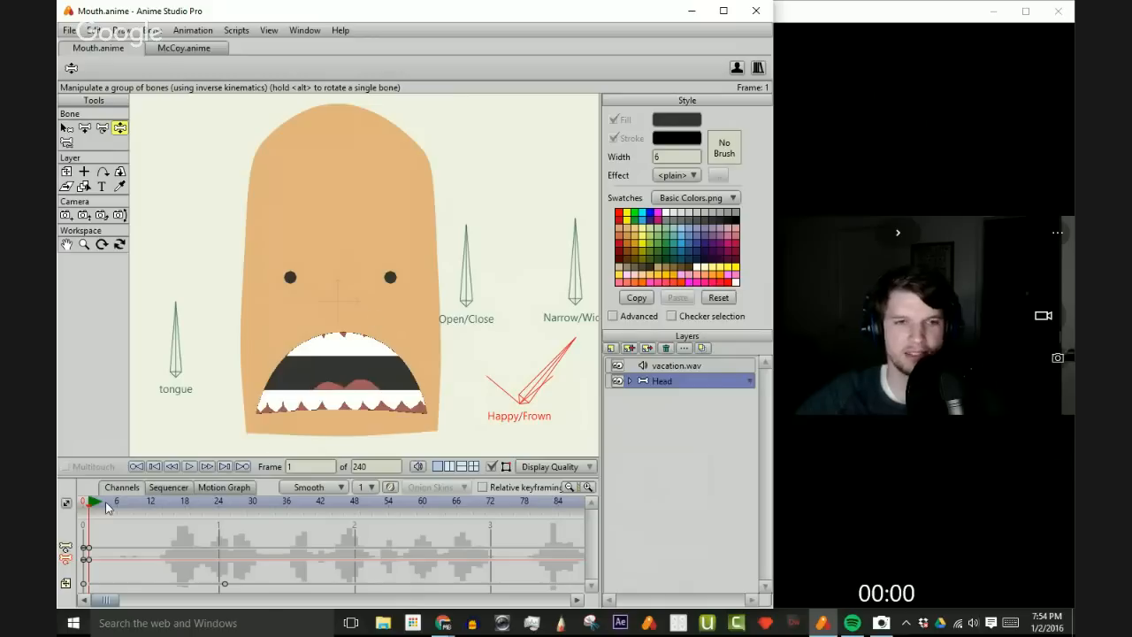
{"action": "left_click_drag", "start_coordinate": [92, 506], "coordinate": [92, 530]}
{"action": "left_click_drag", "start_coordinate": [472, 258], "coordinate": [528, 280]}
{"action": "scroll", "coordinate": [382, 337], "scroll_direction": "down", "scroll_amount": 2}
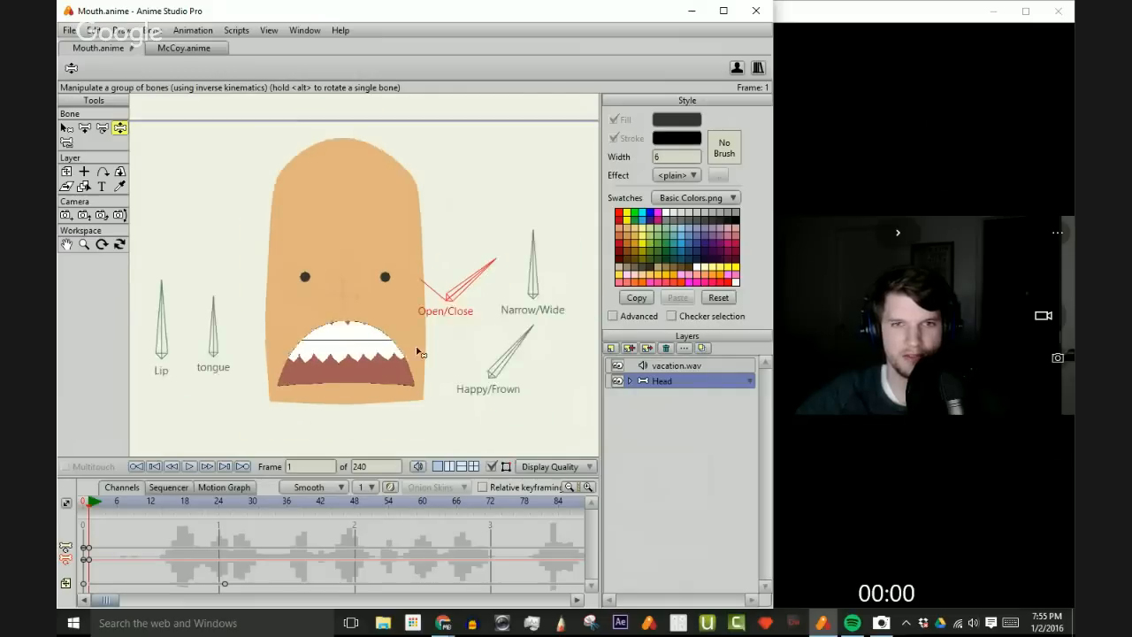
{"action": "left_click_drag", "start_coordinate": [171, 334], "coordinate": [174, 328]}
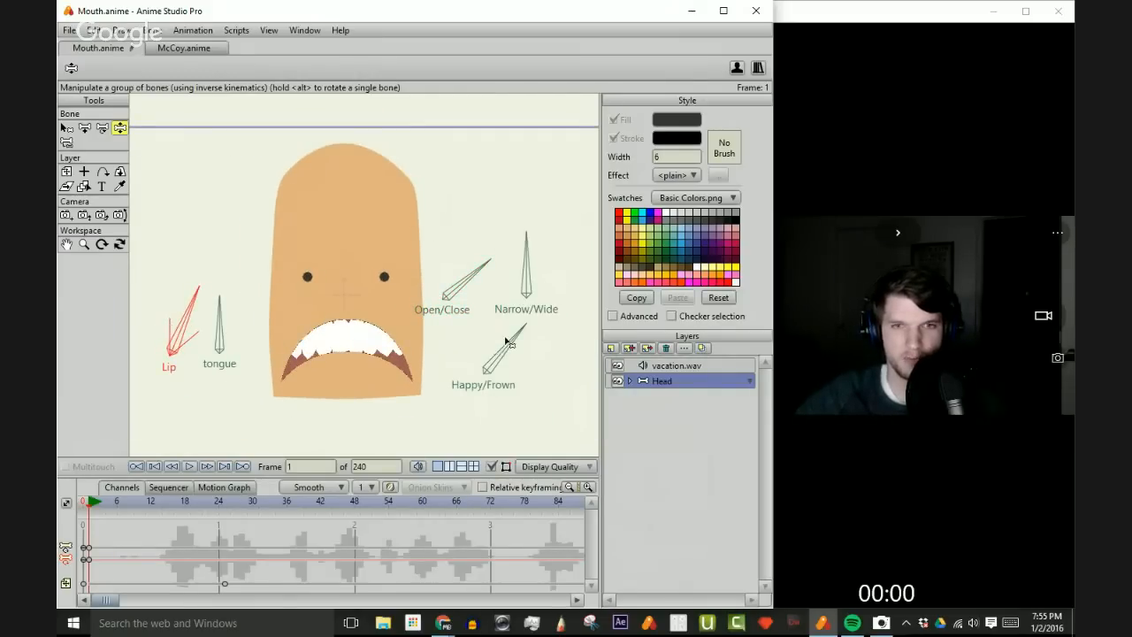
{"action": "mouse_move", "coordinate": [510, 342]}
{"action": "left_mouse_down"}
{"action": "mouse_move", "coordinate": [515, 331]}
{"action": "mouse_move", "coordinate": [521, 340]}
{"action": "mouse_move", "coordinate": [510, 329]}
{"action": "mouse_move", "coordinate": [522, 341]}
{"action": "mouse_move", "coordinate": [508, 340]}
{"action": "left_mouse_up"}
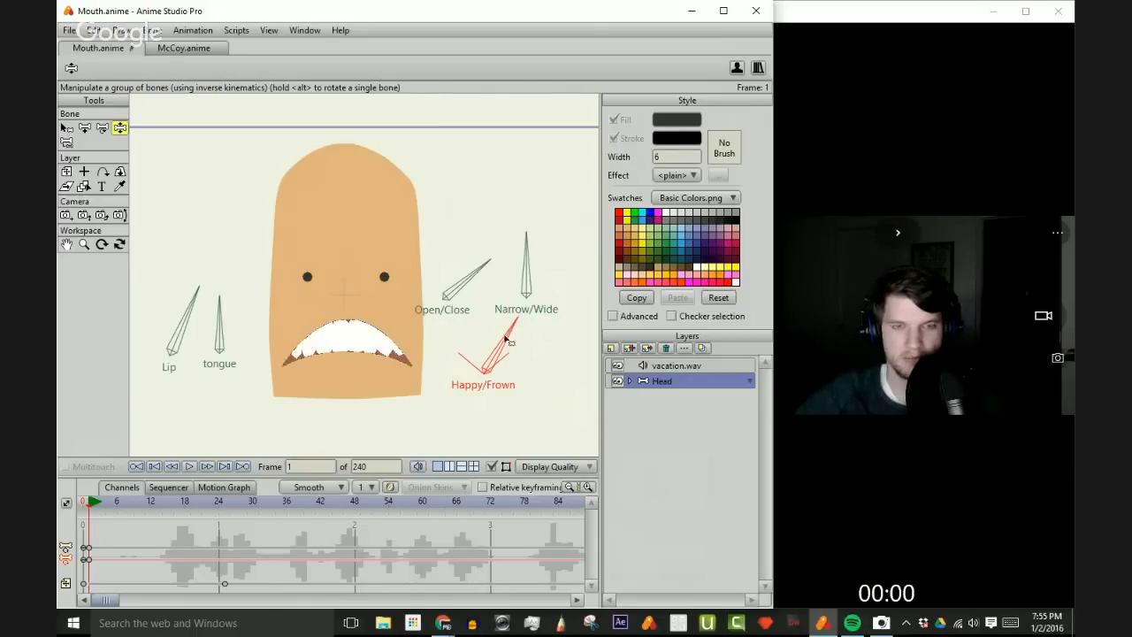
- Adjust the Open/Close bone at frame 1 to part the teeth slightly in the closed-mouth pose
{"action": "scroll", "coordinate": [432, 362], "scroll_direction": "up", "scroll_amount": 1}
{"action": "left_click", "coordinate": [484, 292]}
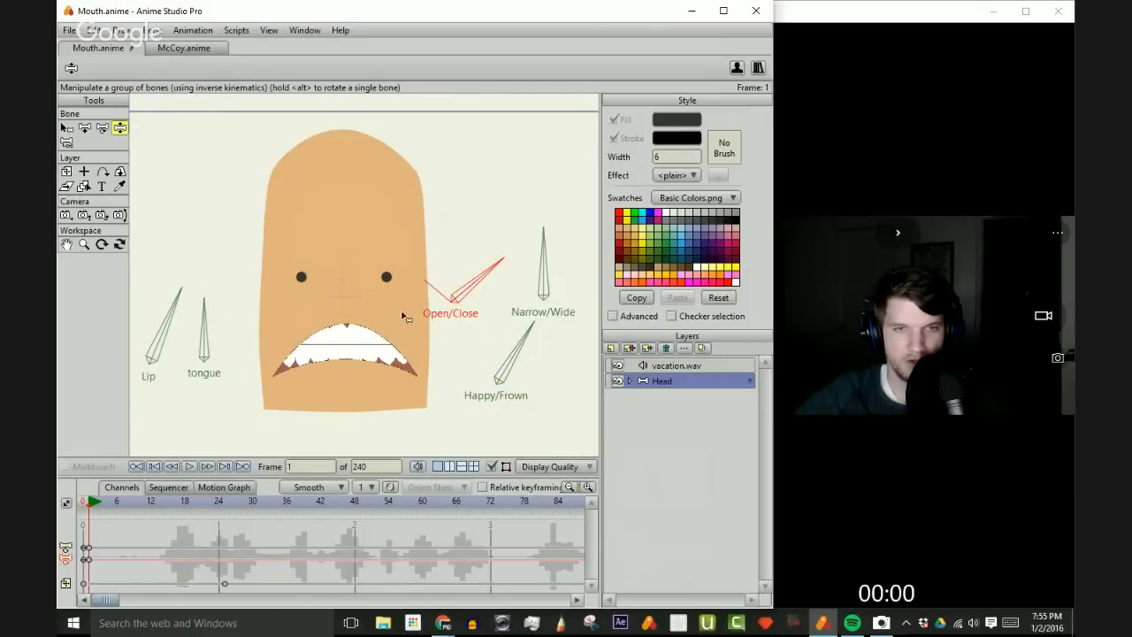
{"action": "scroll", "coordinate": [401, 316], "scroll_direction": "down", "scroll_amount": 3}
{"action": "left_click_drag", "start_coordinate": [389, 338], "coordinate": [413, 326]}
{"action": "scroll", "coordinate": [412, 327], "scroll_direction": "up", "scroll_amount": 6}
{"action": "scroll", "coordinate": [444, 344], "scroll_direction": "down", "scroll_amount": 5}
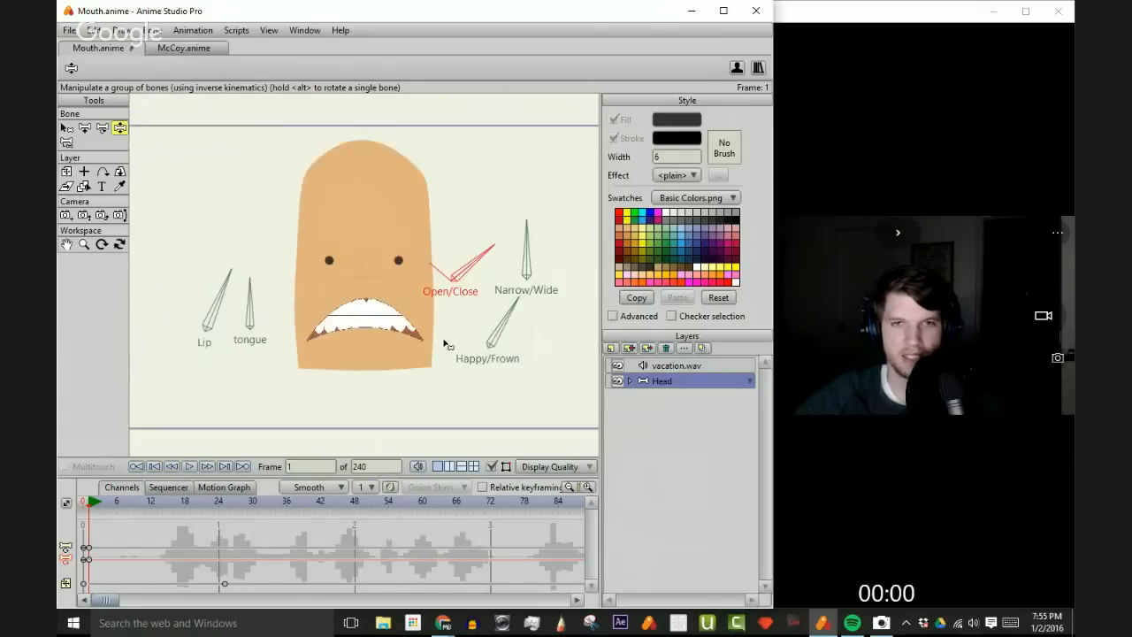
- Duplicate the closed-mouth bone keyframes from frame 1 onto frame 12, just before the first word in the waveform
{"action": "left_click_drag", "start_coordinate": [85, 501], "coordinate": [152, 522]}
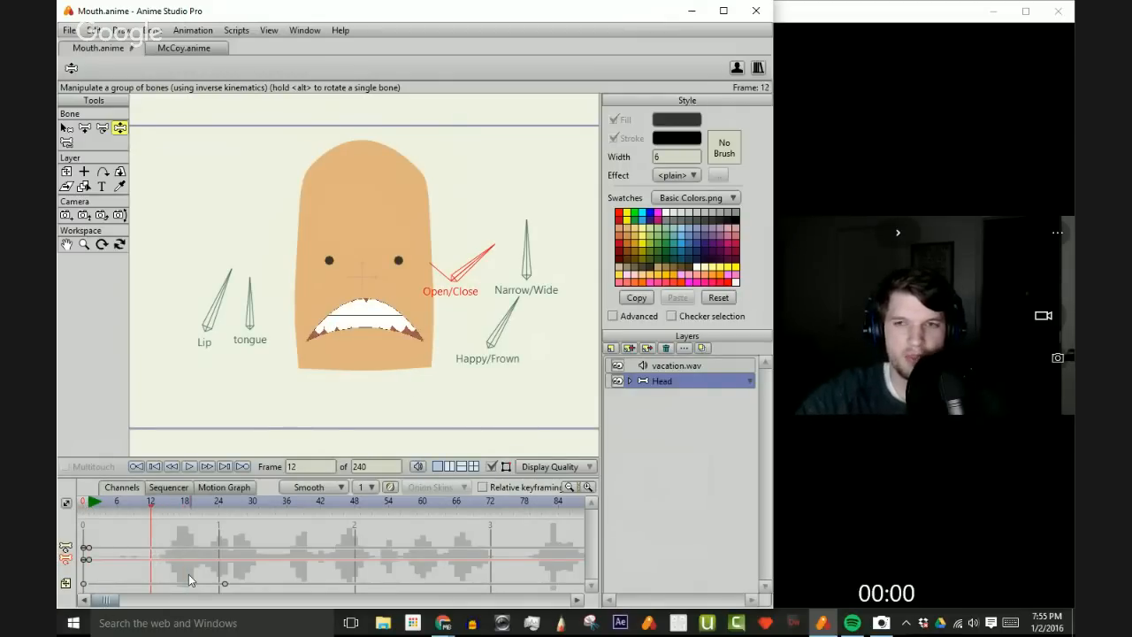
{"action": "key", "text": "Right"}
{"action": "key", "text": "Right"}
{"action": "key", "text": "Right"}
{"action": "key", "text": "Left"}
{"action": "key", "text": "Left"}
{"action": "key", "text": "Left"}
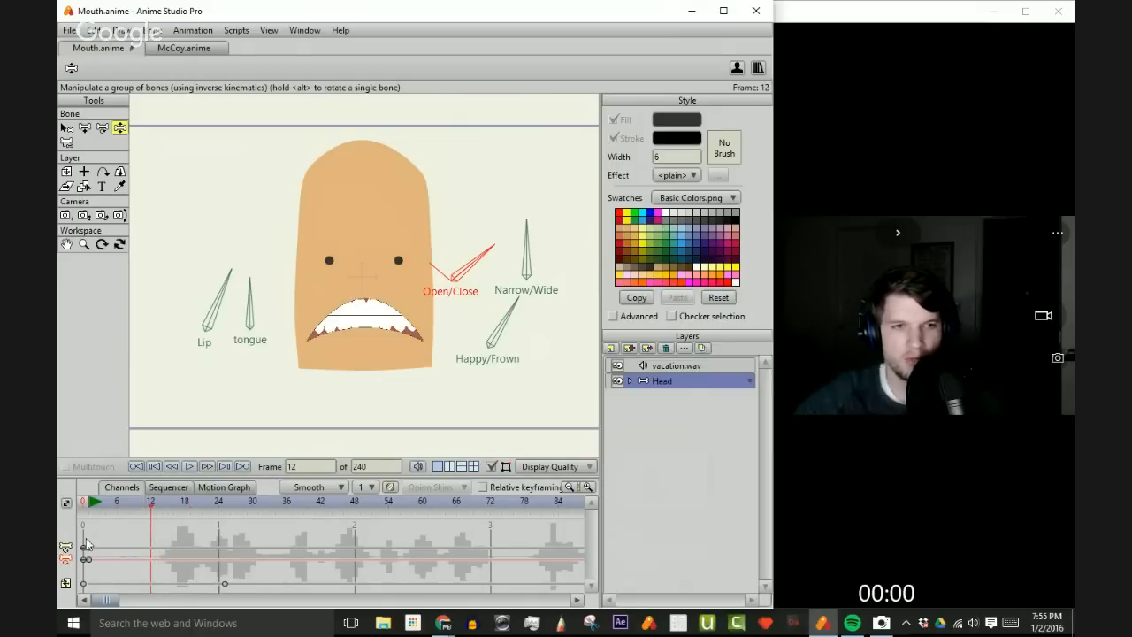
{"action": "left_click_drag", "start_coordinate": [85, 537], "coordinate": [93, 565]}
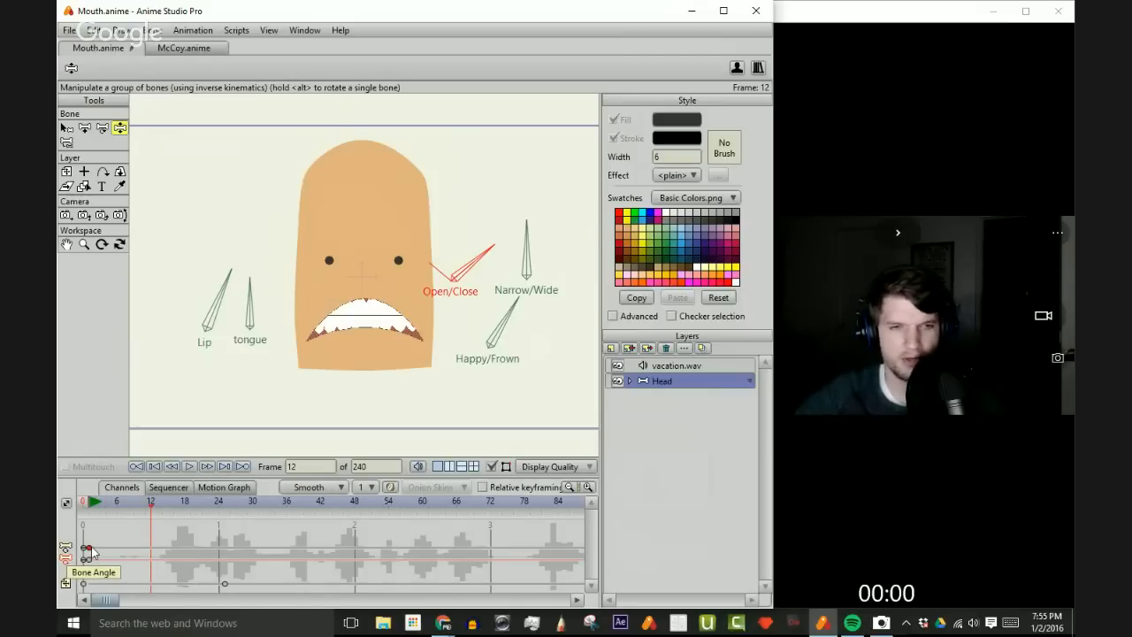
{"action": "key", "text": "ctrl+v"}
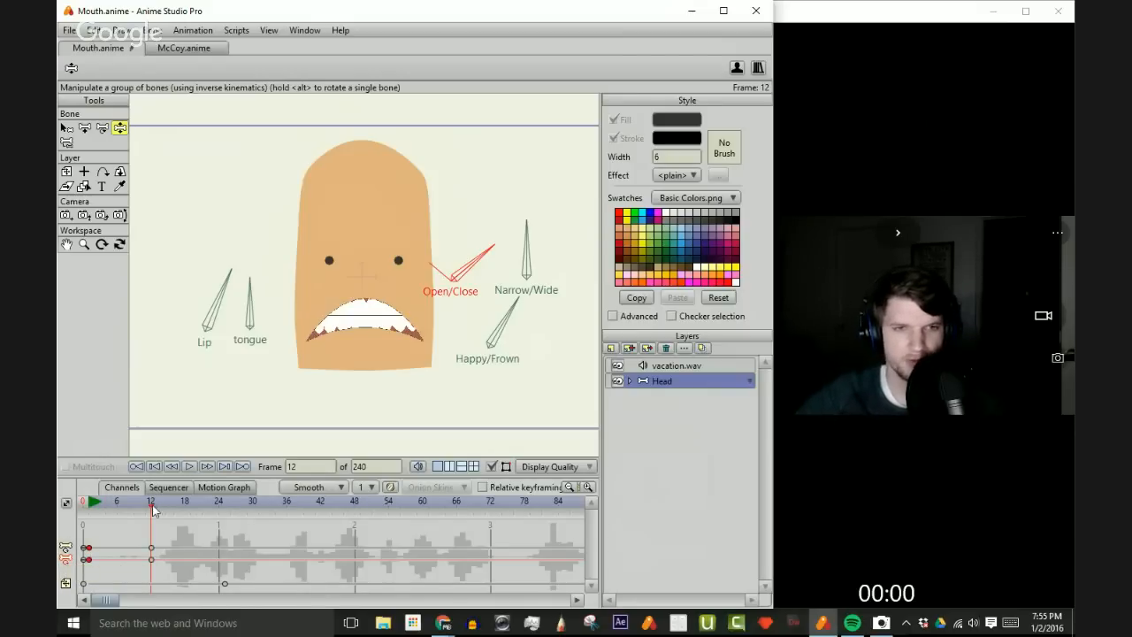
- Scrub the first word to check its timing, and shift the closed-mouth keyframes from frame 12 to frame 13
{"action": "left_click_drag", "start_coordinate": [153, 508], "coordinate": [204, 500]}
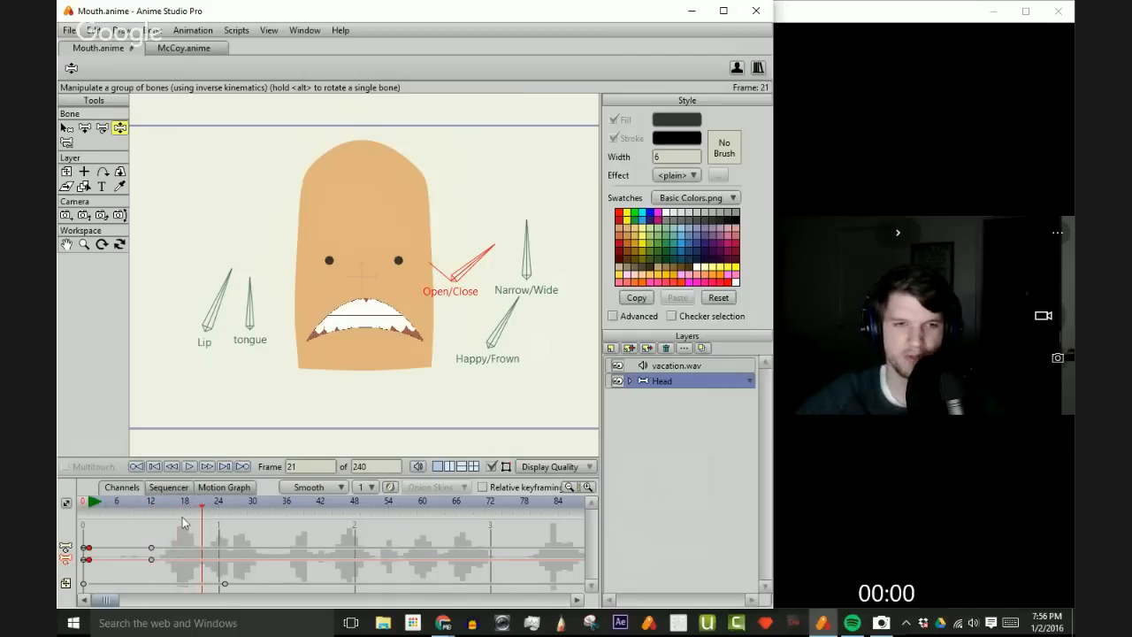
{"action": "left_click_drag", "start_coordinate": [205, 509], "coordinate": [155, 524]}
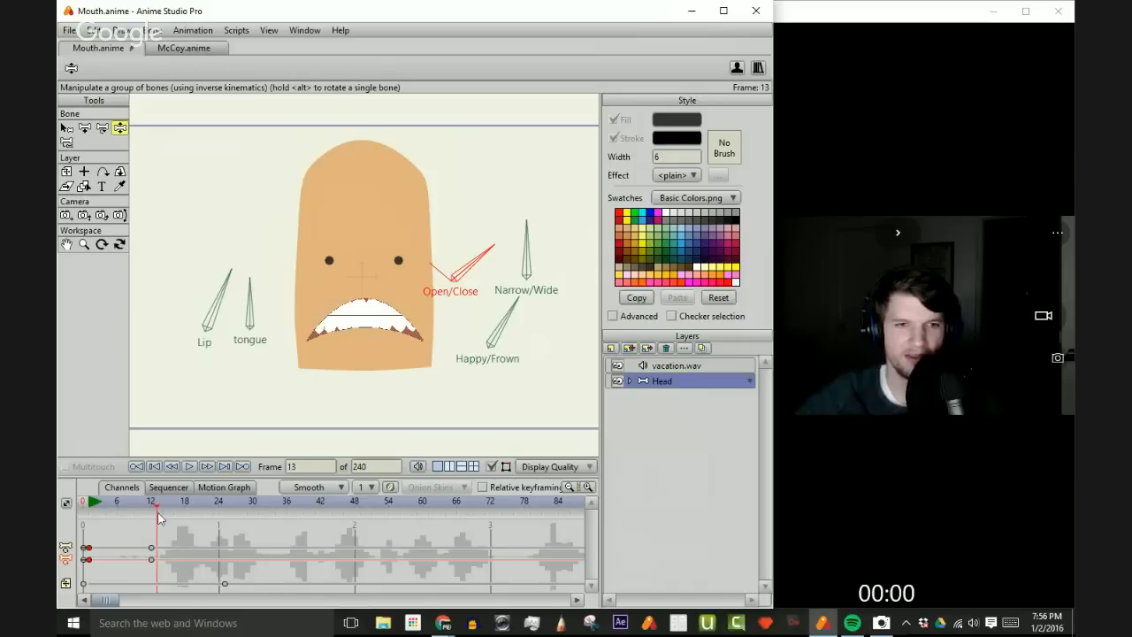
{"action": "left_click", "coordinate": [152, 508]}
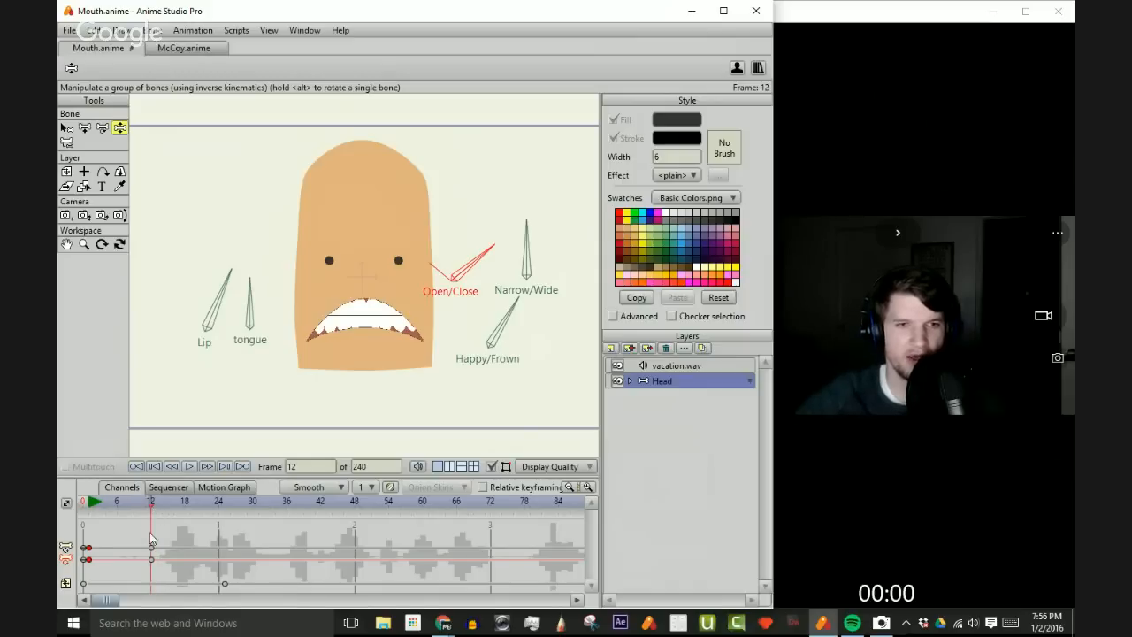
{"action": "left_click_drag", "start_coordinate": [152, 559], "coordinate": [157, 548]}
- At frame 18, pose an open frowning mouth by rotating the Open/Close and Lip bones toward upright and the Happy/Frown bone outward
{"action": "left_click_drag", "start_coordinate": [159, 510], "coordinate": [186, 509]}
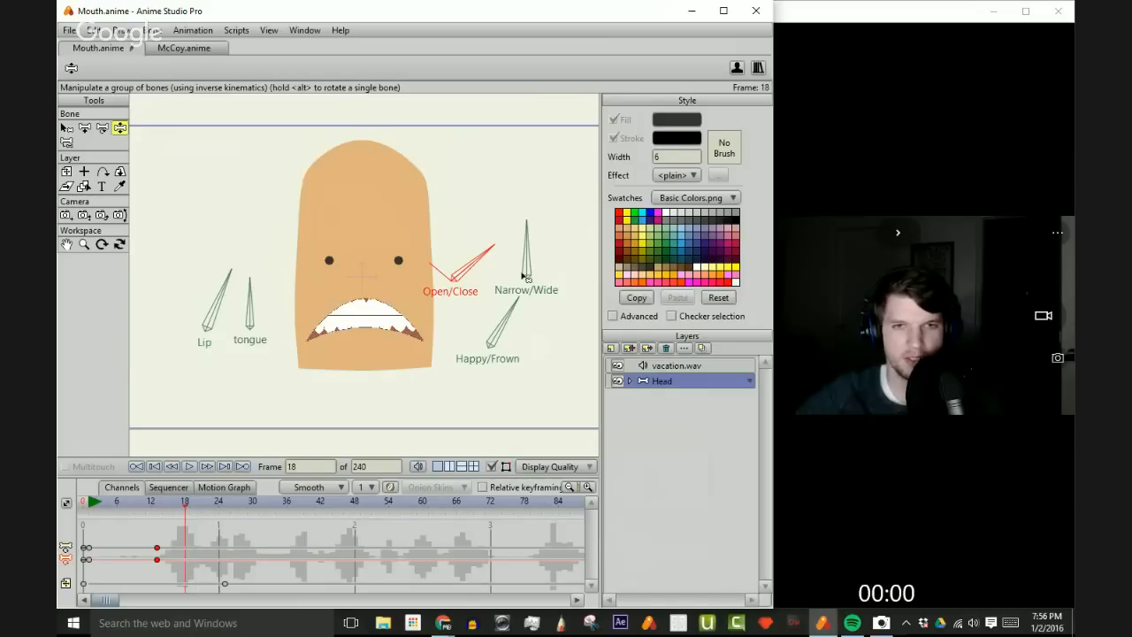
{"action": "left_click_drag", "start_coordinate": [482, 259], "coordinate": [460, 247]}
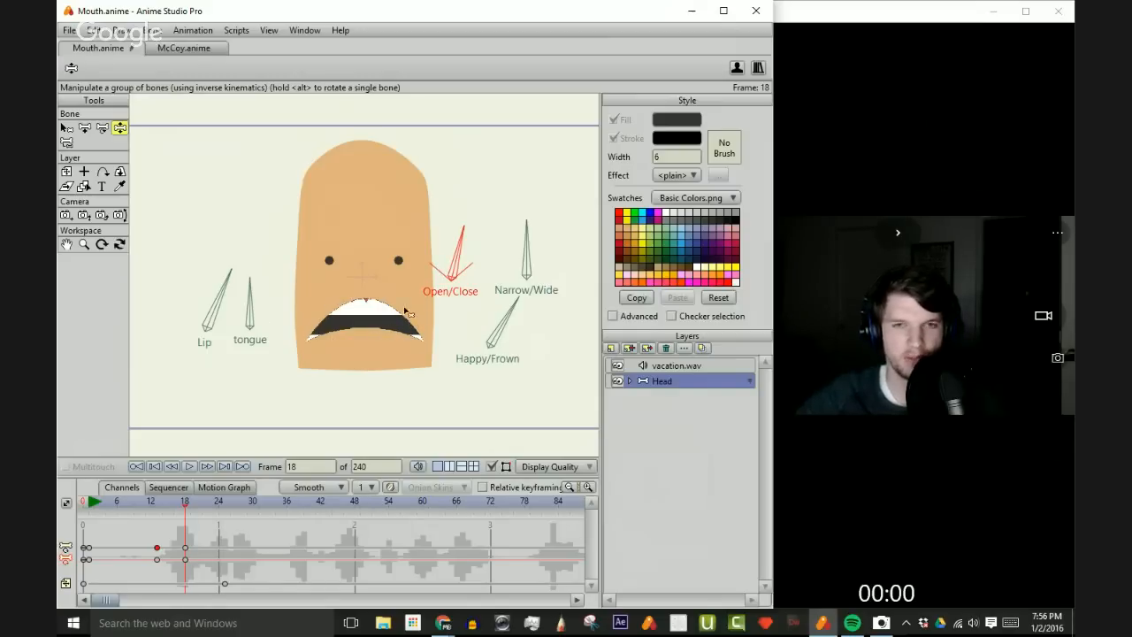
{"action": "left_click_drag", "start_coordinate": [227, 302], "coordinate": [209, 299]}
{"action": "left_click_drag", "start_coordinate": [510, 331], "coordinate": [519, 334]}
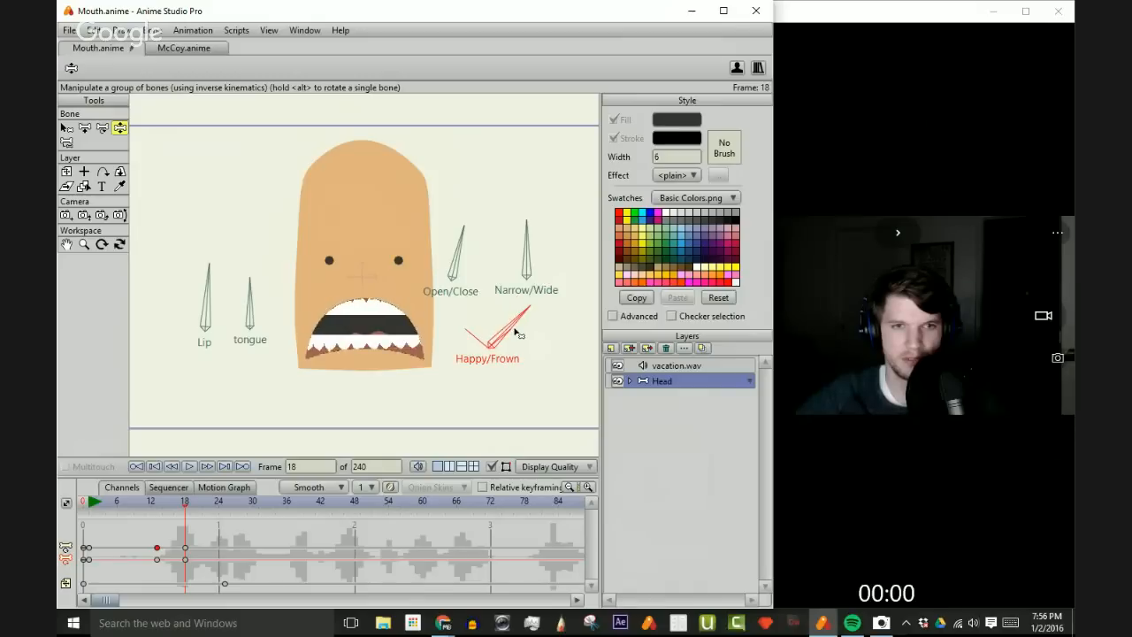
- Copy the closed-mouth keyframes from frame 13 to frame 21, and scrub the first word to review the mouth movement
{"action": "mouse_move", "coordinate": [193, 510]}
{"action": "left_mouse_down"}
{"action": "mouse_move", "coordinate": [152, 511]}
{"action": "mouse_move", "coordinate": [200, 511]}
{"action": "mouse_move", "coordinate": [160, 522]}
{"action": "mouse_move", "coordinate": [201, 518]}
{"action": "left_mouse_up"}
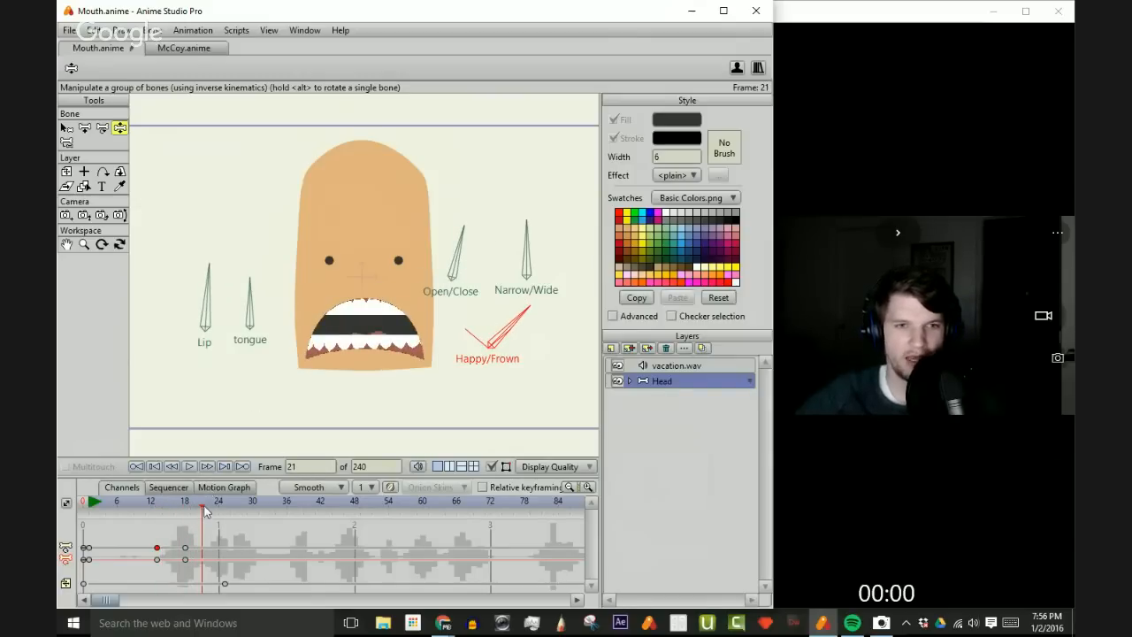
{"action": "left_click_drag", "start_coordinate": [203, 507], "coordinate": [164, 562]}
{"action": "key", "text": "ctrl+c"}
{"action": "key", "text": "ctrl+v"}
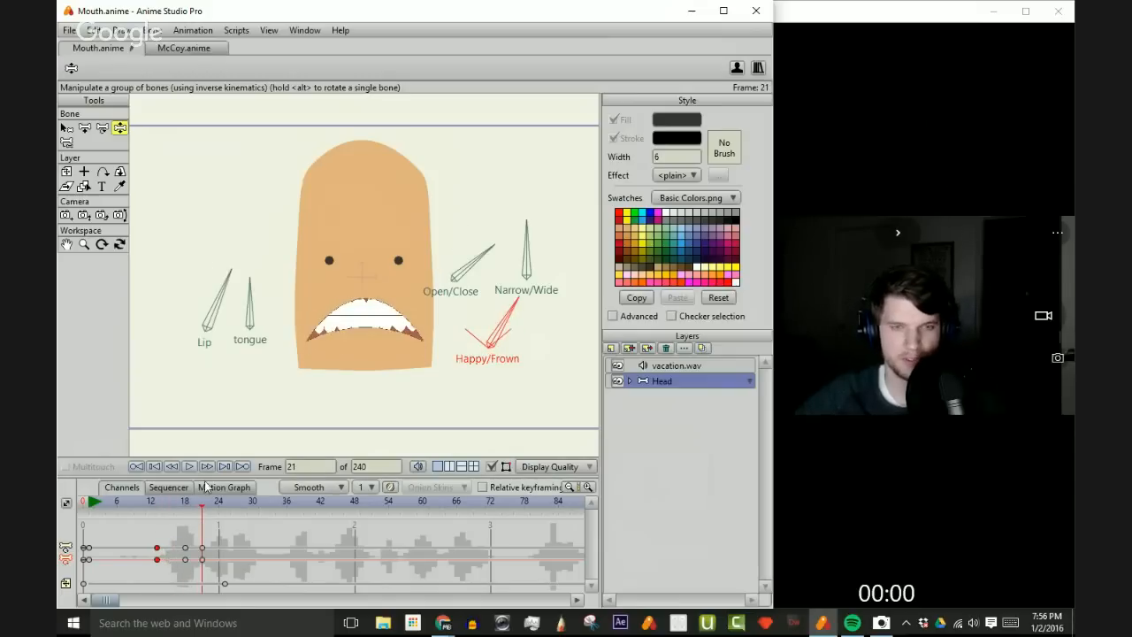
{"action": "left_click_drag", "start_coordinate": [202, 506], "coordinate": [134, 510]}
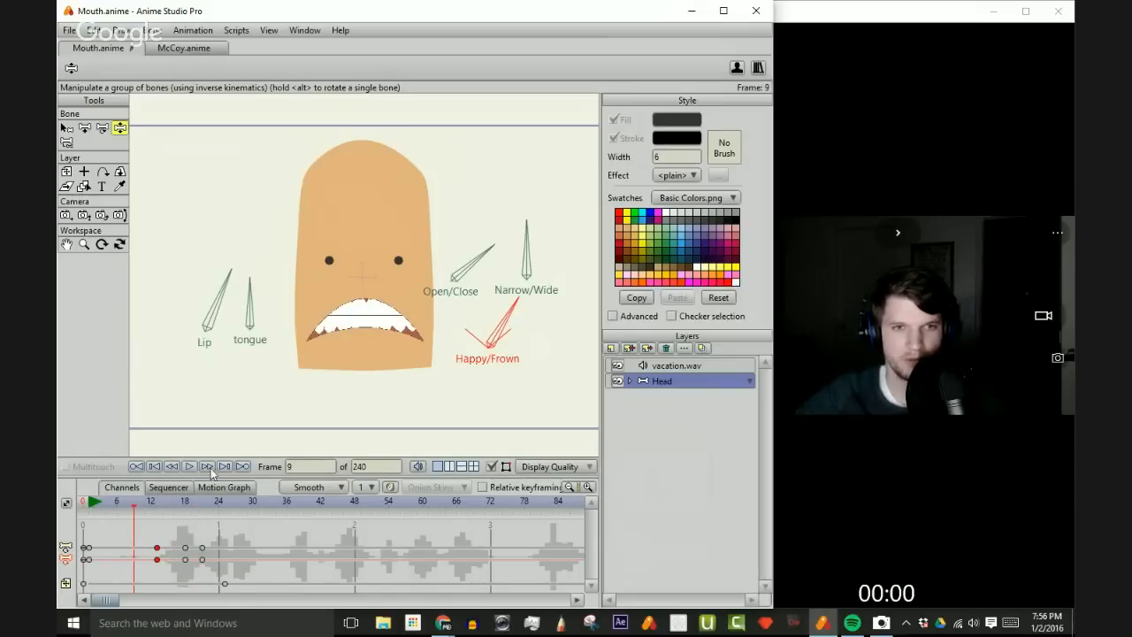
{"action": "left_click_drag", "start_coordinate": [213, 506], "coordinate": [162, 509]}
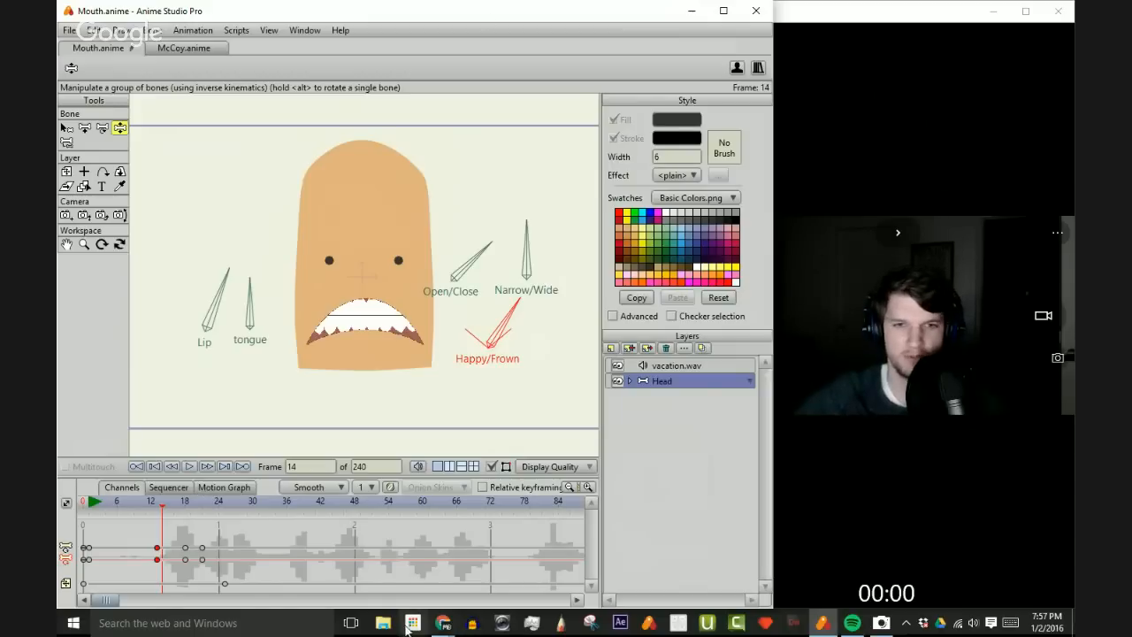
- Switch to the Anime Studio Pros Facebook group in Chrome to reread the tips on animating dialog
{"action": "left_click", "coordinate": [443, 623]}
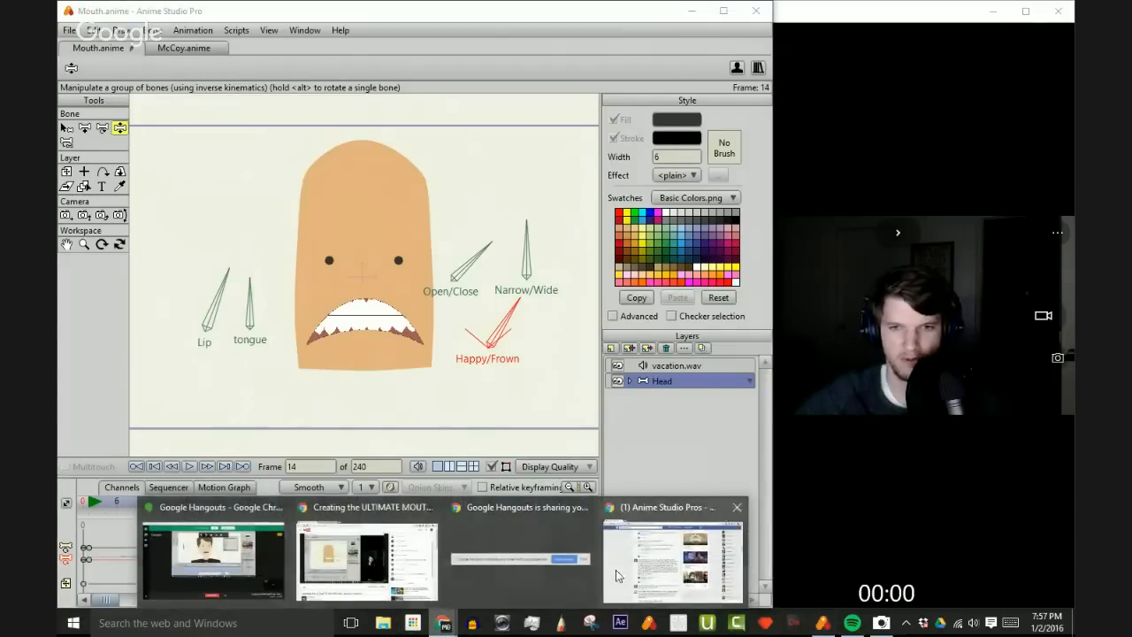
{"action": "left_click", "coordinate": [672, 559]}
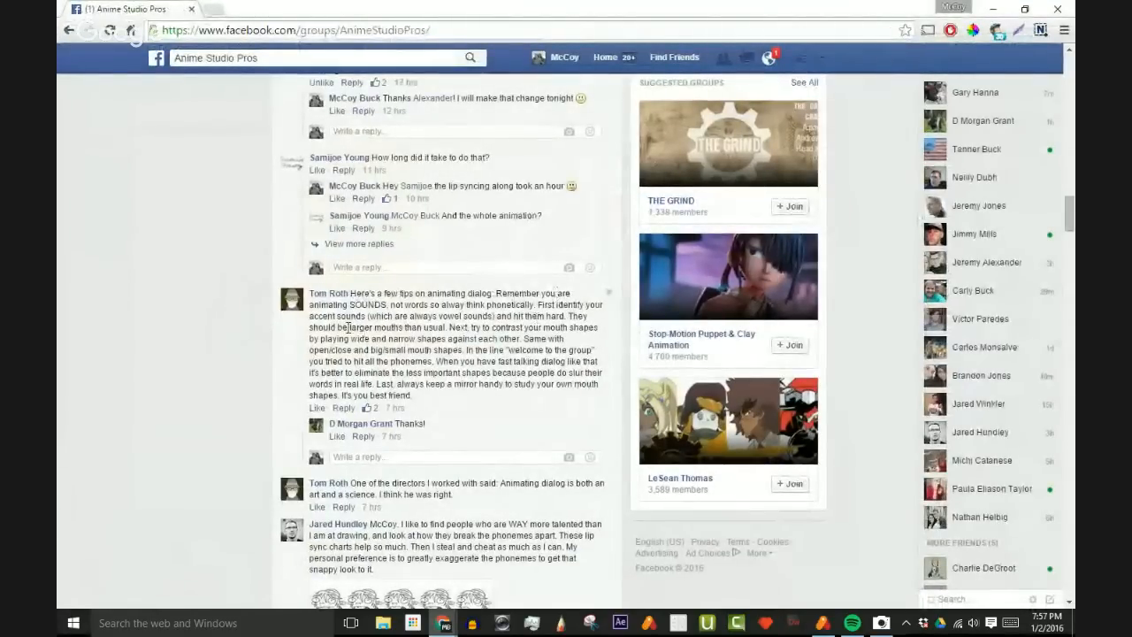
- Return to Anime Studio, part the teeth at frame 24 by rotating the Open/Close bone toward upright, and key the Lip bone at frame 22
{"action": "left_click", "coordinate": [997, 9]}
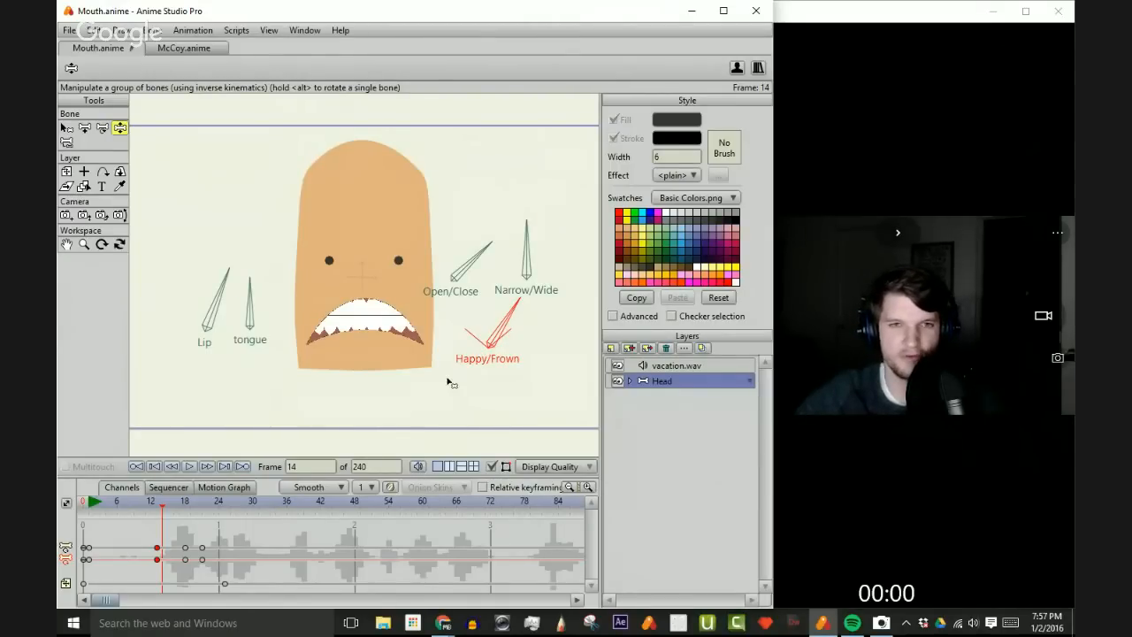
{"action": "left_click", "coordinate": [185, 508]}
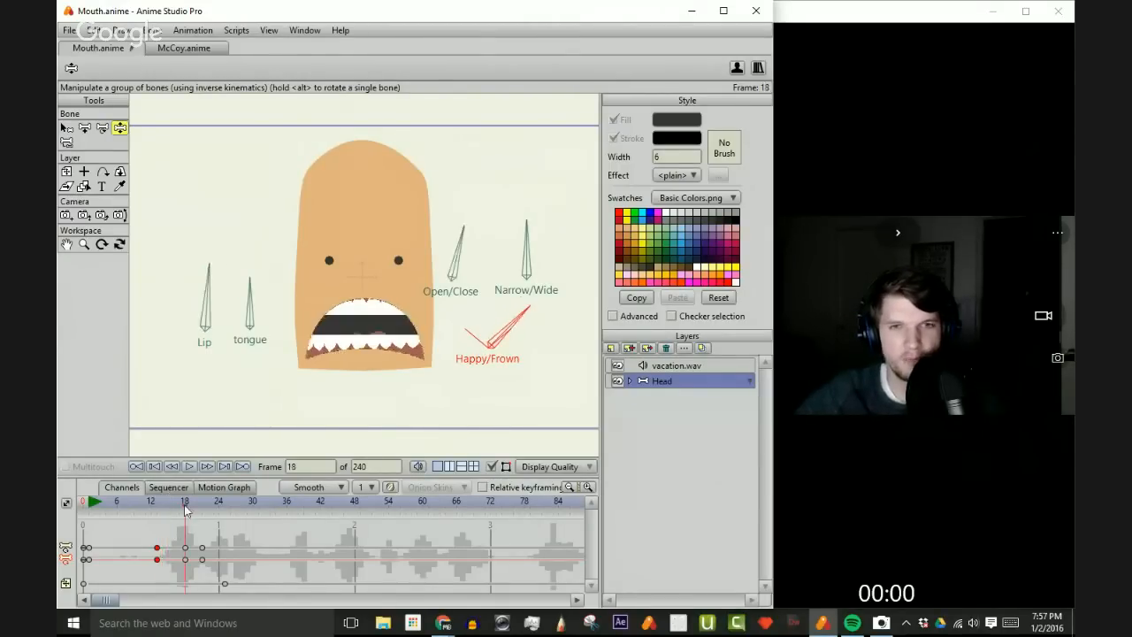
{"action": "left_click_drag", "start_coordinate": [185, 509], "coordinate": [213, 506]}
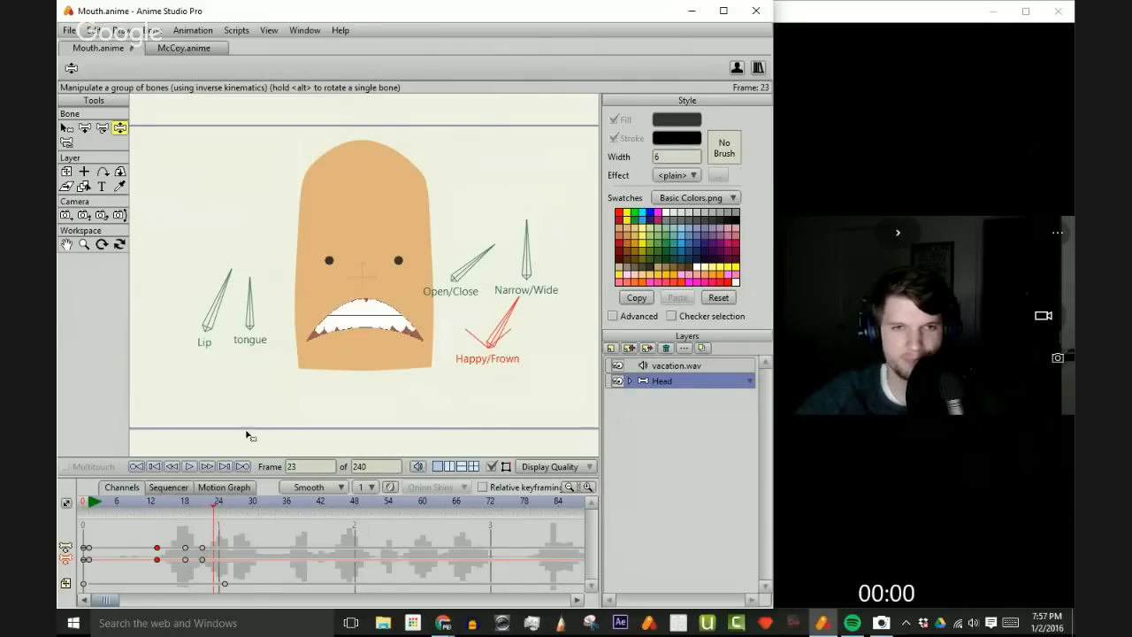
{"action": "scroll", "coordinate": [421, 311], "scroll_direction": "up", "scroll_amount": 1}
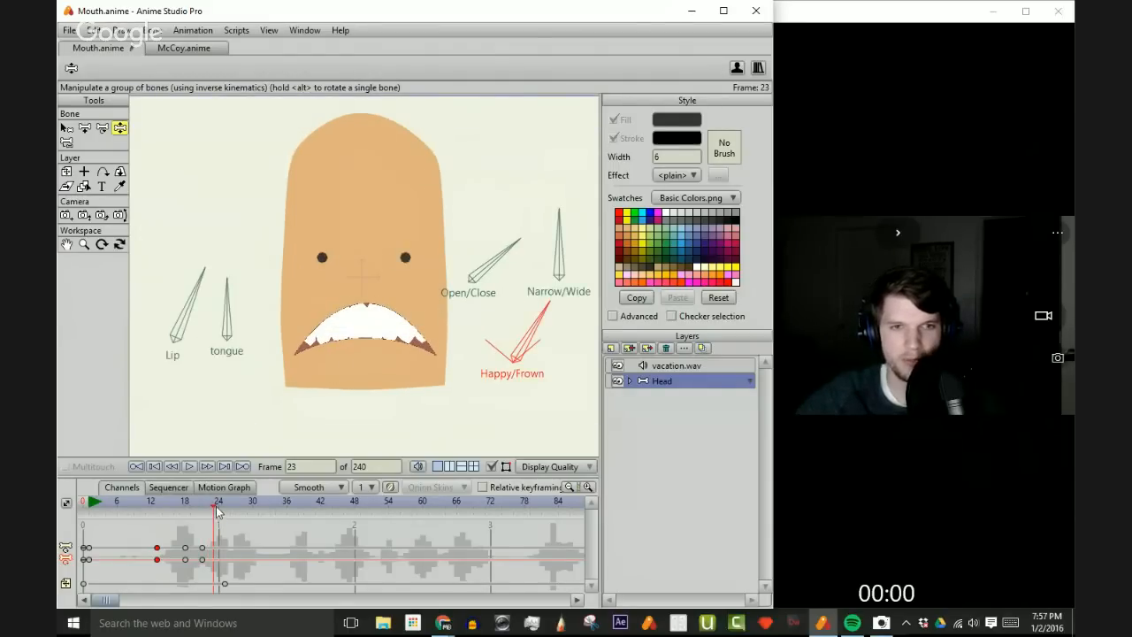
{"action": "left_click_drag", "start_coordinate": [218, 512], "coordinate": [221, 511]}
{"action": "scroll", "coordinate": [420, 341], "scroll_direction": "down", "scroll_amount": 3}
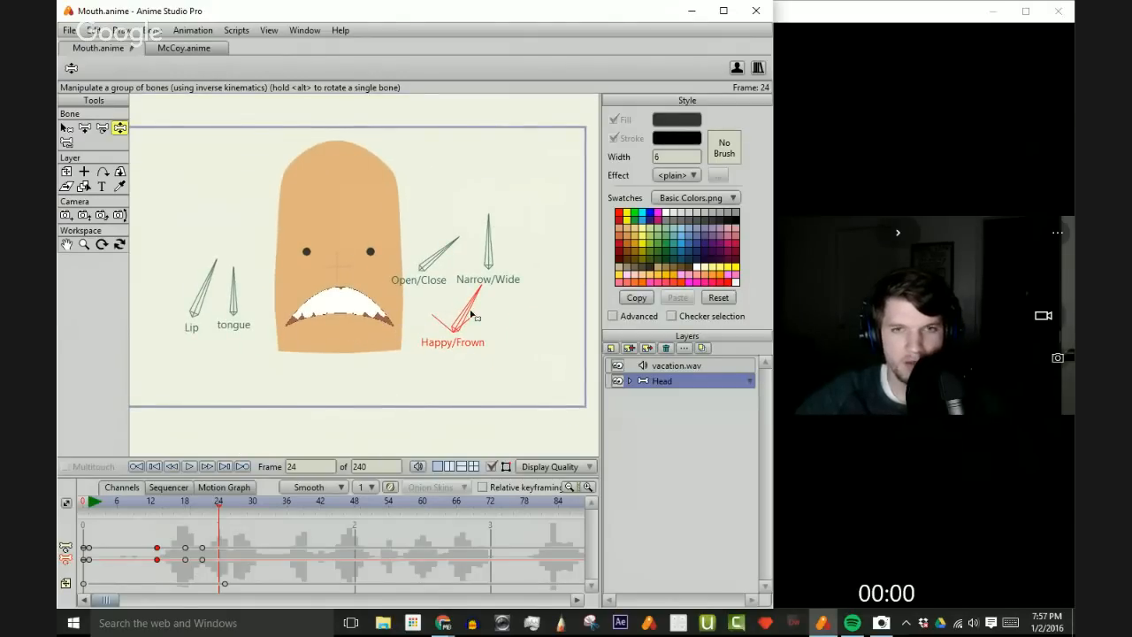
{"action": "left_click_drag", "start_coordinate": [440, 250], "coordinate": [430, 247]}
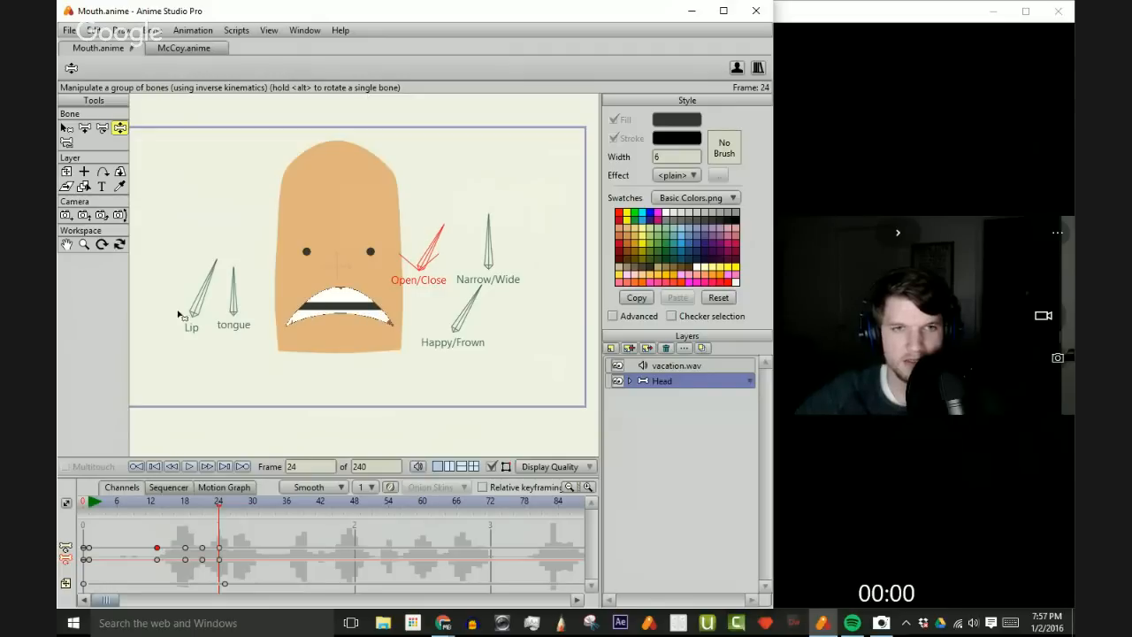
{"action": "left_click_drag", "start_coordinate": [217, 513], "coordinate": [209, 507]}
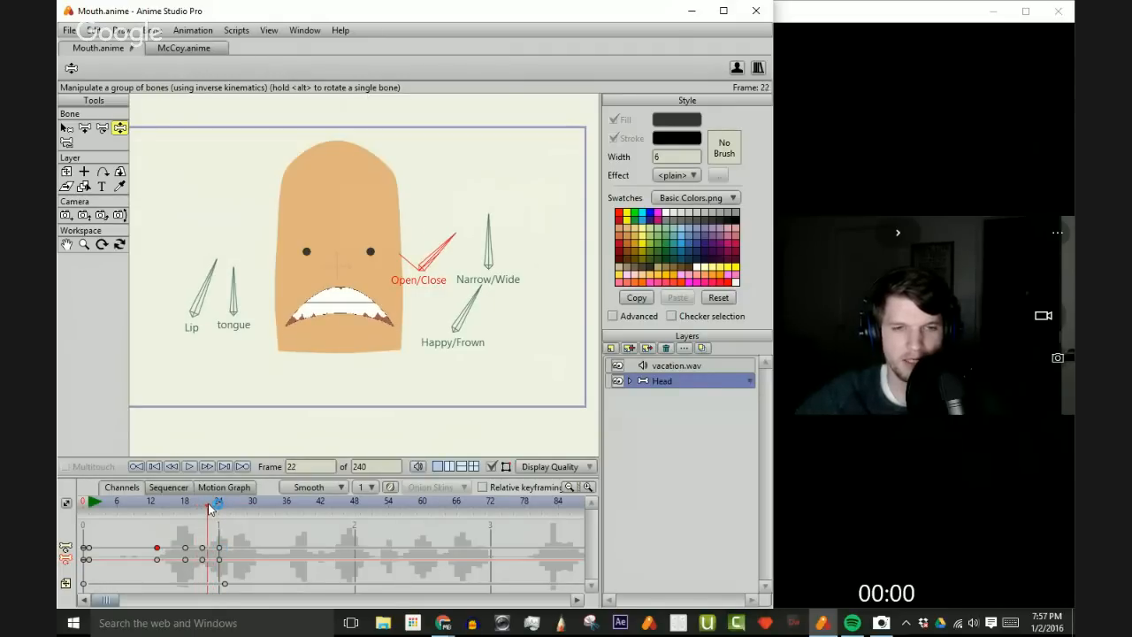
{"action": "left_click", "coordinate": [202, 299]}
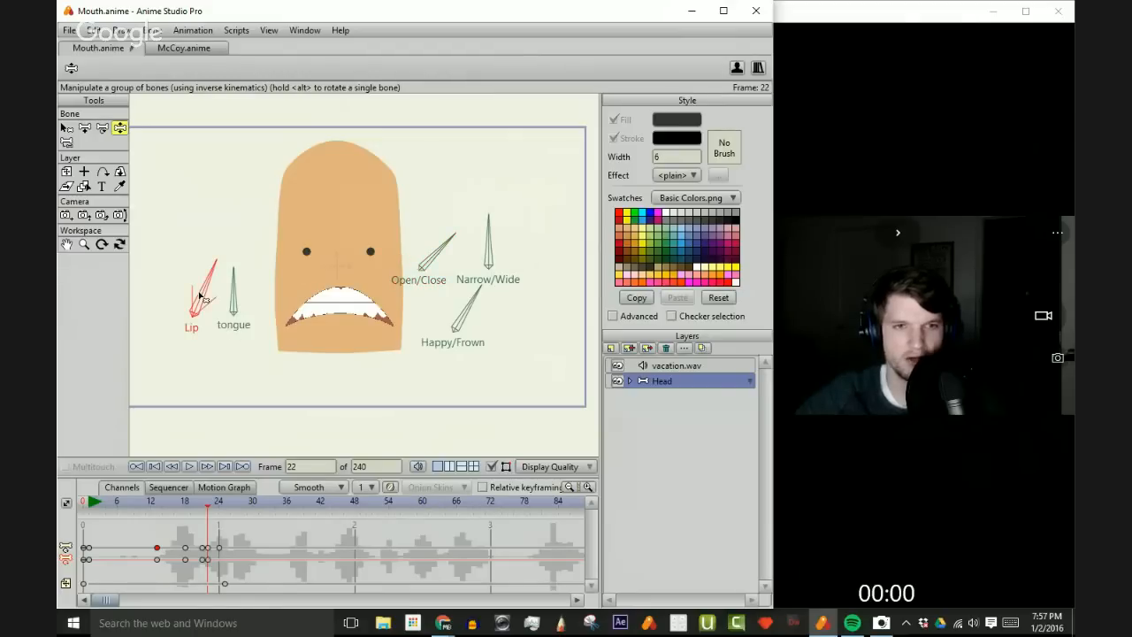
{"action": "left_click", "coordinate": [218, 502]}
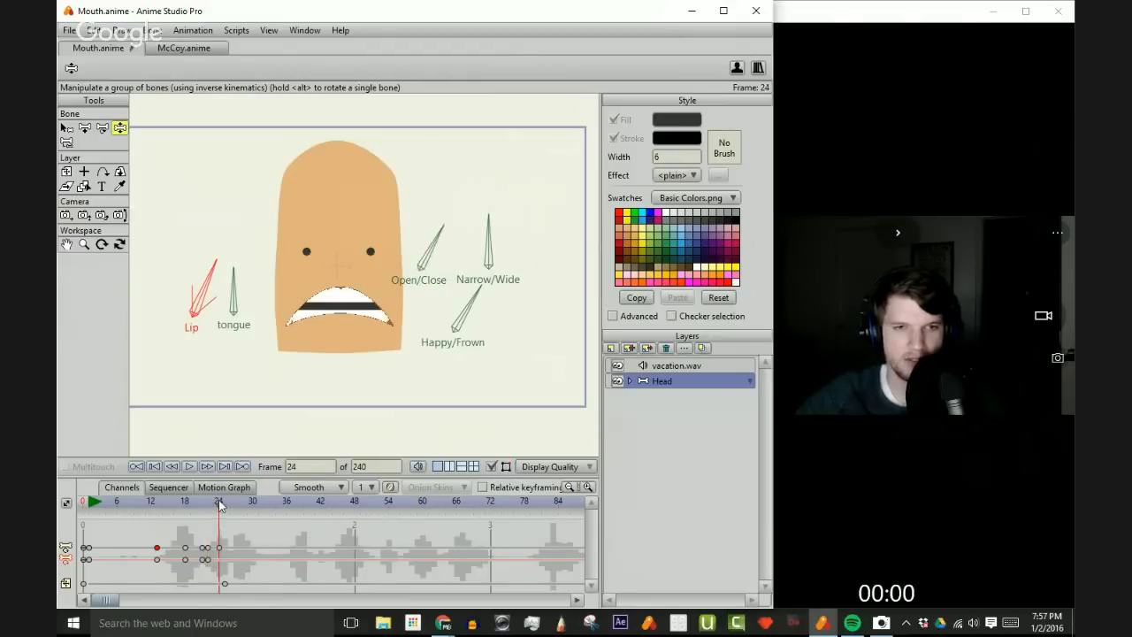
{"action": "left_click_drag", "start_coordinate": [215, 290], "coordinate": [221, 293]}
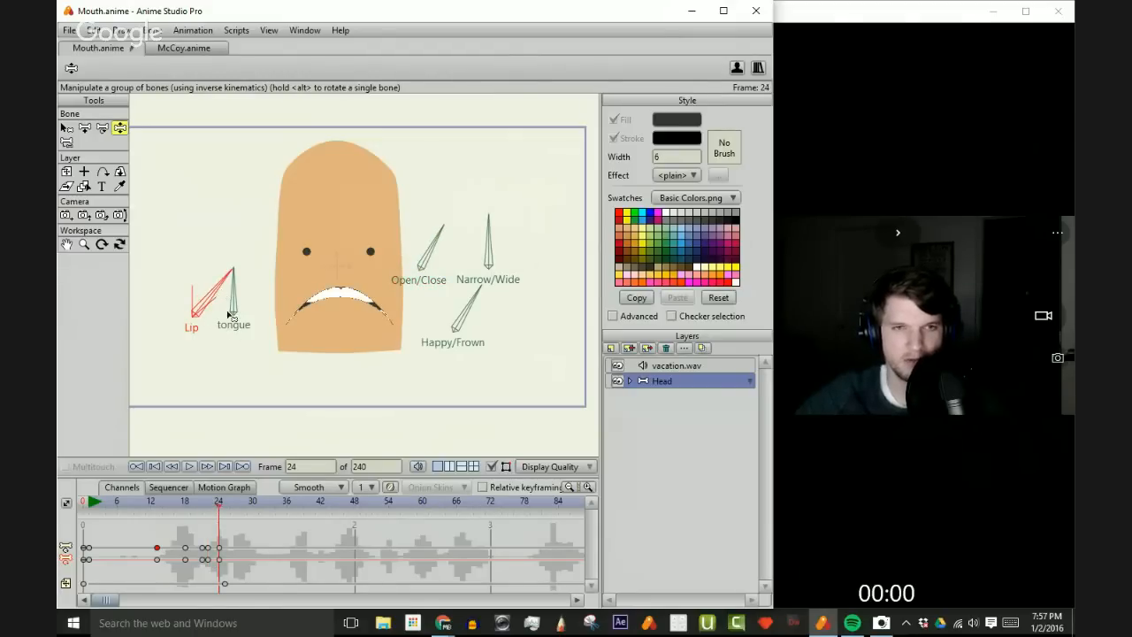
{"action": "key", "text": "ctrl+z"}
- Key the tongue bone upright at frame 22 and raise the tongue at frame 24 by rotating that bone toward the Lip bone
{"action": "left_click_drag", "start_coordinate": [218, 504], "coordinate": [211, 506]}
{"action": "left_click", "coordinate": [236, 298]}
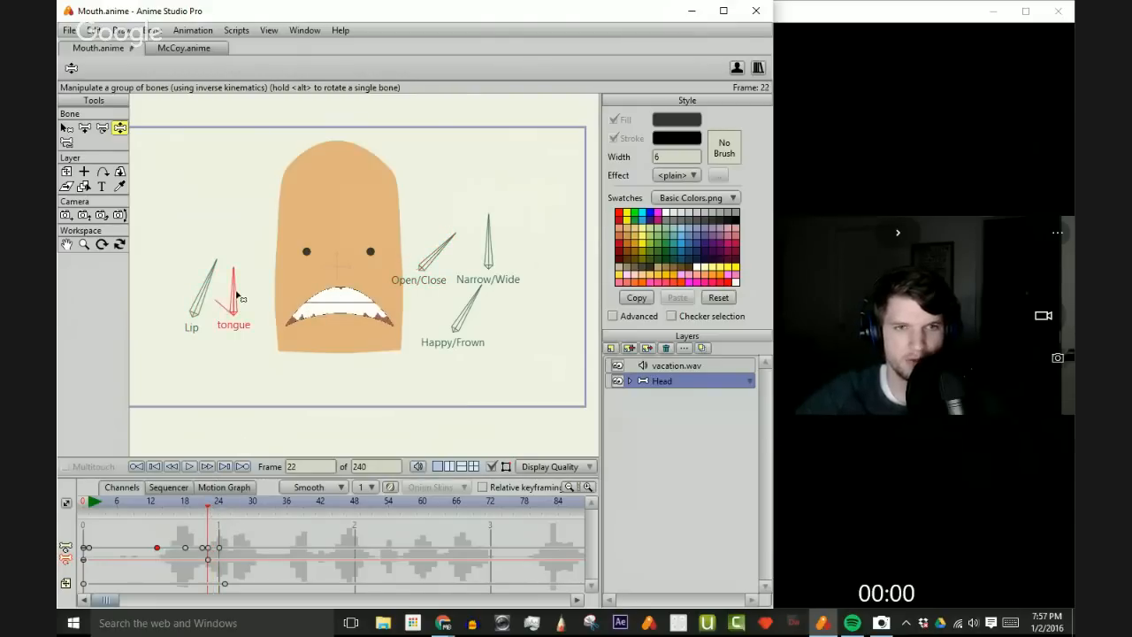
{"action": "left_click", "coordinate": [215, 507]}
{"action": "left_click", "coordinate": [219, 505]}
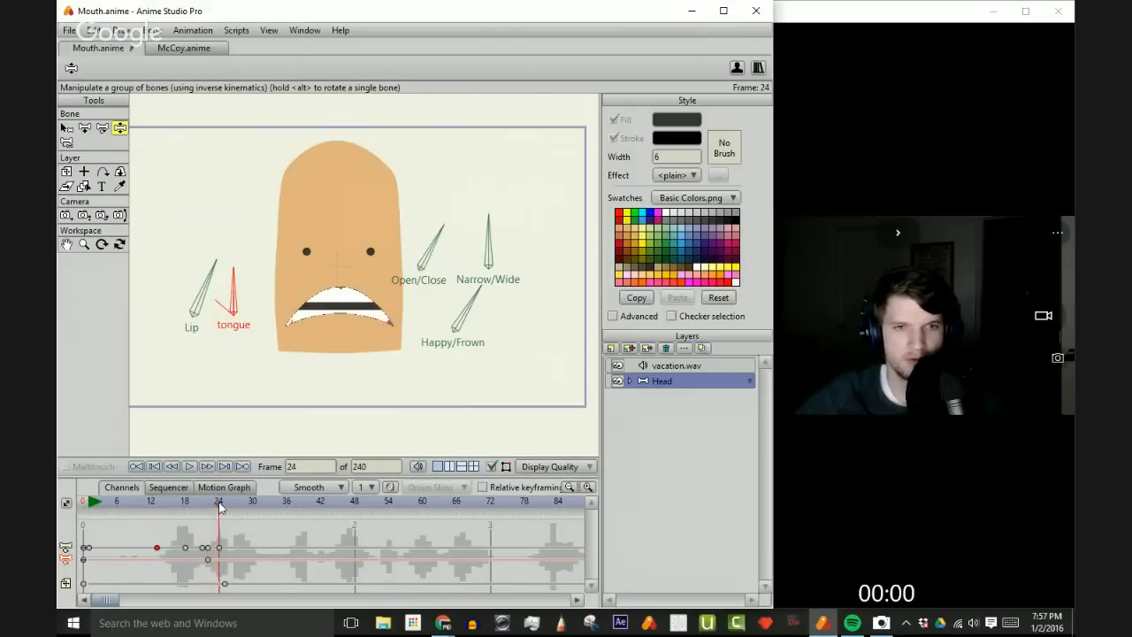
{"action": "left_click_drag", "start_coordinate": [237, 286], "coordinate": [196, 285]}
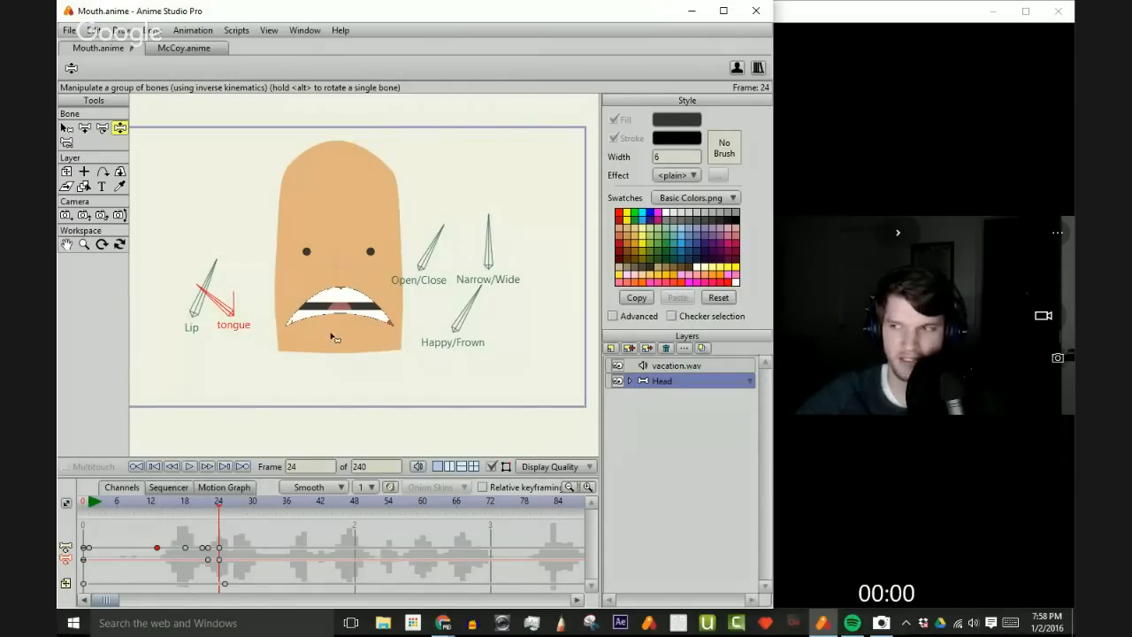
- At frame 26, rotate the tongue bone back upright and tilt the Open/Close bone outward to bring the teeth nearly together
{"action": "left_click", "coordinate": [211, 502]}
{"action": "mouse_move", "coordinate": [210, 503]}
{"action": "left_mouse_down"}
{"action": "mouse_move", "coordinate": [199, 505]}
{"action": "mouse_move", "coordinate": [229, 504]}
{"action": "mouse_move", "coordinate": [204, 513]}
{"action": "left_mouse_up"}
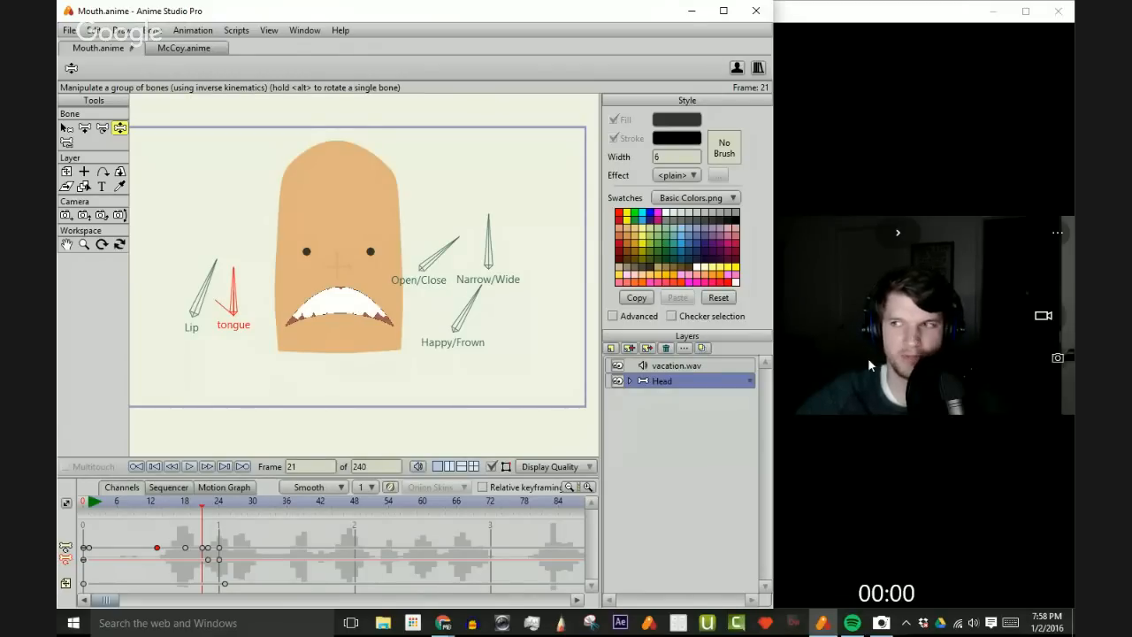
{"action": "left_click_drag", "start_coordinate": [184, 516], "coordinate": [231, 518]}
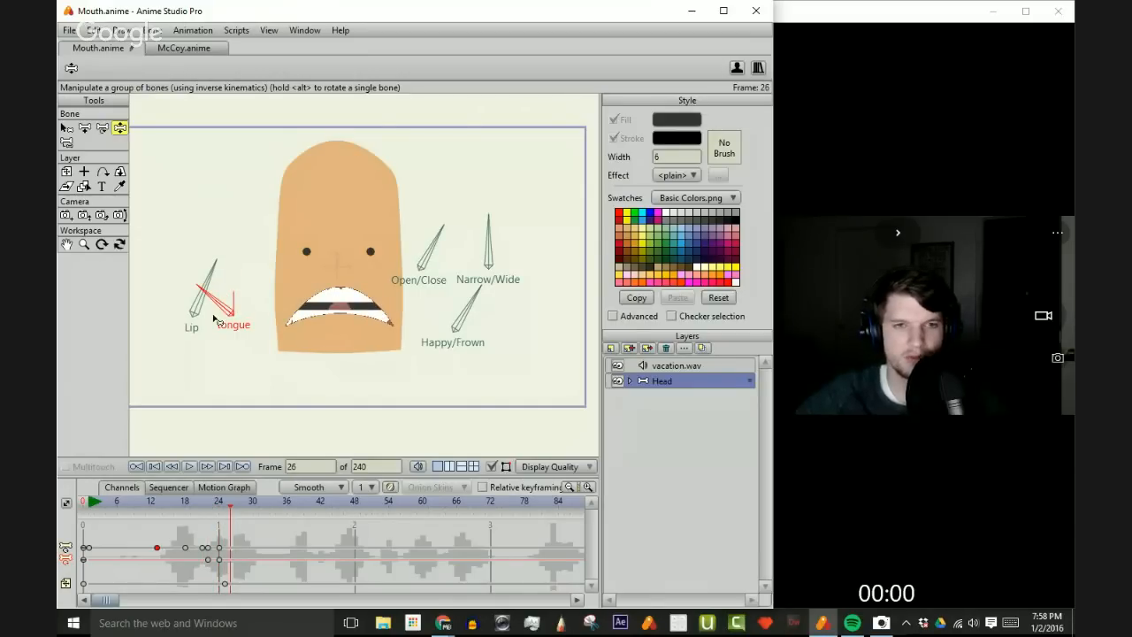
{"action": "left_click_drag", "start_coordinate": [215, 299], "coordinate": [290, 283]}
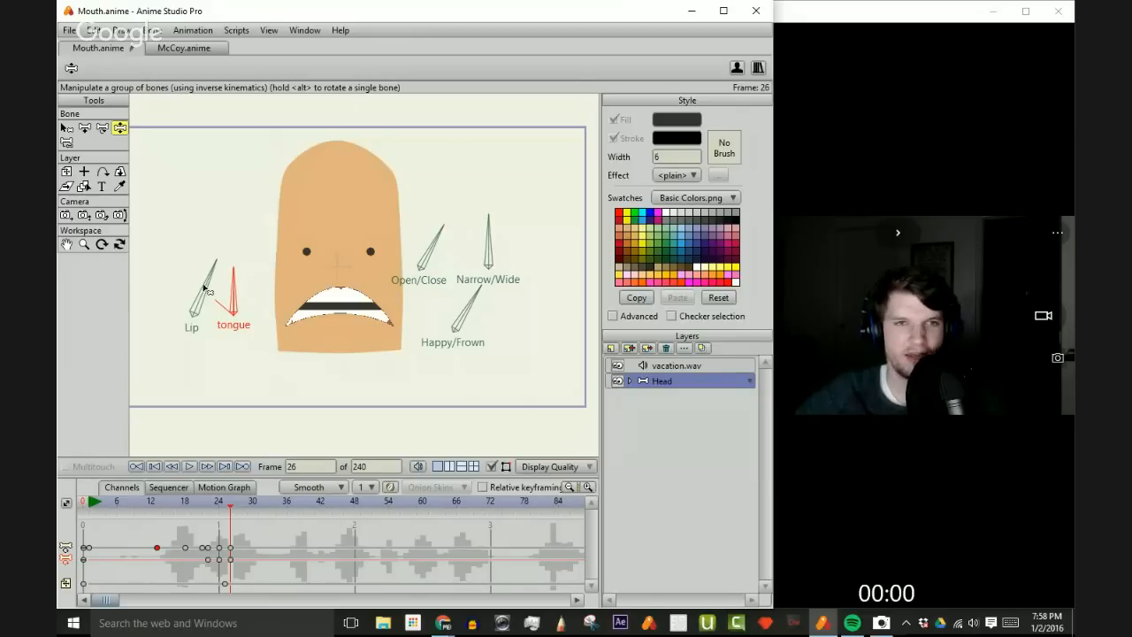
{"action": "left_click_drag", "start_coordinate": [433, 246], "coordinate": [442, 256]}
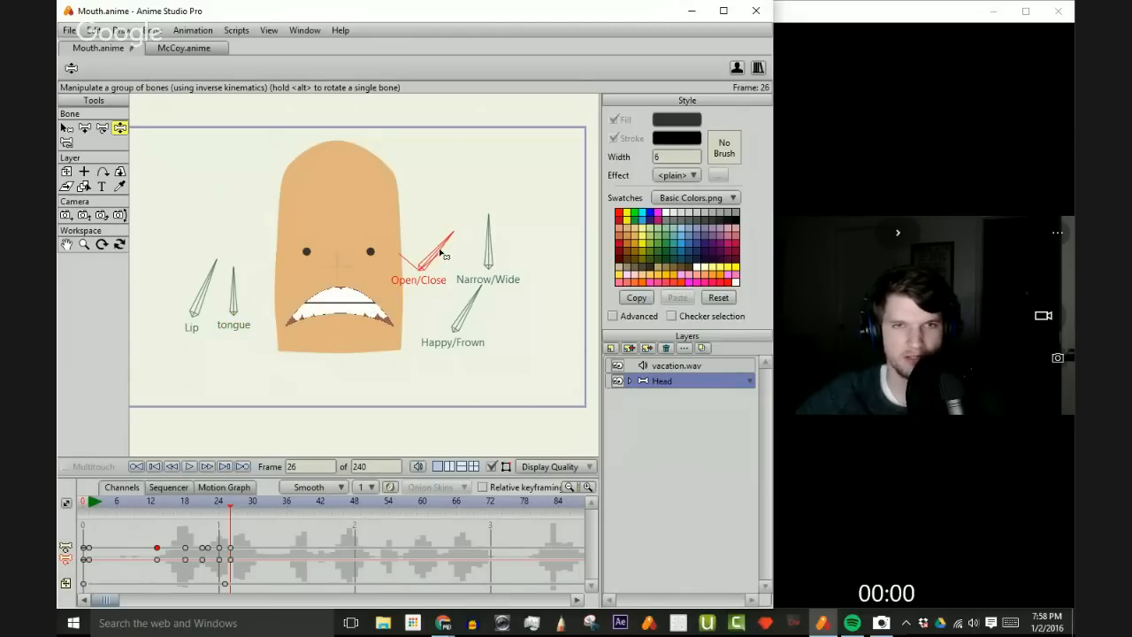
- Compare frames 24 and 26, and rotate the Lip bone slightly toward the tongue bone at frame 26
{"action": "mouse_move", "coordinate": [223, 510]}
{"action": "left_mouse_down"}
{"action": "mouse_move", "coordinate": [209, 509]}
{"action": "mouse_move", "coordinate": [231, 510]}
{"action": "left_mouse_up"}
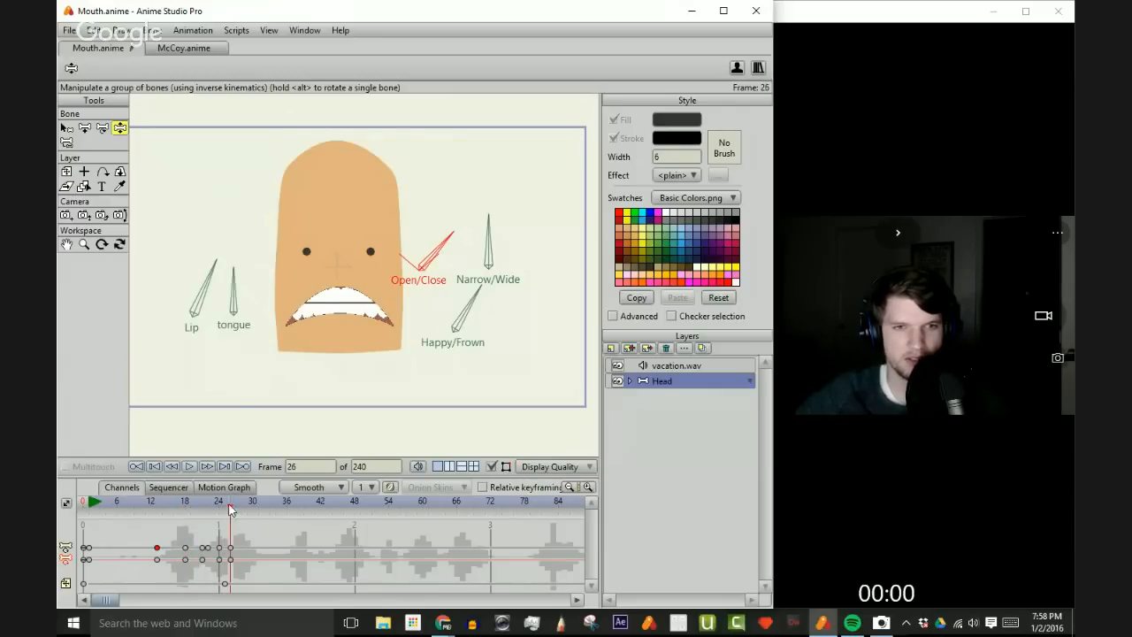
{"action": "left_click", "coordinate": [218, 509]}
{"action": "left_click", "coordinate": [201, 307]}
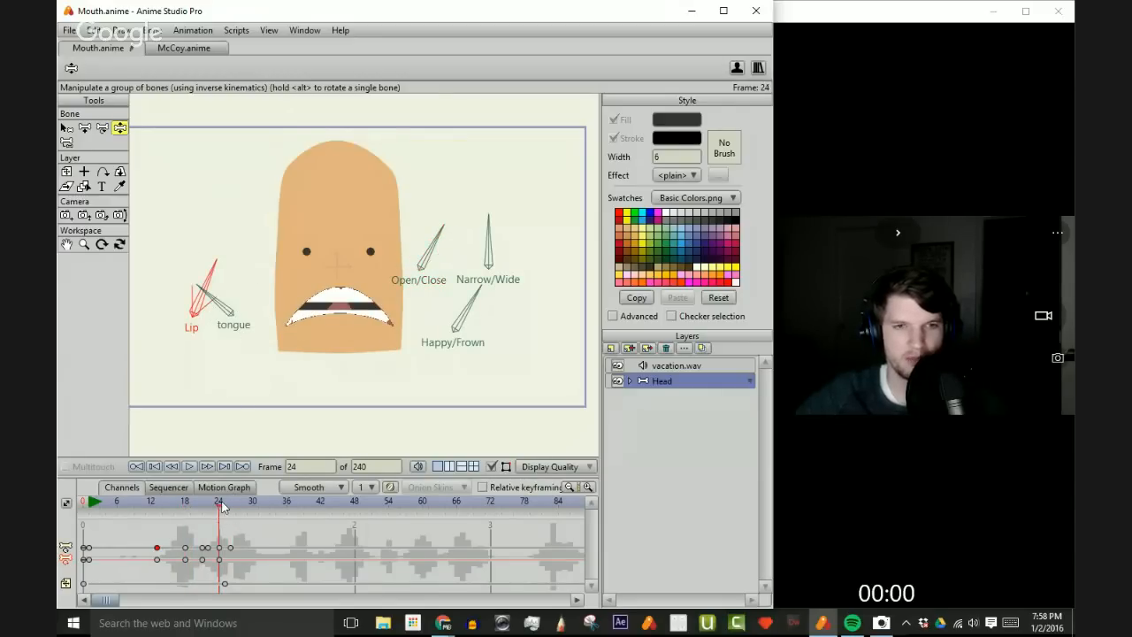
{"action": "left_click_drag", "start_coordinate": [221, 504], "coordinate": [230, 504]}
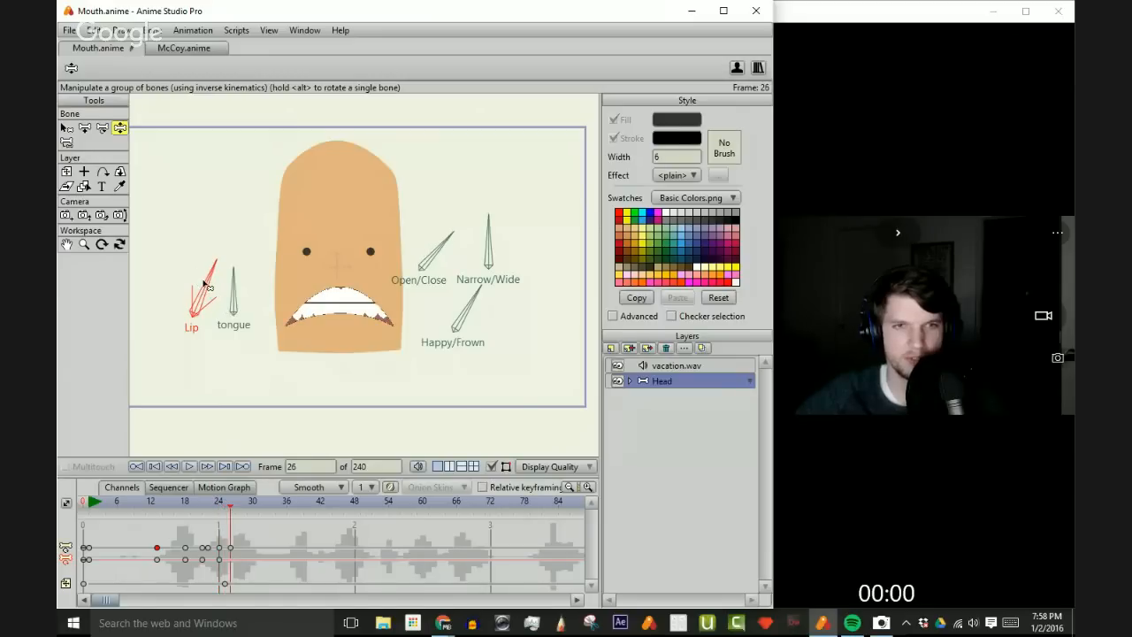
{"action": "left_click_drag", "start_coordinate": [206, 285], "coordinate": [223, 266]}
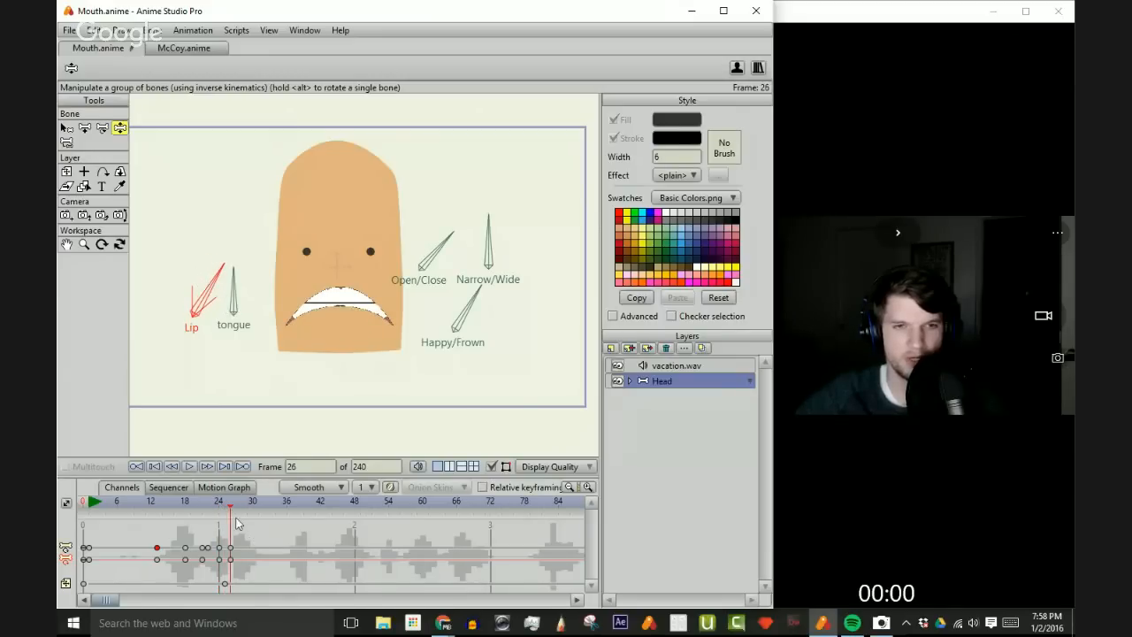
- Play the animation from frame 1 to review the lip sync keyed so far
{"action": "left_click_drag", "start_coordinate": [230, 510], "coordinate": [92, 510]}
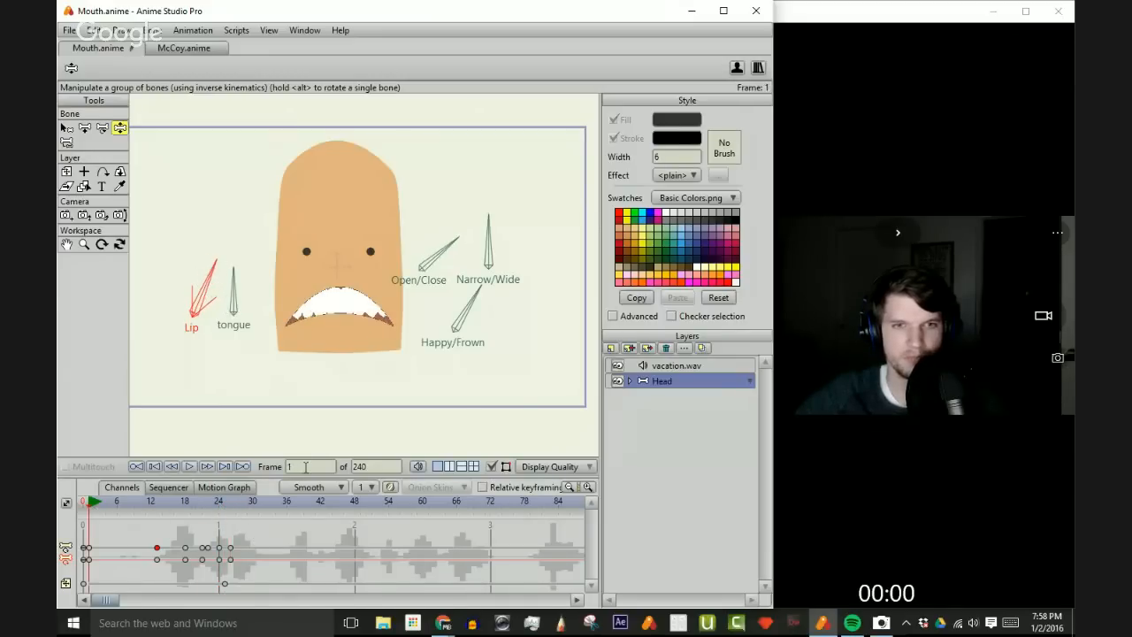
{"action": "left_click", "coordinate": [190, 467]}
{"action": "left_click", "coordinate": [189, 467]}
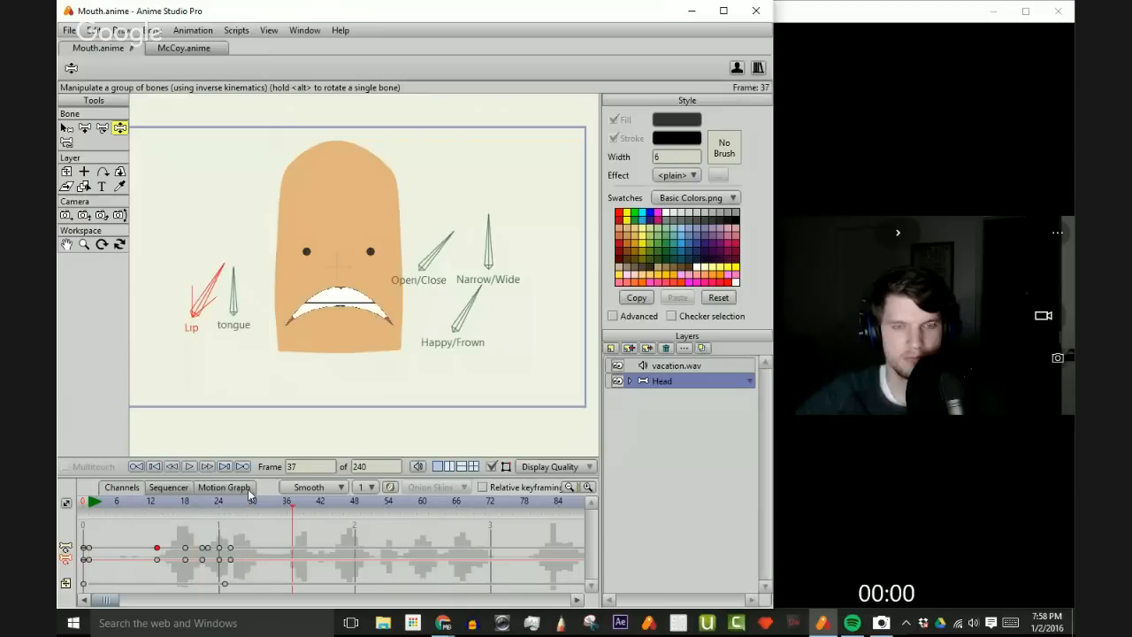
- At frame 28, reopen the mouth slightly by rotating the Open/Close and Lip bones toward upright
{"action": "left_click_drag", "start_coordinate": [293, 504], "coordinate": [241, 529]}
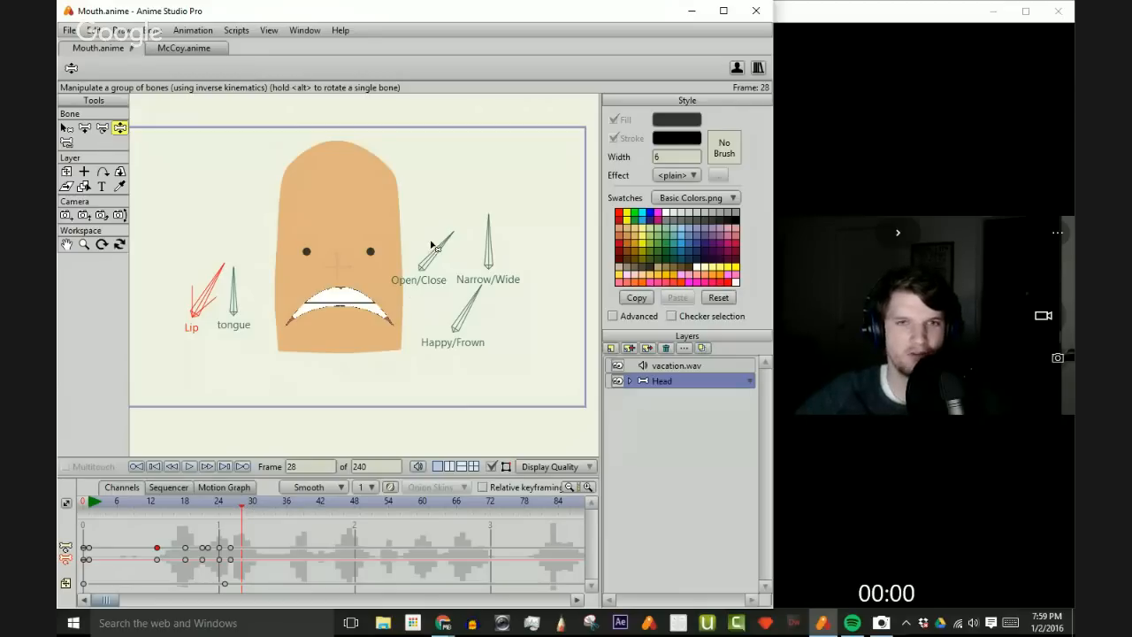
{"action": "left_click_drag", "start_coordinate": [441, 254], "coordinate": [438, 251]}
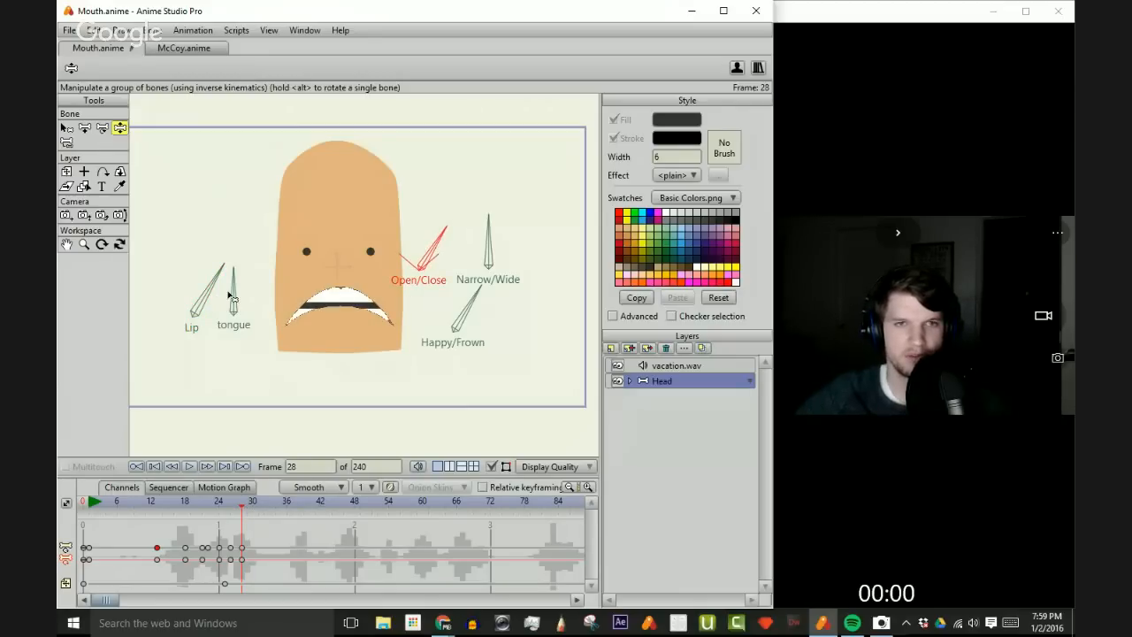
{"action": "left_click_drag", "start_coordinate": [212, 289], "coordinate": [208, 288]}
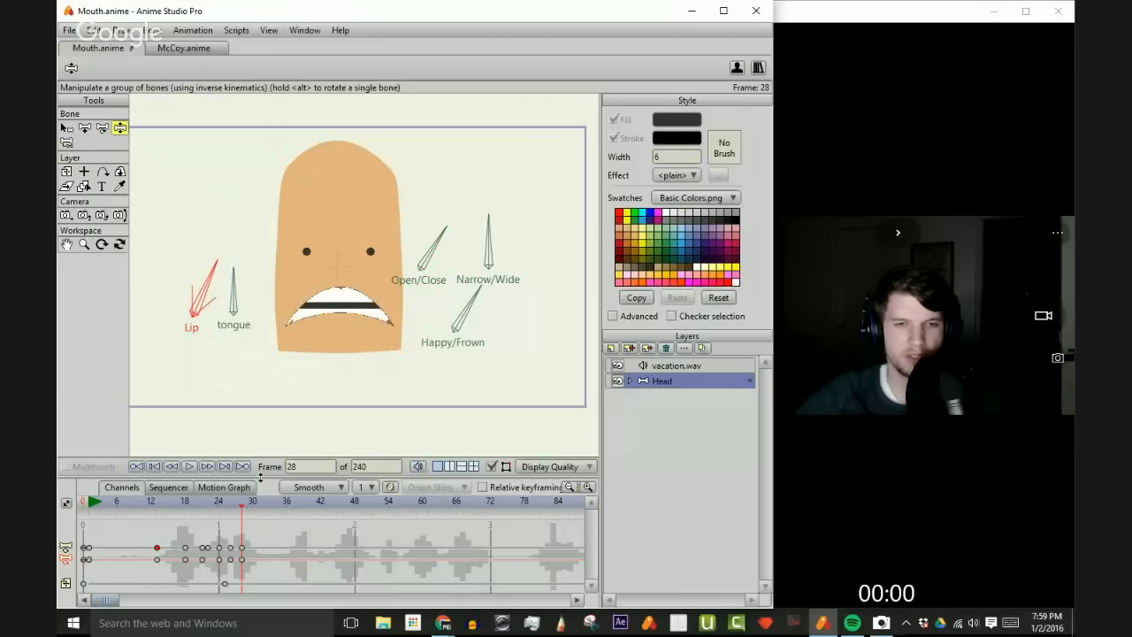
- Close the mouth at frame 31 by rotating the Open/Close bone outward, and step back through the preceding frames to check the movement
{"action": "mouse_move", "coordinate": [245, 511]}
{"action": "left_mouse_down"}
{"action": "mouse_move", "coordinate": [125, 510]}
{"action": "mouse_move", "coordinate": [256, 507]}
{"action": "left_mouse_up"}
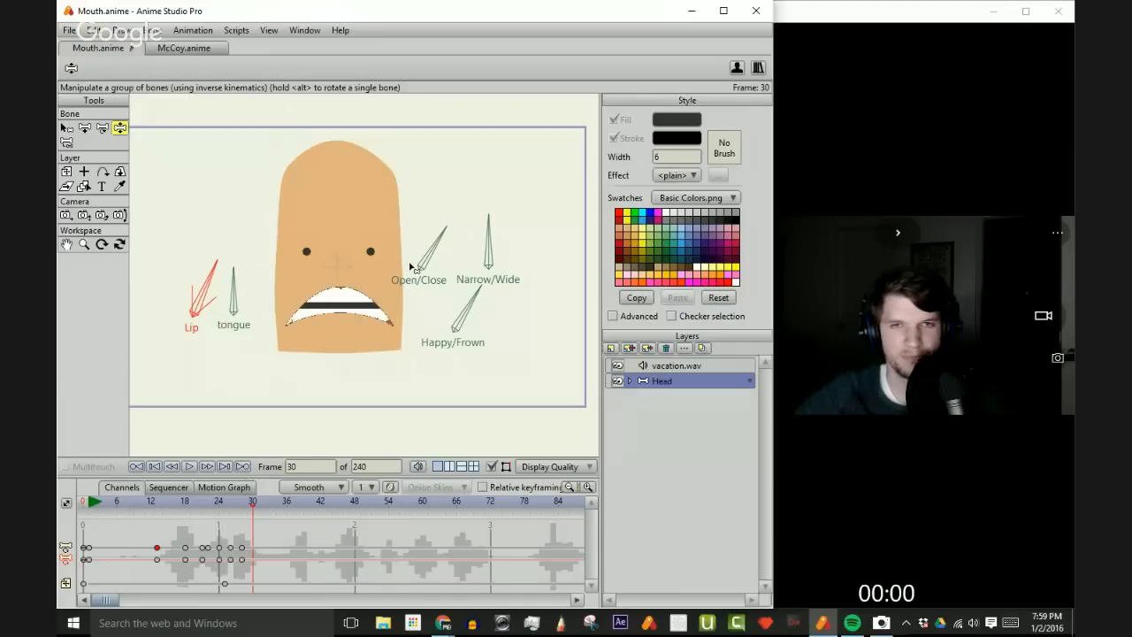
{"action": "key", "text": "ctrl+Left"}
{"action": "key", "text": "ctrl+Left"}
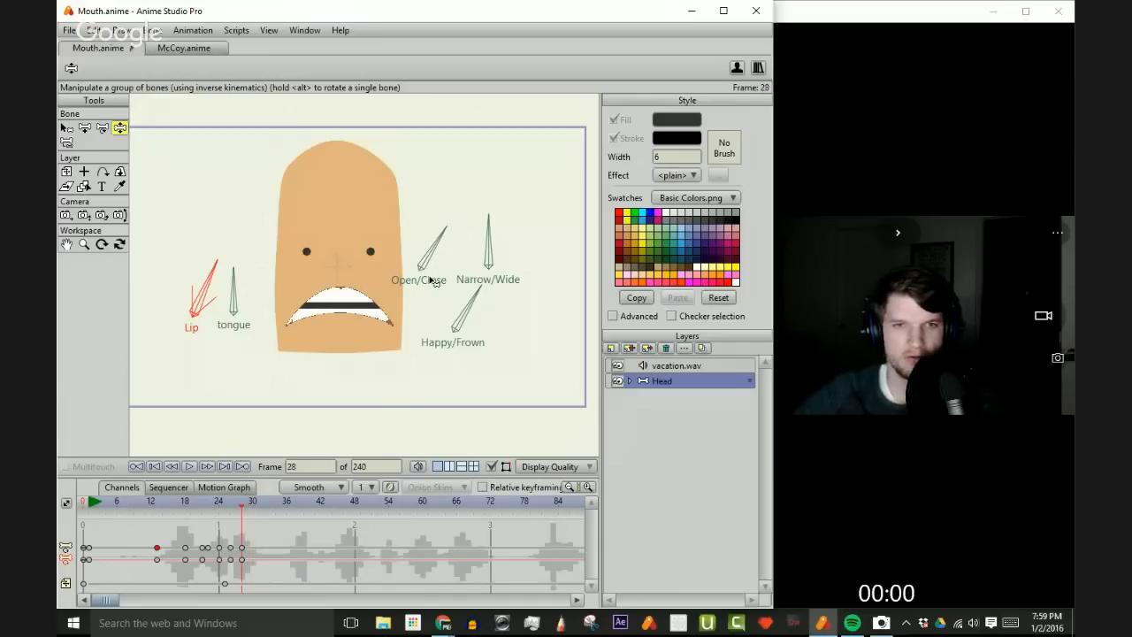
{"action": "left_click", "coordinate": [440, 242]}
{"action": "key", "text": "ctrl+Right"}
{"action": "key", "text": "ctrl+Right"}
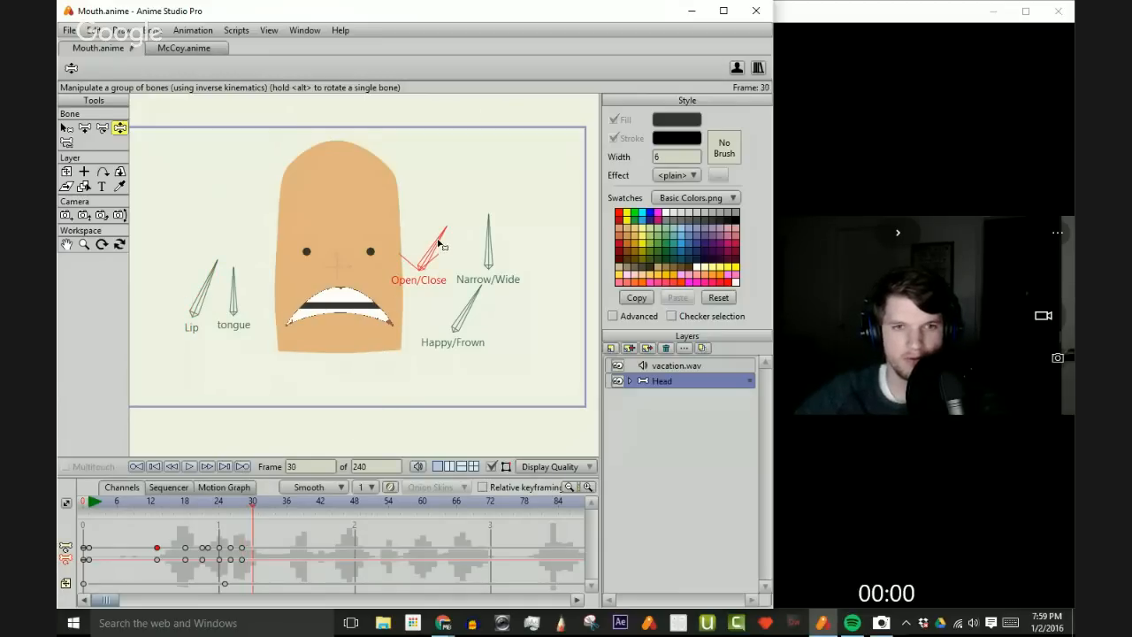
{"action": "key", "text": "ctrl+Right"}
{"action": "left_click_drag", "start_coordinate": [440, 242], "coordinate": [448, 251]}
{"action": "key", "text": "ctrl+Left"}
{"action": "key", "text": "ctrl+Left"}
{"action": "key", "text": "ctrl+Left"}
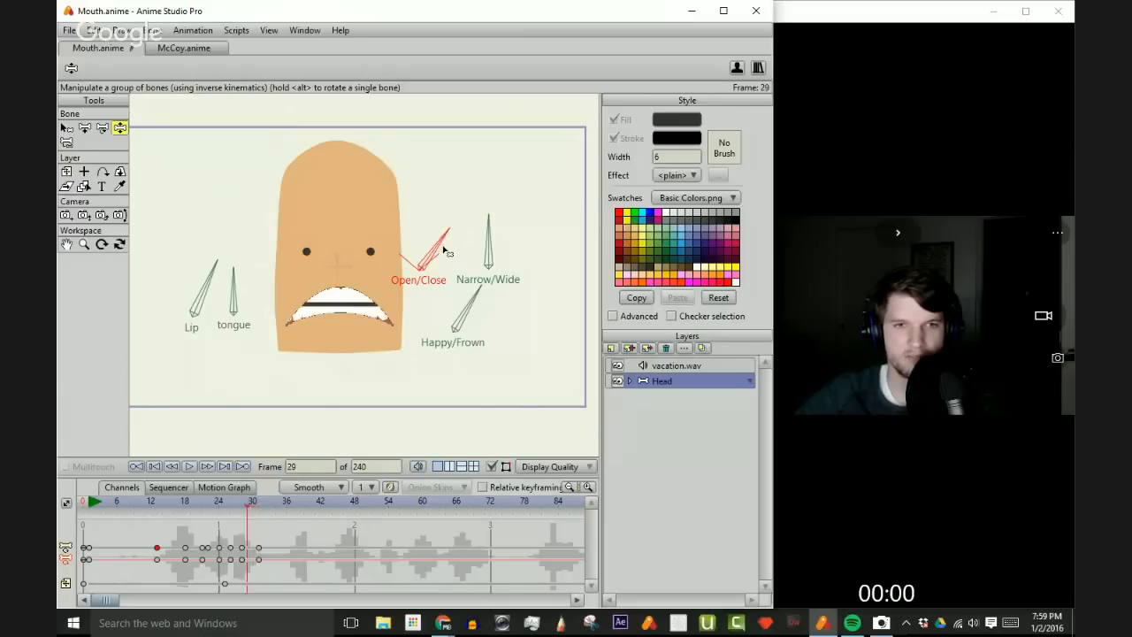
- Step forward to the next word, add closed-mouth keyframes at frame 37, and shift them to frame 36
{"action": "key", "text": "ctrl+Right"}
{"action": "key", "text": "ctrl+Right"}
{"action": "key", "text": "ctrl+Right"}
{"action": "key", "text": "ctrl+Right"}
{"action": "key", "text": "ctrl+Right"}
{"action": "key", "text": "ctrl+Right"}
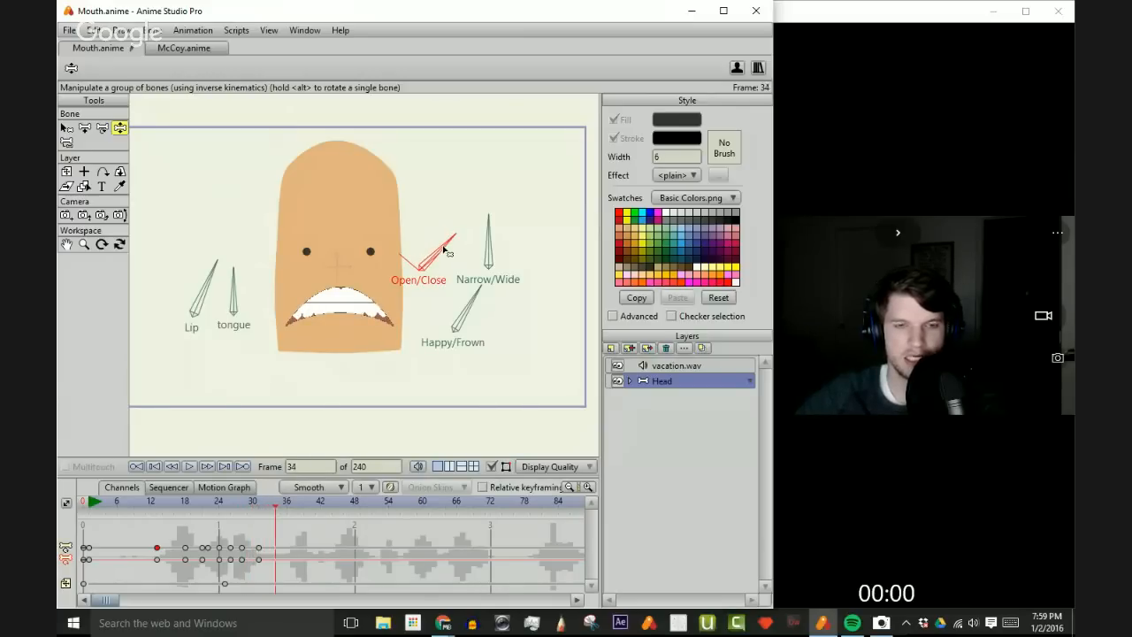
{"action": "key", "text": "ctrl+Right"}
{"action": "key", "text": "ctrl+Right"}
{"action": "key", "text": "ctrl+Right"}
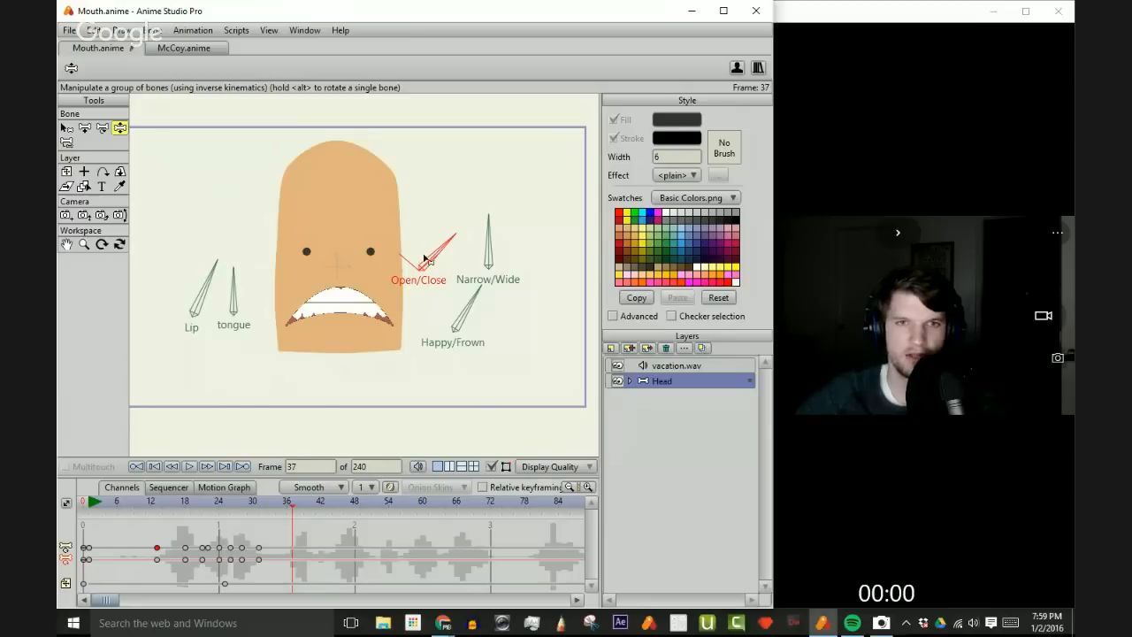
{"action": "key", "text": "ctrl+Left"}
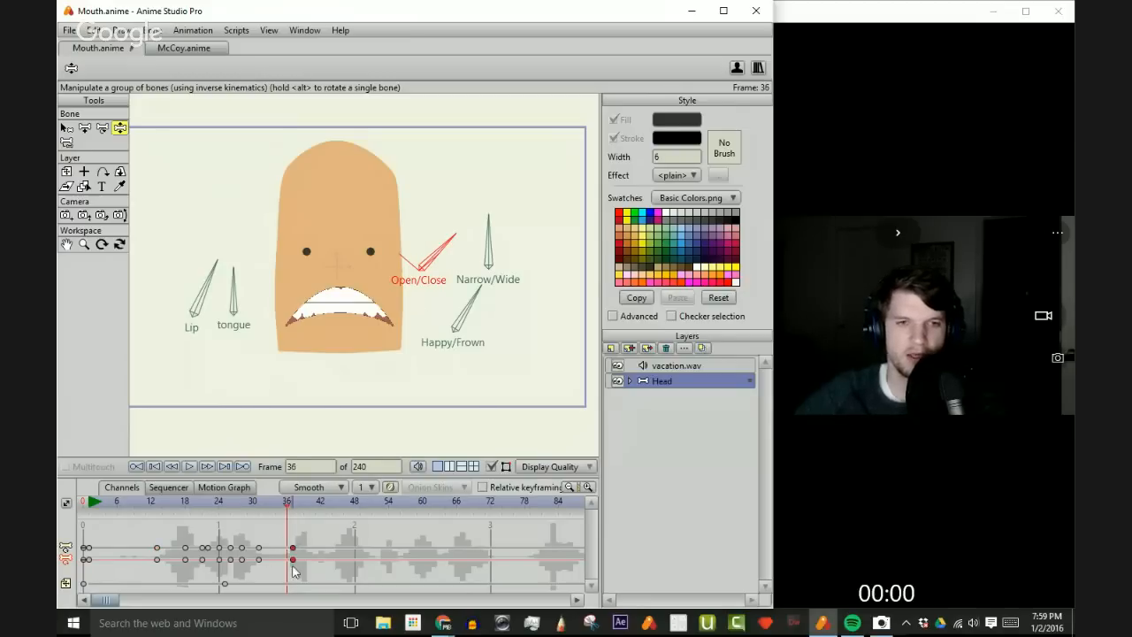
{"action": "key", "text": "ctrl+Right"}
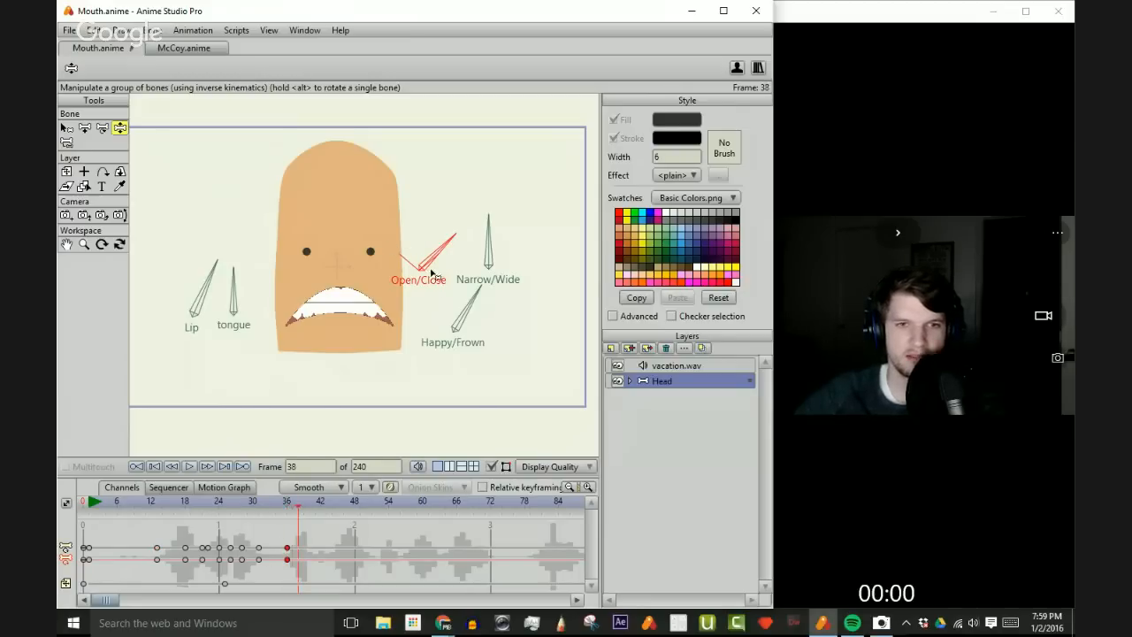
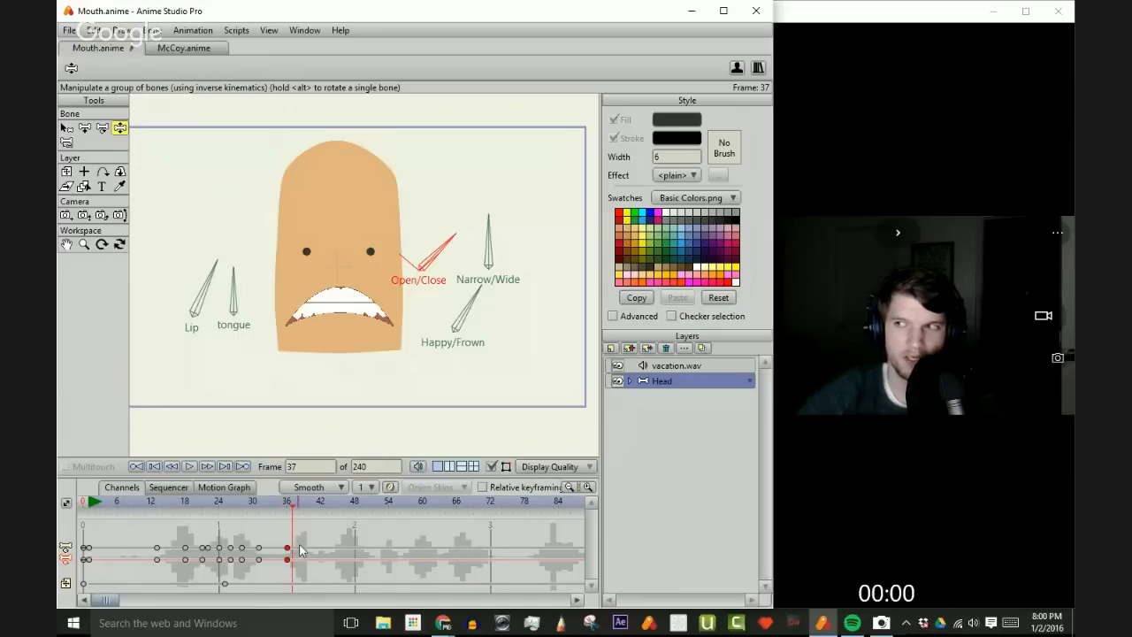
- Step back and forth through frames 35 to 44 to examine the timing of the next word against the audio
{"action": "key", "text": "Left"}
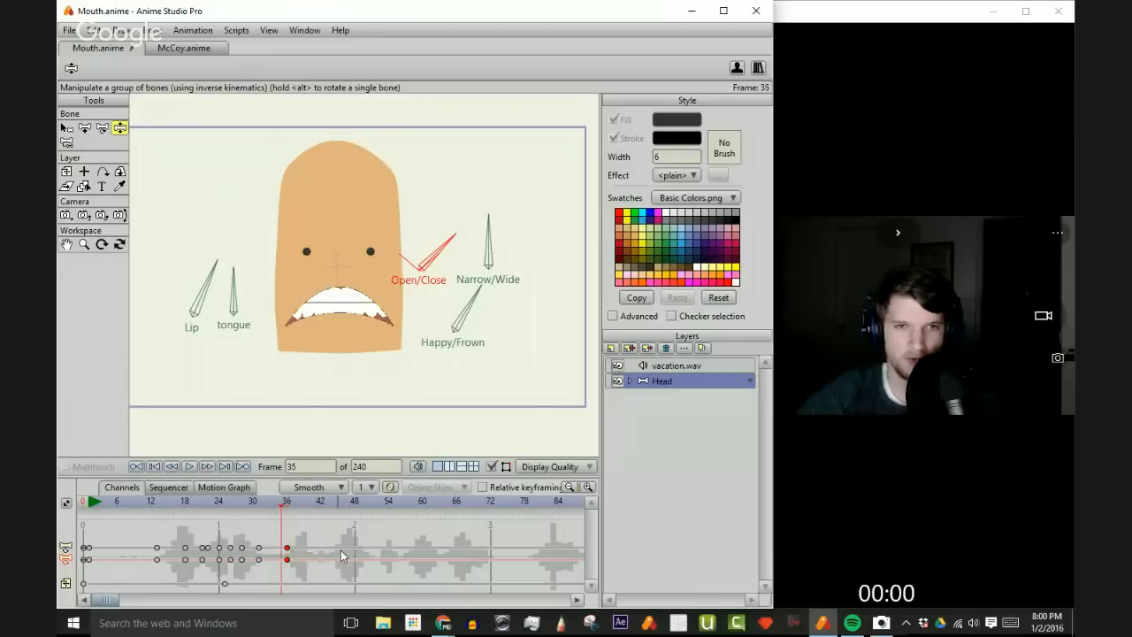
{"action": "key", "text": "Right"}
{"action": "key", "text": "Right"}
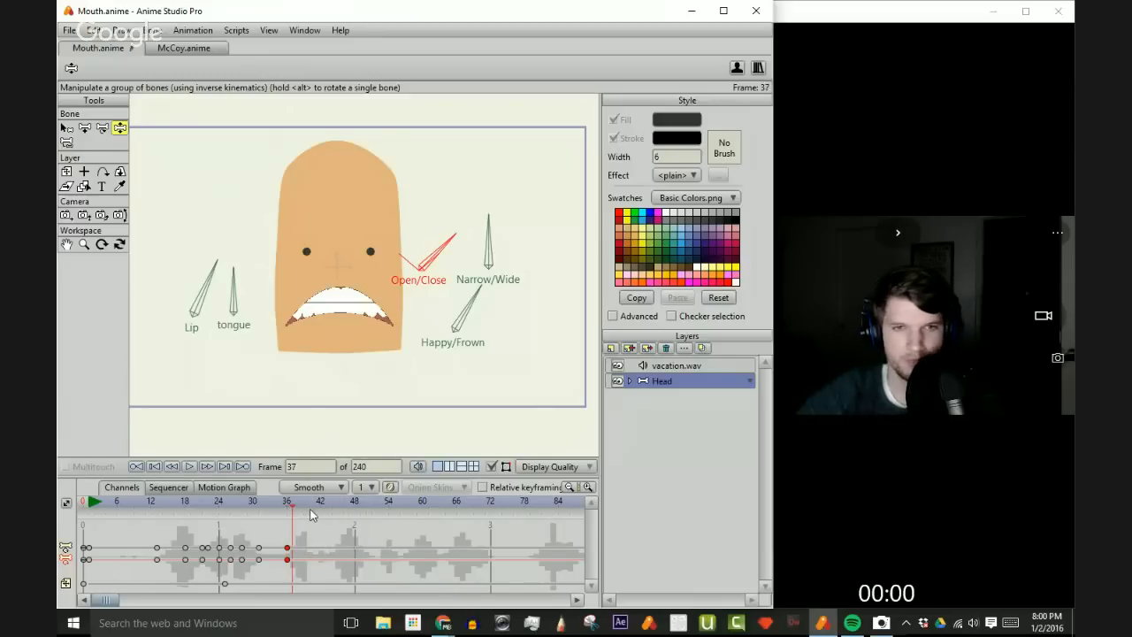
{"action": "key", "text": "Right"}
{"action": "key", "text": "Right"}
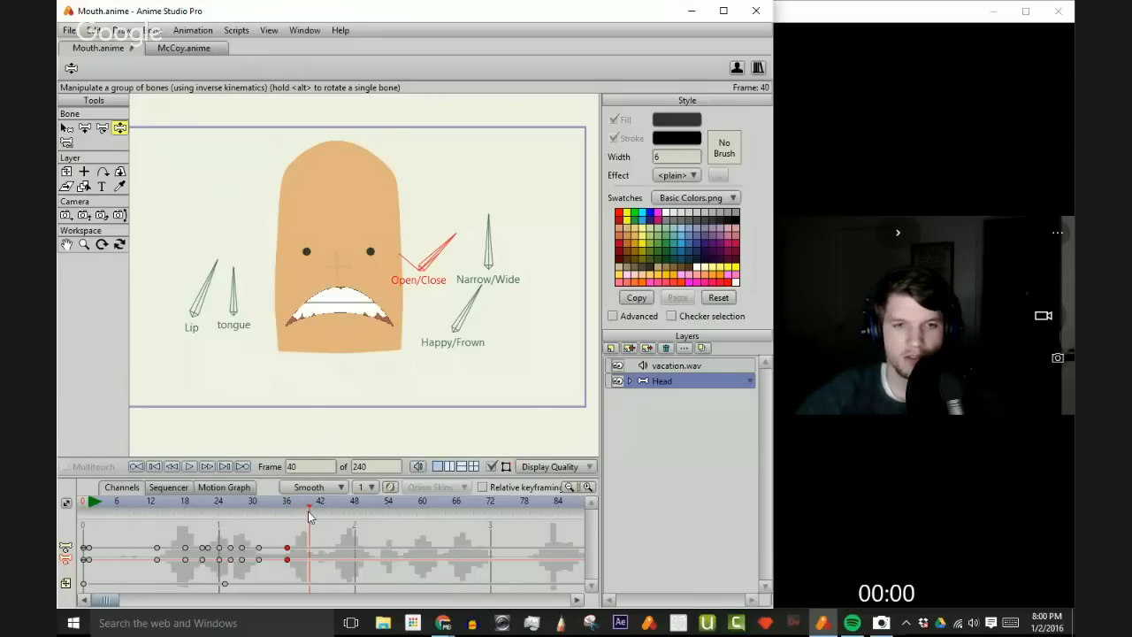
{"action": "key", "text": "Left"}
{"action": "key", "text": "Left"}
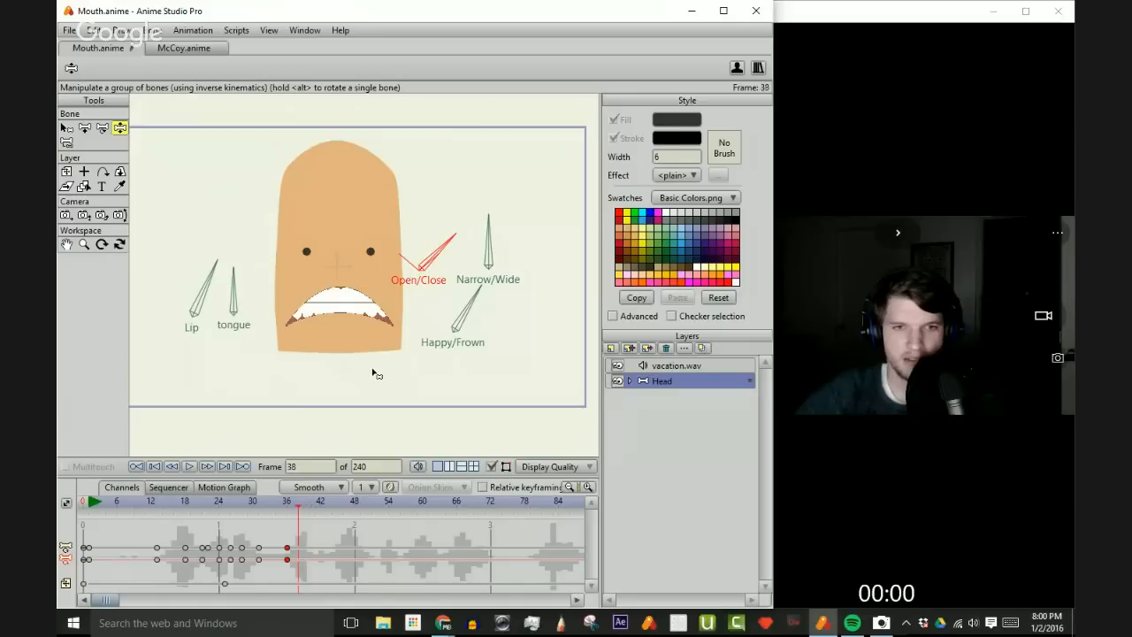
{"action": "key", "text": "Left"}
{"action": "key", "text": "Left"}
{"action": "key", "text": "Left"}
{"action": "key", "text": "Left"}
{"action": "key", "text": "Right"}
{"action": "key", "text": "Right"}
{"action": "key", "text": "Right"}
{"action": "key", "text": "Right"}
{"action": "key", "text": "Right"}
{"action": "key", "text": "Right"}
{"action": "key", "text": "Right"}
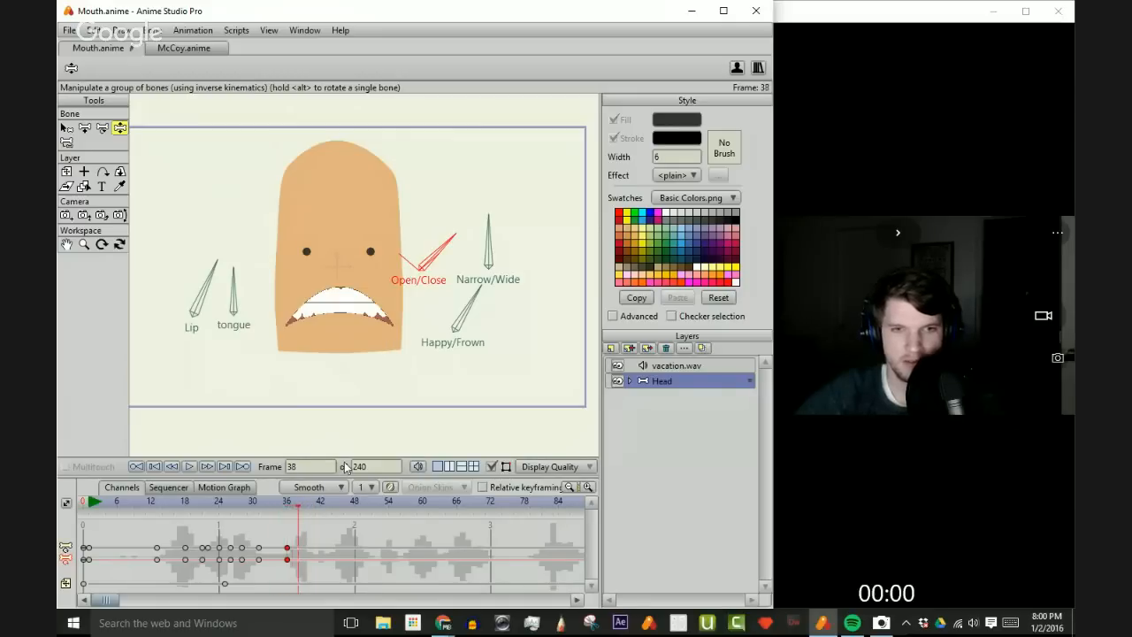
{"action": "key", "text": "Right"}
{"action": "key", "text": "Right"}
{"action": "key", "text": "Right"}
{"action": "key", "text": "Right"}
{"action": "key", "text": "Left"}
{"action": "key", "text": "Left"}
{"action": "key", "text": "Left"}
{"action": "key", "text": "Left"}
{"action": "key", "text": "Left"}
{"action": "key", "text": "Left"}
{"action": "key", "text": "Left"}
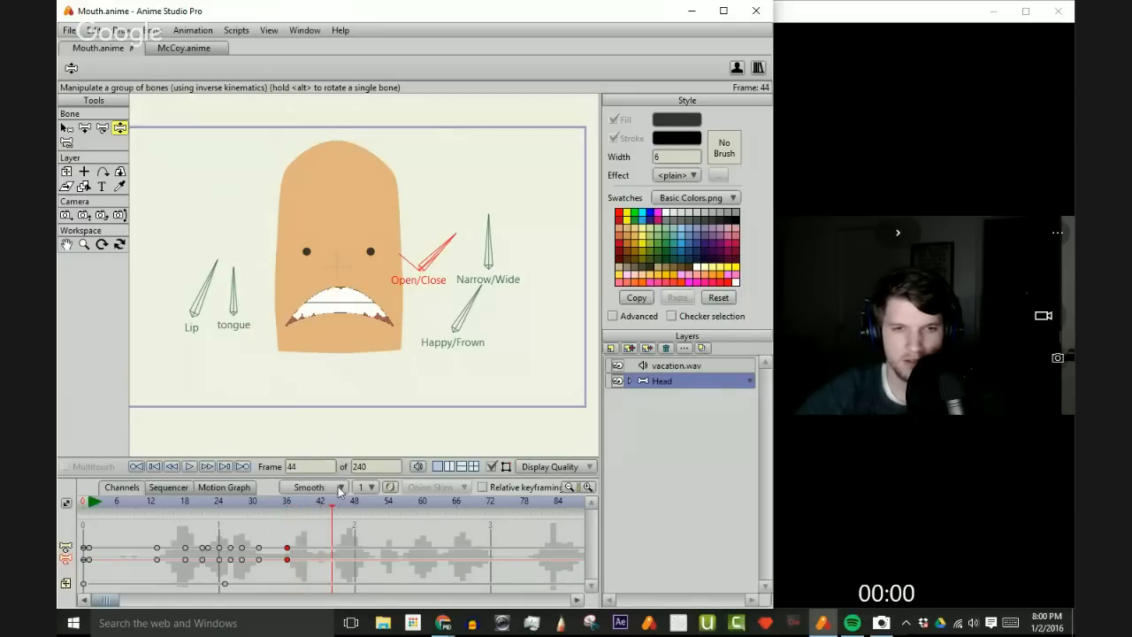
- Open the mouth at frame 39 by rotating the Open/Close bone toward upright, and play the animation from frame 8 to review it
{"action": "key", "text": "Right"}
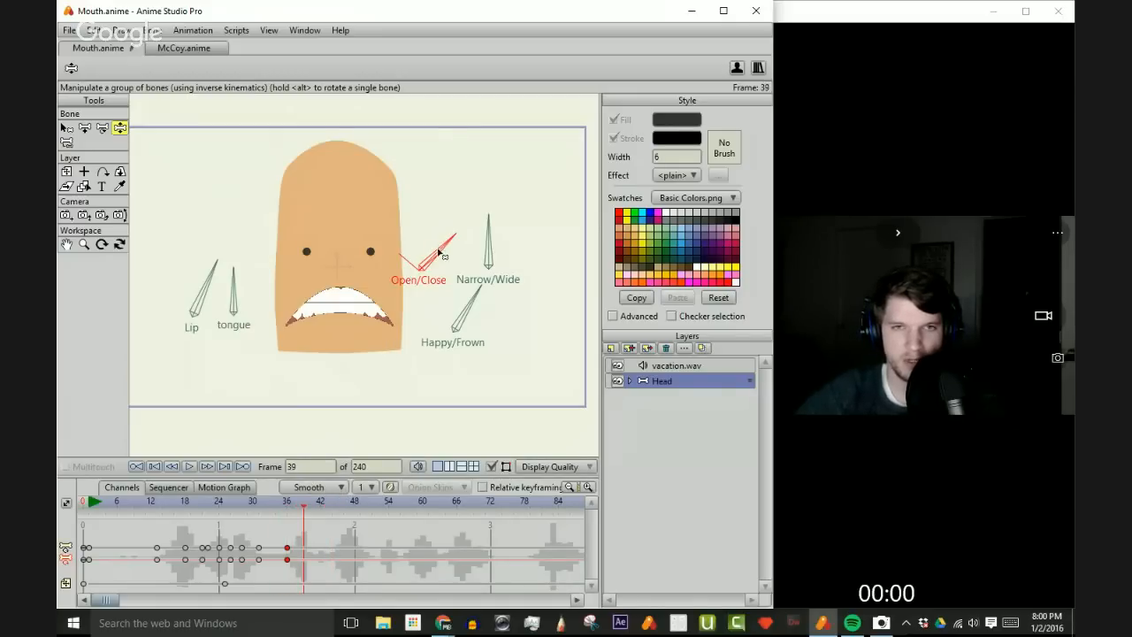
{"action": "left_click_drag", "start_coordinate": [441, 253], "coordinate": [428, 257]}
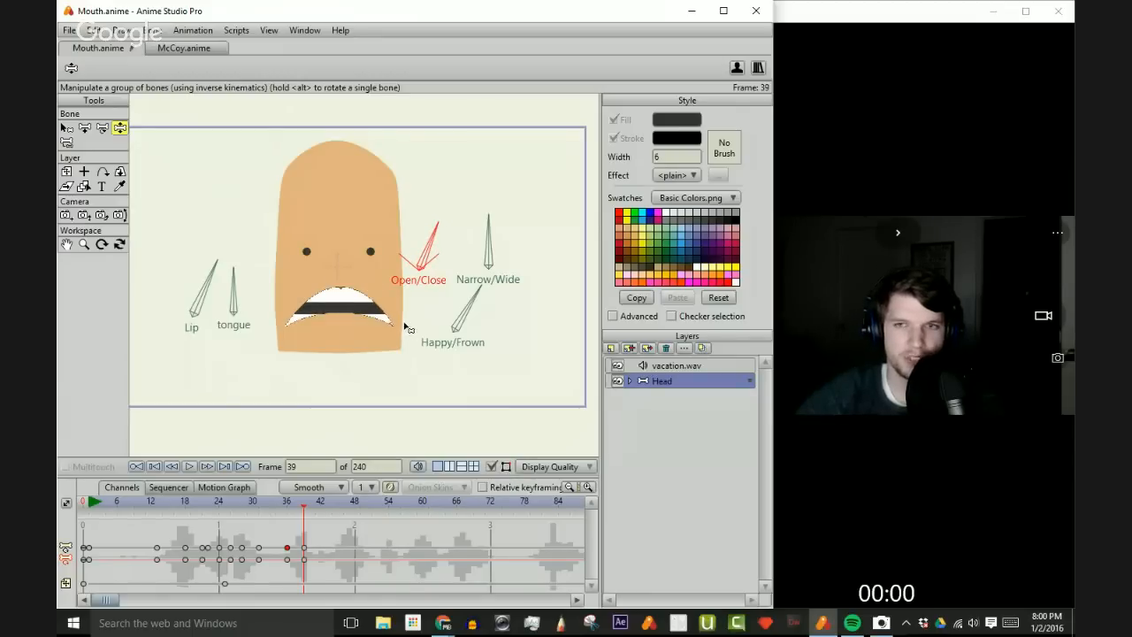
{"action": "left_click", "coordinate": [129, 502]}
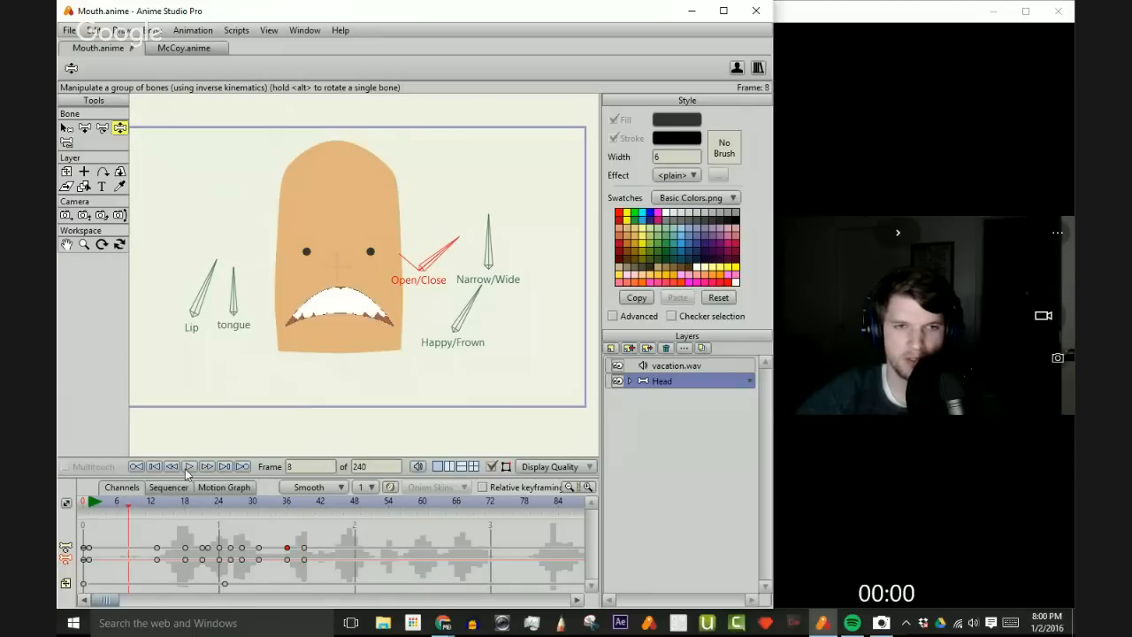
{"action": "left_click", "coordinate": [189, 467]}
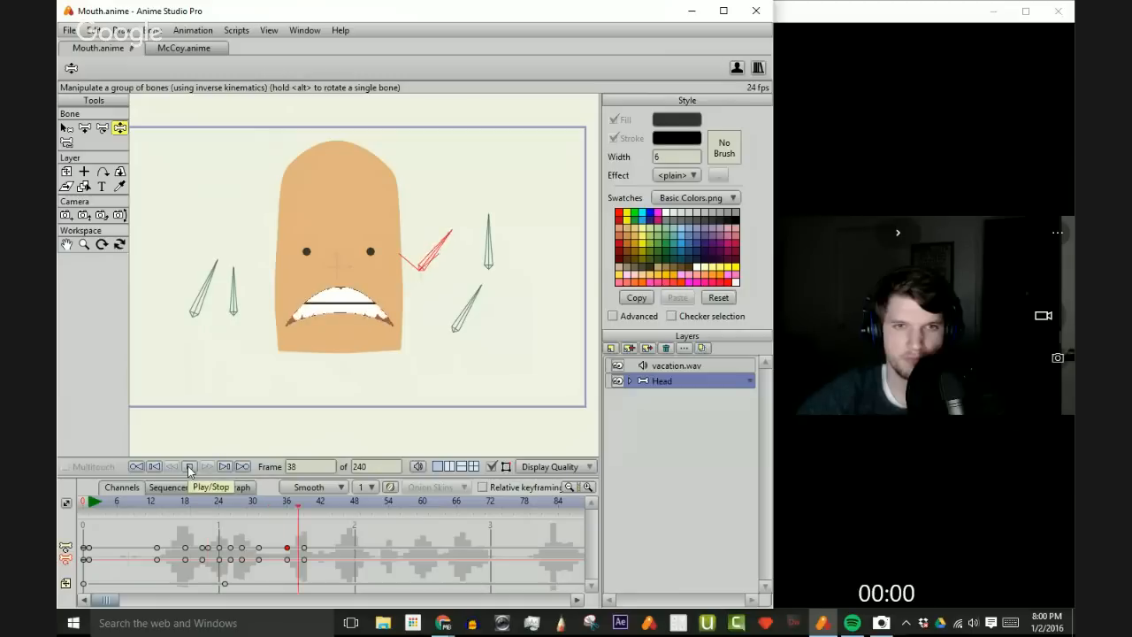
- Close the mouth at frame 42 by rotating the Open/Close bone outward, and scrub the audio up to frame 45
{"action": "left_click_drag", "start_coordinate": [347, 503], "coordinate": [324, 513]}
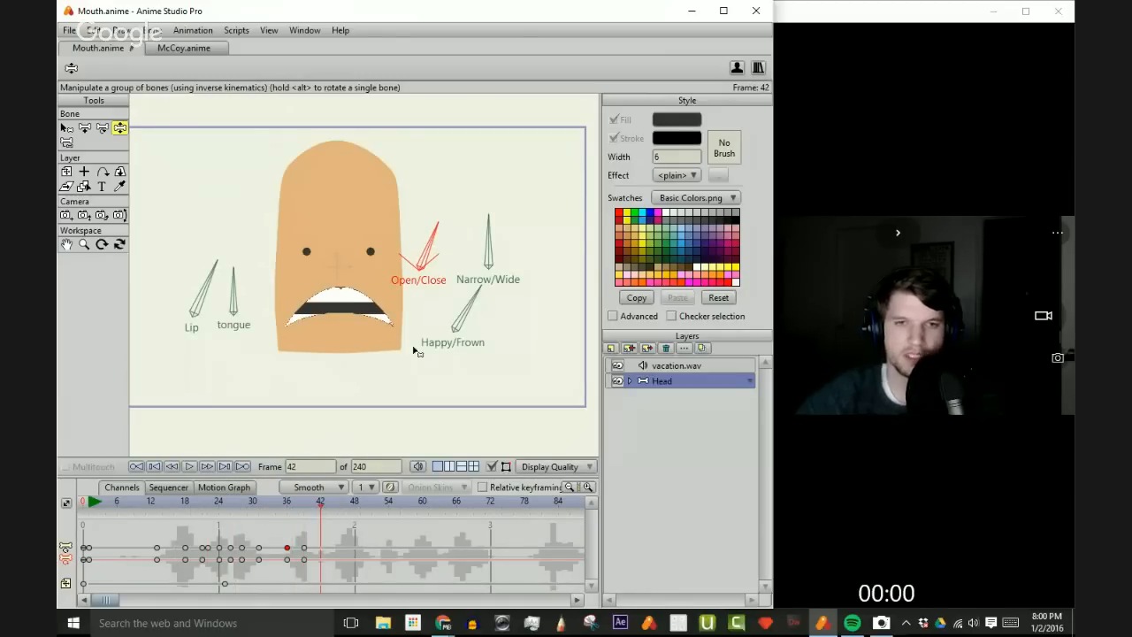
{"action": "left_click_drag", "start_coordinate": [432, 252], "coordinate": [459, 258]}
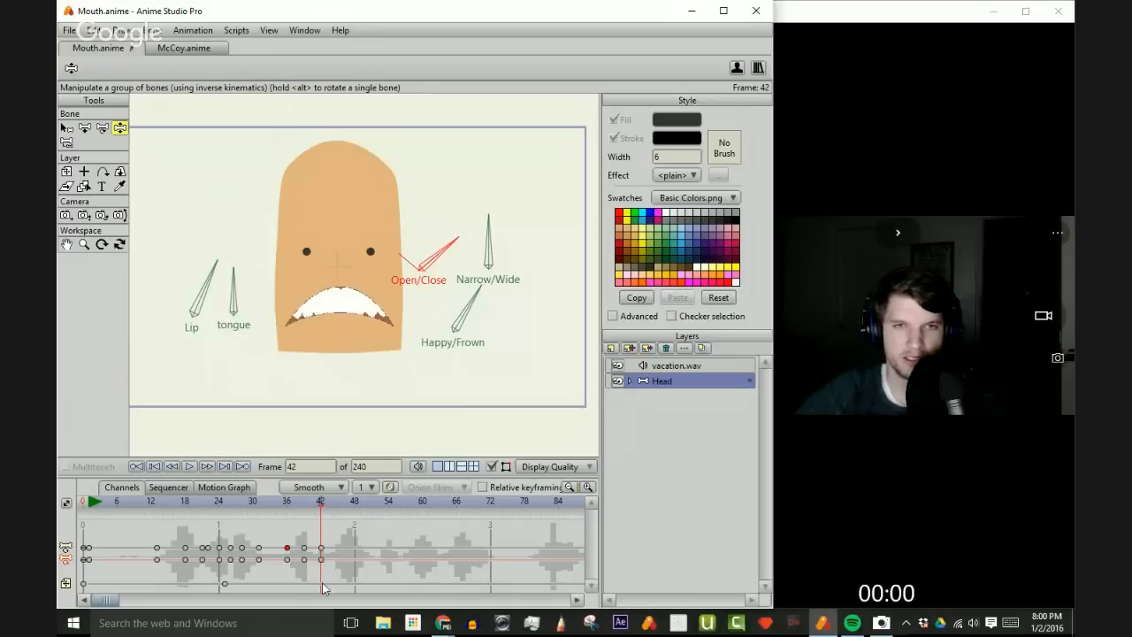
{"action": "left_click_drag", "start_coordinate": [318, 504], "coordinate": [284, 519]}
{"action": "left_click_drag", "start_coordinate": [182, 522], "coordinate": [339, 522]}
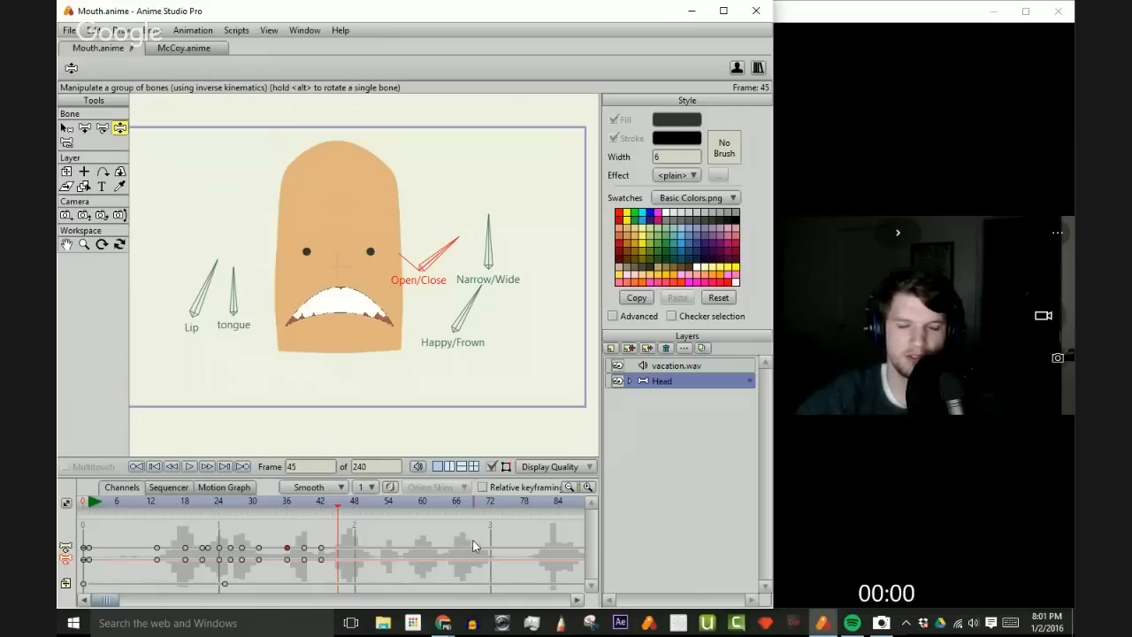
{"action": "mouse_move", "coordinate": [330, 508]}
{"action": "left_mouse_down"}
{"action": "mouse_move", "coordinate": [292, 504]}
{"action": "mouse_move", "coordinate": [350, 511]}
{"action": "mouse_move", "coordinate": [337, 508]}
{"action": "left_mouse_up"}
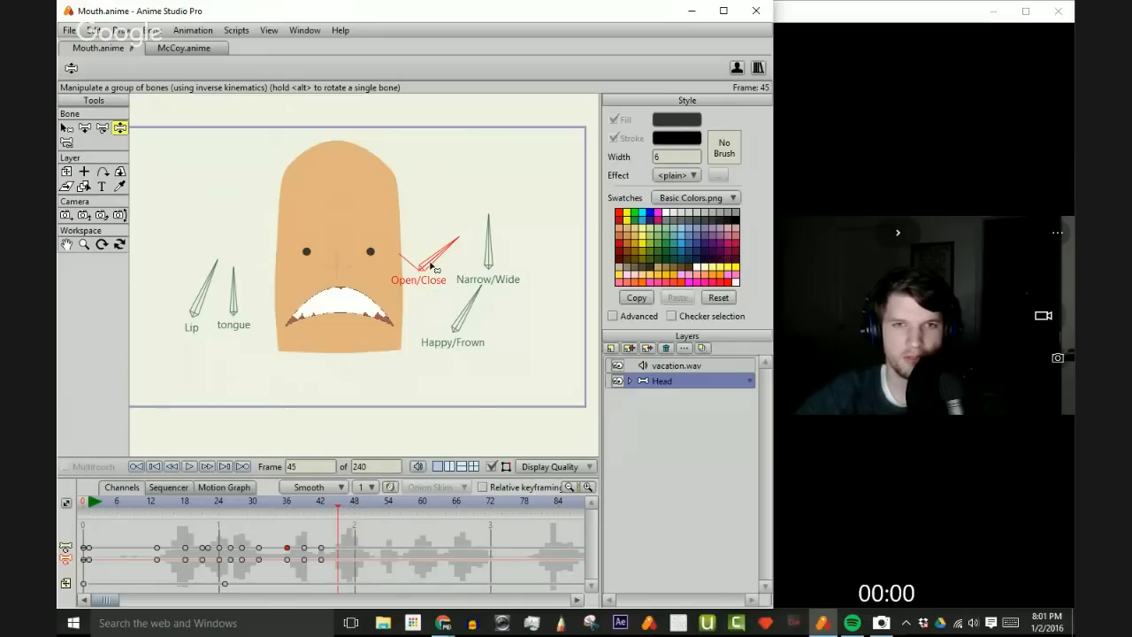
- Add mouth keyframes at frames 45, 48 and 50, opening the Open/Close bone at 48 and partly closing it at 50
{"action": "key", "text": "ctrl+Right"}
{"action": "key", "text": "ctrl+Right"}
{"action": "key", "text": "ctrl+Right"}
{"action": "mouse_move", "coordinate": [425, 258]}
{"action": "left_mouse_down"}
{"action": "mouse_move", "coordinate": [383, 255]}
{"action": "mouse_move", "coordinate": [438, 248]}
{"action": "left_mouse_up"}
{"action": "key", "text": "Right"}
{"action": "key", "text": "Right"}
{"action": "key", "text": "Left"}
{"action": "key", "text": "Left"}
{"action": "key", "text": "Left"}
{"action": "key", "text": "Left"}
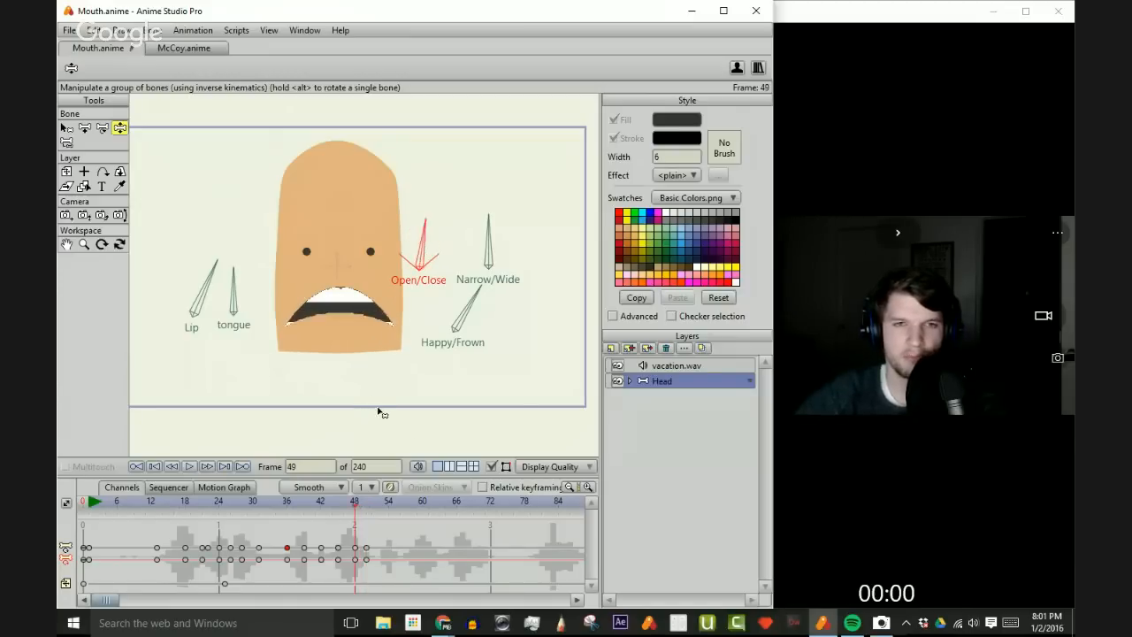
- Step back and forth through the frames up to 52 to examine the sound that follows the frame 50 pose
{"action": "key", "text": "Right"}
{"action": "key", "text": "Right"}
{"action": "key", "text": "Right"}
{"action": "key", "text": "Right"}
{"action": "key", "text": "Right"}
{"action": "key", "text": "Right"}
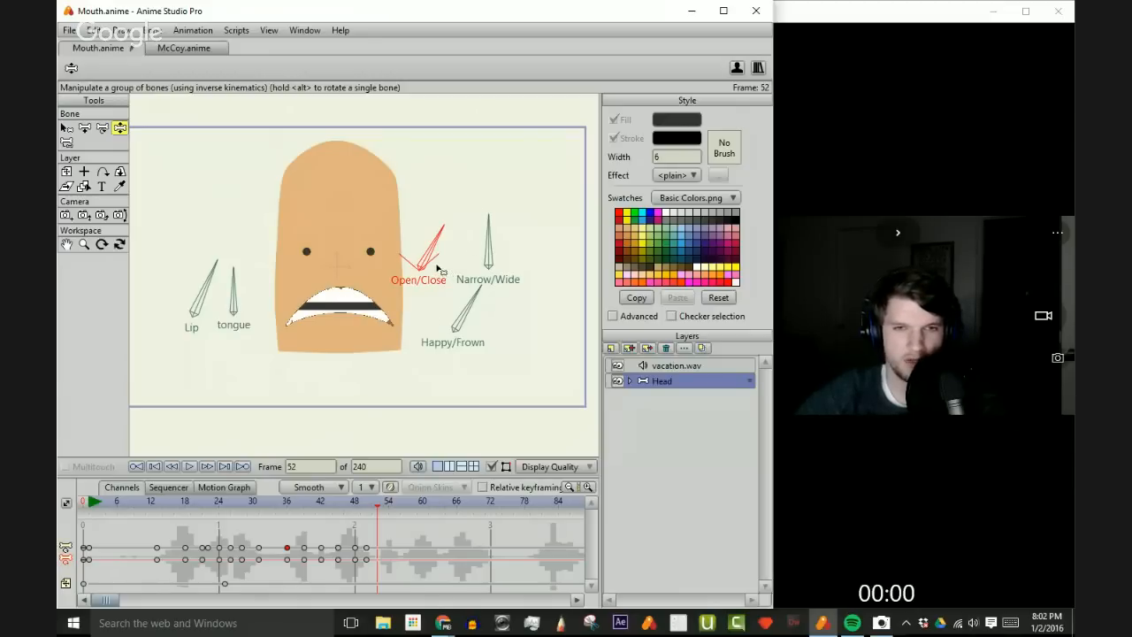
{"action": "key", "text": "Left"}
{"action": "key", "text": "Left"}
{"action": "key", "text": "Left"}
{"action": "key", "text": "Right"}
{"action": "key", "text": "Right"}
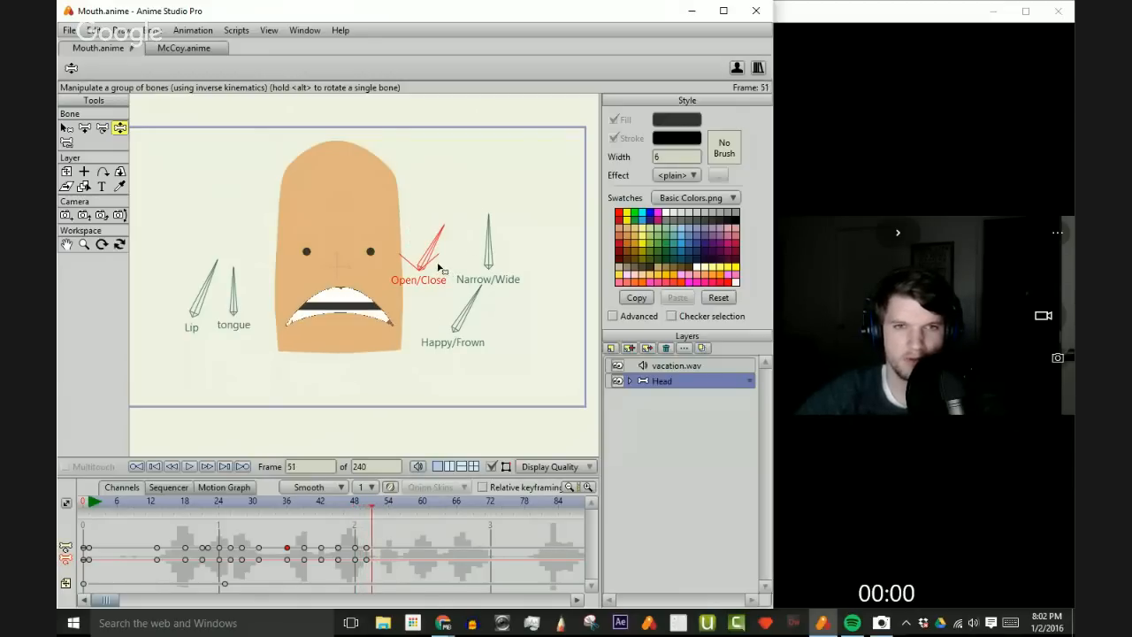
{"action": "key", "text": "Right"}
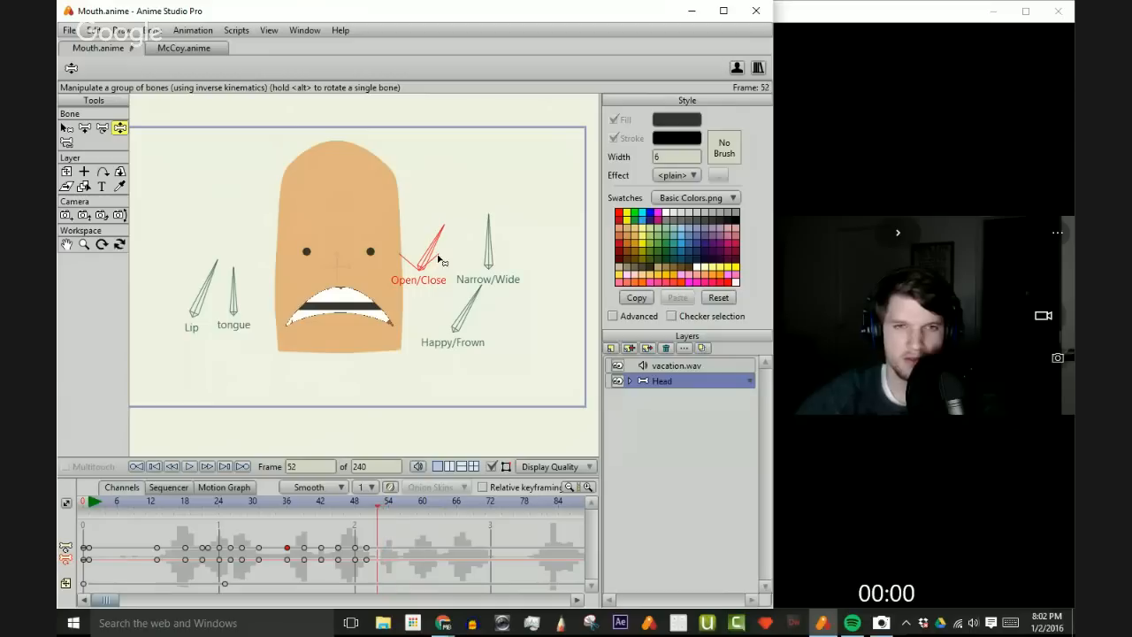
- At frame 52, open the mouth slightly with the Open/Close bone and rotate the Lip bone toward the tongue bone
{"action": "left_click_drag", "start_coordinate": [435, 253], "coordinate": [428, 254]}
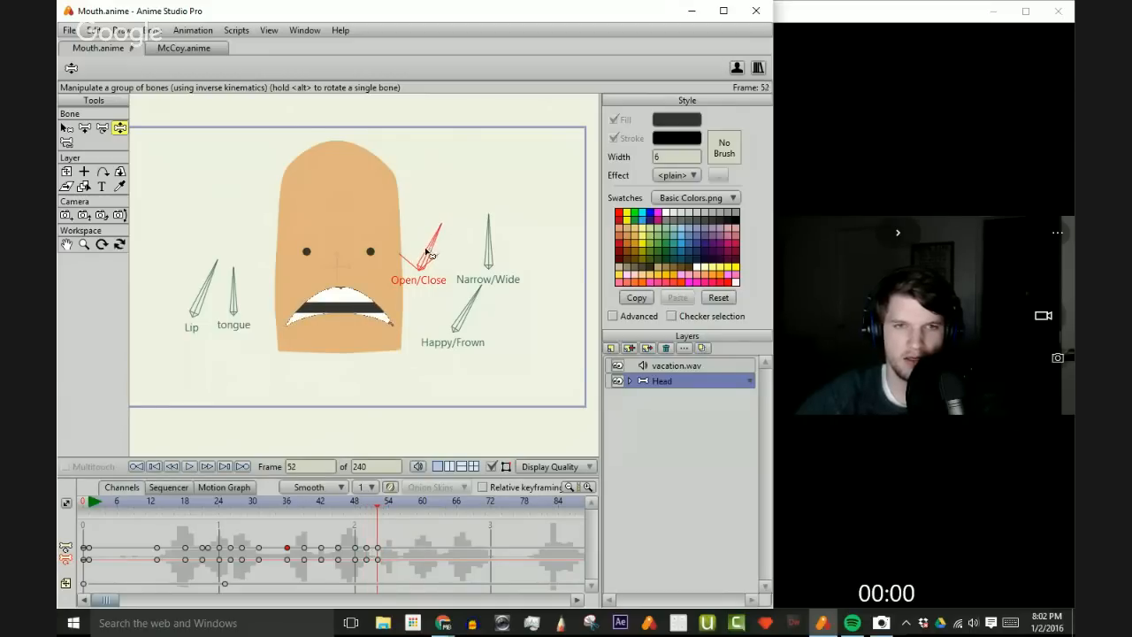
{"action": "left_click", "coordinate": [206, 301]}
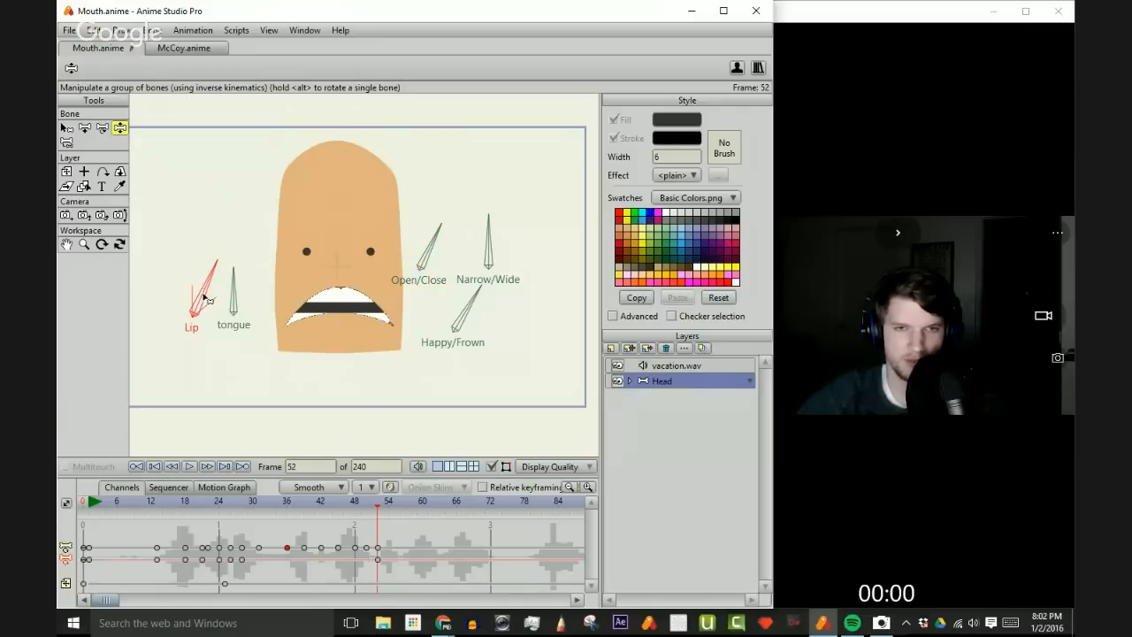
{"action": "left_click_drag", "start_coordinate": [205, 299], "coordinate": [214, 300]}
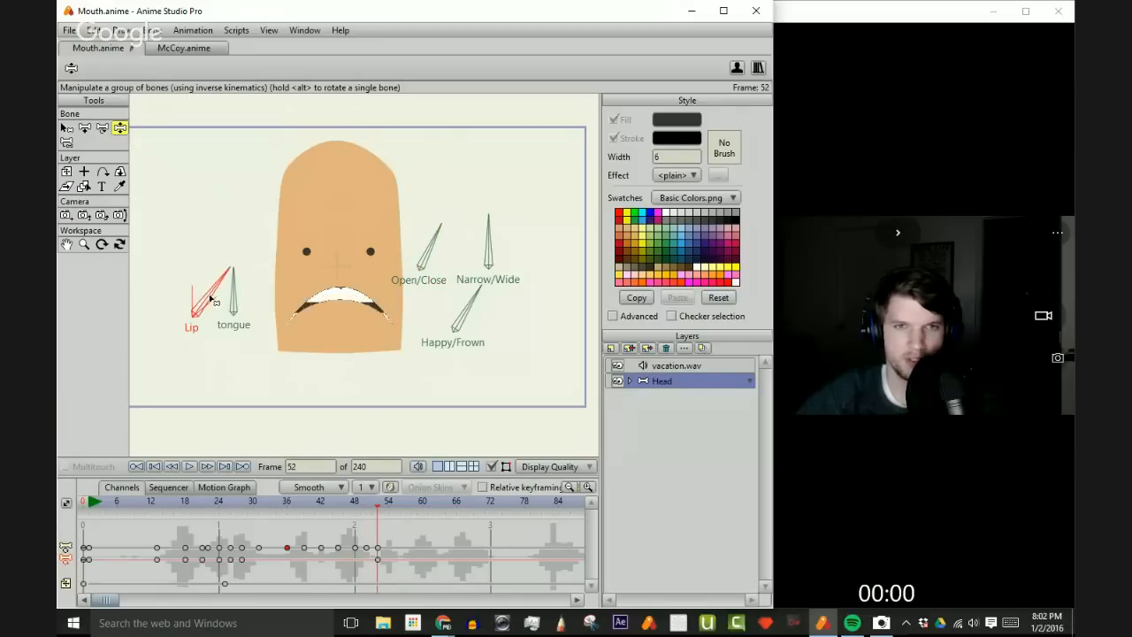
- At frame 52, flatten the frown by rotating the Happy/Frown bone toward upright, and narrow the mouth by rotating the Narrow/Wide bone toward the head
{"action": "left_click", "coordinate": [471, 311]}
{"action": "mouse_move", "coordinate": [471, 310]}
{"action": "left_mouse_down"}
{"action": "mouse_move", "coordinate": [461, 314]}
{"action": "mouse_move", "coordinate": [460, 301]}
{"action": "left_mouse_up"}
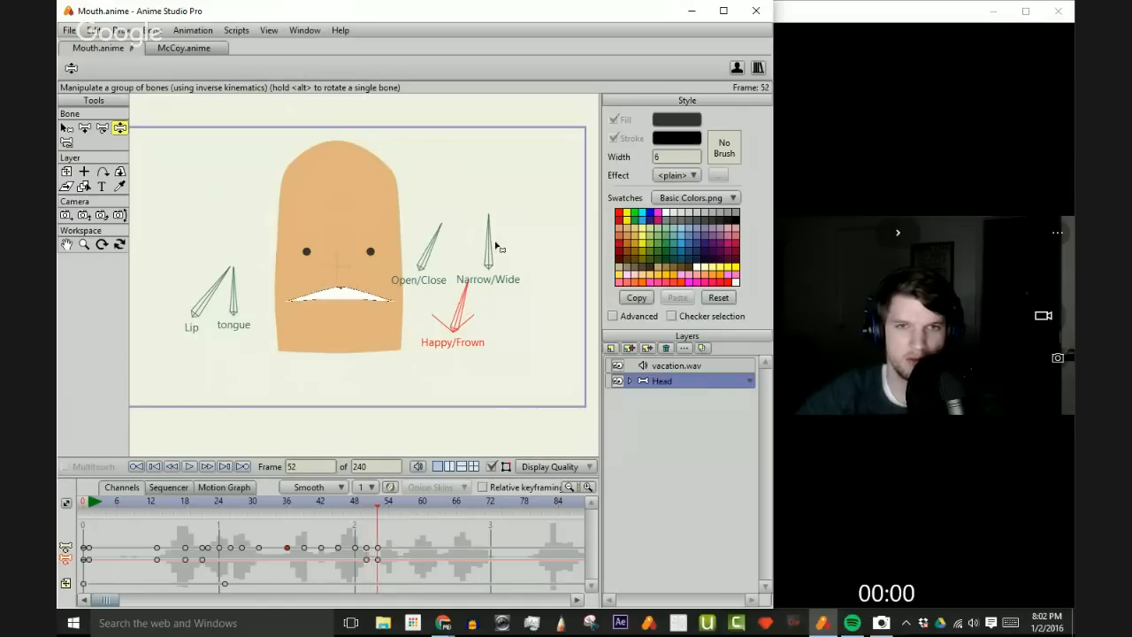
{"action": "left_click_drag", "start_coordinate": [489, 241], "coordinate": [478, 240]}
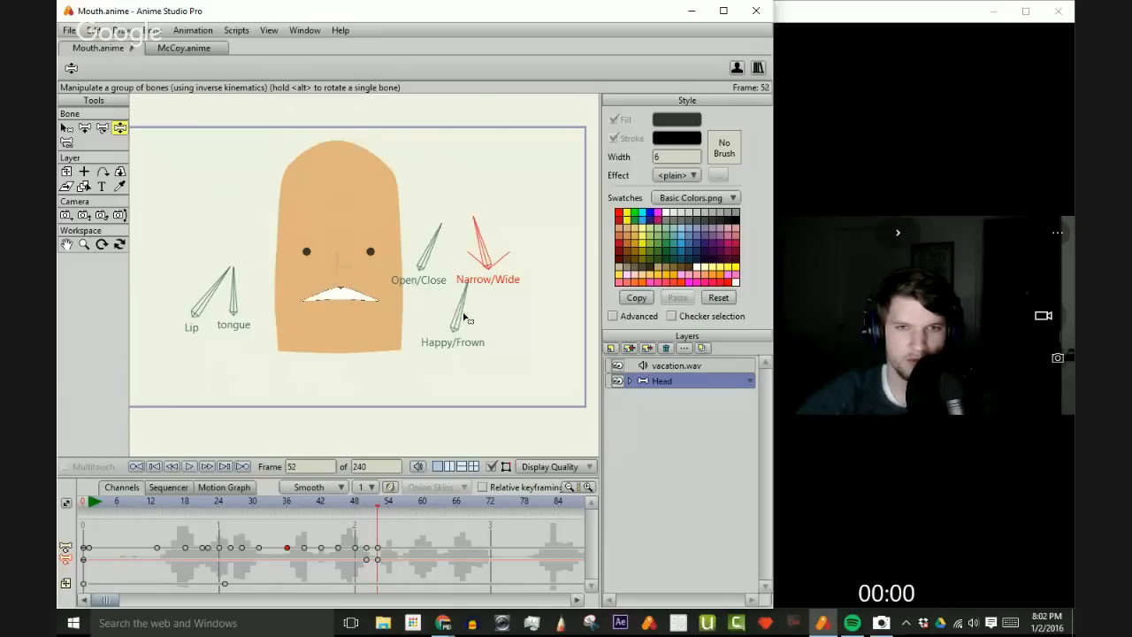
{"action": "left_click_drag", "start_coordinate": [460, 316], "coordinate": [458, 311]}
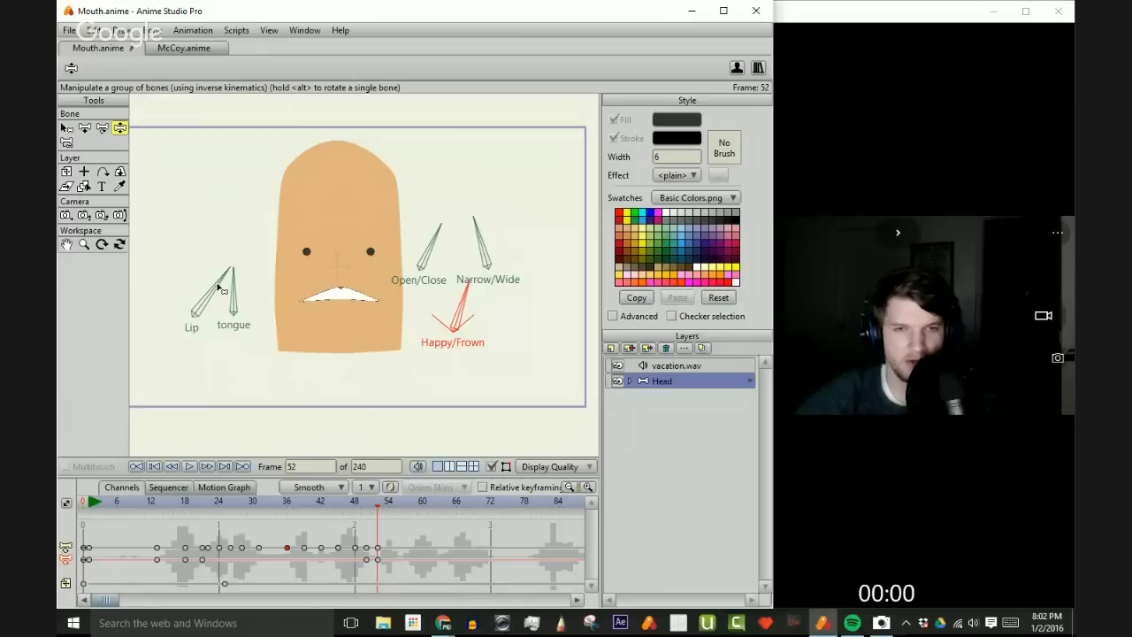
- At frame 52, rotate Open/Close outward and Happy/Frown past upright into a closed smile, and scrub the surrounding frames to check the transition
{"action": "left_click_drag", "start_coordinate": [218, 285], "coordinate": [254, 292]}
{"action": "left_click_drag", "start_coordinate": [433, 255], "coordinate": [477, 248]}
{"action": "mouse_move", "coordinate": [462, 298]}
{"action": "left_mouse_down"}
{"action": "mouse_move", "coordinate": [467, 307]}
{"action": "mouse_move", "coordinate": [451, 305]}
{"action": "mouse_move", "coordinate": [469, 306]}
{"action": "left_mouse_up"}
{"action": "left_click_drag", "start_coordinate": [429, 250], "coordinate": [454, 257]}
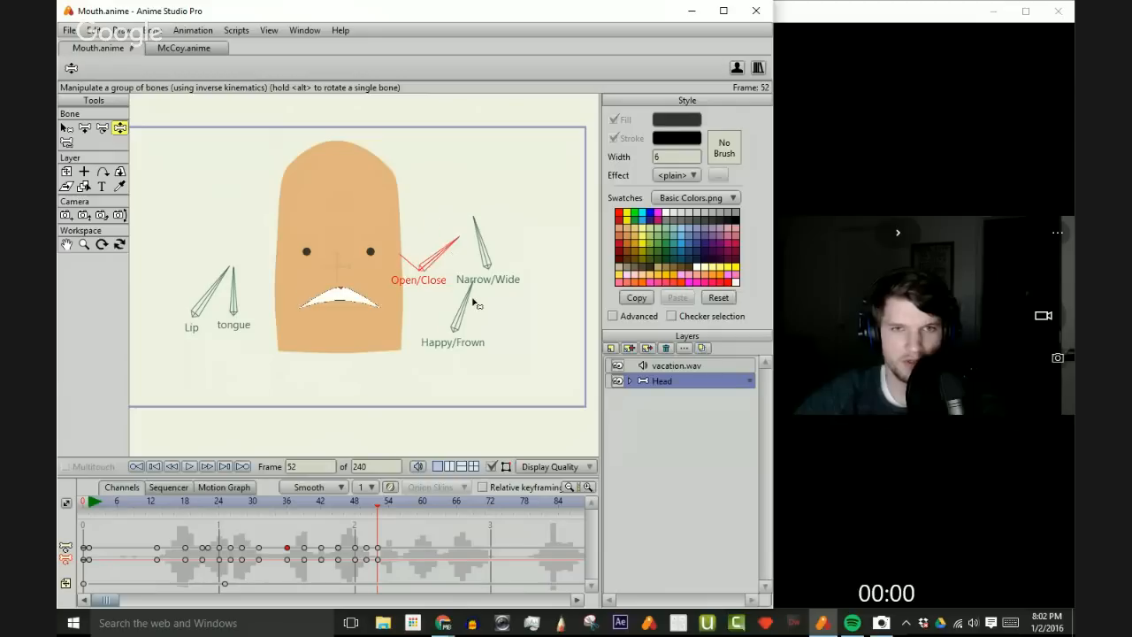
{"action": "left_click_drag", "start_coordinate": [475, 304], "coordinate": [449, 302]}
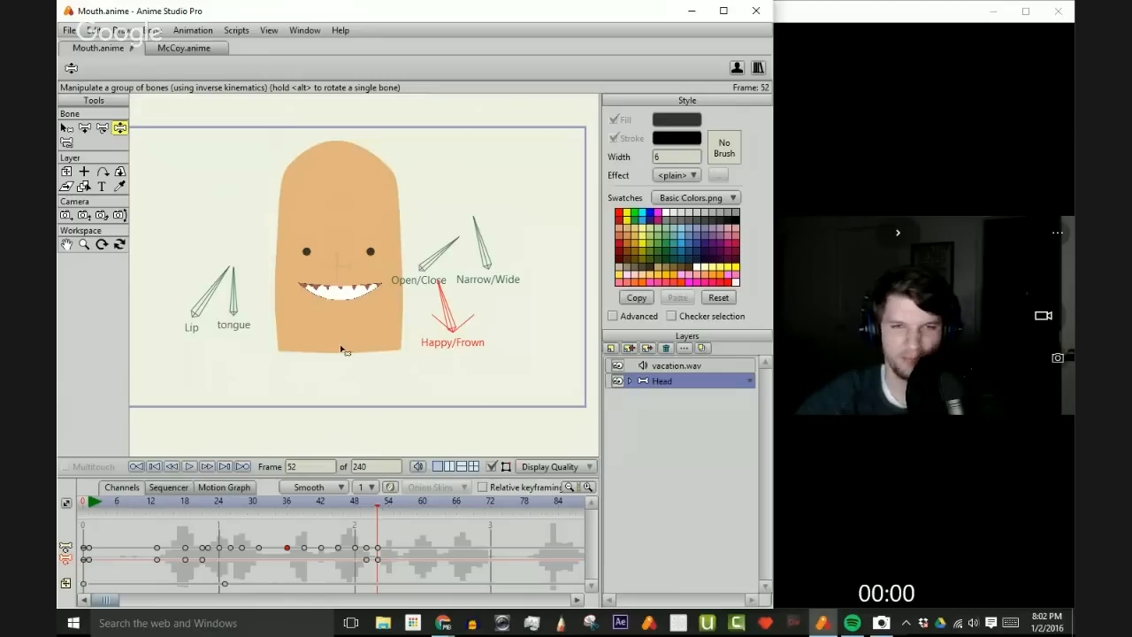
{"action": "mouse_move", "coordinate": [377, 531]}
{"action": "left_mouse_down"}
{"action": "mouse_move", "coordinate": [121, 544]}
{"action": "mouse_move", "coordinate": [387, 542]}
{"action": "mouse_move", "coordinate": [376, 544]}
{"action": "left_mouse_up"}
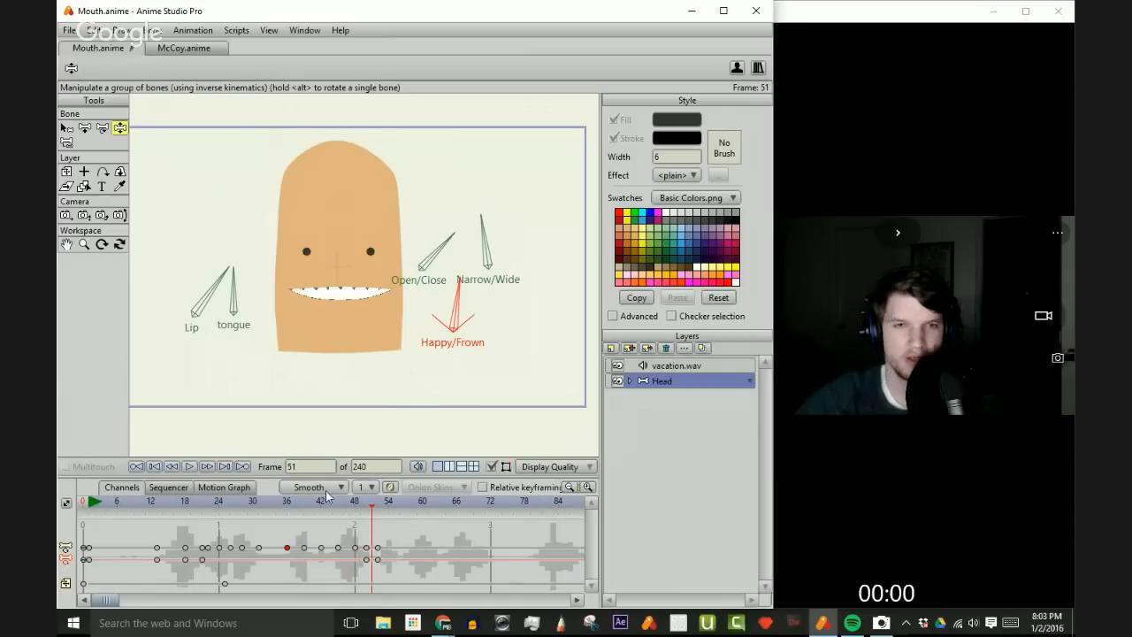
{"action": "mouse_move", "coordinate": [370, 511]}
{"action": "left_mouse_down"}
{"action": "mouse_move", "coordinate": [148, 513]}
{"action": "mouse_move", "coordinate": [388, 521]}
{"action": "left_mouse_up"}
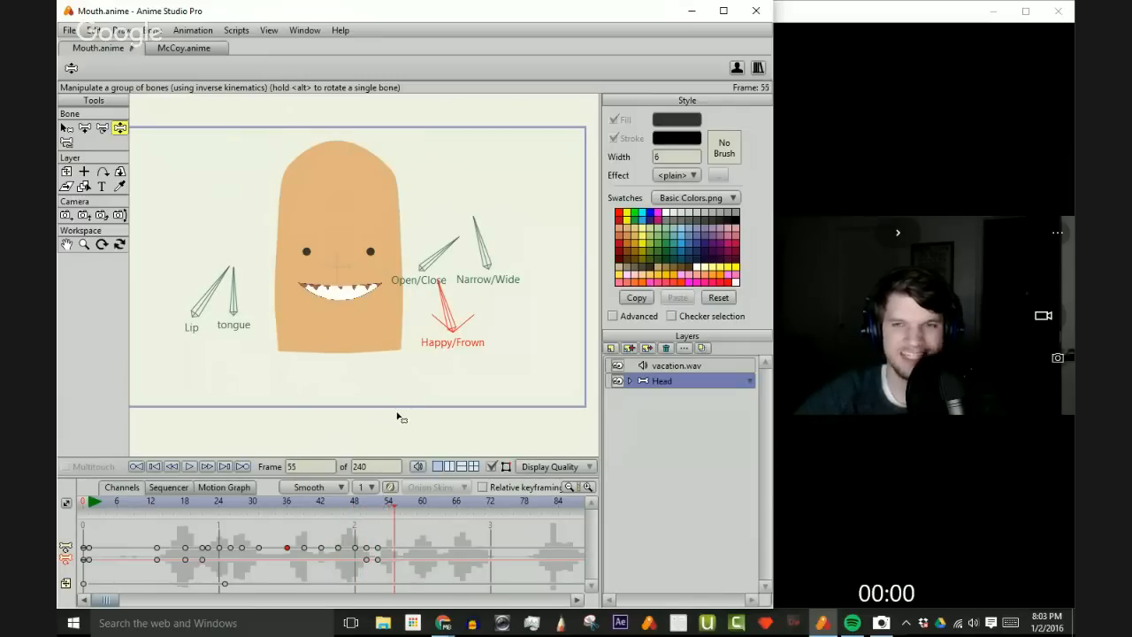
- Open the smiling mouth at frame 55 by rotating the Open/Close bone past upright toward the head, and step through the neighbouring frames to check it
{"action": "left_click", "coordinate": [385, 504]}
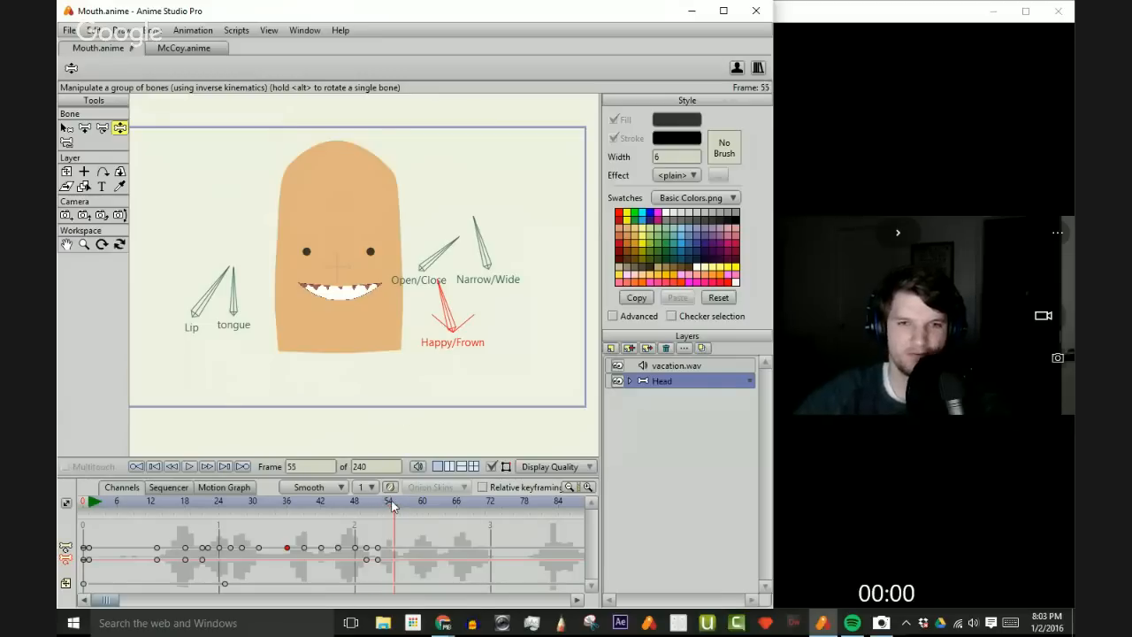
{"action": "key", "text": "Right"}
{"action": "key", "text": "Right"}
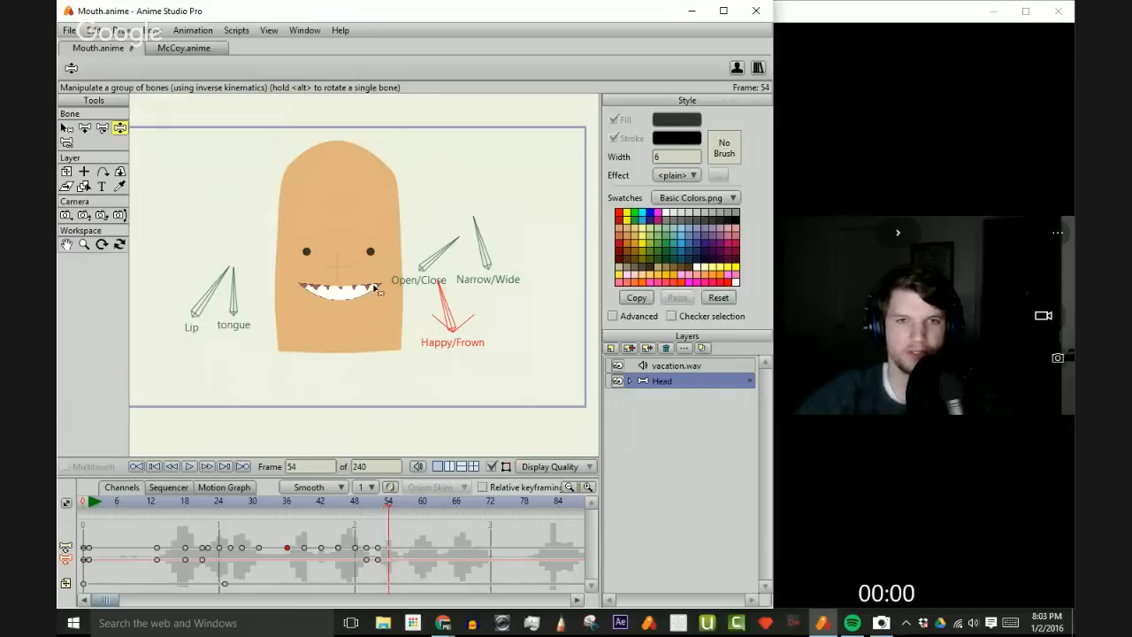
{"action": "left_click", "coordinate": [438, 250]}
{"action": "left_click_drag", "start_coordinate": [440, 253], "coordinate": [411, 252]}
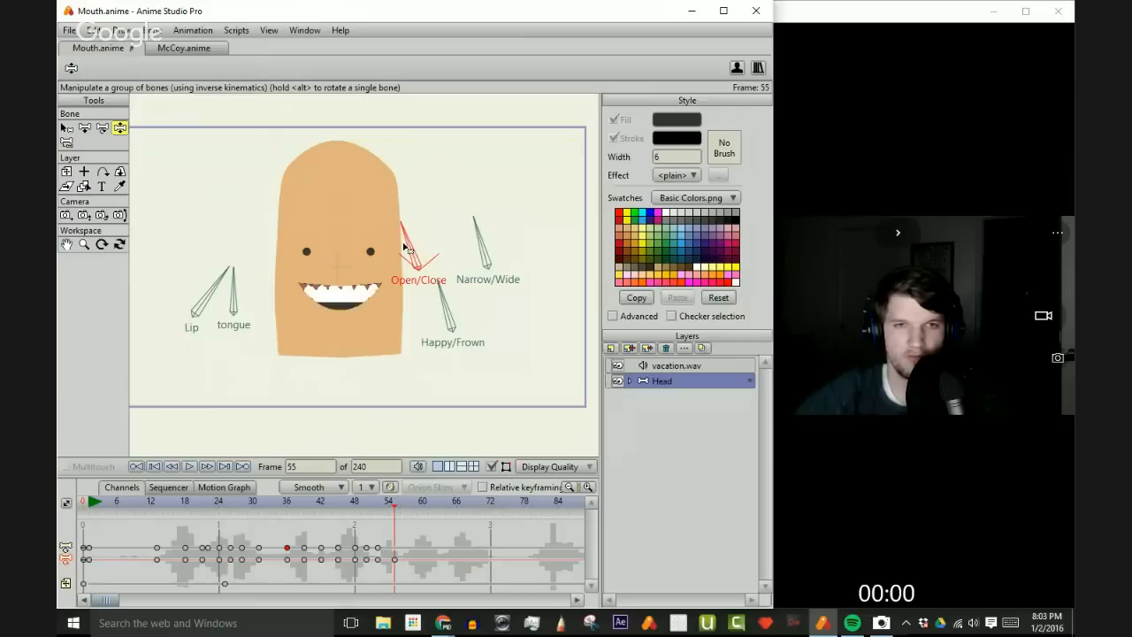
{"action": "key", "text": "Left"}
{"action": "key", "text": "Left"}
{"action": "key", "text": "Right"}
{"action": "key", "text": "Right"}
{"action": "key", "text": "Right"}
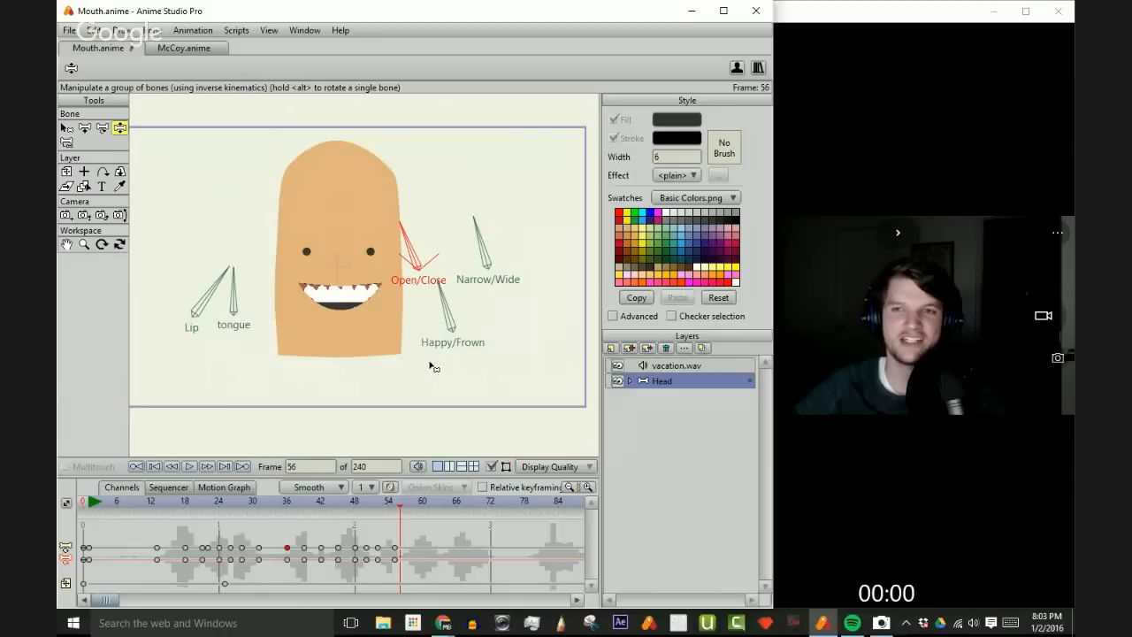
- Scrub the audio around frame 57 and close the smiling mouth there by rotating the Open/Close bone back to upright
{"action": "left_click", "coordinate": [405, 504]}
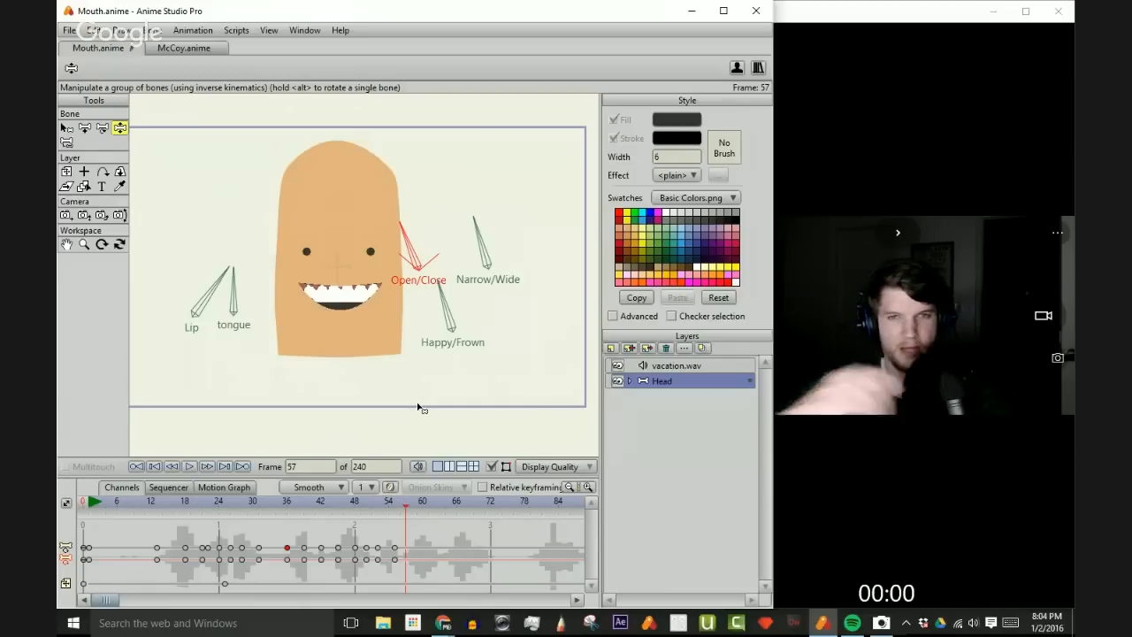
{"action": "left_click_drag", "start_coordinate": [407, 510], "coordinate": [387, 524]}
{"action": "left_click_drag", "start_coordinate": [397, 523], "coordinate": [403, 523]}
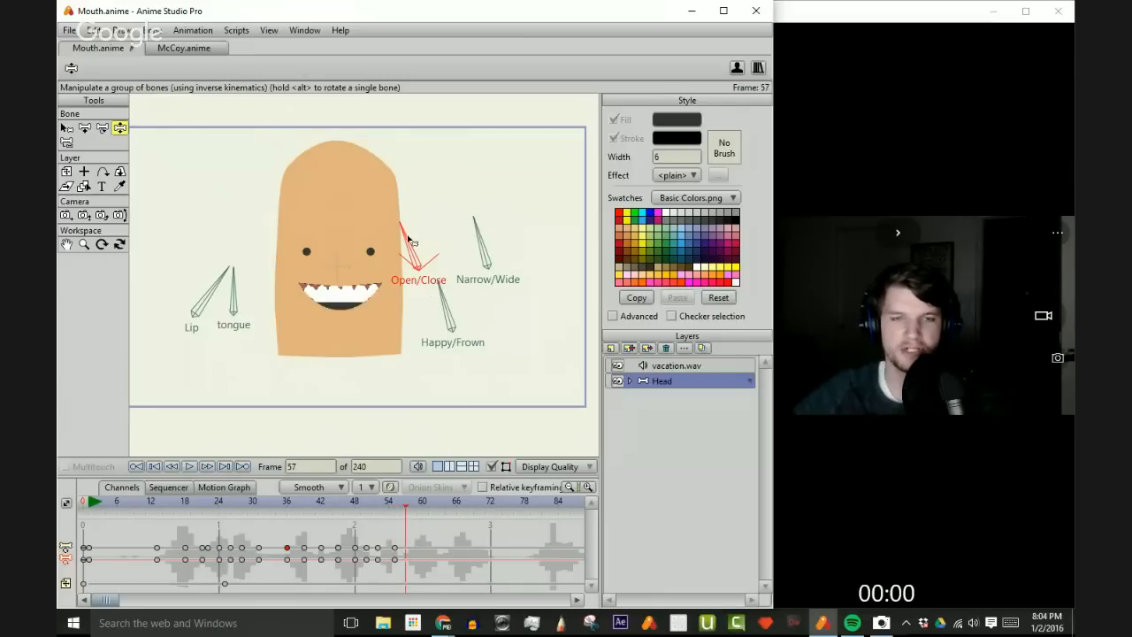
{"action": "left_click_drag", "start_coordinate": [412, 240], "coordinate": [424, 239]}
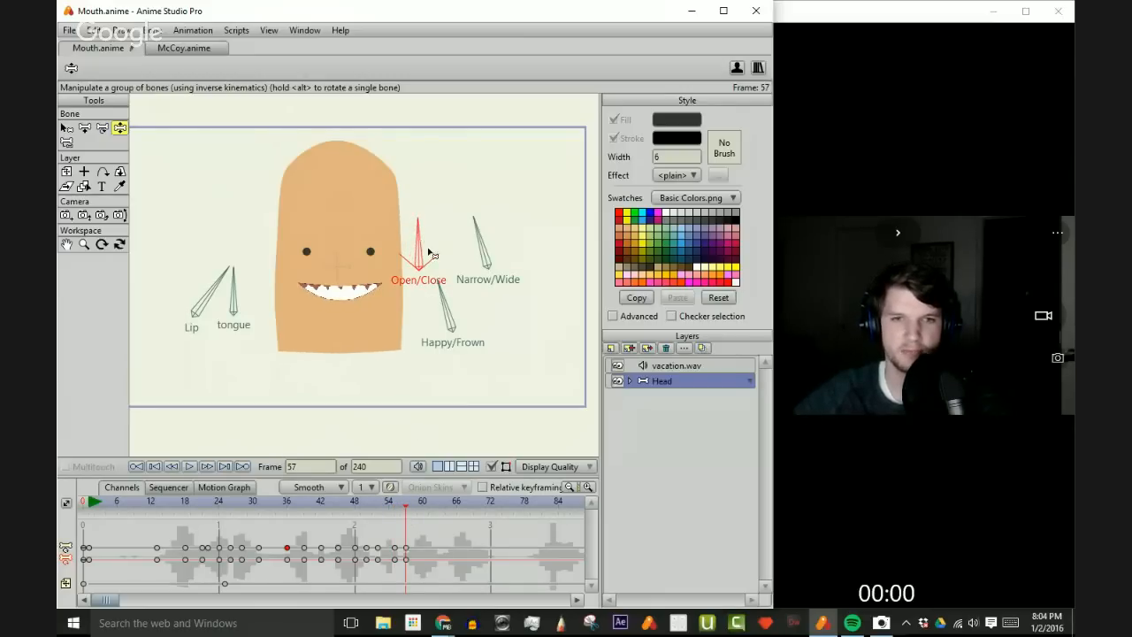
- At frame 57, turn the smile into a frown by rotating the Happy/Frown bone outward past upright, after comparing with frame 55
{"action": "key", "text": "ctrl+Left"}
{"action": "key", "text": "ctrl+Left"}
{"action": "left_click", "coordinate": [449, 316]}
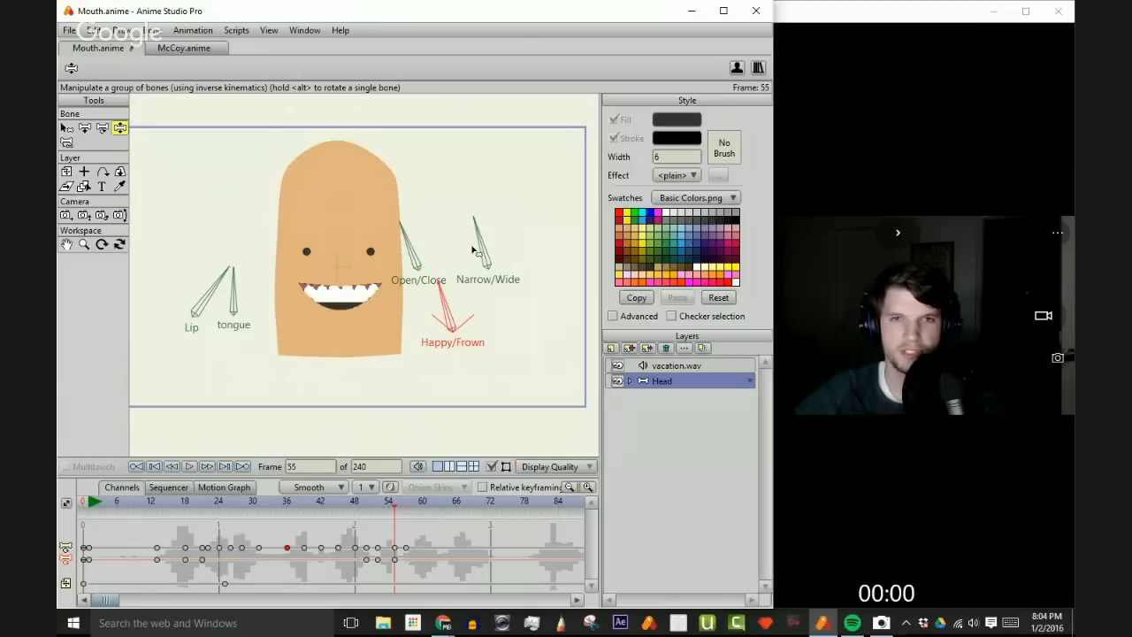
{"action": "left_click", "coordinate": [483, 241]}
{"action": "key", "text": "ctrl+Right"}
{"action": "key", "text": "ctrl+Right"}
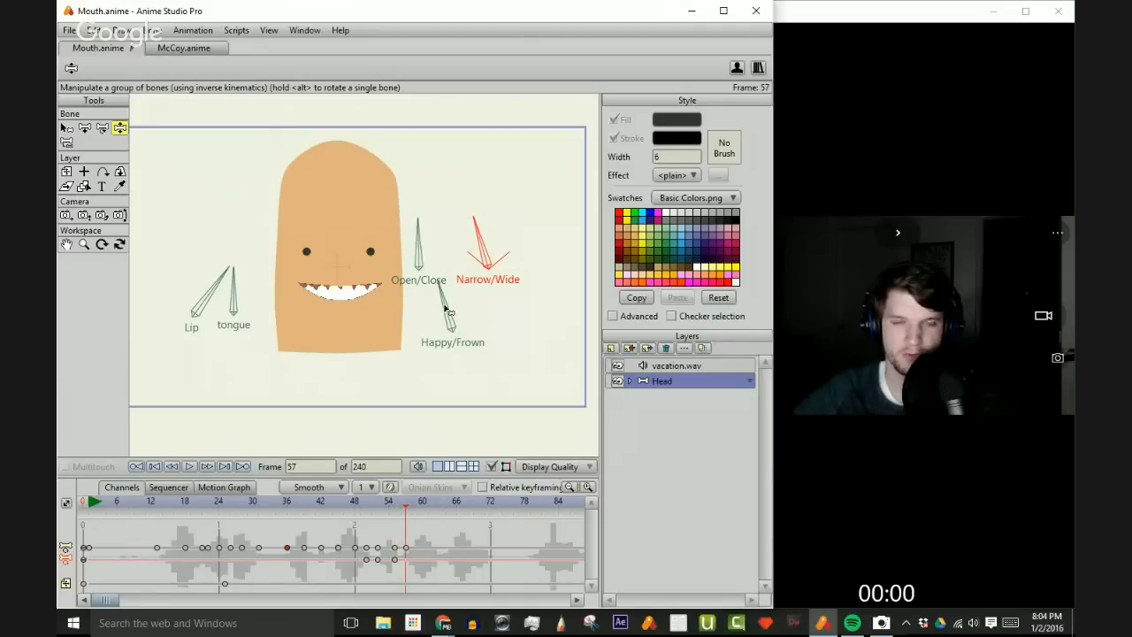
{"action": "left_click_drag", "start_coordinate": [450, 311], "coordinate": [475, 307]}
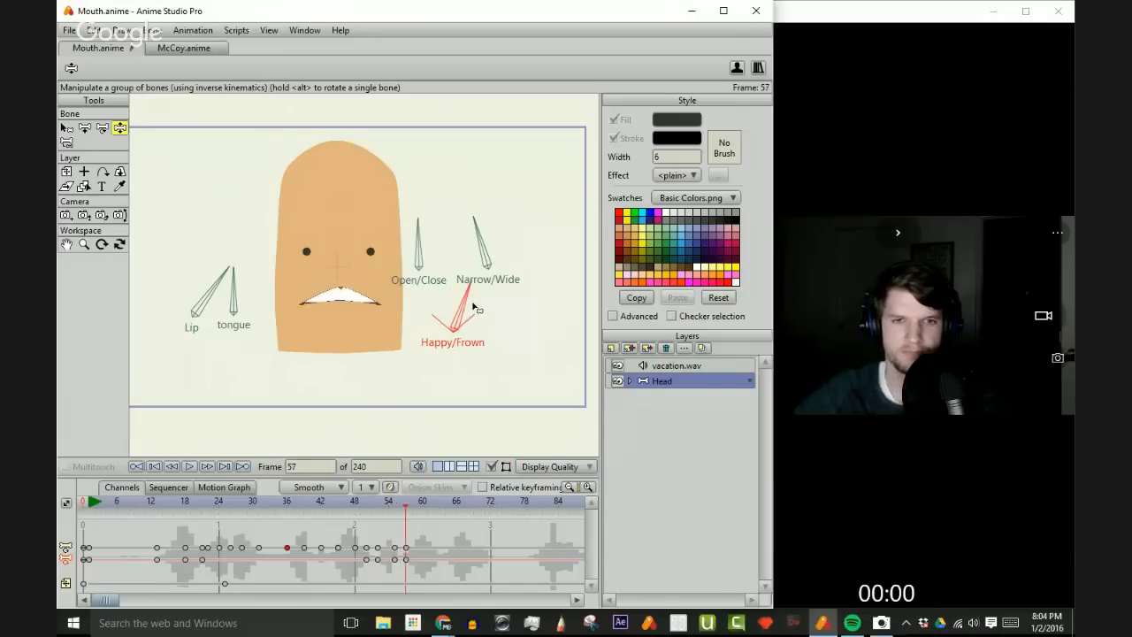
- Open the frowning mouth at frame 60 by rotating the Open/Close bone toward the head, and step back to frame 57 to compare
{"action": "key", "text": "ctrl+Right"}
{"action": "key", "text": "ctrl+Right"}
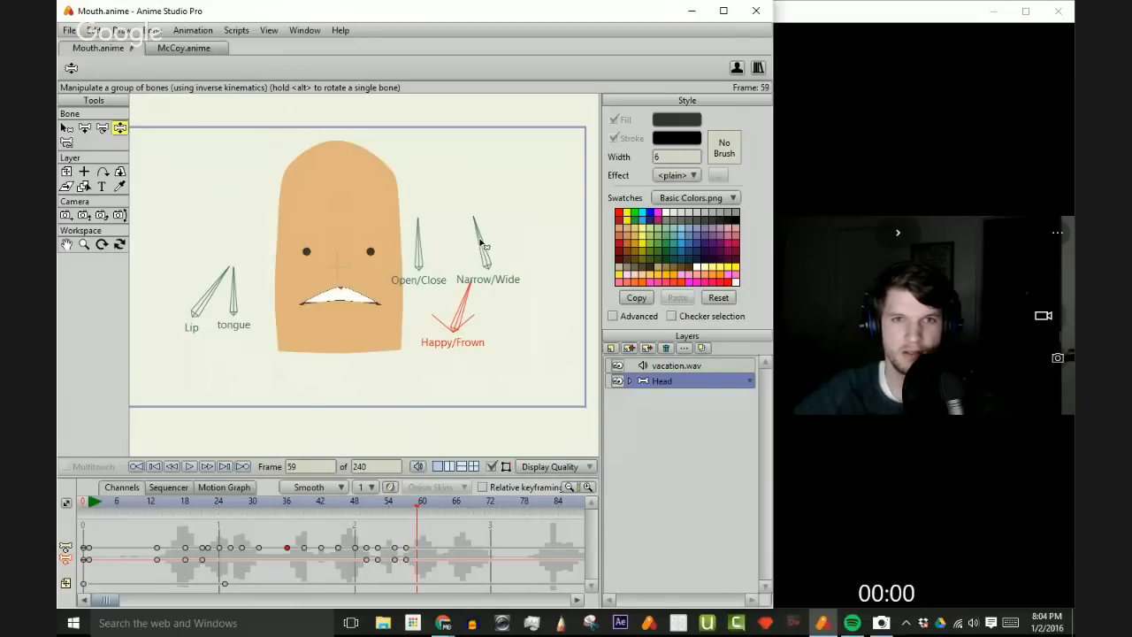
{"action": "key", "text": "ctrl+Right"}
{"action": "left_click_drag", "start_coordinate": [422, 250], "coordinate": [385, 249]}
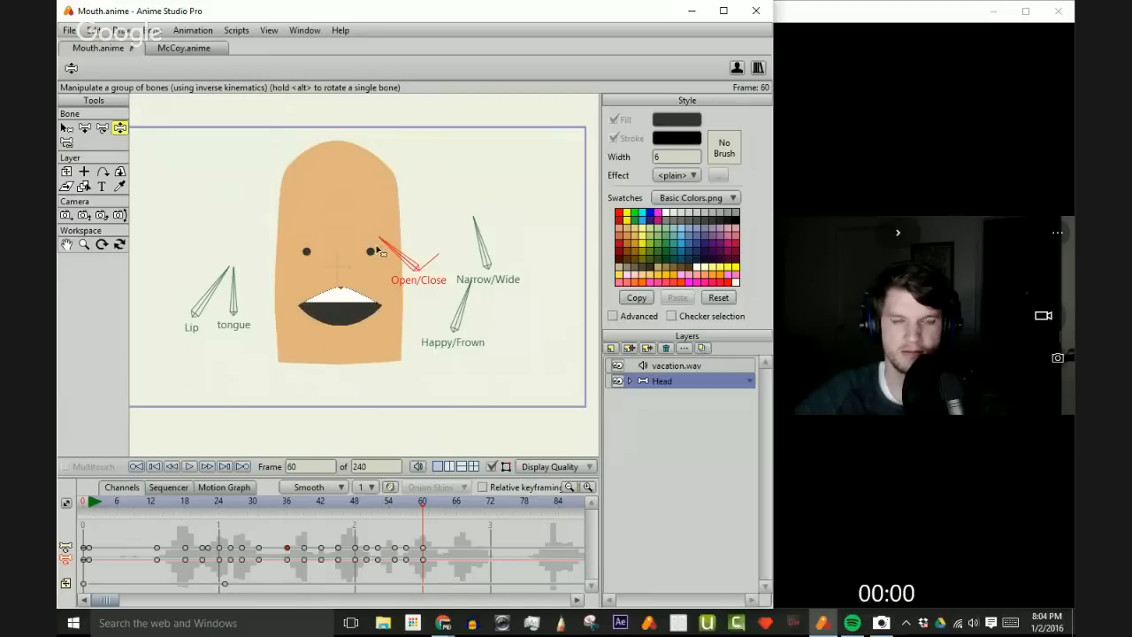
{"action": "key", "text": "ctrl+Left"}
{"action": "key", "text": "ctrl+Left"}
{"action": "key", "text": "ctrl+Left"}
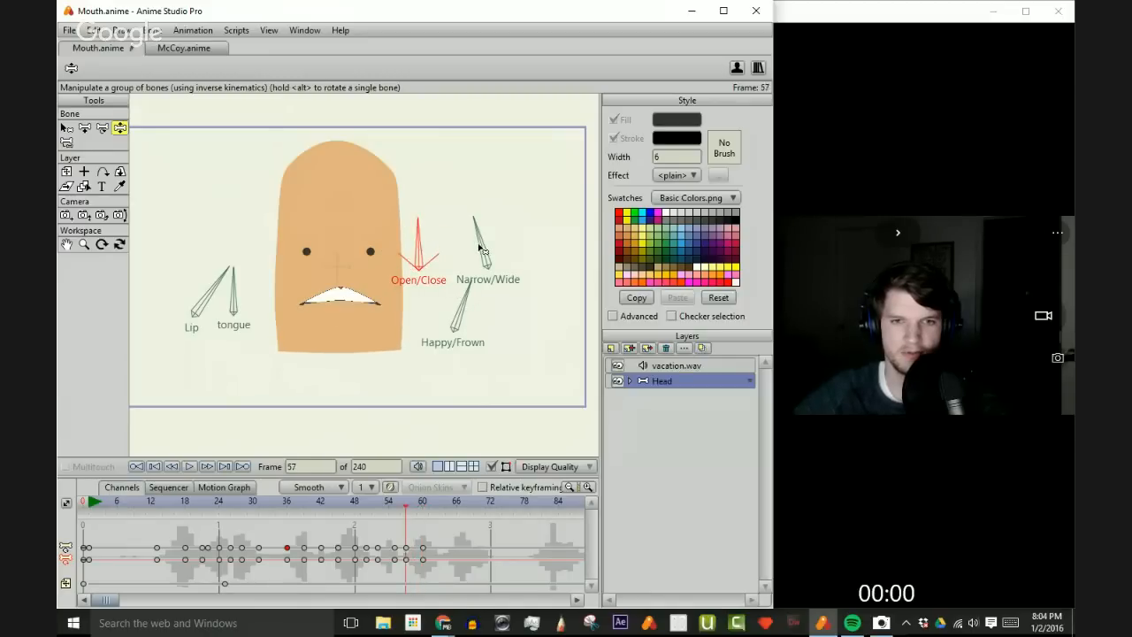
- At frame 60, narrow the mouth slightly with the Narrow/Wide bone and deepen the frown by rotating Happy/Frown farther outward
{"action": "key", "text": "ctrl+Right"}
{"action": "key", "text": "ctrl+Right"}
{"action": "key", "text": "ctrl+Right"}
{"action": "mouse_move", "coordinate": [482, 250]}
{"action": "left_mouse_down"}
{"action": "mouse_move", "coordinate": [488, 237]}
{"action": "mouse_move", "coordinate": [477, 246]}
{"action": "left_mouse_up"}
{"action": "mouse_move", "coordinate": [468, 293]}
{"action": "left_mouse_down"}
{"action": "mouse_move", "coordinate": [447, 294]}
{"action": "mouse_move", "coordinate": [478, 302]}
{"action": "left_mouse_up"}
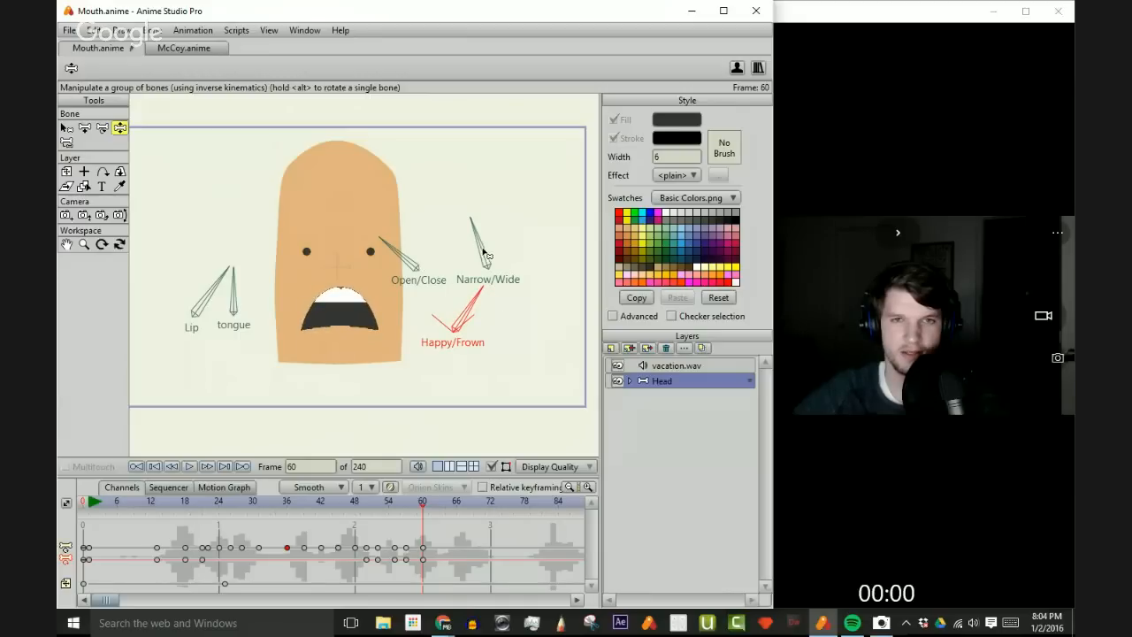
- Try narrowing the mouth further at frame 60 with the Narrow/Wide bone, and step through frames 55 to 61 to check the transition
{"action": "mouse_move", "coordinate": [484, 247]}
{"action": "left_mouse_down"}
{"action": "mouse_move", "coordinate": [492, 239]}
{"action": "mouse_move", "coordinate": [479, 251]}
{"action": "left_mouse_up"}
{"action": "key", "text": "Left"}
{"action": "key", "text": "Left"}
{"action": "key", "text": "Left"}
{"action": "key", "text": "Left"}
{"action": "key", "text": "Right"}
{"action": "key", "text": "Right"}
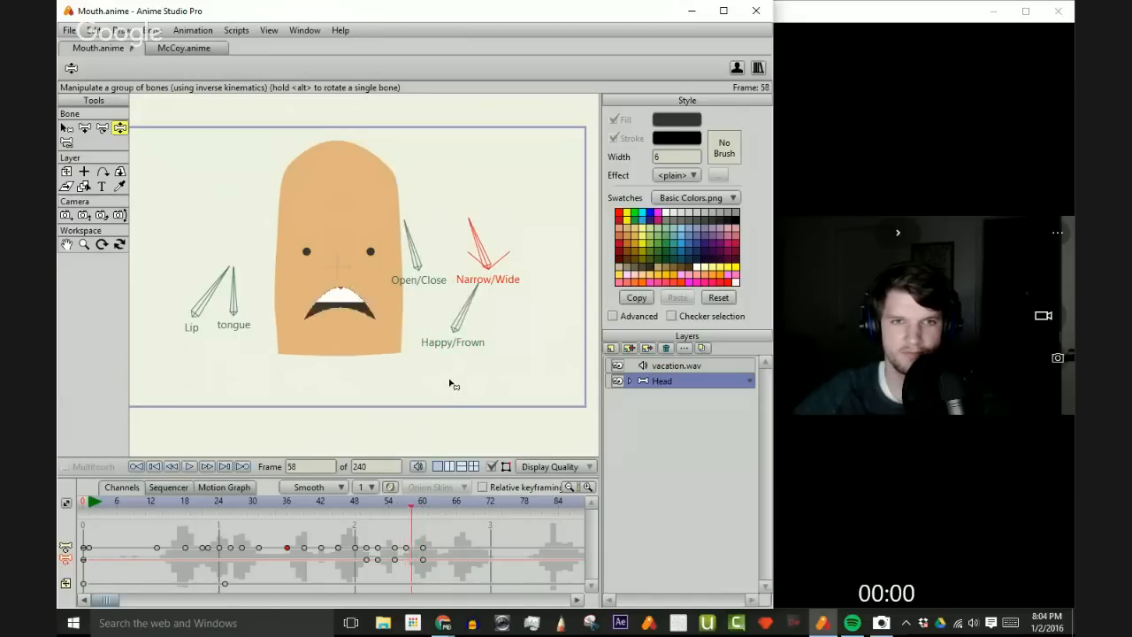
{"action": "key", "text": "Left"}
{"action": "key", "text": "Left"}
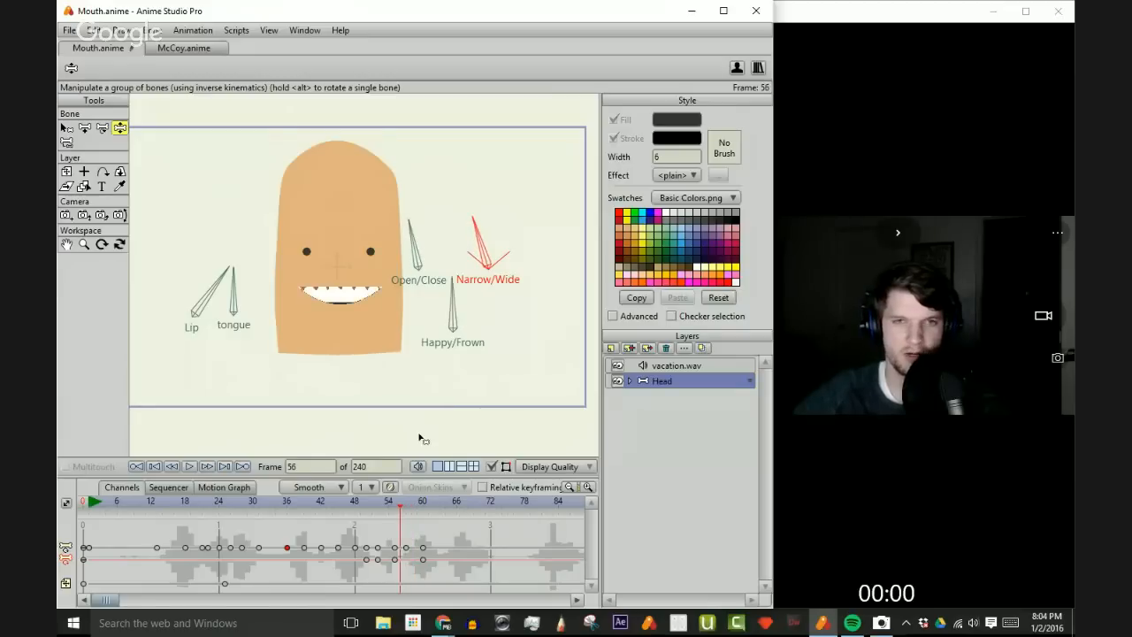
{"action": "key", "text": "Left"}
{"action": "key", "text": "Right"}
{"action": "key", "text": "Right"}
{"action": "key", "text": "Right"}
{"action": "key", "text": "Right"}
{"action": "key", "text": "Right"}
{"action": "key", "text": "Right"}
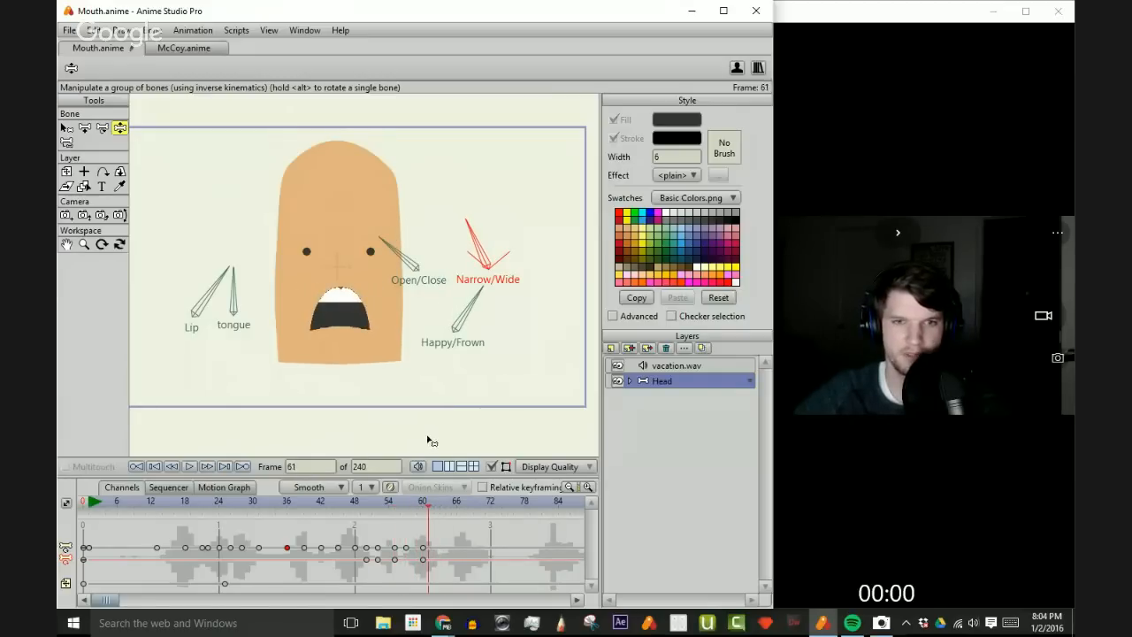
- Try closing the mouth at frame 61 with the Open/Close bone, and undo both that and the extra narrowing at frame 60
{"action": "left_click_drag", "start_coordinate": [407, 256], "coordinate": [450, 234]}
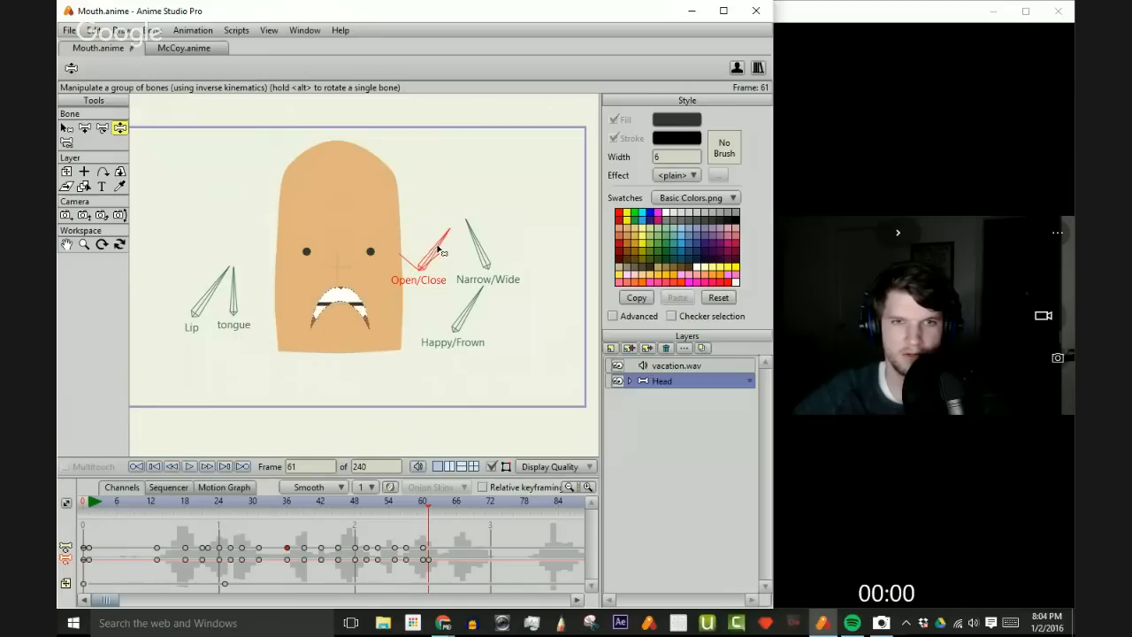
{"action": "key", "text": "Left"}
{"action": "key", "text": "Left"}
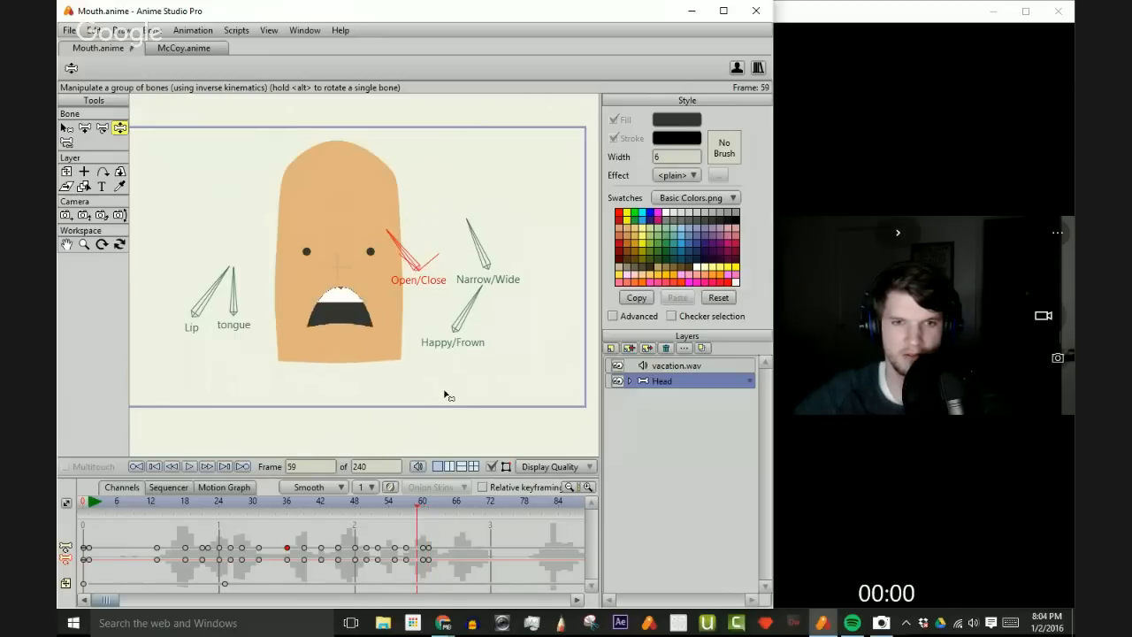
{"action": "key", "text": "Right"}
{"action": "key", "text": "Right"}
{"action": "key", "text": "ctrl+z"}
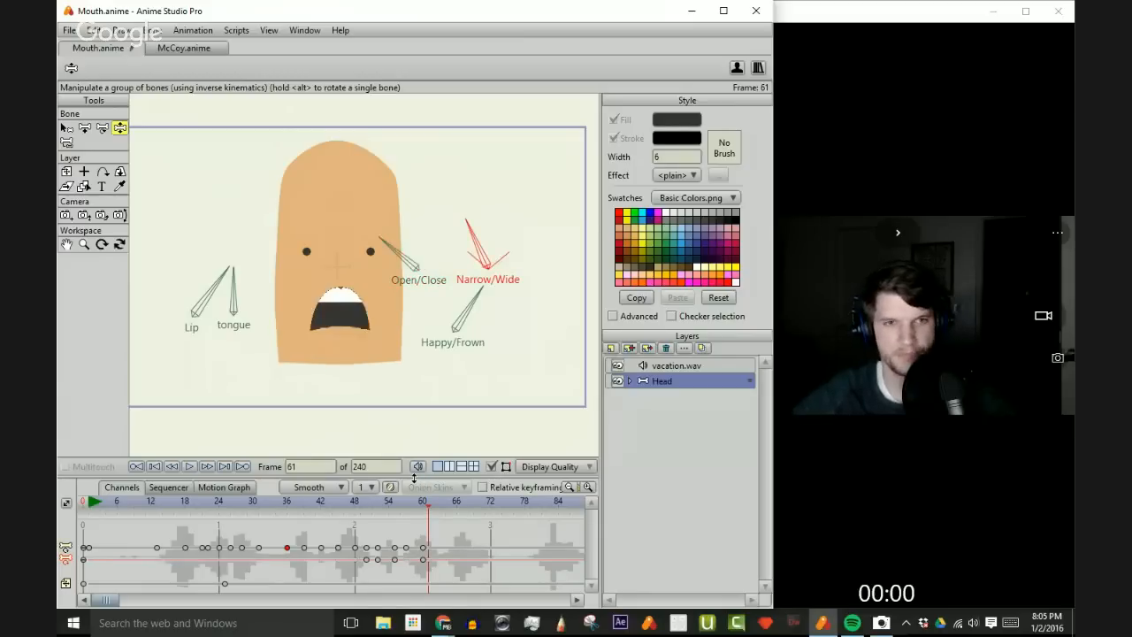
{"action": "key", "text": "ctrl+z"}
{"action": "key", "text": "Left"}
{"action": "key", "text": "Right"}
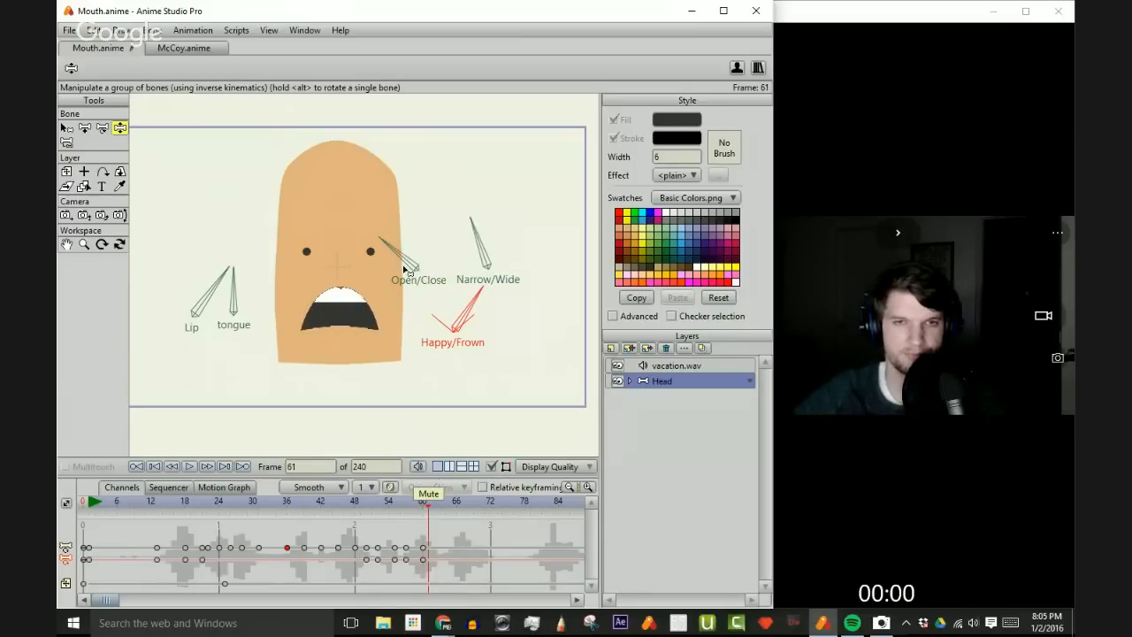
- At frame 60, bare the lower teeth by rotating the Lip and Open/Close bones to upright and the Happy/Frown bone farther outward
{"action": "key", "text": "Left"}
{"action": "key", "text": "Left"}
{"action": "key", "text": "Left"}
{"action": "key", "text": "Left"}
{"action": "key", "text": "Left"}
{"action": "key", "text": "Right"}
{"action": "key", "text": "Right"}
{"action": "key", "text": "Right"}
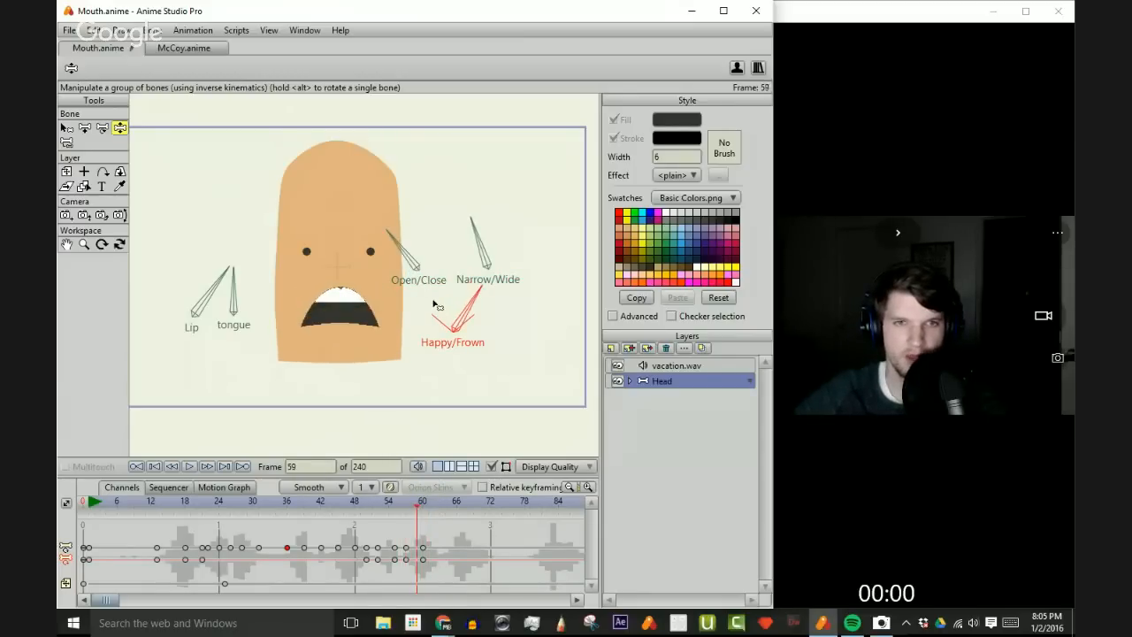
{"action": "key", "text": "Right"}
{"action": "left_click_drag", "start_coordinate": [215, 301], "coordinate": [165, 286]}
{"action": "left_click_drag", "start_coordinate": [492, 305], "coordinate": [505, 320]}
{"action": "left_click_drag", "start_coordinate": [430, 272], "coordinate": [423, 232]}
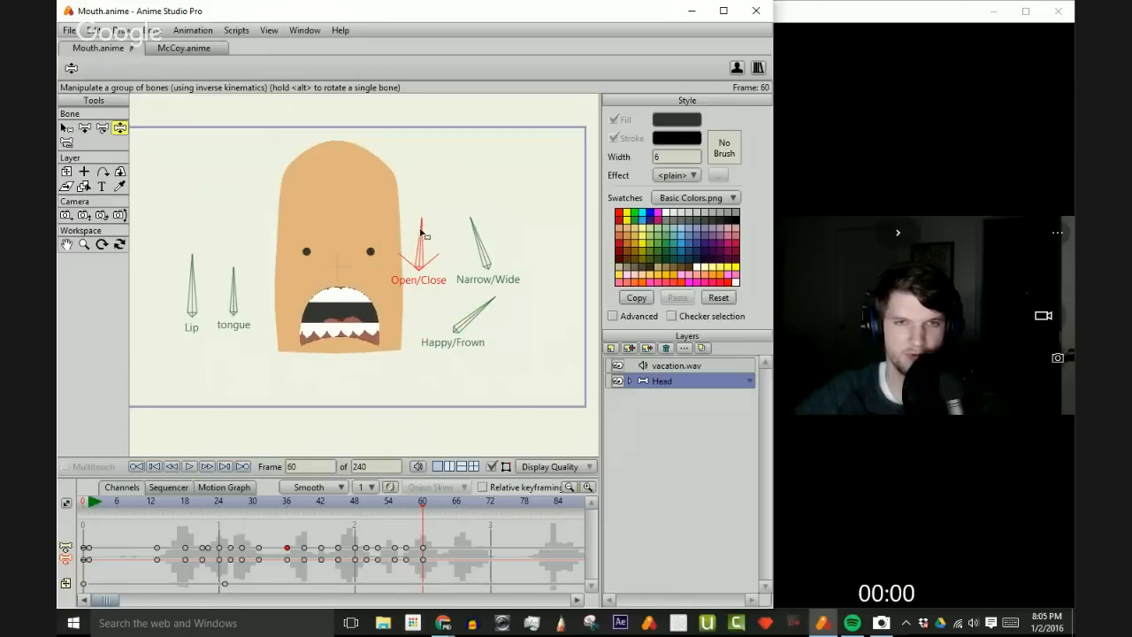
- Step back to about frame 53 and forward again to examine the transition from the smile into the toothy open frown
{"action": "key", "text": "Left"}
{"action": "key", "text": "Left"}
{"action": "key", "text": "Left"}
{"action": "key", "text": "Left"}
{"action": "key", "text": "Left"}
{"action": "key", "text": "Left"}
{"action": "key", "text": "Left"}
{"action": "key", "text": "Left"}
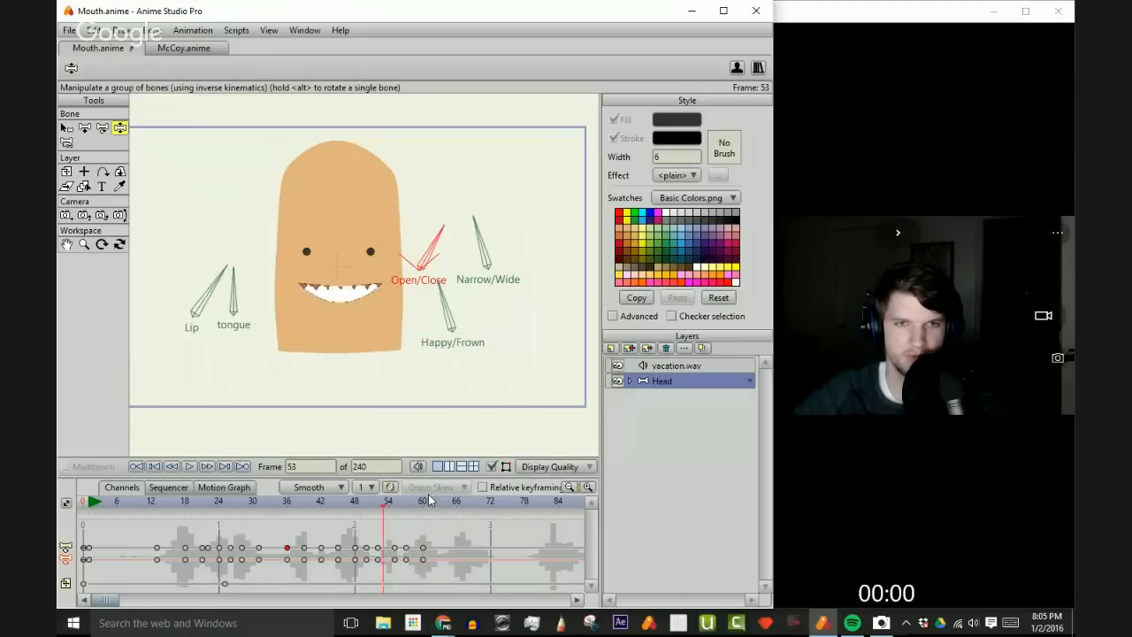
{"action": "key", "text": "Right"}
{"action": "key", "text": "Right"}
{"action": "key", "text": "Right"}
{"action": "key", "text": "Right"}
{"action": "key", "text": "Right"}
{"action": "key", "text": "Right"}
{"action": "key", "text": "Right"}
{"action": "key", "text": "Right"}
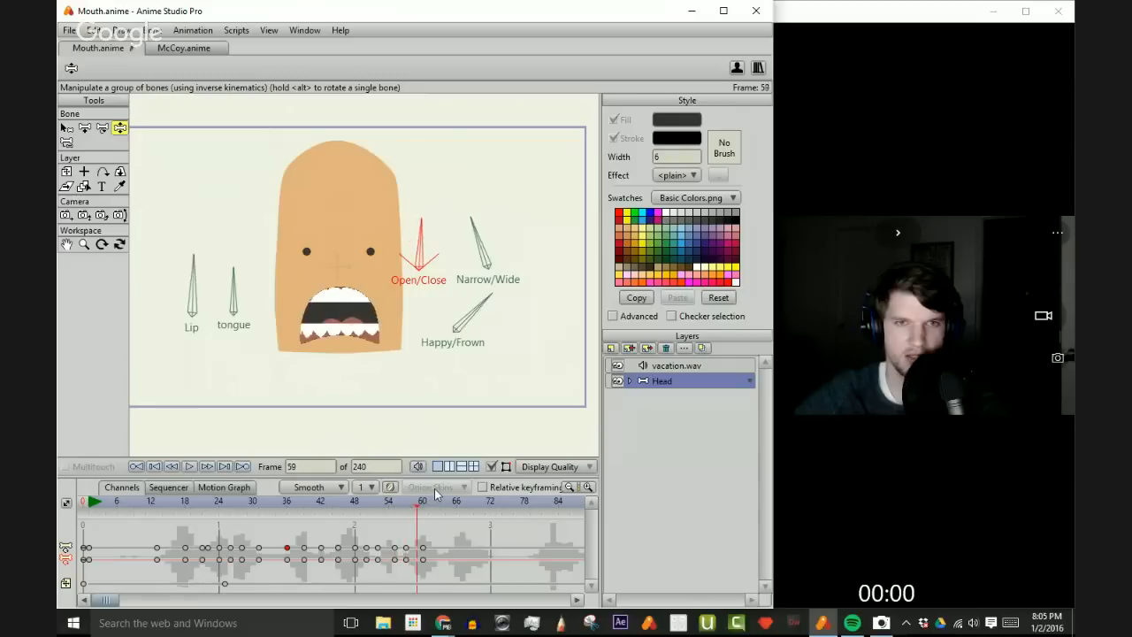
- Recheck frames 55 to 60 and ease the frown at frame 60 by rotating the Happy/Frown bone slightly back toward upright
{"action": "key", "text": "Left"}
{"action": "key", "text": "Left"}
{"action": "key", "text": "Left"}
{"action": "key", "text": "Left"}
{"action": "key", "text": "Left"}
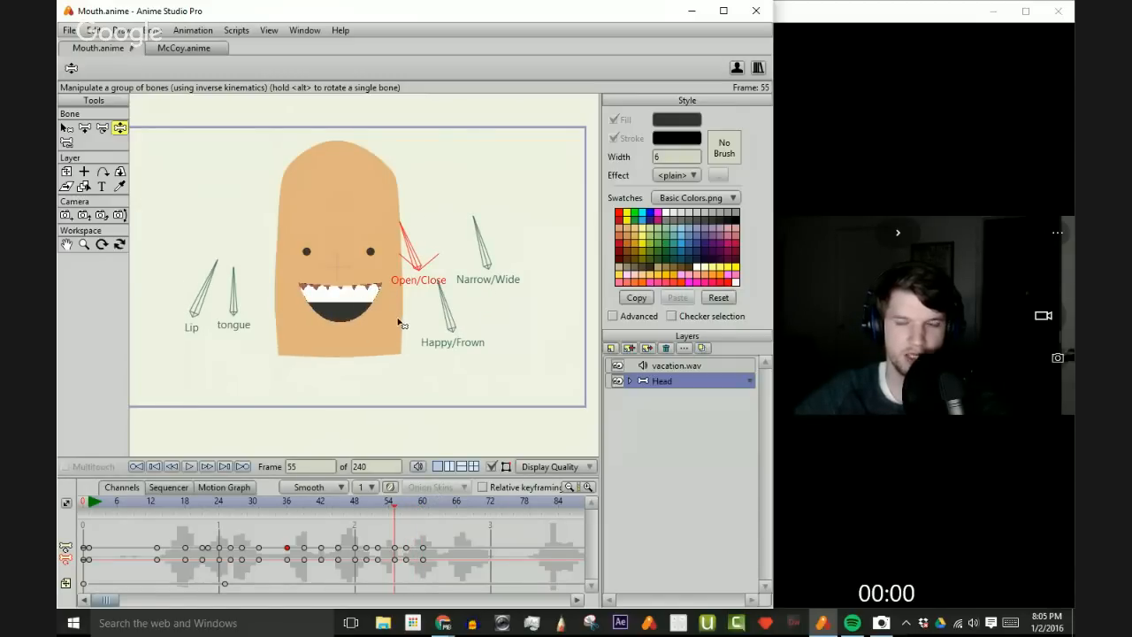
{"action": "key", "text": "Right"}
{"action": "key", "text": "Right"}
{"action": "key", "text": "Right"}
{"action": "key", "text": "Right"}
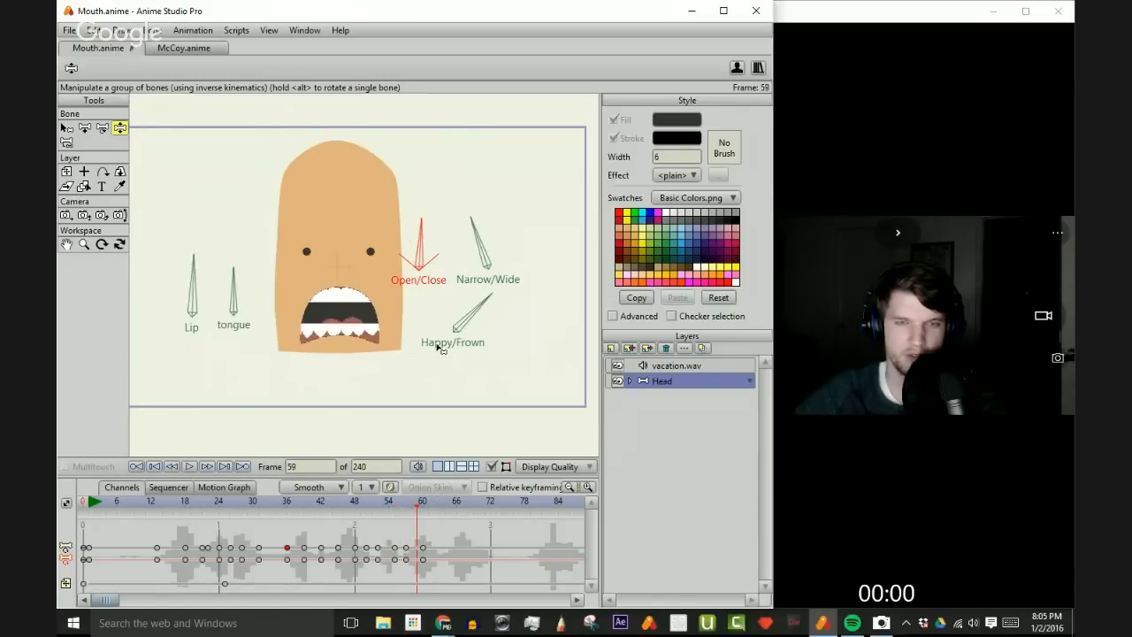
{"action": "key", "text": "Right"}
{"action": "left_click_drag", "start_coordinate": [474, 311], "coordinate": [483, 308]}
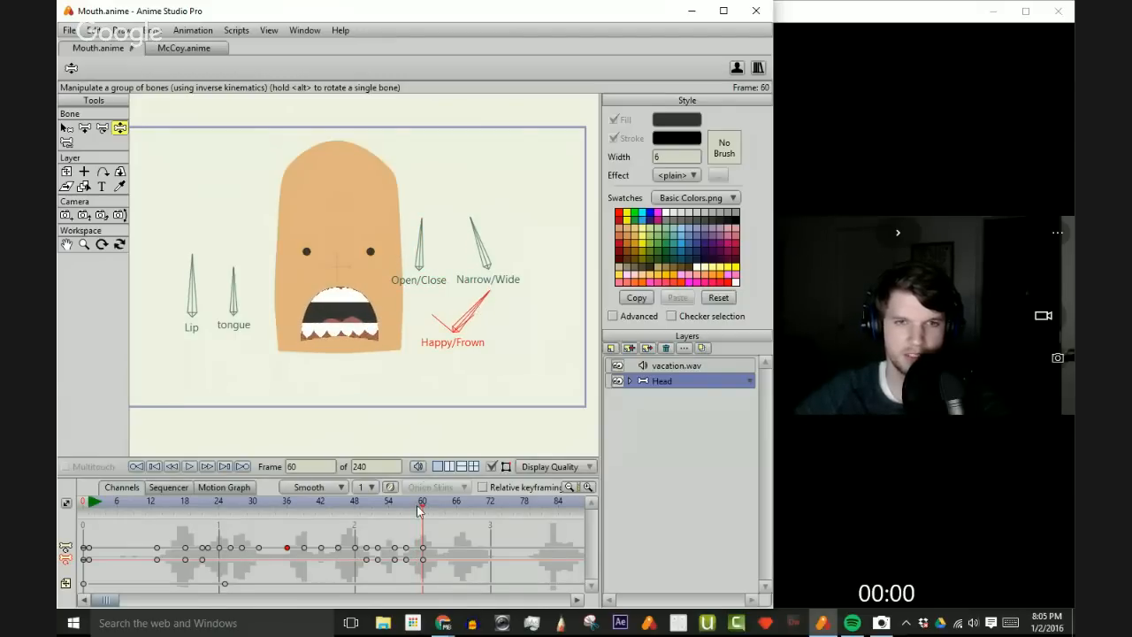
- Move the playhead back to frame 11, set the playback range to end at frame 73, and play the lip-sync
{"action": "left_click_drag", "start_coordinate": [422, 507], "coordinate": [143, 518]}
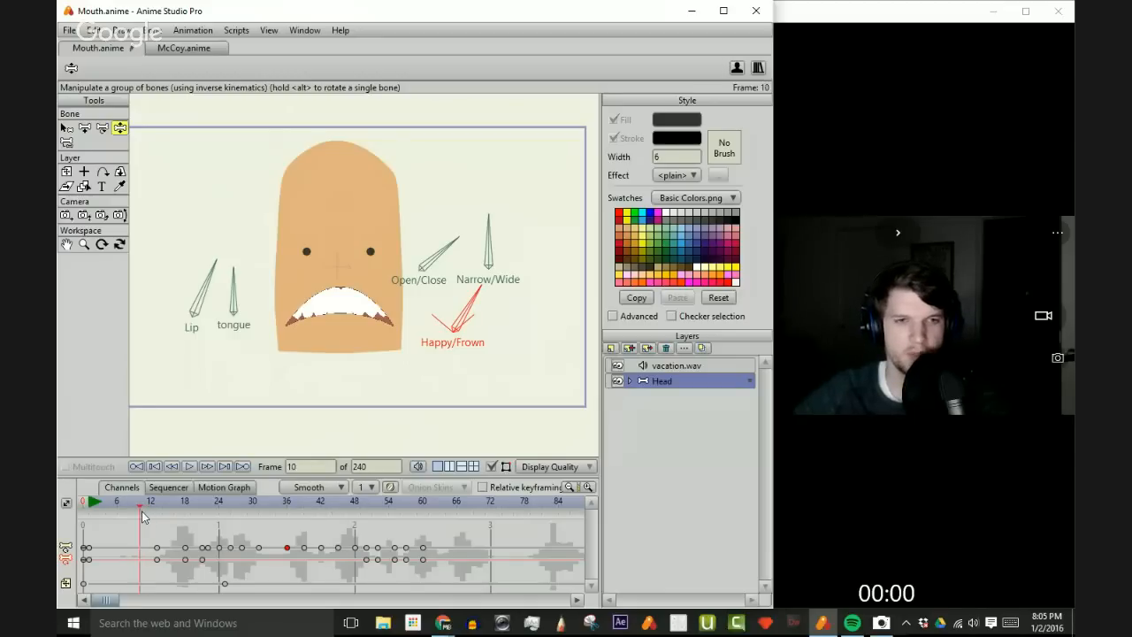
{"action": "left_click", "coordinate": [143, 517]}
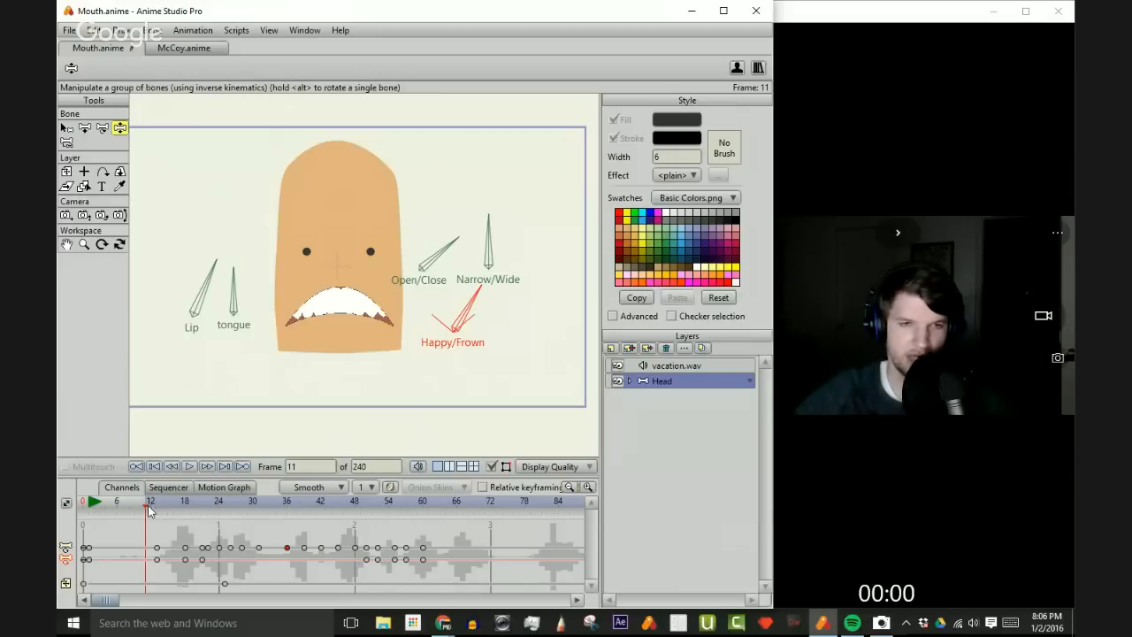
{"action": "left_click", "coordinate": [500, 505], "text": "alt"}
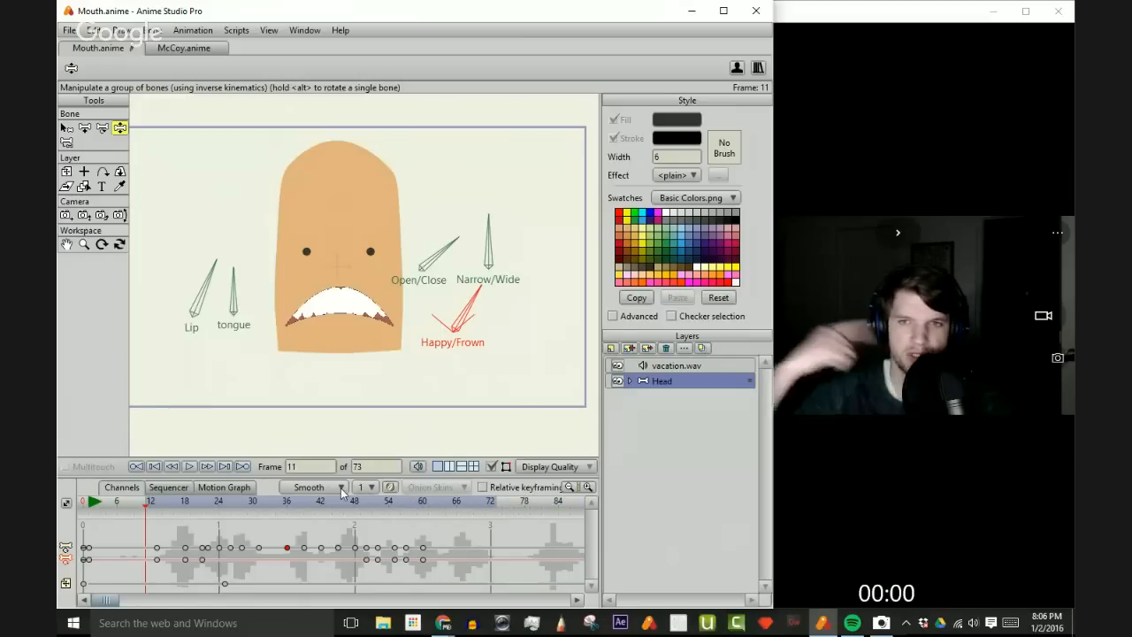
{"action": "left_click", "coordinate": [188, 467]}
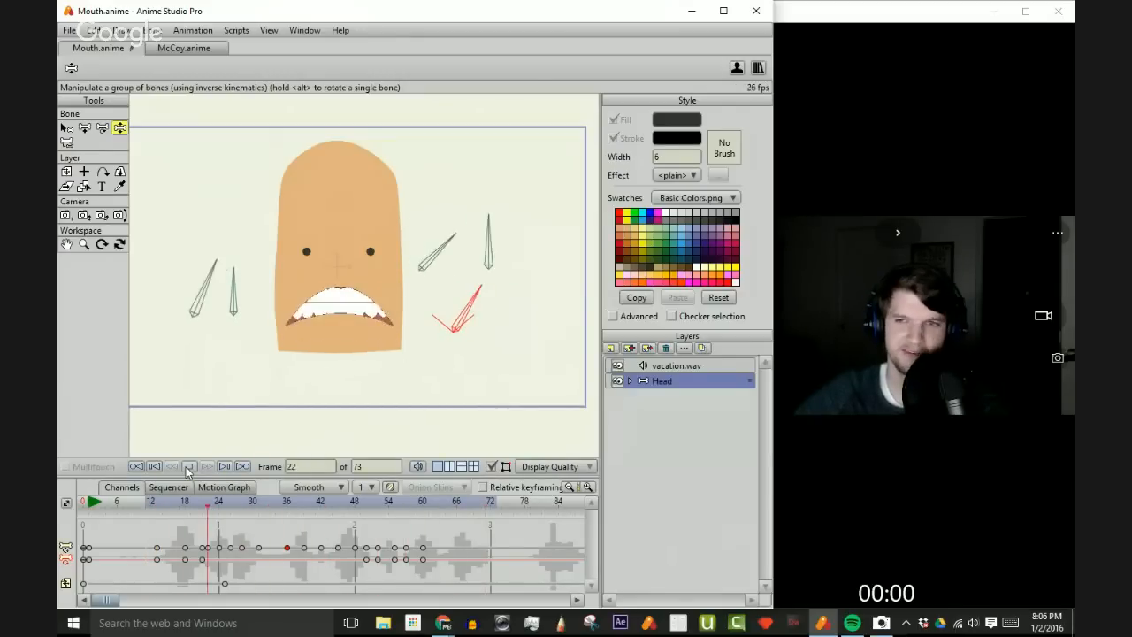
- Stop playback and inspect the Lip bone's keyframes and mouth shapes around frames 28 and 36
{"action": "left_click", "coordinate": [189, 467]}
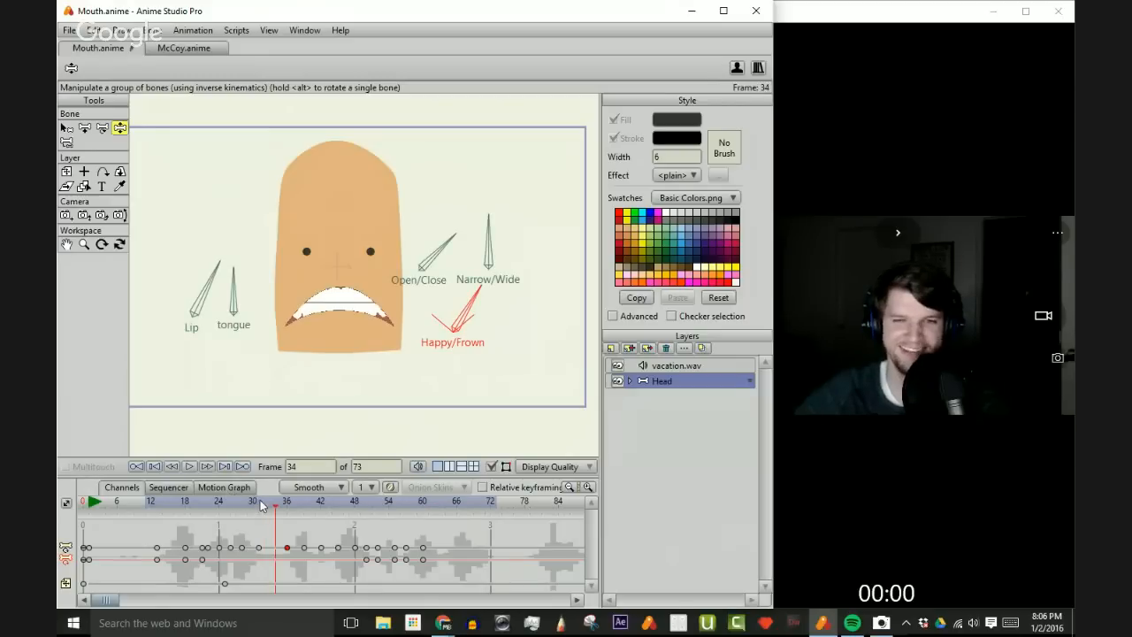
{"action": "mouse_move", "coordinate": [276, 513]}
{"action": "left_mouse_down"}
{"action": "mouse_move", "coordinate": [153, 511]}
{"action": "mouse_move", "coordinate": [313, 519]}
{"action": "mouse_move", "coordinate": [287, 517]}
{"action": "left_mouse_up"}
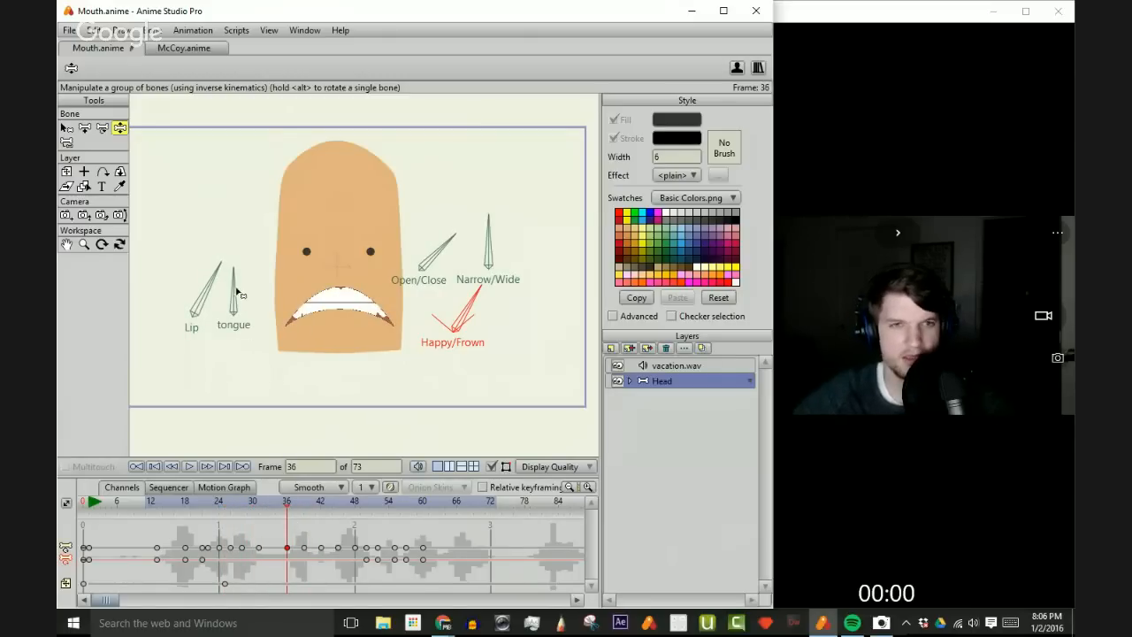
{"action": "left_click", "coordinate": [202, 295]}
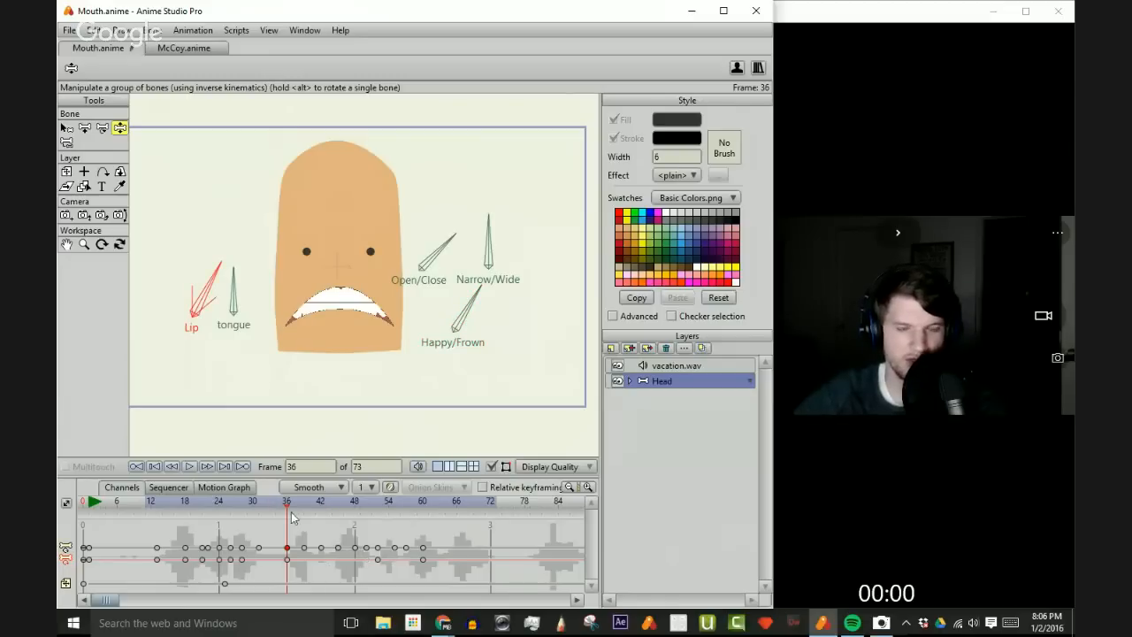
{"action": "left_click_drag", "start_coordinate": [291, 507], "coordinate": [240, 517]}
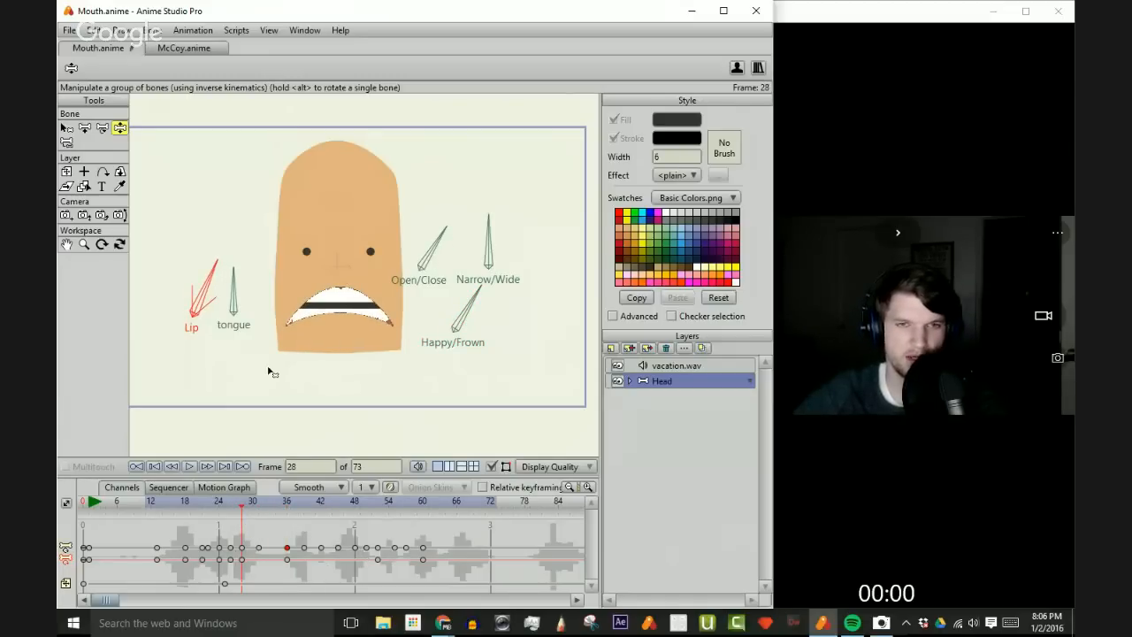
{"action": "left_click", "coordinate": [242, 561]}
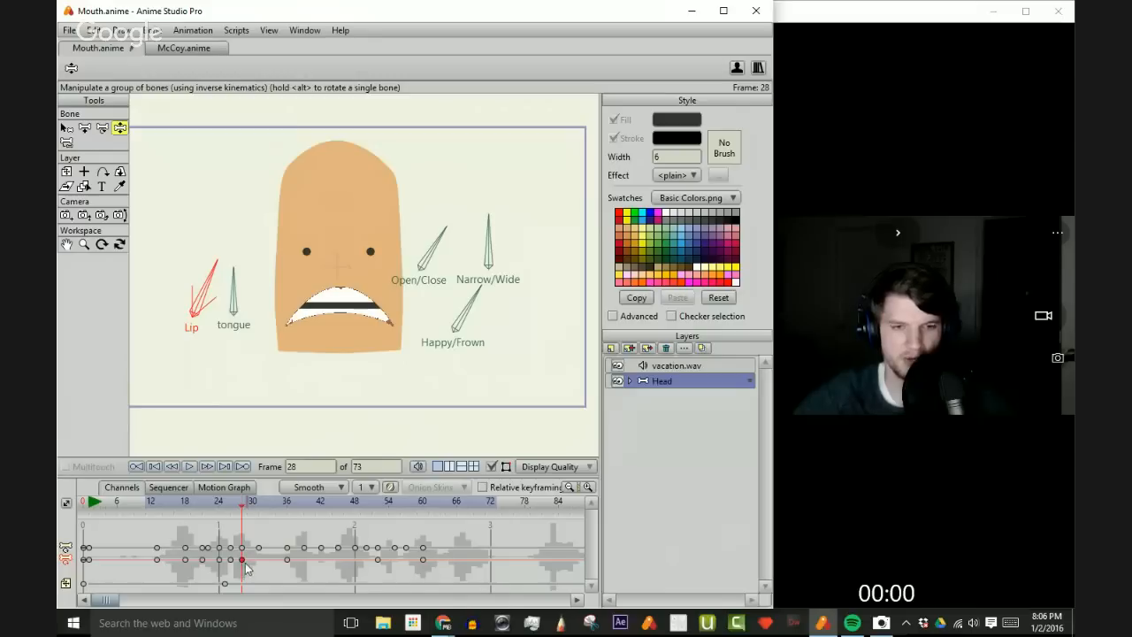
{"action": "left_click_drag", "start_coordinate": [243, 503], "coordinate": [282, 507]}
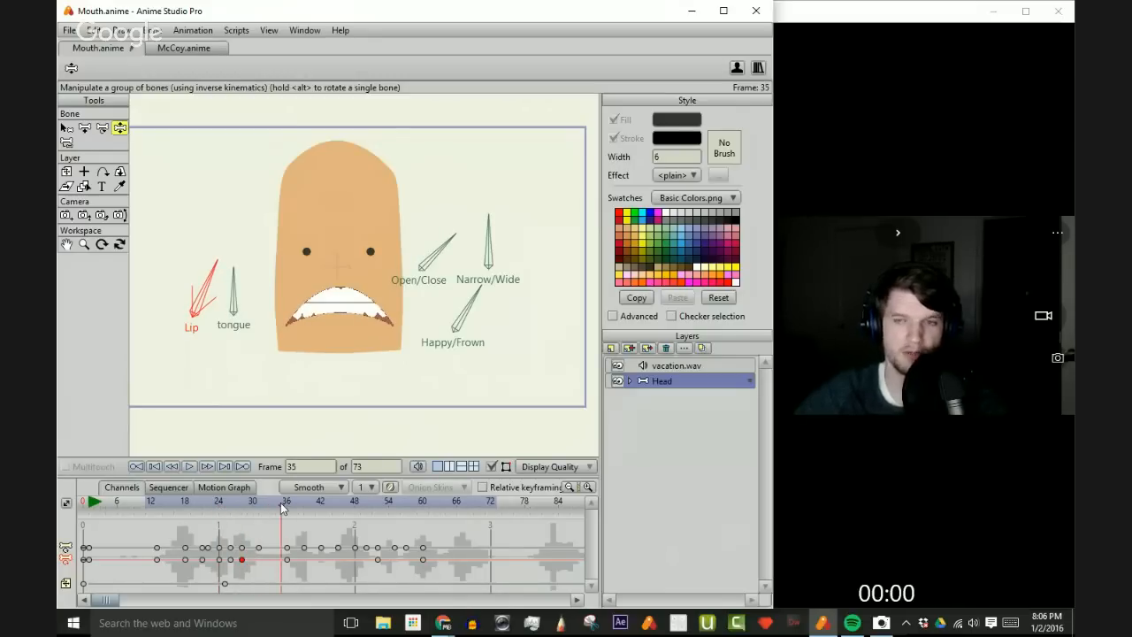
- At frame 39, rotate the Lip bone counterclockwise toward vertical to lower the bottom lip and expose the lower teeth
{"action": "left_click_drag", "start_coordinate": [280, 503], "coordinate": [301, 511]}
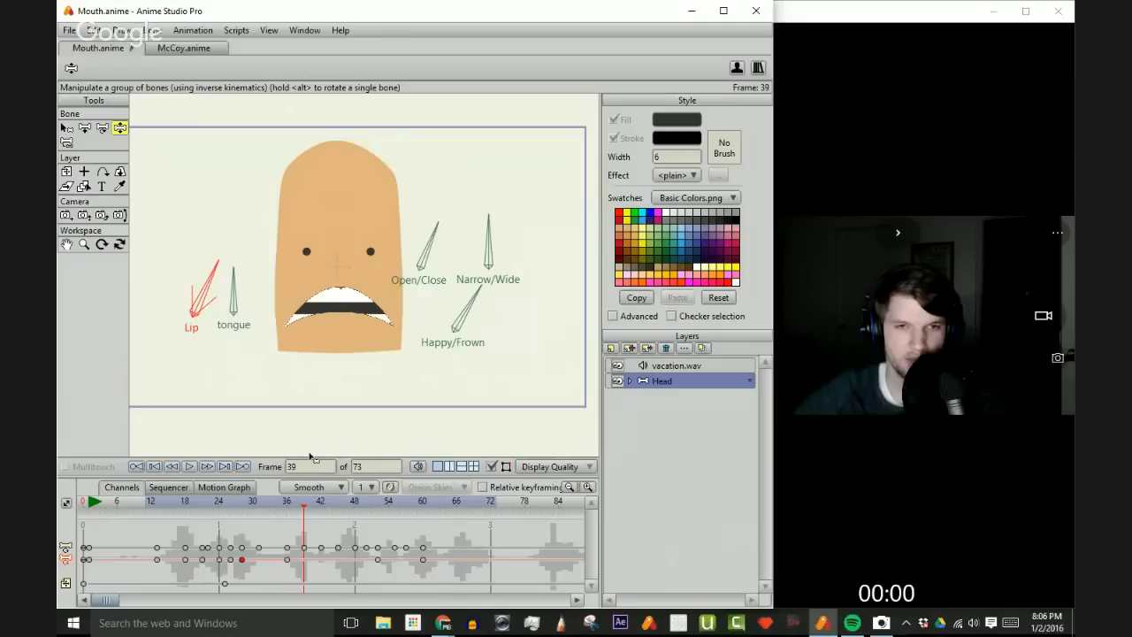
{"action": "left_click_drag", "start_coordinate": [203, 289], "coordinate": [198, 297]}
{"action": "scroll", "coordinate": [352, 567], "scroll_direction": "up", "scroll_amount": 3}
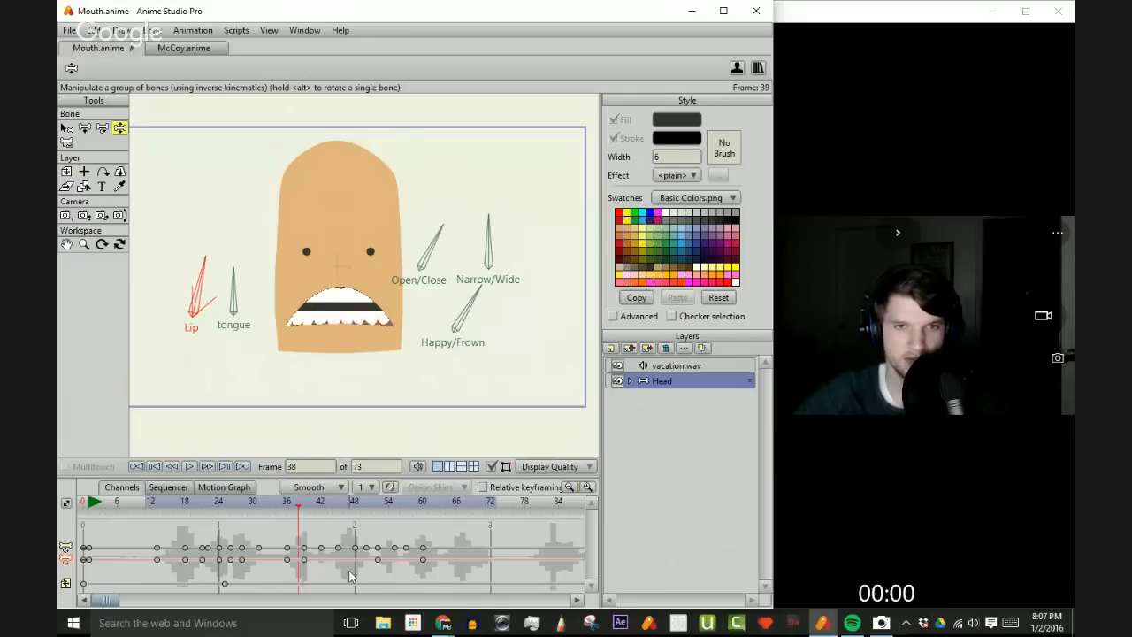
{"action": "scroll", "coordinate": [352, 566], "scroll_direction": "down", "scroll_amount": 4}
- At frame 42, rotate the Lip bone slightly clockwise to raise the lower lip partway over the teeth
{"action": "scroll", "coordinate": [352, 565], "scroll_direction": "down", "scroll_amount": 2}
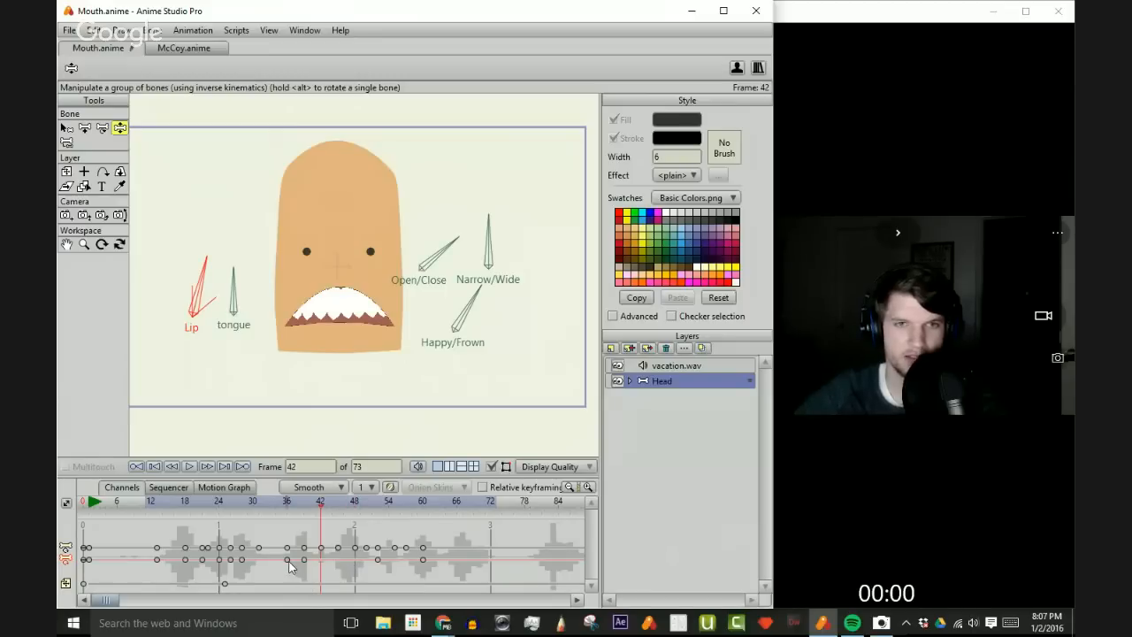
{"action": "scroll", "coordinate": [293, 566], "scroll_direction": "up", "scroll_amount": 1}
{"action": "scroll", "coordinate": [315, 565], "scroll_direction": "down", "scroll_amount": 1}
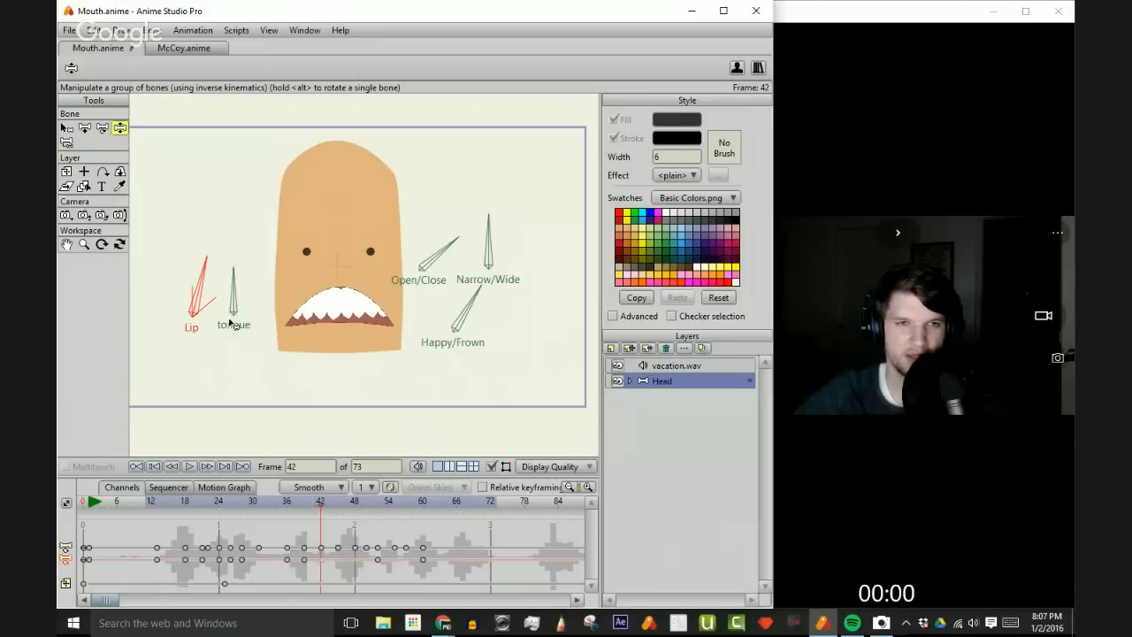
{"action": "left_click_drag", "start_coordinate": [206, 273], "coordinate": [217, 275]}
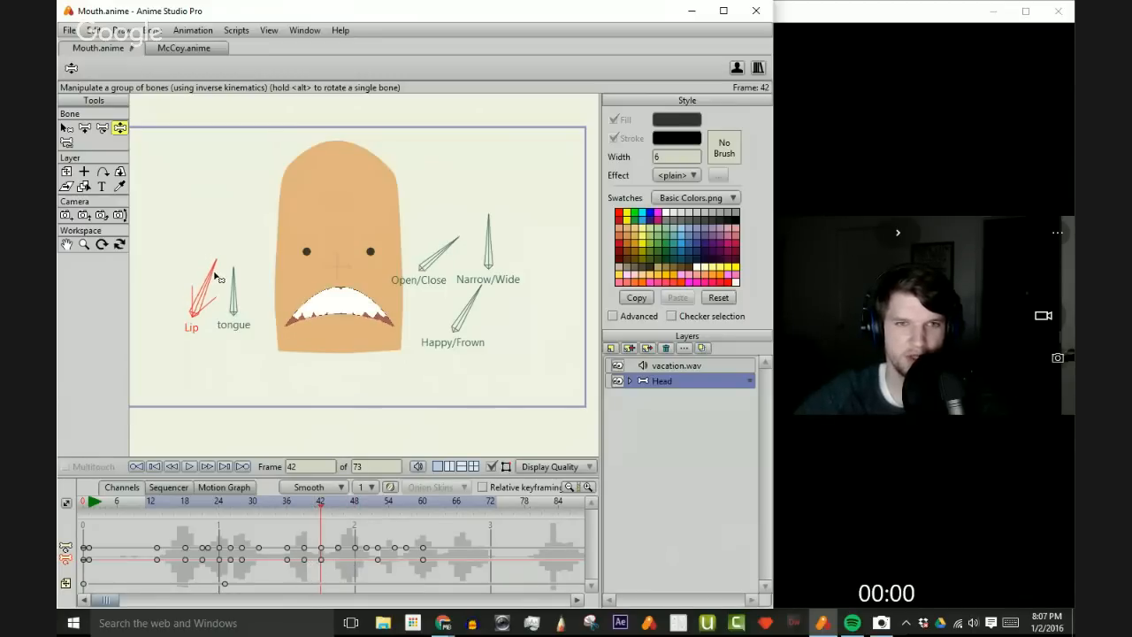
- Step back and forth through the frames around 42 and 45 to check the lip movement
{"action": "key", "text": "Left"}
{"action": "key", "text": "Left"}
{"action": "key", "text": "Left"}
{"action": "key", "text": "Left"}
{"action": "key", "text": "Right"}
{"action": "key", "text": "Right"}
{"action": "key", "text": "Right"}
{"action": "key", "text": "Right"}
{"action": "key", "text": "Right"}
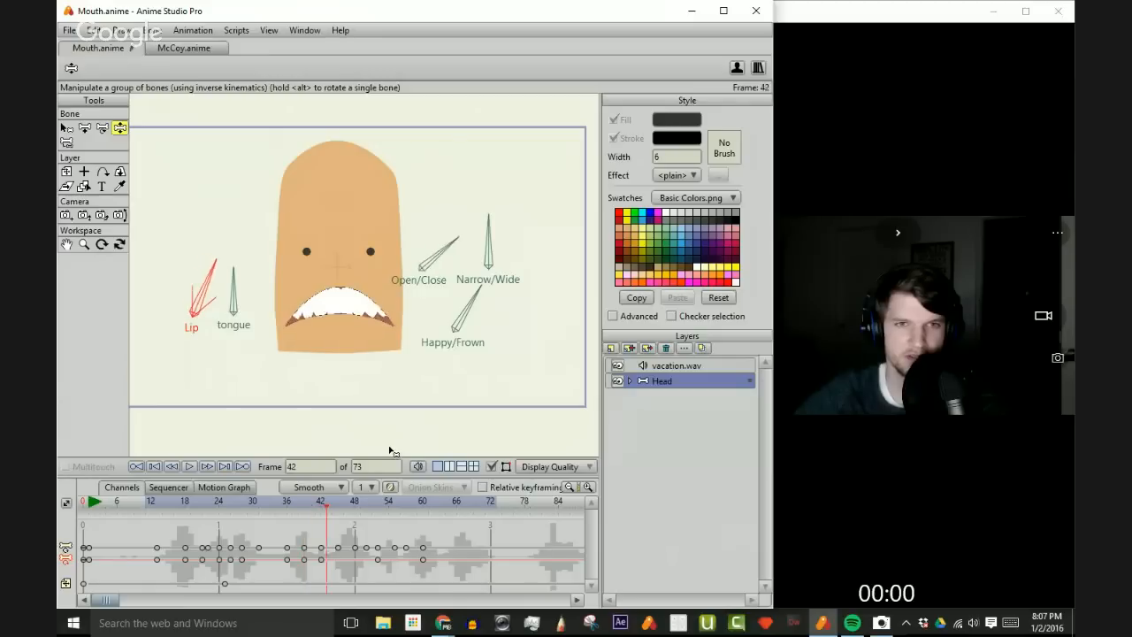
{"action": "key", "text": "Right"}
{"action": "key", "text": "Right"}
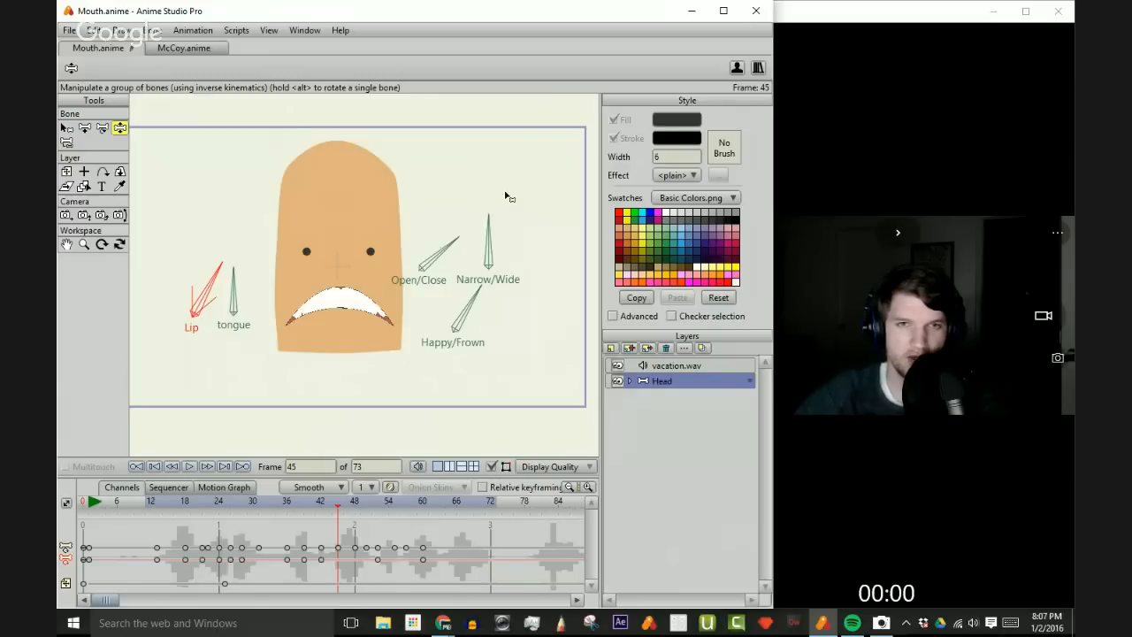
{"action": "key", "text": "Left"}
{"action": "key", "text": "Left"}
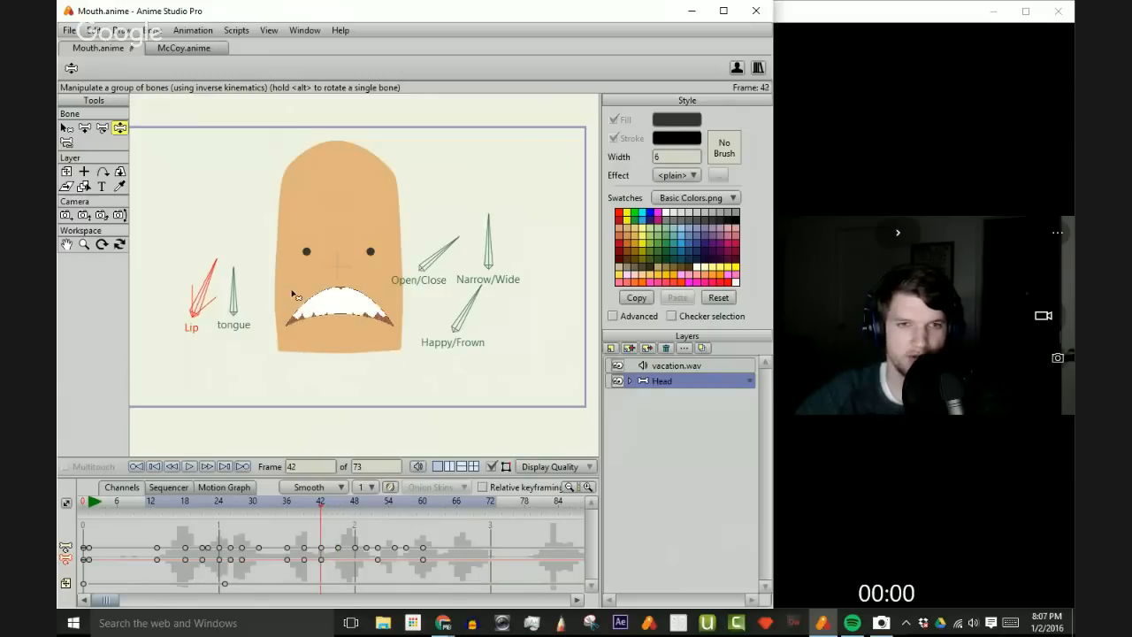
{"action": "key", "text": "Right"}
{"action": "key", "text": "Right"}
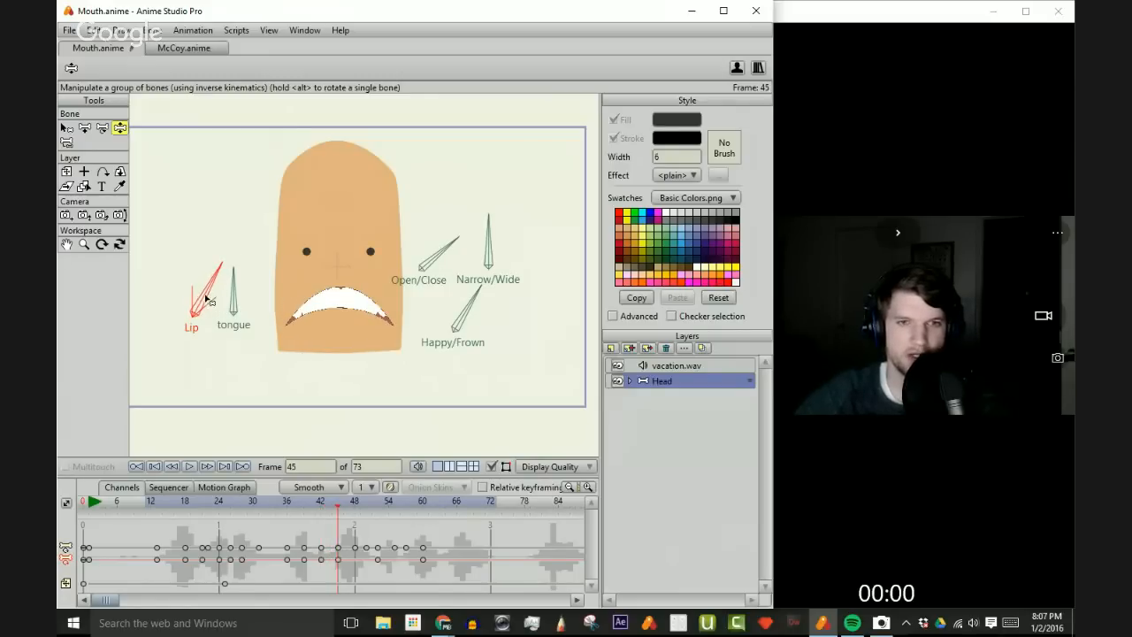
{"action": "key", "text": "Left"}
{"action": "key", "text": "Left"}
{"action": "key", "text": "Left"}
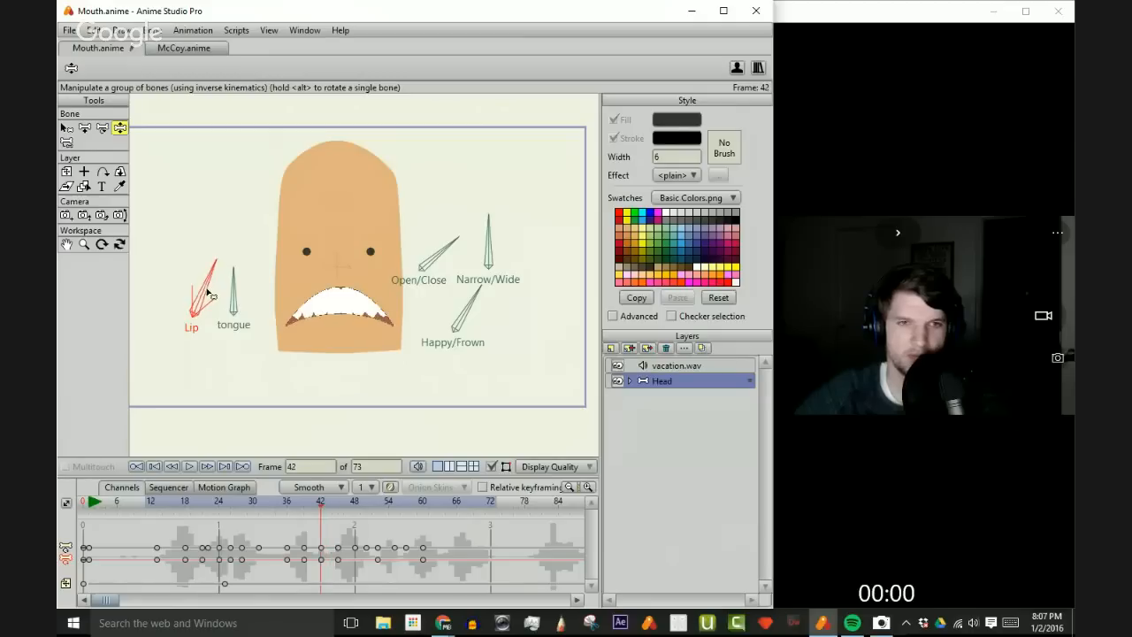
- At frame 45, rotate the Lip bone further clockwise to bring the lower lip up close to the upper lip
{"action": "key", "text": "Right"}
{"action": "key", "text": "Right"}
{"action": "key", "text": "Right"}
{"action": "left_click_drag", "start_coordinate": [208, 294], "coordinate": [220, 304]}
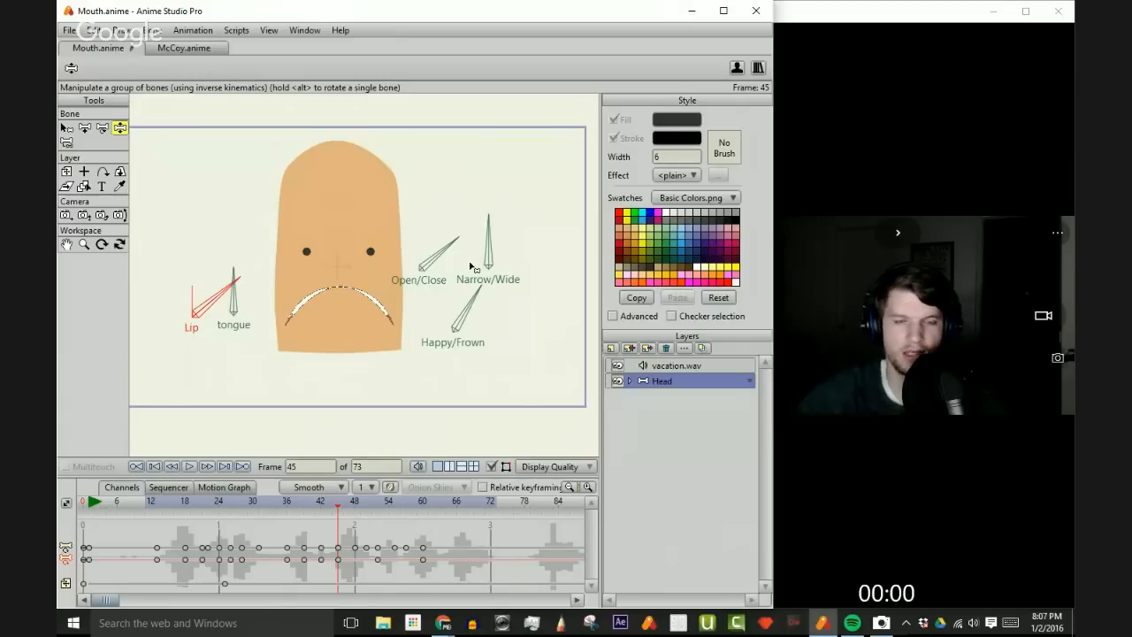
- Go back to frame 42 and inspect the keyframes of the Open/Close, Narrow/Wide and Happy/Frown bones
{"action": "key", "text": "Left"}
{"action": "key", "text": "Left"}
{"action": "key", "text": "Left"}
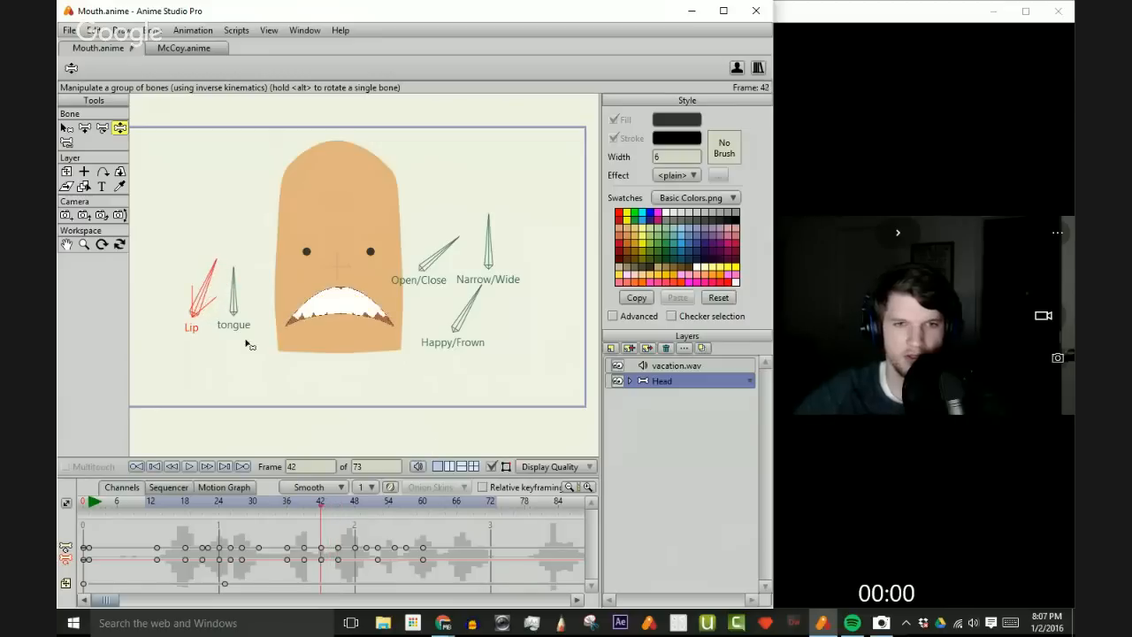
{"action": "left_click", "coordinate": [445, 252]}
{"action": "left_click", "coordinate": [493, 246]}
{"action": "left_click", "coordinate": [464, 319]}
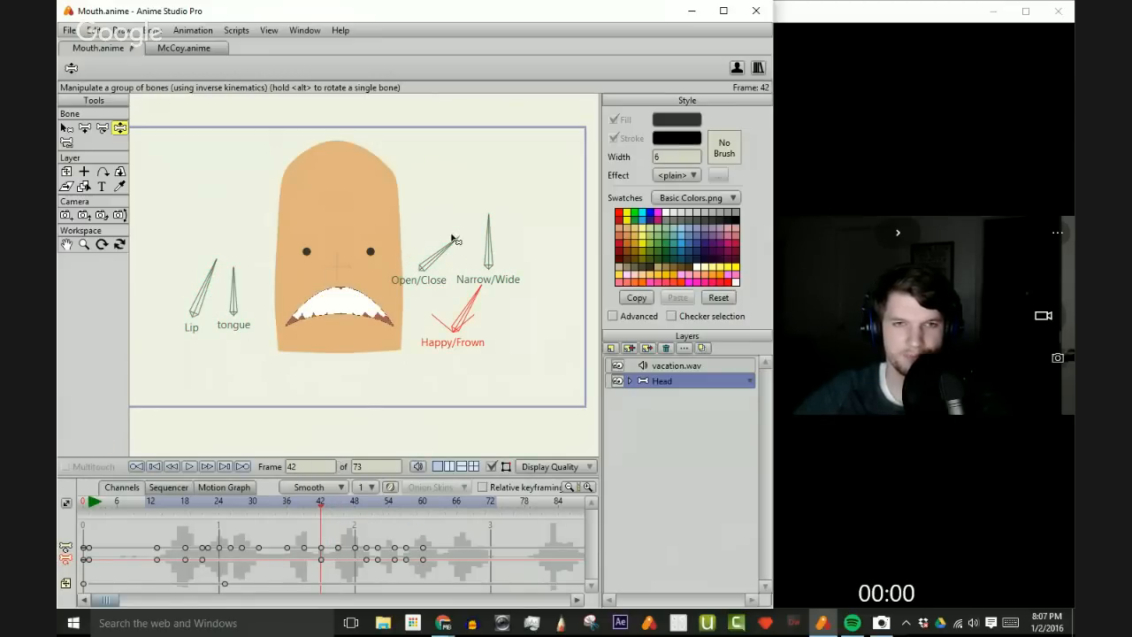
- At frame 45, rotate the Happy/Frown bone counterclockwise toward vertical to flatten the frown
{"action": "key", "text": "Right"}
{"action": "key", "text": "Right"}
{"action": "key", "text": "Right"}
{"action": "mouse_move", "coordinate": [449, 257]}
{"action": "left_mouse_down"}
{"action": "mouse_move", "coordinate": [431, 238]}
{"action": "mouse_move", "coordinate": [454, 248]}
{"action": "left_mouse_up"}
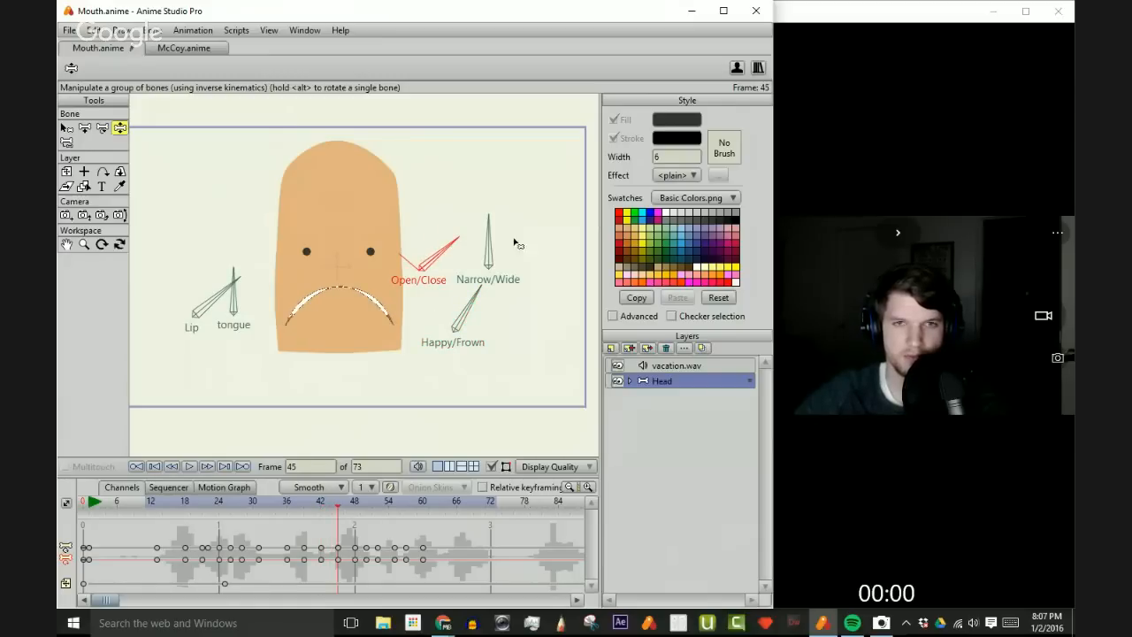
{"action": "mouse_move", "coordinate": [469, 304]}
{"action": "left_mouse_down"}
{"action": "mouse_move", "coordinate": [460, 308]}
{"action": "mouse_move", "coordinate": [467, 305]}
{"action": "left_mouse_up"}
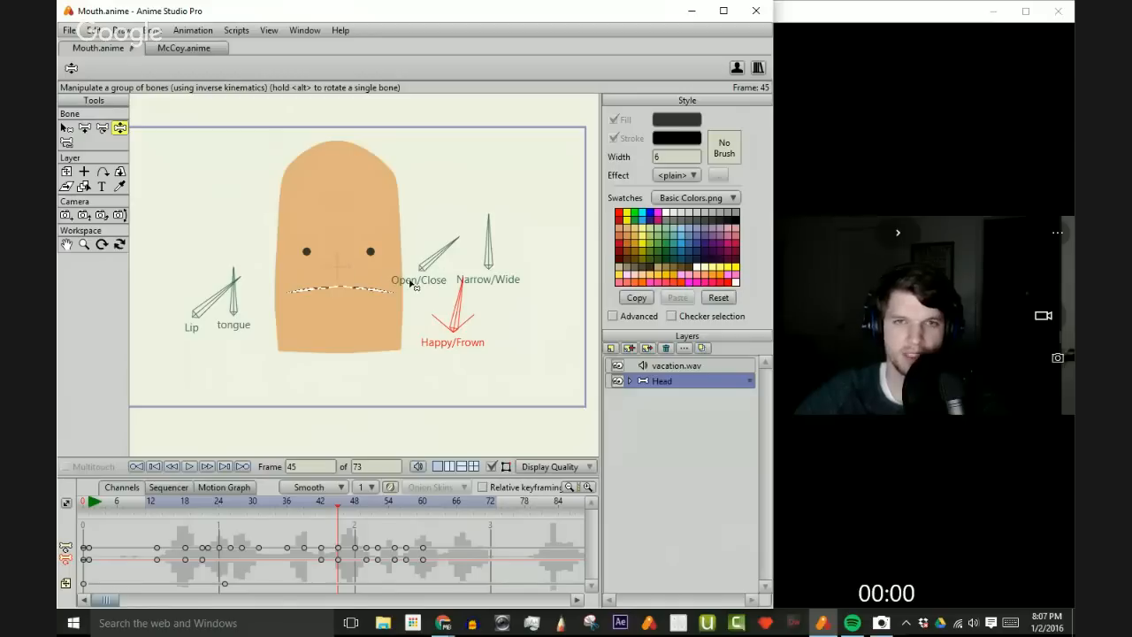
- Step through frames 39 to 45 to check how the mouth closes from the open pose
{"action": "key", "text": "Left"}
{"action": "key", "text": "Left"}
{"action": "key", "text": "Left"}
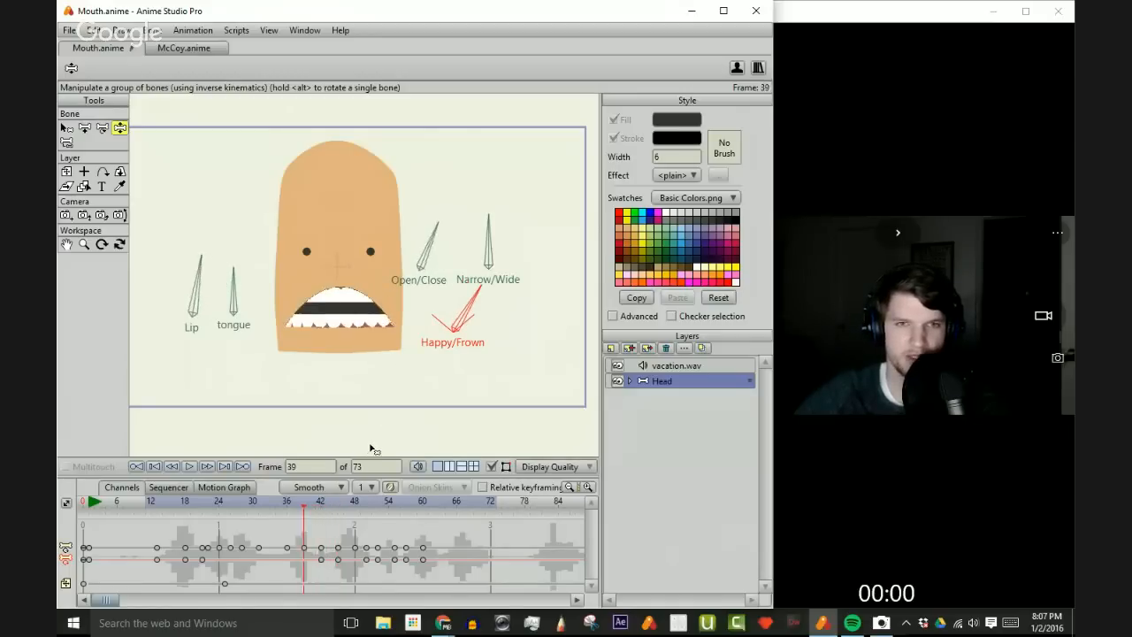
{"action": "key", "text": "Right"}
{"action": "key", "text": "Right"}
{"action": "key", "text": "Right"}
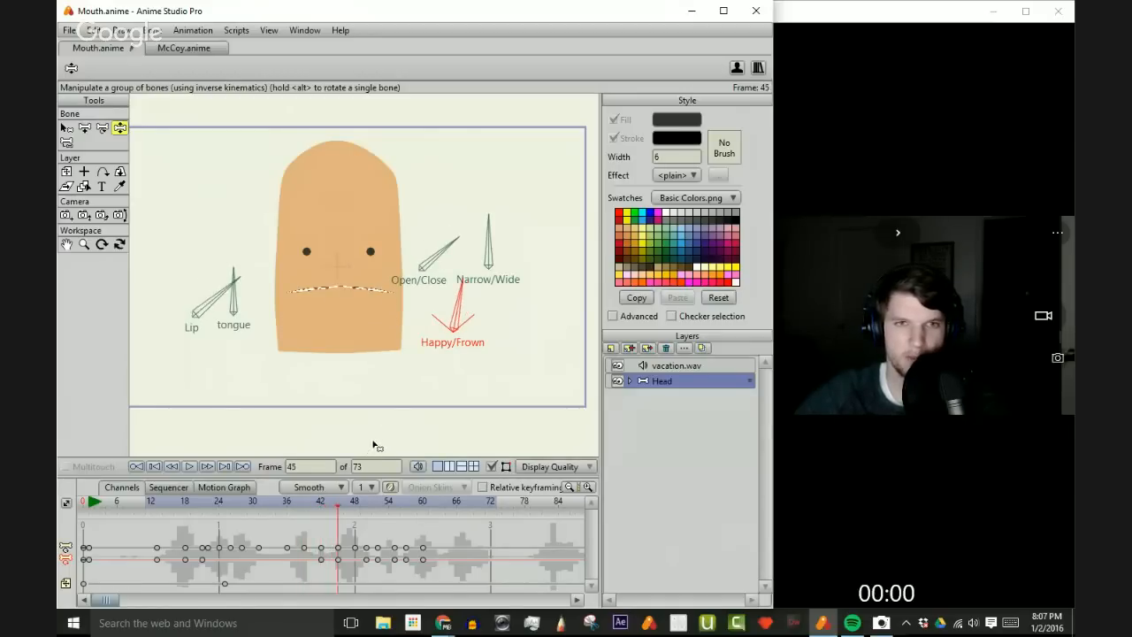
{"action": "key", "text": "Left"}
{"action": "key", "text": "Left"}
{"action": "key", "text": "Right"}
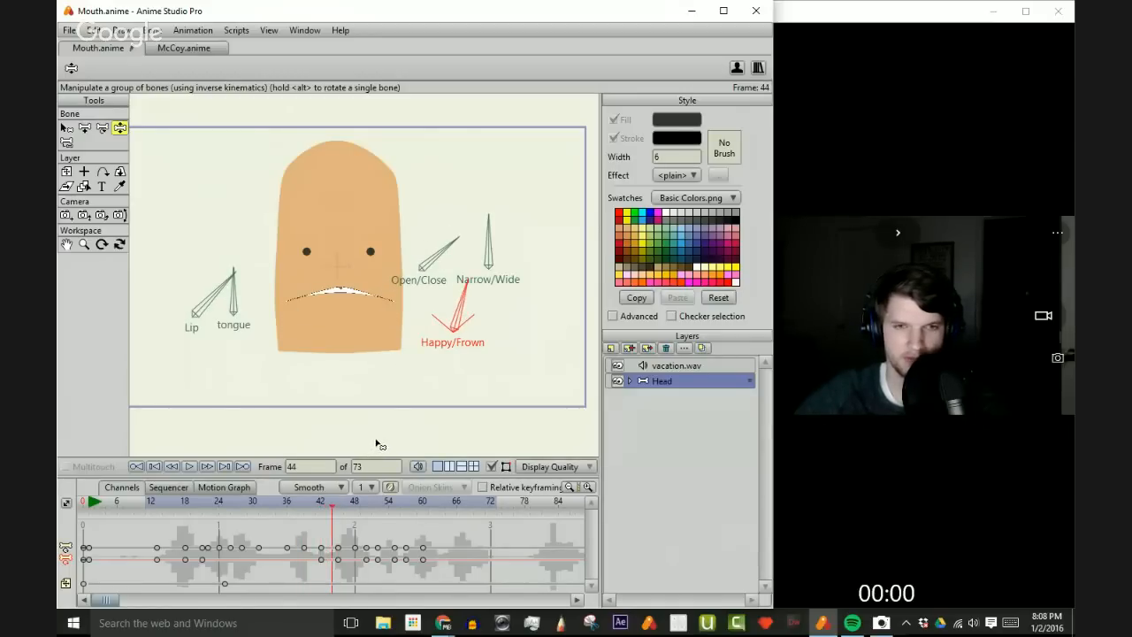
{"action": "key", "text": "Left"}
{"action": "key", "text": "Left"}
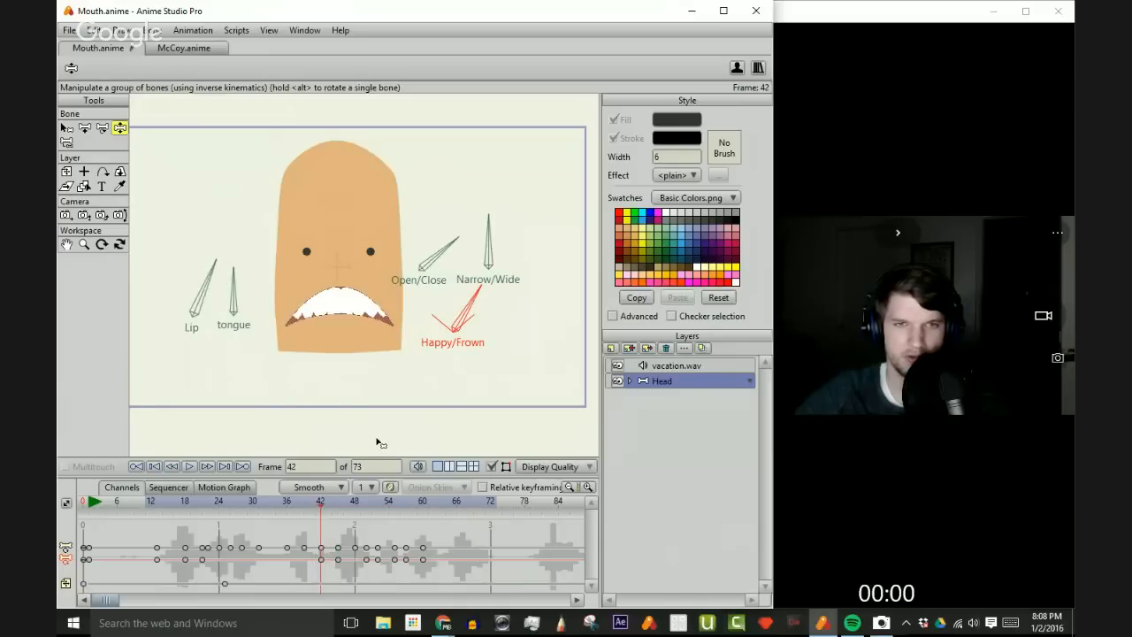
{"action": "key", "text": "Right"}
{"action": "key", "text": "Right"}
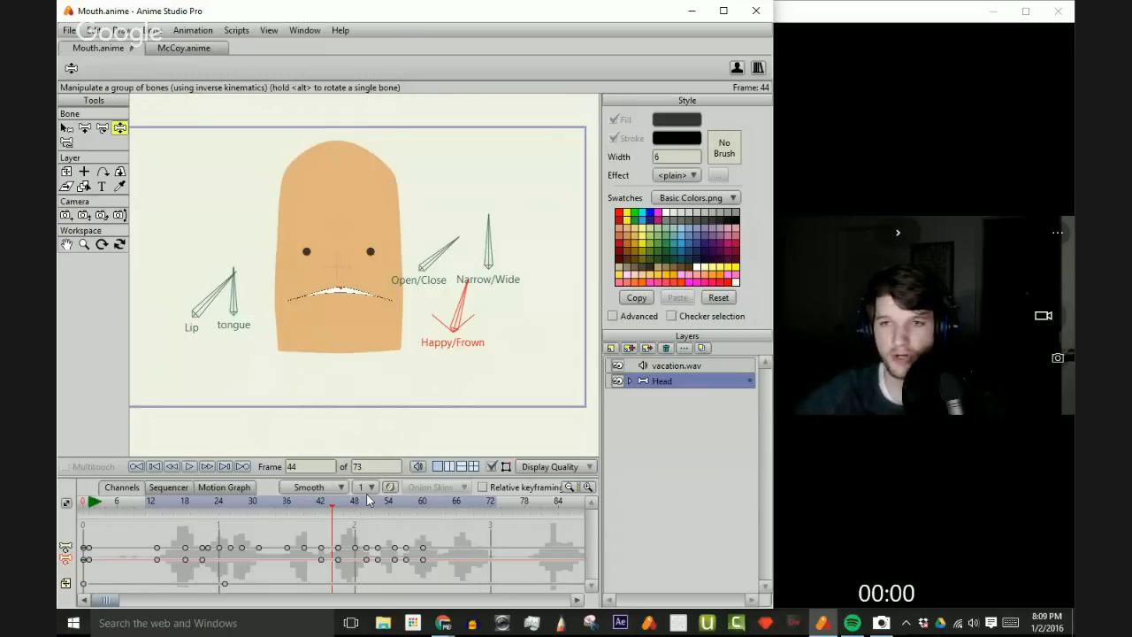
- Open the recent project batmanlipsynch.anime for a brief look, close it and return to McCoy.anime
{"action": "left_click", "coordinate": [69, 30]}
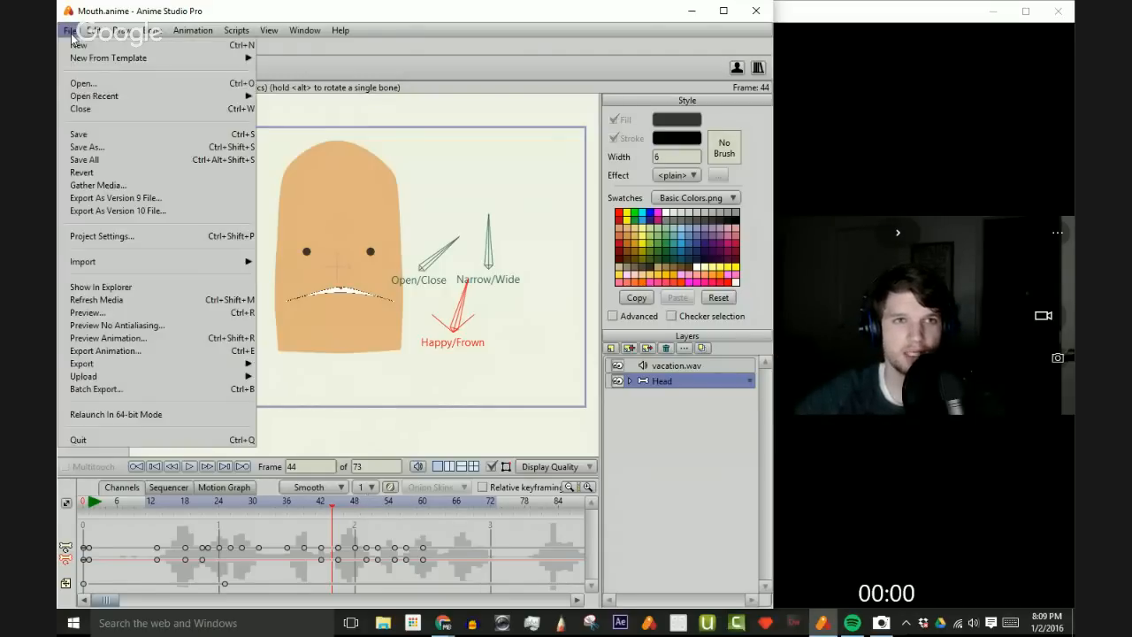
{"action": "mouse_move", "coordinate": [171, 95]}
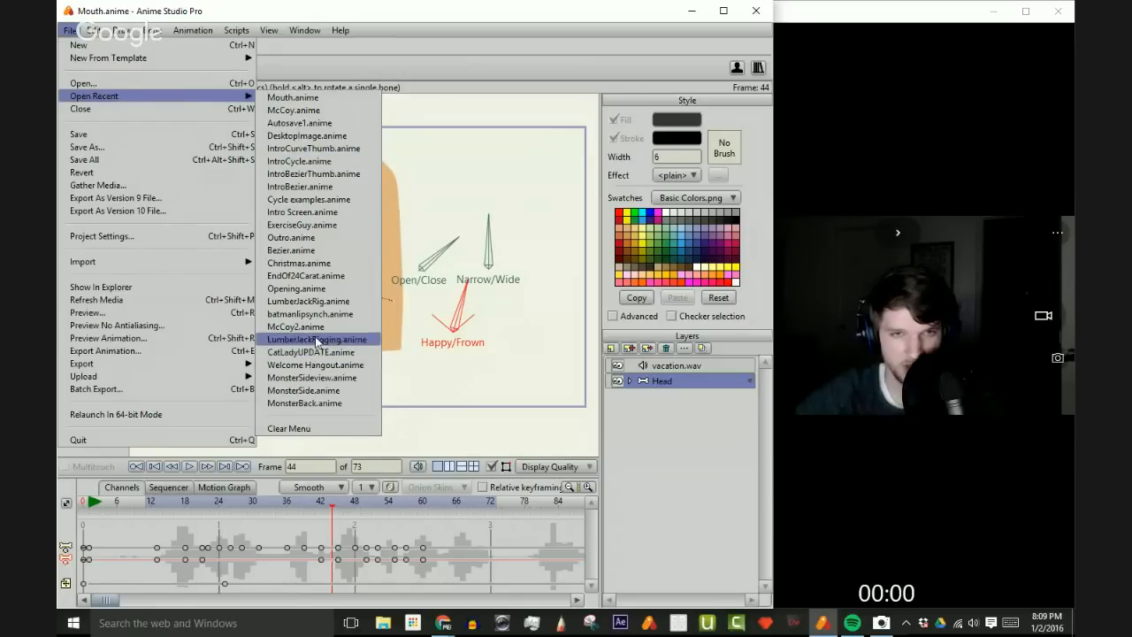
{"action": "left_click", "coordinate": [297, 314]}
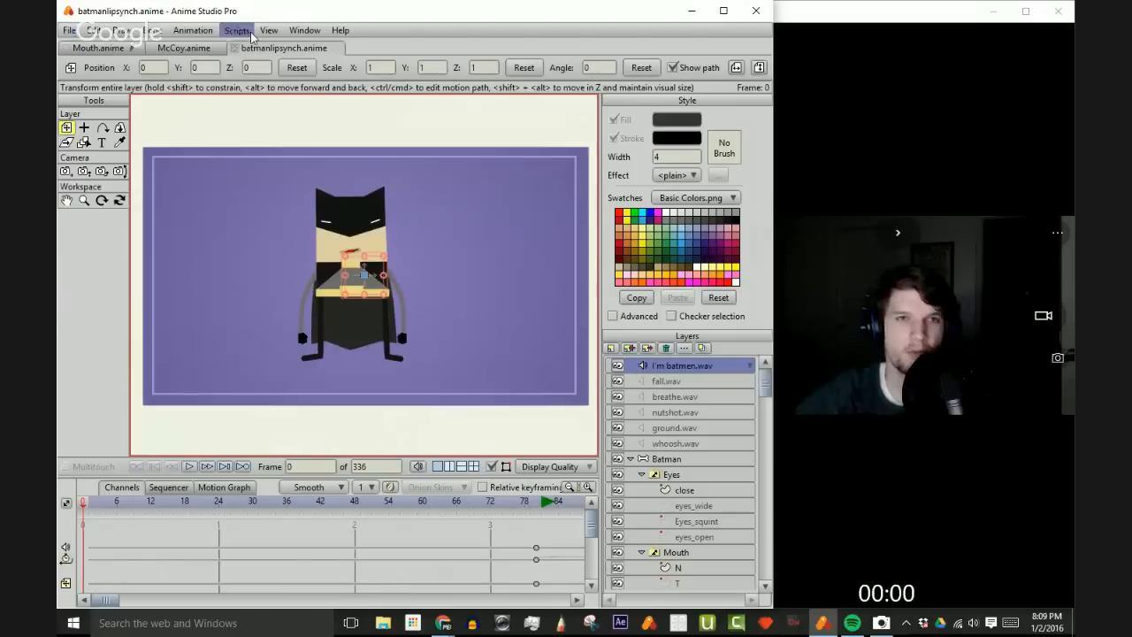
{"action": "left_click", "coordinate": [184, 48]}
- Open the recent project LumberJackRigging.anime for a brief look at frame 0, and close it again
{"action": "left_click", "coordinate": [69, 30]}
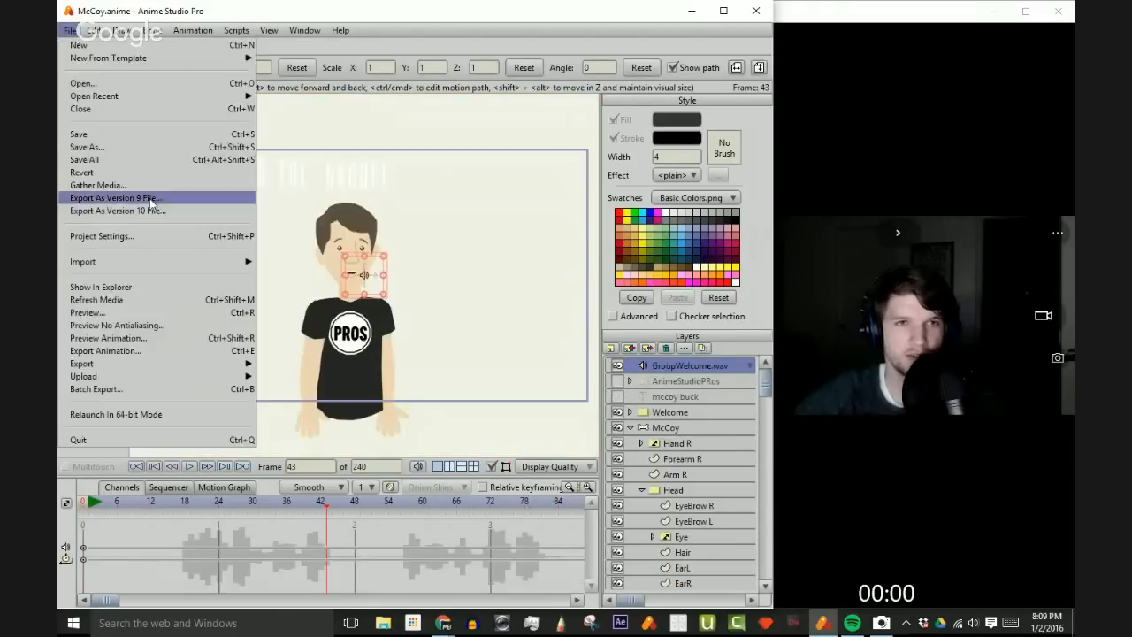
{"action": "mouse_move", "coordinate": [129, 265]}
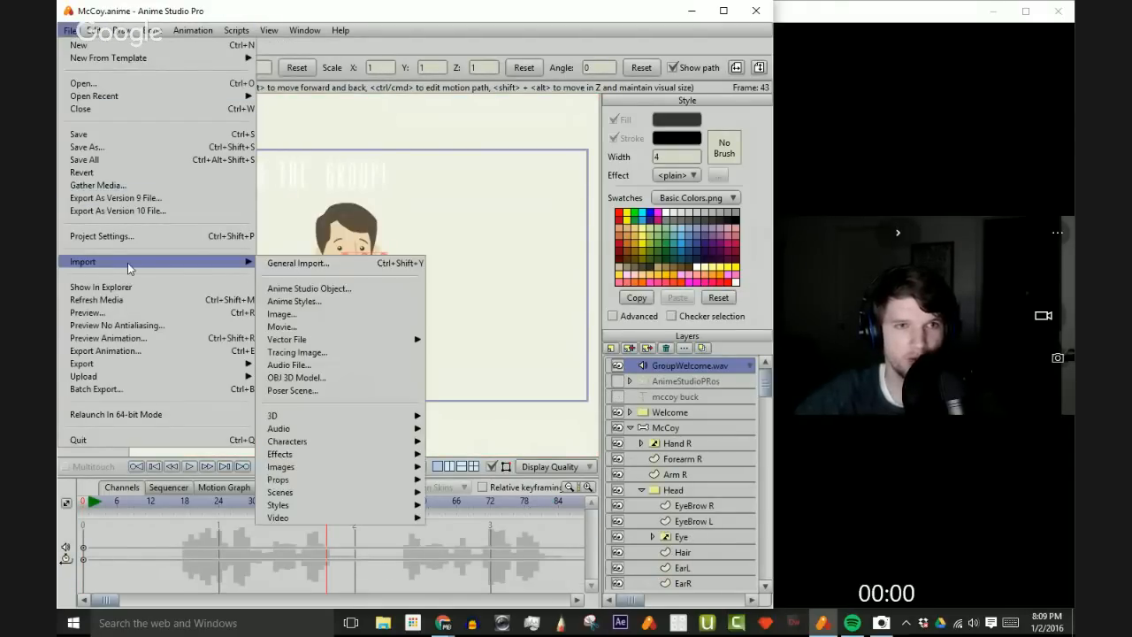
{"action": "mouse_move", "coordinate": [124, 97]}
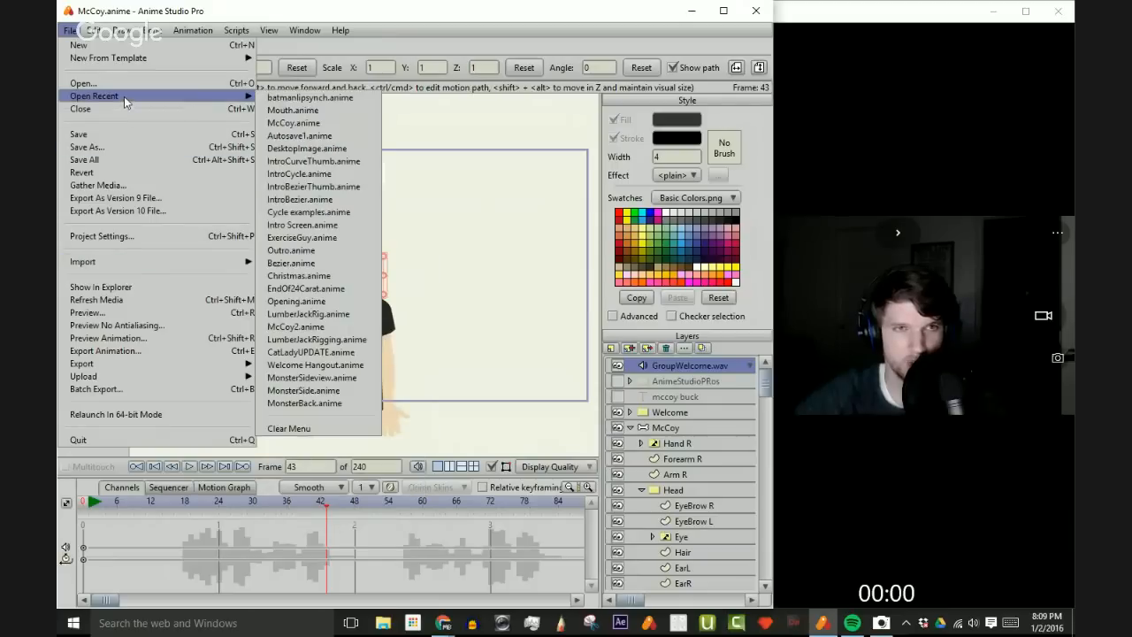
{"action": "left_click", "coordinate": [334, 341]}
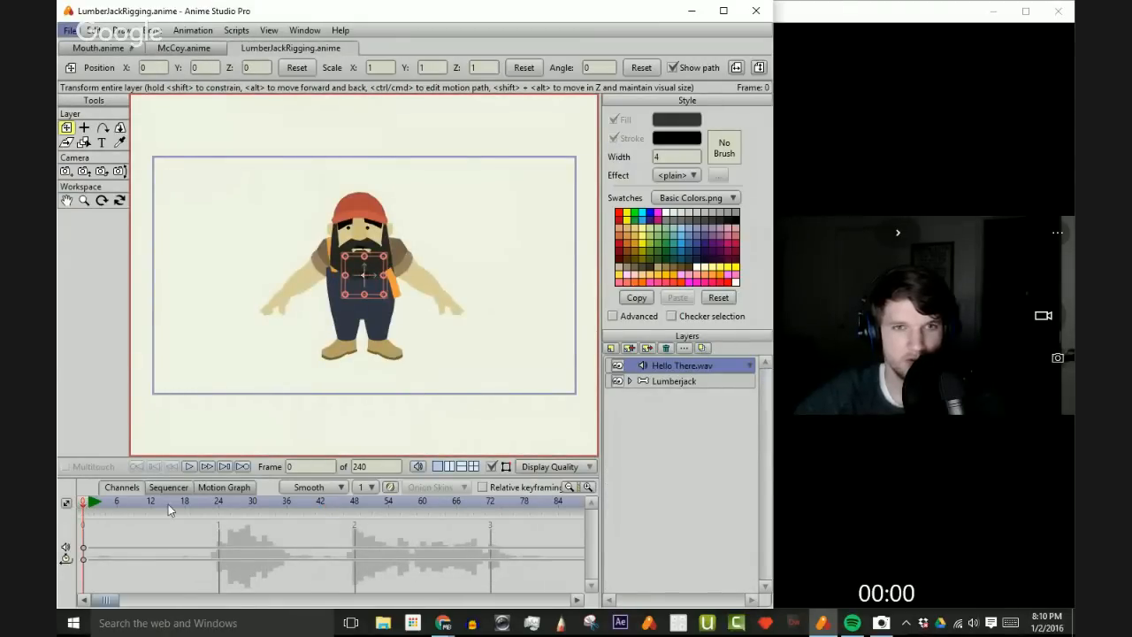
{"action": "left_click_drag", "start_coordinate": [157, 504], "coordinate": [83, 502]}
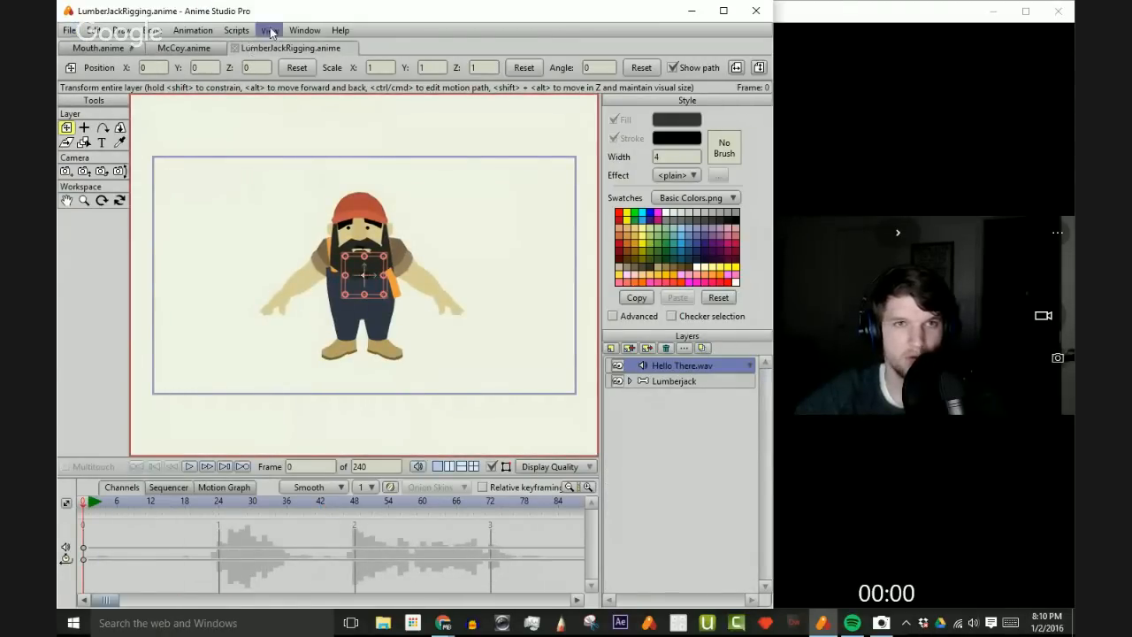
{"action": "left_click", "coordinate": [235, 47]}
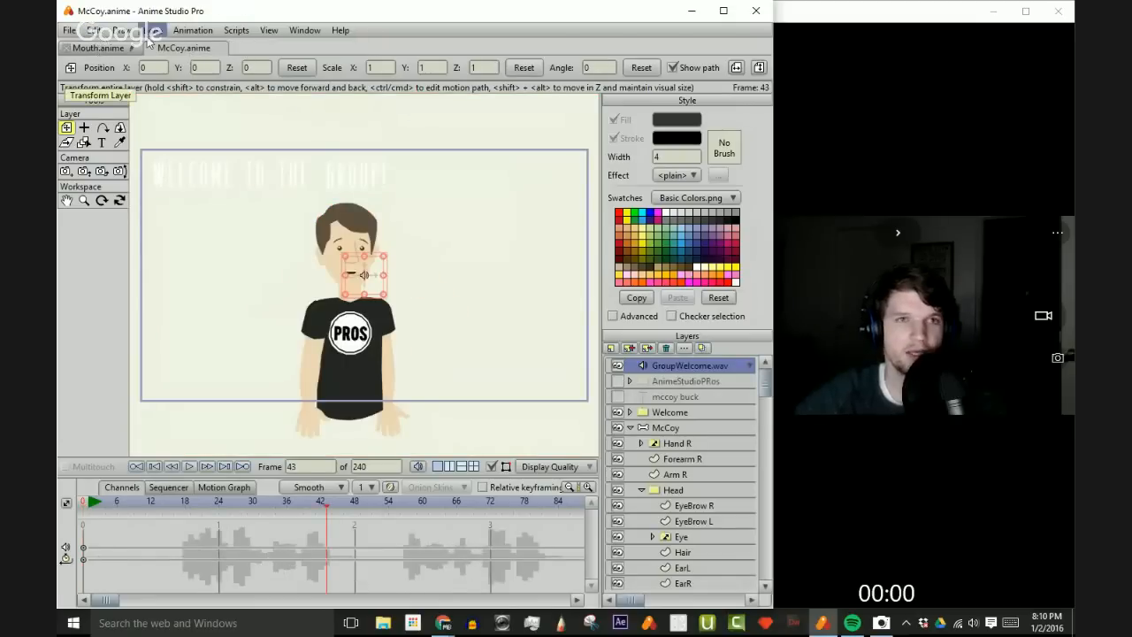
- Switch back to the Mouth.anime document with the mouth rig
{"action": "left_click", "coordinate": [96, 49]}
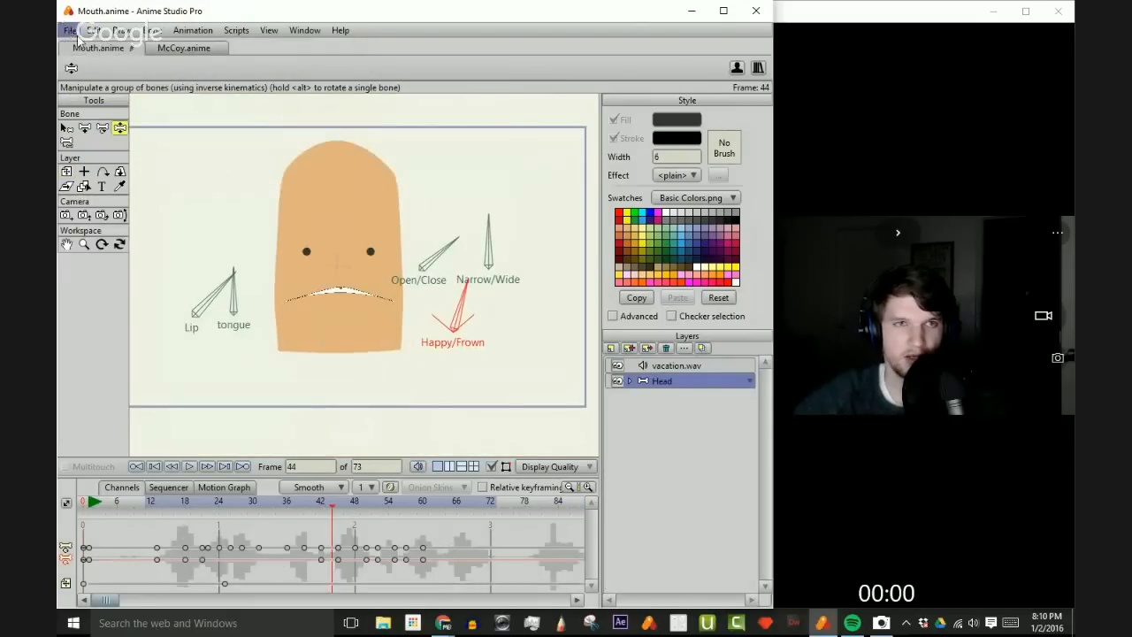
{"action": "right_click", "coordinate": [100, 50]}
{"action": "left_click", "coordinate": [355, 73]}
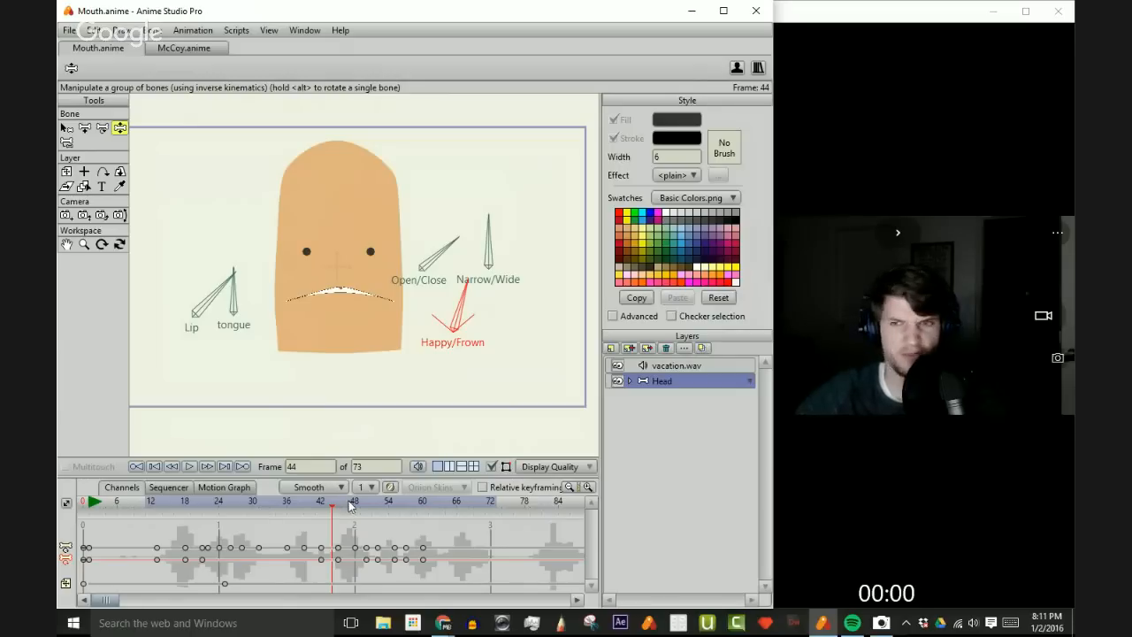
- At frame 48, rotate the Lip bone counterclockwise to vertical to part the lips and open the mouth
{"action": "left_click_drag", "start_coordinate": [352, 504], "coordinate": [337, 521]}
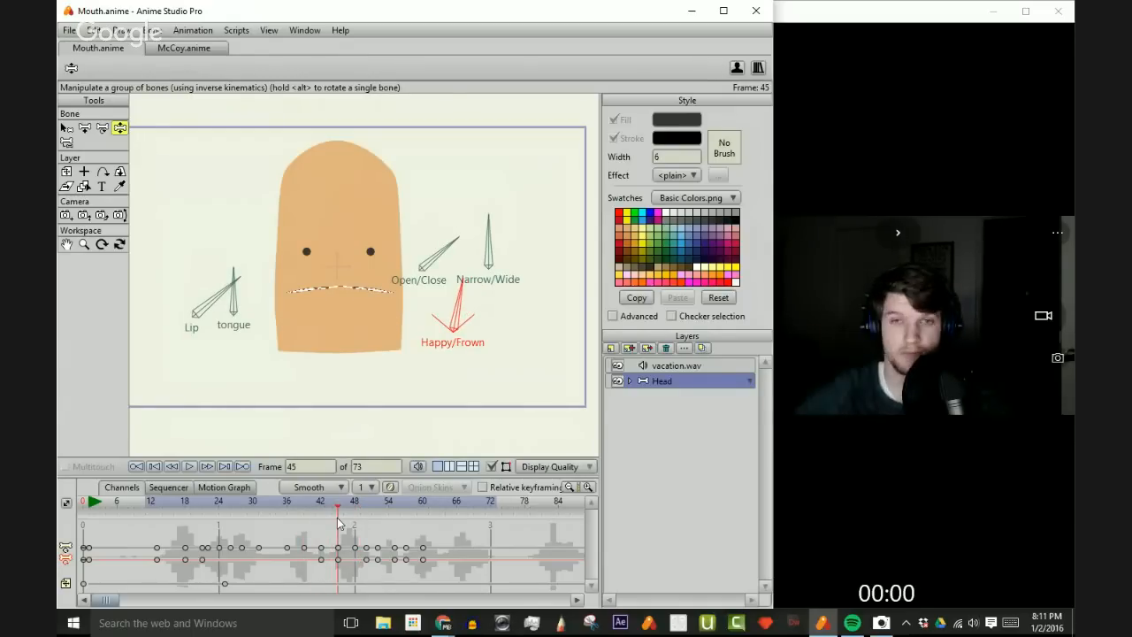
{"action": "key", "text": "Right"}
{"action": "key", "text": "Right"}
{"action": "key", "text": "Right"}
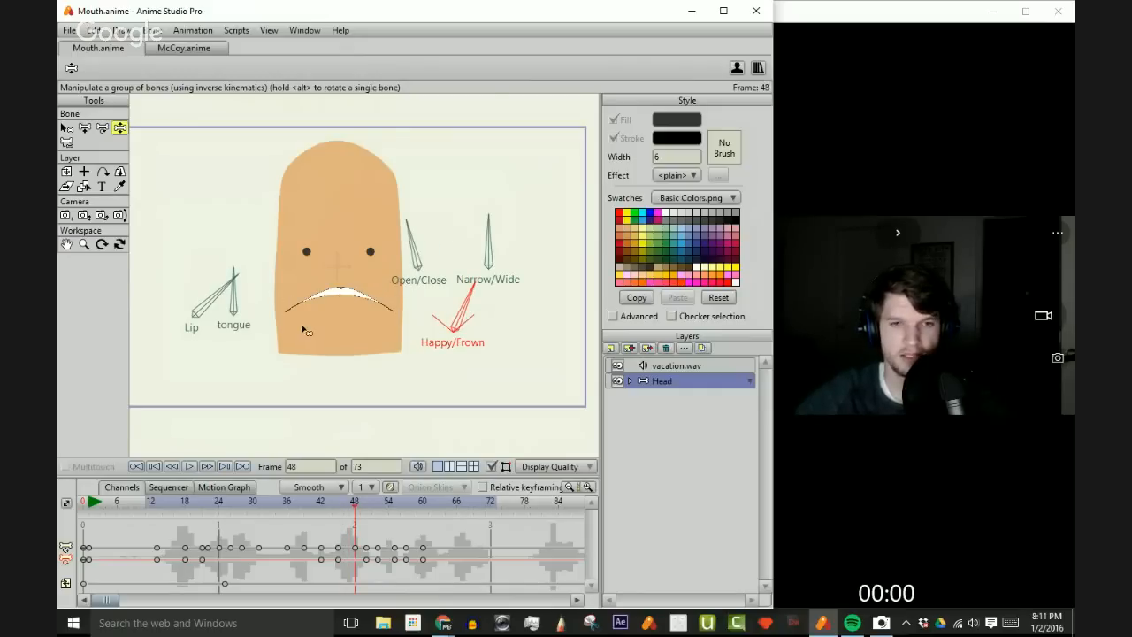
{"action": "left_click", "coordinate": [208, 305]}
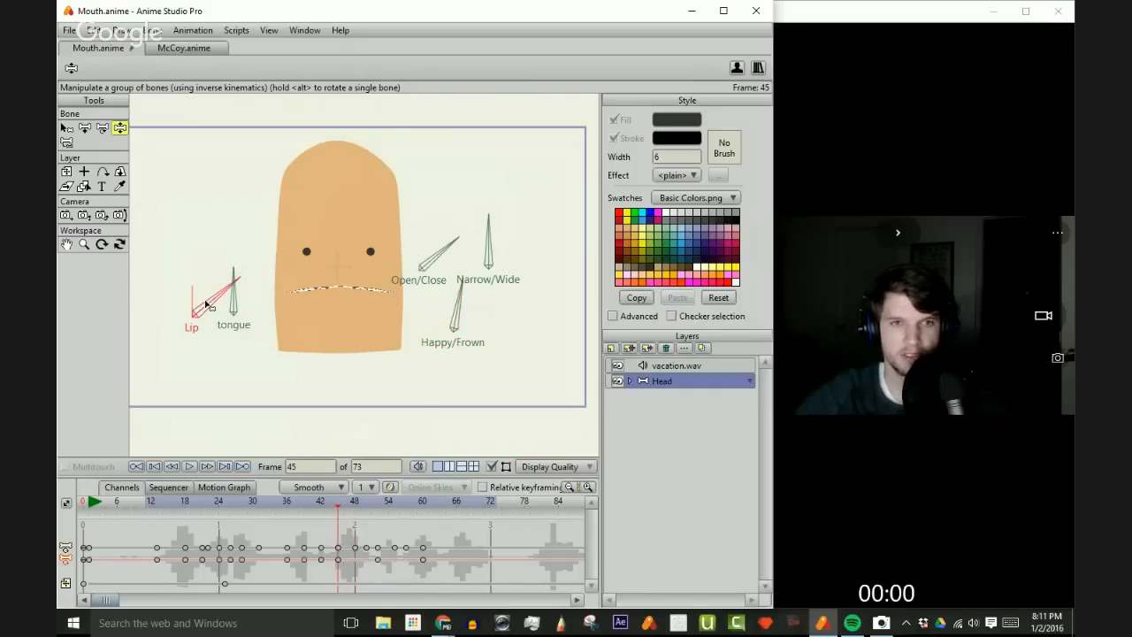
{"action": "key", "text": "Left"}
{"action": "key", "text": "Right"}
{"action": "left_click_drag", "start_coordinate": [213, 306], "coordinate": [181, 292]}
{"action": "key", "text": "Left"}
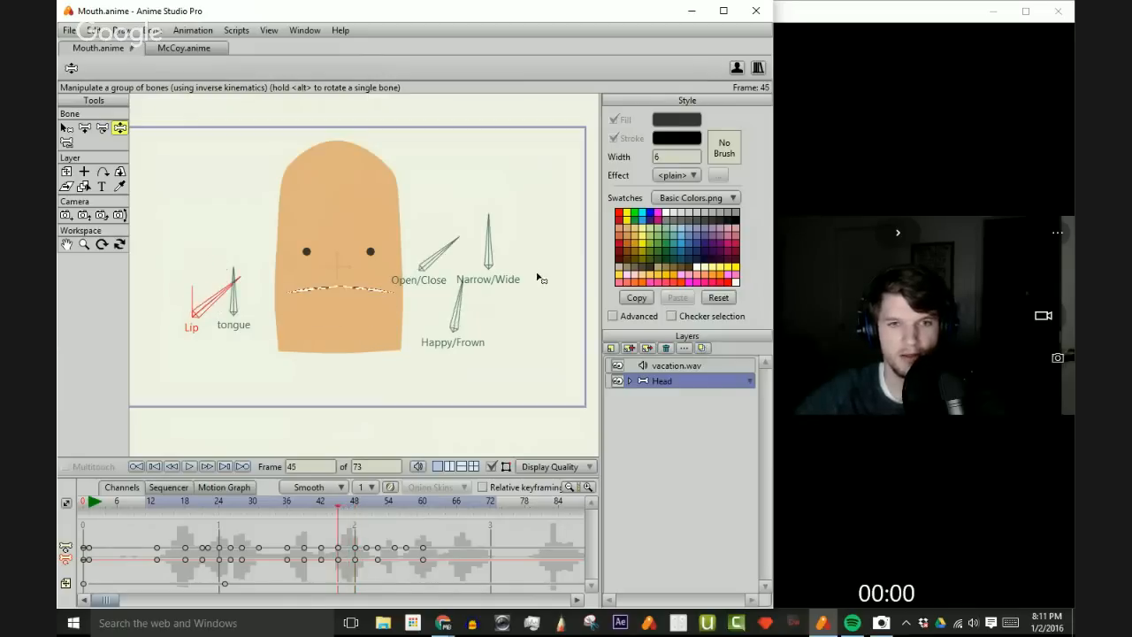
{"action": "key", "text": "Right"}
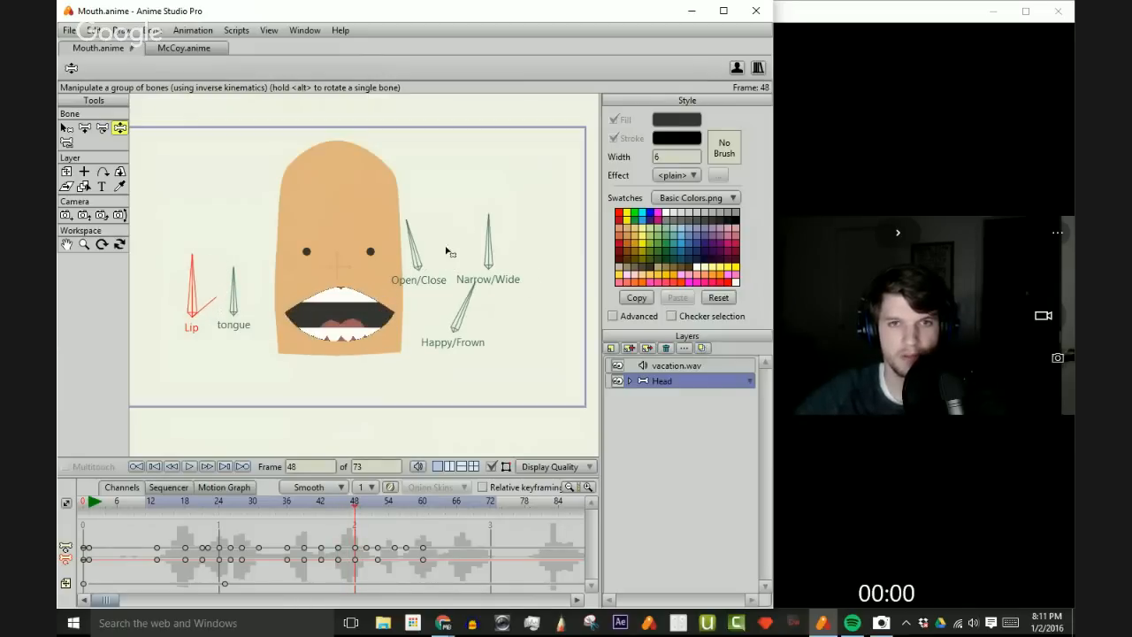
- At frame 48, rotate the Happy/Frown bone slightly clockwise to deepen the frown of the open mouth
{"action": "key", "text": "Left"}
{"action": "key", "text": "Left"}
{"action": "key", "text": "Left"}
{"action": "left_click", "coordinate": [460, 302]}
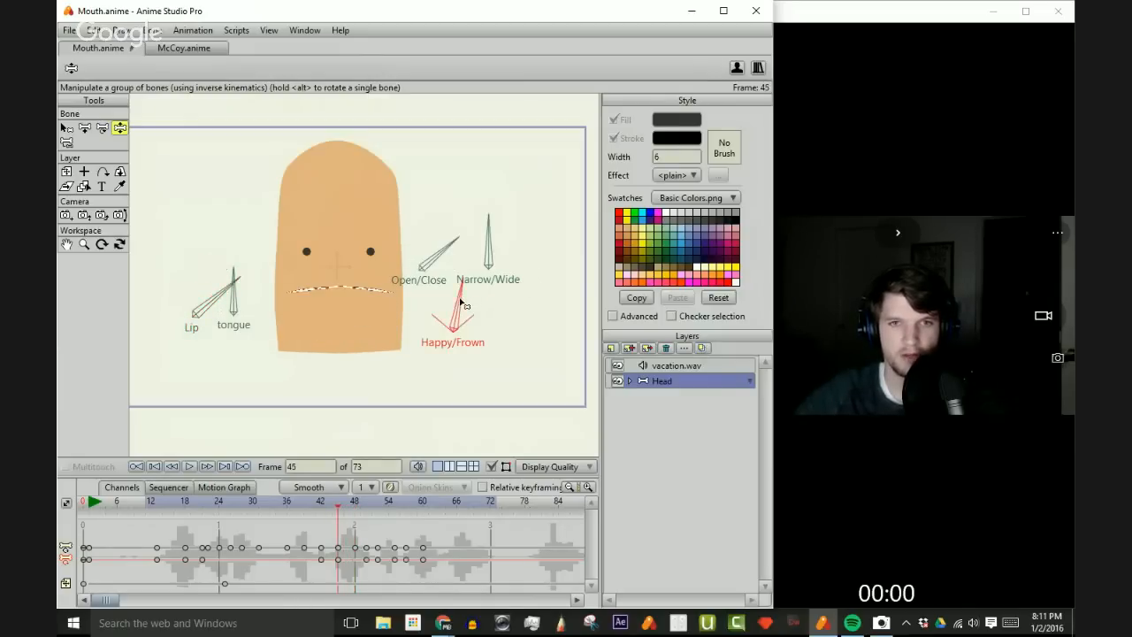
{"action": "key", "text": "Right"}
{"action": "key", "text": "Right"}
{"action": "key", "text": "Right"}
{"action": "left_click_drag", "start_coordinate": [461, 303], "coordinate": [469, 305]}
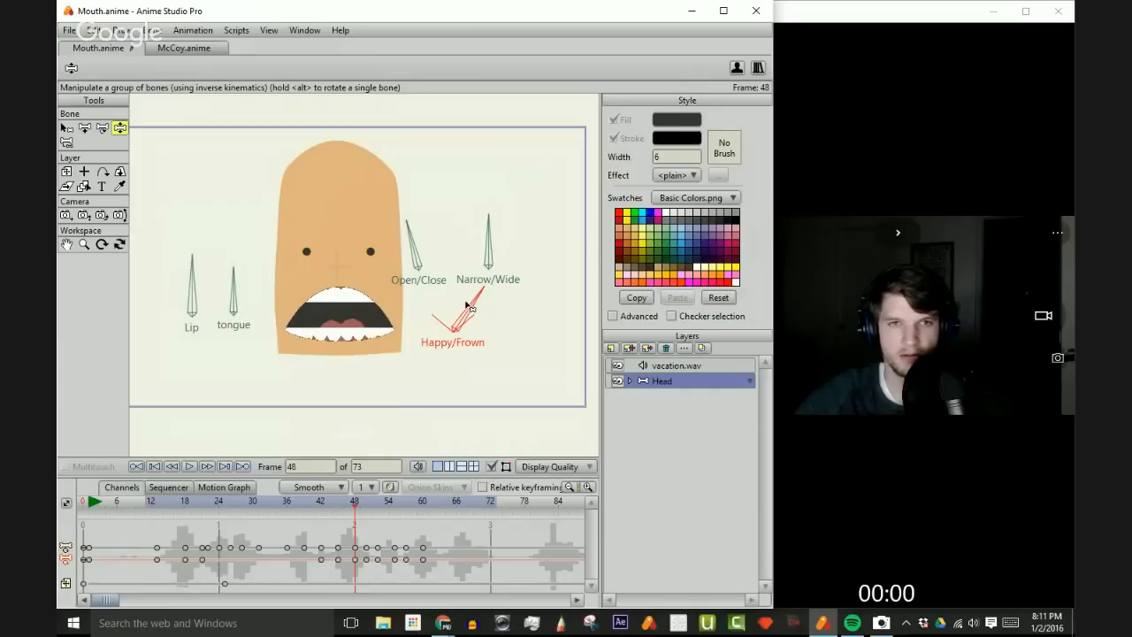
- Step through frames 43 to 50 to check how the mouth closes and reopens around frame 45
{"action": "key", "text": "Left"}
{"action": "key", "text": "Left"}
{"action": "key", "text": "Left"}
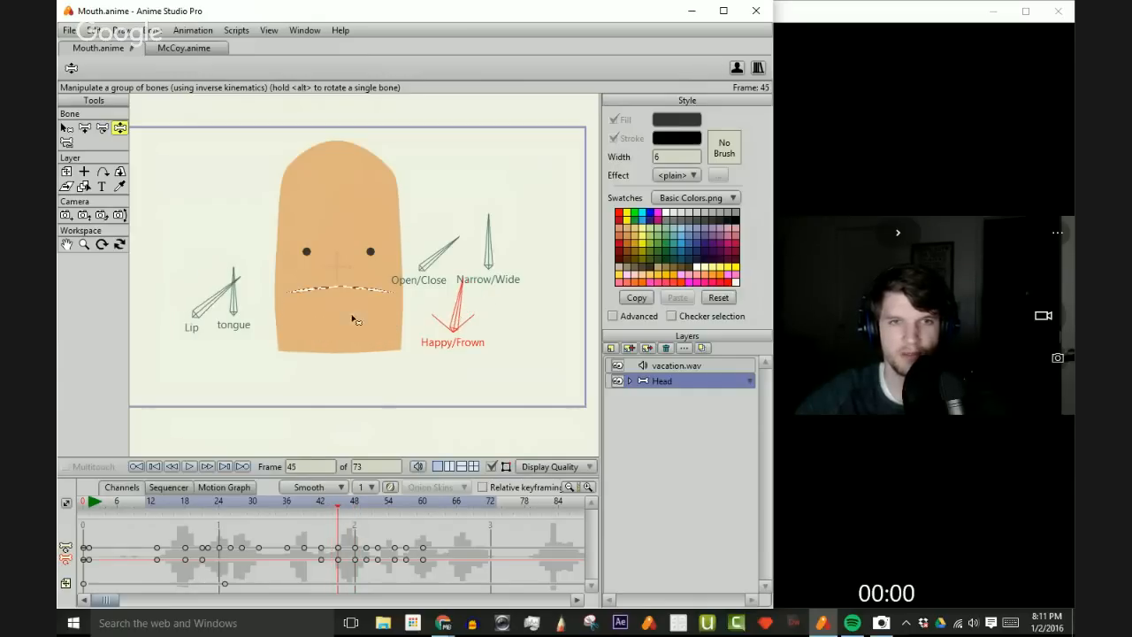
{"action": "key", "text": "Left"}
{"action": "key", "text": "Left"}
{"action": "key", "text": "Left"}
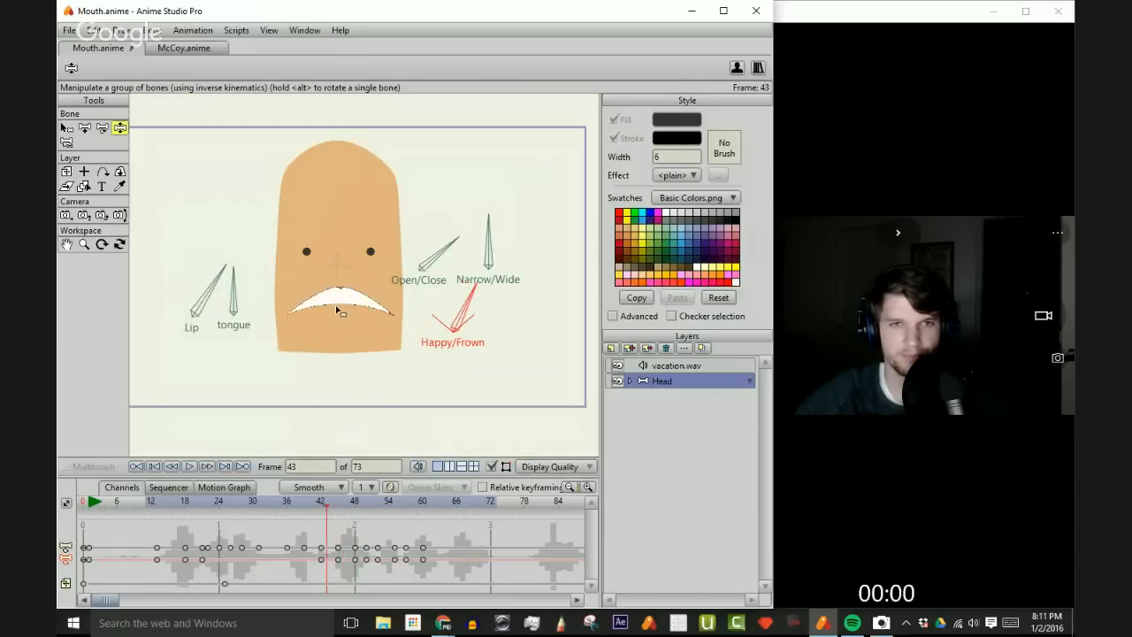
{"action": "key", "text": "Right"}
{"action": "key", "text": "Right"}
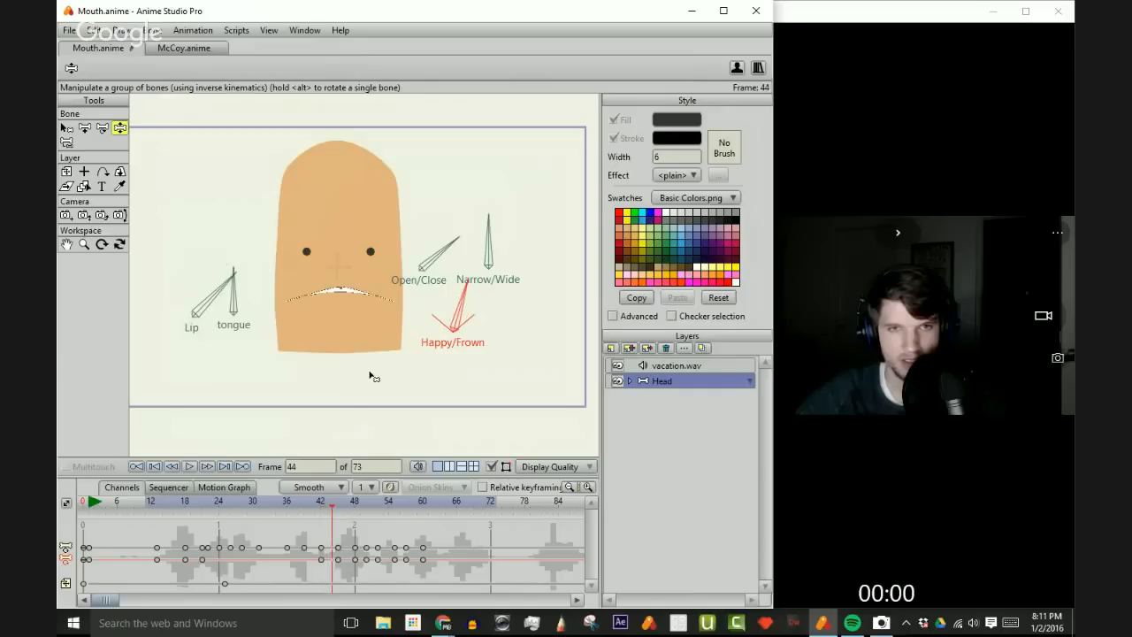
{"action": "key", "text": "Right"}
{"action": "key", "text": "Right"}
{"action": "key", "text": "Right"}
{"action": "key", "text": "Right"}
{"action": "key", "text": "Right"}
{"action": "key", "text": "Right"}
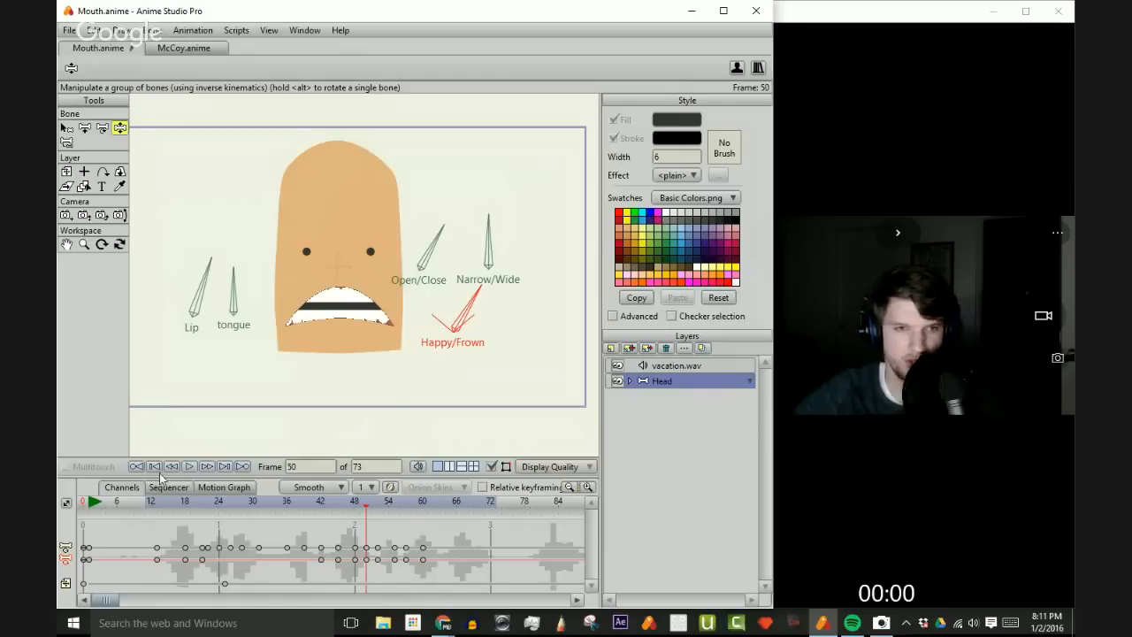
- Play the lip-sync animation, stop it, and scrub through frames 35 to 53 to check the mouth shapes against the audio
{"action": "left_click", "coordinate": [191, 467]}
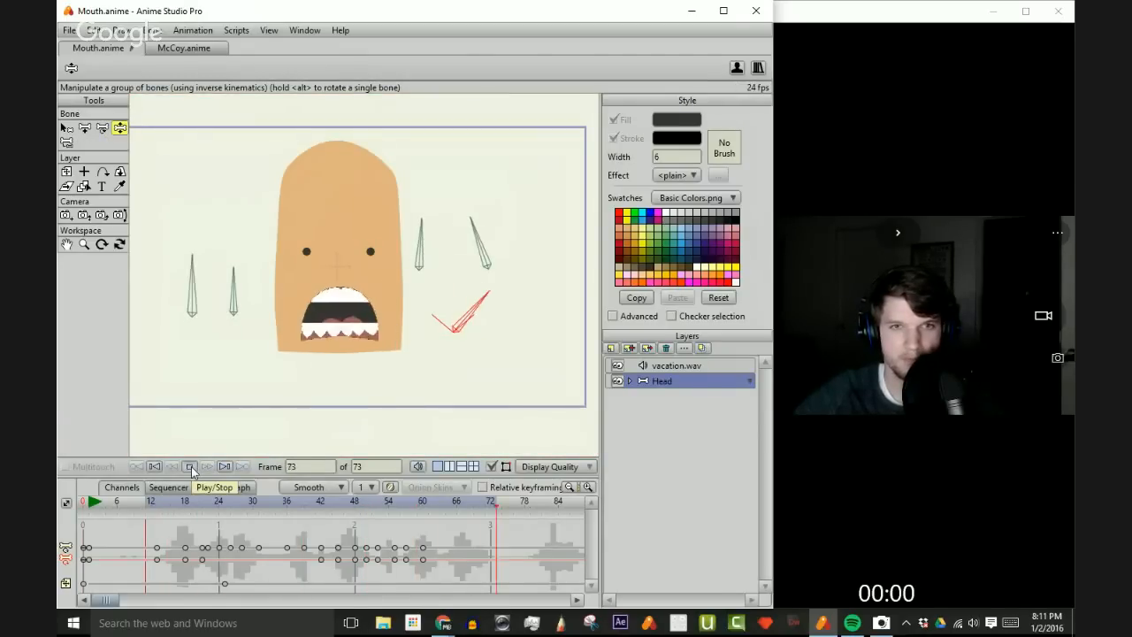
{"action": "left_click", "coordinate": [191, 468]}
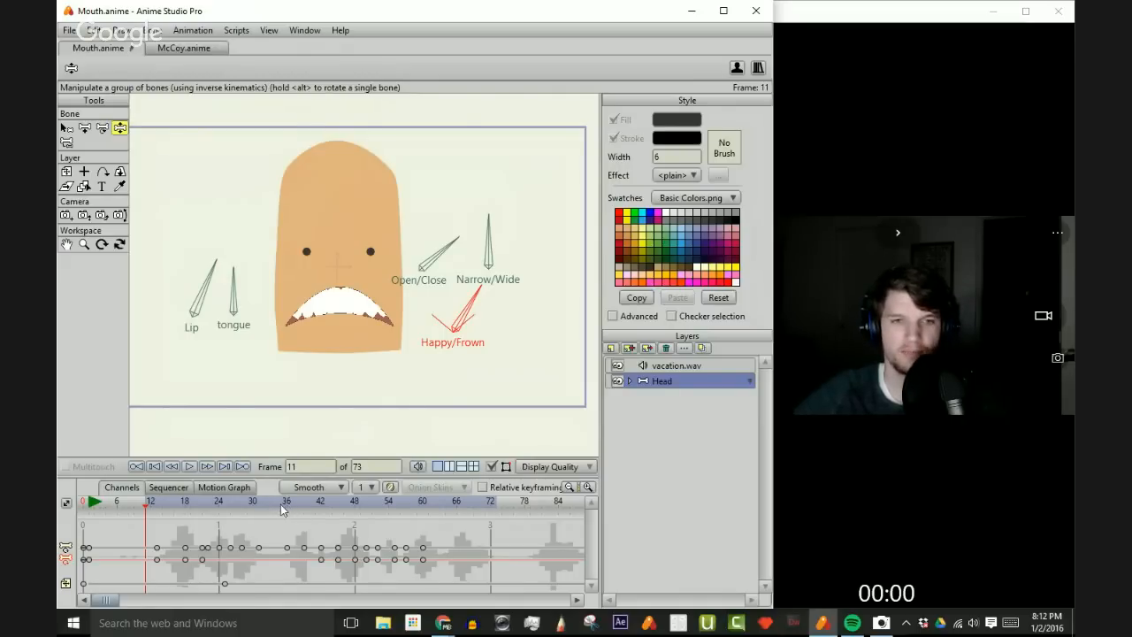
{"action": "left_click", "coordinate": [280, 504]}
{"action": "left_click_drag", "start_coordinate": [279, 502], "coordinate": [311, 503]}
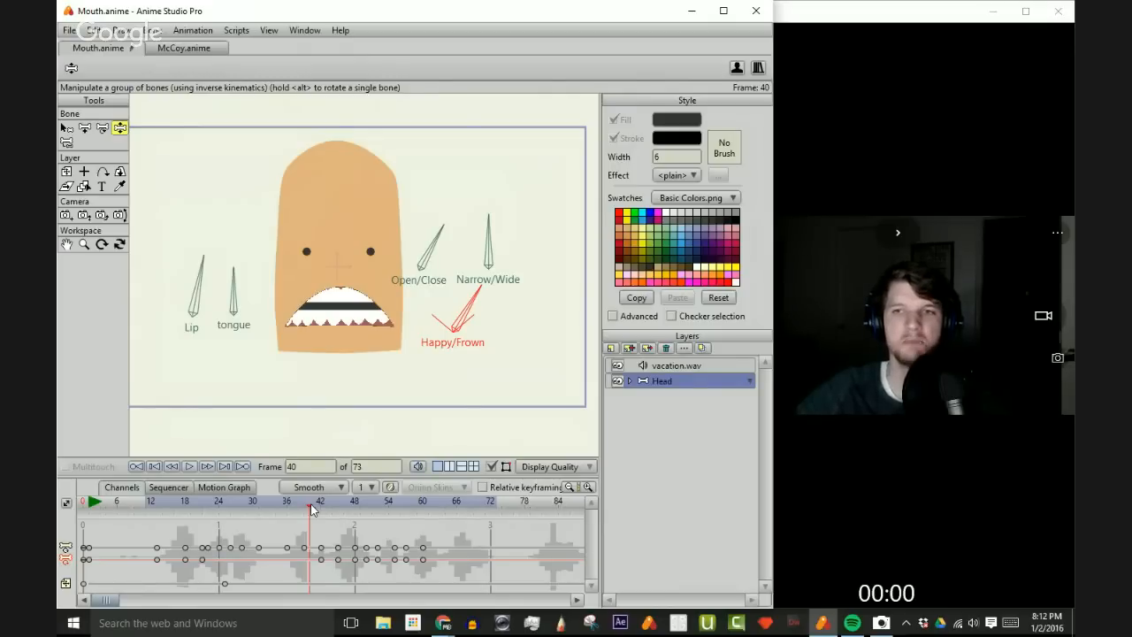
{"action": "left_click_drag", "start_coordinate": [310, 510], "coordinate": [375, 502]}
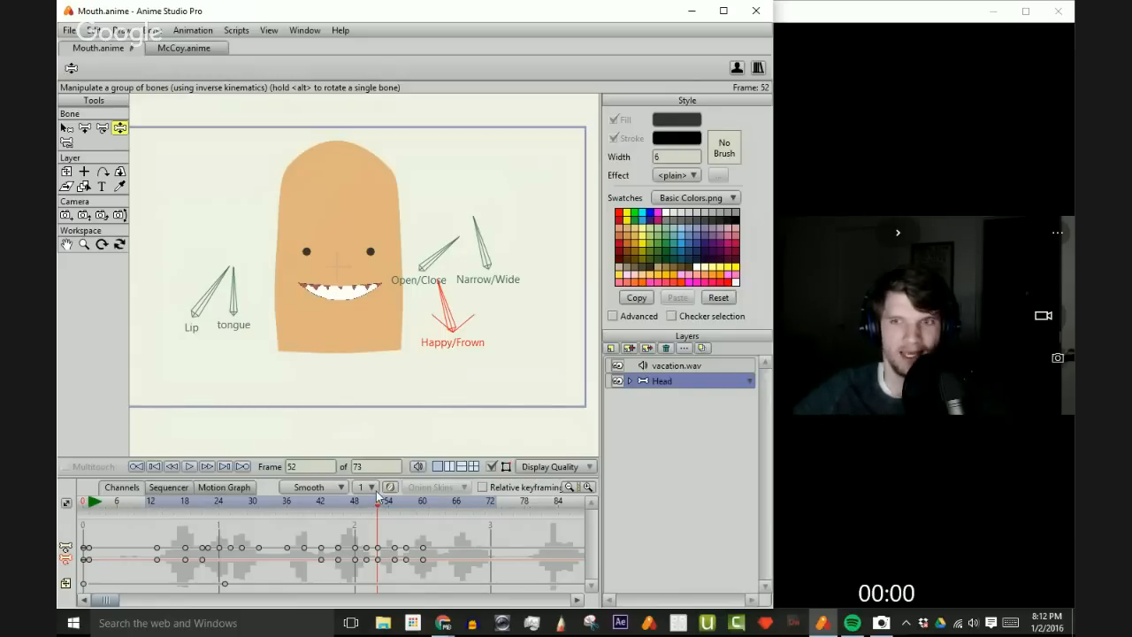
{"action": "mouse_move", "coordinate": [375, 509]}
{"action": "left_mouse_down"}
{"action": "mouse_move", "coordinate": [352, 510]}
{"action": "mouse_move", "coordinate": [383, 506]}
{"action": "left_mouse_up"}
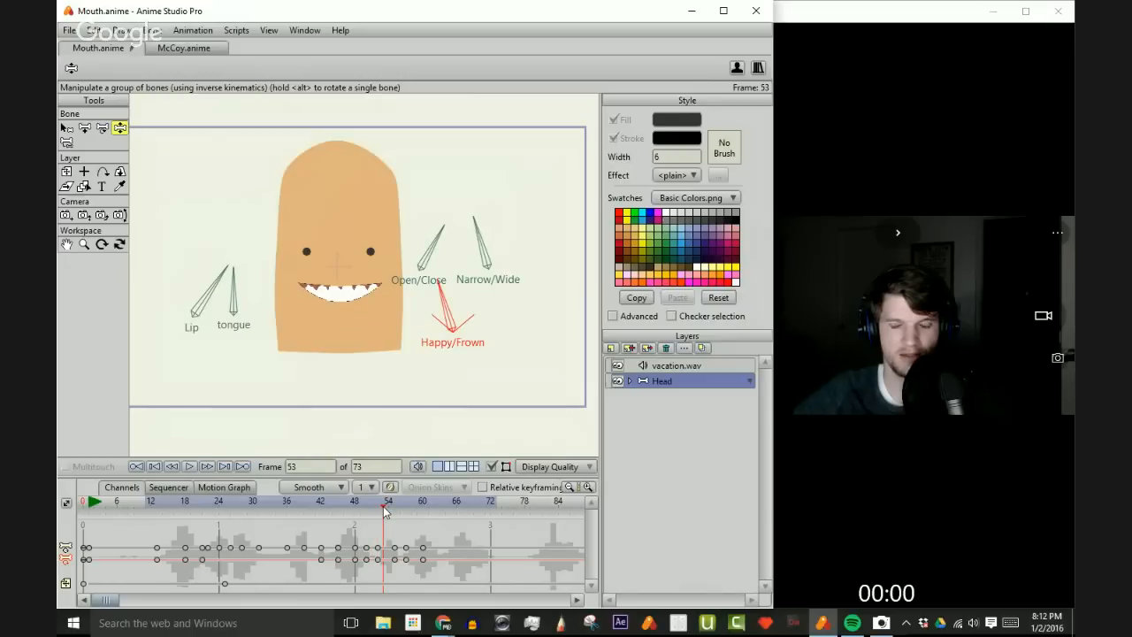
- Step frame by frame from frame 18 to 57 to review the mouth shapes against the audio
{"action": "left_click_drag", "start_coordinate": [383, 506], "coordinate": [187, 511]}
{"action": "key", "text": "Right"}
{"action": "key", "text": "Right"}
{"action": "key", "text": "Right"}
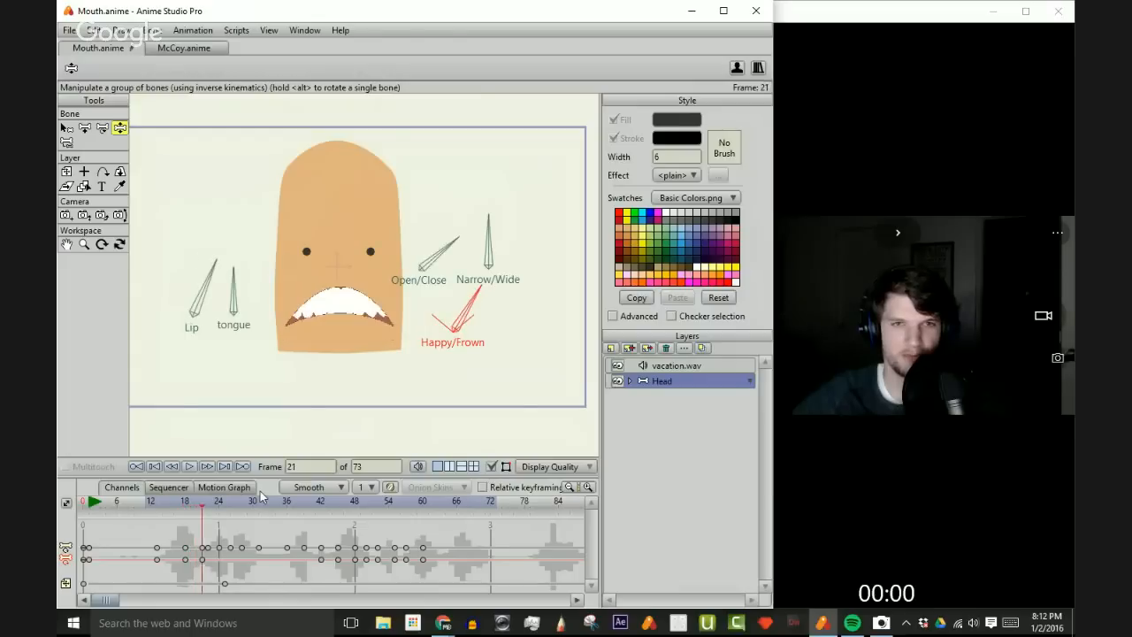
{"action": "key", "text": "Right"}
{"action": "key", "text": "Right"}
{"action": "key", "text": "Right"}
{"action": "key", "text": "Right"}
{"action": "key", "text": "Right"}
{"action": "key", "text": "Right"}
{"action": "key", "text": "Right"}
{"action": "key", "text": "Right"}
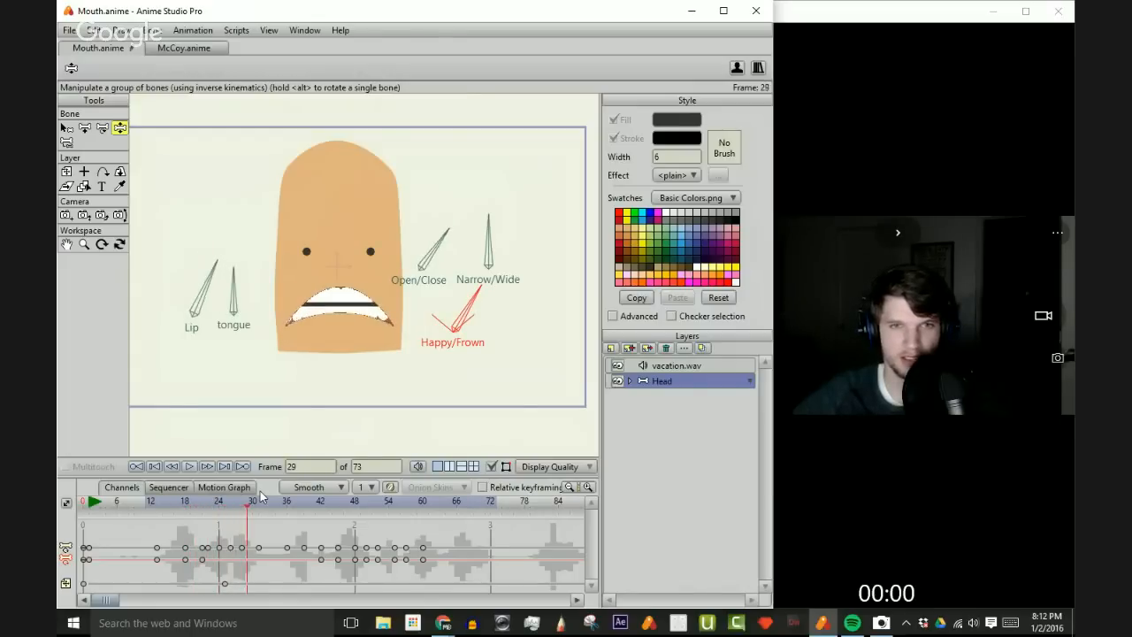
{"action": "key", "text": "Right"}
{"action": "key", "text": "Right"}
{"action": "key", "text": "Right"}
{"action": "key", "text": "Right"}
{"action": "key", "text": "Right"}
{"action": "key", "text": "Right"}
{"action": "key", "text": "Right"}
{"action": "key", "text": "Right"}
{"action": "key", "text": "Right"}
{"action": "key", "text": "Right"}
{"action": "key", "text": "Right"}
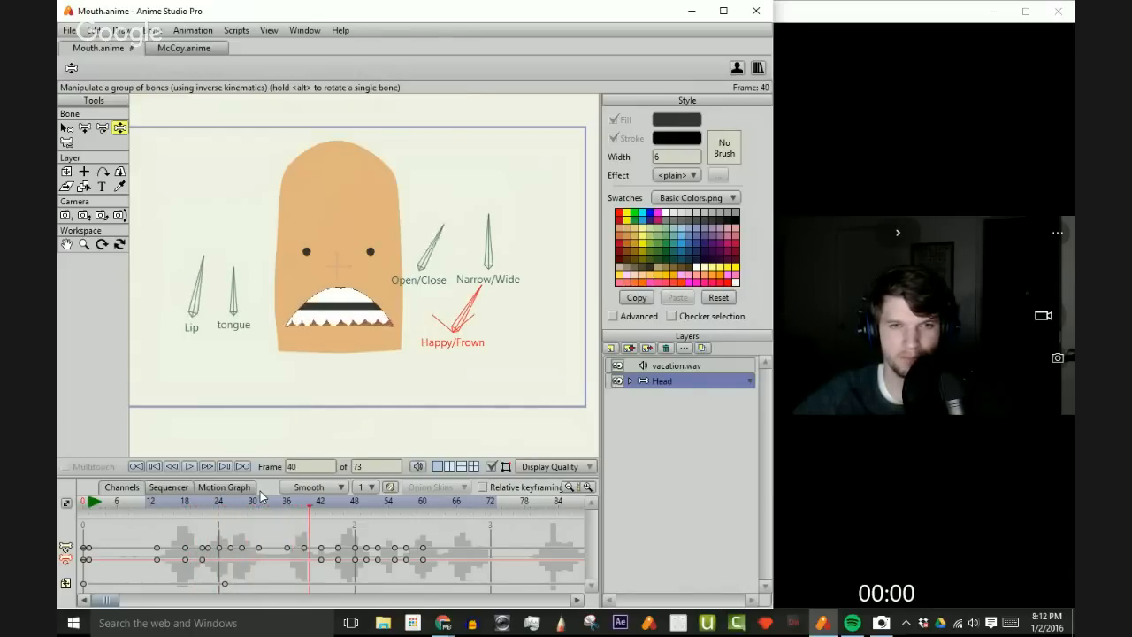
{"action": "key", "text": "Right"}
{"action": "key", "text": "Right"}
{"action": "key", "text": "Right"}
{"action": "key", "text": "Right"}
{"action": "key", "text": "Right"}
{"action": "key", "text": "Right"}
{"action": "key", "text": "Right"}
{"action": "key", "text": "Right"}
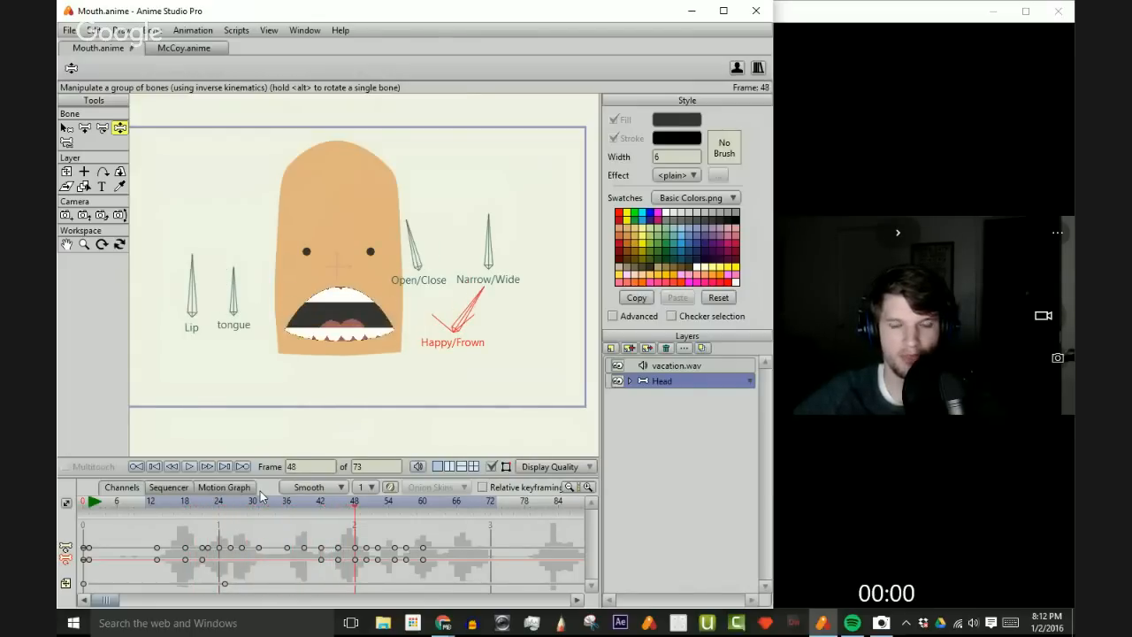
{"action": "key", "text": "Right"}
{"action": "key", "text": "Right"}
{"action": "key", "text": "Right"}
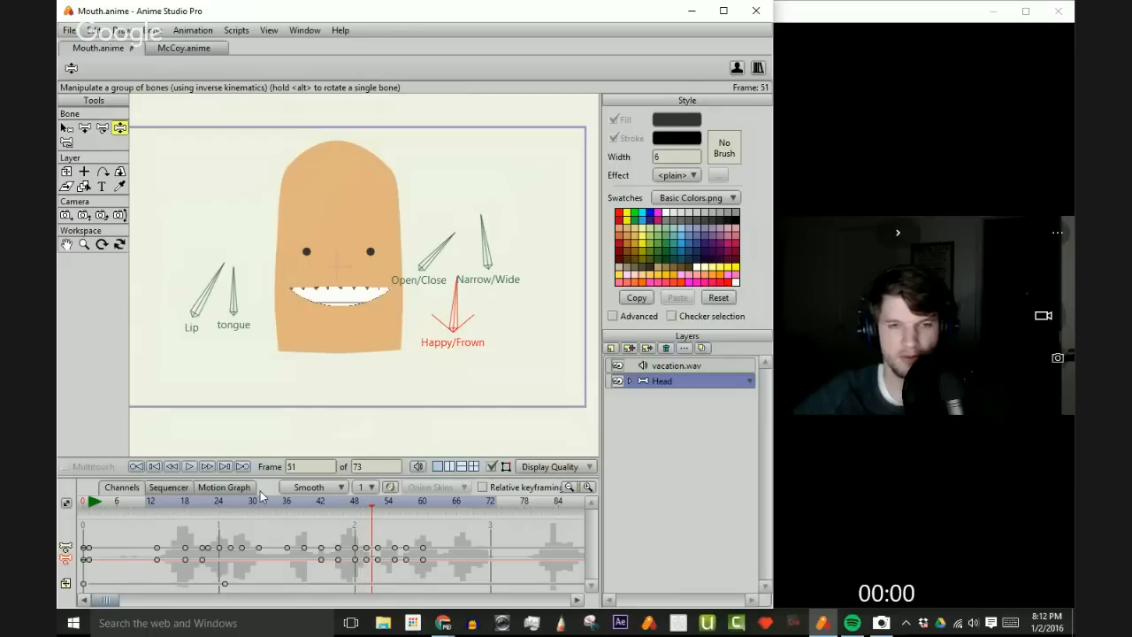
{"action": "key", "text": "Right"}
{"action": "key", "text": "Right"}
{"action": "key", "text": "Right"}
{"action": "key", "text": "Right"}
{"action": "key", "text": "Right"}
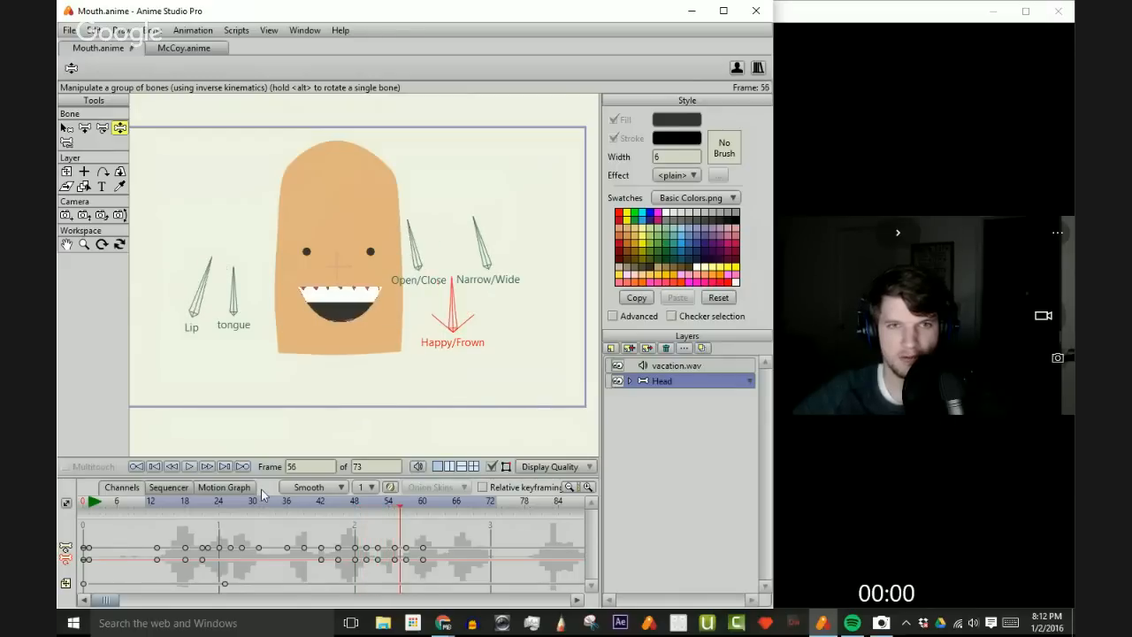
{"action": "key", "text": "Right"}
- At frame 57, rotate the Happy/Frown bone counterclockwise just past vertical to turn the open mouth into a smile
{"action": "key", "text": "Left"}
{"action": "key", "text": "Left"}
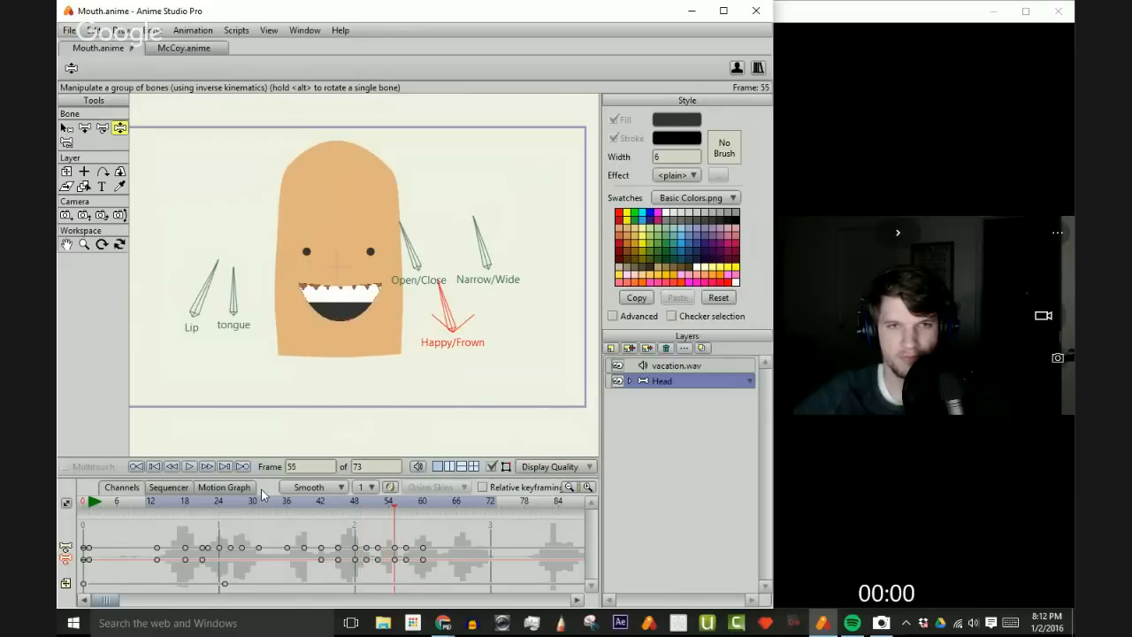
{"action": "key", "text": "Left"}
{"action": "key", "text": "Left"}
{"action": "key", "text": "Right"}
{"action": "key", "text": "Right"}
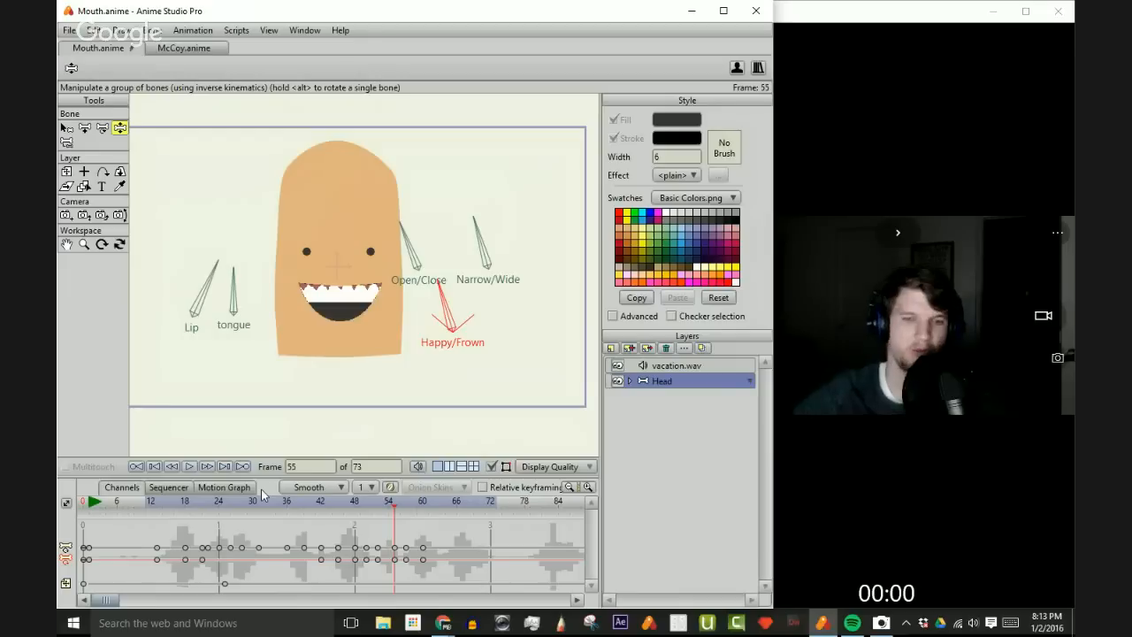
{"action": "key", "text": "Right"}
{"action": "key", "text": "Right"}
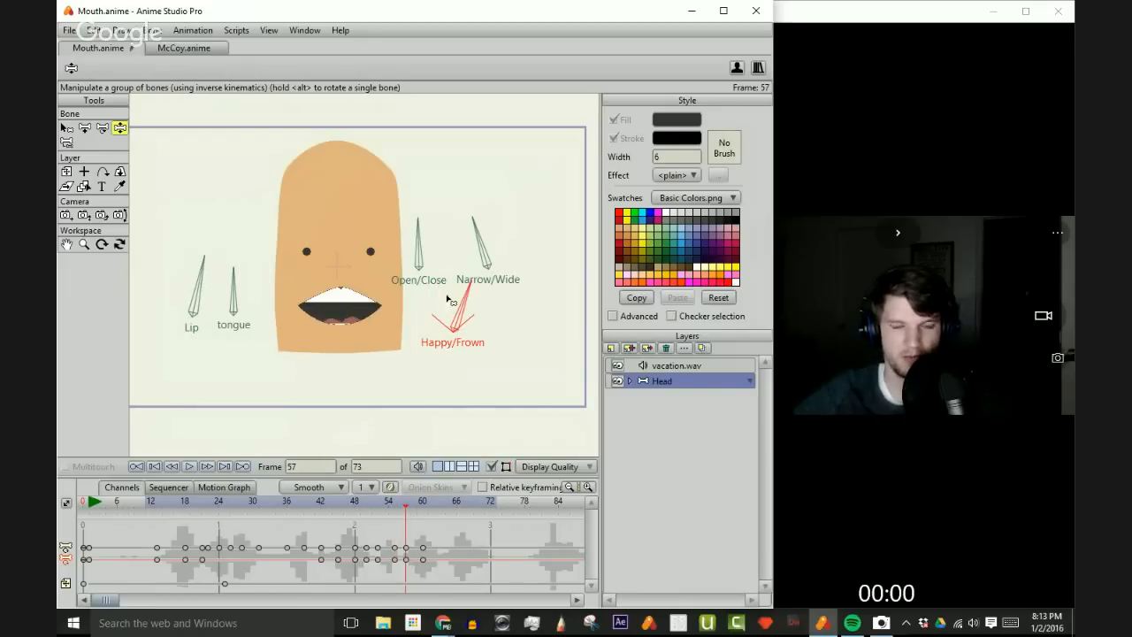
{"action": "mouse_move", "coordinate": [464, 293]}
{"action": "left_mouse_down"}
{"action": "mouse_move", "coordinate": [472, 301]}
{"action": "mouse_move", "coordinate": [444, 290]}
{"action": "left_mouse_up"}
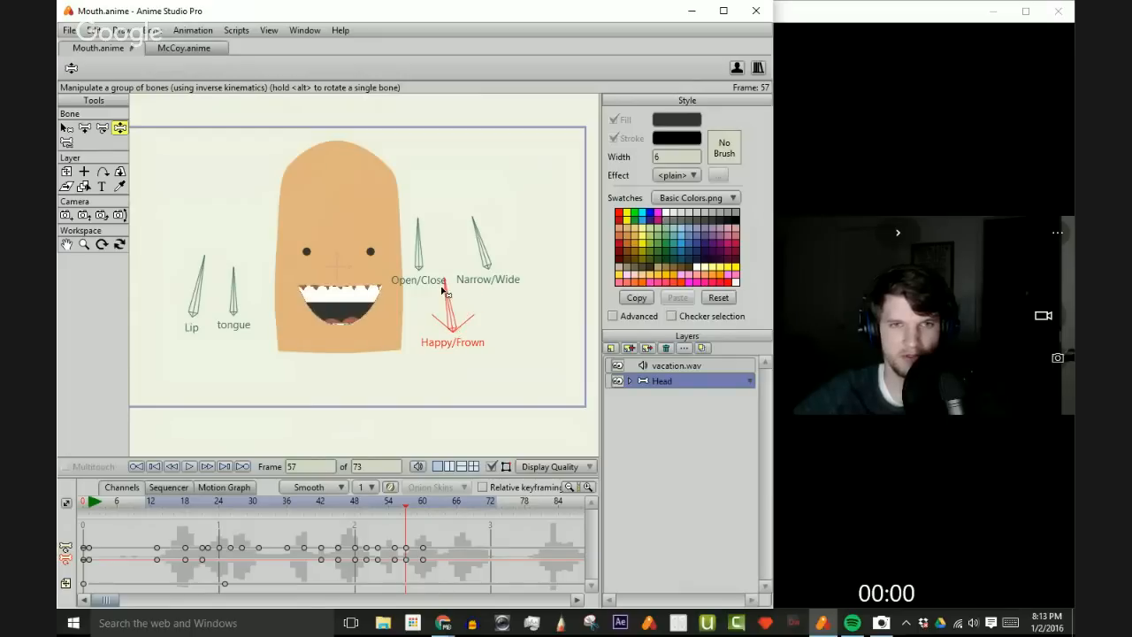
- Step back and forth between frames 53 and 58 to check the adjusted smile
{"action": "key", "text": "Left"}
{"action": "key", "text": "Left"}
{"action": "key", "text": "Left"}
{"action": "key", "text": "Left"}
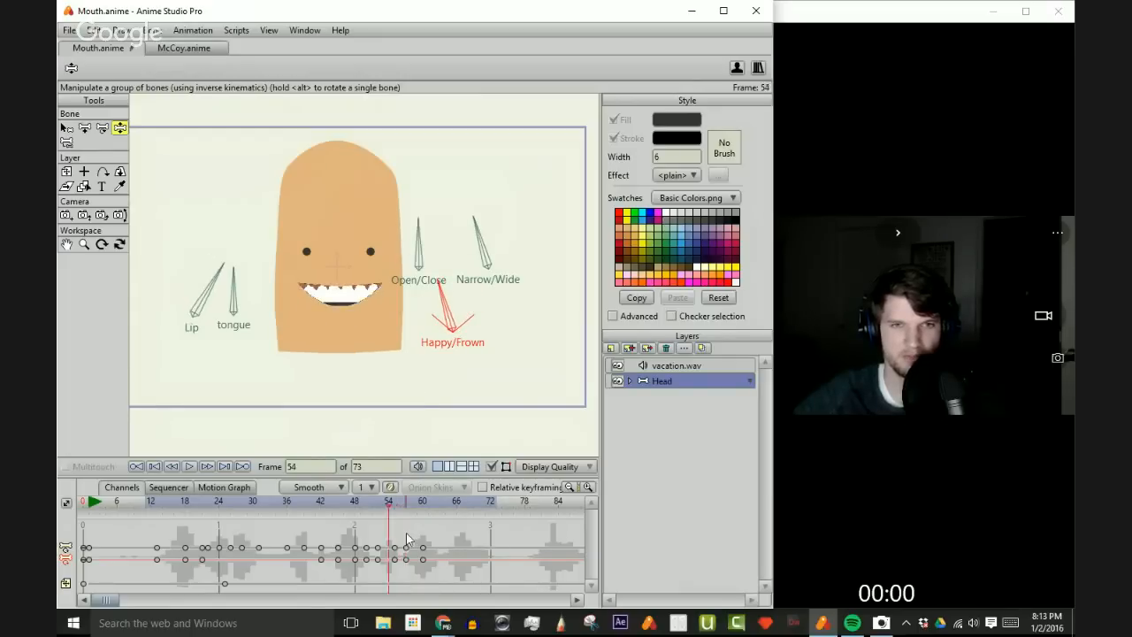
{"action": "key", "text": "Right"}
{"action": "key", "text": "Right"}
{"action": "key", "text": "Right"}
{"action": "key", "text": "Right"}
{"action": "key", "text": "Right"}
{"action": "key", "text": "Left"}
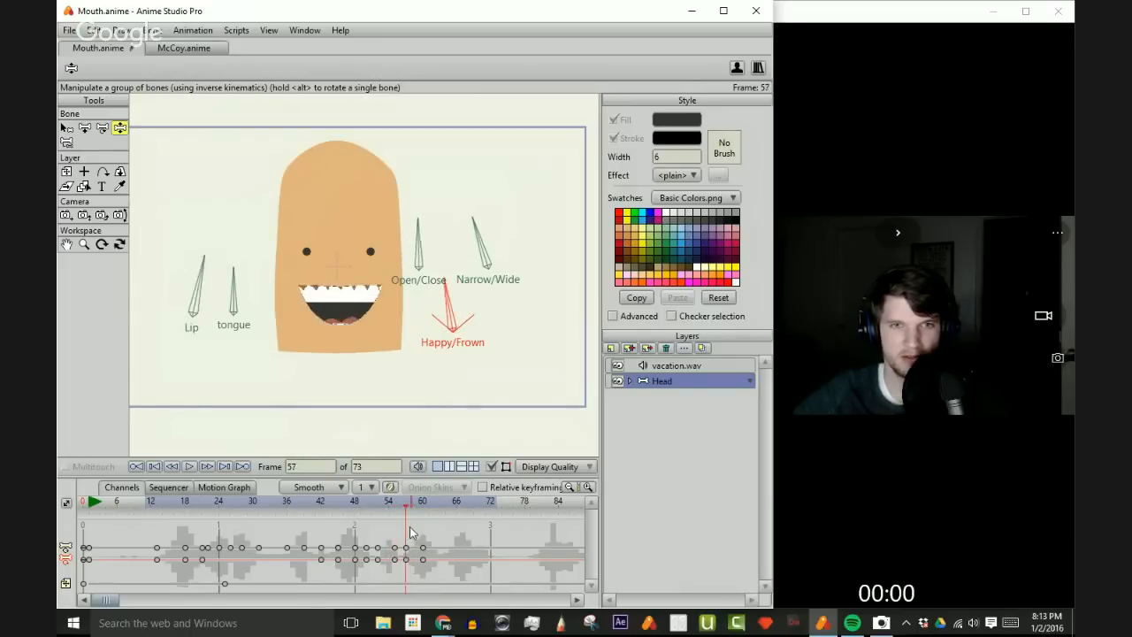
{"action": "key", "text": "Right"}
- Try deleting both bone-channel keyframes at frame 60, check the preceding frames, and undo the deletion
{"action": "left_click_drag", "start_coordinate": [417, 540], "coordinate": [429, 575]}
{"action": "key", "text": "Delete"}
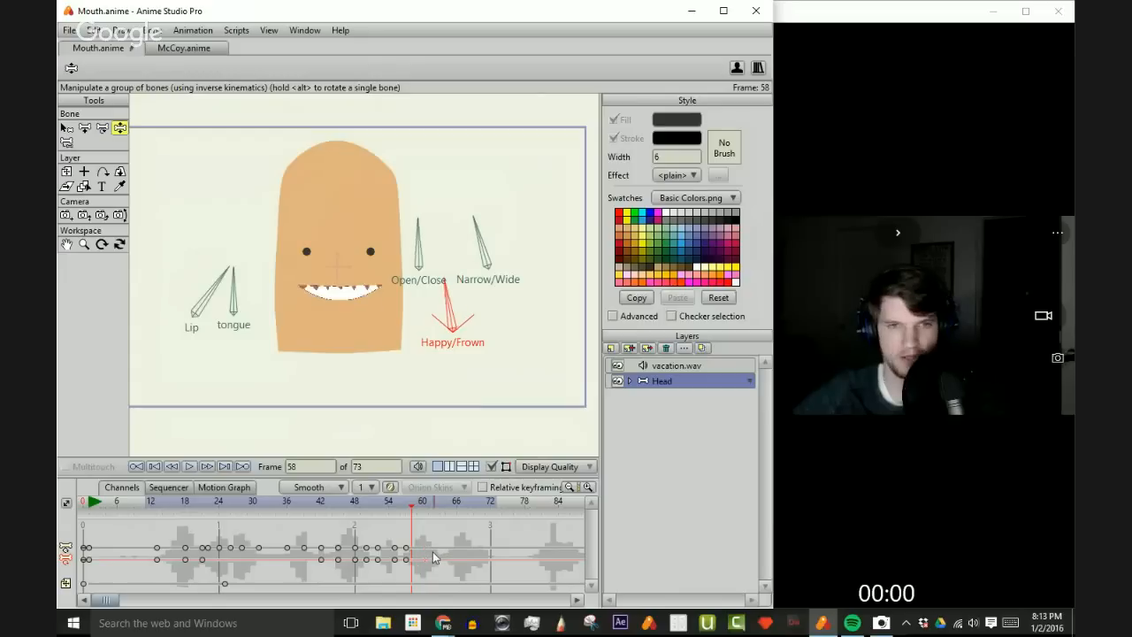
{"action": "key", "text": "Left"}
{"action": "key", "text": "Left"}
{"action": "key", "text": "Left"}
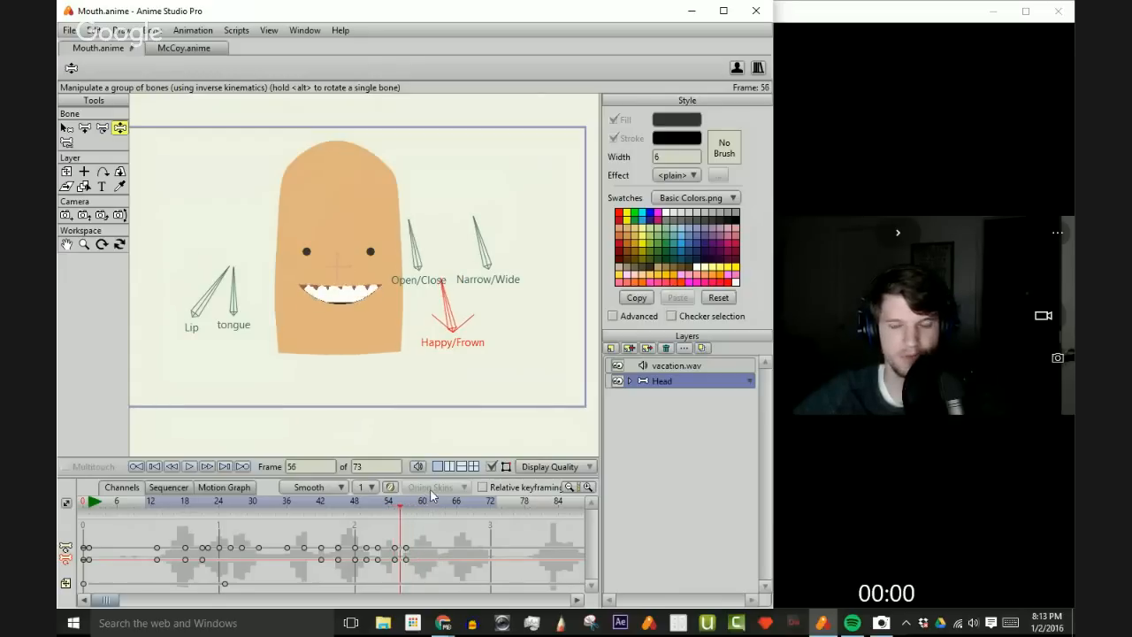
{"action": "key", "text": "Left"}
{"action": "key", "text": "ctrl+z"}
- Delete only the Happy/Frown bone's keyframe at frame 60, and step back to frame 54 to check the smile
{"action": "key", "text": "Right"}
{"action": "key", "text": "Right"}
{"action": "key", "text": "Right"}
{"action": "key", "text": "Right"}
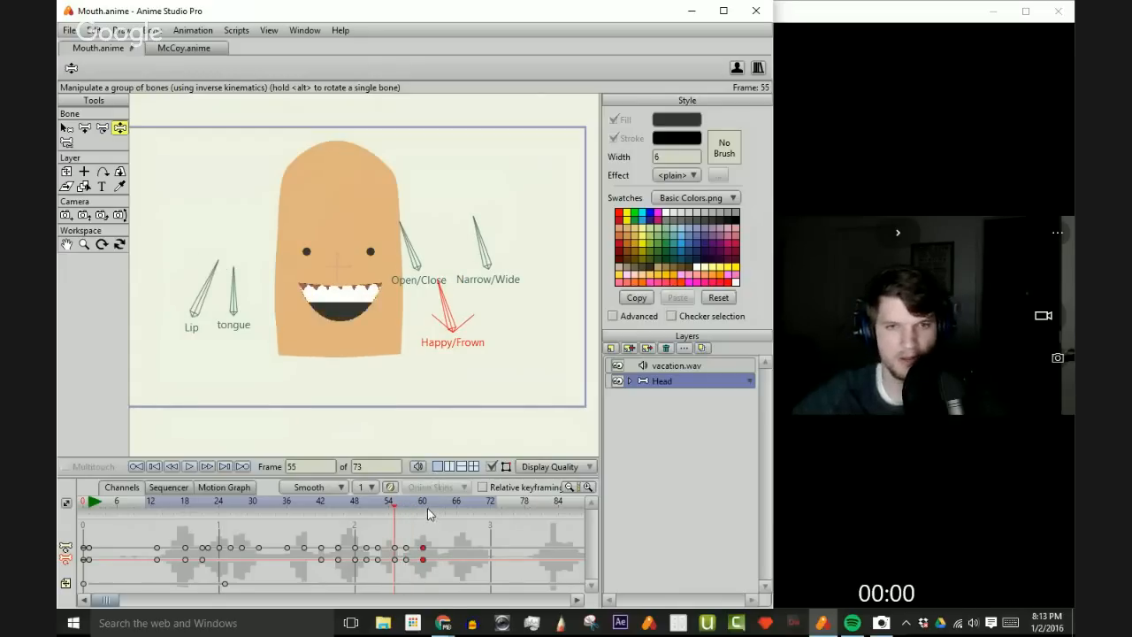
{"action": "key", "text": "Right"}
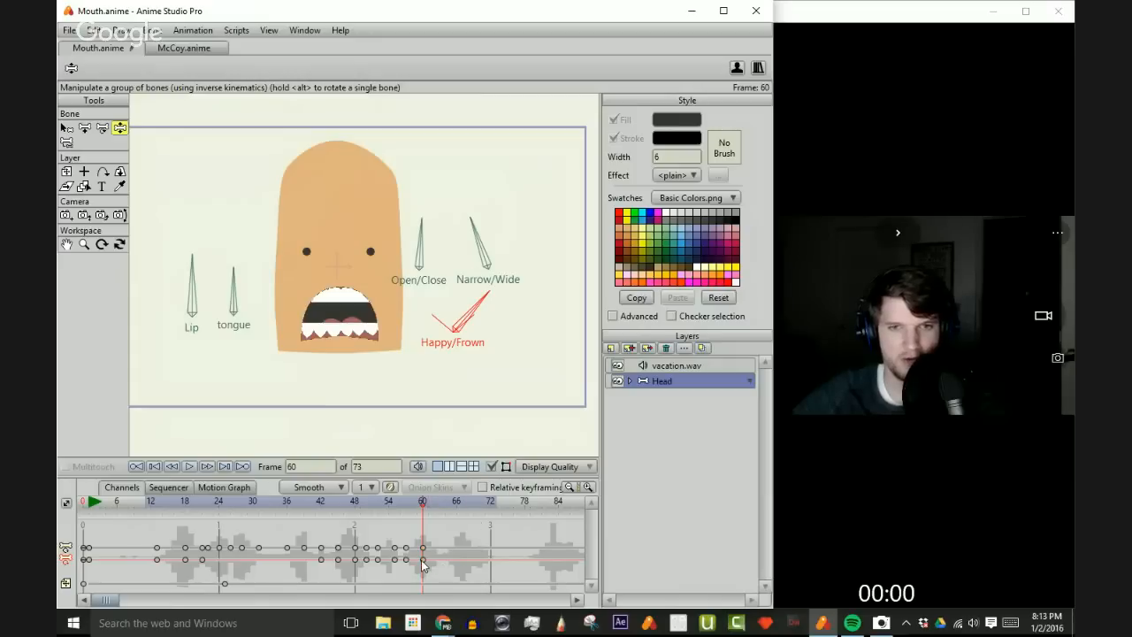
{"action": "key", "text": "Left"}
{"action": "key", "text": "Left"}
{"action": "key", "text": "Left"}
{"action": "key", "text": "Left"}
{"action": "key", "text": "Left"}
{"action": "key", "text": "Left"}
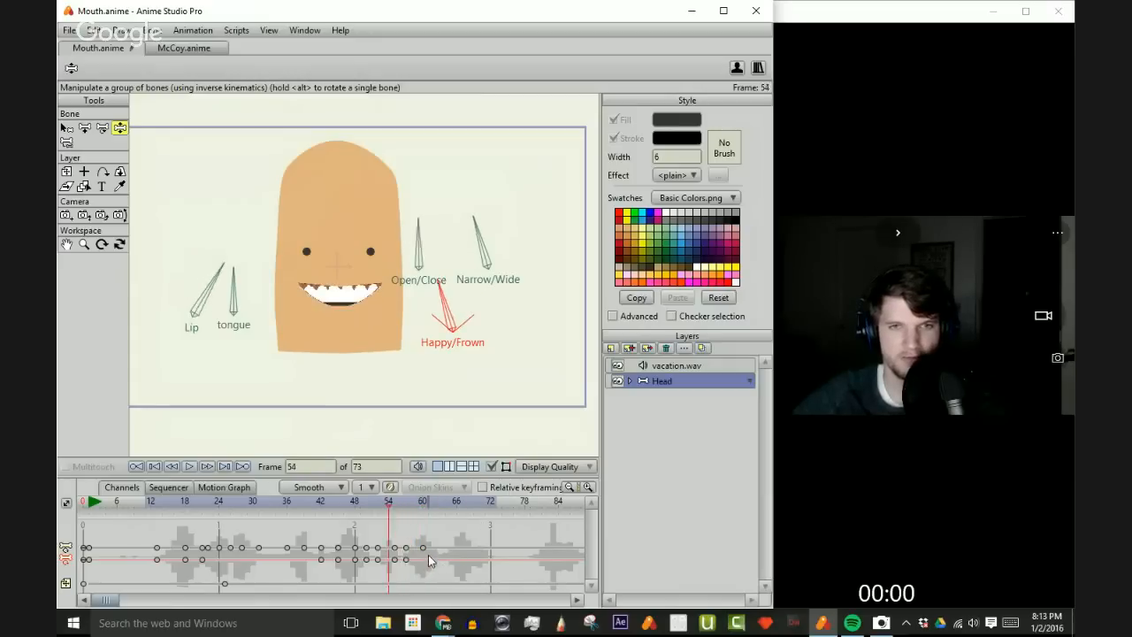
- Step back and forth between frames 51 and 56 to check the mouth's transition into the smile
{"action": "key", "text": "Left"}
{"action": "key", "text": "Left"}
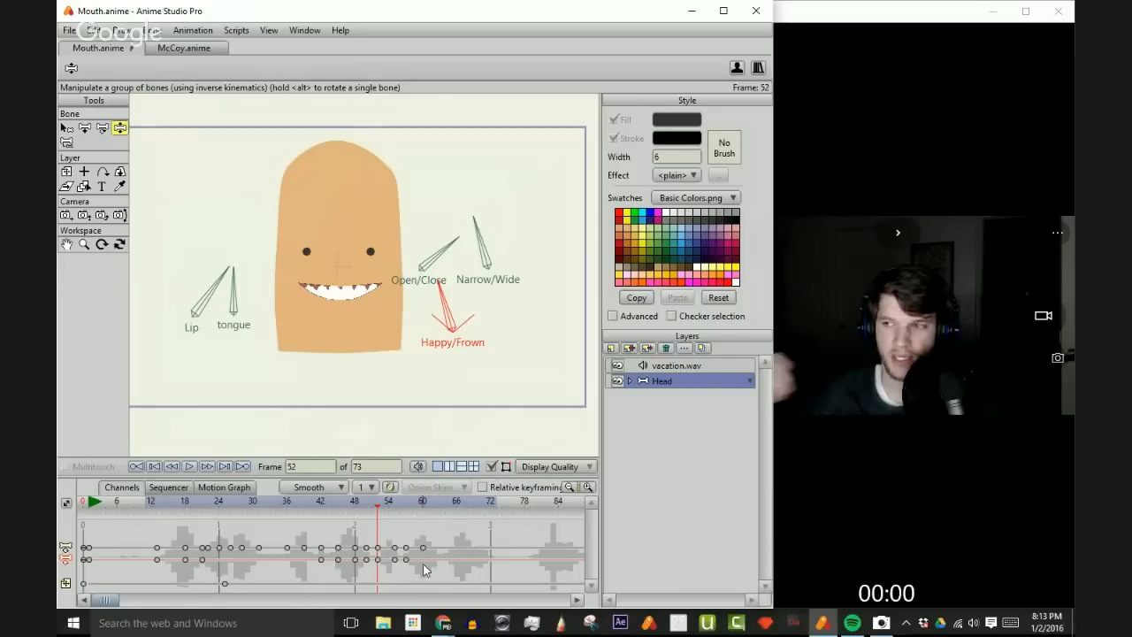
{"action": "key", "text": "Left"}
{"action": "key", "text": "Left"}
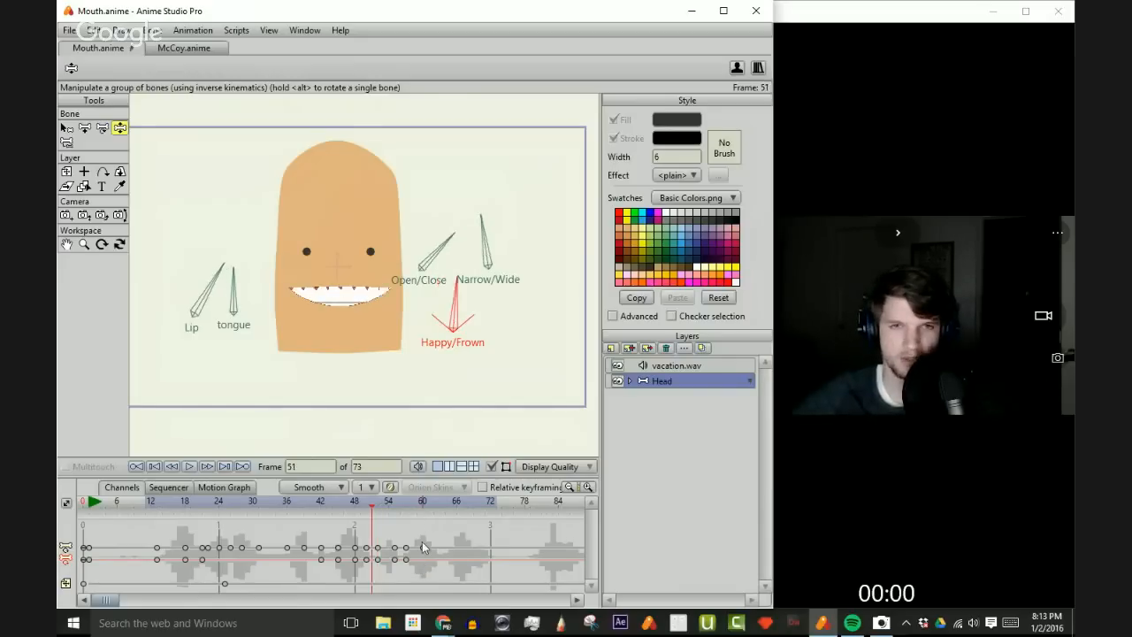
{"action": "key", "text": "Right"}
{"action": "key", "text": "Right"}
{"action": "key", "text": "Right"}
{"action": "key", "text": "Right"}
{"action": "key", "text": "Right"}
{"action": "key", "text": "Right"}
{"action": "key", "text": "Right"}
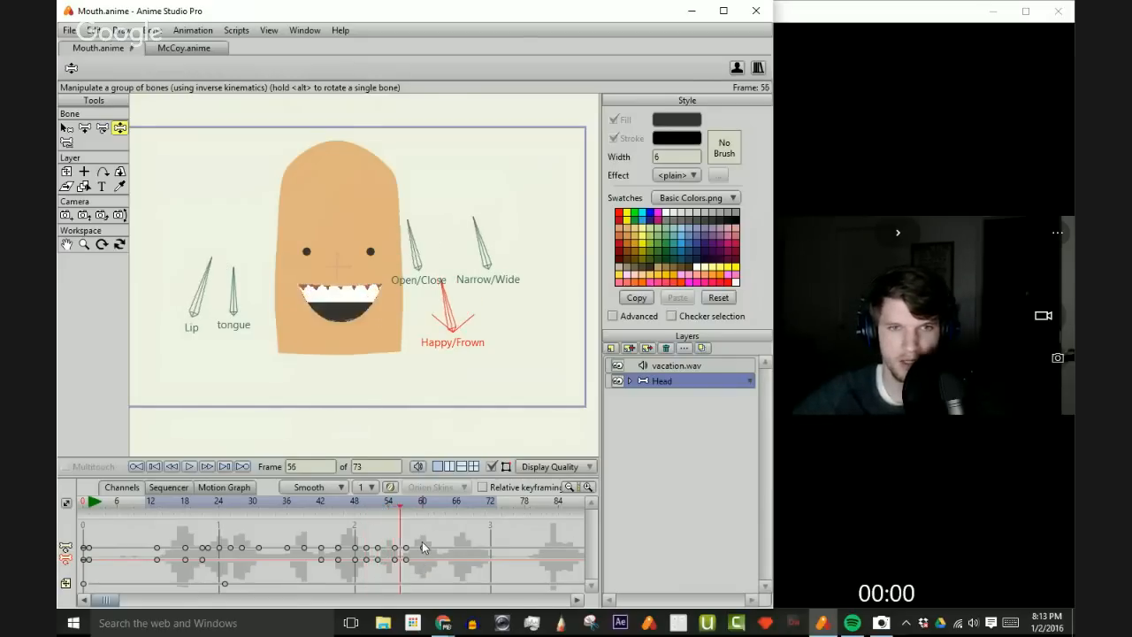
{"action": "key", "text": "Left"}
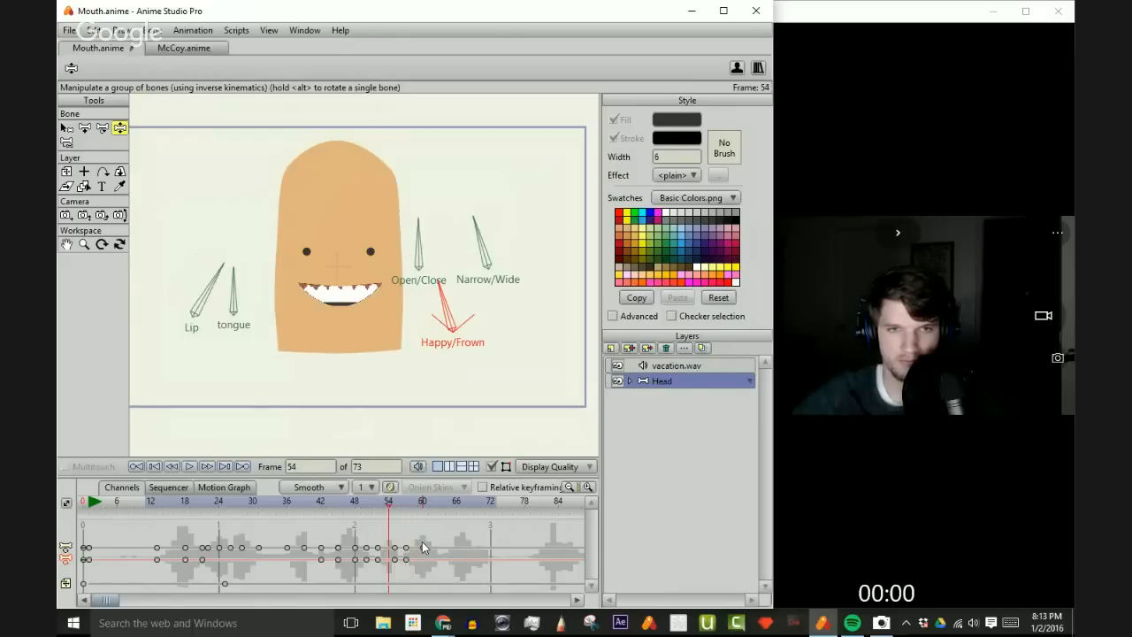
{"action": "key", "text": "Left"}
{"action": "key", "text": "Left"}
{"action": "key", "text": "Left"}
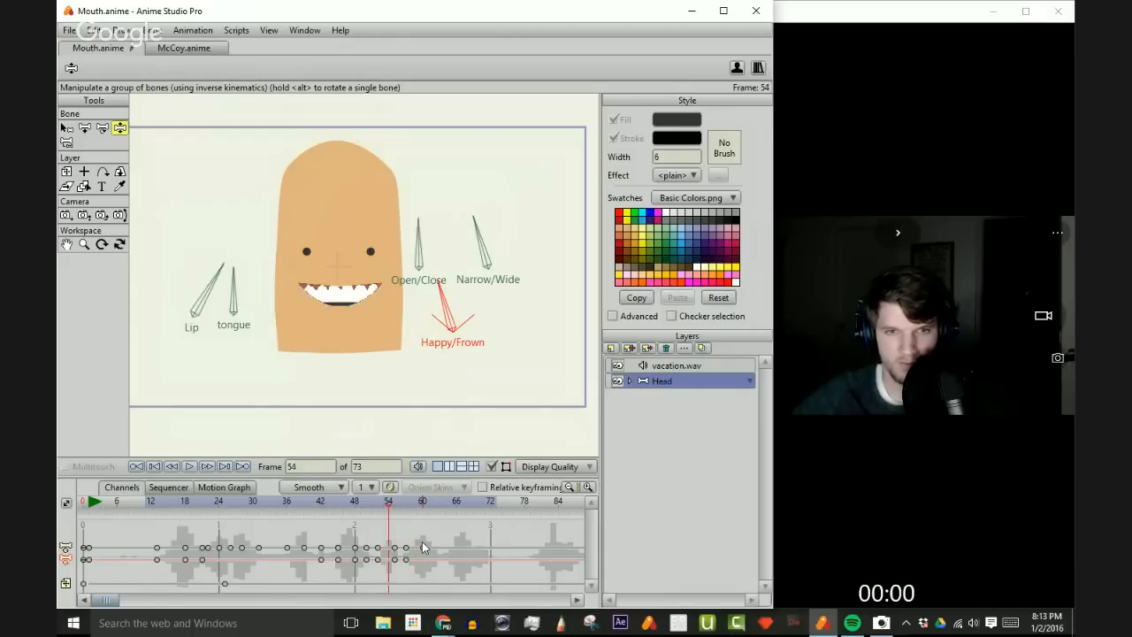
{"action": "key", "text": "Right"}
{"action": "key", "text": "Right"}
{"action": "key", "text": "Right"}
{"action": "key", "text": "Right"}
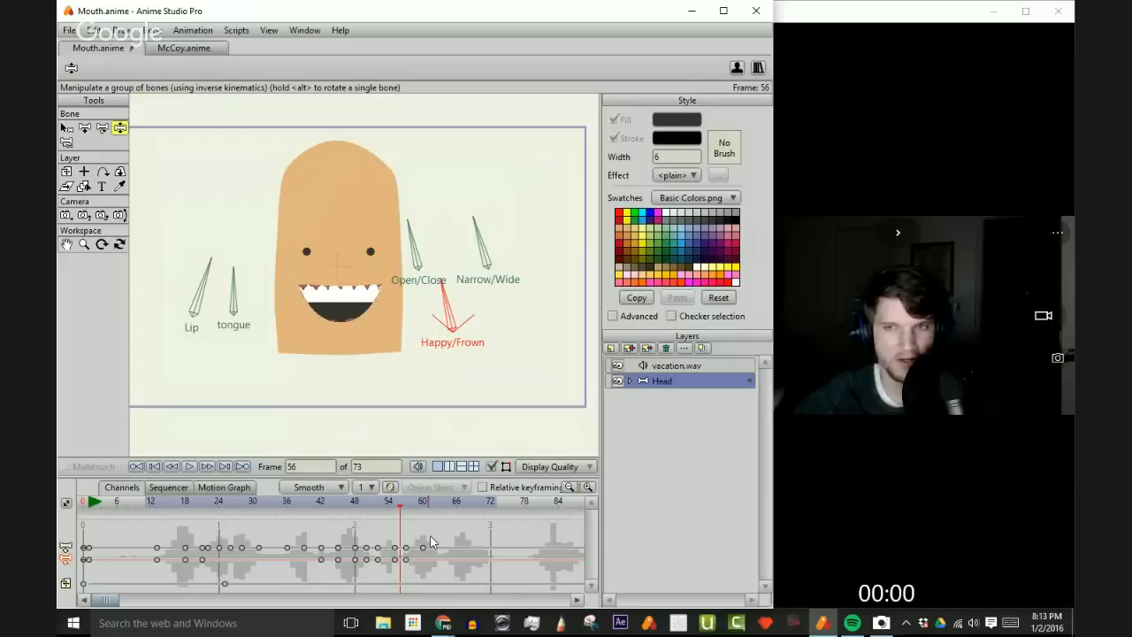
{"action": "key", "text": "Left"}
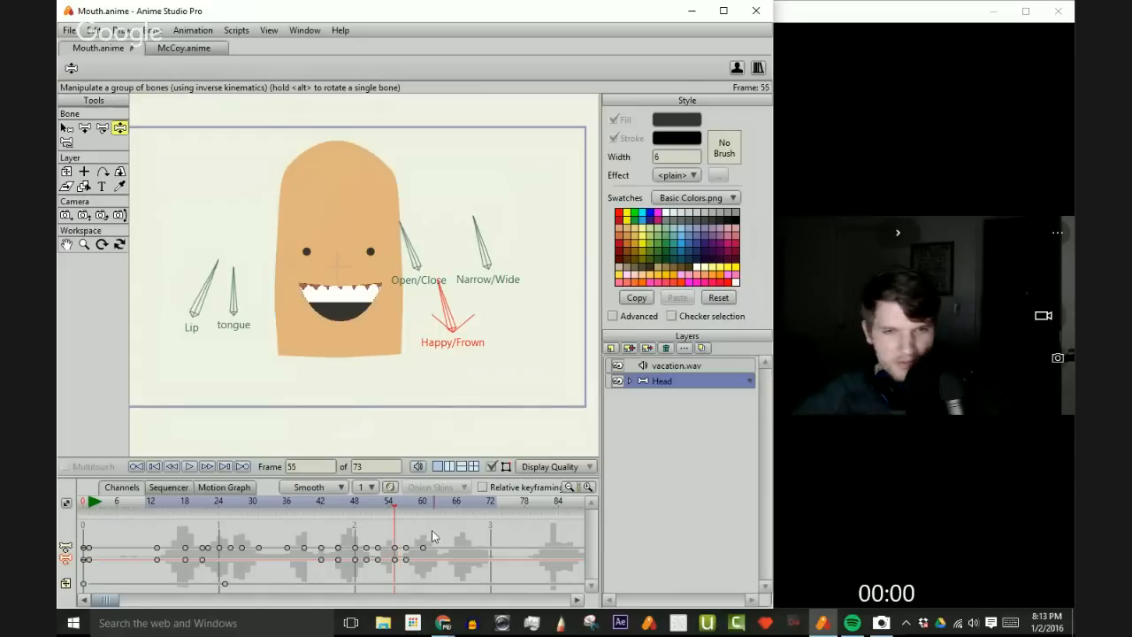
- Play the animation to check the smile, stop it, and scrub back to frame 51
{"action": "left_click", "coordinate": [188, 466]}
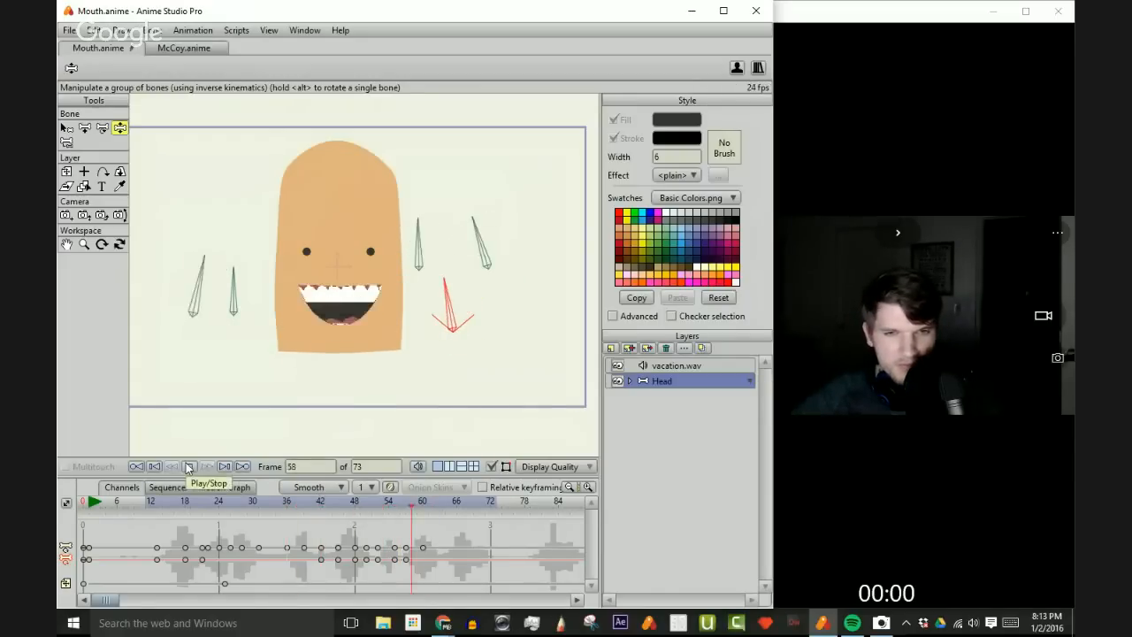
{"action": "left_click", "coordinate": [188, 467]}
{"action": "left_click_drag", "start_coordinate": [455, 502], "coordinate": [393, 529]}
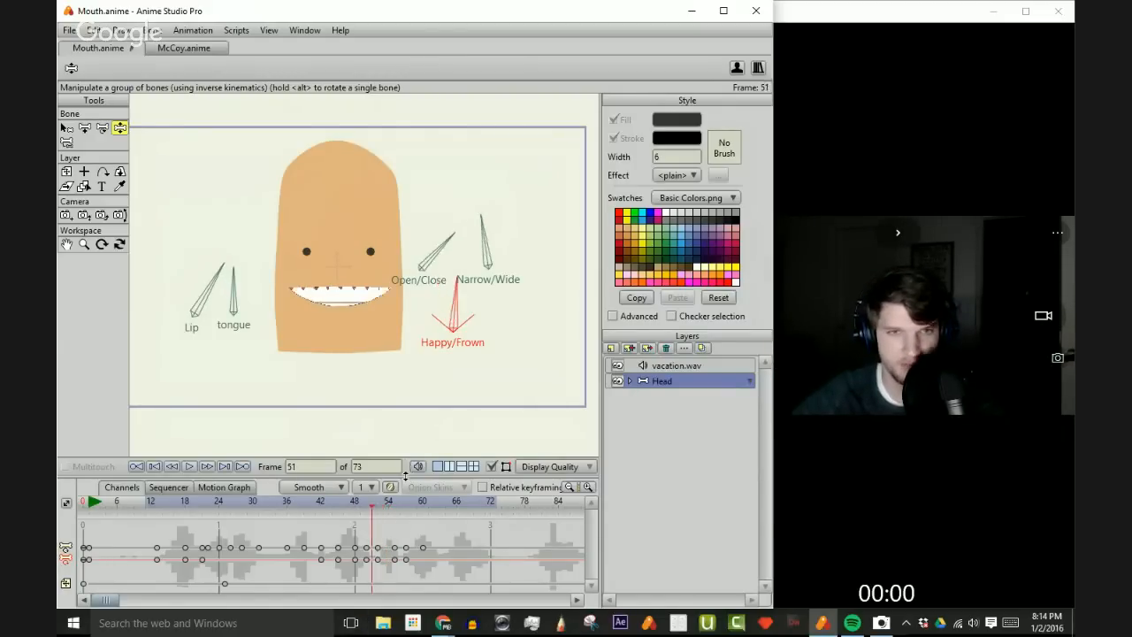
- At frame 57, rotate the Open/Close bone clockwise to close the mouth slightly
{"action": "key", "text": "Right"}
{"action": "key", "text": "Right"}
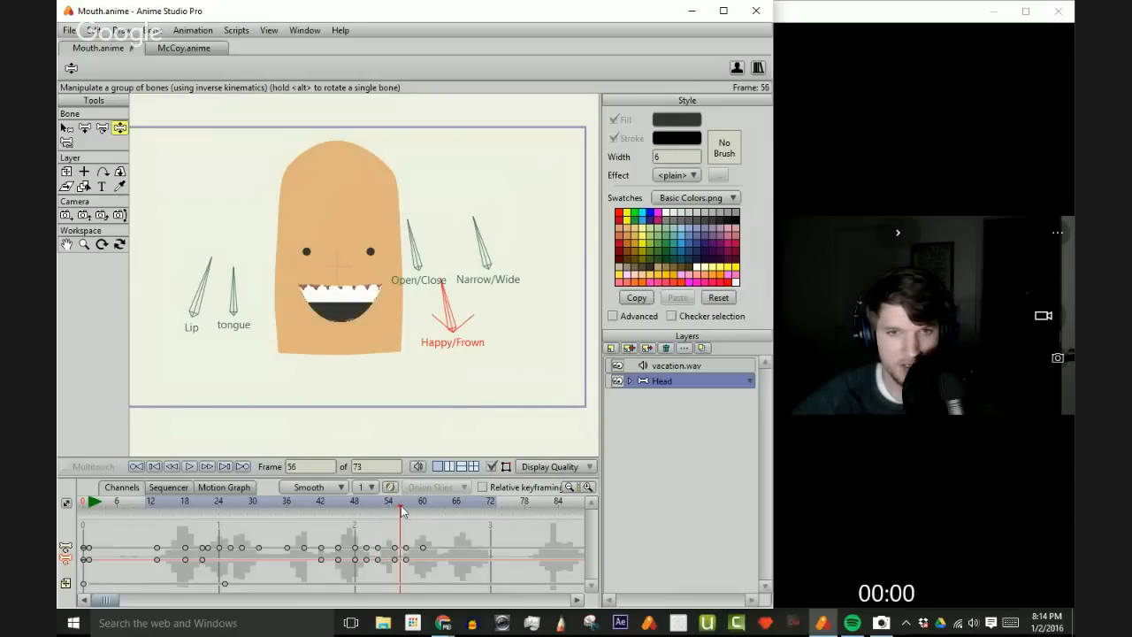
{"action": "key", "text": "Right"}
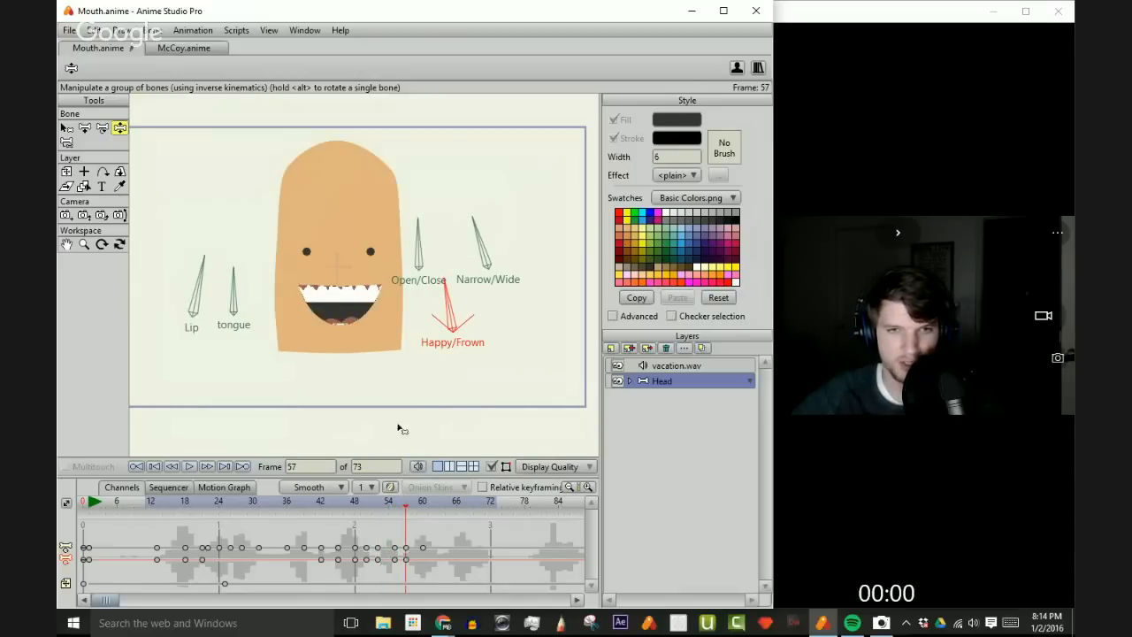
{"action": "left_click_drag", "start_coordinate": [432, 234], "coordinate": [445, 251]}
- Step through the frames from before 54 up to 61 to check the adjusted mouth opening
{"action": "key", "text": "Left"}
{"action": "key", "text": "Left"}
{"action": "key", "text": "Left"}
{"action": "key", "text": "Left"}
{"action": "key", "text": "Left"}
{"action": "key", "text": "Left"}
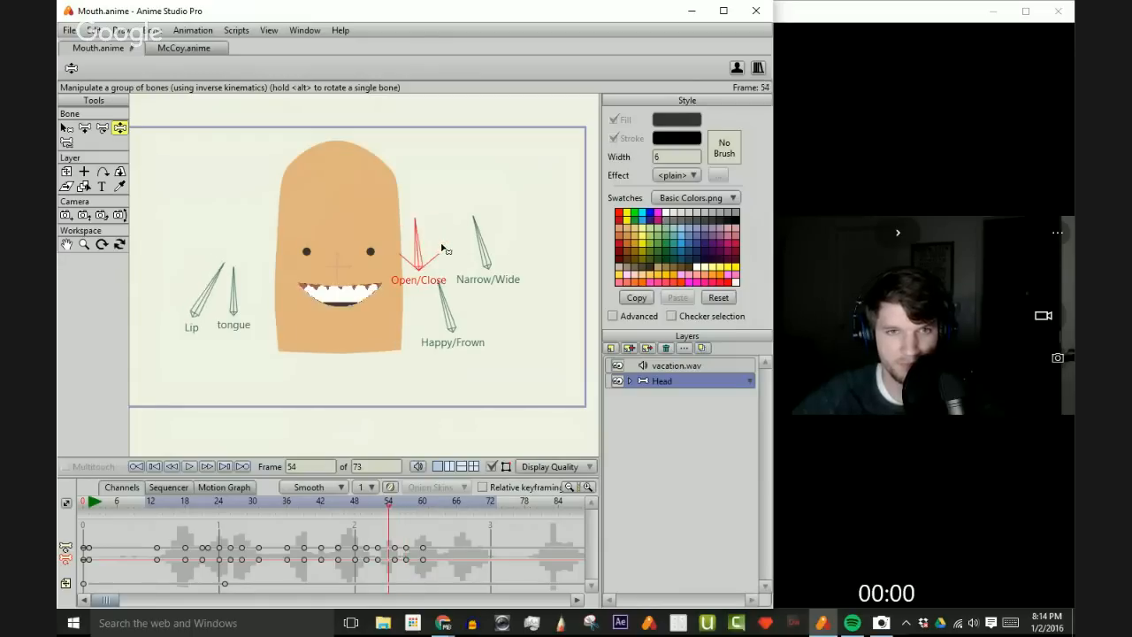
{"action": "key", "text": "Right"}
{"action": "key", "text": "Right"}
{"action": "key", "text": "Right"}
{"action": "key", "text": "Right"}
{"action": "key", "text": "Right"}
{"action": "key", "text": "Right"}
{"action": "key", "text": "Right"}
{"action": "key", "text": "Right"}
{"action": "key", "text": "Right"}
{"action": "key", "text": "Right"}
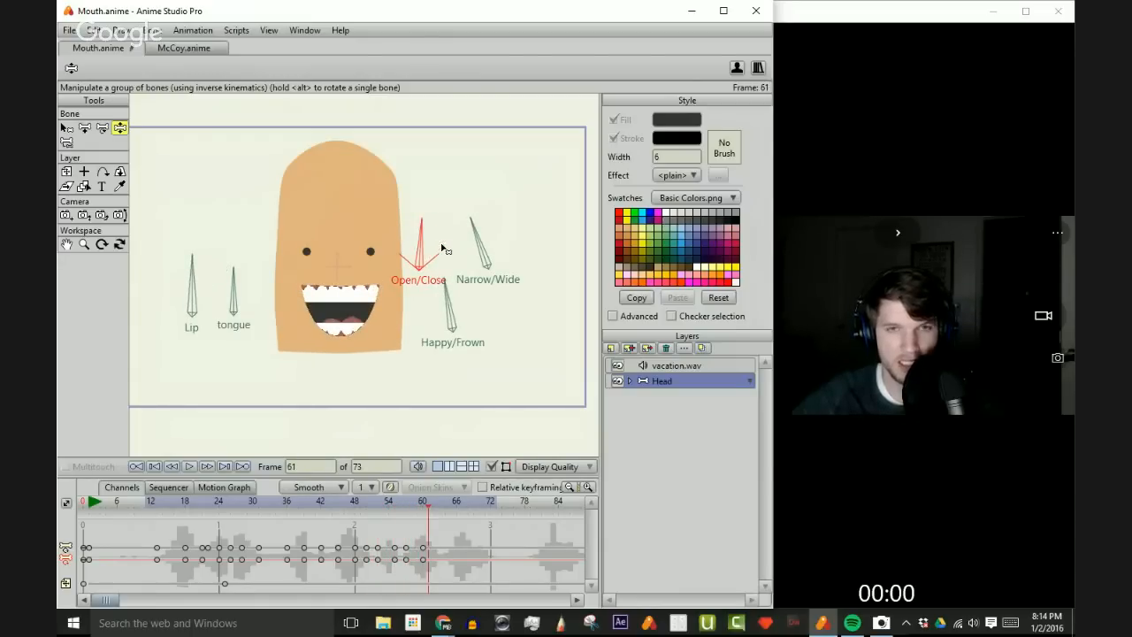
- At frame 62, rotate the Open/Close bone clockwise so the teeth come nearly together
{"action": "key", "text": "Left"}
{"action": "key", "text": "Right"}
{"action": "key", "text": "Right"}
{"action": "key", "text": "Left"}
{"action": "key", "text": "Left"}
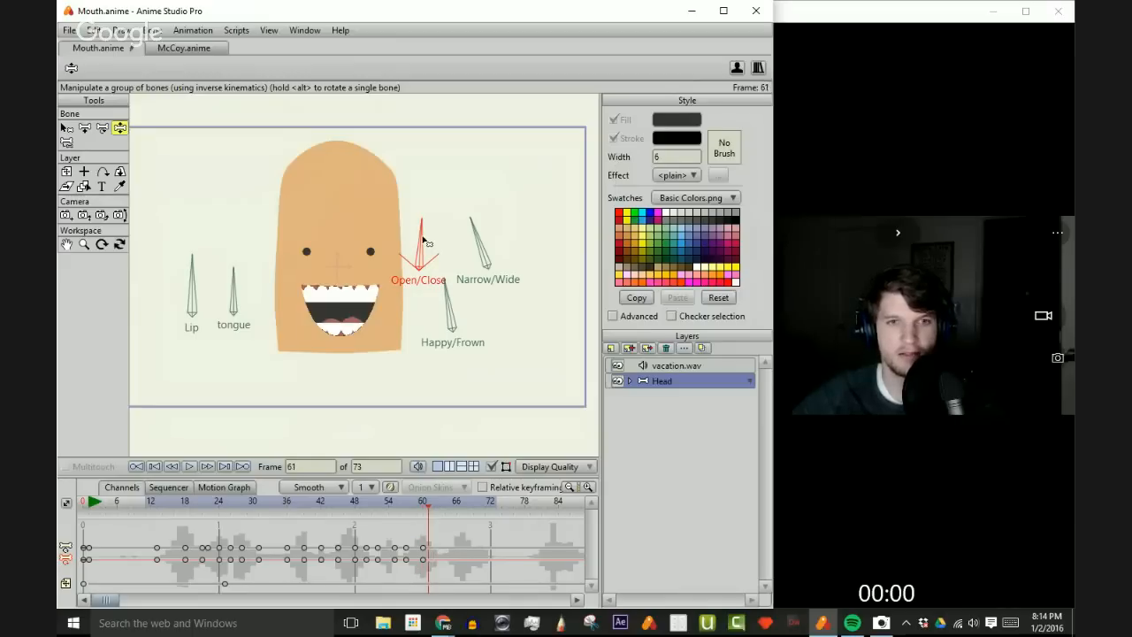
{"action": "key", "text": "Right"}
{"action": "key", "text": "Right"}
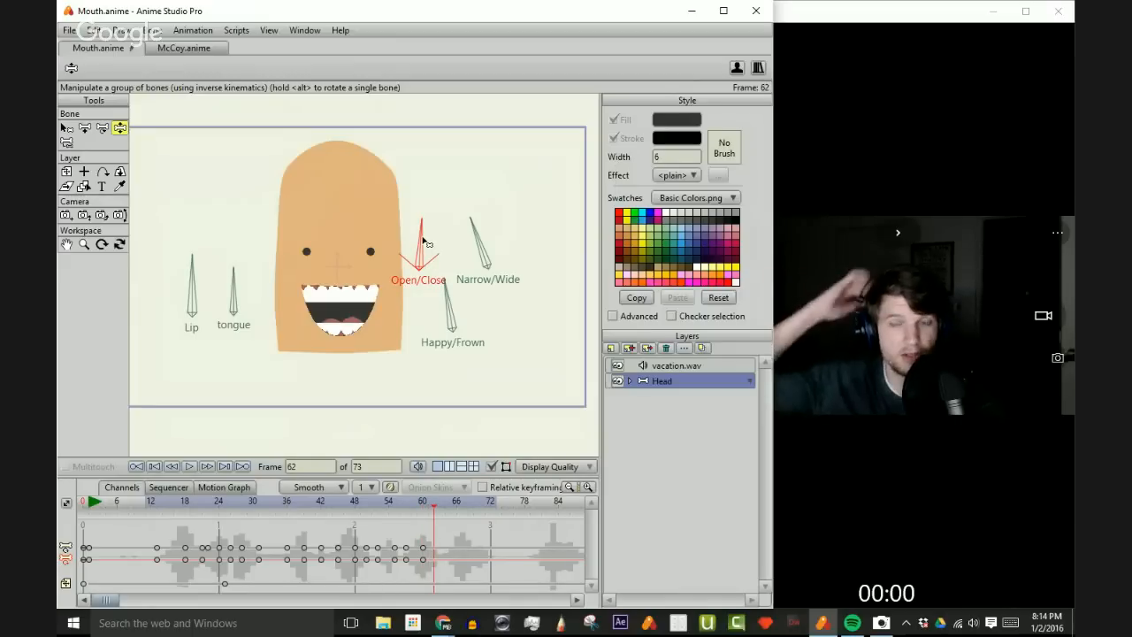
{"action": "left_click_drag", "start_coordinate": [425, 241], "coordinate": [445, 250]}
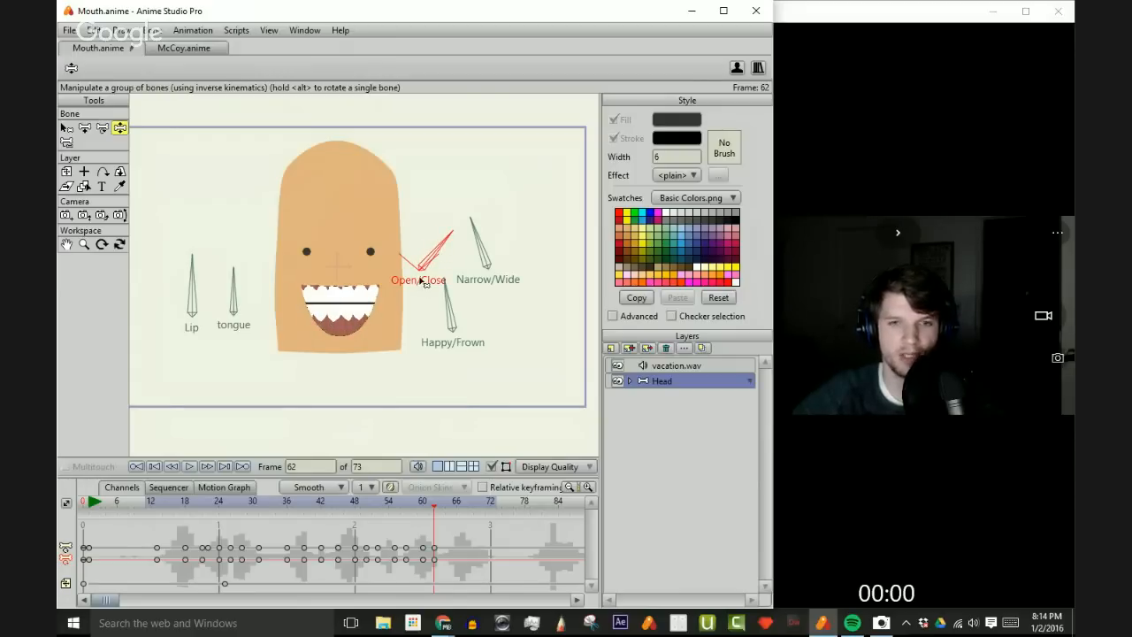
- At frame 66, rotate the Open/Close bone counterclockwise to open the mouth wide
{"action": "key", "text": "Right"}
{"action": "key", "text": "Right"}
{"action": "key", "text": "Right"}
{"action": "key", "text": "Right"}
{"action": "mouse_move", "coordinate": [444, 248]}
{"action": "left_mouse_down"}
{"action": "mouse_move", "coordinate": [377, 240]}
{"action": "mouse_move", "coordinate": [430, 241]}
{"action": "left_mouse_up"}
- At frame 73, rotate the Open/Close bone clockwise past vertical to partly close the mouth
{"action": "key", "text": "Right"}
{"action": "key", "text": "Right"}
{"action": "key", "text": "Right"}
{"action": "key", "text": "Right"}
{"action": "key", "text": "Right"}
{"action": "key", "text": "Right"}
{"action": "key", "text": "Right"}
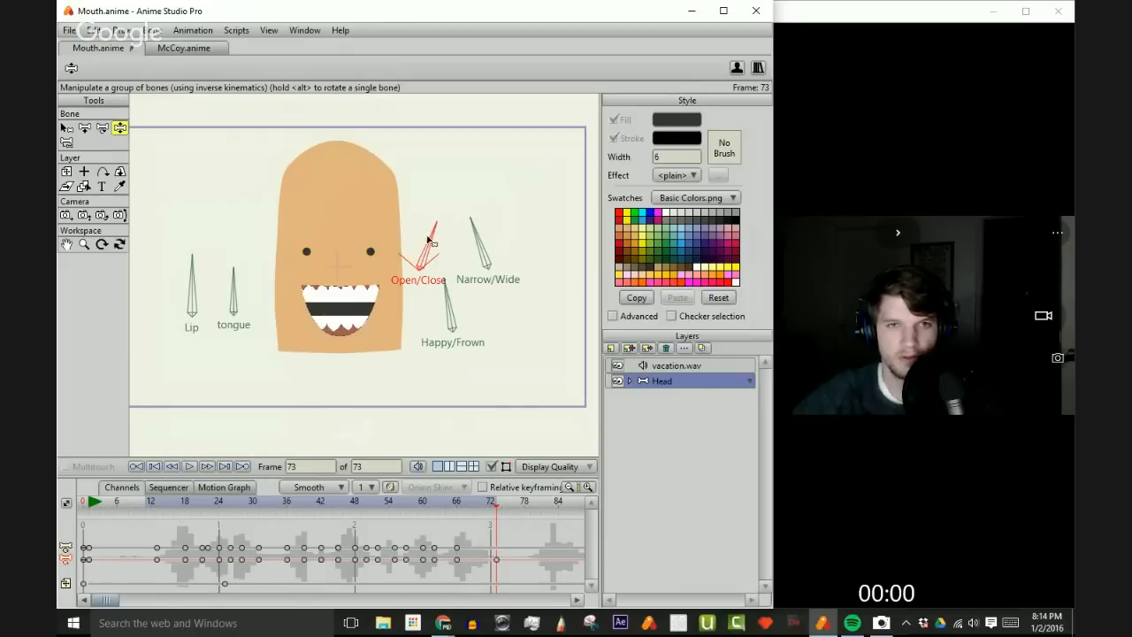
- Keyframe the tongue bone upright at frame 71, and rotate it counterclockwise at frame 73 to raise the tongue
{"action": "key", "text": "Left"}
{"action": "key", "text": "Left"}
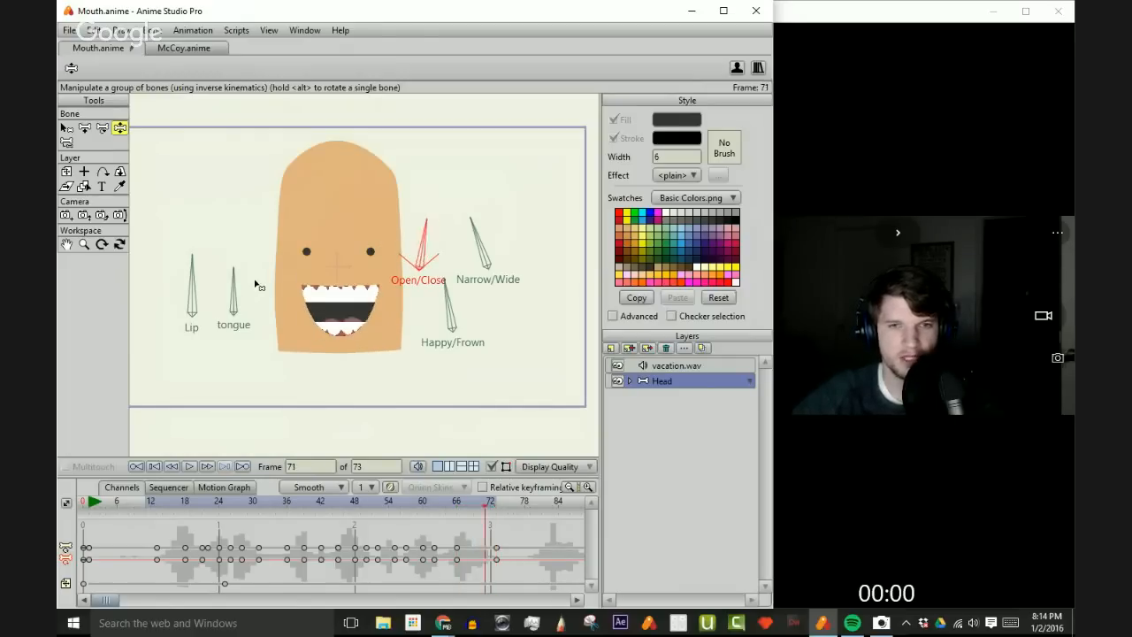
{"action": "left_click", "coordinate": [235, 292]}
{"action": "key", "text": "Right"}
{"action": "key", "text": "Right"}
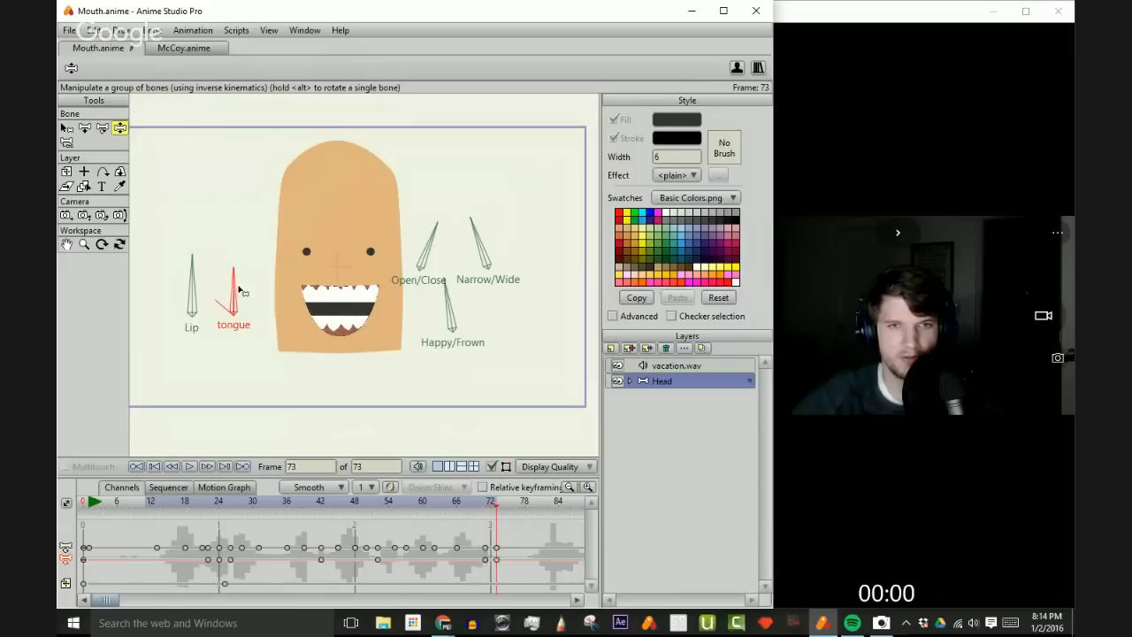
{"action": "left_click_drag", "start_coordinate": [235, 298], "coordinate": [61, 361]}
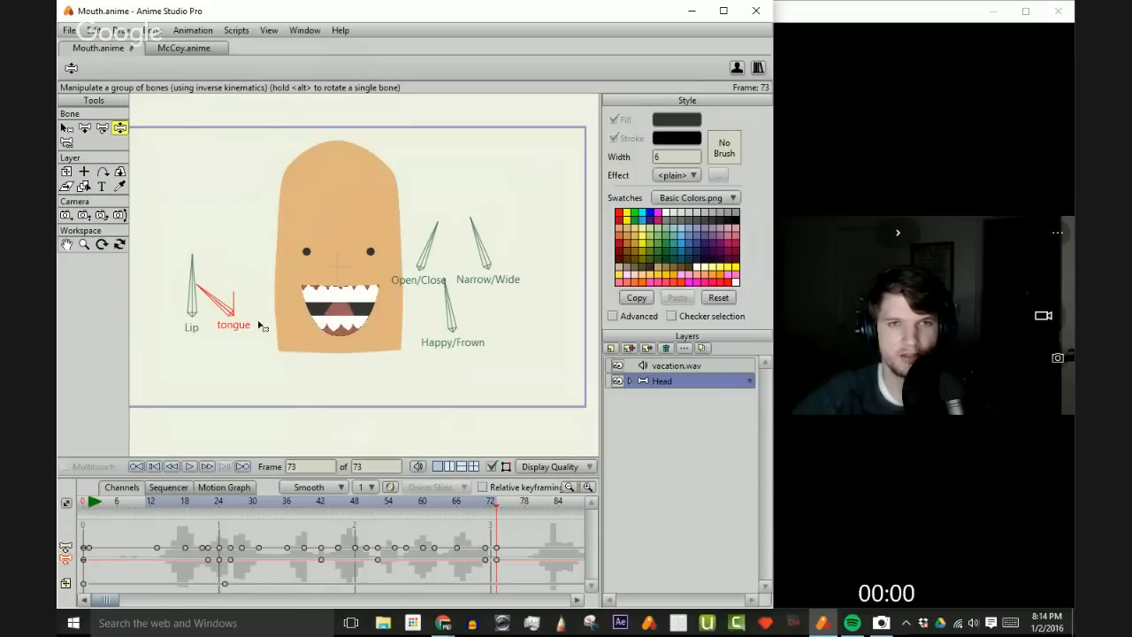
- Play the animation twice to check the mouth and tongue movement against the audio
{"action": "left_click", "coordinate": [190, 466]}
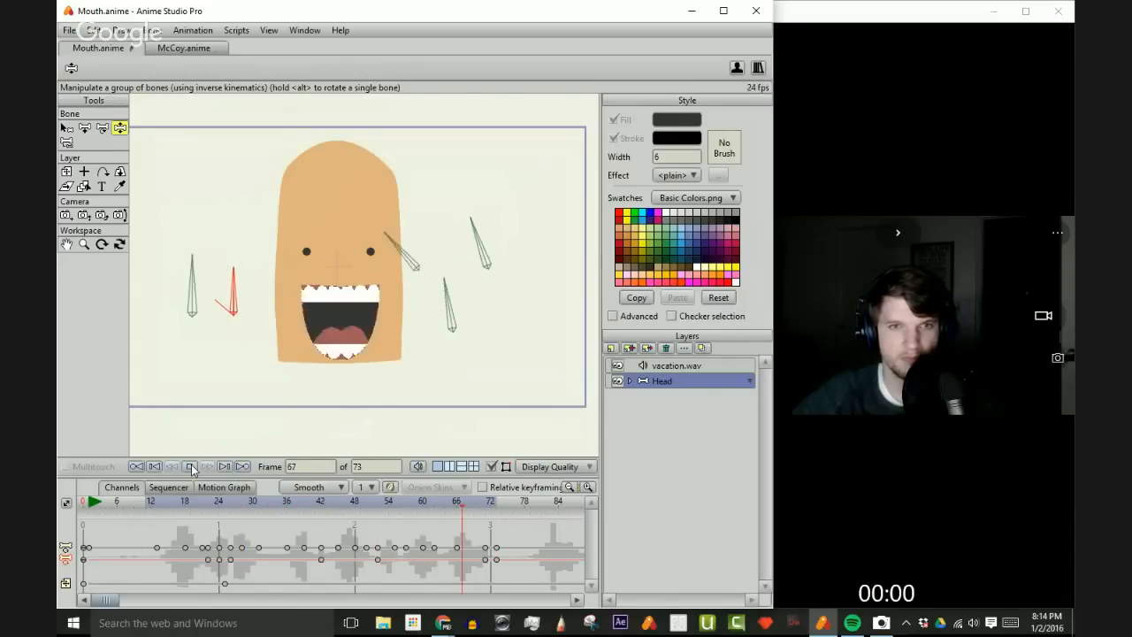
{"action": "left_click", "coordinate": [191, 467]}
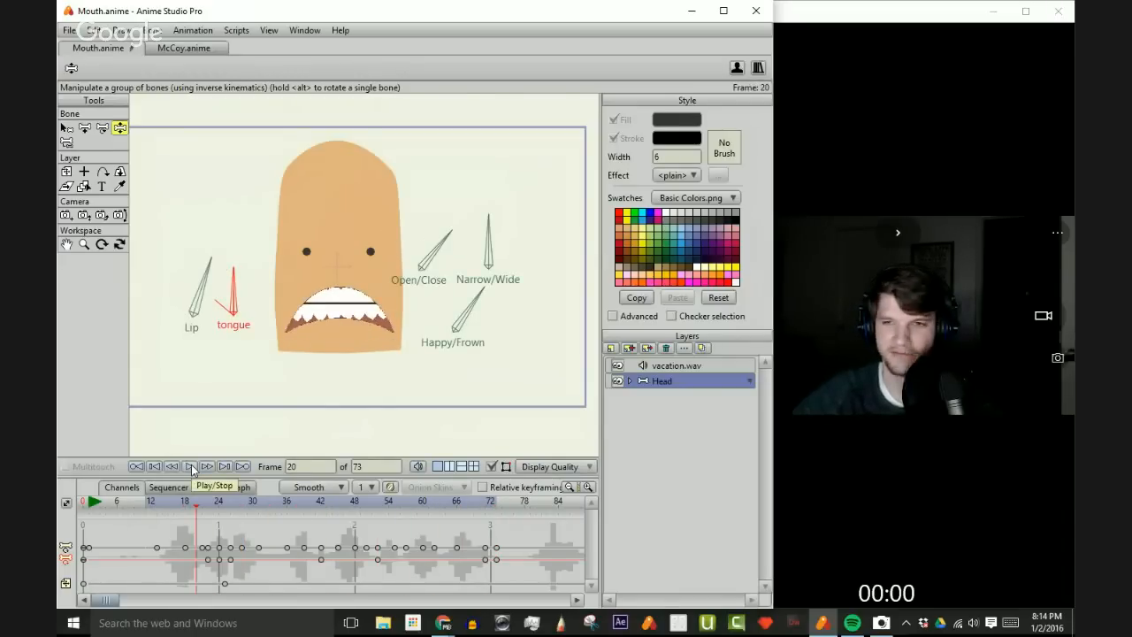
{"action": "left_click", "coordinate": [190, 466]}
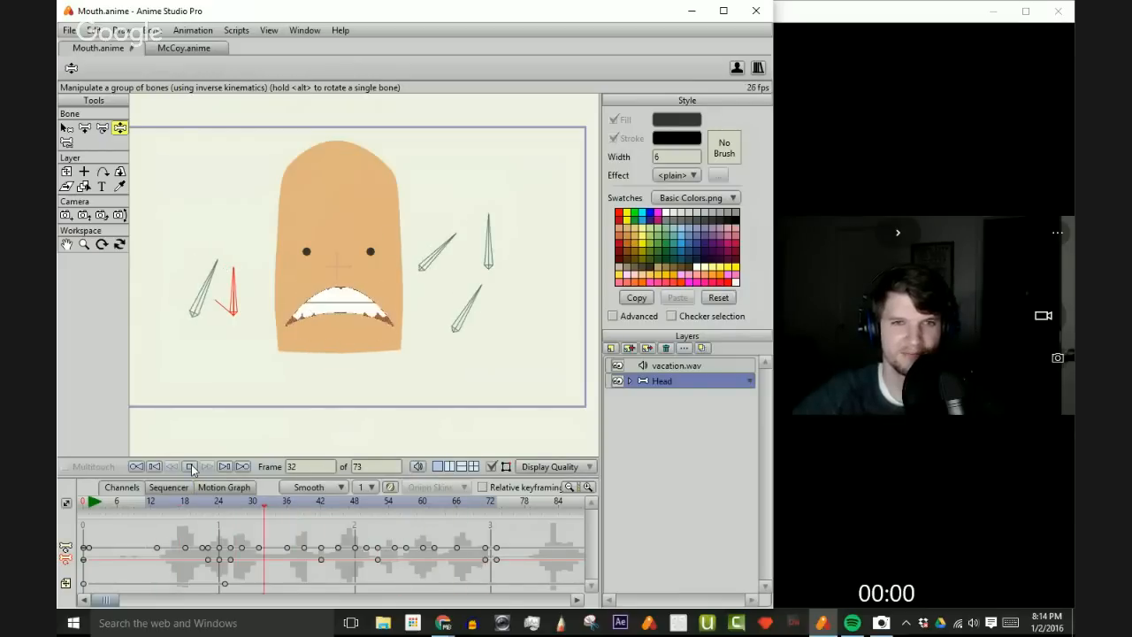
{"action": "left_click", "coordinate": [192, 467]}
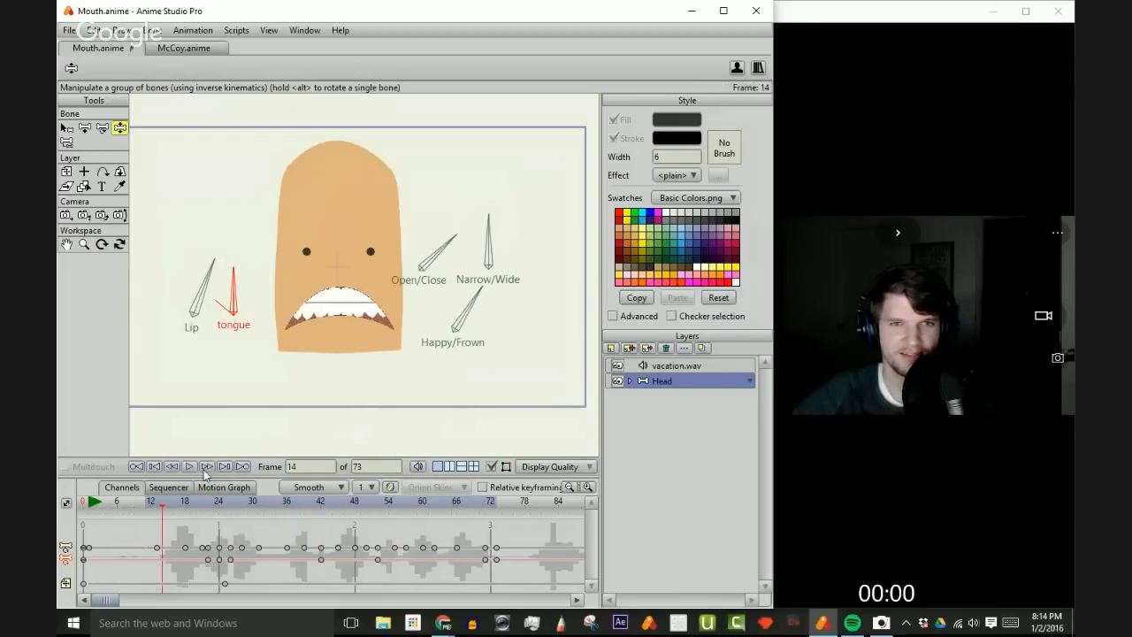
- Delete the Happy/Frown bone's keyframe at frame 50 so the frown eases into the smile sooner
{"action": "left_click", "coordinate": [309, 506]}
{"action": "left_click_drag", "start_coordinate": [310, 505], "coordinate": [366, 501]}
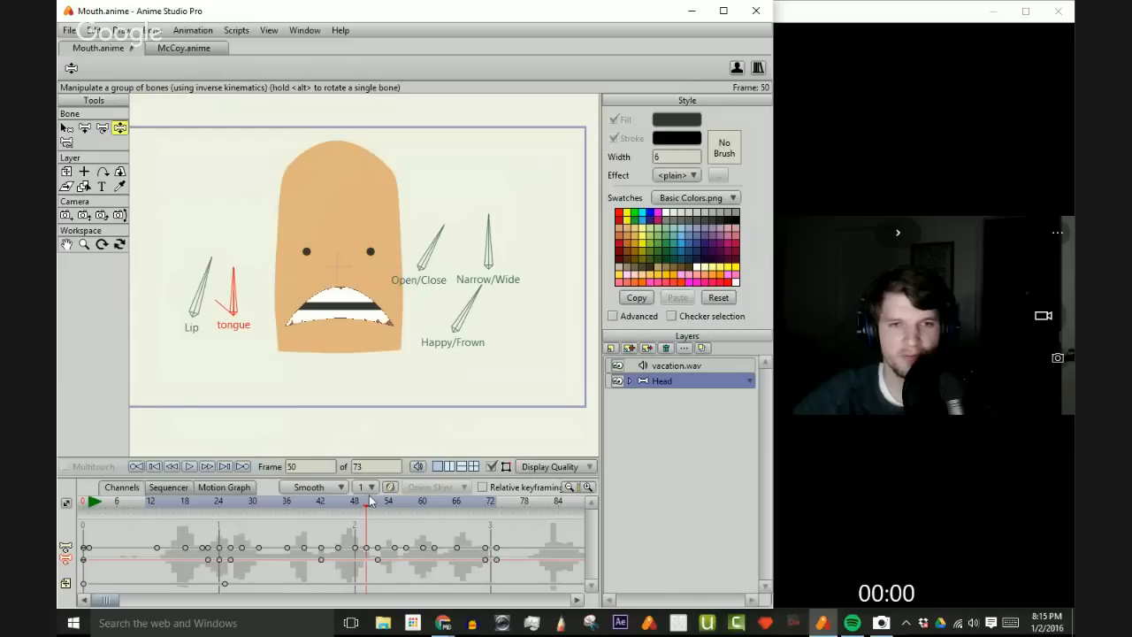
{"action": "left_click", "coordinate": [471, 312]}
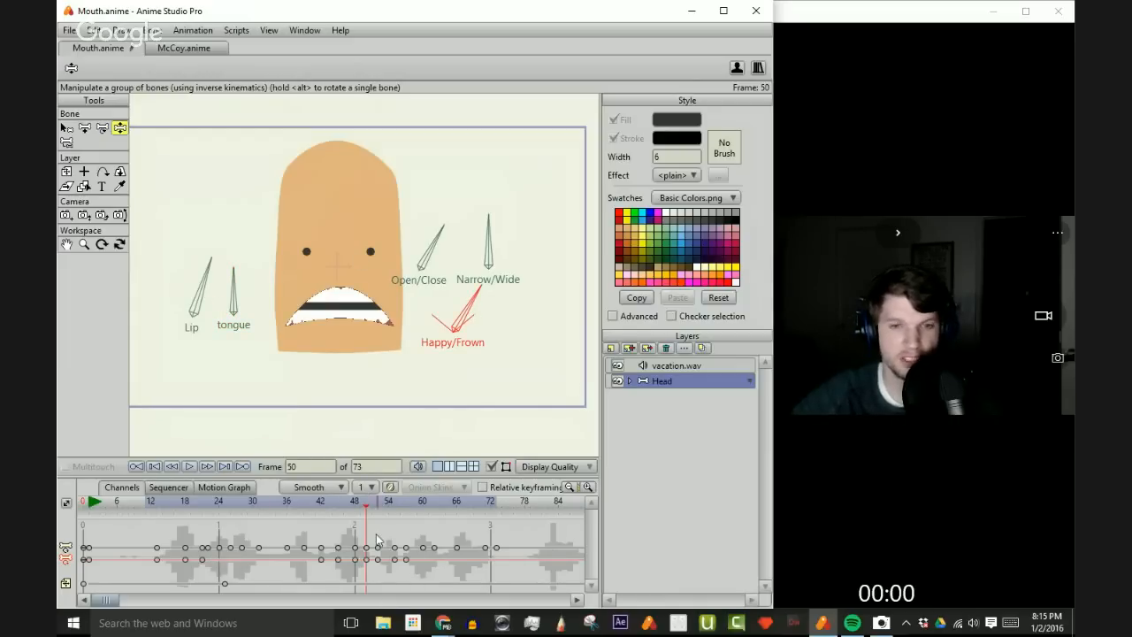
{"action": "key", "text": "Right"}
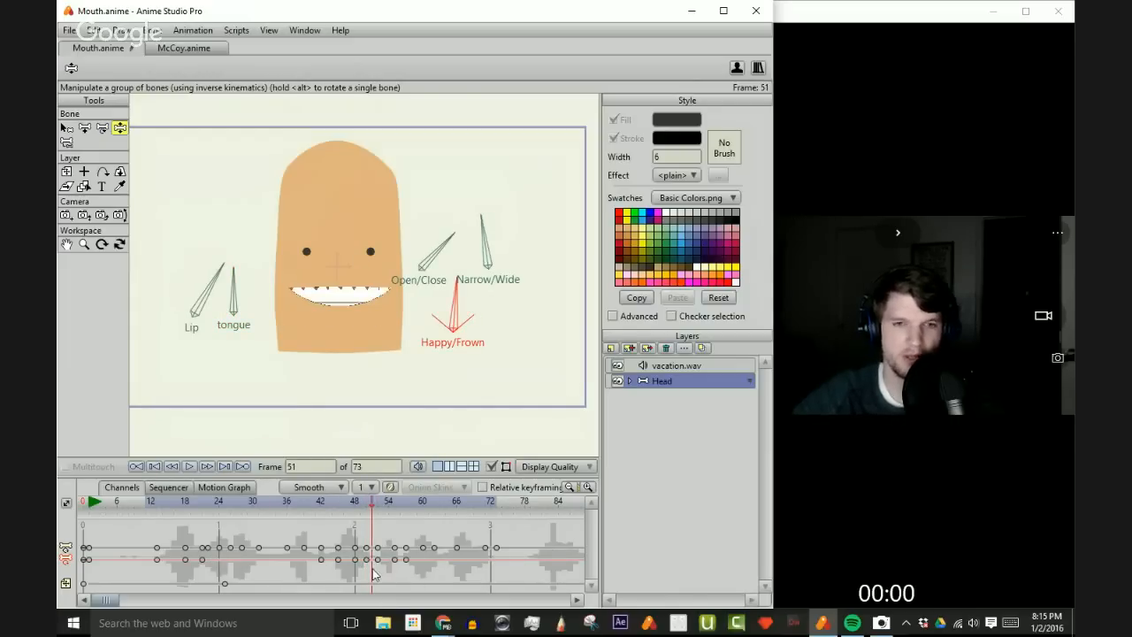
{"action": "key", "text": "Left"}
{"action": "key", "text": "Left"}
{"action": "key", "text": "Left"}
{"action": "key", "text": "Left"}
{"action": "key", "text": "Right"}
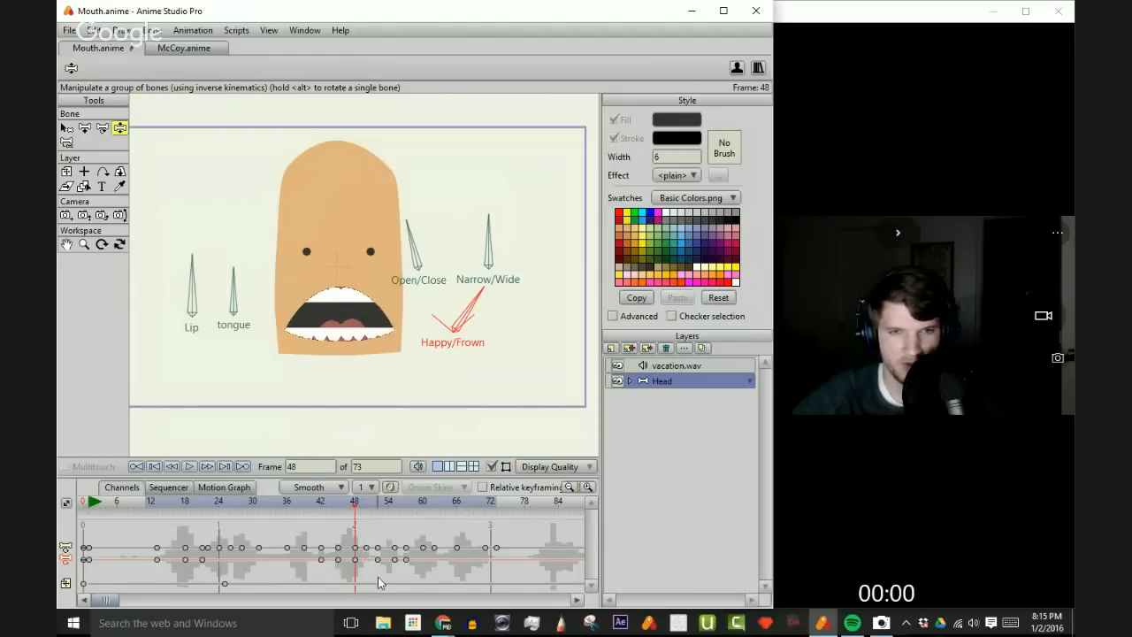
{"action": "key", "text": "Right"}
{"action": "key", "text": "Right"}
{"action": "key", "text": "Right"}
{"action": "key", "text": "Left"}
{"action": "key", "text": "Left"}
{"action": "key", "text": "Left"}
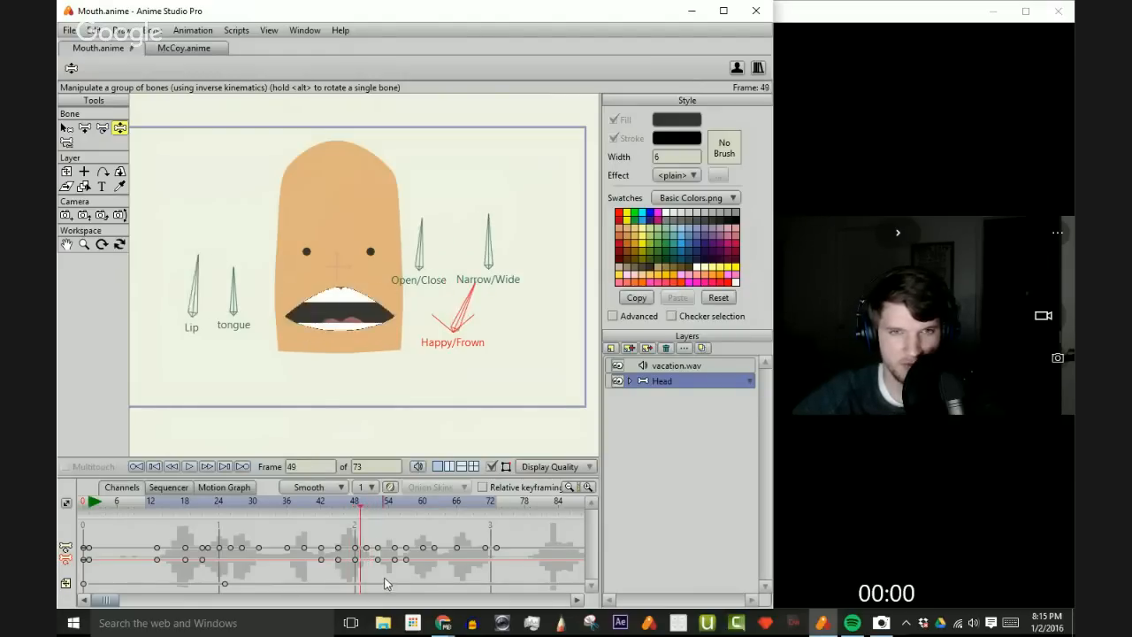
- Step forward from frame 49 to frame 61, and play the animation to check the frown-to-smile transition
{"action": "key", "text": "Right"}
{"action": "key", "text": "Right"}
{"action": "key", "text": "Right"}
{"action": "key", "text": "Right"}
{"action": "key", "text": "Right"}
{"action": "key", "text": "Right"}
{"action": "key", "text": "Right"}
{"action": "key", "text": "Right"}
{"action": "key", "text": "Right"}
{"action": "key", "text": "Right"}
{"action": "key", "text": "Right"}
{"action": "key", "text": "Right"}
{"action": "key", "text": "Right"}
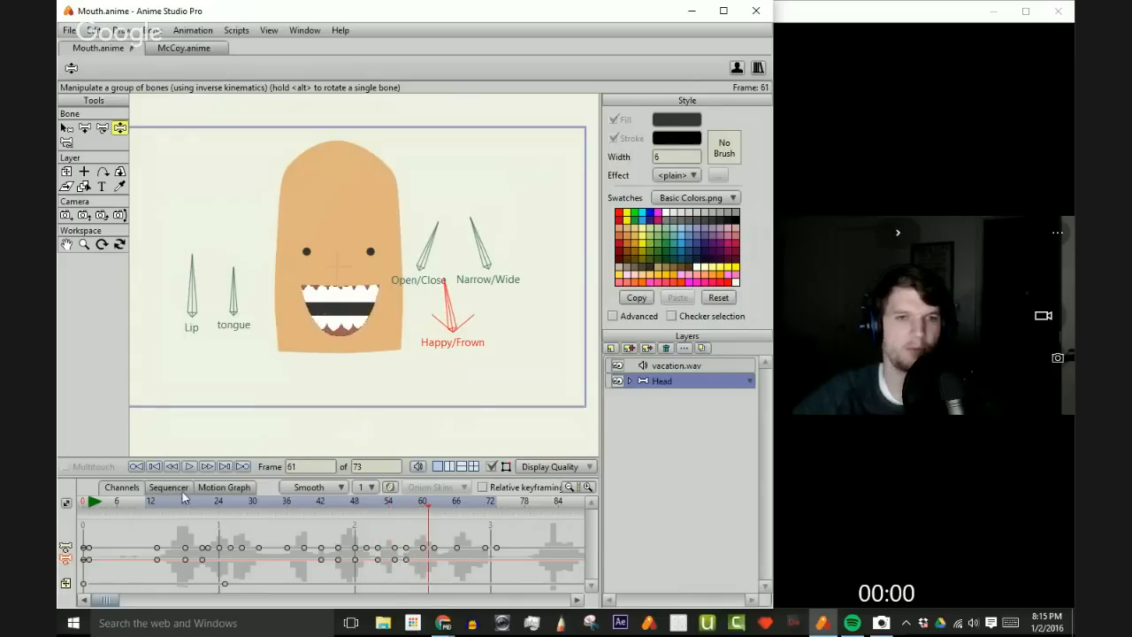
{"action": "left_click", "coordinate": [188, 467]}
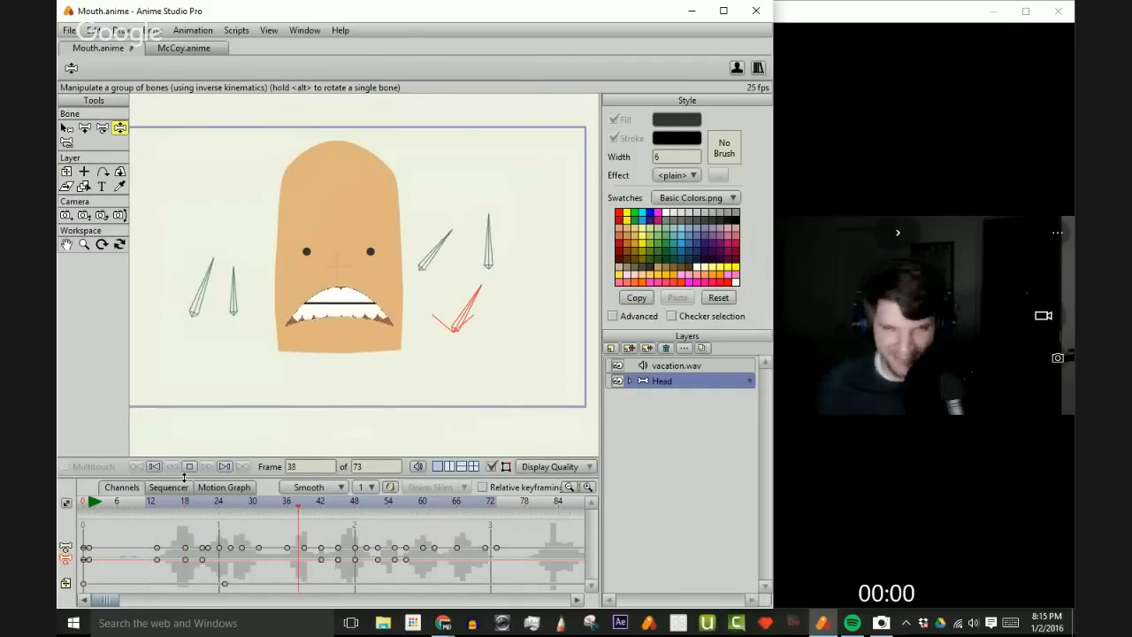
{"action": "left_click", "coordinate": [189, 468]}
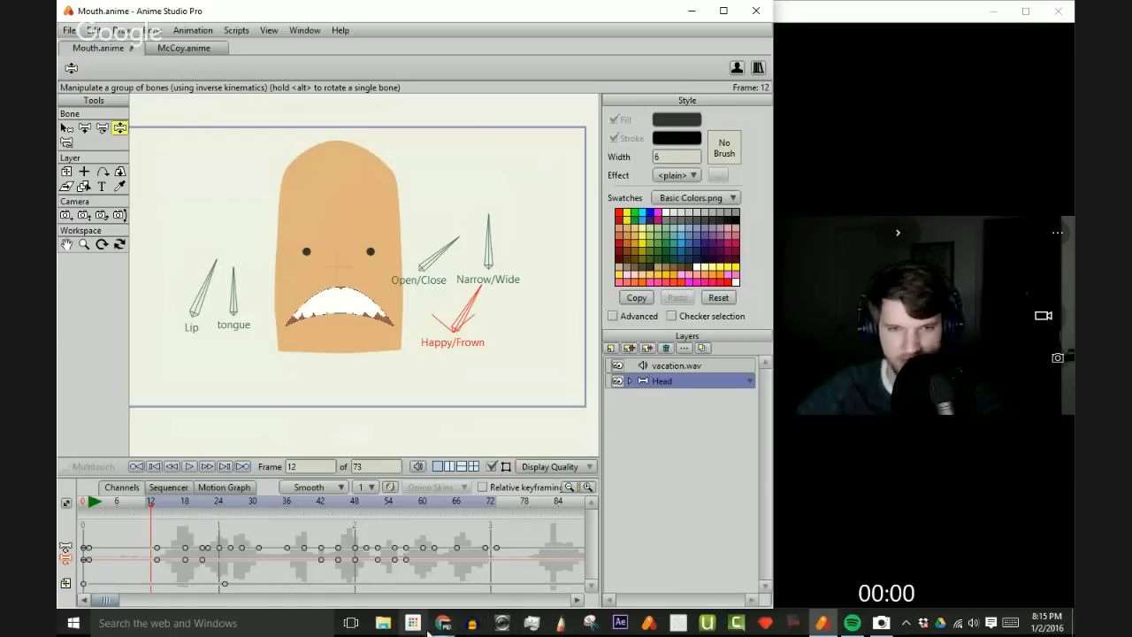
{"action": "mouse_move", "coordinate": [441, 626]}
{"action": "left_click", "coordinate": [224, 584]}
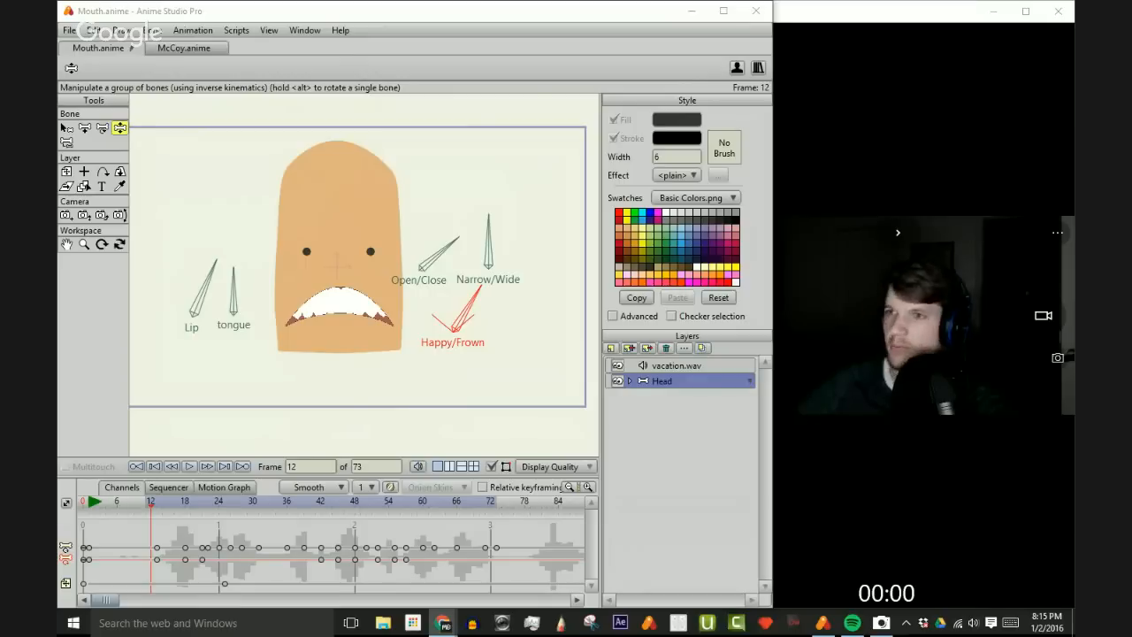
{"action": "key", "text": "alt+Tab"}
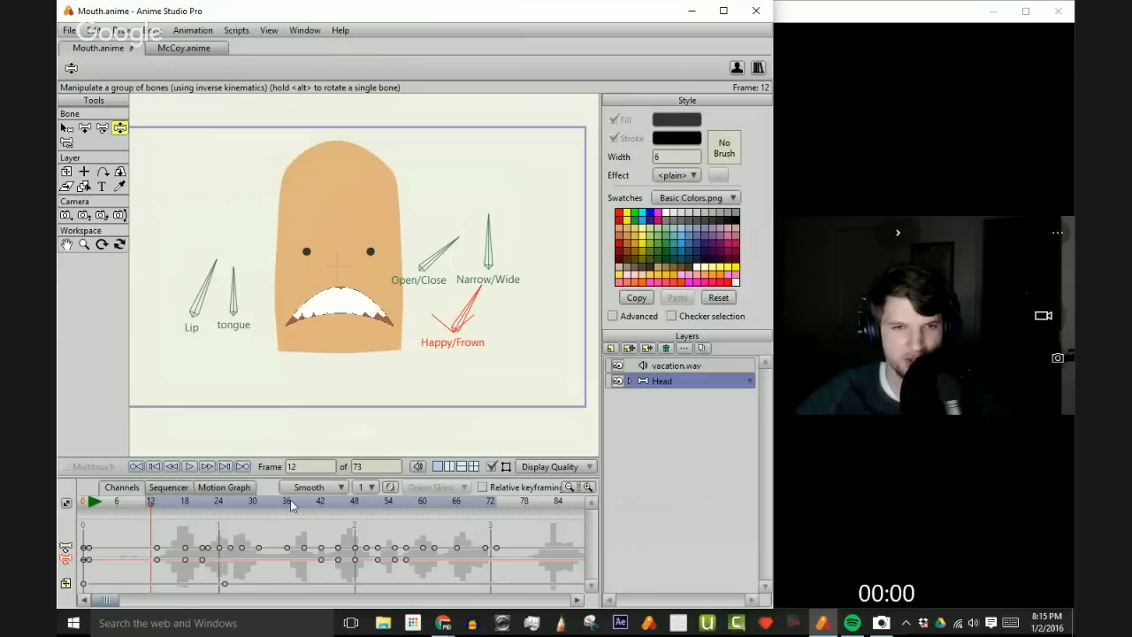
- Replay the animation from frame 12 to review the whole lip sync
{"action": "left_click", "coordinate": [189, 471]}
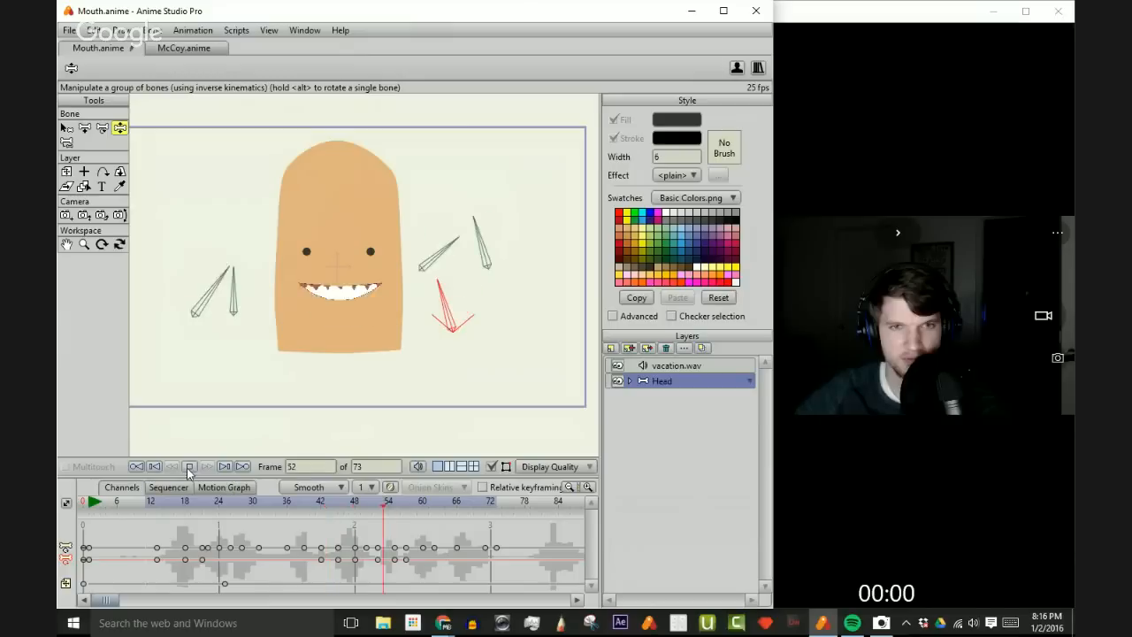
- Stop the playback and scrub from frame 34 to frame 77 to review the mouth poses around the last keyframes
{"action": "left_click", "coordinate": [189, 472]}
{"action": "left_click", "coordinate": [275, 511]}
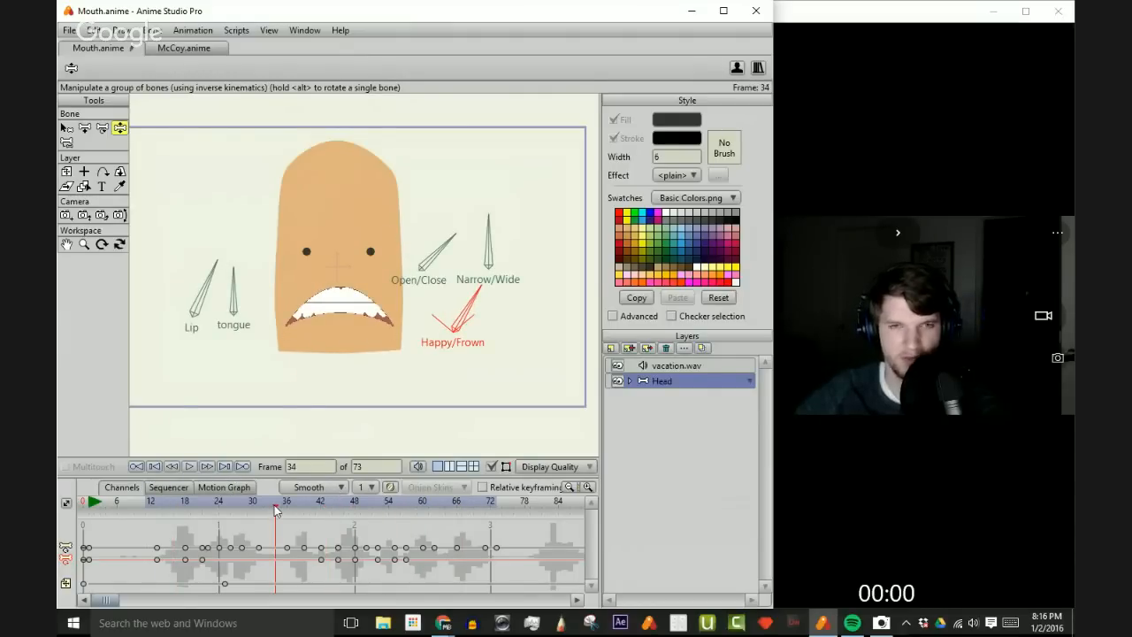
{"action": "left_click_drag", "start_coordinate": [275, 511], "coordinate": [520, 506]}
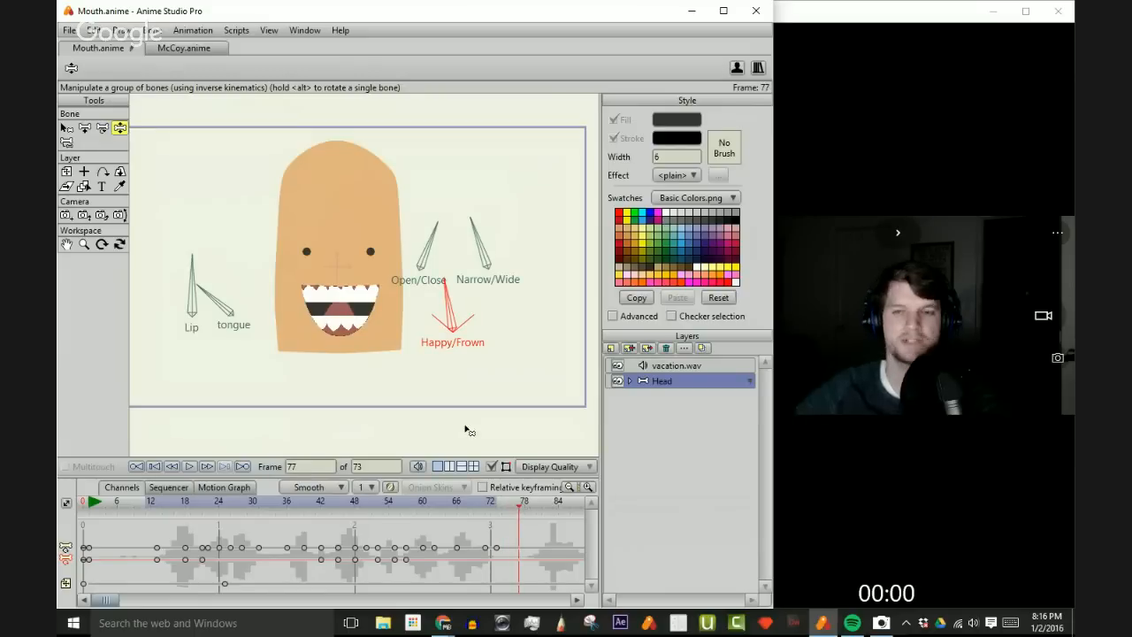
{"action": "scroll", "coordinate": [491, 416], "scroll_direction": "down", "scroll_amount": 1}
{"action": "left_click_drag", "start_coordinate": [494, 409], "coordinate": [439, 387]}
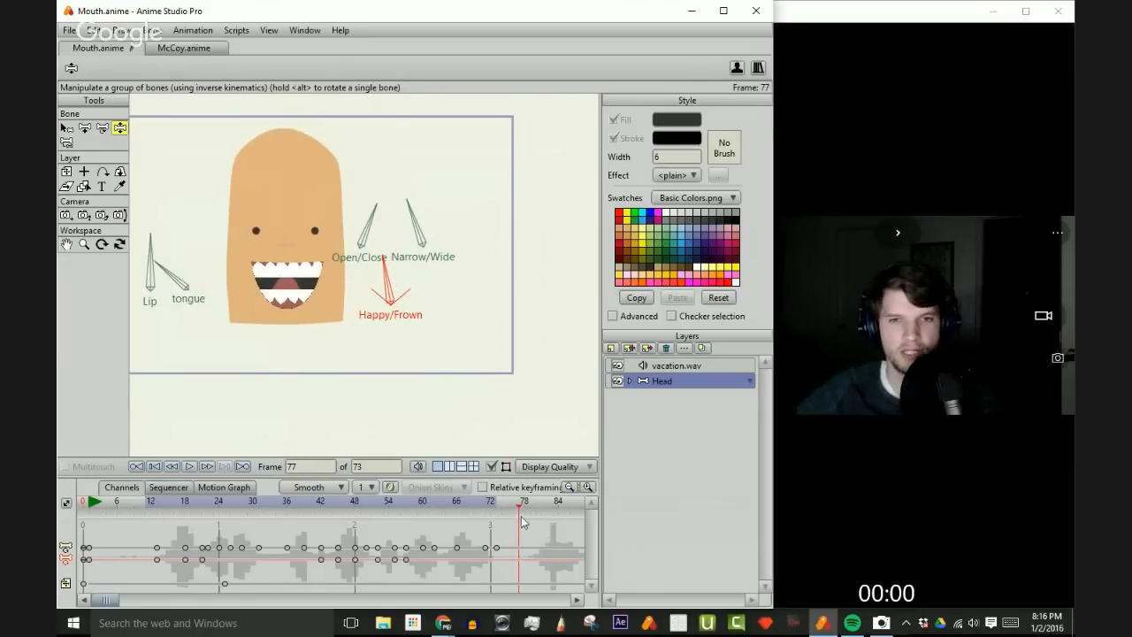
- Try to copy the bone keyframes at frame 1 to frame 73, and undo the paste
{"action": "left_click_drag", "start_coordinate": [521, 507], "coordinate": [497, 507]}
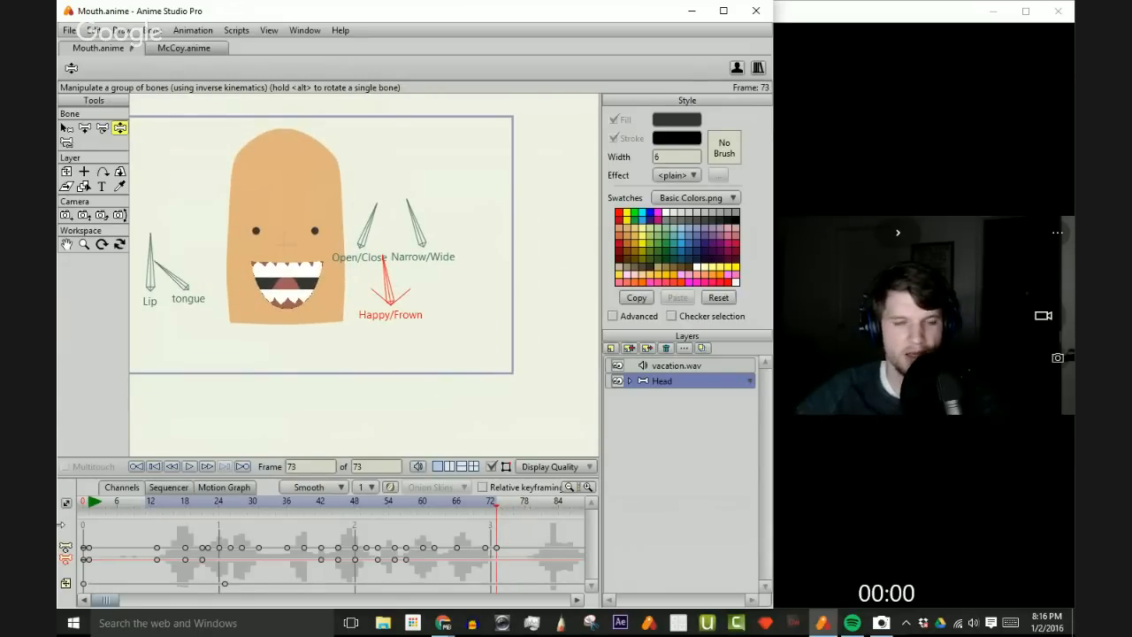
{"action": "left_click_drag", "start_coordinate": [87, 533], "coordinate": [92, 576]}
{"action": "key", "text": "ctrl+c"}
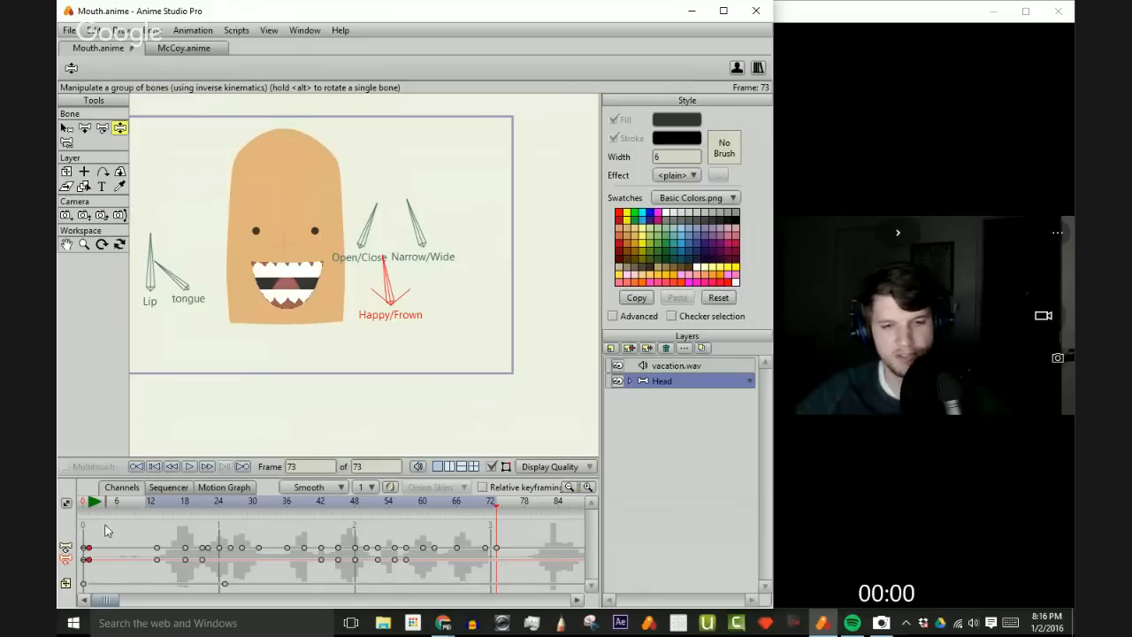
{"action": "key", "text": "ctrl+v"}
{"action": "key", "text": "ctrl+z"}
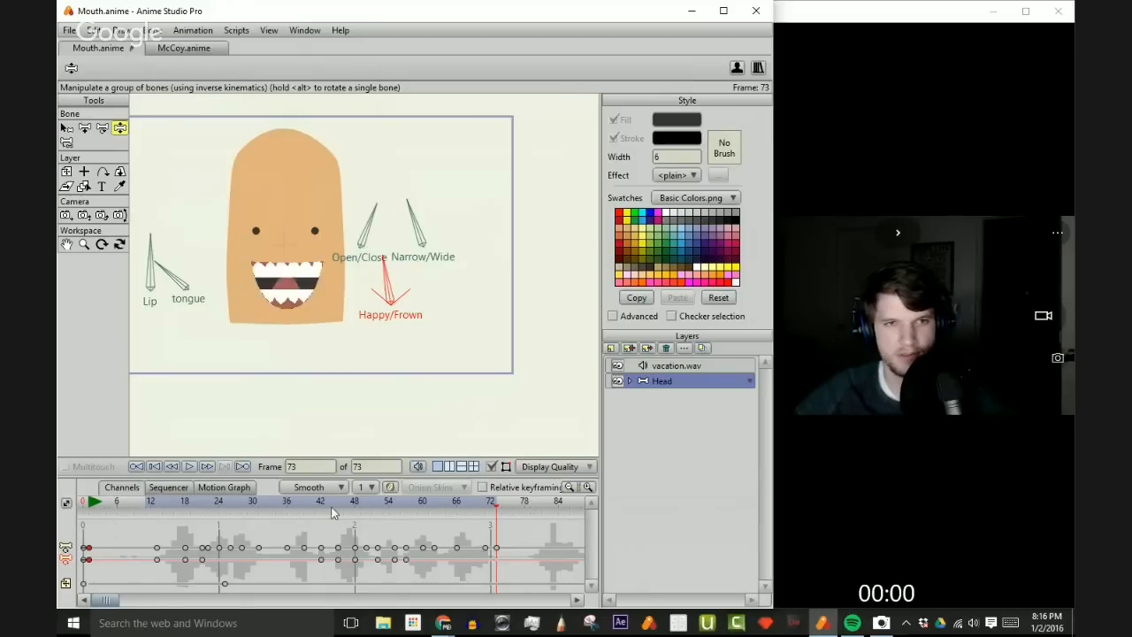
- Copy the bone keyframe at frame 73 to frame 79 to hold the open-mouth pose
{"action": "left_click", "coordinate": [496, 549]}
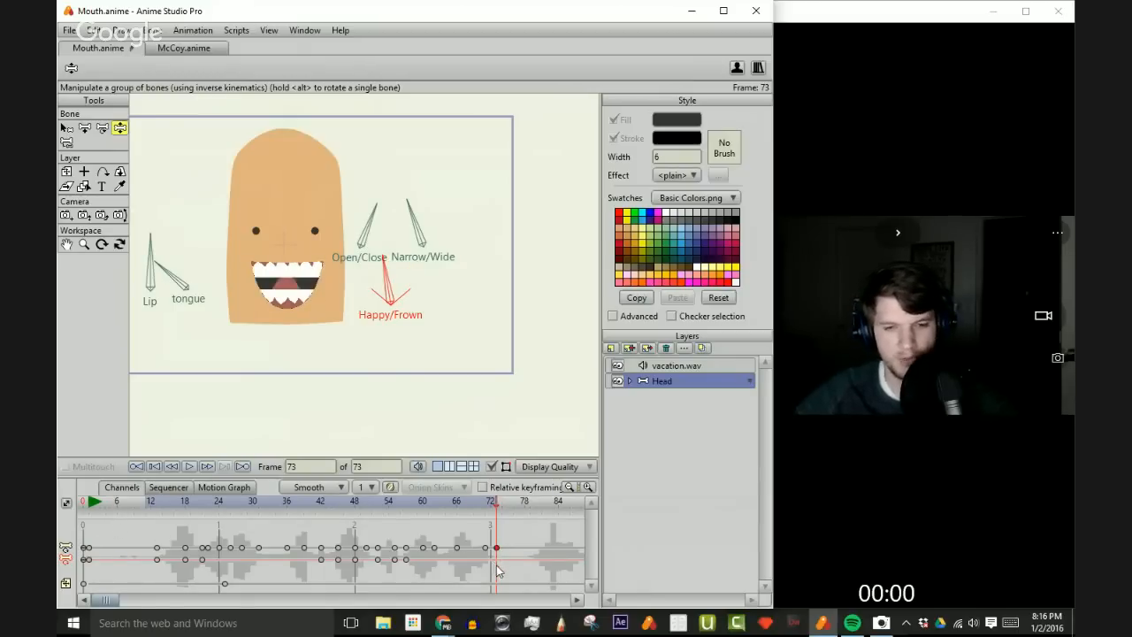
{"action": "left_click_drag", "start_coordinate": [498, 508], "coordinate": [531, 510]}
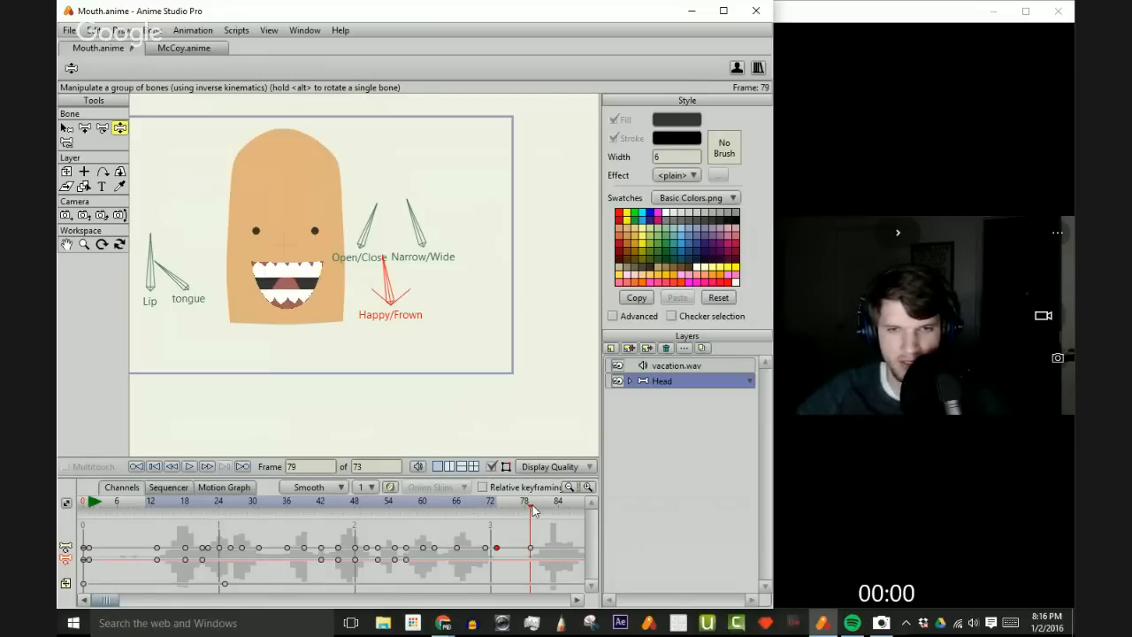
- Set the playback range to frames 78 through 104 so it covers the remaining audio, and stop the playback
{"action": "right_click", "coordinate": [527, 505], "text": "alt"}
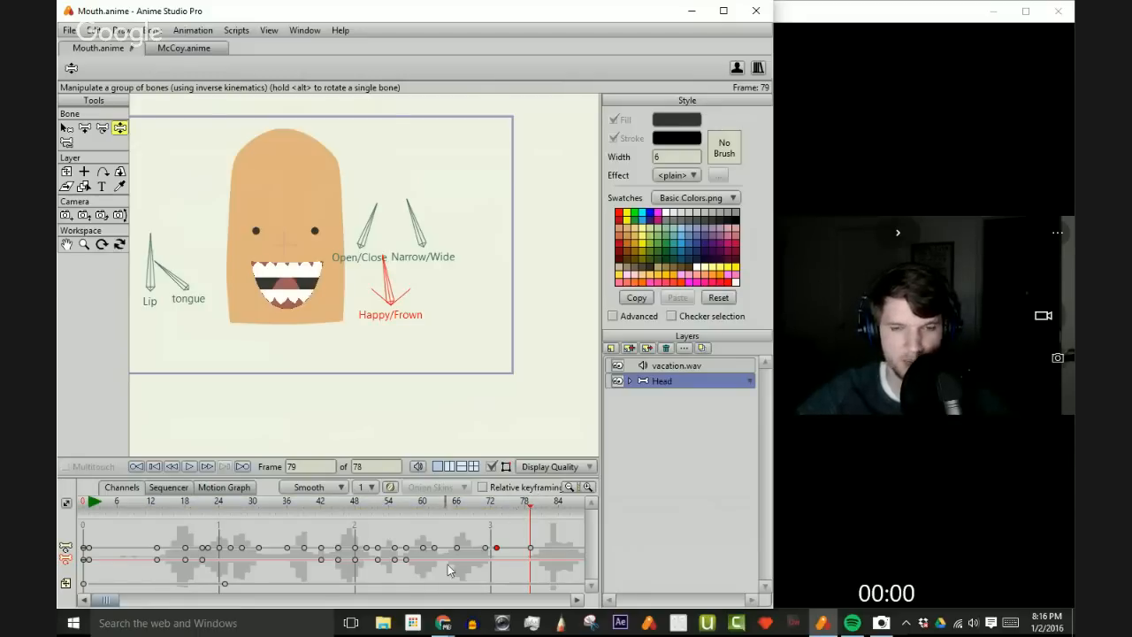
{"action": "left_click_drag", "start_coordinate": [114, 602], "coordinate": [131, 602]}
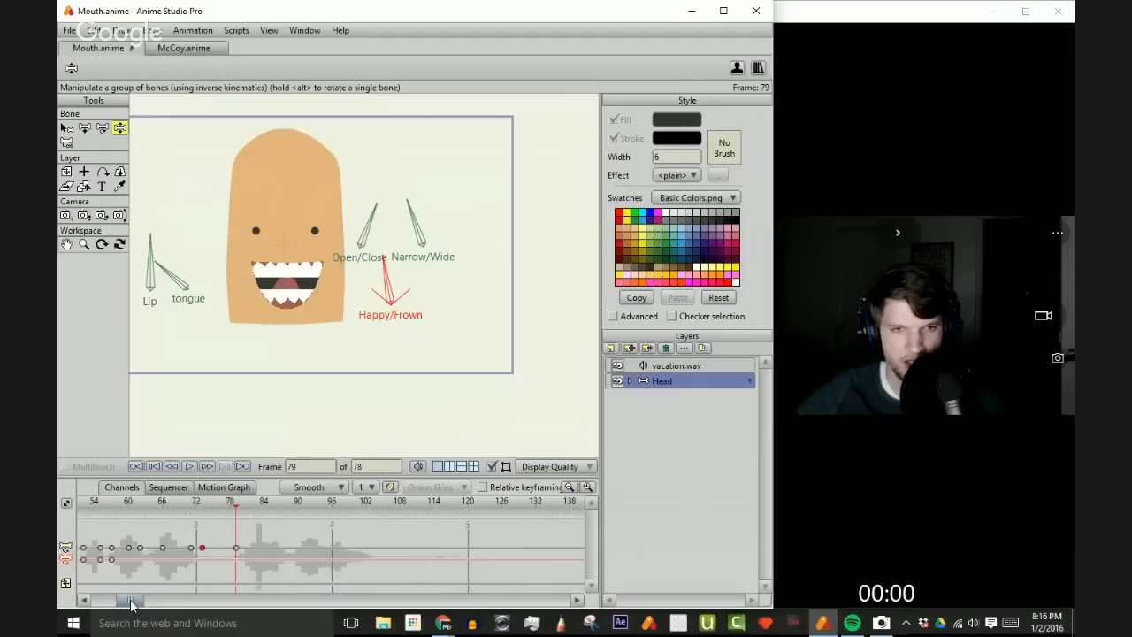
{"action": "left_click", "coordinate": [189, 467]}
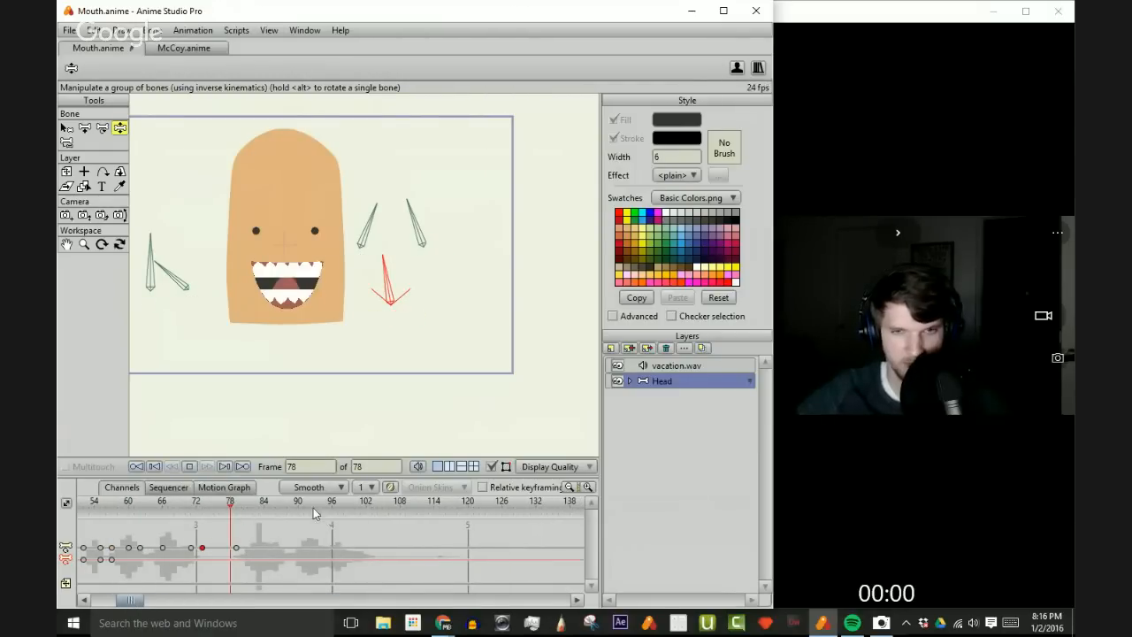
{"action": "right_click", "coordinate": [381, 503], "text": "ctrl"}
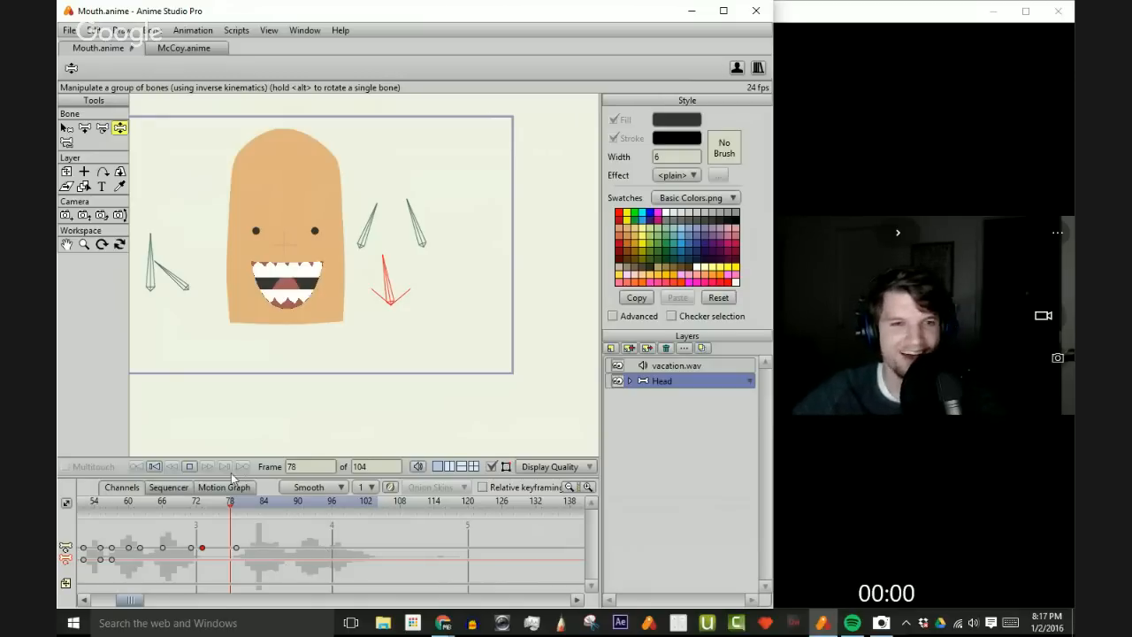
{"action": "left_click", "coordinate": [190, 467]}
- Play the remaining audio from frame 79 and scrub from frame 78 to frame 83 to locate the next sound
{"action": "left_click_drag", "start_coordinate": [224, 501], "coordinate": [236, 504]}
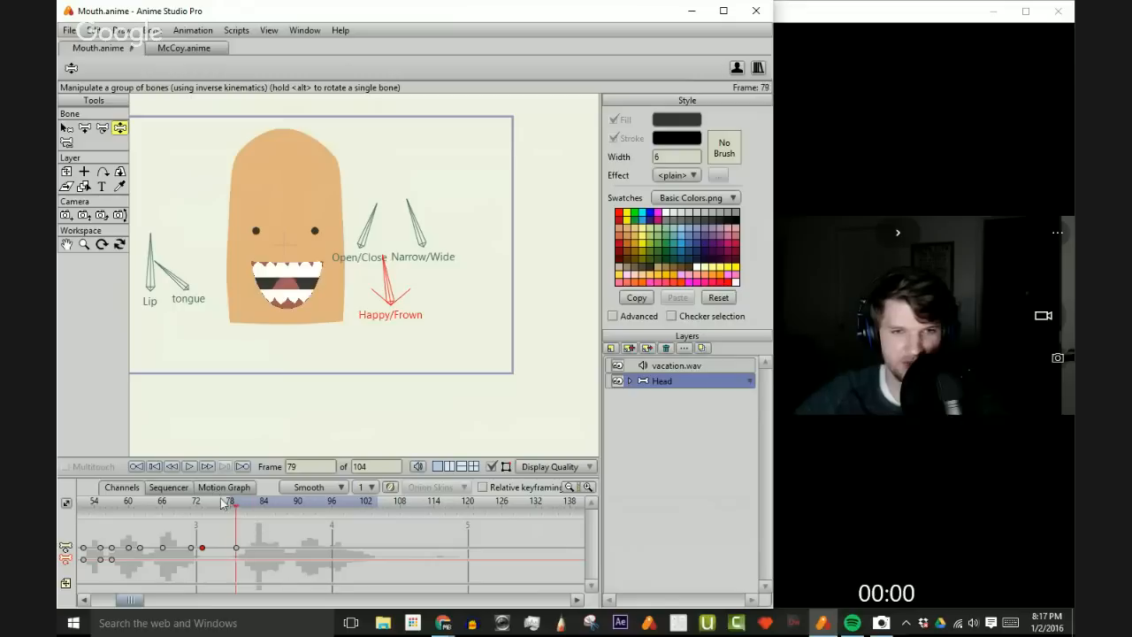
{"action": "left_click", "coordinate": [189, 467]}
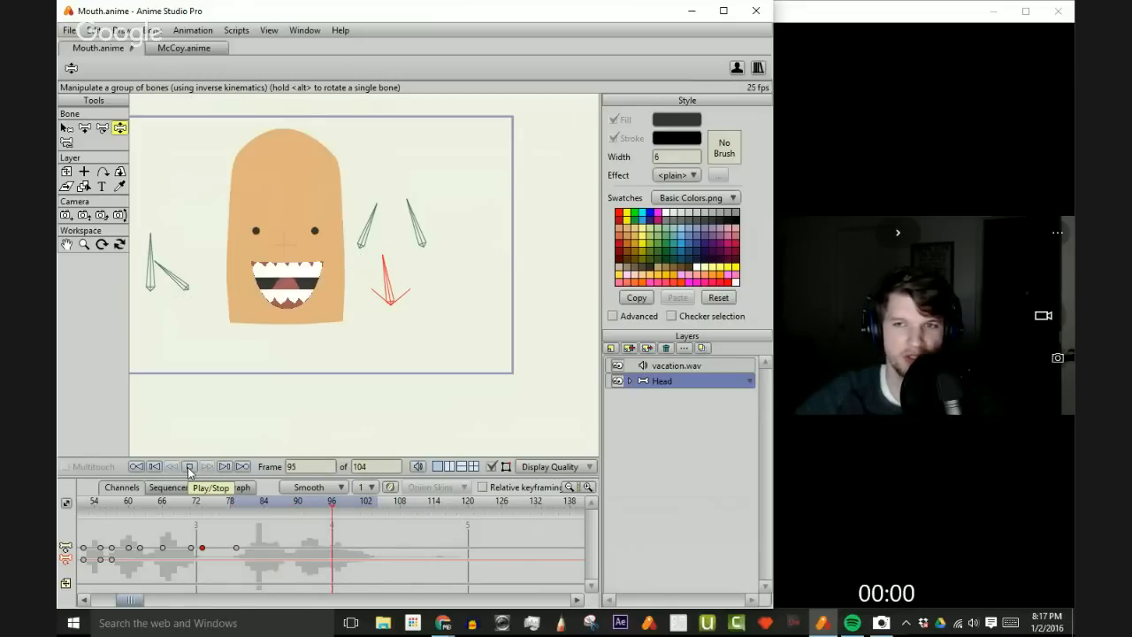
{"action": "left_click", "coordinate": [188, 467]}
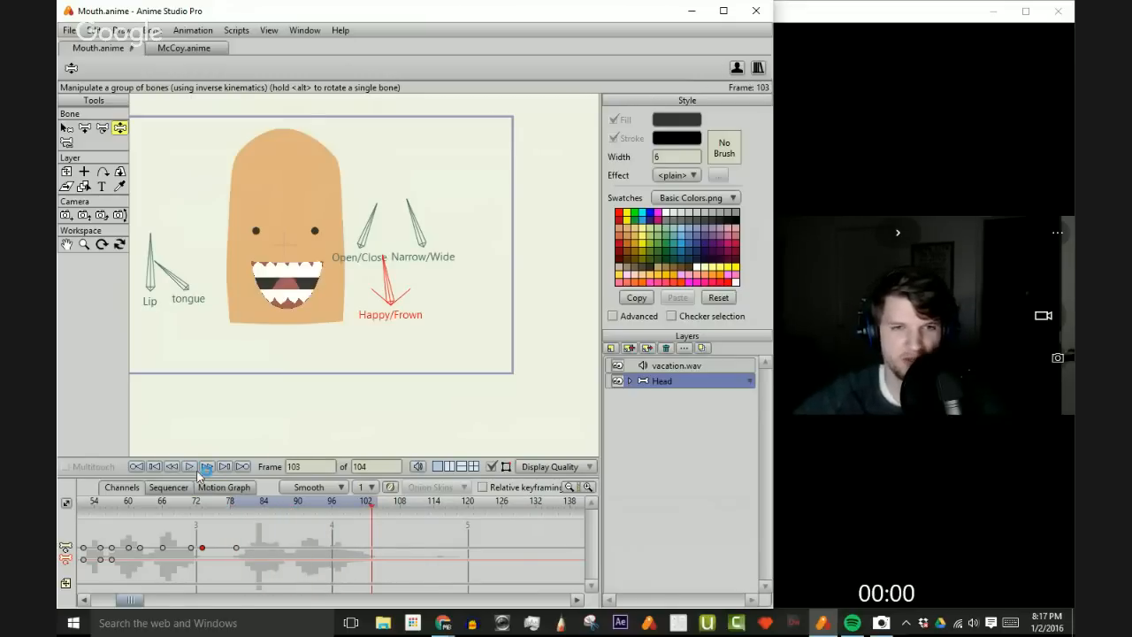
{"action": "left_click", "coordinate": [232, 502]}
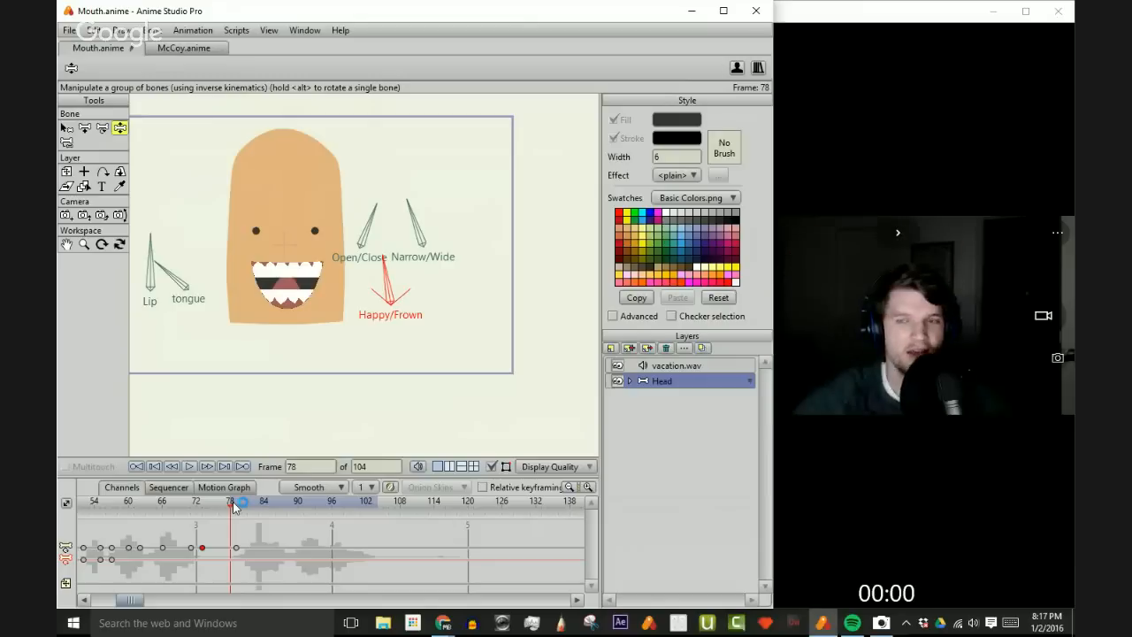
{"action": "left_click_drag", "start_coordinate": [235, 503], "coordinate": [262, 511]}
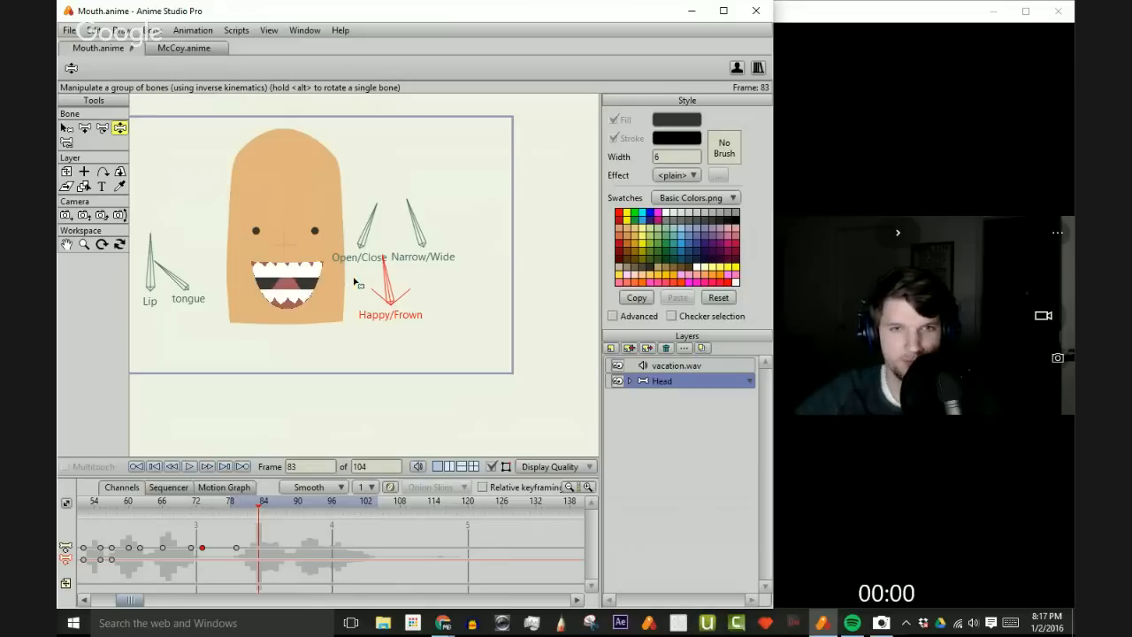
{"action": "scroll", "coordinate": [337, 292], "scroll_direction": "down", "scroll_amount": 3}
{"action": "scroll", "coordinate": [336, 289], "scroll_direction": "up", "scroll_amount": 5}
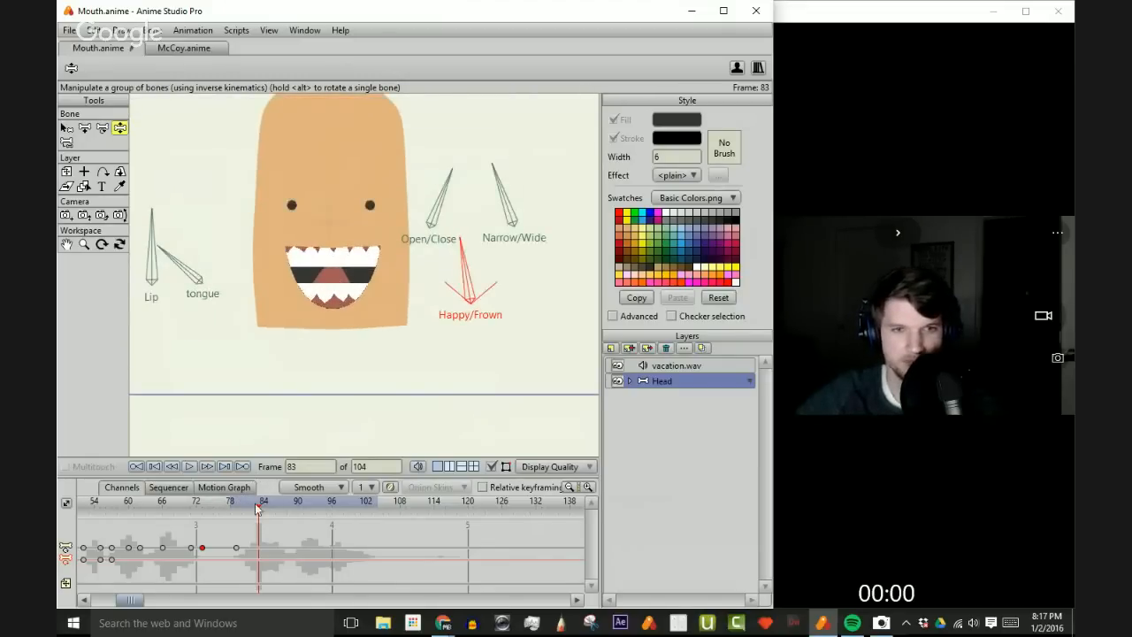
- Keyframe the tongue bone upright at frame 76 so the tongue drops between the two open-mouth keyframes
{"action": "left_click_drag", "start_coordinate": [256, 508], "coordinate": [218, 519]}
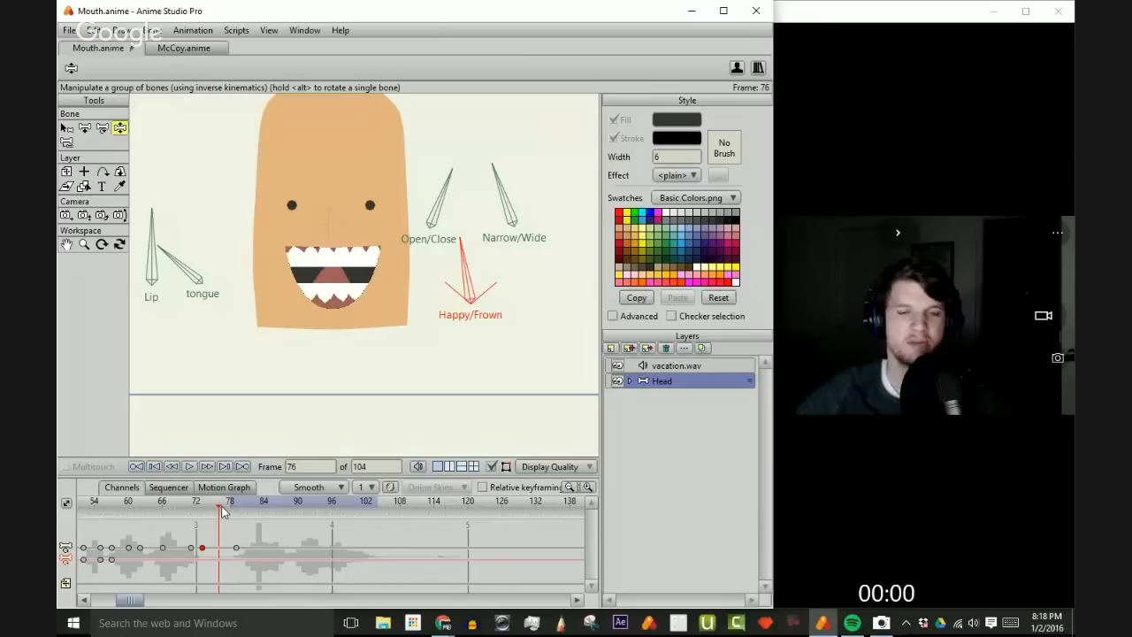
{"action": "key", "text": "Left"}
{"action": "key", "text": "Left"}
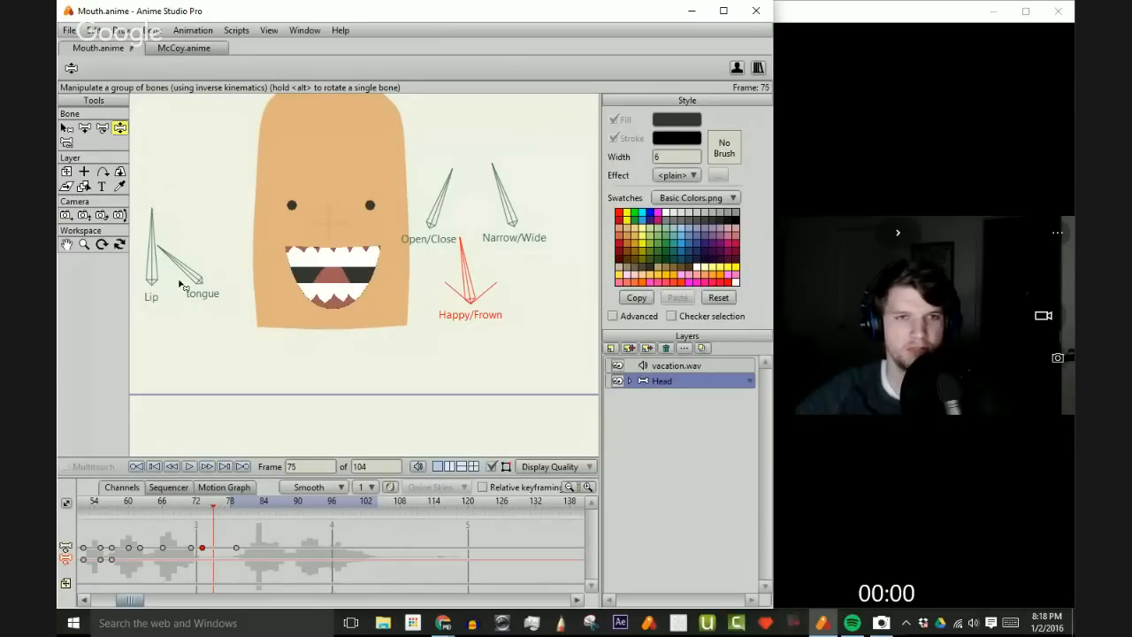
{"action": "key", "text": "Right"}
{"action": "key", "text": "Right"}
{"action": "key", "text": "Right"}
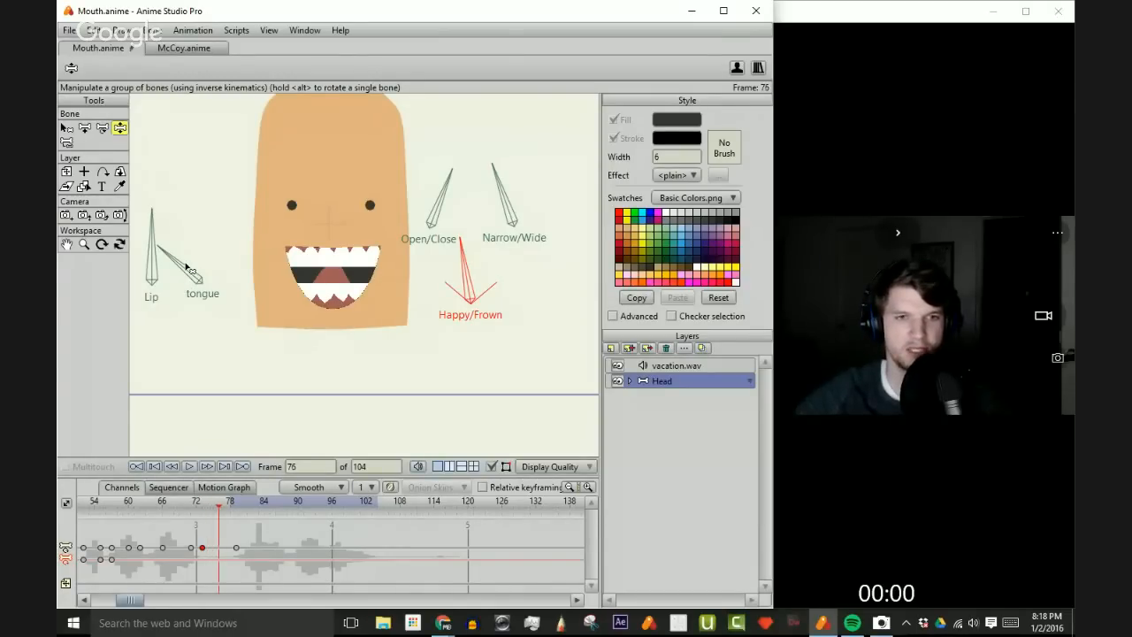
{"action": "left_click_drag", "start_coordinate": [188, 267], "coordinate": [262, 240]}
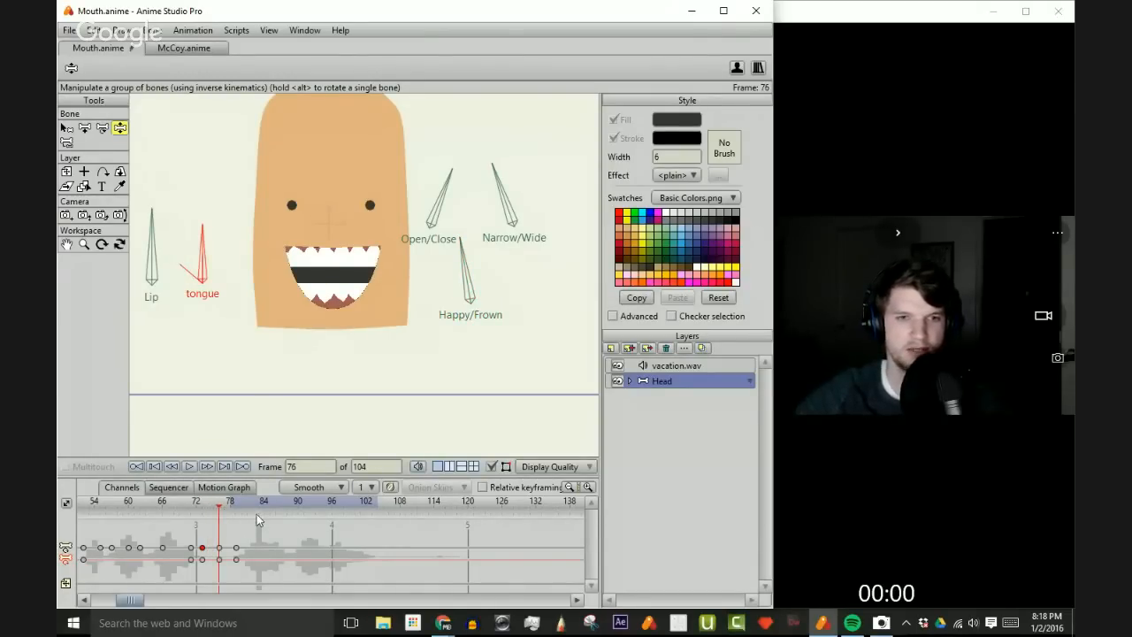
- Step back and forth between frames 76 and 79 to check the tongue movement
{"action": "key", "text": "Right"}
{"action": "key", "text": "Right"}
{"action": "key", "text": "Right"}
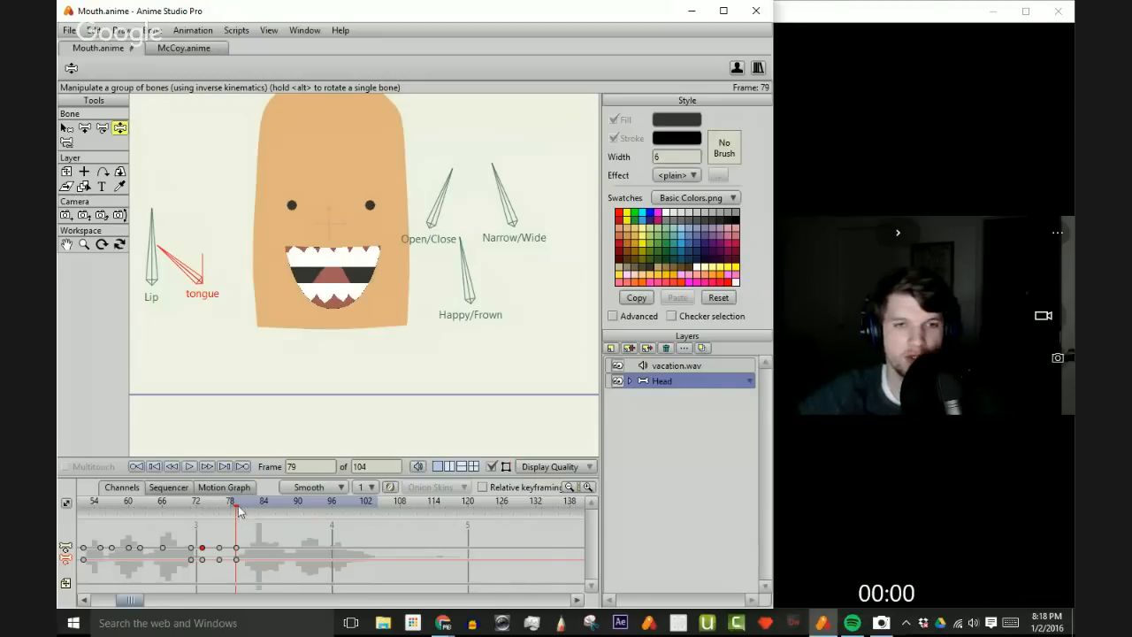
{"action": "scroll", "coordinate": [257, 299], "scroll_direction": "down", "scroll_amount": 1}
{"action": "scroll", "coordinate": [263, 328], "scroll_direction": "up", "scroll_amount": 1}
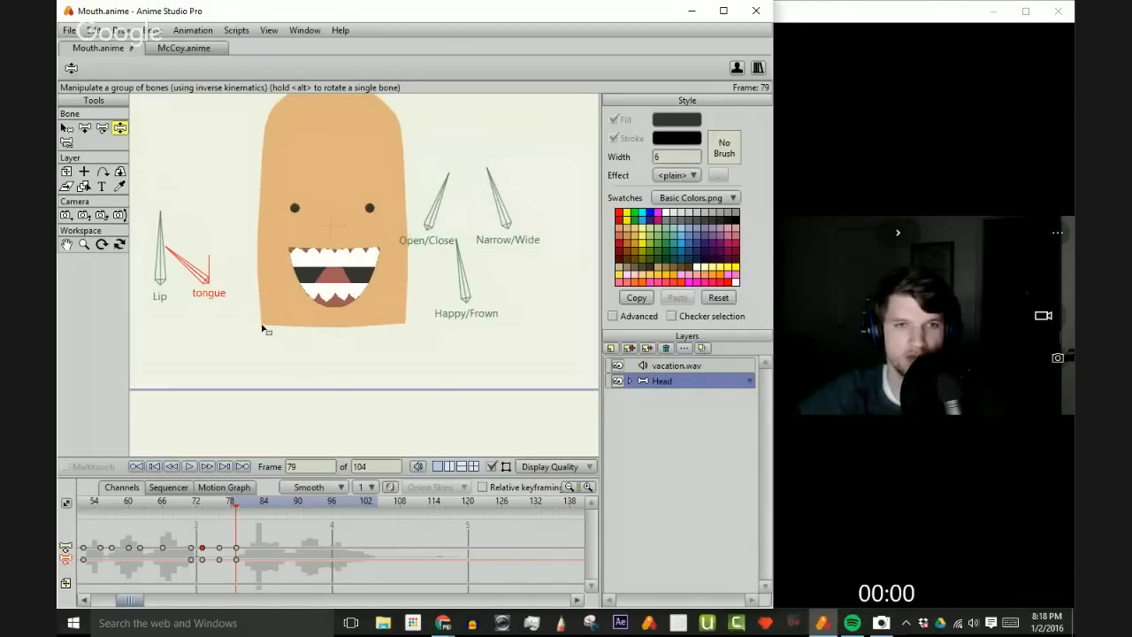
{"action": "left_click_drag", "start_coordinate": [265, 324], "coordinate": [287, 319]}
{"action": "scroll", "coordinate": [284, 316], "scroll_direction": "up", "scroll_amount": 1}
{"action": "key", "text": "Left"}
{"action": "key", "text": "Left"}
{"action": "key", "text": "Right"}
{"action": "key", "text": "Right"}
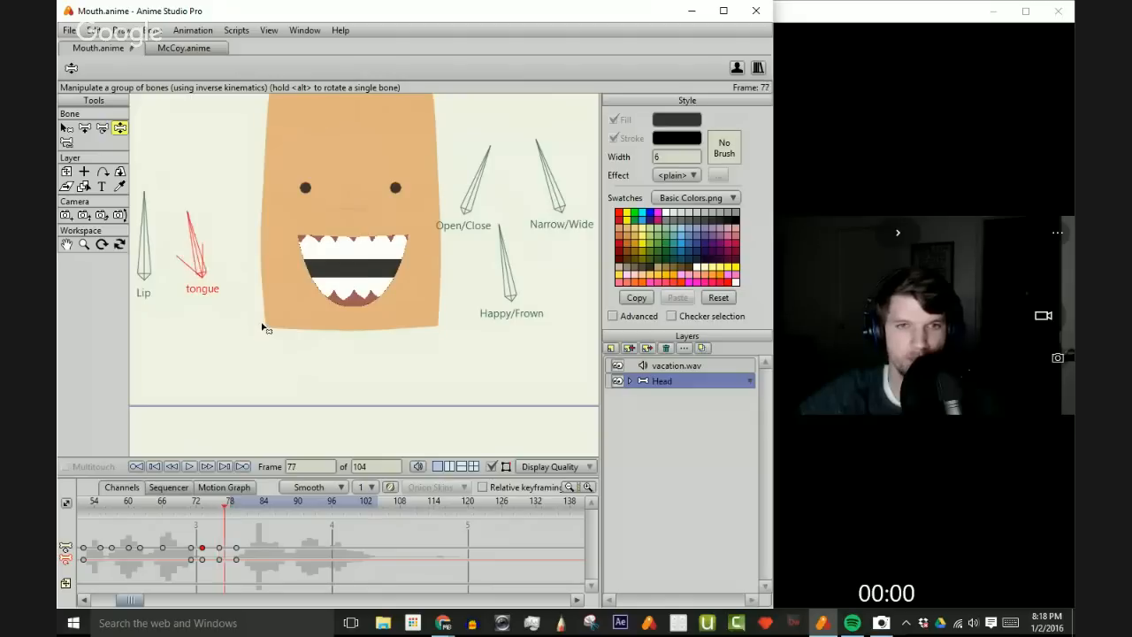
{"action": "scroll", "coordinate": [265, 323], "scroll_direction": "down", "scroll_amount": 2}
{"action": "scroll", "coordinate": [264, 281], "scroll_direction": "up", "scroll_amount": 2}
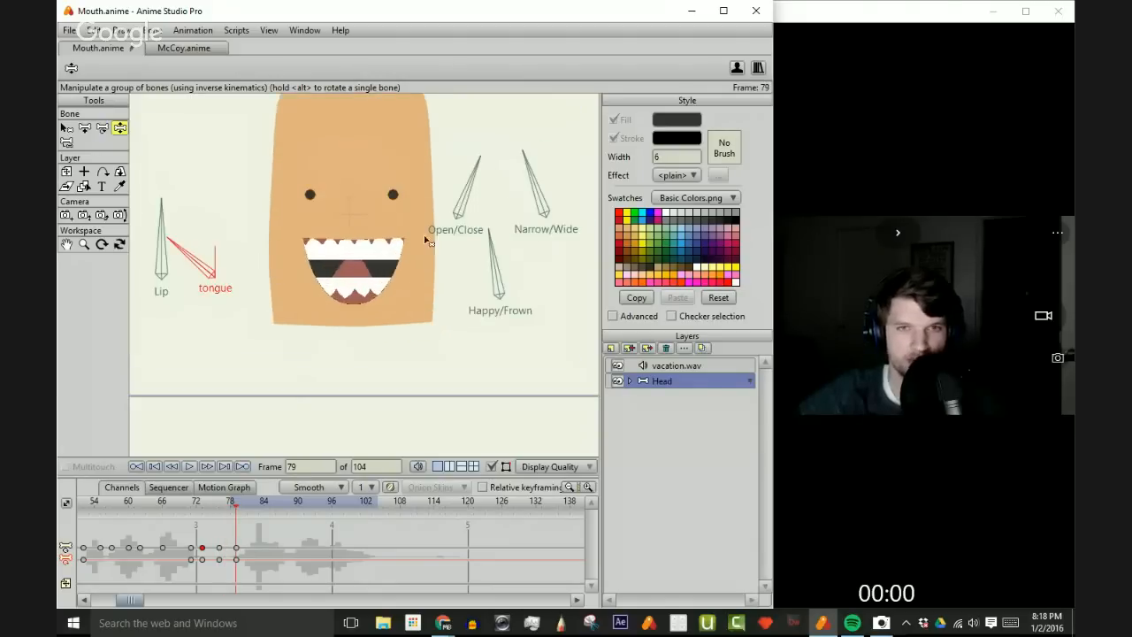
- Keyframe a more closed, narrower mouth at frame 79 with the Open/Close, Narrow/Wide and Lip bones, and ease the smile with the Happy/Frown bone
{"action": "mouse_move", "coordinate": [482, 170]}
{"action": "left_mouse_down"}
{"action": "mouse_move", "coordinate": [446, 156]}
{"action": "mouse_move", "coordinate": [534, 186]}
{"action": "mouse_move", "coordinate": [496, 183]}
{"action": "mouse_move", "coordinate": [500, 191]}
{"action": "mouse_move", "coordinate": [520, 179]}
{"action": "mouse_move", "coordinate": [458, 175]}
{"action": "mouse_move", "coordinate": [491, 183]}
{"action": "mouse_move", "coordinate": [480, 192]}
{"action": "left_mouse_up"}
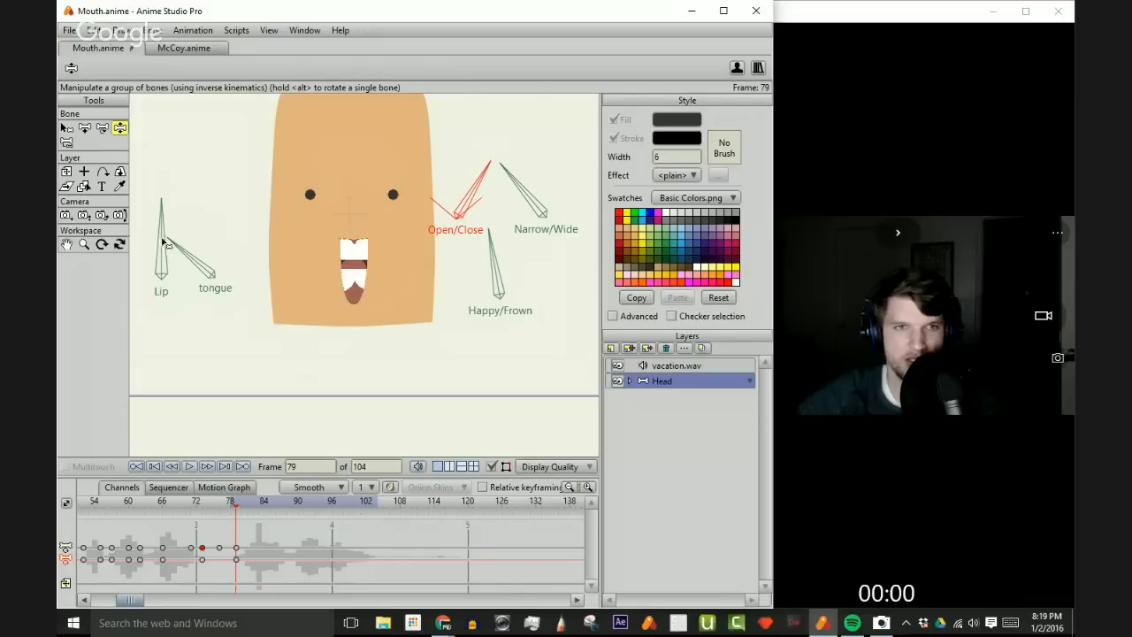
{"action": "mouse_move", "coordinate": [163, 244]}
{"action": "left_mouse_down"}
{"action": "mouse_move", "coordinate": [144, 239]}
{"action": "mouse_move", "coordinate": [177, 231]}
{"action": "left_mouse_up"}
{"action": "left_click_drag", "start_coordinate": [520, 193], "coordinate": [532, 187]}
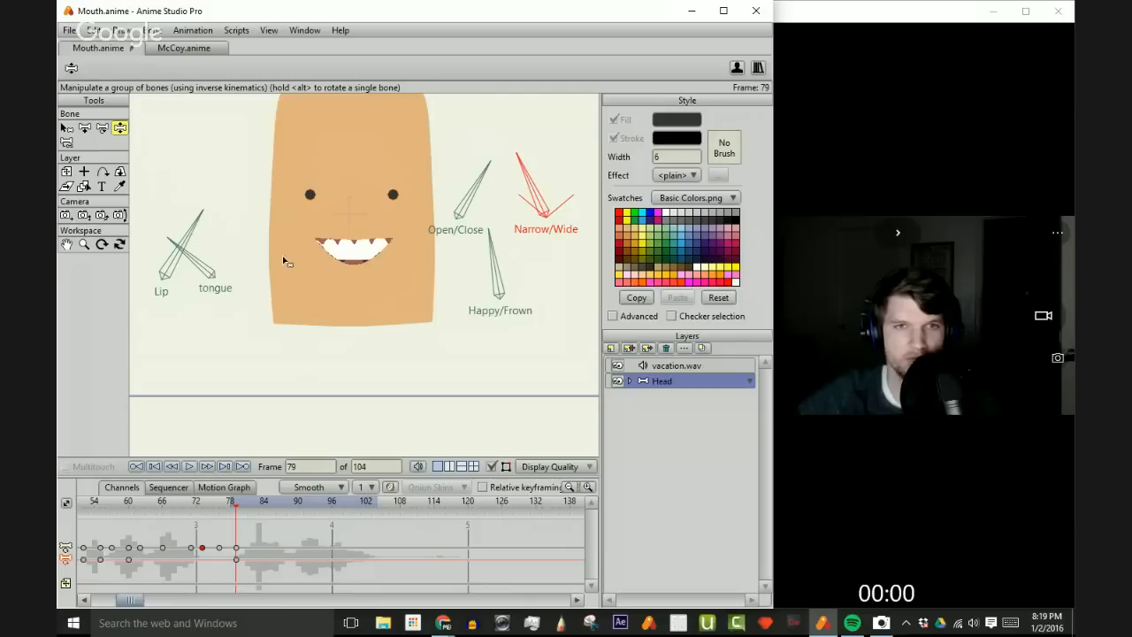
{"action": "left_click_drag", "start_coordinate": [187, 244], "coordinate": [202, 211]}
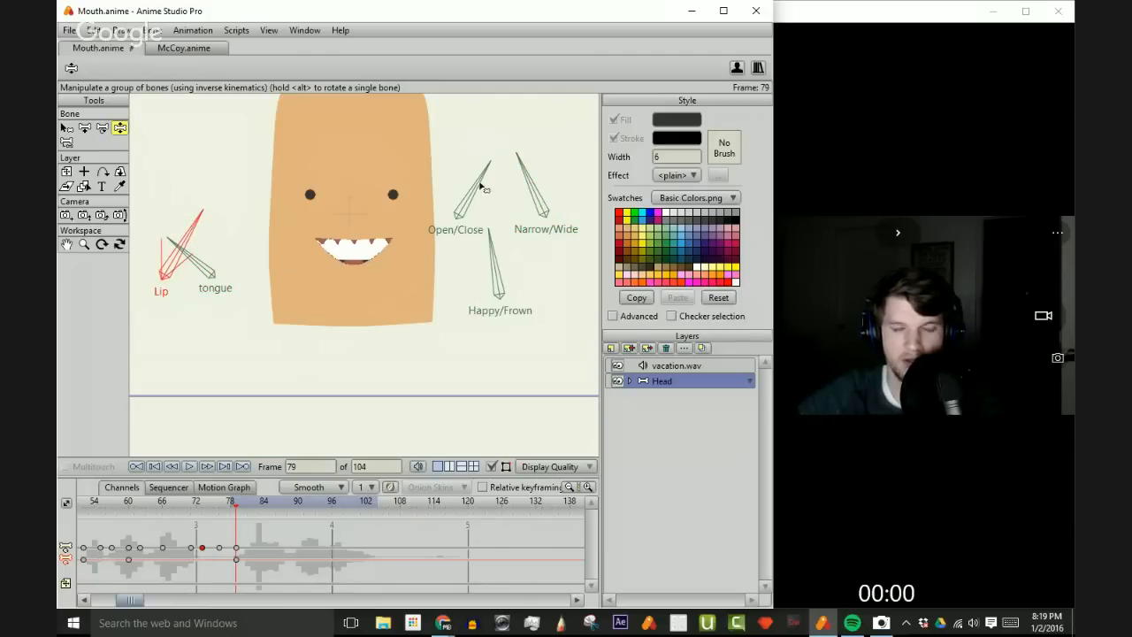
{"action": "left_click_drag", "start_coordinate": [494, 261], "coordinate": [500, 256]}
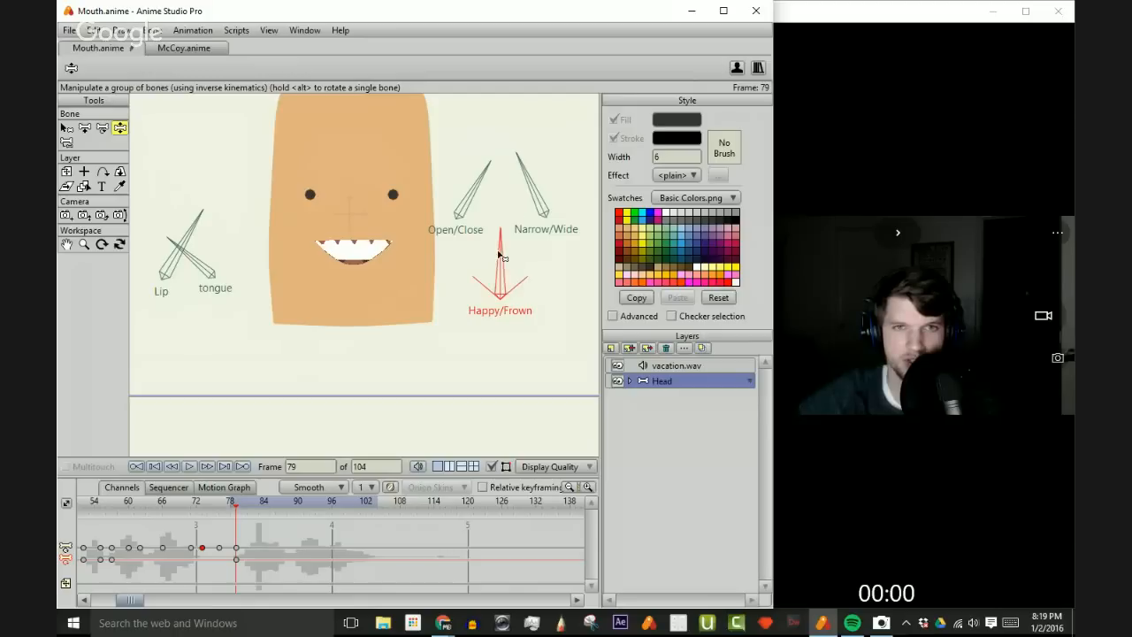
{"action": "mouse_move", "coordinate": [533, 183]}
{"action": "left_mouse_down"}
{"action": "mouse_move", "coordinate": [514, 166]}
{"action": "mouse_move", "coordinate": [531, 180]}
{"action": "left_mouse_up"}
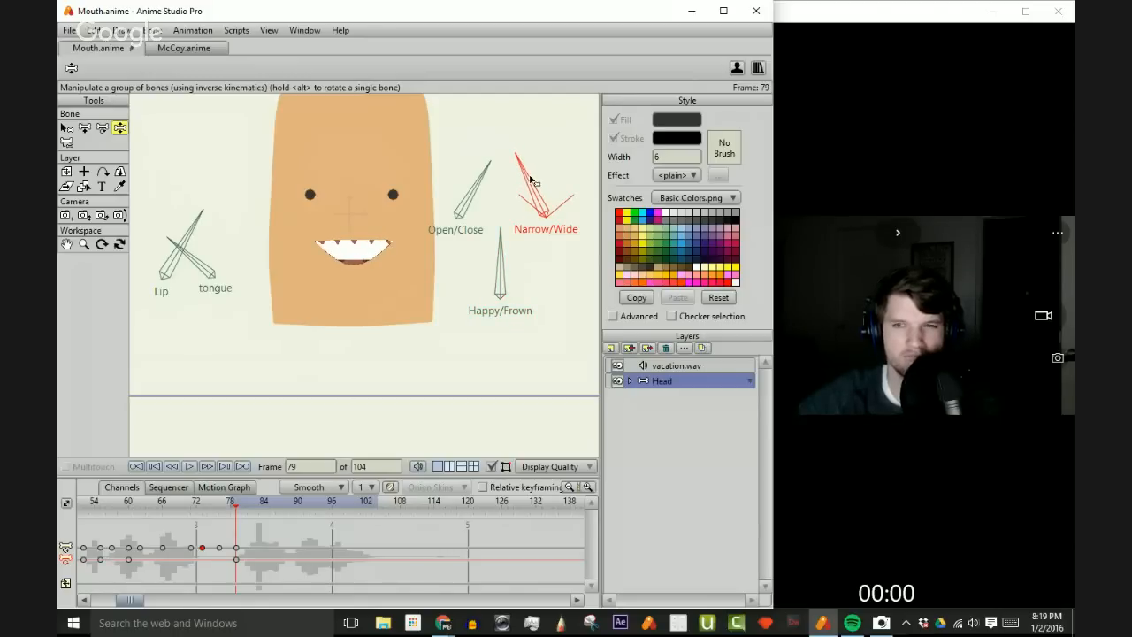
- Try a frowning, much narrower mouth at frame 79 with the Happy/Frown and Narrow/Wide bones, and undo both changes
{"action": "mouse_move", "coordinate": [499, 267]}
{"action": "left_mouse_down"}
{"action": "mouse_move", "coordinate": [527, 262]}
{"action": "mouse_move", "coordinate": [511, 254]}
{"action": "left_mouse_up"}
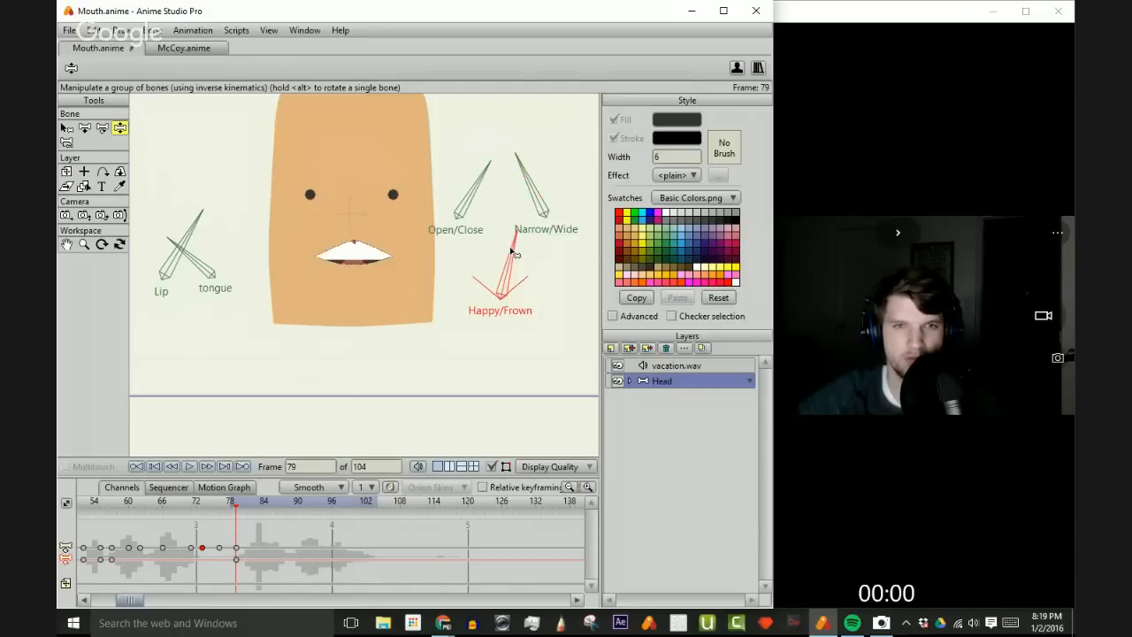
{"action": "mouse_move", "coordinate": [533, 185]}
{"action": "left_mouse_down"}
{"action": "mouse_move", "coordinate": [549, 174]}
{"action": "mouse_move", "coordinate": [511, 174]}
{"action": "mouse_move", "coordinate": [519, 178]}
{"action": "left_mouse_up"}
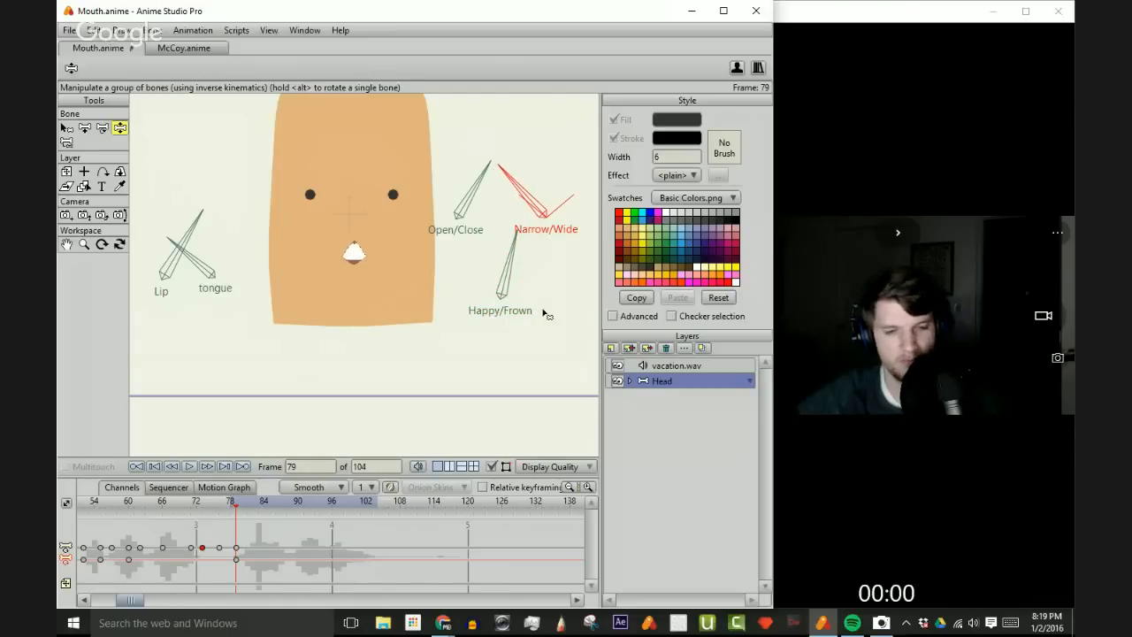
{"action": "key", "text": "ctrl+z"}
{"action": "key", "text": "ctrl+z"}
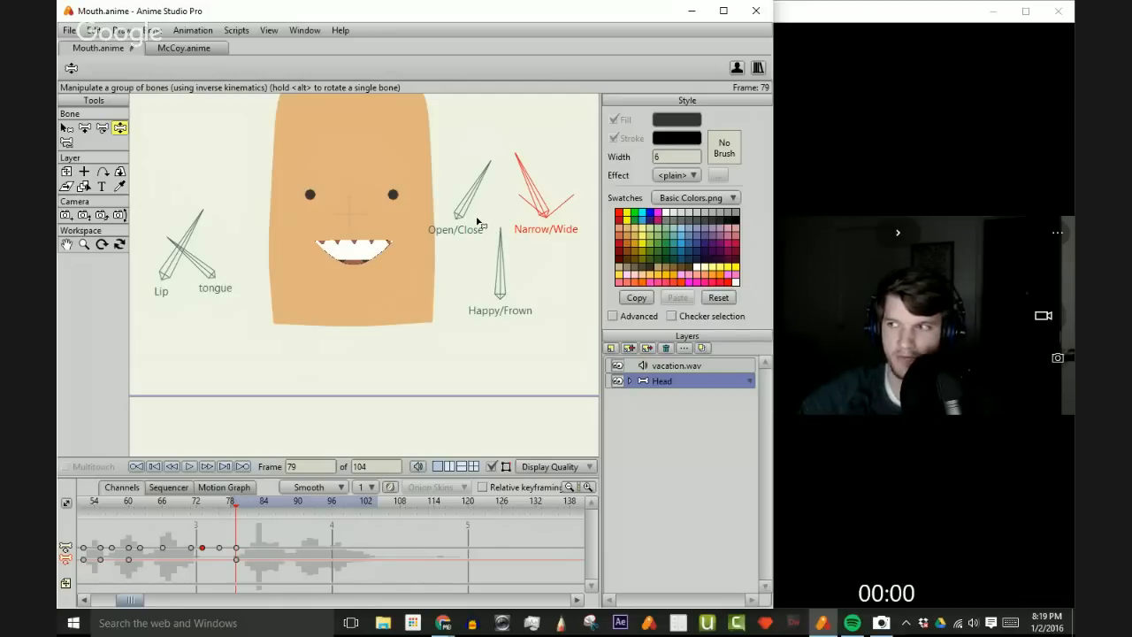
- Step back and forth through the frames before frame 79 to check the transition into the more closed mouth pose
{"action": "key", "text": "Left"}
{"action": "key", "text": "Left"}
{"action": "key", "text": "Left"}
{"action": "key", "text": "Right"}
{"action": "key", "text": "Right"}
{"action": "key", "text": "Right"}
{"action": "key", "text": "Right"}
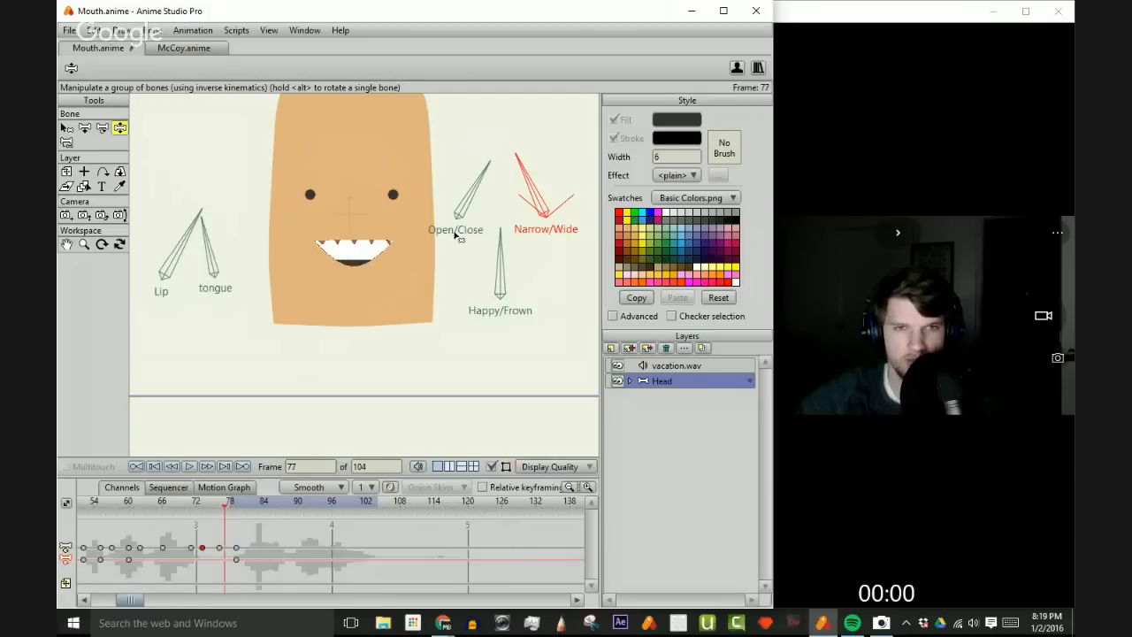
- Keyframe a slightly more closed, narrower smile at frame 80 with the Open/Close, Narrow/Wide and Happy/Frown bones
{"action": "left_click_drag", "start_coordinate": [521, 180], "coordinate": [479, 175]}
{"action": "left_click_drag", "start_coordinate": [529, 178], "coordinate": [535, 175]}
{"action": "mouse_move", "coordinate": [507, 269]}
{"action": "left_mouse_down"}
{"action": "mouse_move", "coordinate": [523, 271]}
{"action": "mouse_move", "coordinate": [513, 258]}
{"action": "left_mouse_up"}
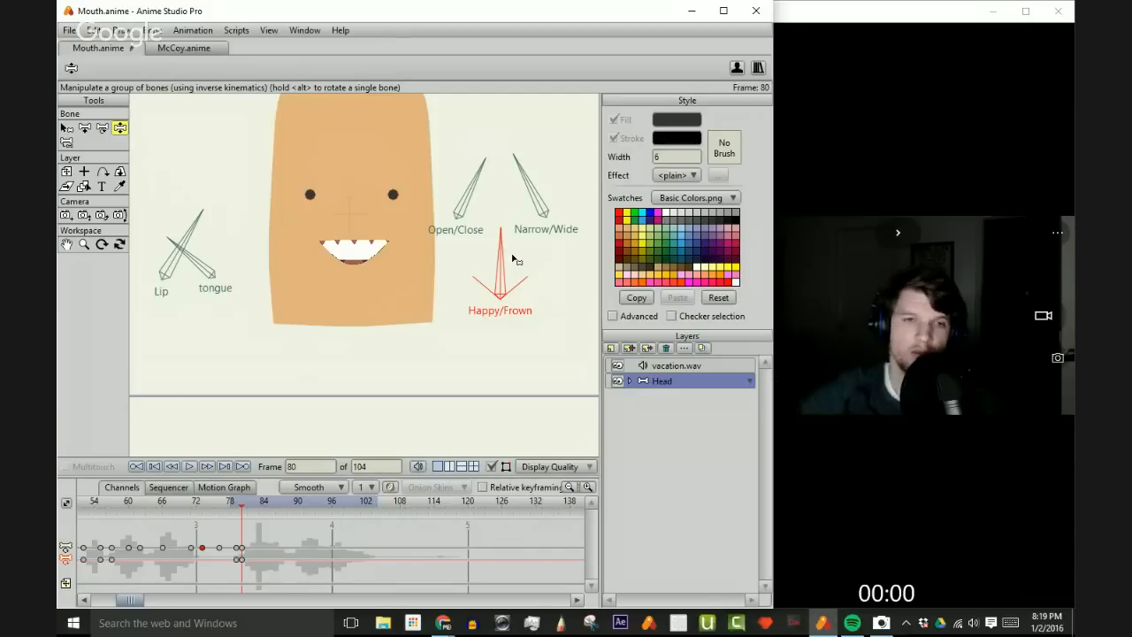
- Return to frame 0 and clear the bone selection on the Head layer
{"action": "scroll", "coordinate": [137, 446], "scroll_direction": "down", "scroll_amount": 1}
{"action": "left_click", "coordinate": [155, 468]}
{"action": "scroll", "coordinate": [385, 324], "scroll_direction": "up", "scroll_amount": 3}
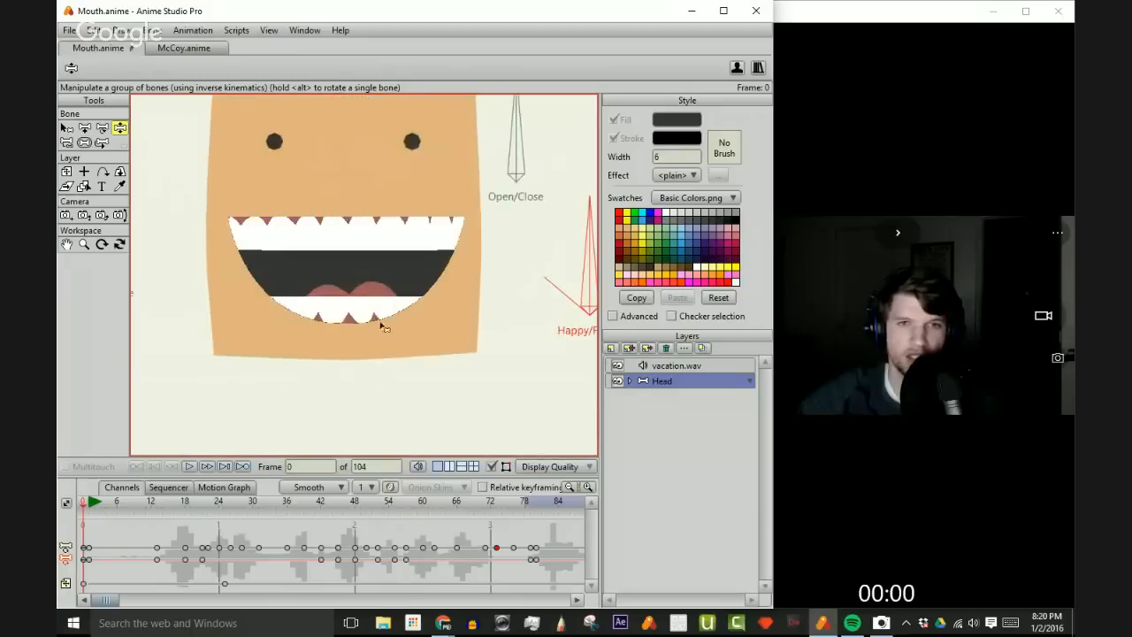
{"action": "scroll", "coordinate": [389, 305], "scroll_direction": "down", "scroll_amount": 1}
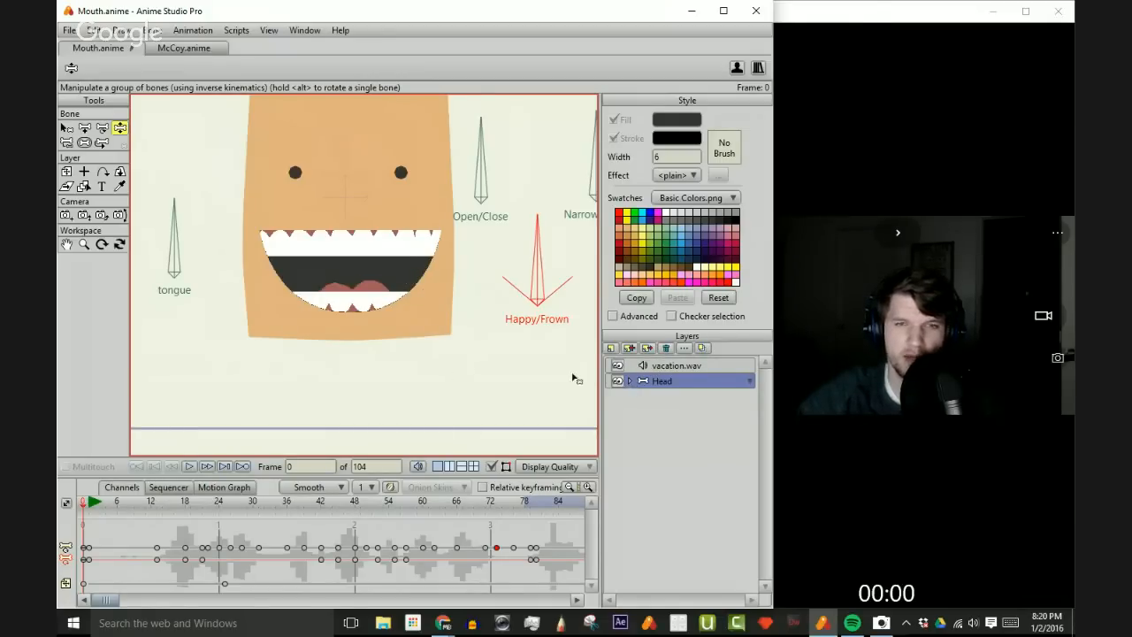
{"action": "scroll", "coordinate": [483, 321], "scroll_direction": "down", "scroll_amount": 3}
{"action": "left_click_drag", "start_coordinate": [482, 281], "coordinate": [490, 318]}
{"action": "scroll", "coordinate": [500, 338], "scroll_direction": "down", "scroll_amount": 2}
{"action": "scroll", "coordinate": [500, 336], "scroll_direction": "up", "scroll_amount": 3}
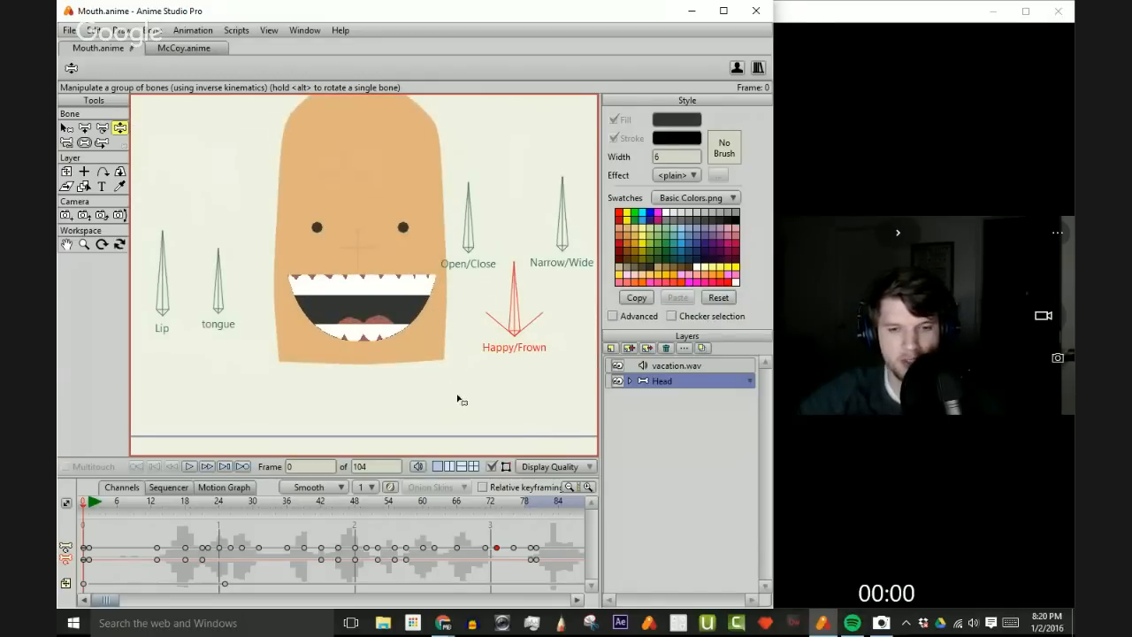
{"action": "left_click", "coordinate": [213, 157]}
{"action": "left_click", "coordinate": [228, 198]}
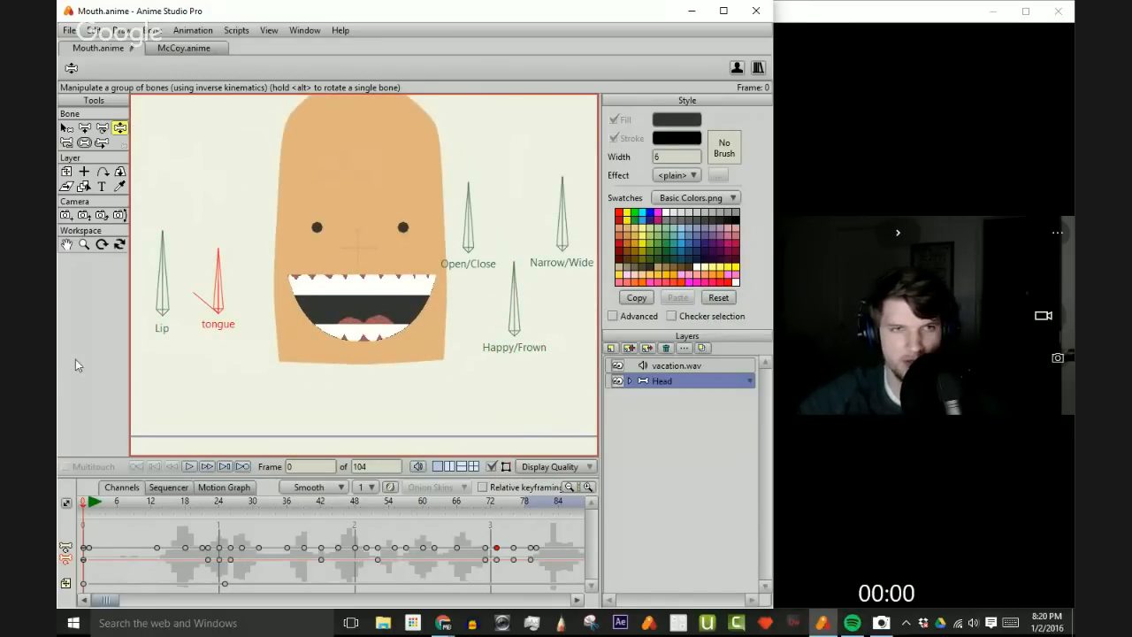
{"action": "key", "text": "b"}
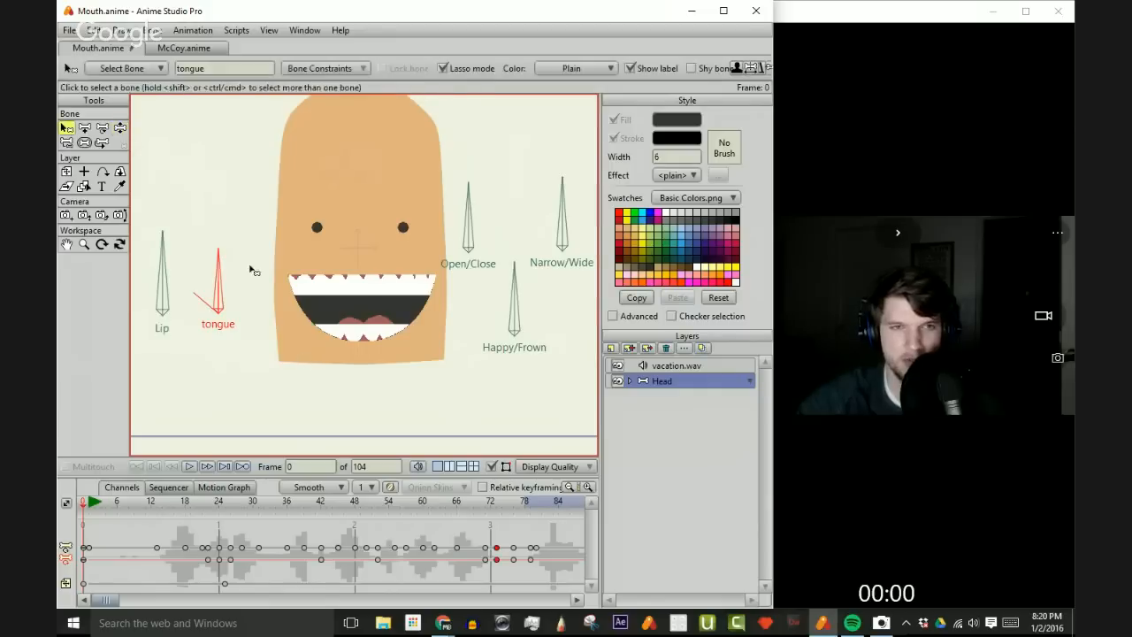
{"action": "left_click", "coordinate": [213, 170]}
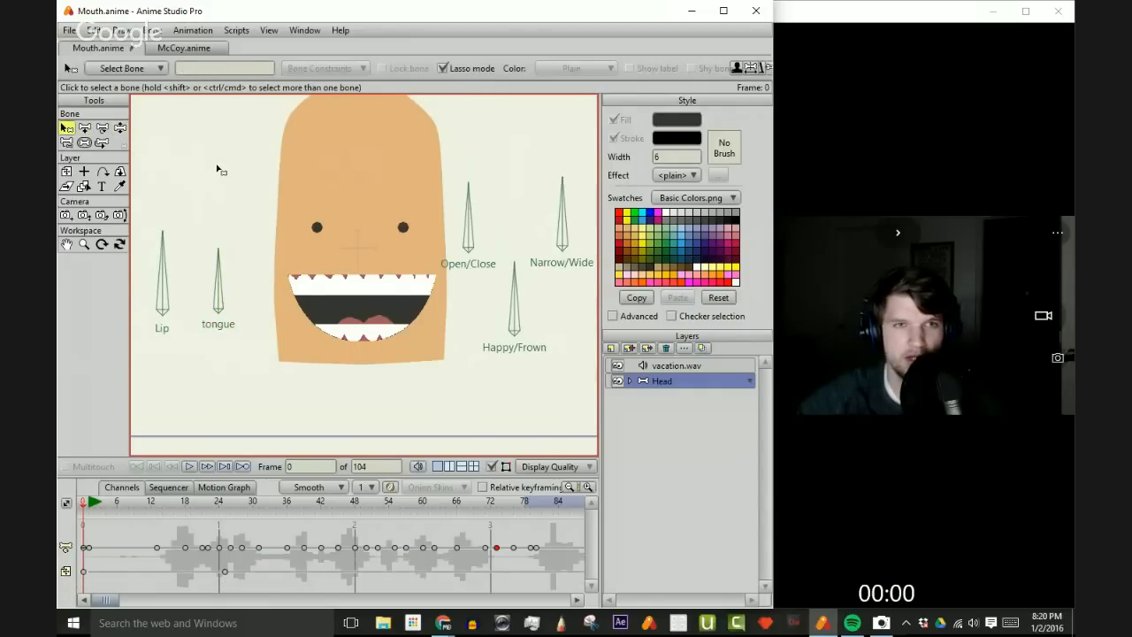
- Add an upright bone beside the head, above the tongue bone, and name it move
{"action": "key", "text": "a"}
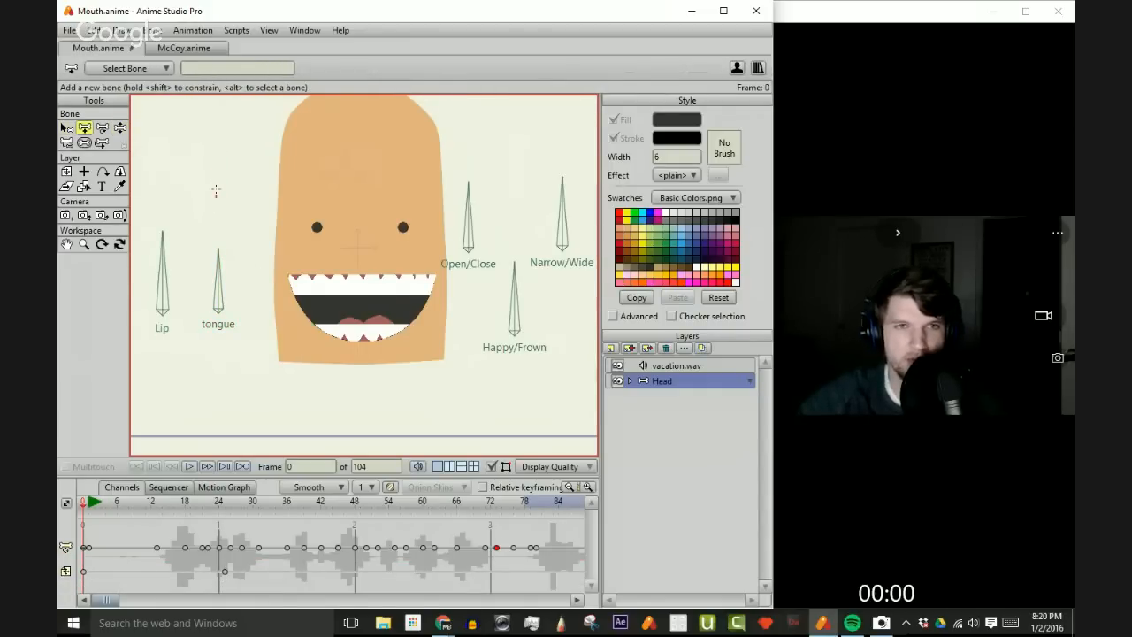
{"action": "left_click_drag", "start_coordinate": [215, 191], "coordinate": [216, 123]}
{"action": "double_click", "coordinate": [203, 69]}
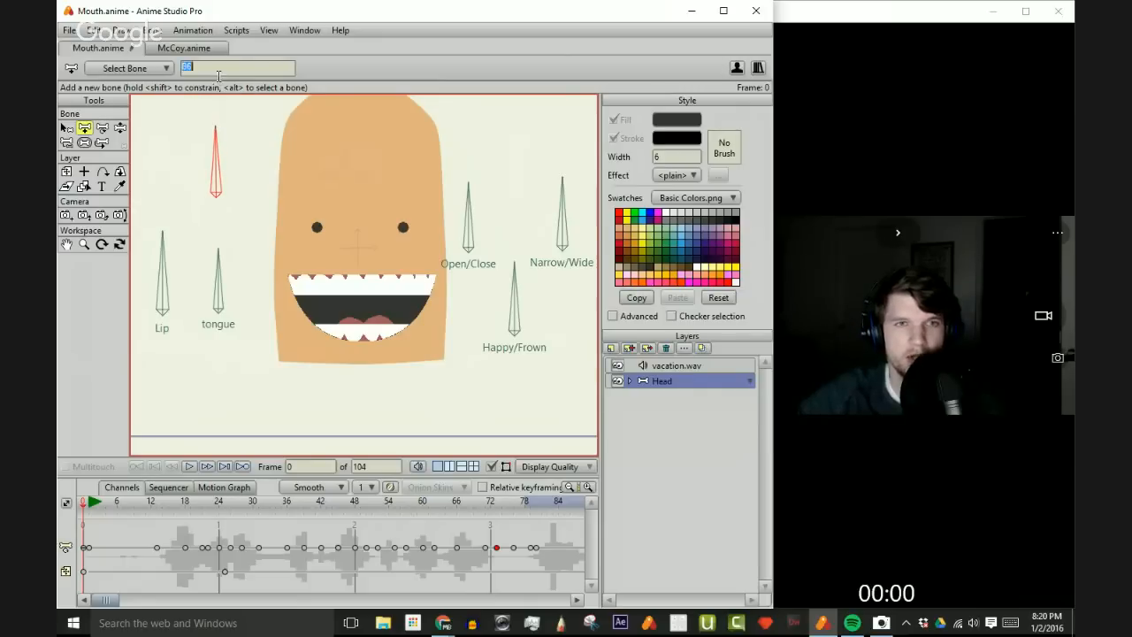
{"action": "type", "text": "move"}
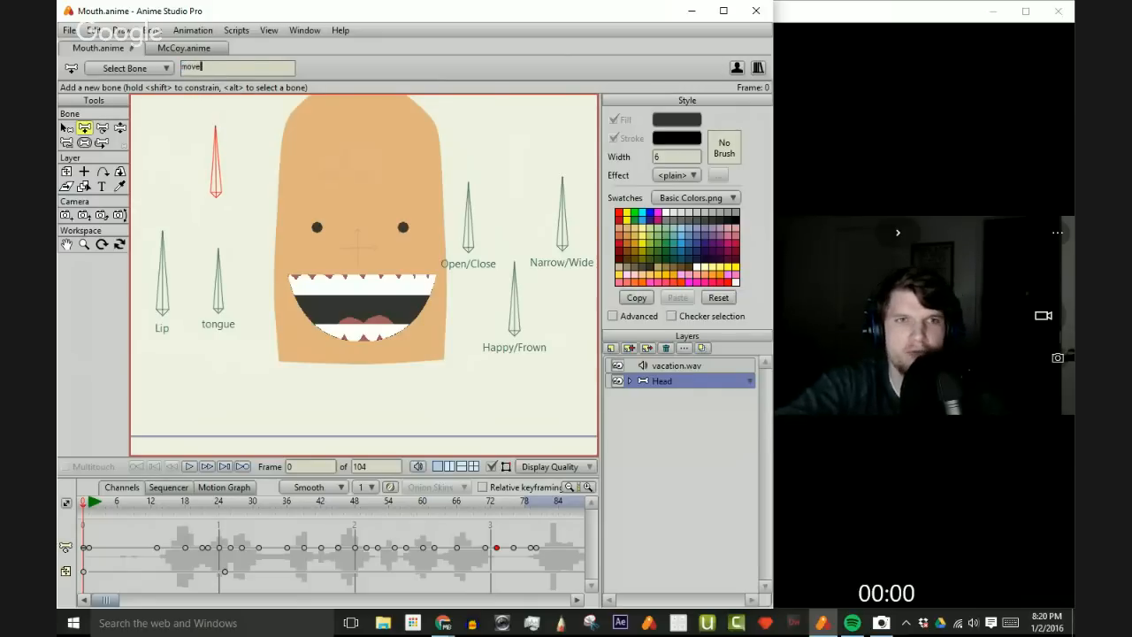
{"action": "key", "text": "Return"}
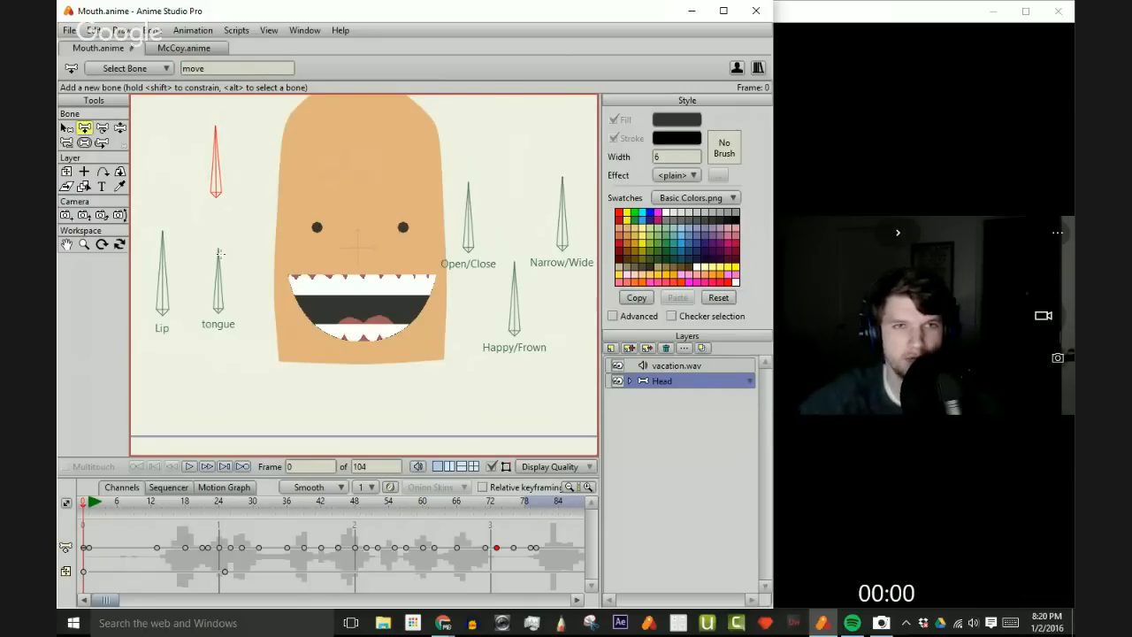
- Make a smart bone dial for the move bone with a minimum angle of -50 and a maximum angle of 50
{"action": "key", "text": "z"}
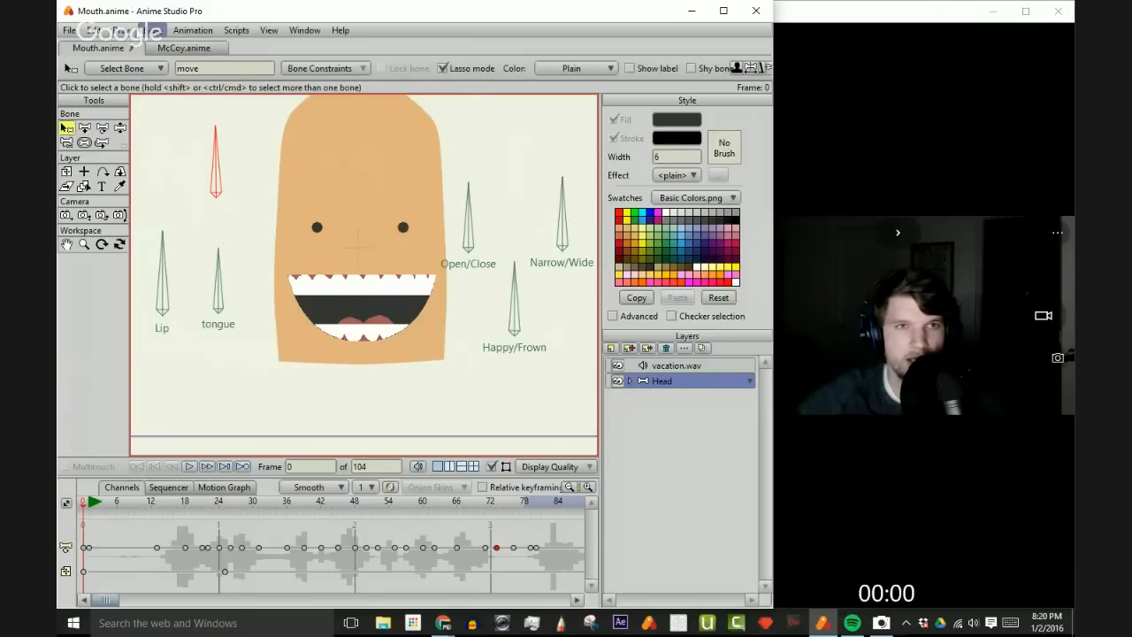
{"action": "left_click", "coordinate": [152, 31]}
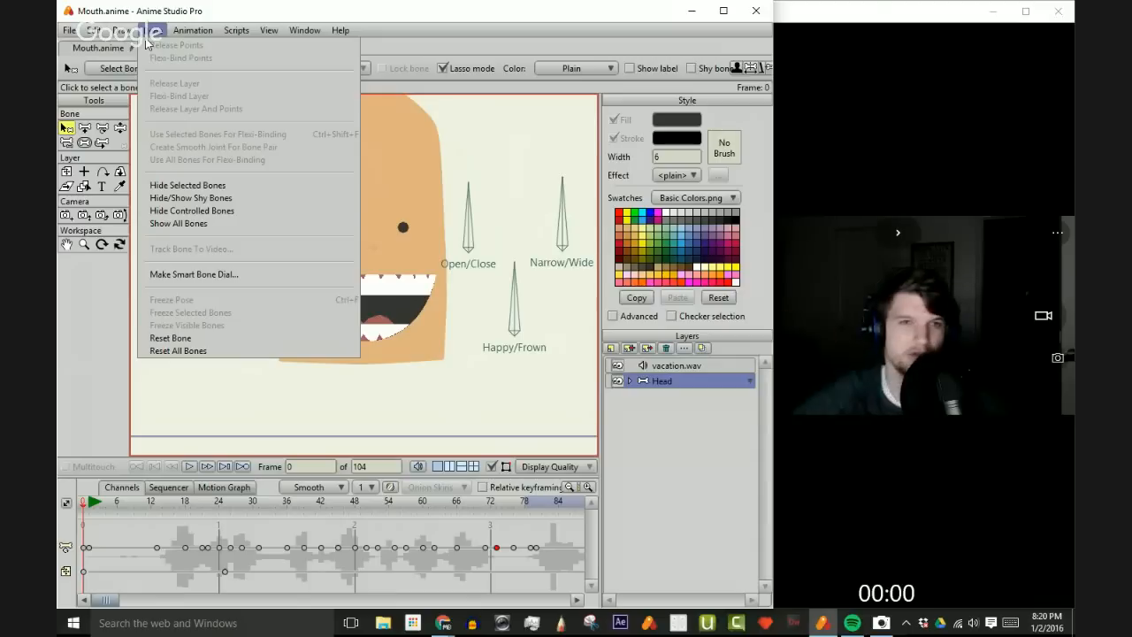
{"action": "left_click", "coordinate": [197, 275]}
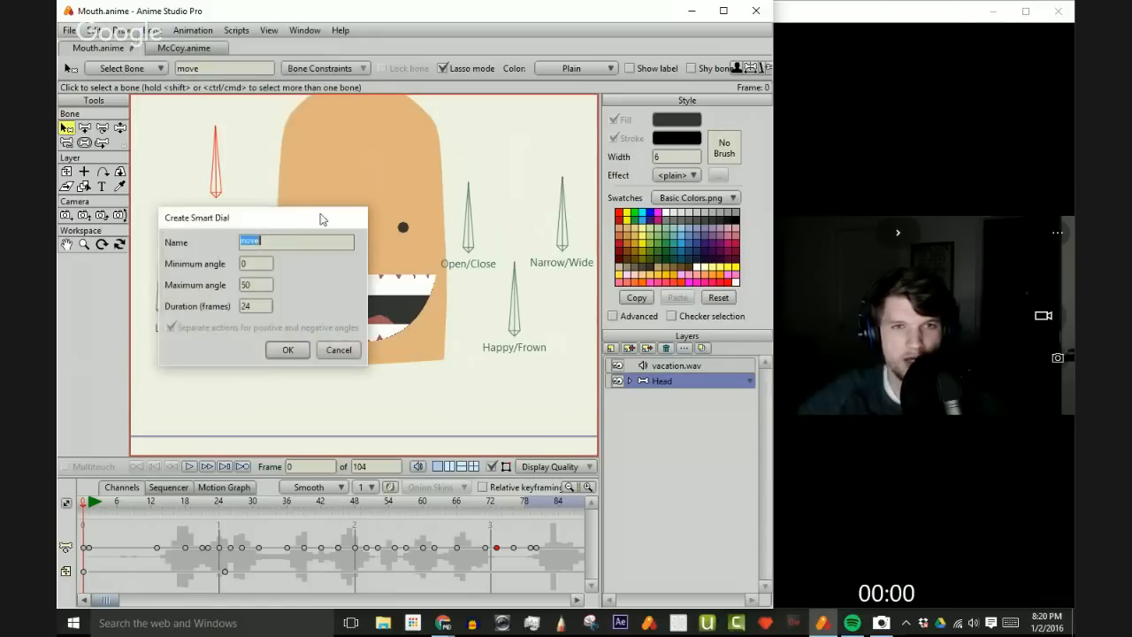
{"action": "left_click", "coordinate": [247, 264]}
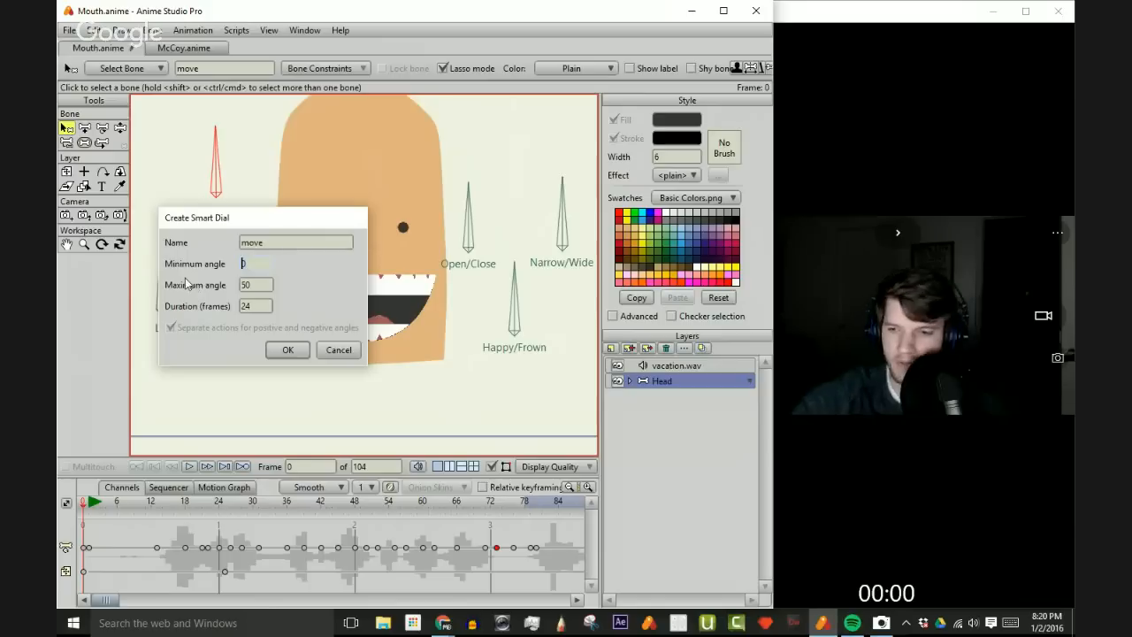
{"action": "type", "text": "-50"}
{"action": "left_click", "coordinate": [288, 349]}
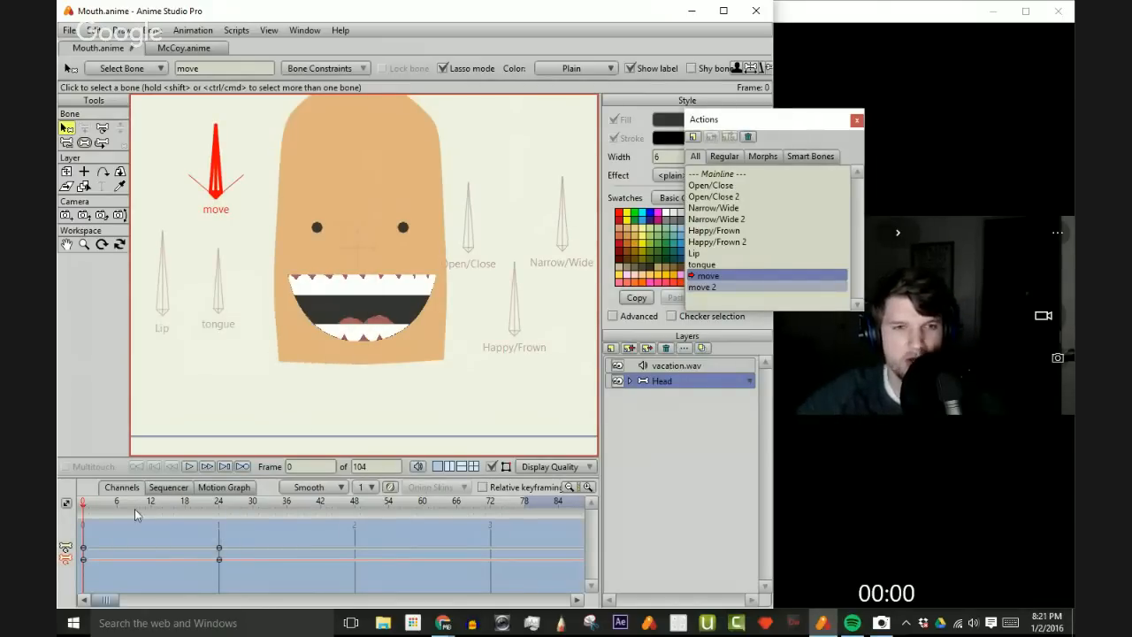
- In the move action, shift the Mouth layer inside the Mouth group down to about Y -0.094 at frame 24
{"action": "key", "text": "m"}
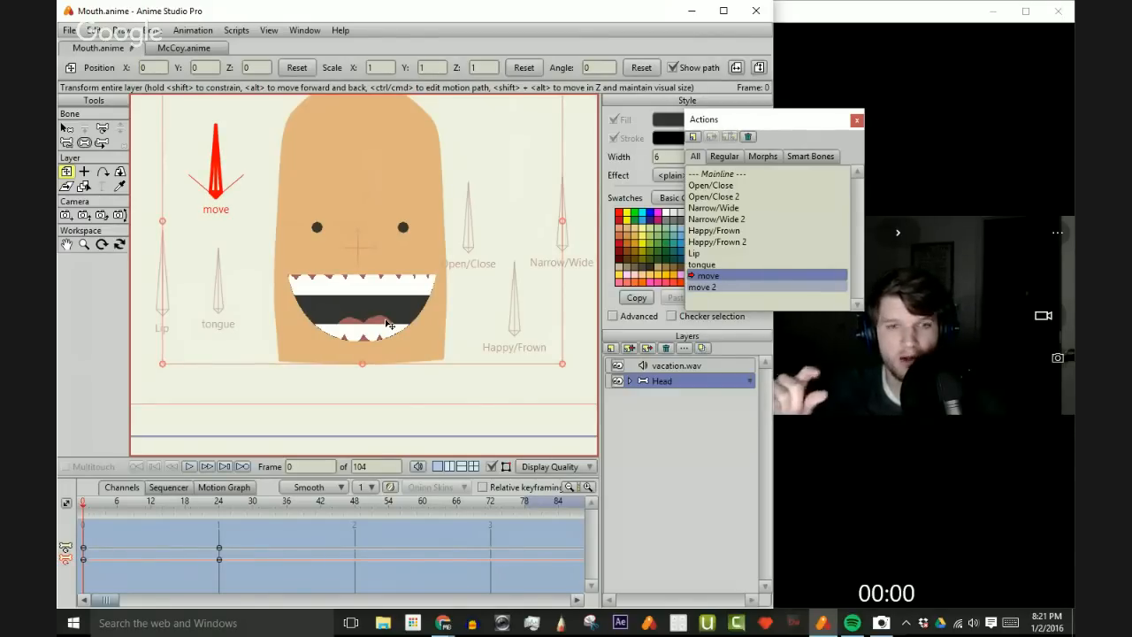
{"action": "left_click", "coordinate": [629, 381]}
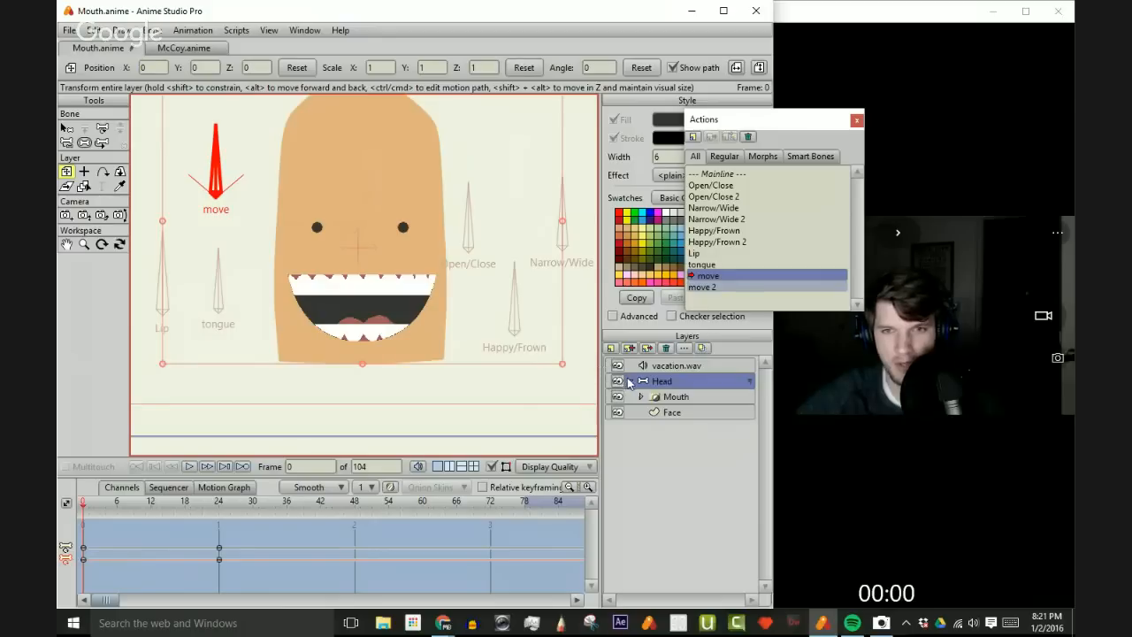
{"action": "left_click", "coordinate": [672, 397]}
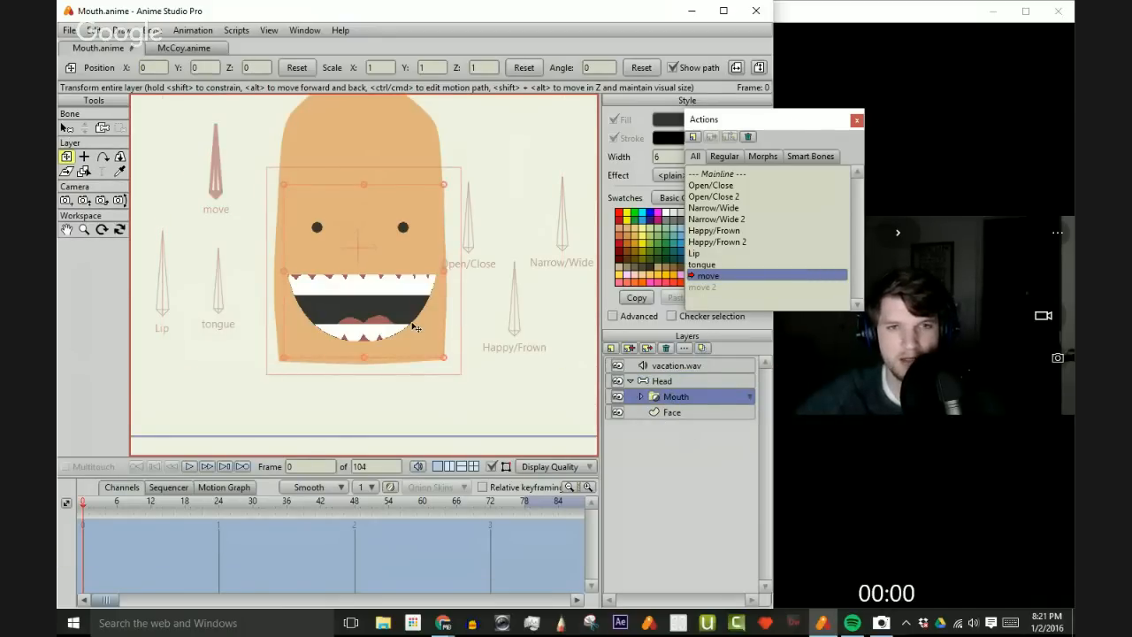
{"action": "left_click", "coordinate": [642, 397]}
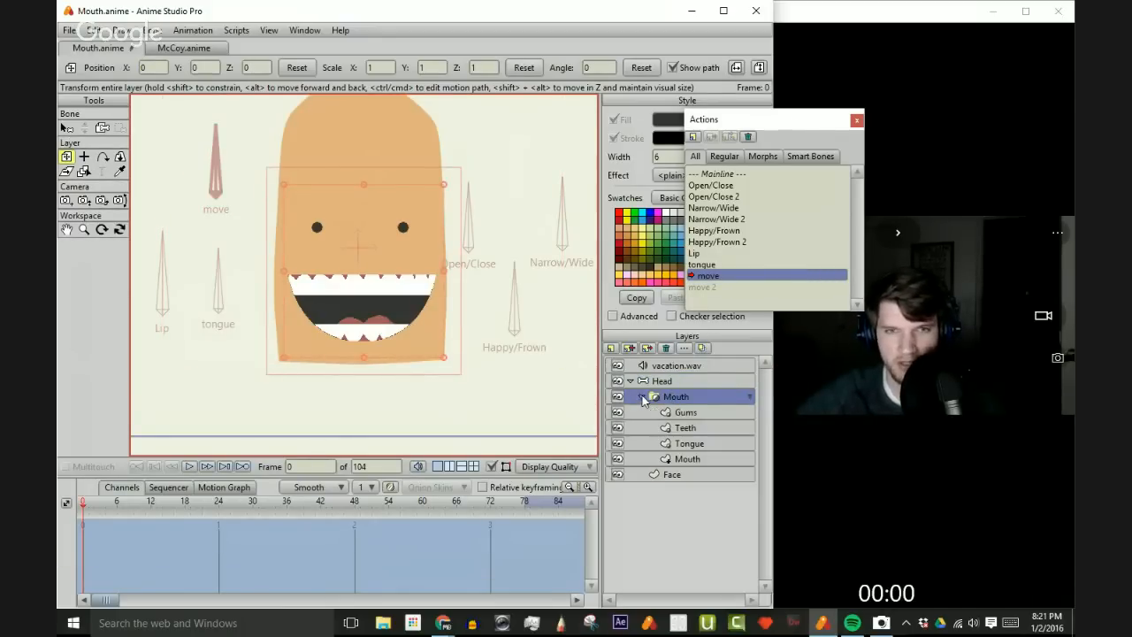
{"action": "left_click", "coordinate": [690, 459]}
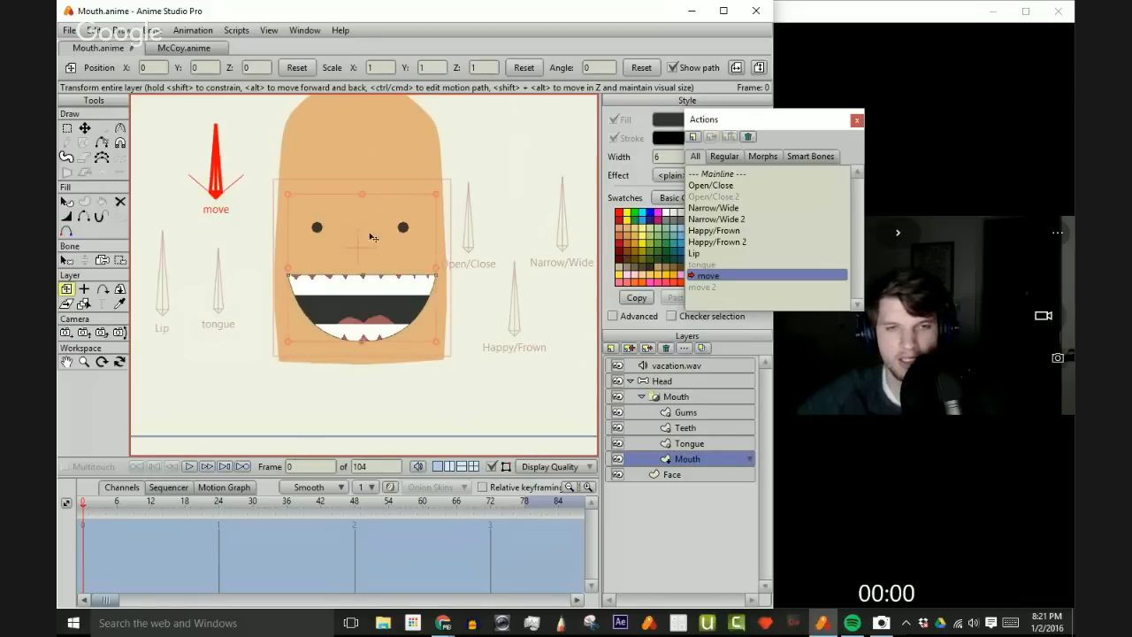
{"action": "left_click_drag", "start_coordinate": [359, 300], "coordinate": [359, 301]}
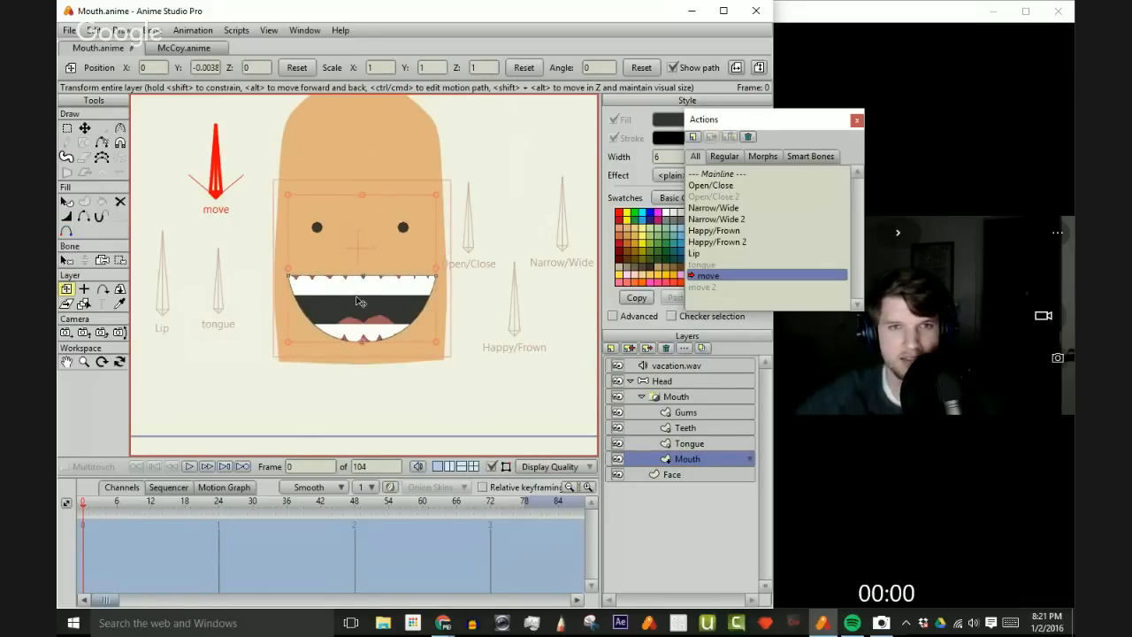
{"action": "left_click", "coordinate": [87, 507]}
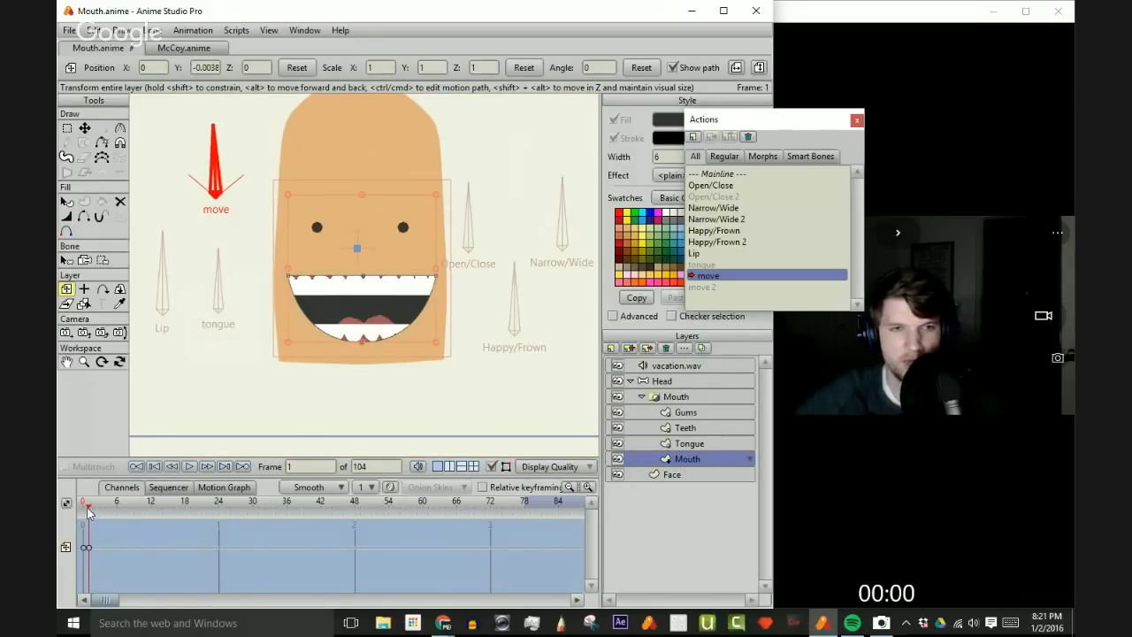
{"action": "left_click_drag", "start_coordinate": [88, 508], "coordinate": [219, 507]}
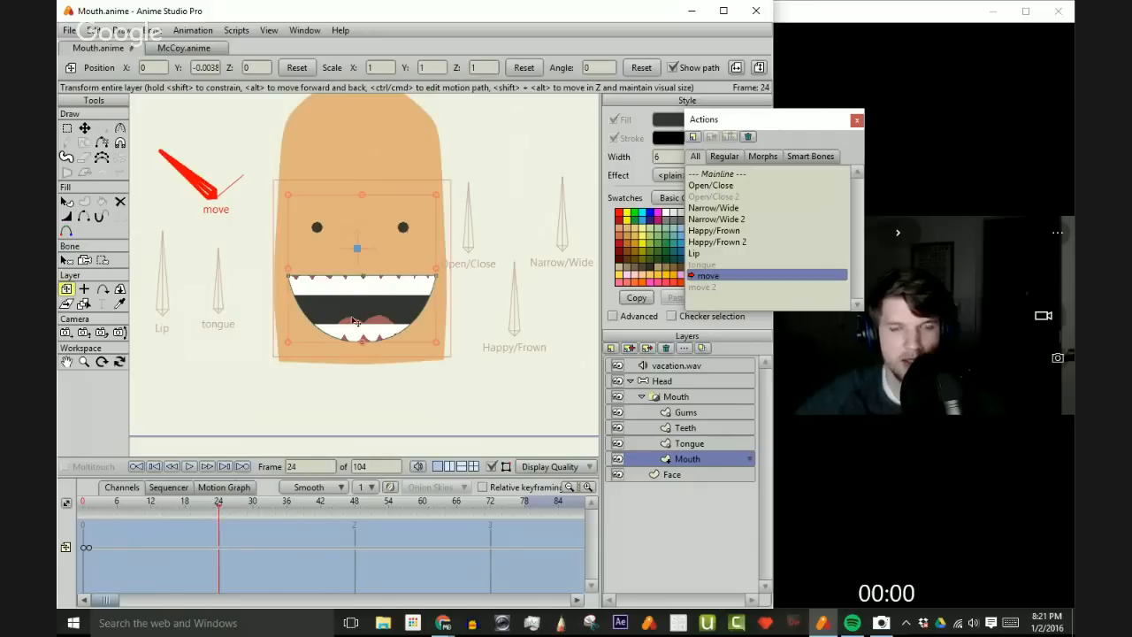
{"action": "left_click_drag", "start_coordinate": [362, 301], "coordinate": [369, 324]}
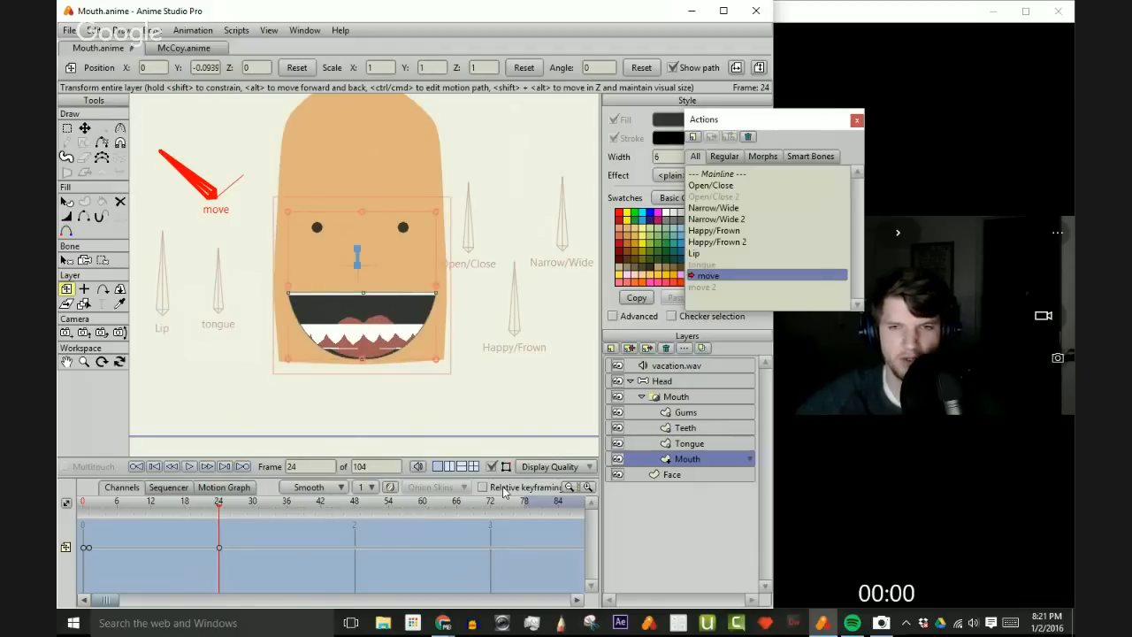
- In the move 2 action, raise the inner Mouth layer to about Y 0.071 at frame 24, and leave action editing
{"action": "double_click", "coordinate": [717, 289]}
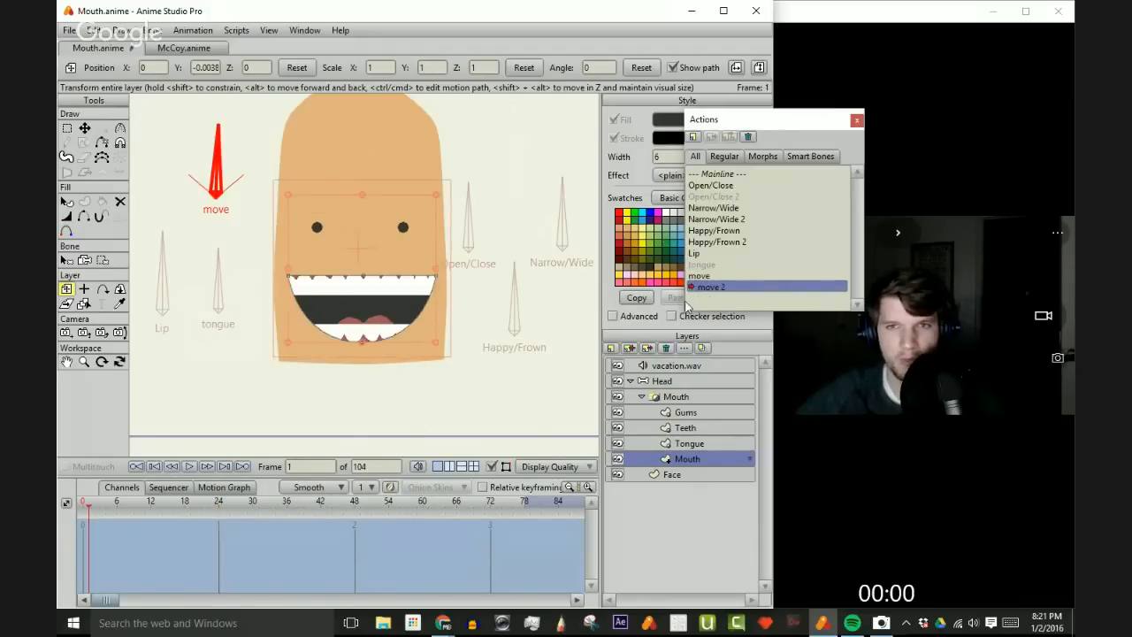
{"action": "left_click_drag", "start_coordinate": [84, 506], "coordinate": [219, 502]}
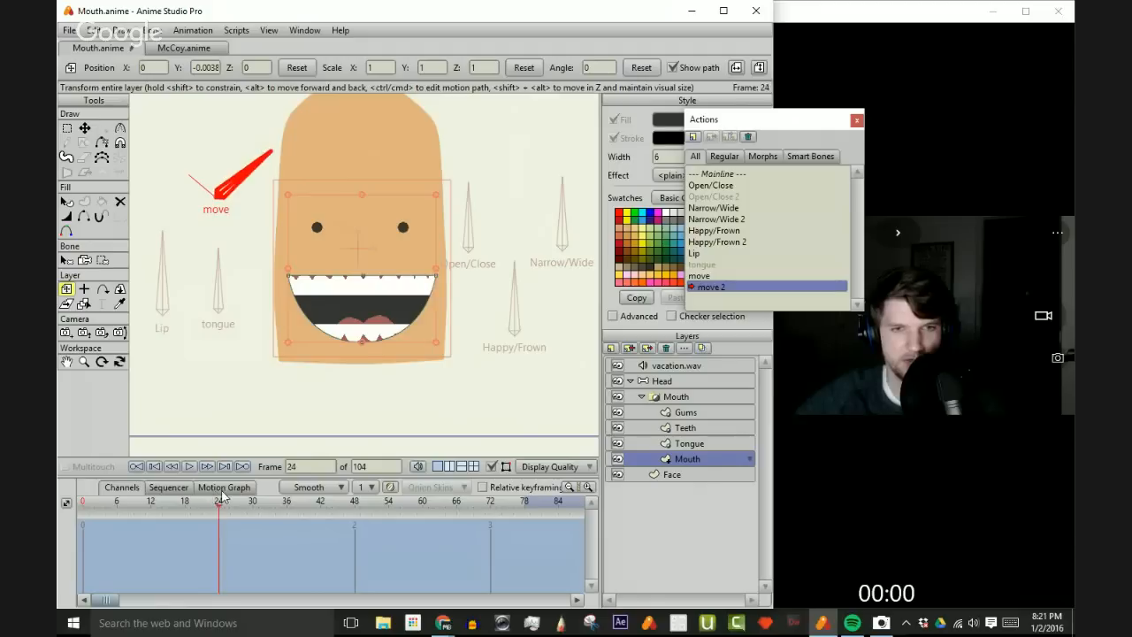
{"action": "left_click_drag", "start_coordinate": [358, 330], "coordinate": [360, 308]}
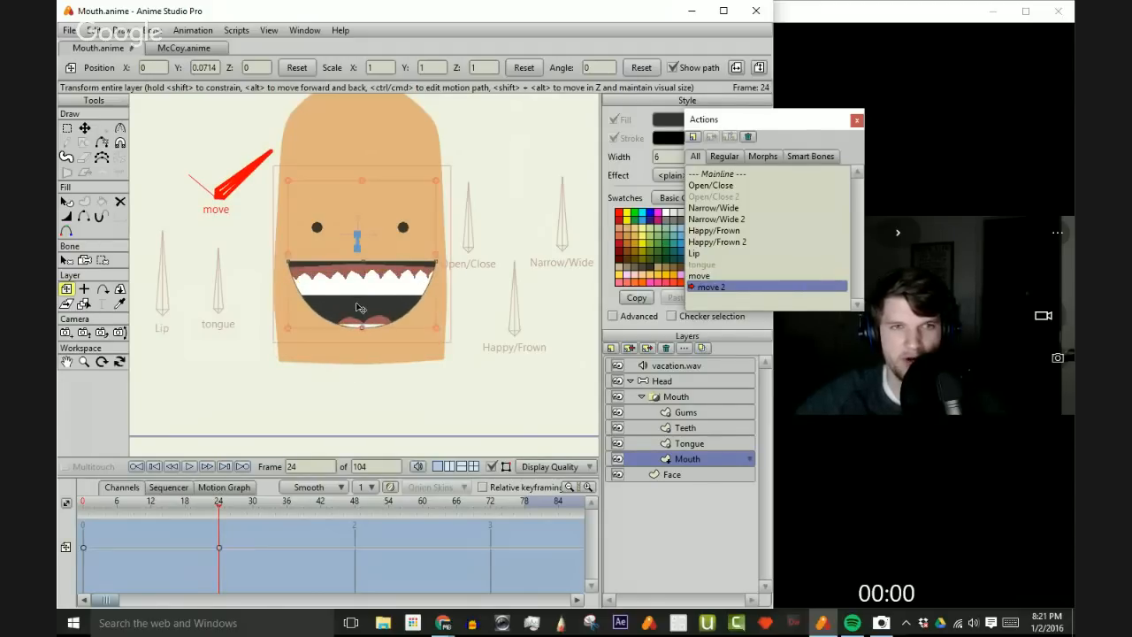
{"action": "double_click", "coordinate": [728, 173]}
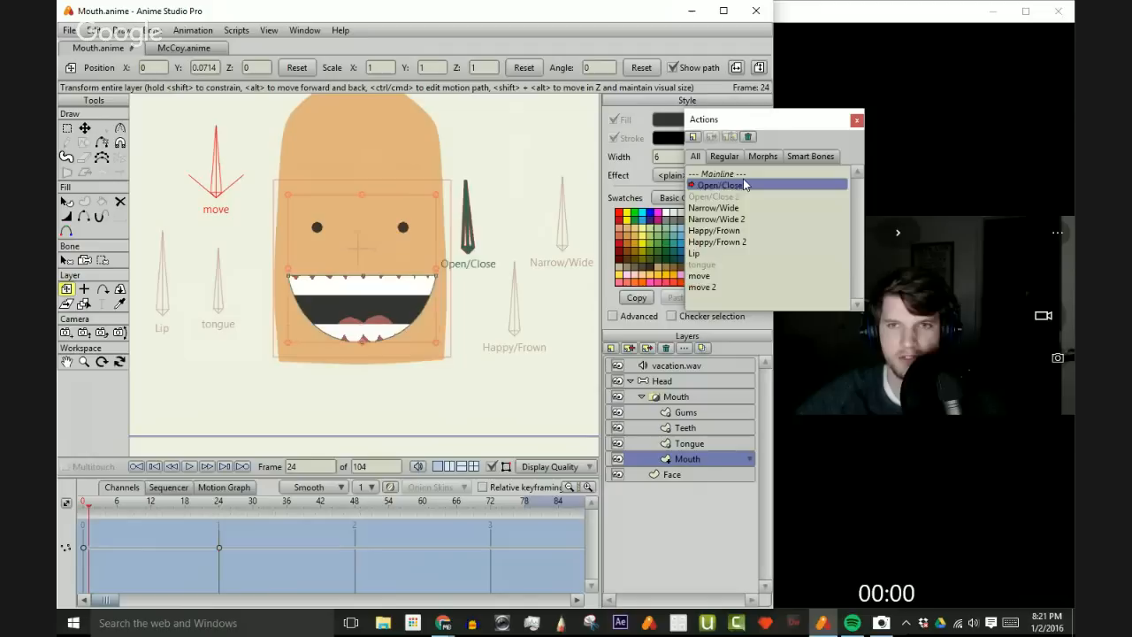
{"action": "left_click", "coordinate": [856, 120]}
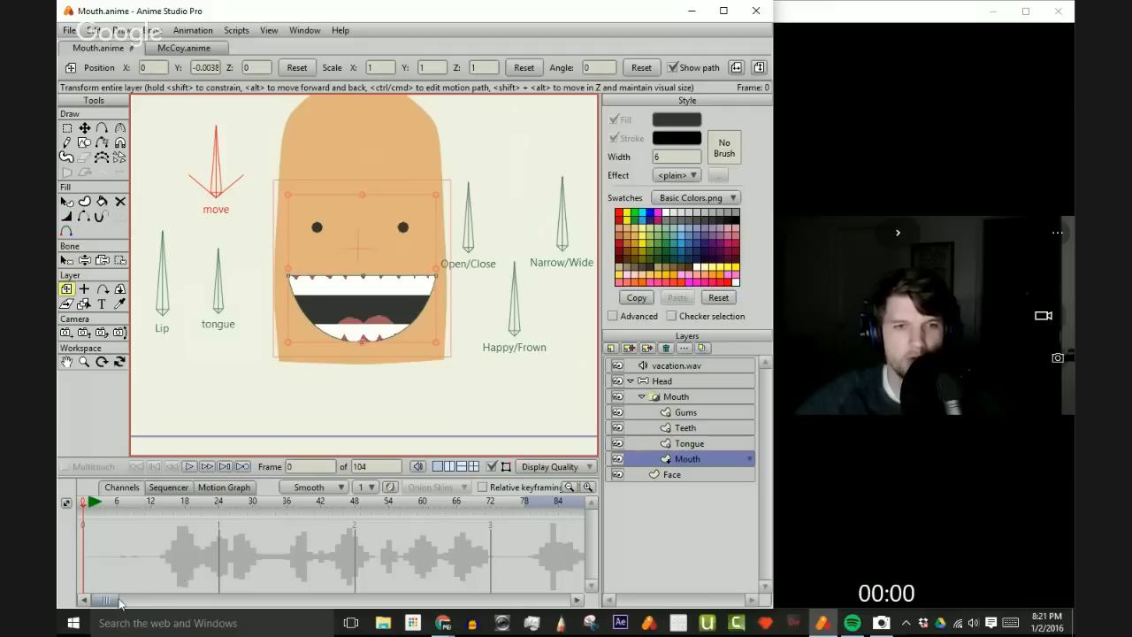
- On the Head layer, tilt the move bone fully left at frame 80 to lower the mouth, leaving it upright at frame 79
{"action": "left_click_drag", "start_coordinate": [112, 601], "coordinate": [127, 601]}
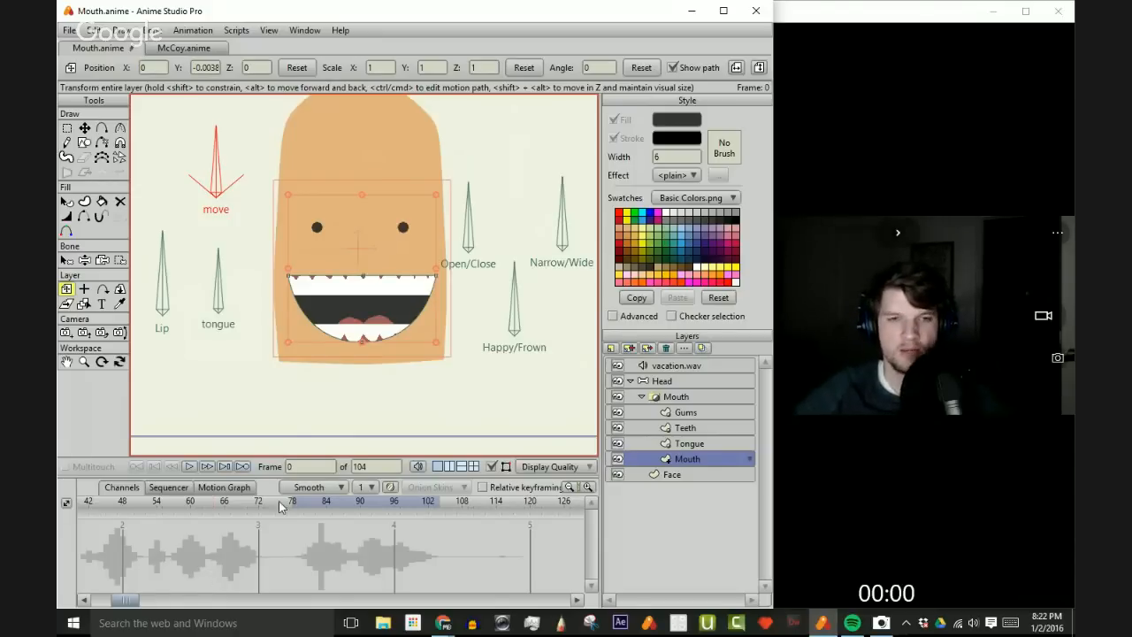
{"action": "mouse_move", "coordinate": [297, 502]}
{"action": "left_mouse_down"}
{"action": "mouse_move", "coordinate": [310, 504]}
{"action": "mouse_move", "coordinate": [298, 509]}
{"action": "left_mouse_up"}
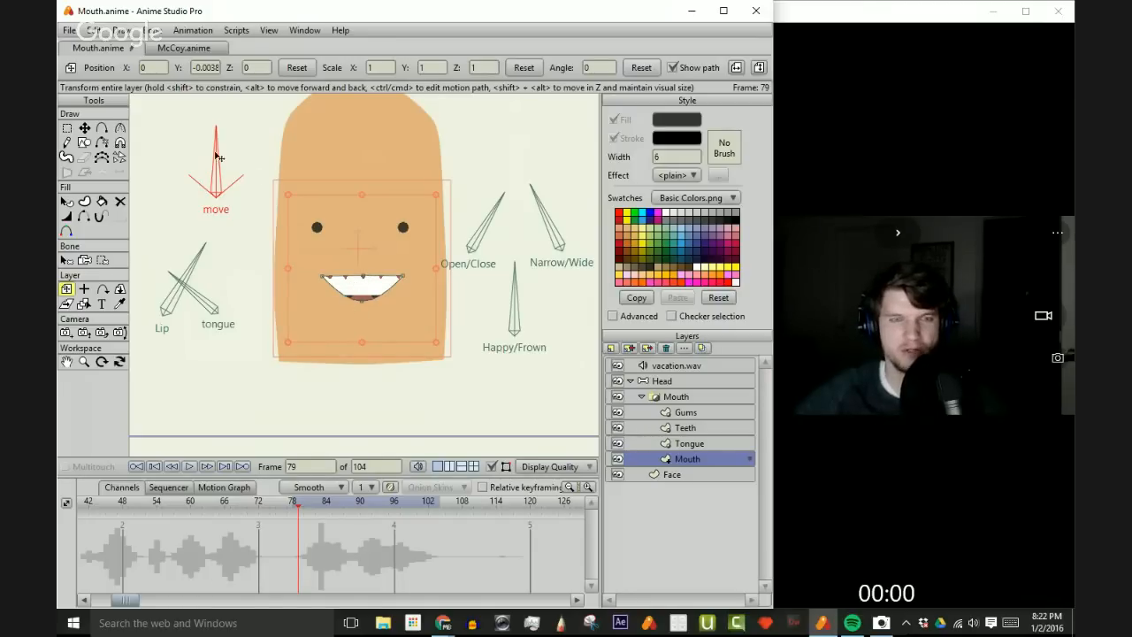
{"action": "key", "text": "ctrl+Left"}
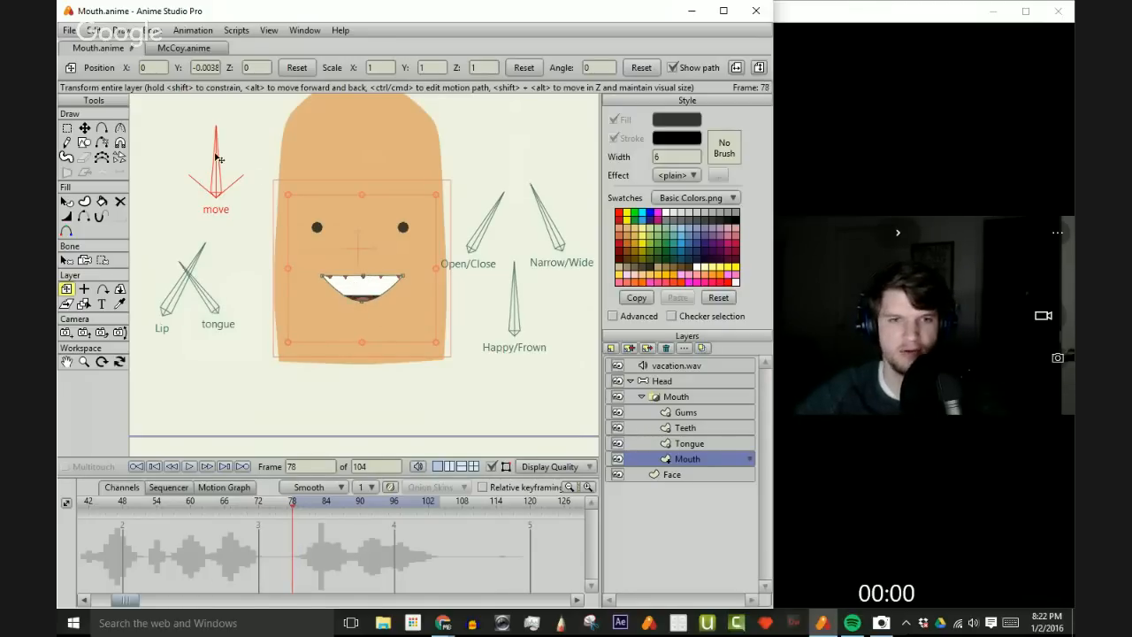
{"action": "left_click", "coordinate": [217, 158]}
{"action": "key", "text": "Right"}
{"action": "key", "text": "Right"}
{"action": "mouse_move", "coordinate": [216, 156]}
{"action": "left_mouse_down"}
{"action": "mouse_move", "coordinate": [231, 160]}
{"action": "mouse_move", "coordinate": [201, 161]}
{"action": "mouse_move", "coordinate": [219, 161]}
{"action": "left_mouse_up"}
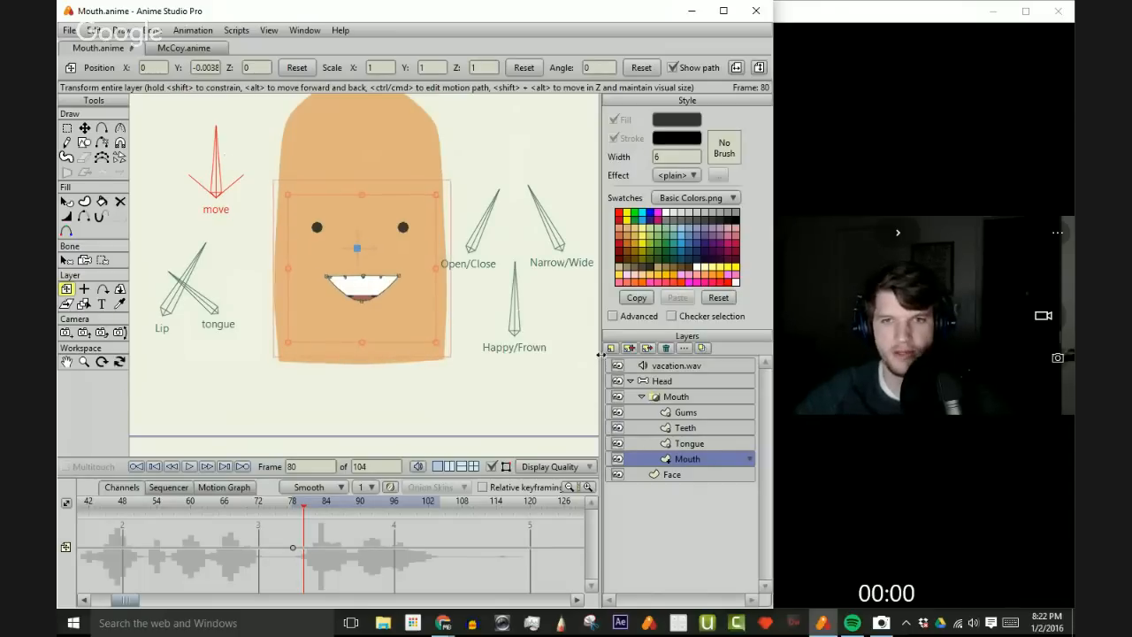
{"action": "left_click", "coordinate": [677, 381]}
{"action": "key", "text": "ctrl+Left"}
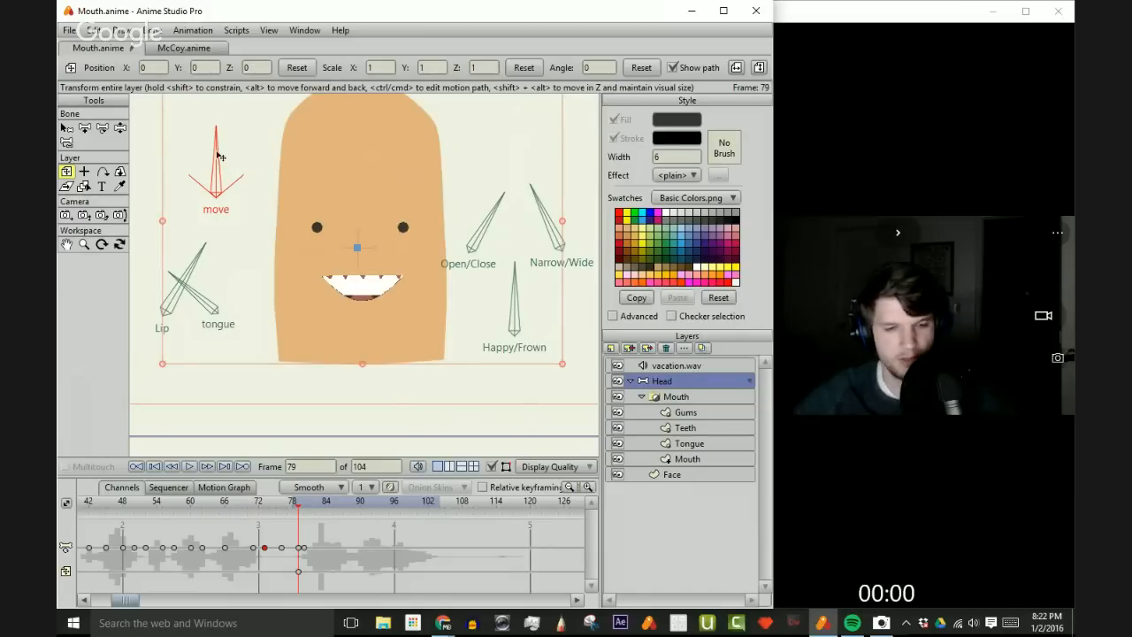
{"action": "key", "text": "z"}
{"action": "key", "text": "ctrl+Right"}
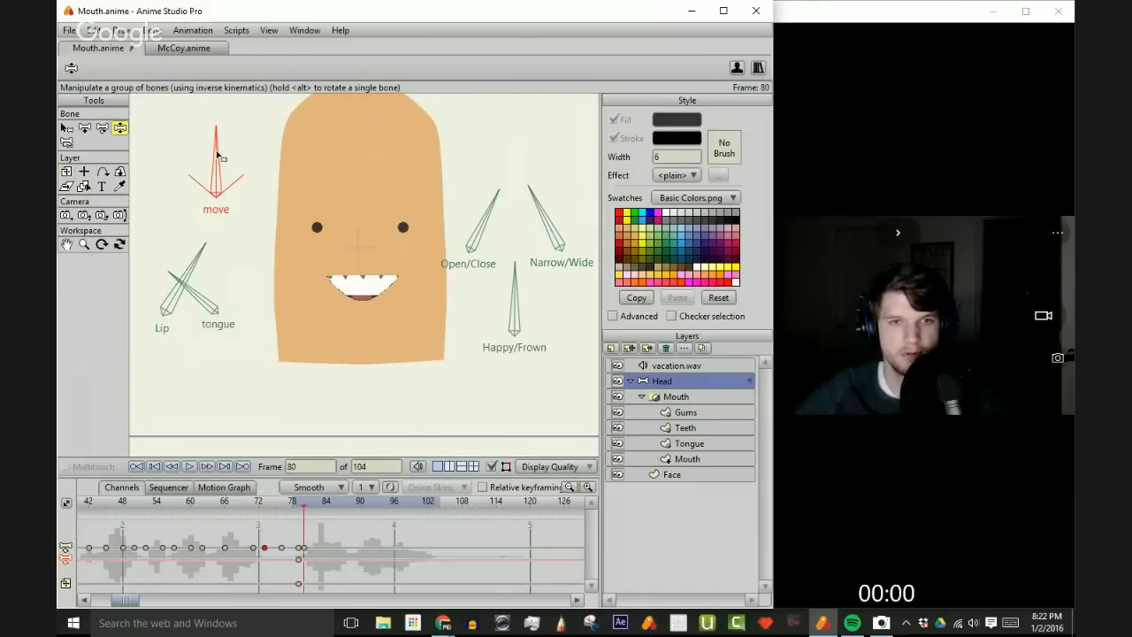
{"action": "left_click_drag", "start_coordinate": [217, 155], "coordinate": [270, 155]}
{"action": "left_click_drag", "start_coordinate": [299, 190], "coordinate": [188, 170]}
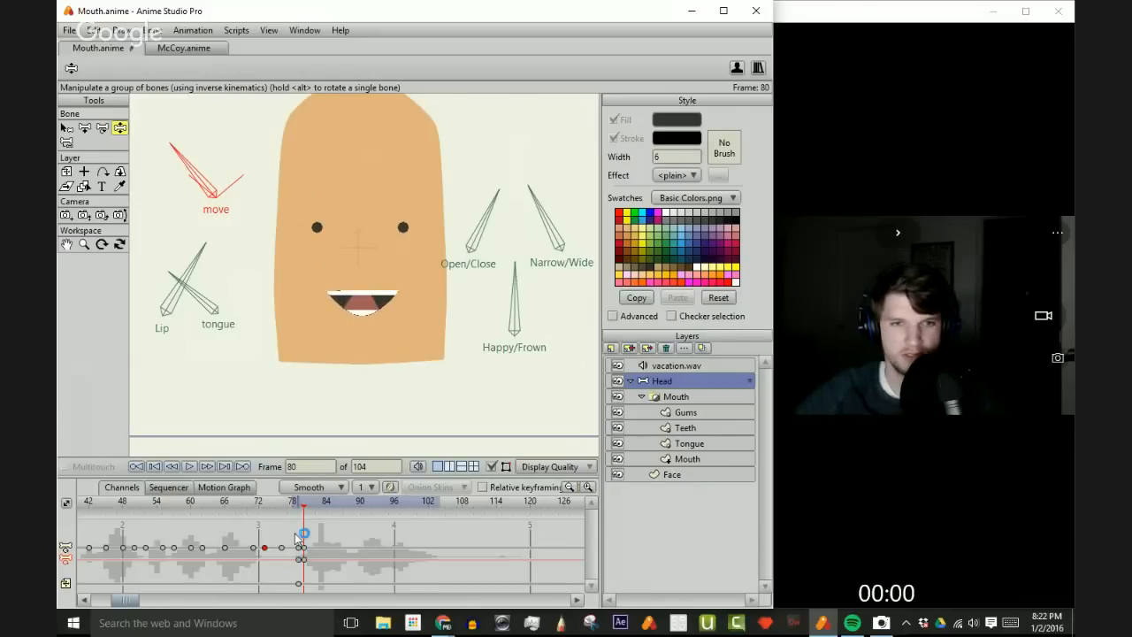
- Shift the move bone's upright keyframe back to frame 76 and play the animation to check the timing
{"action": "left_click", "coordinate": [236, 507]}
{"action": "left_click_drag", "start_coordinate": [245, 520], "coordinate": [300, 519]}
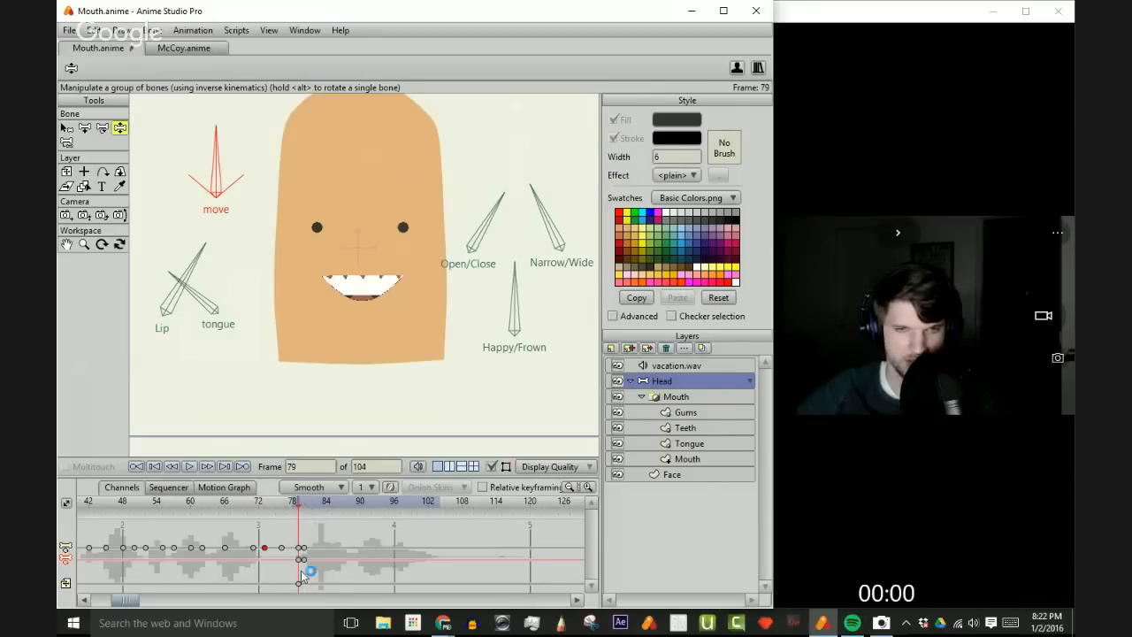
{"action": "left_click_drag", "start_coordinate": [296, 559], "coordinate": [289, 566]}
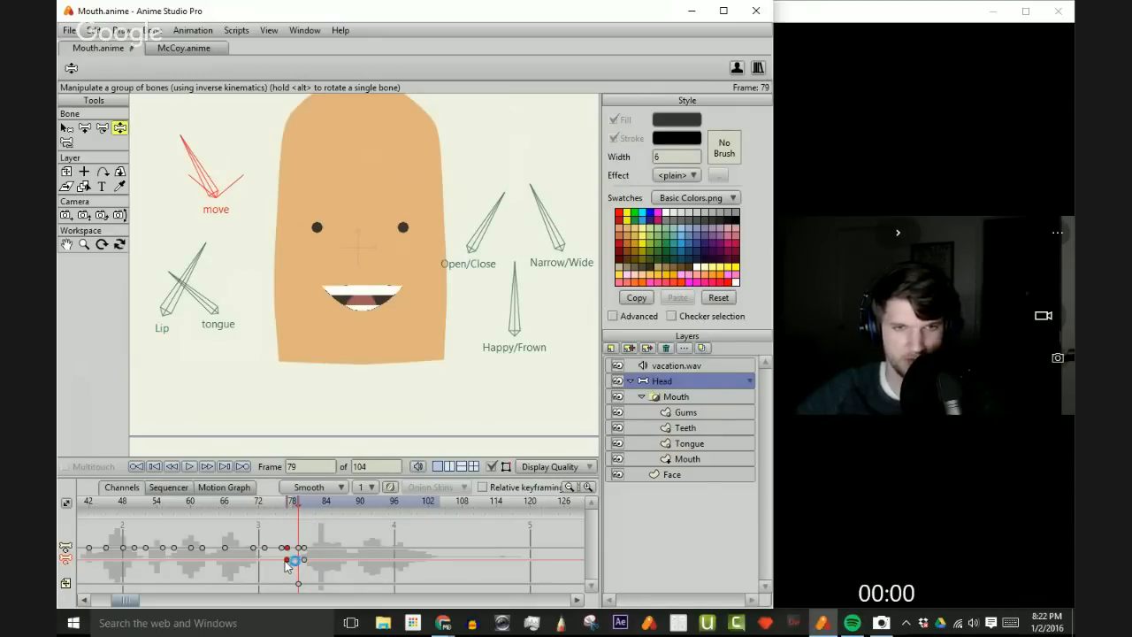
{"action": "left_click_drag", "start_coordinate": [296, 504], "coordinate": [151, 522]}
{"action": "left_click", "coordinate": [189, 467]}
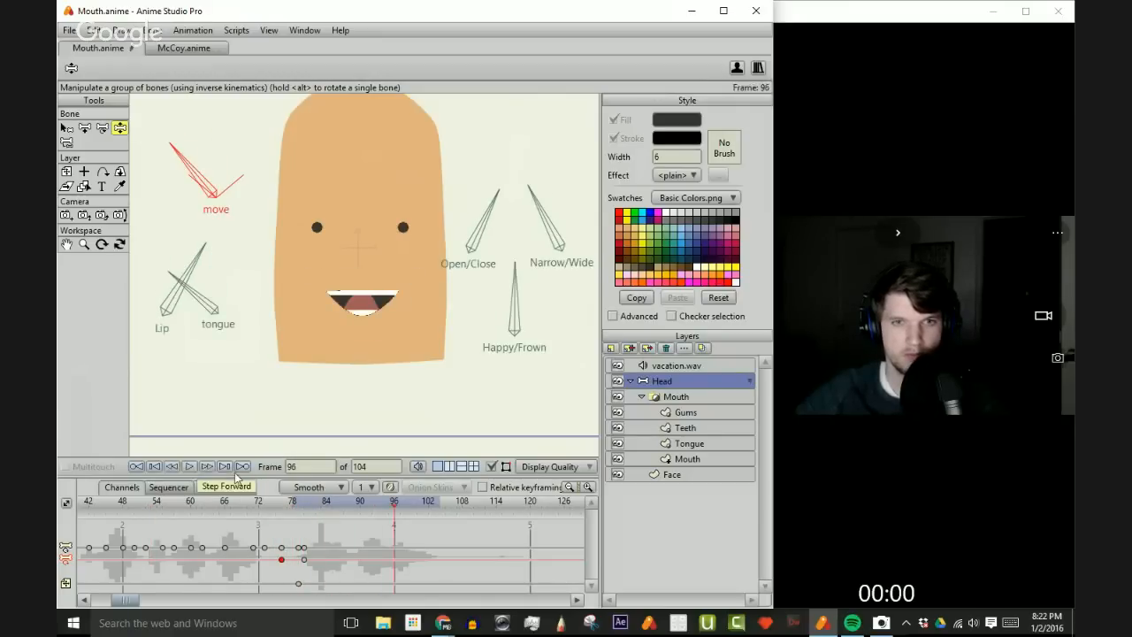
{"action": "left_click", "coordinate": [173, 501]}
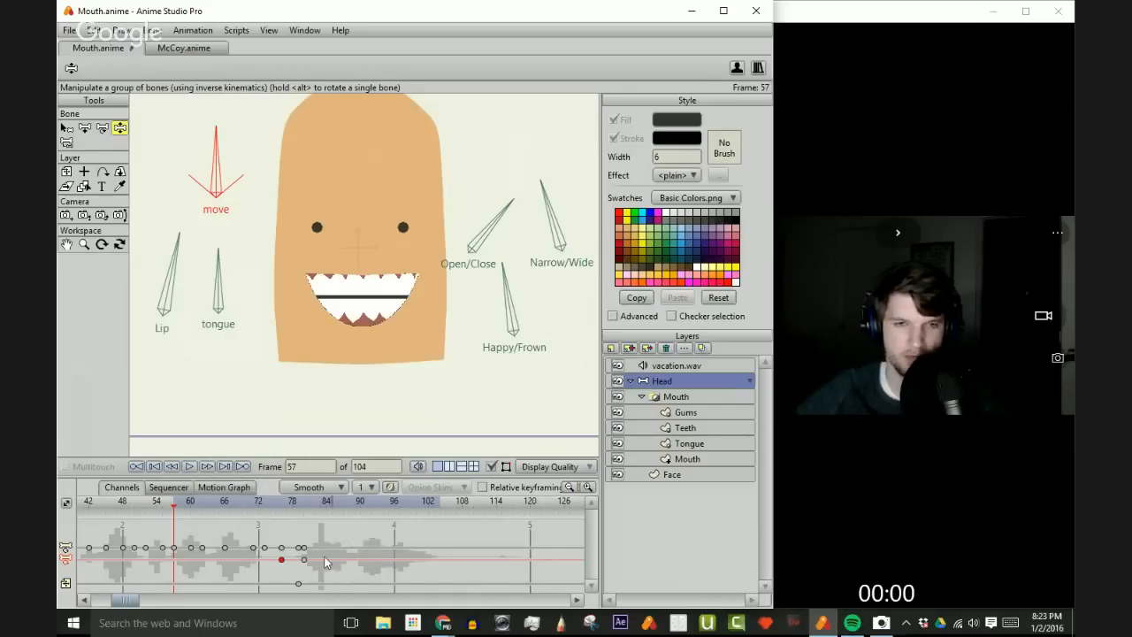
{"action": "left_click", "coordinate": [189, 467]}
{"action": "left_click", "coordinate": [189, 467]}
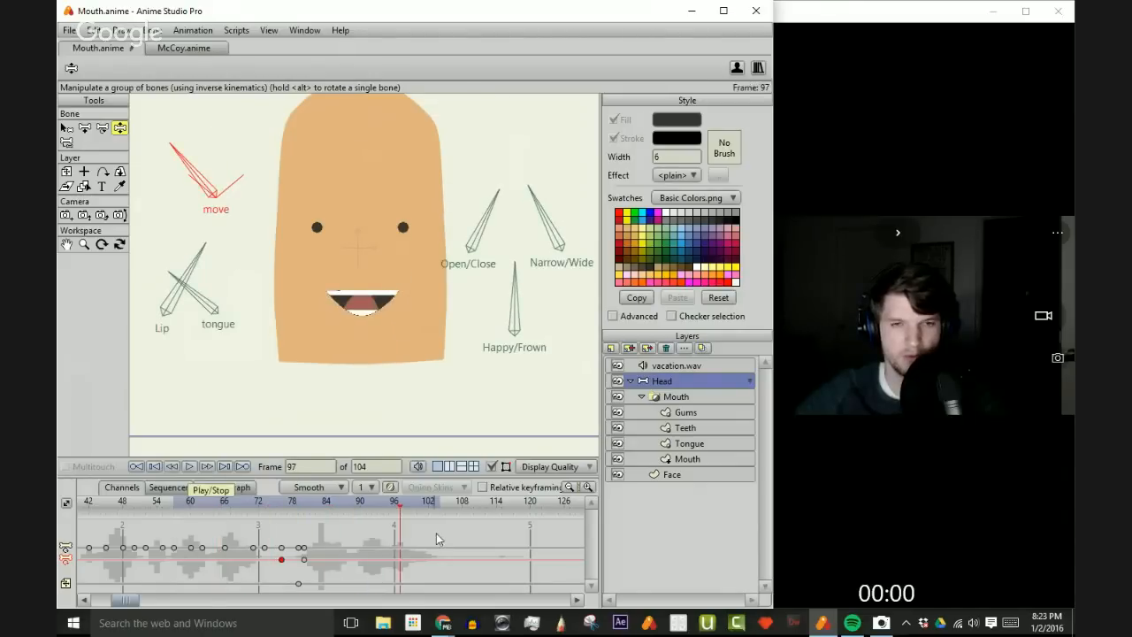
{"action": "left_click_drag", "start_coordinate": [399, 504], "coordinate": [294, 509]}
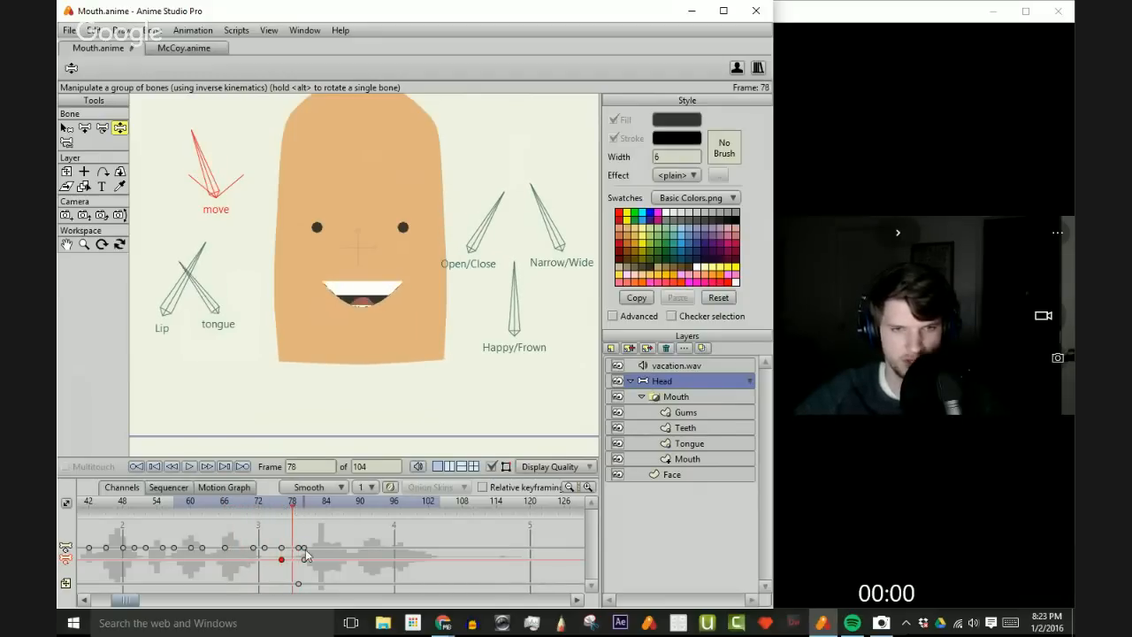
{"action": "left_click", "coordinate": [299, 549]}
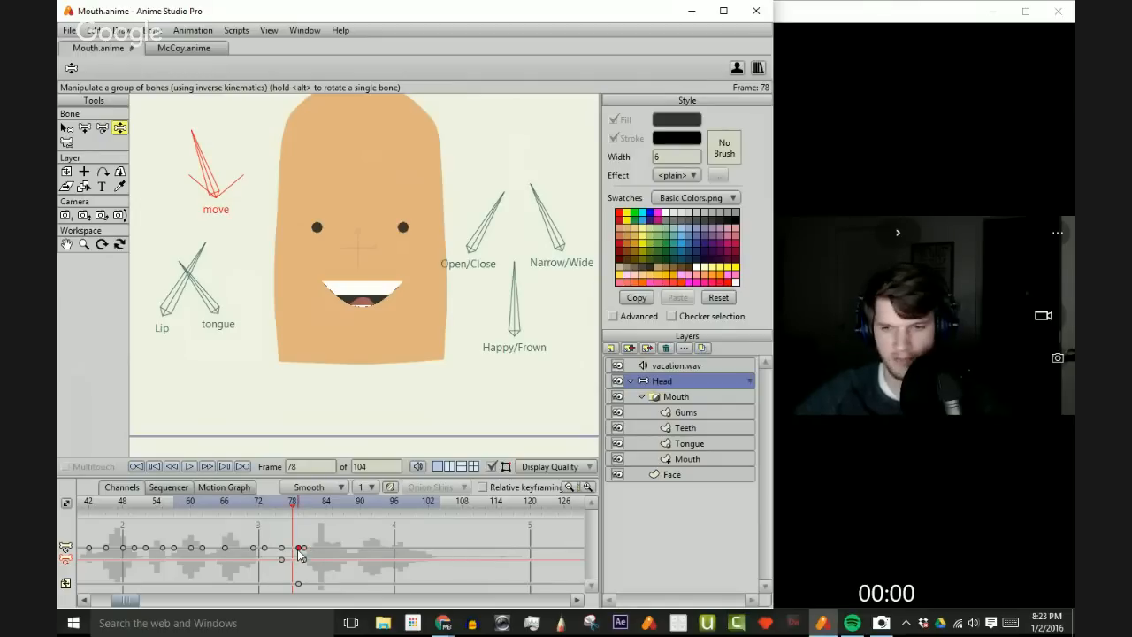
{"action": "key", "text": "Delete"}
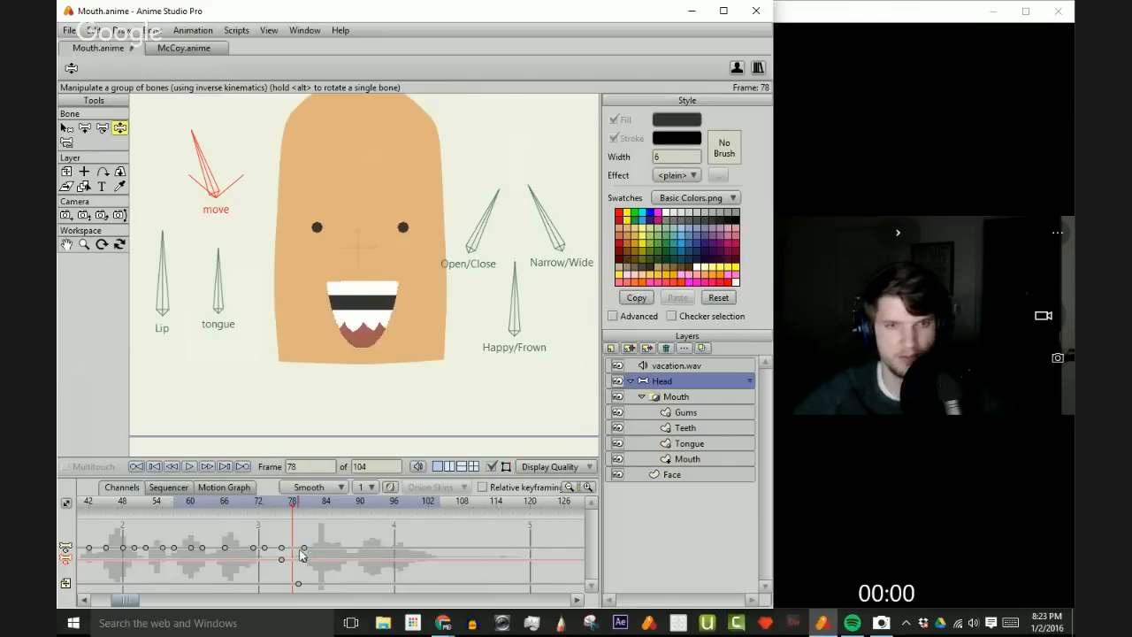
{"action": "key", "text": "ctrl+z"}
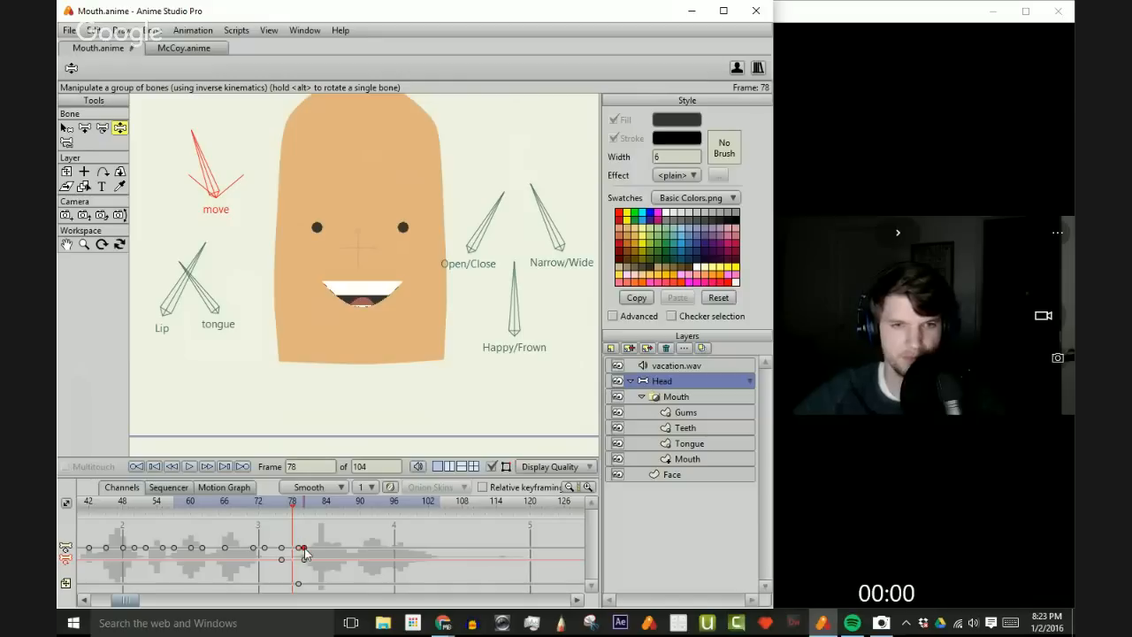
- Shift the bone keys at frame 80 to frame 79 and the move bone's upright key to frame 73, and play the result
{"action": "left_click_drag", "start_coordinate": [300, 506], "coordinate": [259, 522]}
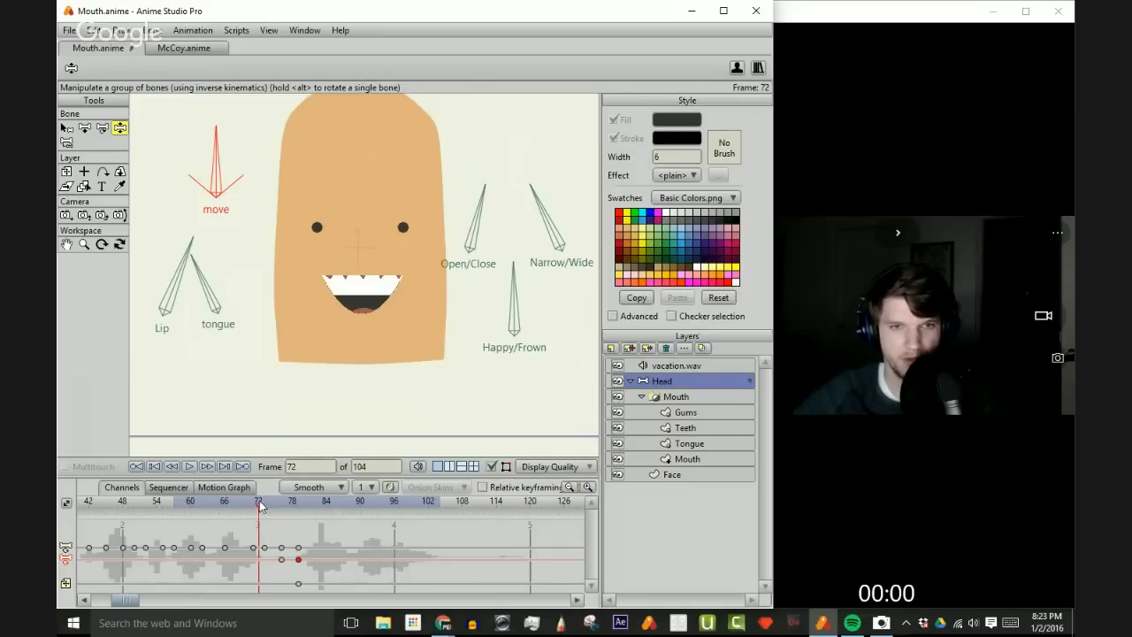
{"action": "left_click_drag", "start_coordinate": [259, 504], "coordinate": [283, 506]}
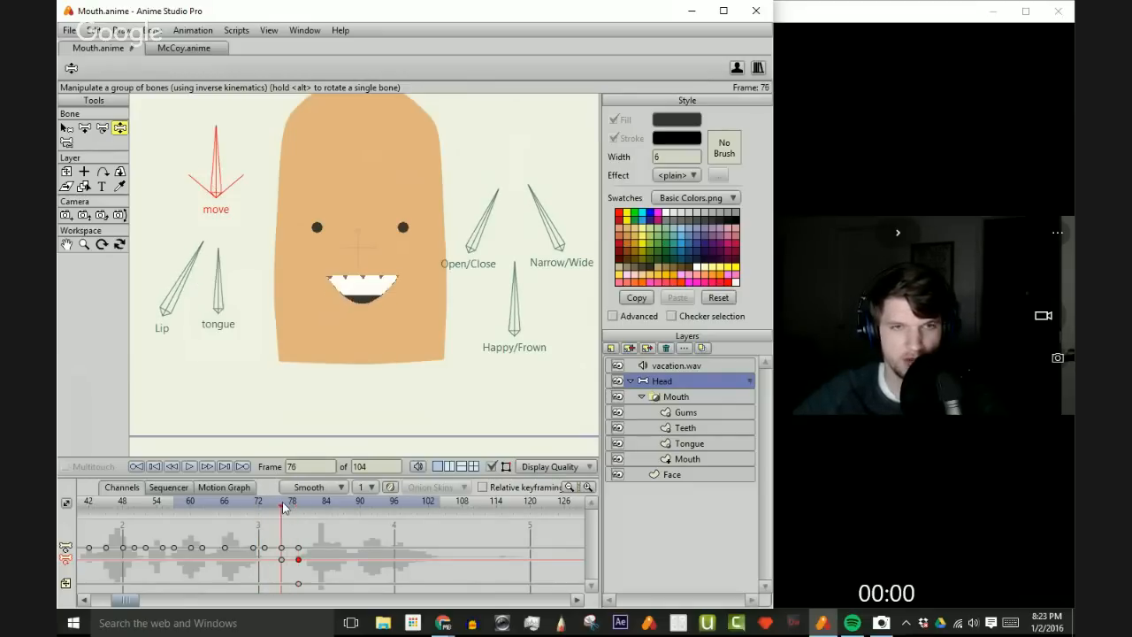
{"action": "left_click_drag", "start_coordinate": [281, 559], "coordinate": [265, 561]}
{"action": "left_click", "coordinate": [236, 502]}
{"action": "left_click", "coordinate": [190, 467]}
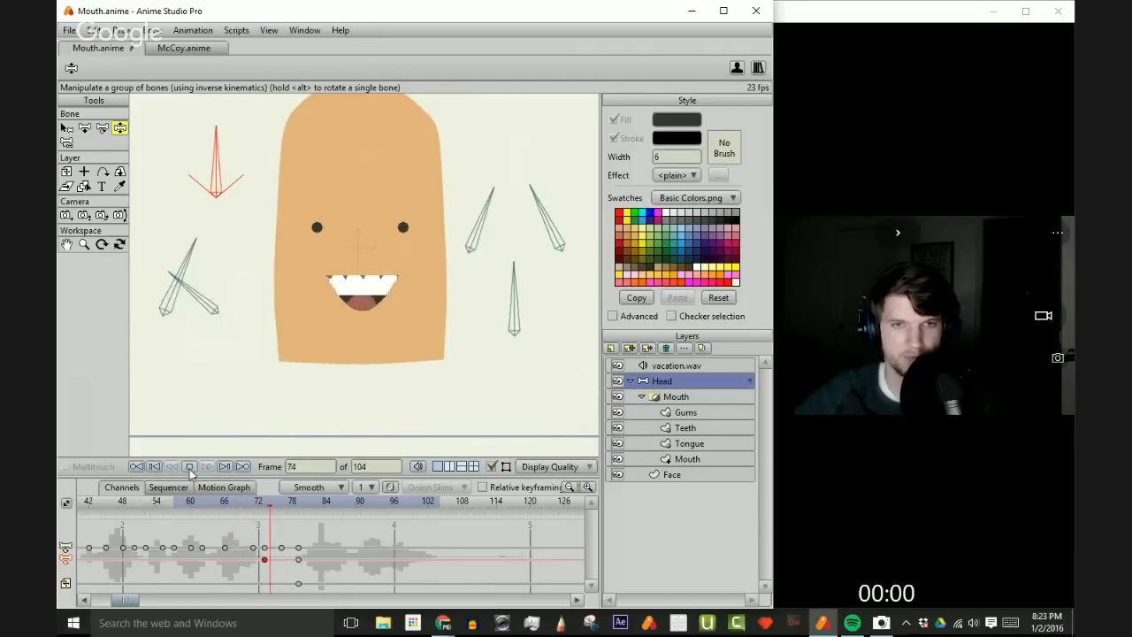
{"action": "left_click", "coordinate": [189, 468]}
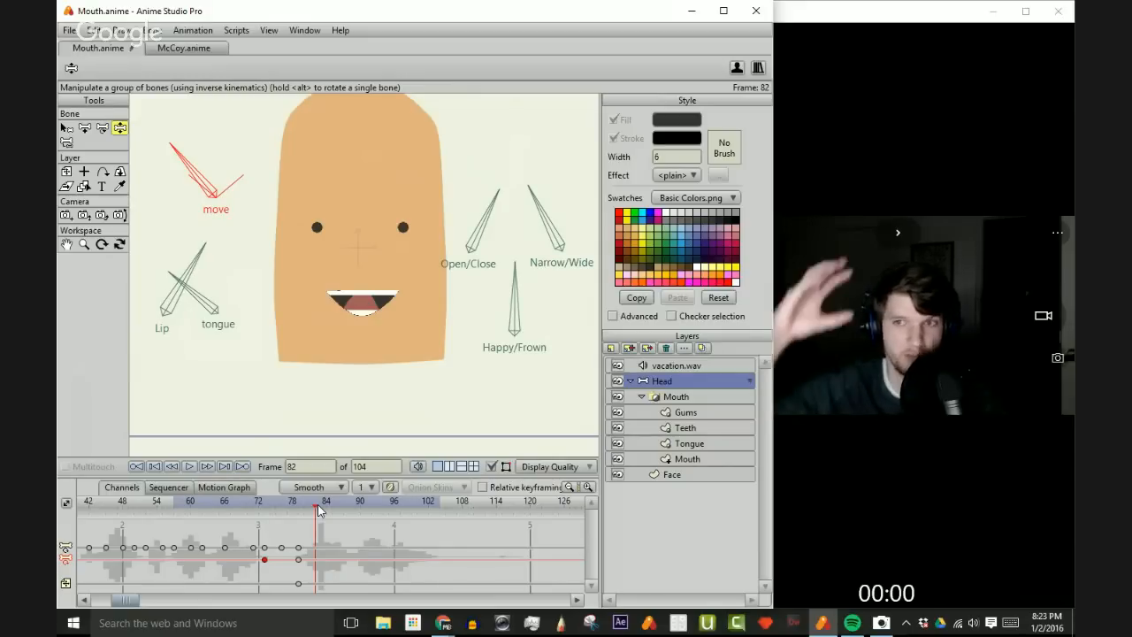
- At frame 82, tilt the Narrow/Wide bone further left to narrow the mouth and the Happy/Frown bone slightly right
{"action": "left_click_drag", "start_coordinate": [314, 508], "coordinate": [254, 523]}
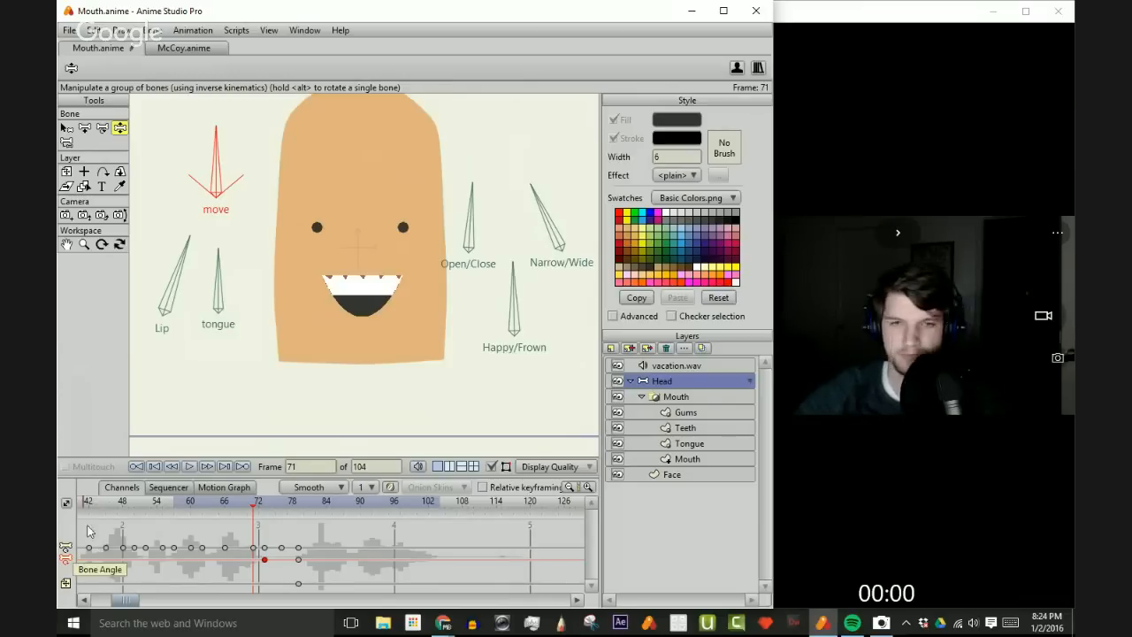
{"action": "left_click_drag", "start_coordinate": [257, 505], "coordinate": [312, 515]}
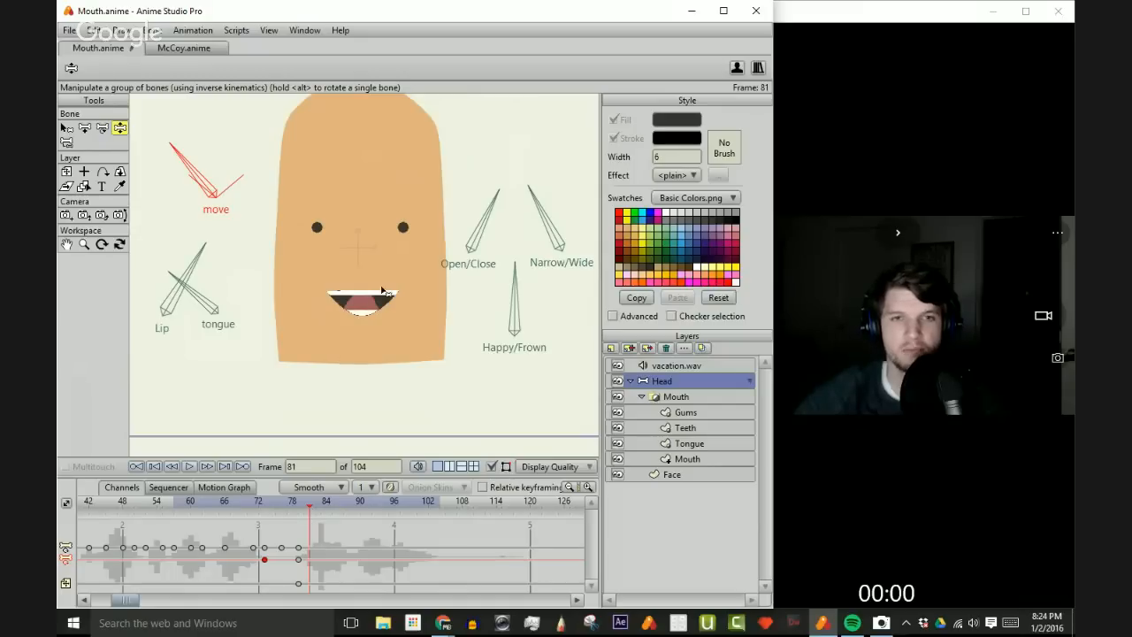
{"action": "mouse_move", "coordinate": [312, 504]}
{"action": "left_mouse_down"}
{"action": "mouse_move", "coordinate": [275, 513]}
{"action": "mouse_move", "coordinate": [309, 510]}
{"action": "left_mouse_up"}
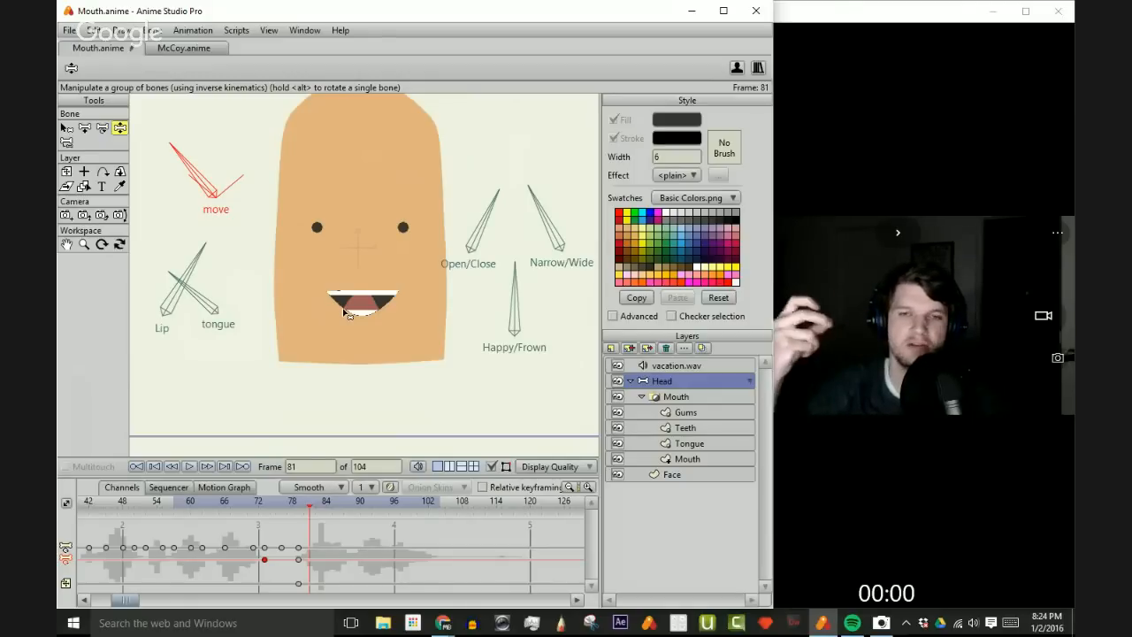
{"action": "key", "text": "ctrl+Left"}
{"action": "key", "text": "ctrl+Right"}
{"action": "key", "text": "ctrl+Right"}
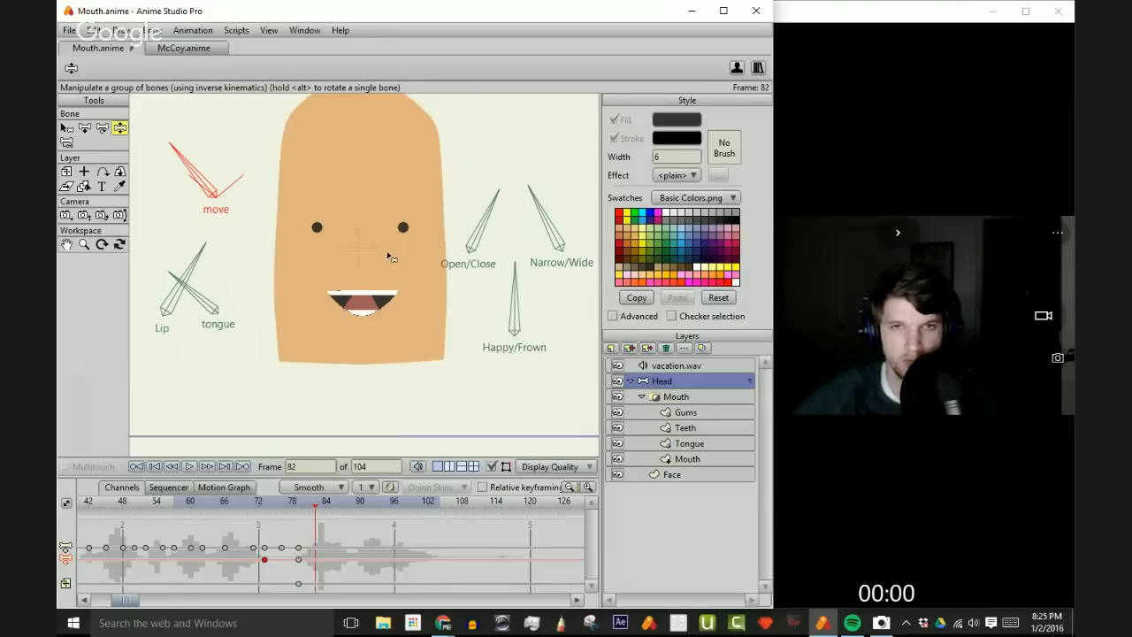
{"action": "left_click_drag", "start_coordinate": [494, 228], "coordinate": [536, 221]}
{"action": "left_click_drag", "start_coordinate": [516, 300], "coordinate": [541, 227]}
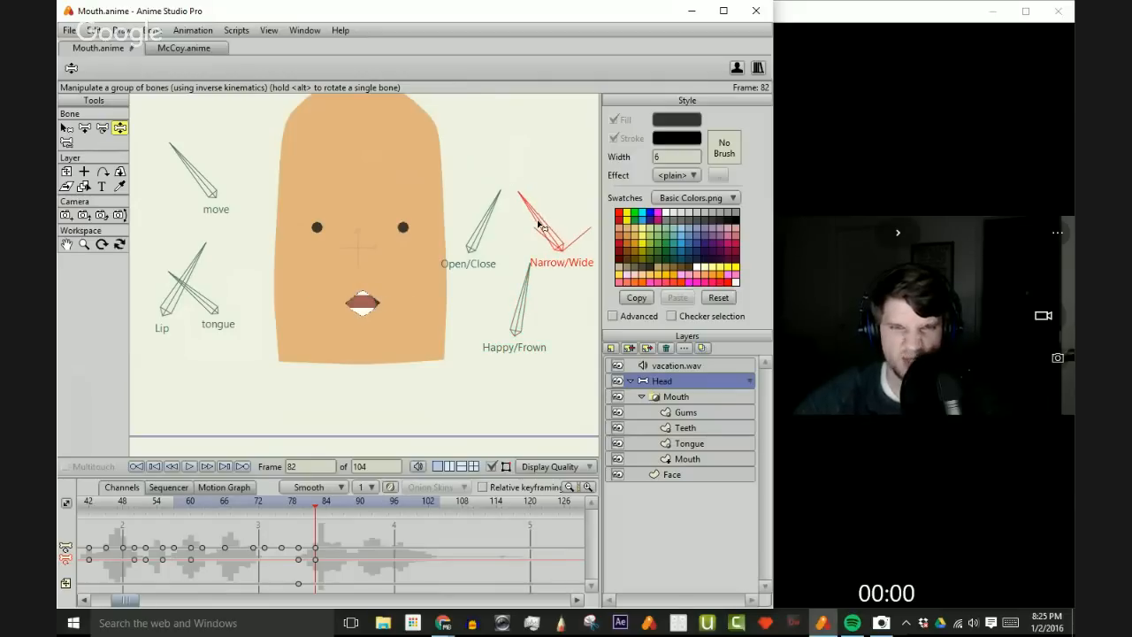
{"action": "mouse_move", "coordinate": [530, 302]}
{"action": "left_mouse_down"}
{"action": "mouse_move", "coordinate": [521, 295]}
{"action": "mouse_move", "coordinate": [534, 302]}
{"action": "mouse_move", "coordinate": [520, 305]}
{"action": "left_mouse_up"}
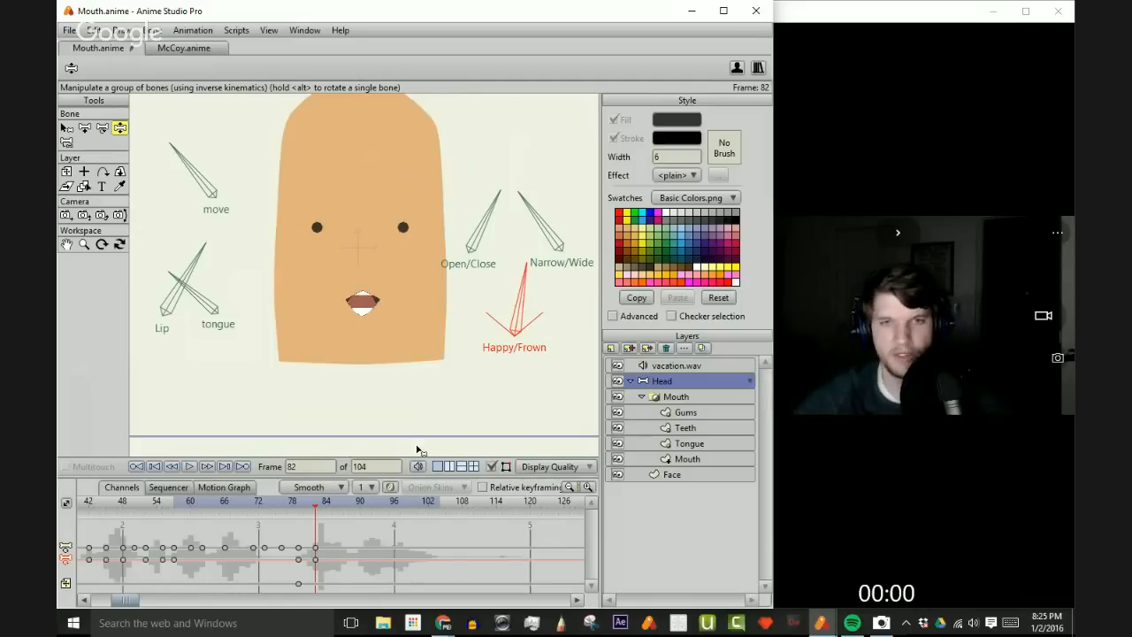
- Render a preview of frame 82, and examine the narrowed mouth shape and its points on the Mouth layer up close
{"action": "left_click_drag", "start_coordinate": [1131, 133], "coordinate": [410, 27]}
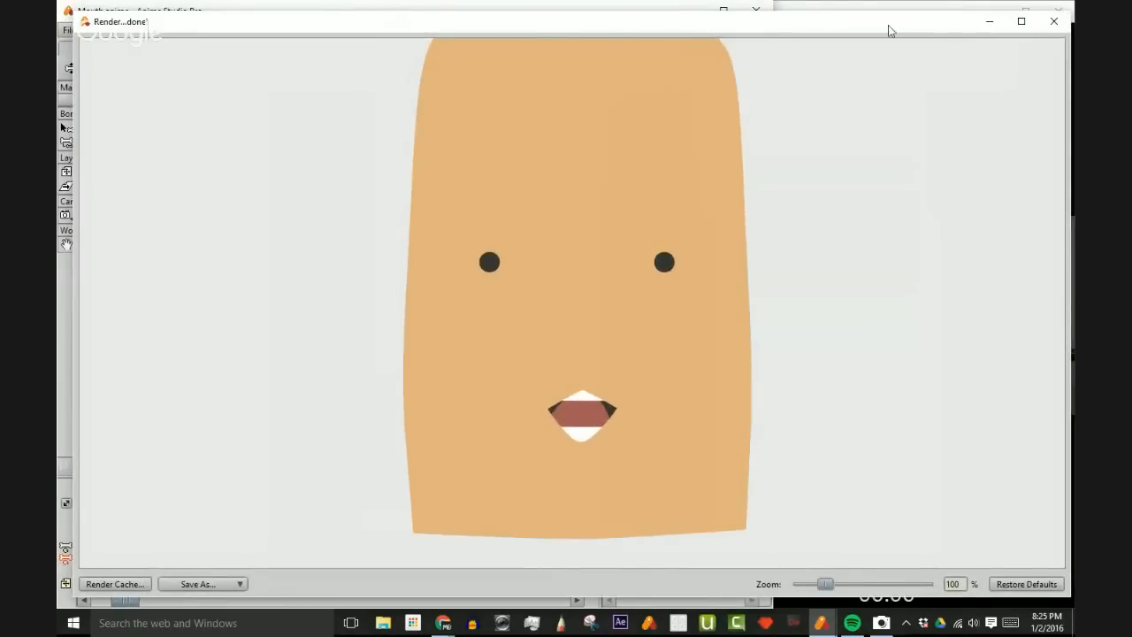
{"action": "left_click", "coordinate": [1053, 23]}
{"action": "scroll", "coordinate": [400, 316], "scroll_direction": "up", "scroll_amount": 2}
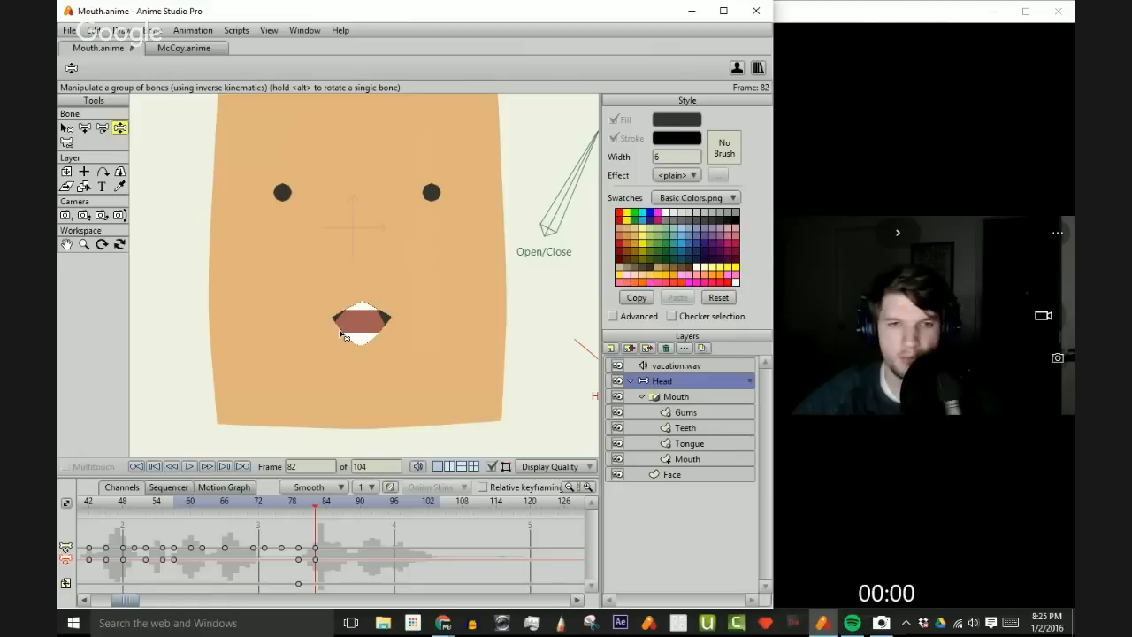
{"action": "key", "text": "t"}
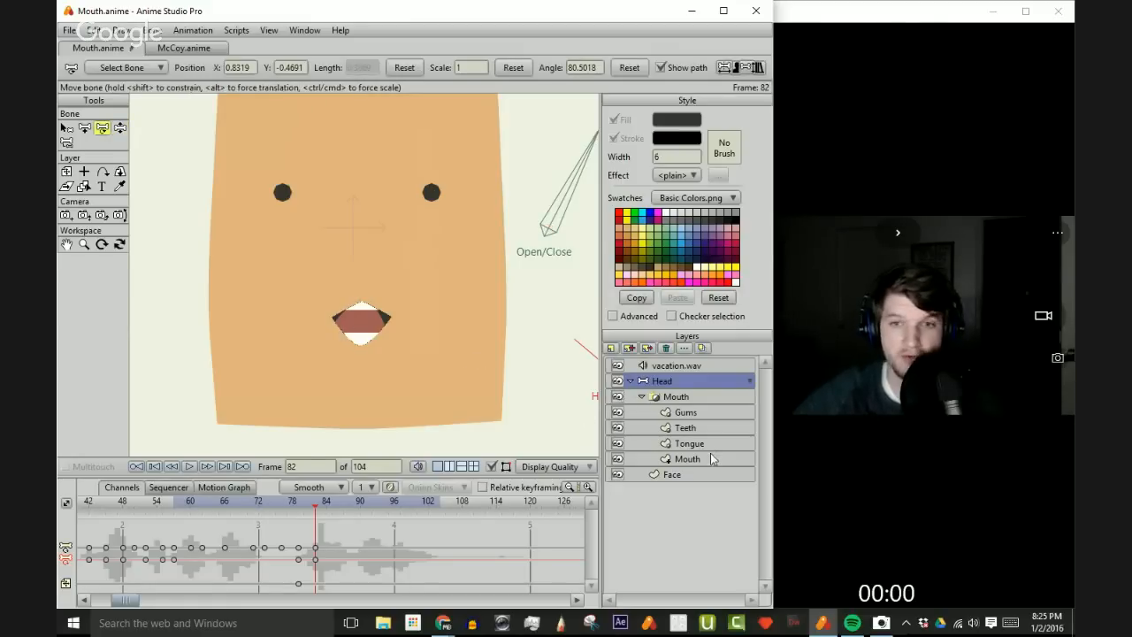
{"action": "left_click", "coordinate": [713, 458]}
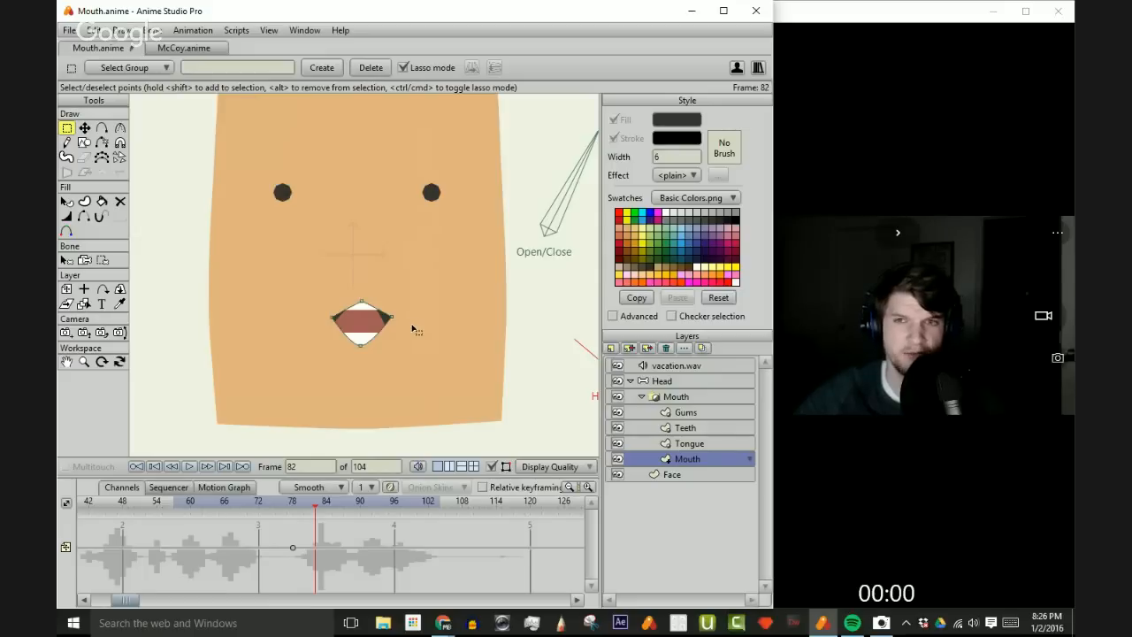
{"action": "scroll", "coordinate": [419, 321], "scroll_direction": "up", "scroll_amount": 1}
{"action": "scroll", "coordinate": [415, 310], "scroll_direction": "down", "scroll_amount": 4}
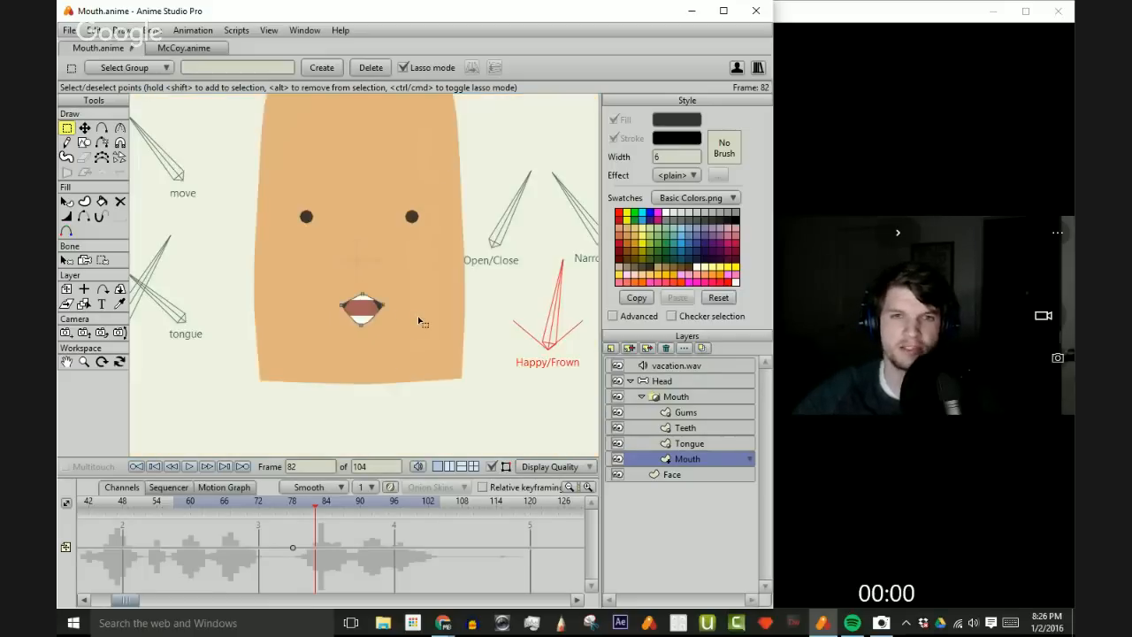
{"action": "left_click_drag", "start_coordinate": [412, 301], "coordinate": [413, 310]}
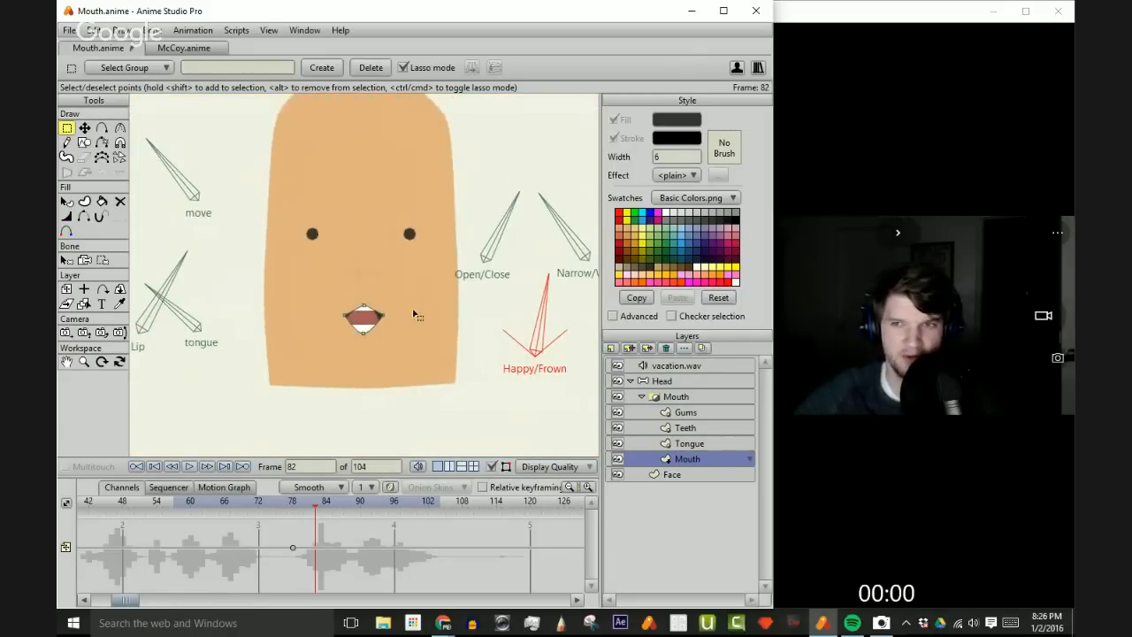
{"action": "scroll", "coordinate": [417, 319], "scroll_direction": "up", "scroll_amount": 1}
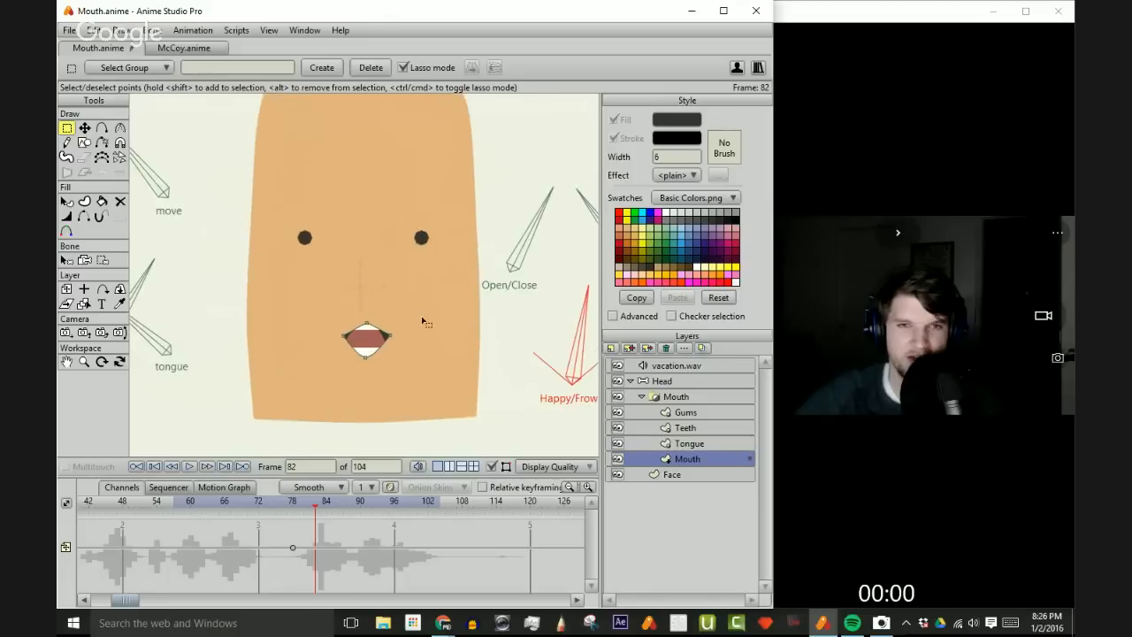
- On the Head layer, move the bone keyframes at frame 82 back to frame 79
{"action": "left_click", "coordinate": [680, 381]}
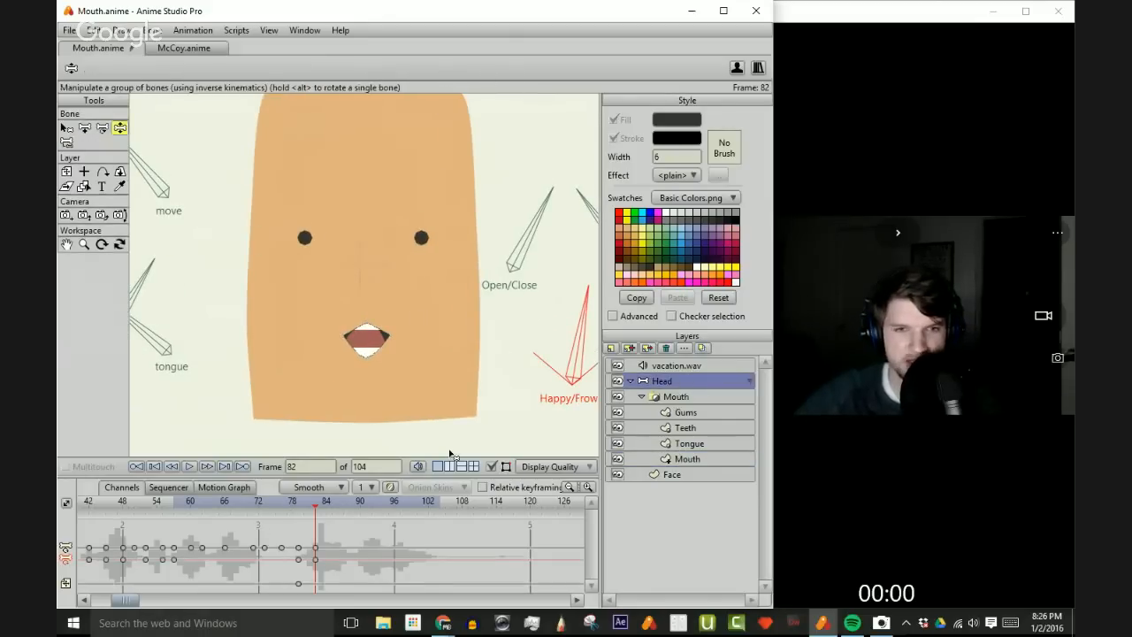
{"action": "mouse_move", "coordinate": [314, 508]}
{"action": "left_mouse_down"}
{"action": "mouse_move", "coordinate": [287, 513]}
{"action": "mouse_move", "coordinate": [340, 508]}
{"action": "mouse_move", "coordinate": [300, 520]}
{"action": "mouse_move", "coordinate": [311, 551]}
{"action": "mouse_move", "coordinate": [238, 513]}
{"action": "mouse_move", "coordinate": [325, 512]}
{"action": "mouse_move", "coordinate": [284, 514]}
{"action": "mouse_move", "coordinate": [314, 515]}
{"action": "left_mouse_up"}
{"action": "left_click", "coordinate": [315, 550]}
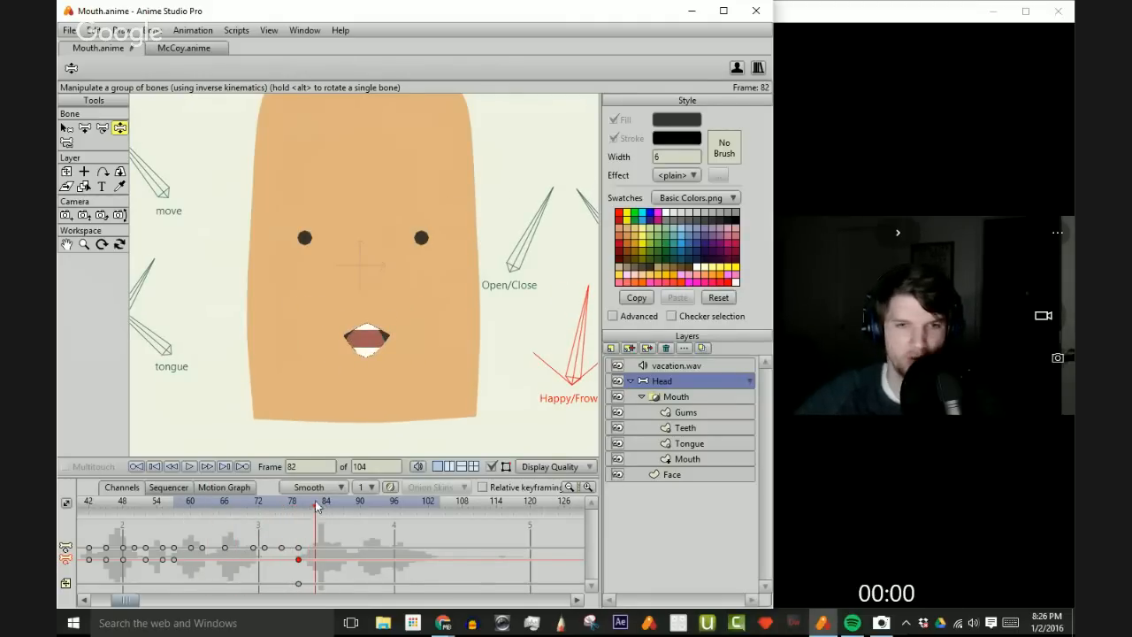
- At frame 83, tilt the Open/Close bone left to open the mouth wide, the Happy/Frown bone right, and set the tongue bone upright
{"action": "left_click", "coordinate": [321, 505]}
{"action": "scroll", "coordinate": [483, 238], "scroll_direction": "down", "scroll_amount": 5}
{"action": "scroll", "coordinate": [481, 246], "scroll_direction": "up", "scroll_amount": 7}
{"action": "scroll", "coordinate": [478, 245], "scroll_direction": "down", "scroll_amount": 3}
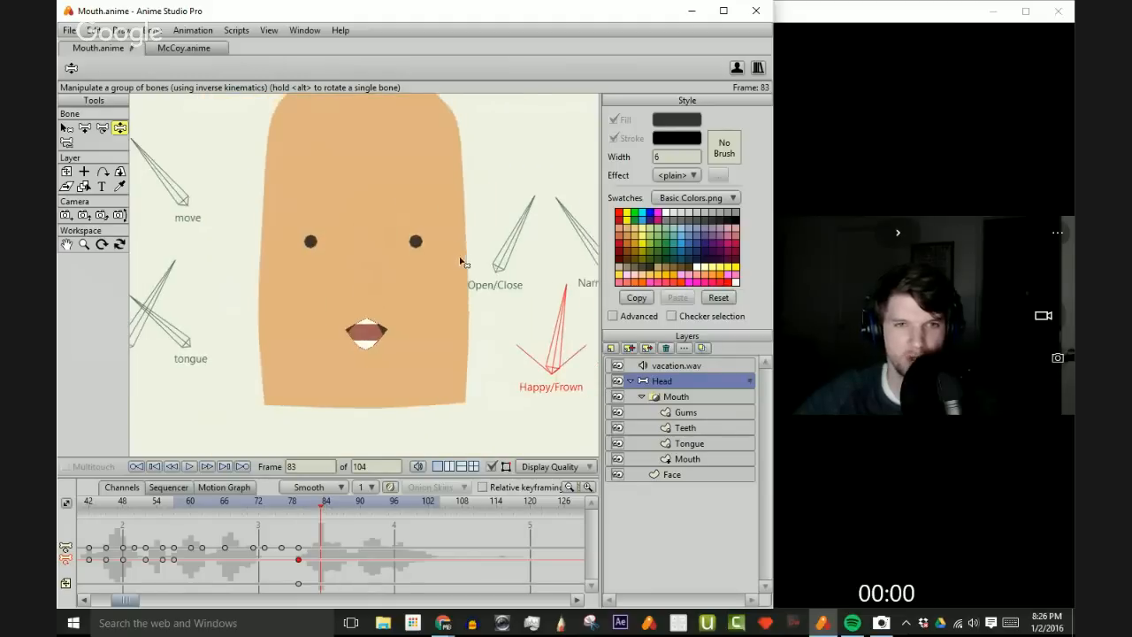
{"action": "scroll", "coordinate": [511, 254], "scroll_direction": "down", "scroll_amount": 2}
{"action": "left_click_drag", "start_coordinate": [474, 253], "coordinate": [445, 247]}
{"action": "left_click_drag", "start_coordinate": [501, 313], "coordinate": [500, 312]}
{"action": "left_click_drag", "start_coordinate": [516, 228], "coordinate": [516, 234]}
{"action": "left_click_drag", "start_coordinate": [438, 250], "coordinate": [441, 252]}
{"action": "left_click_drag", "start_coordinate": [236, 304], "coordinate": [252, 273]}
{"action": "scroll", "coordinate": [535, 276], "scroll_direction": "up", "scroll_amount": 4}
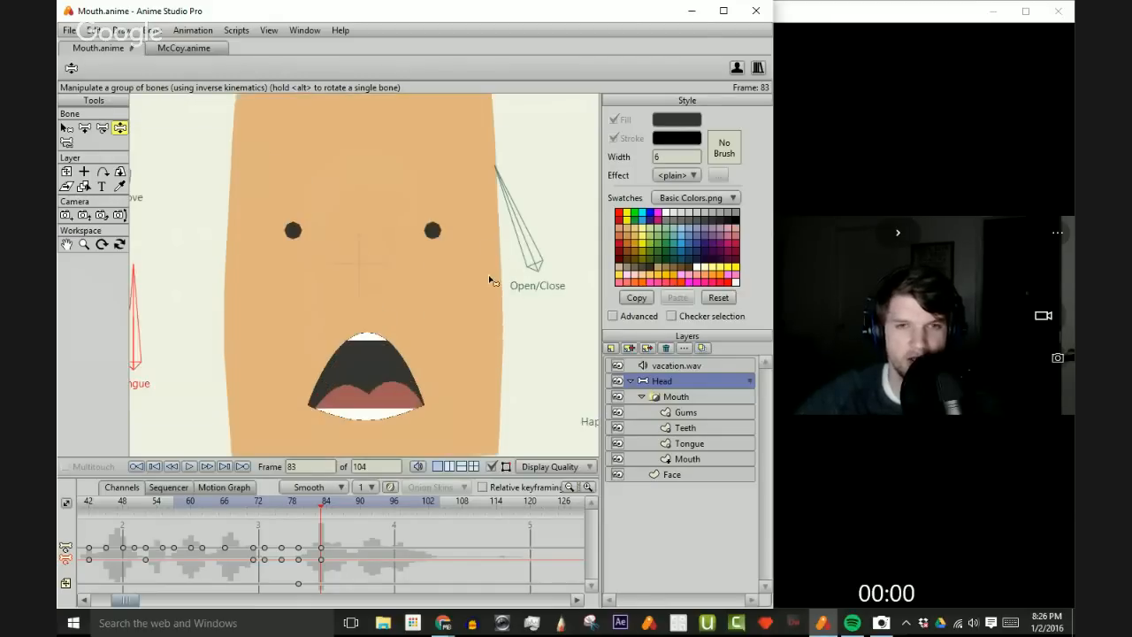
- At frame 83, try raising the mouth by tilting the move bone right, and tilt the Happy/Frown bone further right for a stronger frown
{"action": "scroll", "coordinate": [490, 278], "scroll_direction": "down", "scroll_amount": 2}
{"action": "mouse_move", "coordinate": [448, 235]}
{"action": "left_mouse_down"}
{"action": "mouse_move", "coordinate": [442, 222]}
{"action": "mouse_move", "coordinate": [424, 233]}
{"action": "mouse_move", "coordinate": [447, 227]}
{"action": "left_mouse_up"}
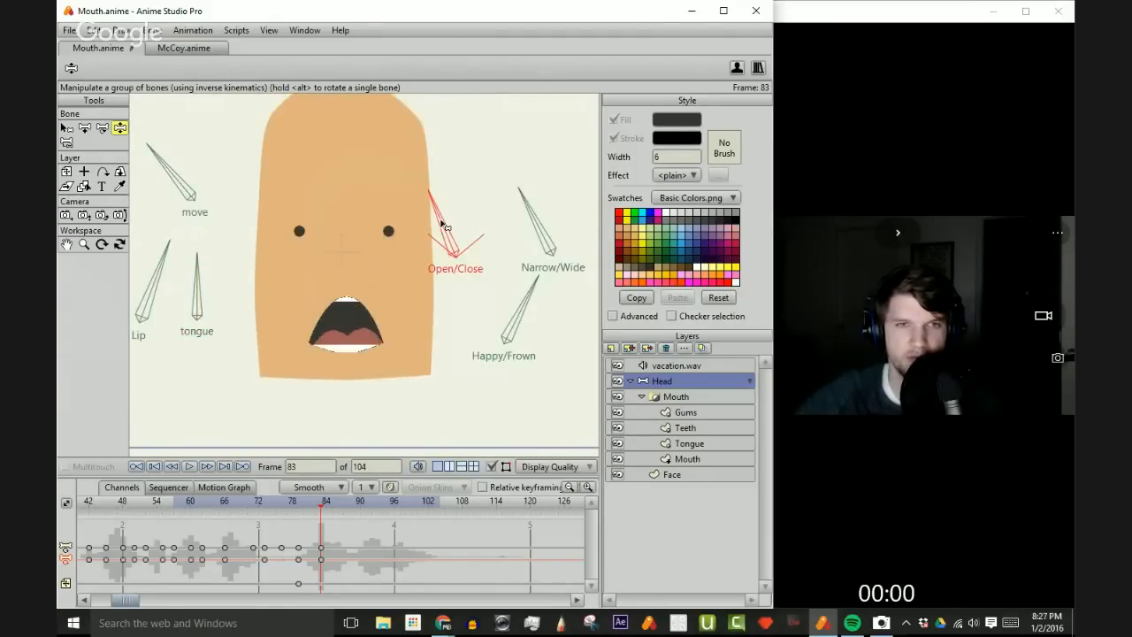
{"action": "left_click_drag", "start_coordinate": [546, 227], "coordinate": [547, 225]}
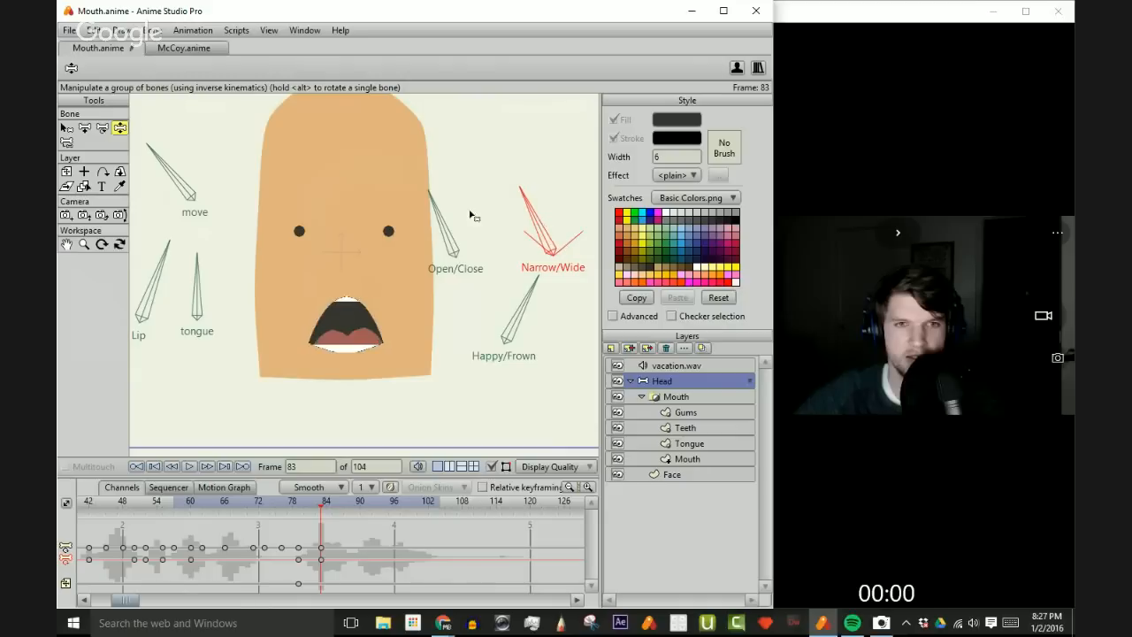
{"action": "left_click", "coordinate": [174, 170]}
{"action": "mouse_move", "coordinate": [155, 176]}
{"action": "left_mouse_down"}
{"action": "mouse_move", "coordinate": [221, 164]}
{"action": "mouse_move", "coordinate": [147, 172]}
{"action": "mouse_move", "coordinate": [177, 172]}
{"action": "left_mouse_up"}
{"action": "left_click_drag", "start_coordinate": [529, 328], "coordinate": [539, 299]}
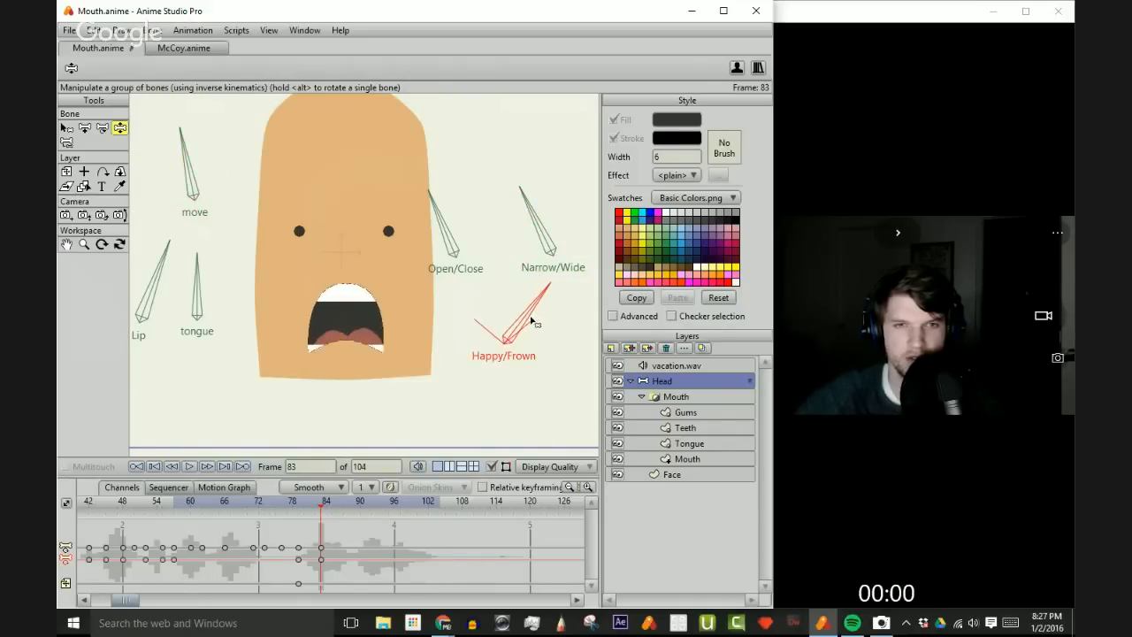
- Tilt the move bone far left at frame 83 to lower the mouth, and the Narrow/Wide bone slightly right to widen it
{"action": "left_click_drag", "start_coordinate": [185, 166], "coordinate": [139, 155]}
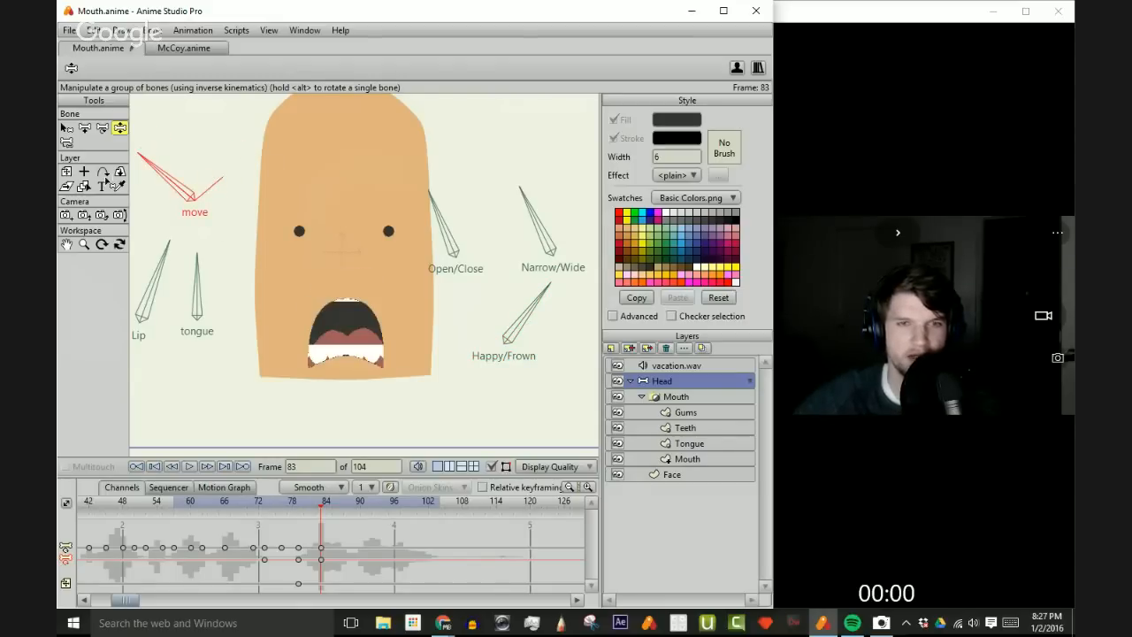
{"action": "mouse_move", "coordinate": [445, 207]}
{"action": "left_mouse_down"}
{"action": "mouse_move", "coordinate": [445, 192]}
{"action": "mouse_move", "coordinate": [434, 197]}
{"action": "left_mouse_up"}
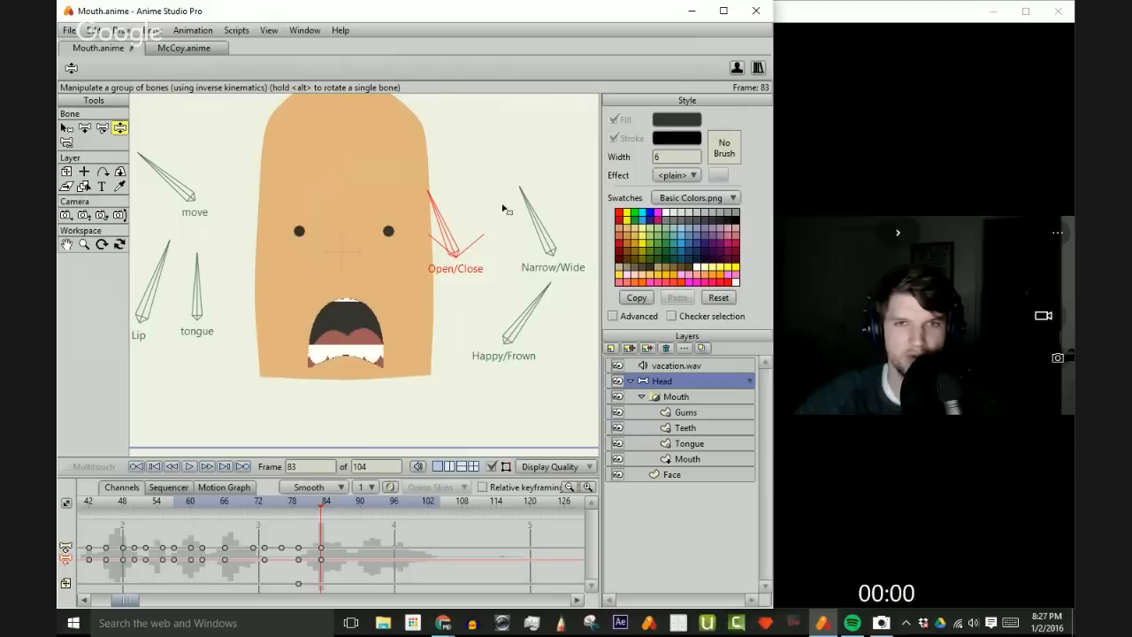
{"action": "left_click_drag", "start_coordinate": [543, 217], "coordinate": [545, 216]}
{"action": "mouse_move", "coordinate": [551, 311]}
{"action": "left_mouse_down"}
{"action": "mouse_move", "coordinate": [539, 300]}
{"action": "mouse_move", "coordinate": [552, 311]}
{"action": "left_mouse_up"}
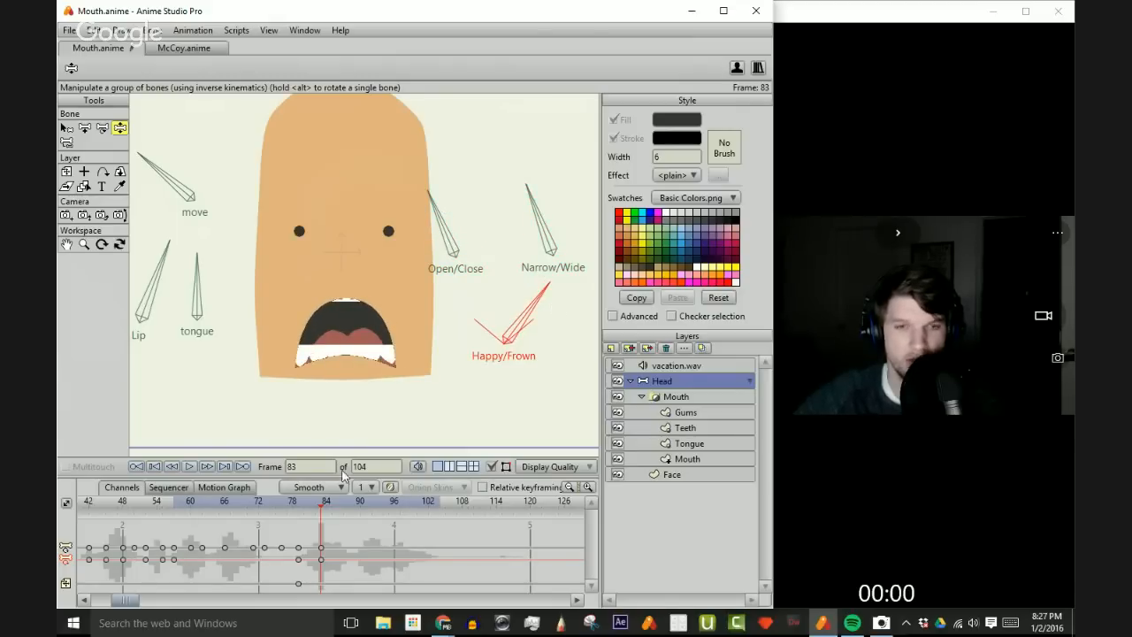
- Copy the Narrow/Wide bone's keyframe from frame 60 and paste it at frames 79 and 76
{"action": "left_click_drag", "start_coordinate": [326, 513], "coordinate": [306, 537]}
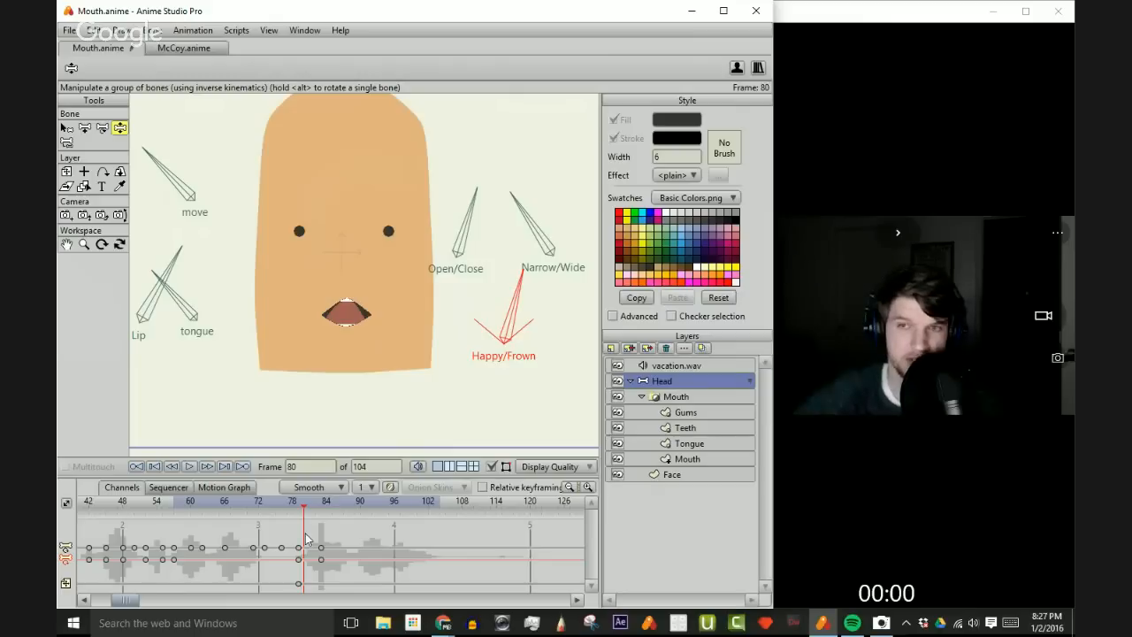
{"action": "left_click_drag", "start_coordinate": [307, 511], "coordinate": [162, 508]}
{"action": "left_click", "coordinate": [551, 225]}
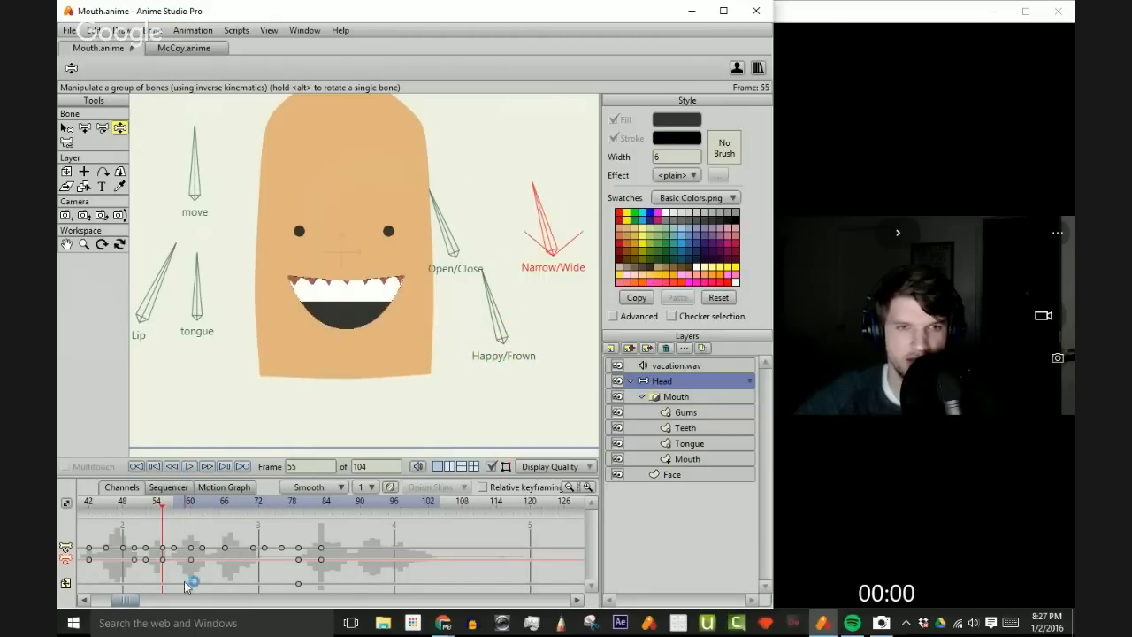
{"action": "mouse_move", "coordinate": [171, 516]}
{"action": "left_mouse_down"}
{"action": "mouse_move", "coordinate": [176, 505]}
{"action": "mouse_move", "coordinate": [285, 503]}
{"action": "mouse_move", "coordinate": [190, 505]}
{"action": "left_mouse_up"}
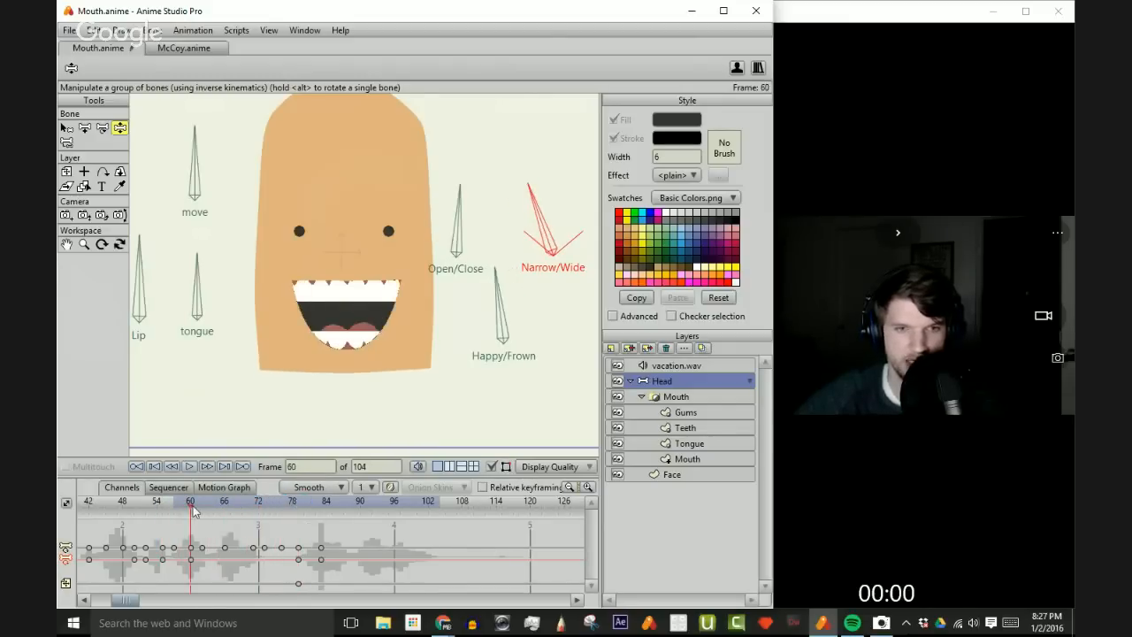
{"action": "left_click", "coordinate": [191, 559]}
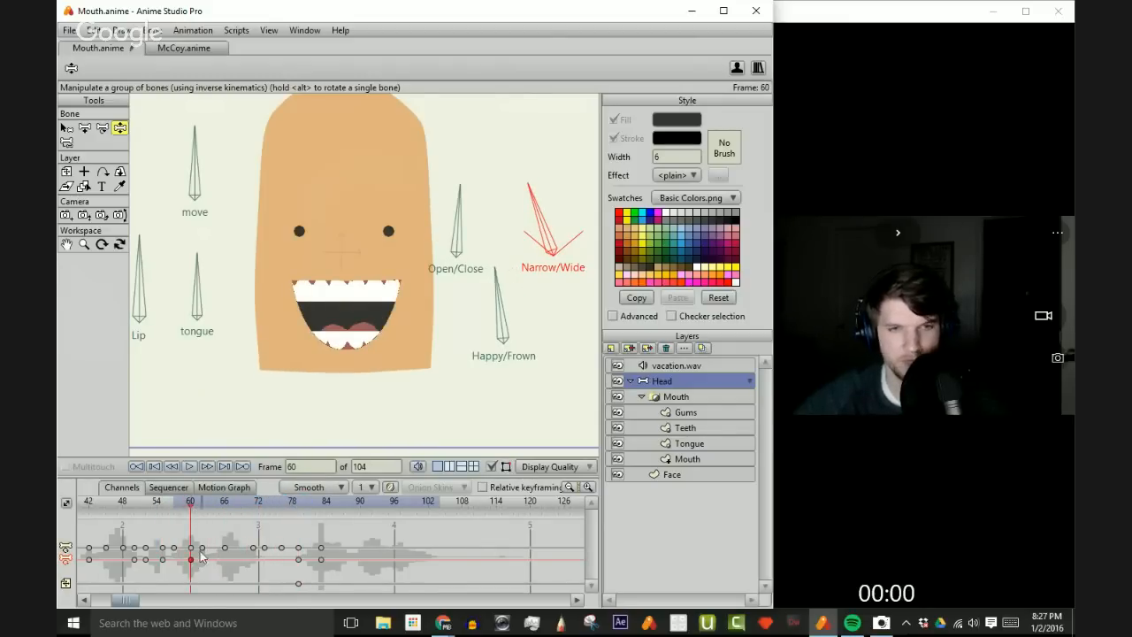
{"action": "left_click", "coordinate": [258, 504]}
{"action": "left_click_drag", "start_coordinate": [258, 505], "coordinate": [298, 504]}
{"action": "key", "text": "ctrl+v"}
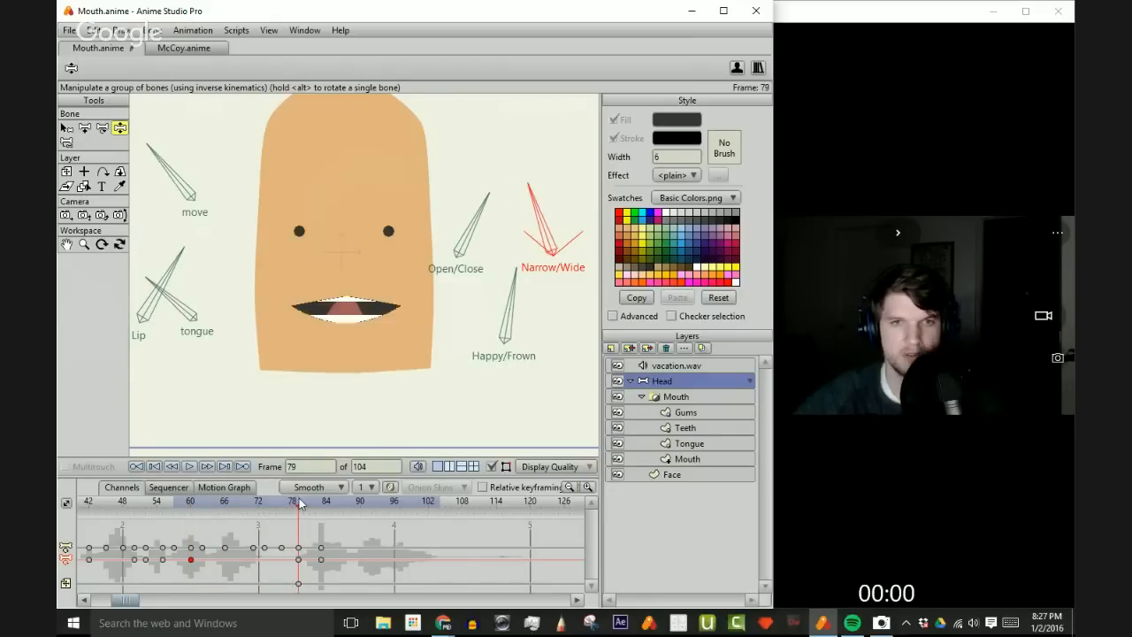
{"action": "left_click_drag", "start_coordinate": [297, 505], "coordinate": [198, 518]}
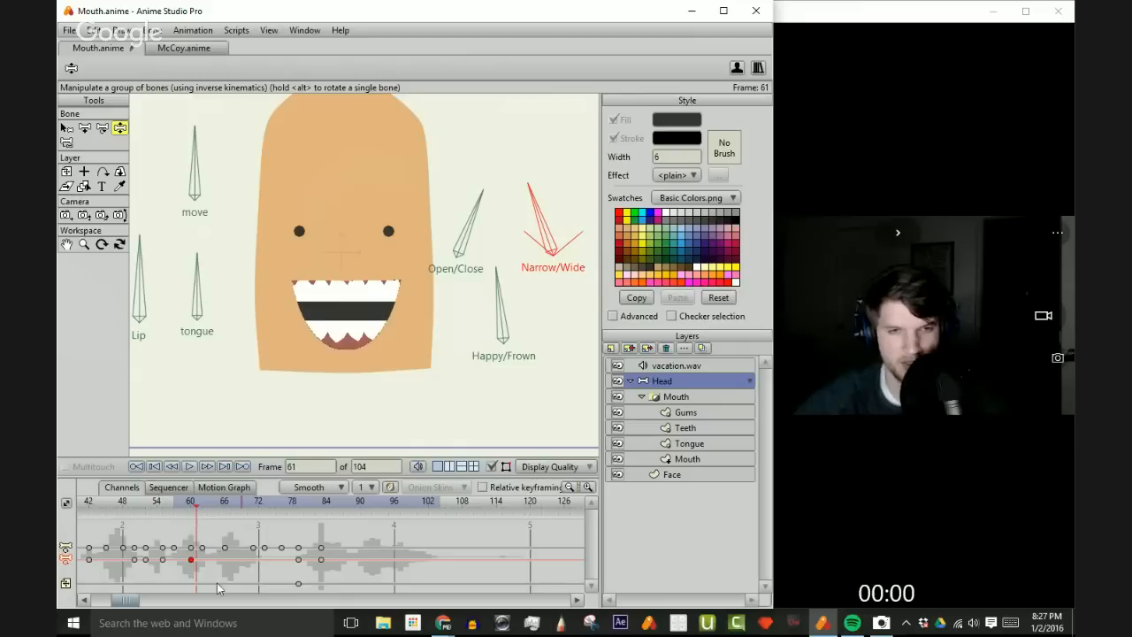
{"action": "left_click_drag", "start_coordinate": [198, 506], "coordinate": [282, 505]}
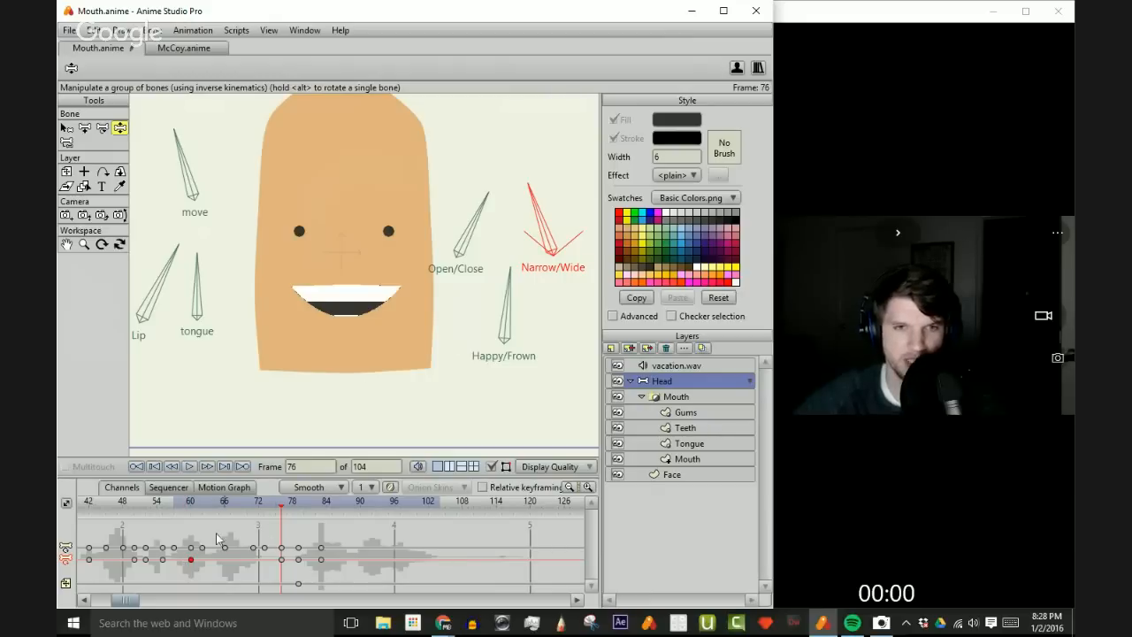
- At frame 89, tilt the Open/Close bone far right to close the mouth, and the Happy/Frown bone slightly left to soften the frown
{"action": "left_click_drag", "start_coordinate": [280, 505], "coordinate": [354, 513]}
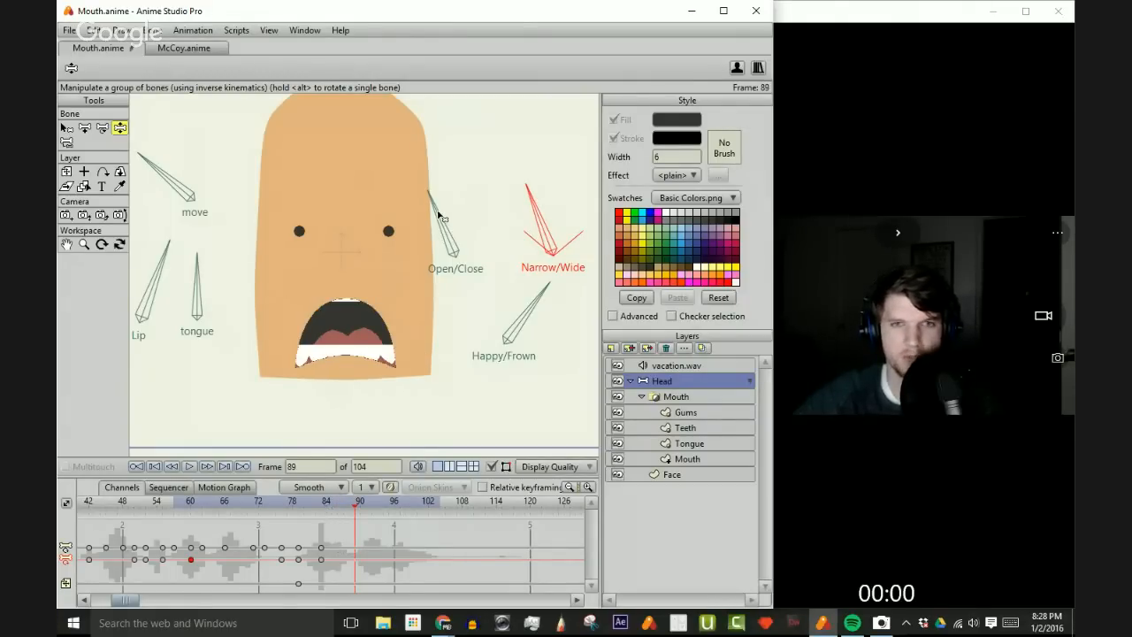
{"action": "left_click_drag", "start_coordinate": [439, 216], "coordinate": [524, 212]}
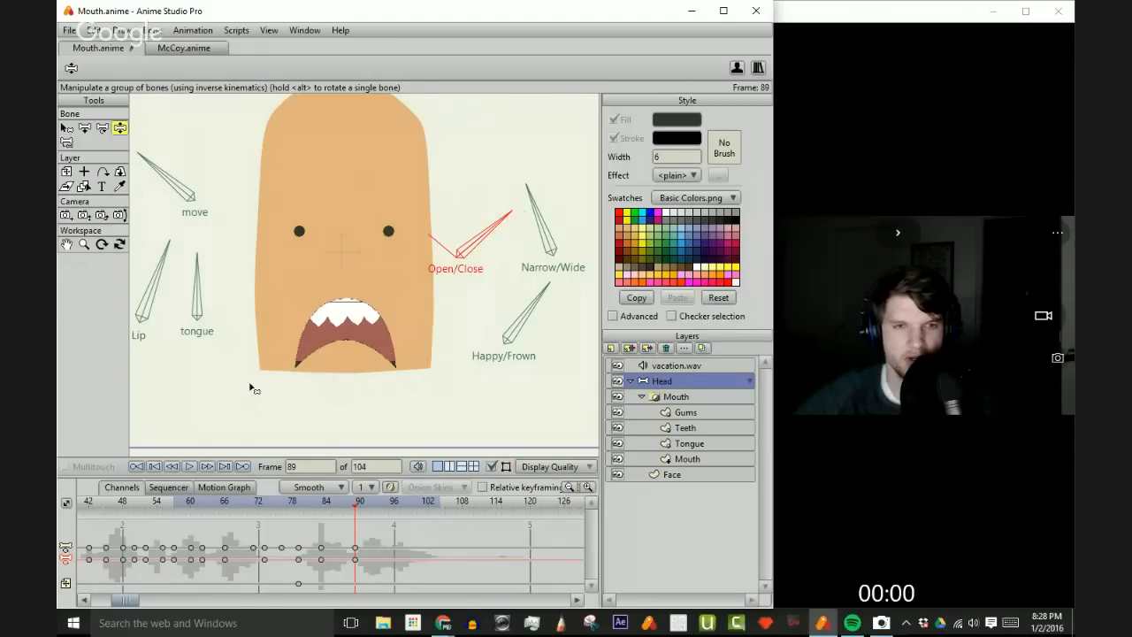
{"action": "key", "text": "Left"}
{"action": "key", "text": "Left"}
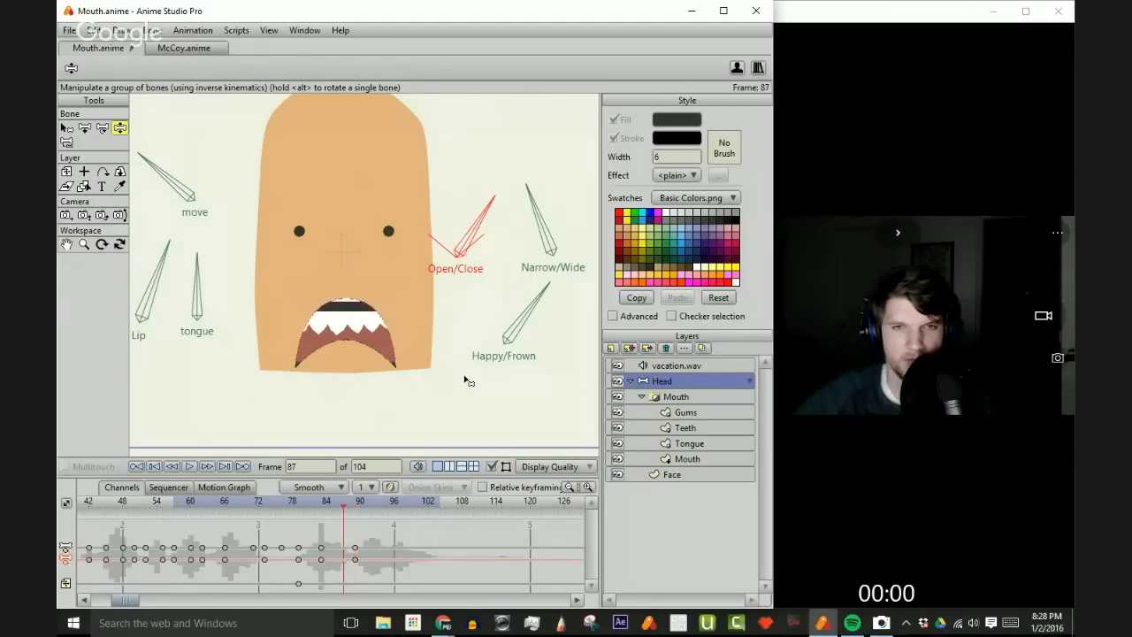
{"action": "left_click", "coordinate": [539, 303]}
{"action": "key", "text": "Right"}
{"action": "key", "text": "Right"}
{"action": "left_click_drag", "start_coordinate": [542, 305], "coordinate": [534, 301]}
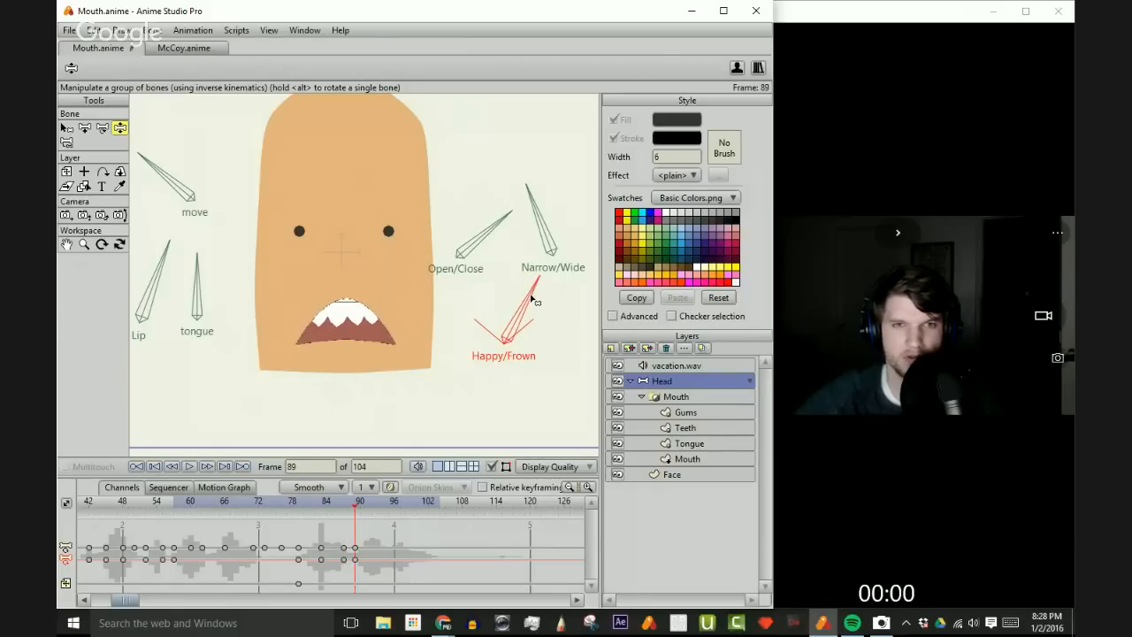
- Key the move bone's existing pose at frame 87, and tilt it right at frame 89 to raise the mouth
{"action": "key", "text": "Left"}
{"action": "key", "text": "Left"}
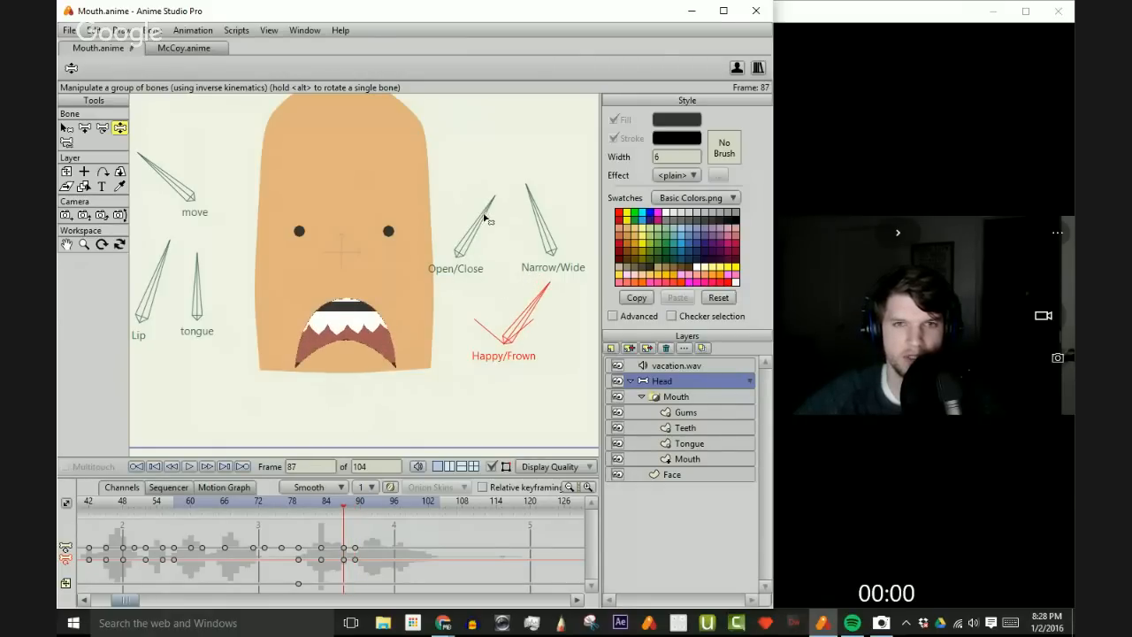
{"action": "left_click", "coordinate": [180, 183]}
{"action": "key", "text": "Right"}
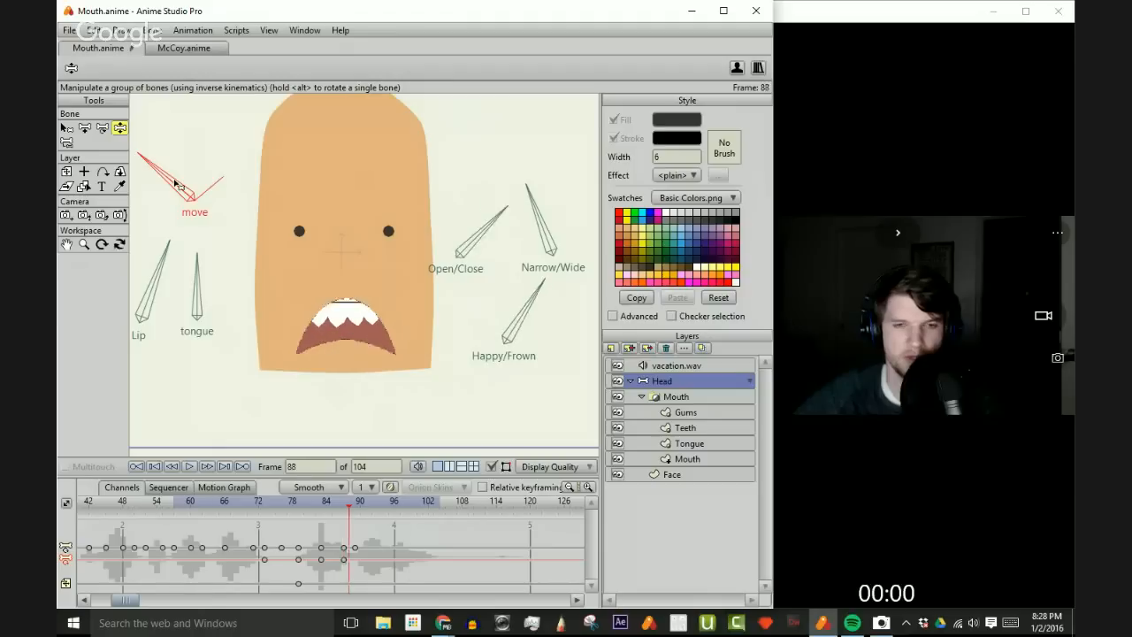
{"action": "key", "text": "Right"}
{"action": "left_click_drag", "start_coordinate": [177, 184], "coordinate": [185, 177]}
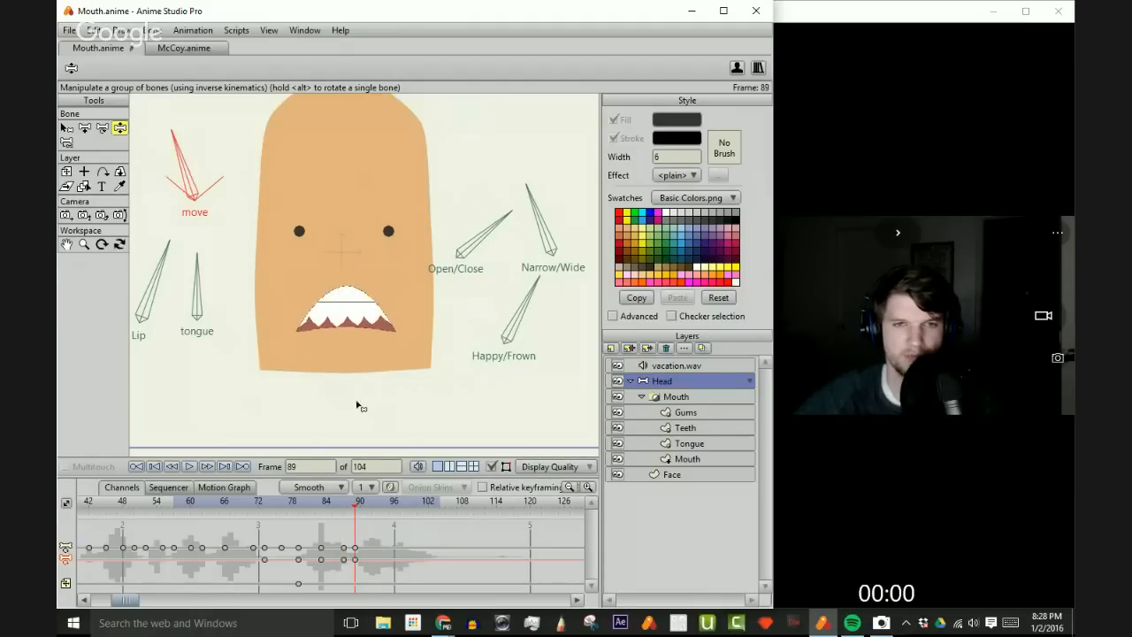
- Step back and forth between frames 84 and 90 to examine how the mouth closes
{"action": "key", "text": "Left"}
{"action": "key", "text": "Left"}
{"action": "key", "text": "Left"}
{"action": "key", "text": "Left"}
{"action": "key", "text": "Left"}
{"action": "key", "text": "Right"}
{"action": "key", "text": "Right"}
{"action": "key", "text": "Right"}
{"action": "key", "text": "Right"}
{"action": "key", "text": "Right"}
{"action": "key", "text": "Right"}
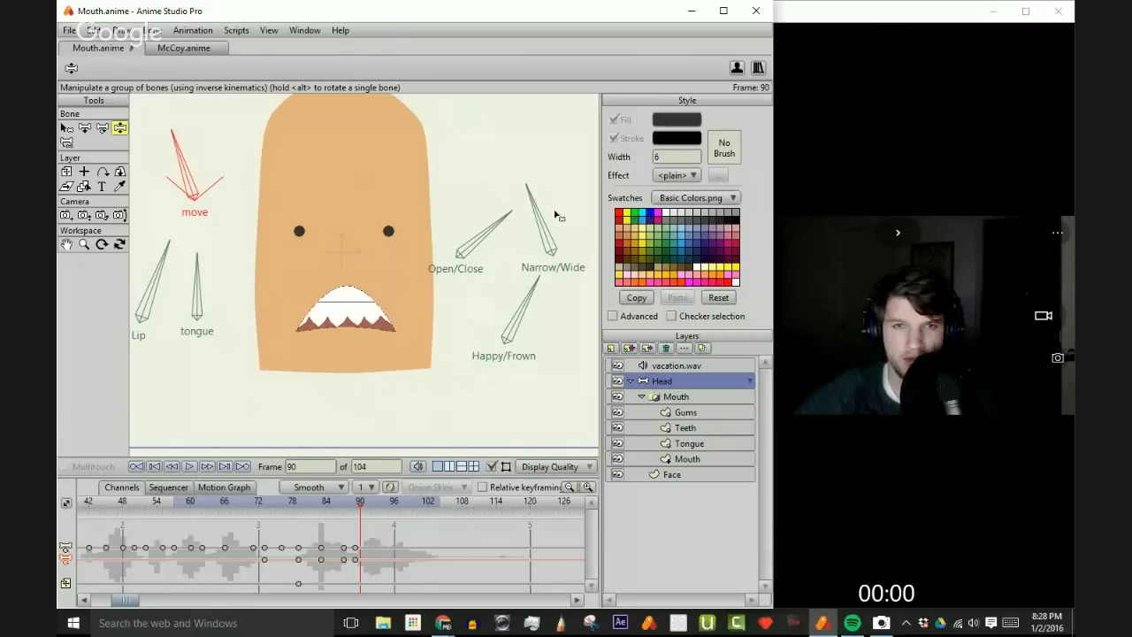
- Undo the stray Open/Close key at frame 90, and tilt that bone left at frame 92 to part the teeth
{"action": "left_click", "coordinate": [490, 237]}
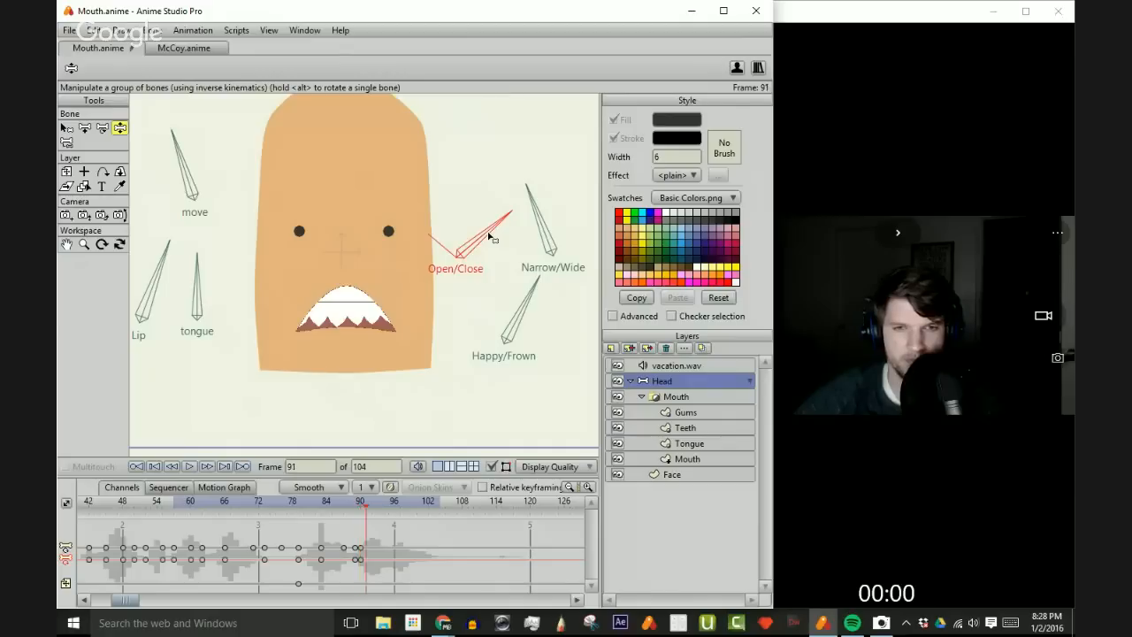
{"action": "key", "text": "ctrl+z"}
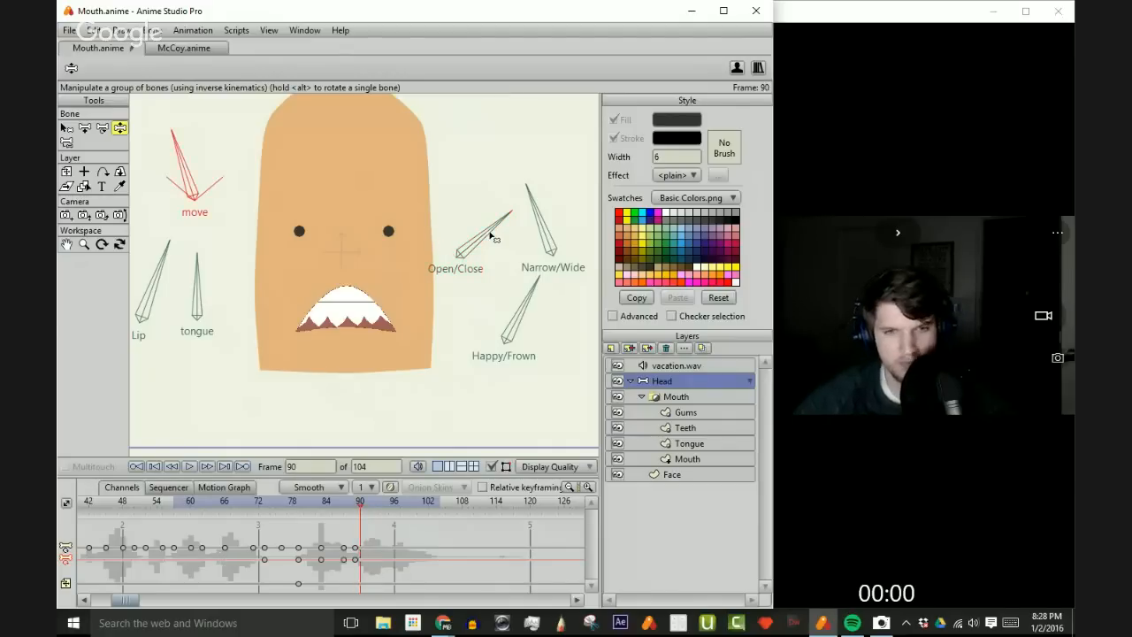
{"action": "key", "text": "ctrl+Right"}
{"action": "key", "text": "ctrl+Right"}
{"action": "left_click_drag", "start_coordinate": [492, 237], "coordinate": [475, 230]}
{"action": "key", "text": "ctrl+Right"}
{"action": "key", "text": "ctrl+Right"}
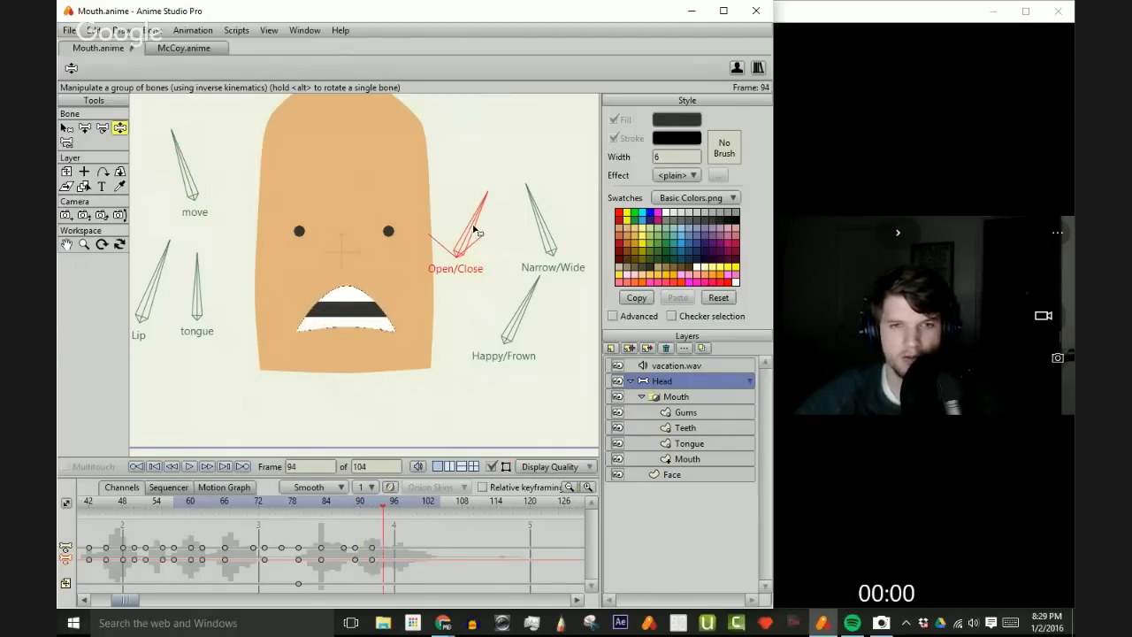
- Hold the Open/Close bone's pose with a key at frame 94, and tilt it slightly left at frame 97 to open the mouth further
{"action": "key", "text": "ctrl+Left"}
{"action": "key", "text": "ctrl+Left"}
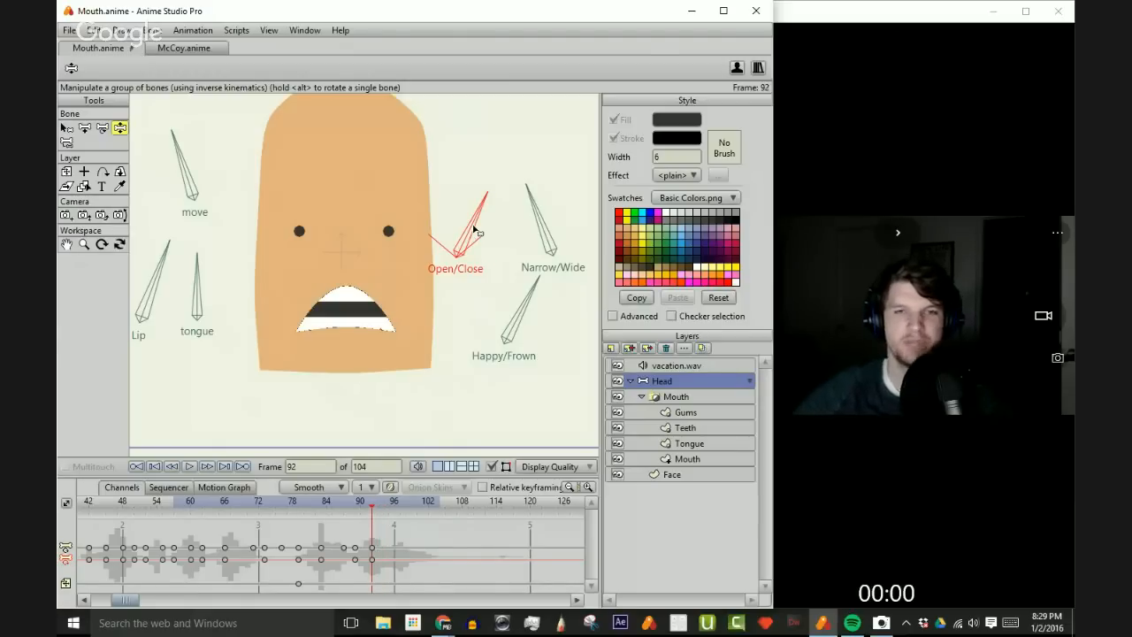
{"action": "key", "text": "ctrl+Right"}
{"action": "key", "text": "ctrl+Right"}
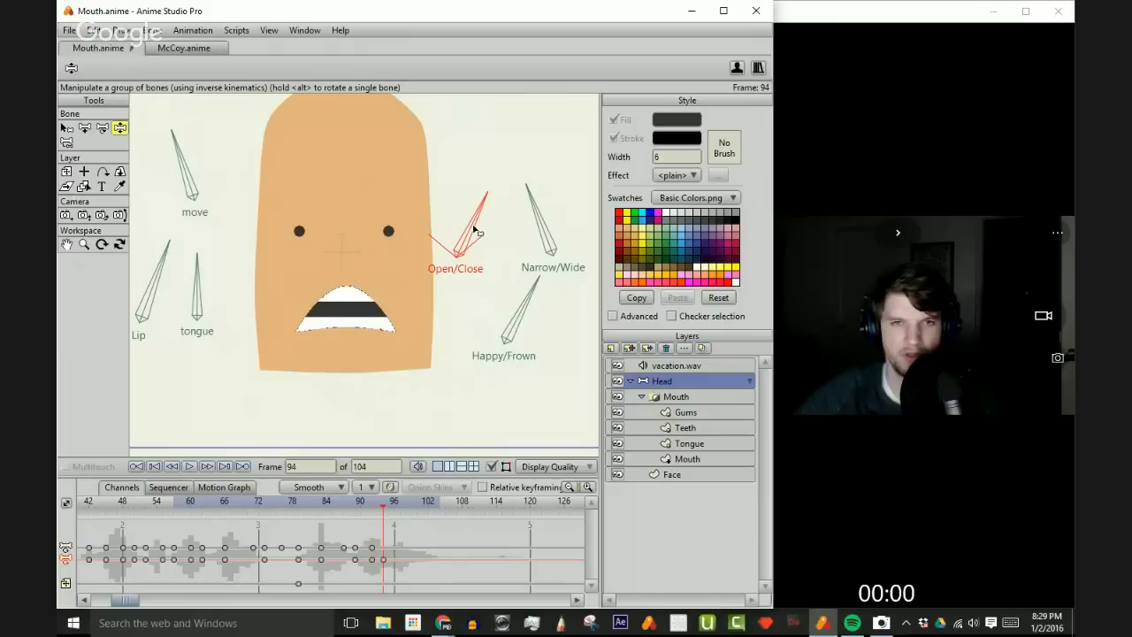
{"action": "mouse_move", "coordinate": [475, 231]}
{"action": "left_mouse_down"}
{"action": "mouse_move", "coordinate": [458, 239]}
{"action": "mouse_move", "coordinate": [469, 236]}
{"action": "left_mouse_up"}
{"action": "key", "text": "ctrl+Right"}
{"action": "key", "text": "ctrl+Right"}
{"action": "key", "text": "ctrl+Right"}
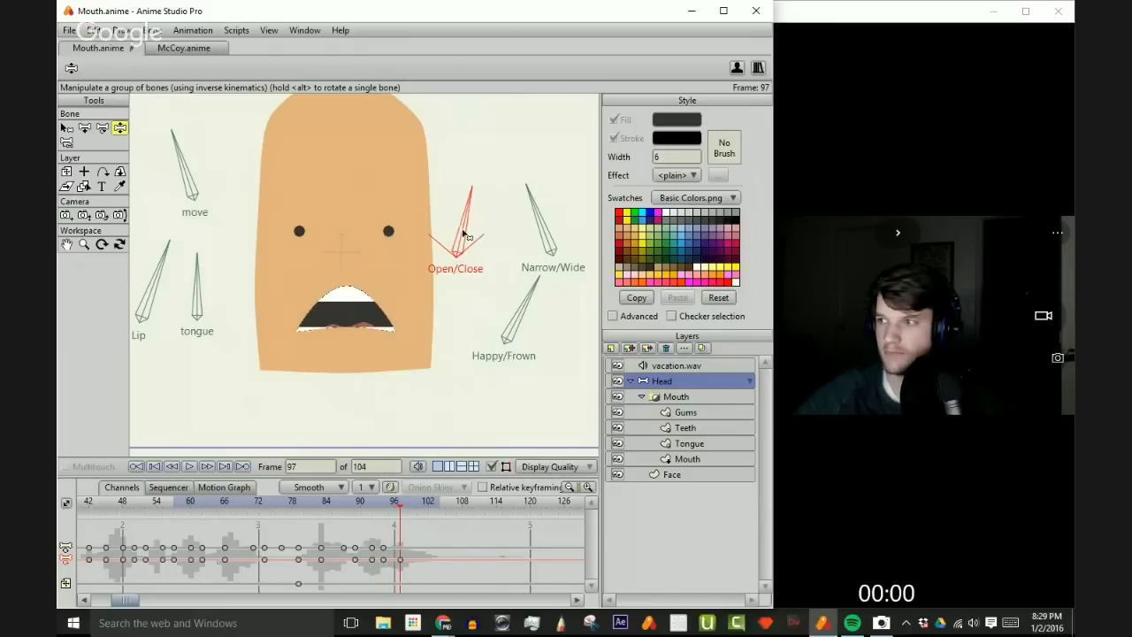
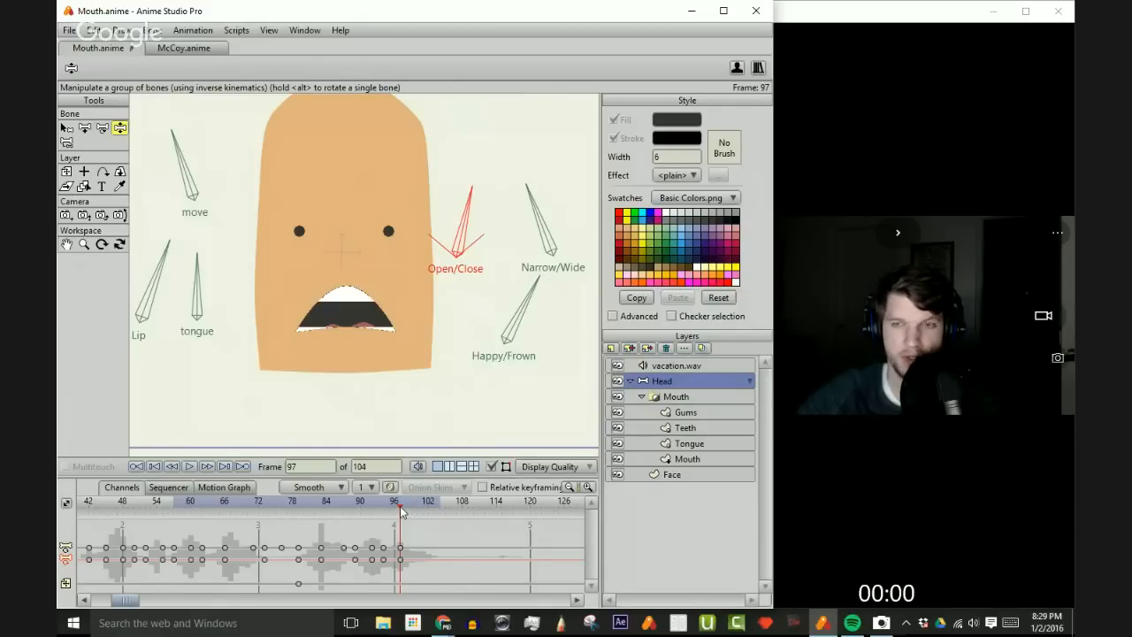
- At frame 103, pose a wide-open mouth by tilting the Open/Close bone far left, the Happy/Frown bone right and the Lip bone nearly upright
{"action": "left_click_drag", "start_coordinate": [400, 512], "coordinate": [437, 511]}
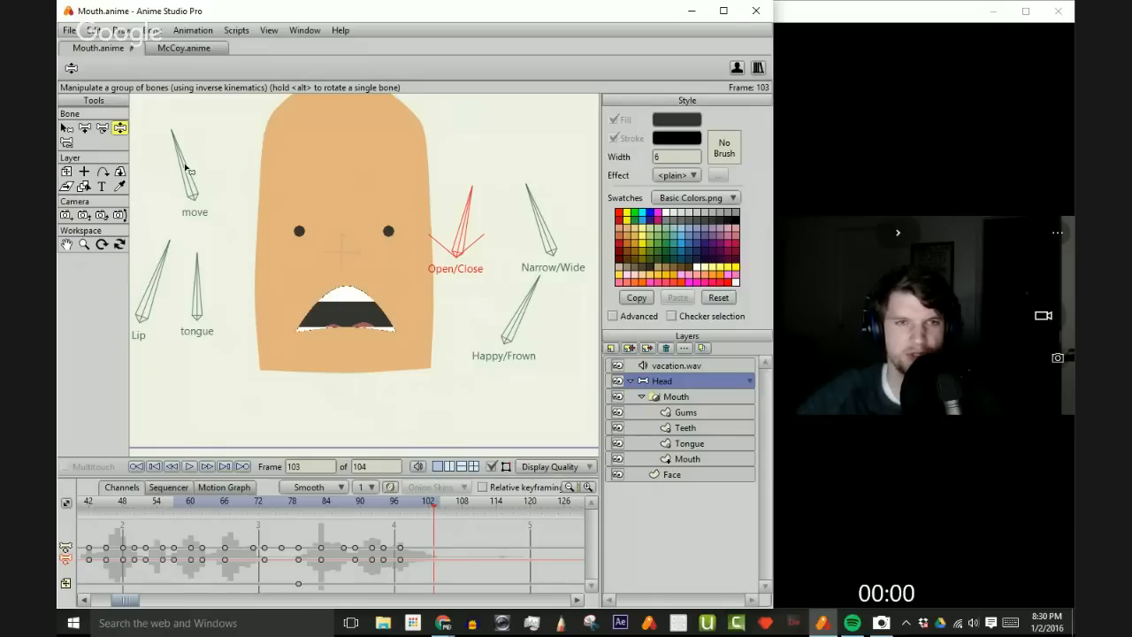
{"action": "left_click_drag", "start_coordinate": [170, 269], "coordinate": [126, 265]}
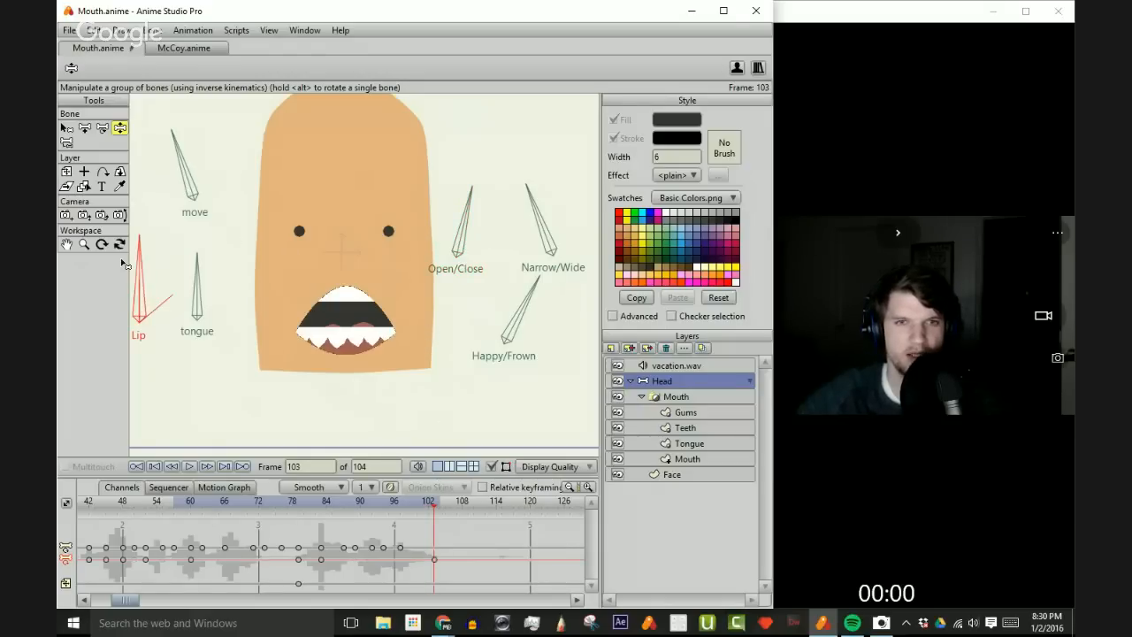
{"action": "left_click_drag", "start_coordinate": [457, 218], "coordinate": [282, 224]}
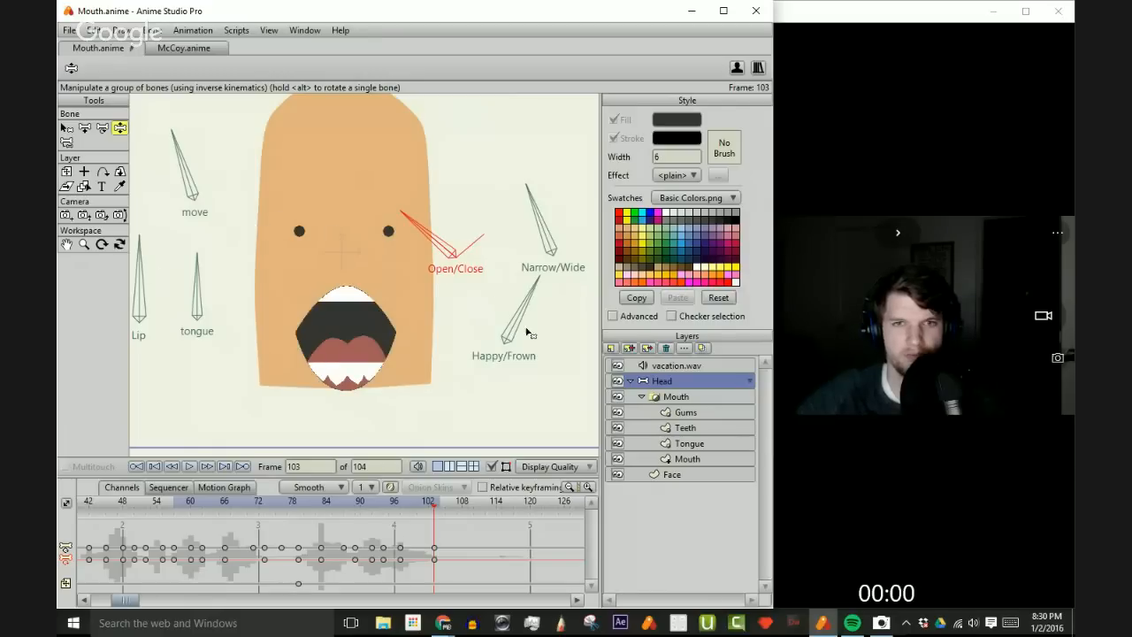
{"action": "left_click_drag", "start_coordinate": [517, 314], "coordinate": [540, 324]}
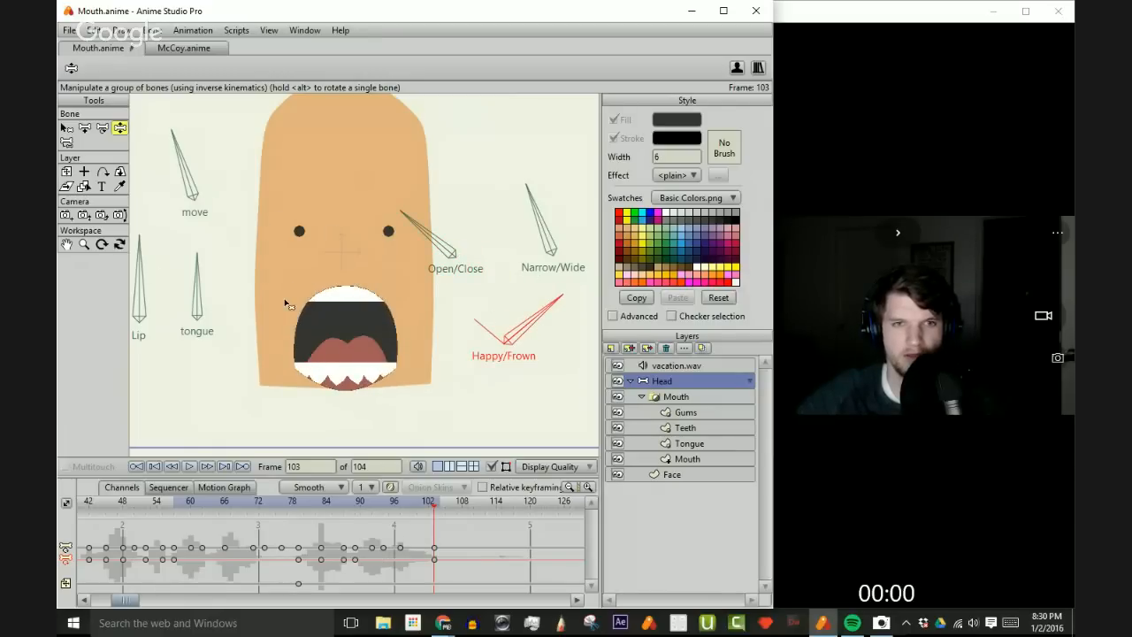
{"action": "left_click_drag", "start_coordinate": [161, 285], "coordinate": [148, 284]}
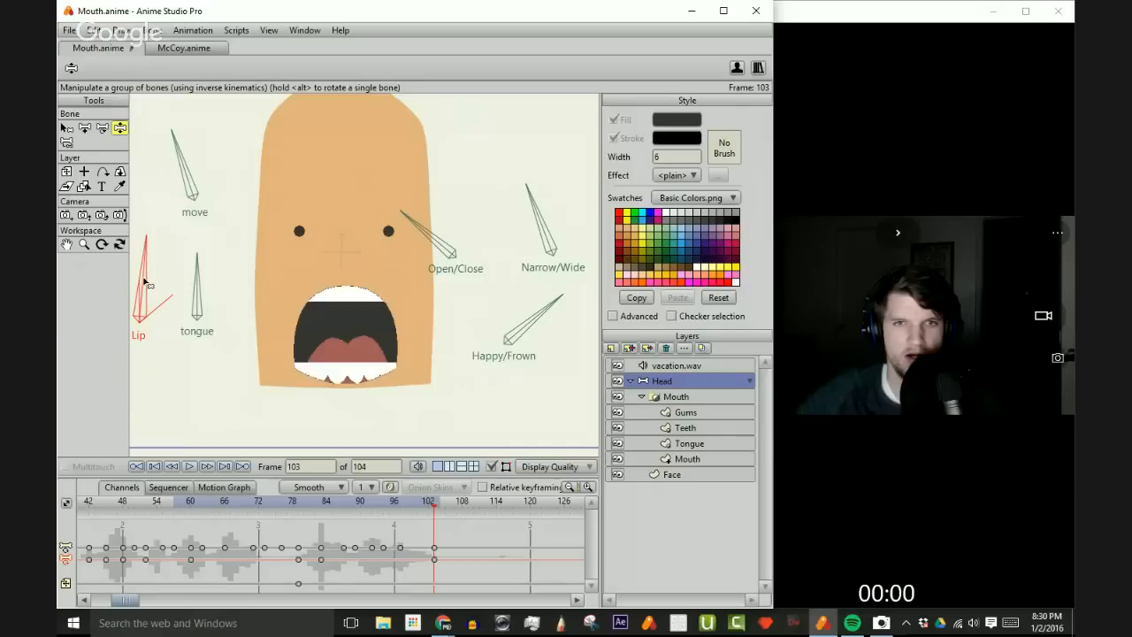
- Tilt the Narrow/Wide bone slightly right at frame 103 to widen the mouth, and return the timeline to frame 0
{"action": "mouse_move", "coordinate": [550, 217]}
{"action": "left_mouse_down"}
{"action": "mouse_move", "coordinate": [540, 221]}
{"action": "mouse_move", "coordinate": [655, 231]}
{"action": "mouse_move", "coordinate": [522, 226]}
{"action": "mouse_move", "coordinate": [570, 225]}
{"action": "mouse_move", "coordinate": [561, 221]}
{"action": "left_mouse_up"}
{"action": "left_click_drag", "start_coordinate": [437, 514], "coordinate": [57, 536]}
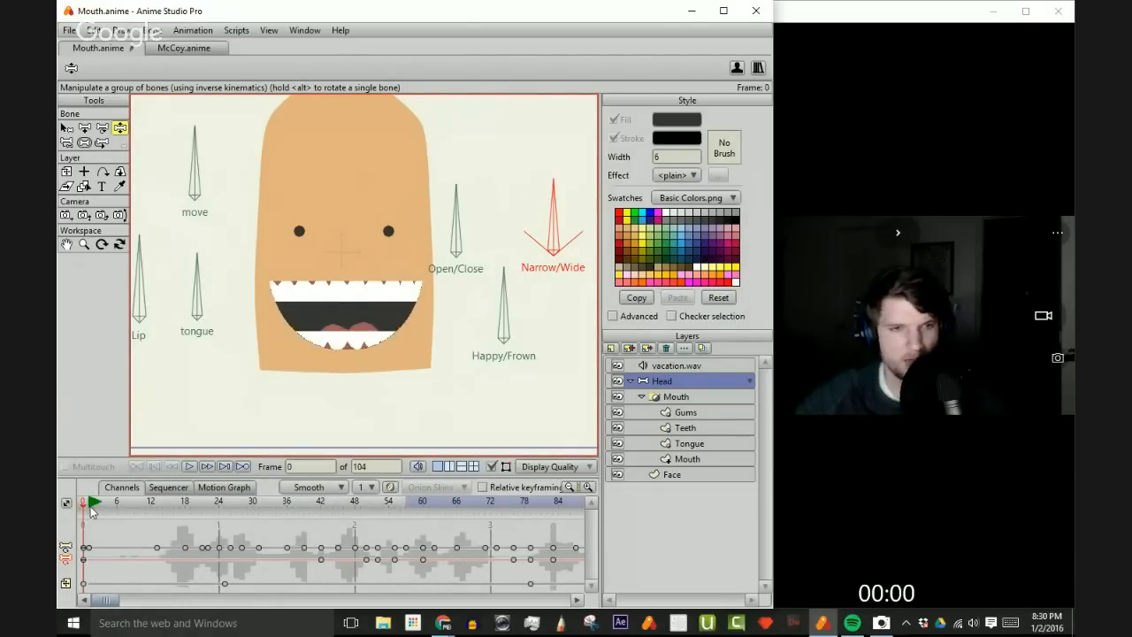
{"action": "left_click_drag", "start_coordinate": [106, 601], "coordinate": [130, 602]}
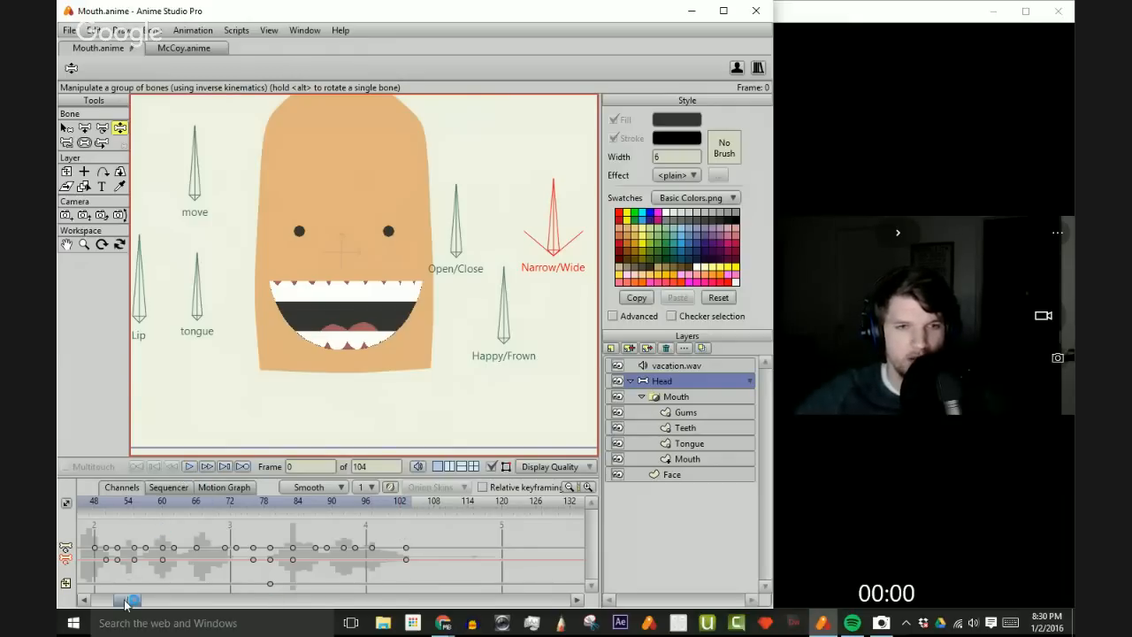
{"action": "left_click_drag", "start_coordinate": [116, 599], "coordinate": [95, 599]}
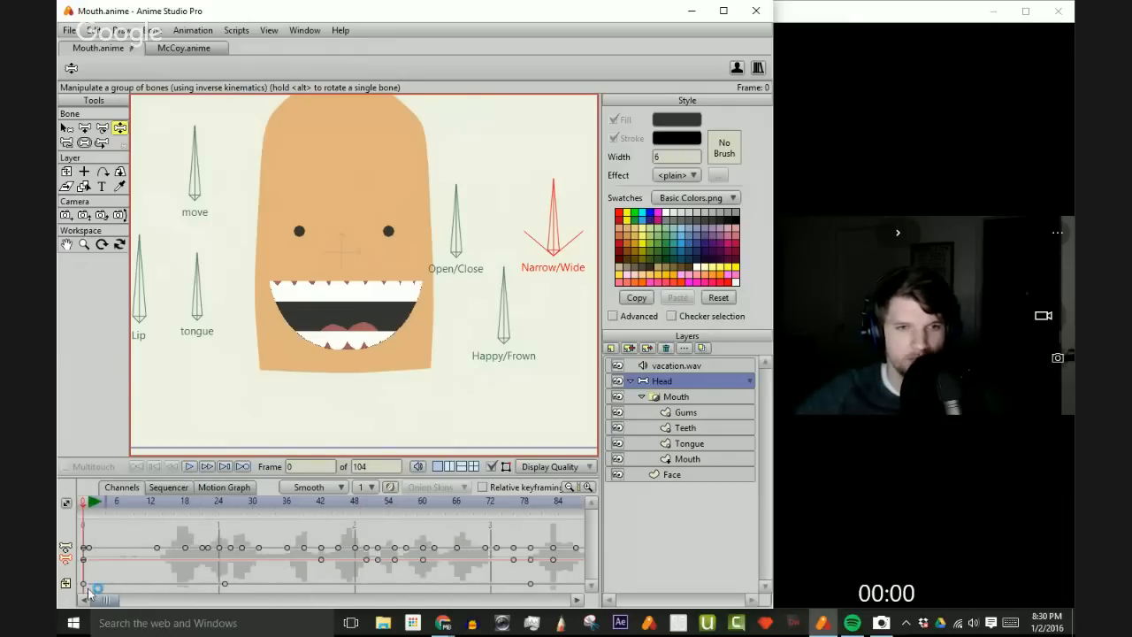
- Play the lip-sync animation several times from the beginning to review the mouth against the audio
{"action": "left_click", "coordinate": [189, 467]}
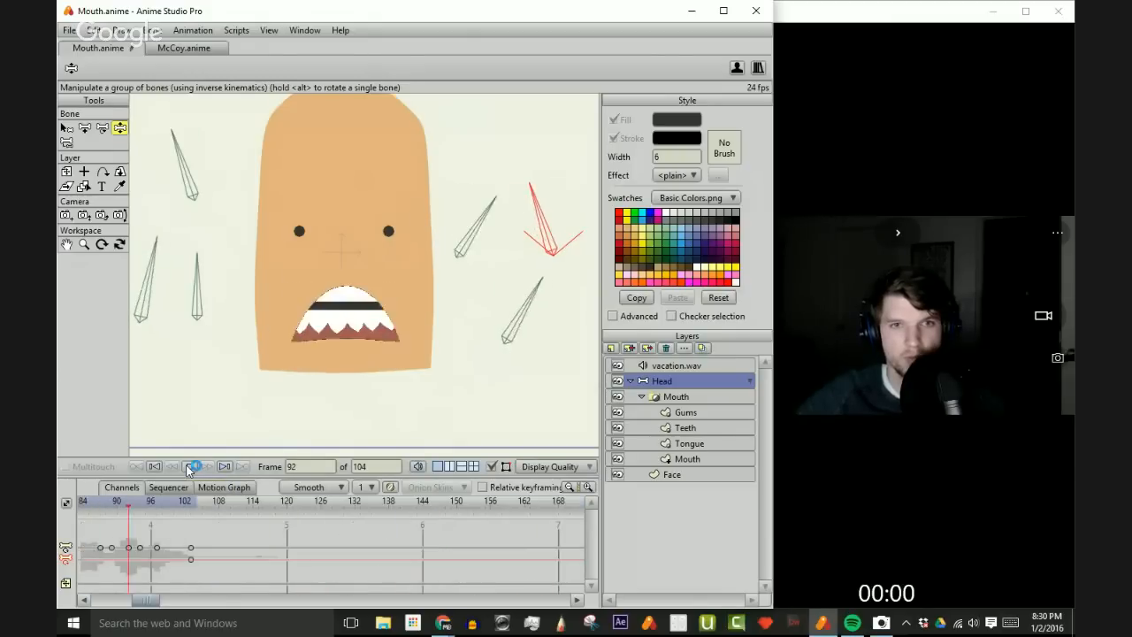
{"action": "left_click", "coordinate": [189, 468]}
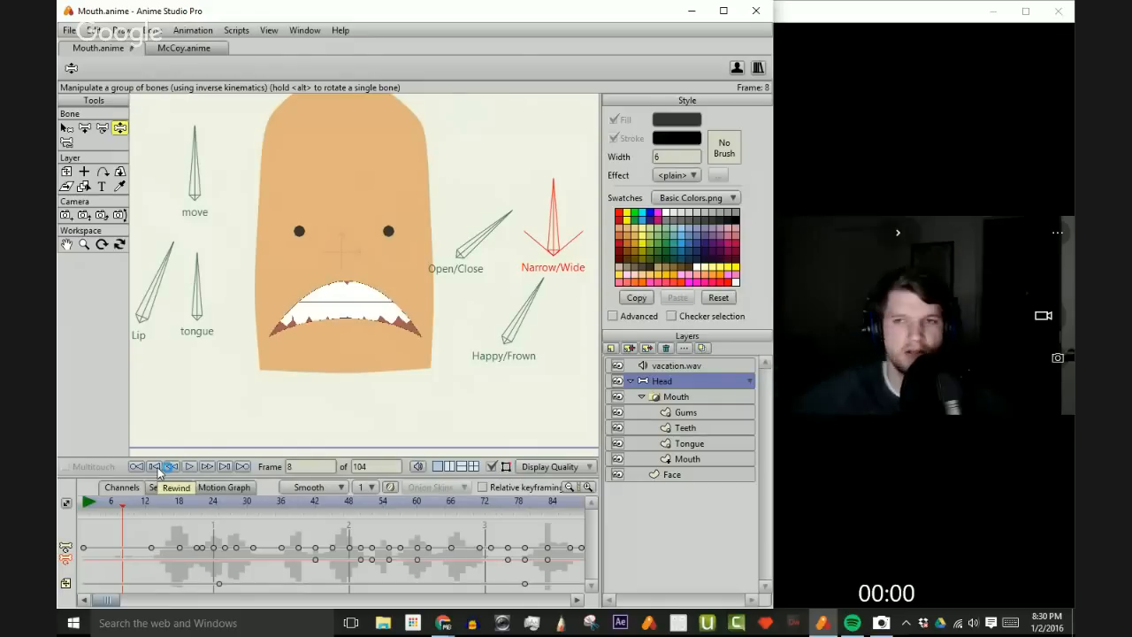
{"action": "left_click", "coordinate": [185, 468]}
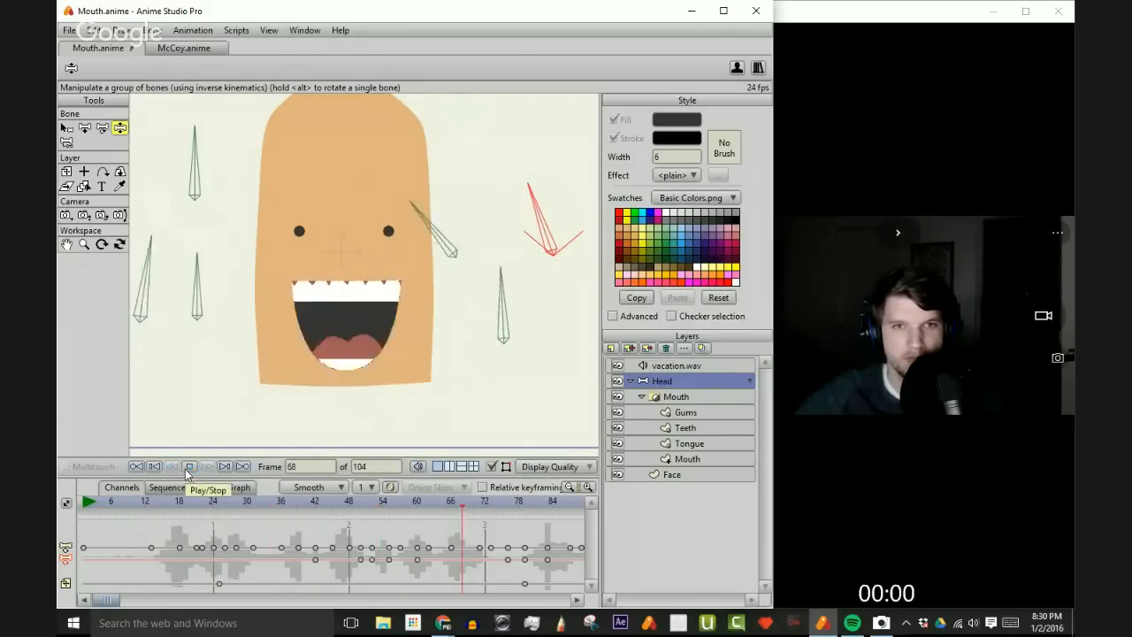
{"action": "left_click", "coordinate": [188, 467]}
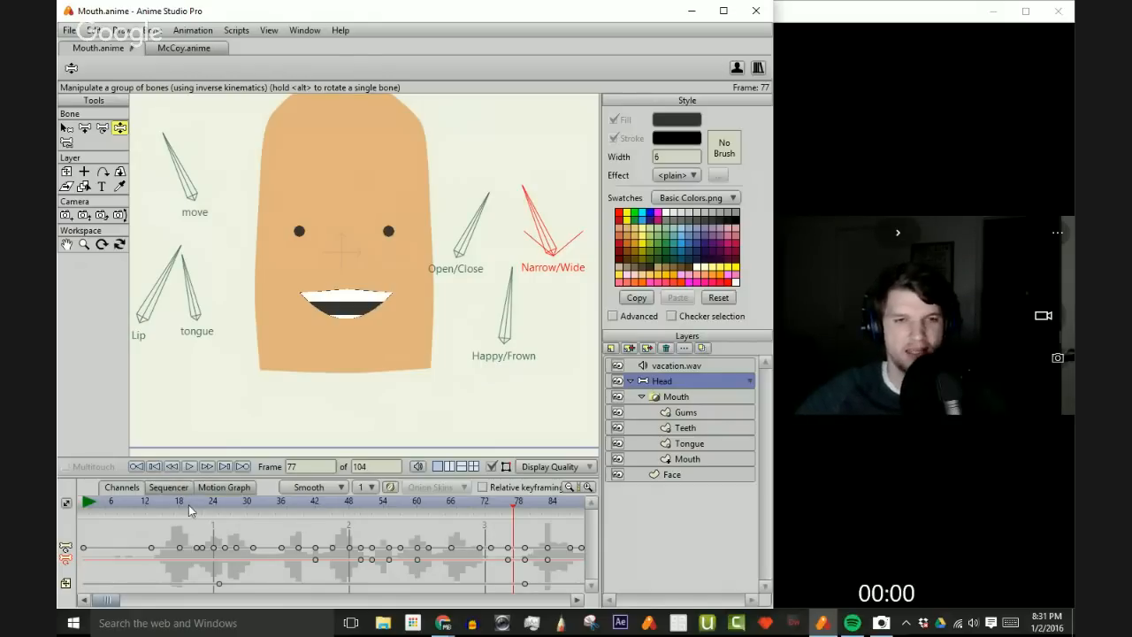
{"action": "left_click_drag", "start_coordinate": [196, 503], "coordinate": [65, 512]}
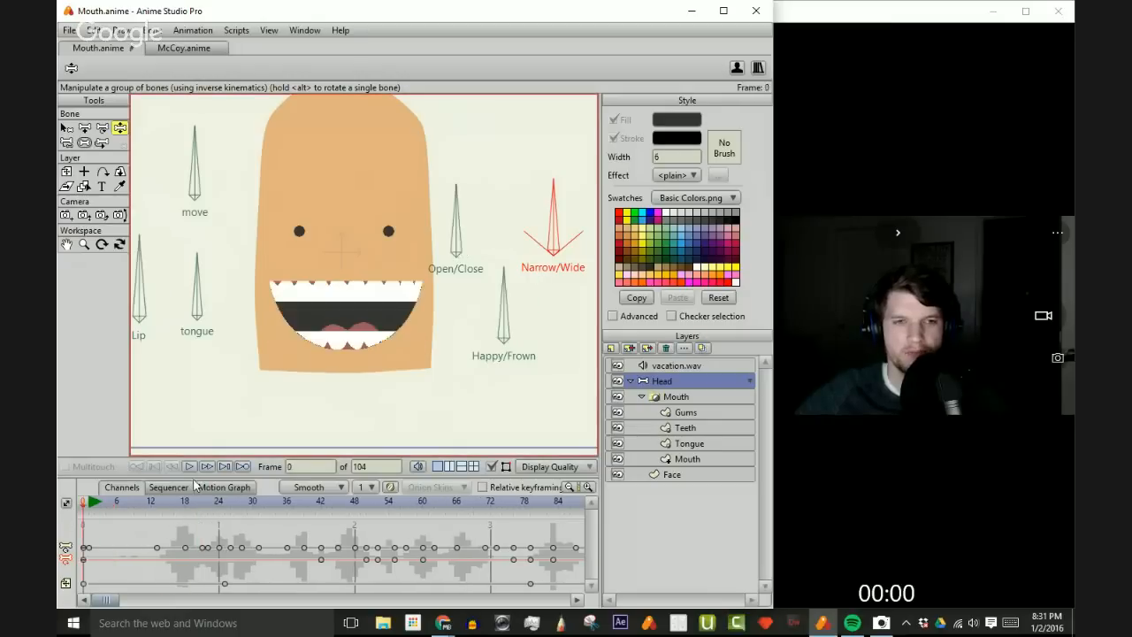
{"action": "left_click", "coordinate": [193, 468]}
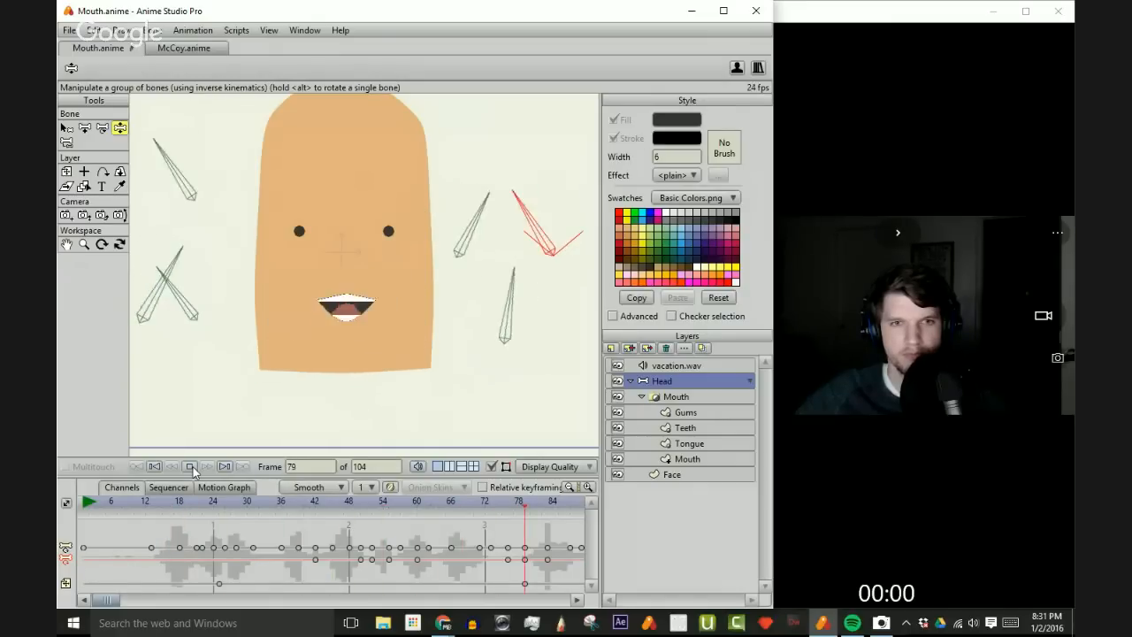
{"action": "left_click", "coordinate": [190, 466]}
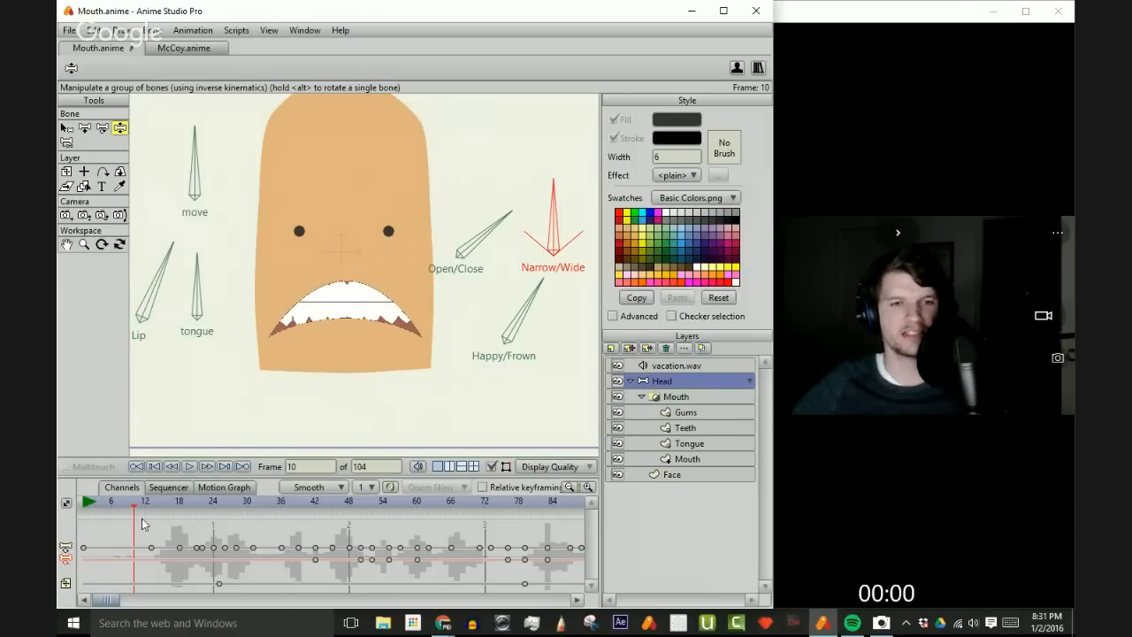
{"action": "left_click", "coordinate": [84, 503]}
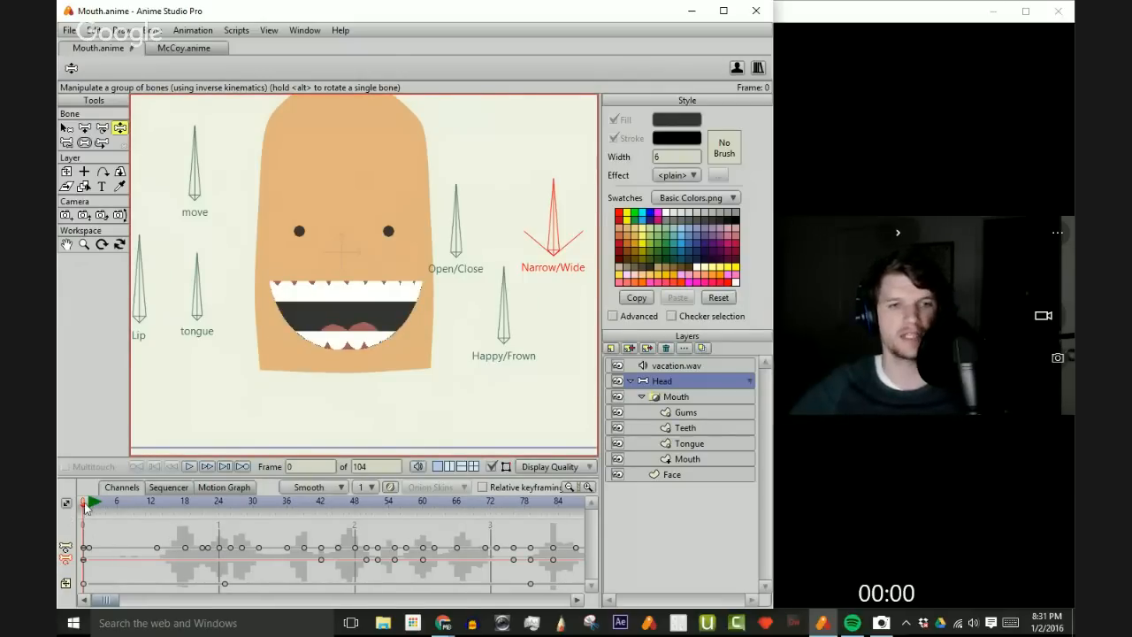
- At frame 39, nudge the Open/Close bone slightly right to close the mouth a touch
{"action": "left_click_drag", "start_coordinate": [84, 504], "coordinate": [307, 501]}
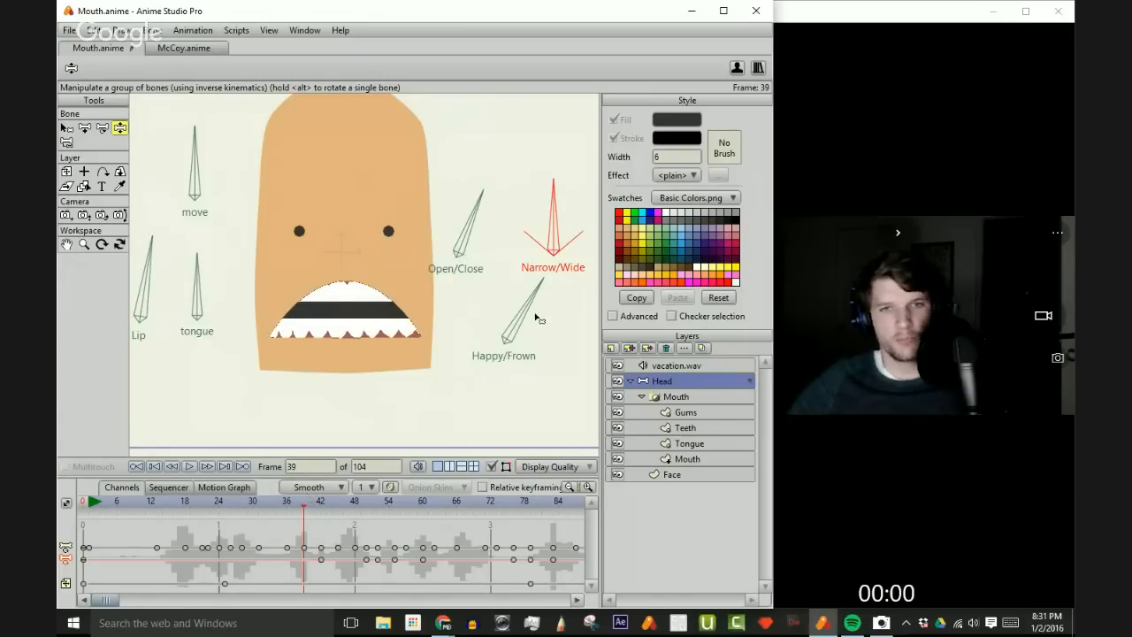
{"action": "key", "text": "b"}
{"action": "left_click", "coordinate": [471, 233]}
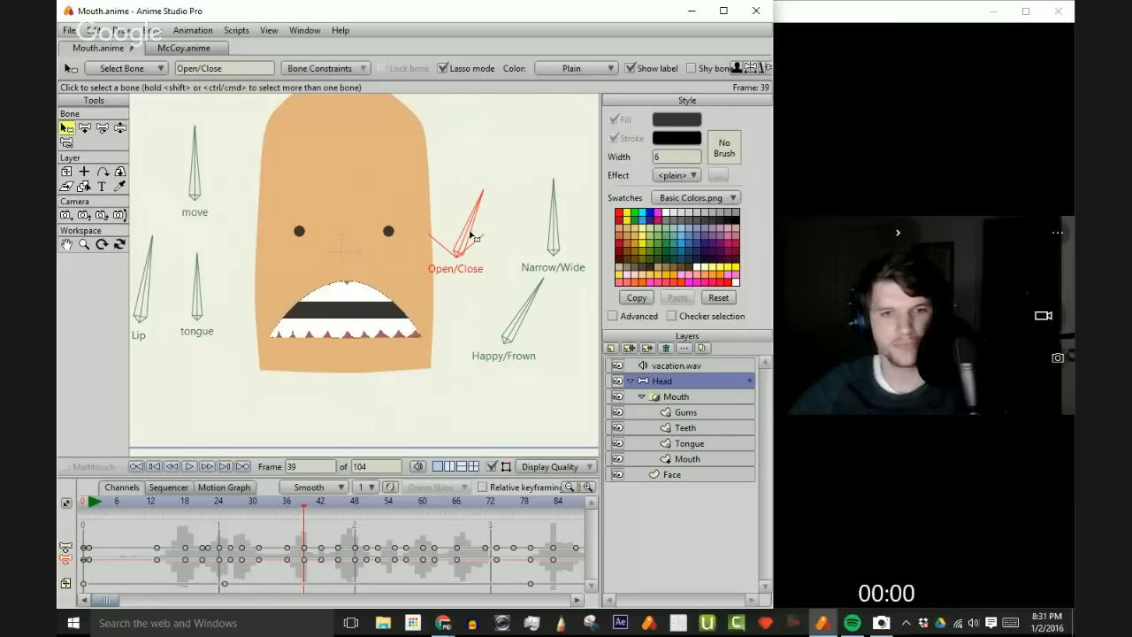
{"action": "key", "text": "z"}
{"action": "left_click_drag", "start_coordinate": [475, 237], "coordinate": [478, 237]}
- Step through frames 36 to 45 and examine up close how the upper lip deforms around frame 44
{"action": "key", "text": "Left"}
{"action": "key", "text": "Left"}
{"action": "key", "text": "Left"}
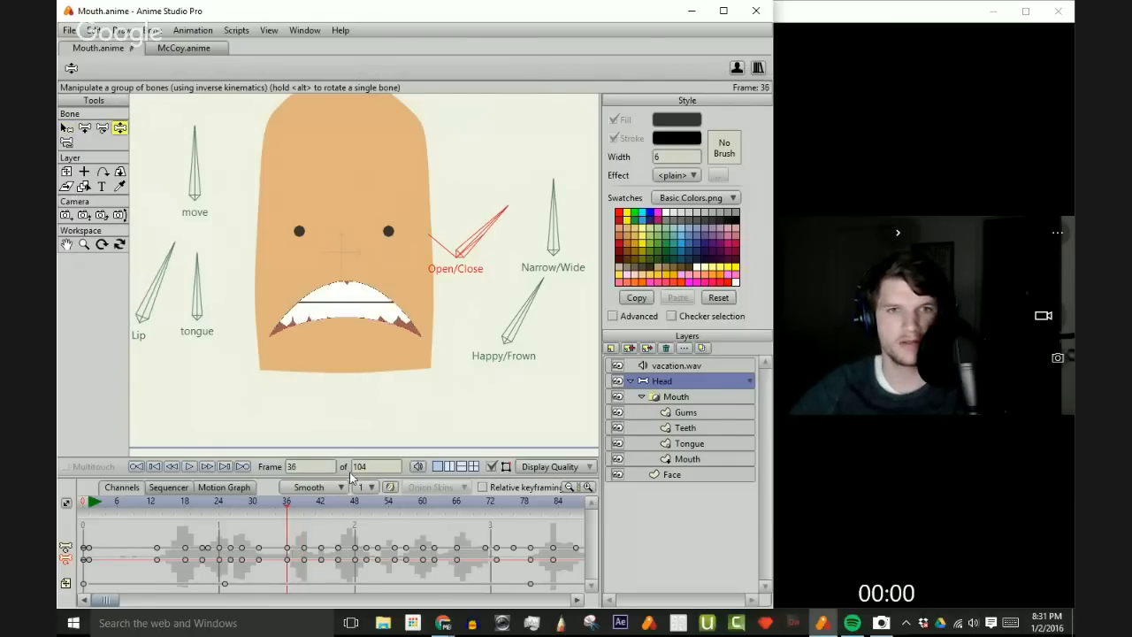
{"action": "key", "text": "Right"}
{"action": "key", "text": "Right"}
{"action": "key", "text": "Right"}
{"action": "key", "text": "Right"}
{"action": "key", "text": "Right"}
{"action": "key", "text": "Right"}
{"action": "key", "text": "Right"}
{"action": "key", "text": "Right"}
{"action": "key", "text": "Right"}
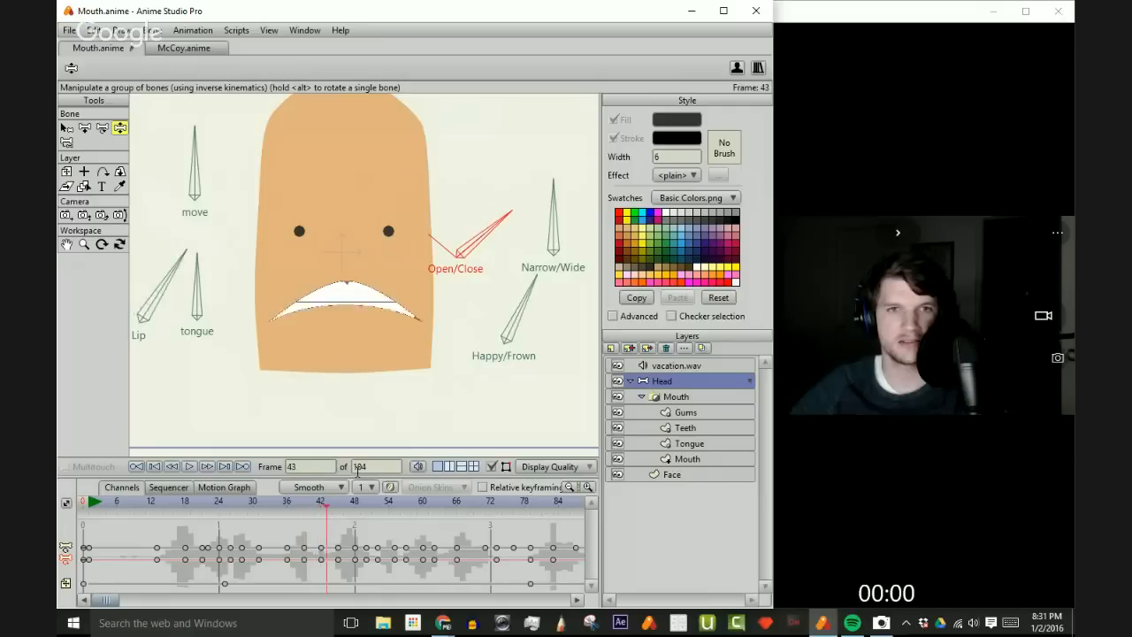
{"action": "key", "text": "Right"}
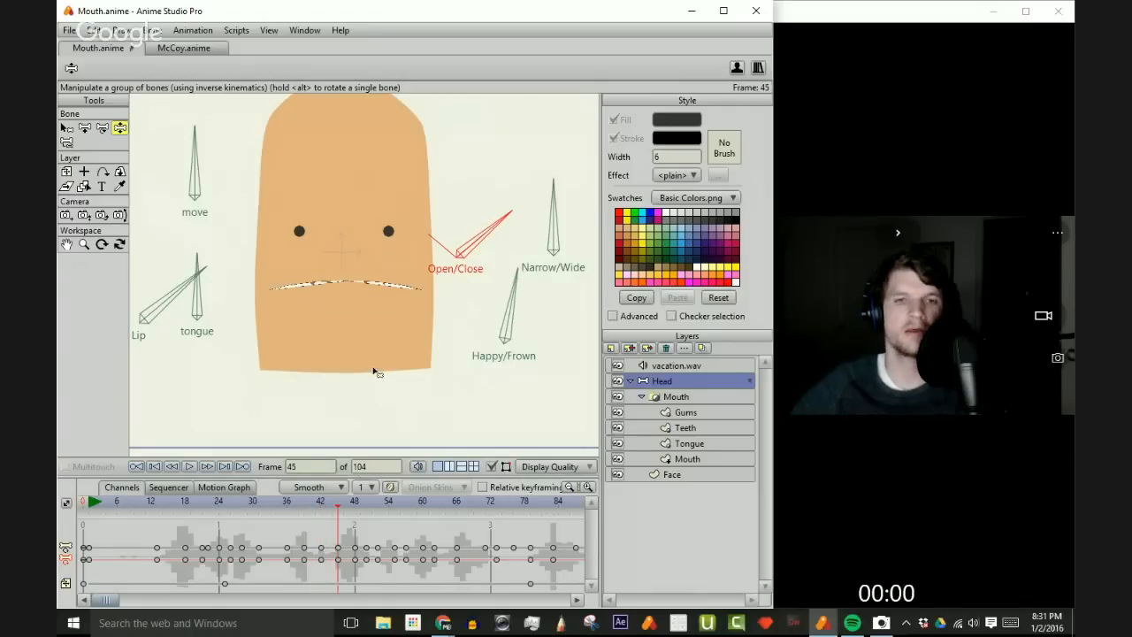
{"action": "key", "text": "Left"}
{"action": "scroll", "coordinate": [366, 276], "scroll_direction": "up", "scroll_amount": 8}
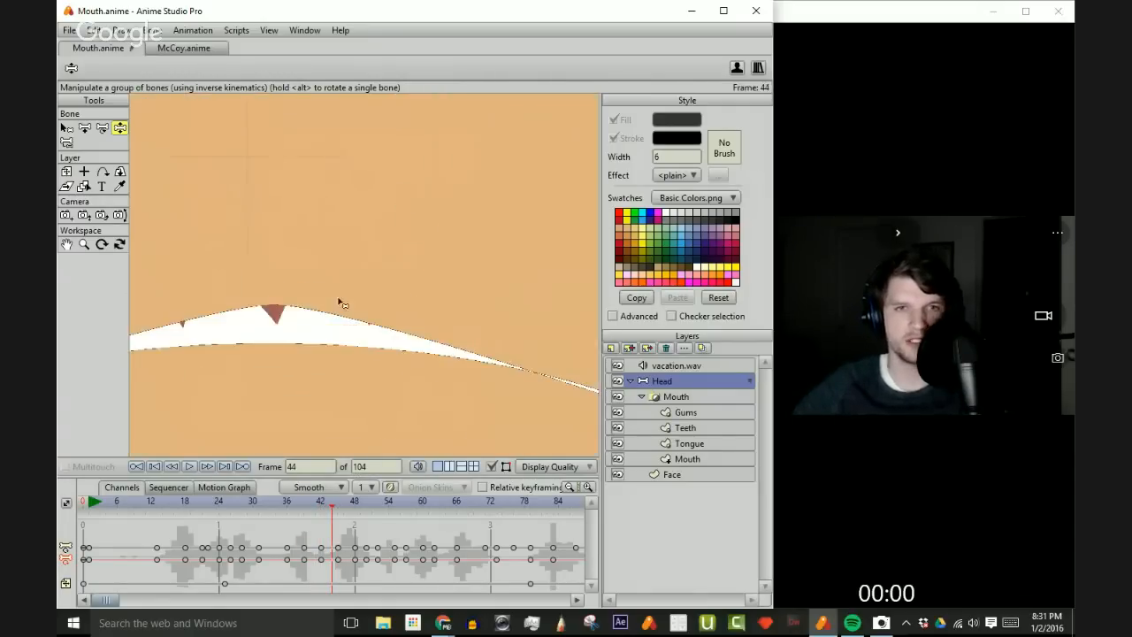
{"action": "left_click_drag", "start_coordinate": [332, 309], "coordinate": [439, 268]}
{"action": "scroll", "coordinate": [441, 271], "scroll_direction": "down", "scroll_amount": 3}
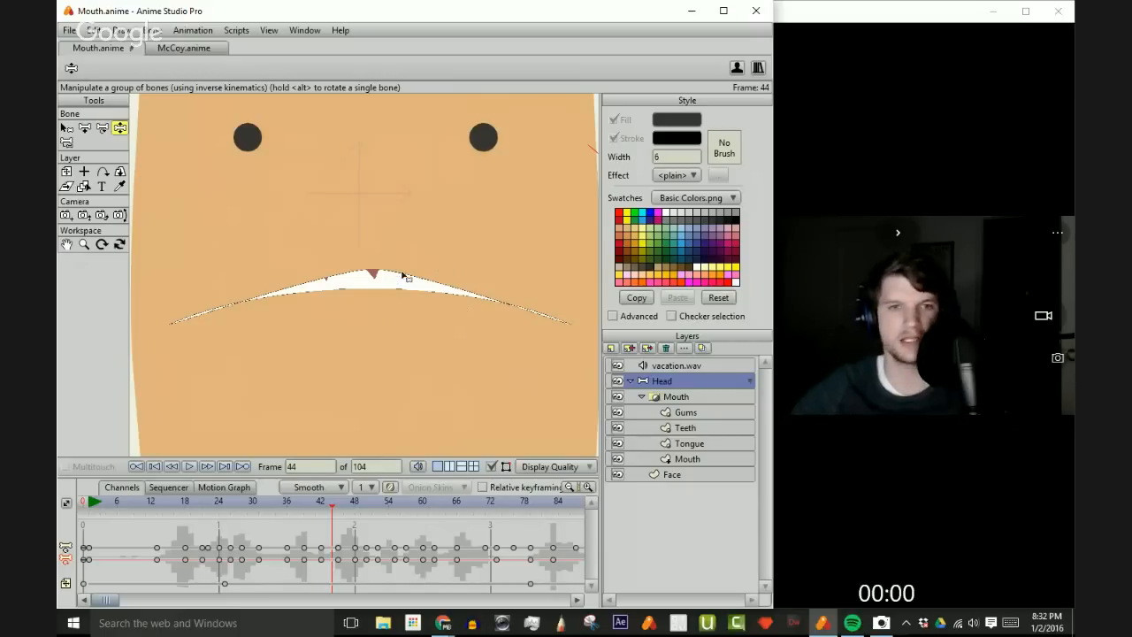
- On the Mouth layer, select the mouth's top centre point at frame 44 and compare its shape with frames 43 and 45
{"action": "mouse_move", "coordinate": [332, 511]}
{"action": "left_mouse_down"}
{"action": "mouse_move", "coordinate": [350, 517]}
{"action": "mouse_move", "coordinate": [315, 518]}
{"action": "mouse_move", "coordinate": [333, 522]}
{"action": "left_mouse_up"}
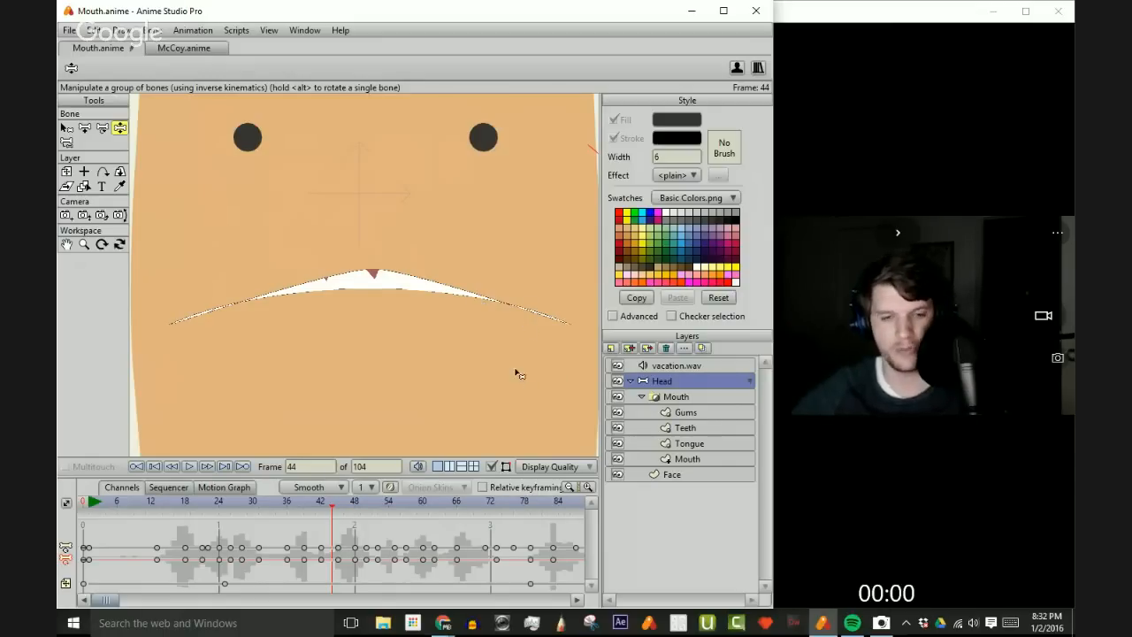
{"action": "left_click", "coordinate": [704, 458]}
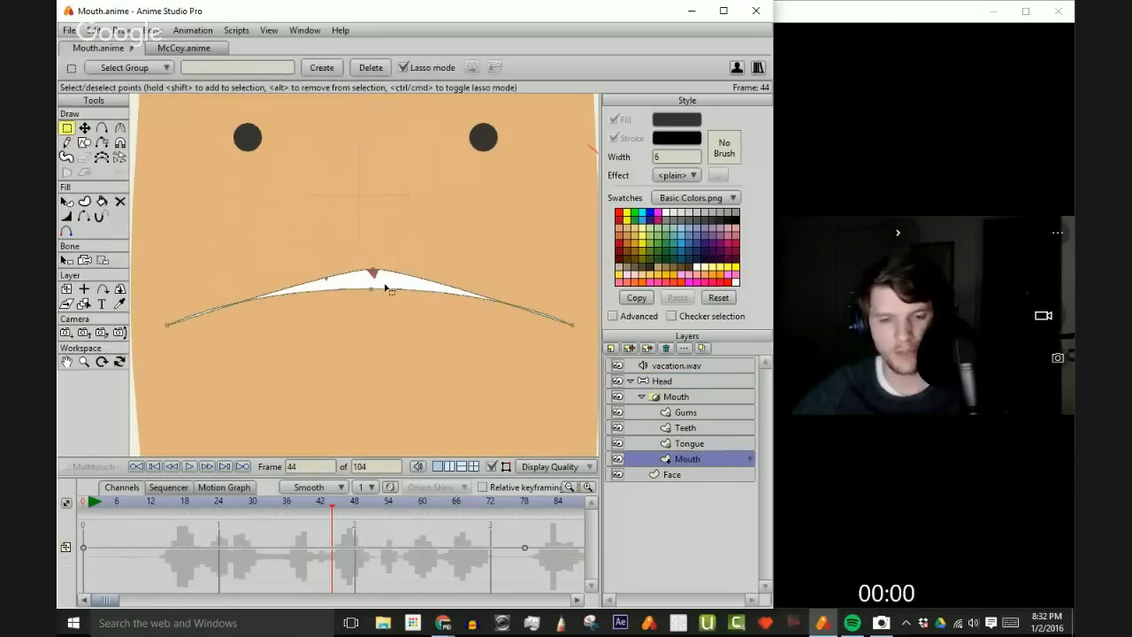
{"action": "key", "text": "t"}
{"action": "key", "text": "ctrl+Right"}
{"action": "key", "text": "ctrl+Left"}
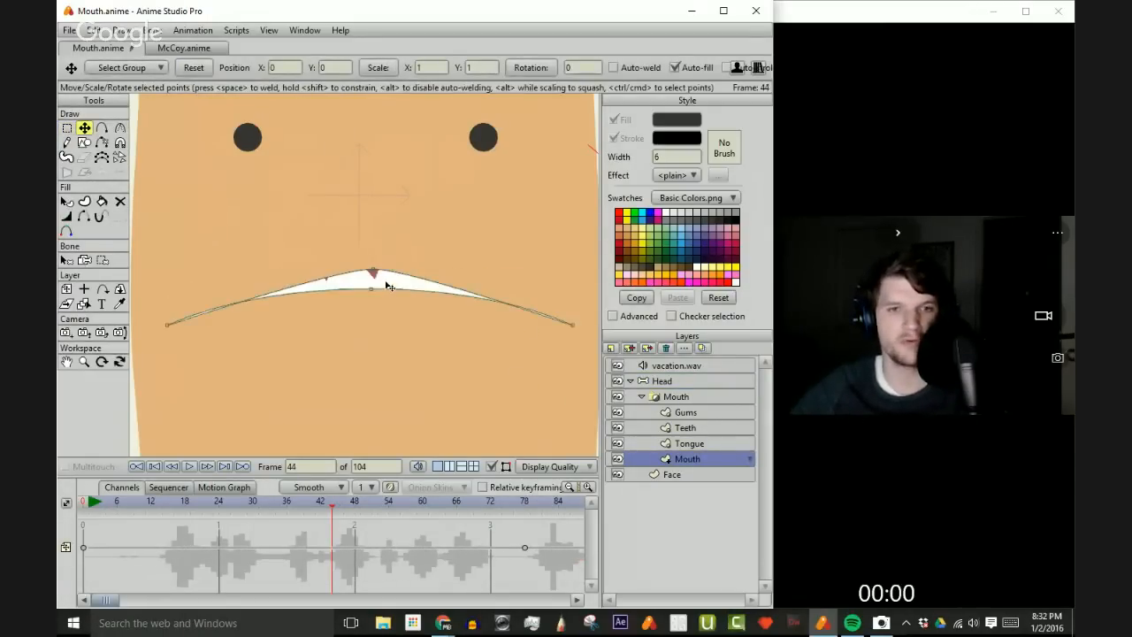
{"action": "left_click", "coordinate": [373, 271]}
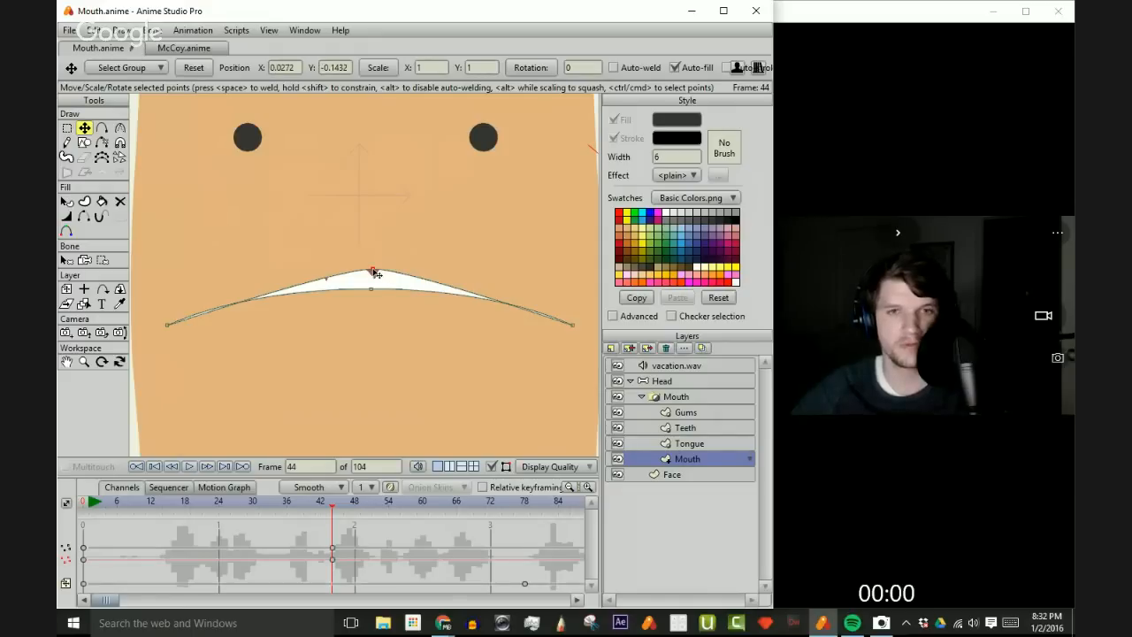
{"action": "key", "text": "ctrl+Right"}
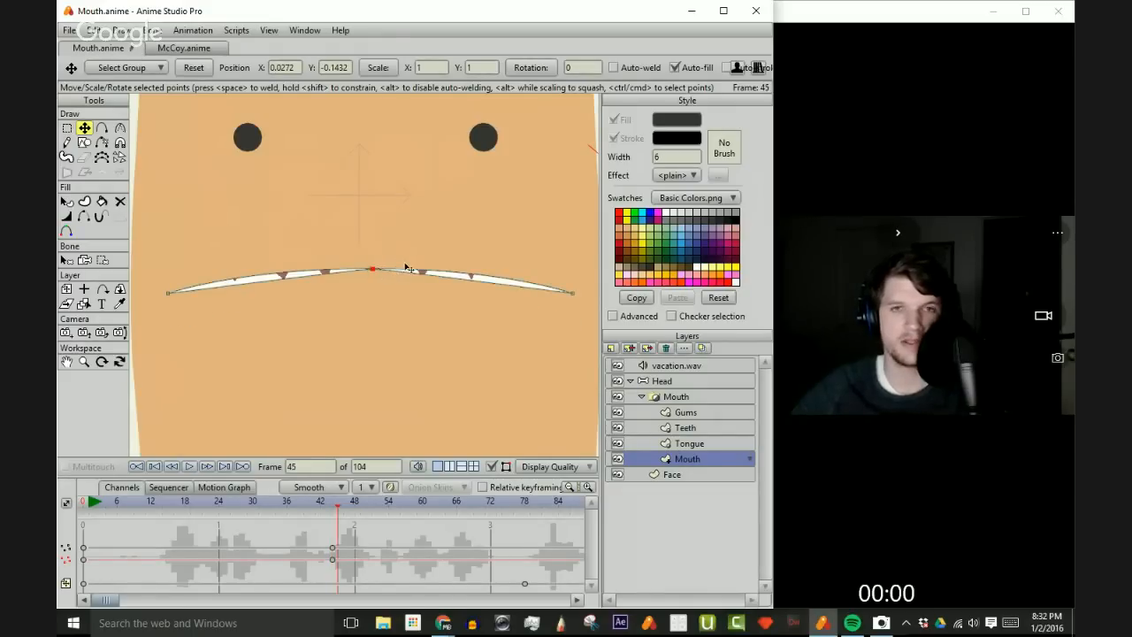
{"action": "key", "text": "ctrl+Left"}
{"action": "scroll", "coordinate": [389, 277], "scroll_direction": "up", "scroll_amount": 2}
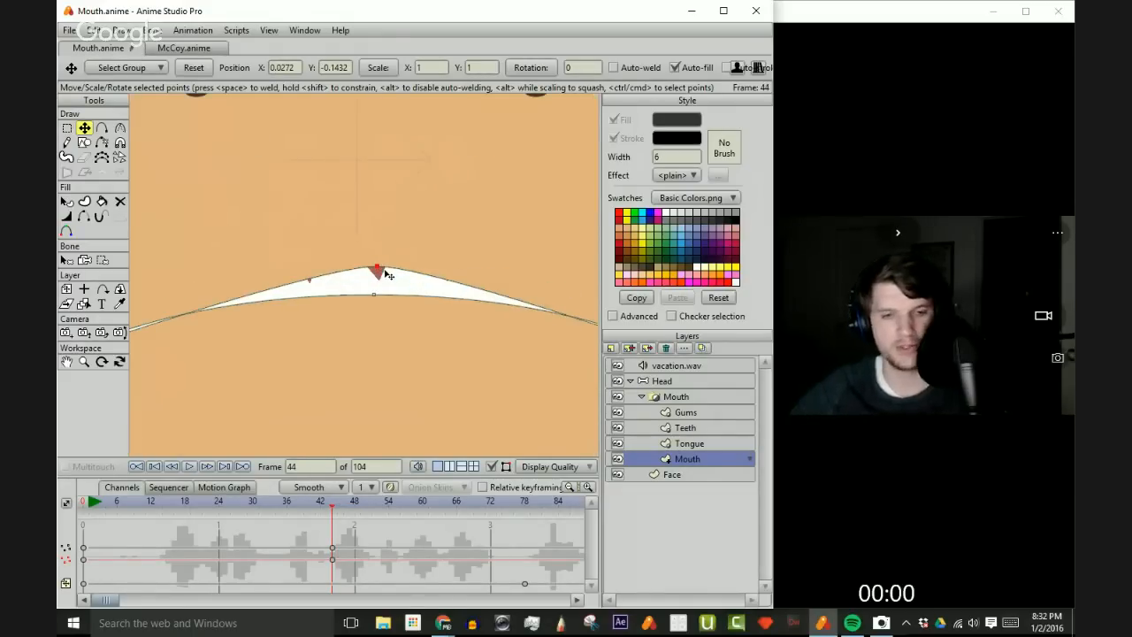
{"action": "key", "text": "ctrl+Left"}
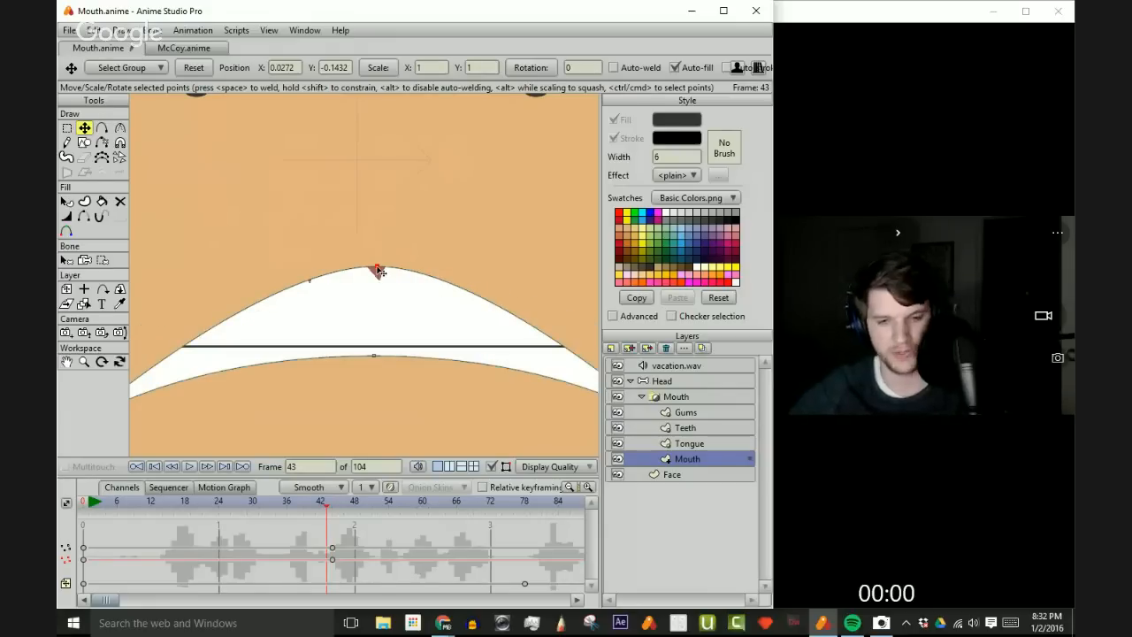
- Key the top centre point's curvature at frame 43, and raise it to about 0.2212 at frame 44 to round the upper lip
{"action": "key", "text": "c"}
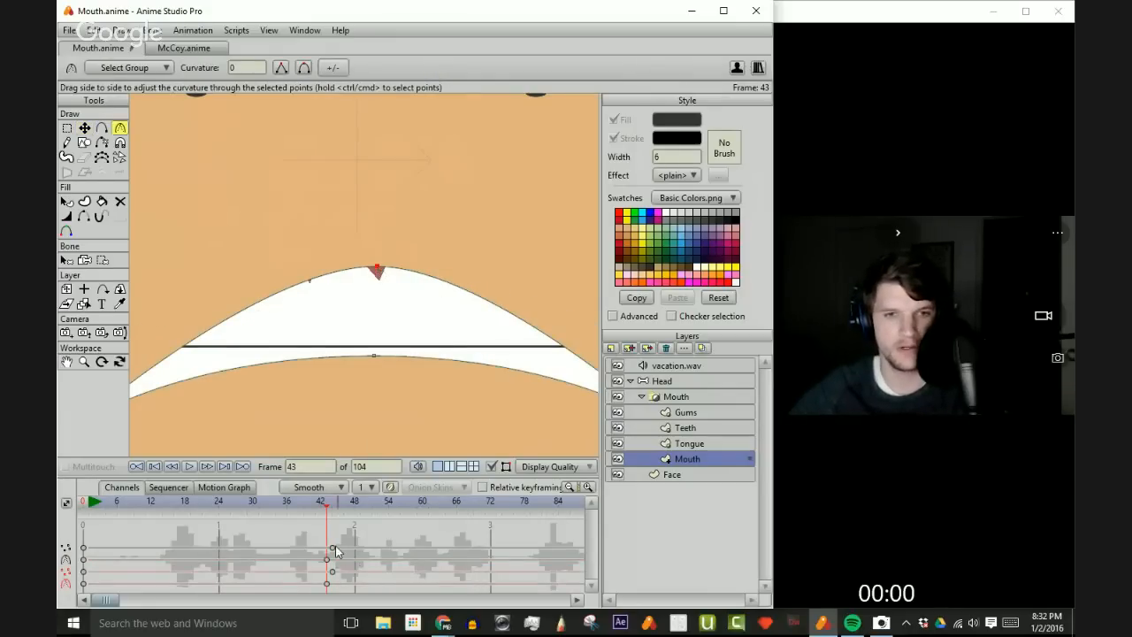
{"action": "left_click", "coordinate": [332, 550]}
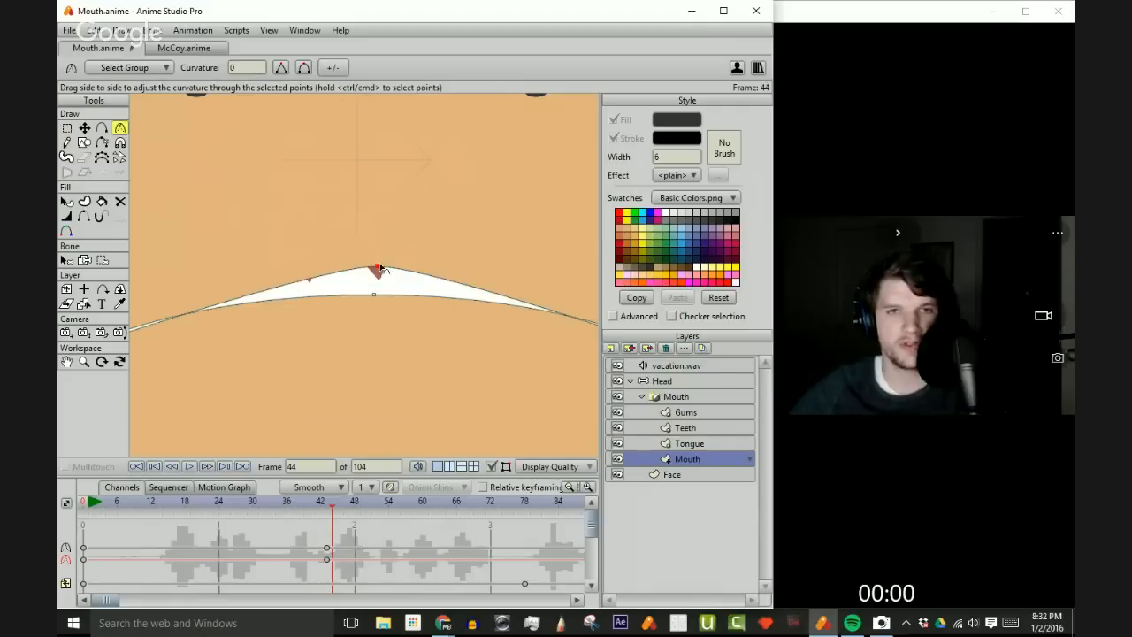
{"action": "left_click_drag", "start_coordinate": [380, 268], "coordinate": [483, 280]}
{"action": "scroll", "coordinate": [441, 198], "scroll_direction": "down", "scroll_amount": 4}
{"action": "scroll", "coordinate": [430, 254], "scroll_direction": "up", "scroll_amount": 3}
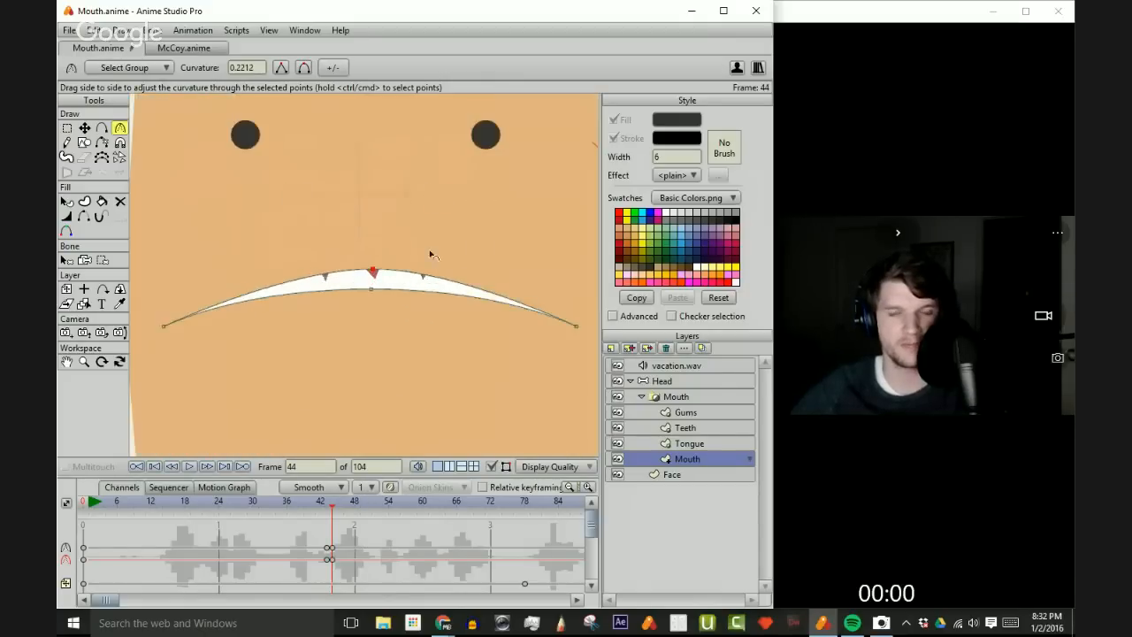
- Step back and forth between frames 43 and 46 to examine the rounded upper lip up close
{"action": "key", "text": "Left"}
{"action": "key", "text": "Right"}
{"action": "key", "text": "Right"}
{"action": "scroll", "coordinate": [411, 276], "scroll_direction": "up", "scroll_amount": 2}
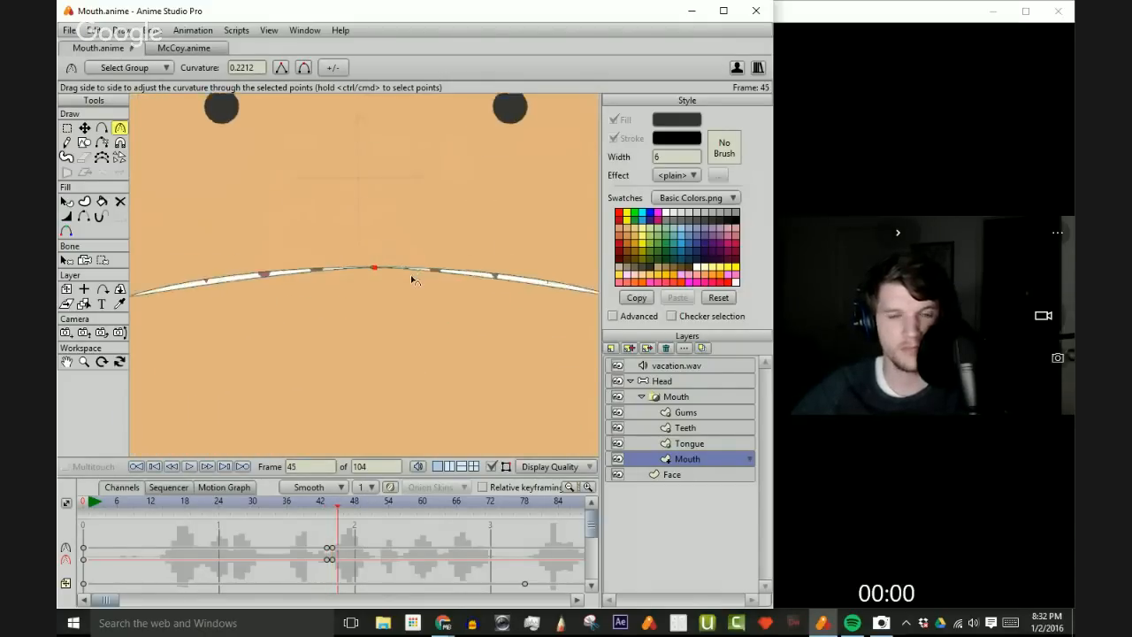
{"action": "scroll", "coordinate": [411, 269], "scroll_direction": "up", "scroll_amount": 2}
{"action": "scroll", "coordinate": [412, 256], "scroll_direction": "down", "scroll_amount": 5}
{"action": "scroll", "coordinate": [405, 259], "scroll_direction": "up", "scroll_amount": 2}
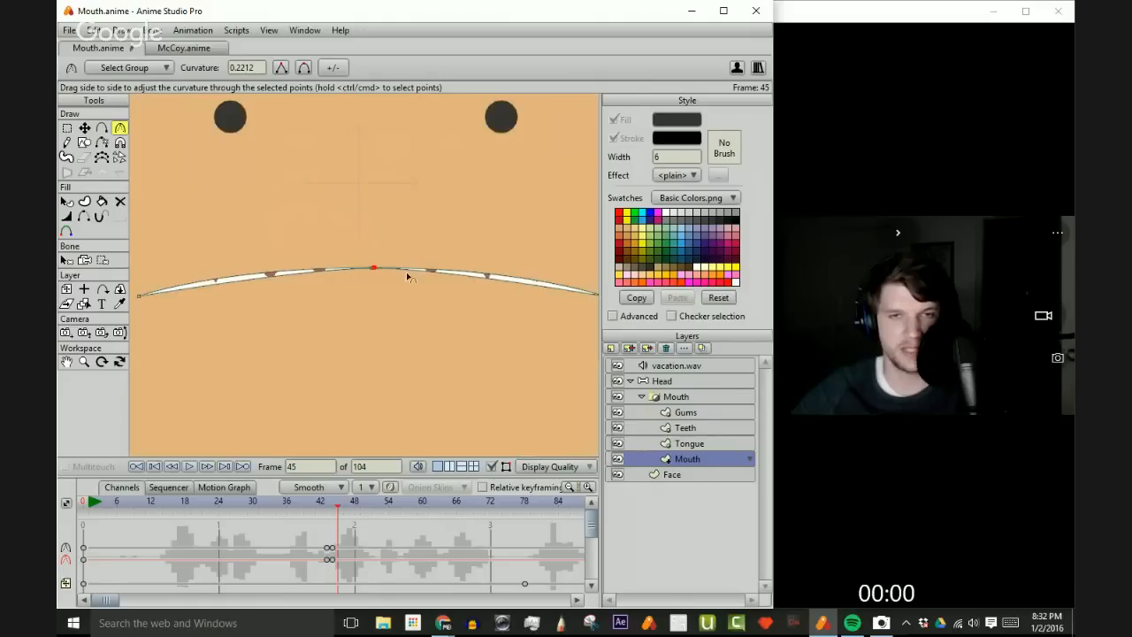
{"action": "key", "text": "Right"}
{"action": "key", "text": "Left"}
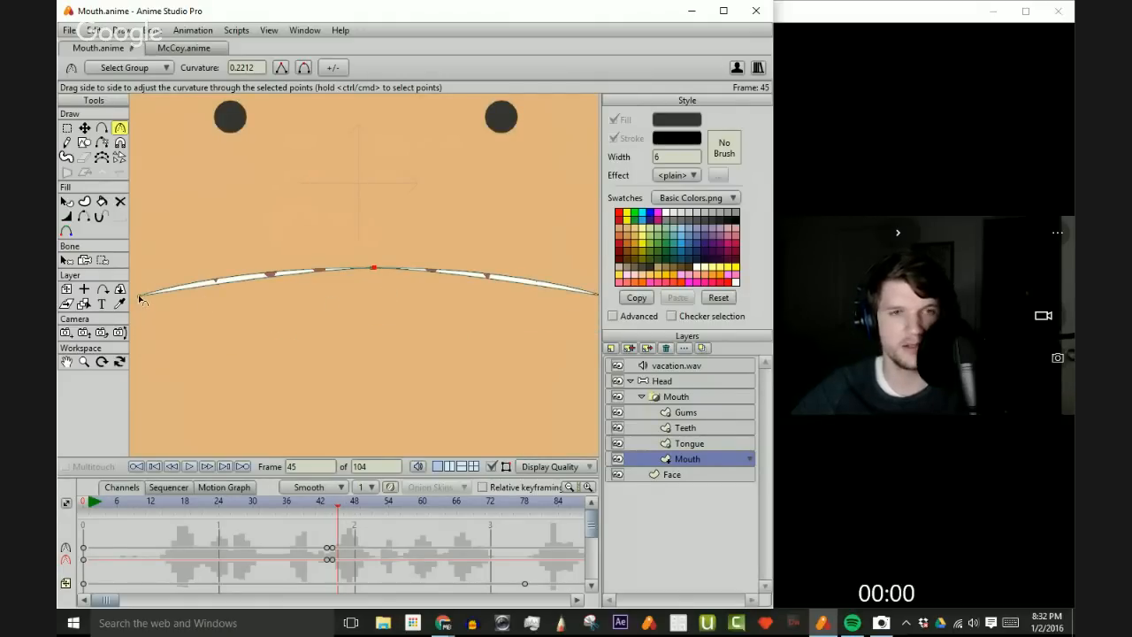
- On the Mouth layer at frame 44, select all mouth points for curvature editing and compare the shape with frames 43 and 45
{"action": "key", "text": "Left"}
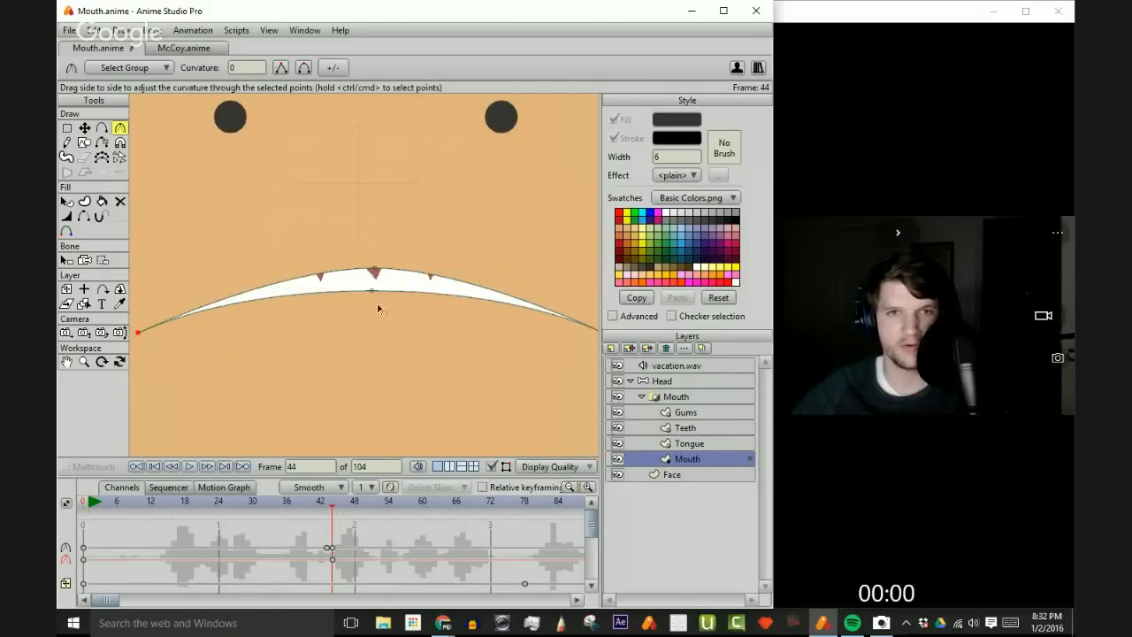
{"action": "scroll", "coordinate": [389, 244], "scroll_direction": "down", "scroll_amount": 3}
{"action": "scroll", "coordinate": [290, 251], "scroll_direction": "up", "scroll_amount": 1}
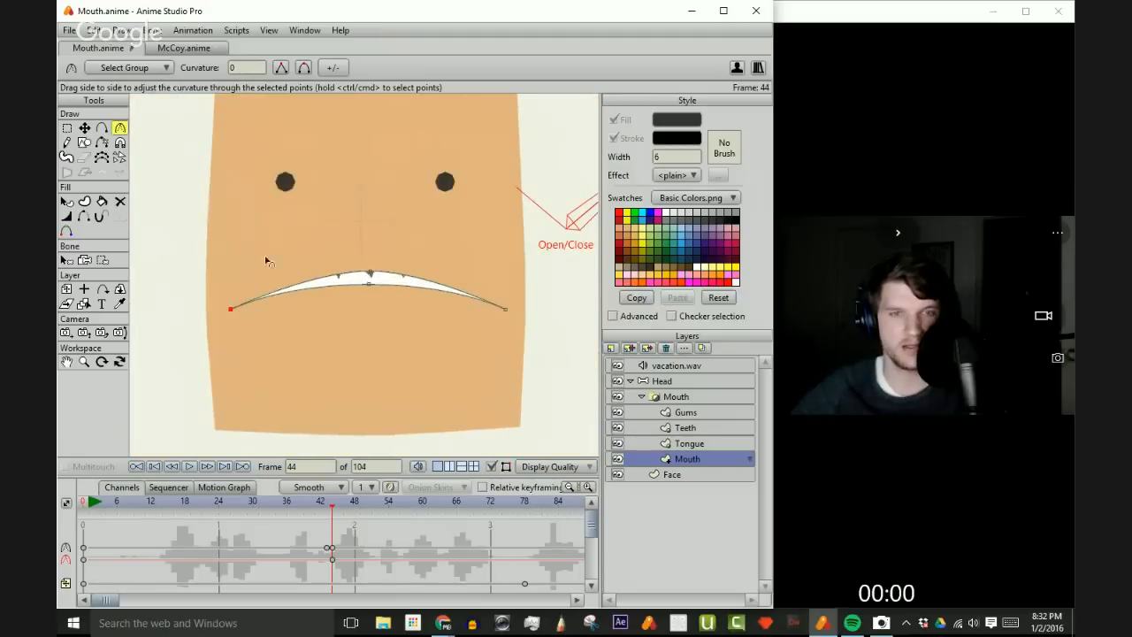
{"action": "key", "text": "g"}
{"action": "mouse_move", "coordinate": [228, 247]}
{"action": "left_mouse_down"}
{"action": "mouse_move", "coordinate": [460, 374]}
{"action": "mouse_move", "coordinate": [108, 254]}
{"action": "mouse_move", "coordinate": [256, 278]}
{"action": "left_mouse_up"}
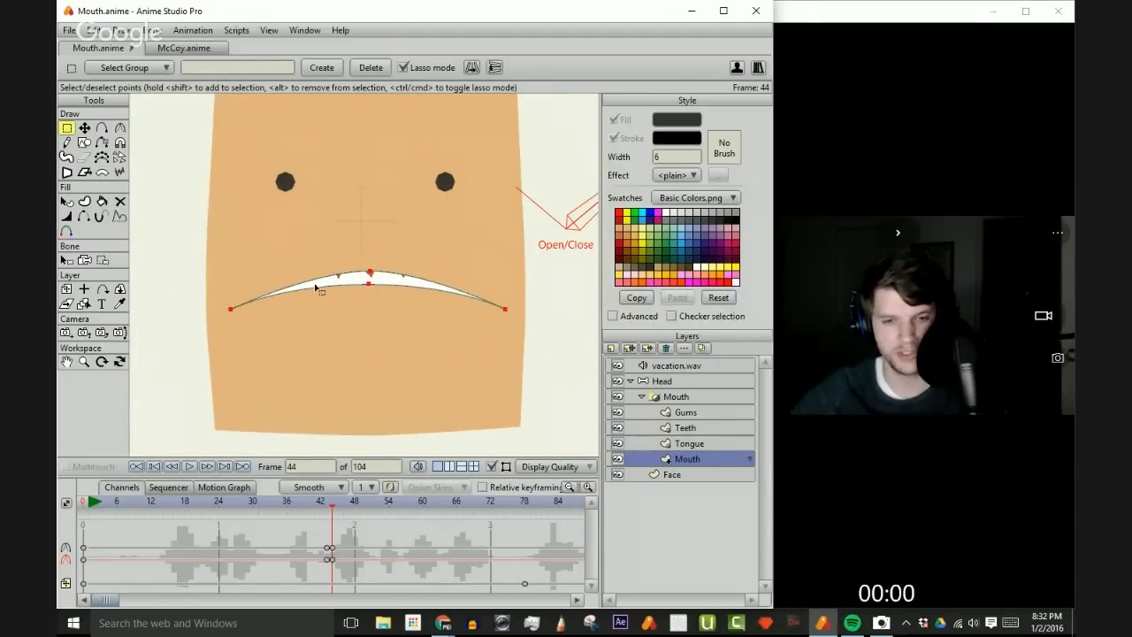
{"action": "key", "text": "c"}
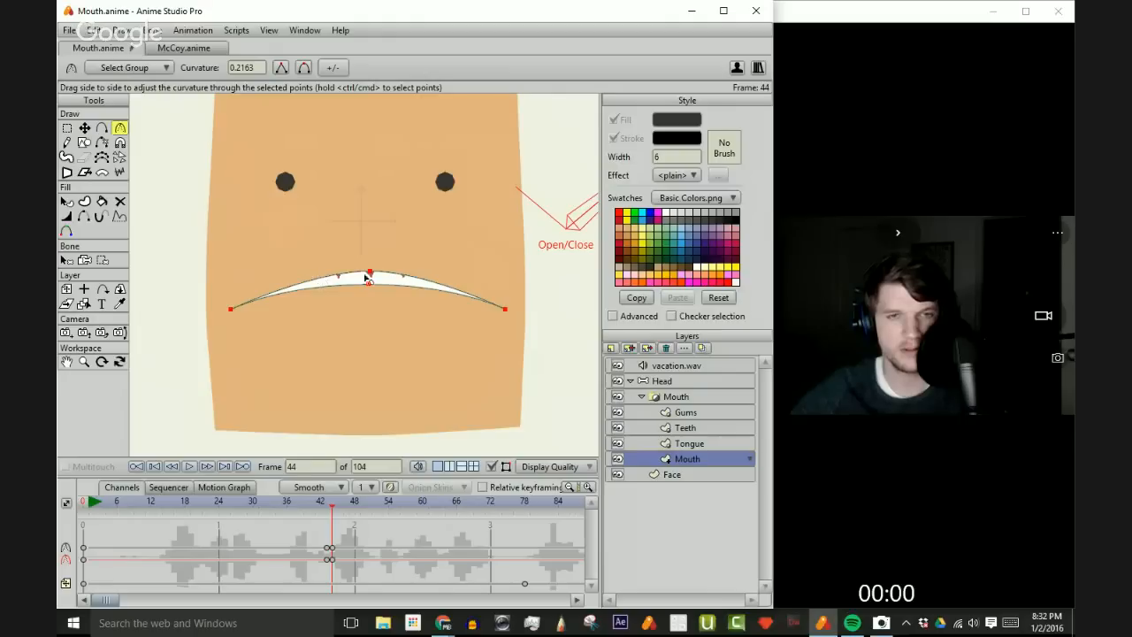
{"action": "scroll", "coordinate": [370, 328], "scroll_direction": "up", "scroll_amount": 2}
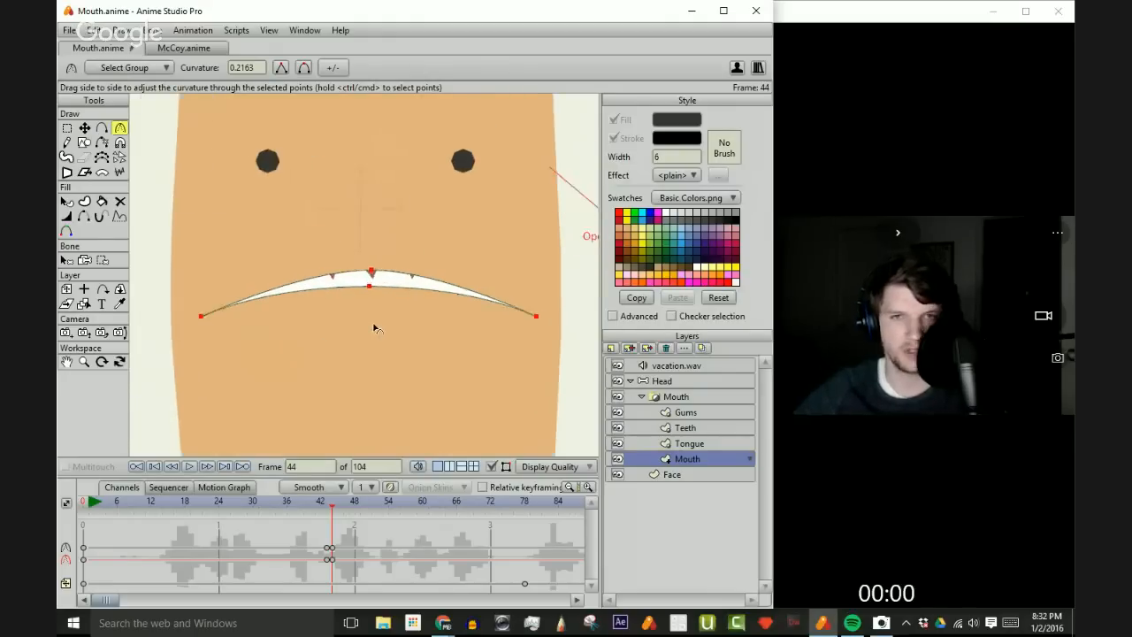
{"action": "key", "text": "Left"}
{"action": "key", "text": "Right"}
{"action": "key", "text": "Right"}
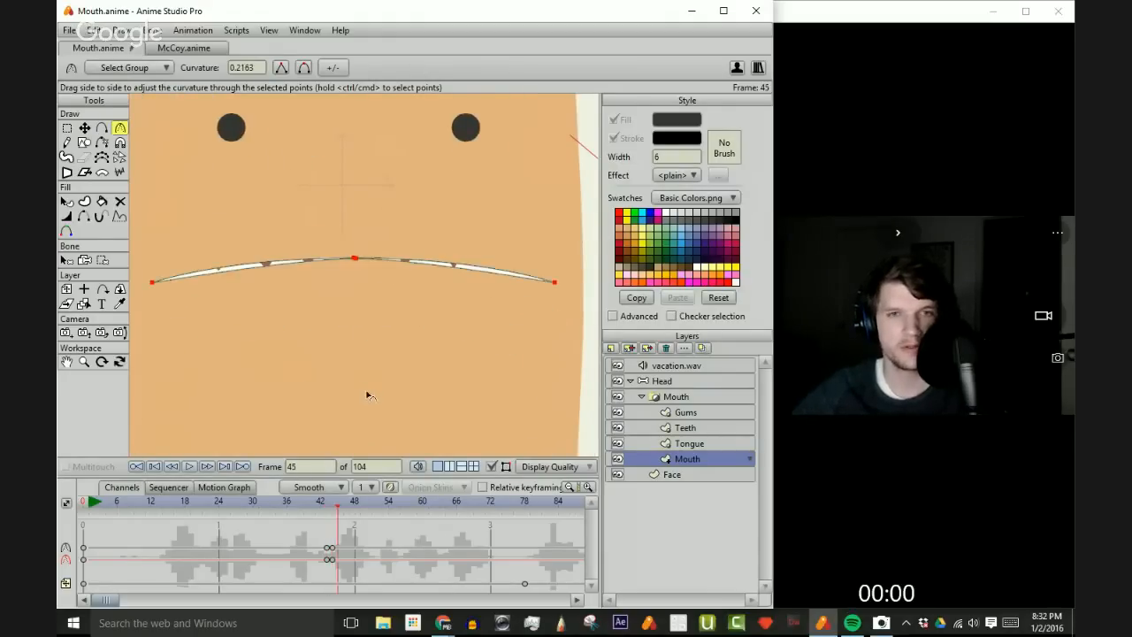
- Try raising the curvature of all mouth points together at frame 45, and undo the change
{"action": "left_click_drag", "start_coordinate": [152, 286], "coordinate": [265, 285]}
{"action": "scroll", "coordinate": [266, 285], "scroll_direction": "down", "scroll_amount": 6}
{"action": "scroll", "coordinate": [269, 285], "scroll_direction": "up", "scroll_amount": 3}
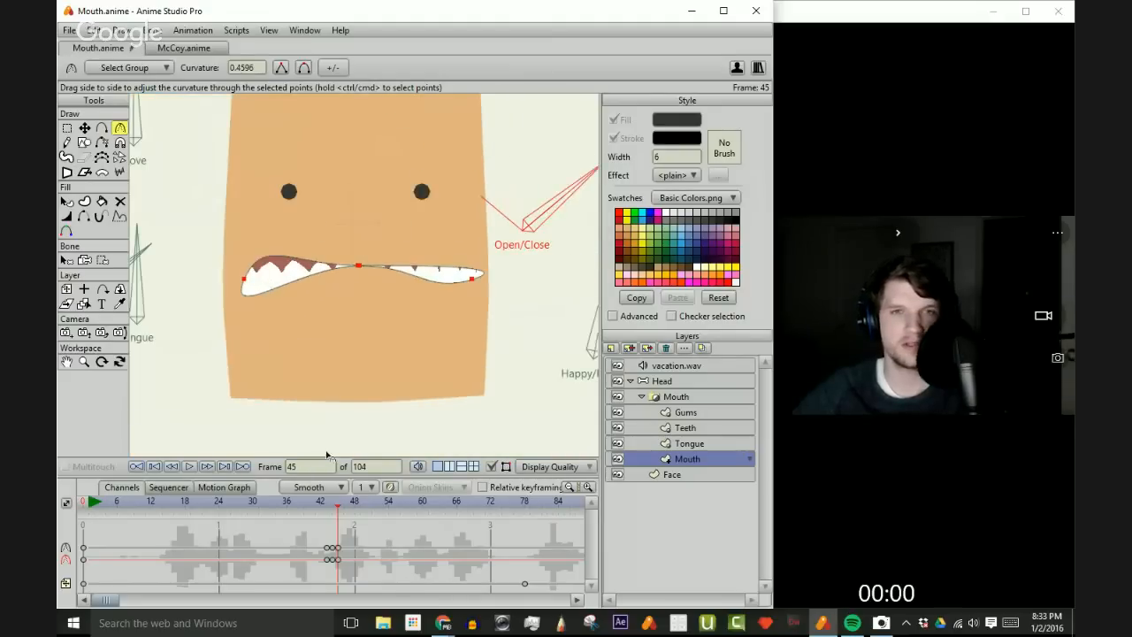
{"action": "mouse_move", "coordinate": [337, 514]}
{"action": "left_mouse_down"}
{"action": "mouse_move", "coordinate": [316, 514]}
{"action": "mouse_move", "coordinate": [384, 506]}
{"action": "mouse_move", "coordinate": [314, 507]}
{"action": "mouse_move", "coordinate": [332, 506]}
{"action": "left_mouse_up"}
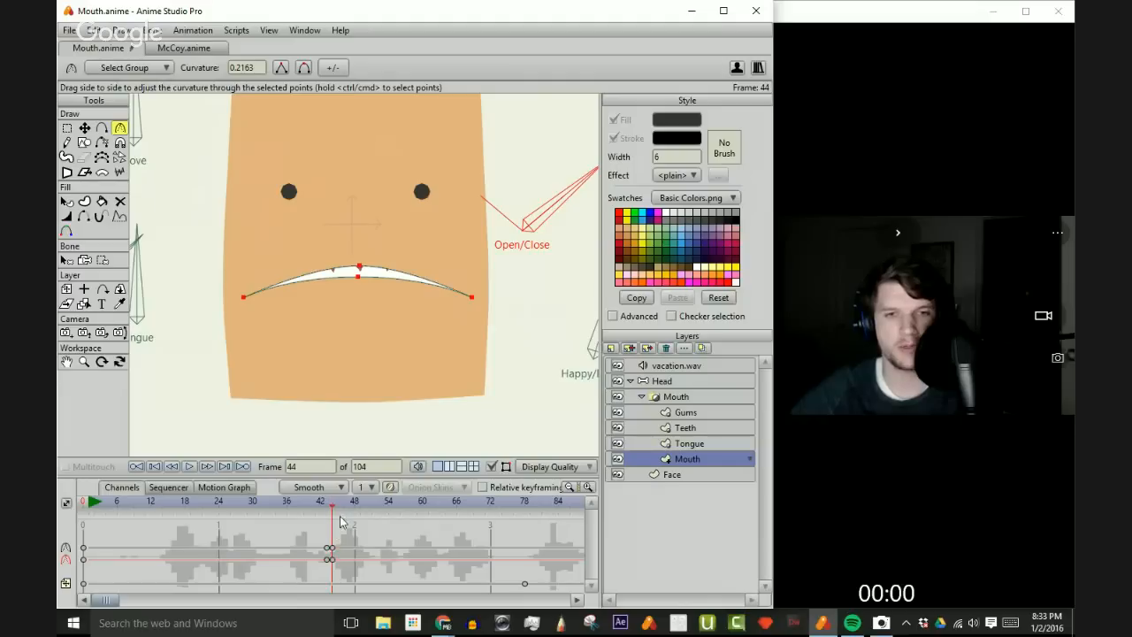
{"action": "left_click", "coordinate": [340, 521]}
{"action": "scroll", "coordinate": [335, 280], "scroll_direction": "up", "scroll_amount": 3}
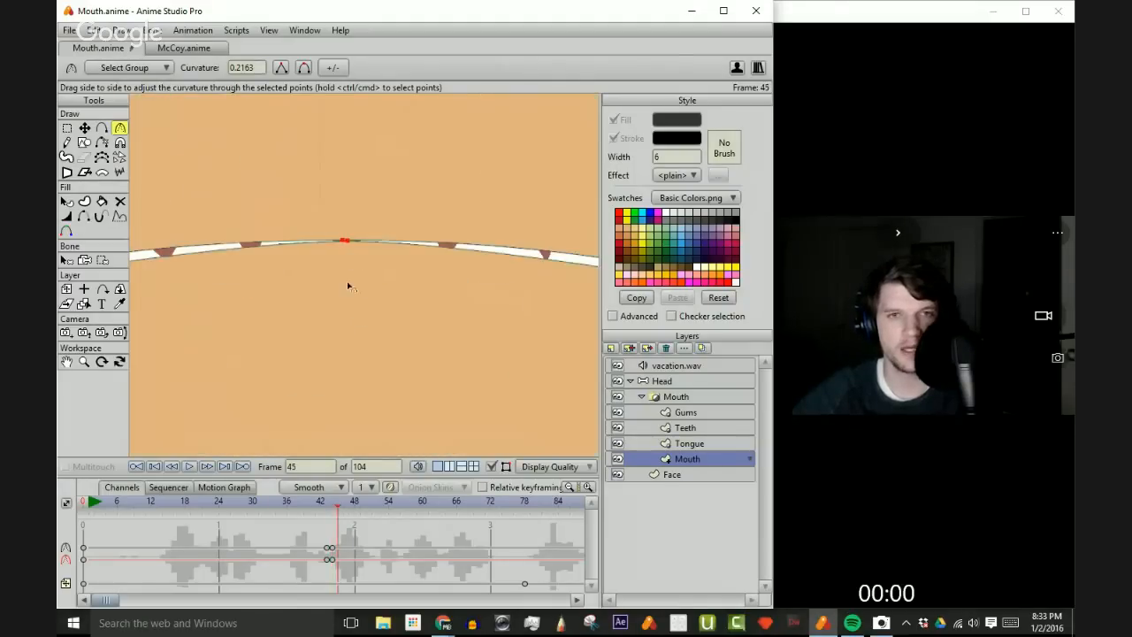
{"action": "left_click_drag", "start_coordinate": [375, 255], "coordinate": [466, 251]}
{"action": "scroll", "coordinate": [465, 249], "scroll_direction": "down", "scroll_amount": 3}
{"action": "scroll", "coordinate": [466, 250], "scroll_direction": "up", "scroll_amount": 3}
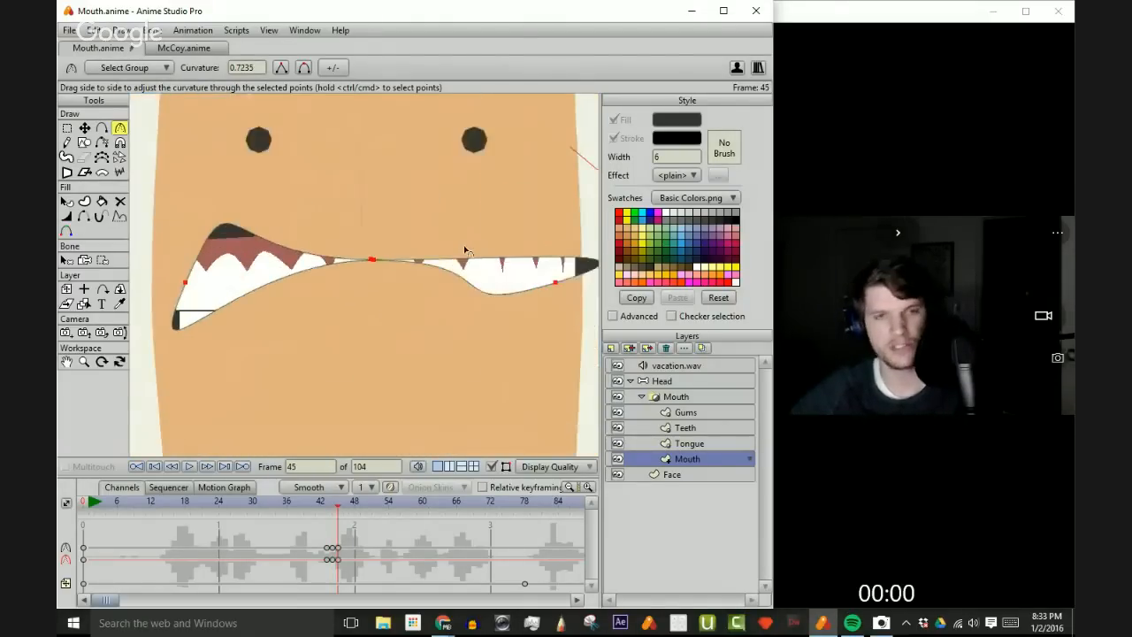
{"action": "key", "text": "ctrl+z"}
- At frame 45, key the left corner point's position, then set the curvature of the centre point to about 0.69 and the right corner to about 0.04
{"action": "key", "text": "t"}
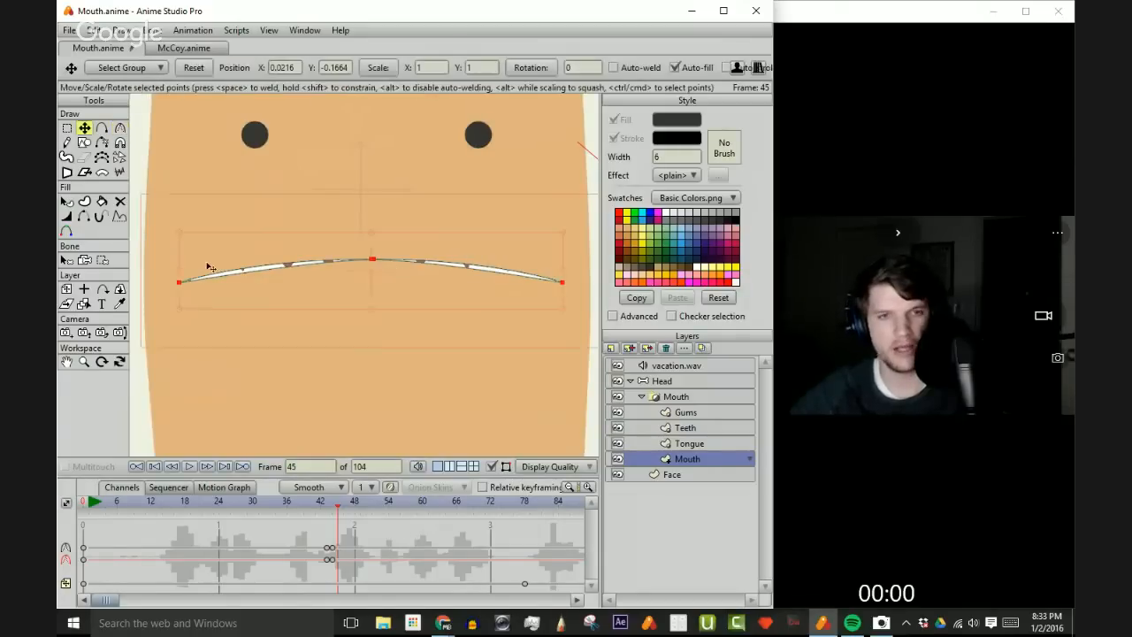
{"action": "left_click", "coordinate": [180, 284]}
{"action": "key", "text": "c"}
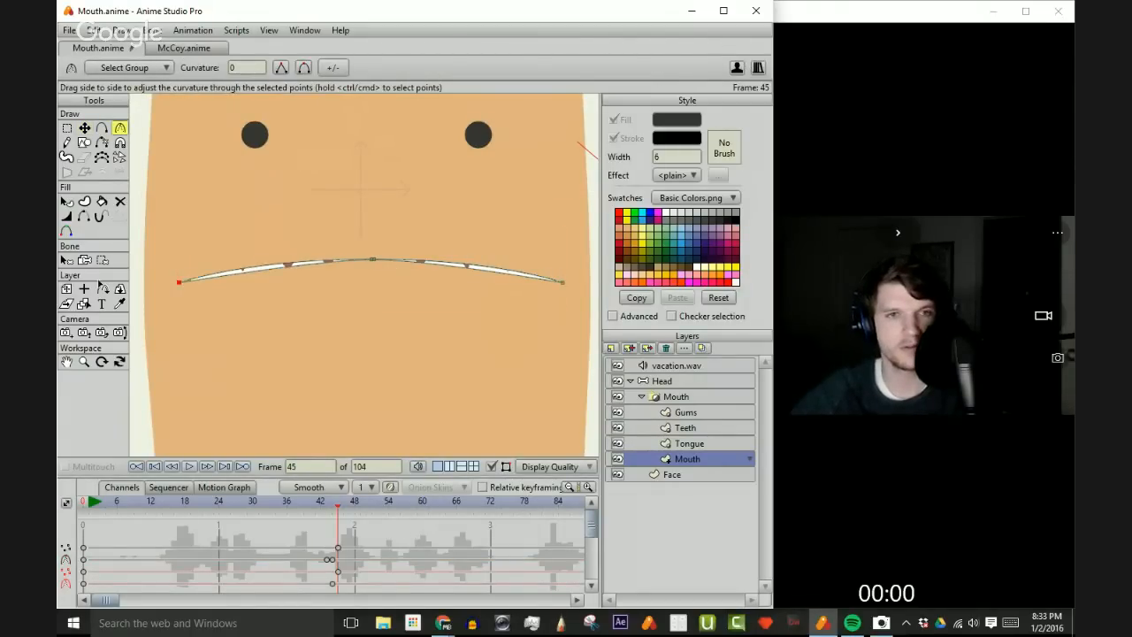
{"action": "left_click", "coordinate": [374, 262]}
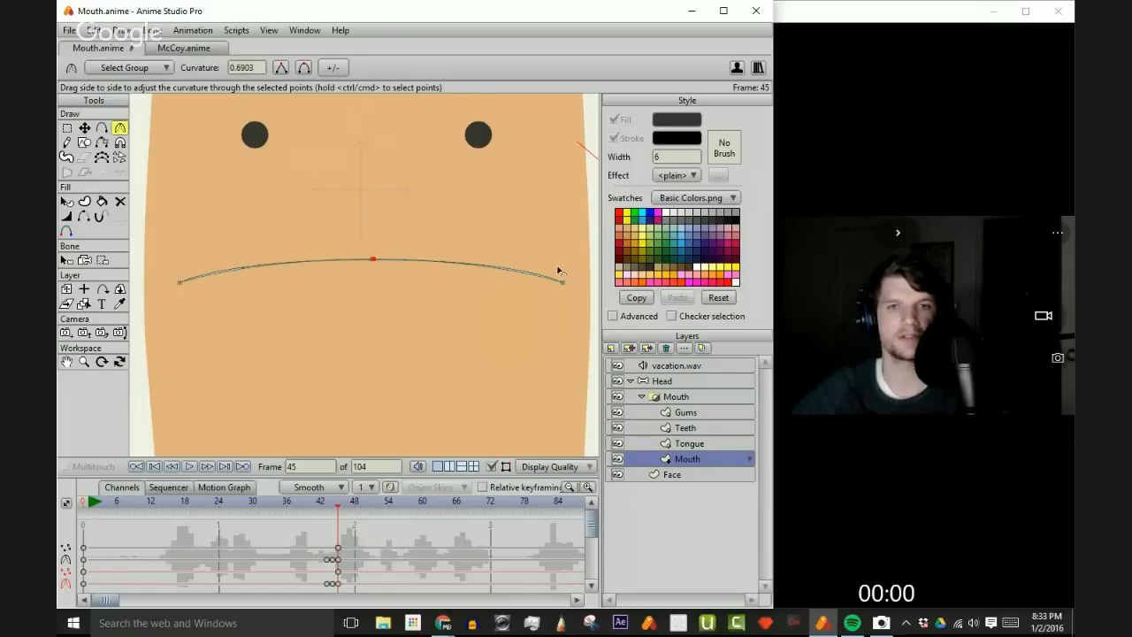
{"action": "mouse_move", "coordinate": [575, 284]}
{"action": "left_mouse_down"}
{"action": "mouse_move", "coordinate": [799, 321]}
{"action": "mouse_move", "coordinate": [491, 298]}
{"action": "left_mouse_up"}
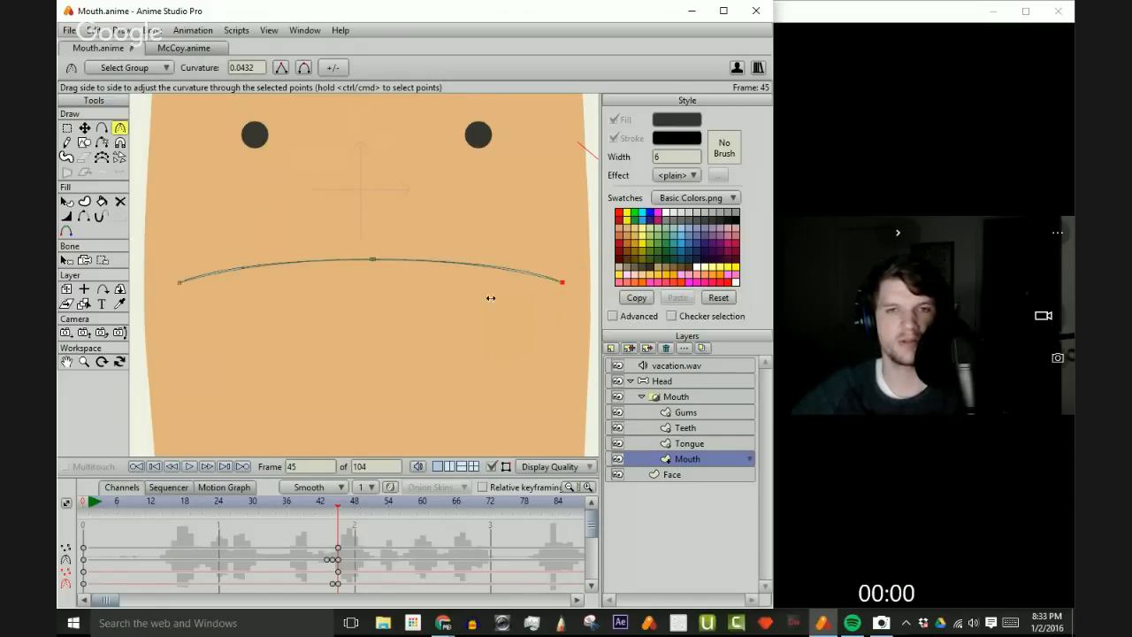
- Step back and forth through the frames around 44 to 47 to examine how the reshaped mouth opens
{"action": "scroll", "coordinate": [416, 239], "scroll_direction": "down", "scroll_amount": 1}
{"action": "key", "text": "Left"}
{"action": "key", "text": "Left"}
{"action": "key", "text": "Left"}
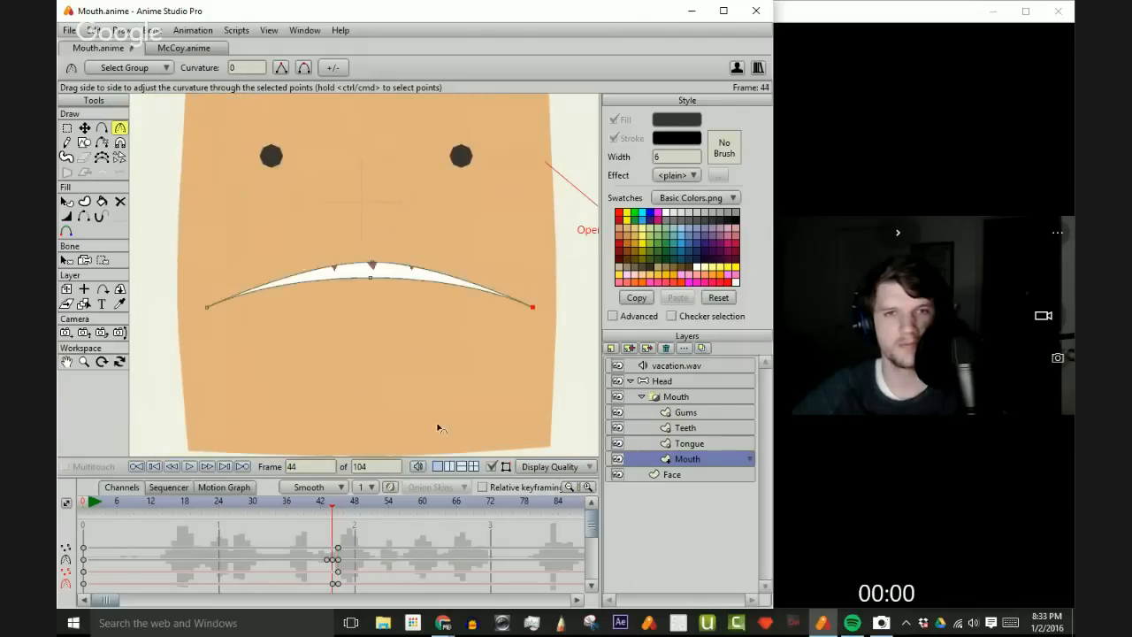
{"action": "key", "text": "Right"}
{"action": "key", "text": "Right"}
{"action": "key", "text": "Right"}
{"action": "key", "text": "Right"}
{"action": "key", "text": "Right"}
{"action": "key", "text": "Right"}
{"action": "key", "text": "Right"}
{"action": "key", "text": "Right"}
{"action": "key", "text": "Right"}
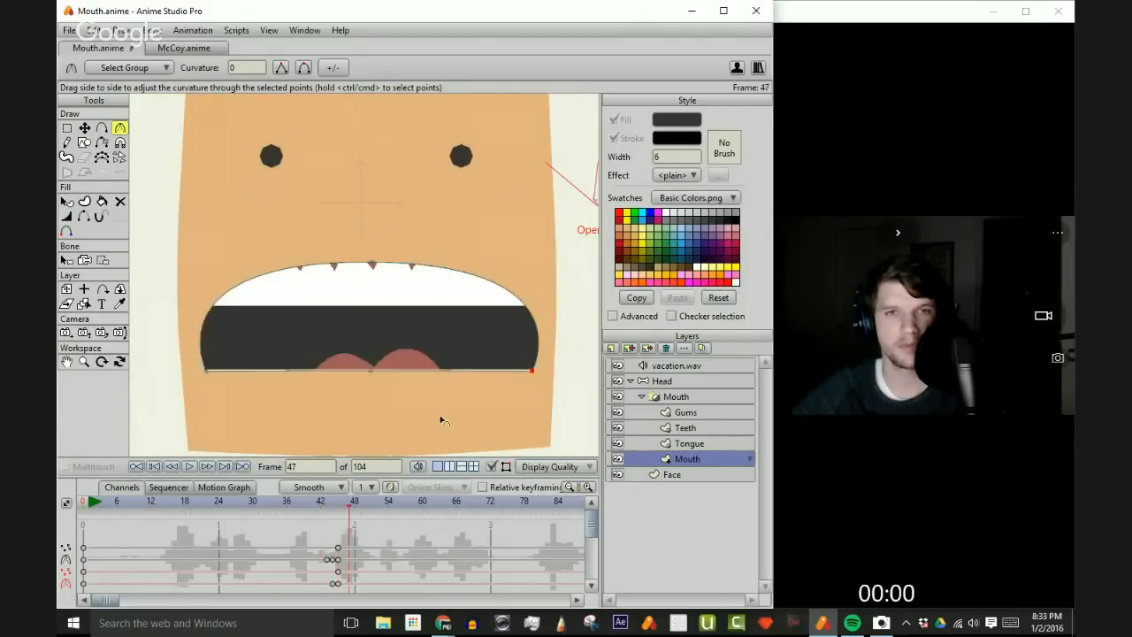
- Recheck the mouth opening between frames 45 and 48 at different zoom levels
{"action": "scroll", "coordinate": [436, 358], "scroll_direction": "down", "scroll_amount": 7}
{"action": "scroll", "coordinate": [436, 361], "scroll_direction": "up", "scroll_amount": 6}
{"action": "key", "text": "Left"}
{"action": "key", "text": "Left"}
{"action": "key", "text": "Left"}
{"action": "key", "text": "Left"}
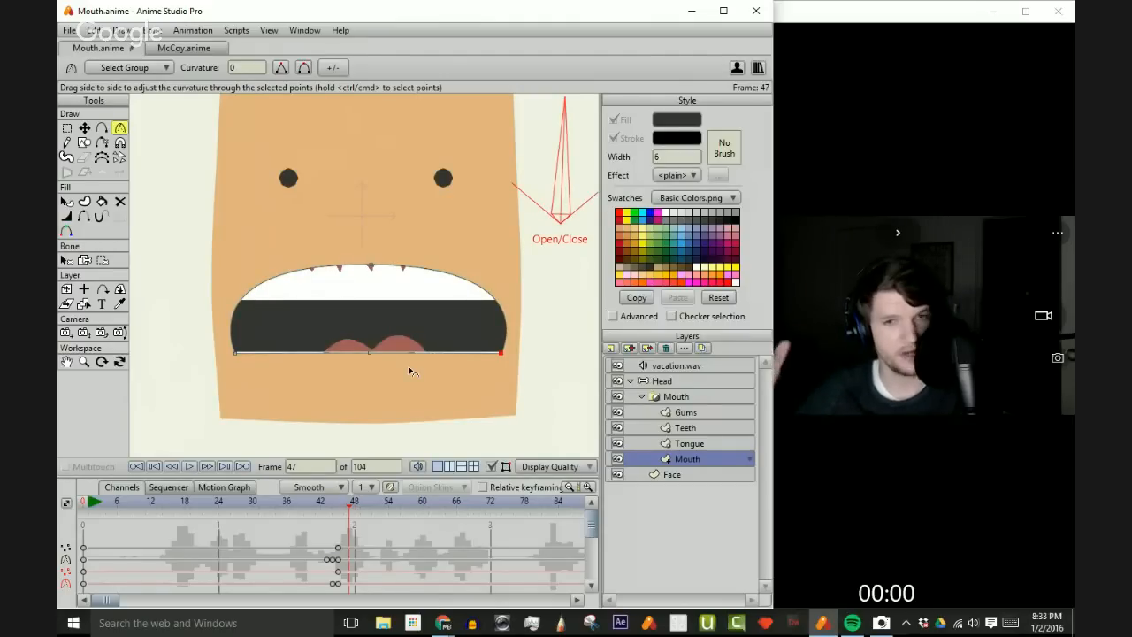
{"action": "key", "text": "Left"}
{"action": "key", "text": "Left"}
{"action": "key", "text": "Right"}
{"action": "key", "text": "Right"}
{"action": "key", "text": "Right"}
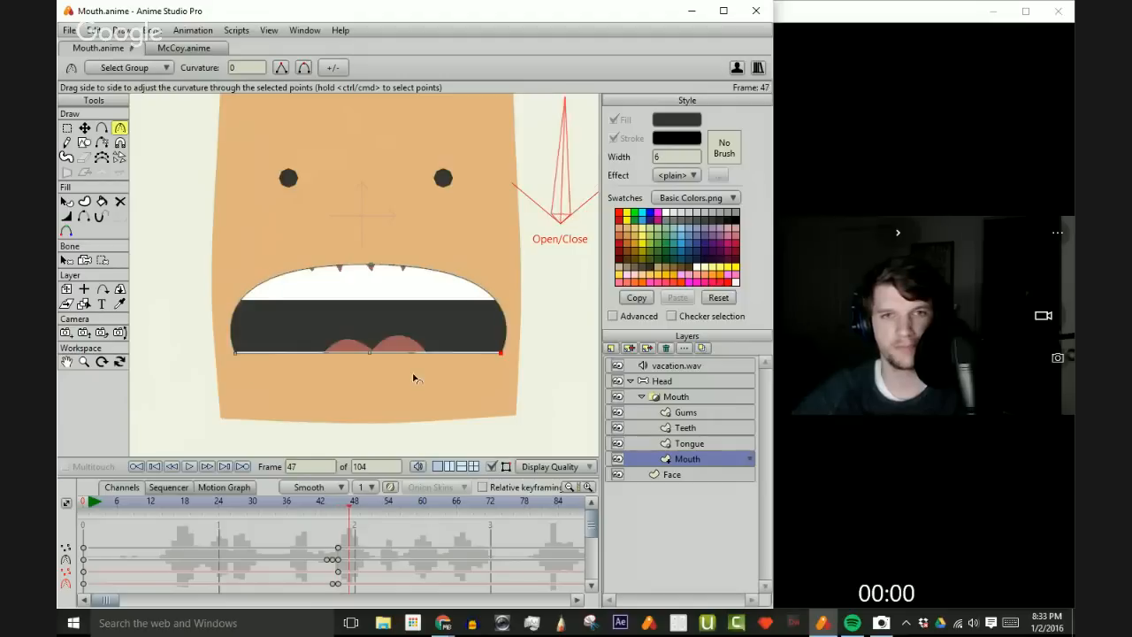
{"action": "scroll", "coordinate": [428, 374], "scroll_direction": "down", "scroll_amount": 2}
{"action": "scroll", "coordinate": [453, 385], "scroll_direction": "up", "scroll_amount": 4}
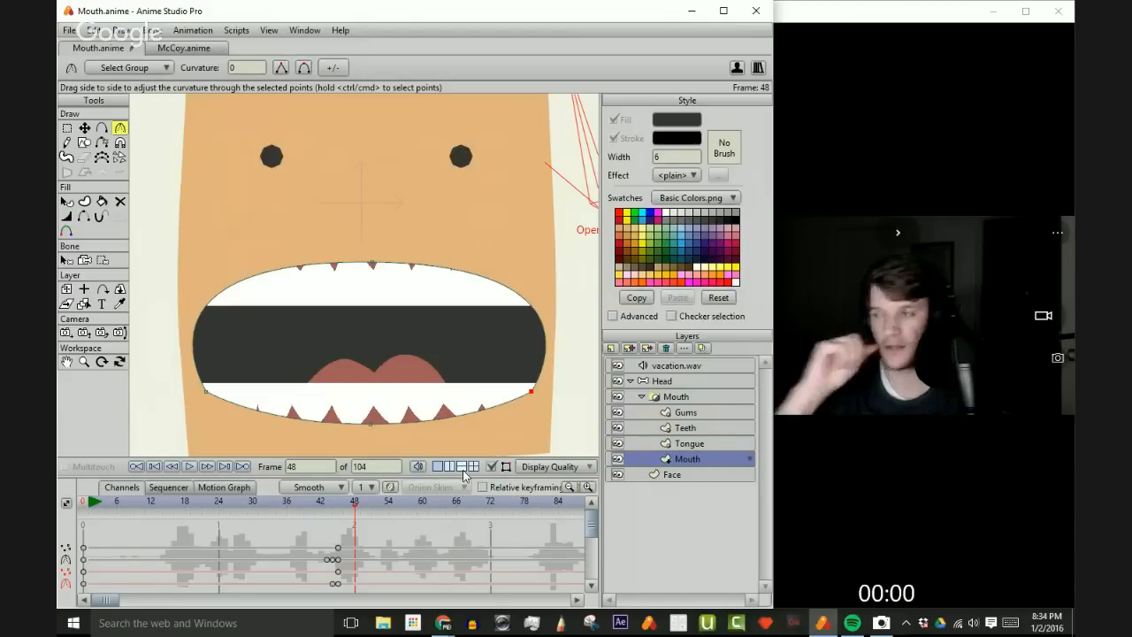
- Step through frames 48 to 52 to examine how the wide-open mouth closes into a smile
{"action": "key", "text": "Right"}
{"action": "key", "text": "Right"}
{"action": "key", "text": "Right"}
{"action": "key", "text": "Right"}
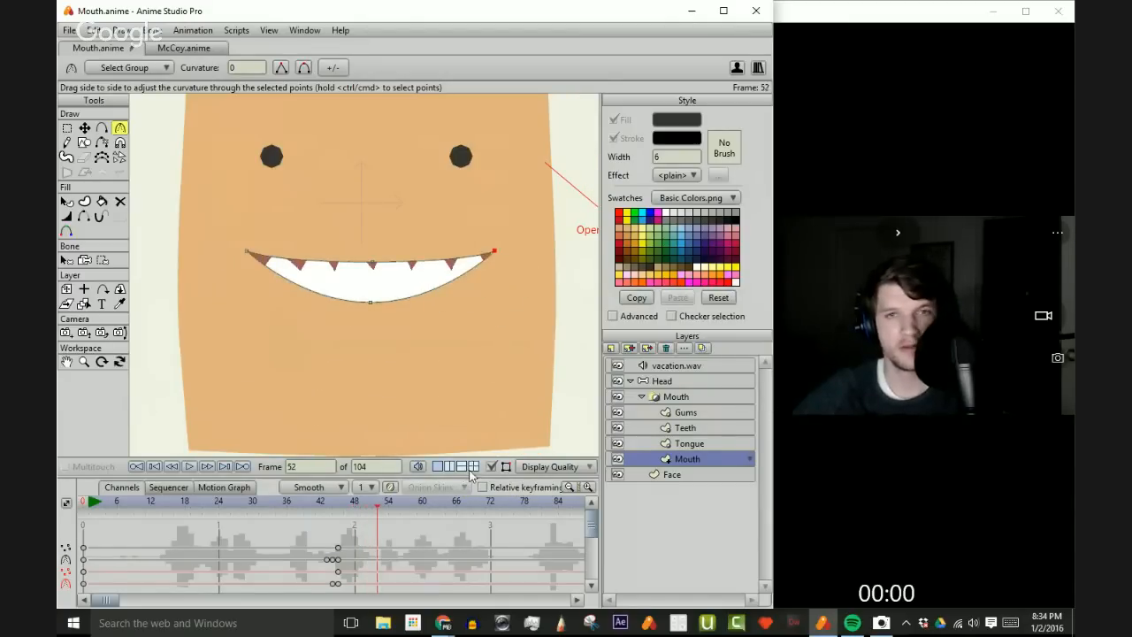
{"action": "key", "text": "Left"}
{"action": "key", "text": "Left"}
{"action": "key", "text": "Left"}
{"action": "key", "text": "Left"}
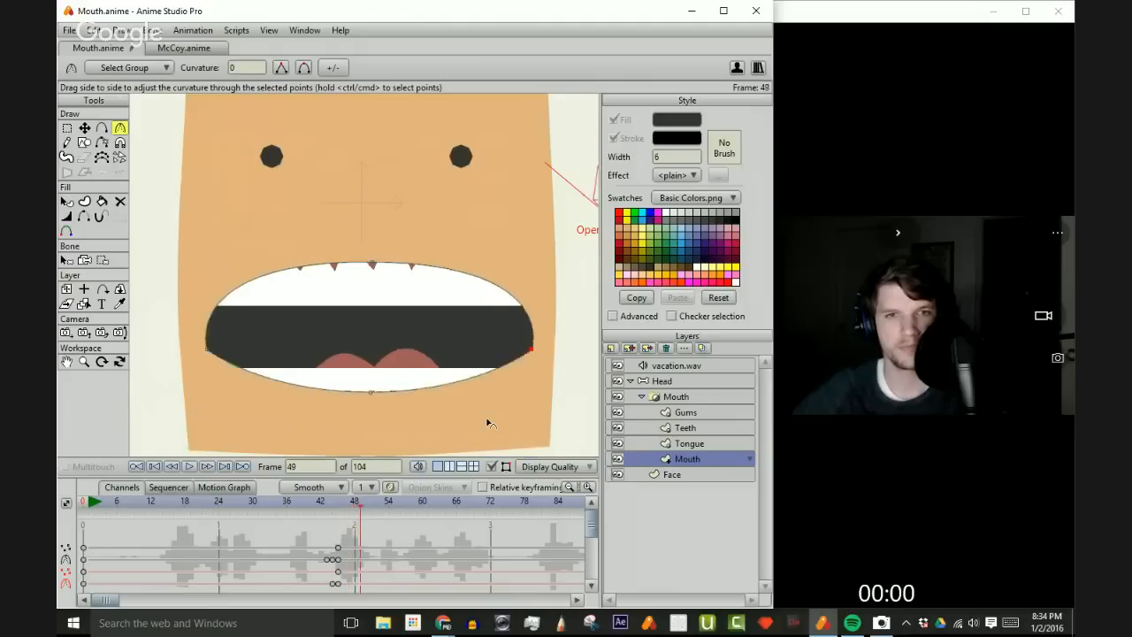
{"action": "left_click", "coordinate": [383, 519]}
{"action": "key", "text": "Left"}
{"action": "key", "text": "Left"}
{"action": "key", "text": "Left"}
{"action": "key", "text": "Left"}
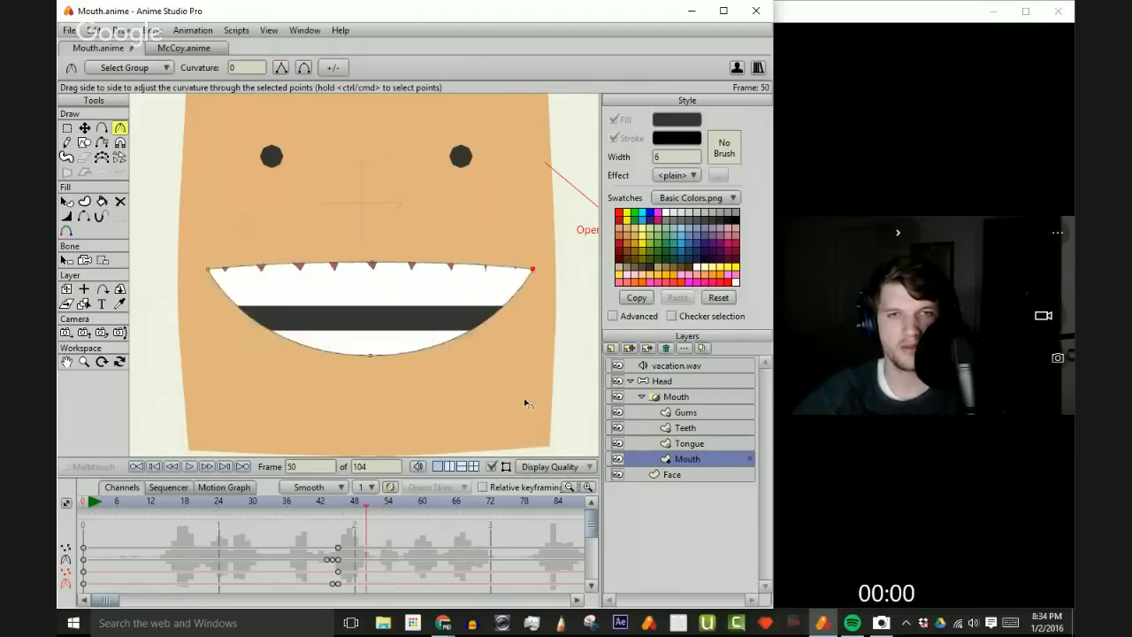
{"action": "key", "text": "Right"}
{"action": "scroll", "coordinate": [473, 368], "scroll_direction": "down", "scroll_amount": 3}
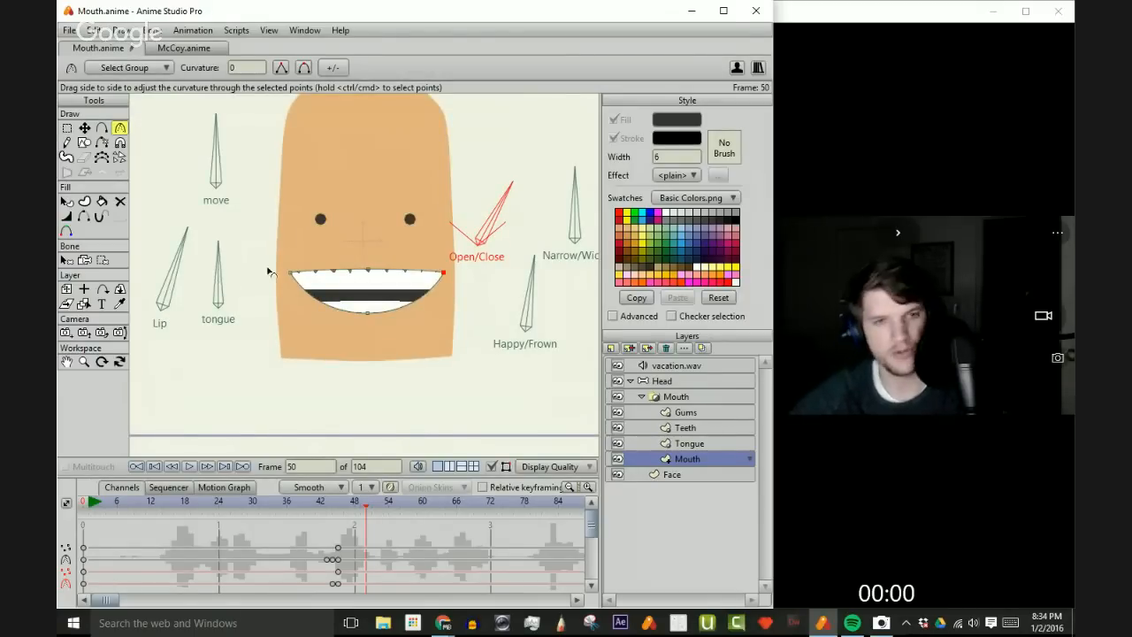
- On the Head layer, key the tongue bone tilted to the left around frames 49 to 51 and return it upright at frame 52
{"action": "left_click", "coordinate": [661, 380]}
{"action": "key", "text": "Left"}
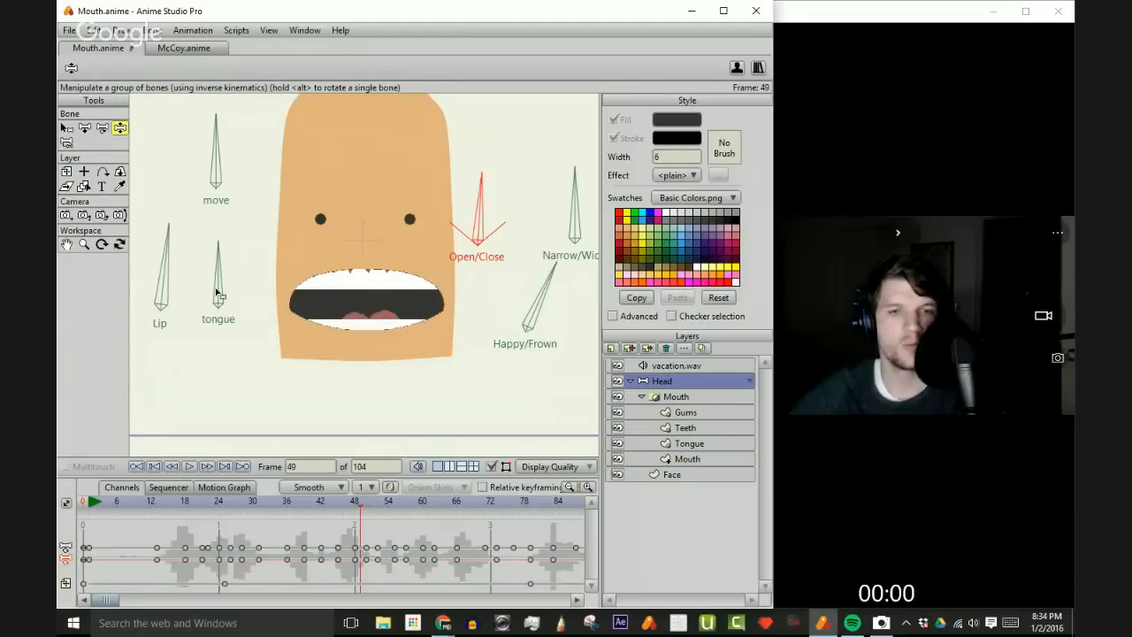
{"action": "left_click", "coordinate": [219, 292]}
{"action": "key", "text": "Right"}
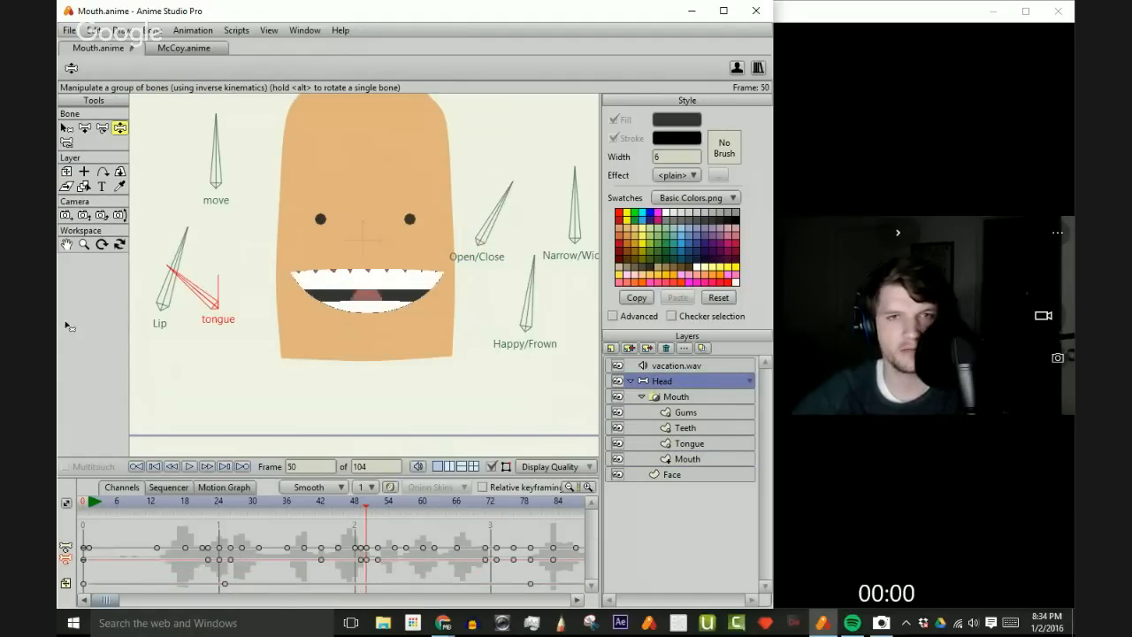
{"action": "key", "text": "Right"}
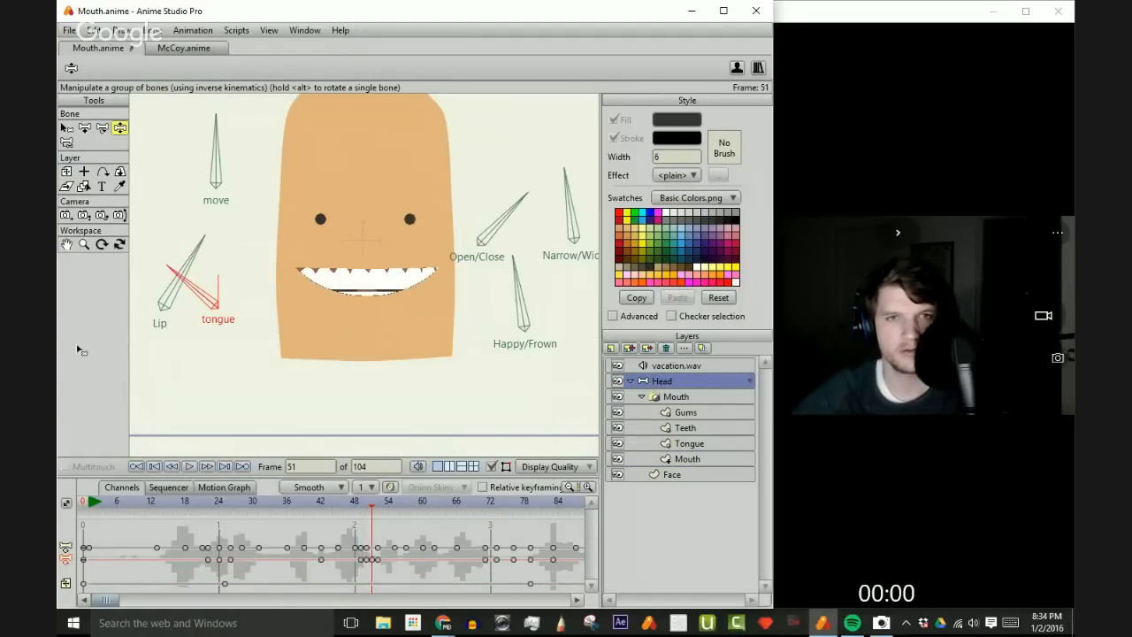
{"action": "key", "text": "Right"}
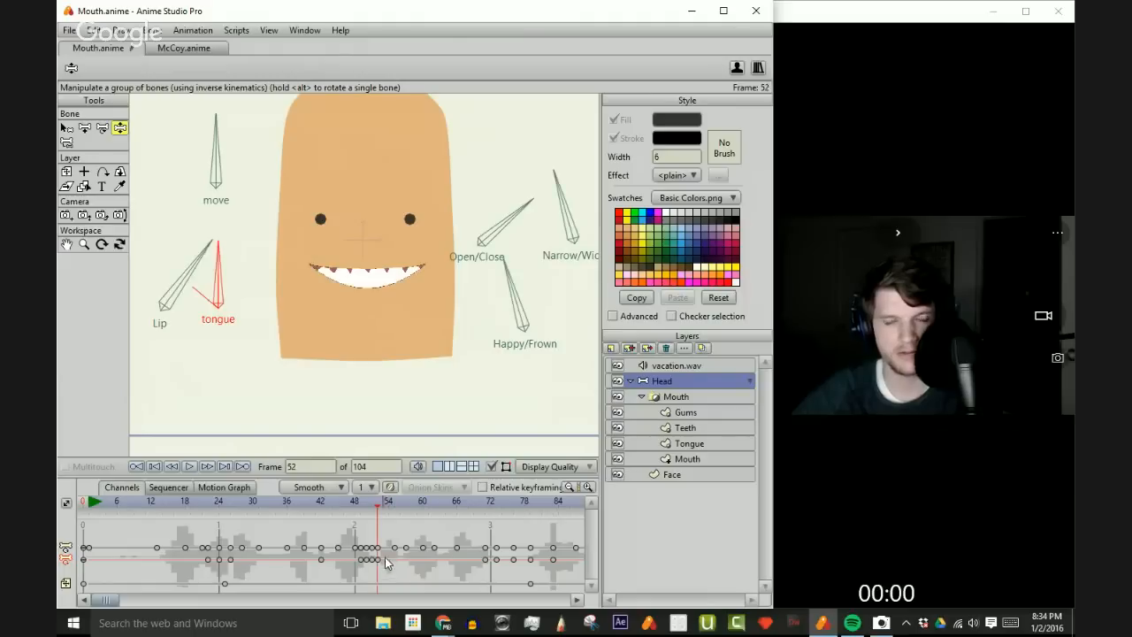
- Check the mouth poses up to frame 55, then play back the lip-sync animation and stop it
{"action": "key", "text": "Right"}
{"action": "key", "text": "Right"}
{"action": "key", "text": "Right"}
{"action": "scroll", "coordinate": [276, 333], "scroll_direction": "up", "scroll_amount": 3}
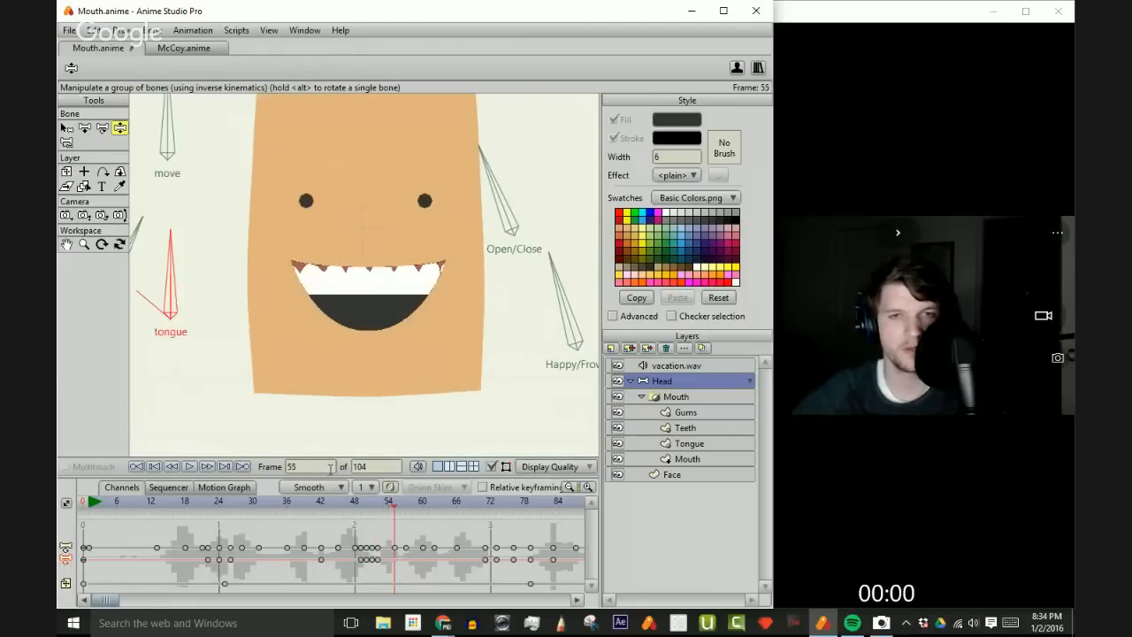
{"action": "left_click", "coordinate": [231, 502]}
{"action": "left_click", "coordinate": [189, 466]}
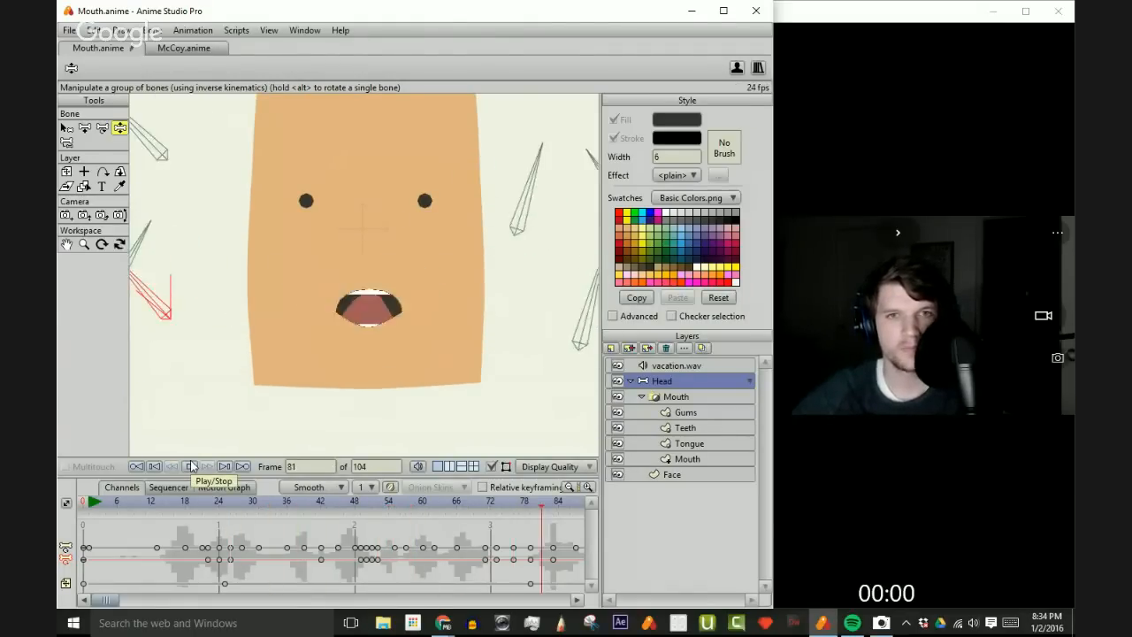
{"action": "left_click", "coordinate": [189, 466]}
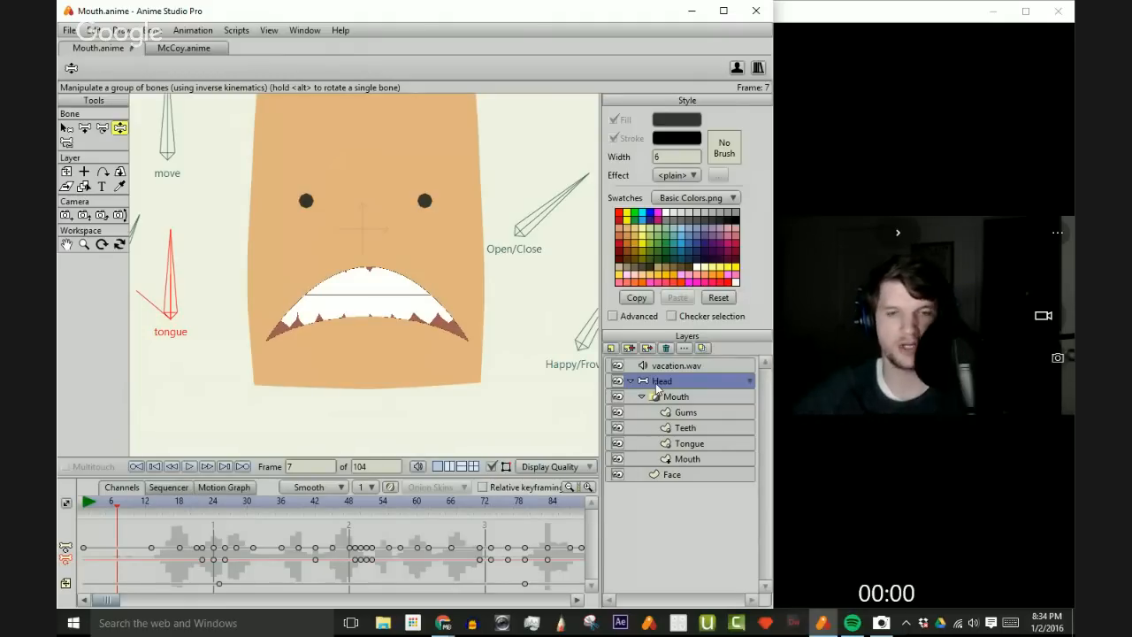
- On the Mouth layer, select all mouth points at frame 46 and paste a copy of the frame 43 curvature keyframe there
{"action": "left_click", "coordinate": [694, 459]}
{"action": "left_click_drag", "start_coordinate": [307, 504], "coordinate": [338, 507]}
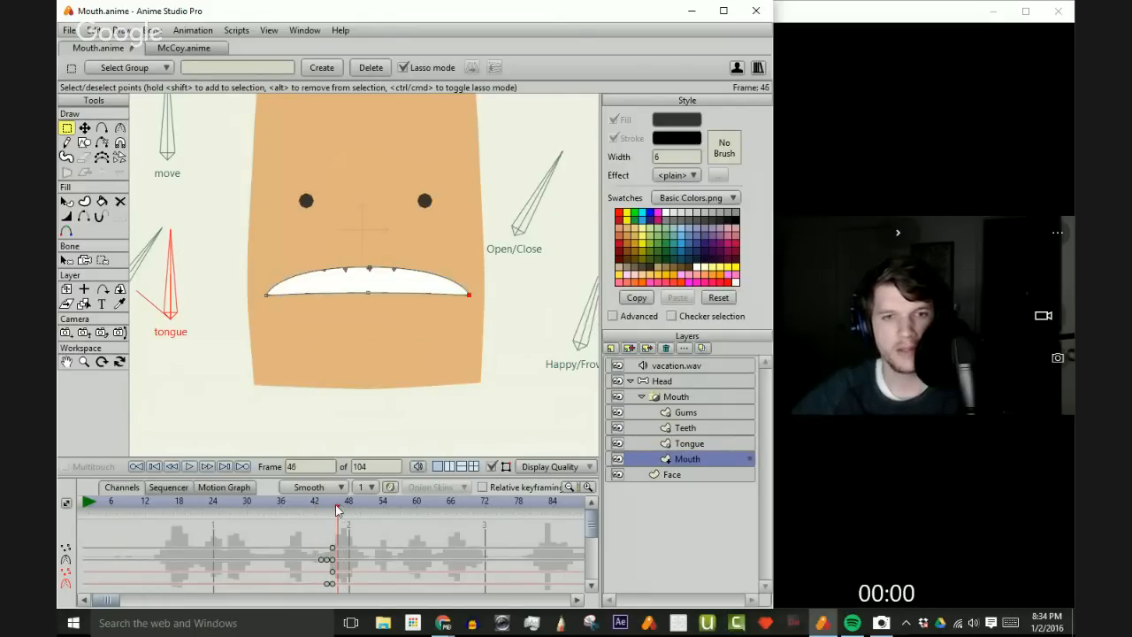
{"action": "key", "text": "a"}
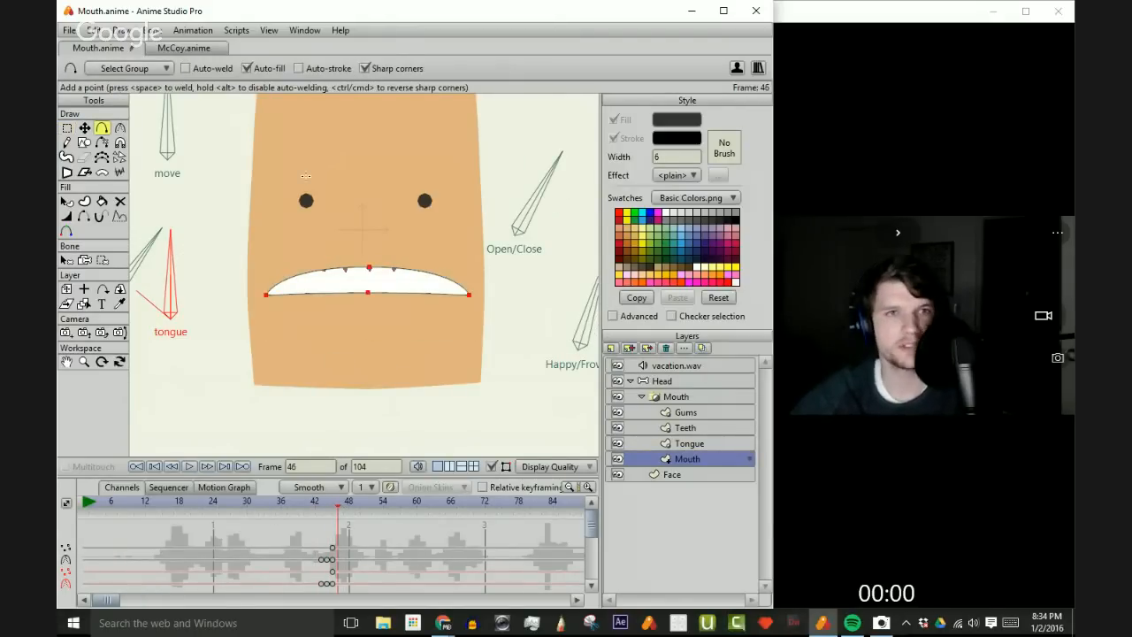
{"action": "key", "text": "c"}
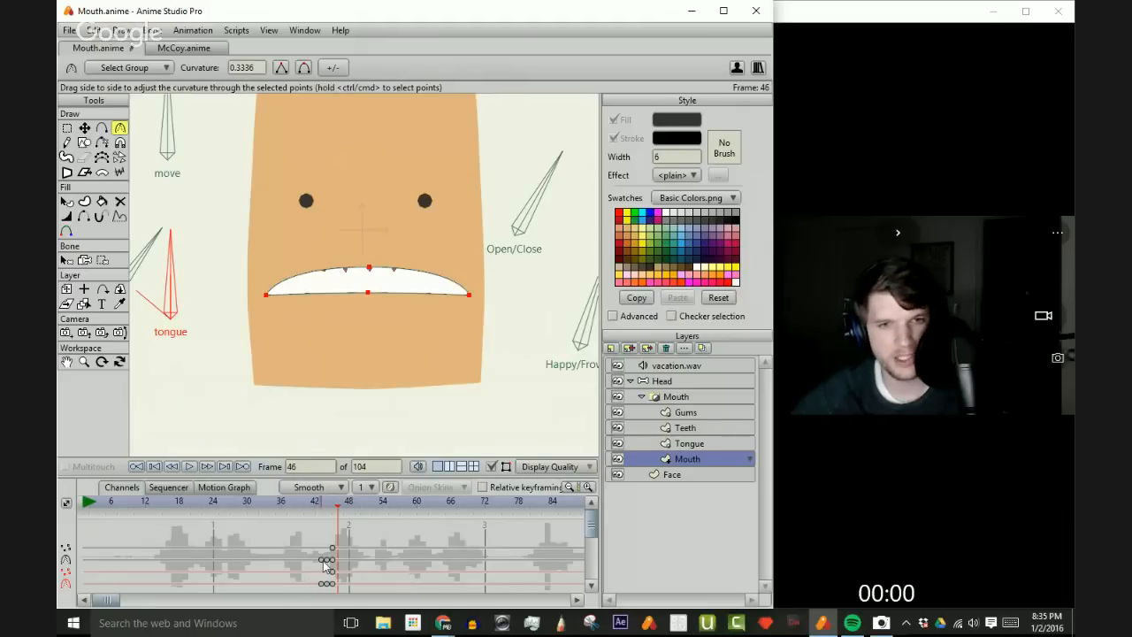
{"action": "key", "text": "ctrl+c"}
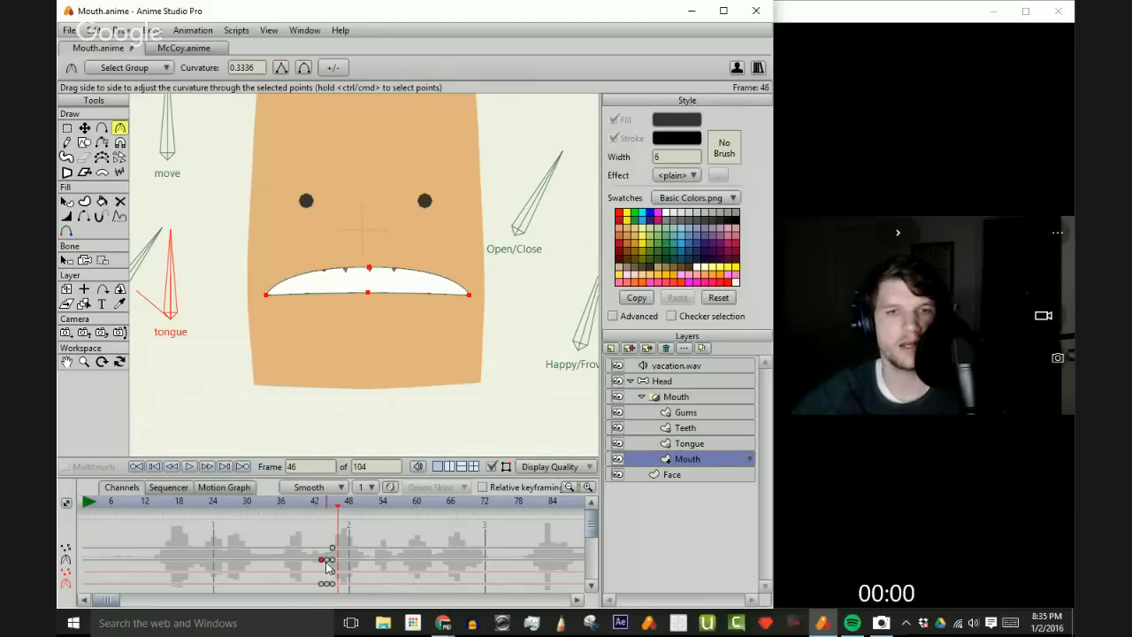
{"action": "key", "text": "ctrl+v"}
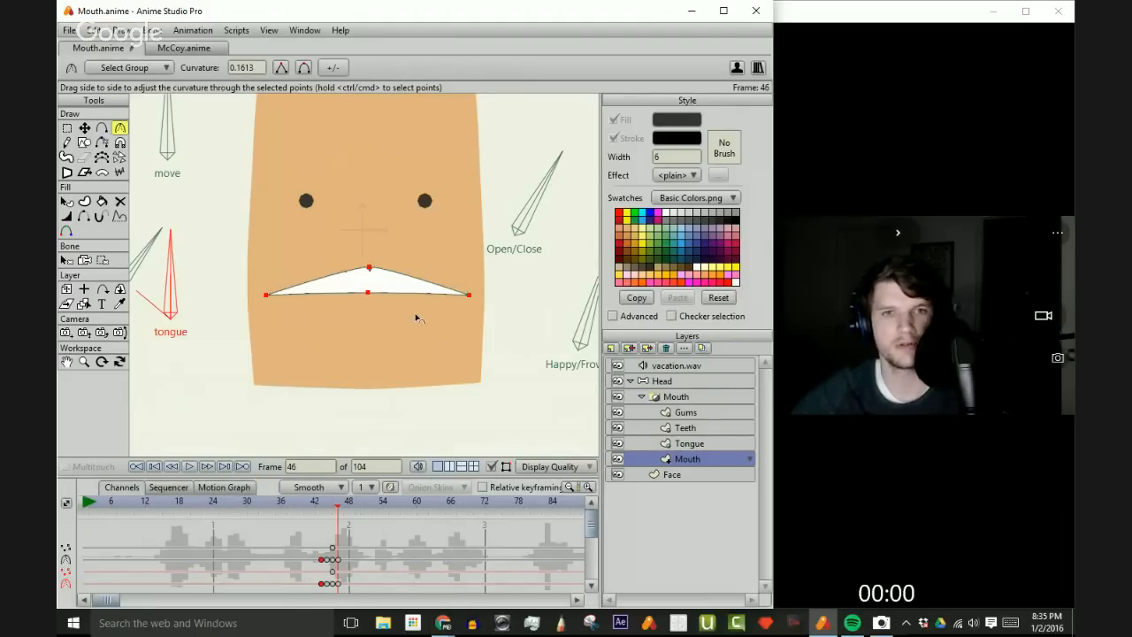
- Go to frame 78 and add a curvature keyframe for all points of the mouth shape
{"action": "scroll", "coordinate": [407, 349], "scroll_direction": "up", "scroll_amount": 2}
{"action": "left_click", "coordinate": [334, 509]}
{"action": "left_click_drag", "start_coordinate": [335, 511], "coordinate": [525, 532]}
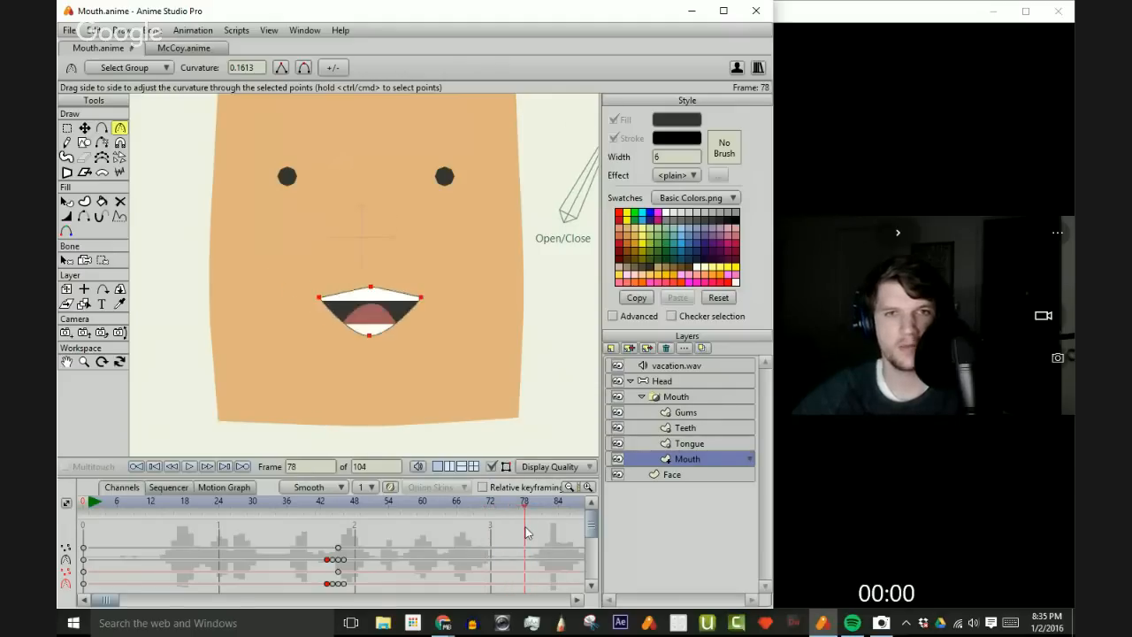
{"action": "key", "text": "Left"}
{"action": "key", "text": "Right"}
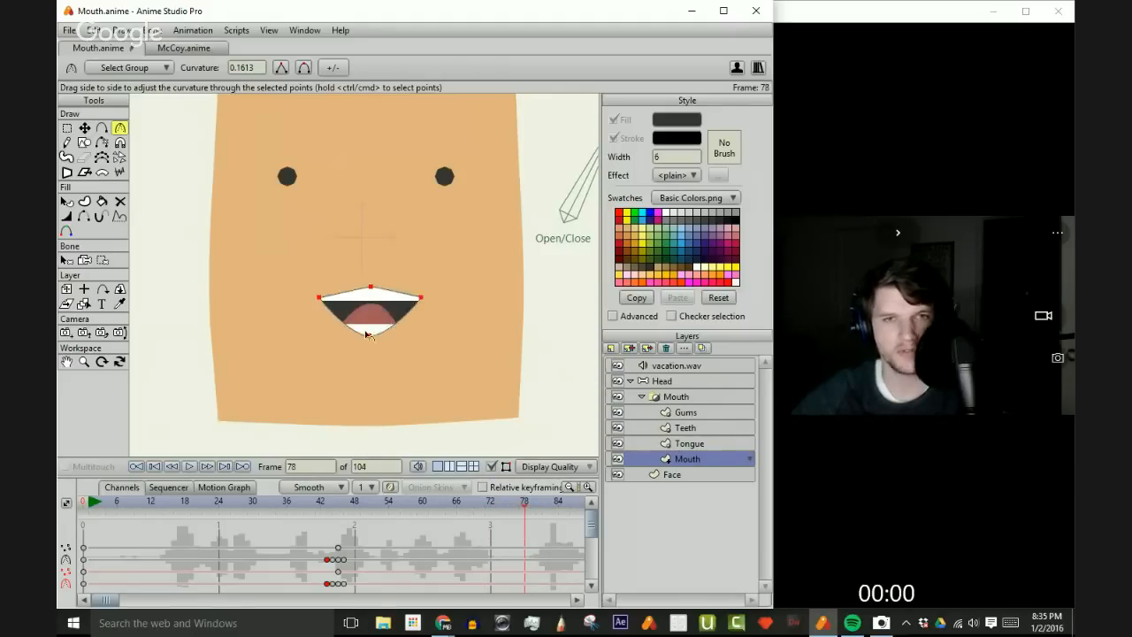
{"action": "left_click", "coordinate": [325, 351]}
{"action": "key", "text": "t"}
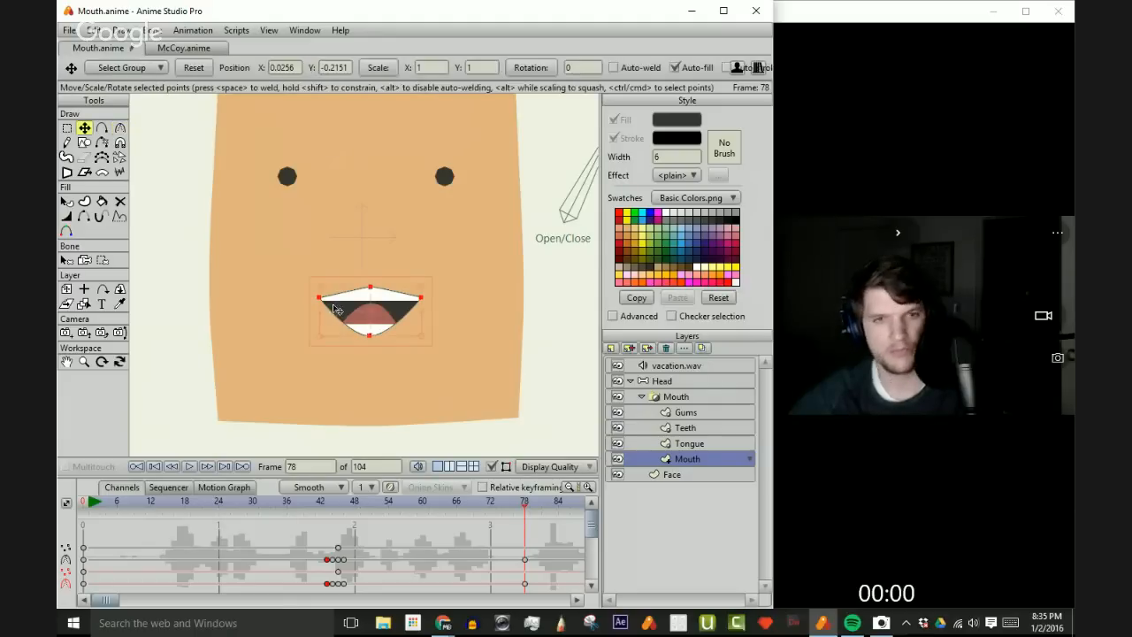
{"action": "key", "text": "c"}
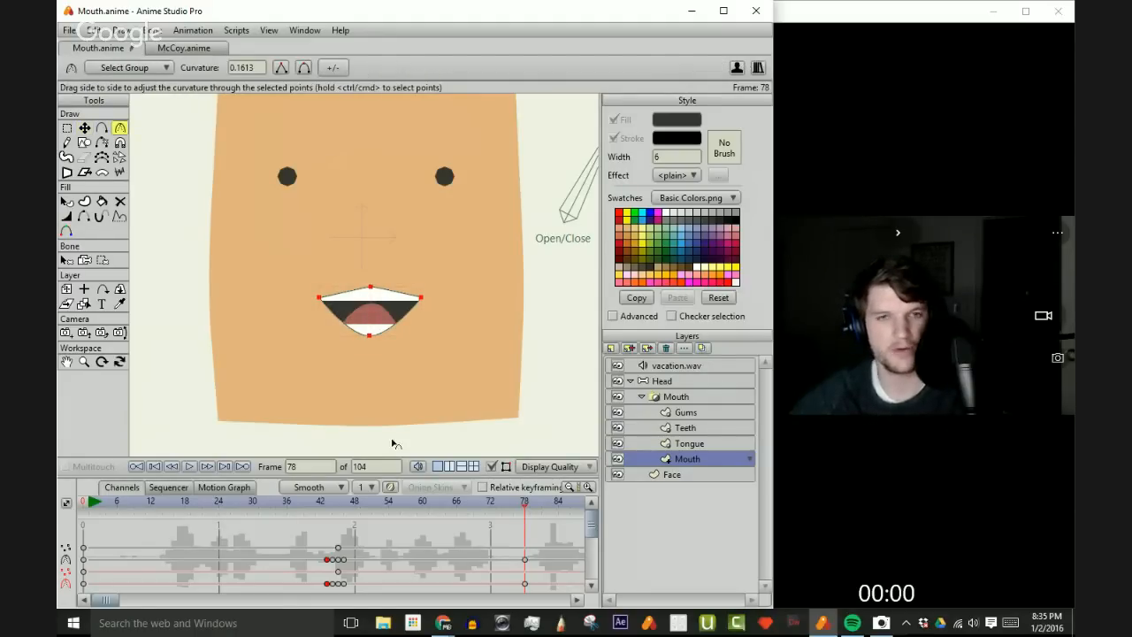
- Move the mouth's new curvature keyframe from frame 78 to frame 77
{"action": "key", "text": "Right"}
{"action": "key", "text": "Left"}
{"action": "key", "text": "Left"}
{"action": "left_click", "coordinate": [525, 584]}
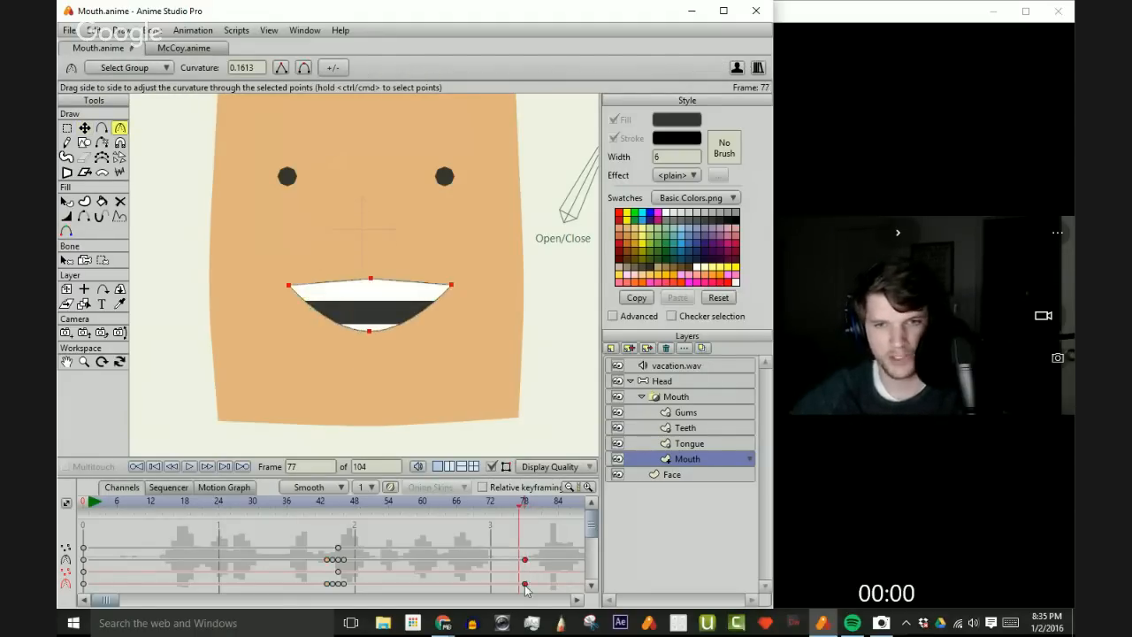
{"action": "mouse_move", "coordinate": [522, 547]}
{"action": "left_mouse_down"}
{"action": "mouse_move", "coordinate": [529, 581]}
{"action": "mouse_move", "coordinate": [520, 562]}
{"action": "left_mouse_up"}
{"action": "key", "text": "Right"}
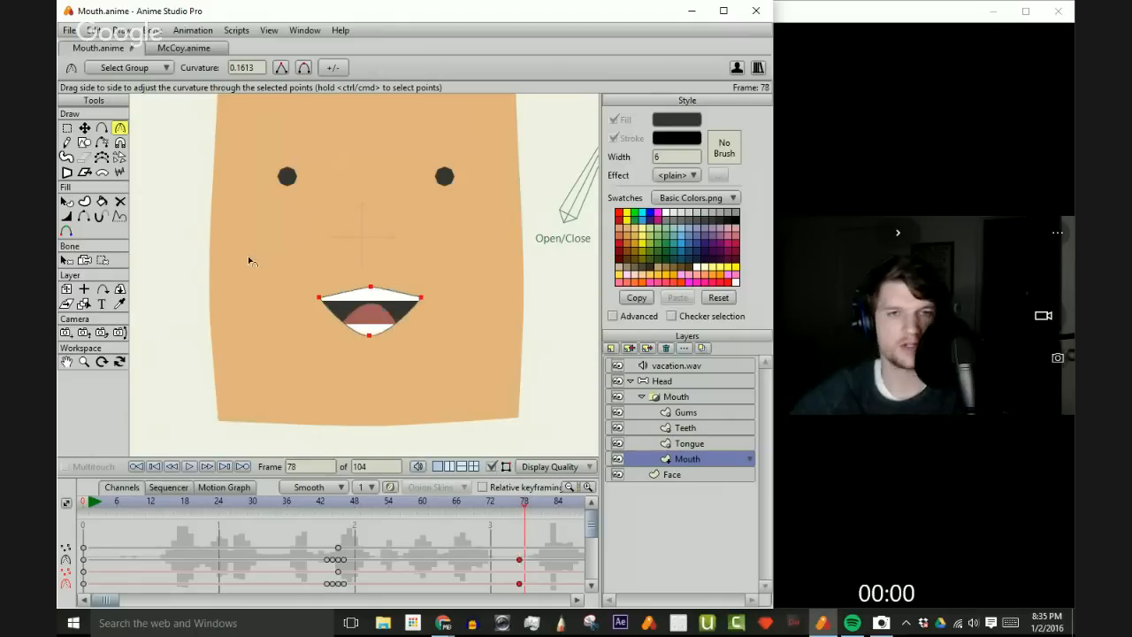
- At frame 78, round both corners of the mouth, giving the right corner a curvature of about 0.26
{"action": "scroll", "coordinate": [277, 295], "scroll_direction": "up", "scroll_amount": 1}
{"action": "key", "text": "t"}
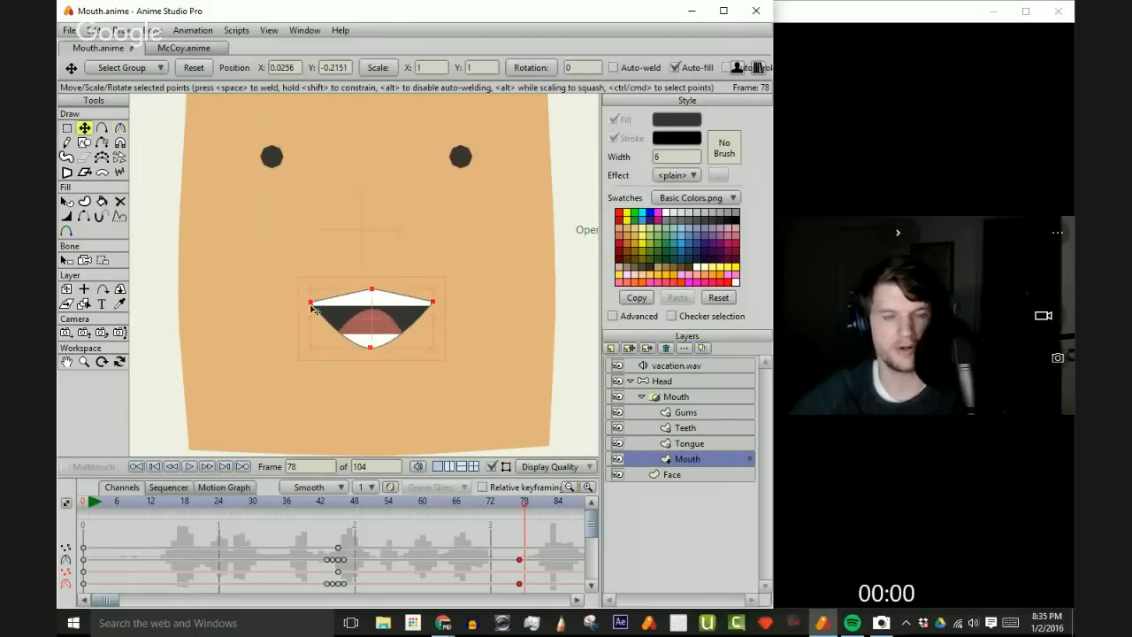
{"action": "left_click_drag", "start_coordinate": [313, 306], "coordinate": [315, 307]}
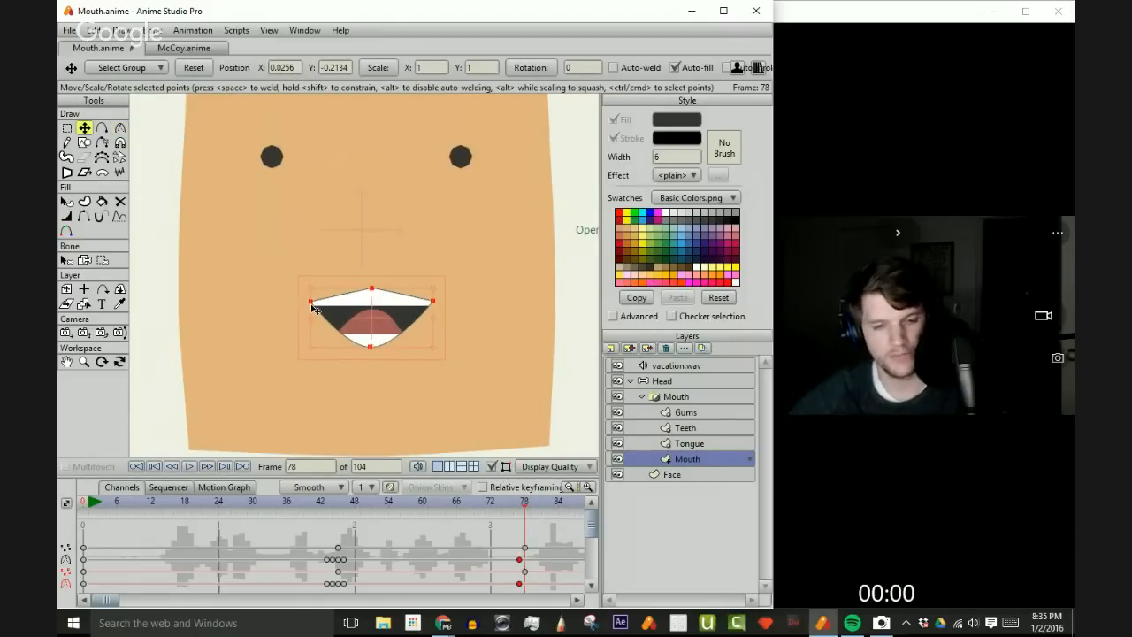
{"action": "left_click", "coordinate": [295, 348]}
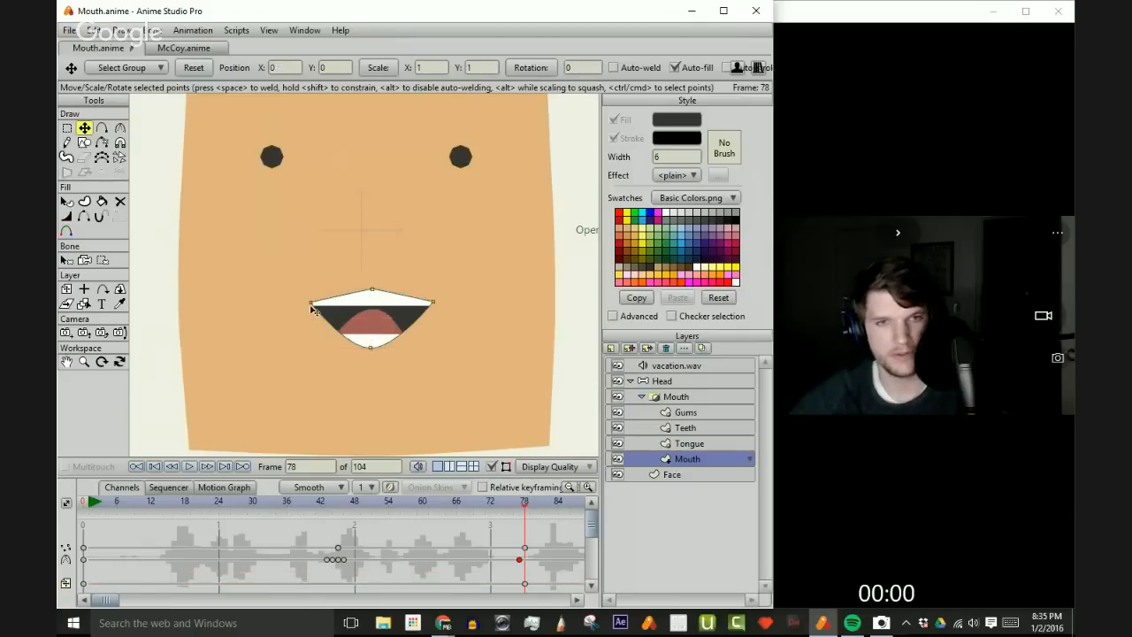
{"action": "left_click", "coordinate": [313, 306]}
{"action": "key", "text": "c"}
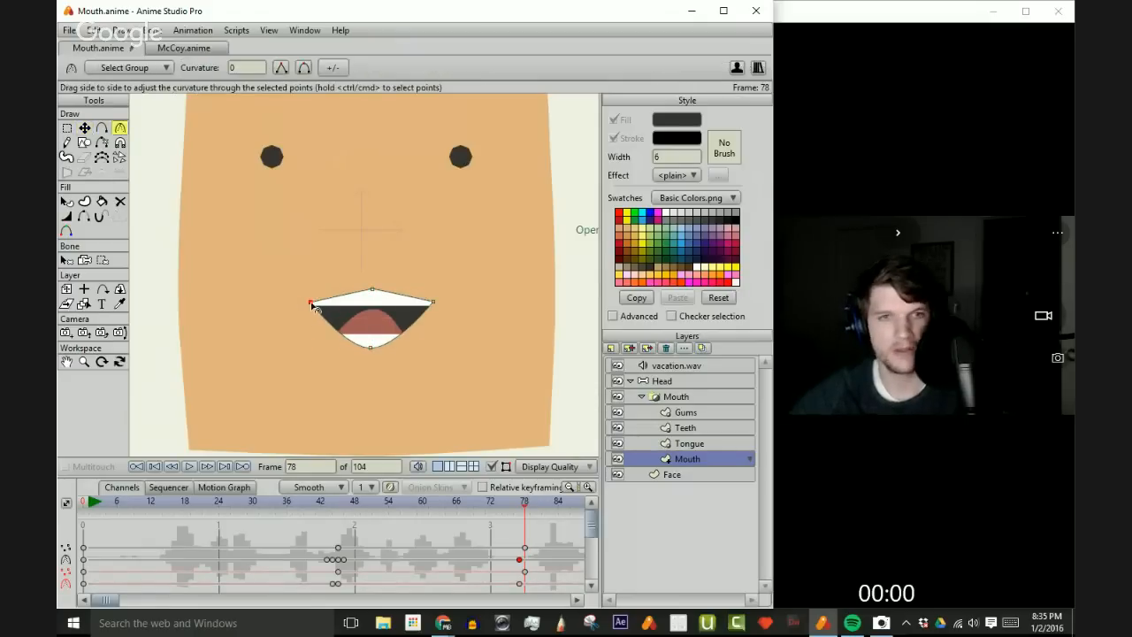
{"action": "left_click_drag", "start_coordinate": [313, 304], "coordinate": [548, 316]}
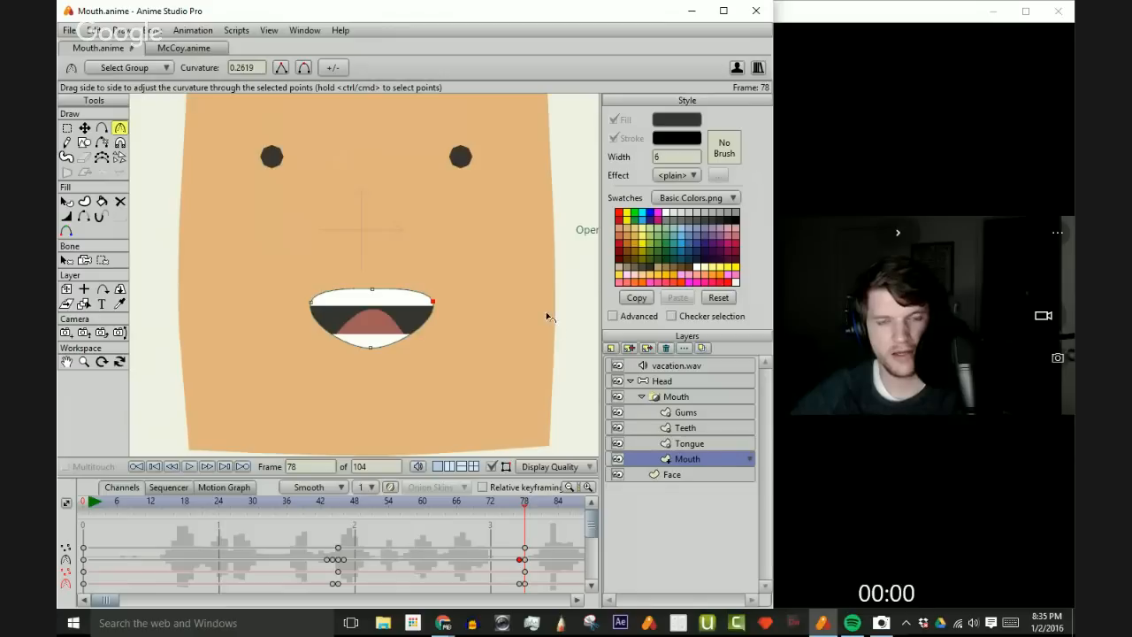
- At frame 79, round both mouth corners further, giving the right corner a curvature of about 0.4
{"action": "key", "text": "ctrl+Right"}
{"action": "left_click_drag", "start_coordinate": [336, 316], "coordinate": [475, 351]}
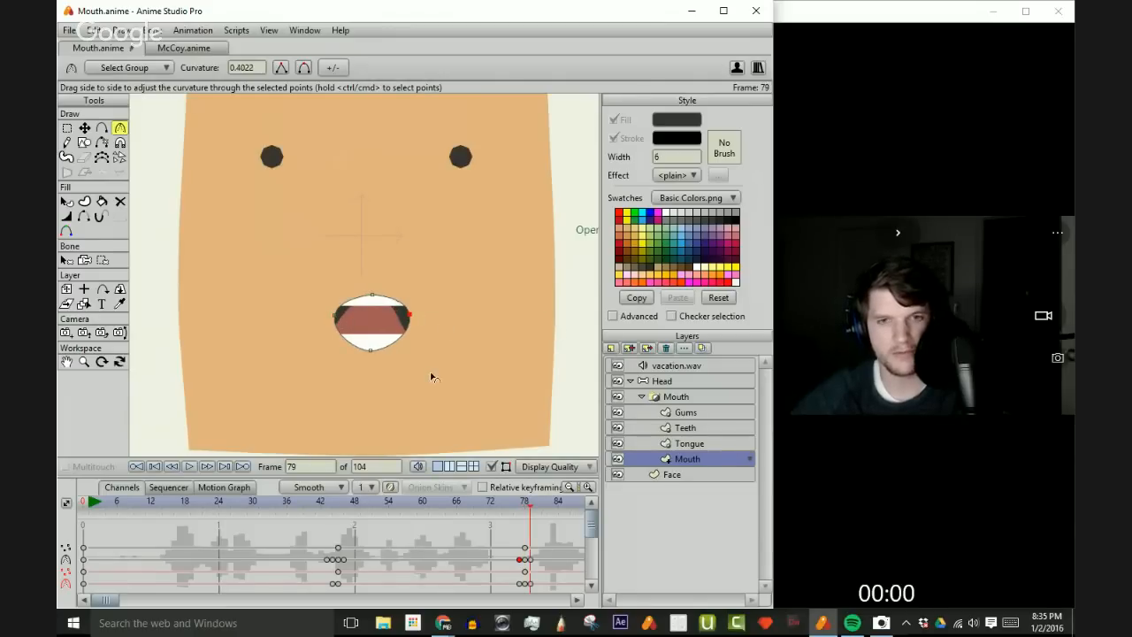
{"action": "key", "text": "ctrl+Right"}
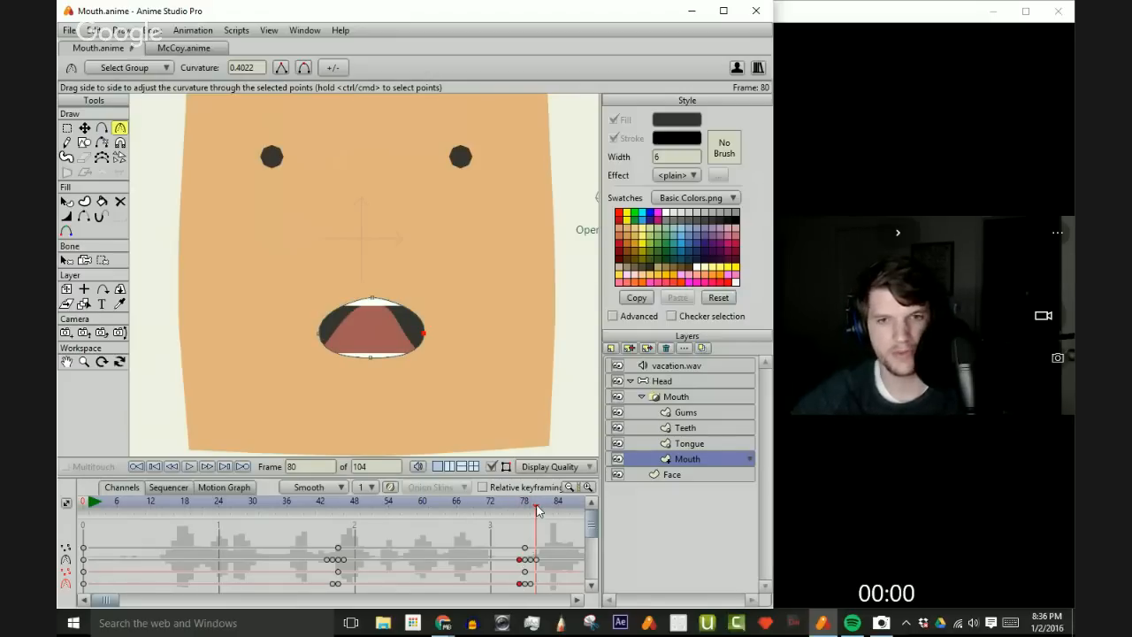
- Select all mouth points and paste a copy of the frame 77 curvature keyframe at frame 80
{"action": "mouse_move", "coordinate": [536, 510]}
{"action": "left_mouse_down"}
{"action": "mouse_move", "coordinate": [558, 509]}
{"action": "mouse_move", "coordinate": [537, 514]}
{"action": "left_mouse_up"}
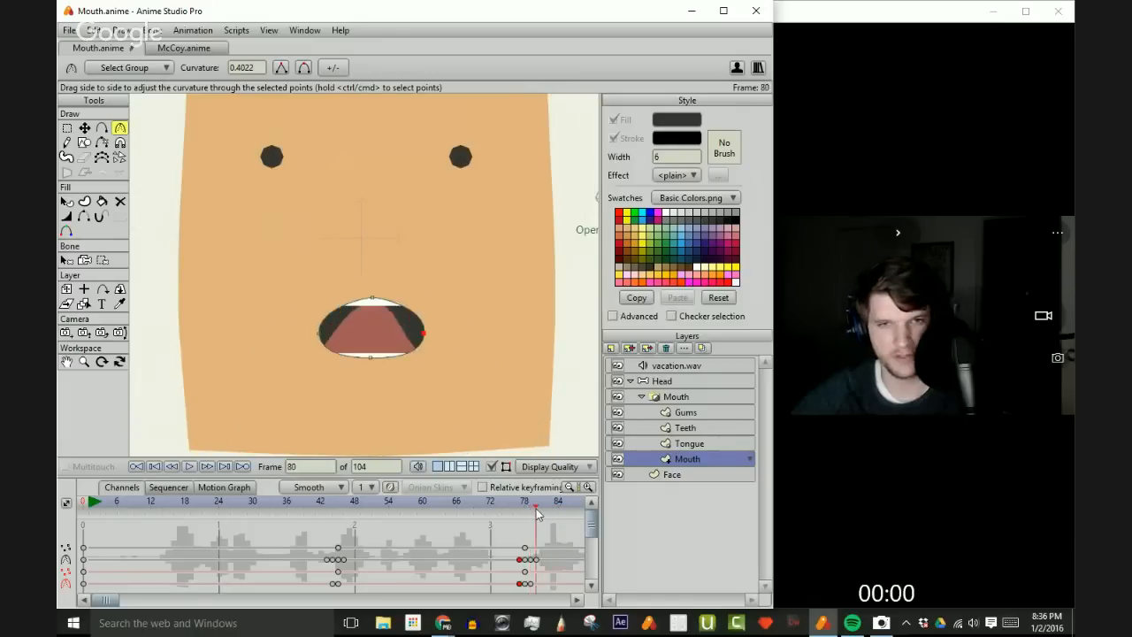
{"action": "left_click", "coordinate": [472, 561]}
{"action": "left_click_drag", "start_coordinate": [539, 513], "coordinate": [519, 512]}
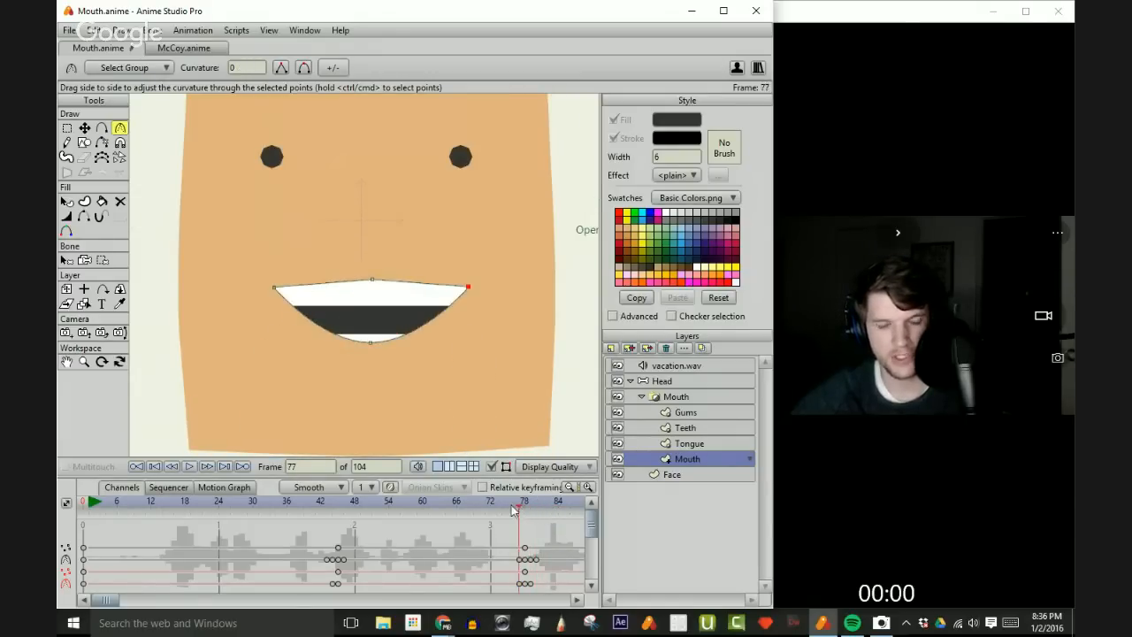
{"action": "key", "text": "ctrl+a"}
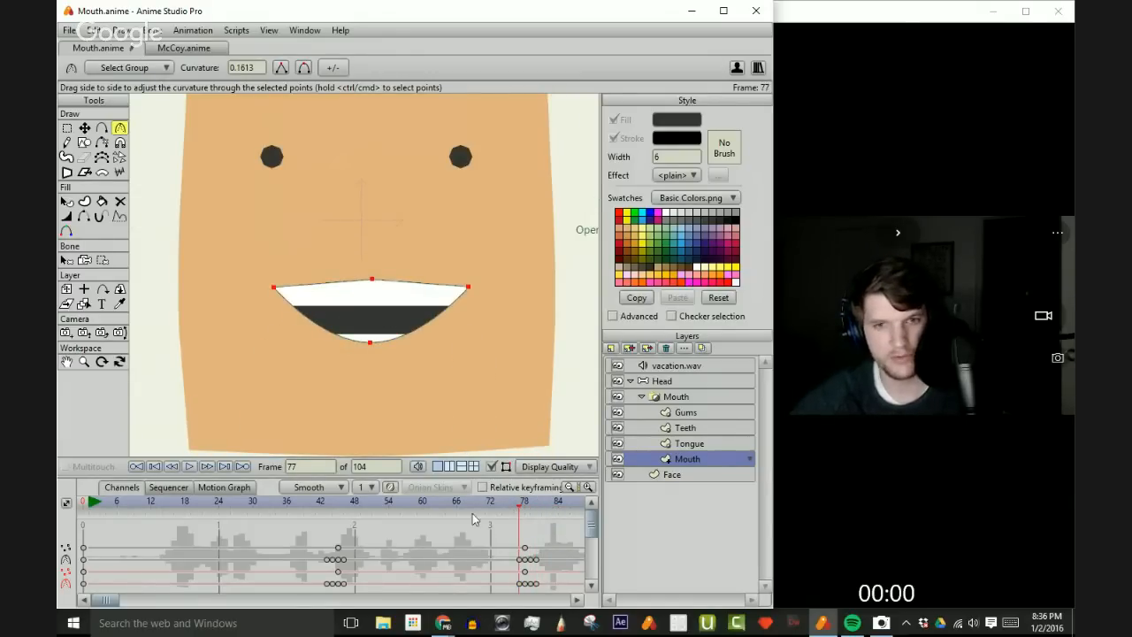
{"action": "left_click", "coordinate": [532, 511]}
{"action": "left_click", "coordinate": [536, 508]}
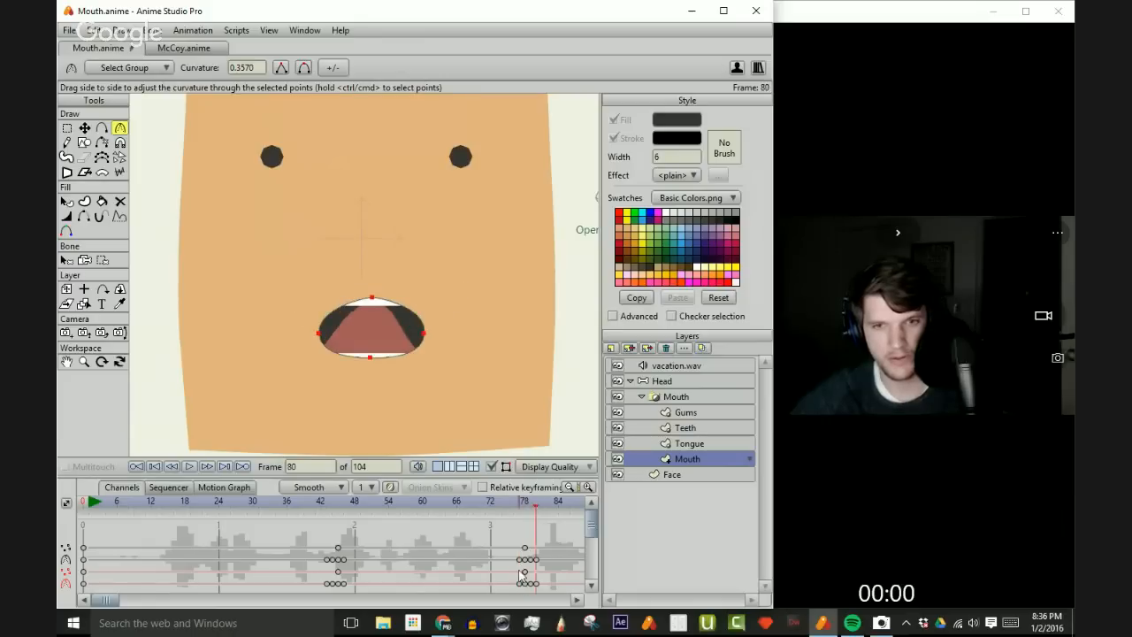
{"action": "left_click", "coordinate": [519, 561]}
{"action": "key", "text": "ctrl+c"}
{"action": "key", "text": "ctrl+v"}
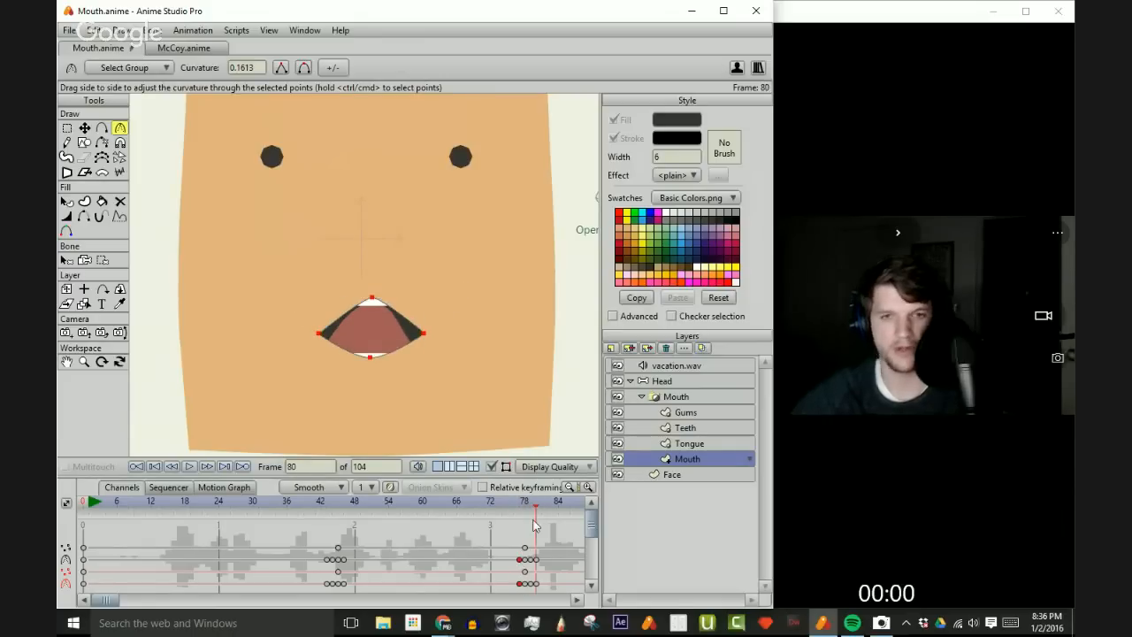
{"action": "mouse_move", "coordinate": [537, 506]}
{"action": "left_mouse_down"}
{"action": "mouse_move", "coordinate": [557, 506]}
{"action": "mouse_move", "coordinate": [465, 505]}
{"action": "mouse_move", "coordinate": [529, 504]}
{"action": "left_mouse_up"}
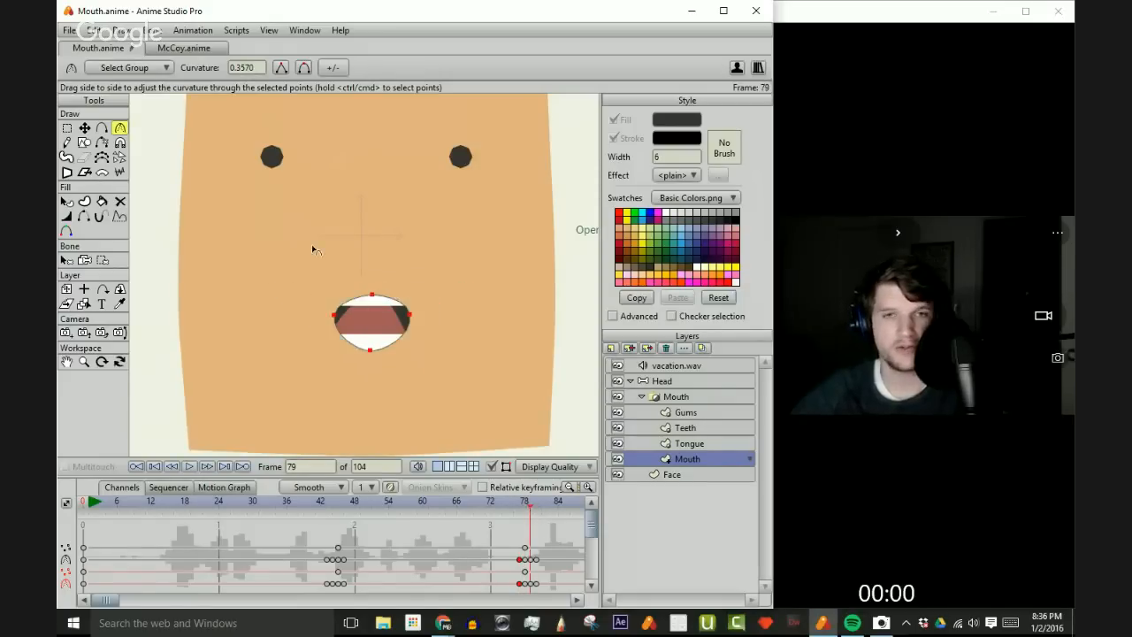
{"action": "scroll", "coordinate": [315, 248], "scroll_direction": "up", "scroll_amount": 1}
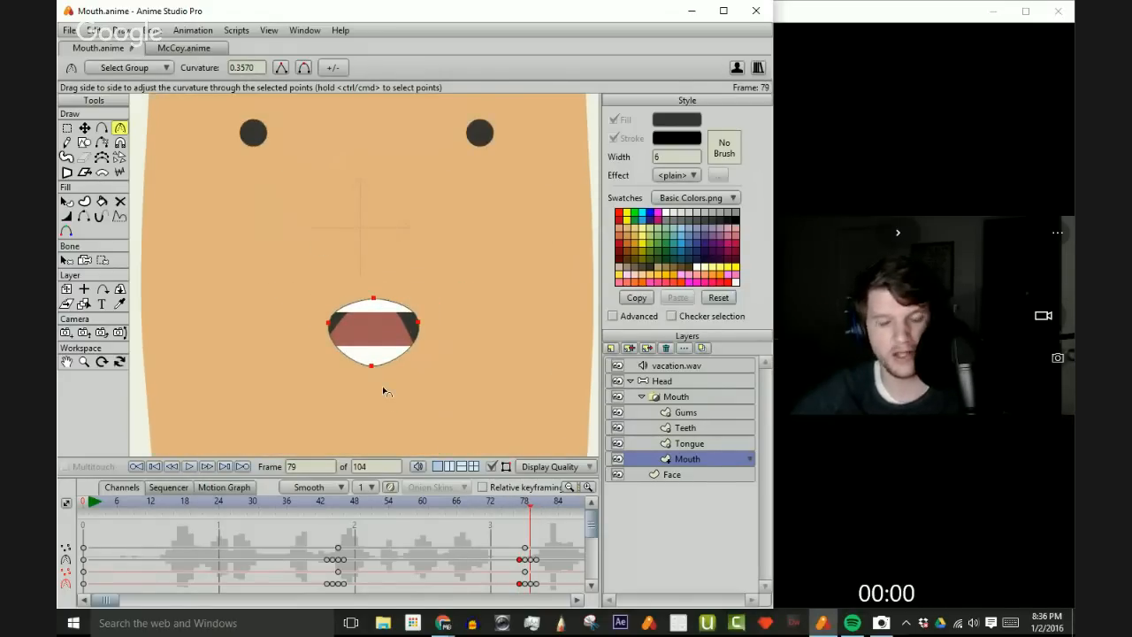
{"action": "key", "text": "t"}
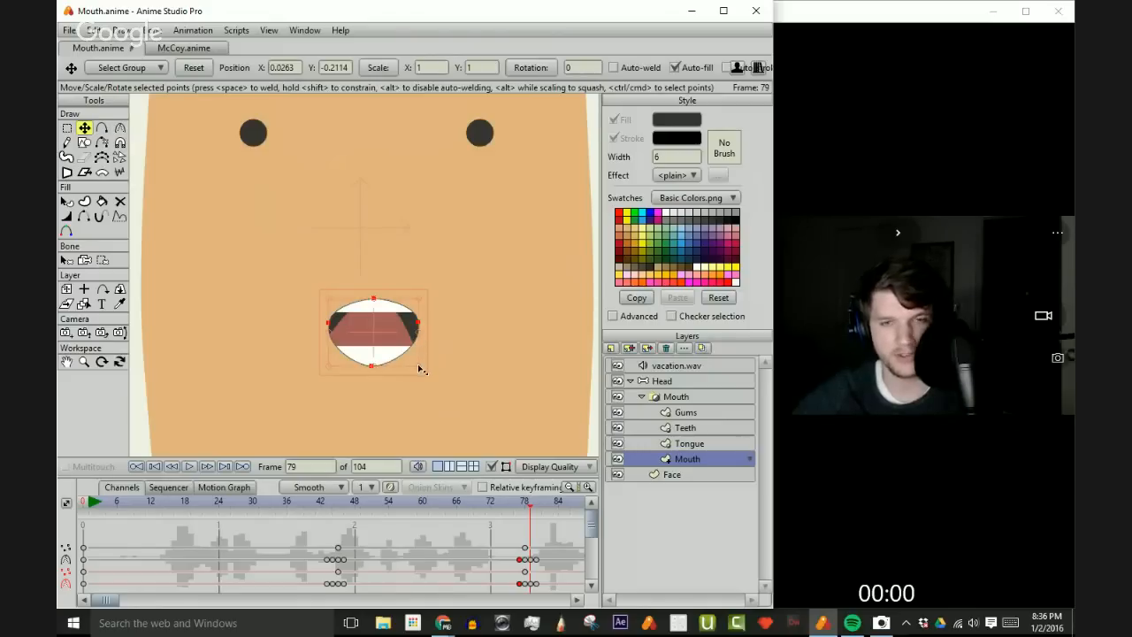
{"action": "left_click_drag", "start_coordinate": [421, 370], "coordinate": [404, 362]}
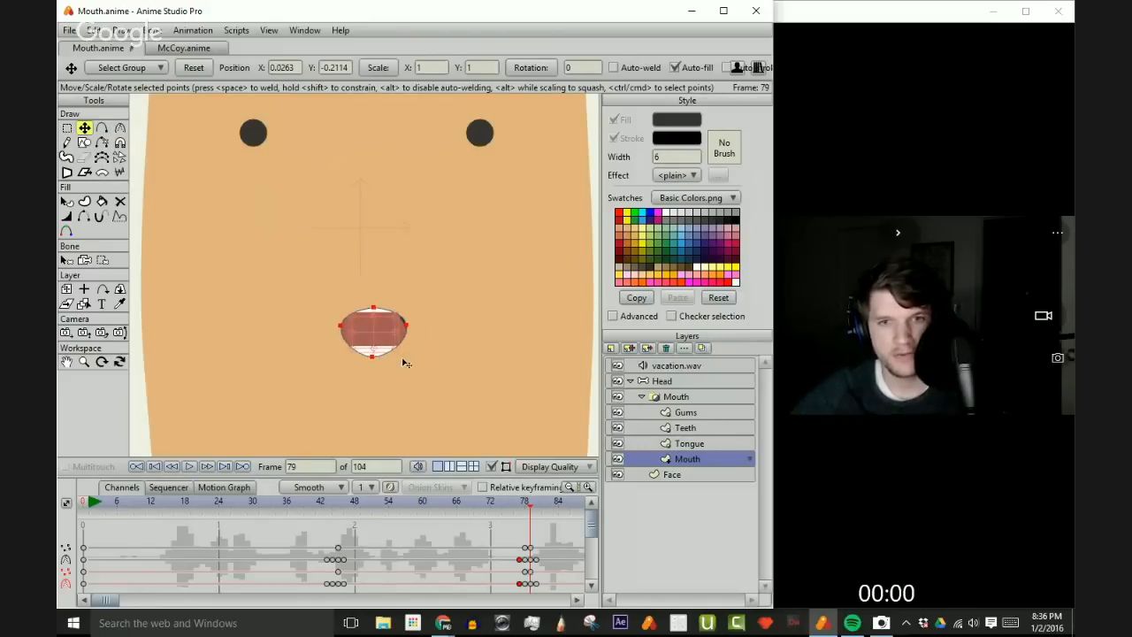
{"action": "key", "text": "Left"}
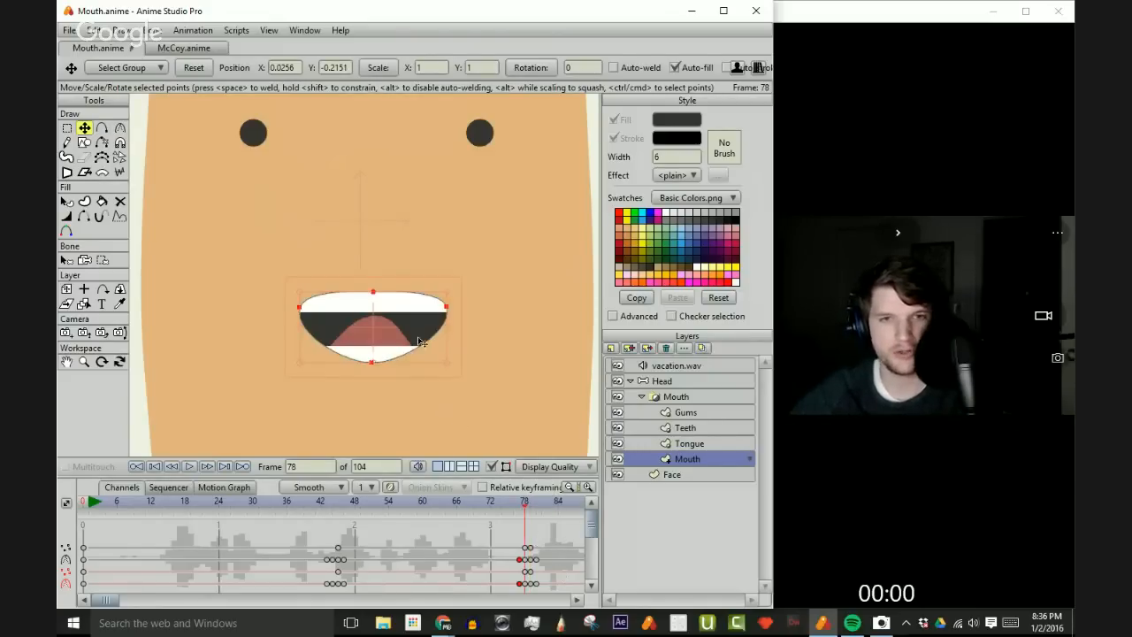
{"action": "key", "text": "Left"}
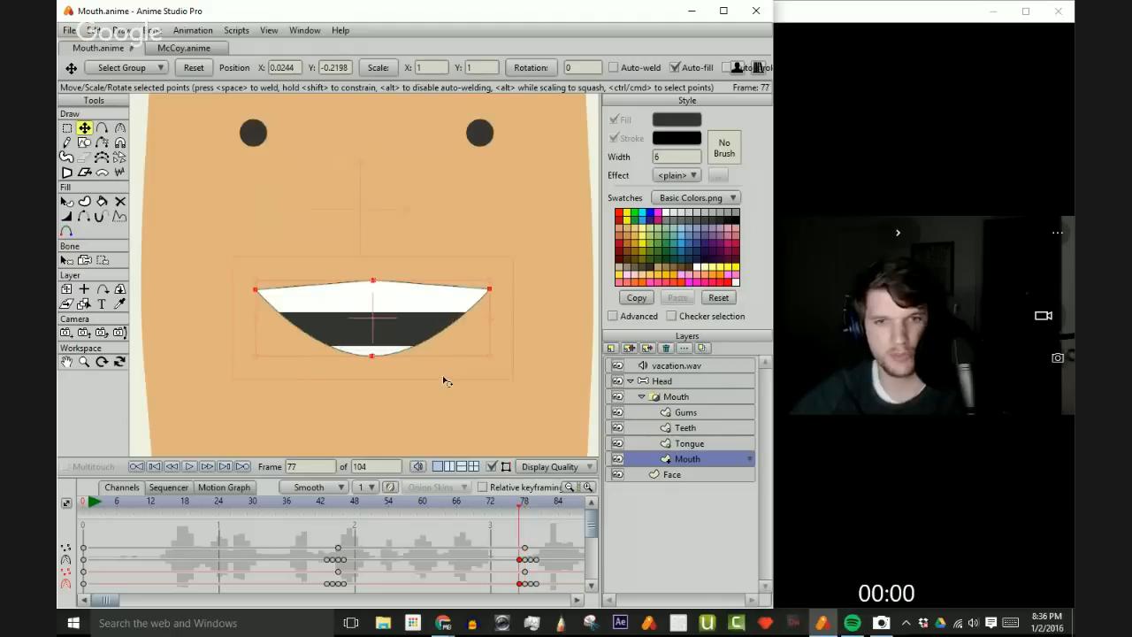
- With all mouth points selected, scale the mouth down to a small, tight oval at frame 79
{"action": "key", "text": "Right"}
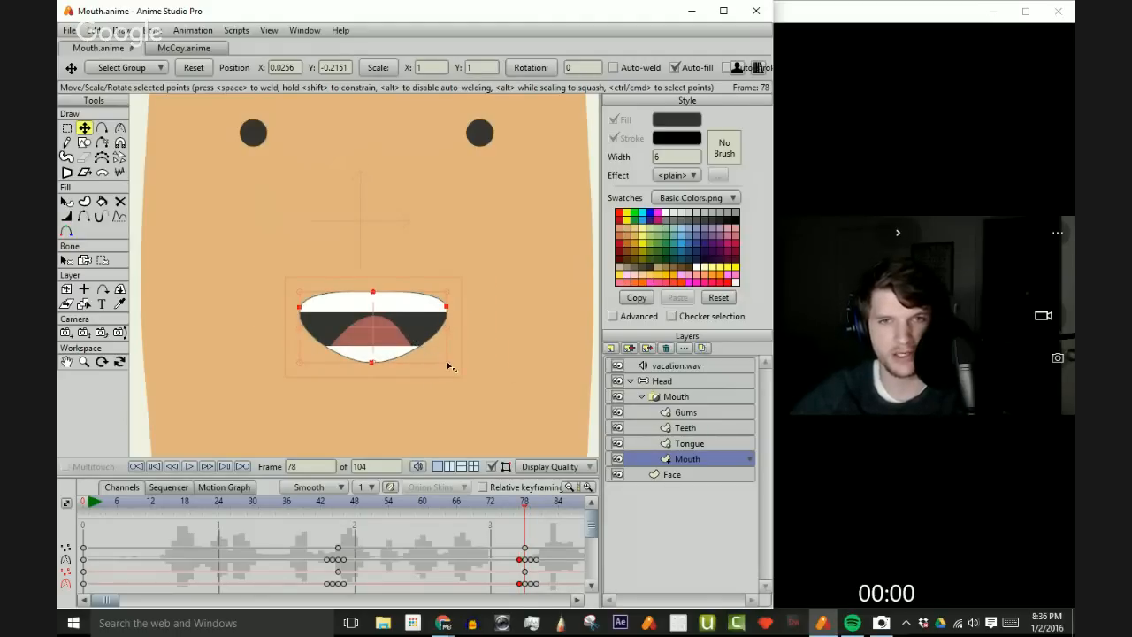
{"action": "left_click", "coordinate": [452, 367]}
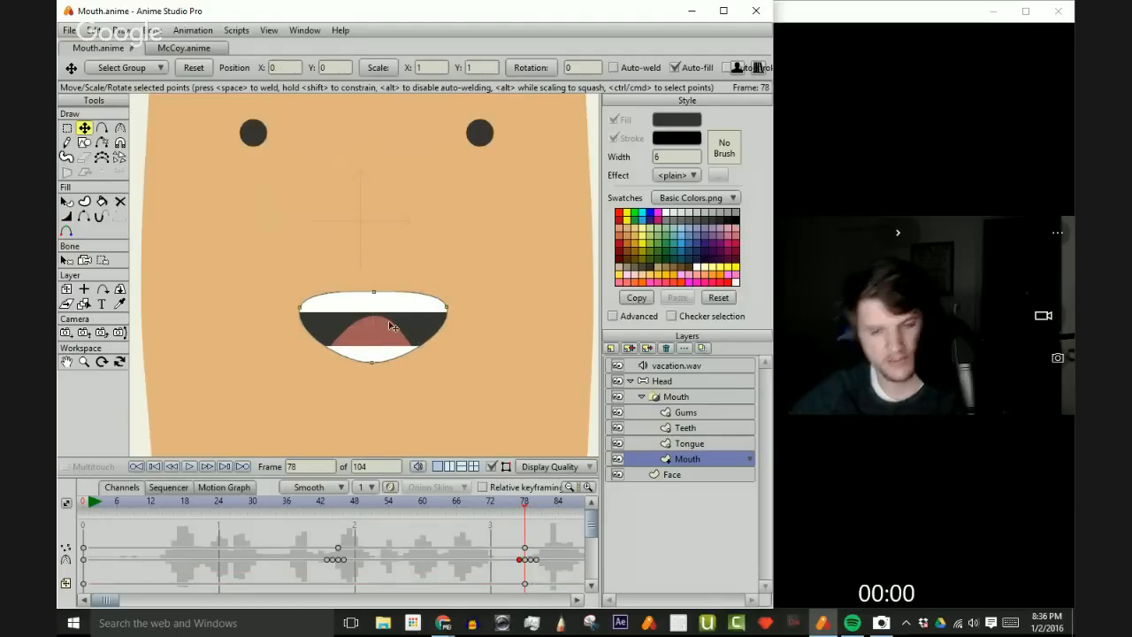
{"action": "left_click", "coordinate": [388, 320]}
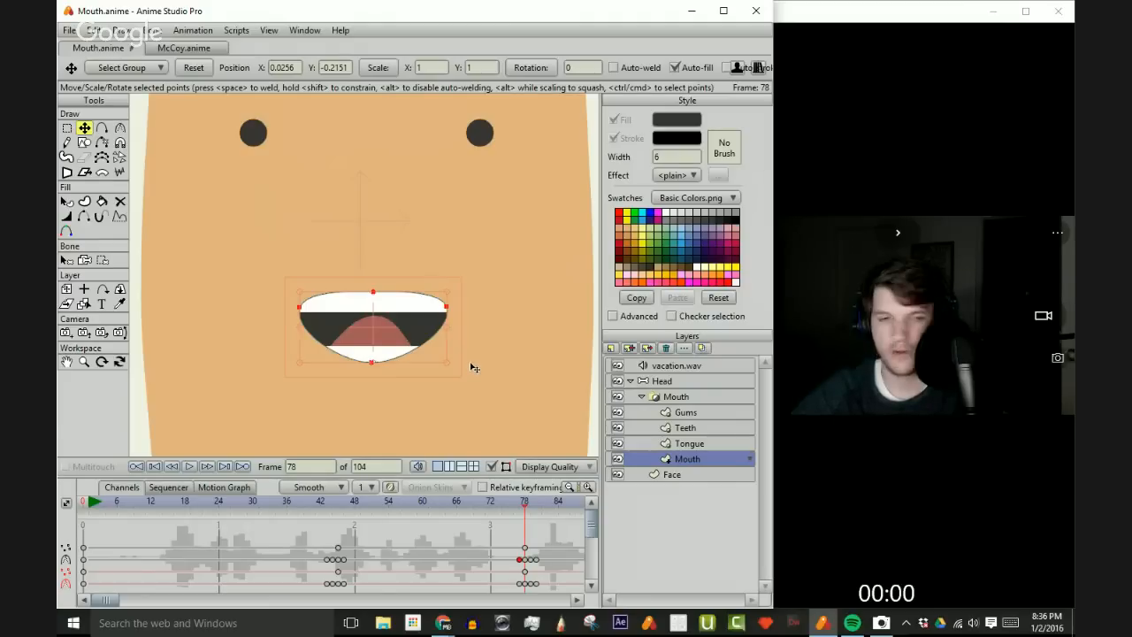
{"action": "key", "text": "ctrl+Right"}
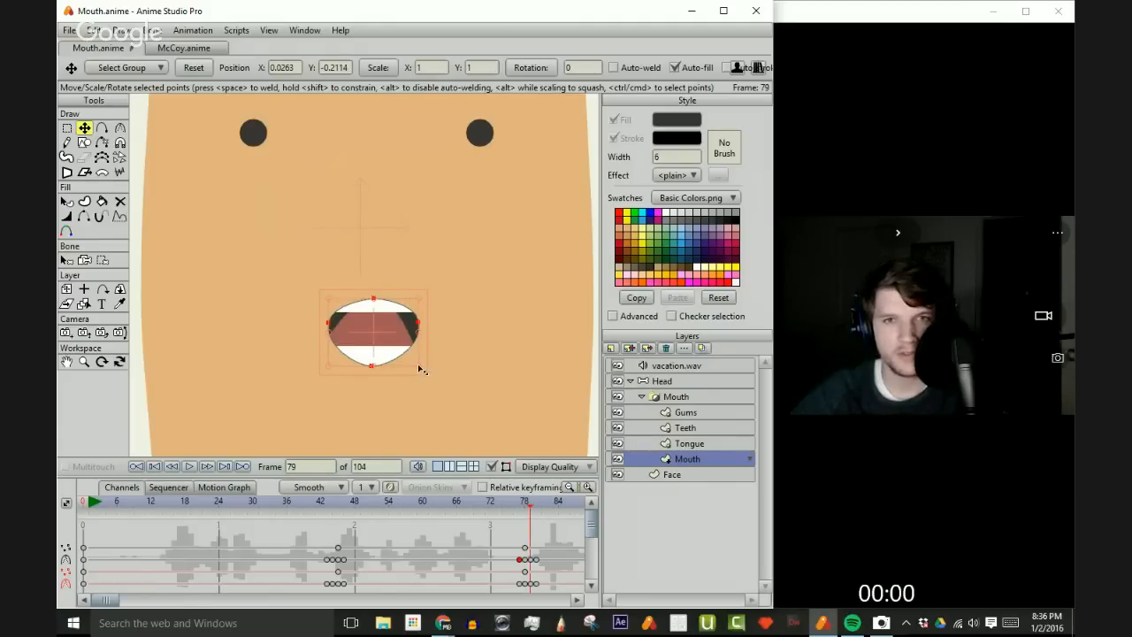
{"action": "left_click_drag", "start_coordinate": [423, 370], "coordinate": [406, 358]}
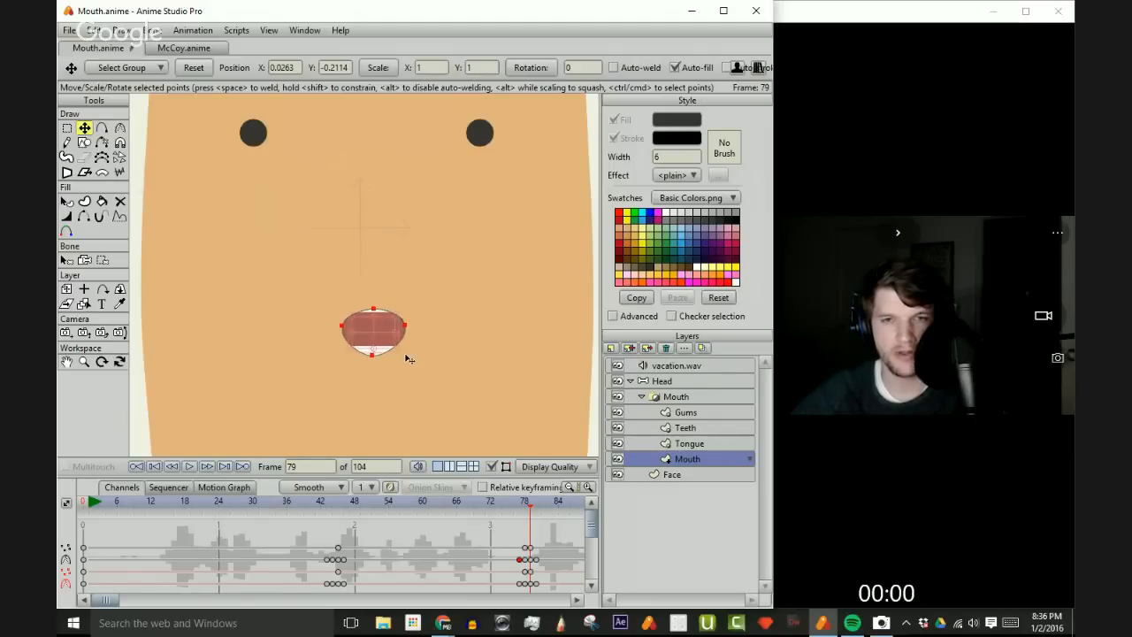
- At frame 80, round both corners of the small mouth, giving the left corner a curvature of about 0.27
{"action": "key", "text": "ctrl+Right"}
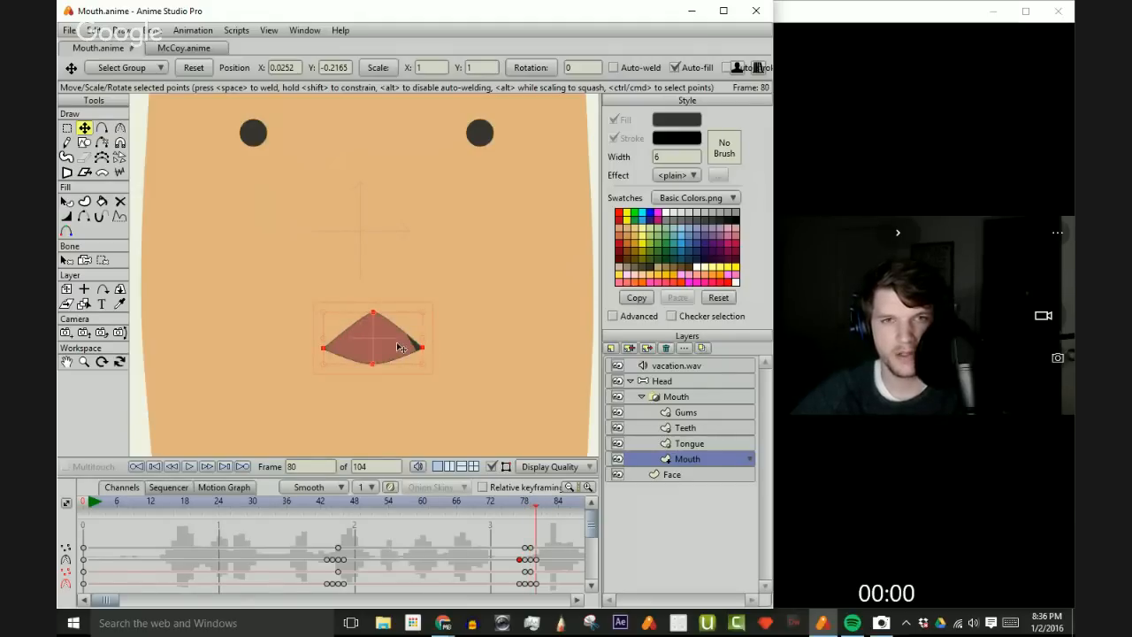
{"action": "scroll", "coordinate": [434, 338], "scroll_direction": "up", "scroll_amount": 2}
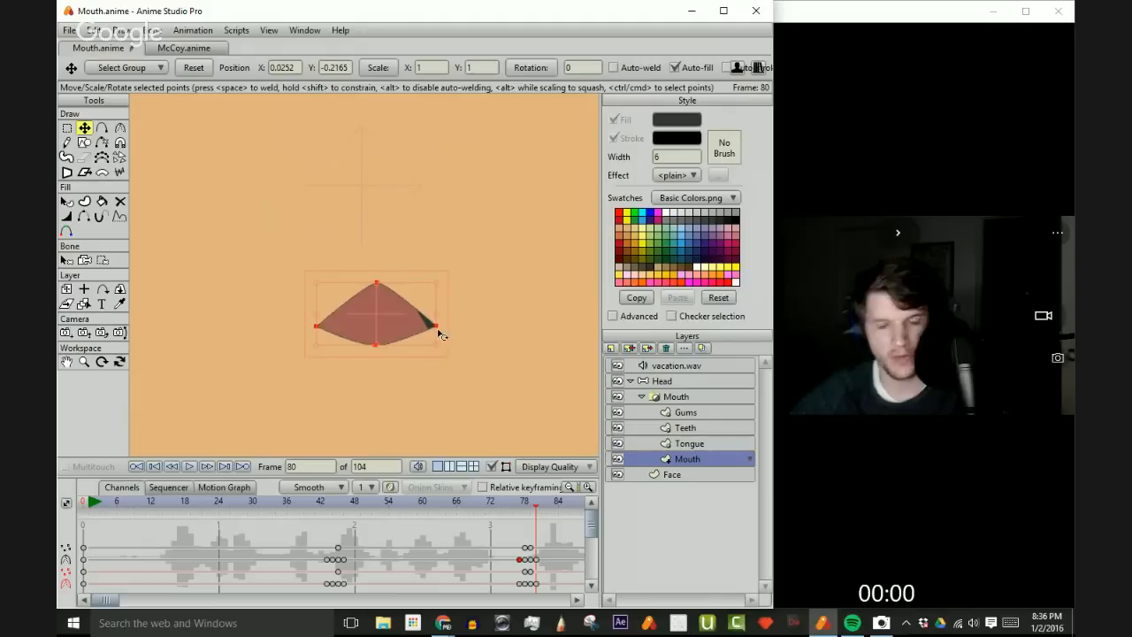
{"action": "key", "text": "c"}
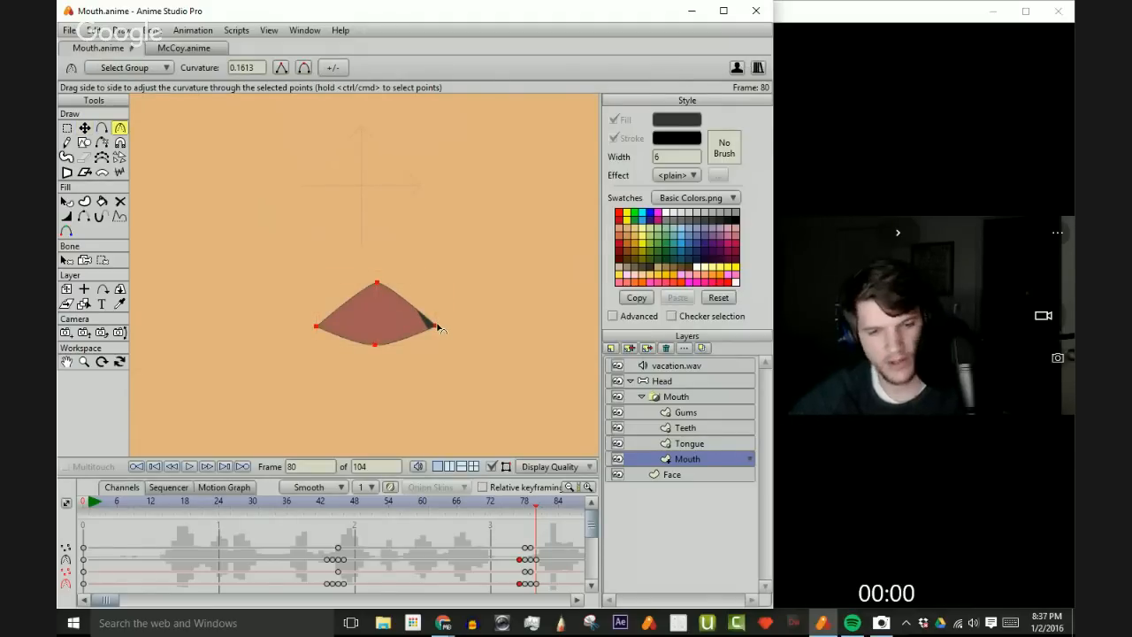
{"action": "key", "text": "t"}
{"action": "key", "text": "c"}
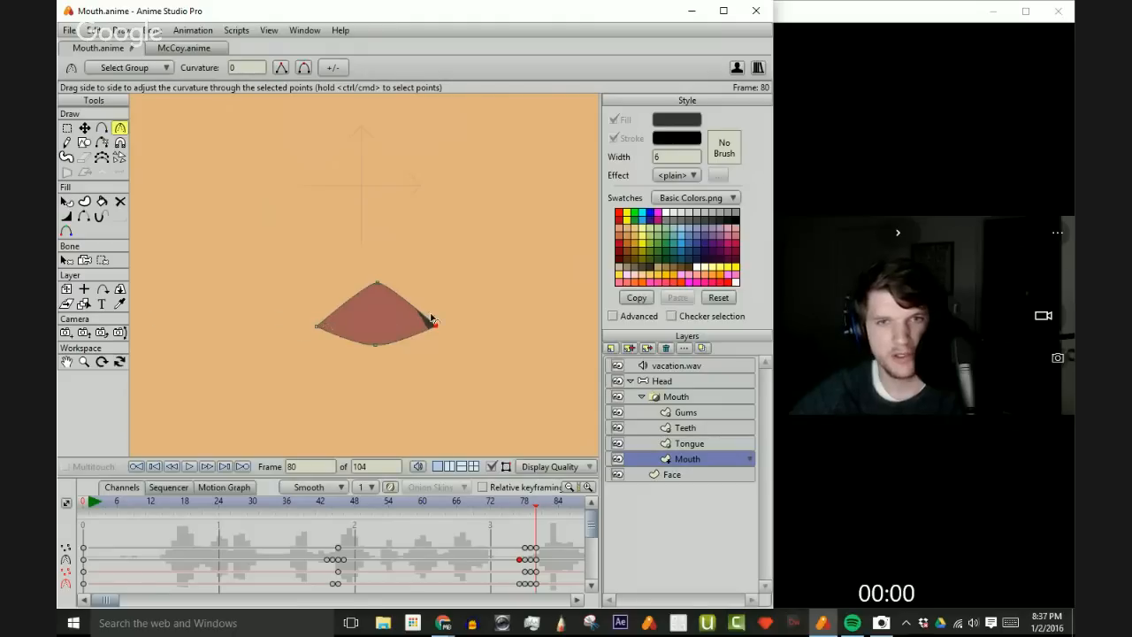
{"action": "left_click_drag", "start_coordinate": [431, 319], "coordinate": [522, 356]}
{"action": "left_click_drag", "start_coordinate": [313, 328], "coordinate": [445, 356]}
{"action": "scroll", "coordinate": [470, 307], "scroll_direction": "down", "scroll_amount": 1}
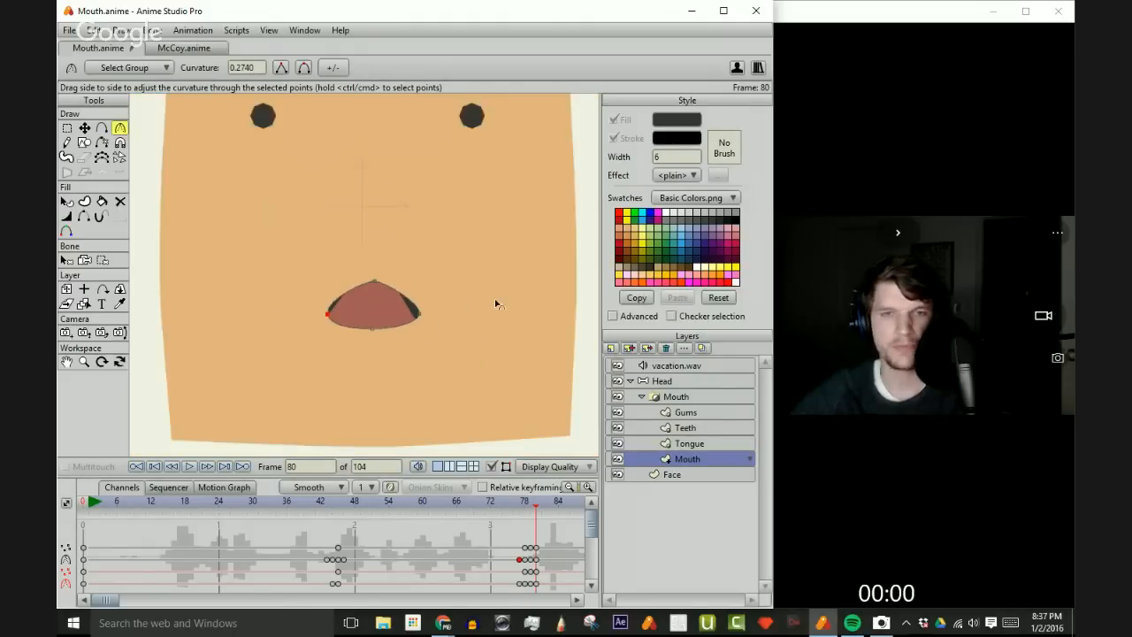
{"action": "scroll", "coordinate": [492, 292], "scroll_direction": "down", "scroll_amount": 1}
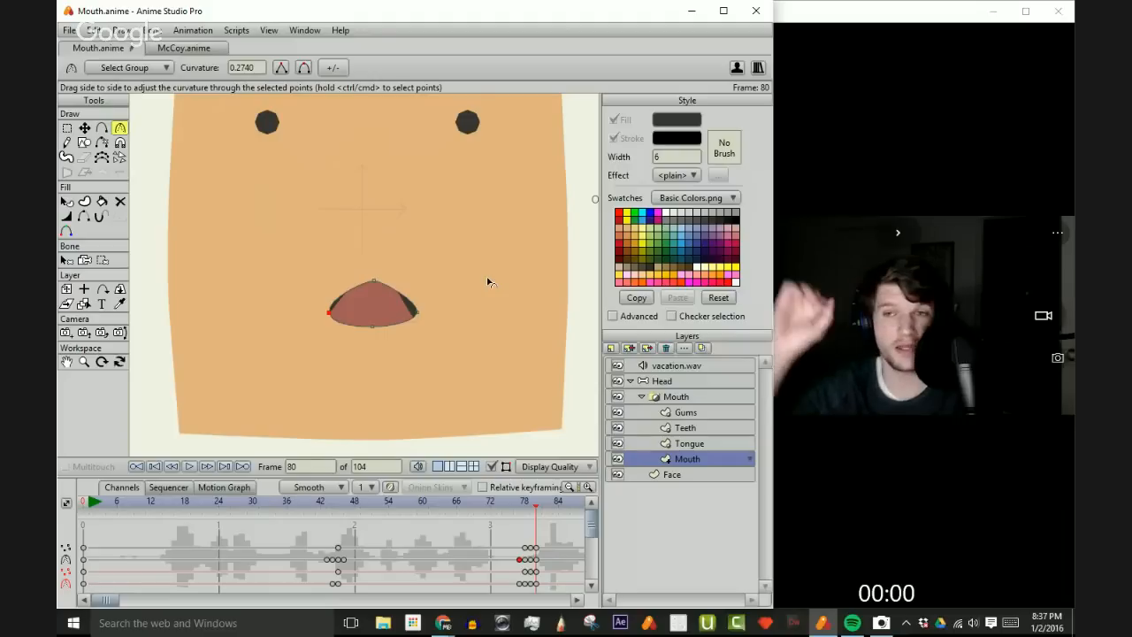
- At frame 81, paste copies of the mouth's frame 77 curvature keyframe and frame 78 point motion keyframe
{"action": "key", "text": "ctrl+Right"}
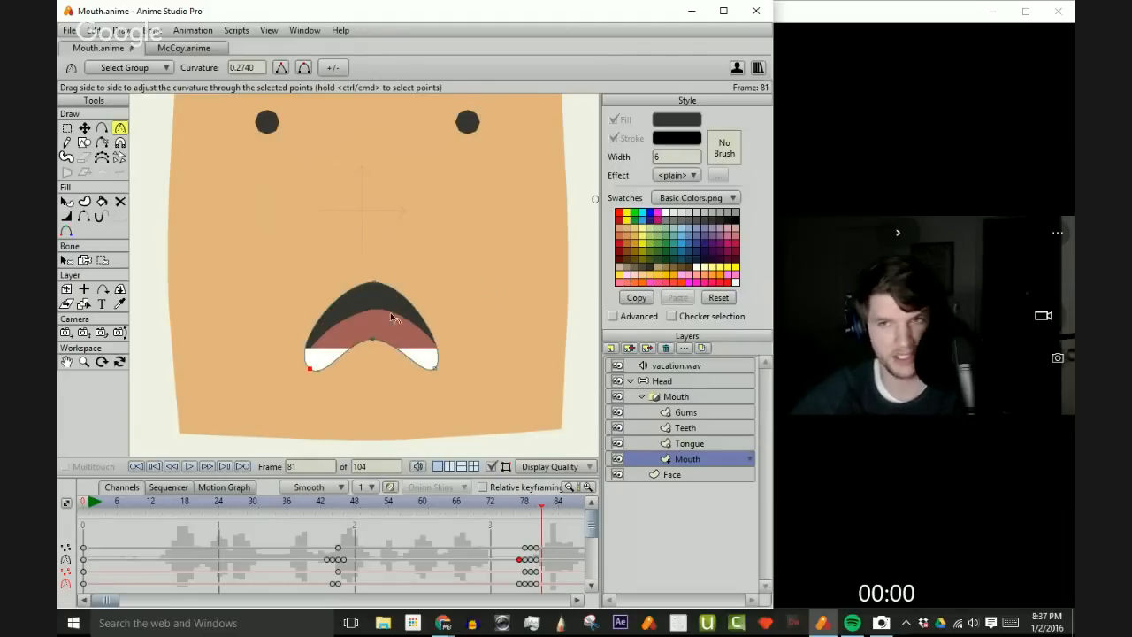
{"action": "left_click", "coordinate": [520, 559]}
{"action": "key", "text": "ctrl+c"}
{"action": "key", "text": "ctrl+v"}
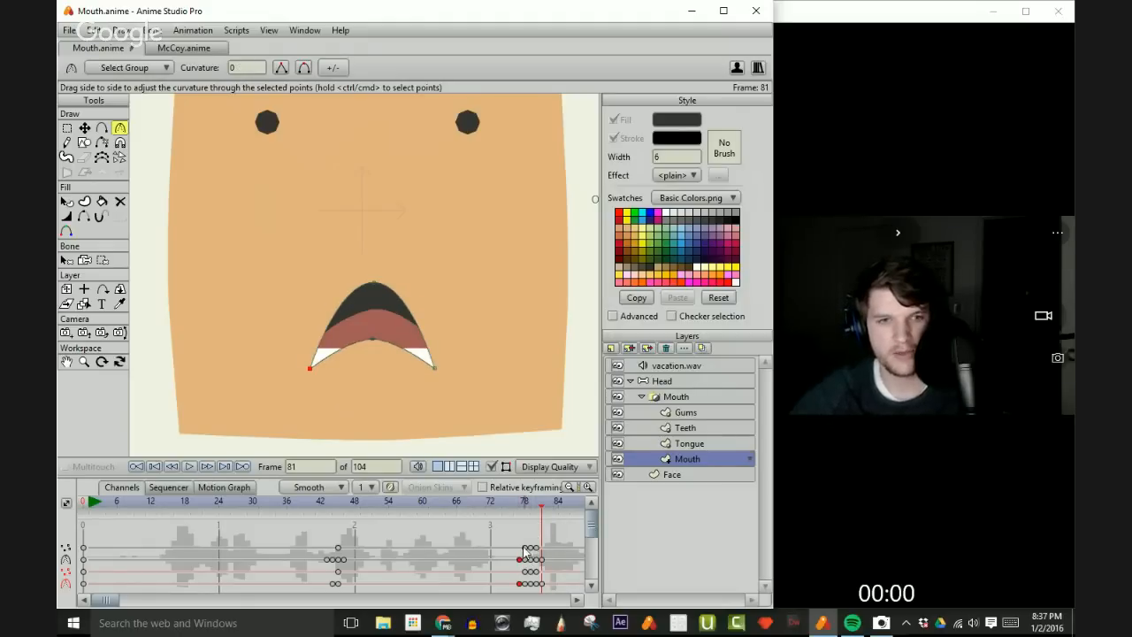
{"action": "left_click", "coordinate": [525, 548]}
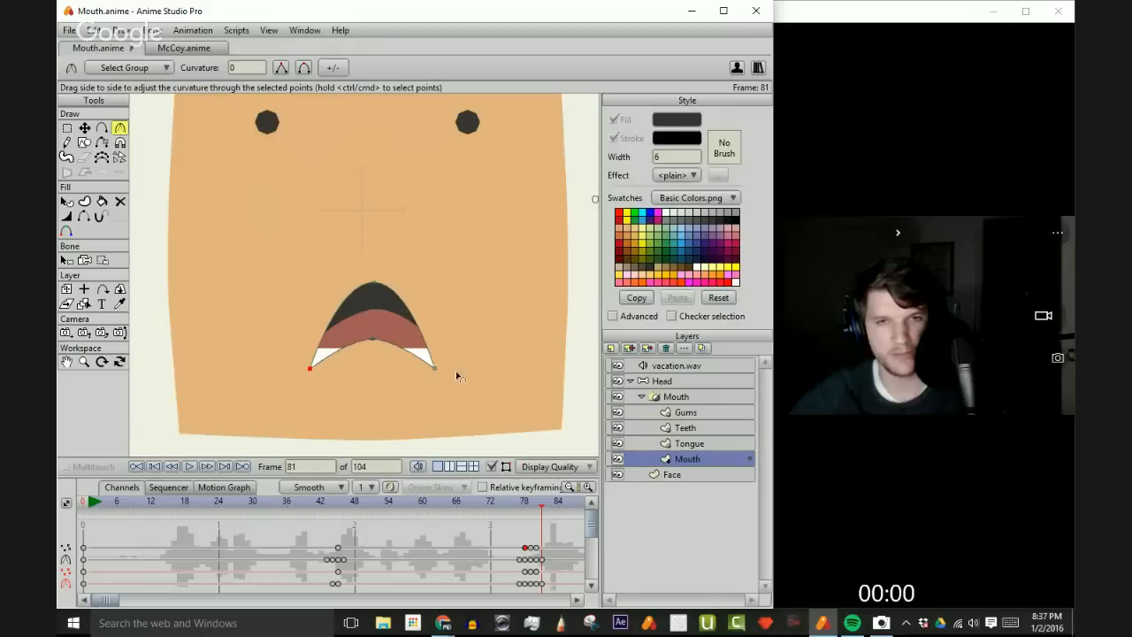
{"action": "key", "text": "ctrl+v"}
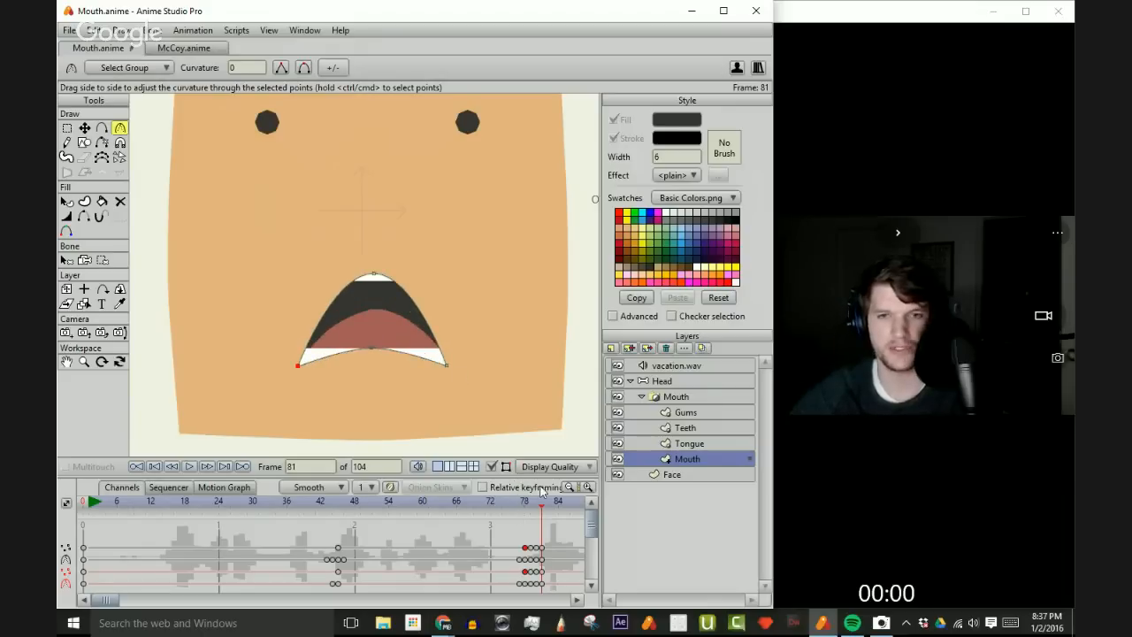
- Scrub between frames 79 and 88 and examine the mouth shape and its corners around frame 87
{"action": "mouse_move", "coordinate": [492, 509]}
{"action": "left_mouse_down"}
{"action": "mouse_move", "coordinate": [554, 508]}
{"action": "mouse_move", "coordinate": [386, 507]}
{"action": "mouse_move", "coordinate": [481, 510]}
{"action": "left_mouse_up"}
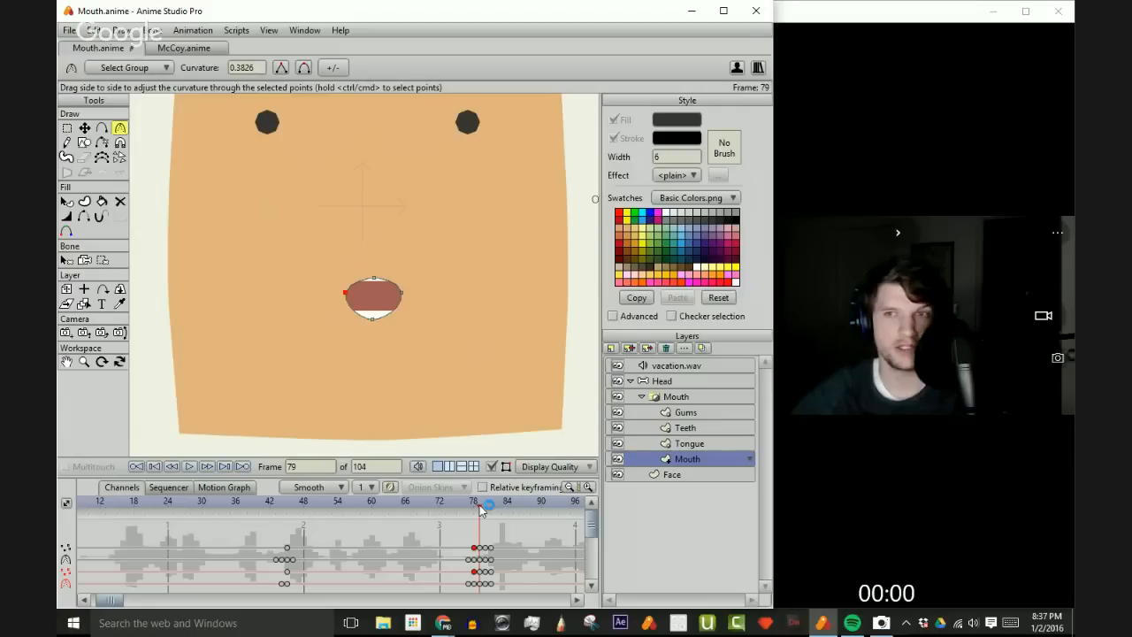
{"action": "left_click_drag", "start_coordinate": [481, 511], "coordinate": [526, 508]}
{"action": "scroll", "coordinate": [522, 340], "scroll_direction": "down", "scroll_amount": 2}
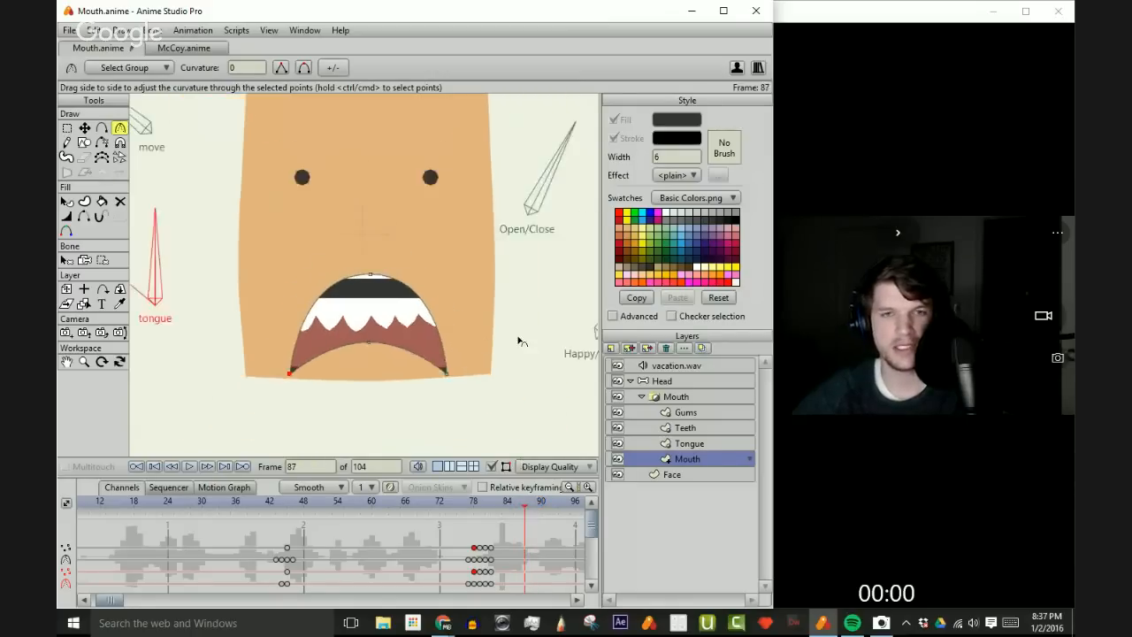
{"action": "scroll", "coordinate": [522, 341], "scroll_direction": "up", "scroll_amount": 2}
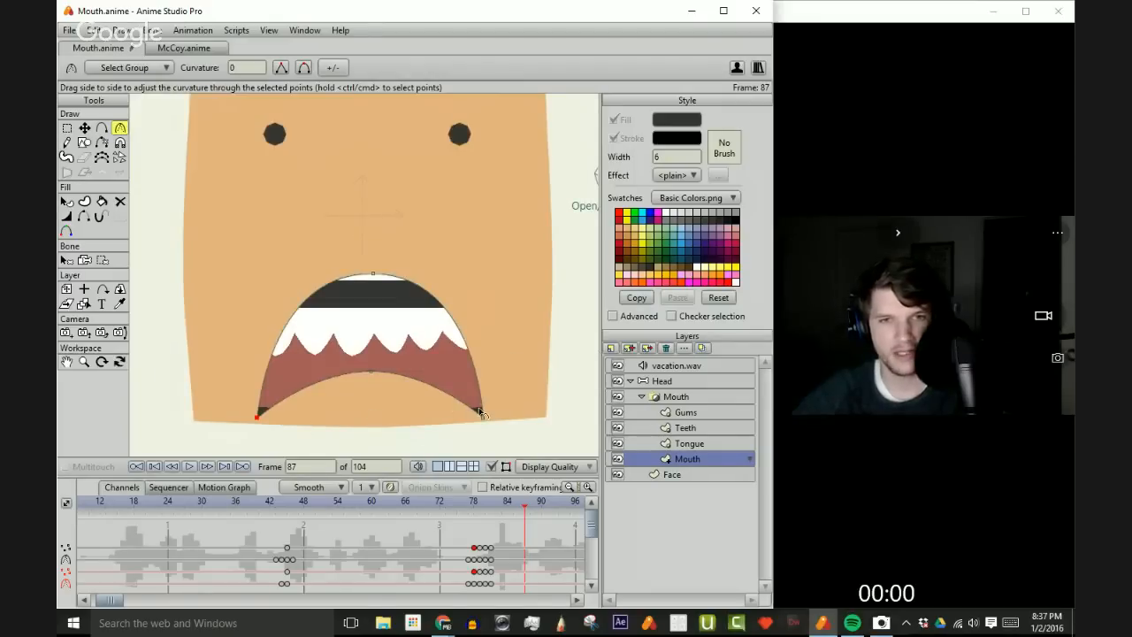
{"action": "scroll", "coordinate": [288, 413], "scroll_direction": "up", "scroll_amount": 3}
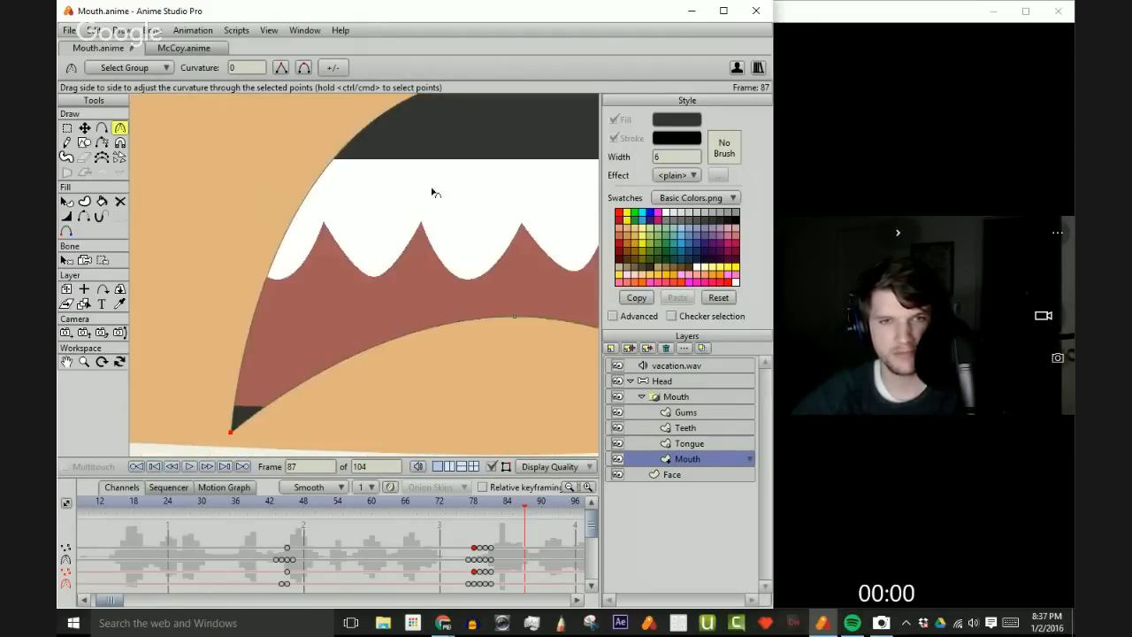
{"action": "scroll", "coordinate": [354, 389], "scroll_direction": "down", "scroll_amount": 4}
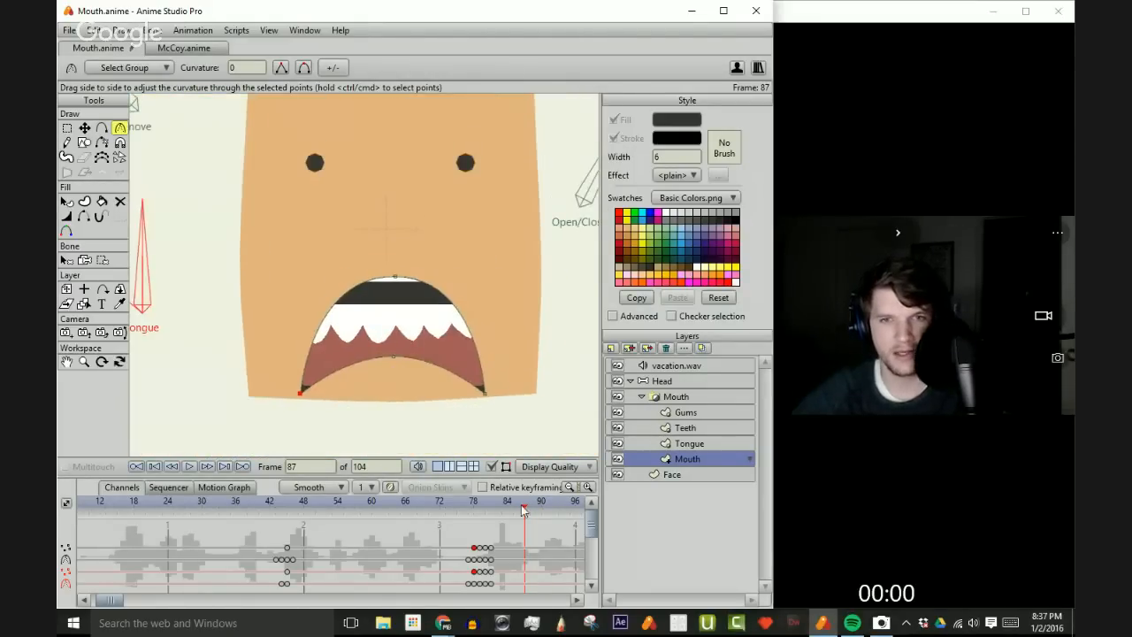
{"action": "left_click_drag", "start_coordinate": [523, 509], "coordinate": [524, 510]}
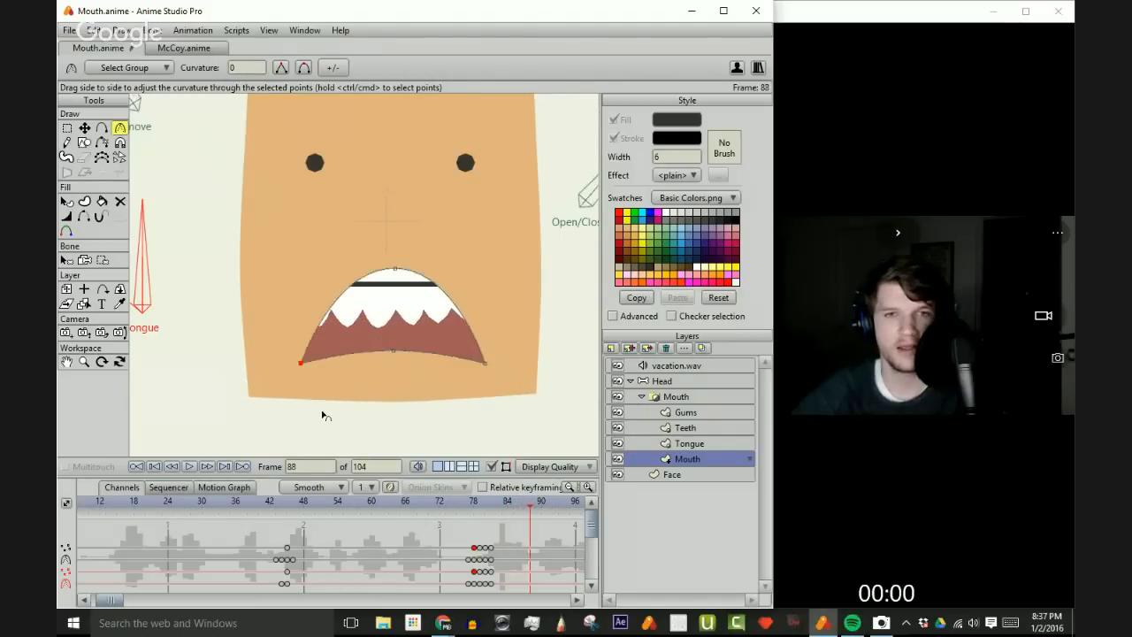
{"action": "scroll", "coordinate": [389, 259], "scroll_direction": "down", "scroll_amount": 3}
{"action": "scroll", "coordinate": [496, 316], "scroll_direction": "up", "scroll_amount": 2}
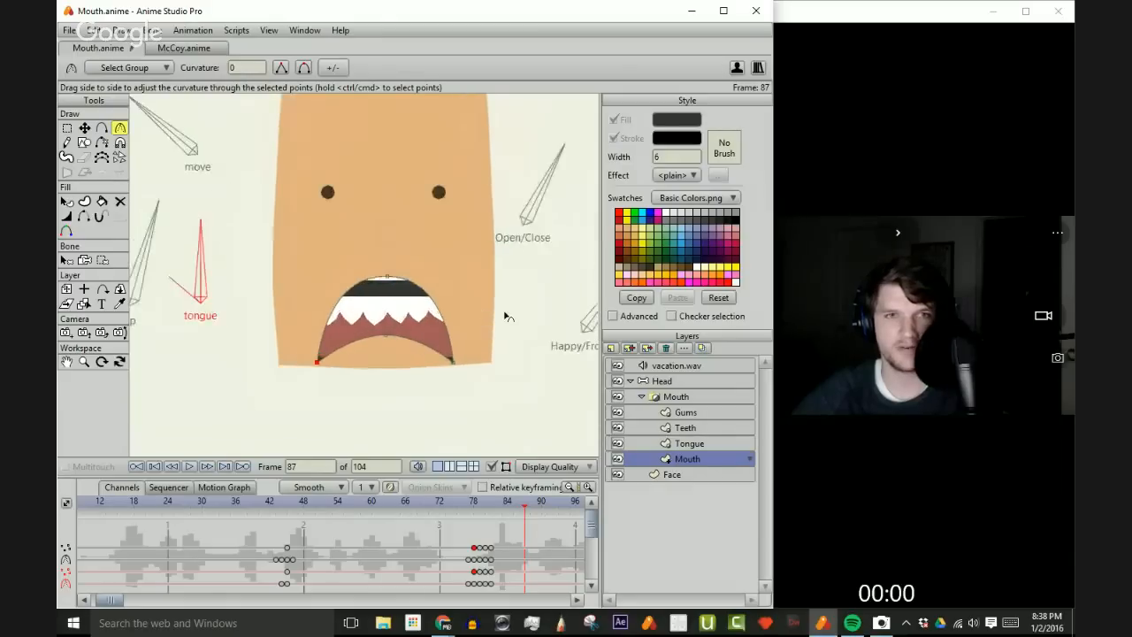
{"action": "scroll", "coordinate": [508, 319], "scroll_direction": "down", "scroll_amount": 3}
{"action": "left_click_drag", "start_coordinate": [511, 359], "coordinate": [486, 357]}
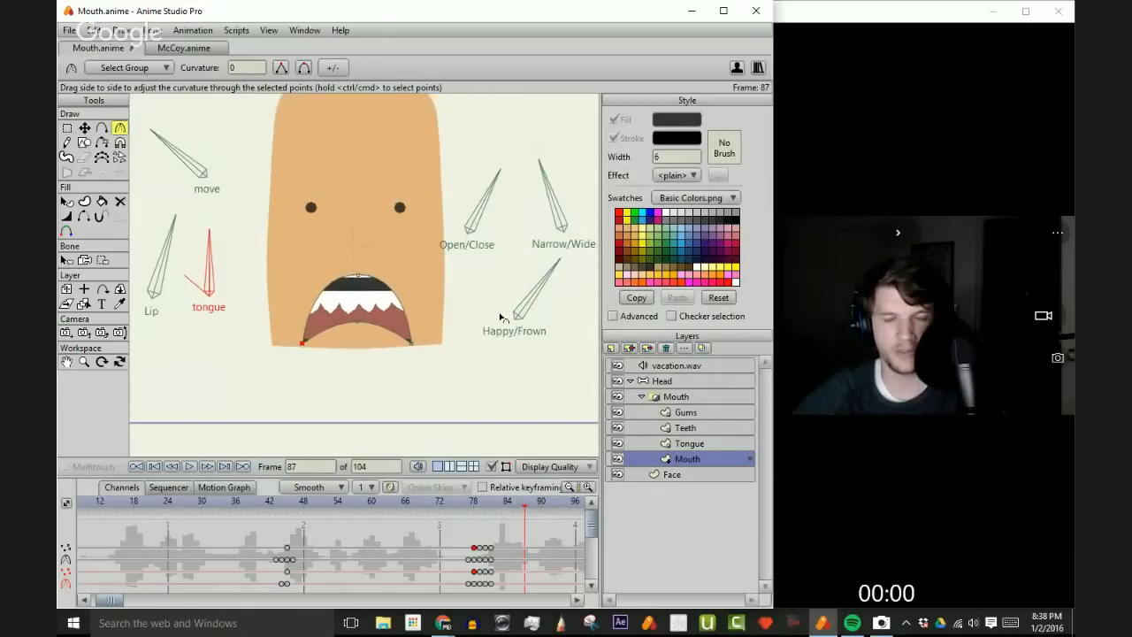
- Undo the accidental mouth curvature edit at frame 87, then activate and collapse the Head bone layer and select its Happy/Frown bone
{"action": "left_click", "coordinate": [539, 292]}
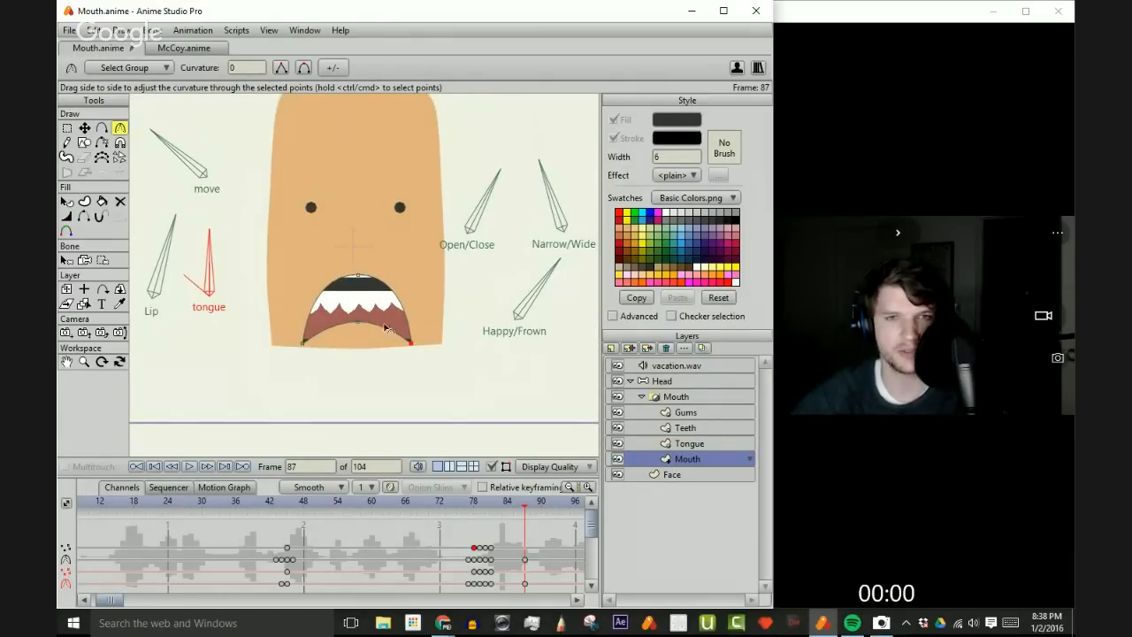
{"action": "key", "text": "ctrl+z"}
{"action": "left_click", "coordinate": [683, 383]}
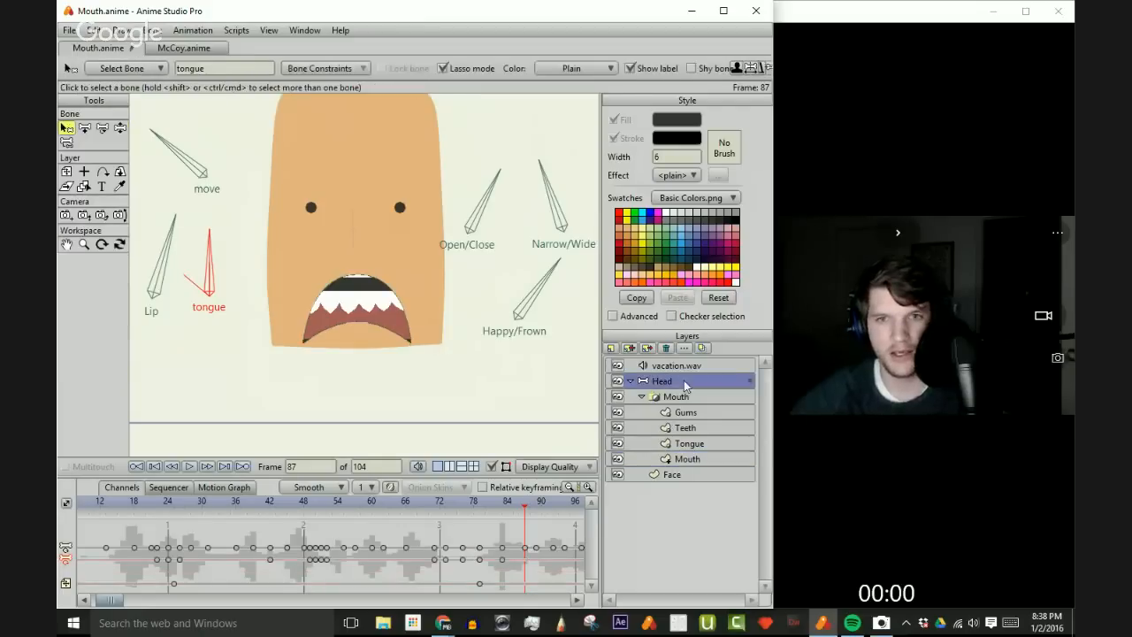
{"action": "left_click", "coordinate": [631, 381]}
{"action": "left_click", "coordinate": [537, 293]}
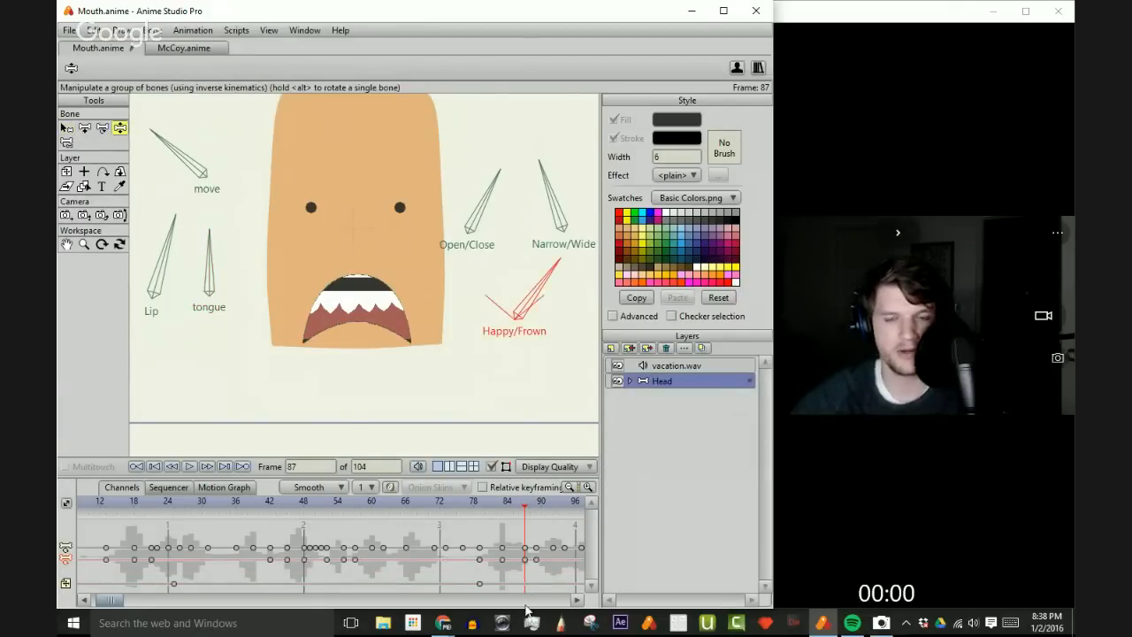
{"action": "scroll", "coordinate": [497, 294], "scroll_direction": "up", "scroll_amount": 3}
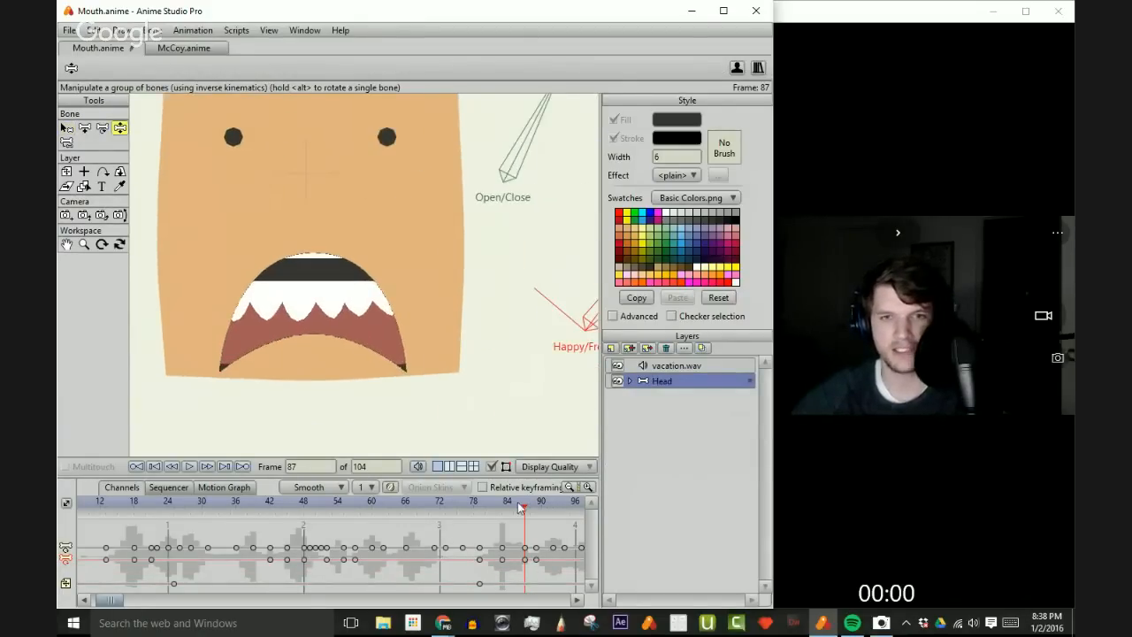
- Compare the frames just before frame 87, then rotate the Happy/Frown bone slightly upward at frame 87
{"action": "key", "text": "Left"}
{"action": "key", "text": "Left"}
{"action": "key", "text": "Left"}
{"action": "key", "text": "Right"}
{"action": "key", "text": "Right"}
{"action": "key", "text": "Right"}
{"action": "left_click_drag", "start_coordinate": [557, 442], "coordinate": [513, 435]}
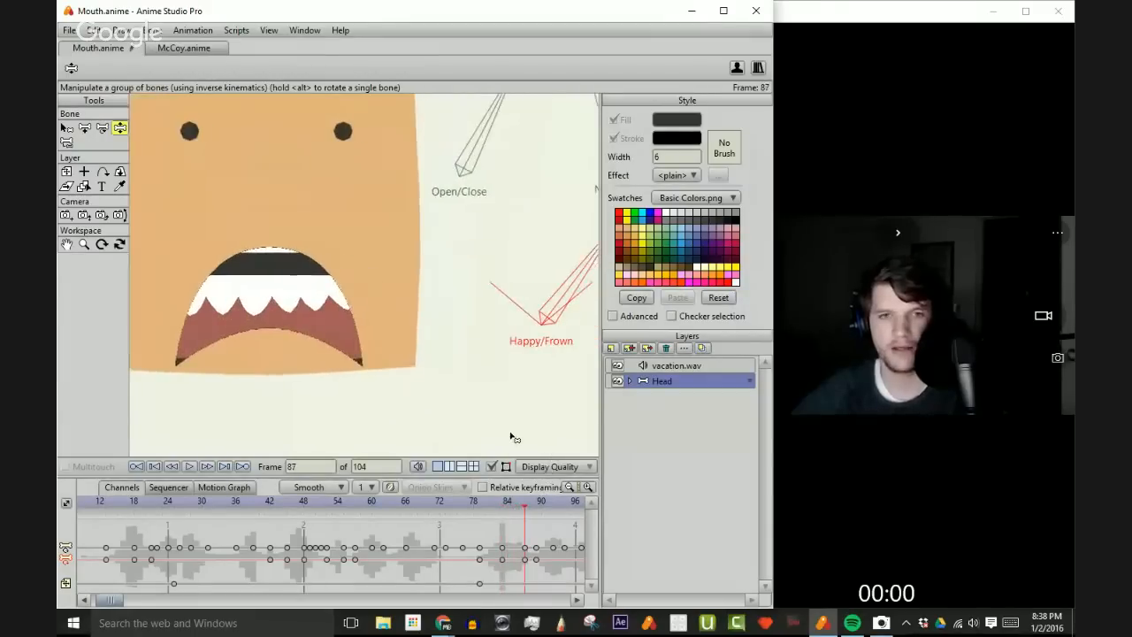
{"action": "left_click_drag", "start_coordinate": [586, 265], "coordinate": [584, 256]}
{"action": "scroll", "coordinate": [371, 319], "scroll_direction": "down", "scroll_amount": 2}
{"action": "scroll", "coordinate": [372, 318], "scroll_direction": "up", "scroll_amount": 2}
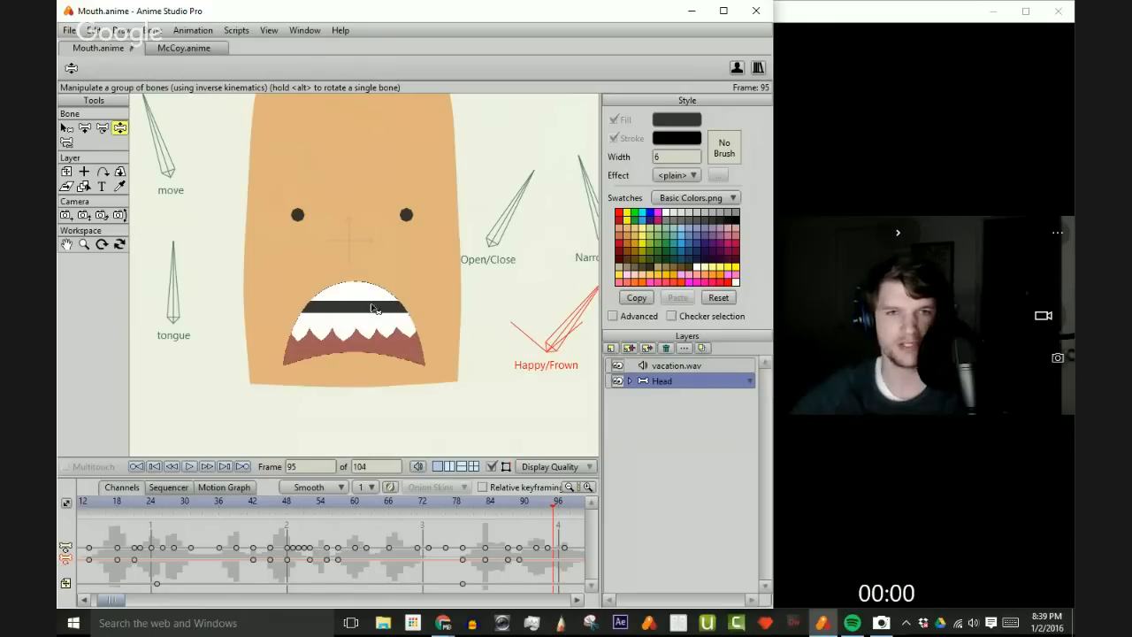
- Advance frame by frame from frame 95 to 105 to check the mouth shapes at the end of the line
{"action": "key", "text": "Right"}
{"action": "key", "text": "Right"}
{"action": "key", "text": "Right"}
{"action": "key", "text": "Right"}
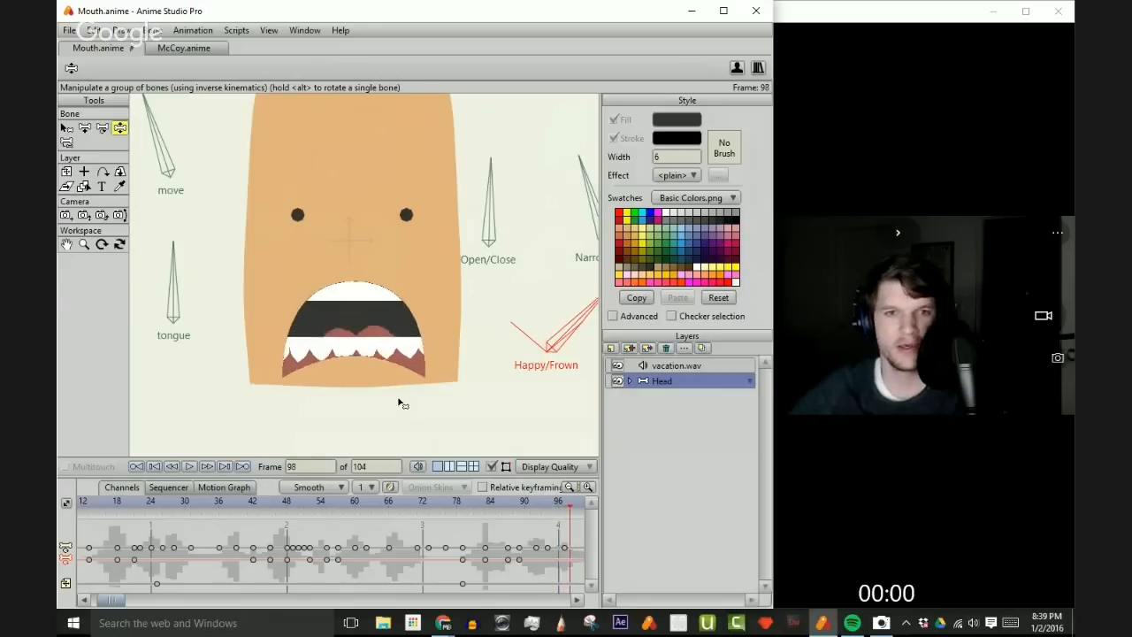
{"action": "key", "text": "Right"}
{"action": "key", "text": "Right"}
{"action": "key", "text": "Right"}
{"action": "key", "text": "Right"}
{"action": "key", "text": "Right"}
{"action": "key", "text": "Right"}
{"action": "key", "text": "Right"}
{"action": "key", "text": "Right"}
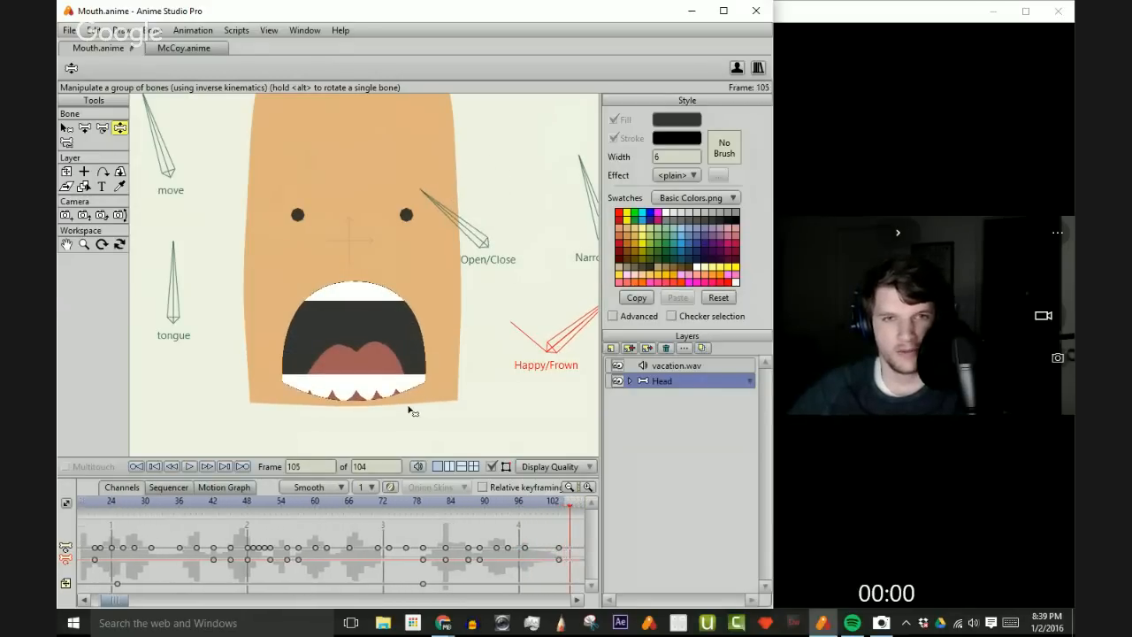
- Play back the lip-sync animation to review the mouth movement, then stop playback
{"action": "left_click", "coordinate": [157, 467]}
{"action": "left_click", "coordinate": [190, 467]}
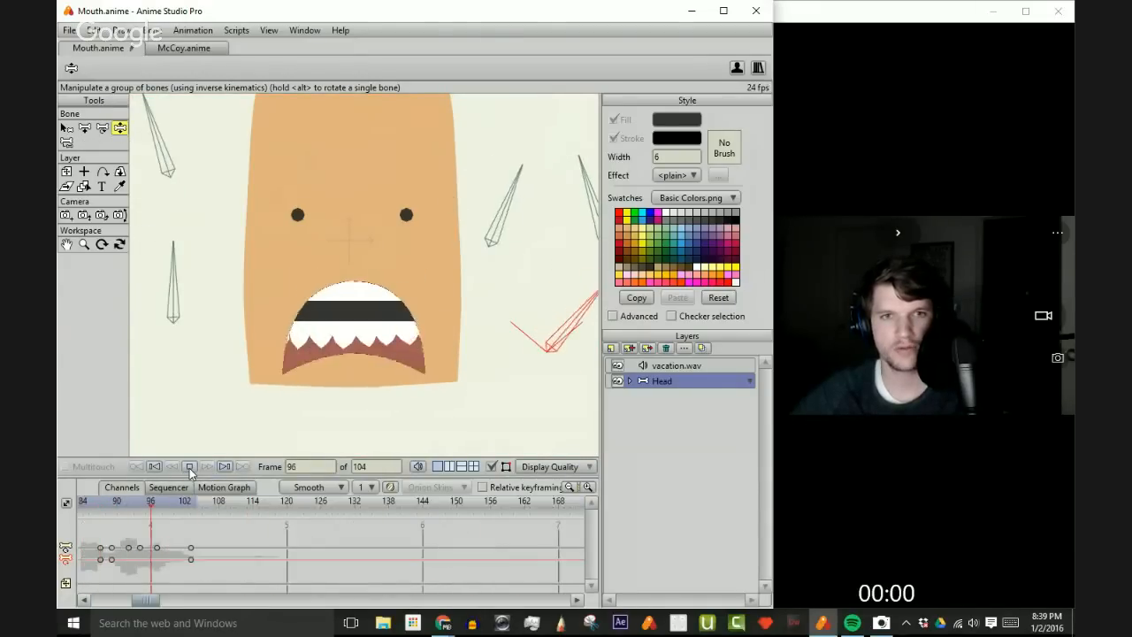
{"action": "left_click", "coordinate": [189, 467]}
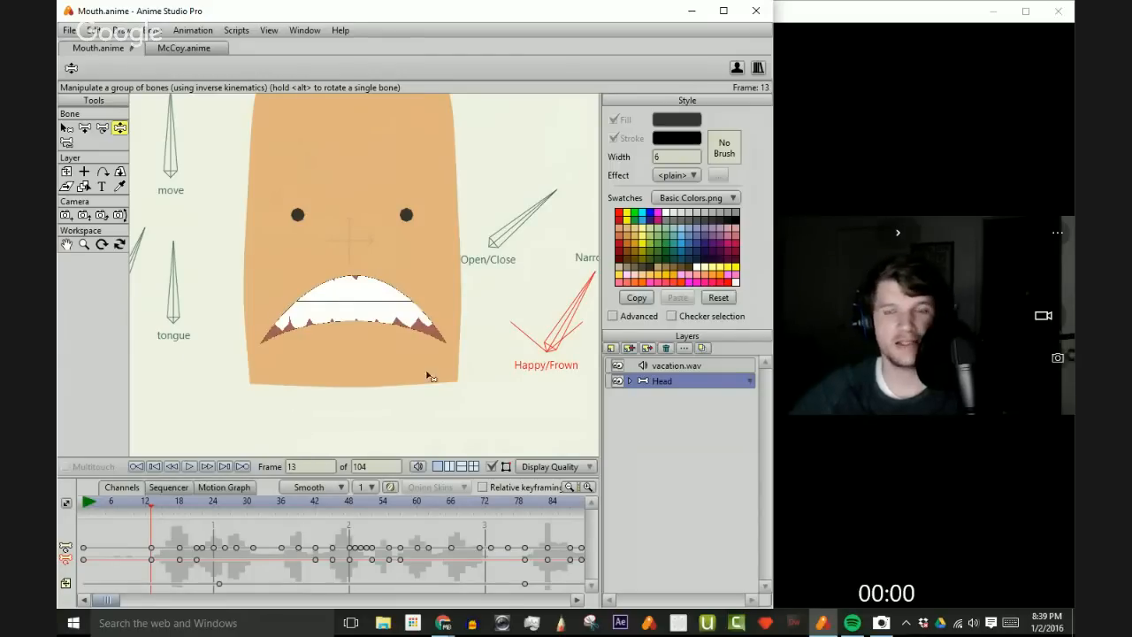
{"action": "scroll", "coordinate": [429, 366], "scroll_direction": "down", "scroll_amount": 1}
{"action": "scroll", "coordinate": [428, 364], "scroll_direction": "down", "scroll_amount": 1}
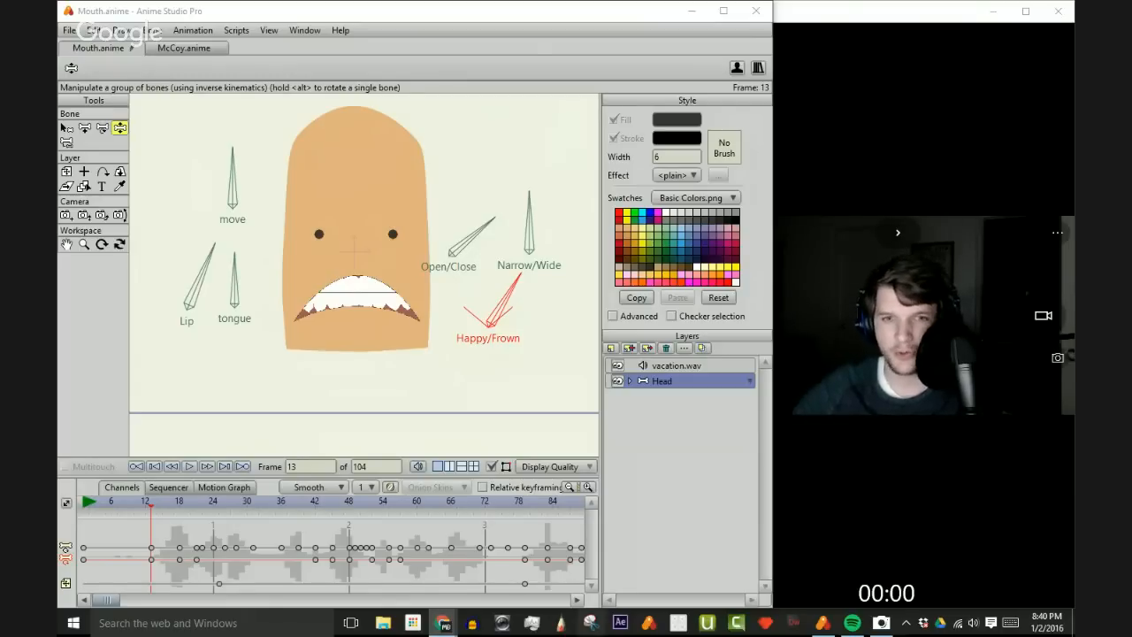
- Switch to the Anime Studio Pros Facebook group in Chrome, check its newest post and notifications, and minimize the browser
{"action": "mouse_move", "coordinate": [430, 618]}
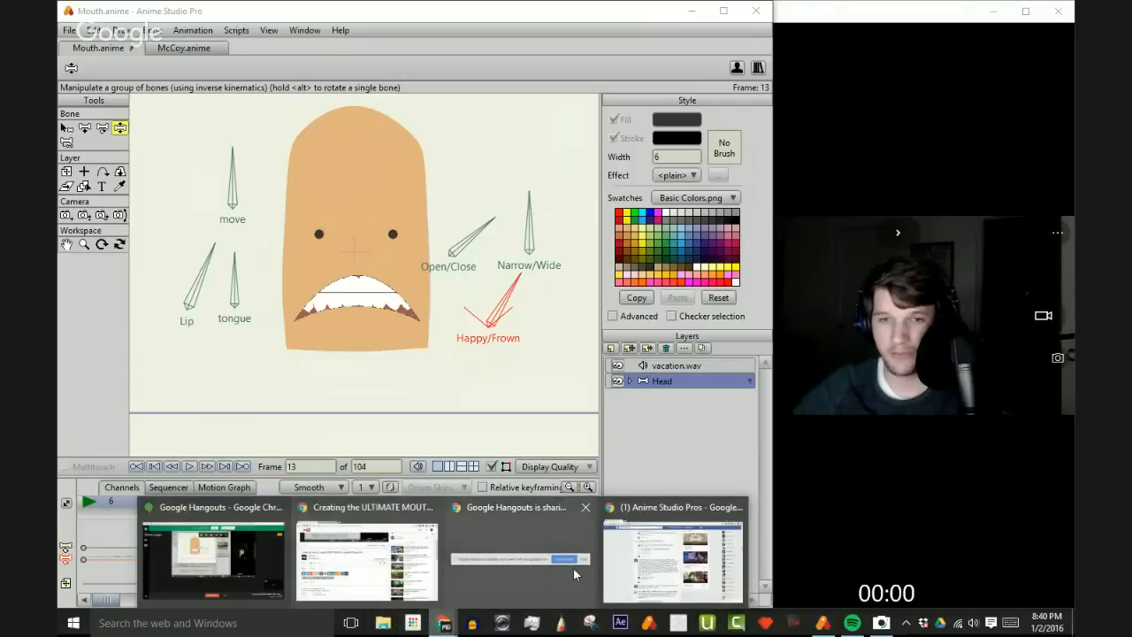
{"action": "left_click", "coordinate": [608, 576]}
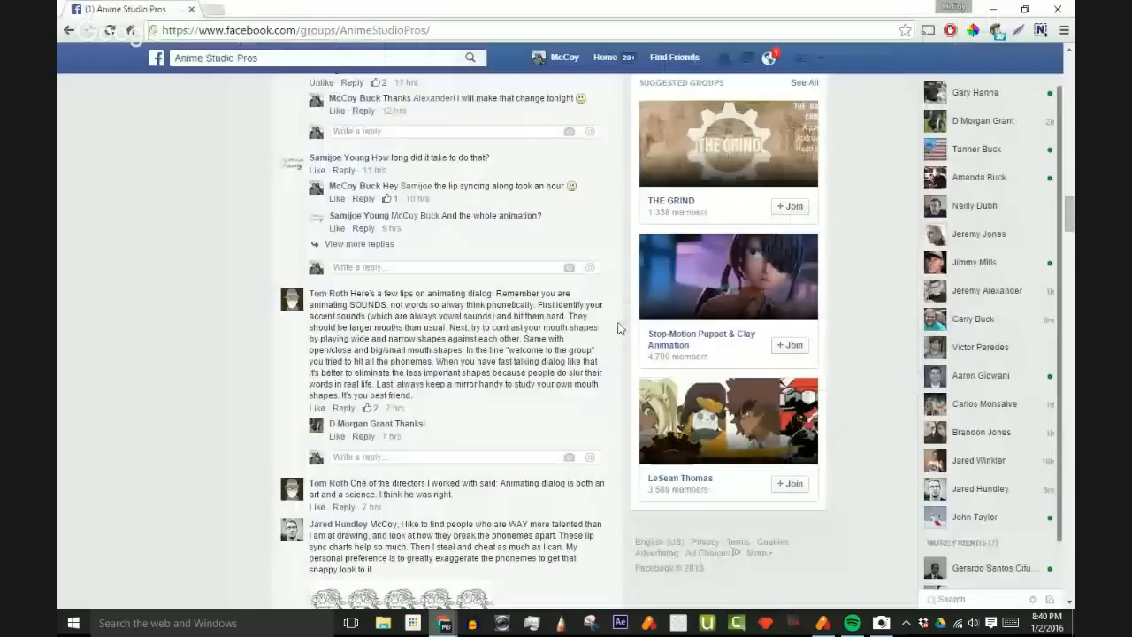
{"action": "scroll", "coordinate": [619, 329], "scroll_direction": "up", "scroll_amount": 20}
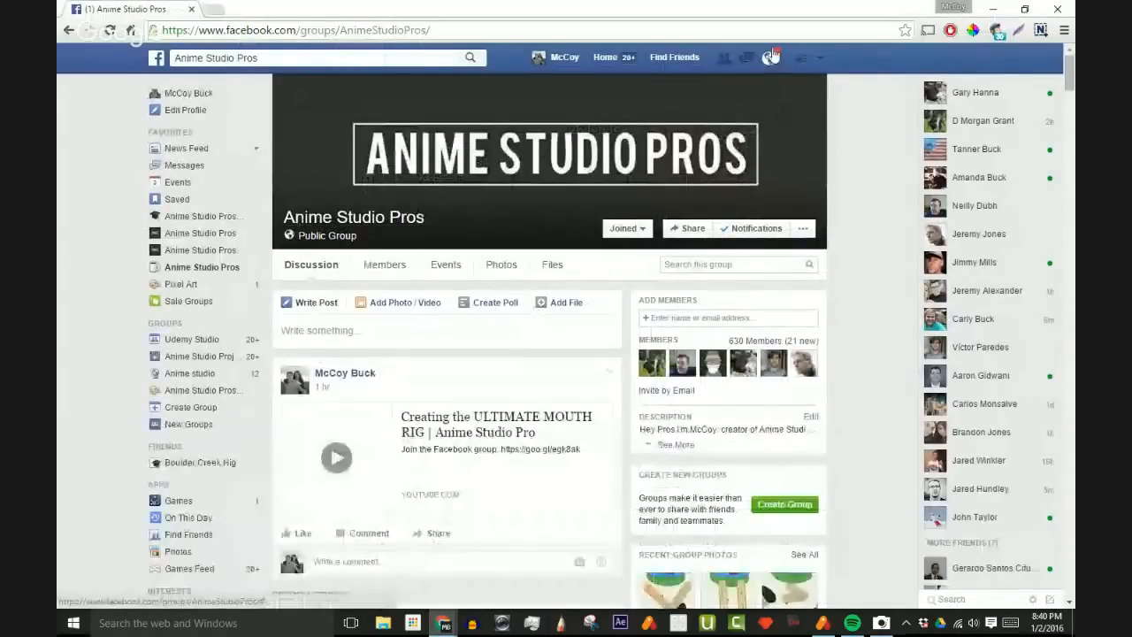
{"action": "left_click", "coordinate": [769, 58]}
{"action": "left_click", "coordinate": [828, 118]}
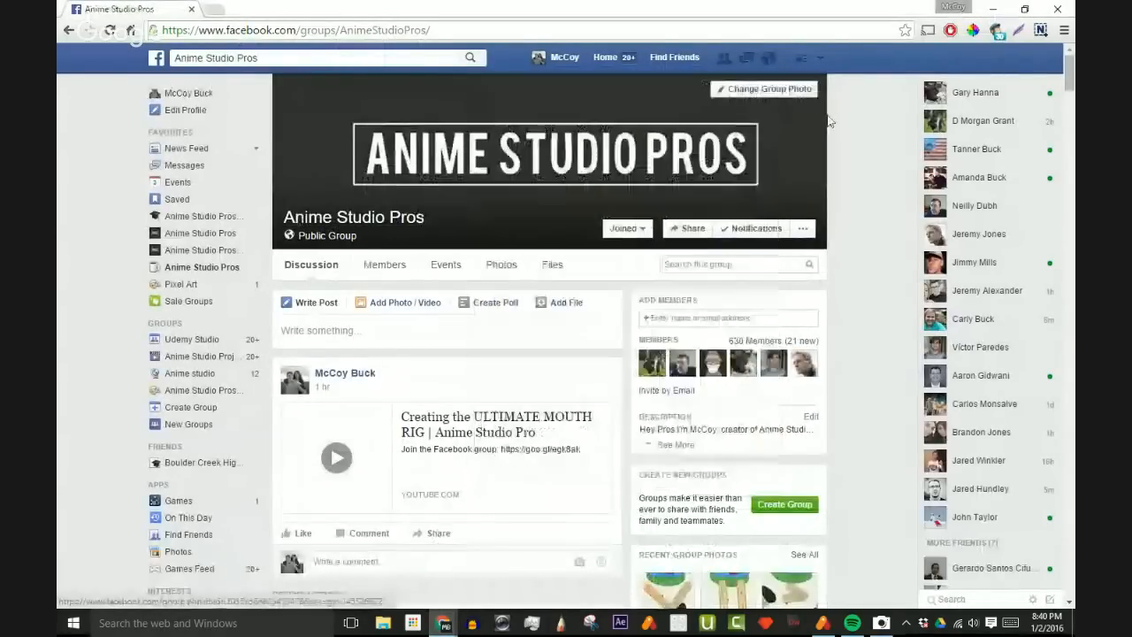
{"action": "left_click", "coordinate": [993, 10]}
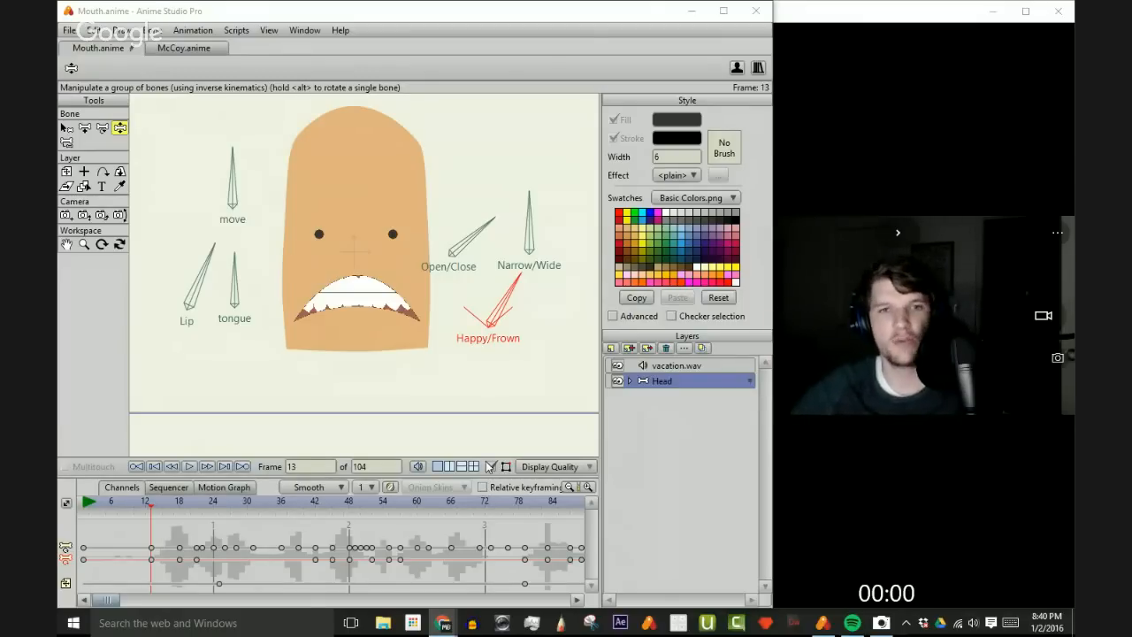
- Move the playhead to frame 35 and switch to the Google Hangouts window
{"action": "left_click_drag", "start_coordinate": [151, 506], "coordinate": [275, 518]}
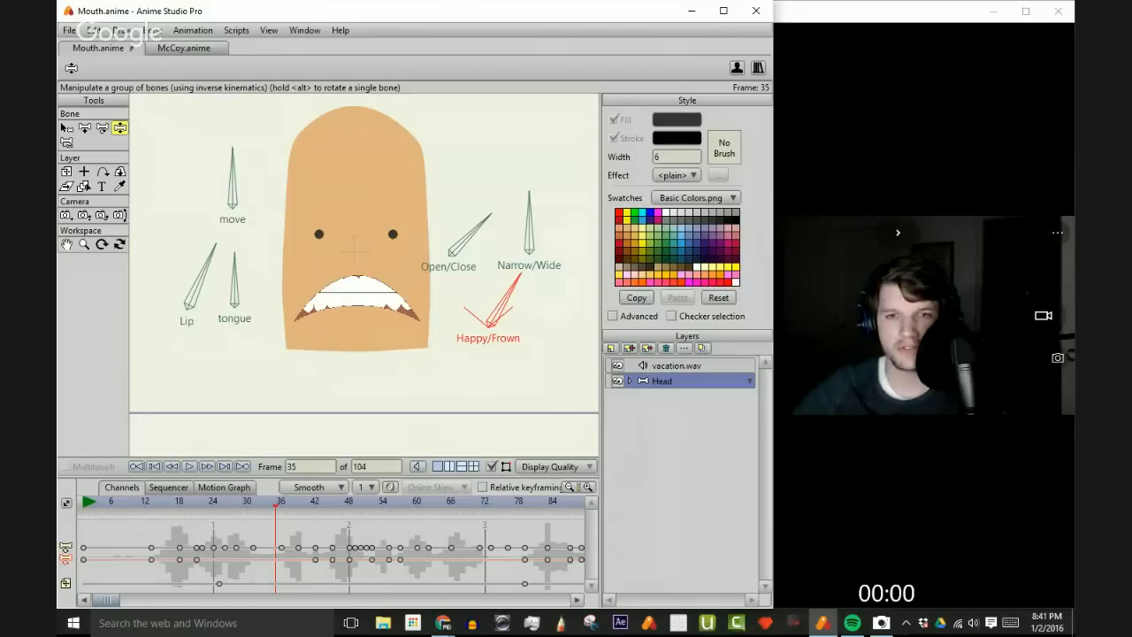
{"action": "left_click", "coordinate": [443, 626]}
{"action": "left_click", "coordinate": [179, 586]}
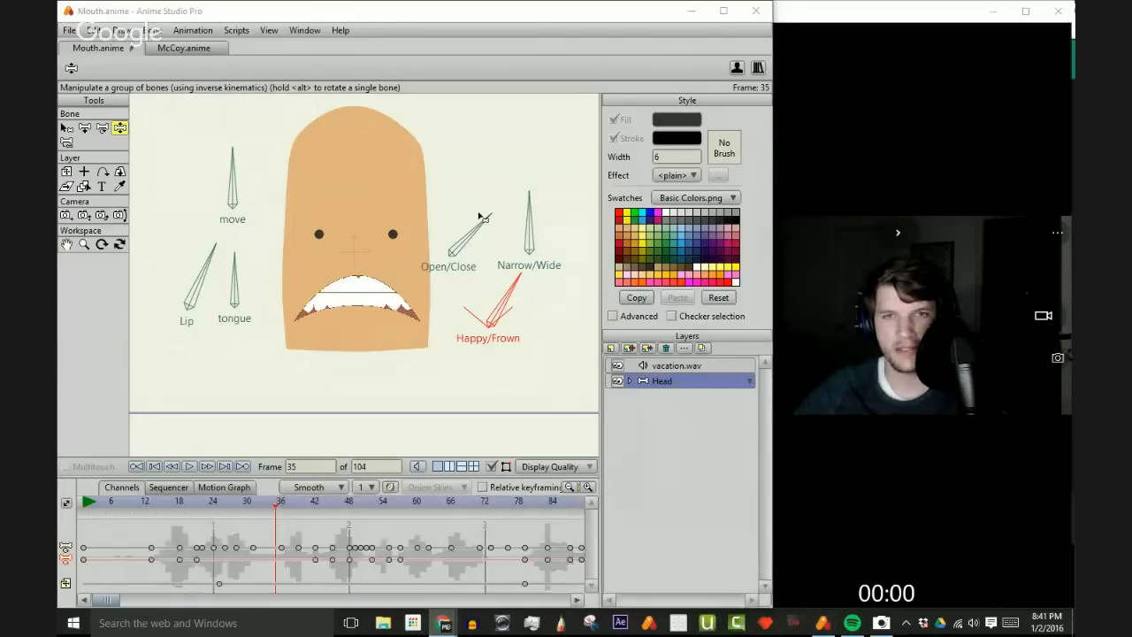